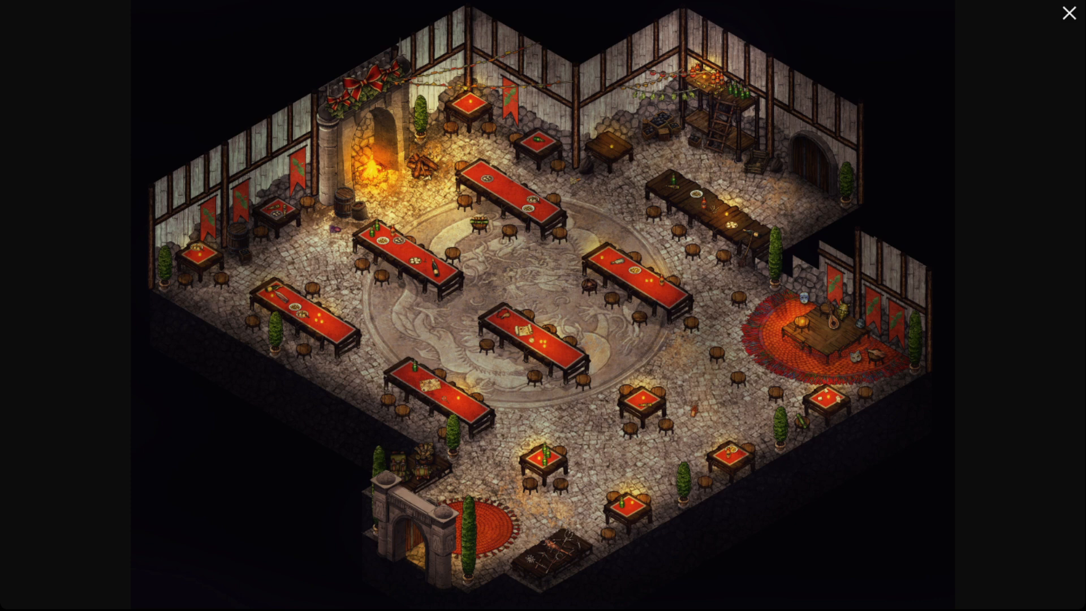
Create a new Fantasy Regional map at Ultra (4K) editing resolution with the Landscape 40 × 30 tiles aspect ratio
key(Escape)
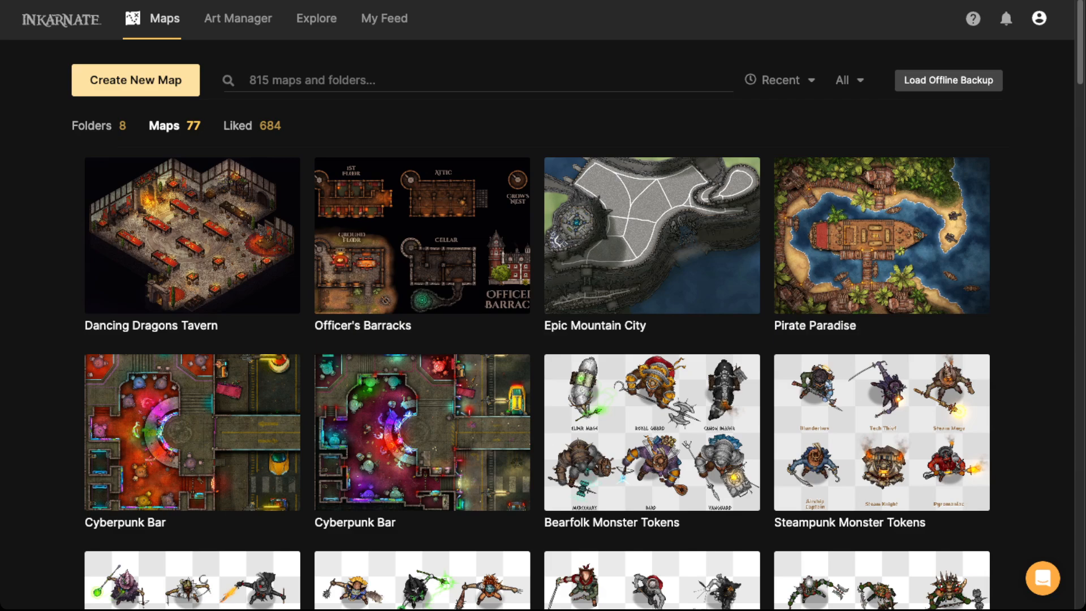
click(135, 79)
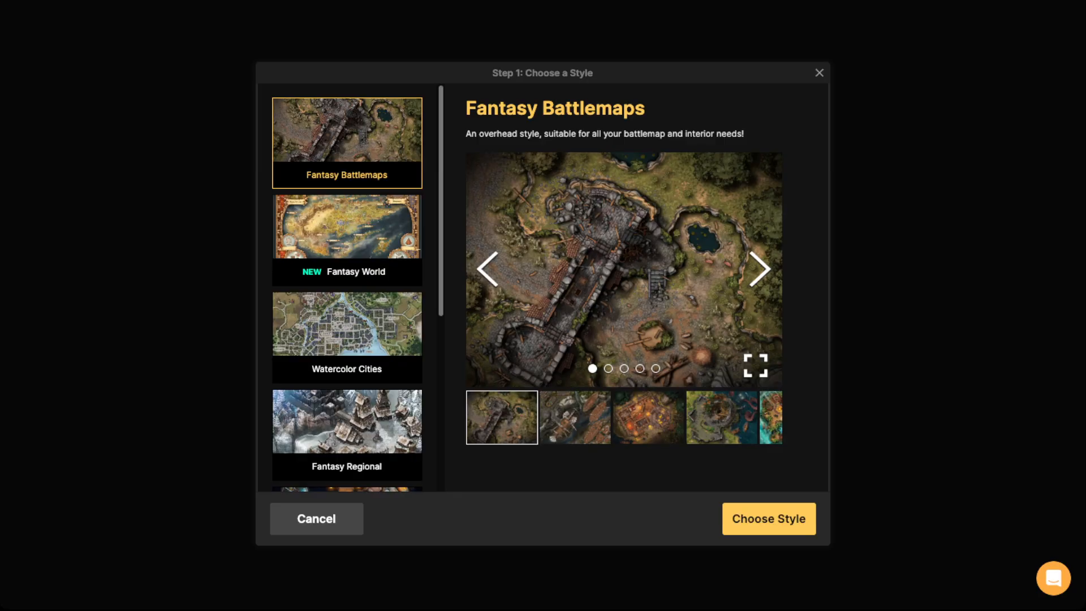
scroll(347, 287, down, 5)
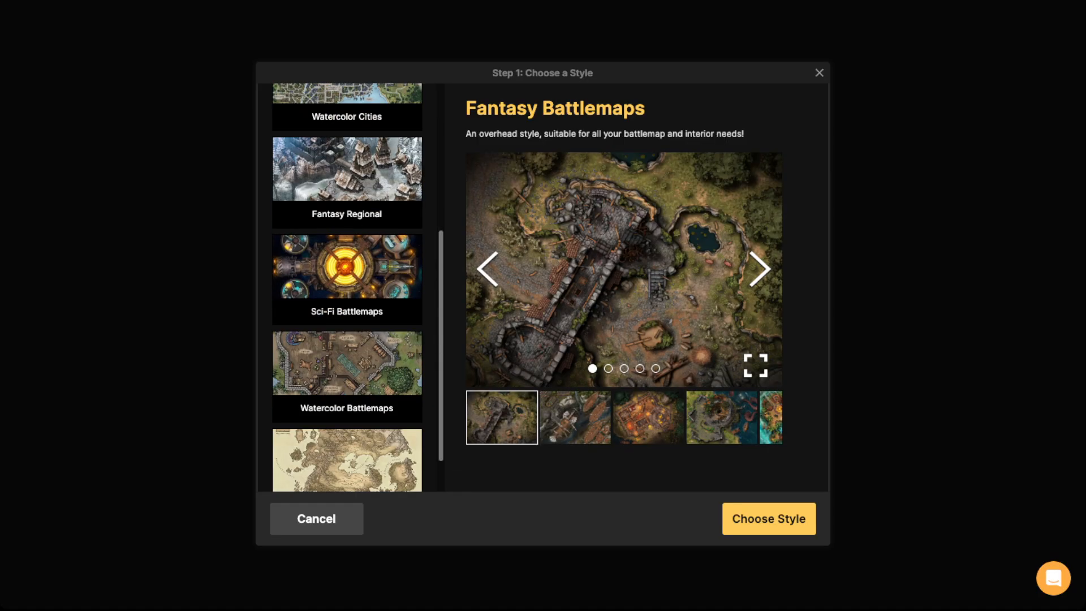
click(346, 183)
click(769, 519)
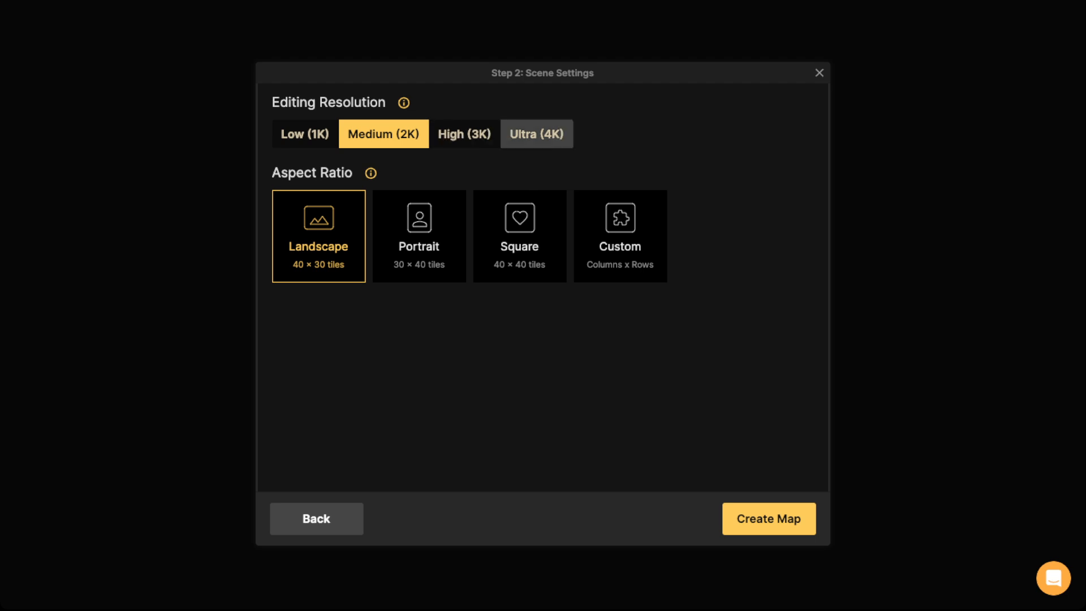
click(536, 134)
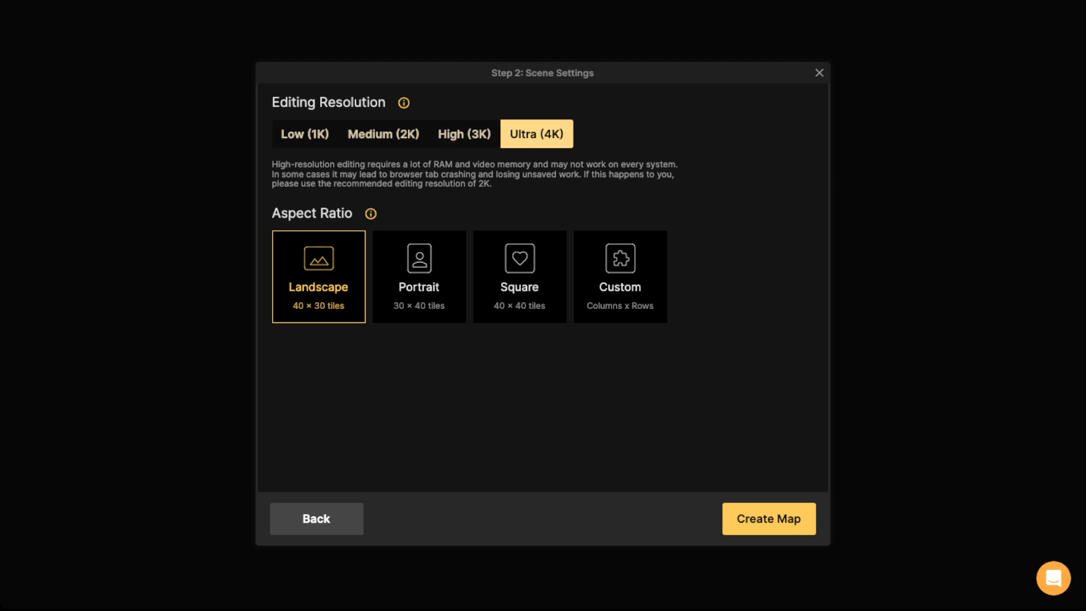
click(769, 518)
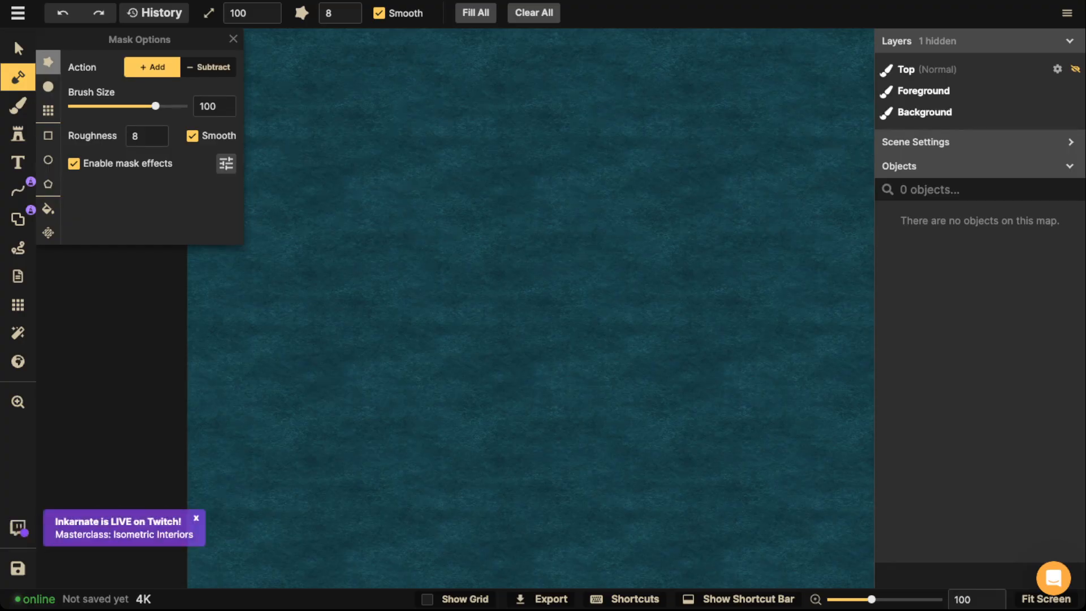
Fill the whole Background layer with solid black (hex 000000)
key(s)
scroll(488, 252, down, 3)
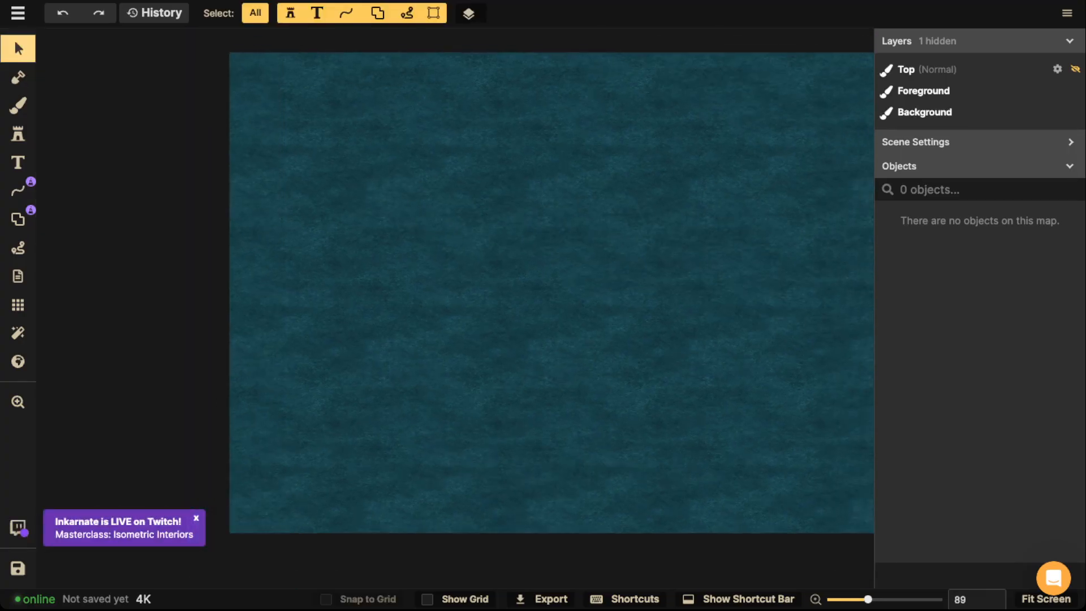
key(space)
drag(487, 253, 427, 260)
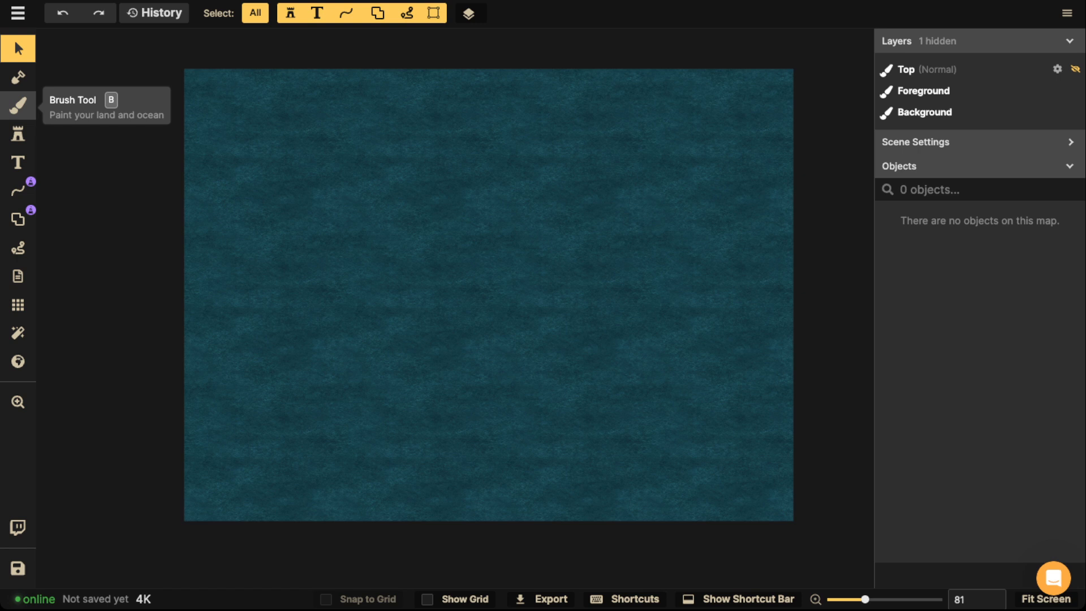
click(18, 105)
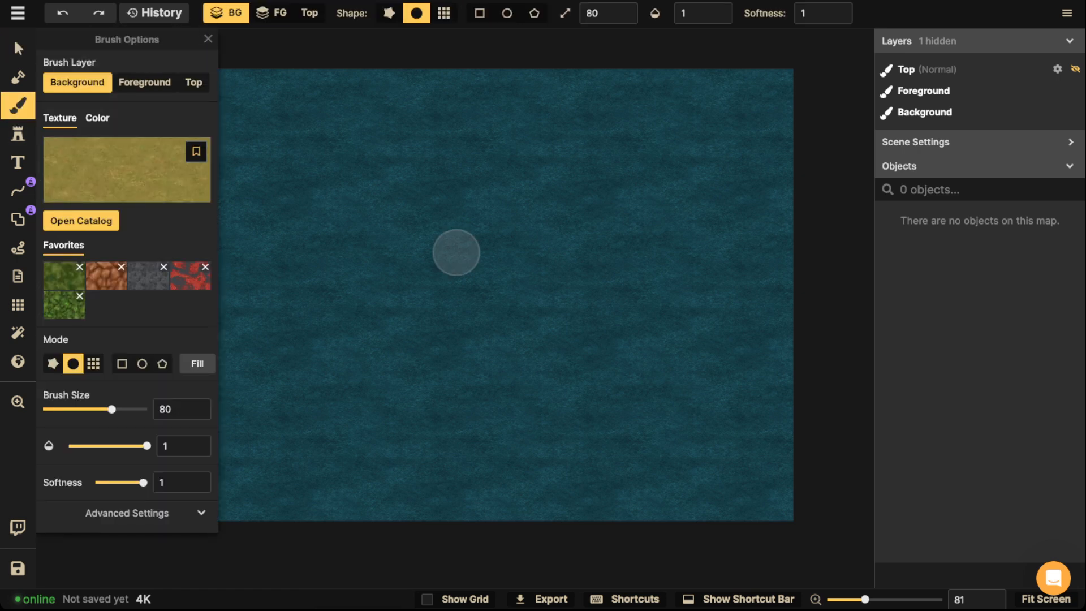
click(97, 118)
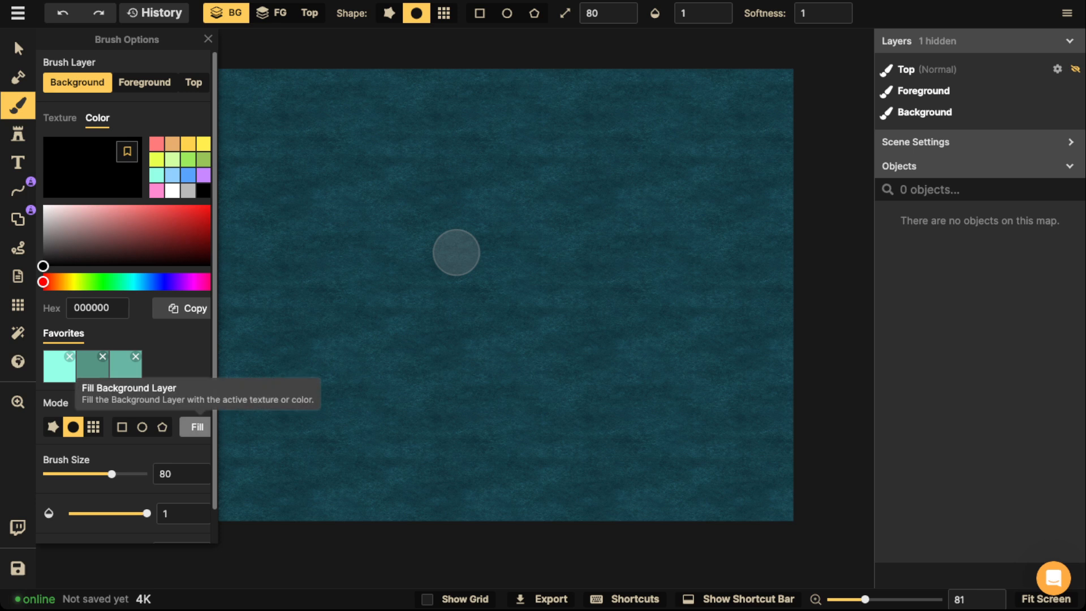
click(197, 428)
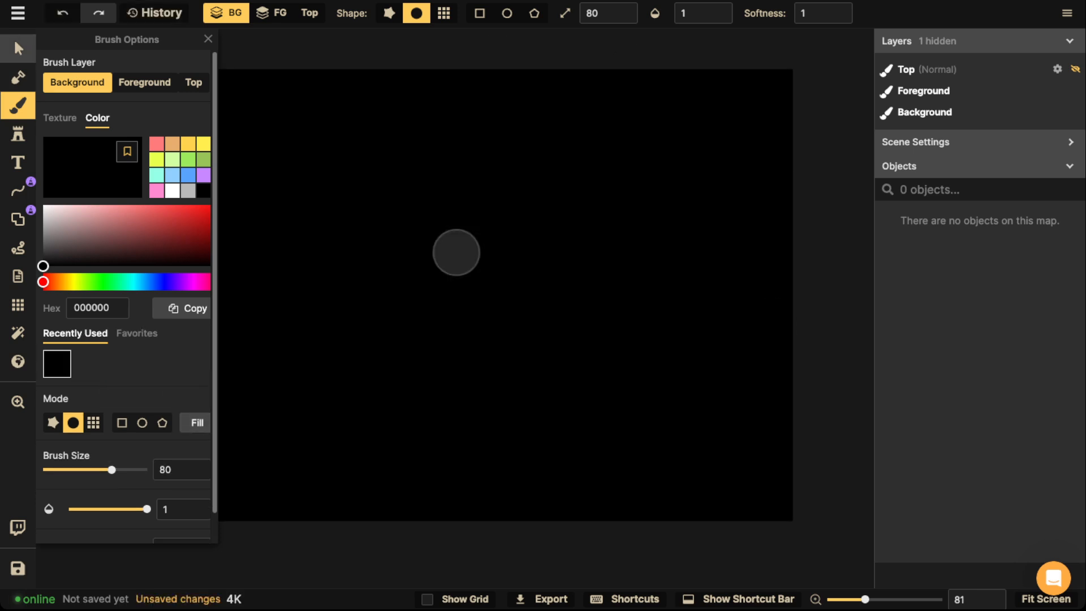
click(17, 48)
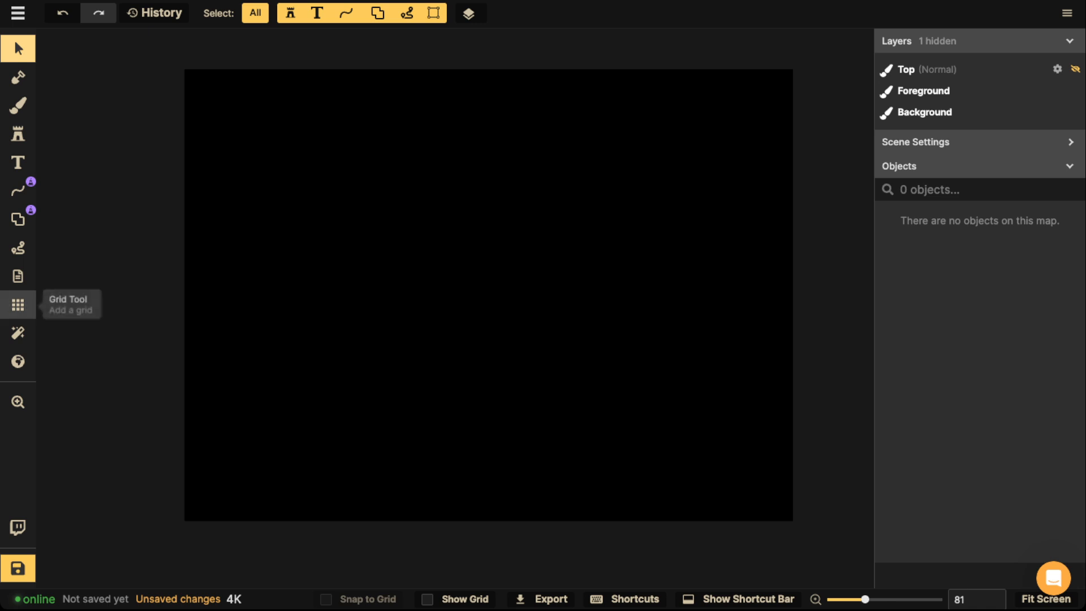
Show the isometric grid on the map and set it to 20 columns by 15 rows
click(17, 305)
key(g)
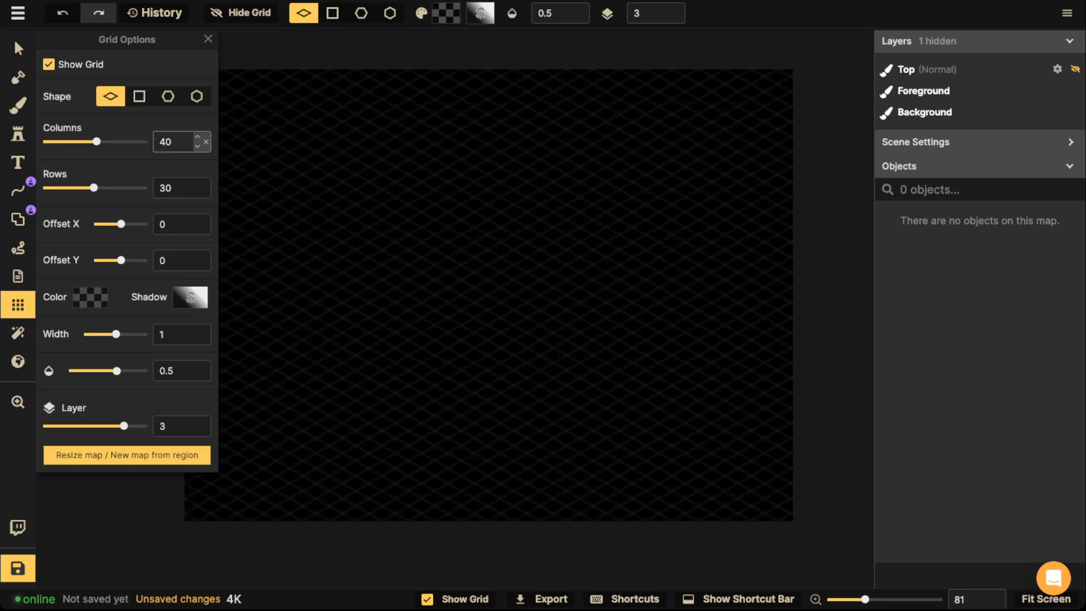
double_click(165, 141)
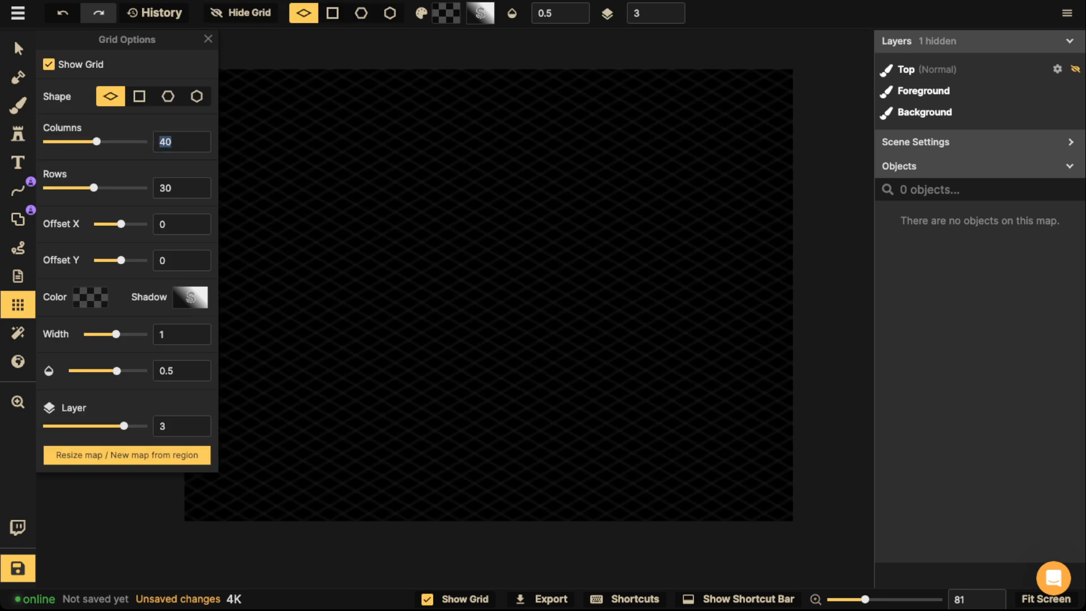
text(20)
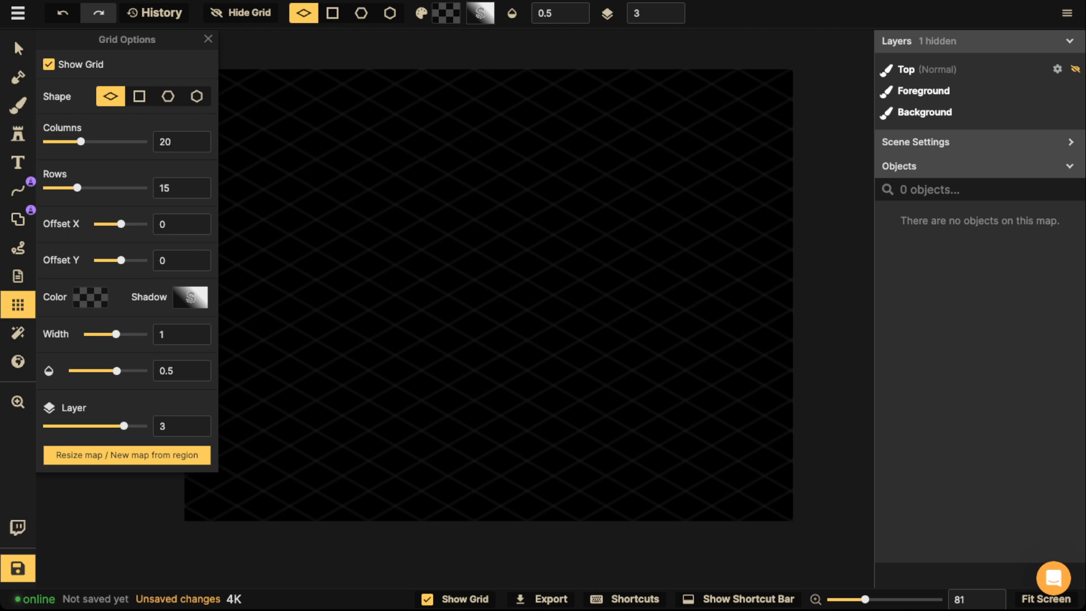
click(18, 49)
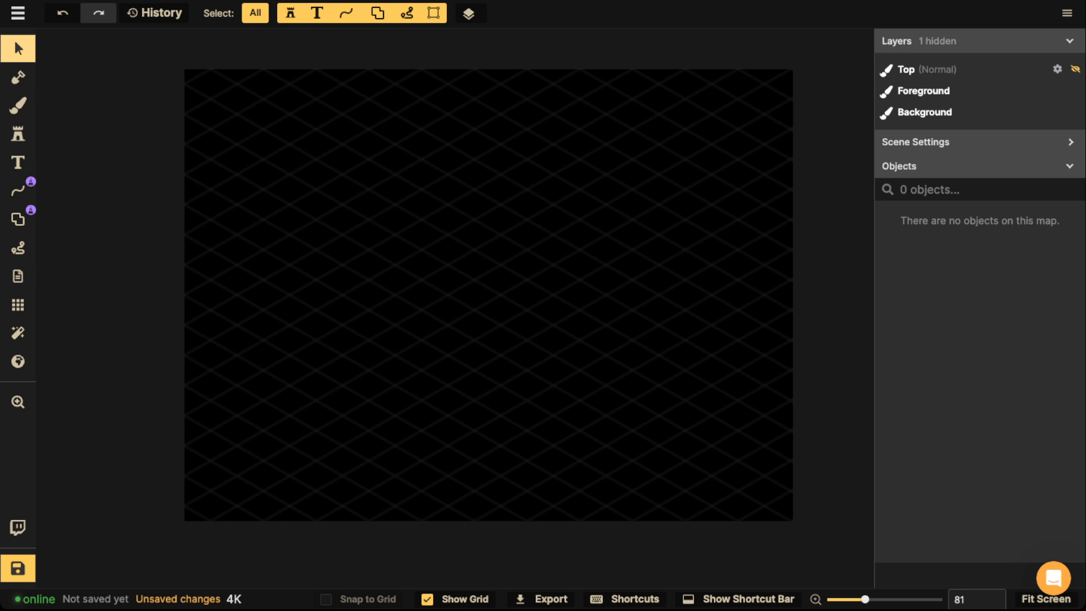
Set up the Shape tool's Pen mode with the stroke off and the fill on as a Clip Mask
click(18, 220)
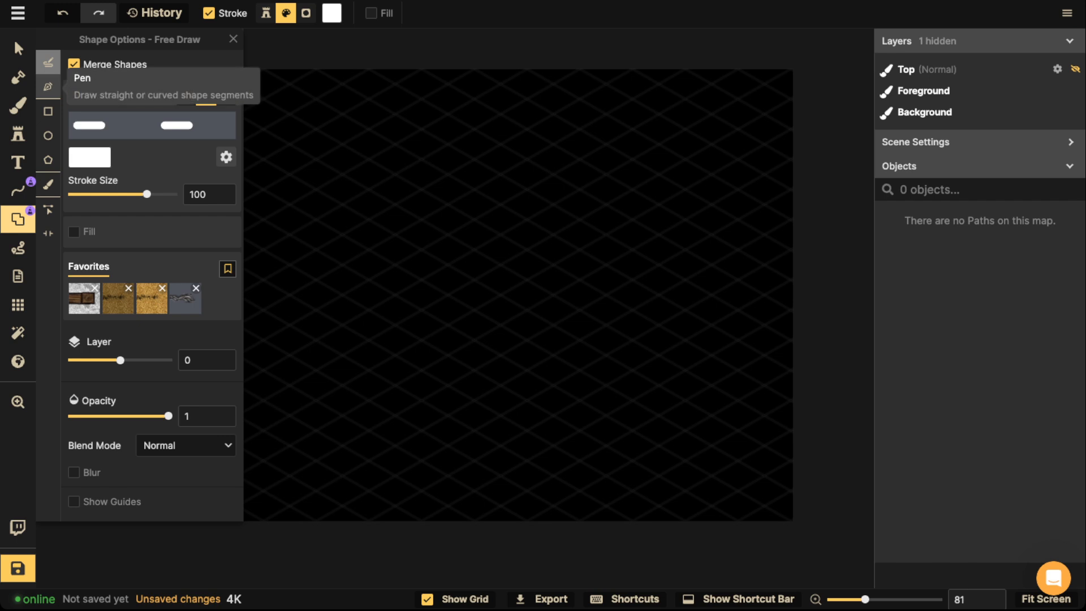
click(48, 86)
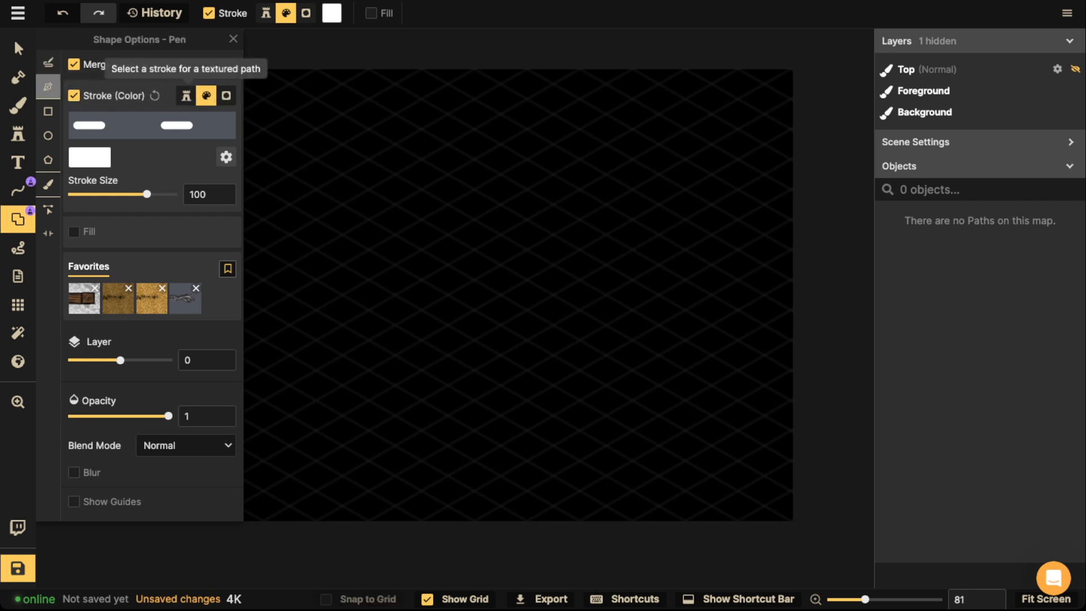
click(74, 95)
click(74, 95)
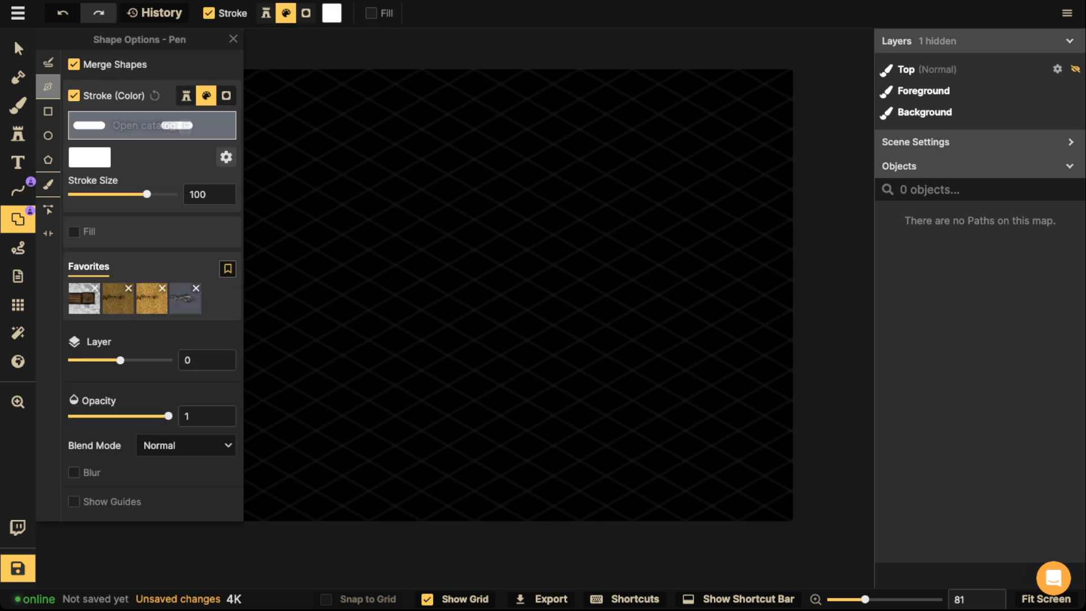
click(74, 95)
click(73, 131)
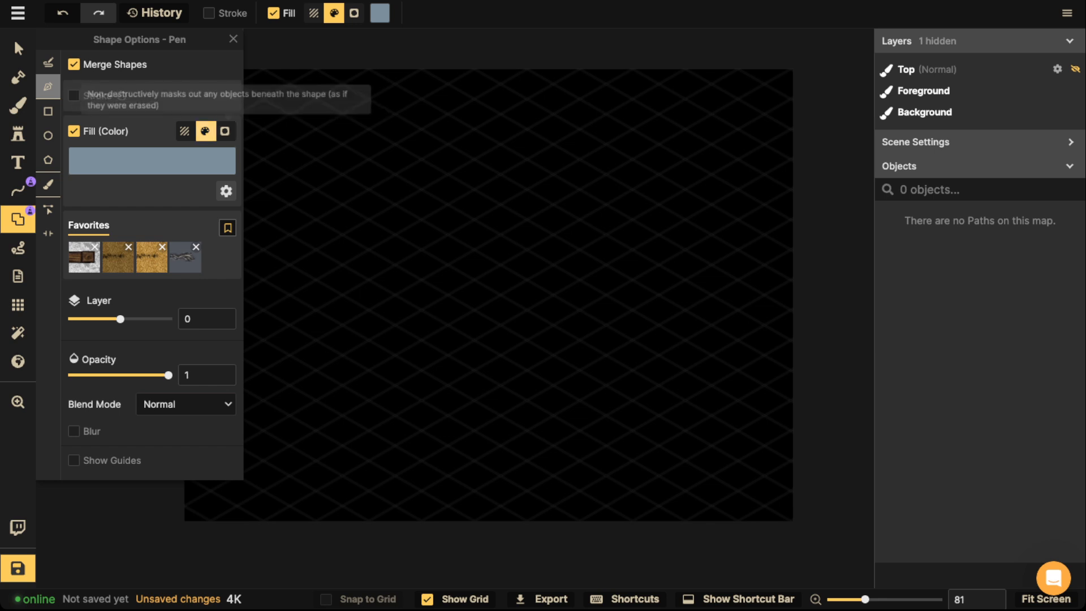
click(184, 130)
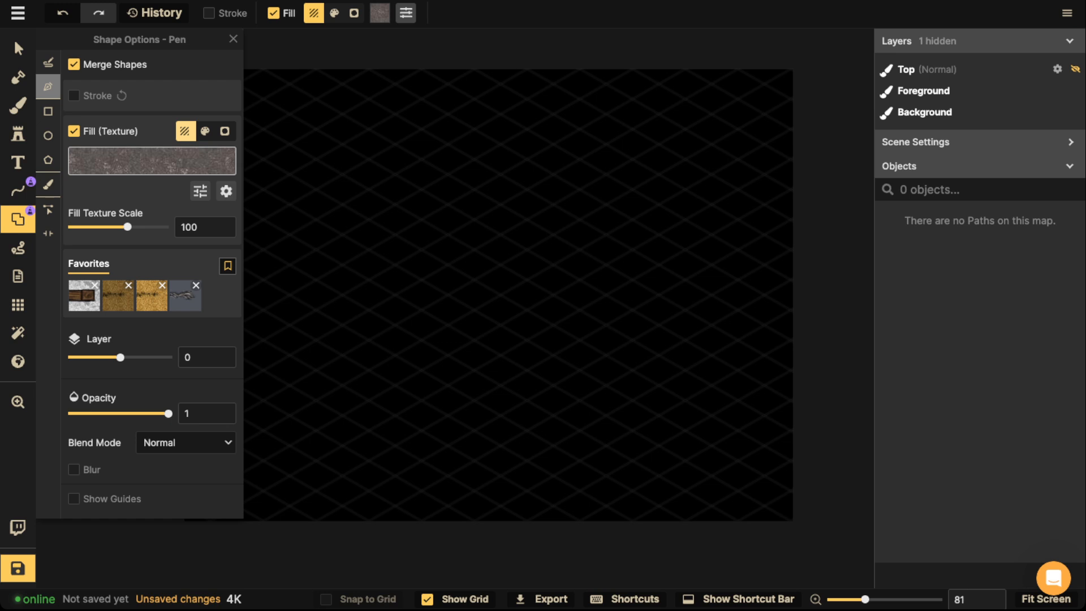
click(224, 130)
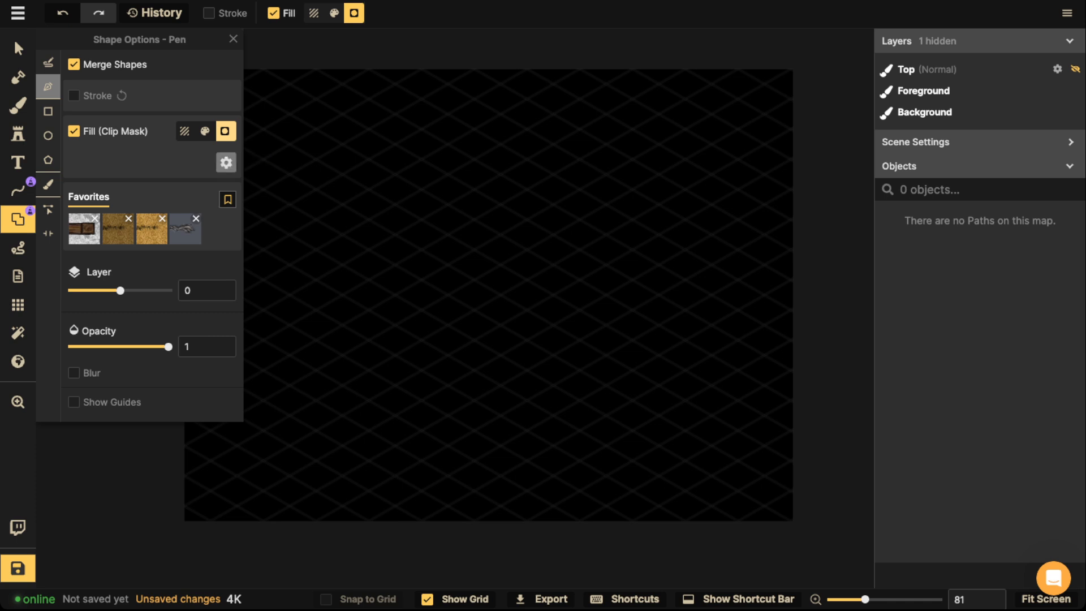
click(19, 49)
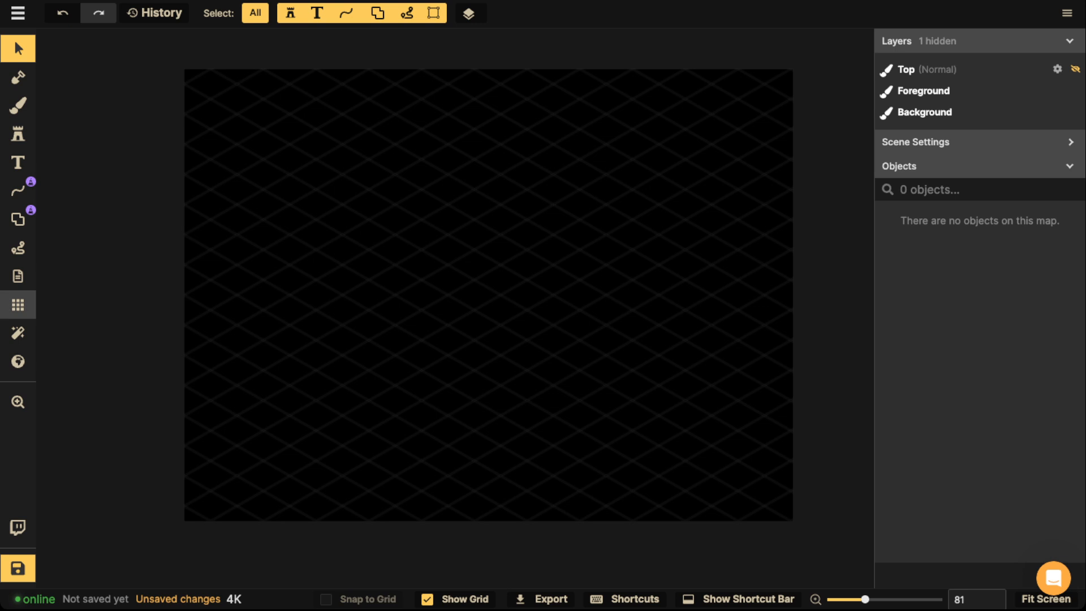
Draw a large four-cornered isometric floor as a clip mask shape along the grid directions, covering most of the map
click(18, 220)
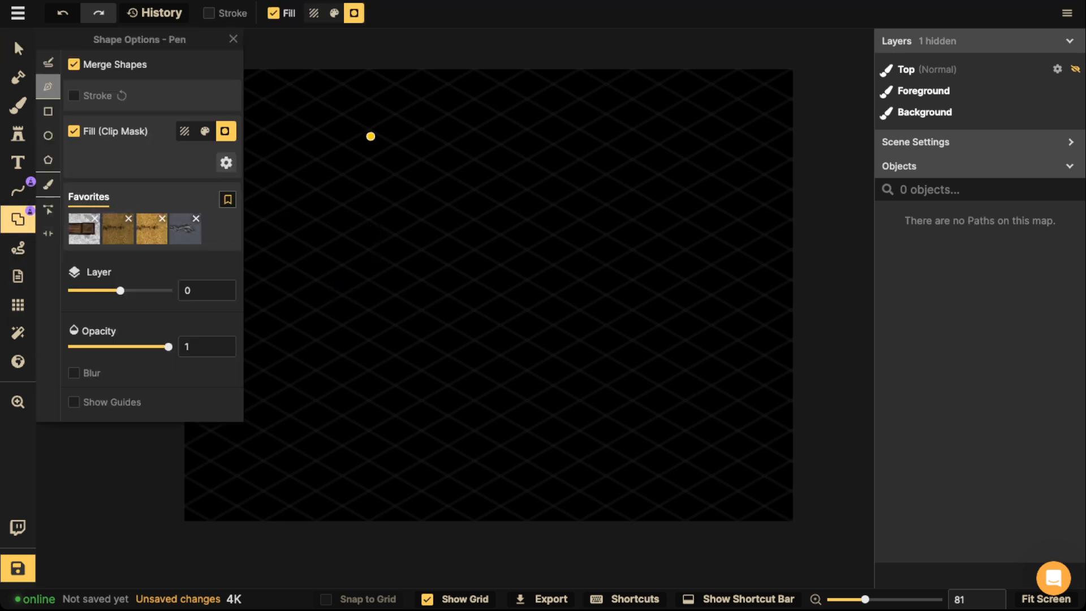
drag(433, 183, 497, 185)
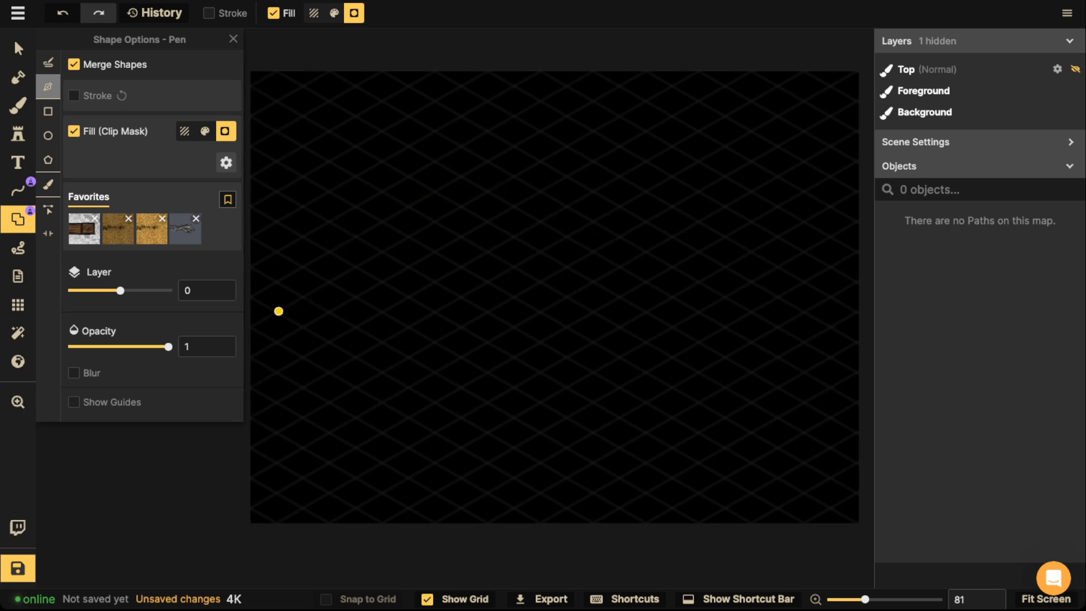
click(279, 311)
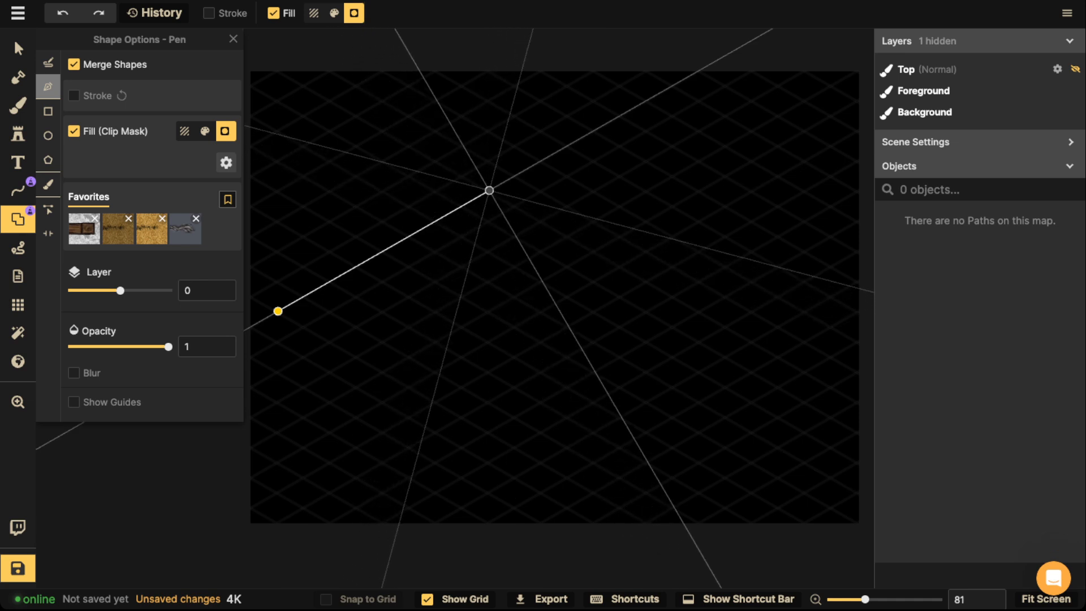
click(489, 190)
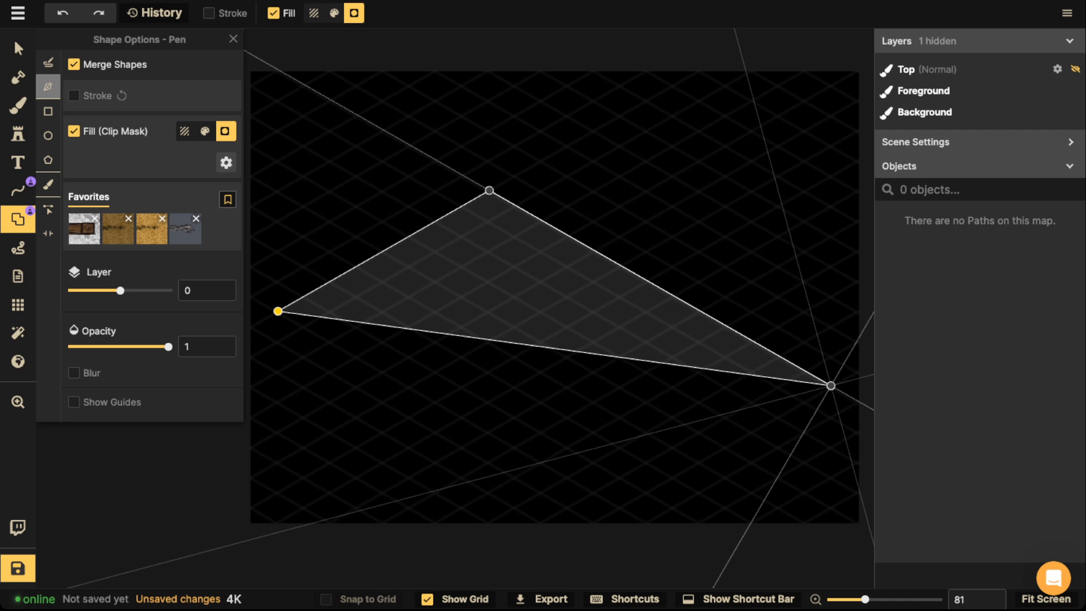
click(831, 386)
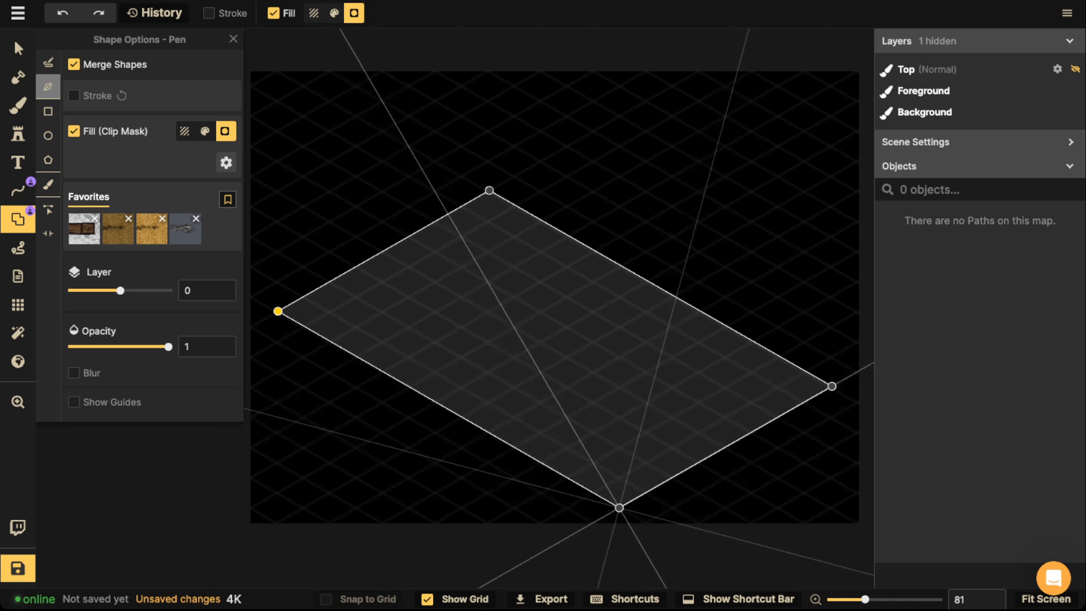
click(620, 508)
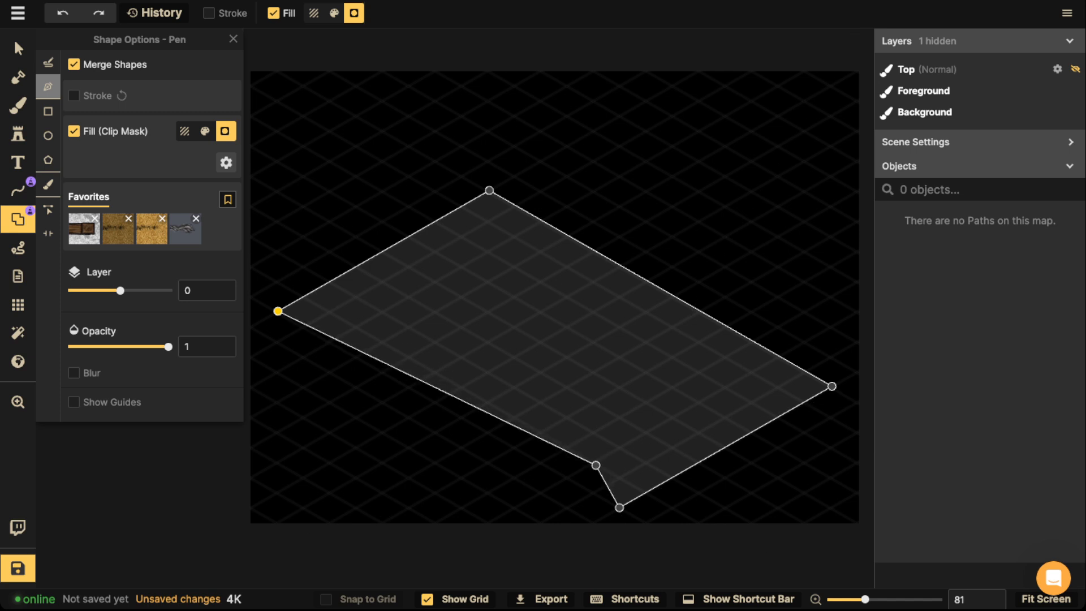
key(Return)
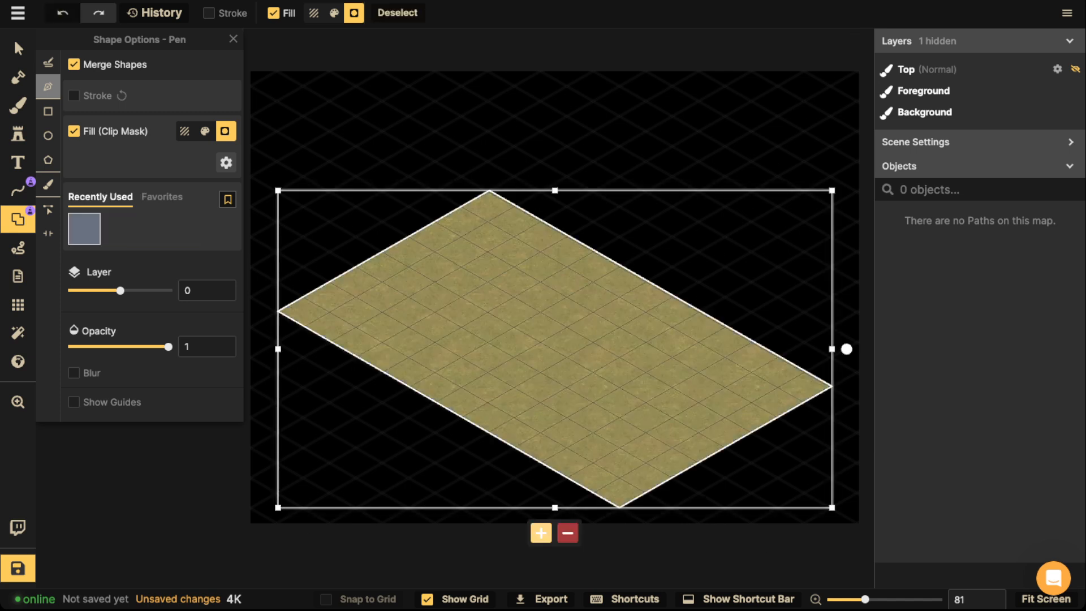
click(17, 48)
scroll(509, 284, down, 2)
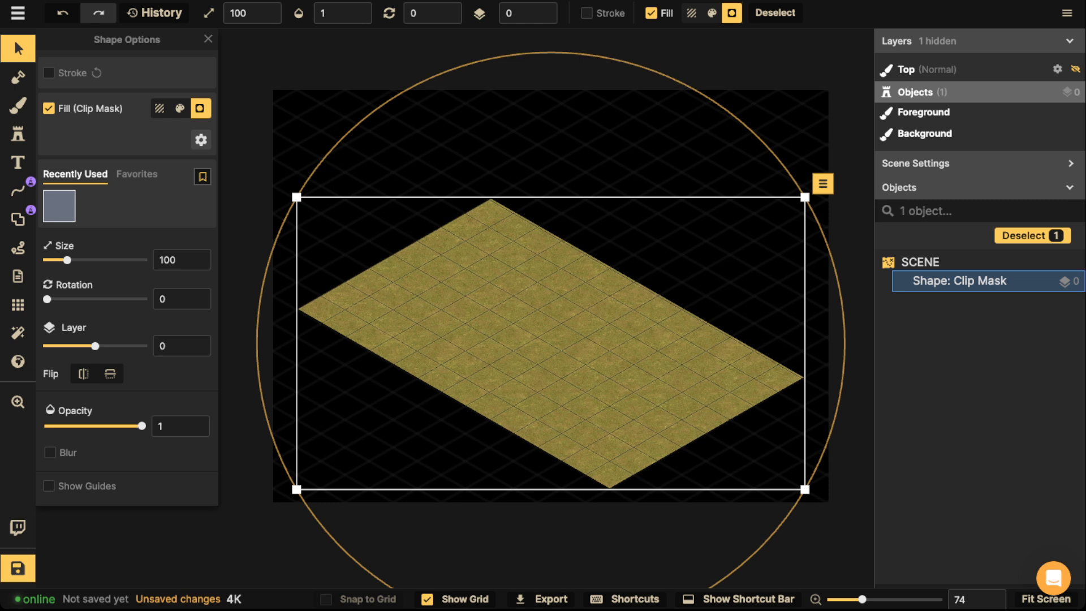
click(17, 218)
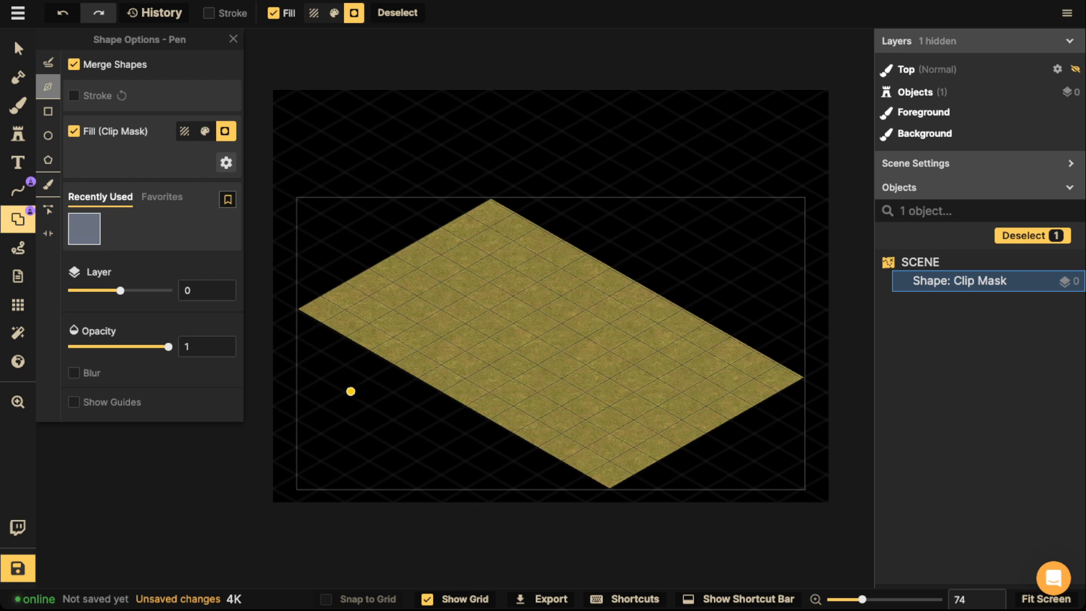
click(357, 383)
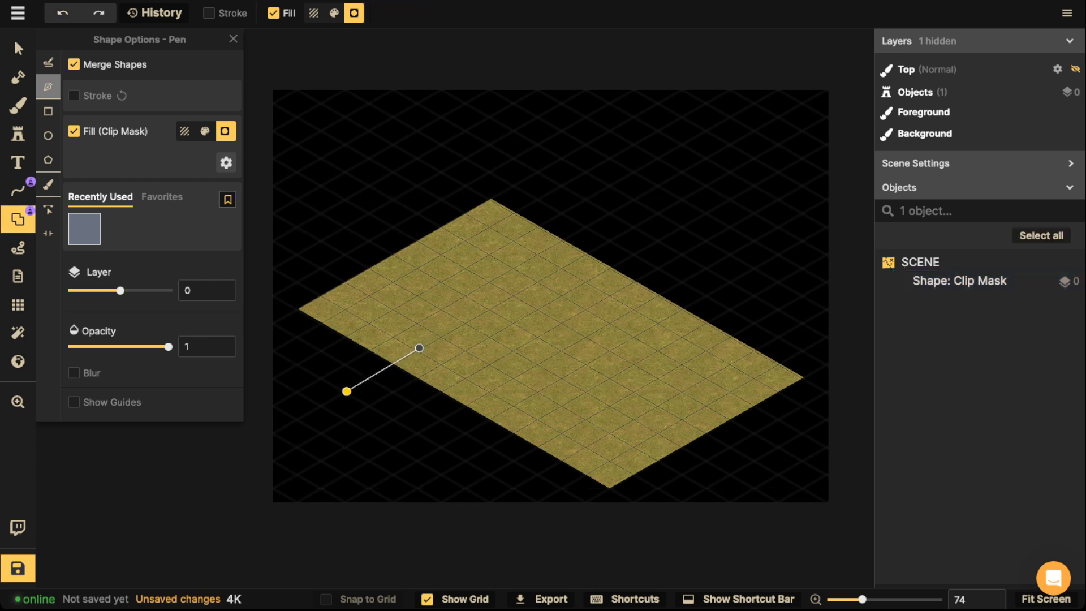
key(ctrl+z)
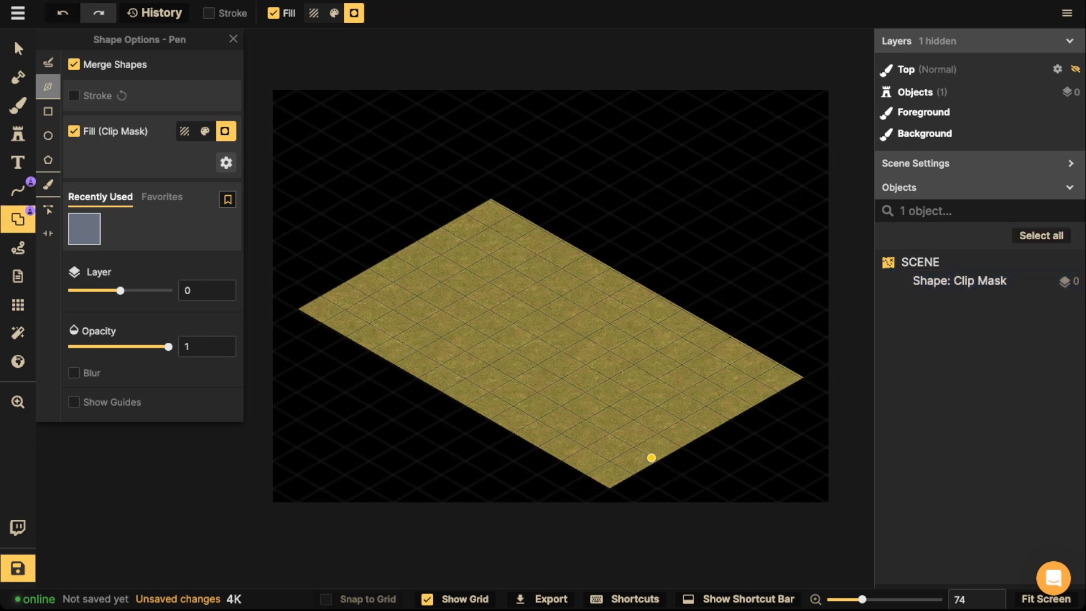
click(651, 457)
click(693, 481)
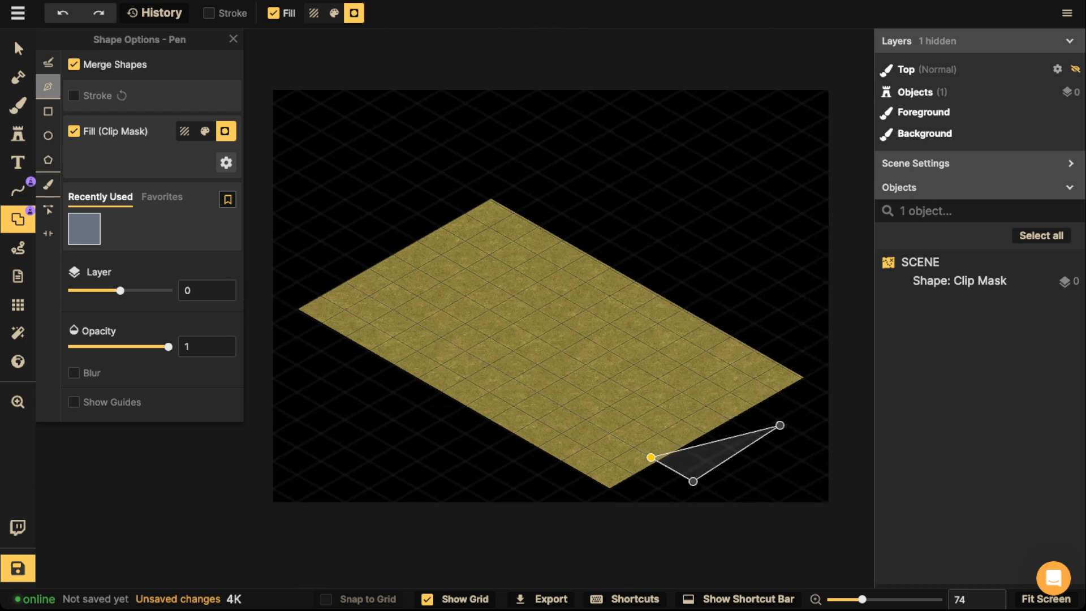
key(ctrl+z)
key(ctrl+z)
Draw a four-cornered isometric extension overlapping the floor's lower-right edge with the Shape tool's Pen mode and add it to the clip mask
scroll(654, 456, up, 5)
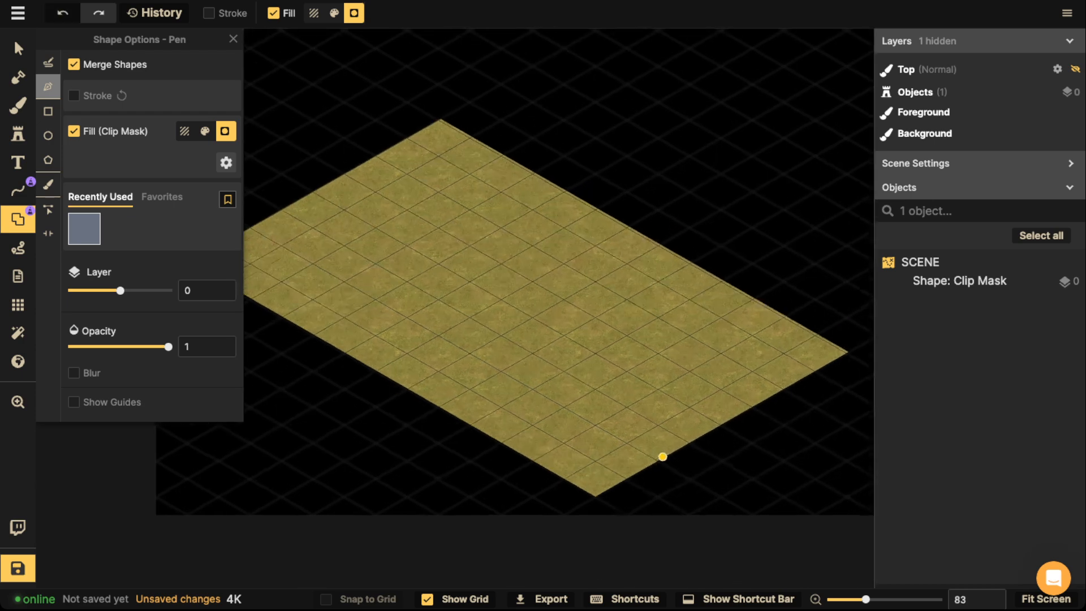
scroll(599, 354, up, 4)
scroll(494, 391, up, 2)
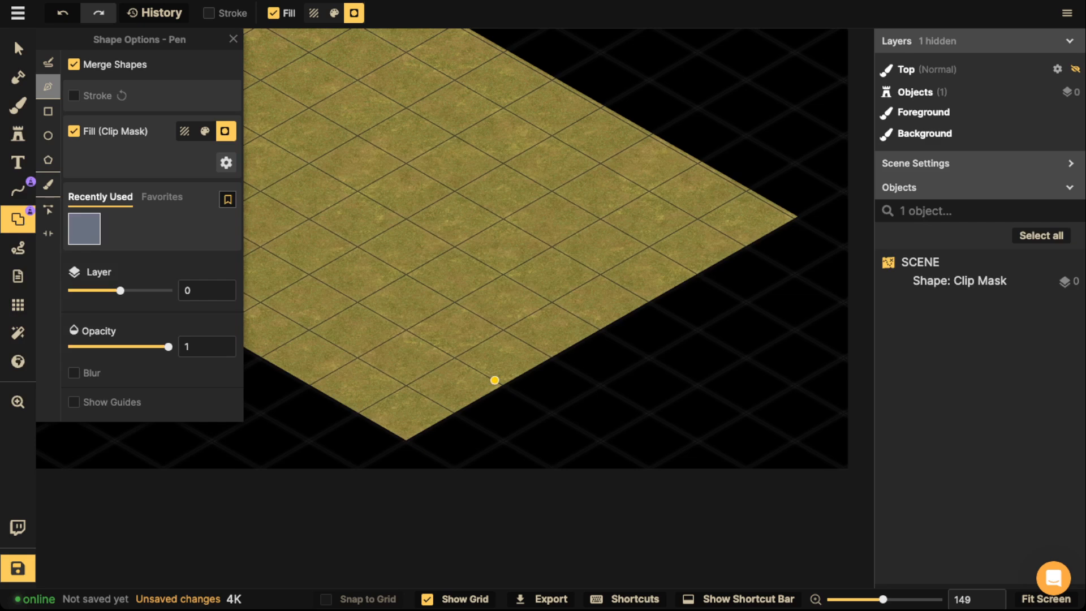
click(494, 380)
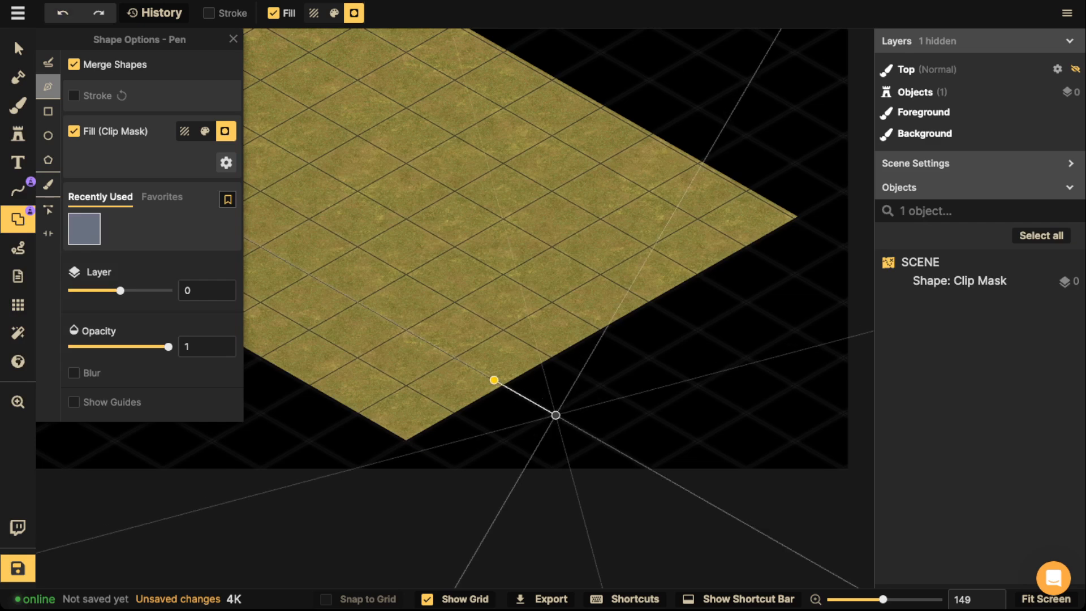
click(554, 413)
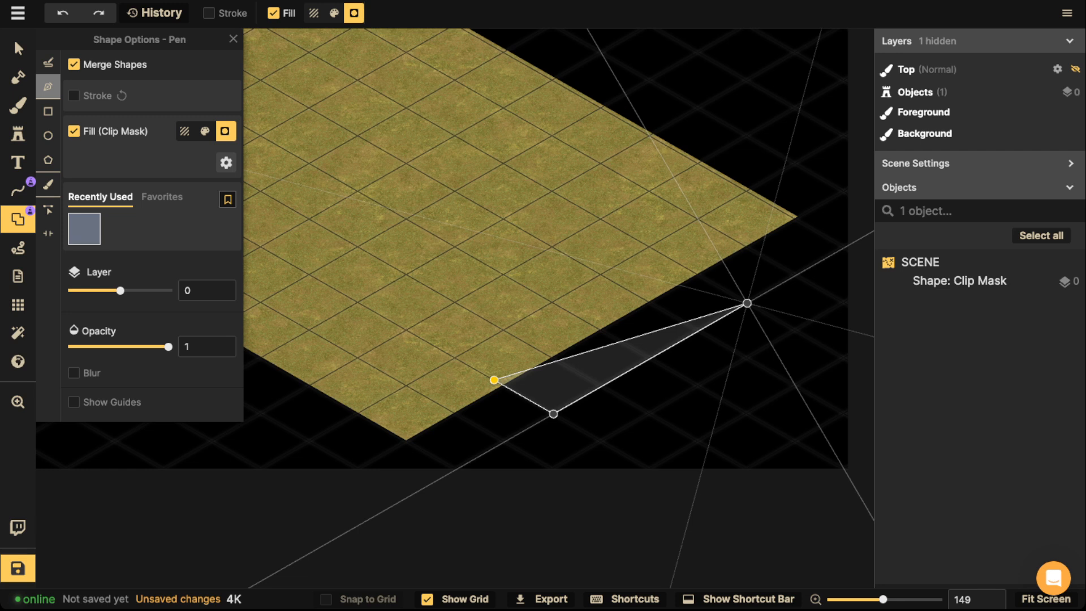
click(747, 304)
click(643, 243)
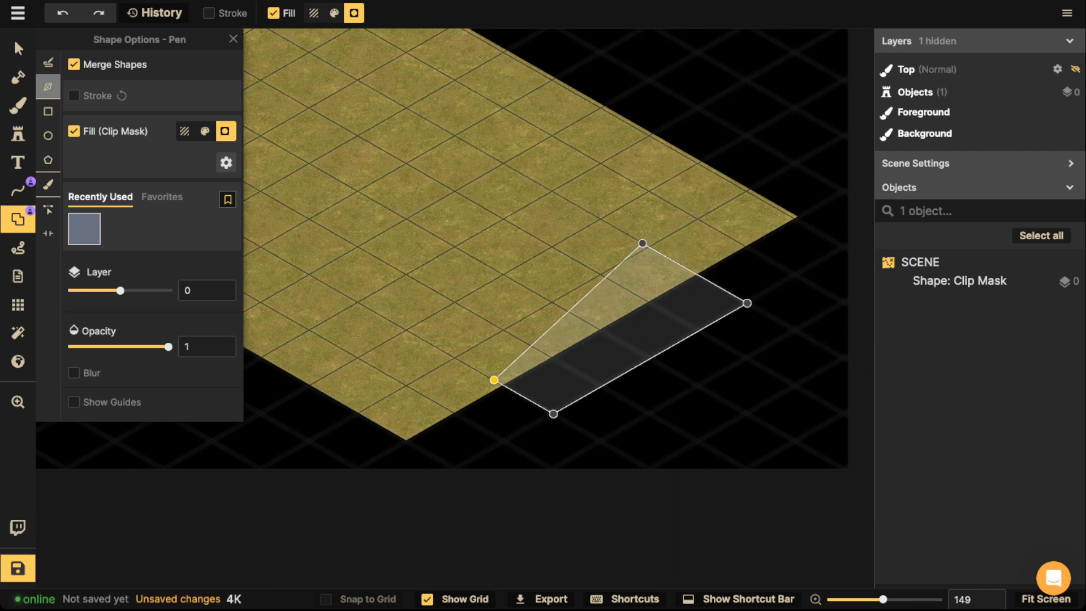
click(493, 379)
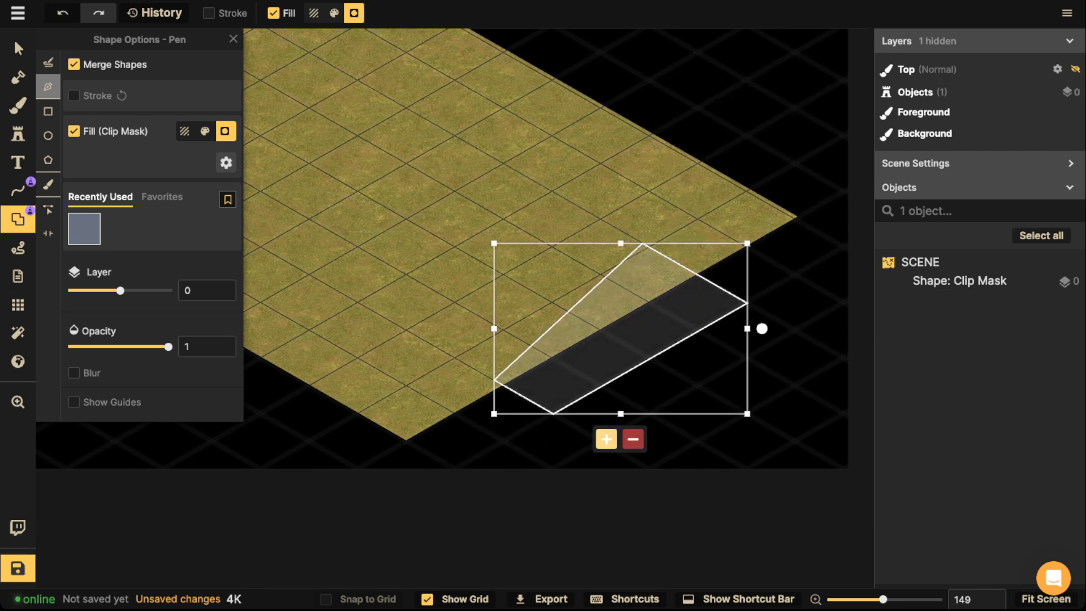
click(606, 439)
click(17, 48)
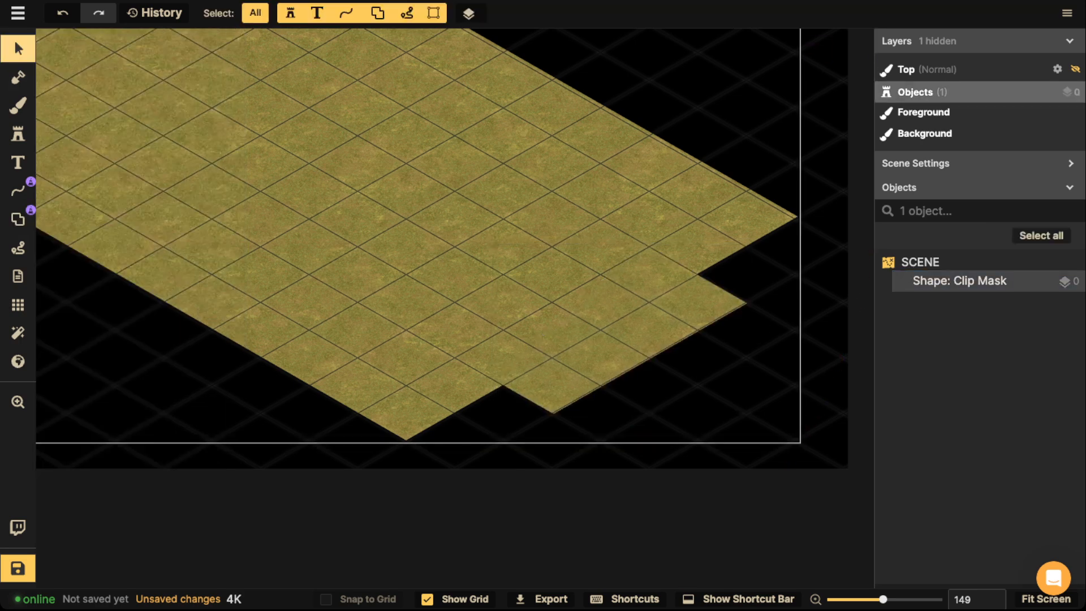
click(602, 290)
scroll(603, 290, down, 1)
scroll(479, 258, down, 5)
key(Escape)
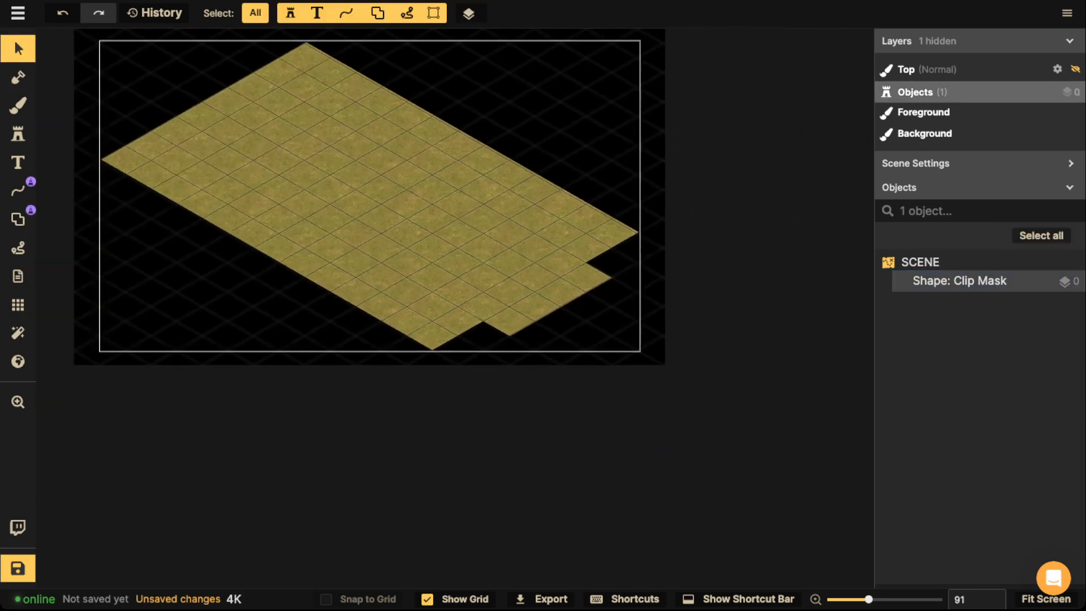
drag(478, 257, 643, 323)
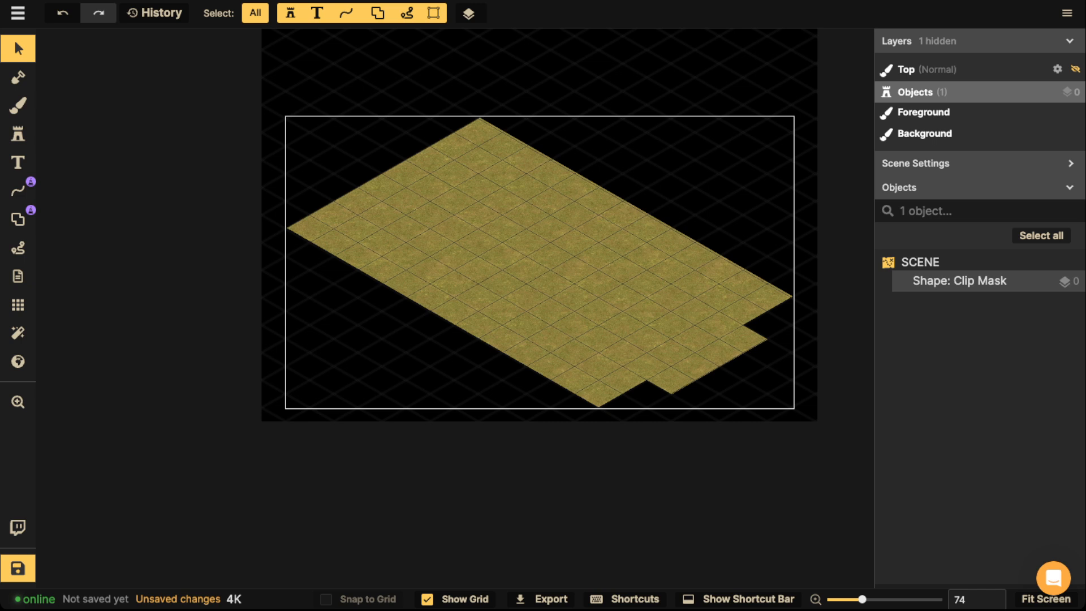
key(Escape)
Set the Brush to paint on the Foreground layer with the Pavement 2 texture from the Fantasy Regional catalog
click(18, 105)
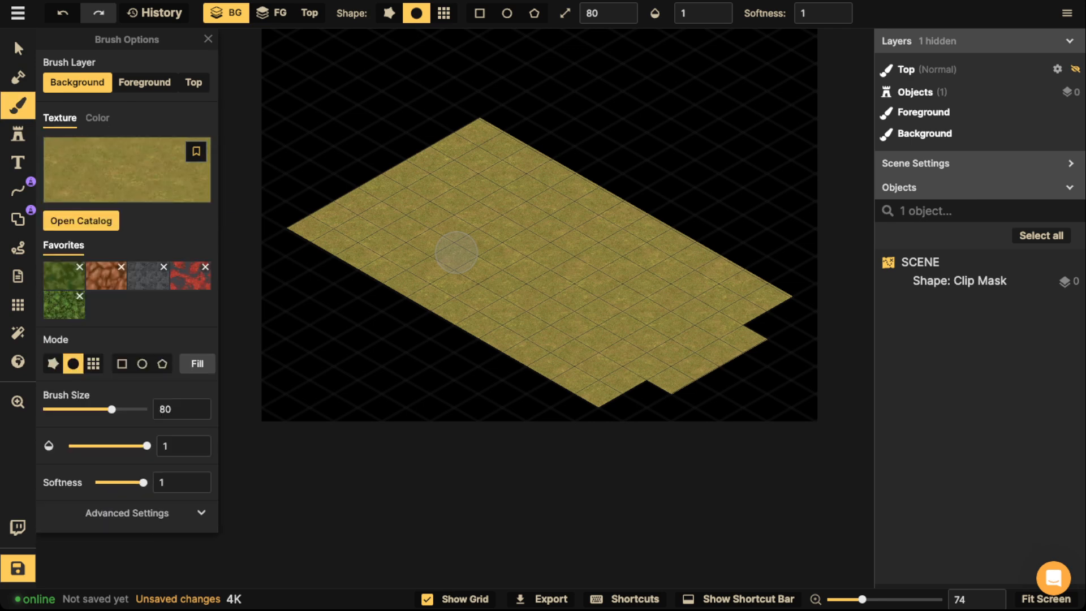
click(145, 82)
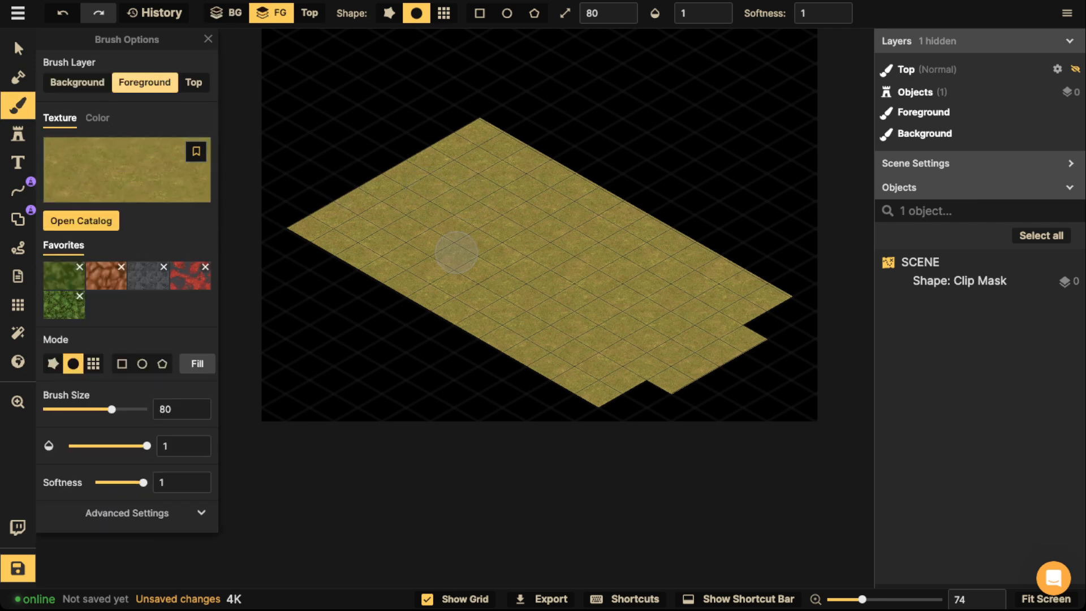
click(127, 170)
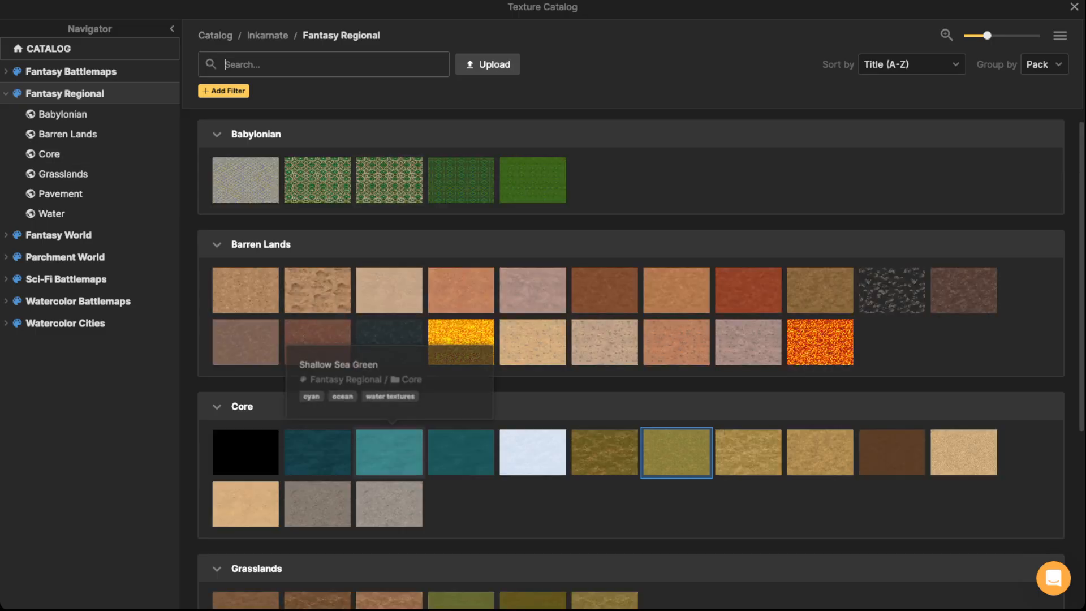
scroll(224, 432, down, 5)
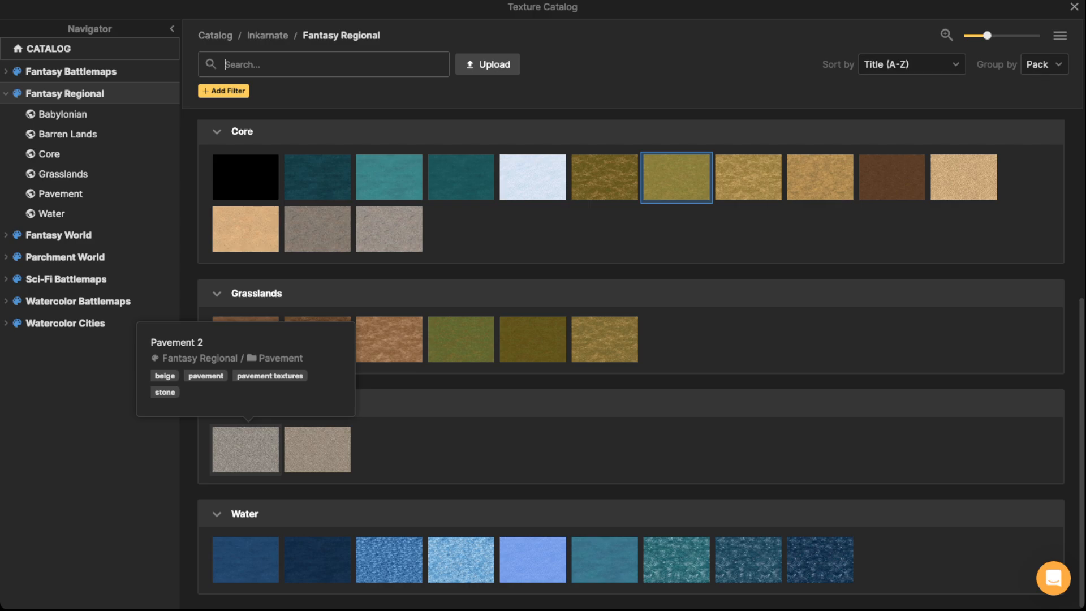
click(248, 447)
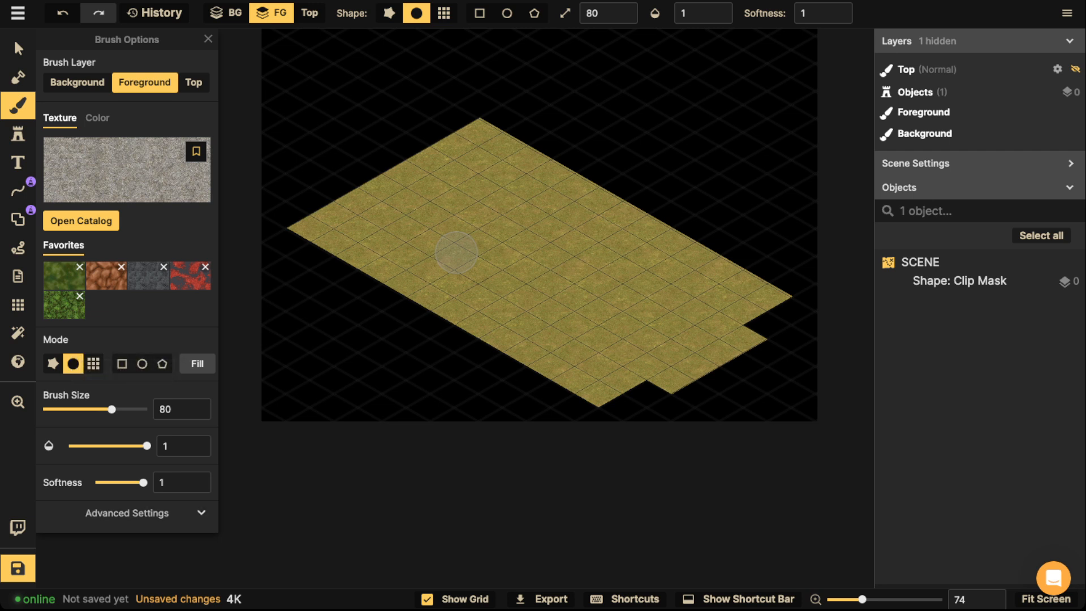
Set the brightness of the pavement brush texture to 50 in its advanced color settings
click(127, 513)
scroll(122, 362, down, 3)
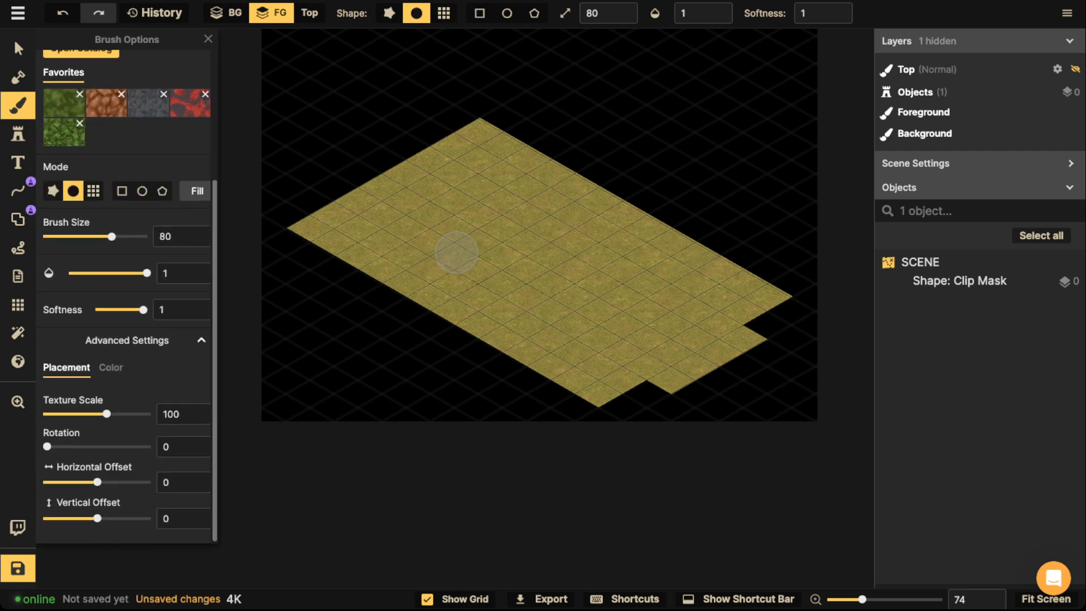
click(127, 340)
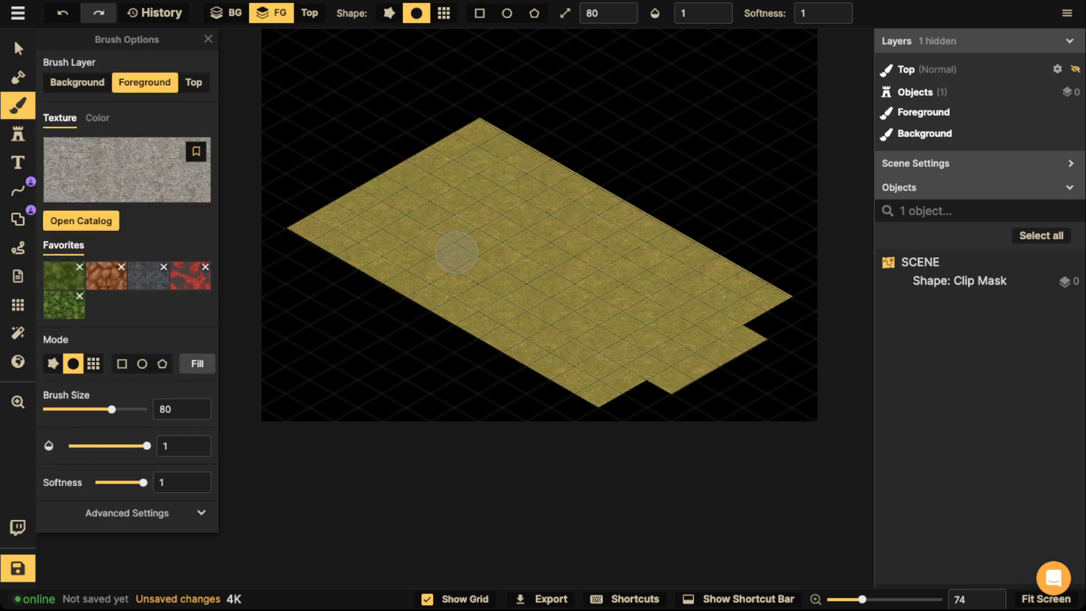
click(127, 513)
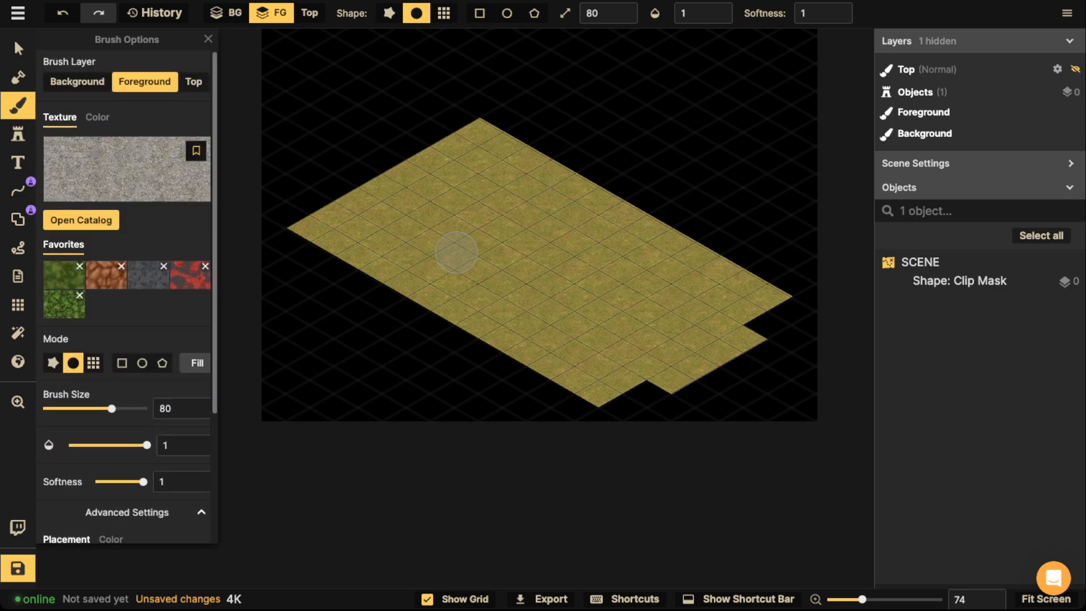
scroll(127, 396, down, 3)
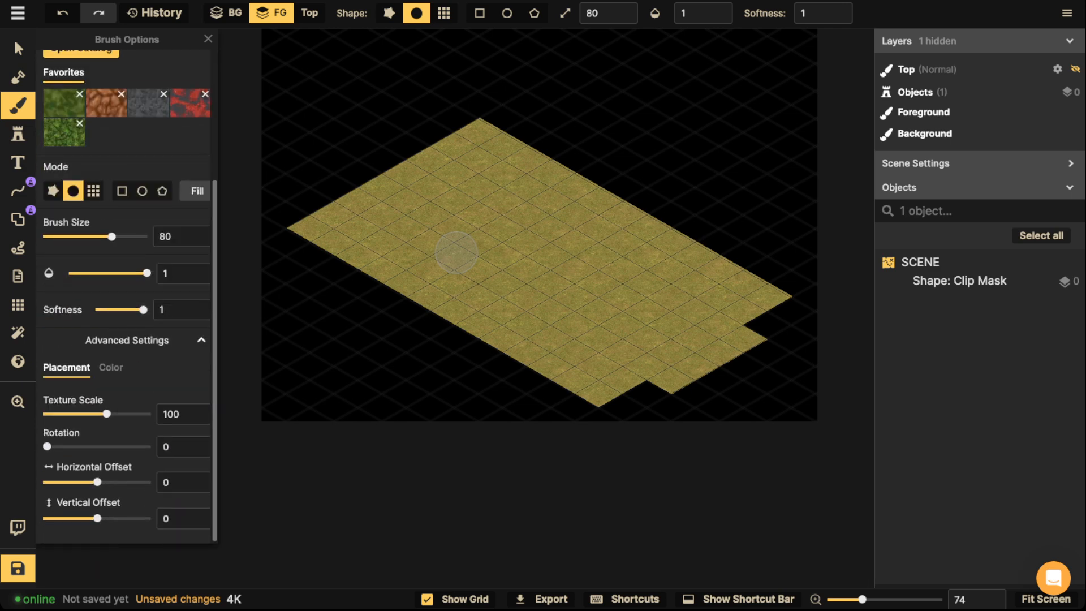
drag(106, 414, 129, 414)
click(111, 367)
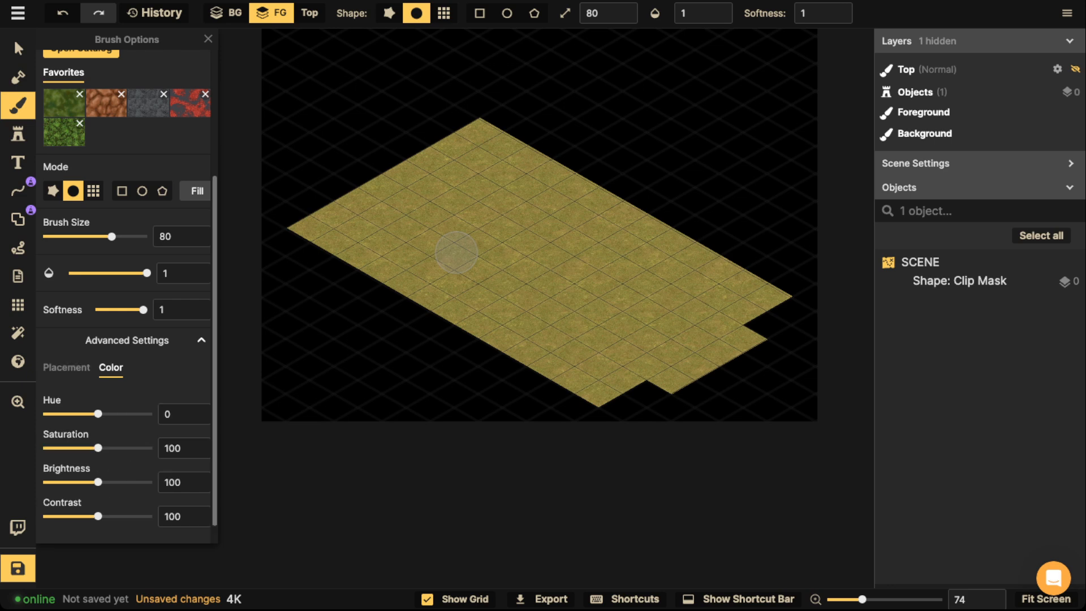
drag(98, 482, 72, 482)
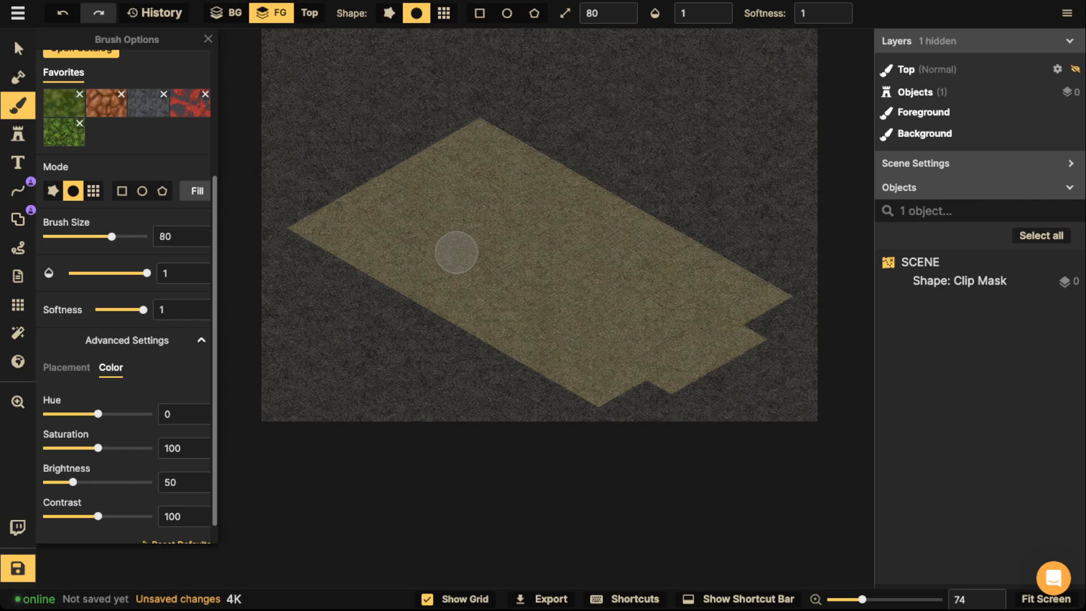
Set the brush size to 130 and fill the whole Foreground layer with the darkened pavement texture
key(bracketright)
key(bracketright)
key(bracketright)
key(bracketright)
key(bracketright)
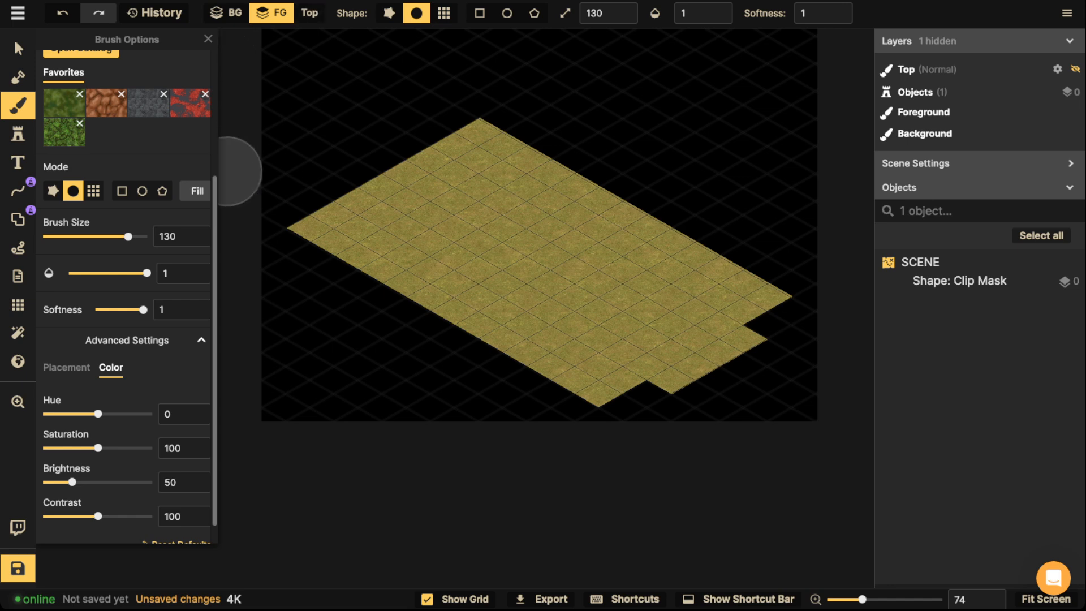
click(196, 191)
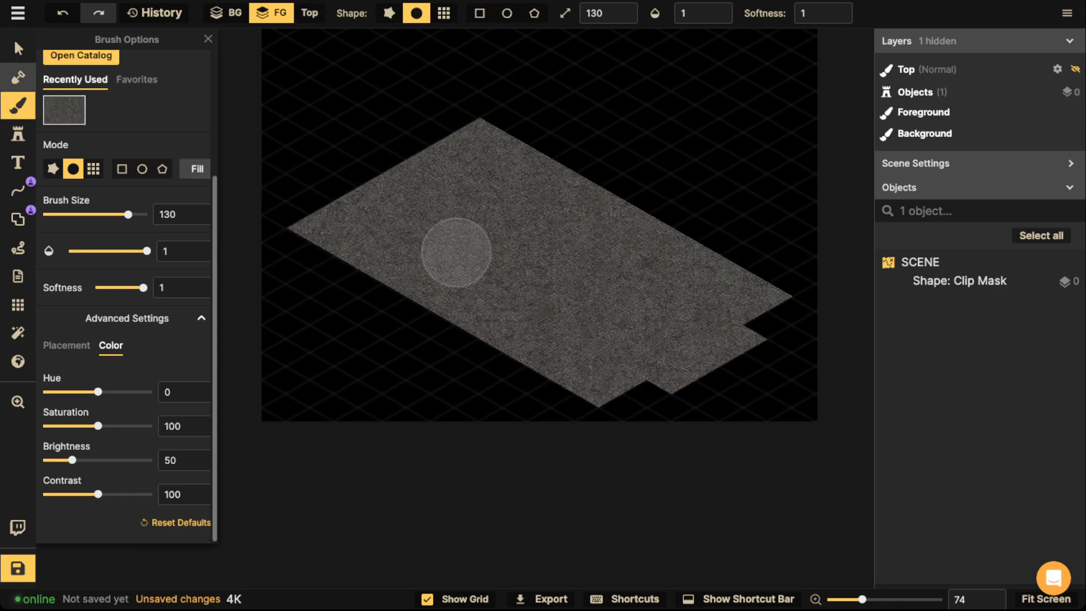
Examine the pavement texture on the floor up close and its look across the whole map
click(18, 48)
scroll(597, 271, up, 3)
scroll(456, 308, up, 6)
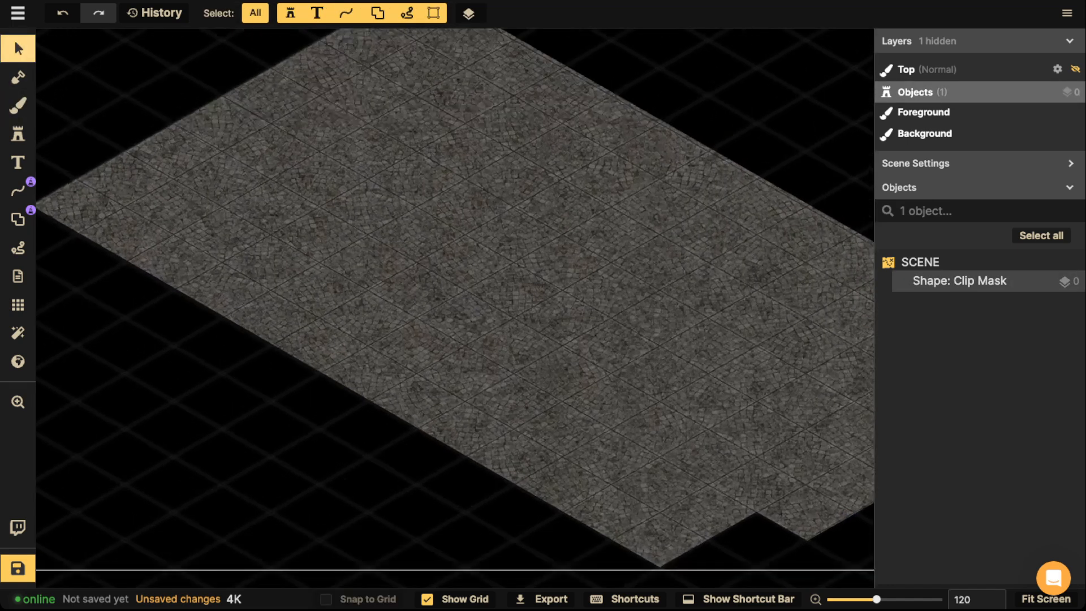
scroll(455, 309, down, 6)
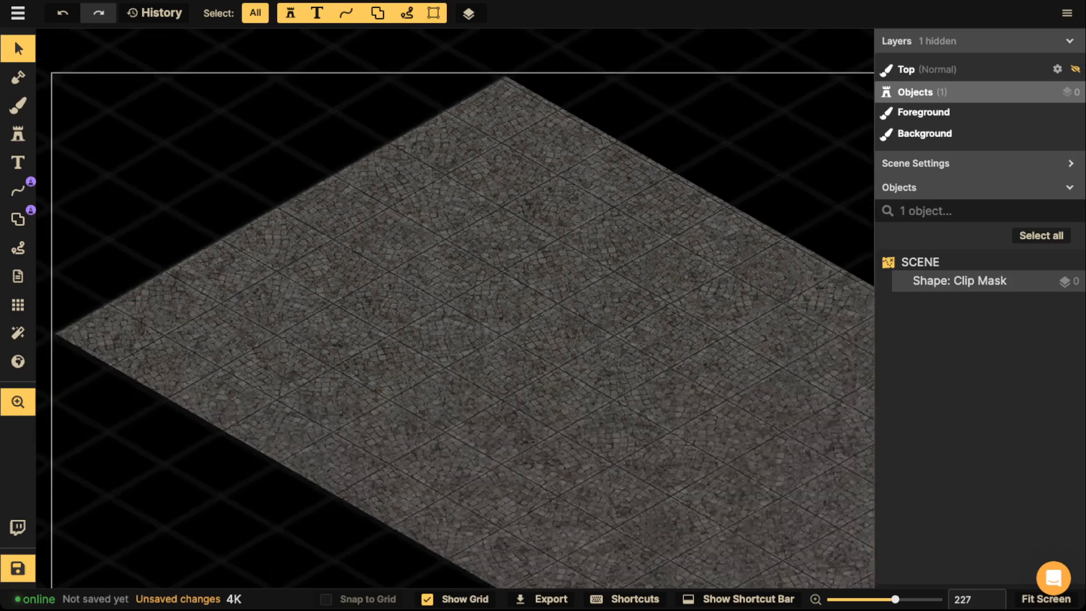
scroll(455, 308, down, 1)
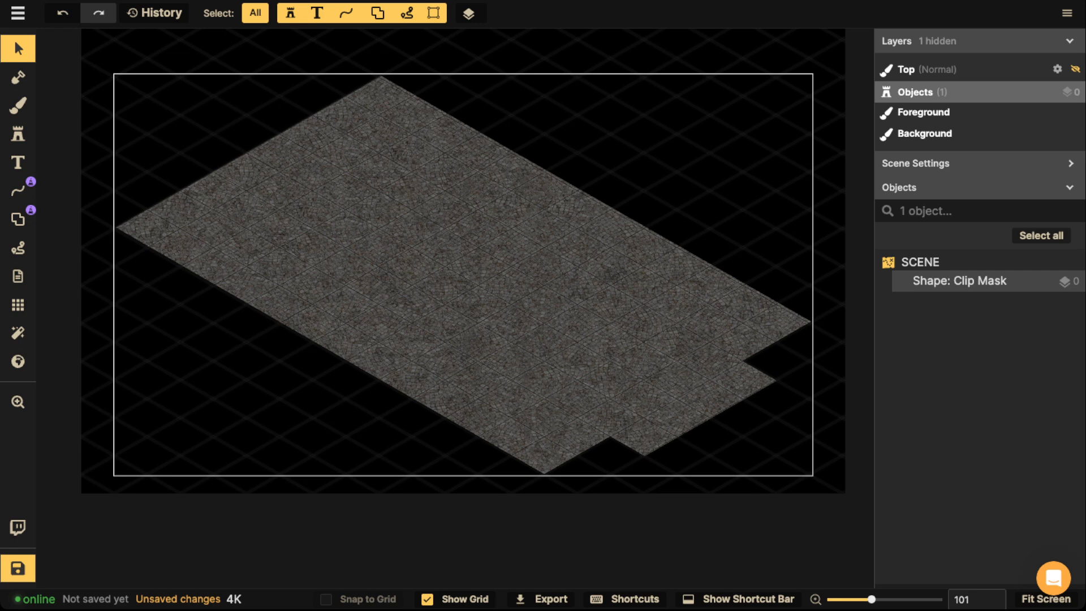
scroll(560, 327, down, 2)
drag(560, 327, 580, 427)
key(Escape)
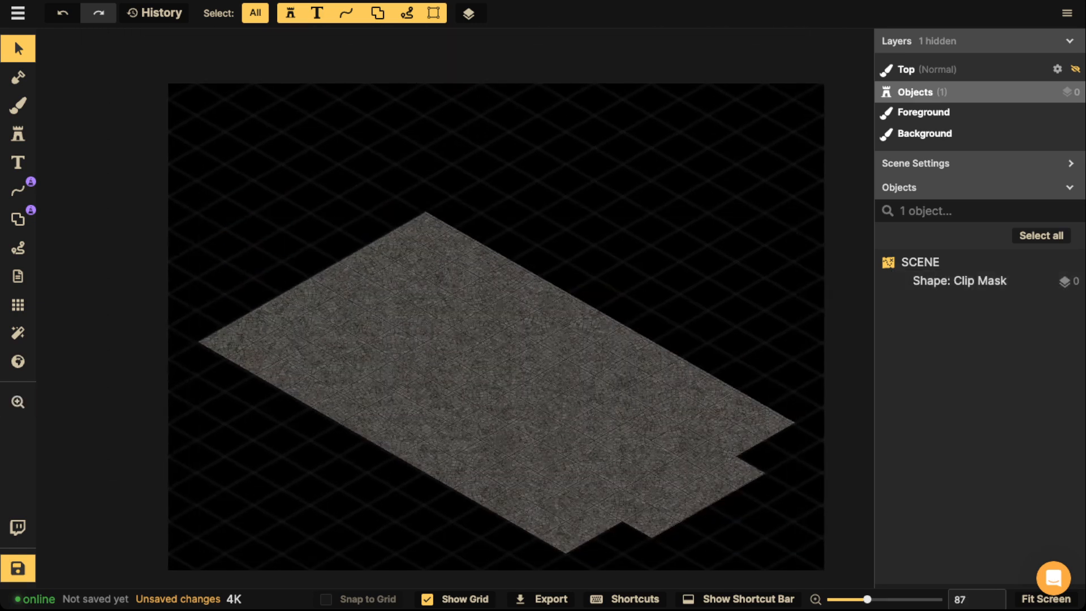
Set up the Line tool's Pen mode with a solid color stroke and the shadow turned off
click(18, 191)
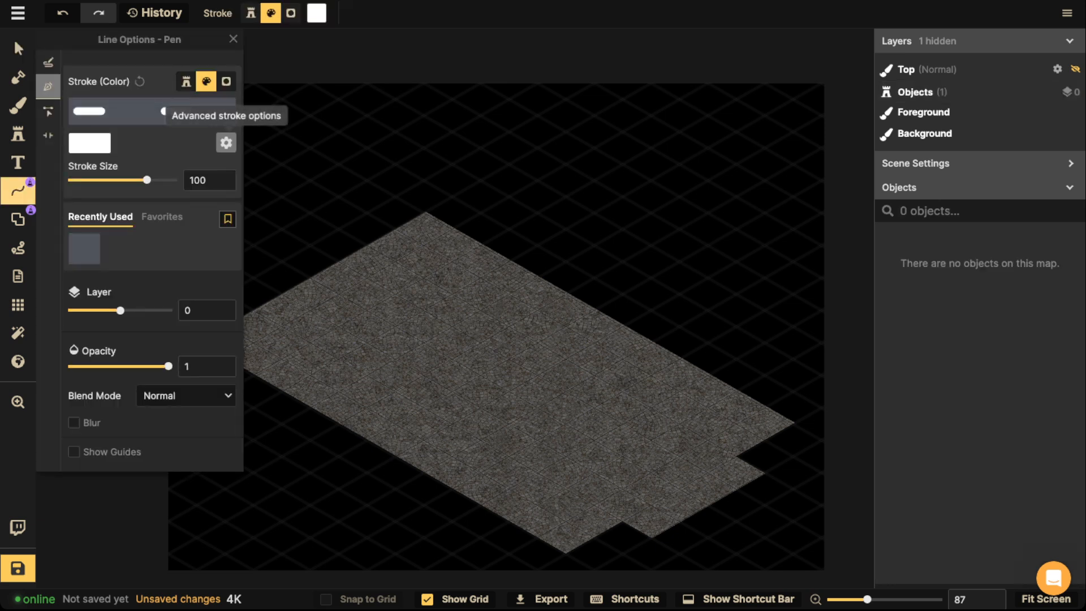
click(169, 110)
click(181, 70)
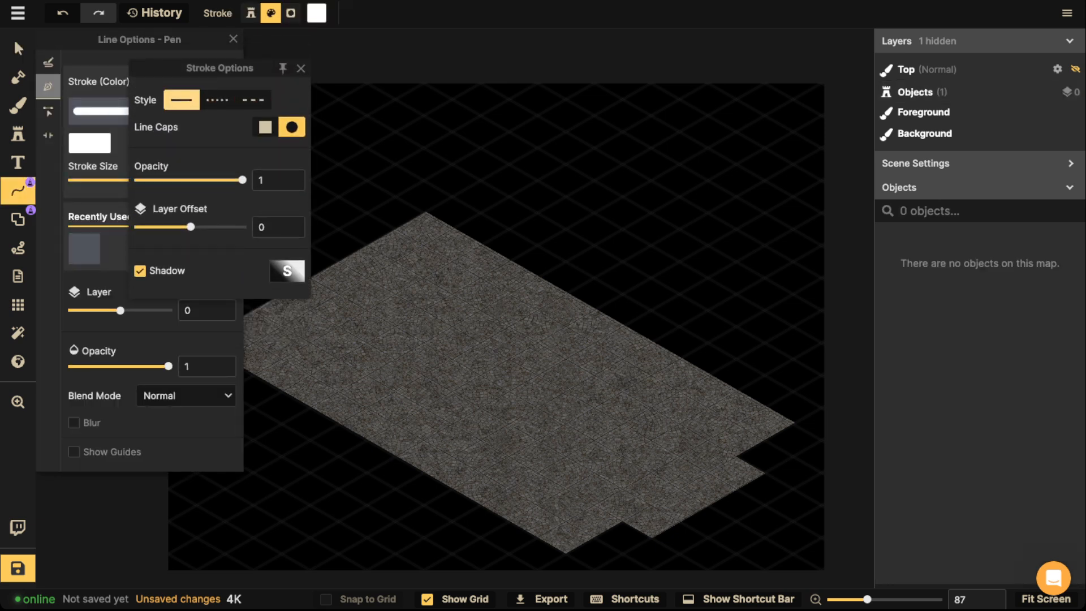
click(140, 270)
click(368, 216)
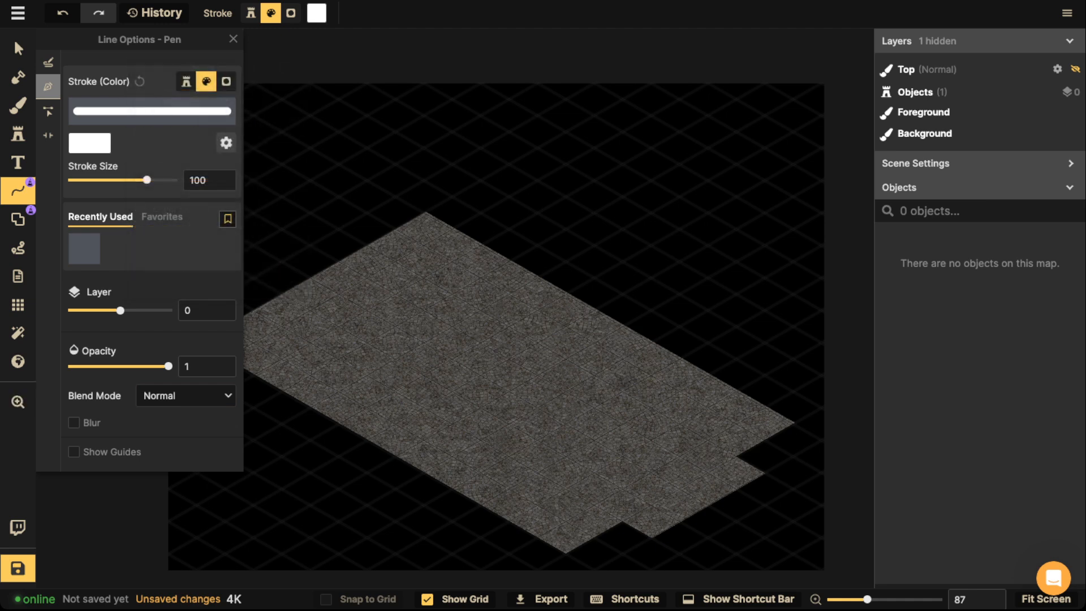
mouse_move(369, 216)
mouse_down()
mouse_move(581, 214)
mouse_move(427, 211)
mouse_up()
scroll(581, 214, down, 2)
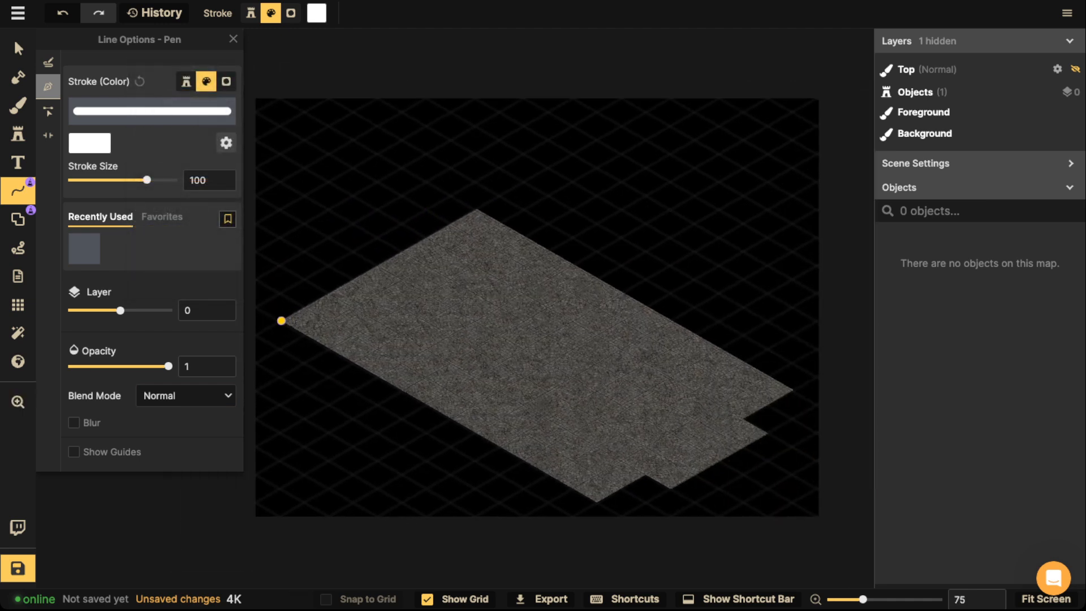
click(282, 321)
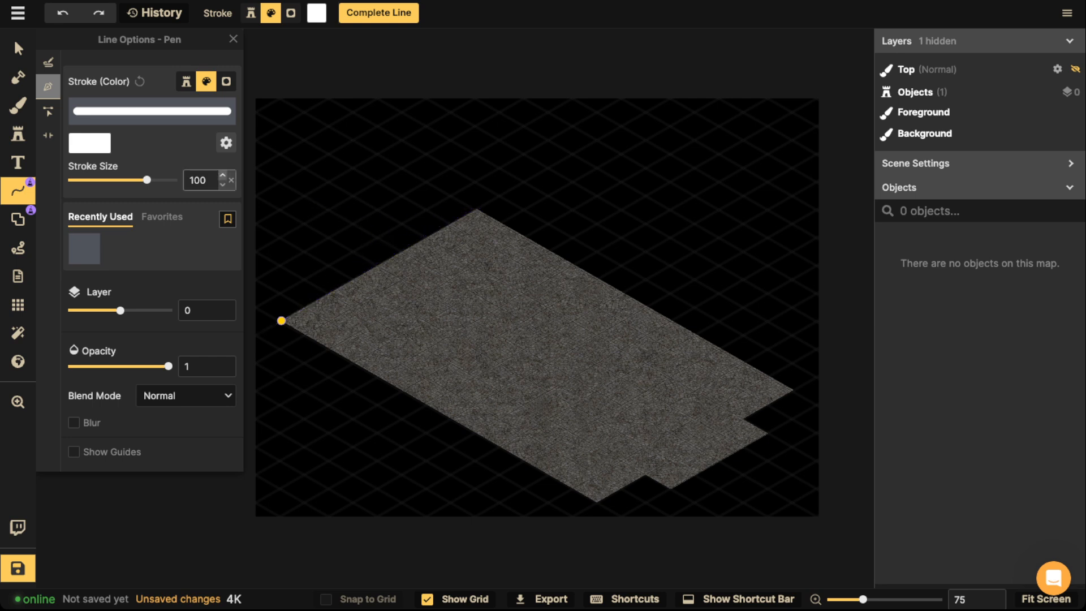
Try a freehand line with stroke size 500 along the floor's two back edges, and undo it
click(48, 62)
drag(147, 180, 243, 183)
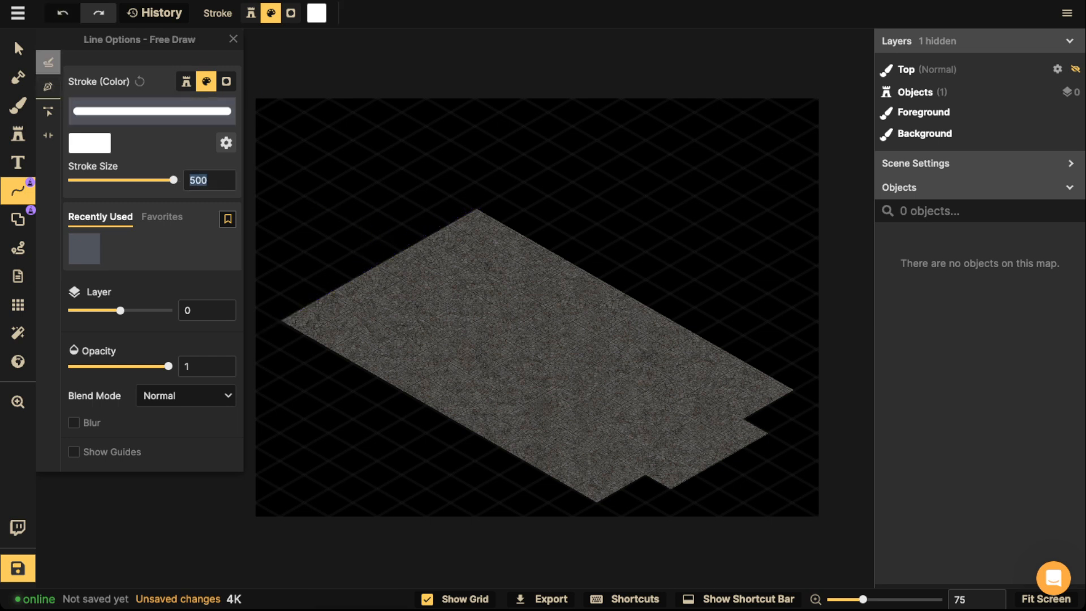
mouse_move(283, 319)
mouse_down()
mouse_move(449, 213)
mouse_move(476, 210)
mouse_move(792, 384)
mouse_up()
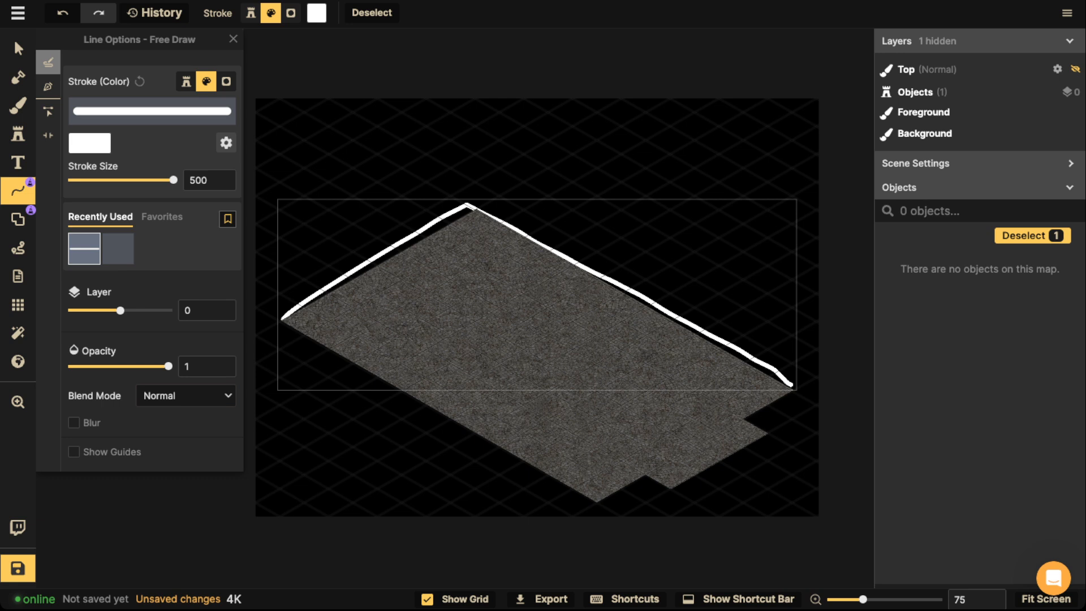
key(ctrl+z)
Sketch the front wall outlines freehand and delete them, and do the same with the back wall outlines
mouse_move(788, 394)
mouse_down()
mouse_move(748, 417)
mouse_move(769, 431)
mouse_move(676, 489)
mouse_move(648, 477)
mouse_move(611, 503)
mouse_move(579, 497)
mouse_move(296, 314)
mouse_move(291, 229)
mouse_move(497, 350)
mouse_move(599, 426)
mouse_move(608, 502)
mouse_move(631, 414)
mouse_move(651, 432)
mouse_move(651, 476)
mouse_move(672, 422)
mouse_move(674, 487)
mouse_move(671, 424)
mouse_move(742, 374)
mouse_move(762, 442)
mouse_move(794, 347)
mouse_move(796, 400)
mouse_up()
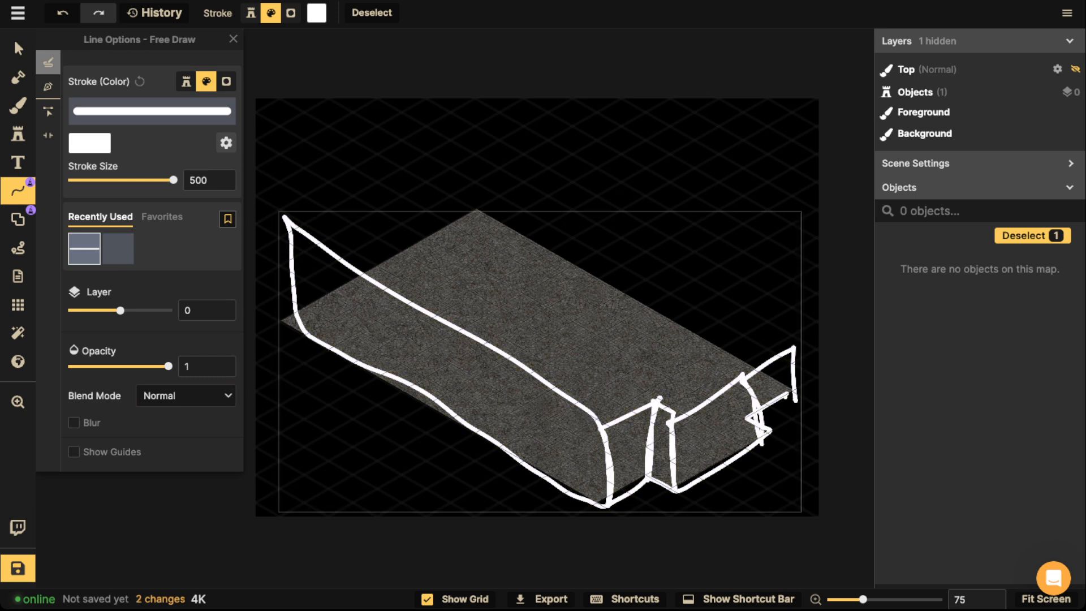
key(Delete)
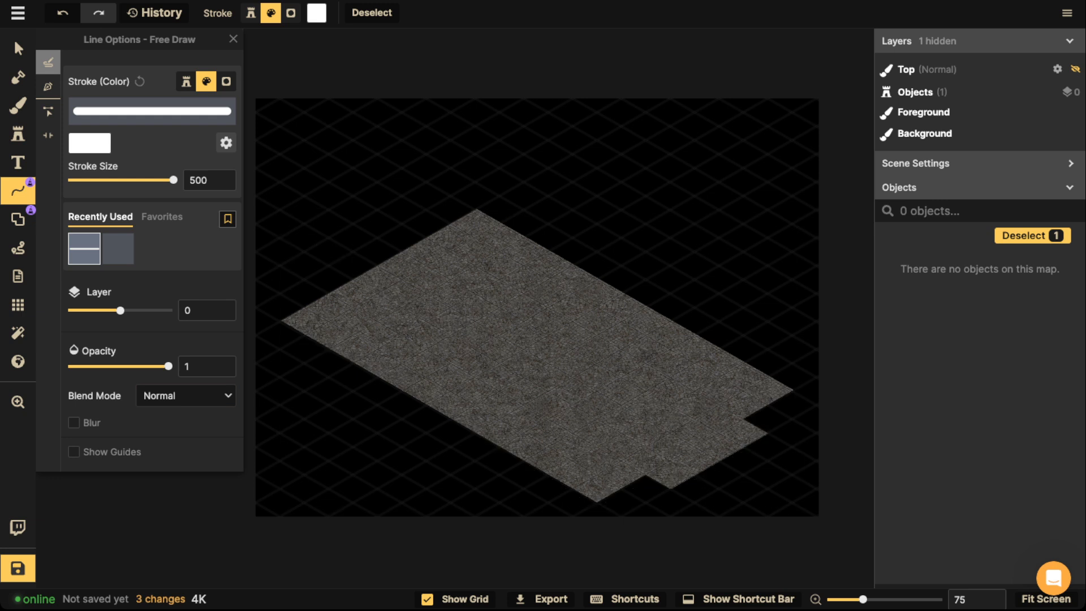
mouse_move(788, 388)
mouse_down()
mouse_move(784, 314)
mouse_move(755, 259)
mouse_move(479, 117)
mouse_move(479, 201)
mouse_move(474, 121)
mouse_move(330, 222)
mouse_move(276, 288)
mouse_move(272, 323)
mouse_up()
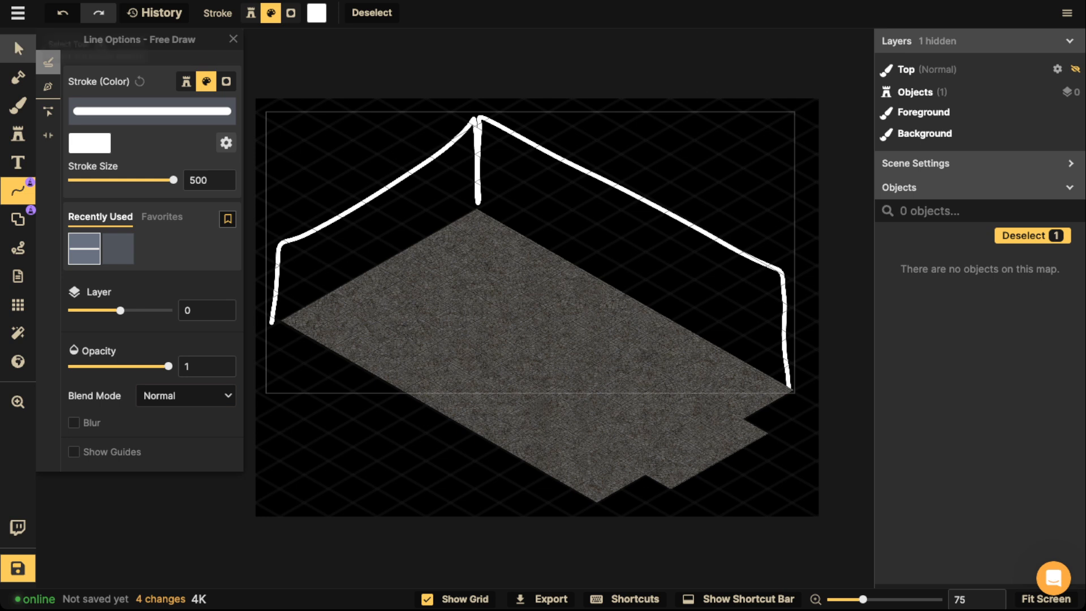
click(18, 49)
key(Delete)
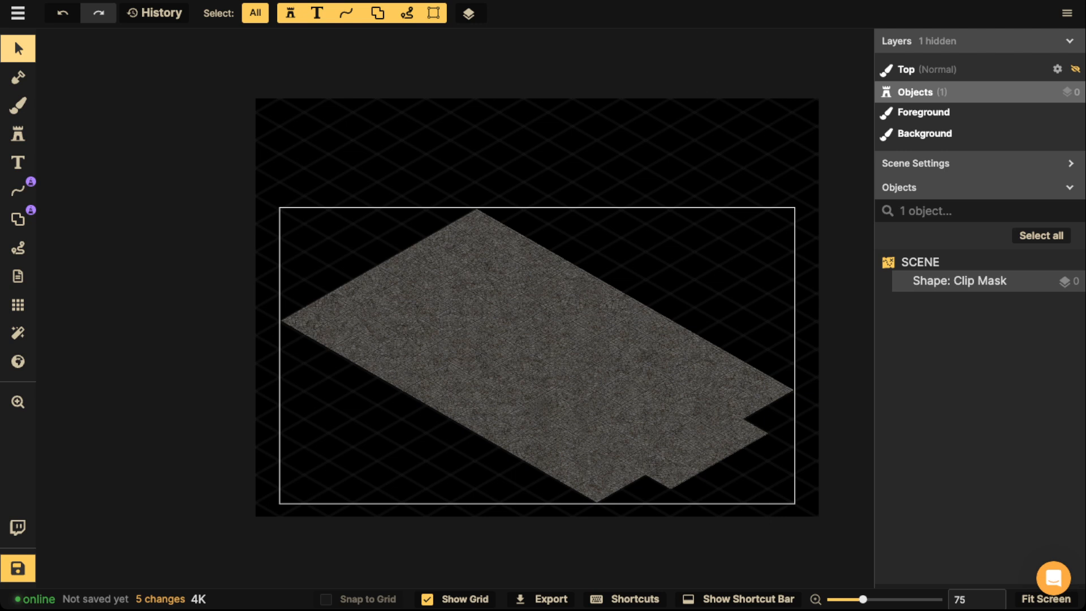
key(Escape)
scroll(371, 272, up, 2)
scroll(466, 506, up, 3)
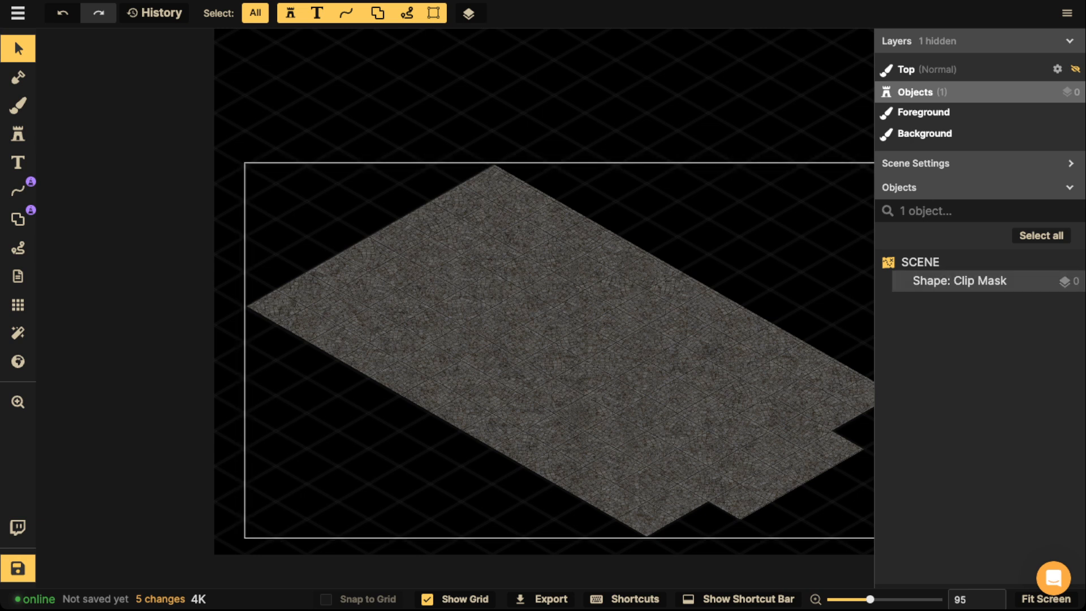
scroll(547, 219, down, 3)
key(space)
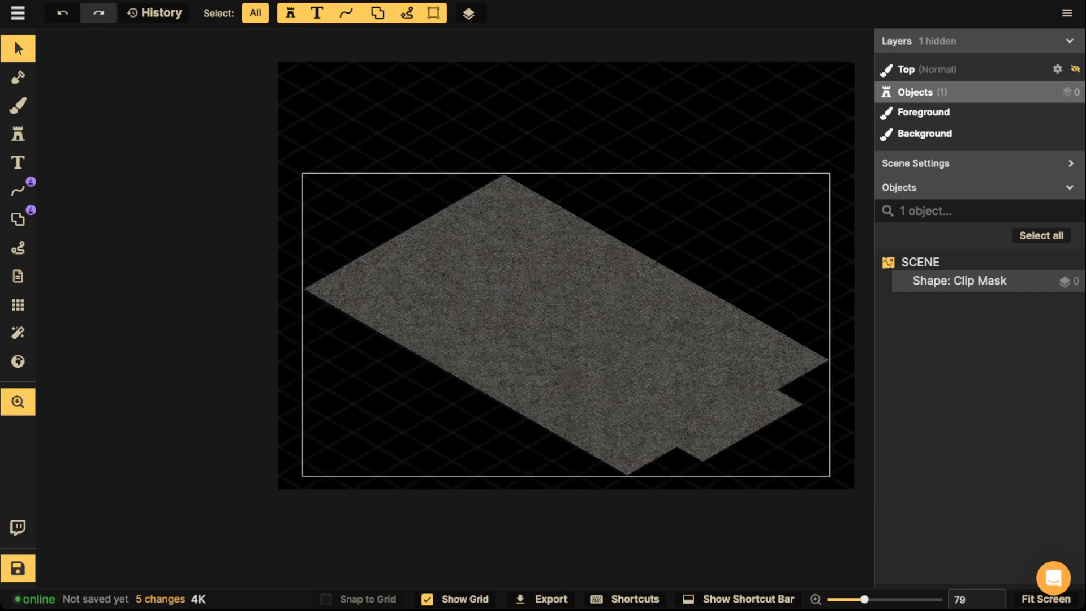
drag(548, 219, 494, 233)
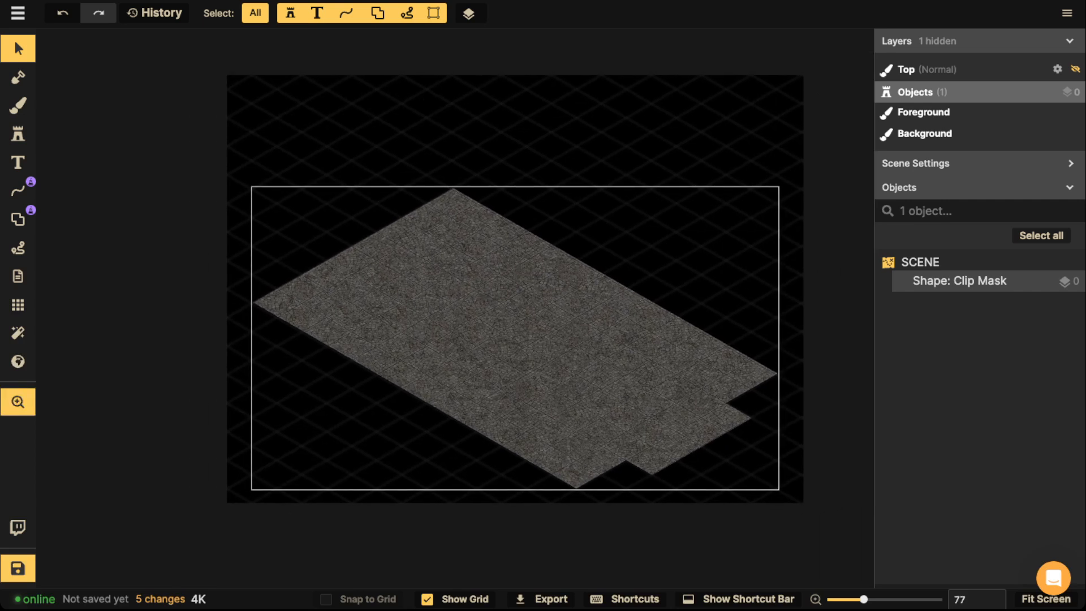
key(Escape)
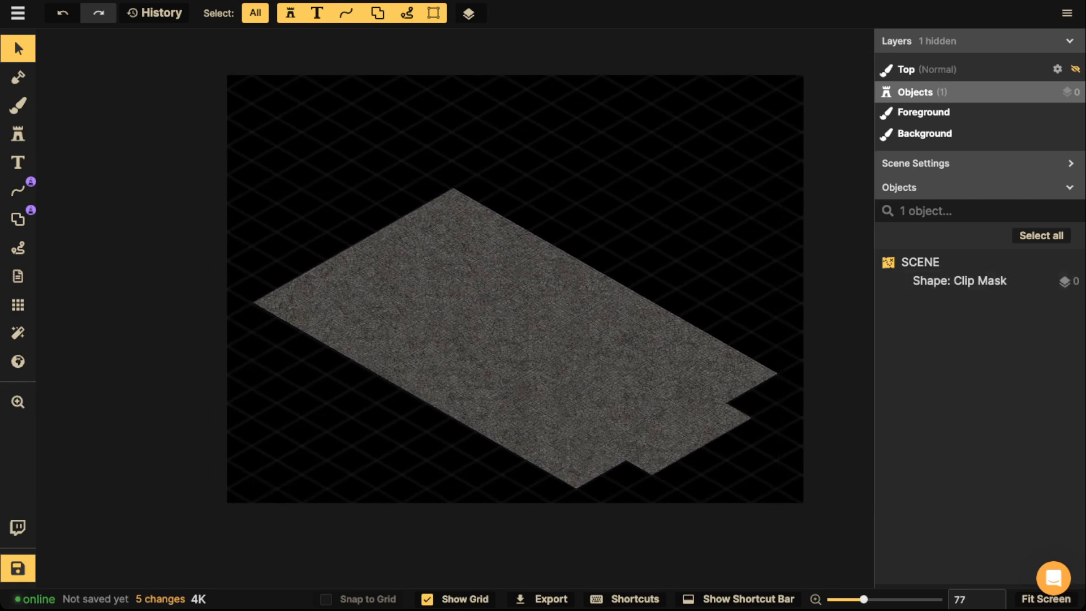
Draw a straight white Pen line with stroke size 100 across the width of the floor, from its front-left edge to its back-right edge
click(17, 191)
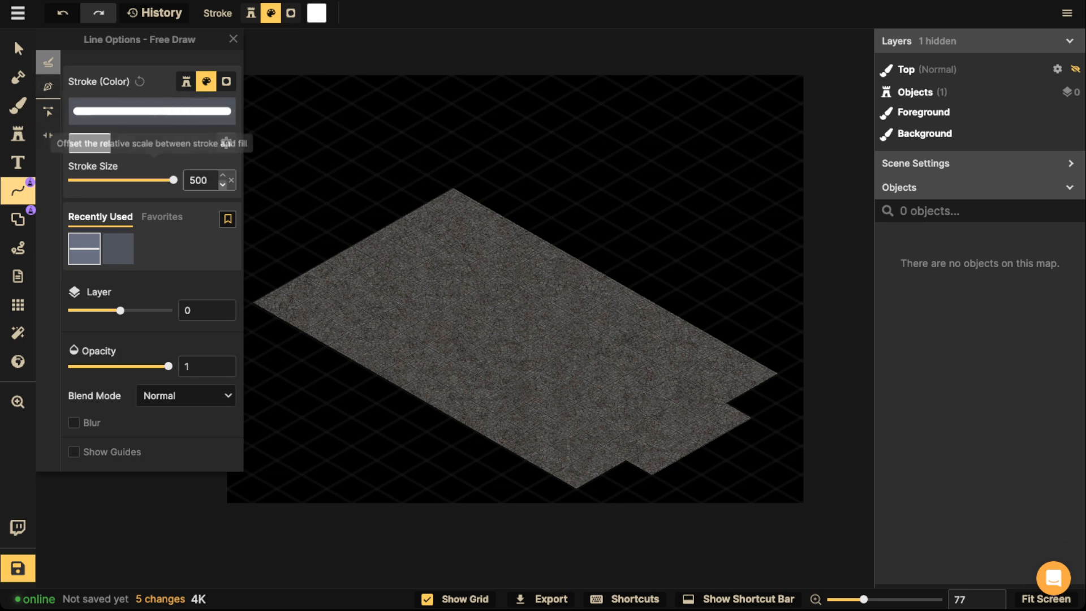
click(146, 180)
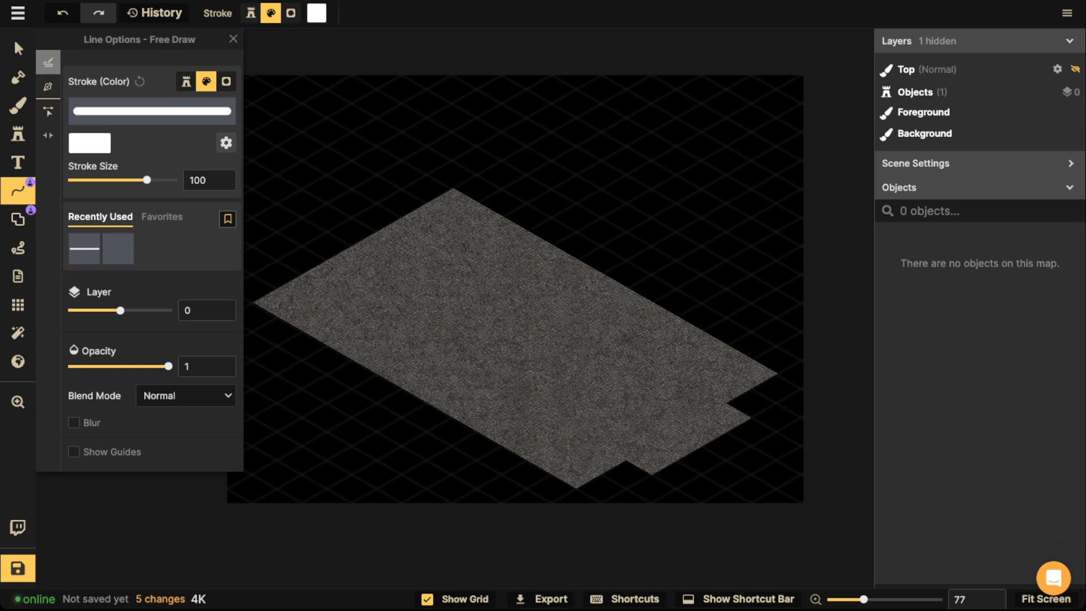
click(49, 86)
scroll(342, 288, up, 3)
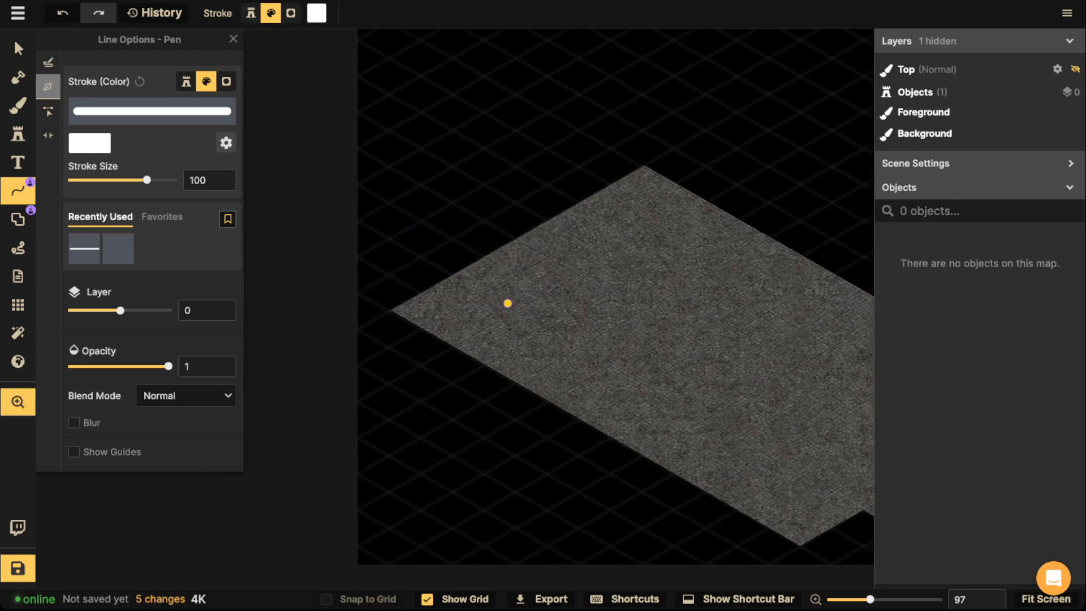
scroll(507, 303, up, 4)
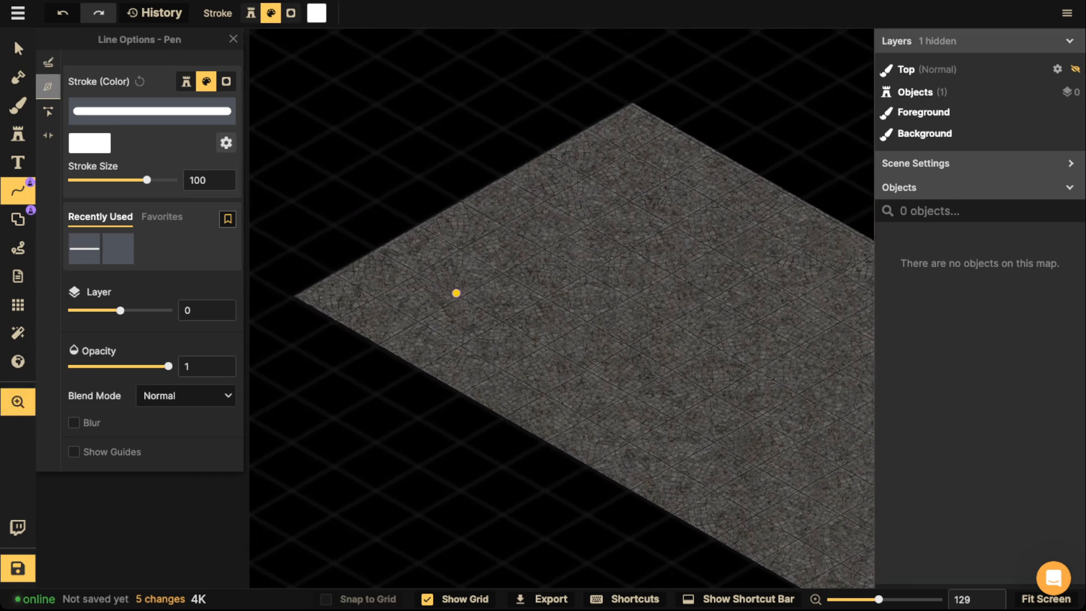
scroll(457, 293, down, 3)
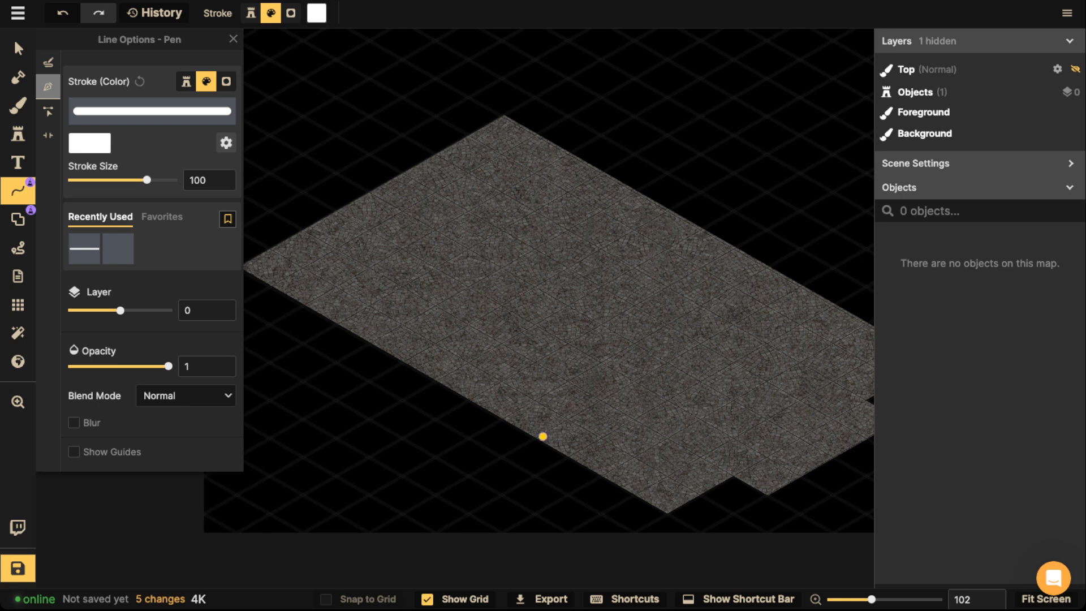
click(537, 439)
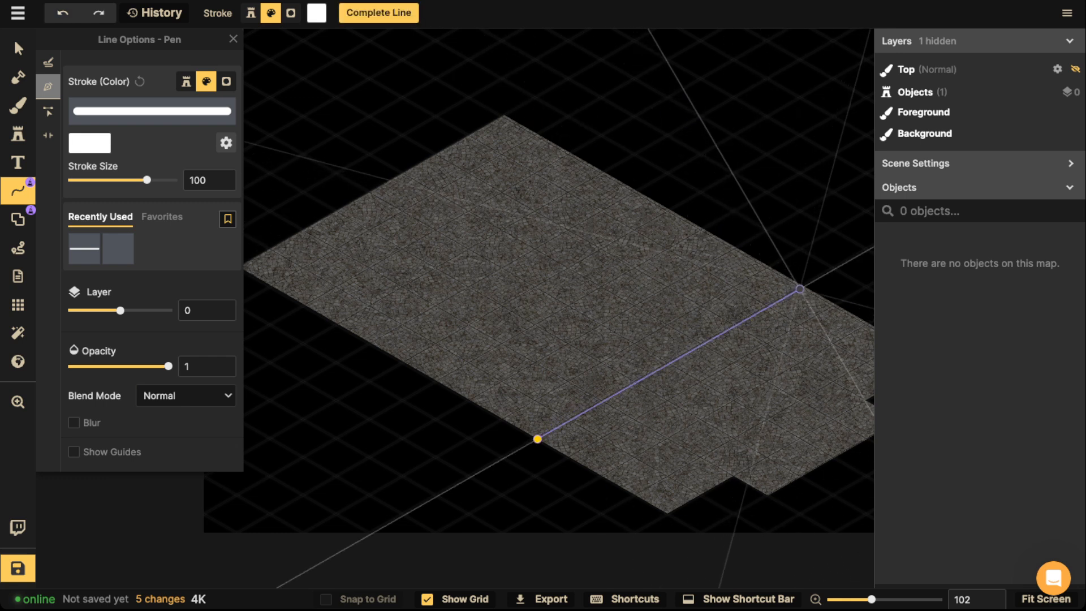
double_click(803, 288)
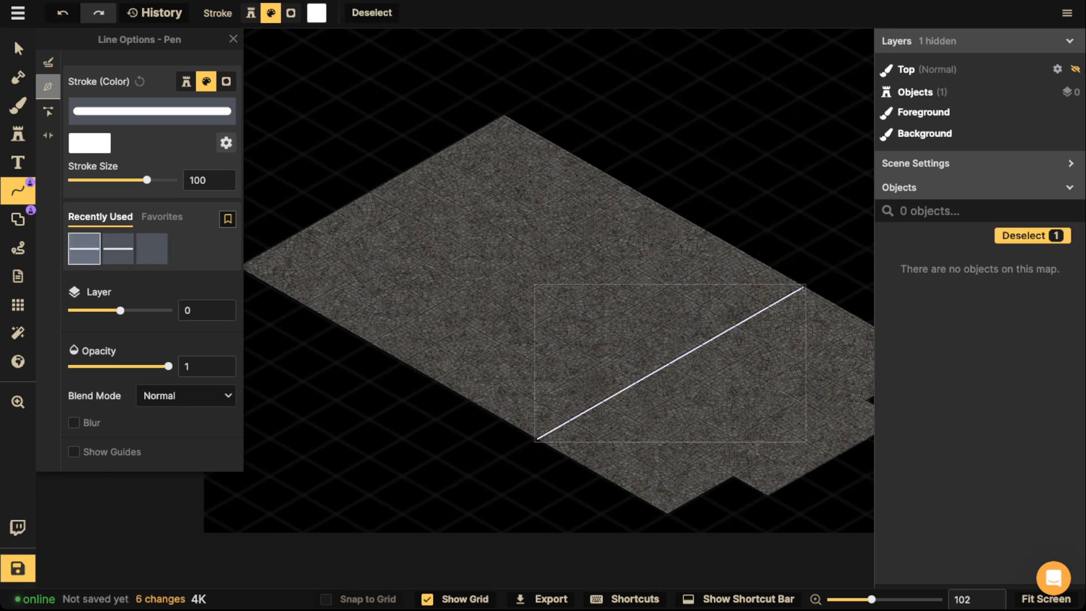
Draw a small freehand loop on the floor between the crossing line and the notched end
mouse_move(768, 376)
mouse_down()
mouse_move(802, 403)
mouse_move(743, 433)
mouse_move(744, 420)
mouse_move(775, 412)
mouse_move(767, 386)
mouse_up()
key(Escape)
click(48, 62)
Draw a three-segment Pen line that goes up, across and back down over the crossing line to outline an upright wall
click(48, 86)
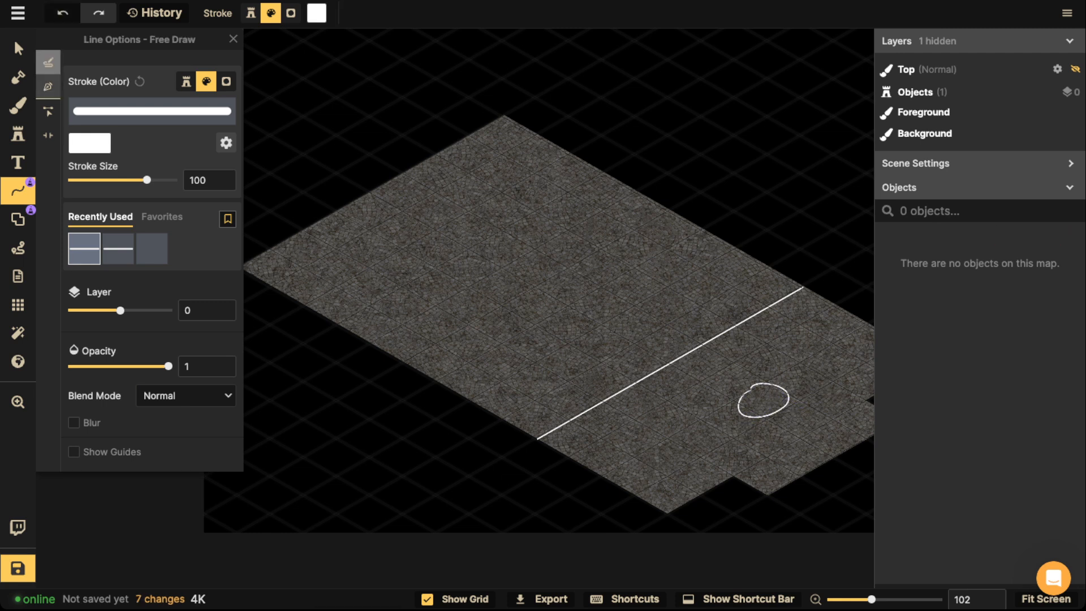
click(537, 438)
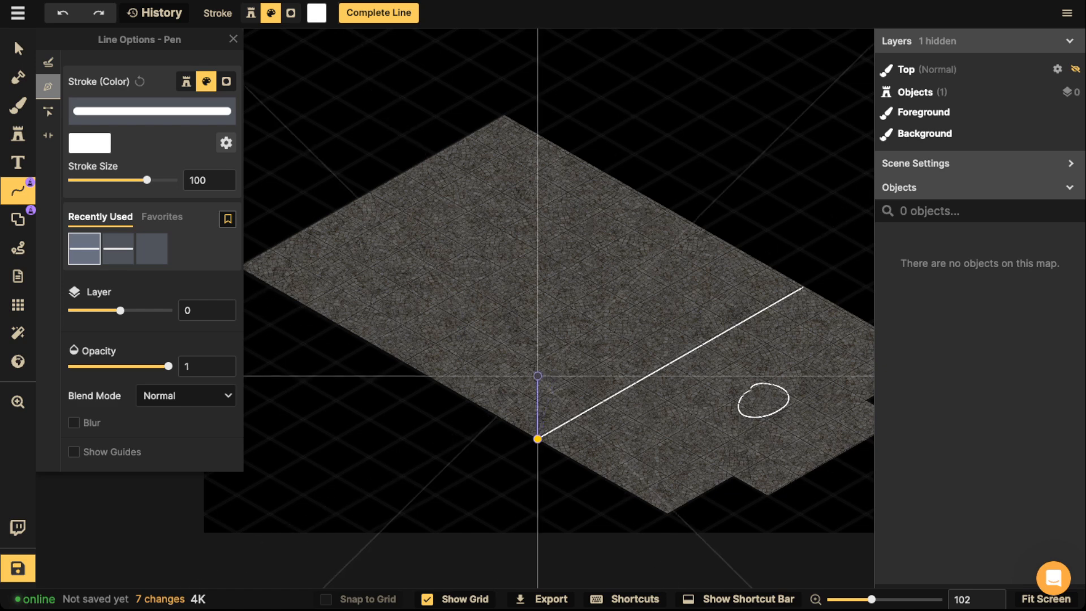
click(538, 382)
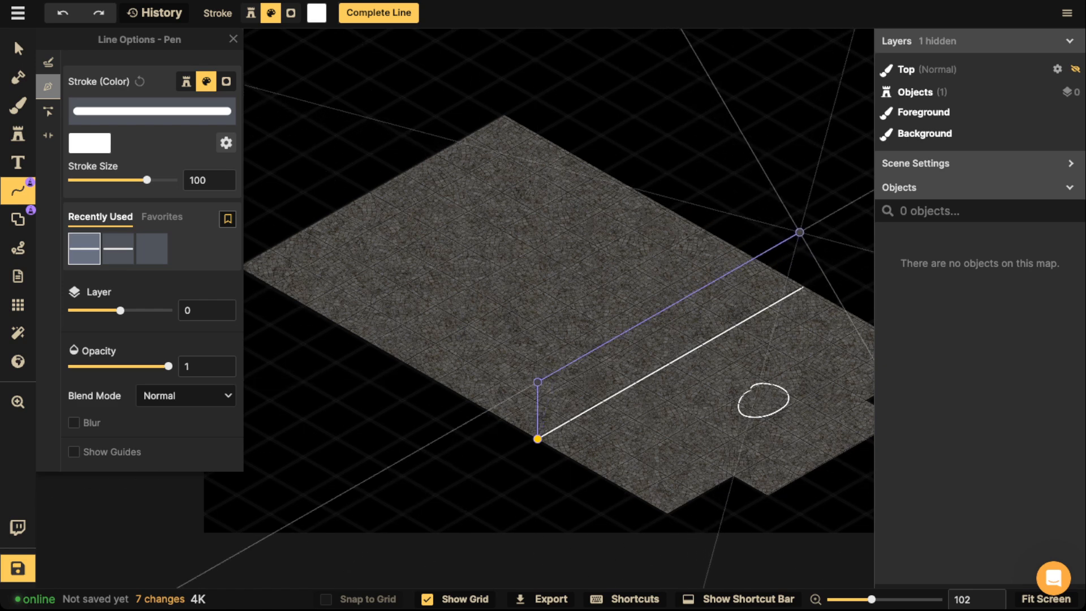
click(806, 229)
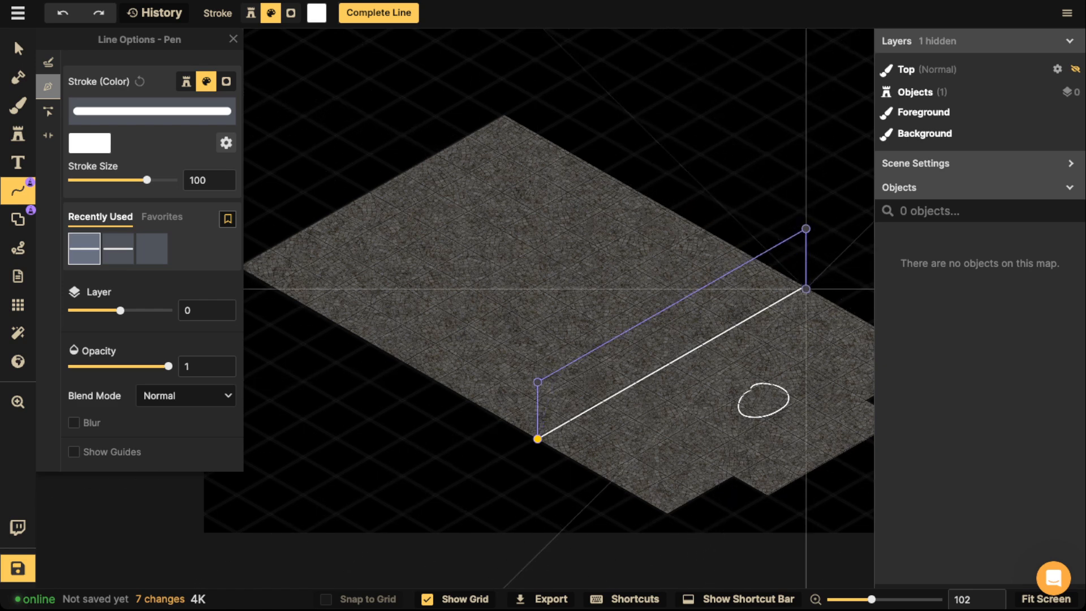
double_click(806, 287)
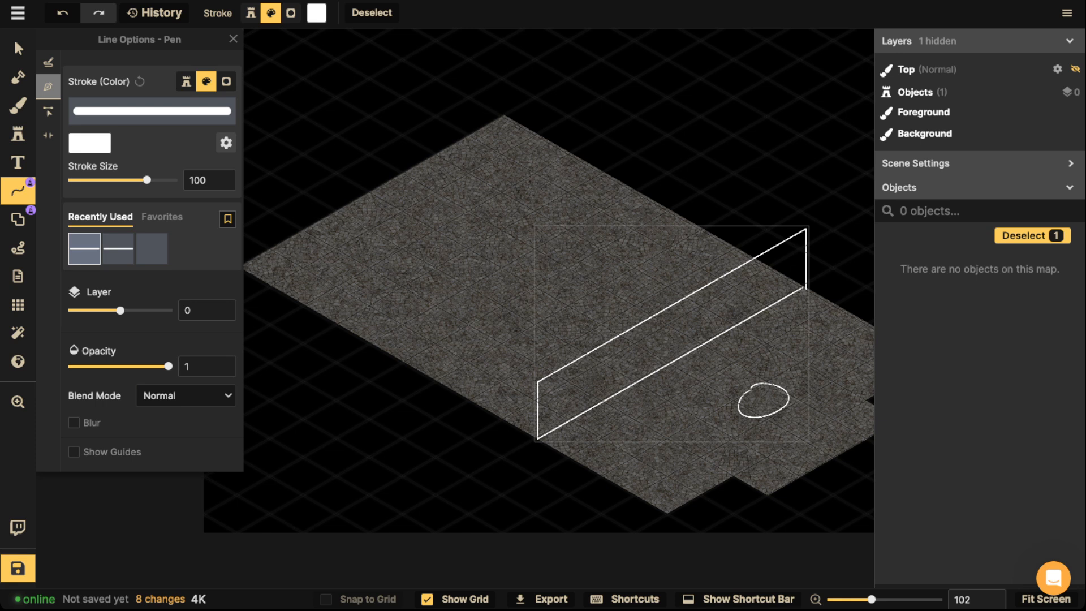
key(Escape)
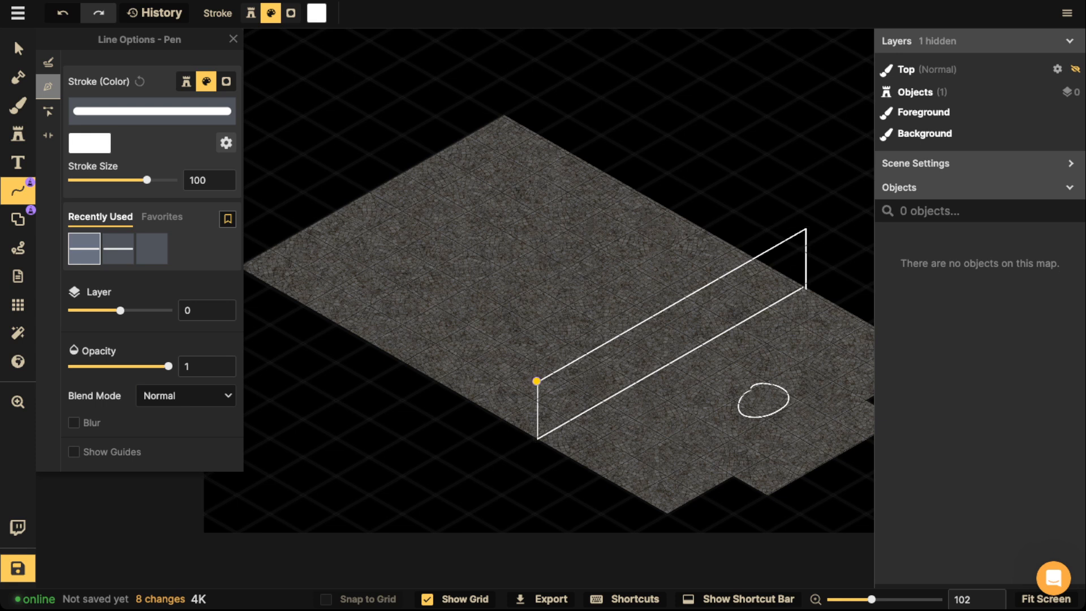
Draw a Pen line from the wall's front top corner back parallel to the floor's long edge and straight down to that edge
click(537, 384)
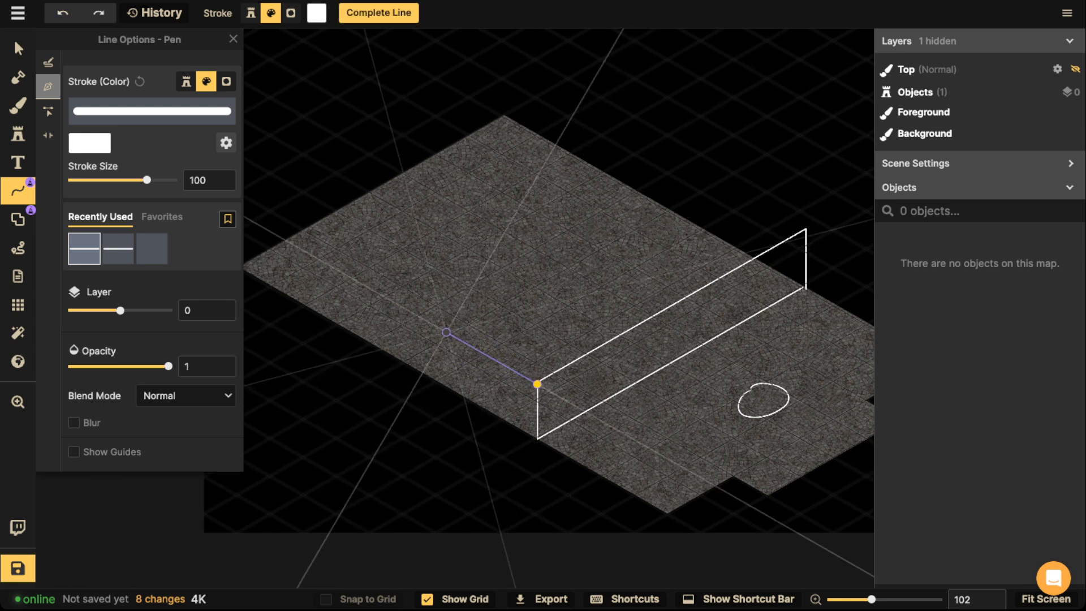
click(446, 332)
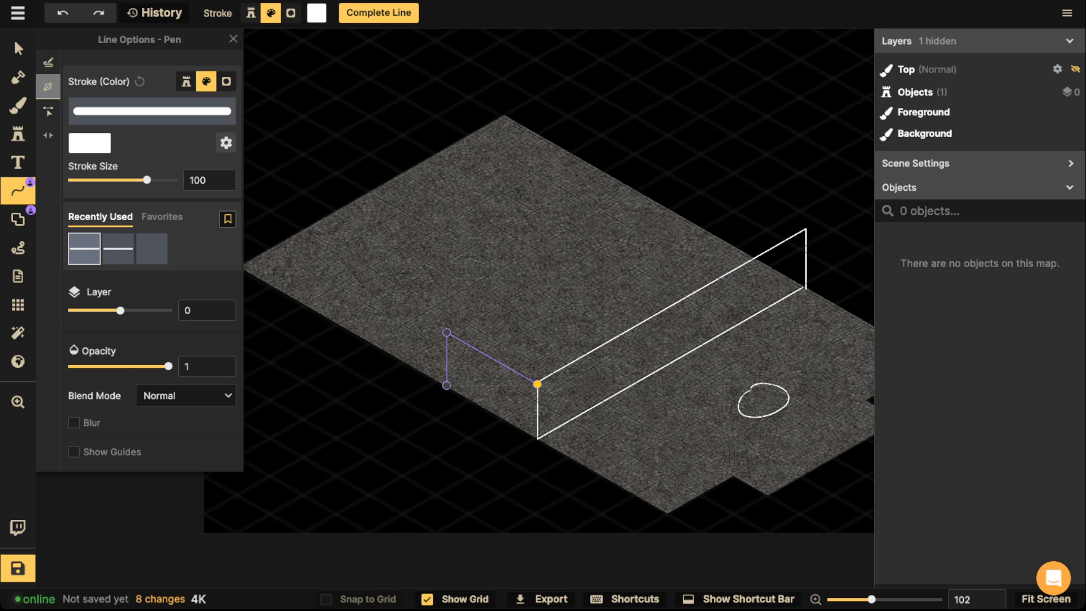
double_click(447, 386)
key(Escape)
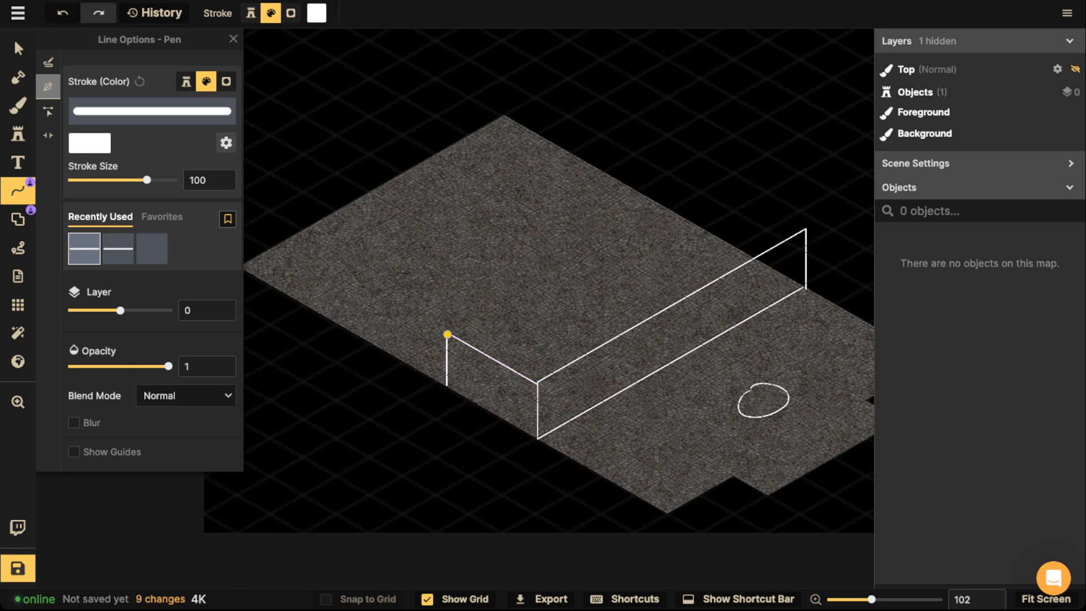
Outline the box's top with a Pen line along its rear side to the wall's far top corner, and raise that line to layer 1
click(447, 335)
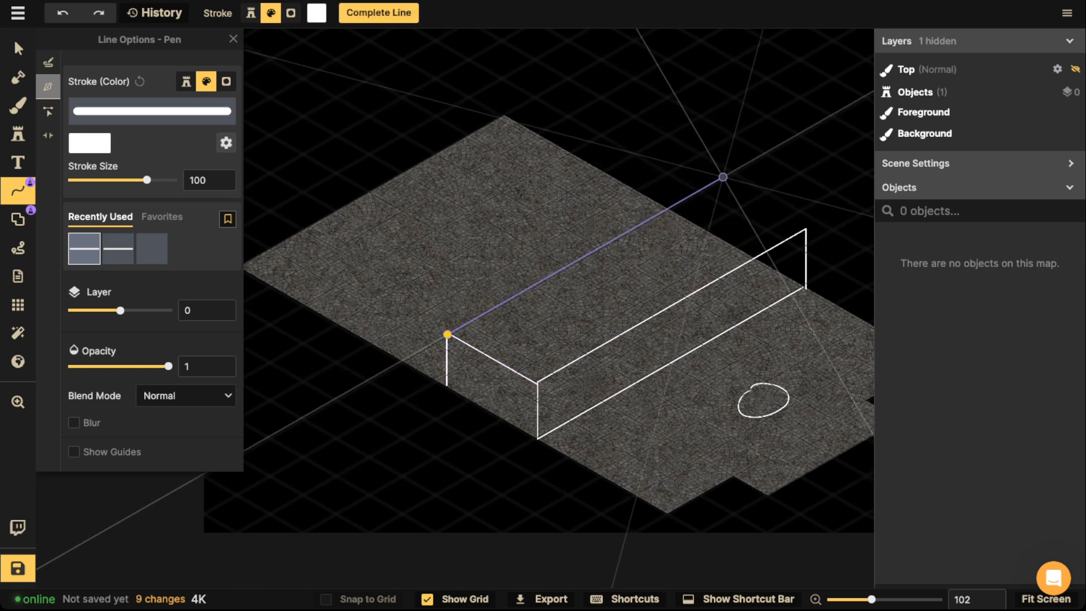
click(717, 179)
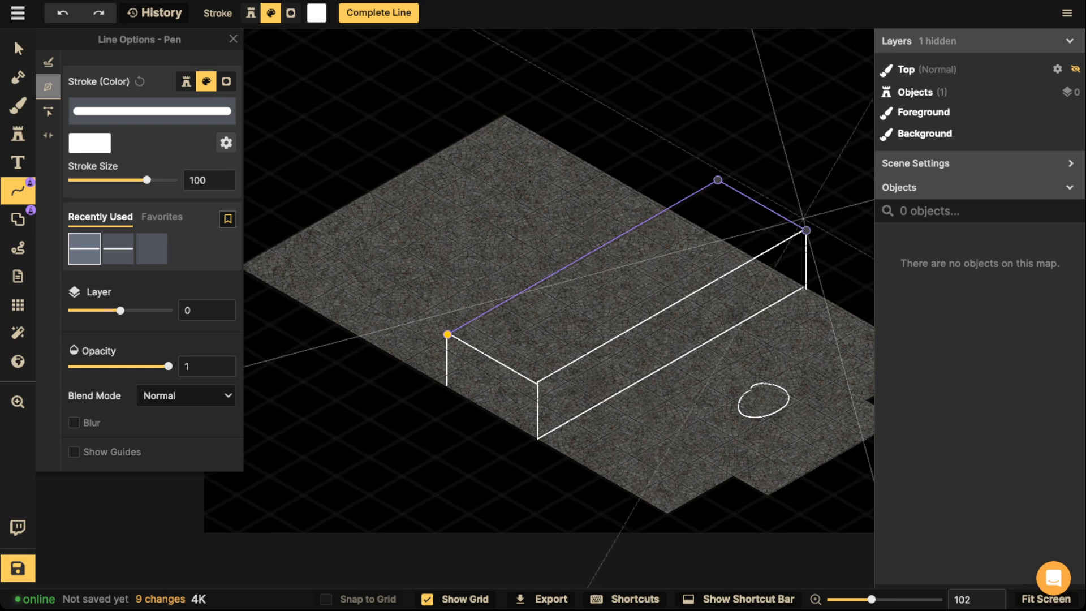
double_click(806, 230)
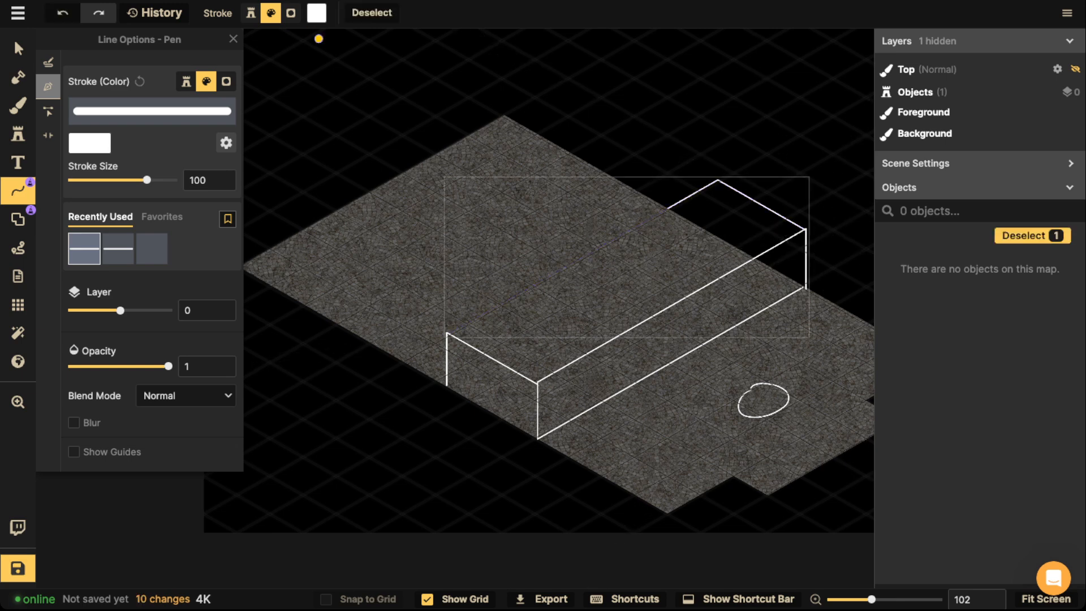
click(18, 48)
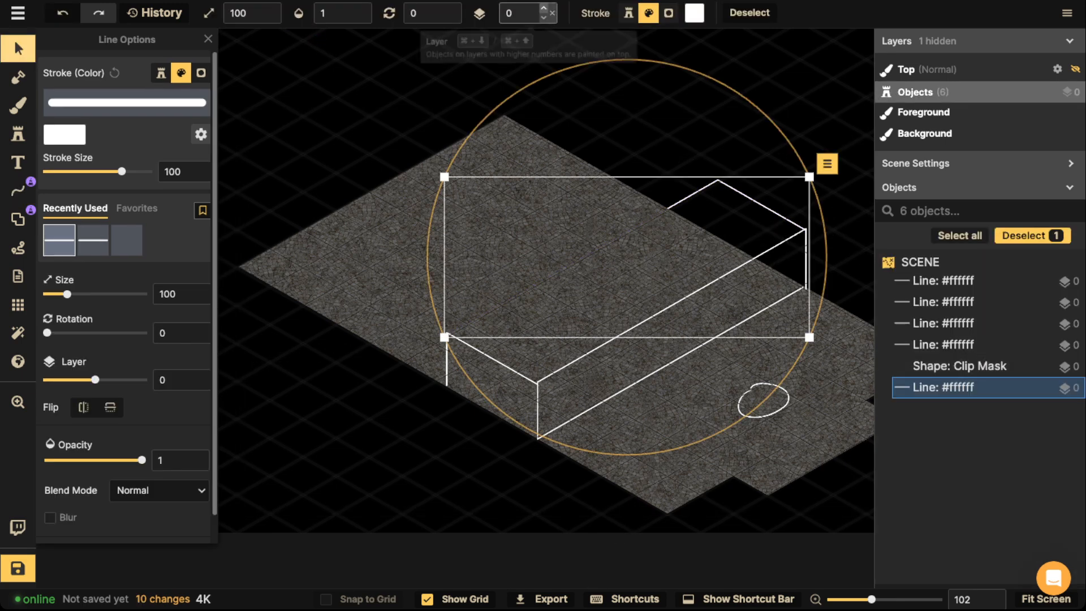
click(548, 9)
Set the clip mask floor shape to layer -5 and lock it
click(548, 187)
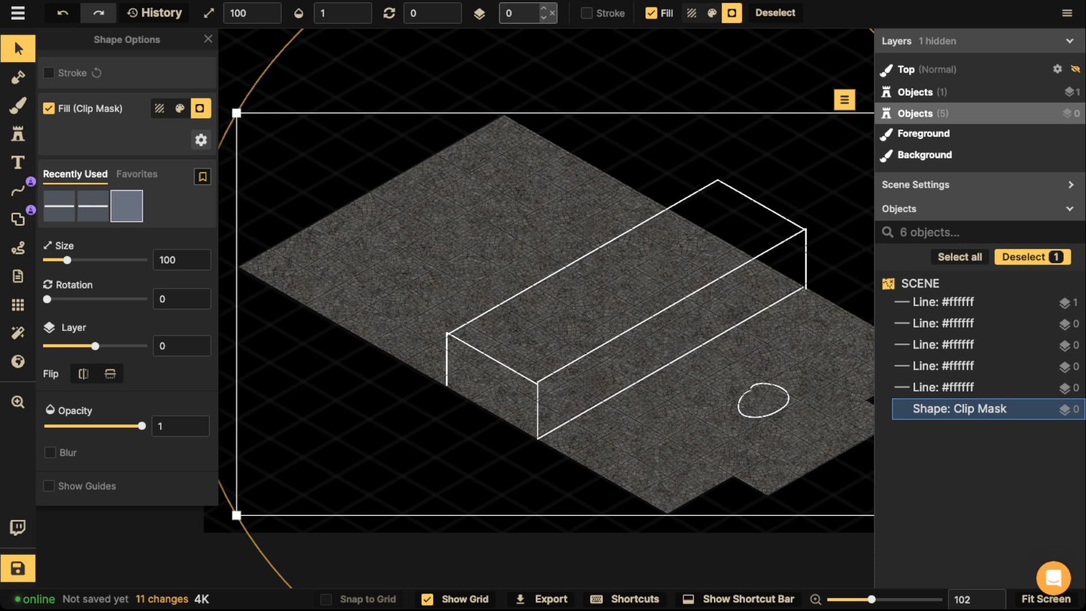
click(543, 19)
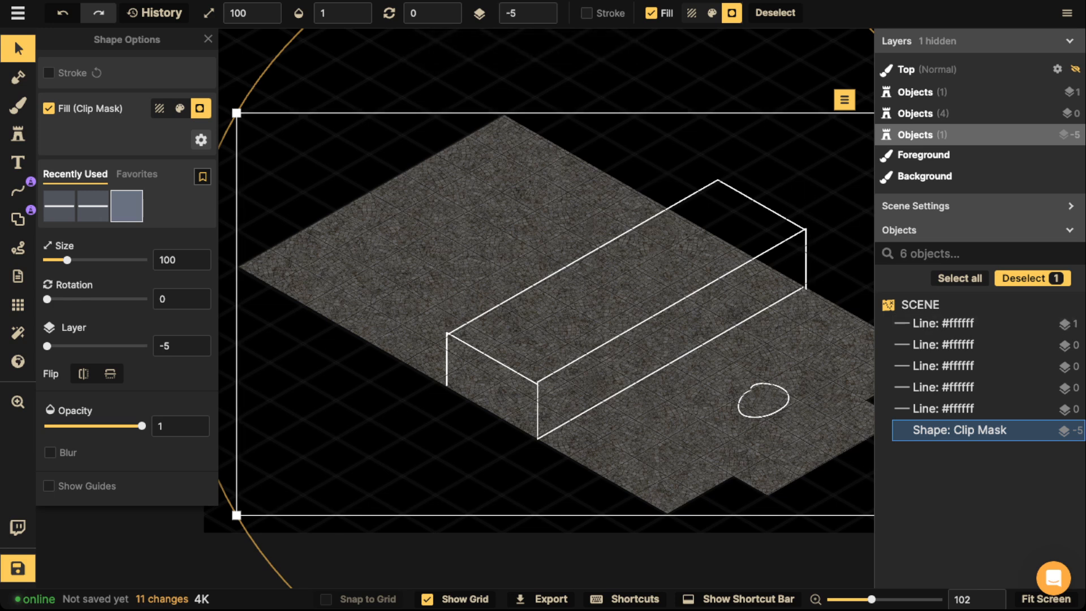
click(1044, 430)
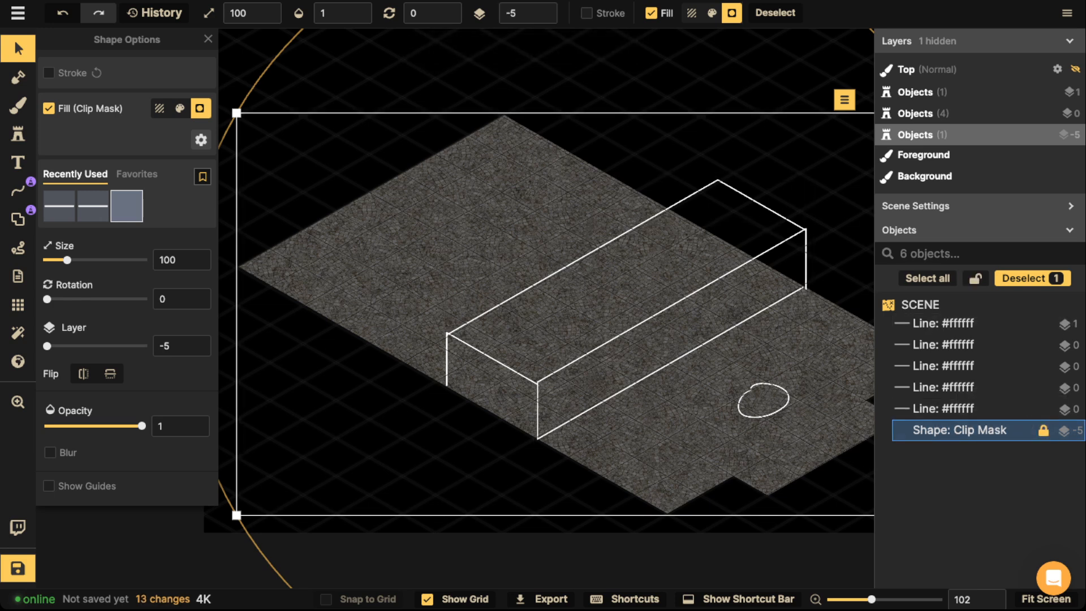
Delete the small freehand loop on the floor and group the four lines of the box outline
key(Escape)
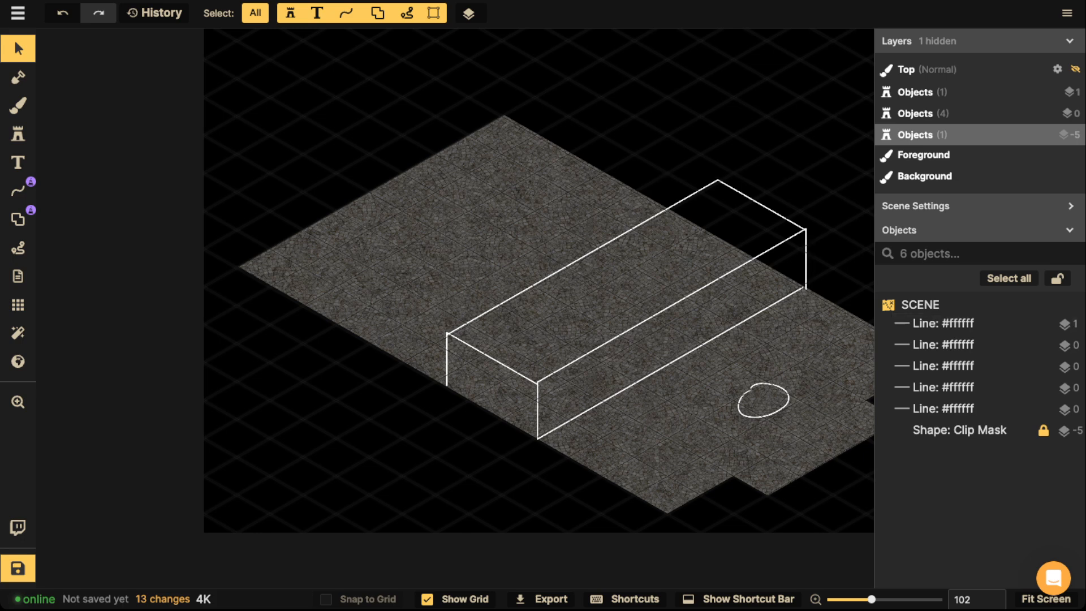
click(763, 384)
key(Delete)
drag(388, 160, 837, 499)
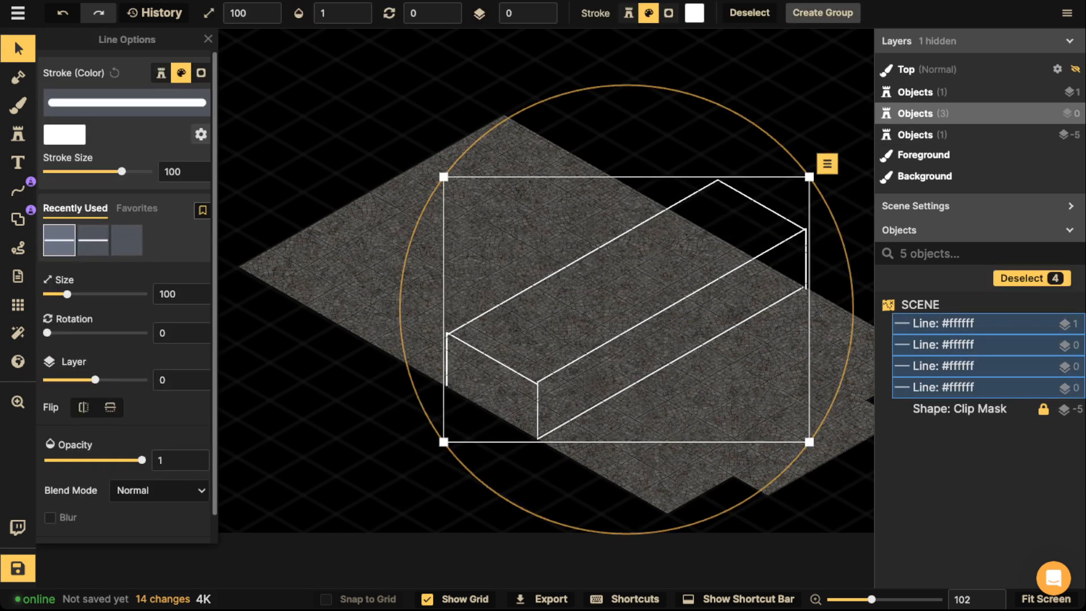
click(823, 12)
click(624, 353)
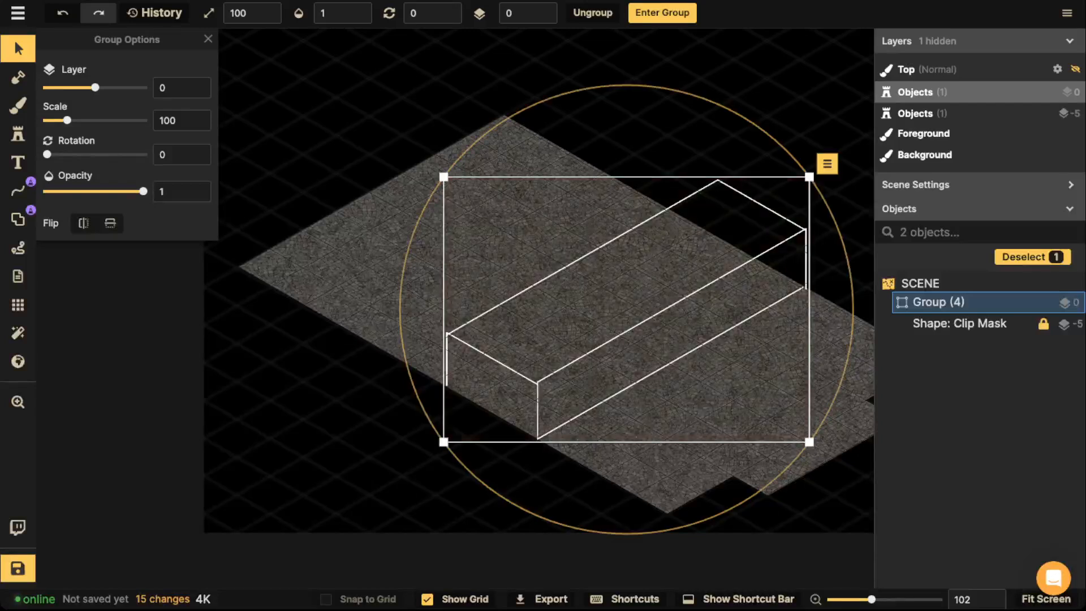
Duplicate the box group twice, placing each copy one tier higher and further back so the three form ascending platforms
key(ctrl+d)
key(ctrl+d)
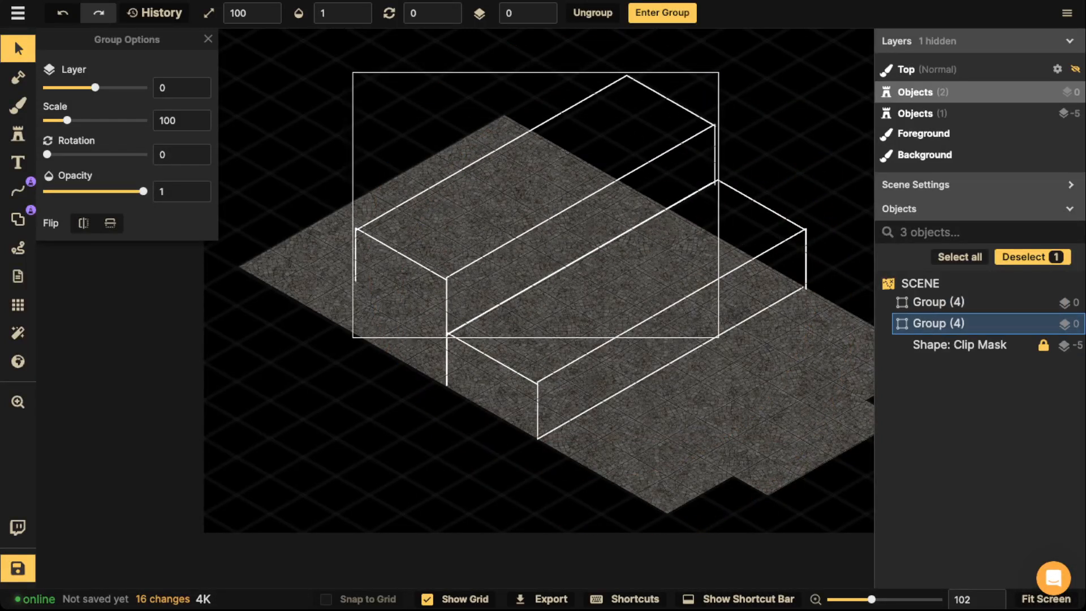
drag(482, 232, 445, 101)
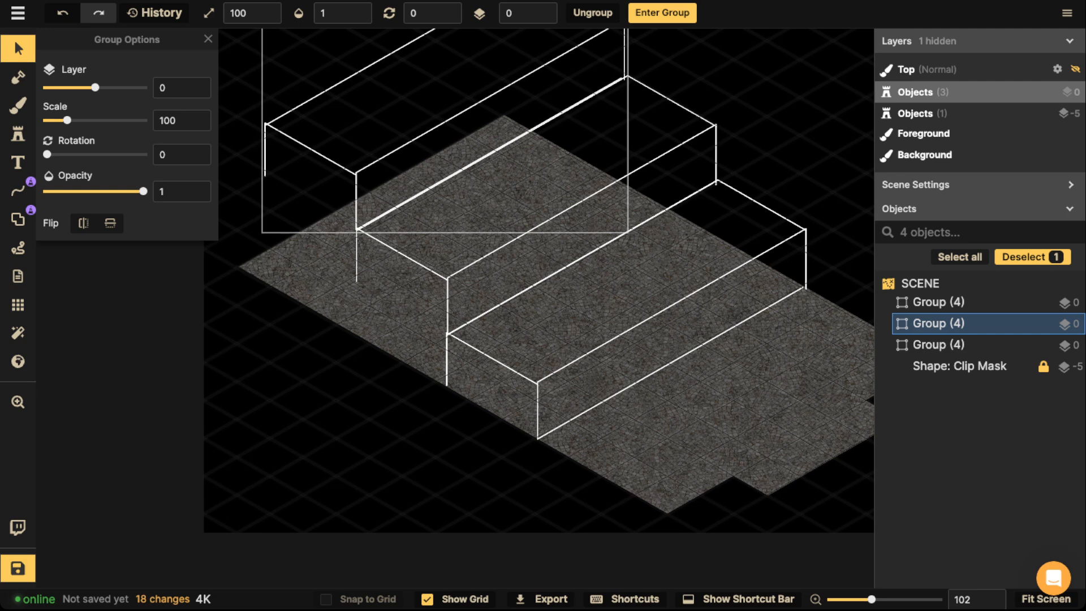
scroll(385, 110, down, 3)
key(space)
drag(424, 125, 430, 272)
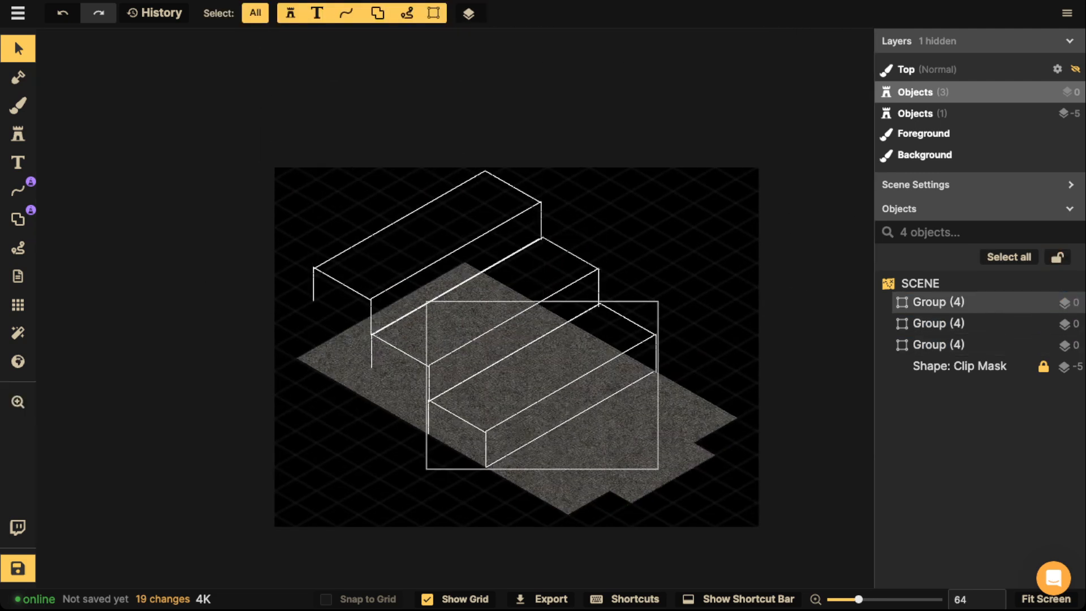
Draw a straight diagonal Pen line down across the three tiers, and Free Draw loops at both ends and along the rear of the highest tier
click(18, 190)
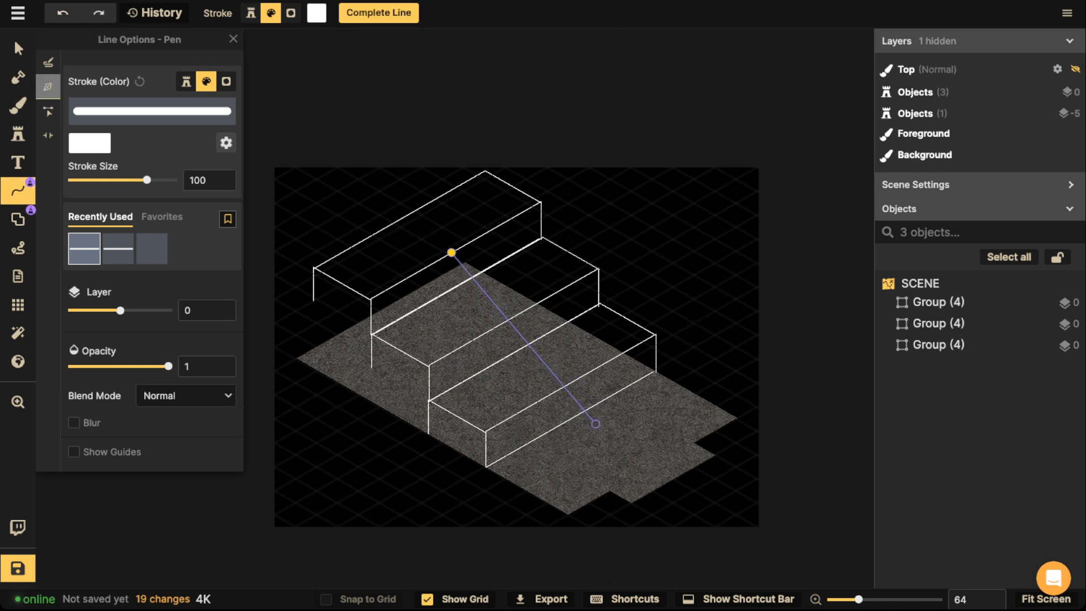
double_click(595, 424)
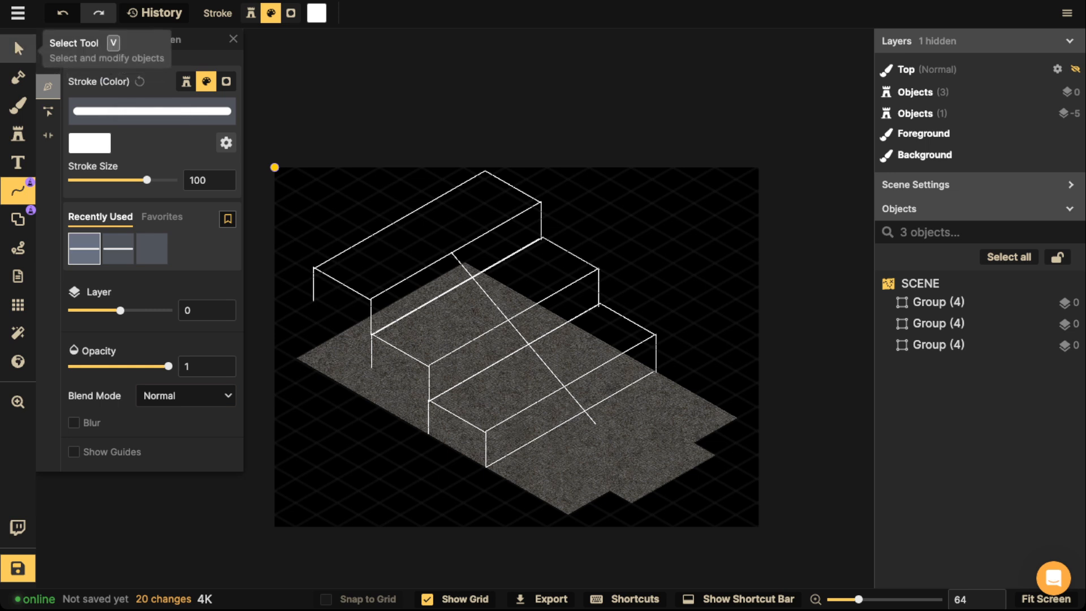
click(48, 62)
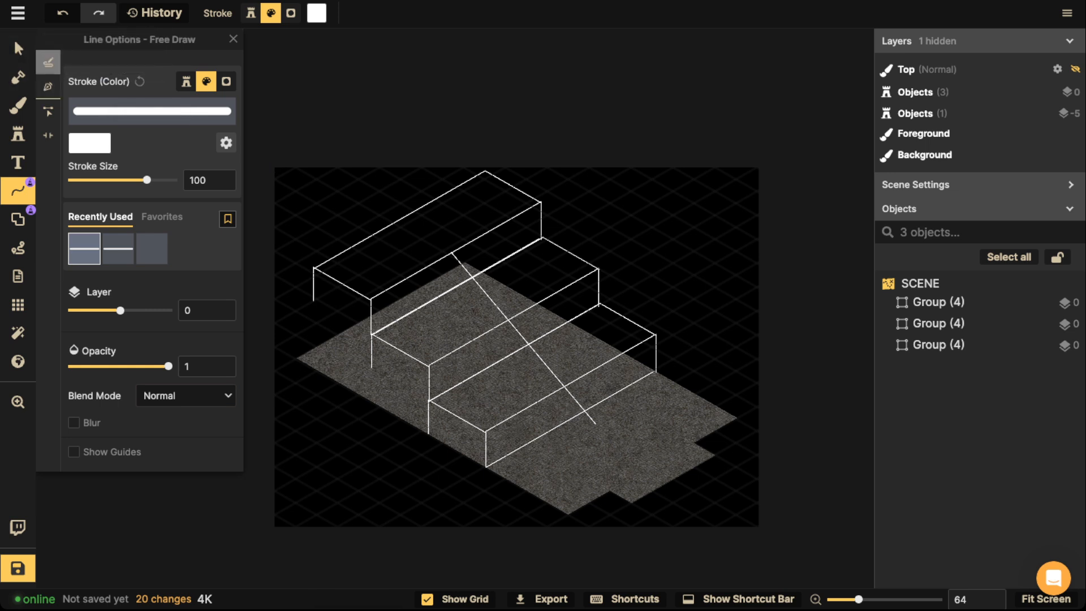
mouse_move(368, 251)
mouse_down()
mouse_move(344, 275)
mouse_move(393, 276)
mouse_move(354, 251)
mouse_up()
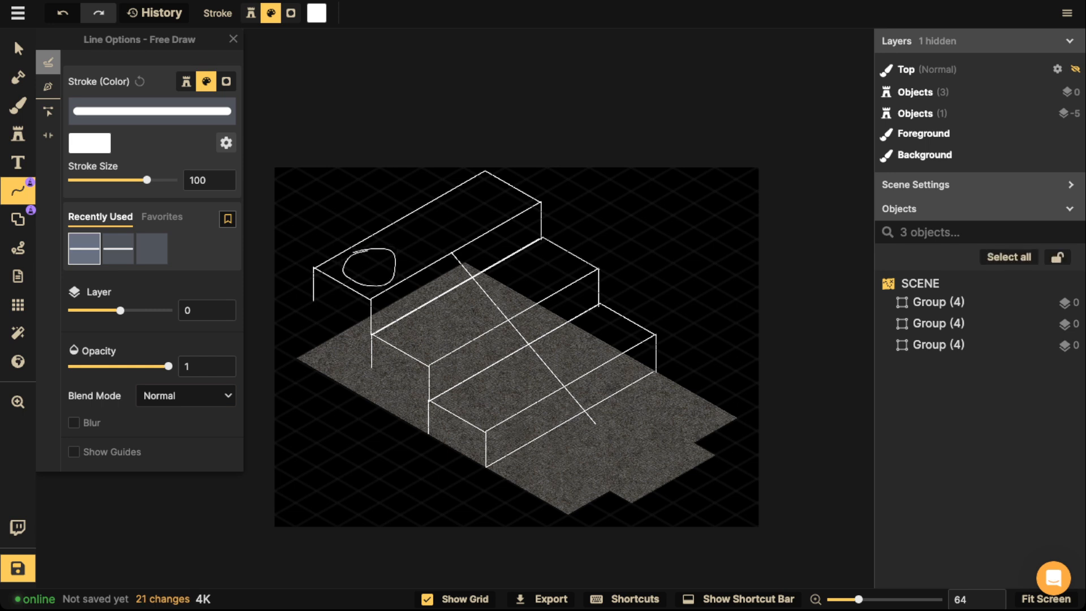
mouse_move(485, 188)
mouse_down()
mouse_move(456, 213)
mouse_move(484, 187)
mouse_move(364, 234)
mouse_move(444, 192)
mouse_up()
Draw freehand loops at both ends of the middle and lowest tiers and just outside their far short edges
mouse_move(568, 225)
mouse_down()
mouse_move(592, 230)
mouse_move(565, 223)
mouse_up()
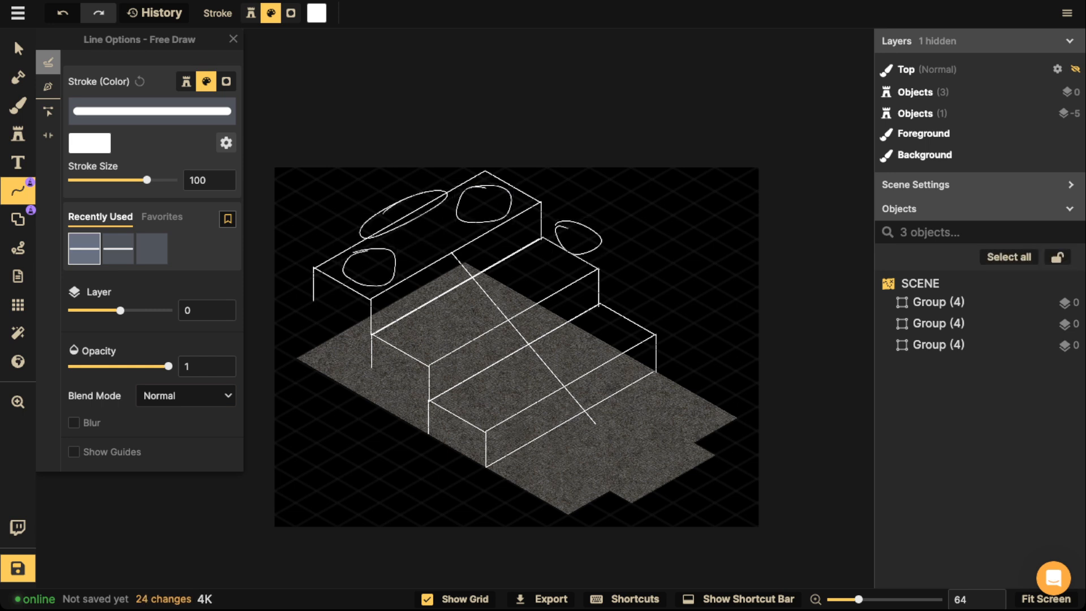
mouse_move(620, 286)
mouse_down()
mouse_move(622, 318)
mouse_move(633, 293)
mouse_up()
mouse_move(538, 255)
mouse_down()
mouse_move(567, 278)
mouse_move(539, 254)
mouse_up()
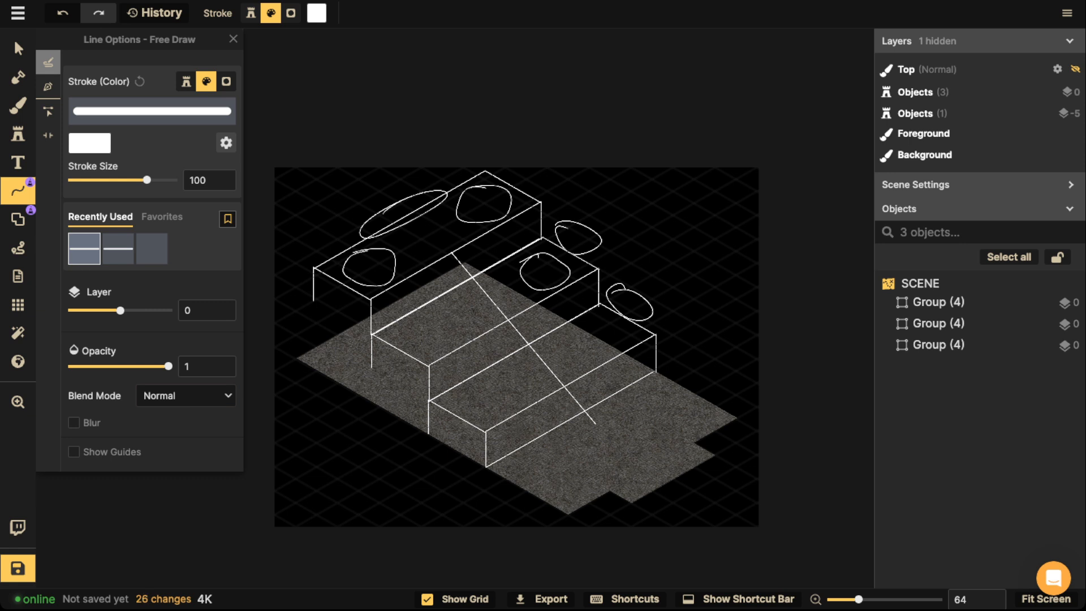
mouse_move(424, 315)
mouse_down()
mouse_move(410, 342)
mouse_move(430, 317)
mouse_up()
mouse_move(485, 377)
mouse_down()
mouse_move(506, 399)
mouse_move(481, 379)
mouse_up()
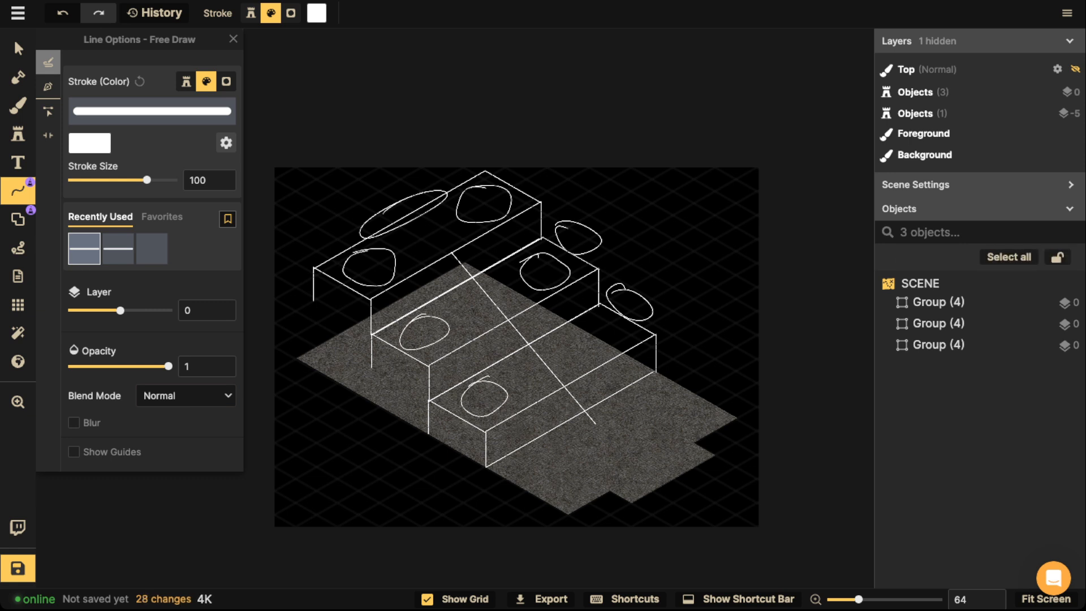
mouse_move(608, 319)
mouse_down()
mouse_move(628, 342)
mouse_move(600, 320)
mouse_up()
Sketch the ground floor features freehand: a bounded corner labelled Cash, and a long strip with three small shapes near the front edge
mouse_move(623, 390)
mouse_down()
mouse_move(685, 436)
mouse_move(741, 413)
mouse_up()
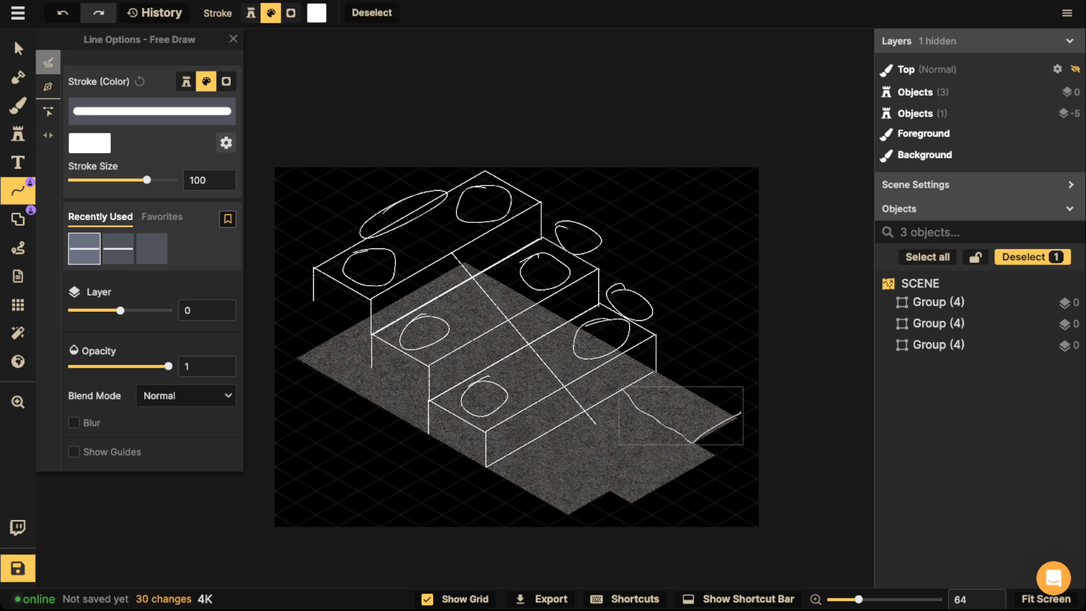
key(Escape)
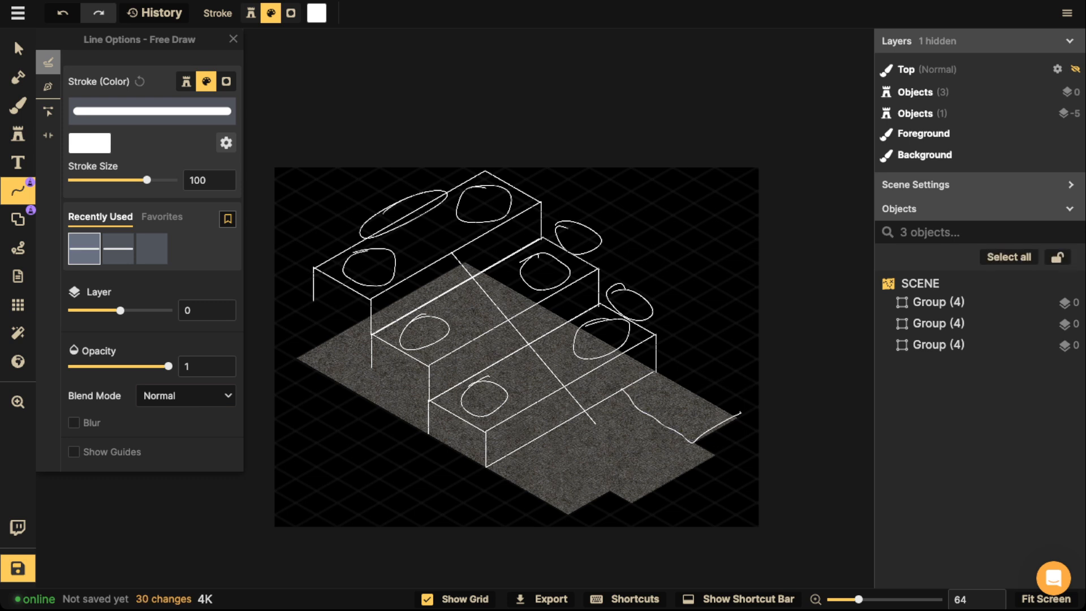
mouse_move(658, 390)
mouse_down()
mouse_move(654, 407)
mouse_move(702, 405)
mouse_up()
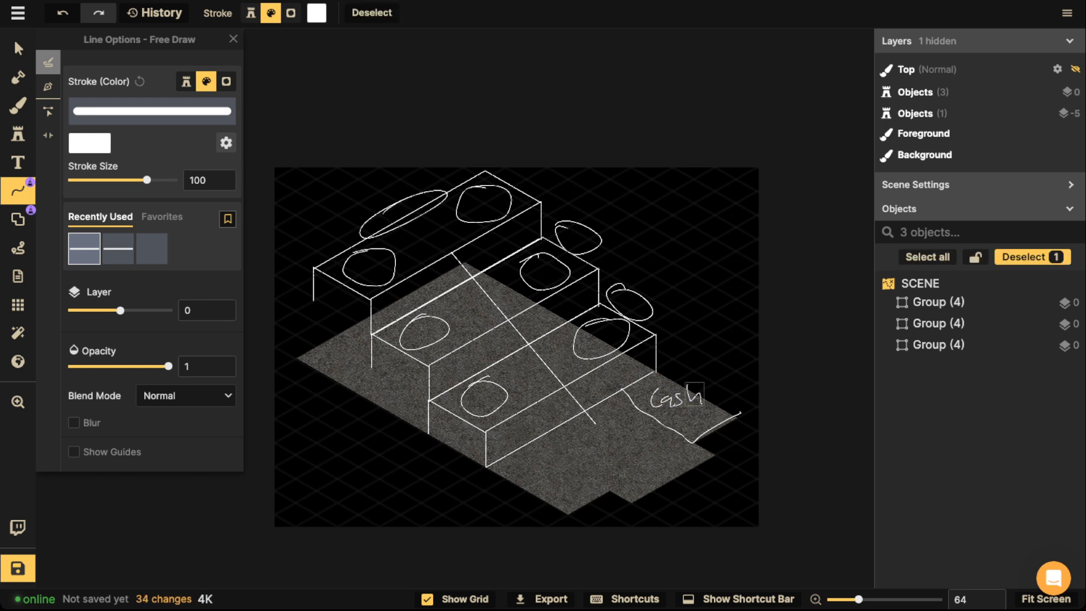
key(Escape)
mouse_move(509, 465)
mouse_down()
mouse_move(573, 503)
mouse_move(512, 469)
mouse_move(548, 447)
mouse_move(585, 470)
mouse_up()
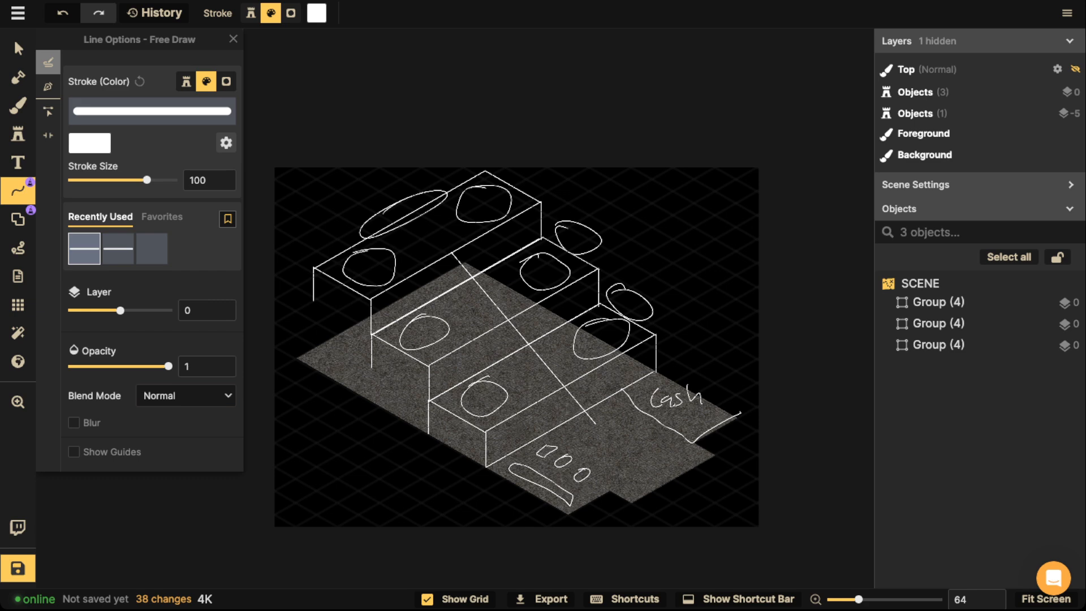
Save the map under the name Iso Shop
key(s)
mouse_move(429, 255)
mouse_down()
mouse_move(495, 264)
mouse_move(428, 213)
mouse_up()
click(18, 568)
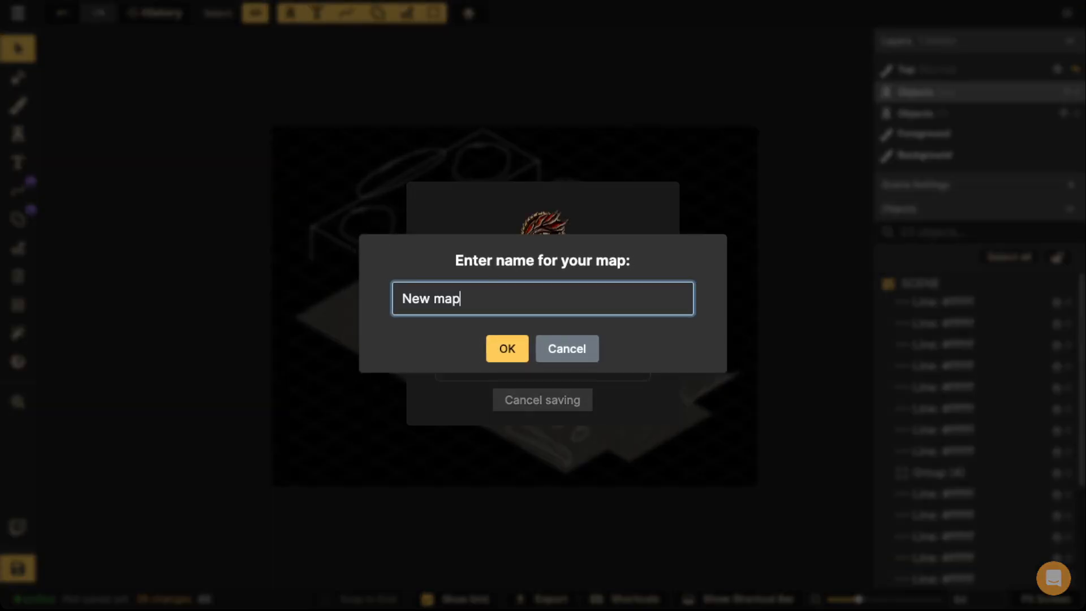
drag(461, 299, 400, 298)
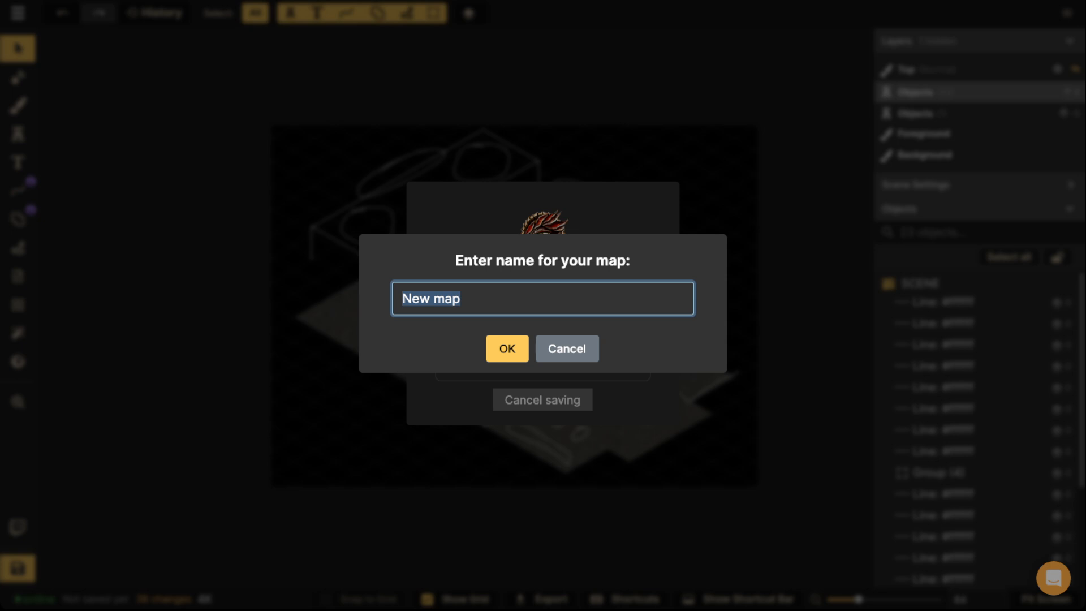
text(Iso Shop)
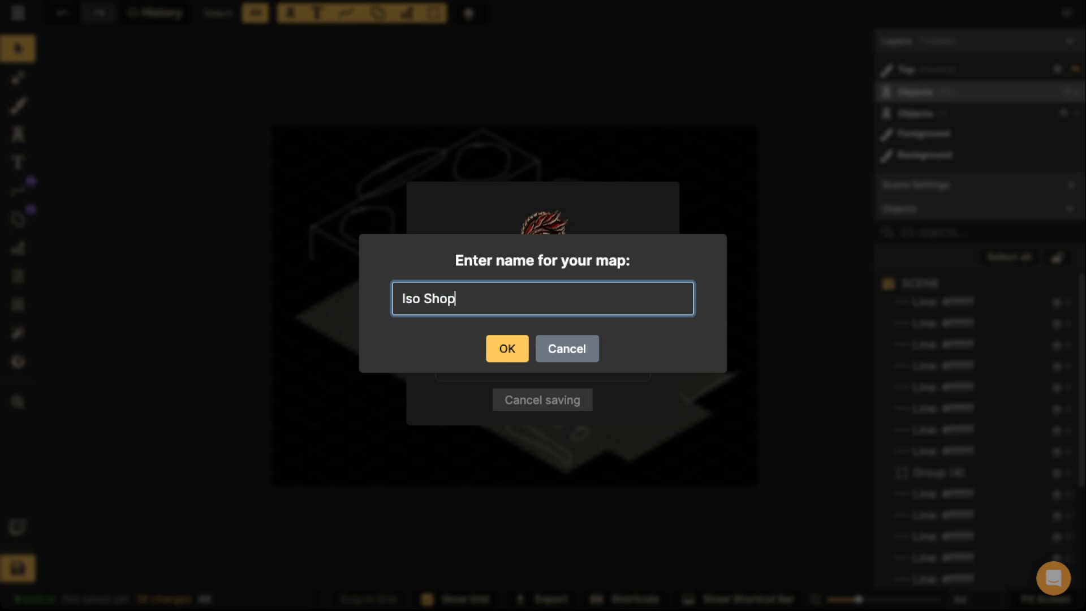
key(Return)
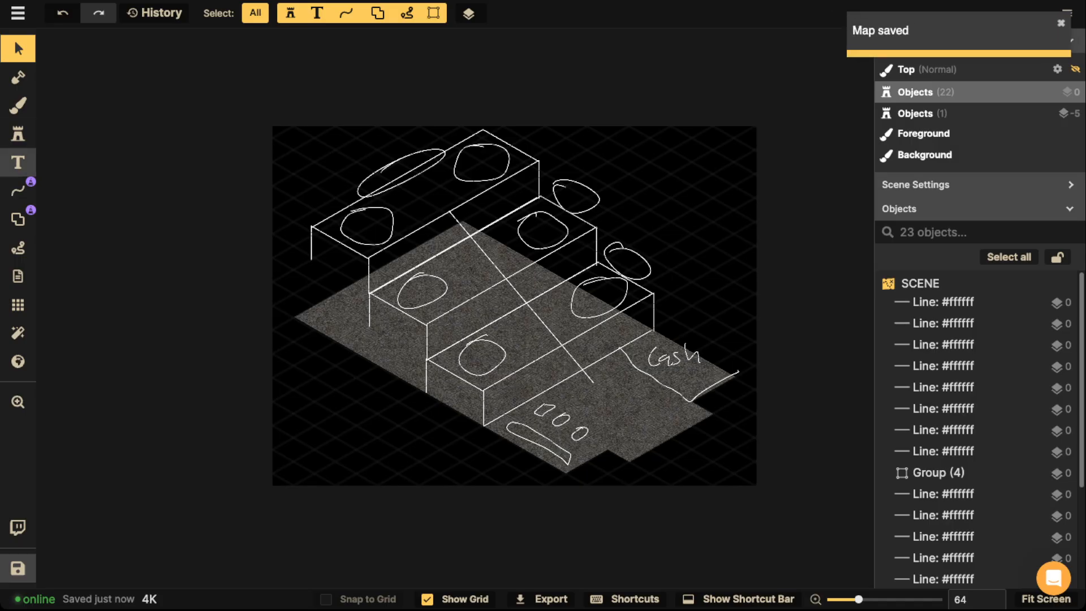
Change the grid shape from isometric to square and start creating a resized map from a region
click(18, 305)
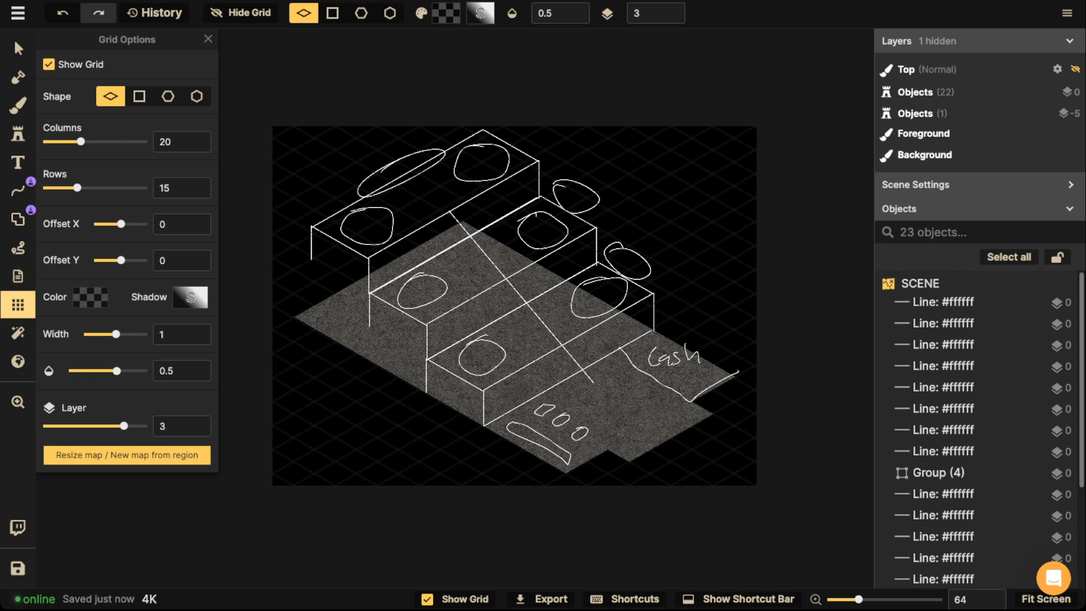
click(140, 96)
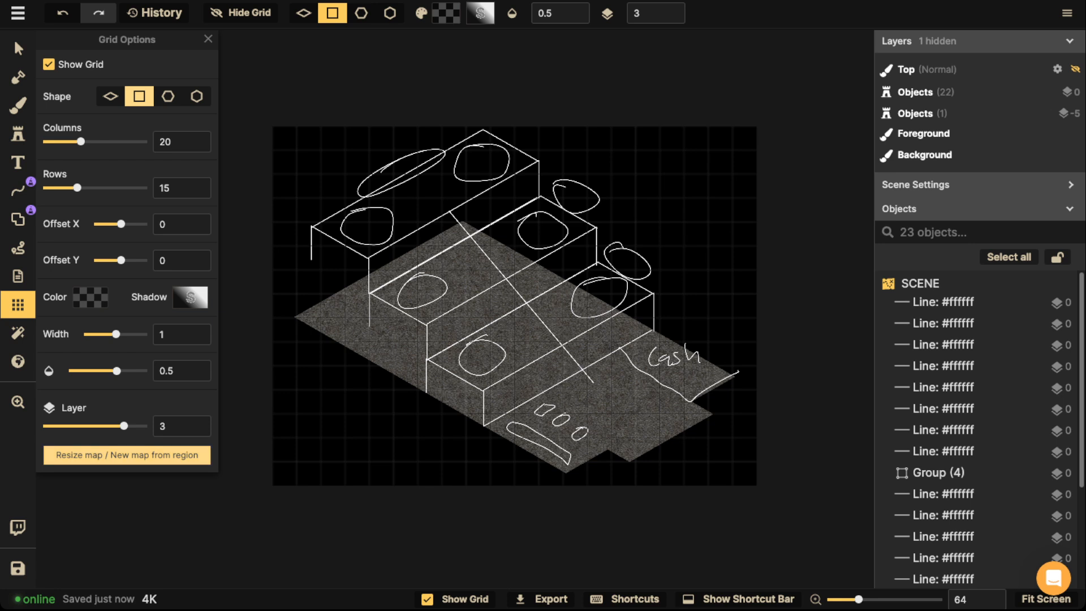
click(127, 455)
click(305, 13)
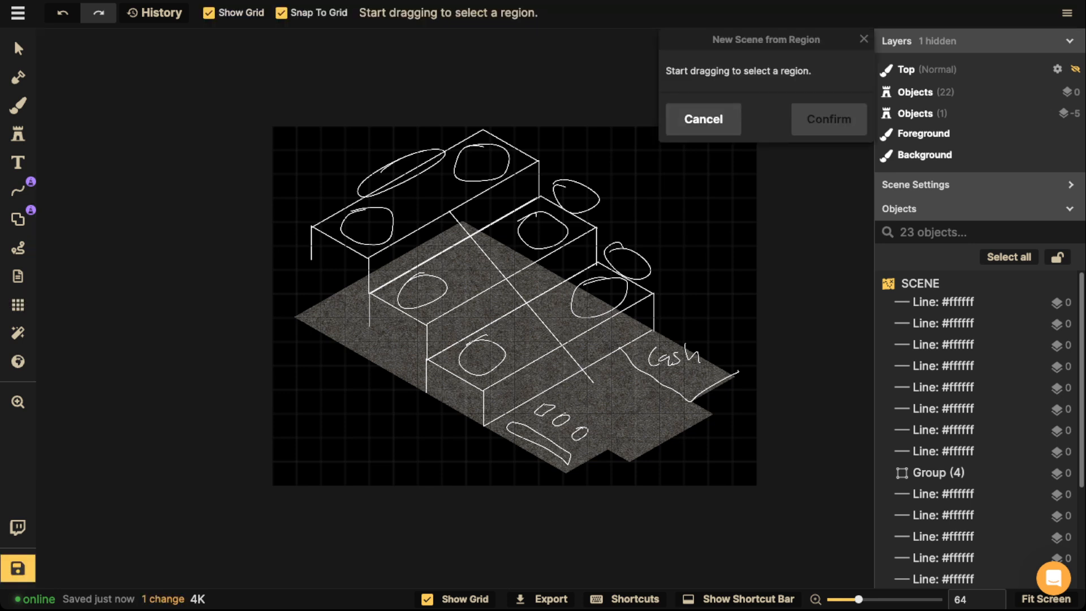
Select a region 20 wide and 19 high that covers the map and extends 4 grid units above its upper edge
drag(272, 89, 753, 485)
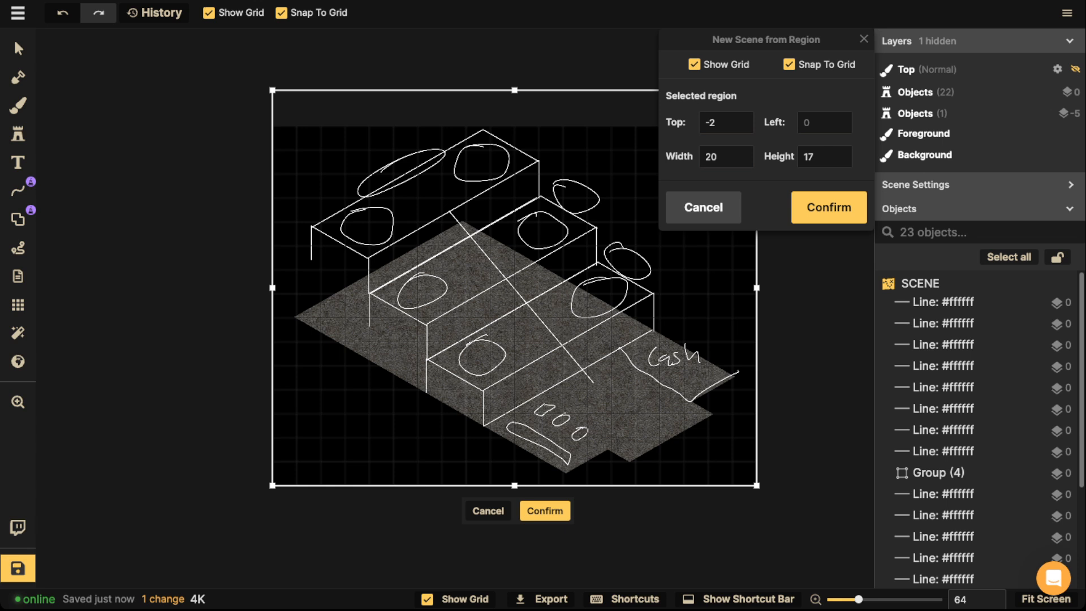
drag(514, 89, 516, 164)
key(space)
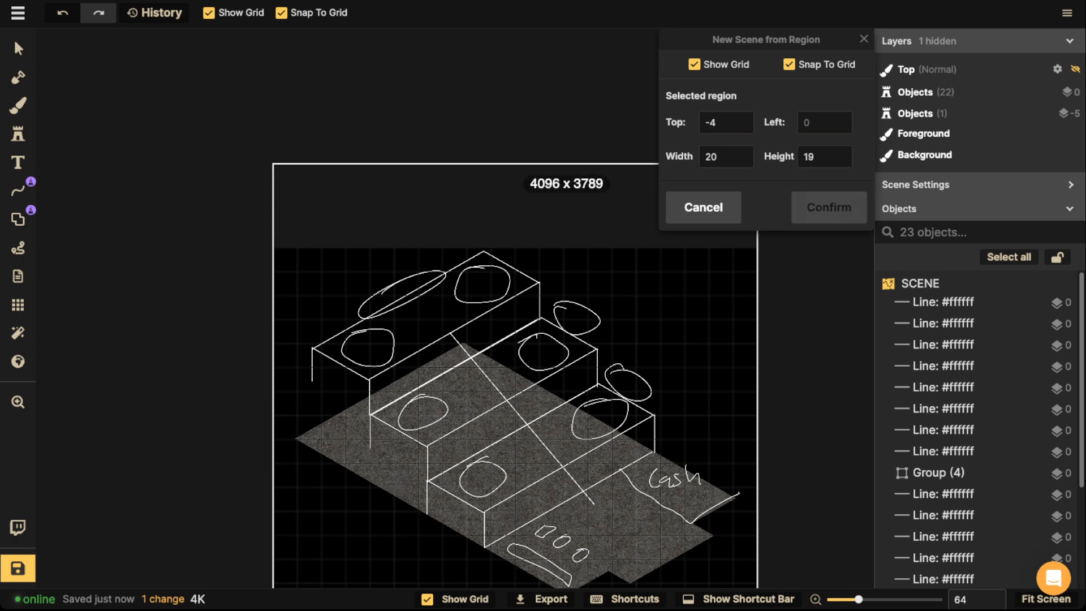
drag(515, 164, 516, 164)
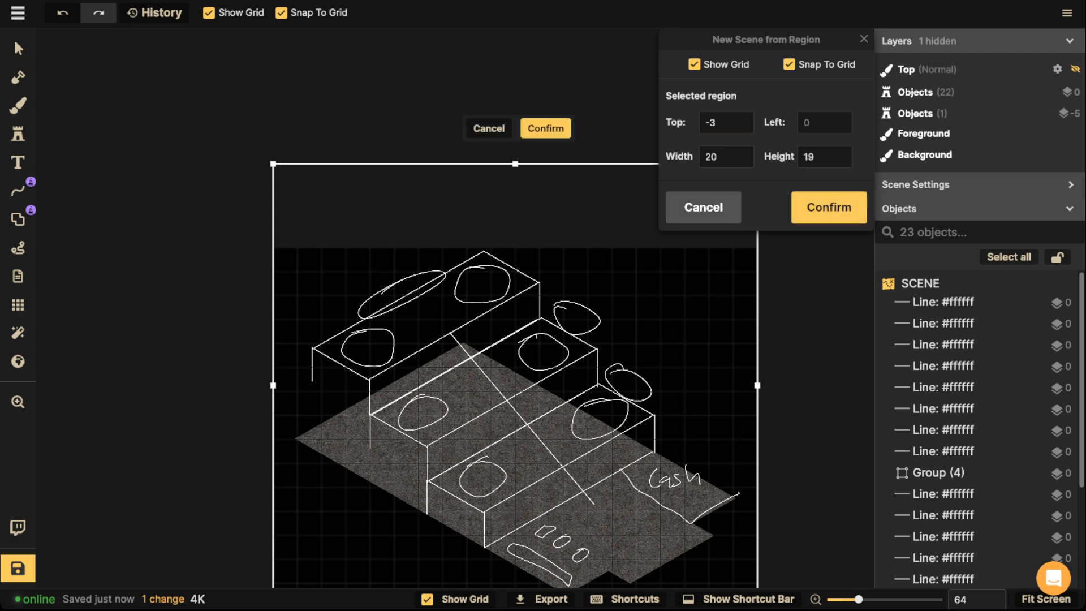
scroll(566, 198, down, 3)
drag(566, 198, 457, 180)
drag(515, 152, 515, 142)
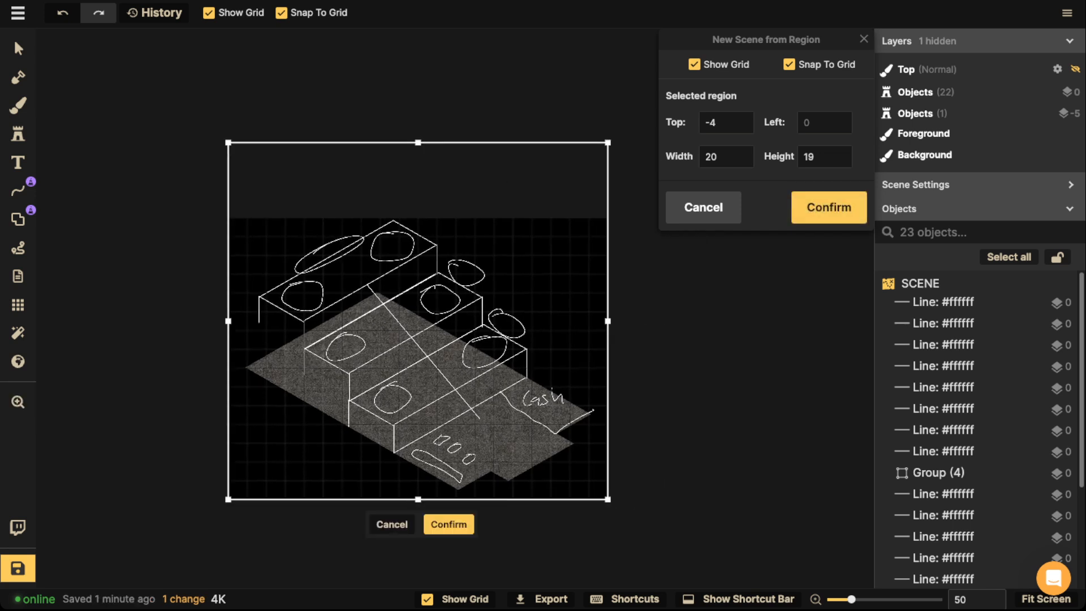
Create the new map from the selected region with removal of objects outside the region turned off, and accept the resized result
click(449, 524)
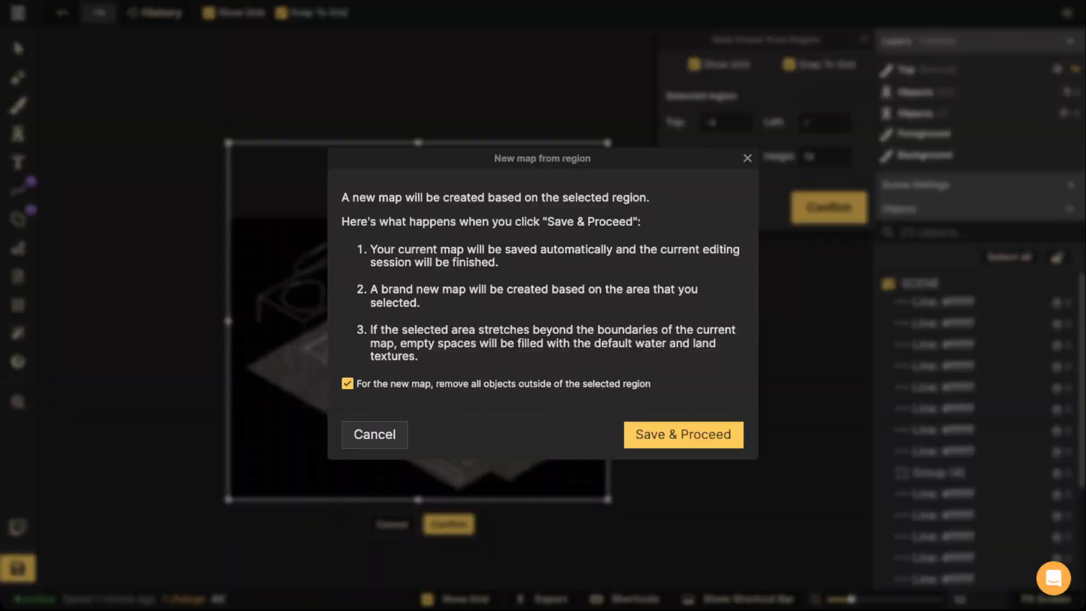
click(347, 384)
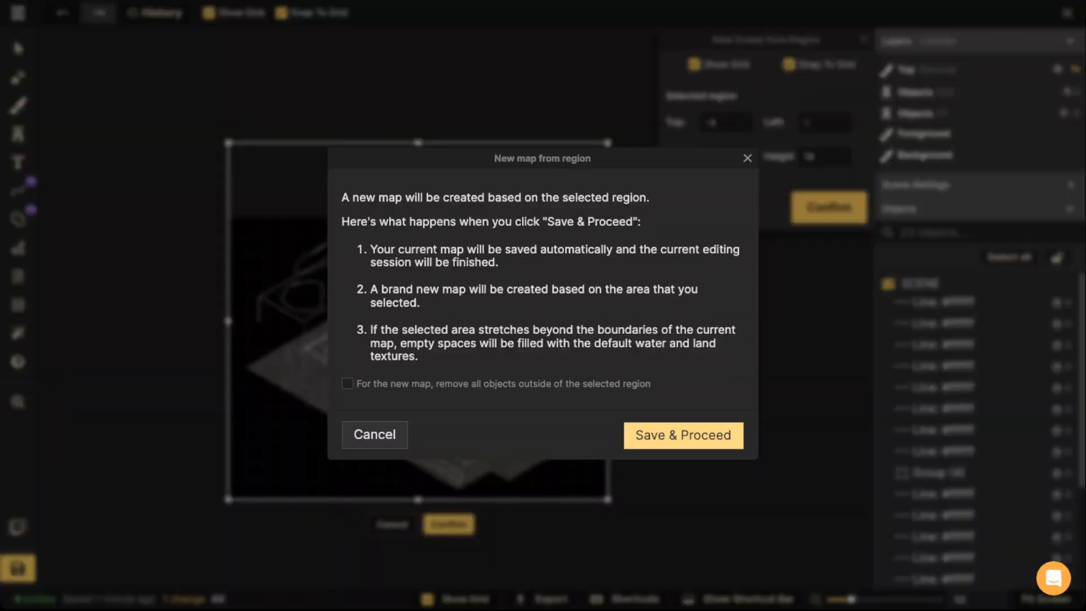
click(684, 434)
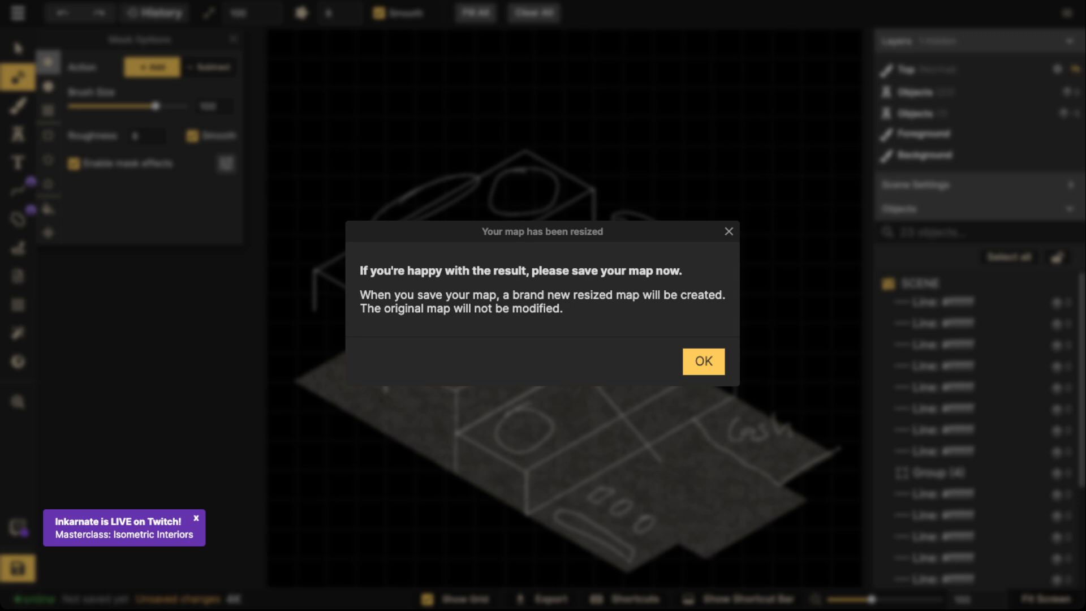
click(702, 363)
key(v)
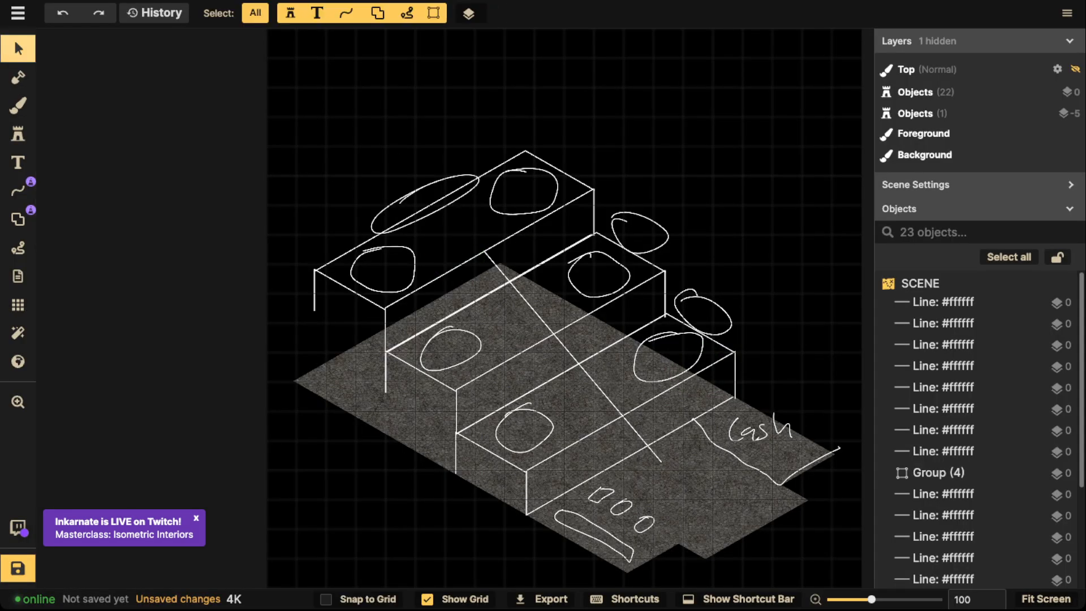
Select all 22 sketch lines and groups and enlarge them together to a size of 104
scroll(423, 181, down, 2)
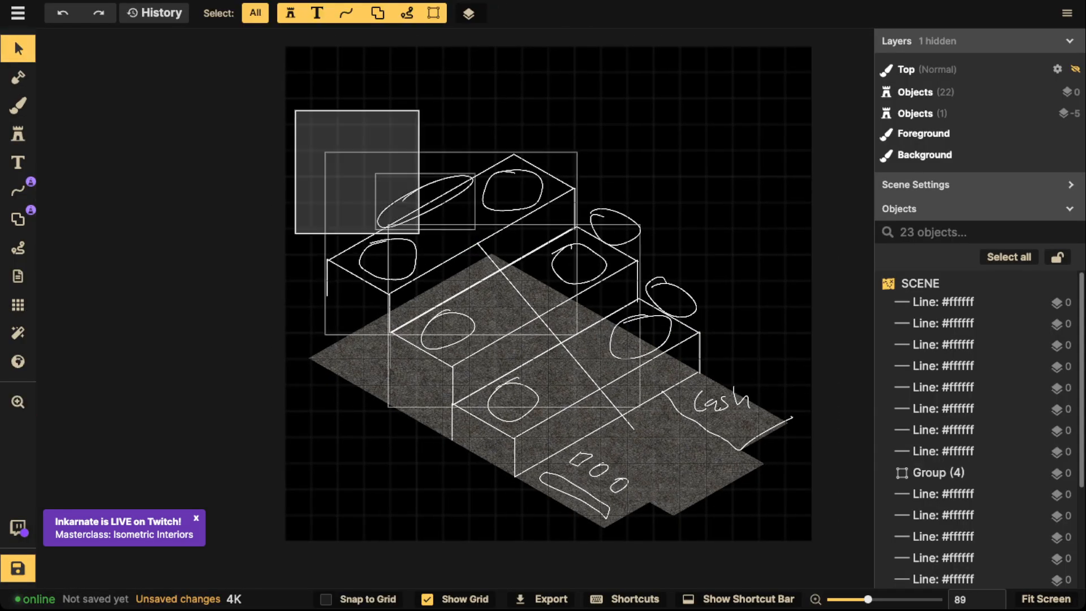
mouse_move(295, 110)
mouse_down()
mouse_move(771, 534)
mouse_move(793, 536)
mouse_up()
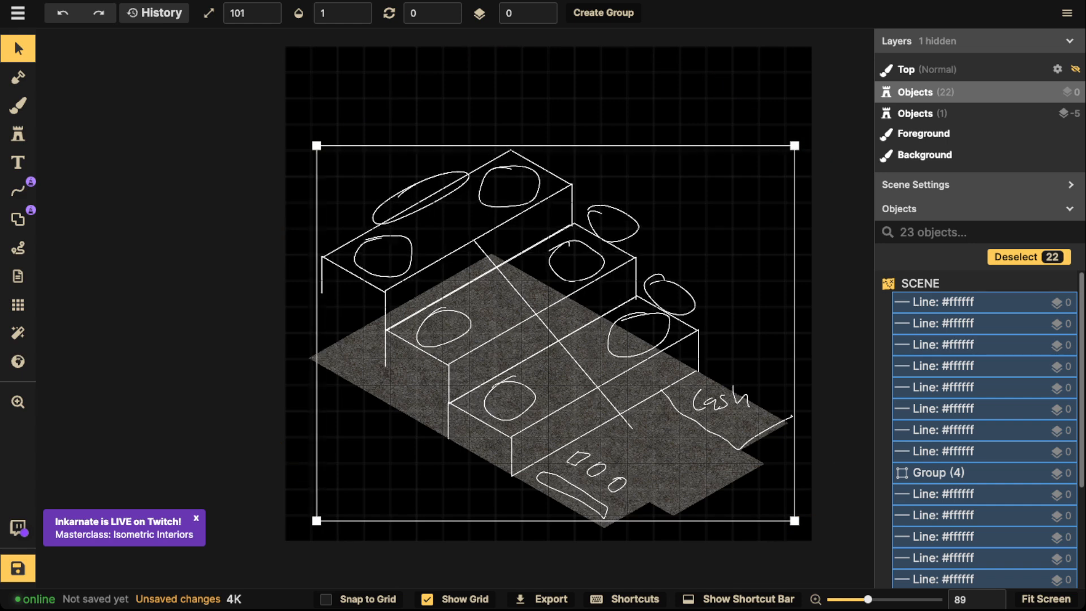
drag(317, 145, 307, 138)
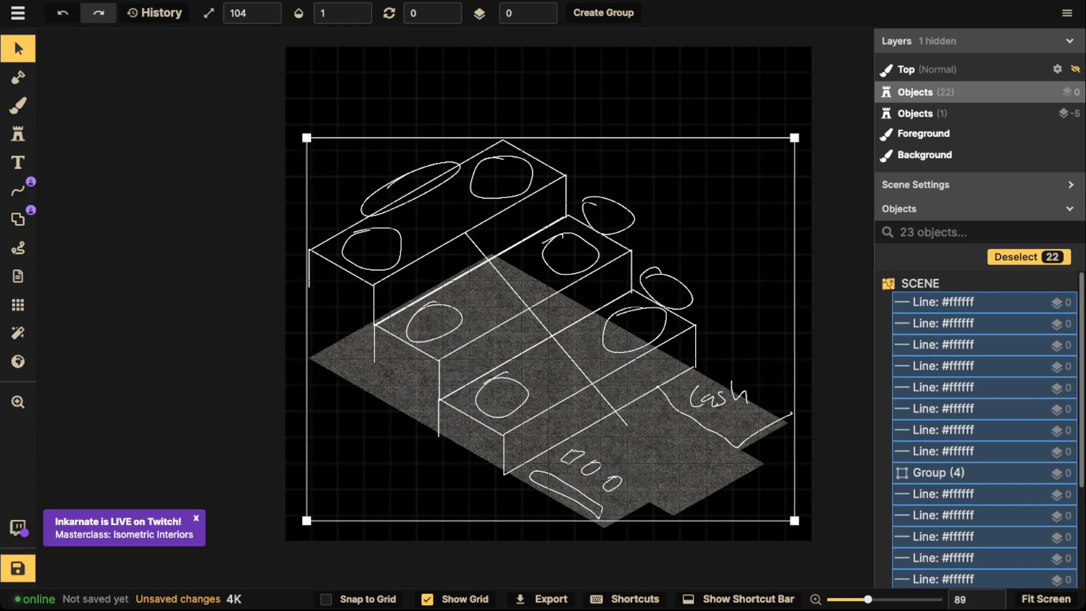
Nudge the selected sketch slightly right over the floor and draw dashed freehand arches below the outer ends of the upper and lower platforms
drag(413, 190, 416, 190)
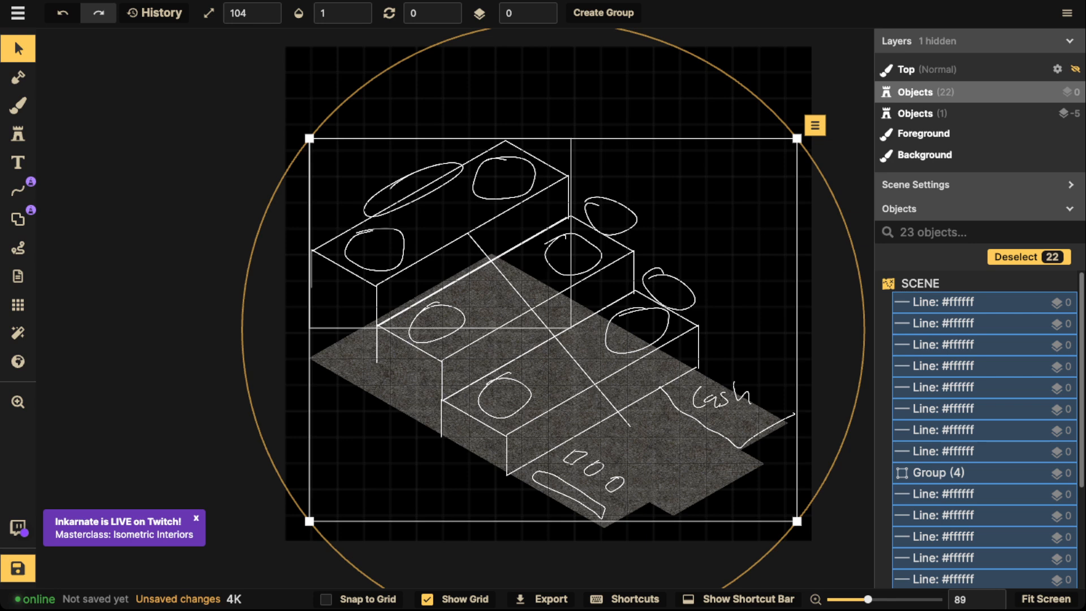
click(18, 191)
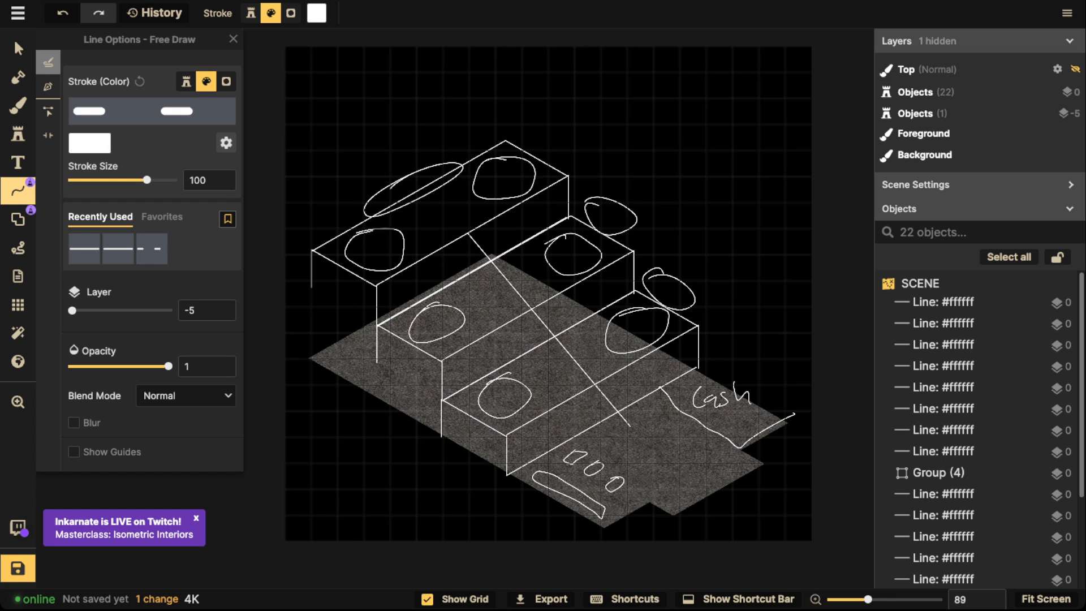
drag(324, 342, 360, 329)
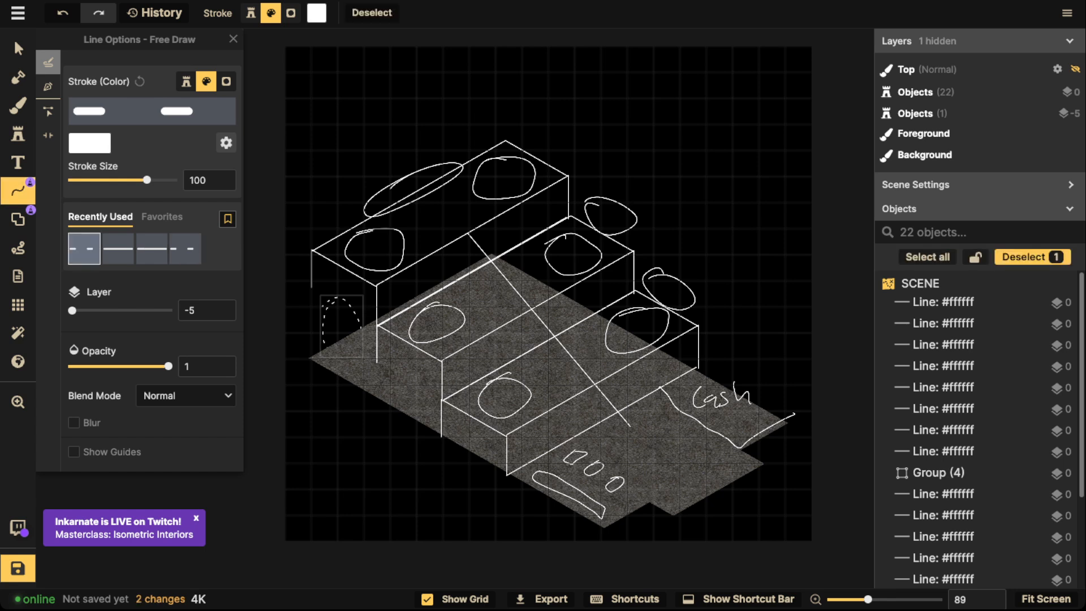
mouse_move(388, 399)
mouse_down()
mouse_move(389, 371)
mouse_move(419, 391)
mouse_up()
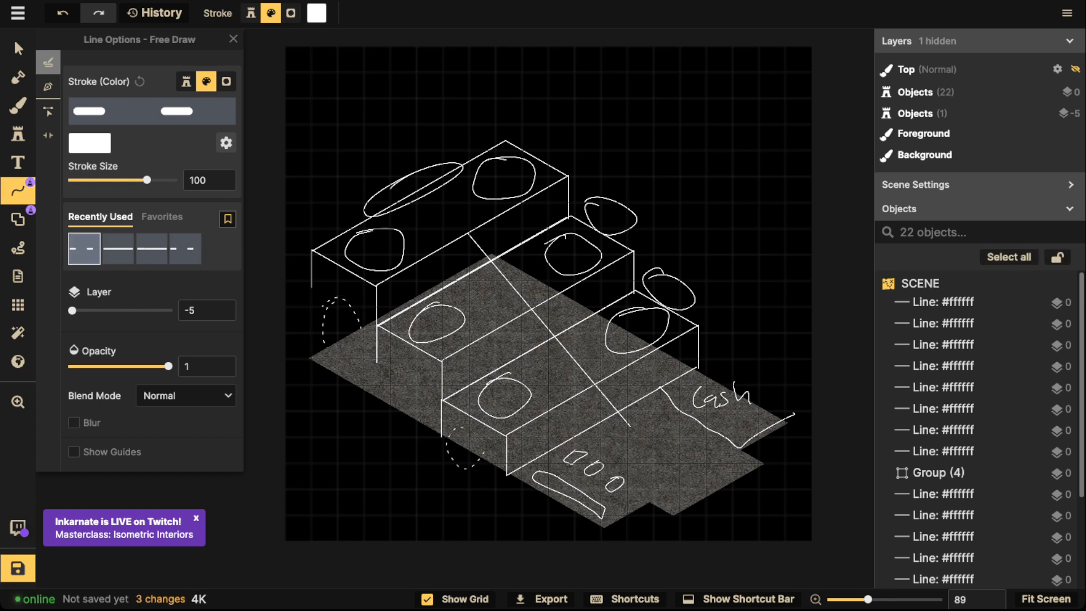
drag(484, 453, 456, 431)
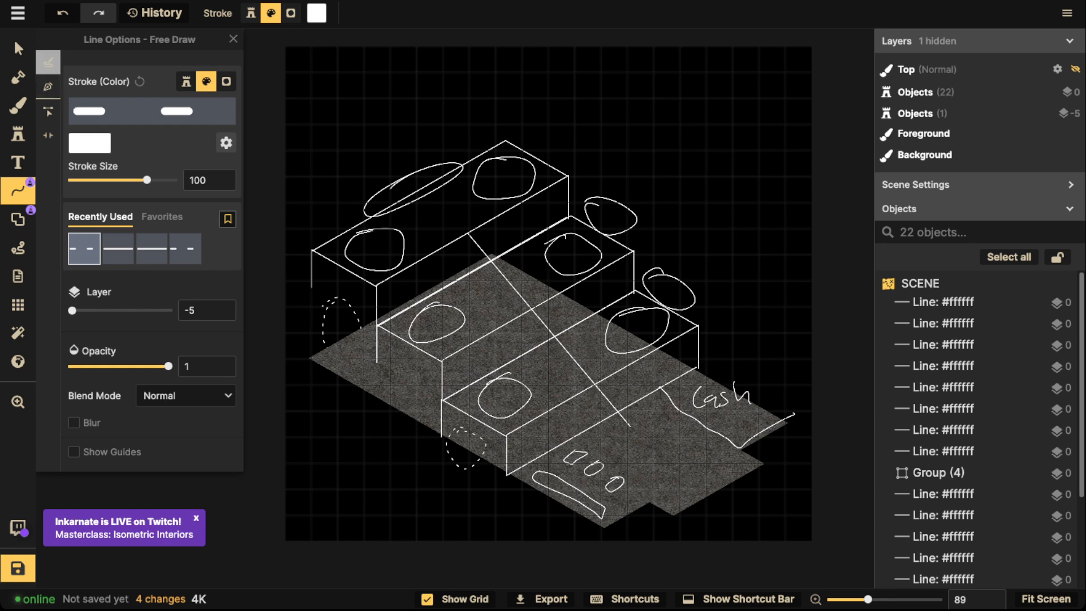
Delete all the sketch lines and groups, keeping the floor shape, and save the map as "Iso Shop"
click(18, 49)
drag(271, 111, 780, 514)
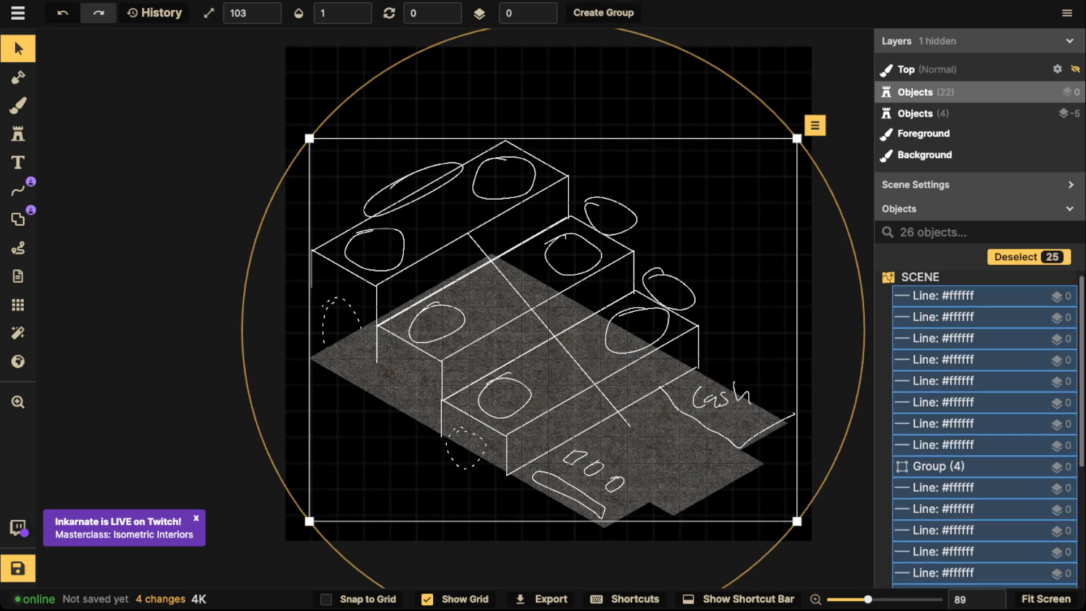
key(Delete)
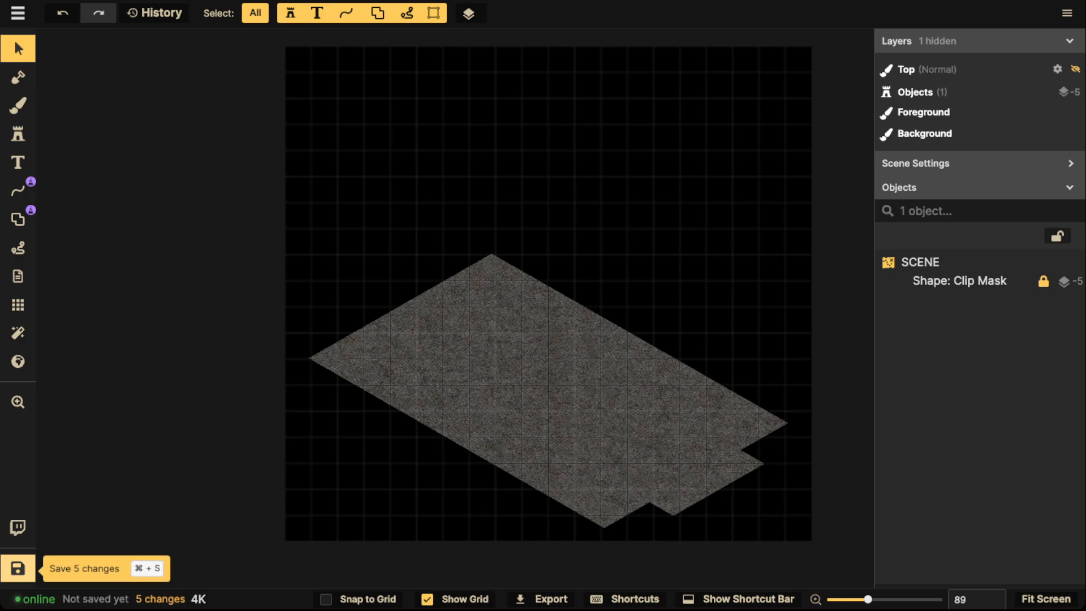
click(17, 568)
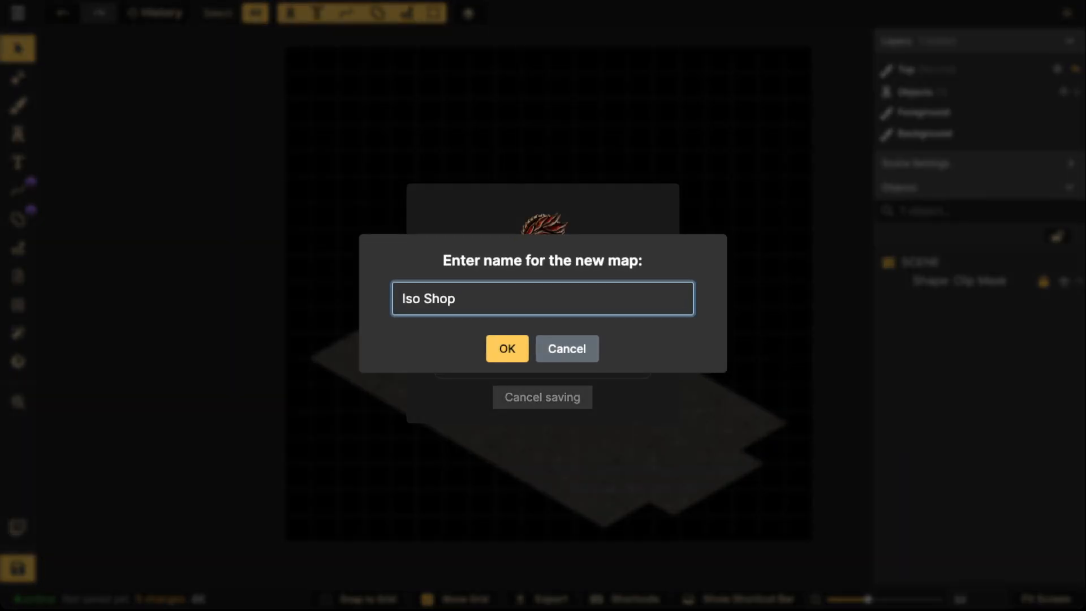
key(Return)
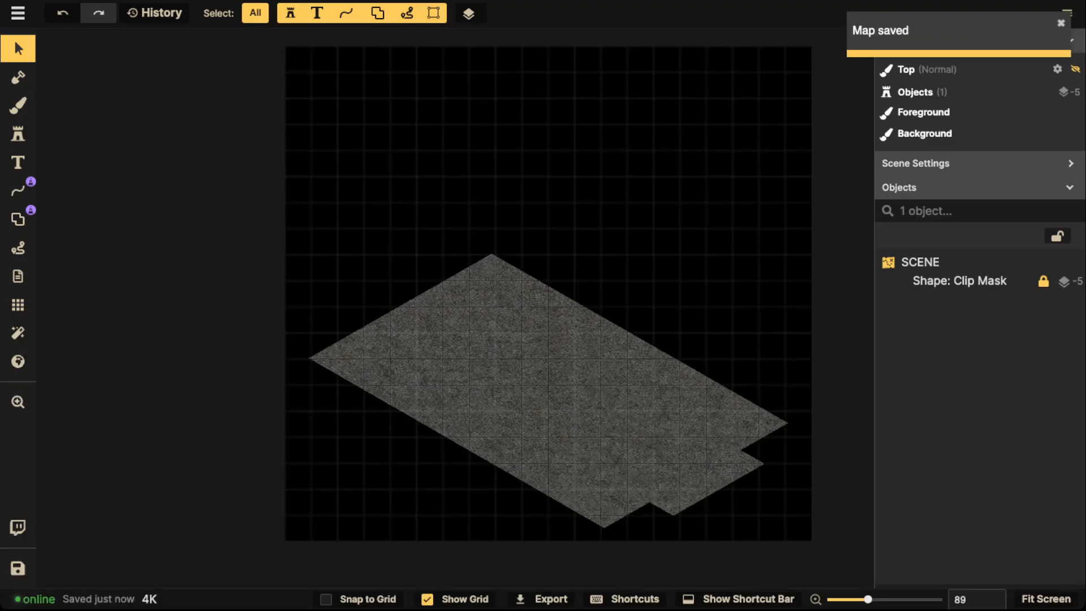
Change the grid shape from square to isometric and set the grid line color to white (ffffff)
click(17, 304)
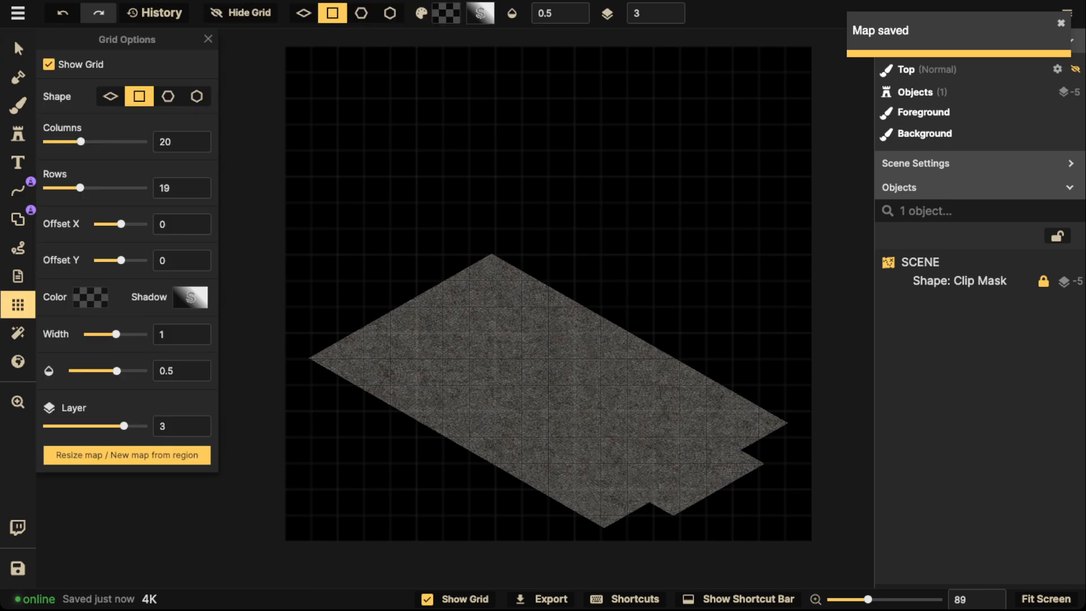
click(110, 96)
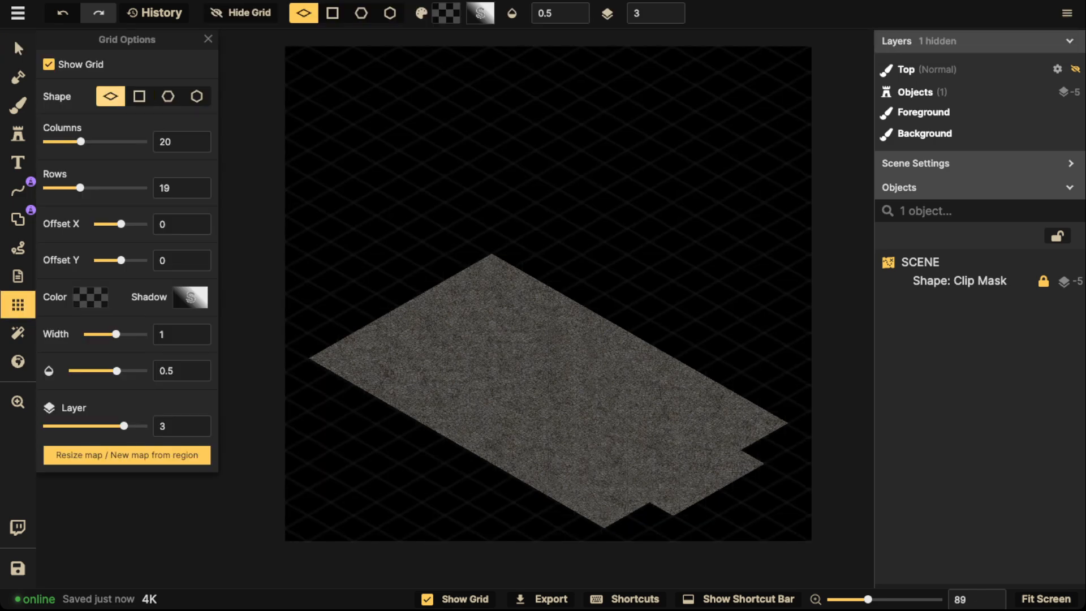
scroll(575, 360, up, 5)
click(18, 48)
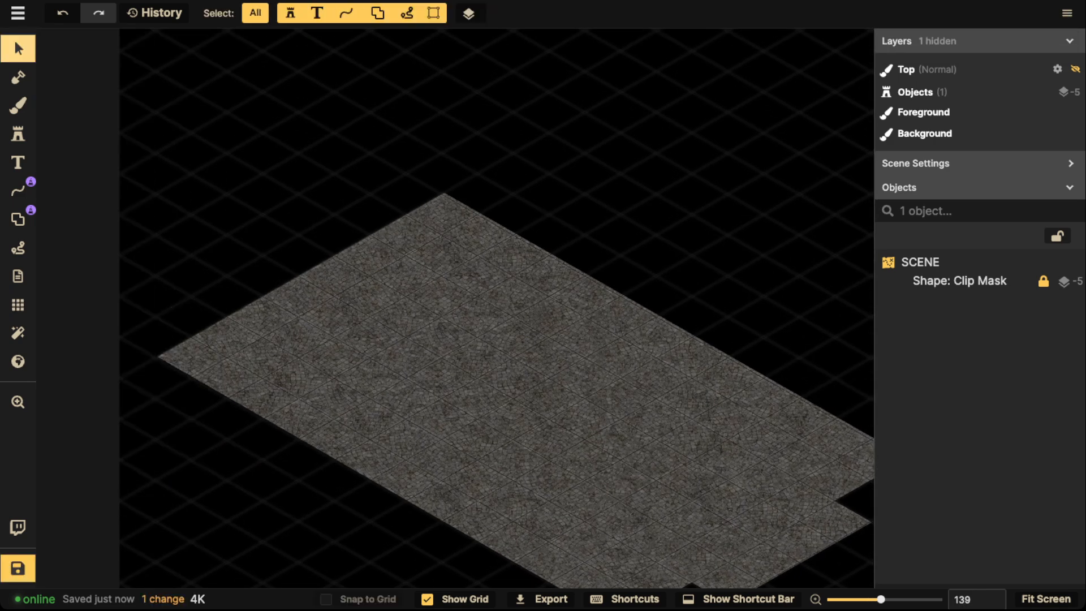
scroll(373, 267, down, 2)
drag(373, 267, 436, 239)
click(17, 305)
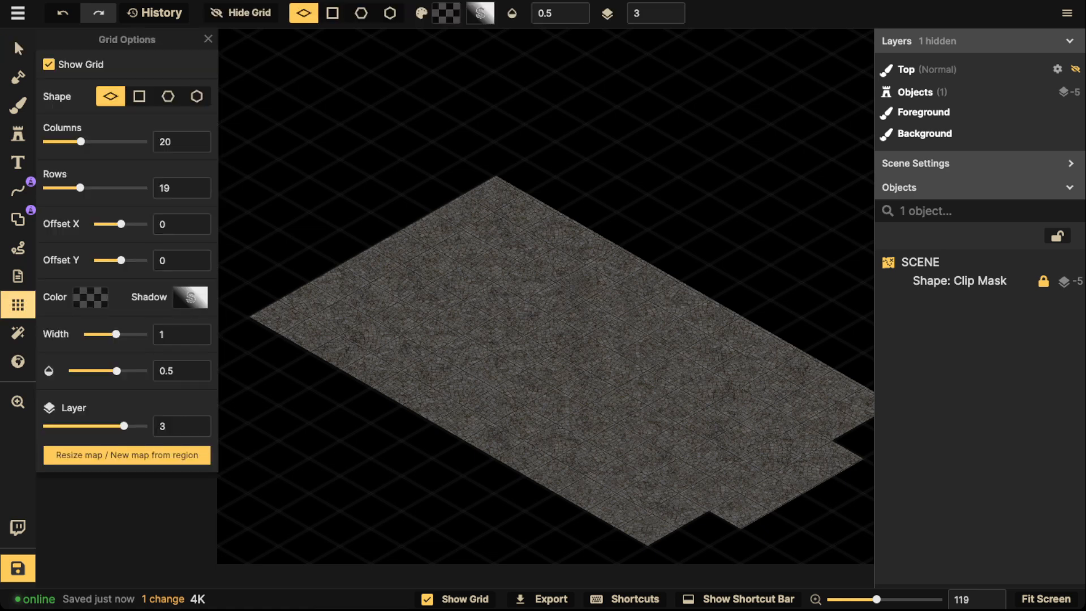
click(90, 297)
click(231, 419)
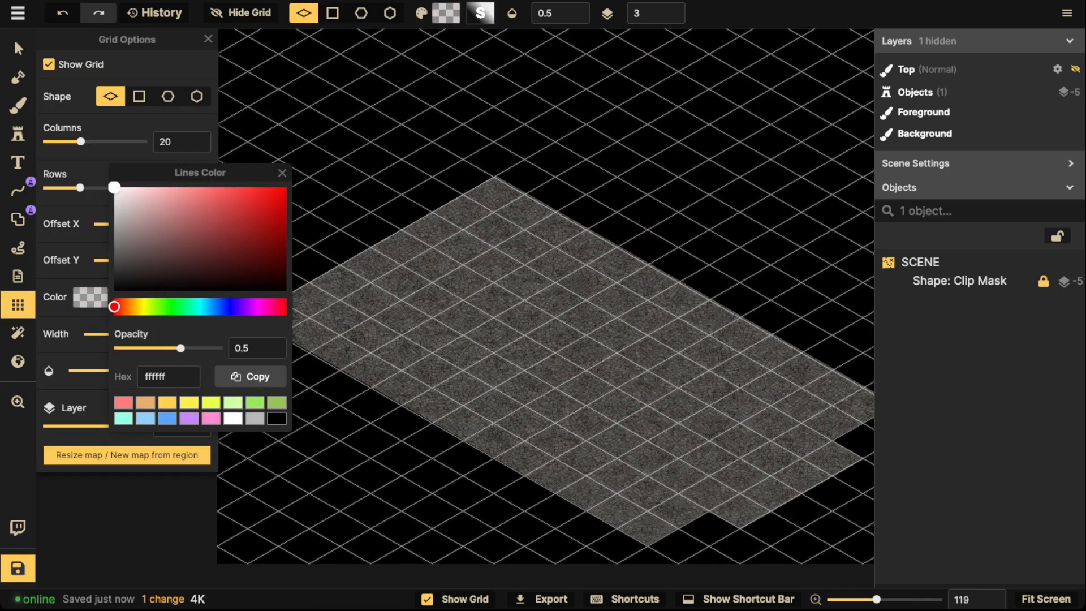
key(Escape)
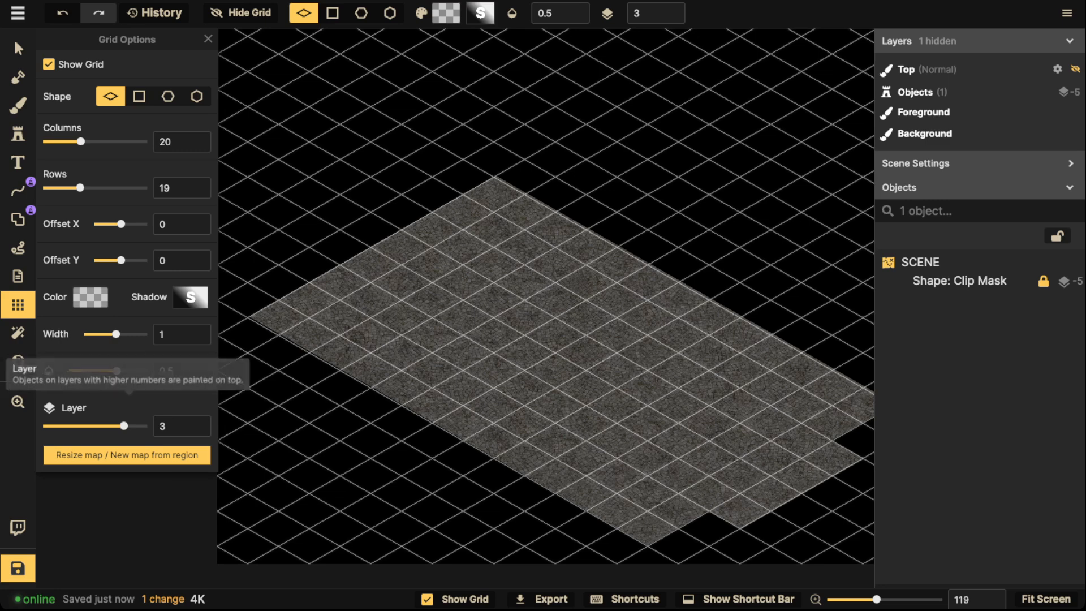
Set the grid's layer to -4, just above the floor, and its opacity to 0.1
drag(124, 426, 47, 426)
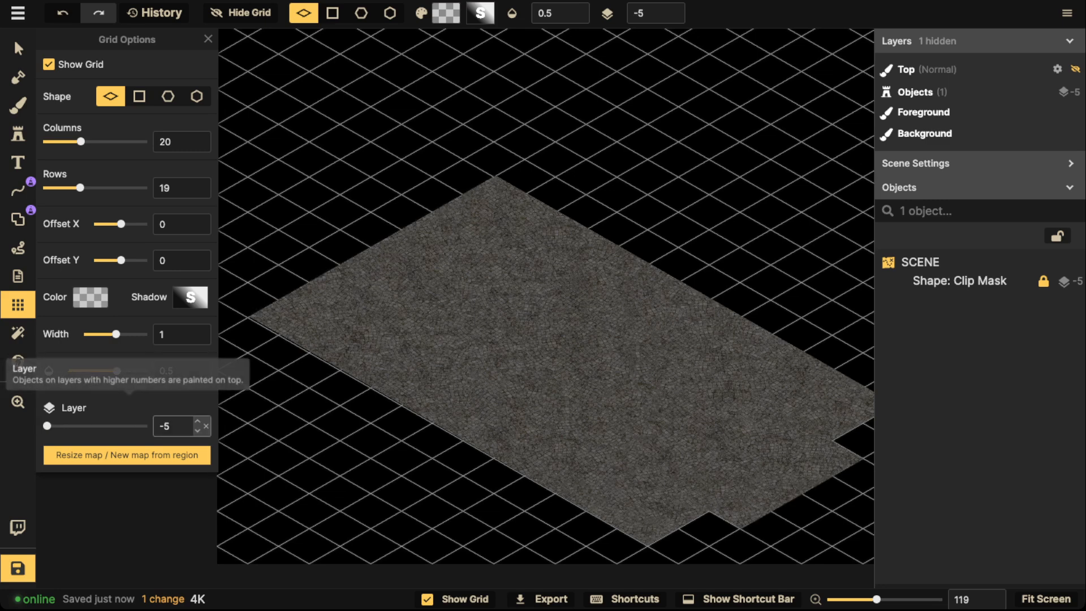
click(203, 422)
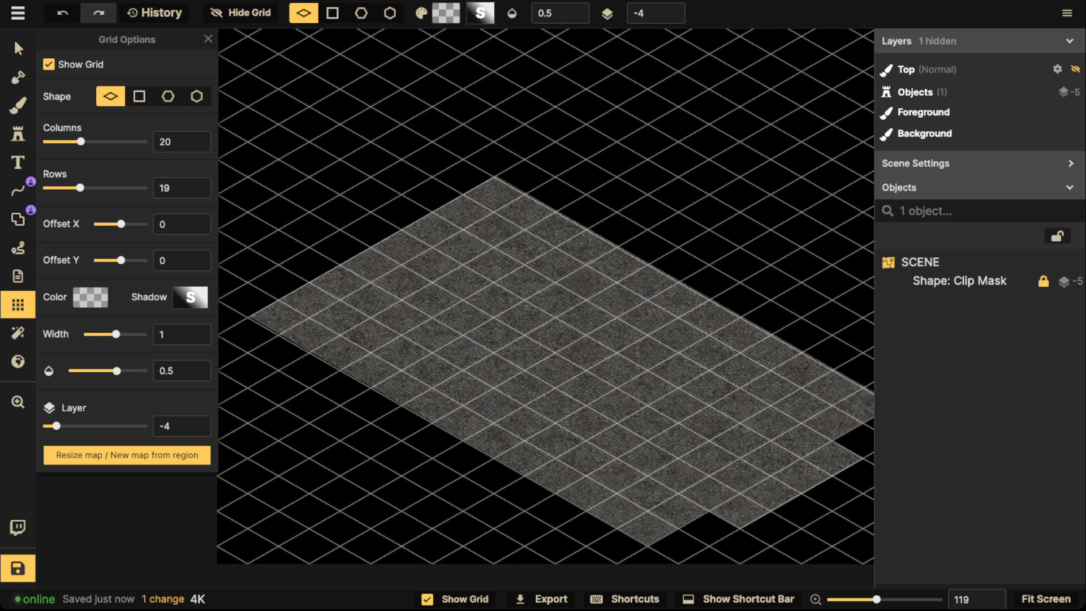
drag(116, 370, 84, 371)
scroll(502, 354, down, 2)
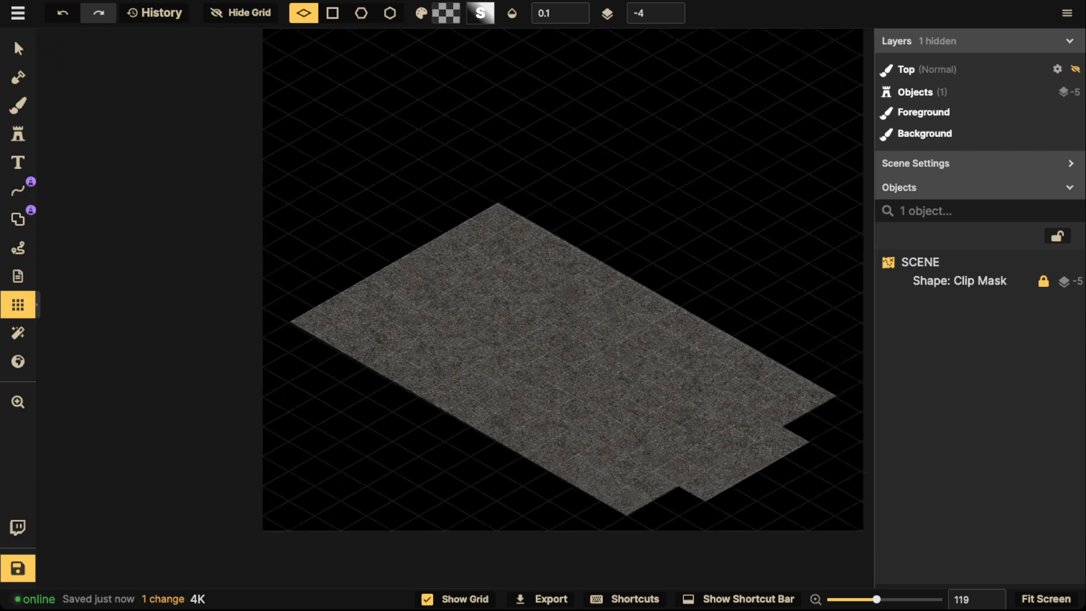
drag(502, 353, 407, 384)
Rename the locked clip mask shape to "Floor" and deselect it
click(18, 49)
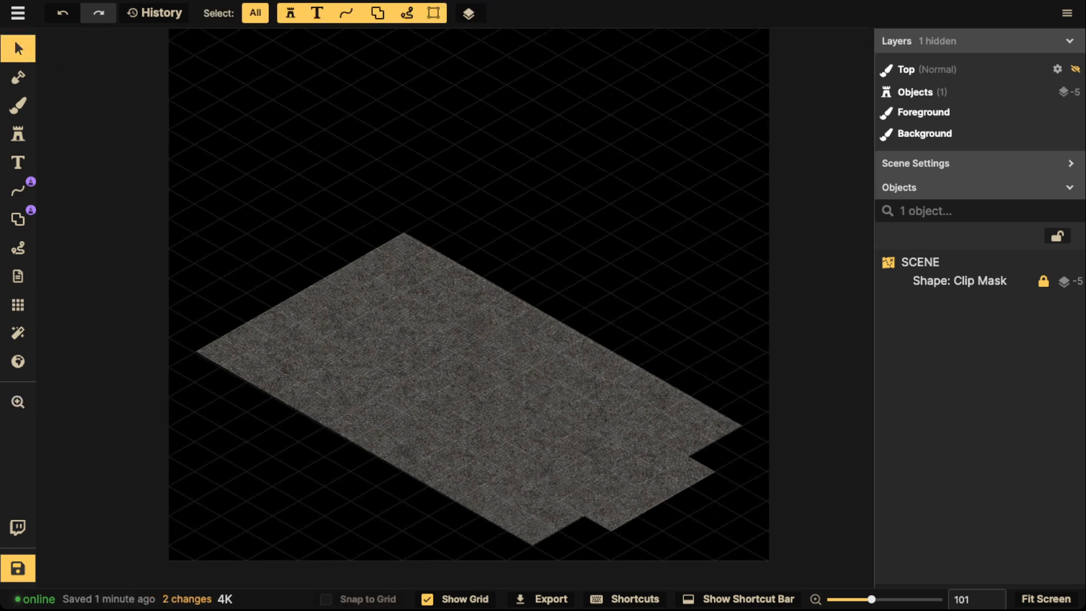
click(960, 280)
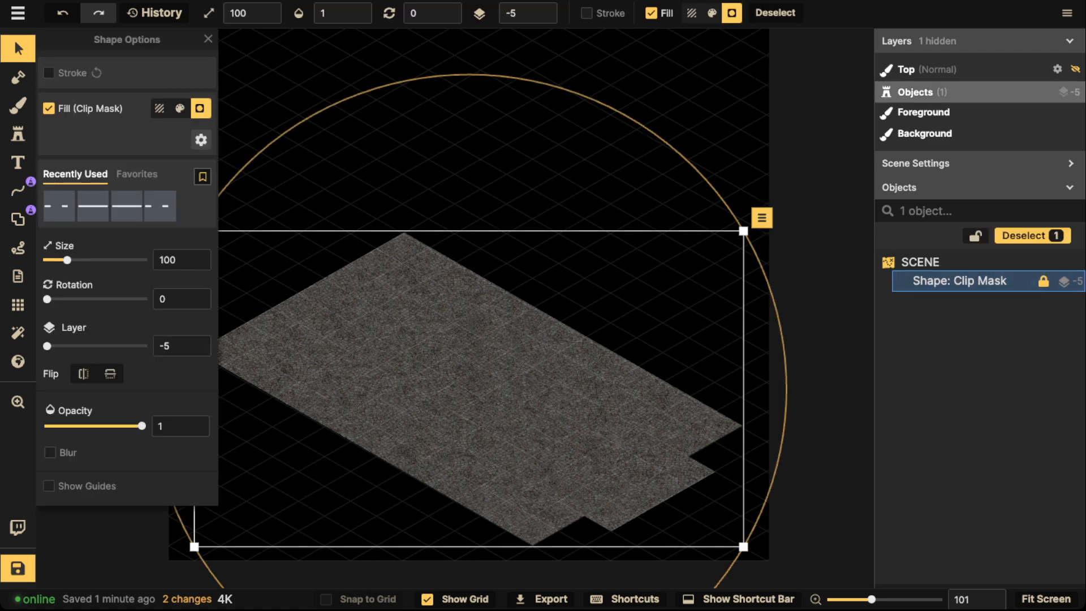
right_click(898, 278)
click(769, 301)
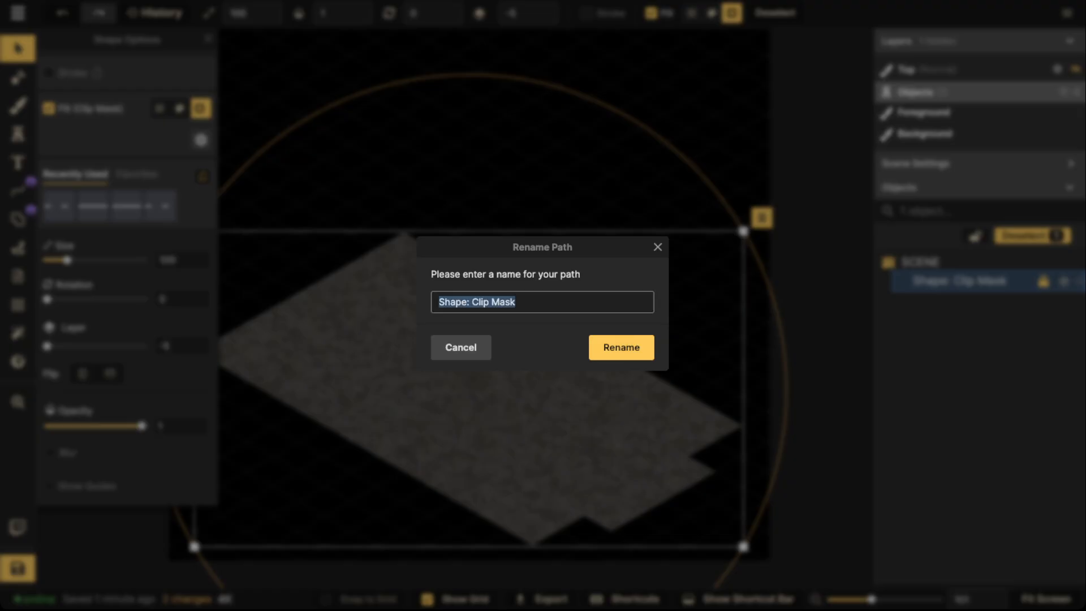
text(Floor)
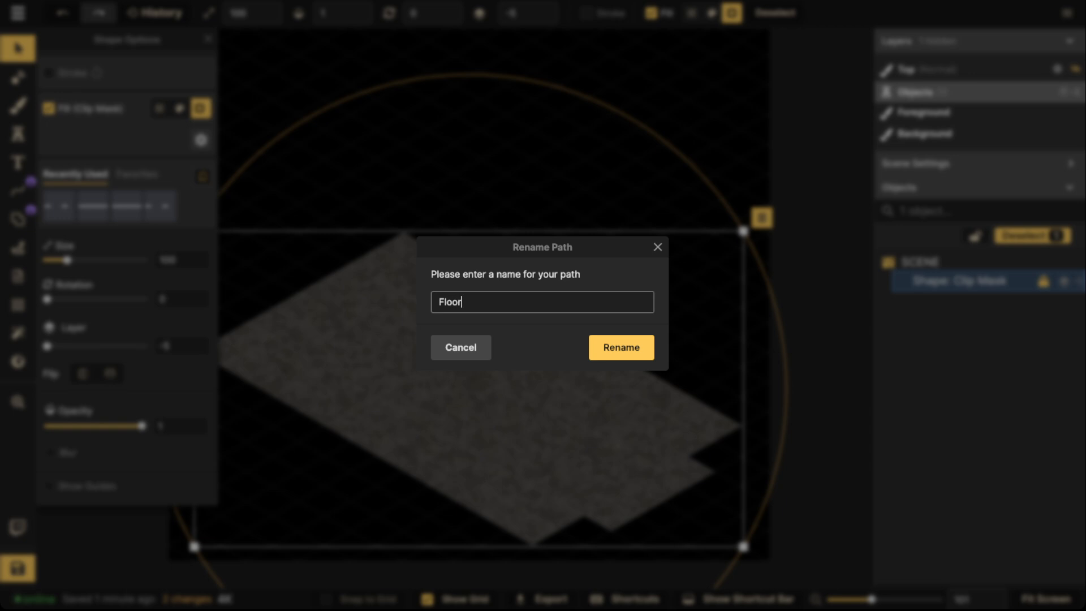
key(Return)
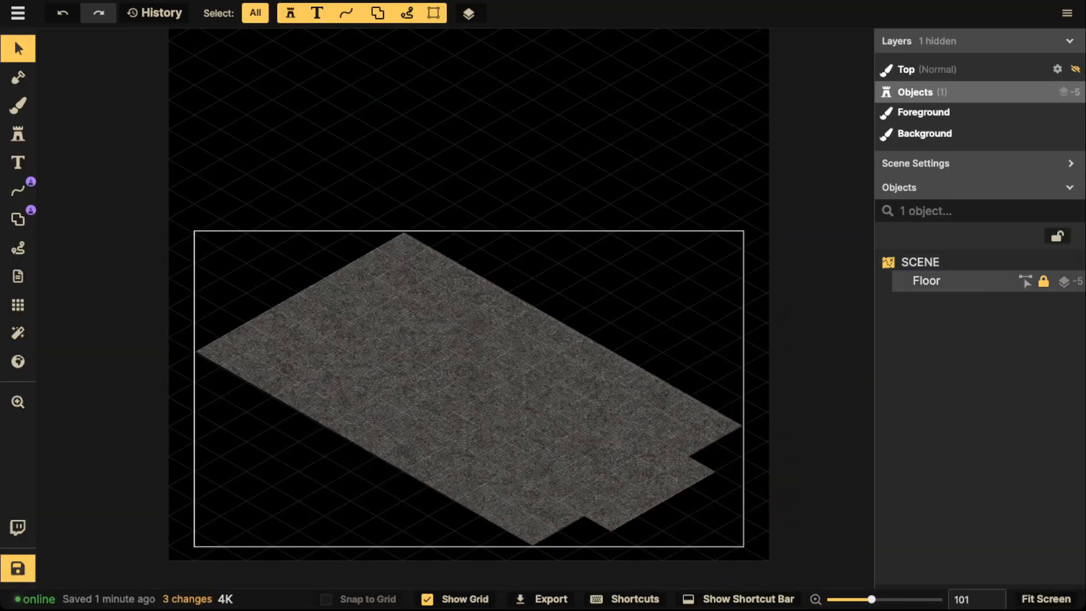
key(Escape)
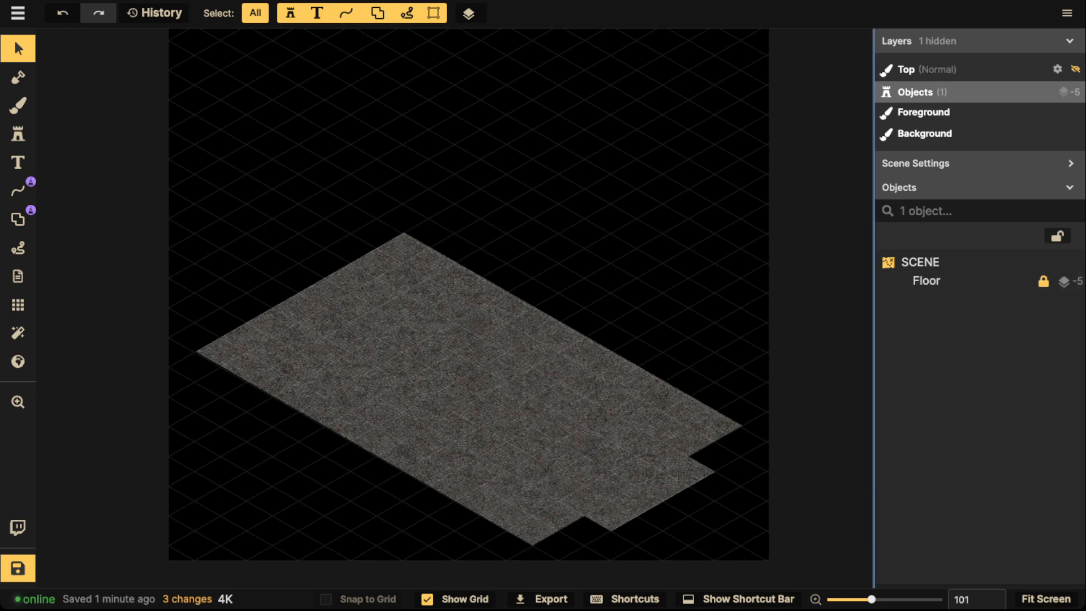
Search the Fantasy Battlemaps stamps for "pole" and pick the first wooden pole from the Desert pack
scroll(455, 308, up, 2)
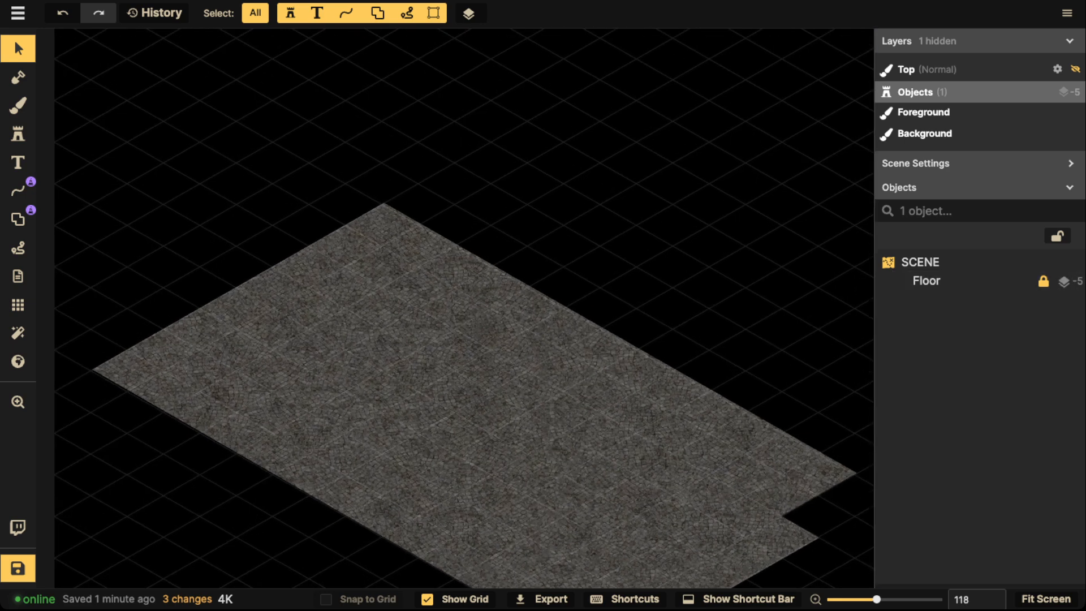
drag(455, 309, 461, 243)
key(s)
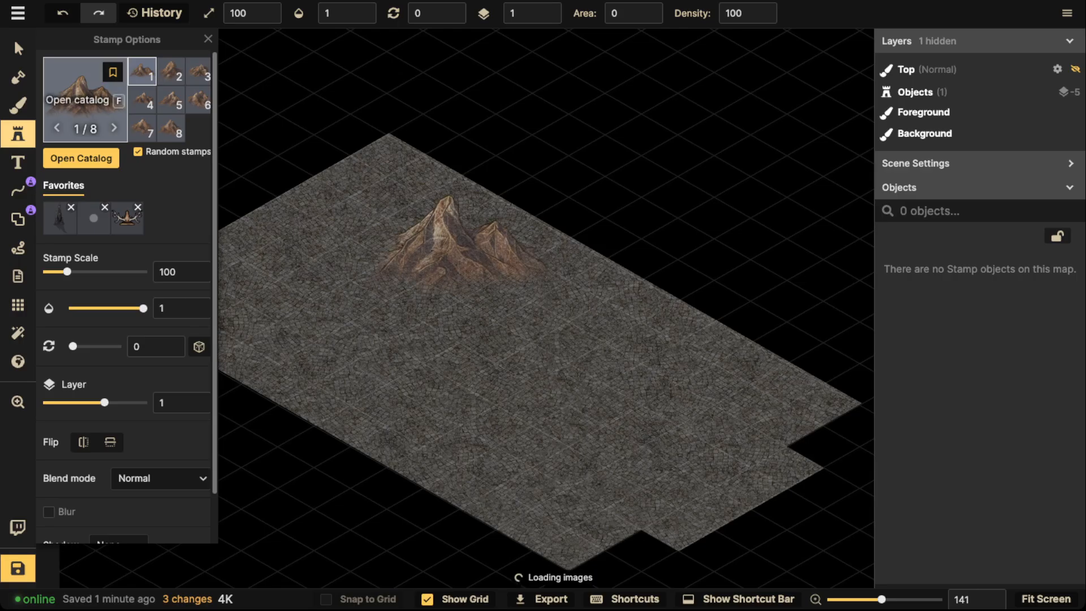
key(f)
scroll(443, 255, down, 2)
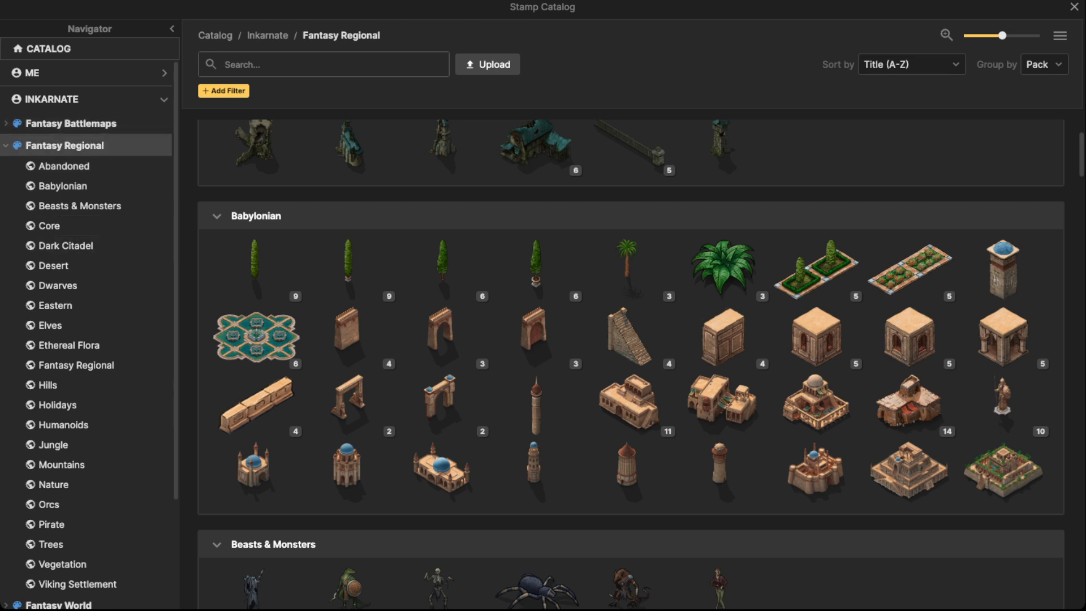
click(65, 145)
click(71, 124)
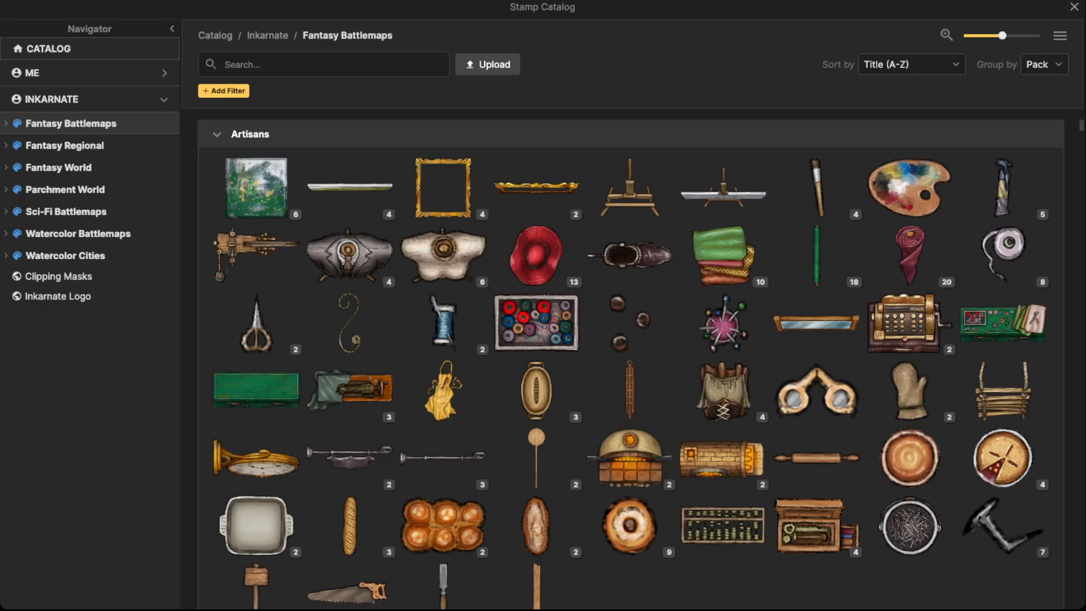
scroll(443, 272, down, 9)
click(225, 64)
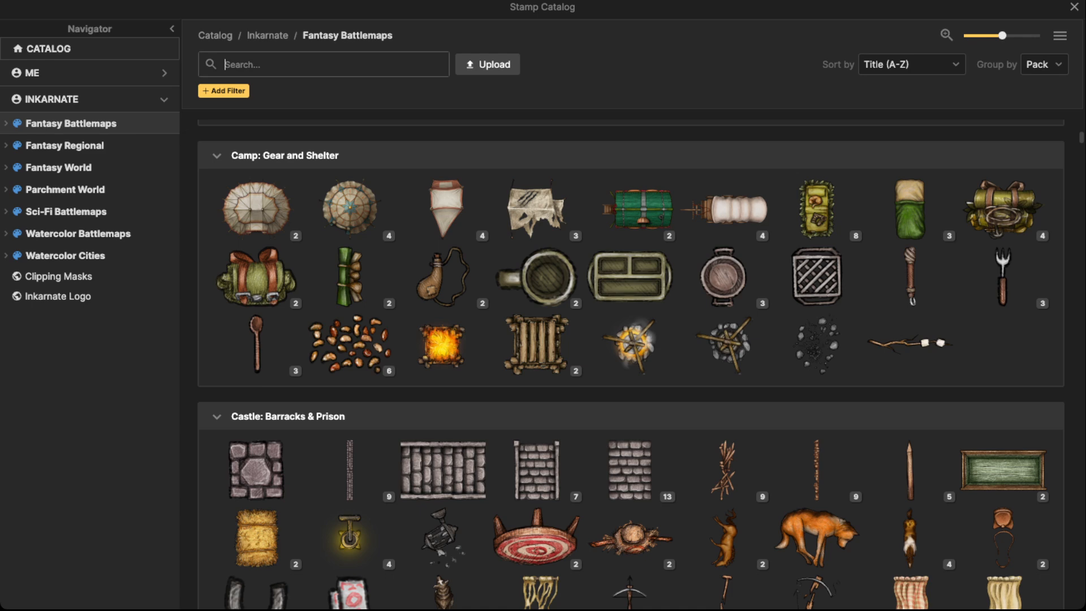
text(pole)
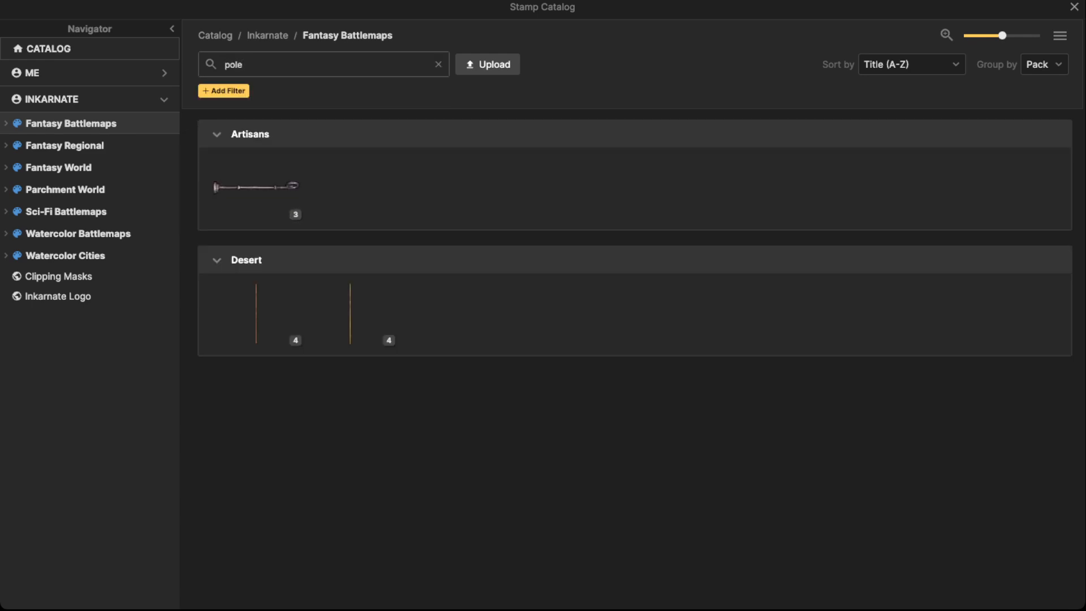
click(256, 314)
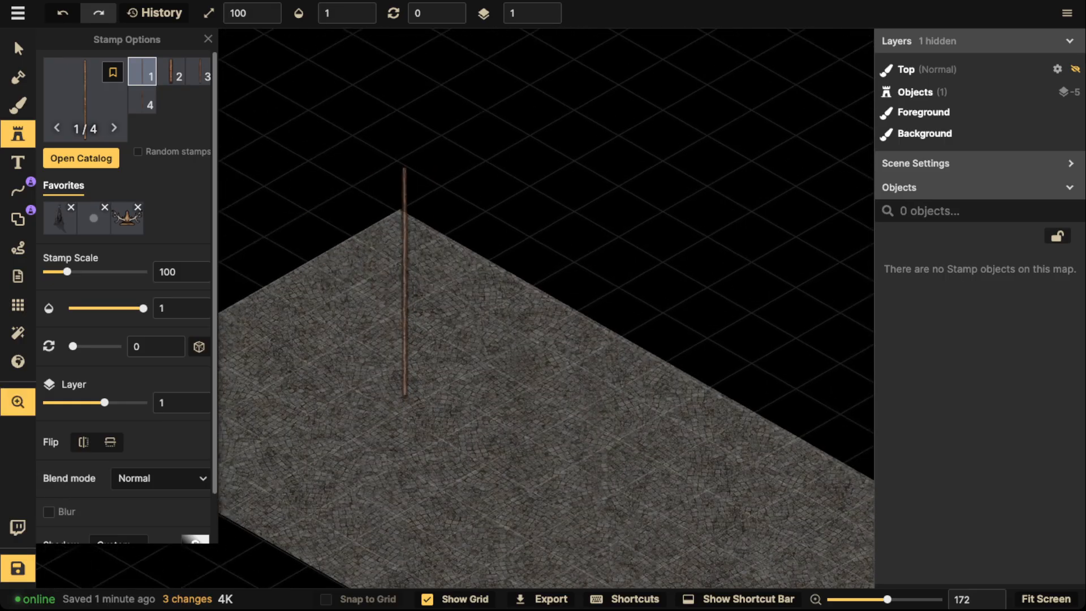
Place the second wooden pole variant at scale 300, rotated 180, and move it to stand upright on the floor's back corner
key(2)
scroll(456, 277, up, 8)
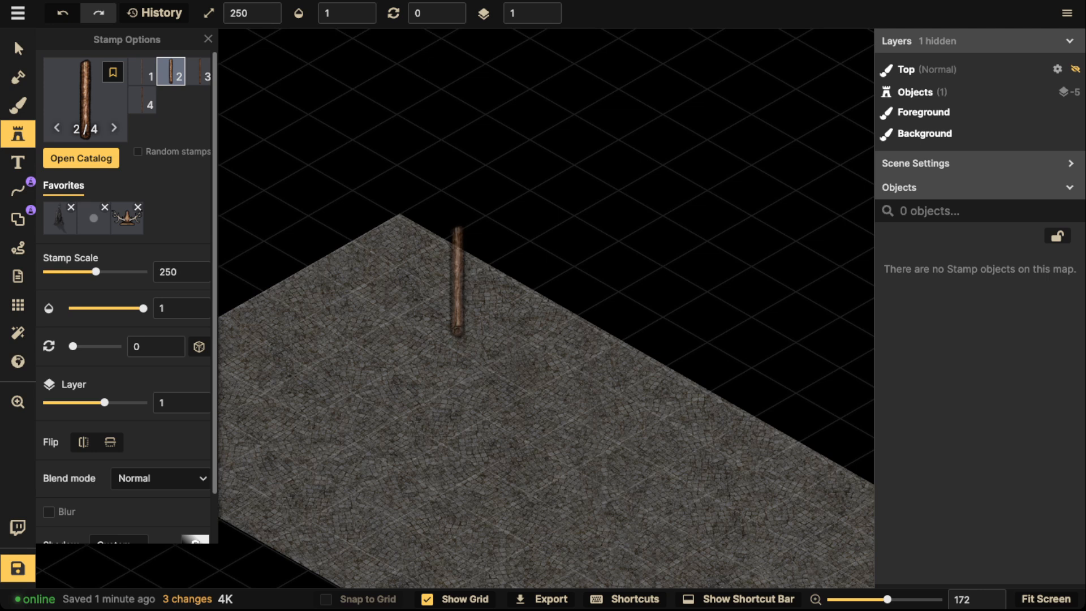
scroll(405, 283, up, 6)
click(405, 283)
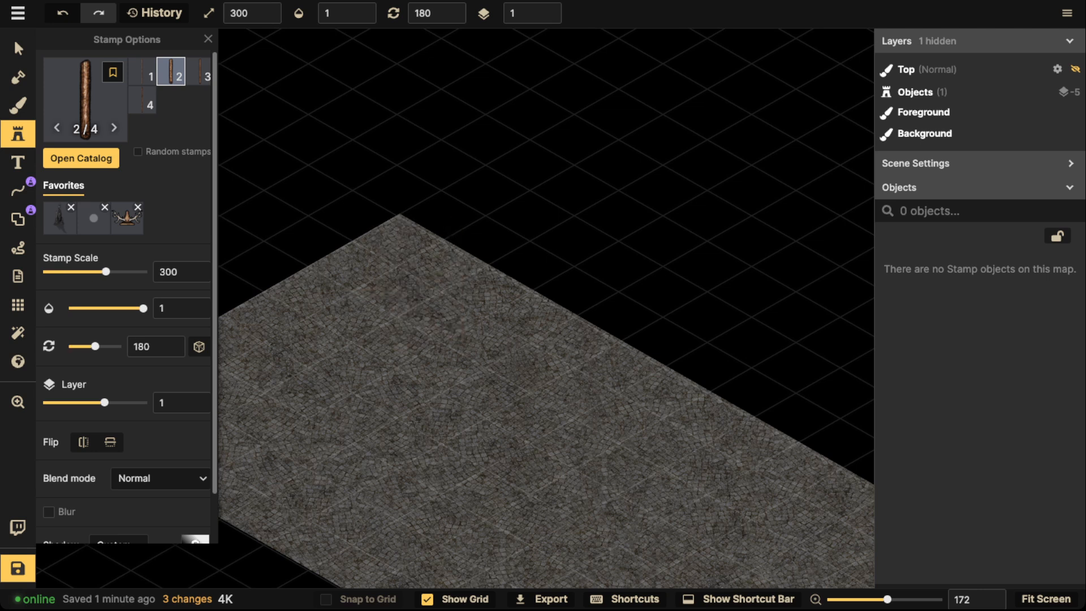
click(18, 49)
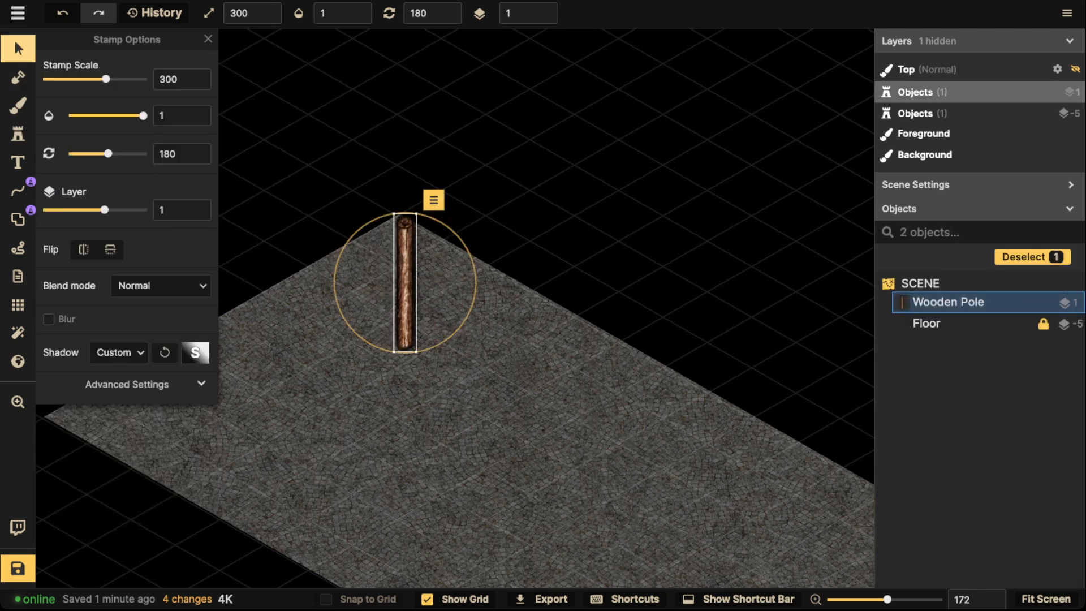
drag(405, 281, 401, 163)
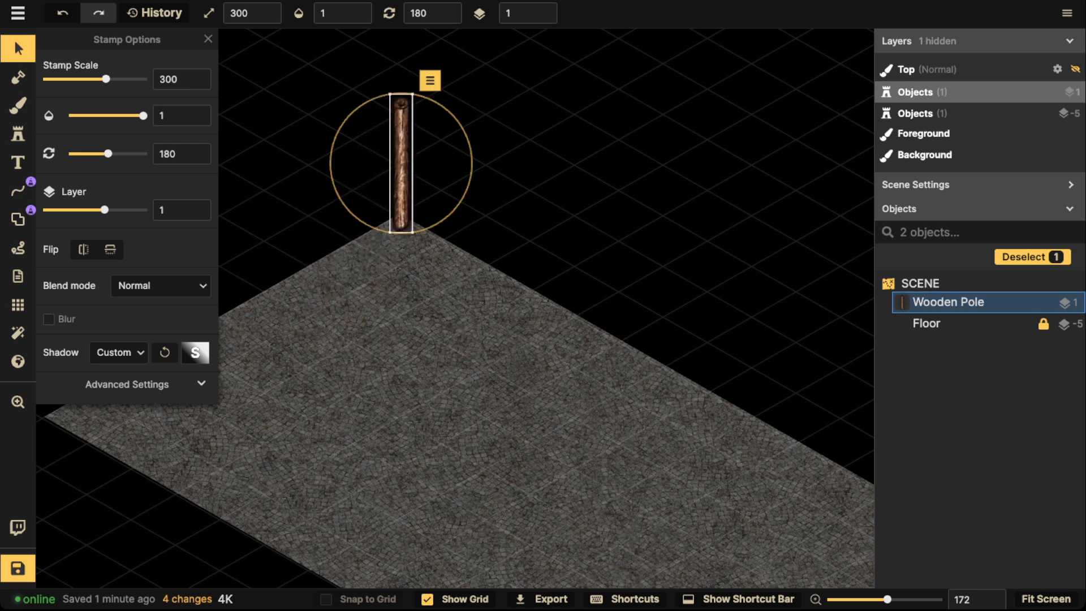
Nudge the selected wooden pole slightly up and to the left on the floor's back corner
key(Up)
key(Left)
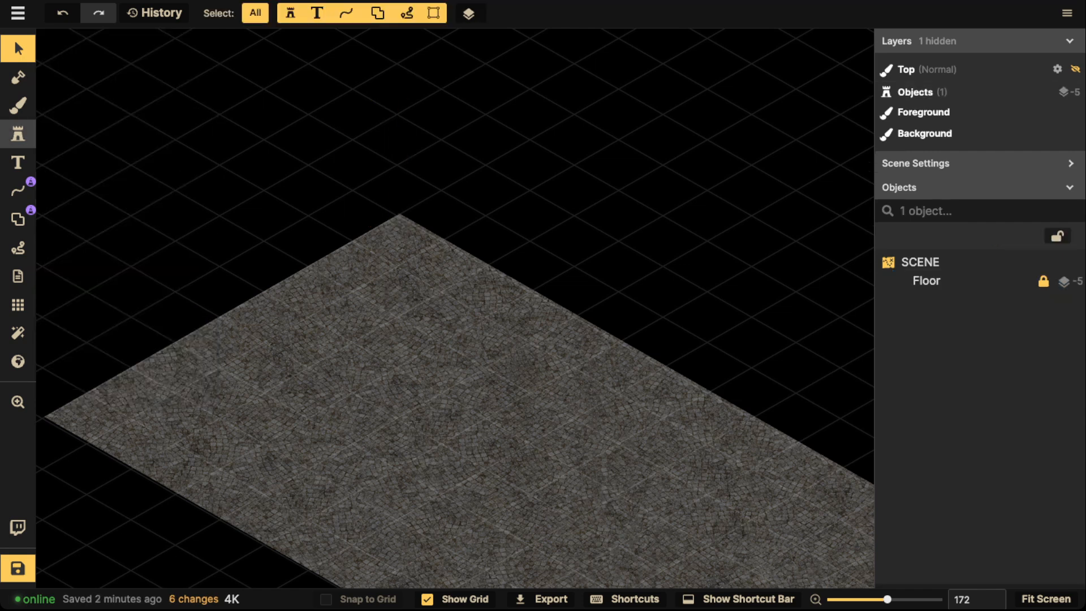
Preview the second, third and first wooden pole variants against the floor, reducing the stamp scale to 170
click(17, 133)
key(space)
drag(385, 340, 260, 173)
scroll(509, 245, down, 3)
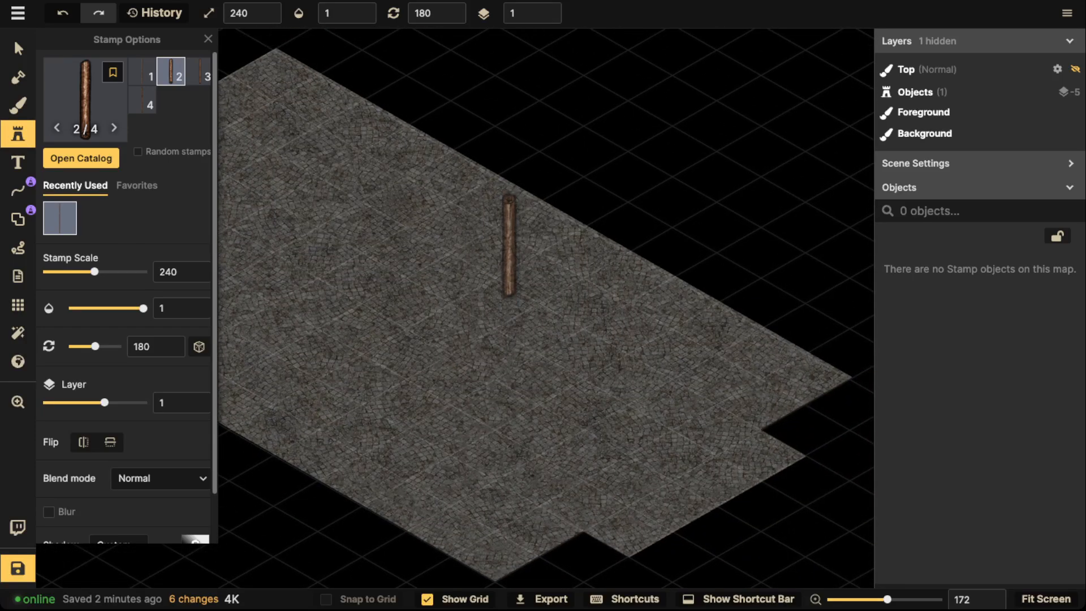
scroll(509, 245, down, 7)
key(space)
drag(485, 245, 530, 417)
click(198, 71)
key(space)
drag(444, 184, 541, 245)
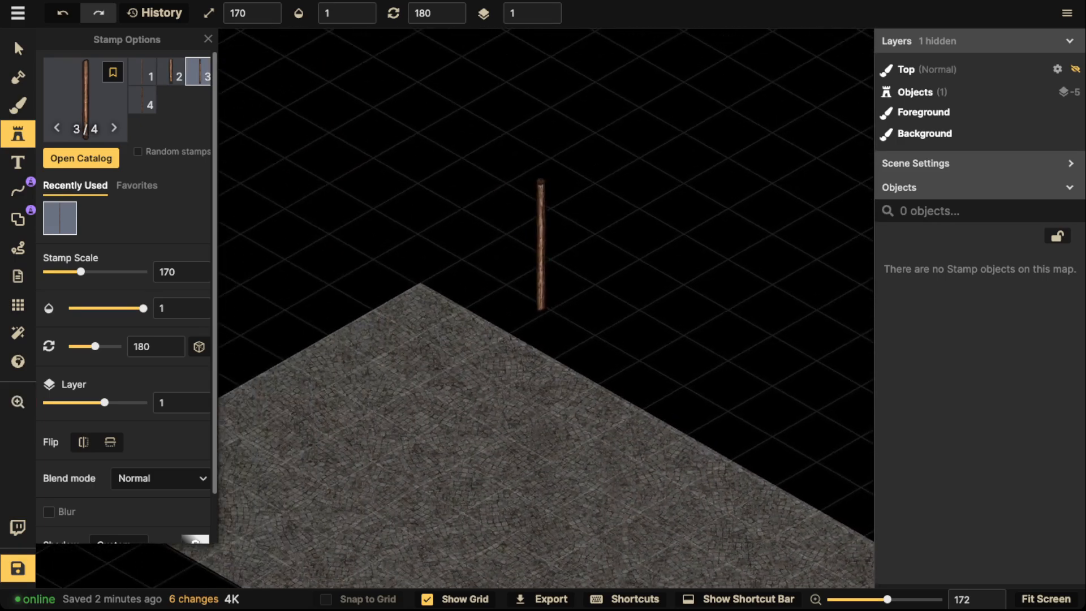
click(171, 71)
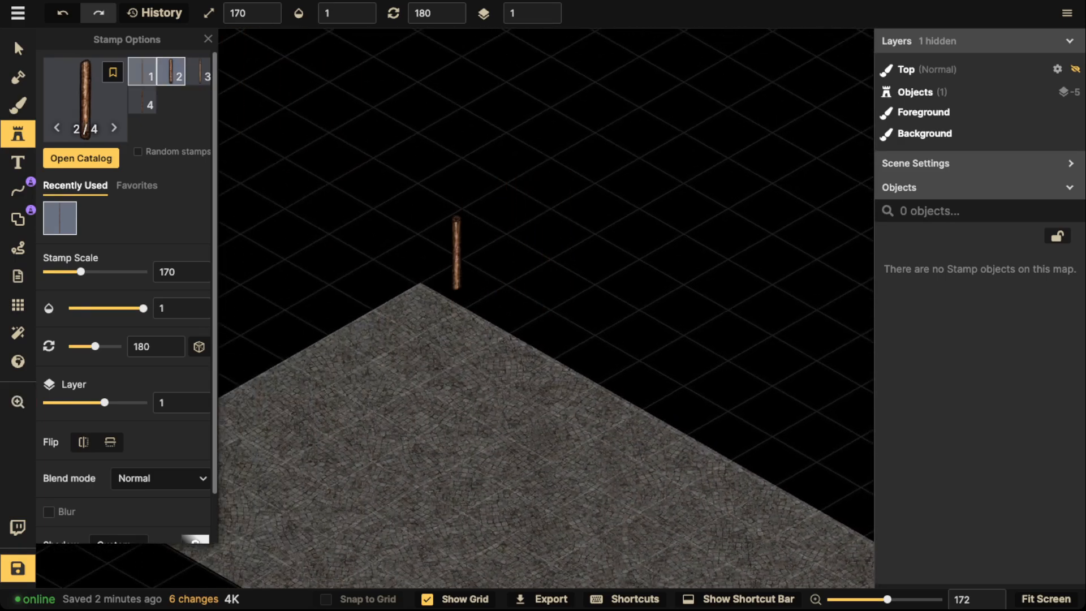
click(142, 71)
scroll(401, 148, down, 5)
key(space)
drag(405, 147, 418, 343)
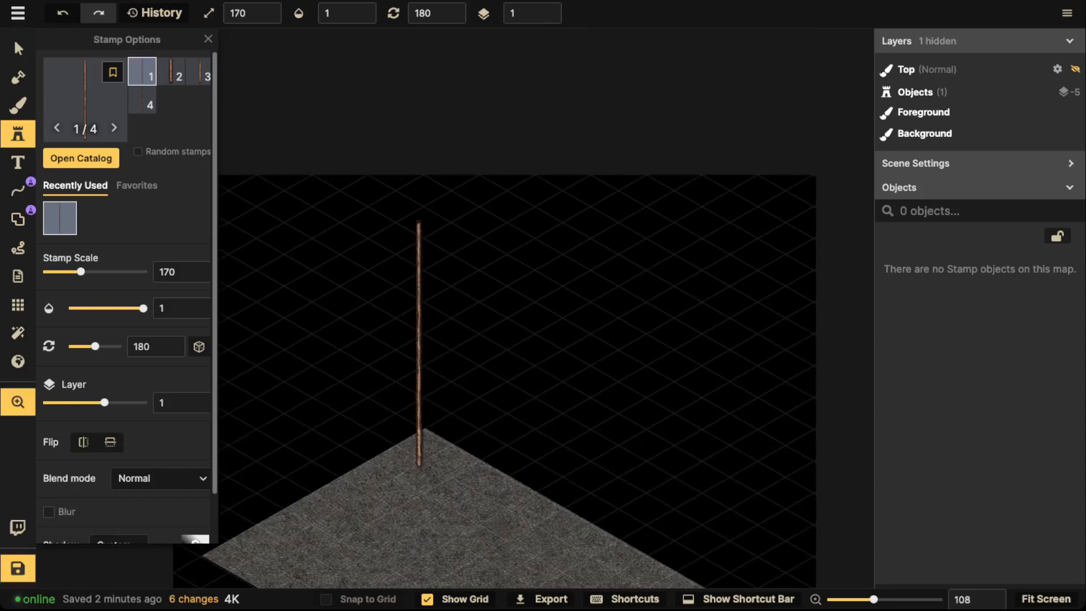
Place the fourth wooden pole variant upright on the floor's back corner at scale 200, rotated 180
key(Left)
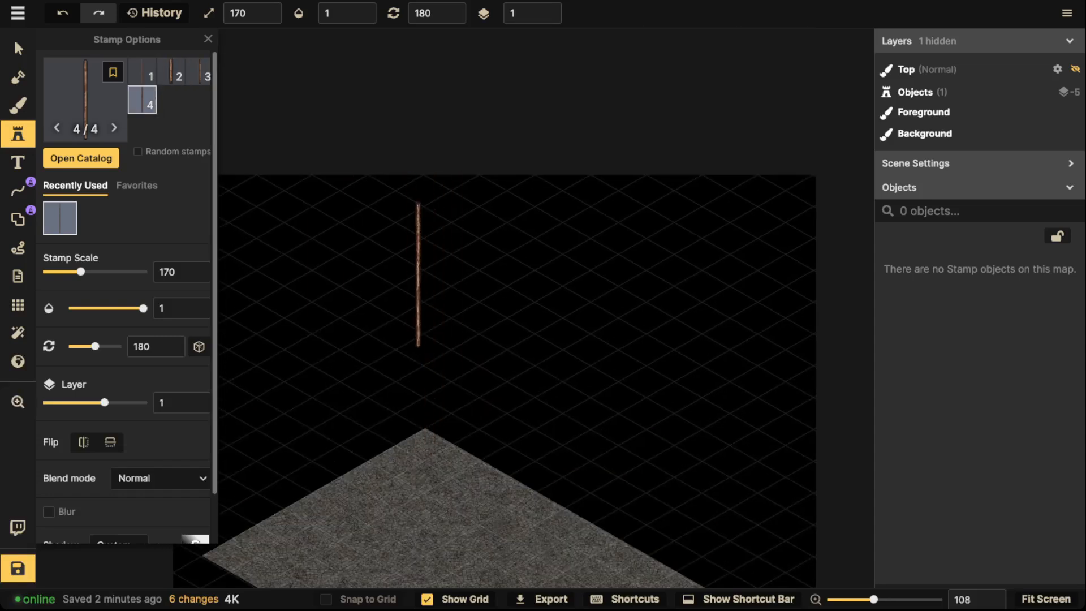
scroll(413, 299, up, 1)
scroll(417, 327, up, 2)
scroll(418, 333, up, 4)
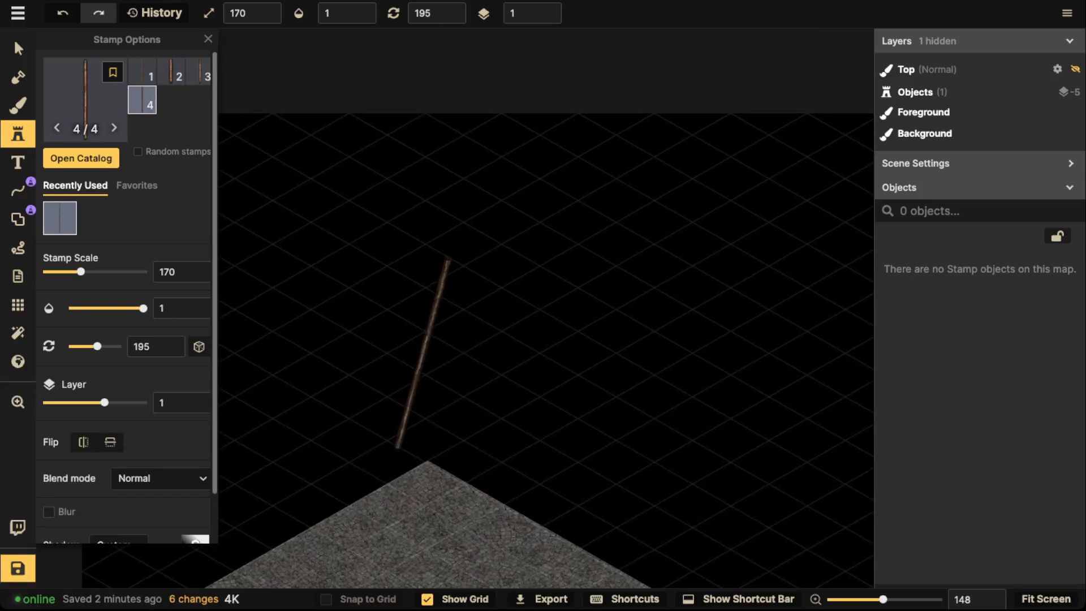
scroll(424, 350, down, 1)
scroll(427, 346, up, 3)
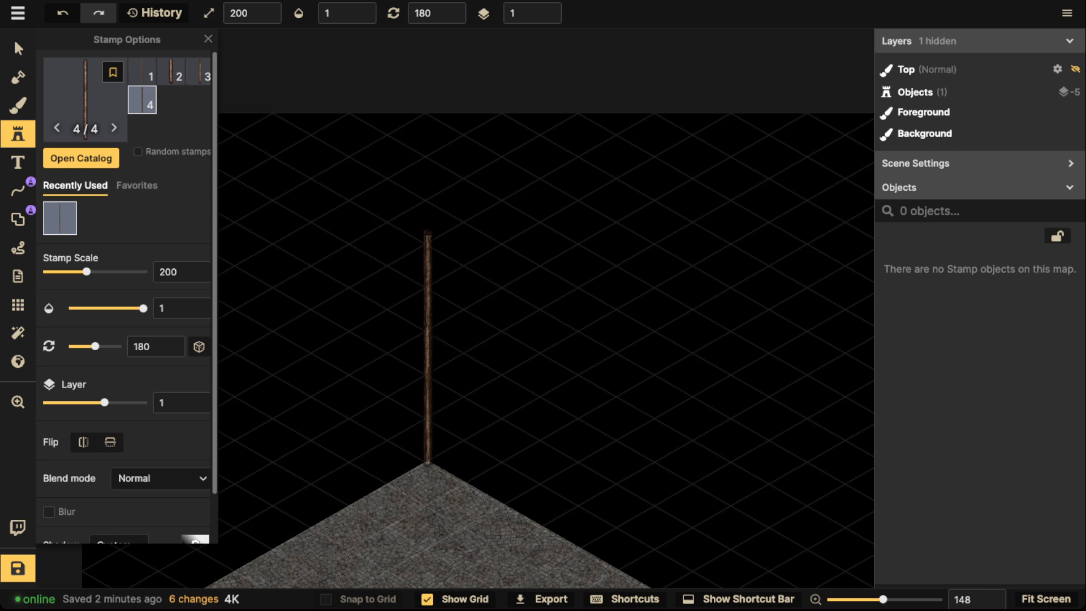
click(427, 345)
Place two more matching poles, one on the floor's right corner and one midway along the back-right edge
scroll(424, 340, down, 4)
drag(439, 243, 434, 199)
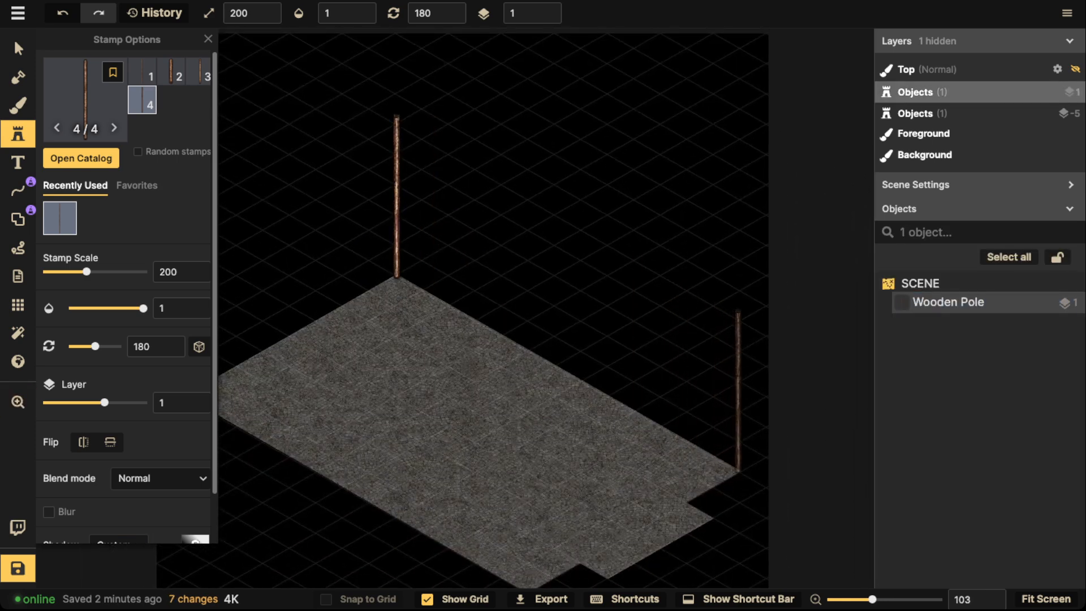
click(738, 391)
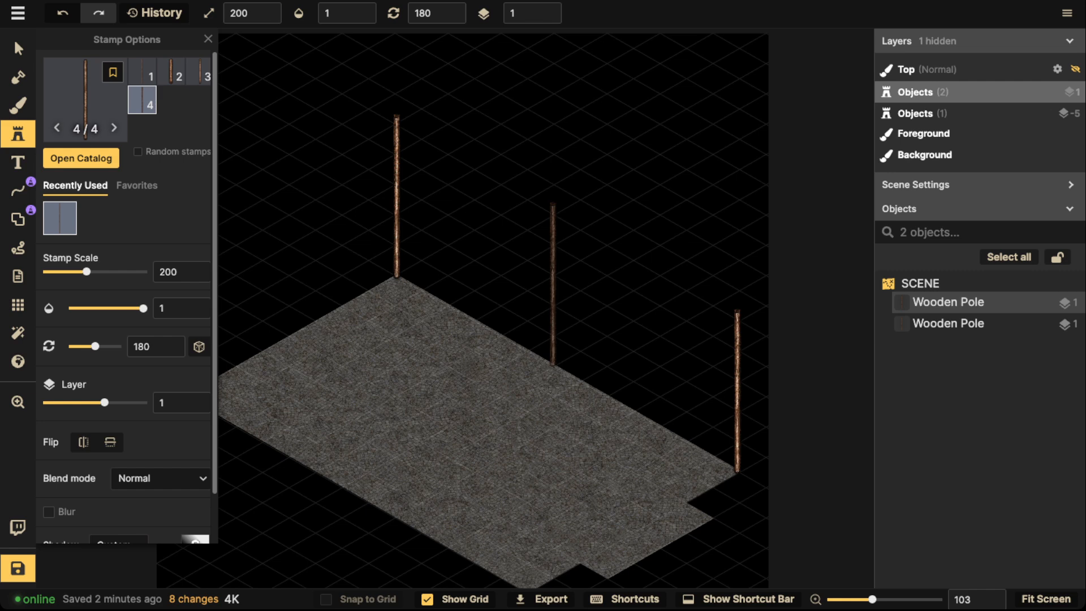
click(553, 285)
Examine the top and base of the middle pole up close against the floor edge and the isometric grid
scroll(552, 283, up, 5)
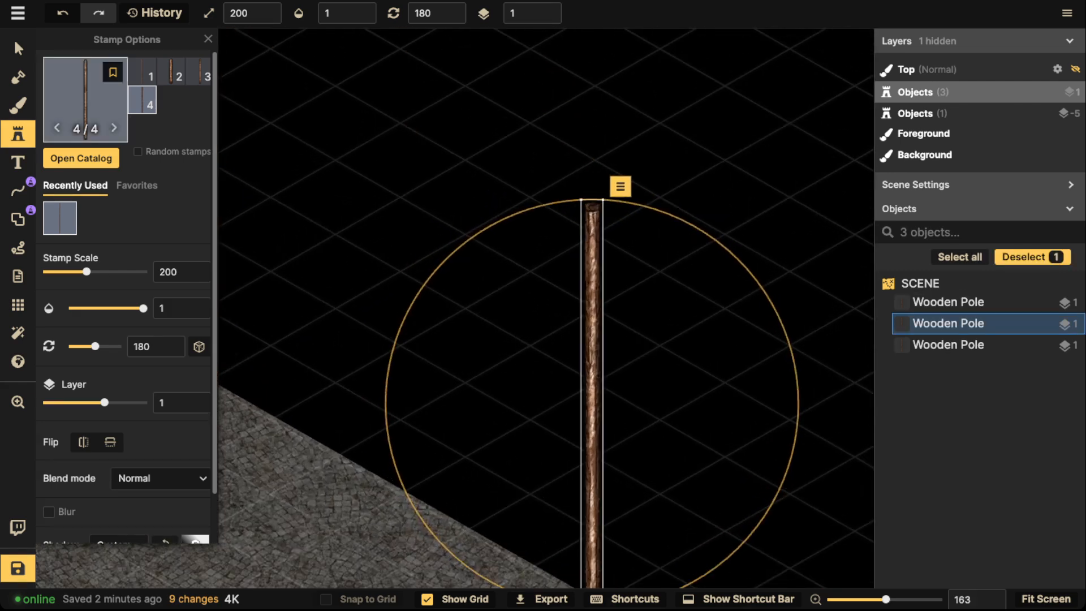
click(18, 48)
scroll(649, 213, up, 4)
click(648, 213)
scroll(573, 205, up, 8)
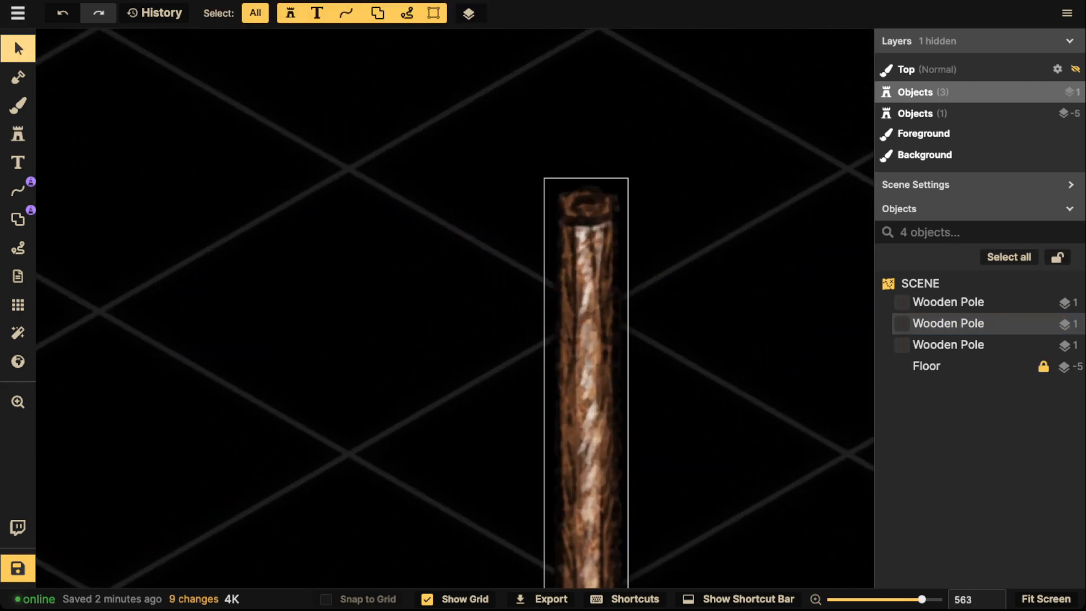
key(space)
drag(572, 205, 533, 318)
key(space)
drag(547, 532, 528, 113)
drag(537, 464, 531, 69)
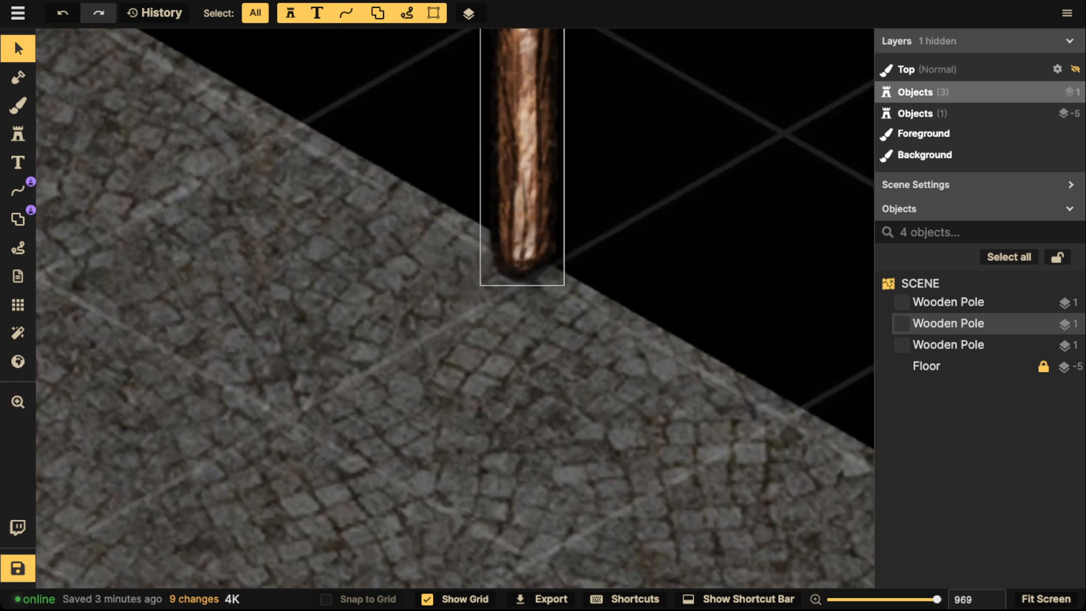
key(space)
drag(528, 69, 526, 582)
drag(525, 205, 504, 548)
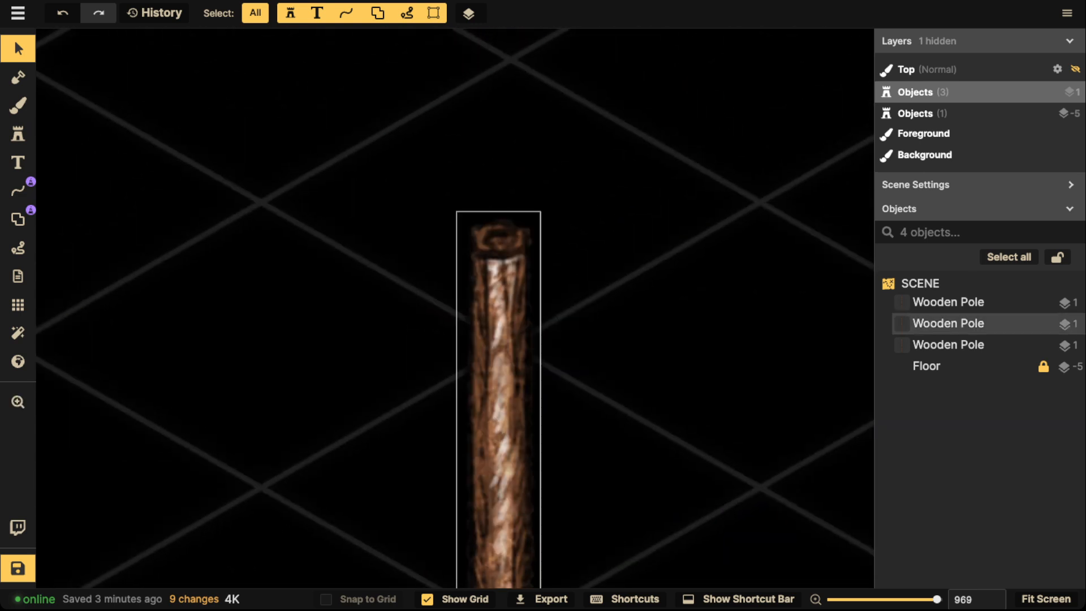
scroll(494, 252, down, 8)
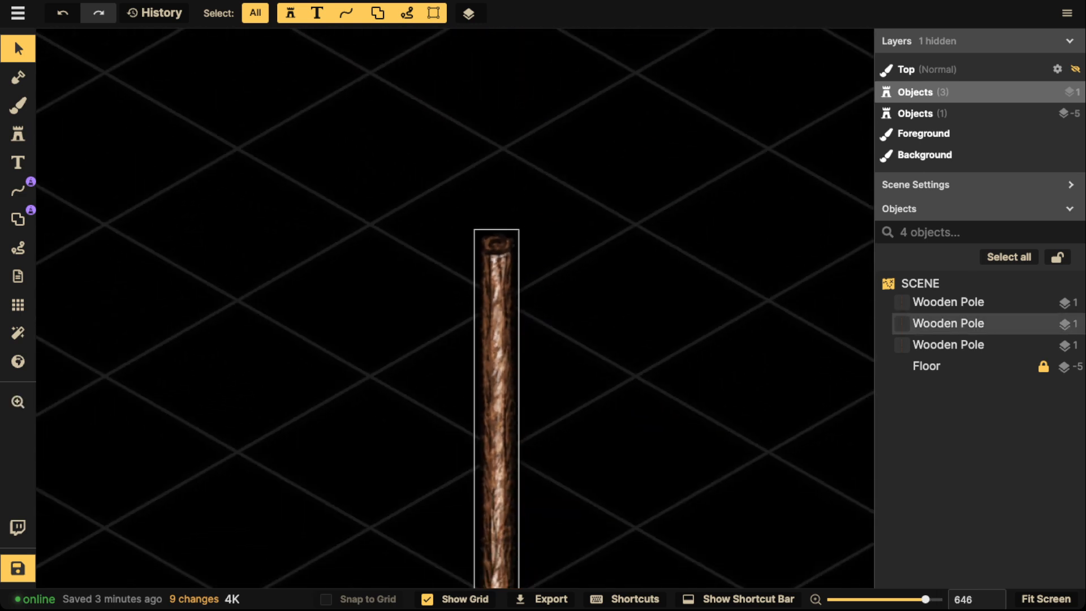
scroll(495, 249, down, 6)
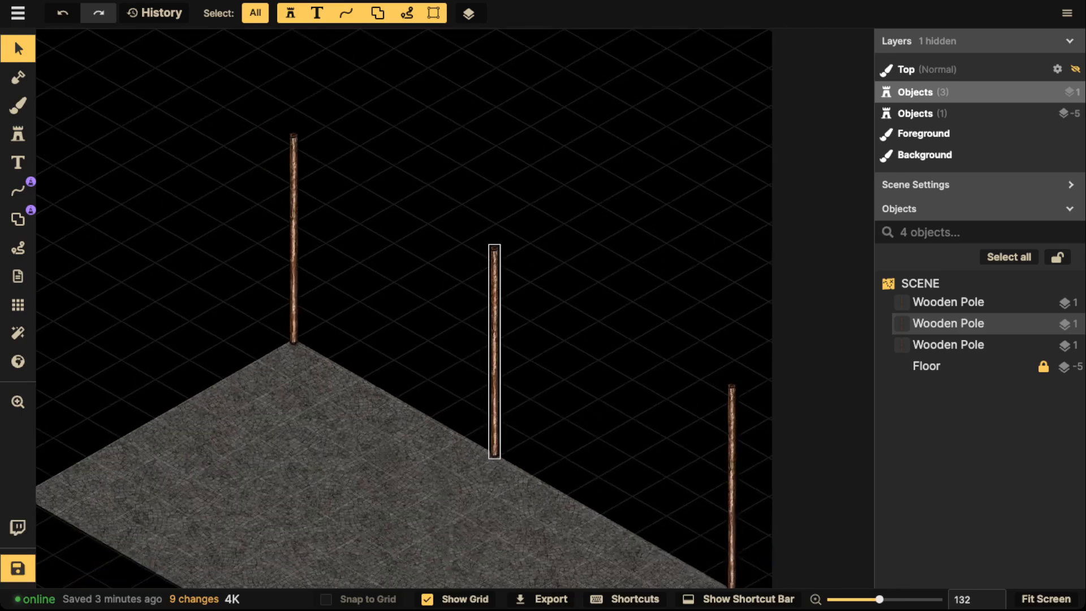
scroll(495, 249, down, 1)
Set the shadow of all three wooden poles to None and lower one of their advanced settings
drag(214, 172, 662, 405)
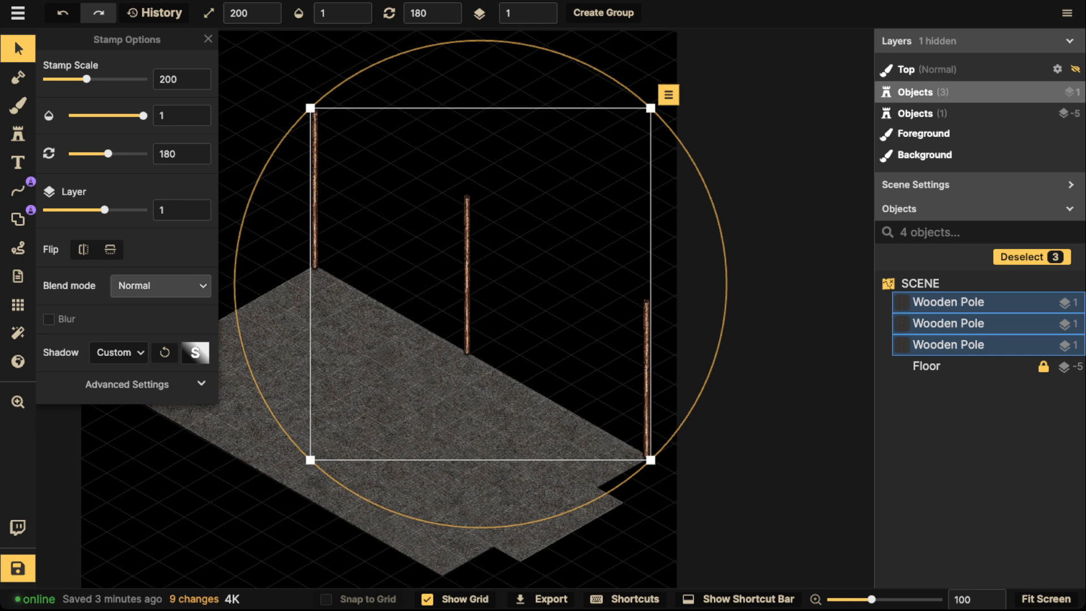
click(119, 353)
click(130, 383)
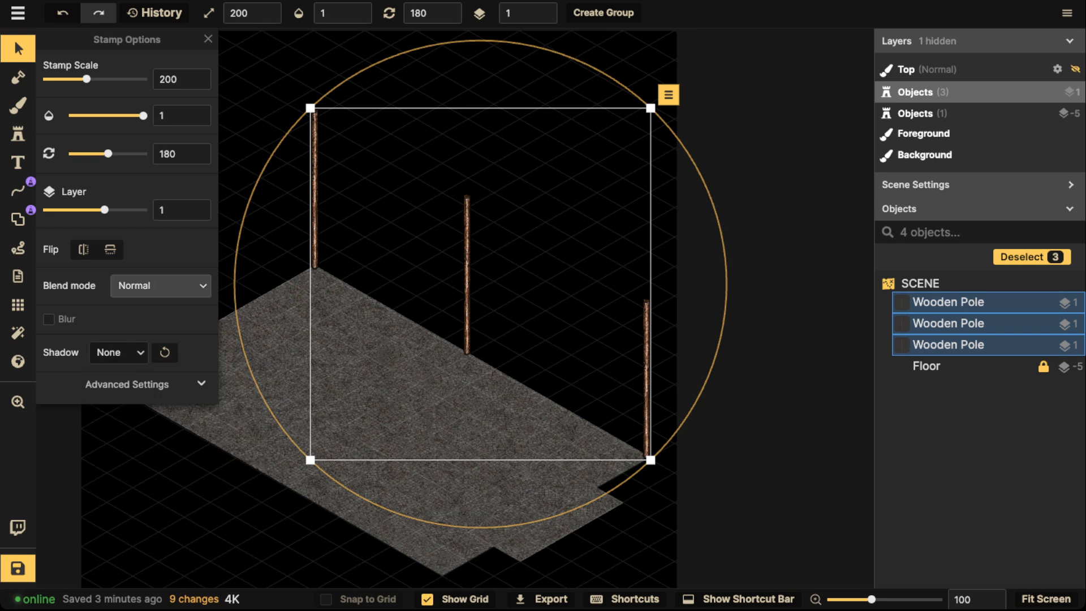
click(127, 384)
drag(98, 519, 77, 519)
key(Escape)
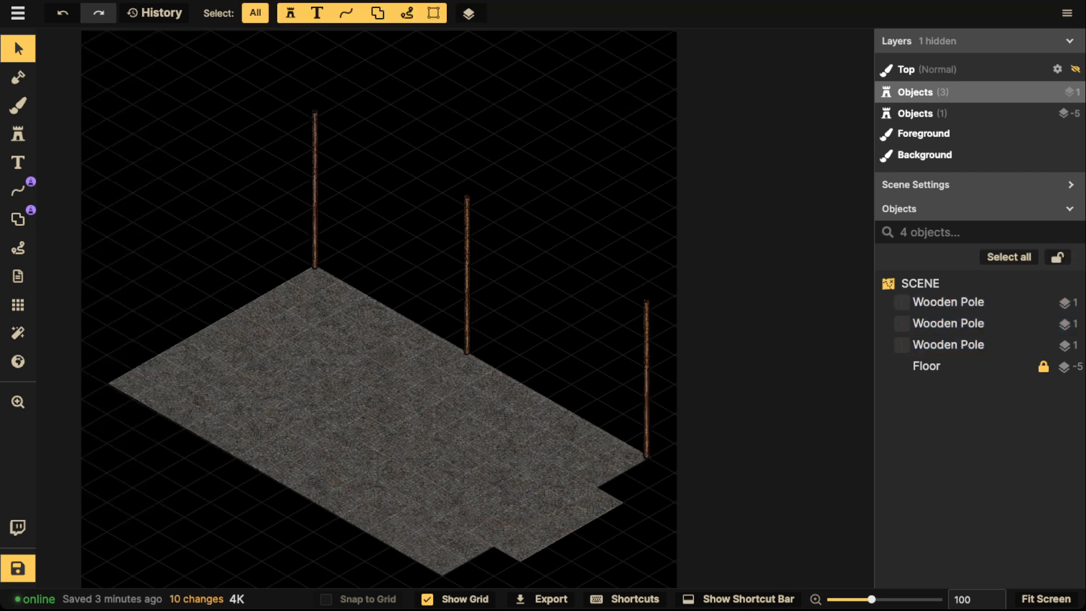
Set up the shape Pen tool with a texture fill in place of the clip mask
click(18, 219)
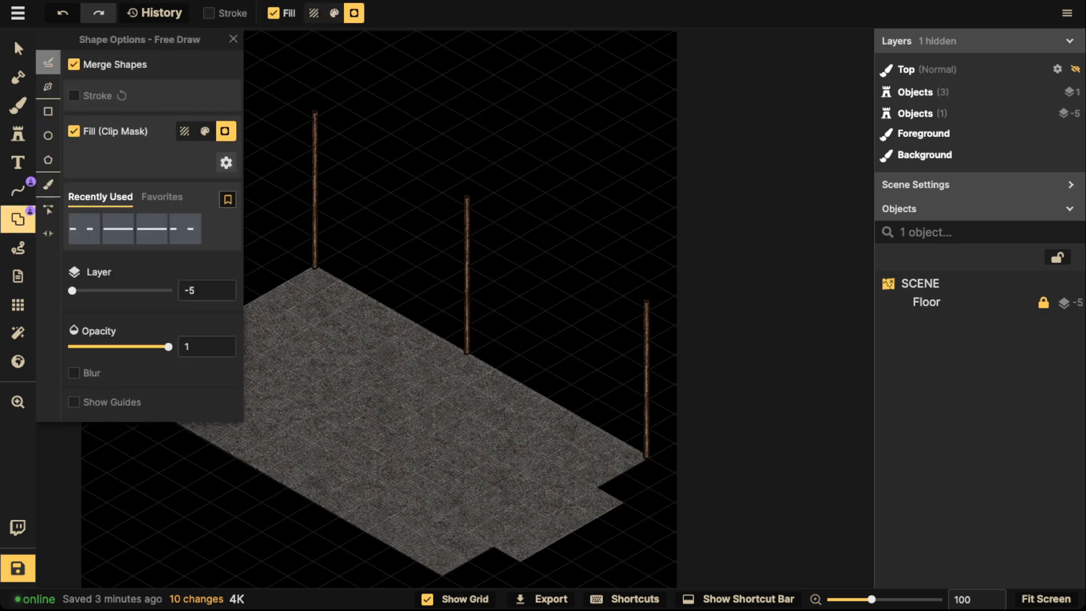
click(74, 131)
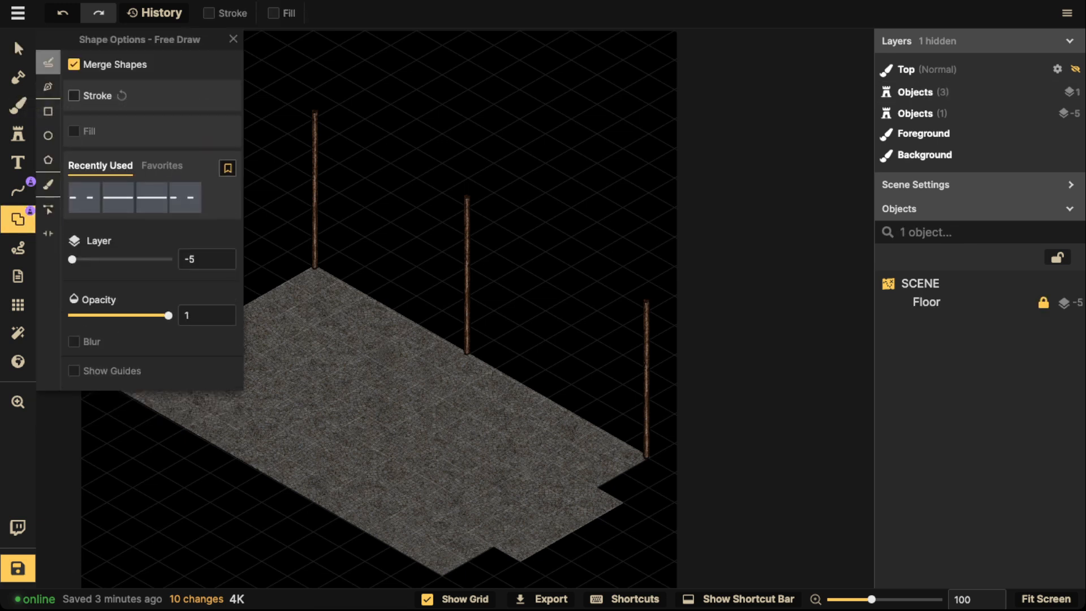
click(74, 131)
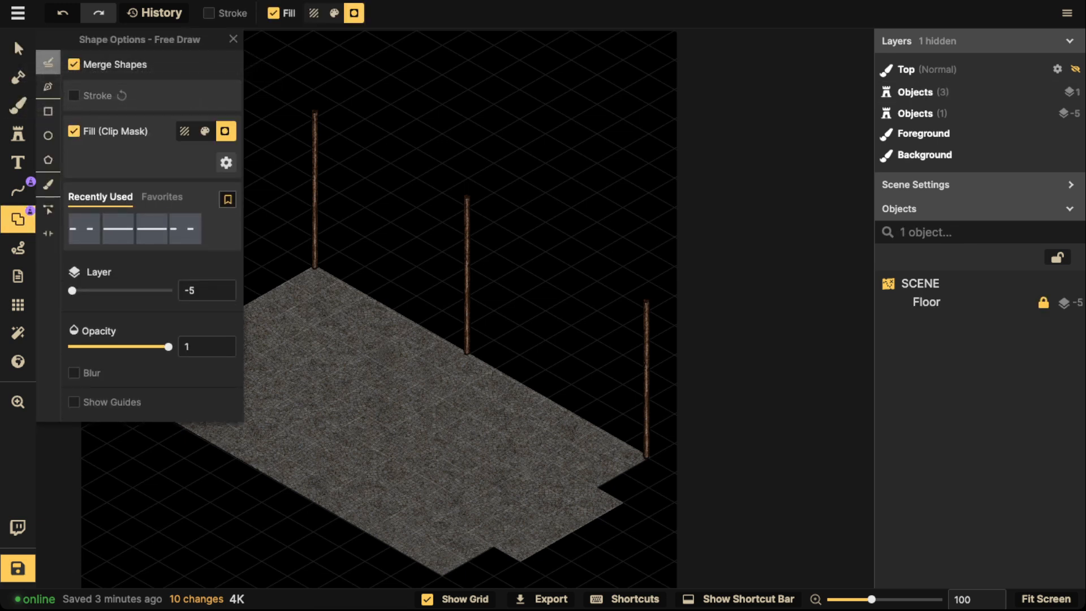
click(48, 86)
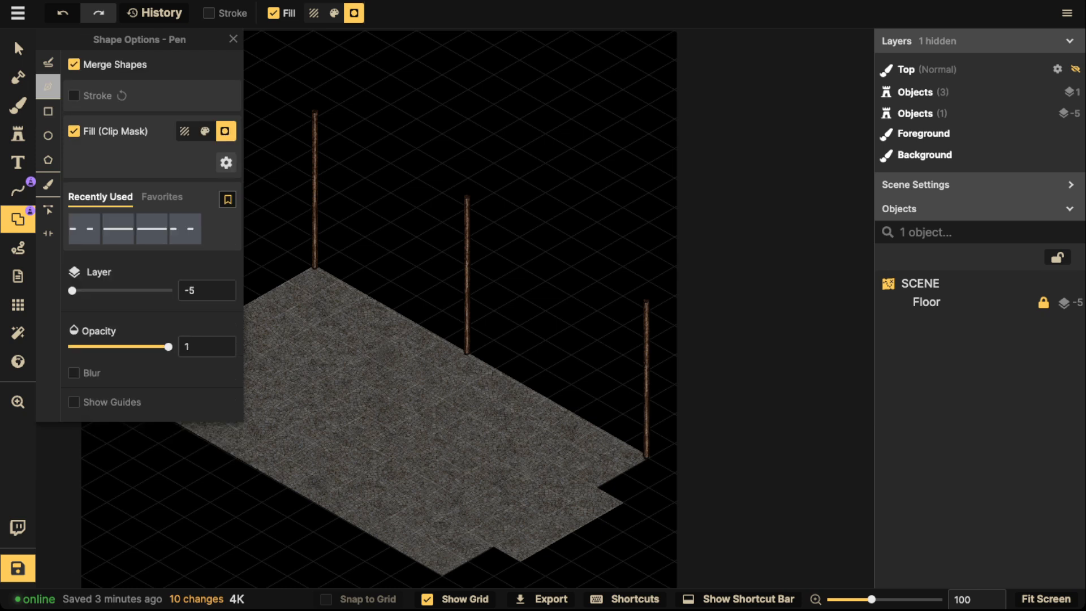
click(185, 130)
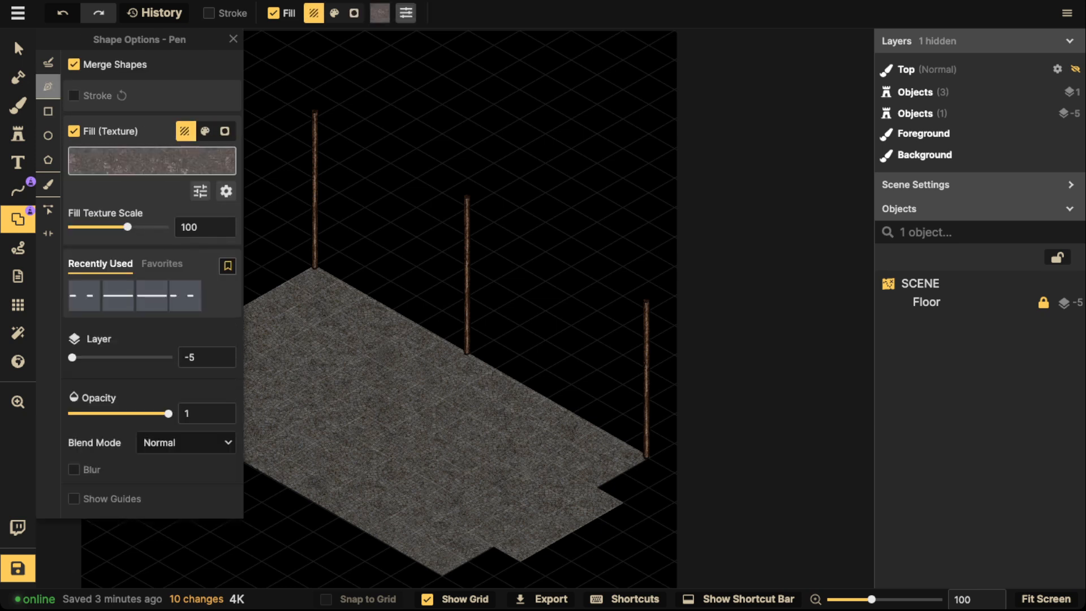
Choose the Dirt texture from the Fantasy Battlemaps Core pack as the shape fill
click(152, 160)
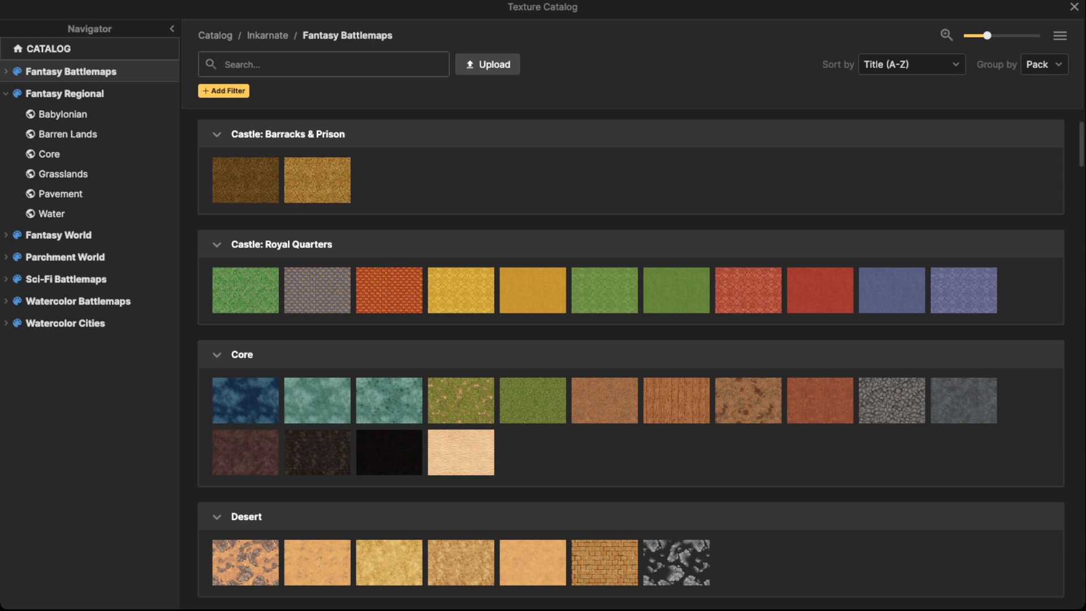
scroll(676, 303, down, 2)
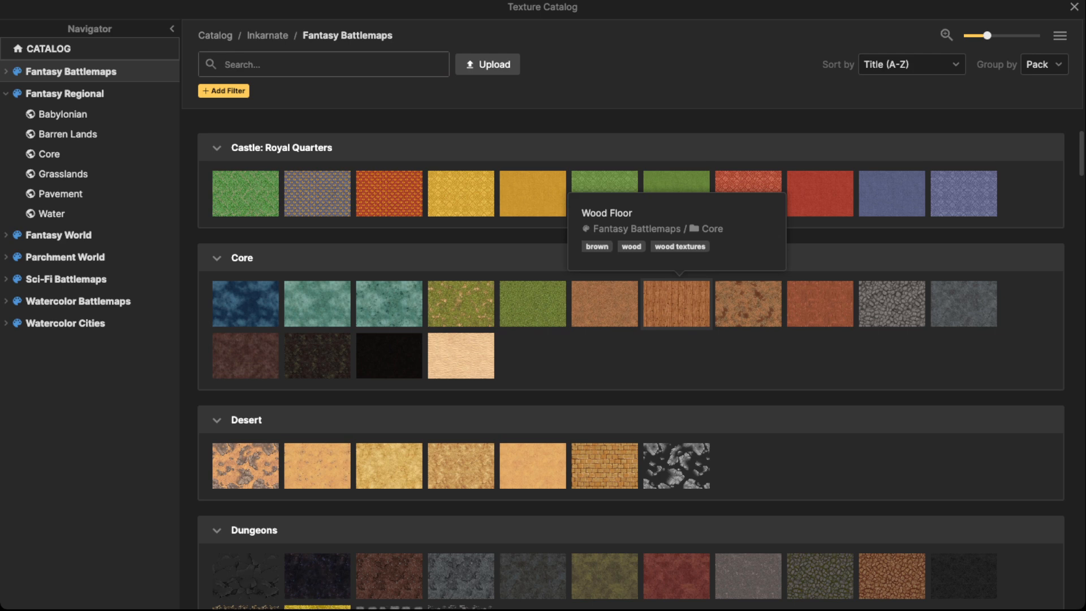
scroll(676, 304, down, 5)
scroll(676, 303, up, 7)
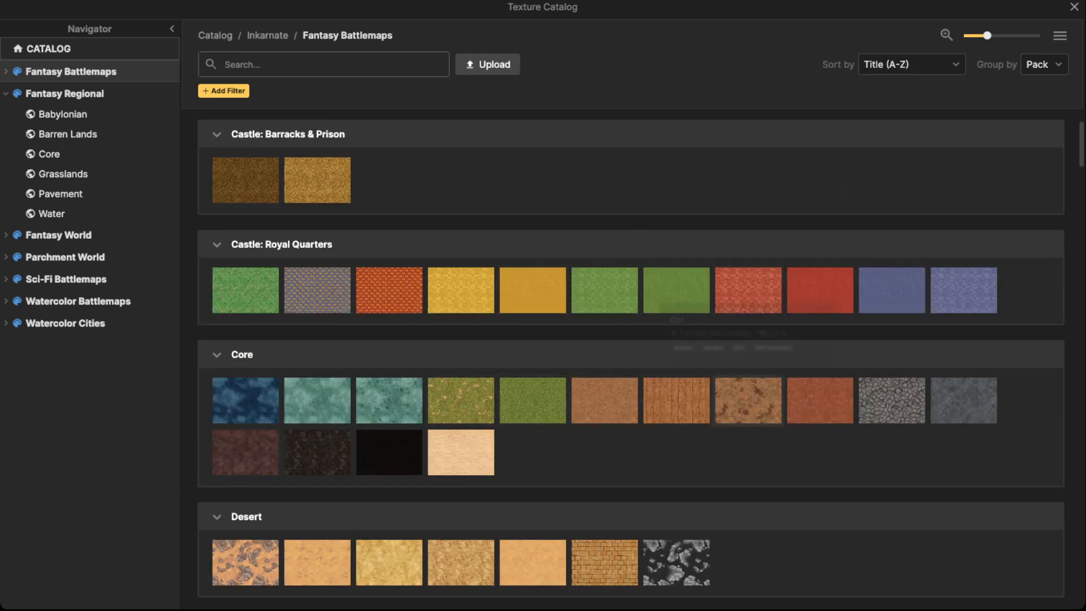
scroll(605, 317, down, 2)
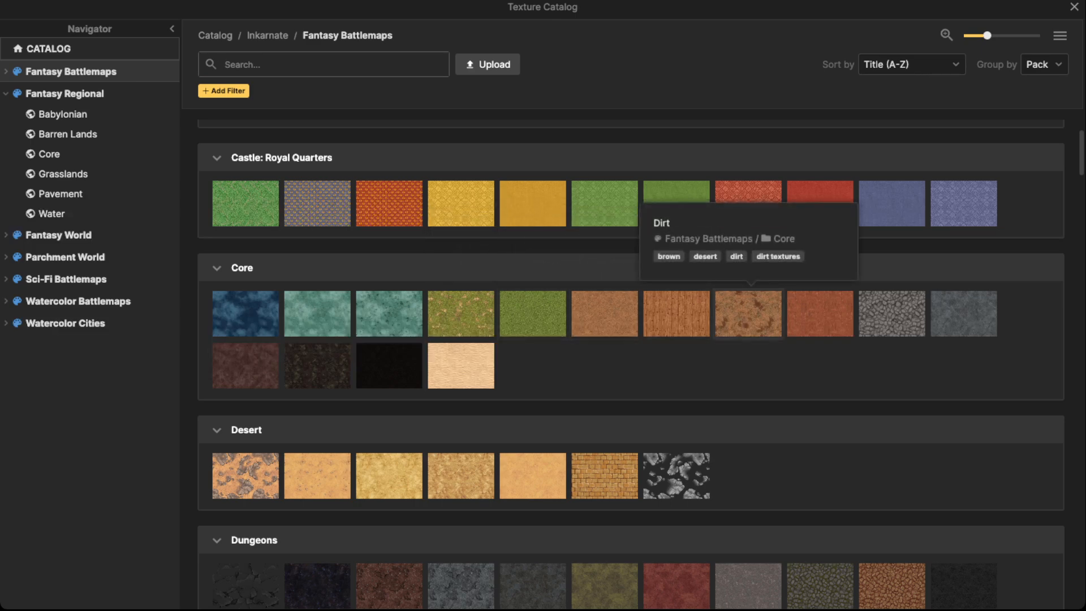
click(748, 314)
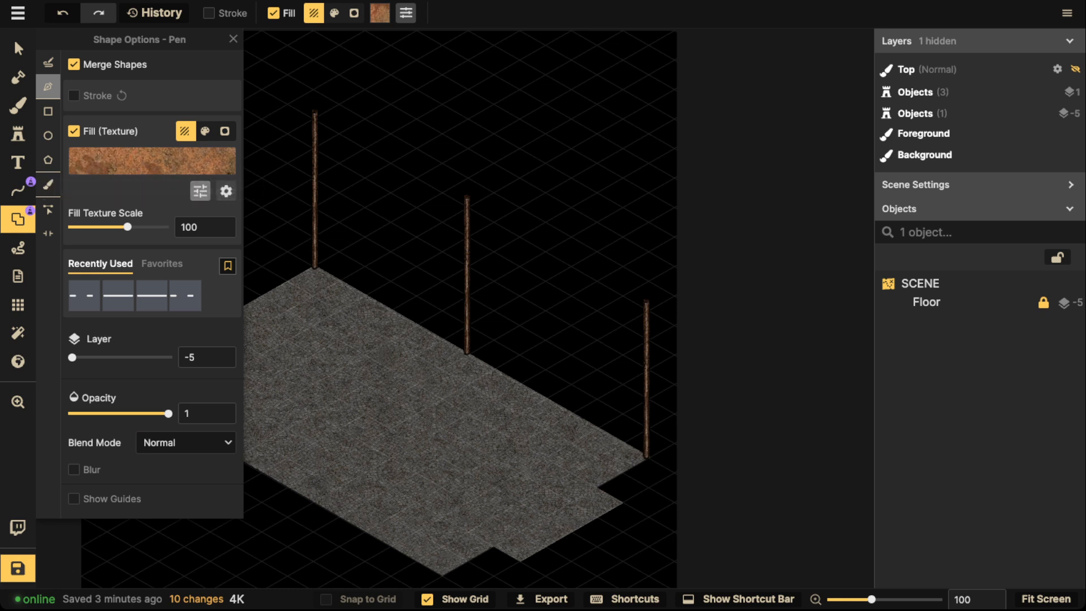
Set the fill texture's saturation to 0, raise its brightness and set the texture scale to 56.25
click(200, 191)
drag(164, 152, 112, 152)
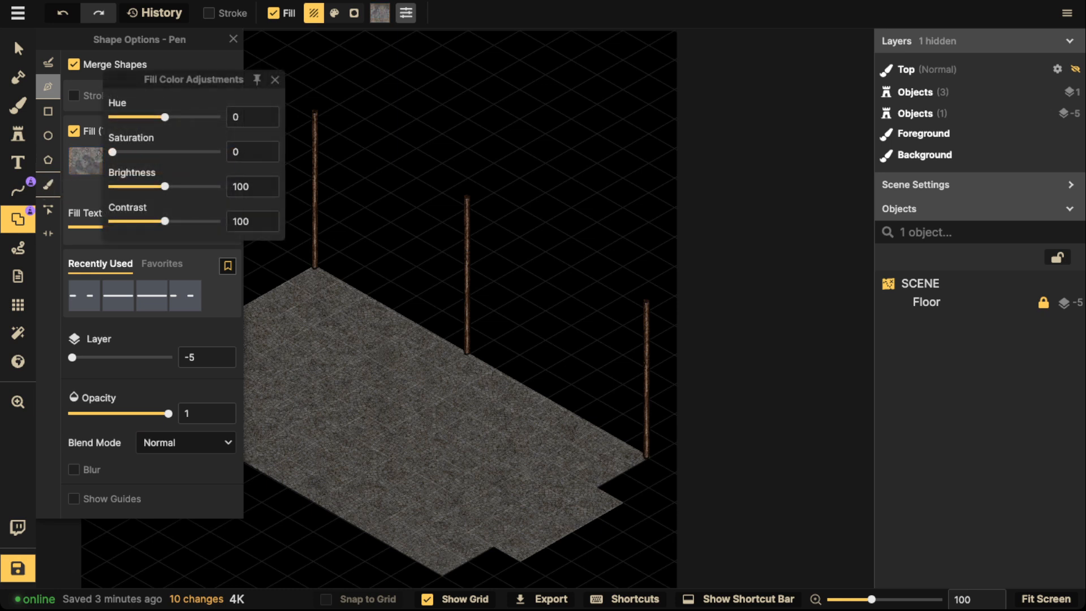
drag(164, 186, 203, 186)
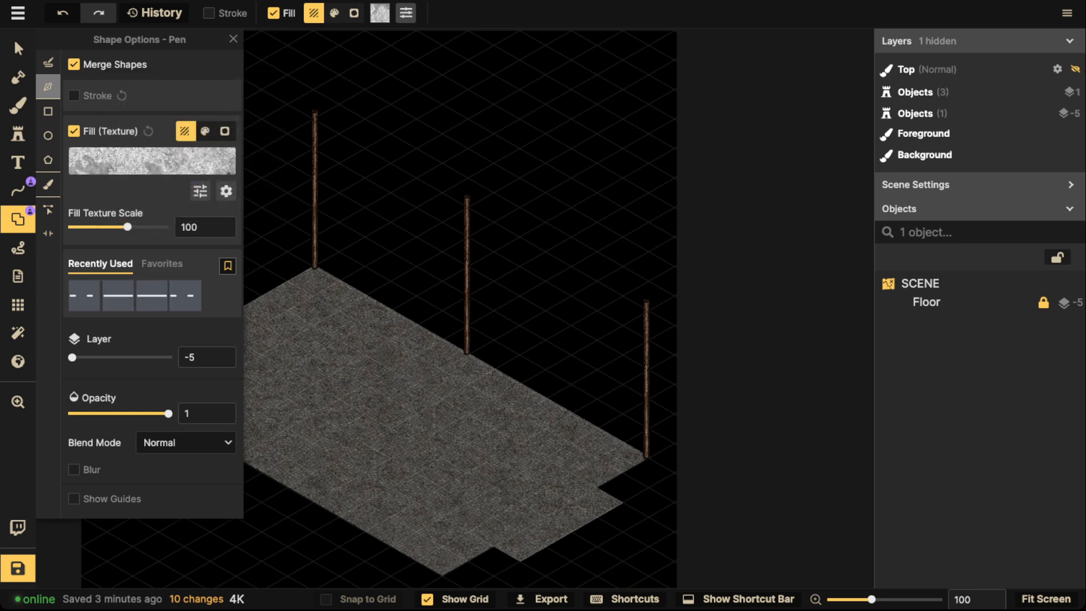
drag(127, 227, 115, 227)
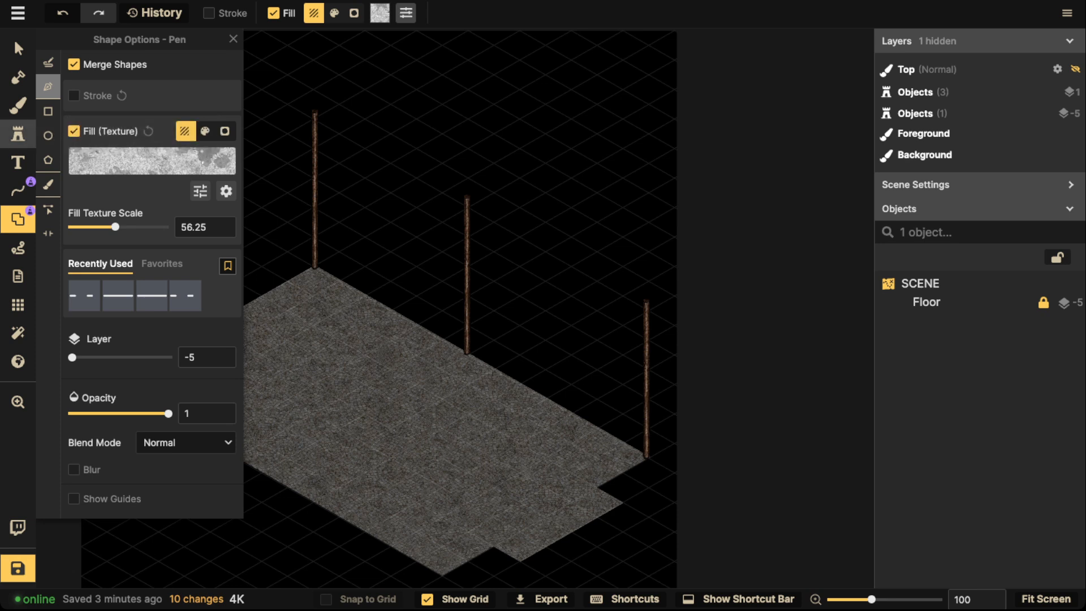
Draw a four-cornered textured wall shape from the back corner pole to the far-right pole, spanning pole tops to floor edge
scroll(279, 111, up, 1)
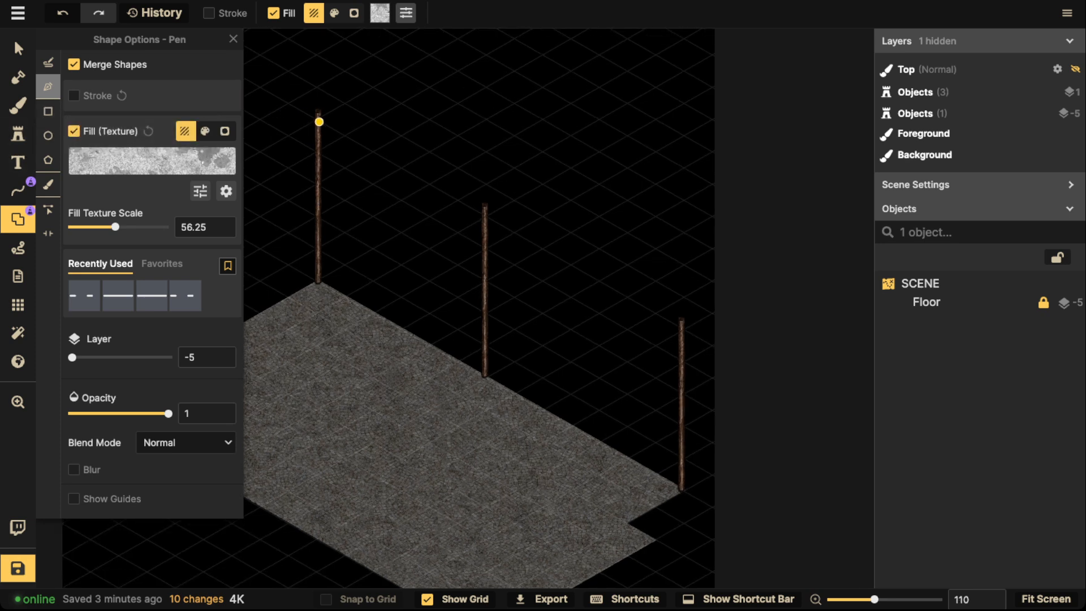
click(319, 121)
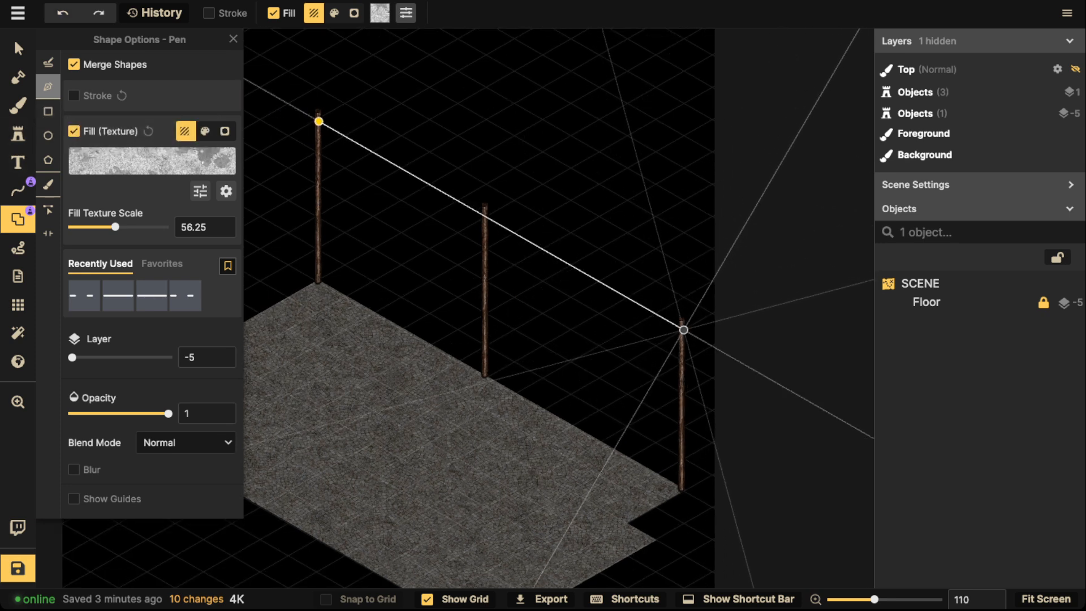
click(683, 329)
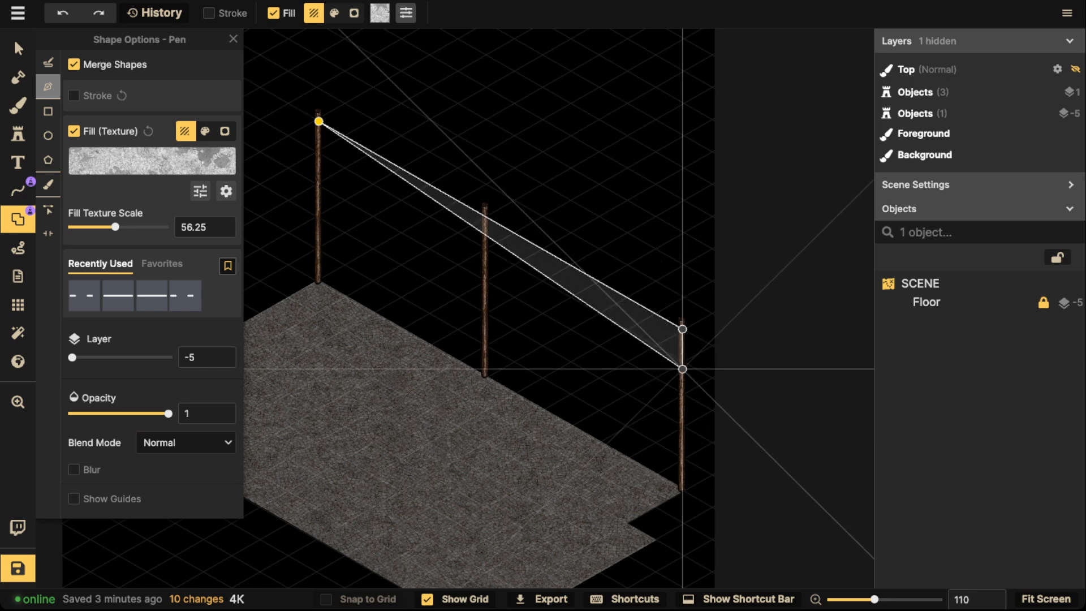
click(682, 489)
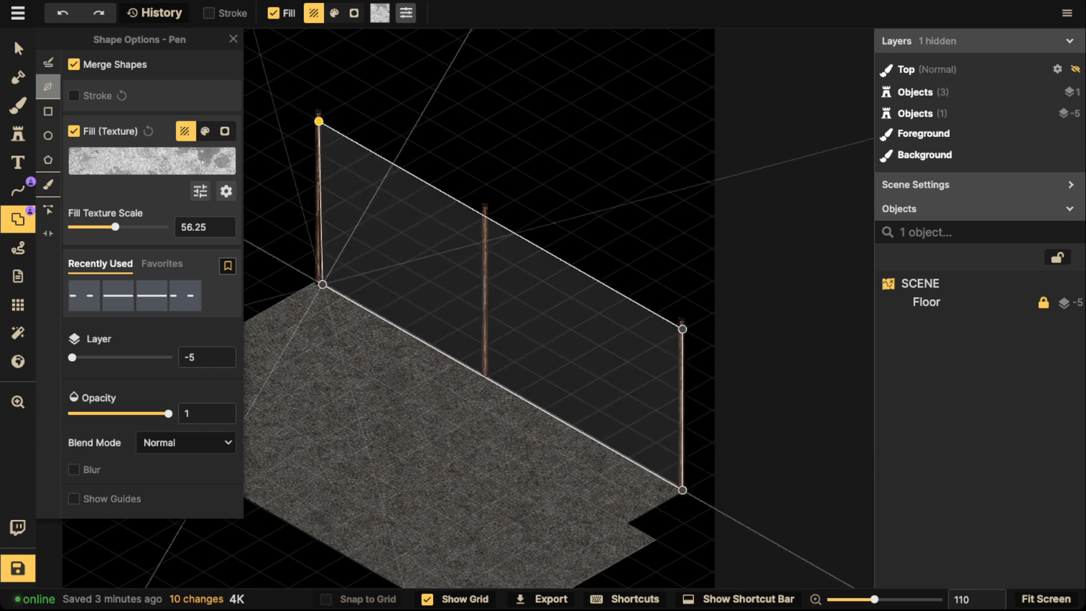
click(319, 121)
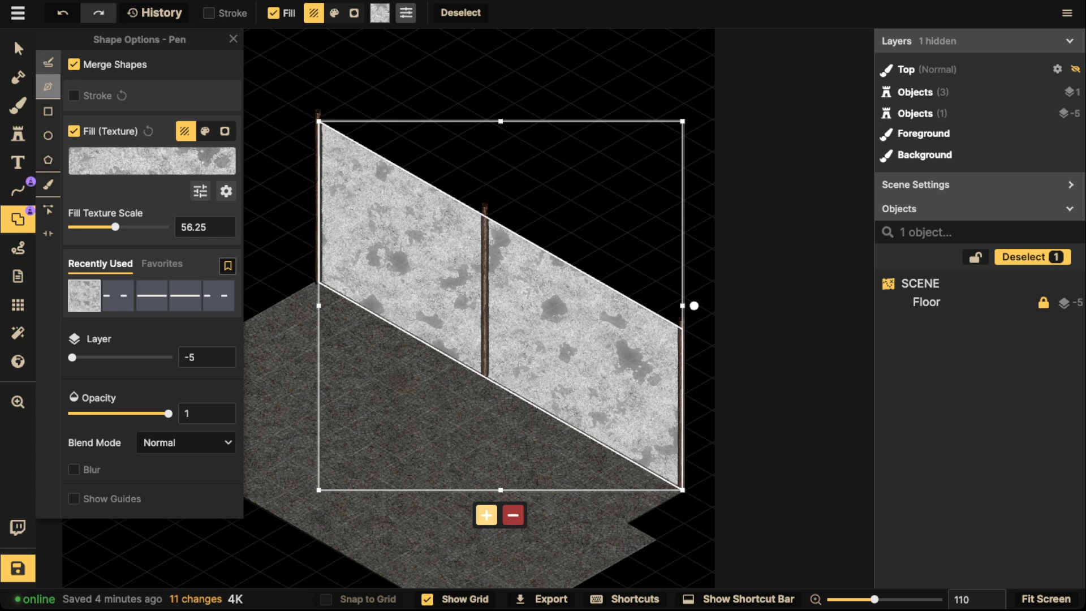
Nudge the wall shape slightly to fit the poles and lower the brightness of its texture fill a little
click(18, 48)
scroll(503, 240, up, 1)
drag(503, 239, 502, 238)
key(Escape)
scroll(508, 290, down, 3)
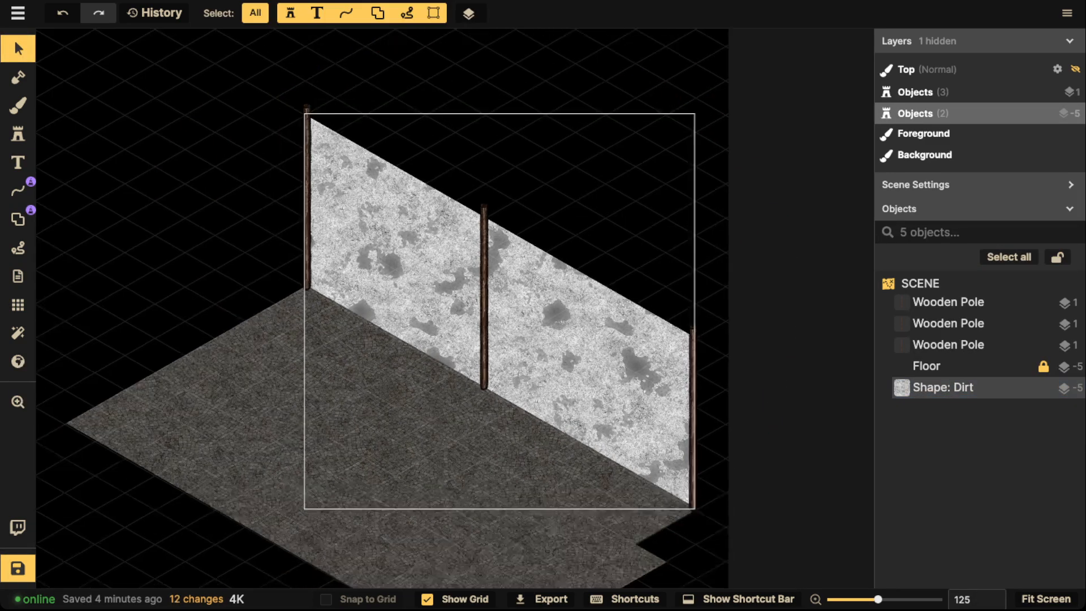
click(507, 290)
click(176, 168)
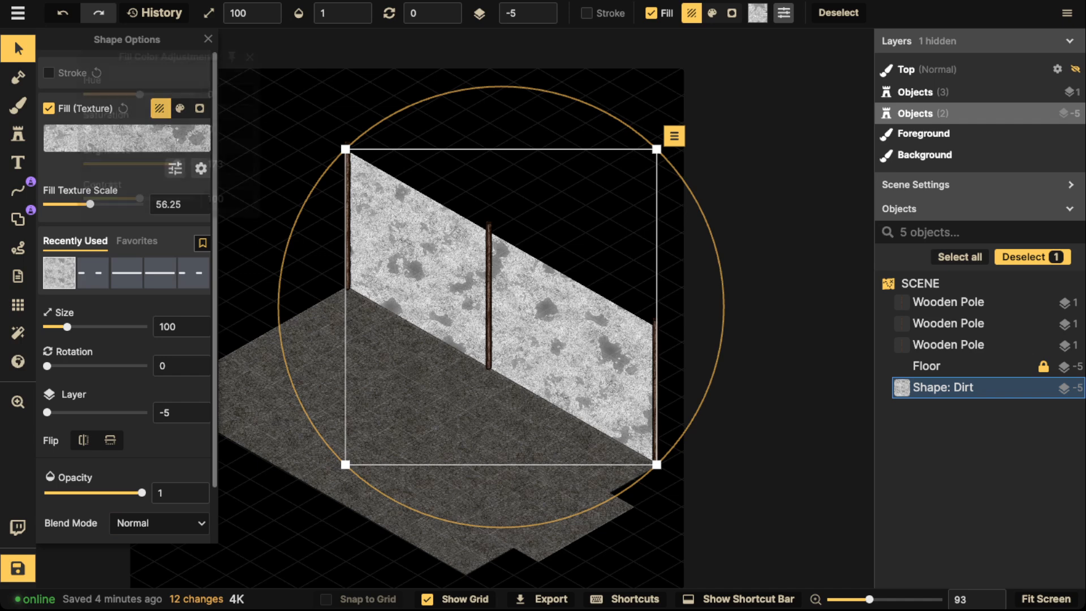
drag(177, 163, 165, 164)
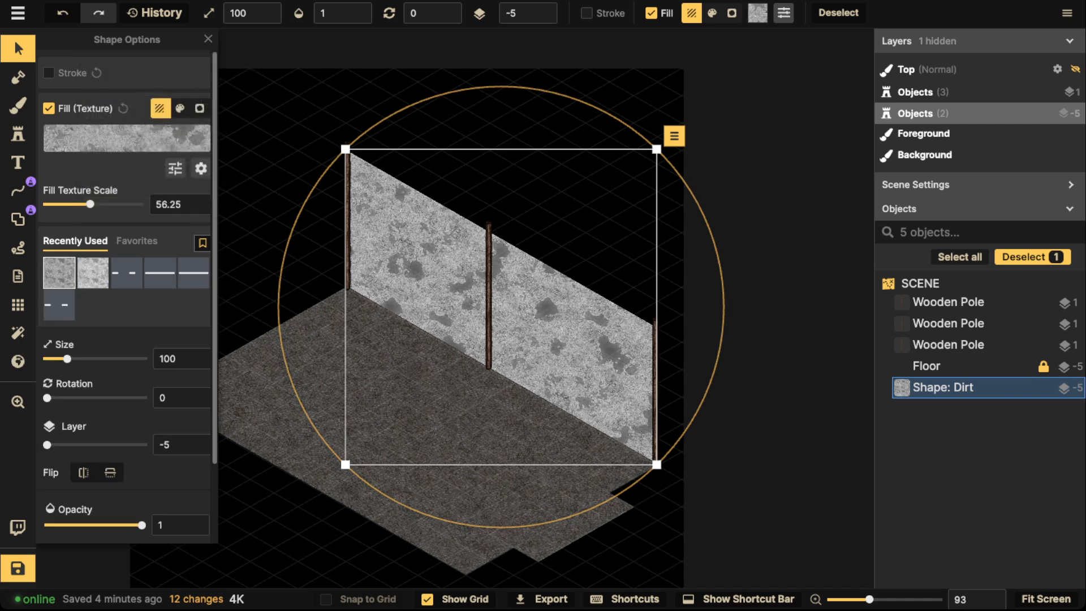
Duplicate the back corner pole twice, placing one copy midway in each half of the wall between the existing poles
click(948, 344)
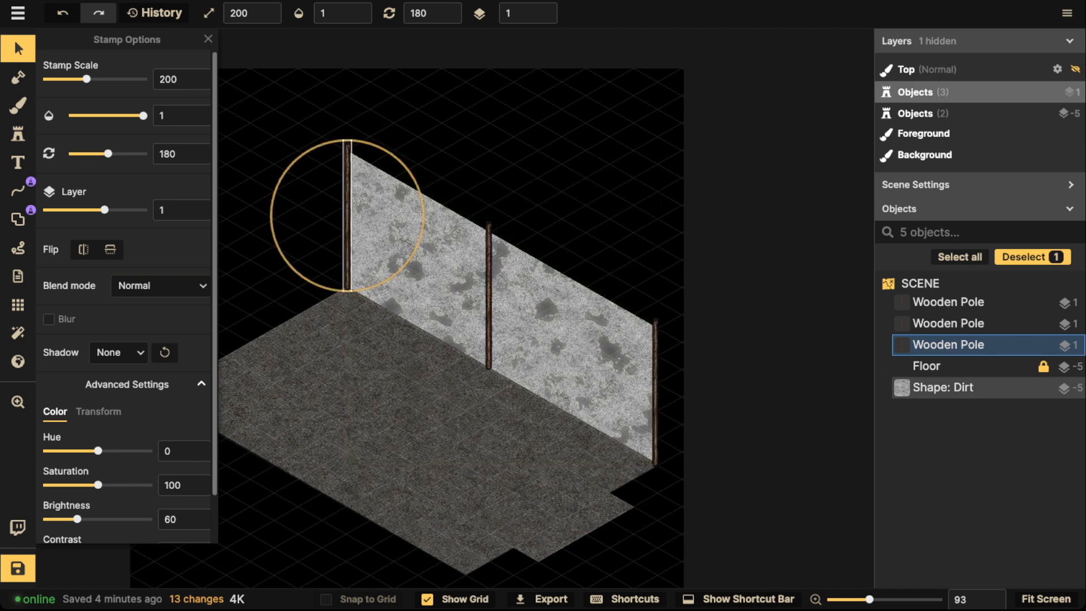
key(ctrl+v)
drag(417, 243, 418, 257)
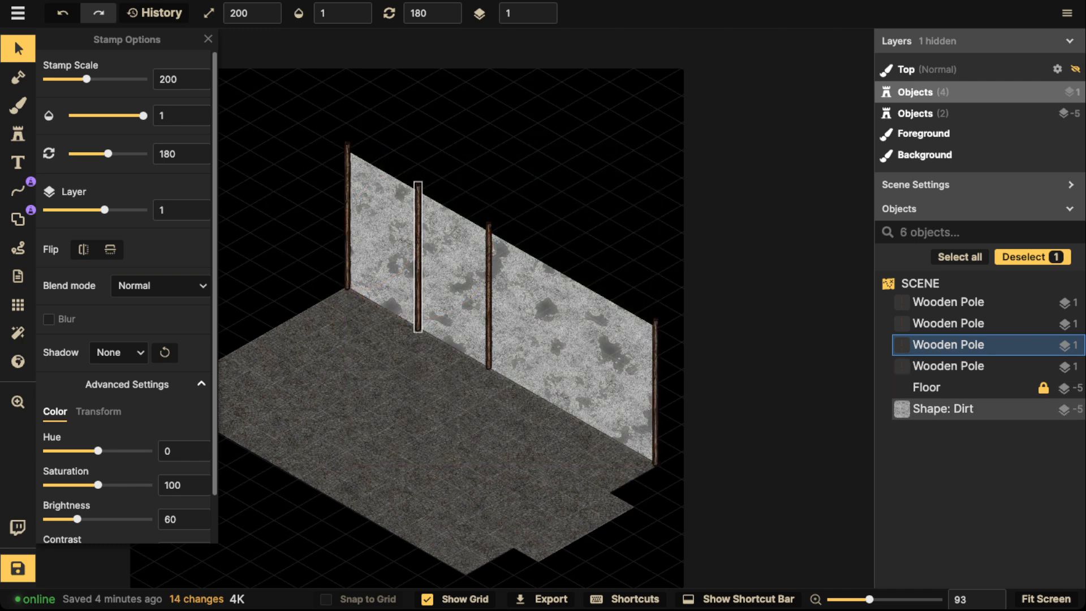
key(ctrl+v)
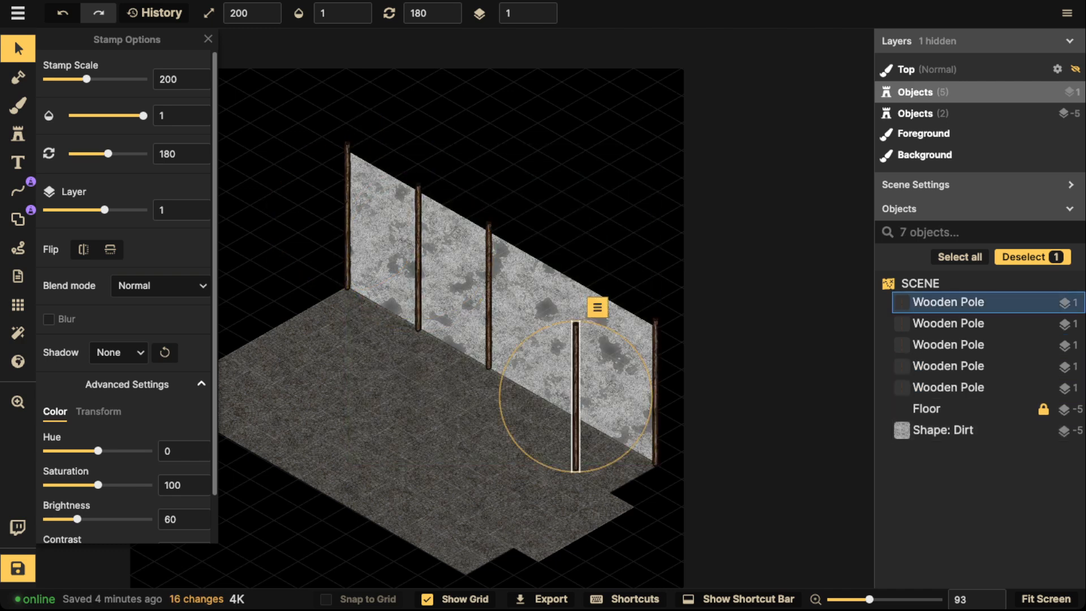
drag(577, 398, 564, 342)
click(418, 256)
key(Escape)
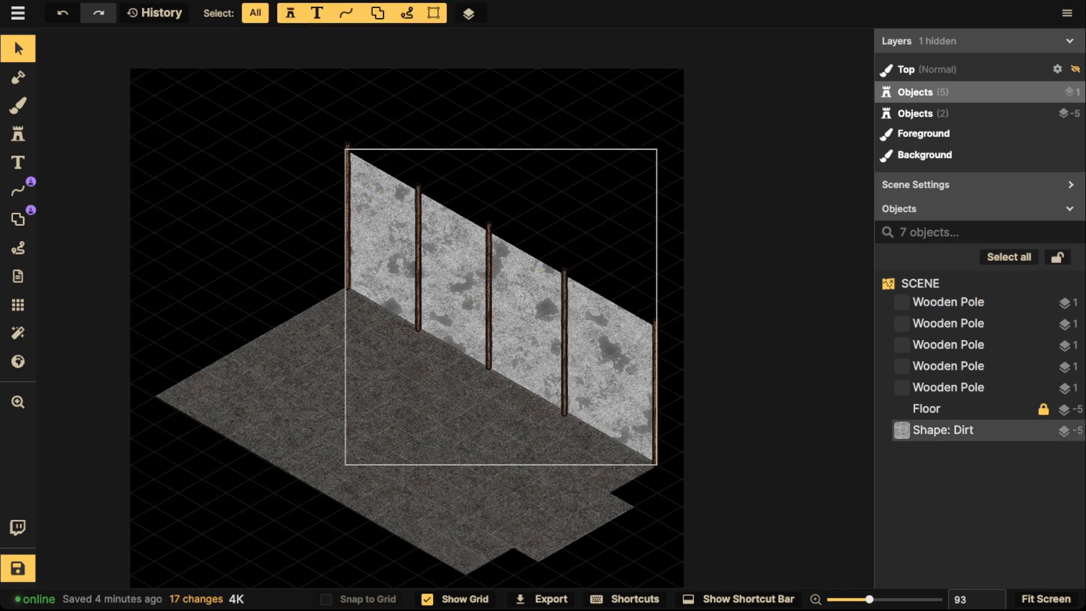
Lock the Dirt wall shape so it cannot be selected or moved
click(498, 347)
scroll(498, 347, up, 3)
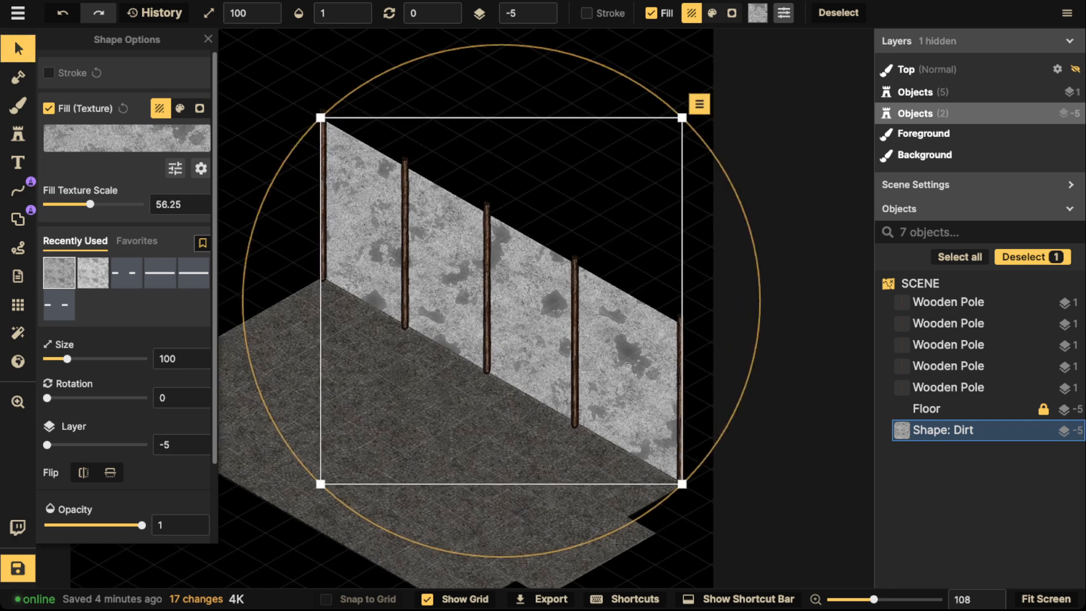
key(shift)
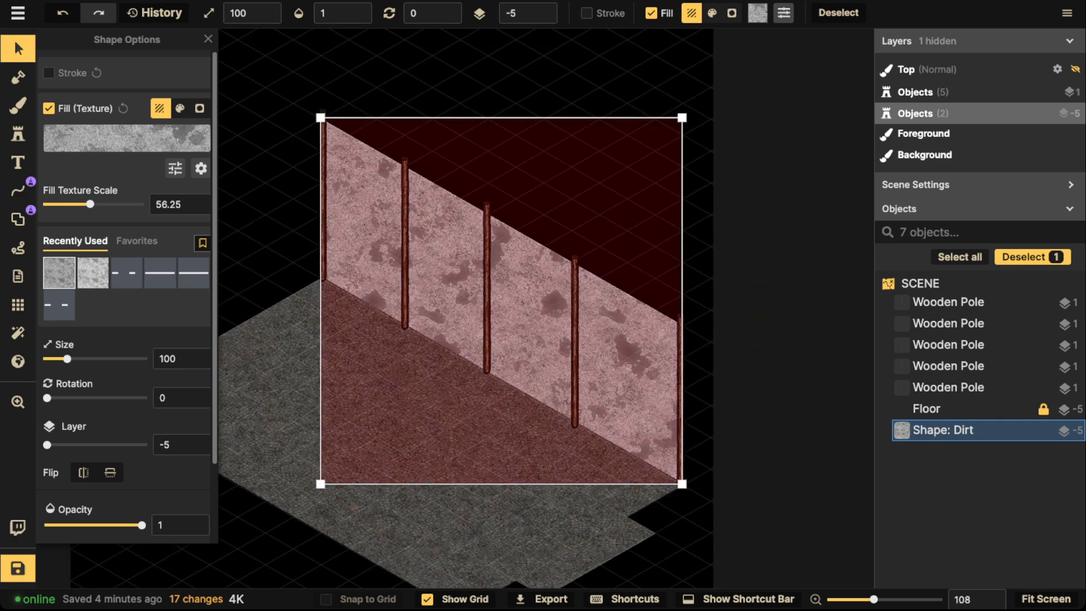
key(ctrl+l)
key(Escape)
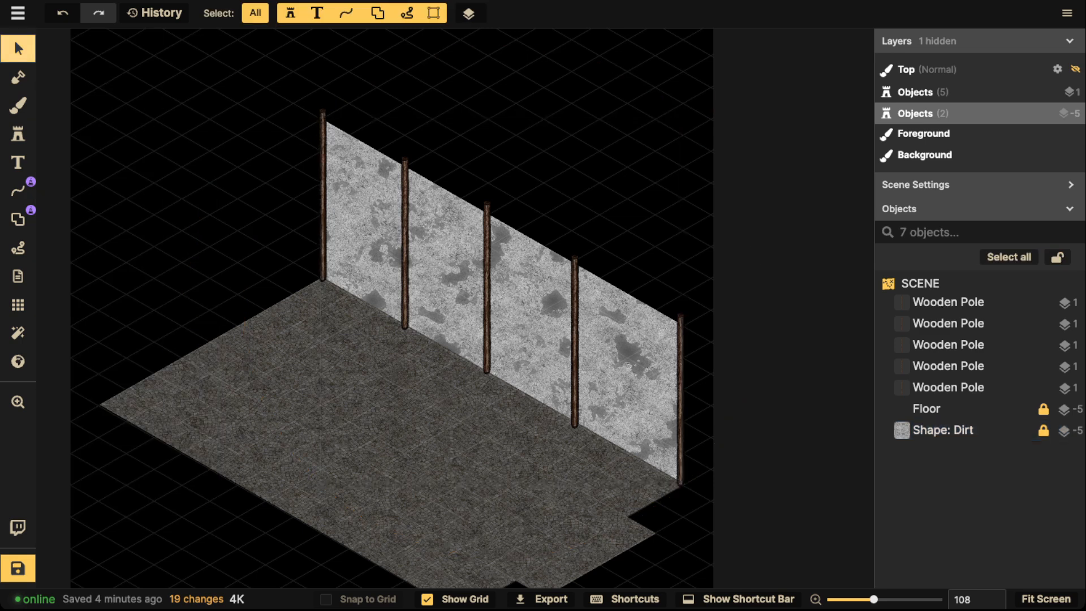
Nudge the back corner pole and the second and middle poles slightly to line them up with the wall
click(323, 195)
drag(323, 195, 324, 195)
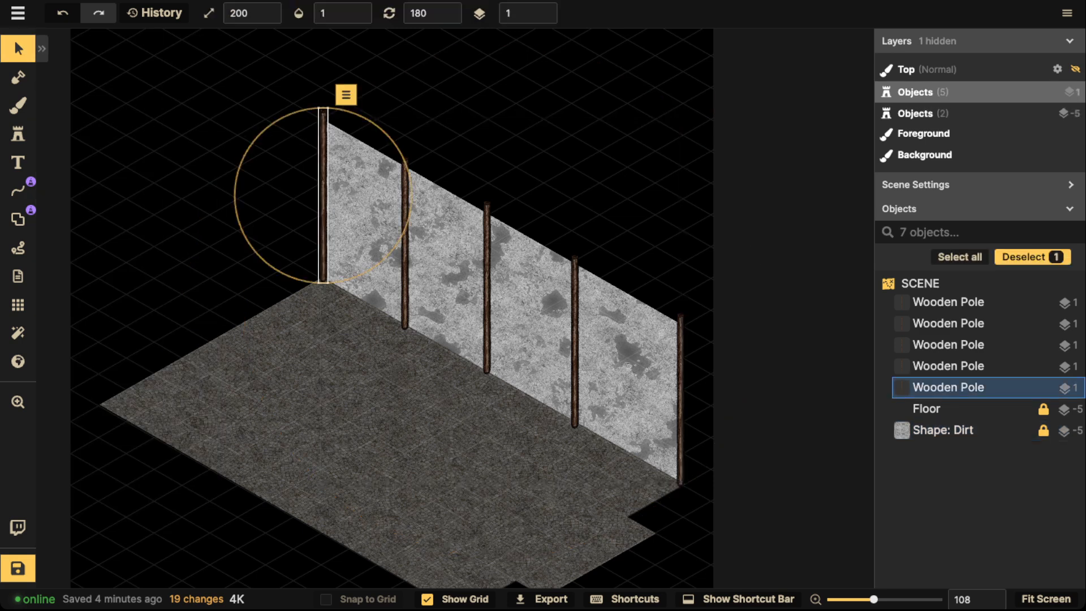
key(Escape)
click(404, 288)
drag(404, 289, 403, 291)
scroll(403, 290, up, 1)
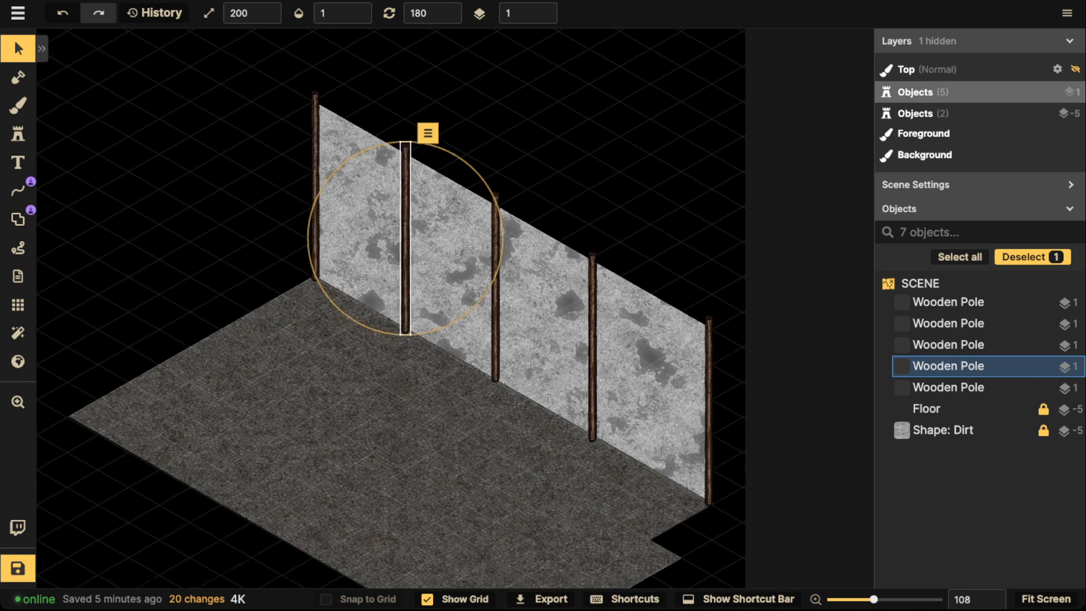
scroll(402, 289, up, 2)
key(Escape)
click(522, 289)
drag(523, 288, 521, 290)
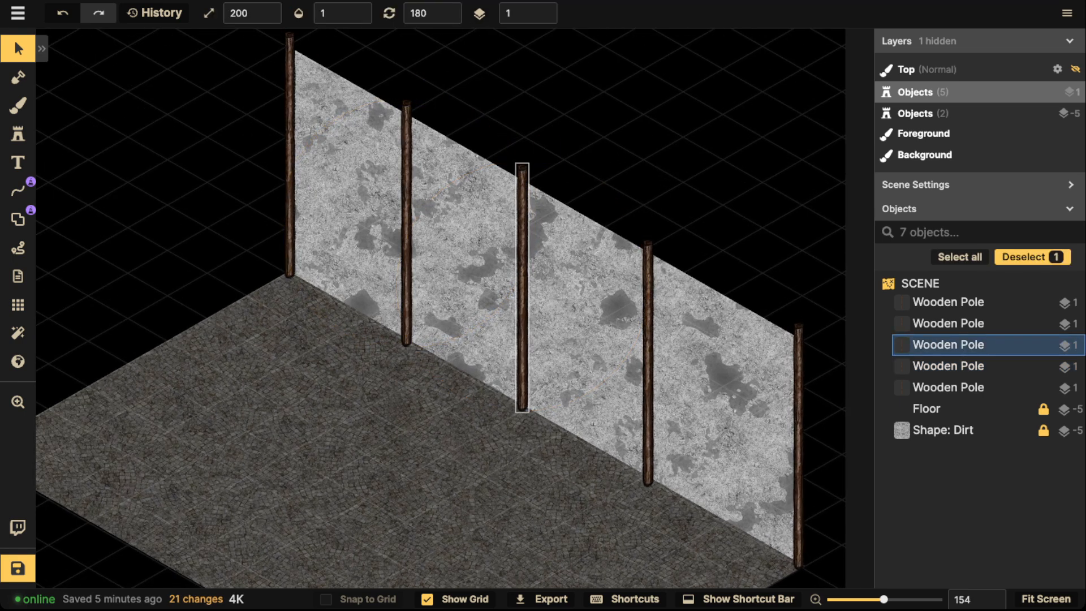
Shift the middle and fourth poles farther along the wall to even out the spacing between all five poles
scroll(613, 306, right, 1)
scroll(614, 306, down, 1)
click(584, 310)
mouse_move(583, 310)
mouse_down()
mouse_move(599, 315)
mouse_move(588, 310)
mouse_up()
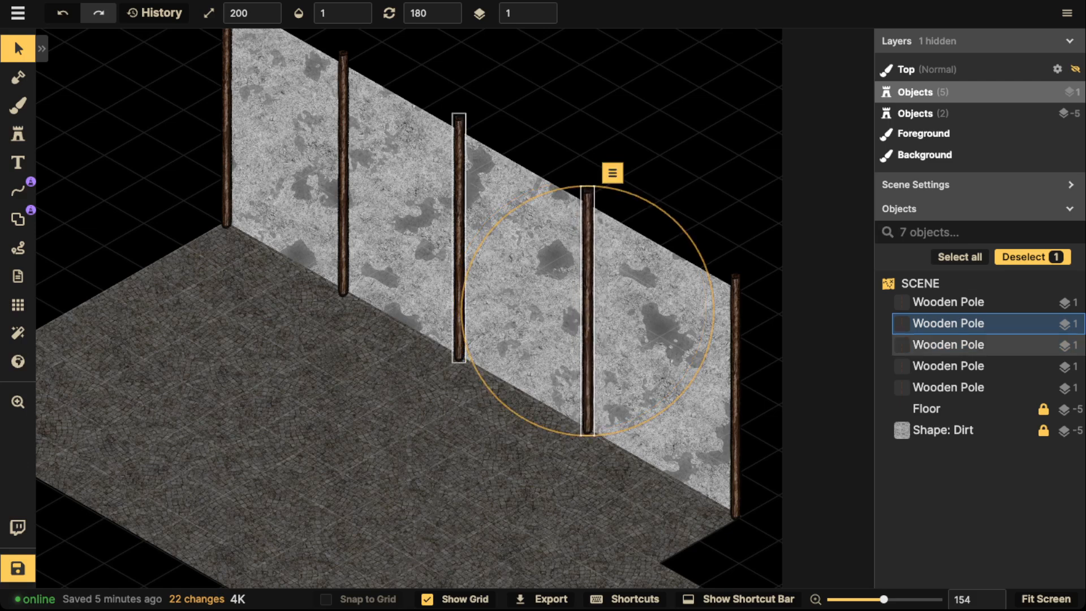
drag(458, 238, 466, 242)
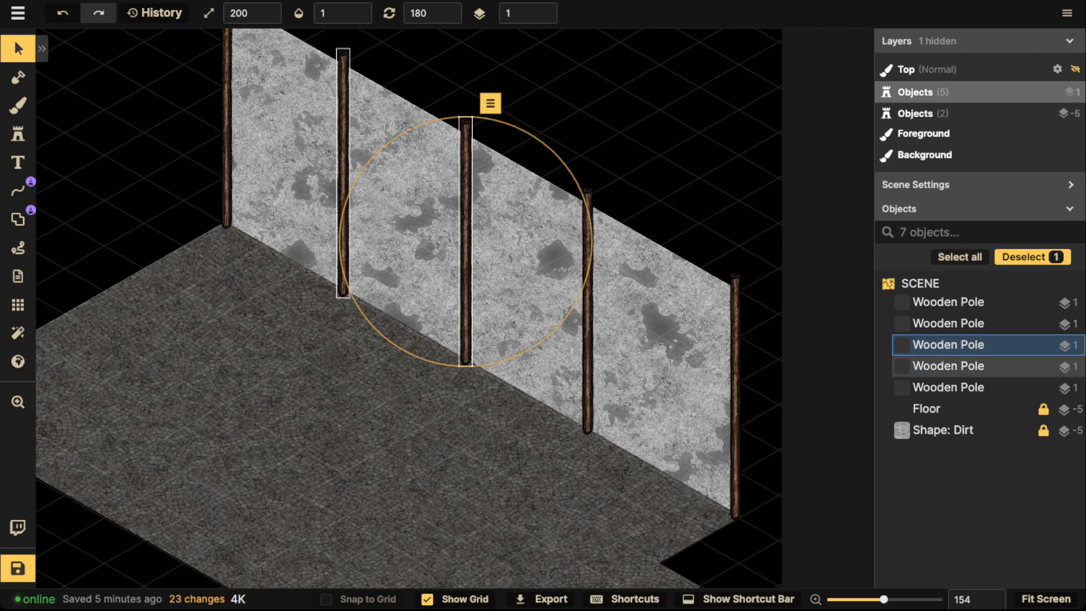
click(344, 175)
drag(589, 311, 599, 317)
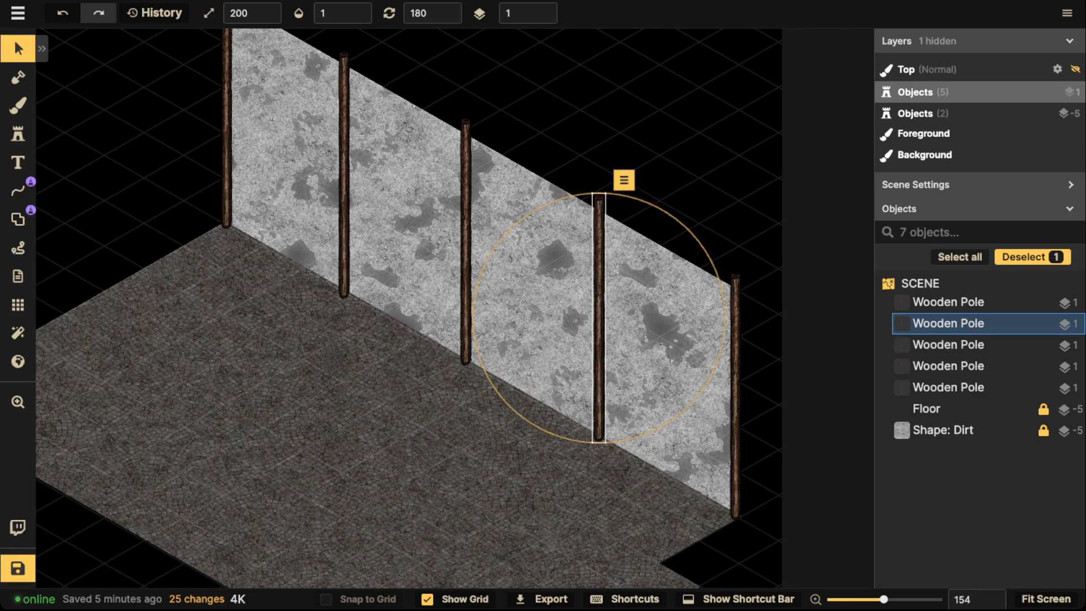
key(Escape)
scroll(421, 227, down, 2)
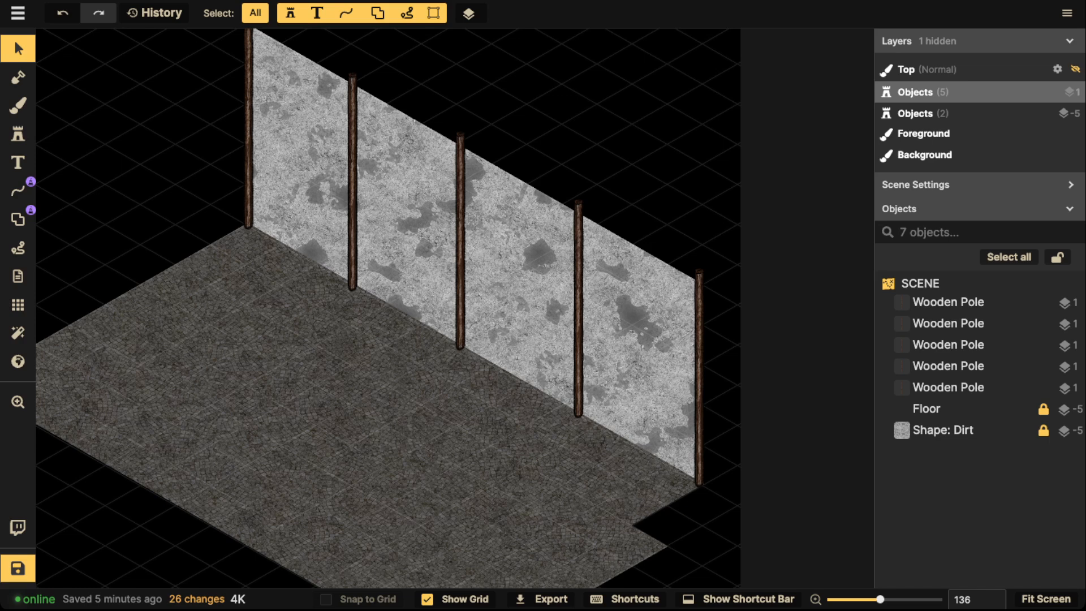
Fine-tune the positions of the three intermediate poles, moving the fourth one slightly down and toward the far-right pole
click(578, 310)
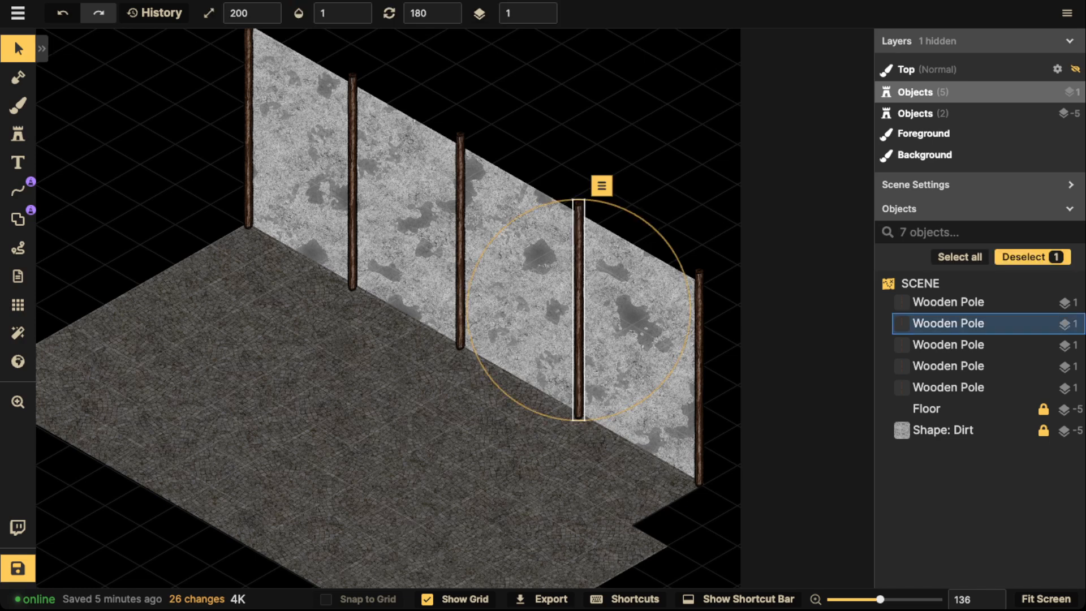
click(460, 241)
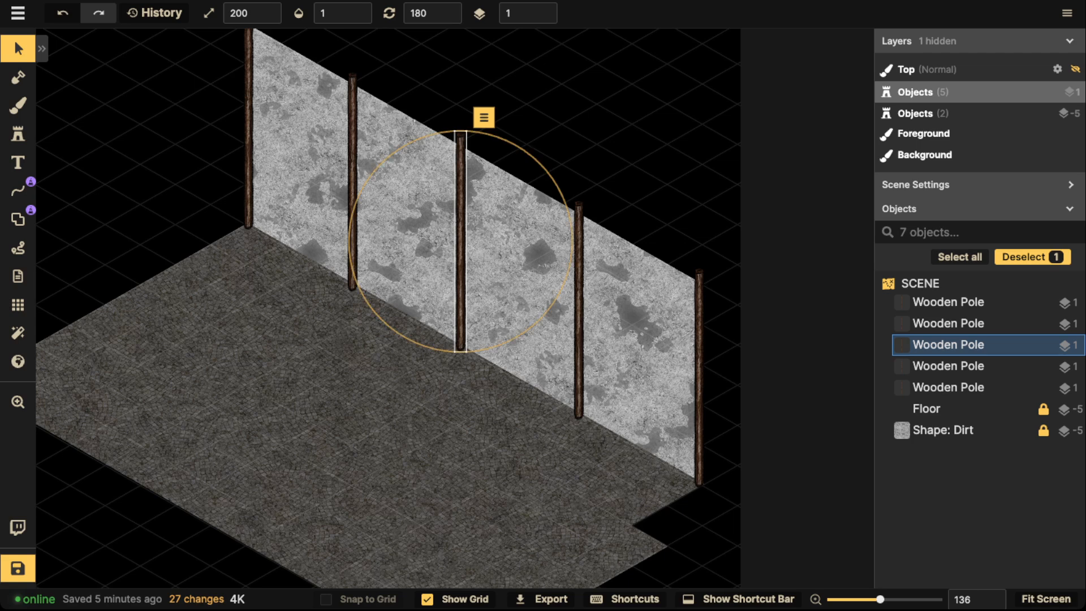
click(353, 182)
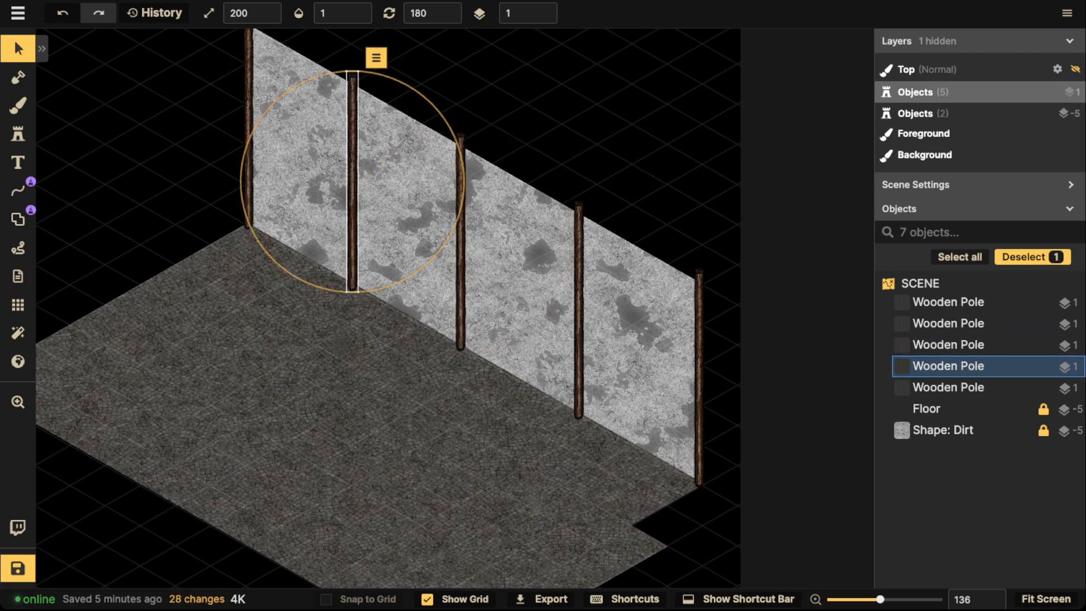
click(578, 309)
drag(578, 309, 578, 311)
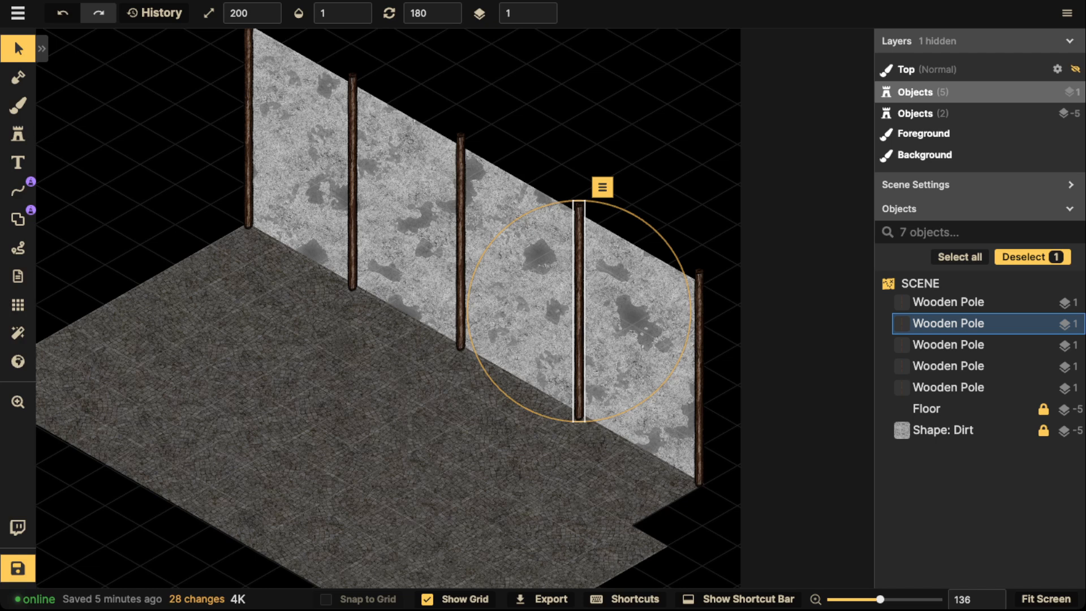
drag(578, 311, 580, 311)
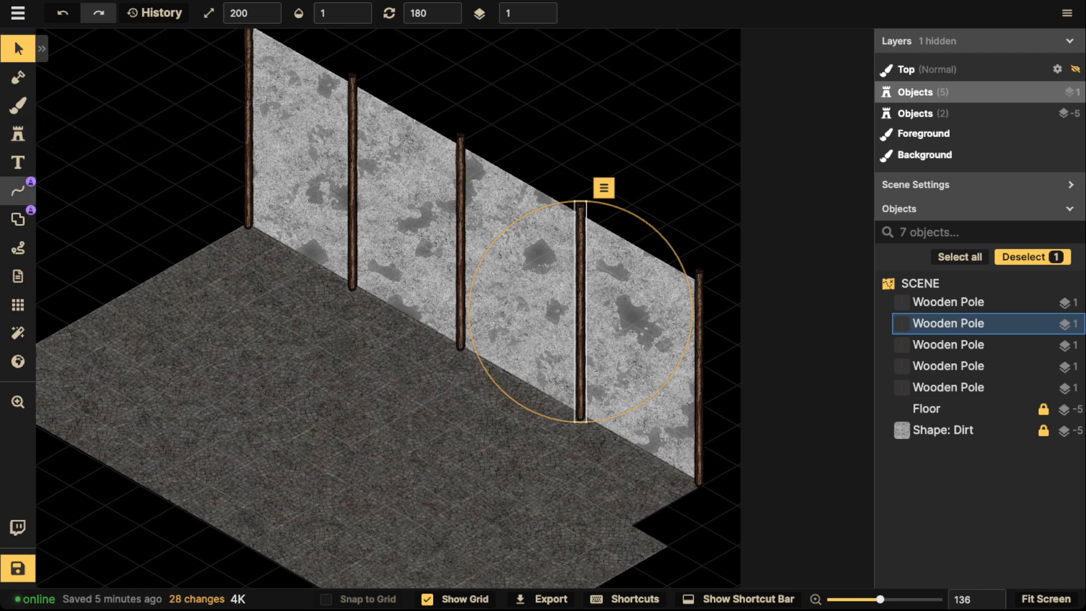
Set the line Pen tool to a stamp stroke using the brown wooden pole path from the Fantasy Battlemaps Desert pack
click(18, 191)
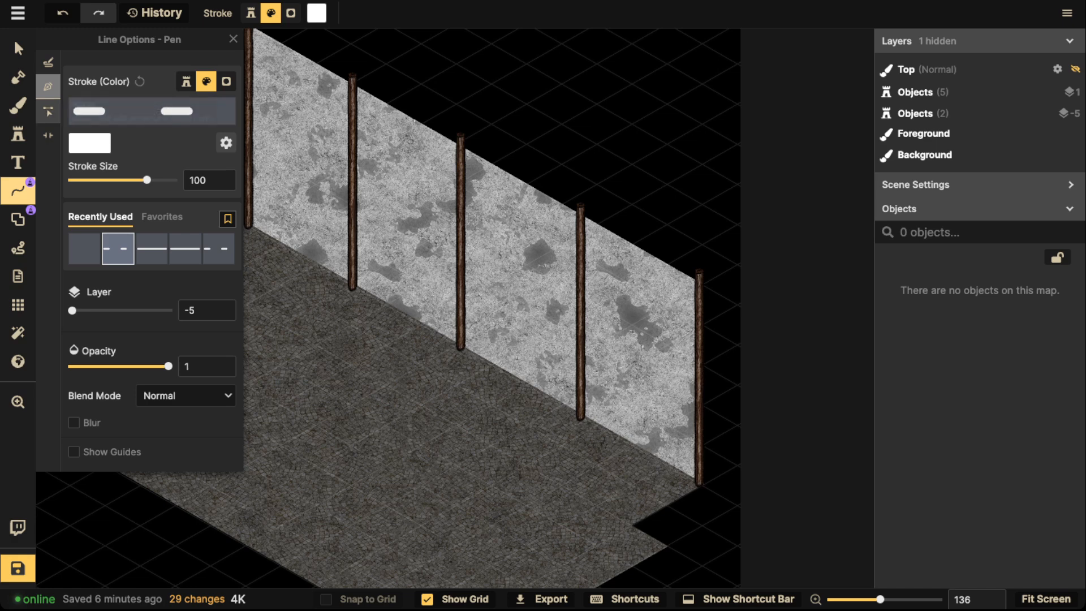
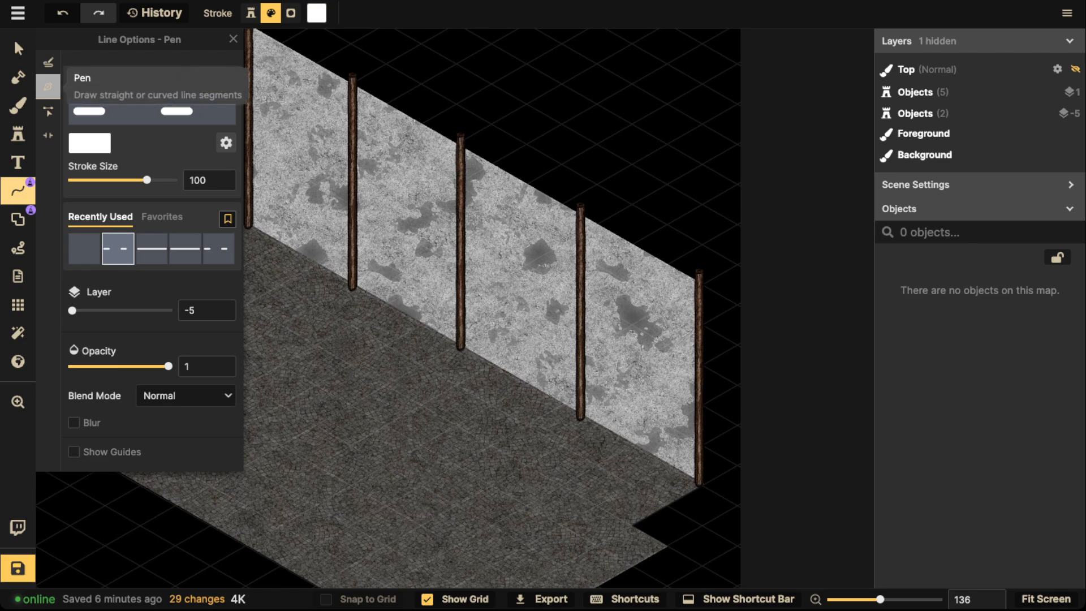
click(186, 81)
click(152, 111)
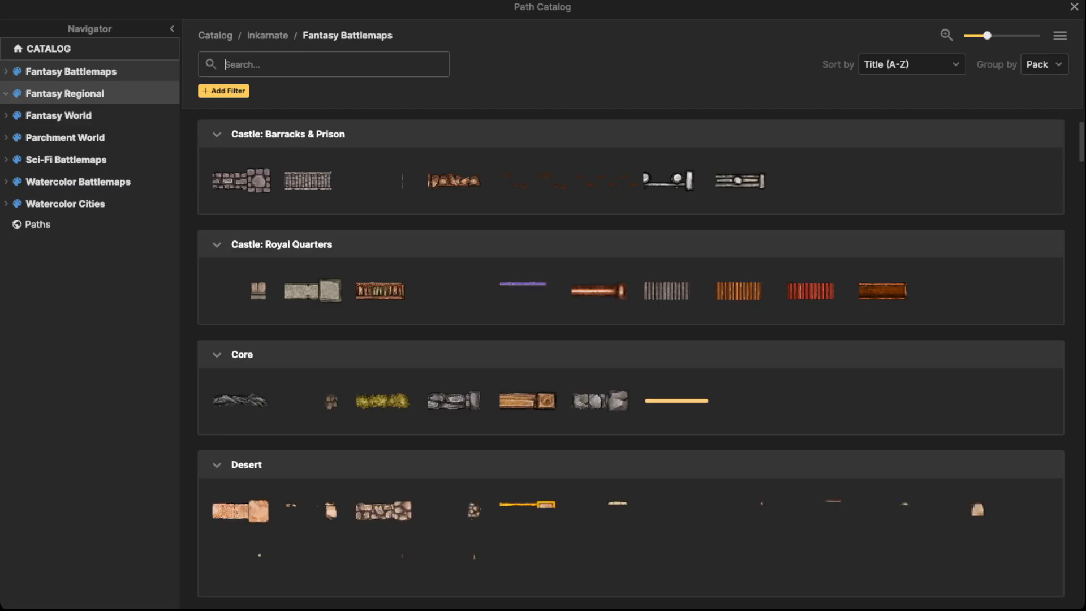
key(Escape)
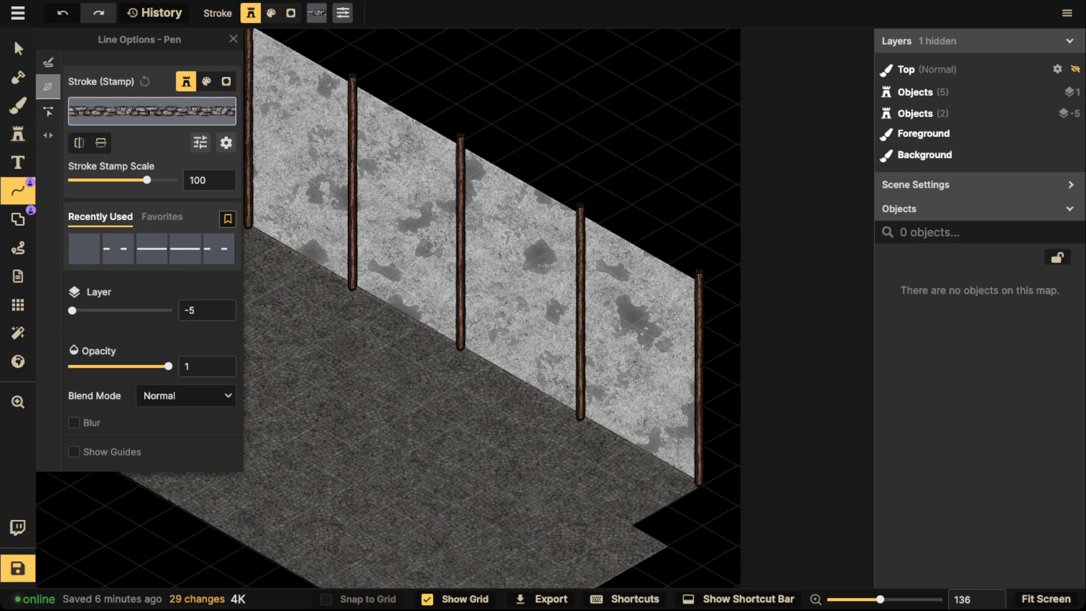
click(152, 111)
text(pole)
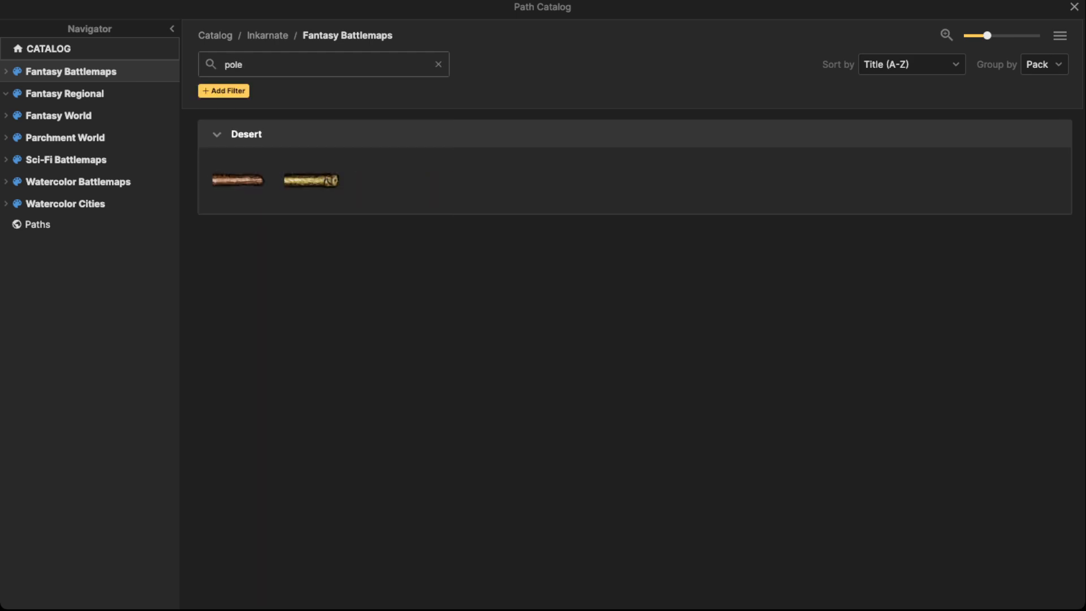
click(238, 180)
Draw a straight wooden pole line as a beam from the corner pole to the second pole, about mid-height on the wall
scroll(334, 154, up, 3)
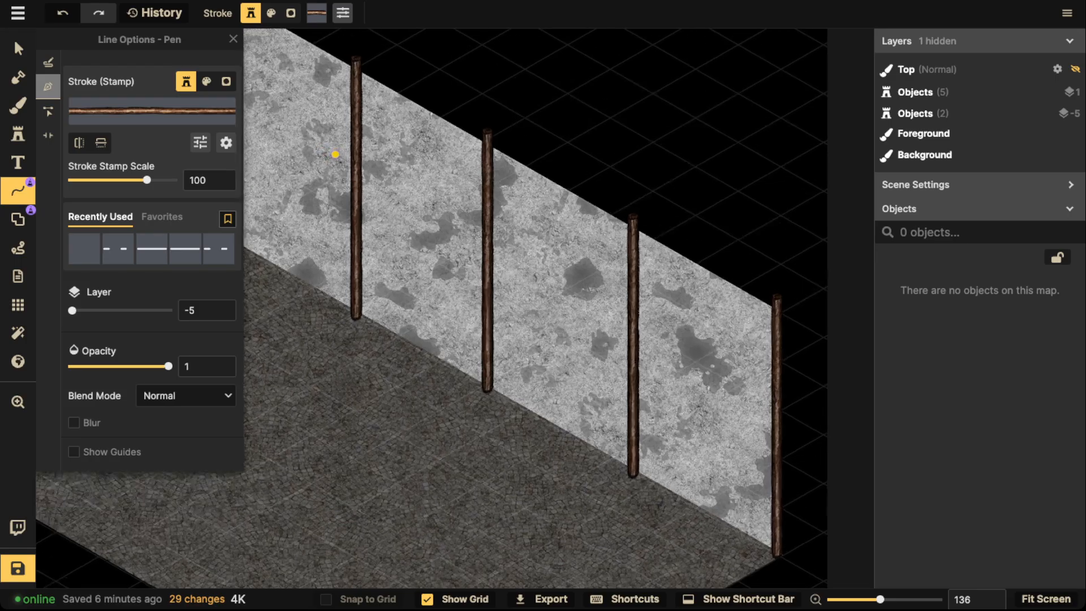
drag(335, 155, 487, 211)
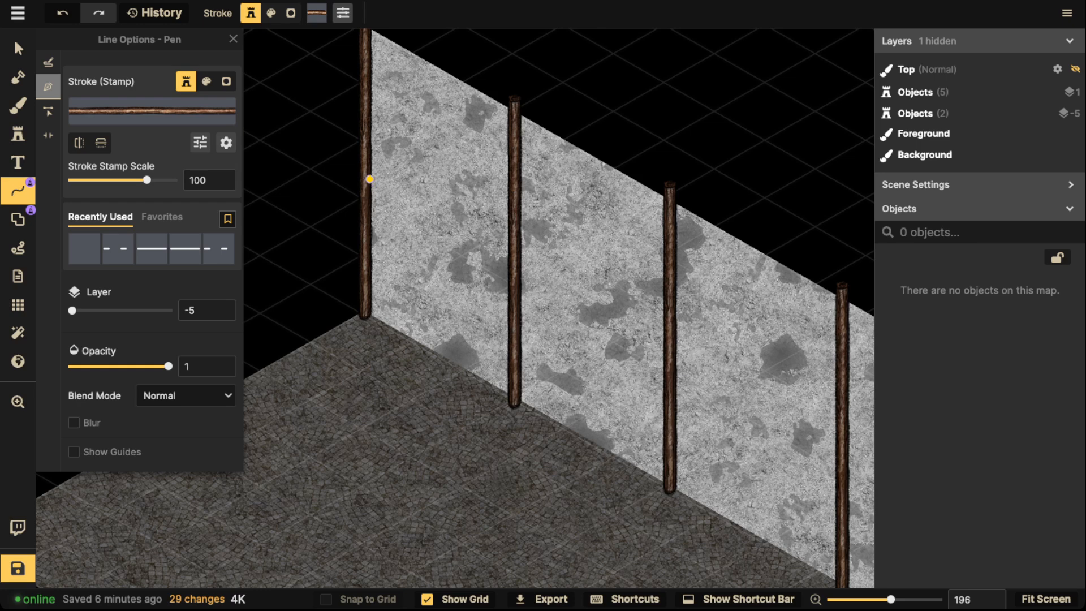
click(369, 178)
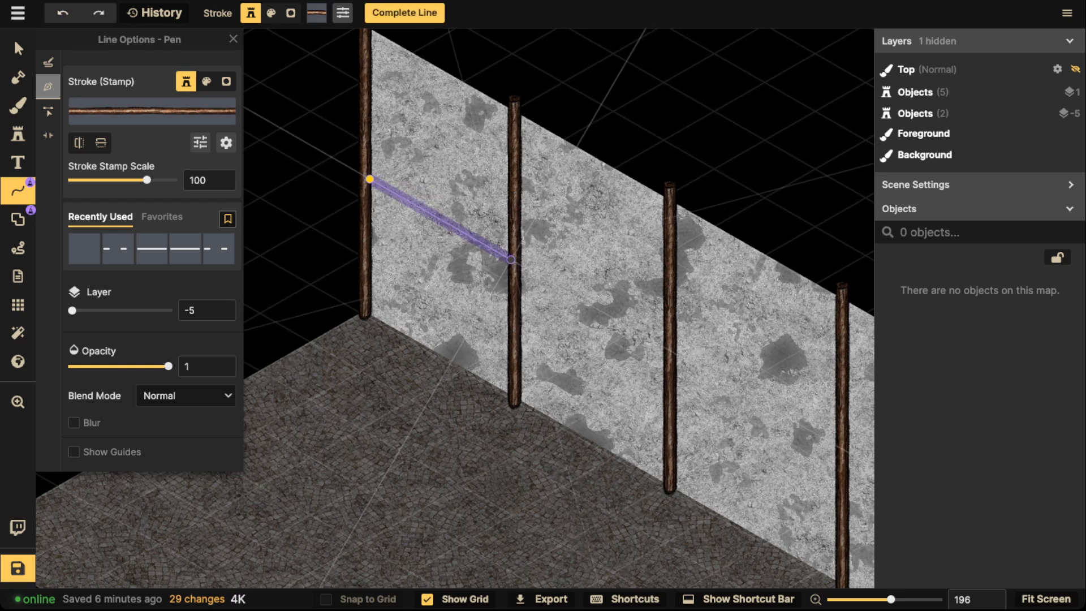
double_click(515, 254)
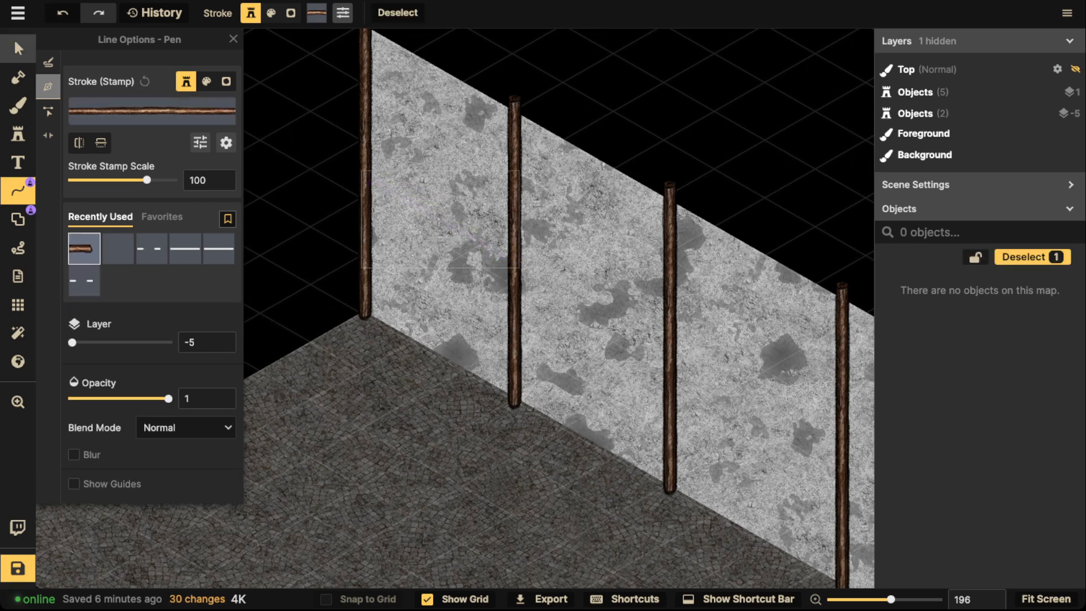
Raise the new beam to layer 1
click(18, 48)
click(544, 8)
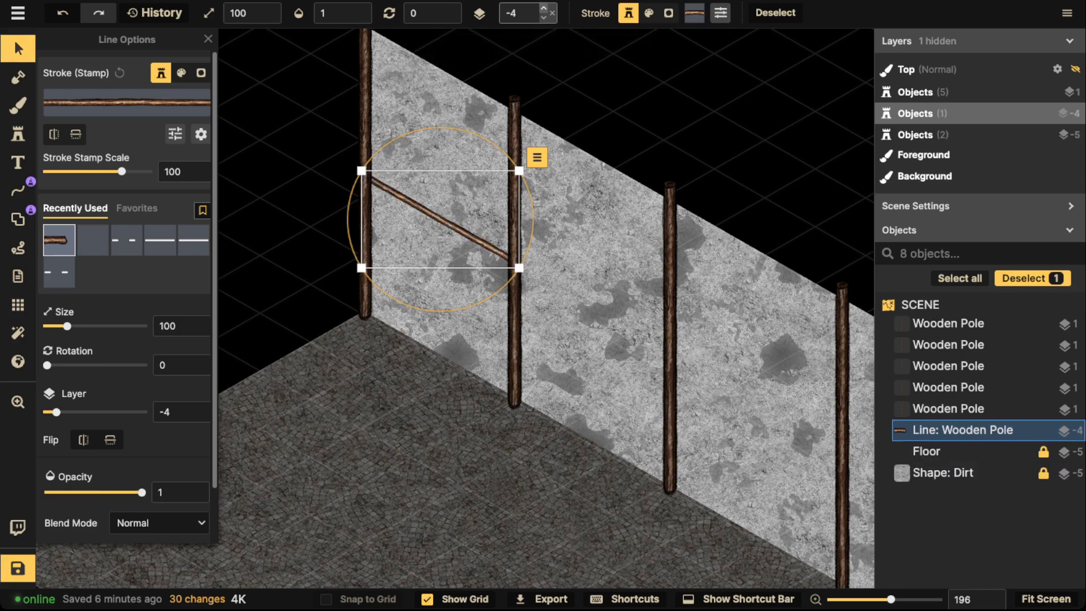
click(543, 8)
click(544, 8)
click(544, 8)
click(544, 8)
click(544, 8)
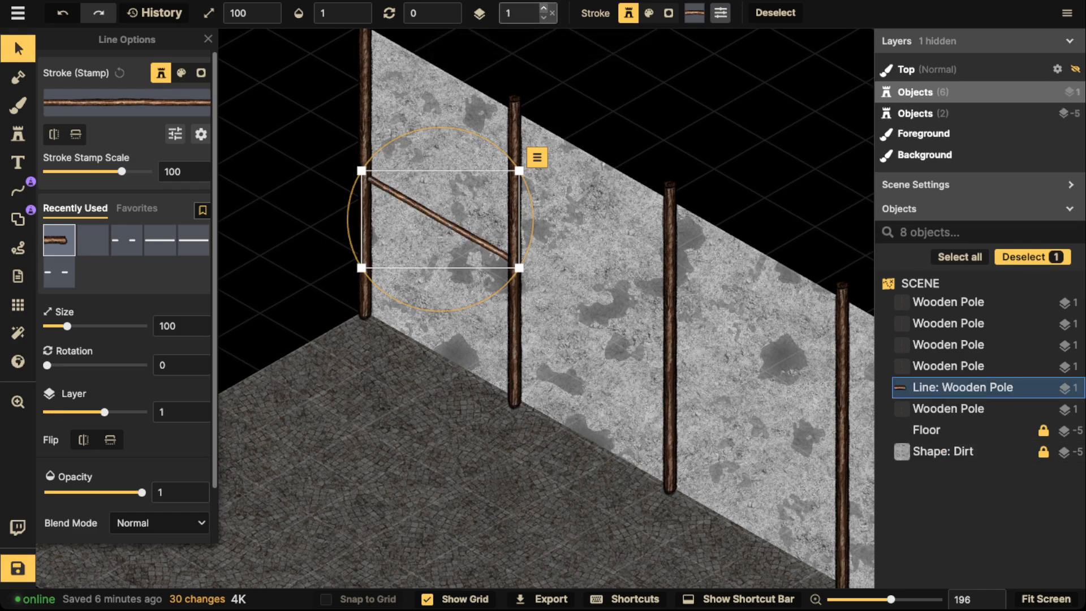
key(Escape)
Set the beam's stroke stamp scale to 177 and darken its stroke to brightness 66
scroll(458, 240, up, 2)
click(450, 222)
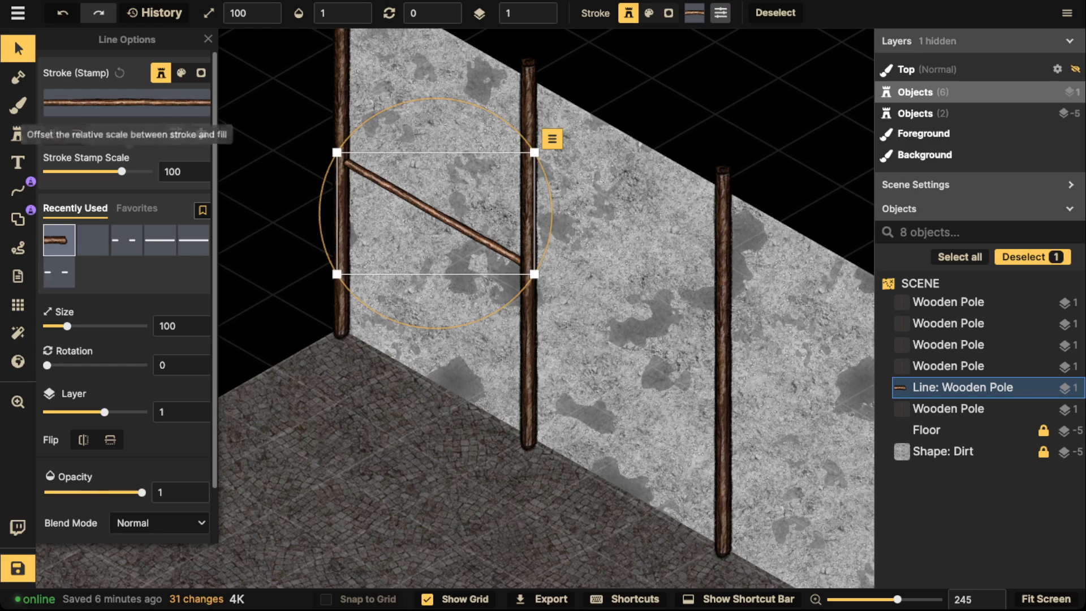
mouse_move(123, 171)
mouse_down()
mouse_move(131, 171)
mouse_move(122, 145)
mouse_up()
click(175, 135)
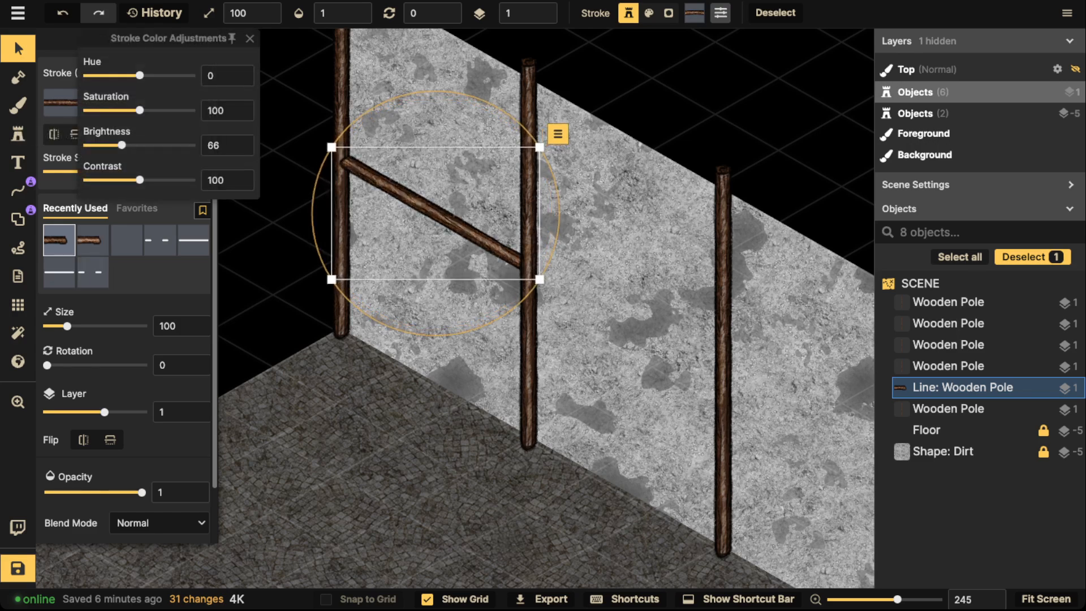
Fine-tune the beam's placement so its ends meet the corner pole and the second pole
scroll(448, 182, up, 2)
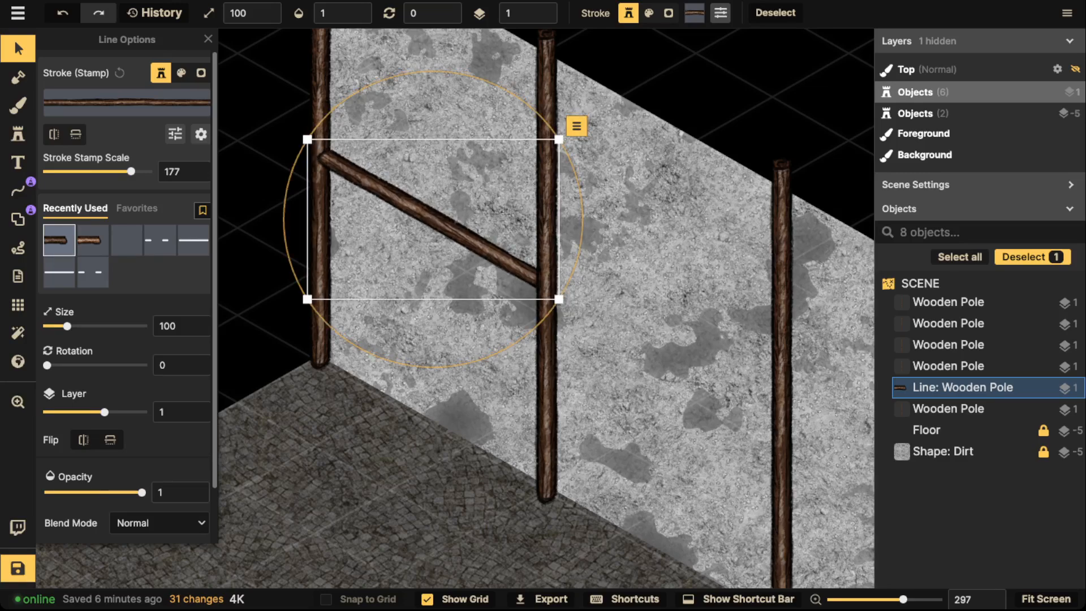
scroll(326, 167, up, 7)
drag(325, 167, 340, 340)
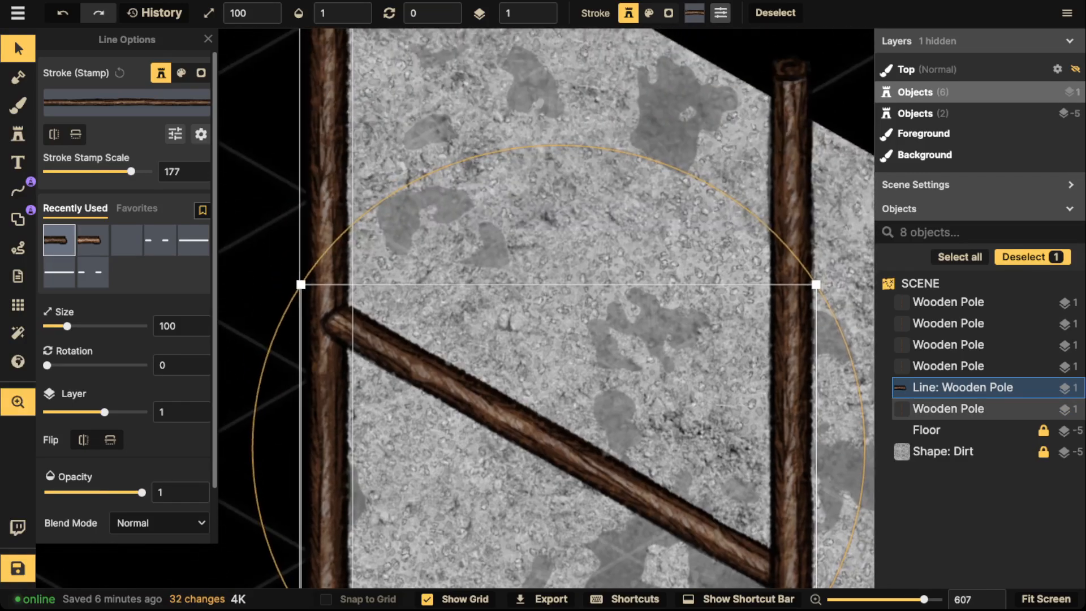
scroll(388, 270, down, 3)
drag(388, 270, 230, 152)
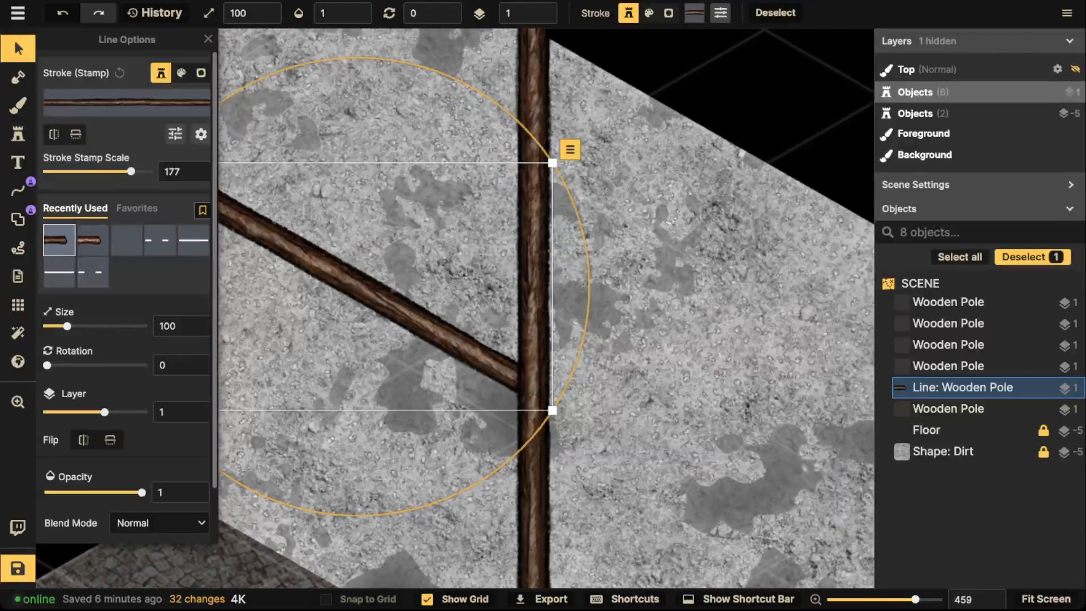
click(533, 260)
click(359, 287)
scroll(360, 286, down, 4)
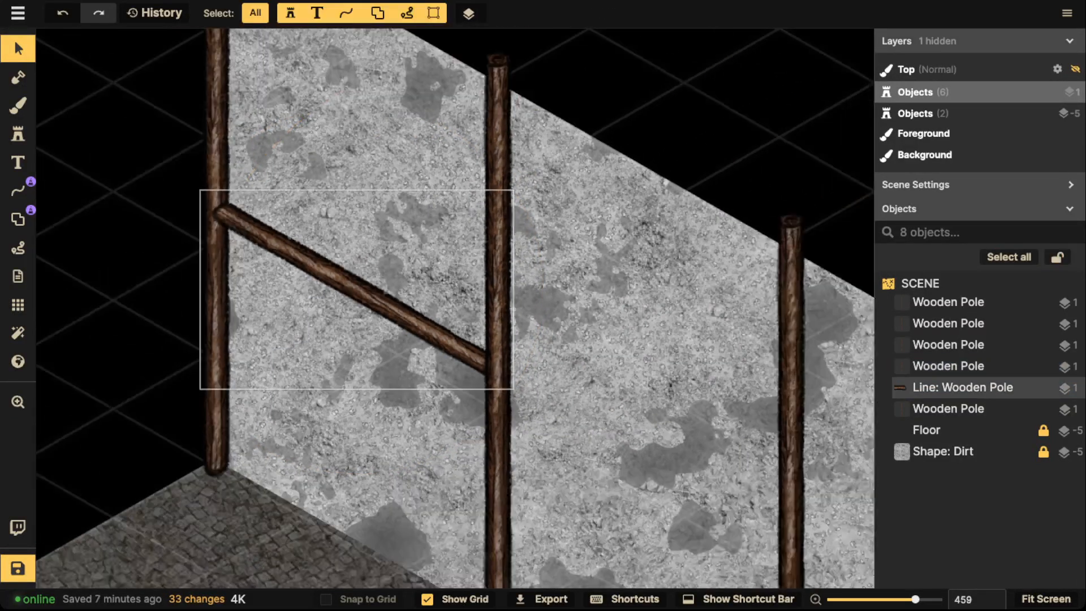
Duplicate the beam twice, placing one copy between the second and middle poles and one starting at the middle pole
click(359, 286)
scroll(359, 286, down, 3)
scroll(545, 309, down, 1)
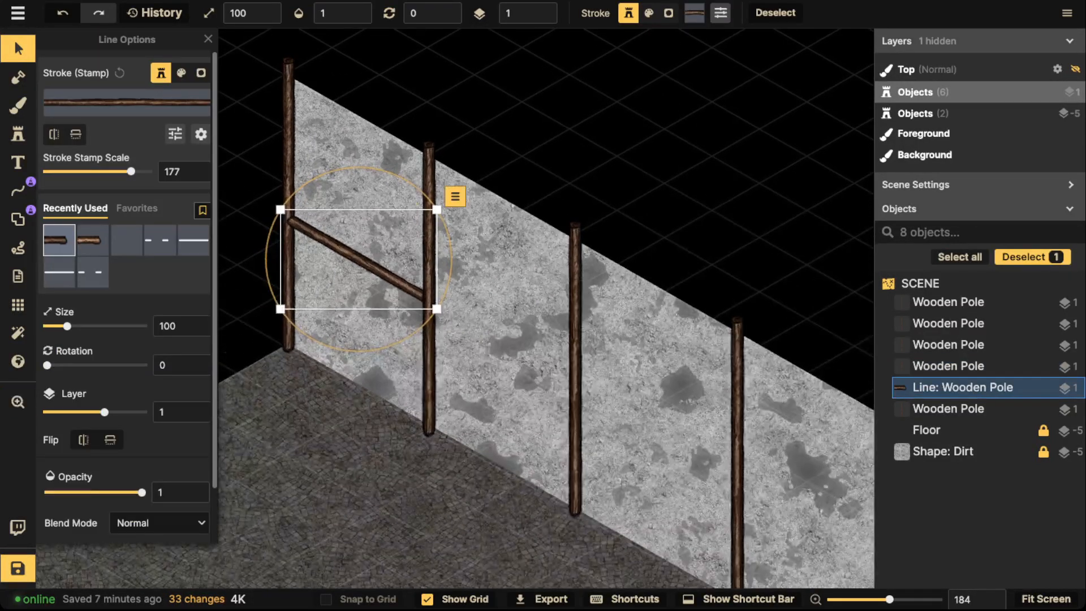
key(ctrl+v)
drag(515, 351, 501, 339)
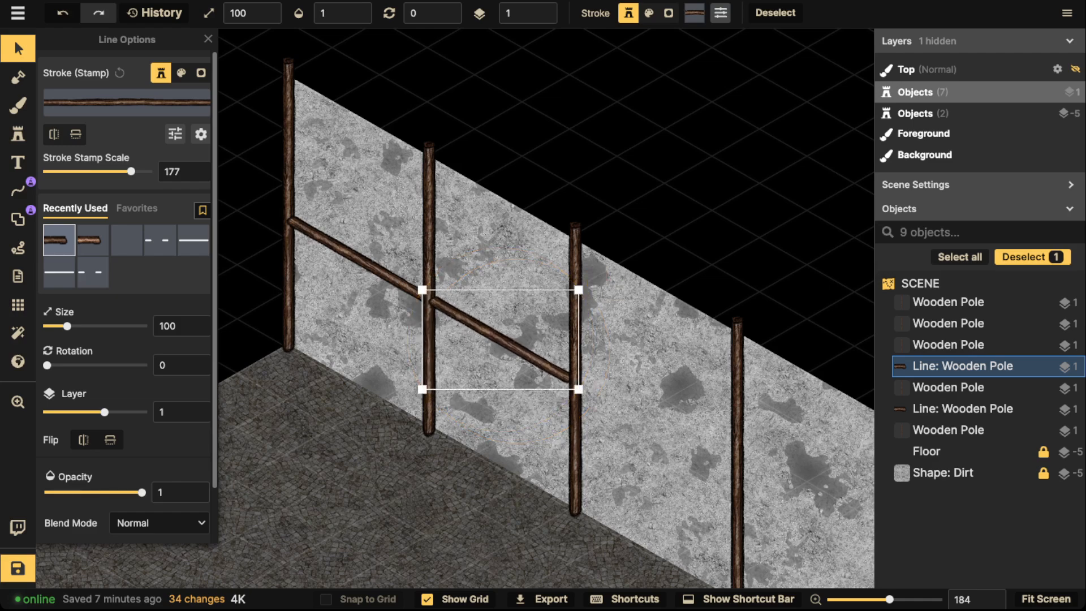
key(ctrl+v)
drag(648, 418, 647, 421)
key(space)
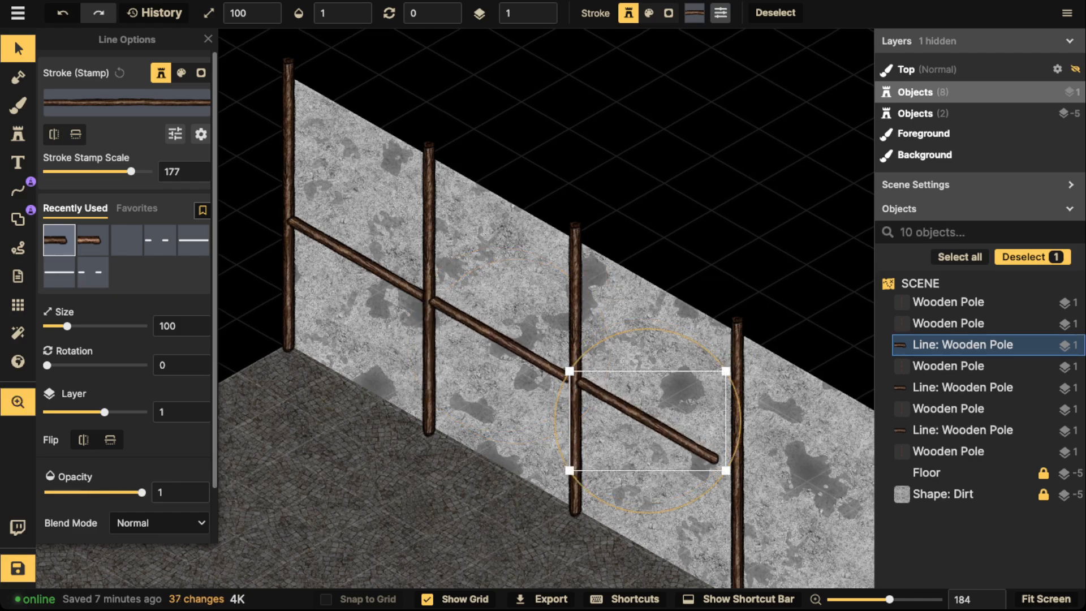
Paste another beam copy into the last bay, starting at the fourth pole
drag(735, 464, 624, 341)
key(ctrl+v)
drag(677, 363, 697, 386)
scroll(537, 276, down, 3)
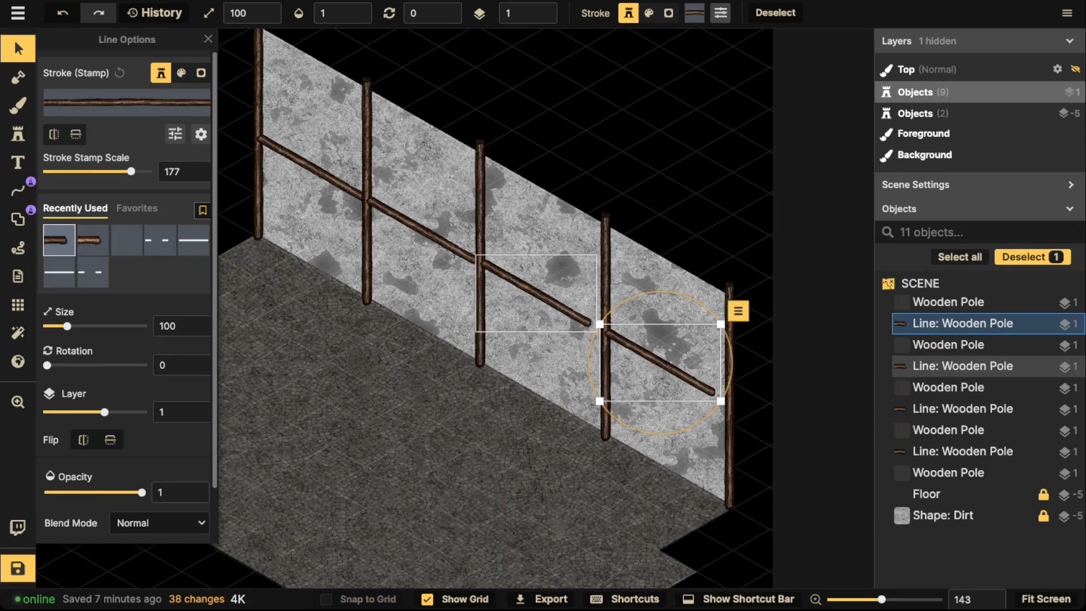
Move the fourth pole back to the end of the third beam and shift the last beam to start at that pole
drag(605, 306, 592, 301)
key(Escape)
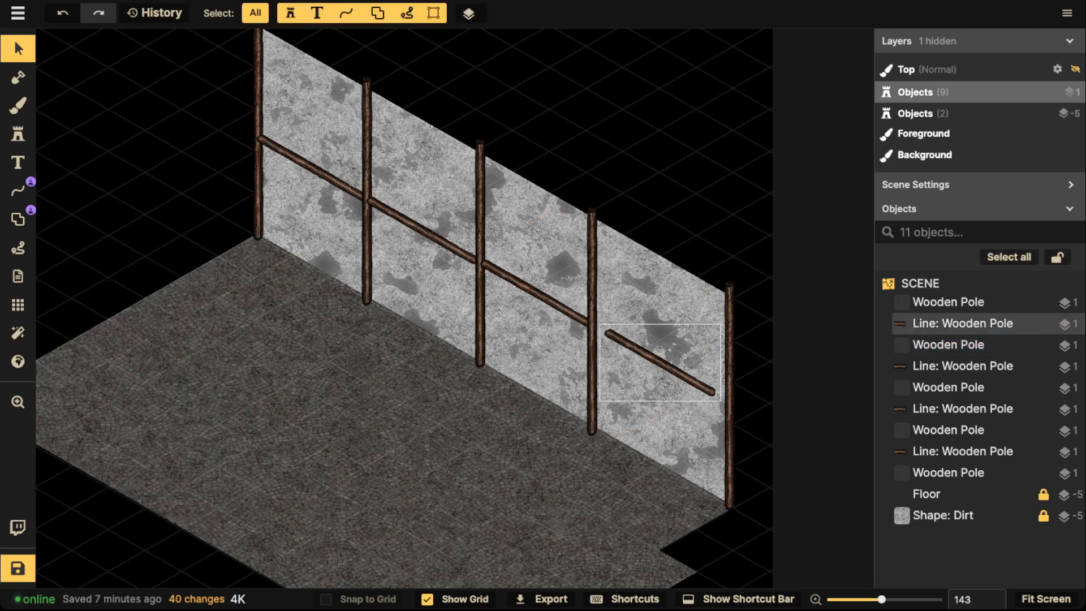
drag(661, 362, 646, 356)
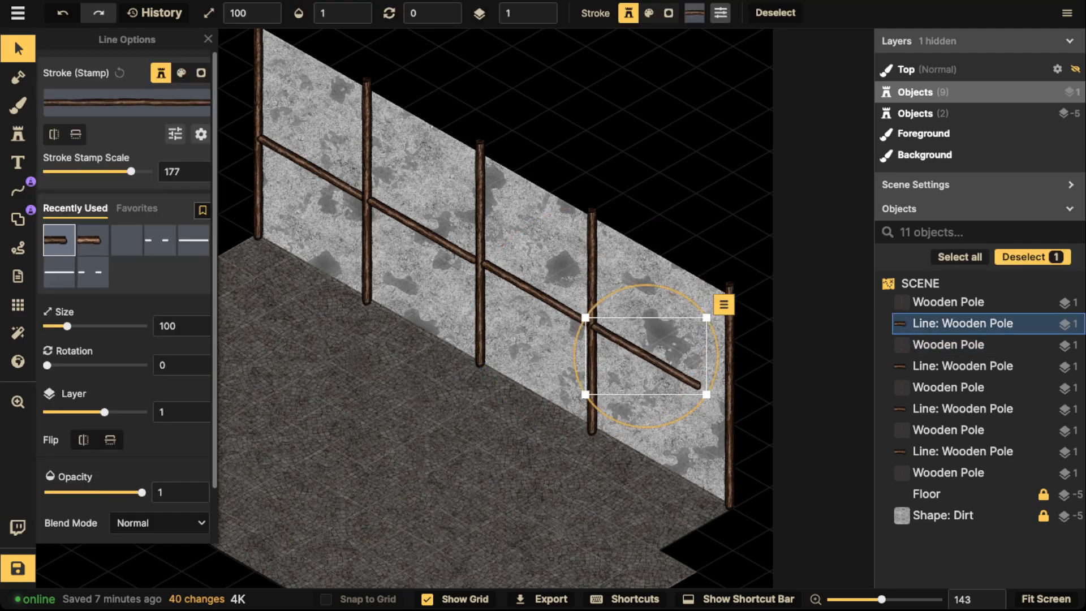
key(ctrl+v)
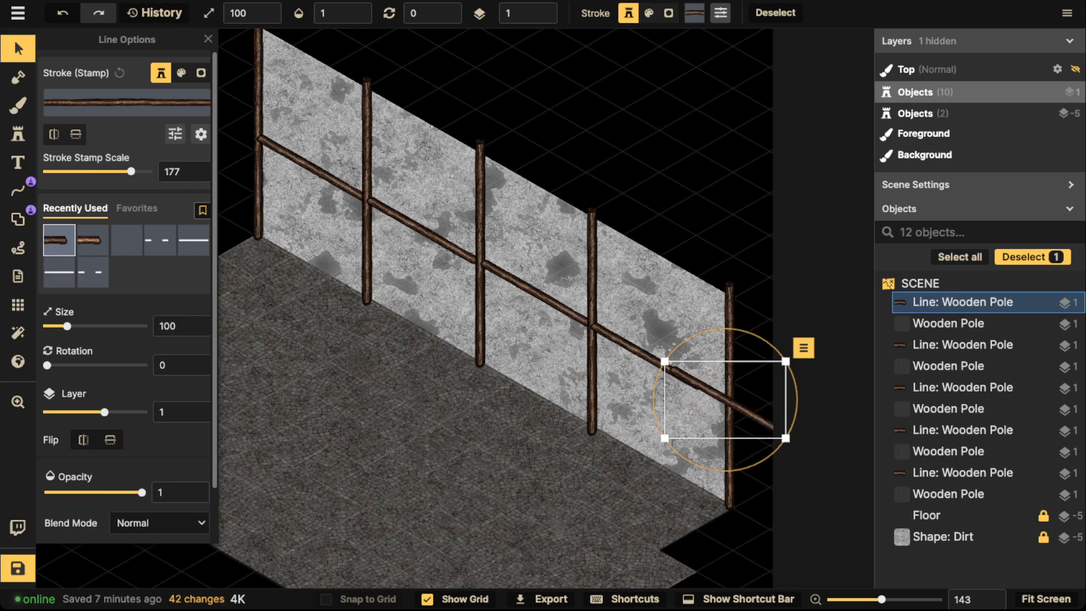
drag(725, 400, 598, 409)
key(Delete)
Duplicate the fourth pole and place the copy at the free end of the last beam
click(592, 404)
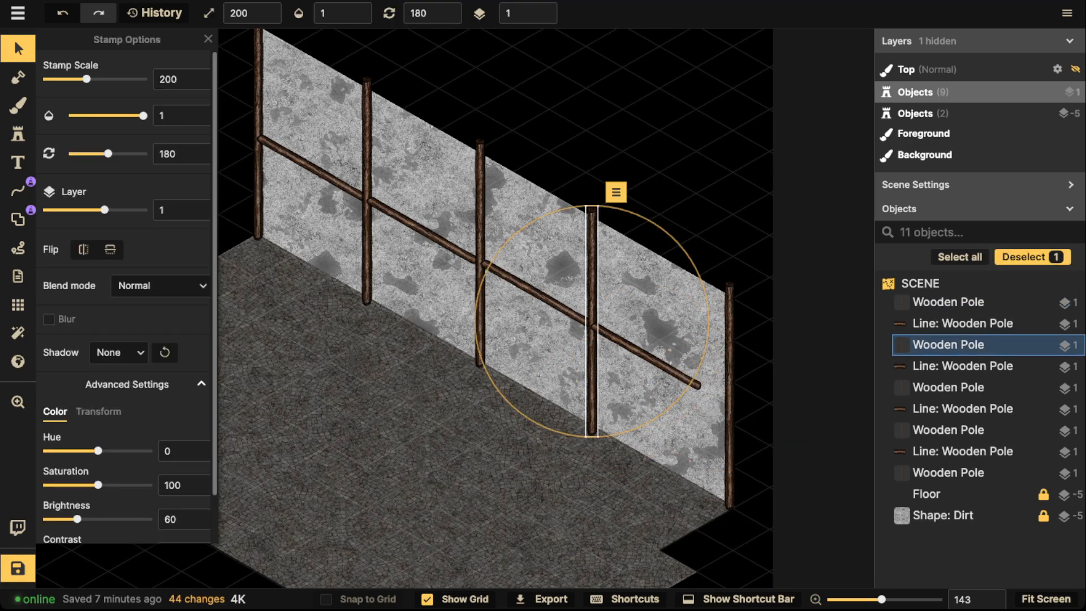
key(ctrl+c)
key(ctrl+v)
drag(689, 349, 703, 380)
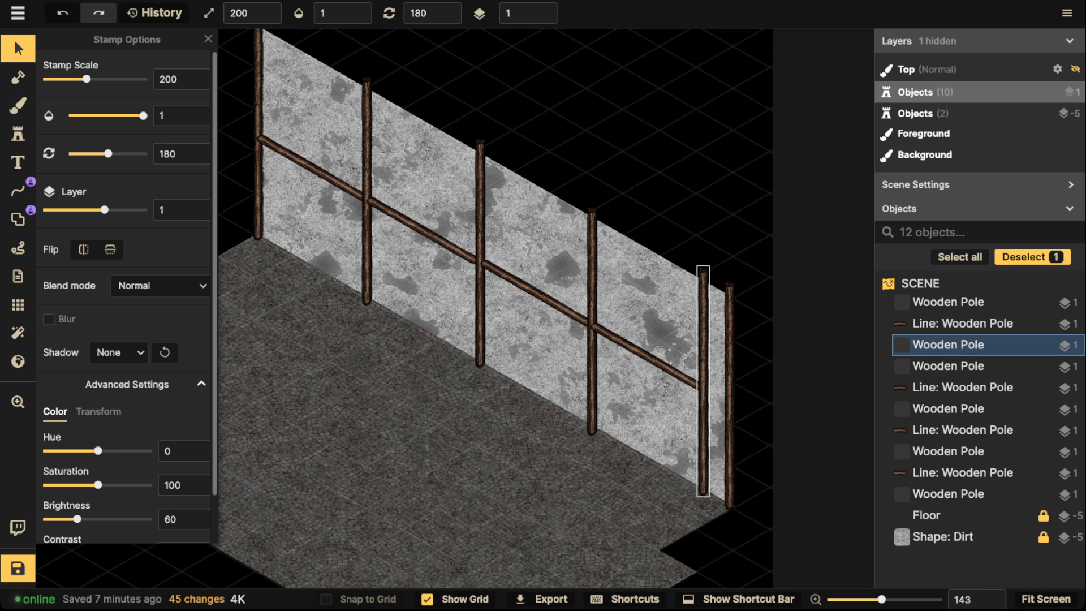
Select all four beams with the four poles between the two outermost ones and shift them slightly along the wall toward the far-right pole
shift+click(645, 355)
shift+click(592, 306)
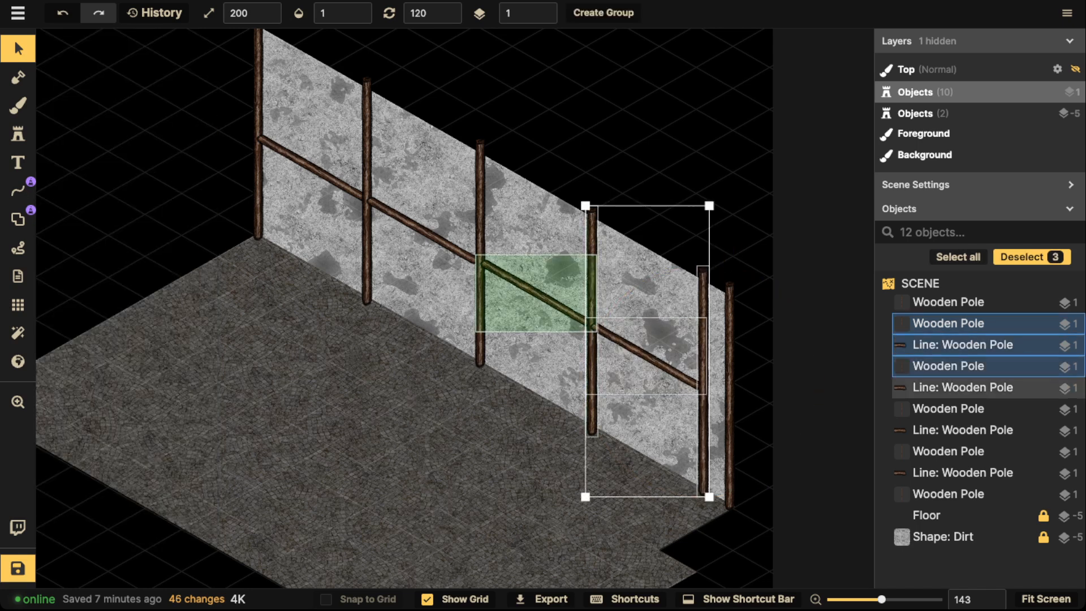
shift+click(534, 292)
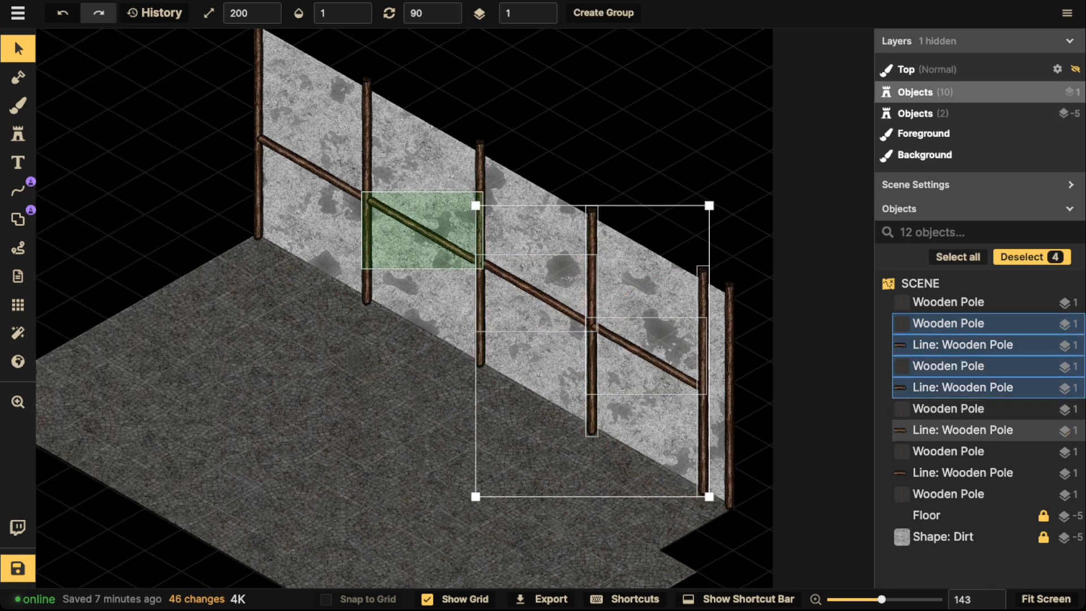
shift+click(422, 230)
shift+click(366, 182)
shift+click(312, 168)
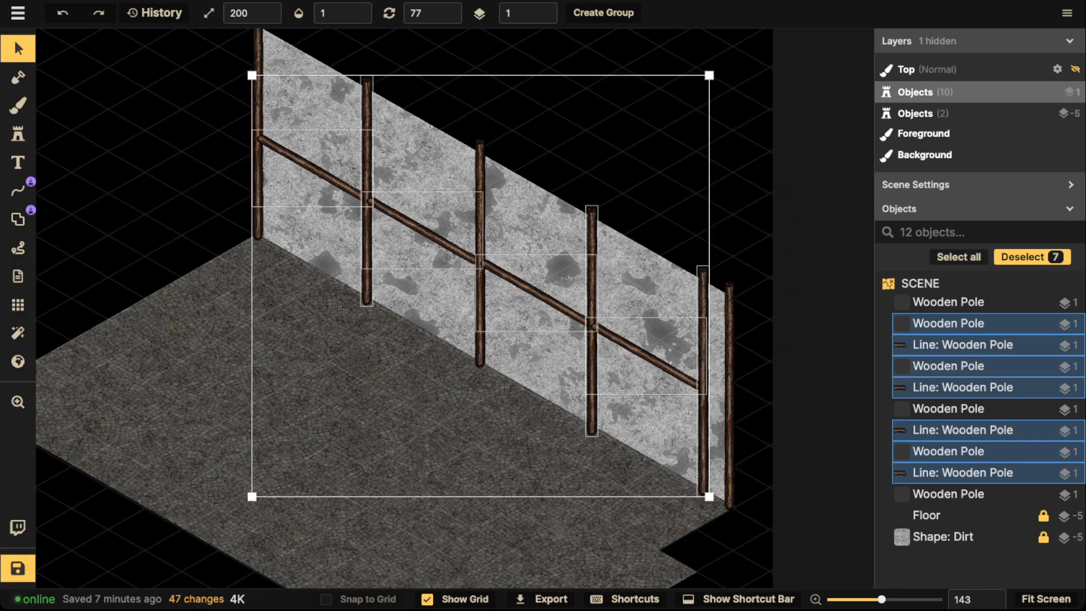
shift+click(480, 253)
drag(479, 253, 491, 261)
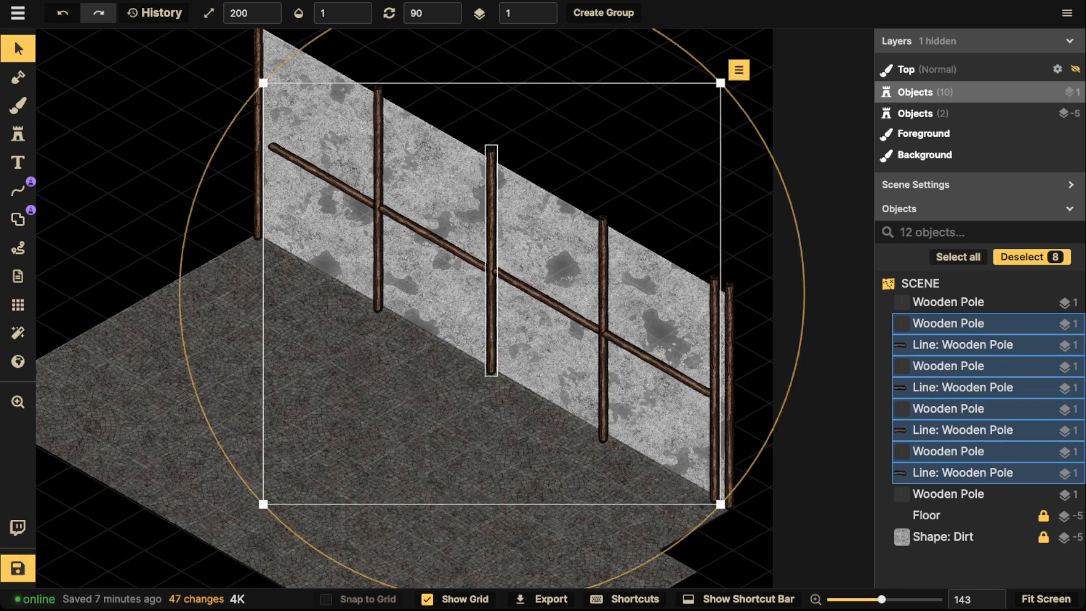
key(Escape)
Copy the pole at the last beam's end and place the copy at the first beam's start, beside the corner pole
click(715, 389)
key(ctrl+c)
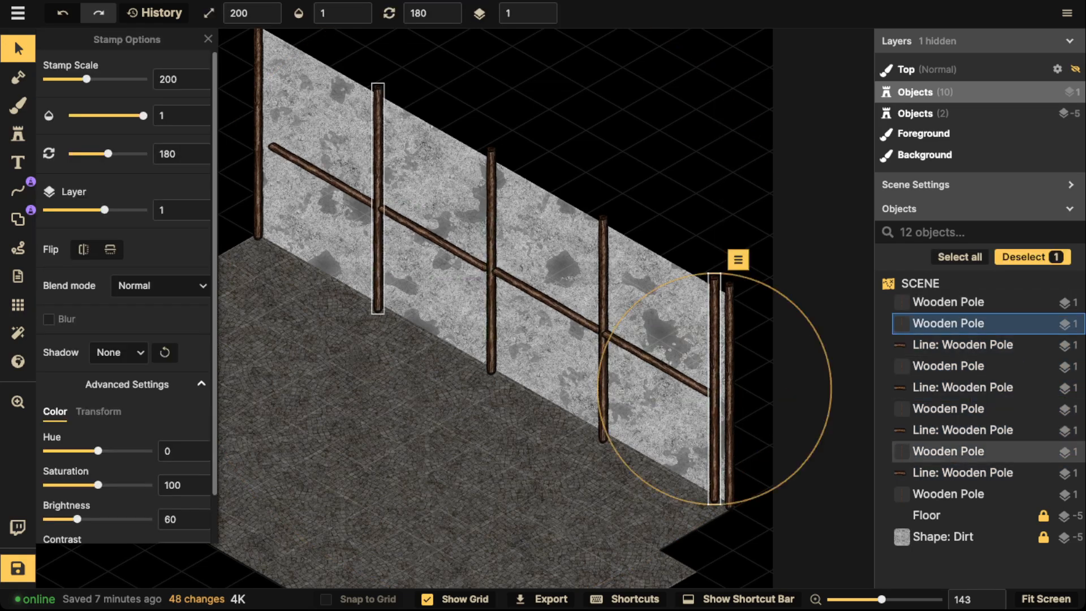
key(ctrl+v)
drag(273, 144, 269, 133)
key(Escape)
scroll(332, 209, down, 1)
scroll(330, 208, down, 3)
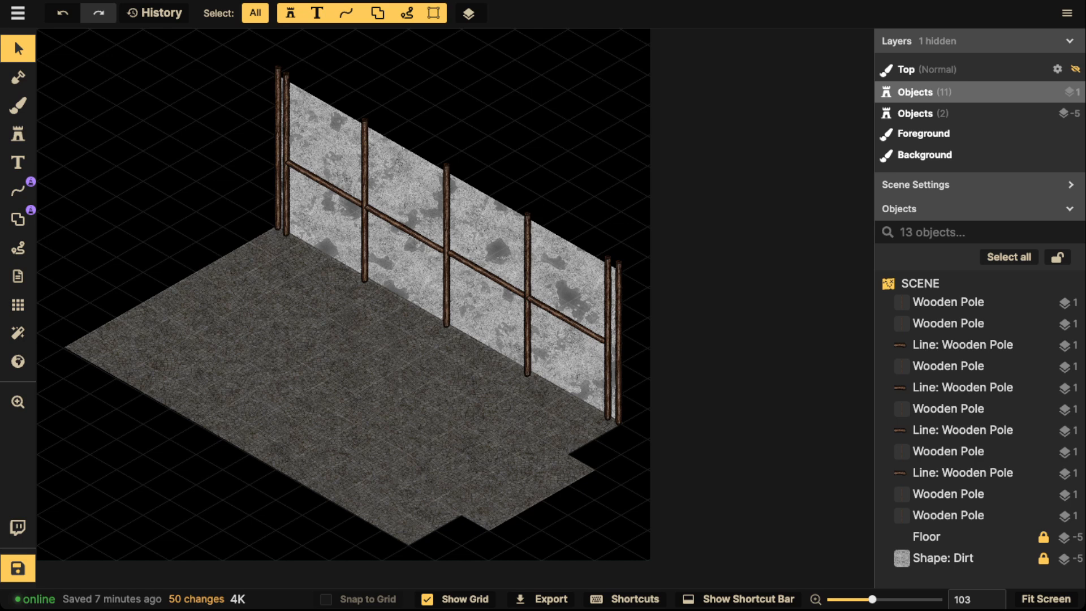
drag(214, 59, 661, 452)
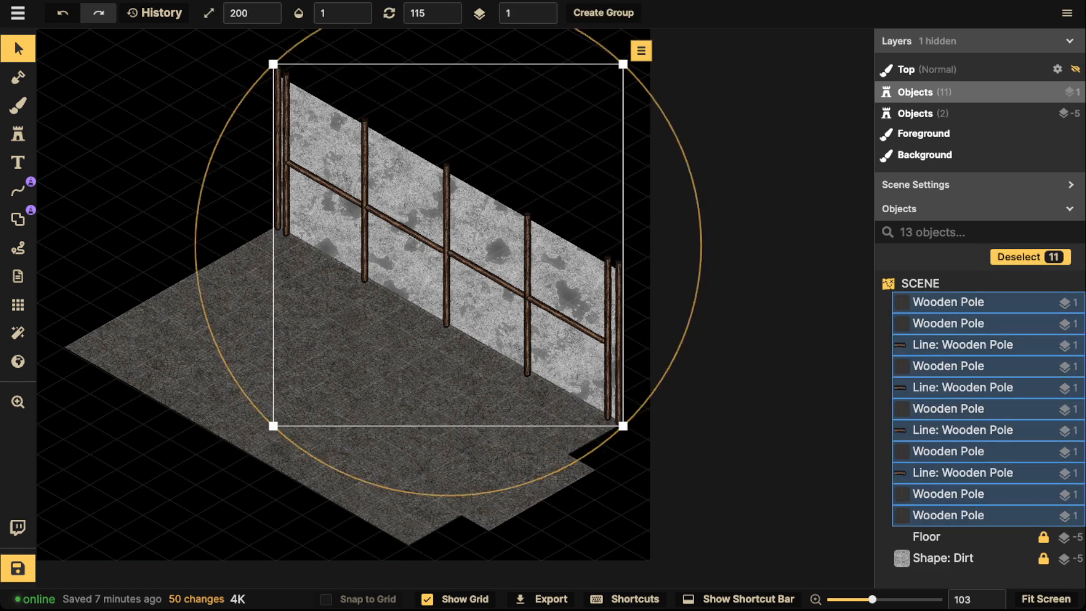
key(Escape)
Select the four beams and the five poles between the outermost ones and nudge them slightly farther along the wall to center them
scroll(363, 172, up, 2)
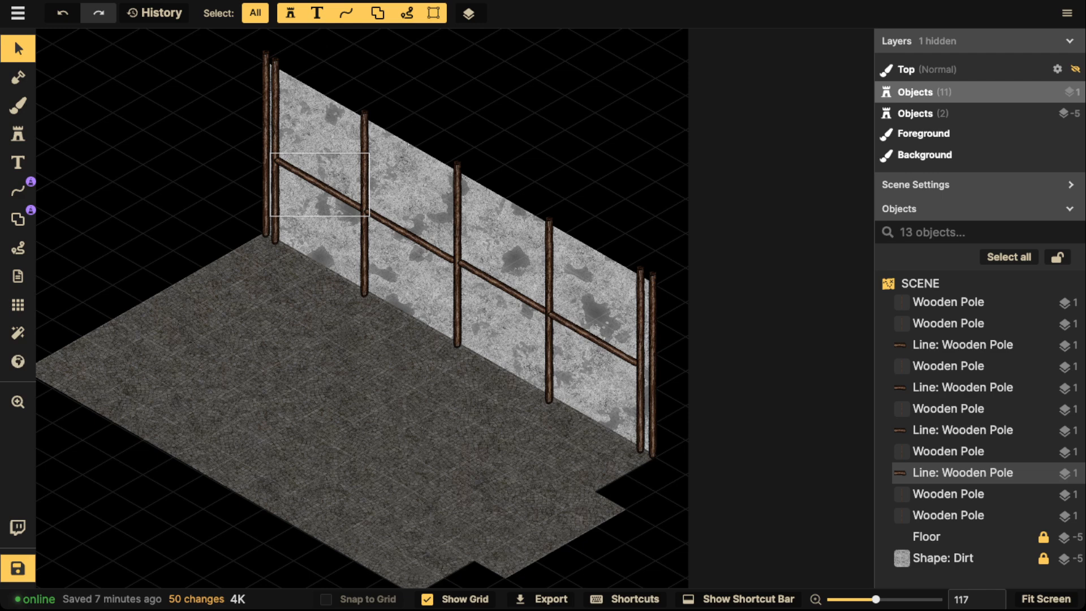
click(320, 184)
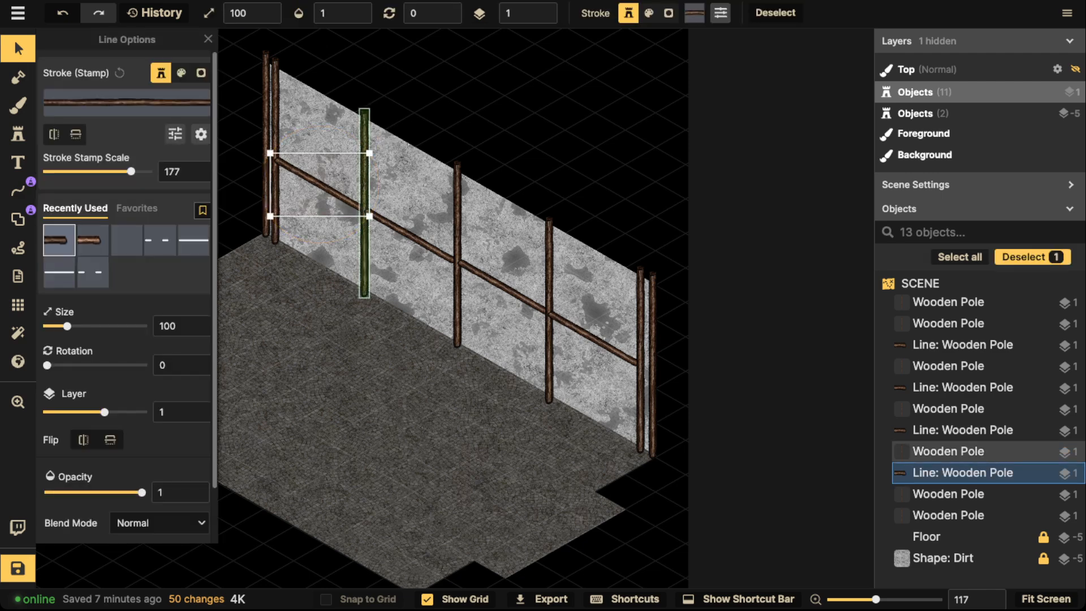
shift+click(364, 238)
shift+click(275, 204)
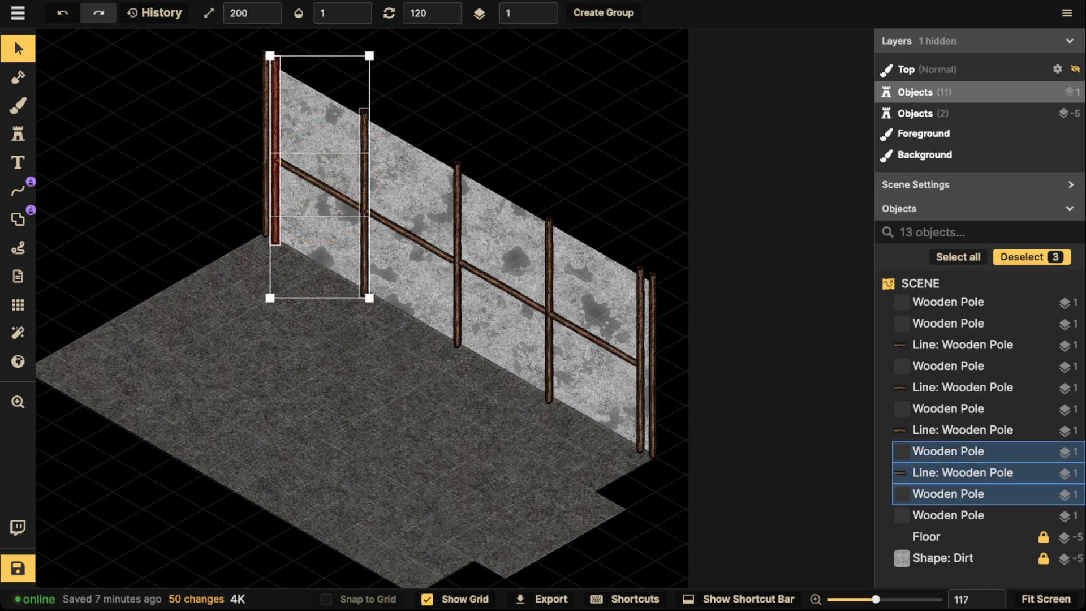
shift+click(457, 255)
shift+click(549, 311)
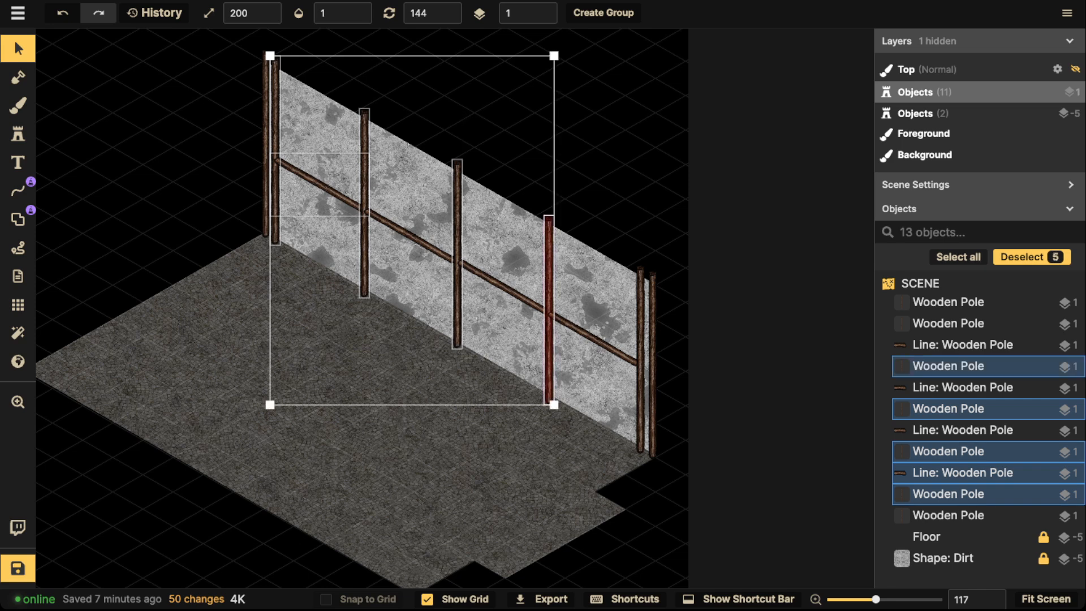
shift+click(594, 337)
shift+click(503, 285)
shift+click(411, 237)
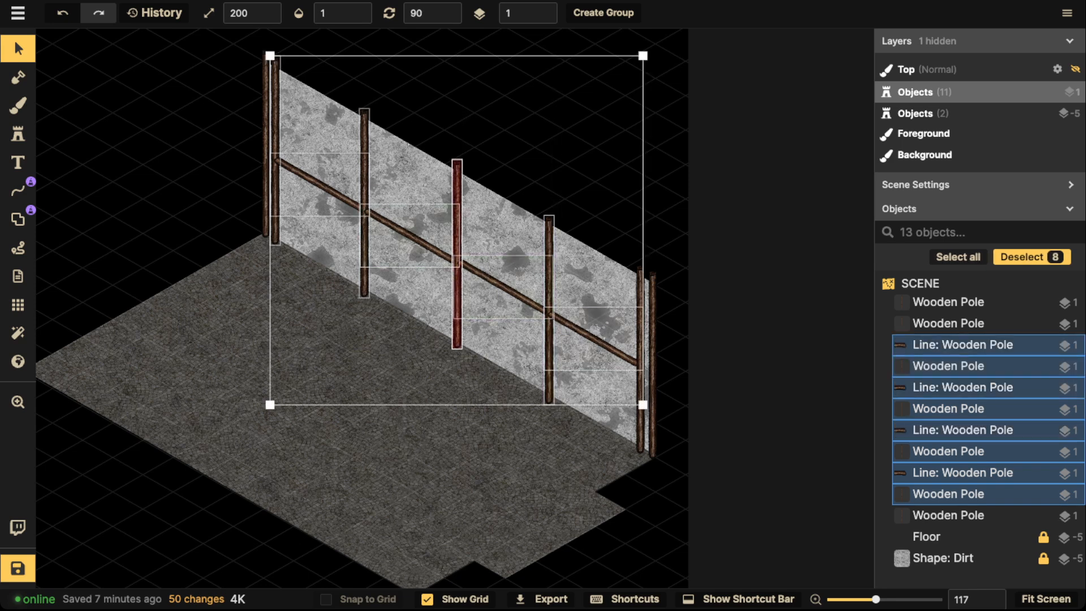
shift+click(640, 407)
drag(594, 338, 596, 339)
key(Escape)
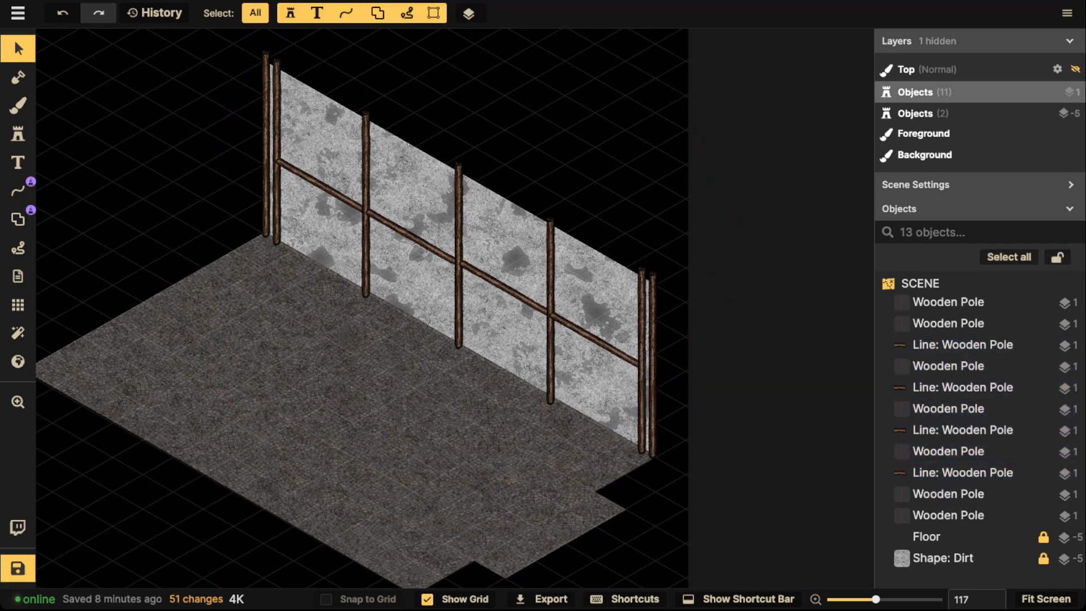
scroll(430, 308, down, 2)
drag(174, 114, 681, 506)
key(Escape)
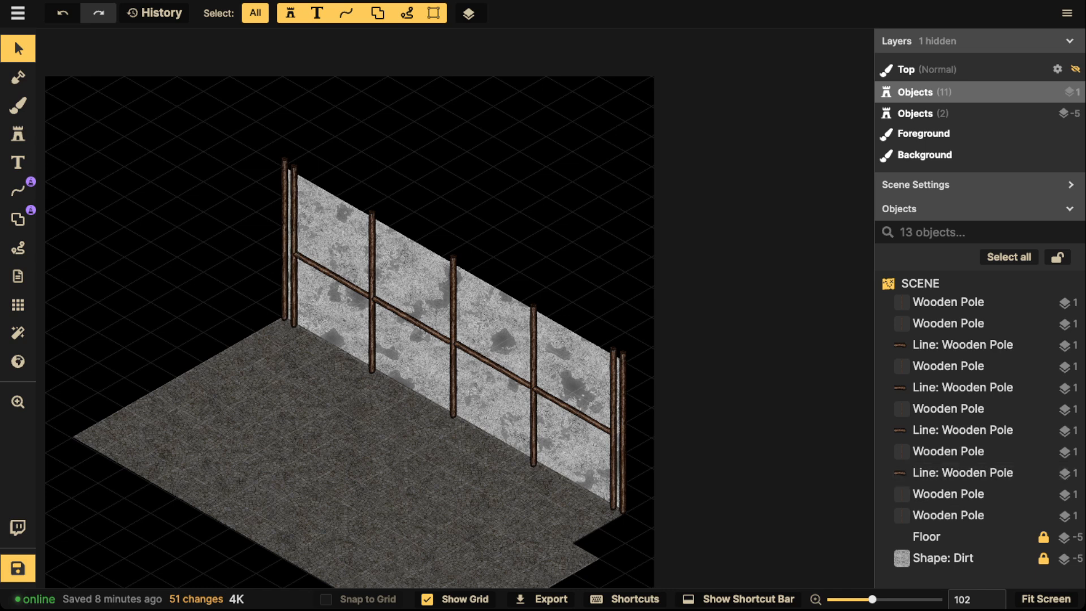
click(962, 473)
ctrl+click(962, 430)
ctrl+click(962, 387)
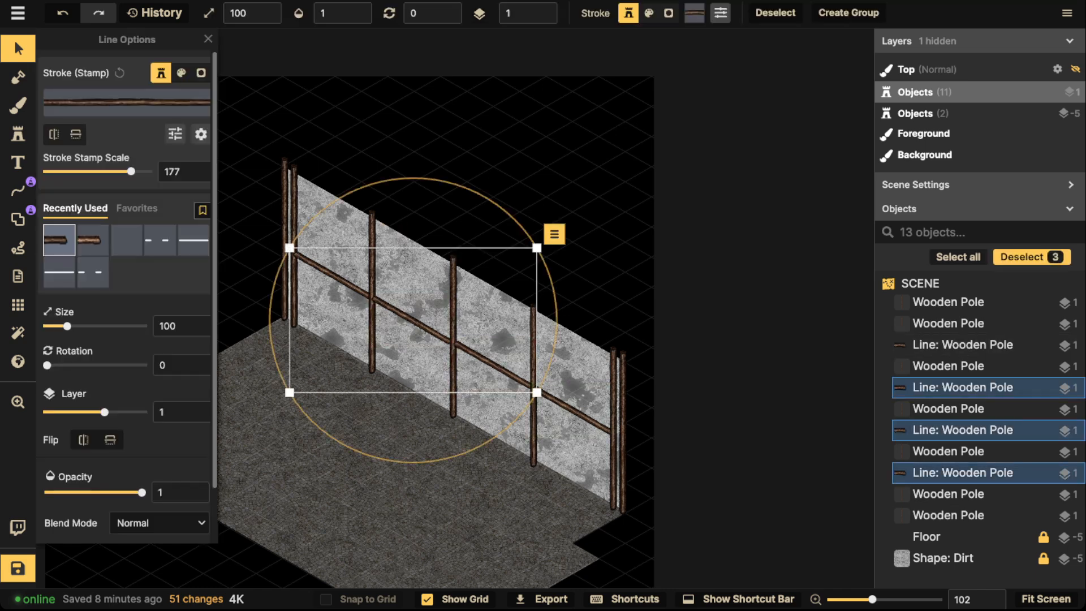
key(Escape)
Draw a wooden pole line along the wall's top edge from the back corner pole to the far end pole and set its layer to 3
click(17, 134)
click(18, 191)
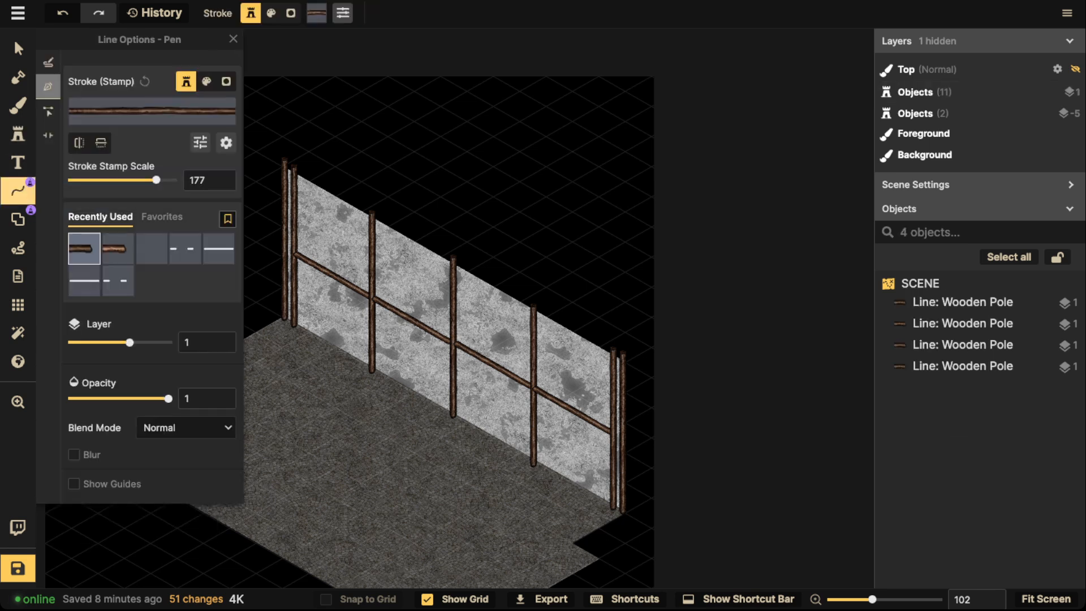
click(285, 162)
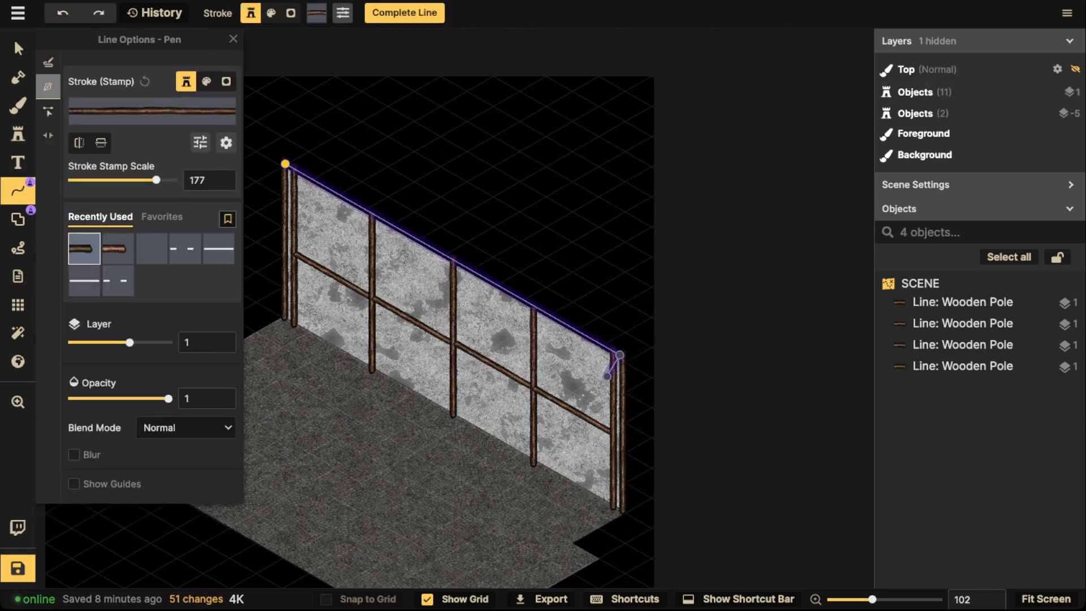
key(Return)
click(14, 39)
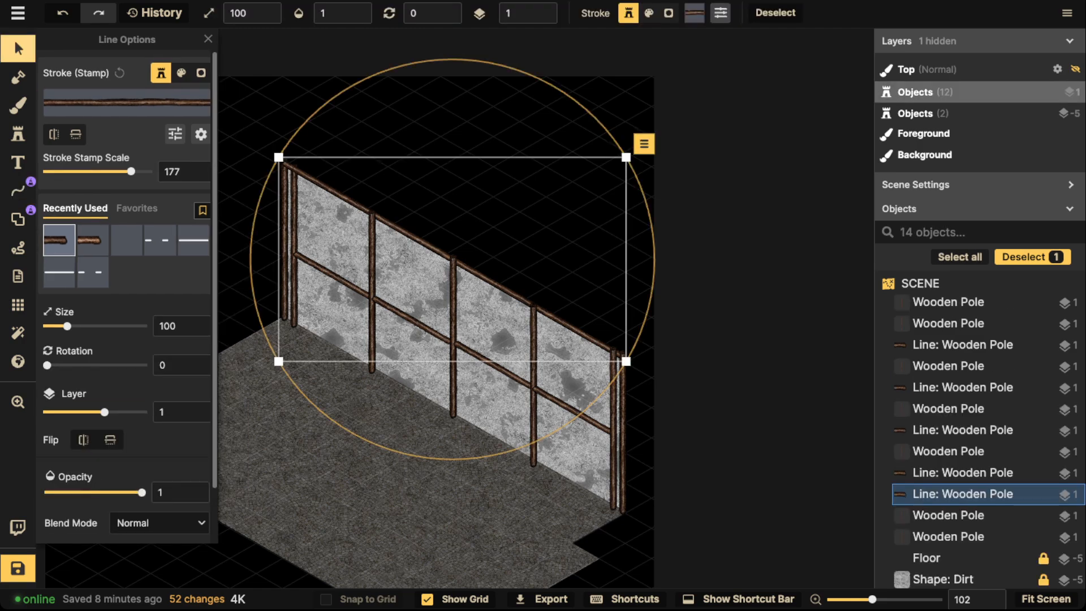
click(543, 7)
click(543, 7)
key(Escape)
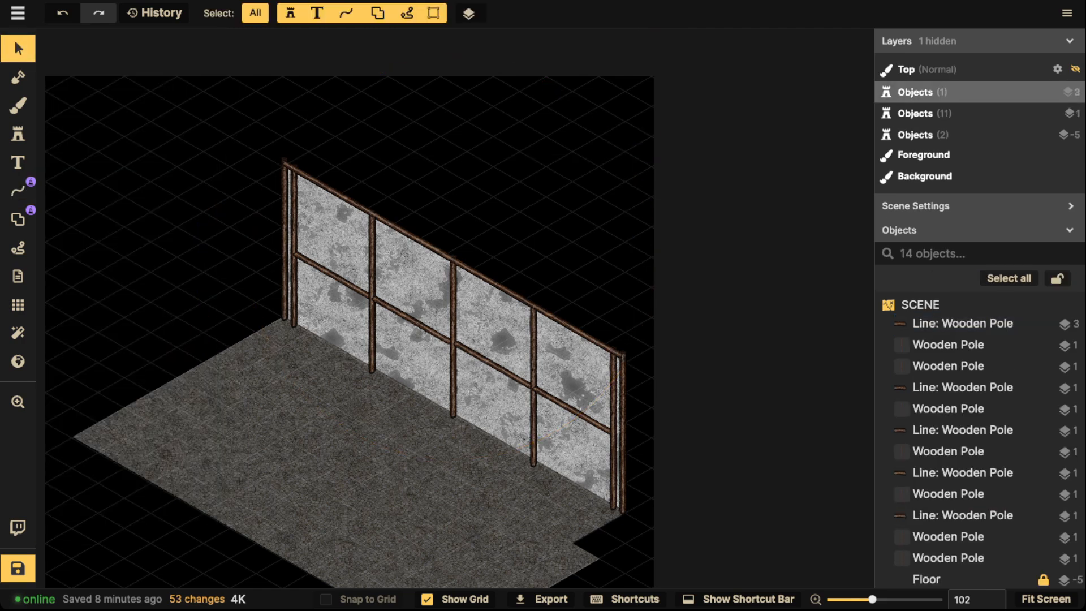
Resize the top beam slightly outward at the back corner so it reaches over the corner pole
scroll(384, 249, down, 1)
scroll(591, 342, up, 8)
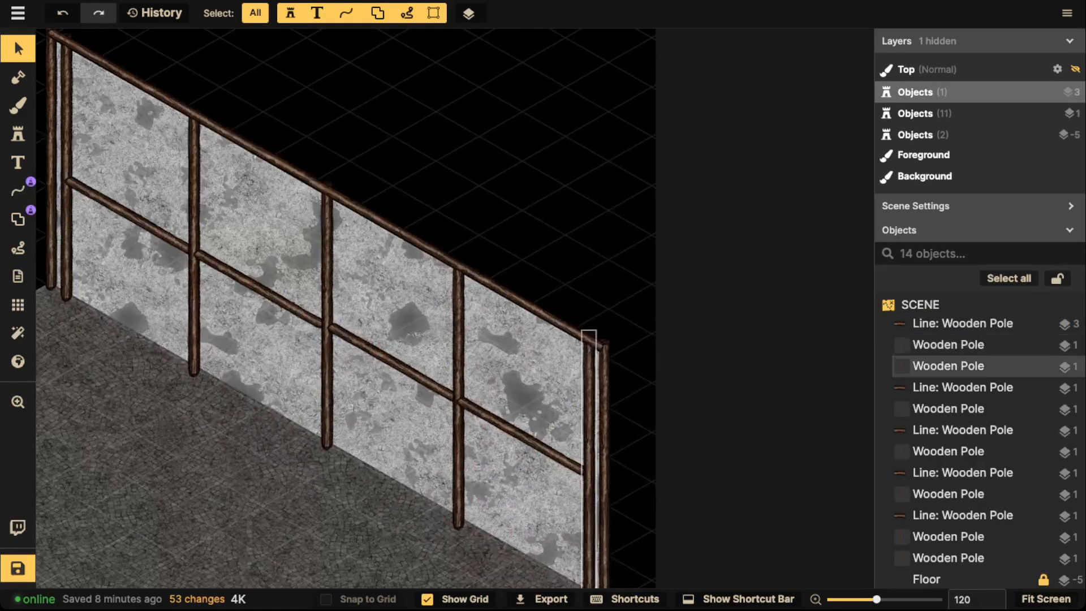
click(592, 342)
scroll(683, 369, up, 8)
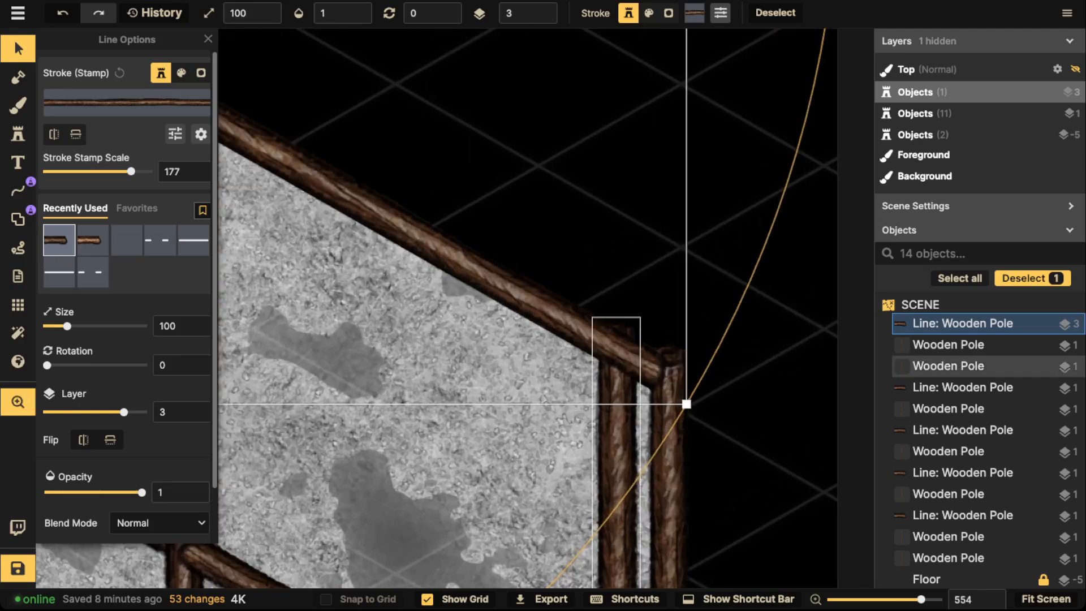
scroll(478, 330, up, 1)
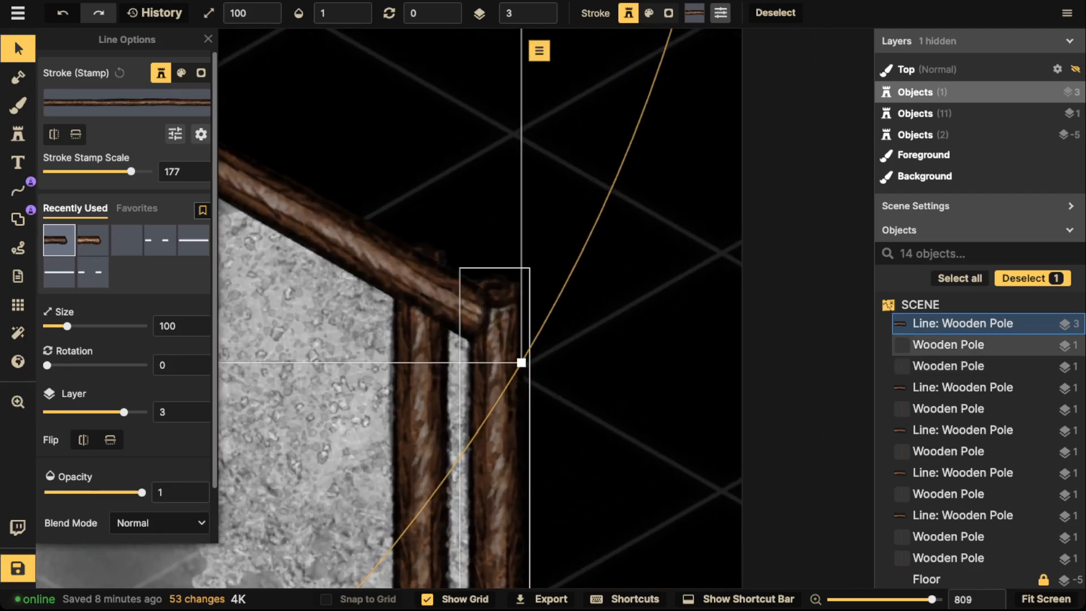
scroll(447, 287, down, 10)
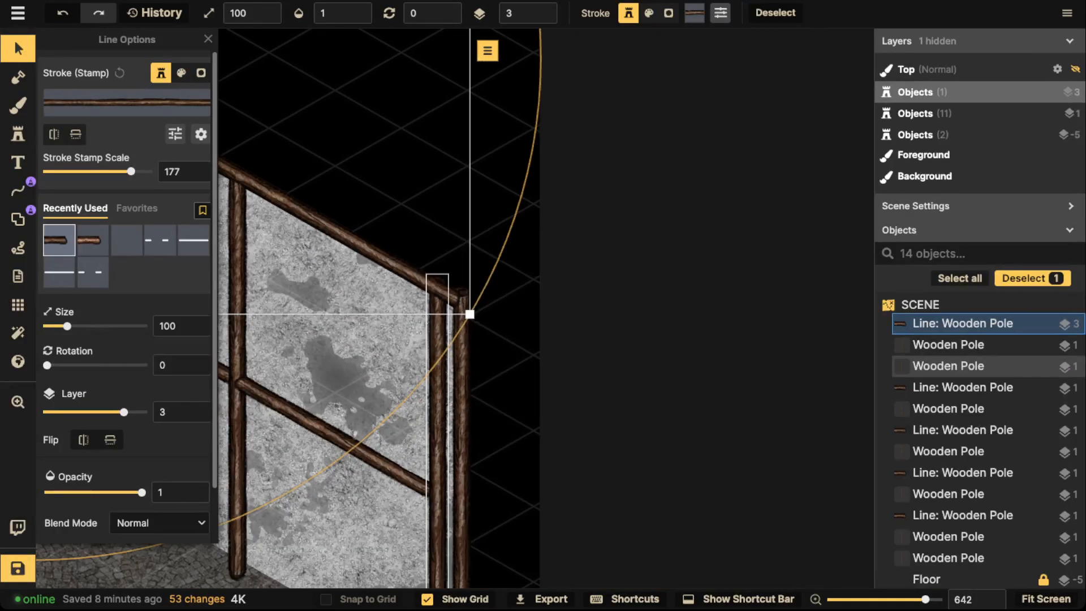
drag(317, 215, 968, 560)
drag(854, 513, 965, 558)
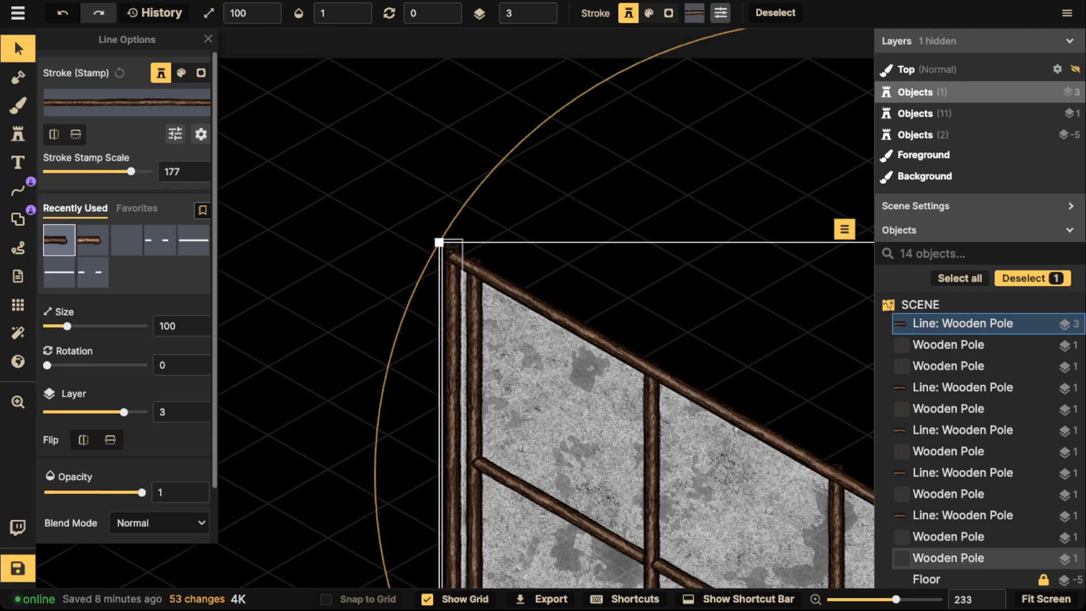
drag(439, 243, 433, 238)
Nudge the outermost pole at the back corner slightly down beneath the top beam's end
click(452, 248)
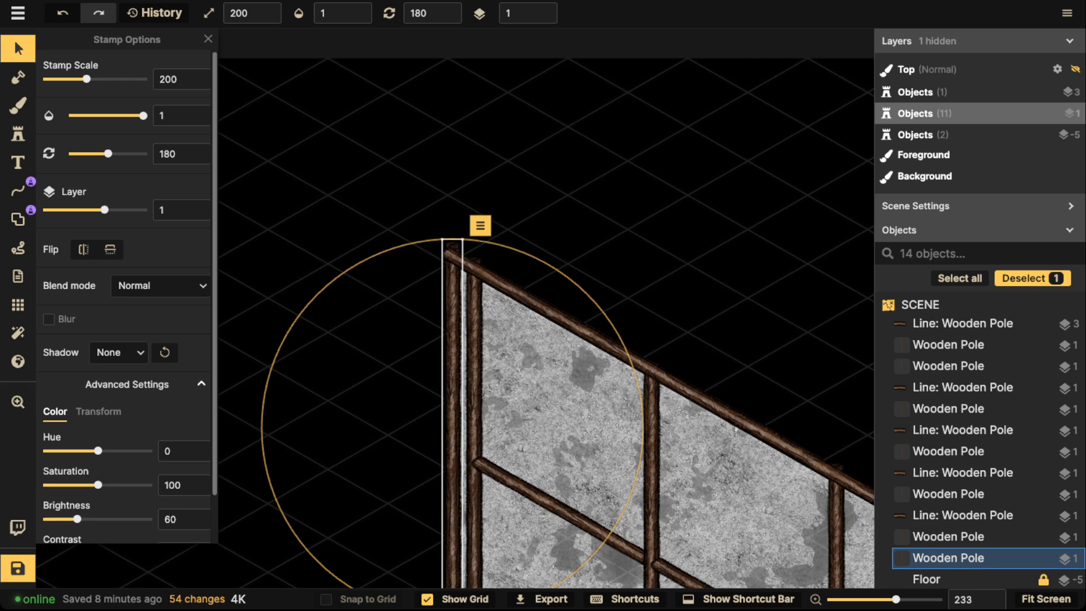
scroll(453, 405, down, 1)
drag(452, 405, 453, 410)
key(Escape)
Select all the wall's poles and beams and group them under the name Right Wall
scroll(452, 405, down, 6)
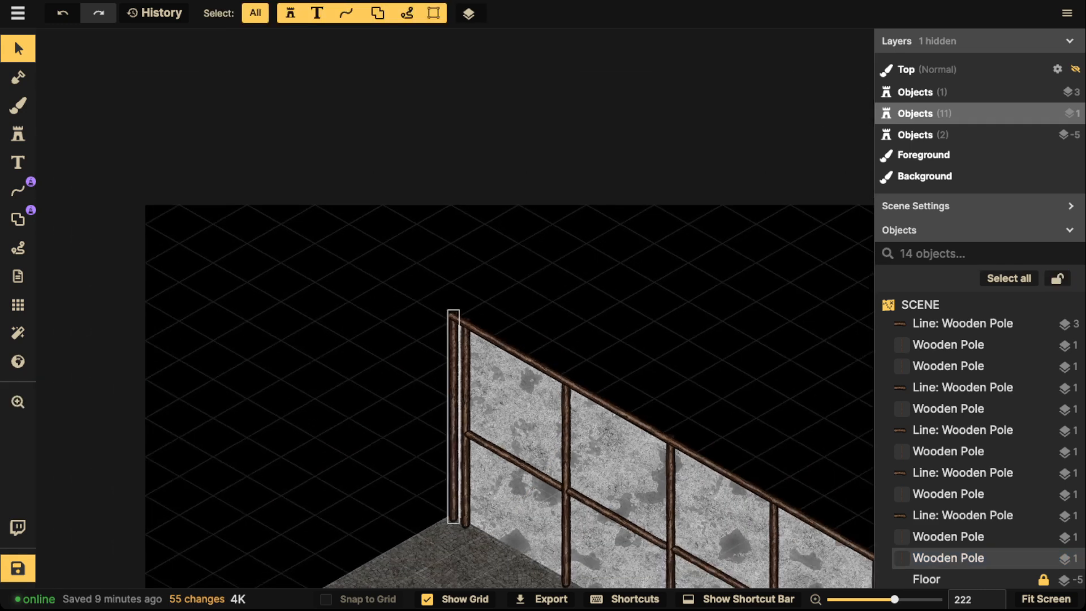
drag(544, 479, 484, 310)
scroll(485, 310, down, 2)
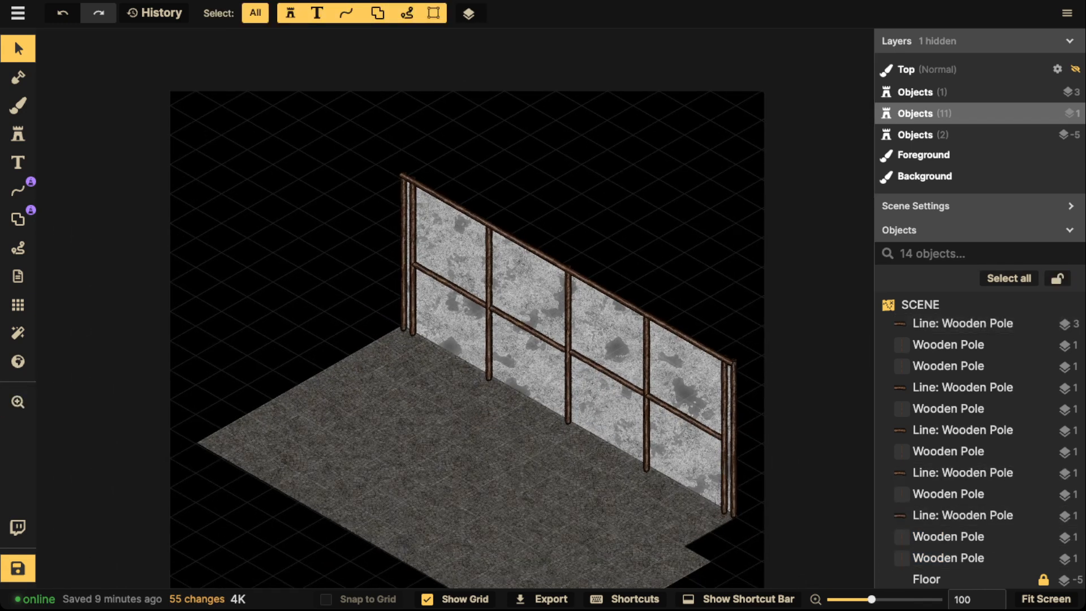
drag(319, 135, 827, 525)
key(Escape)
drag(309, 141, 764, 533)
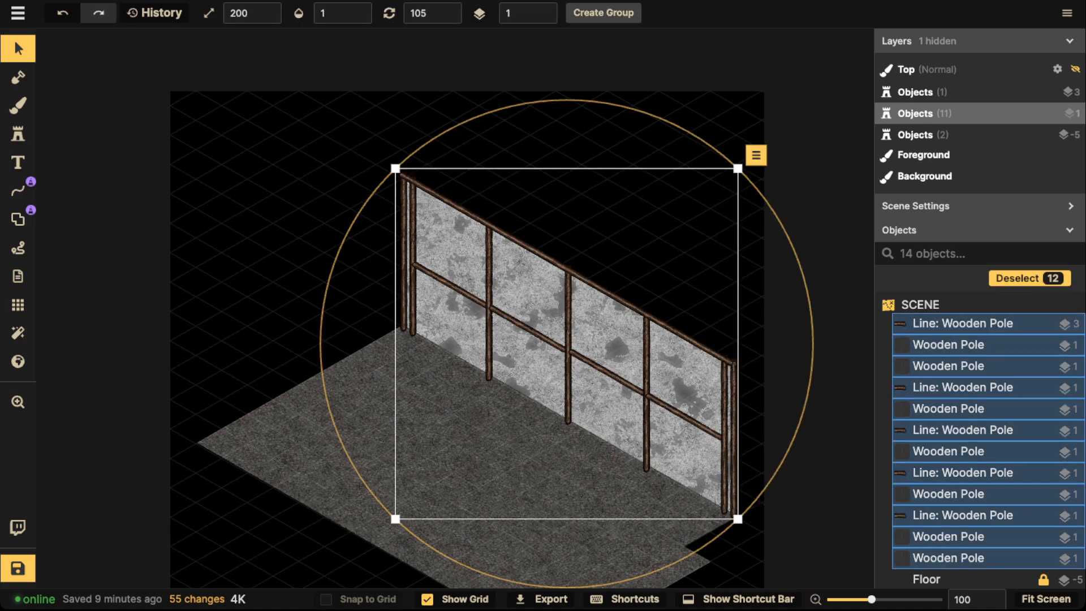
click(604, 12)
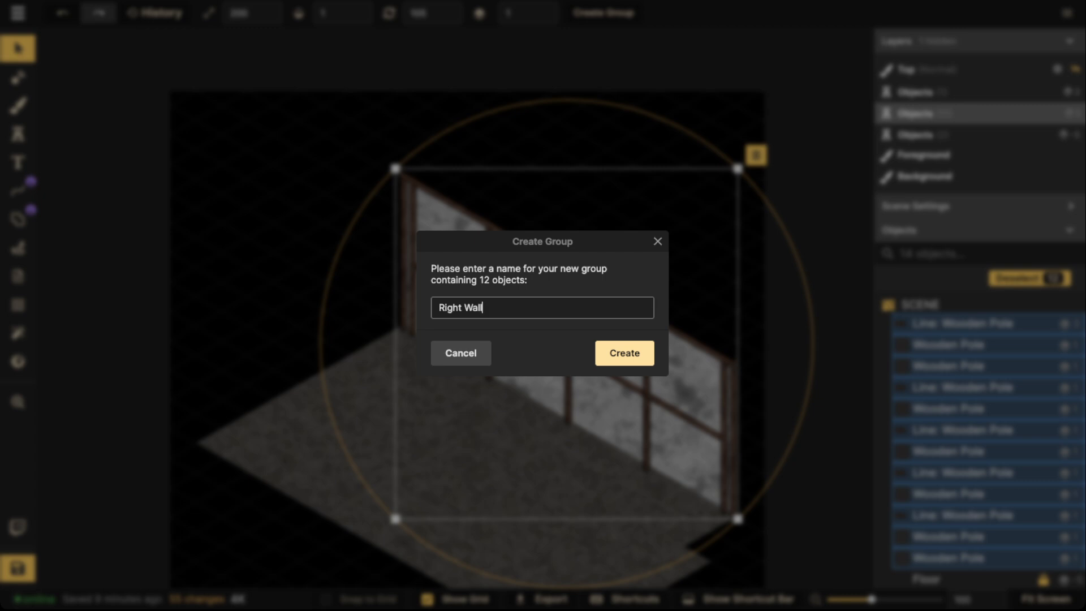
key(Return)
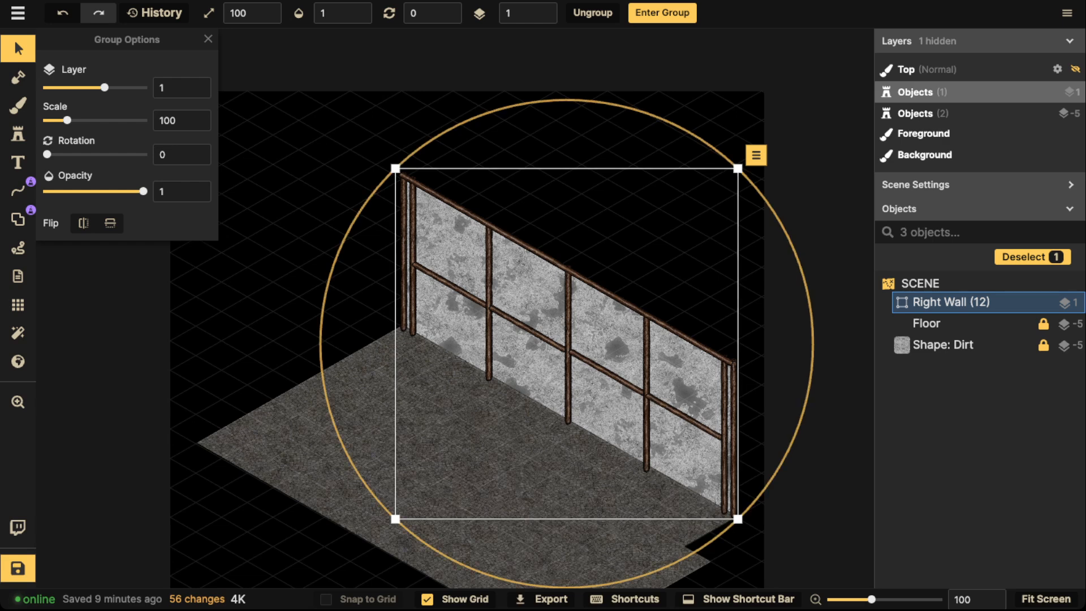
key(Escape)
drag(352, 172, 739, 520)
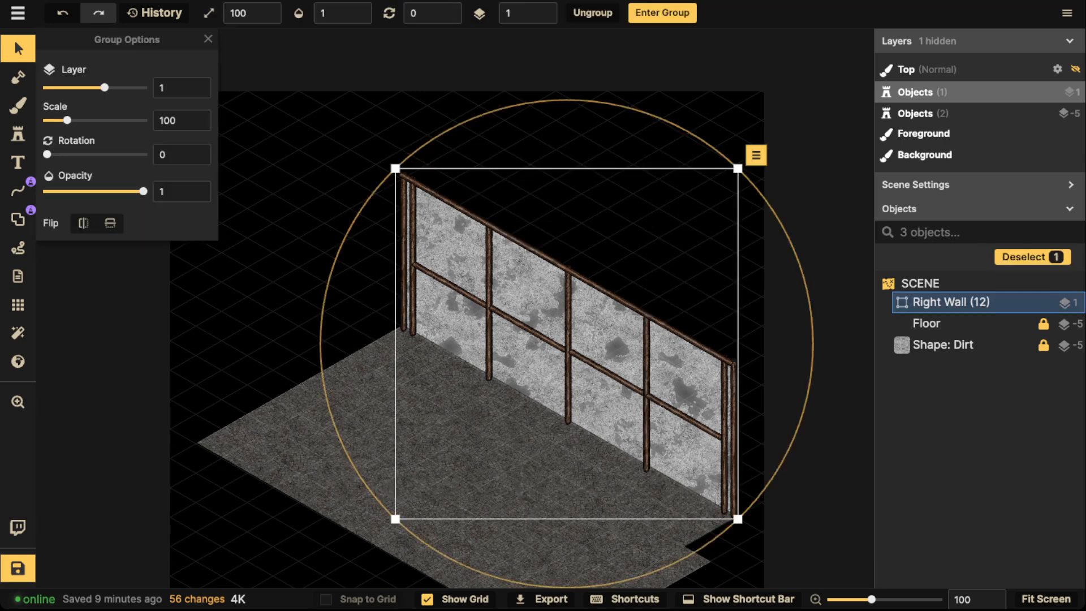
key(Escape)
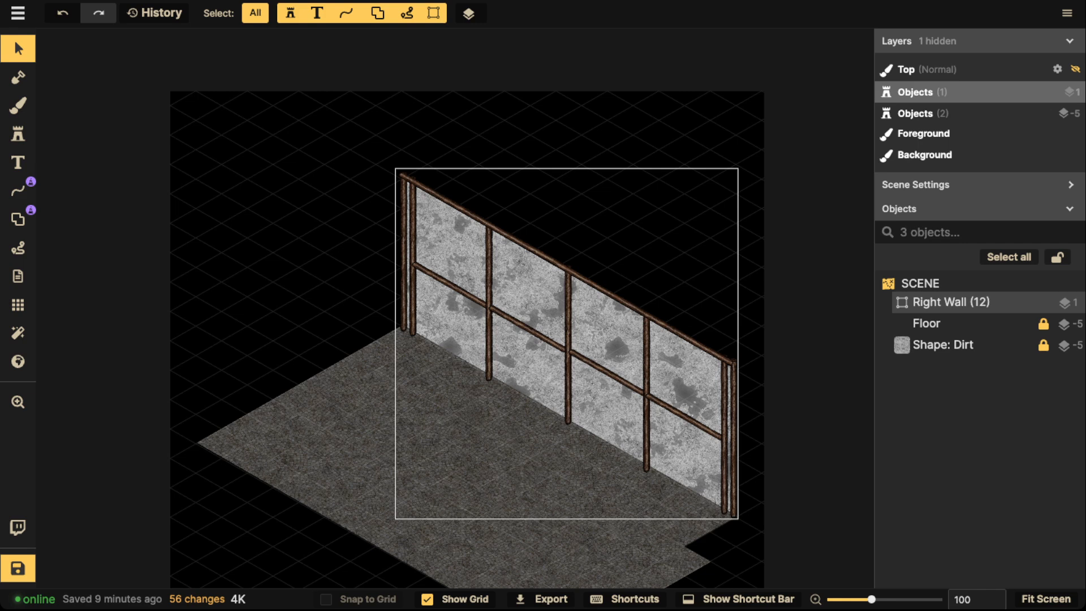
click(951, 302)
key(Escape)
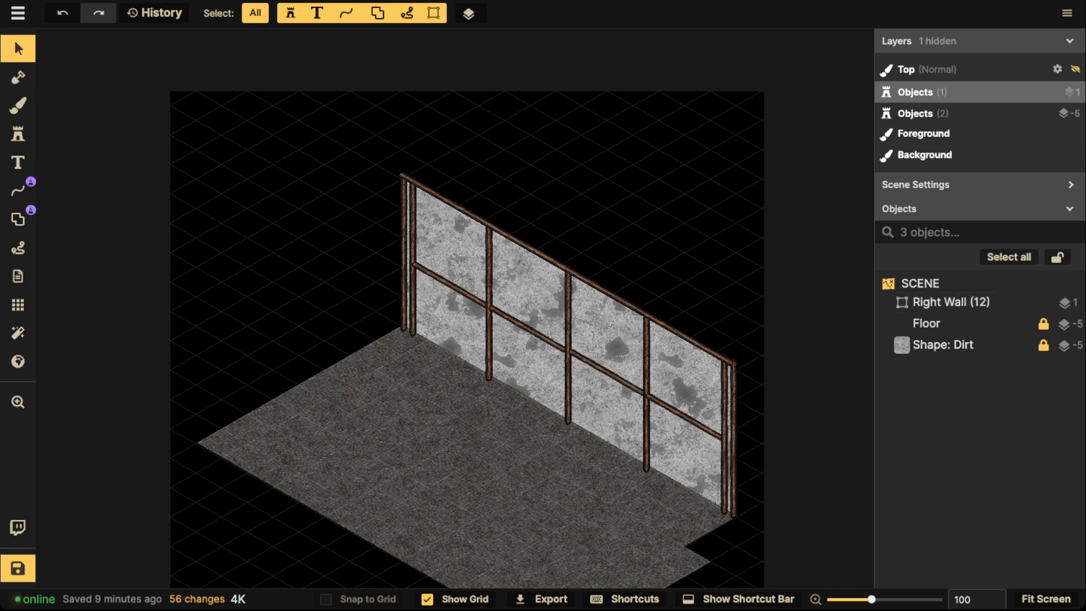
Copy the inner pole beside the back corner from the Right Wall group and paste it outside the group at the floor's outer corner
double_click(412, 256)
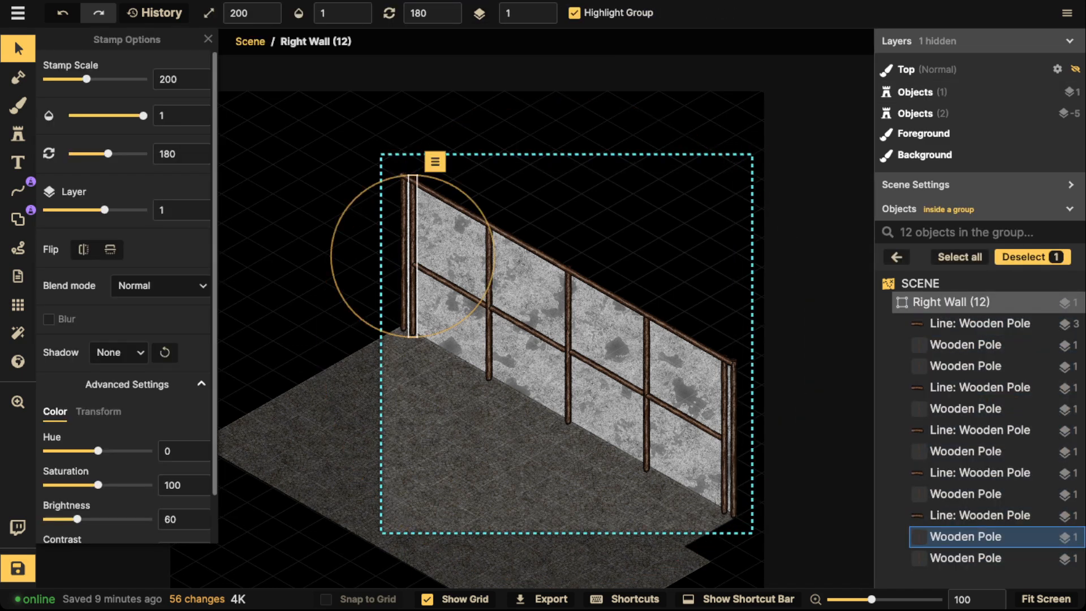
key(Escape)
key(Escape)
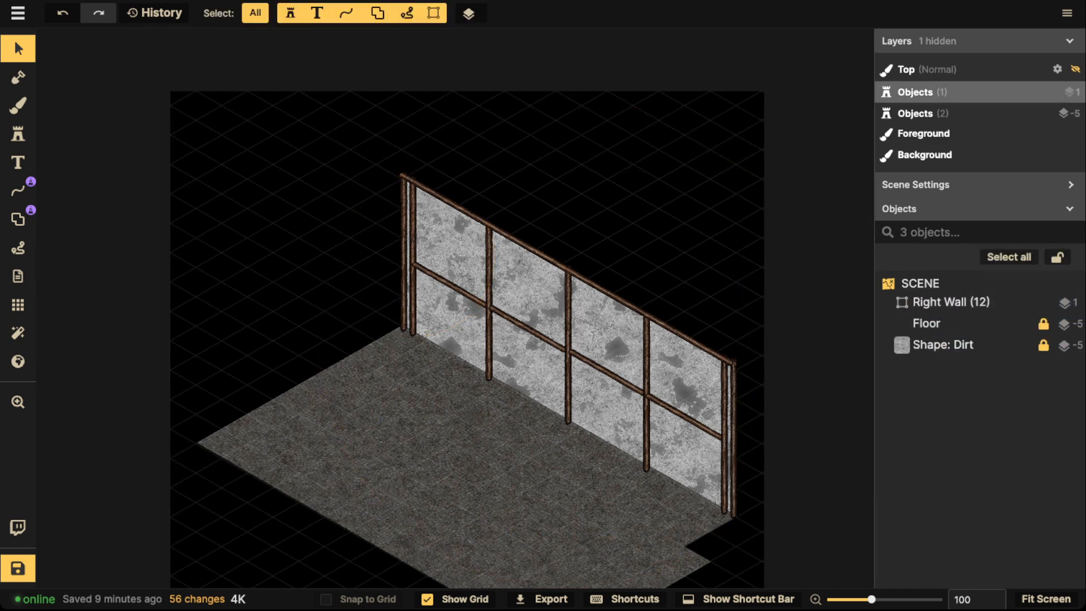
drag(413, 256, 555, 244)
key(ctrl+v)
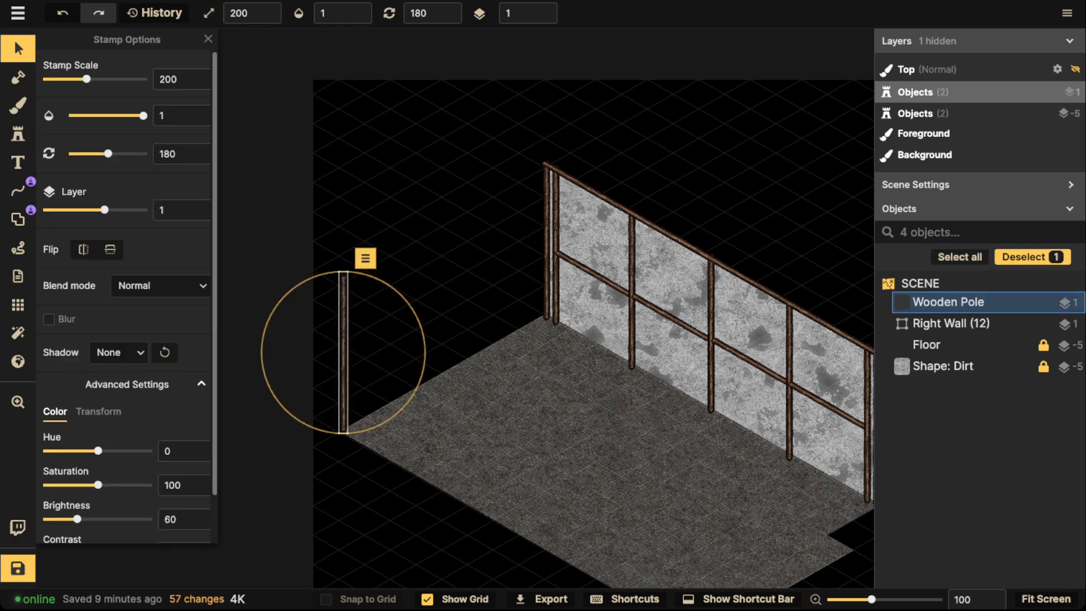
Add three more copies of the pole, spaced along the open floor edge between the outer corner and the back corner
drag(344, 353, 448, 291)
scroll(436, 308, up, 5)
key(ctrl+v)
drag(367, 359, 363, 338)
key(ctrl+v)
drag(535, 274, 524, 249)
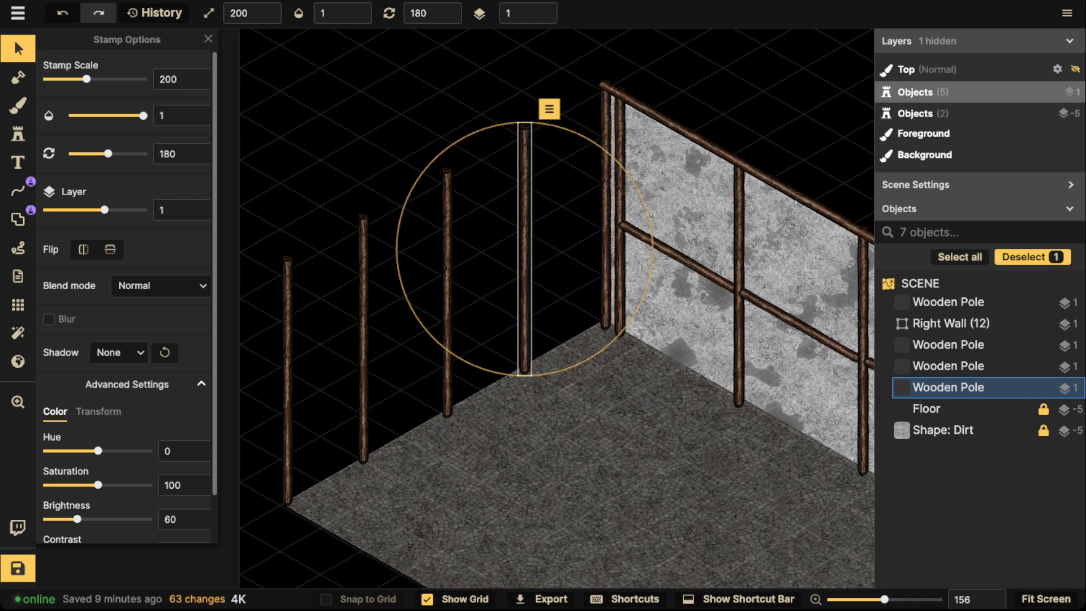
key(Escape)
Duplicate the third pole from the floor's outer corner, place the copy above it and set the copy's layer to 2
scroll(424, 180, down, 6)
key(space)
drag(425, 180, 427, 253)
scroll(418, 224, down, 1)
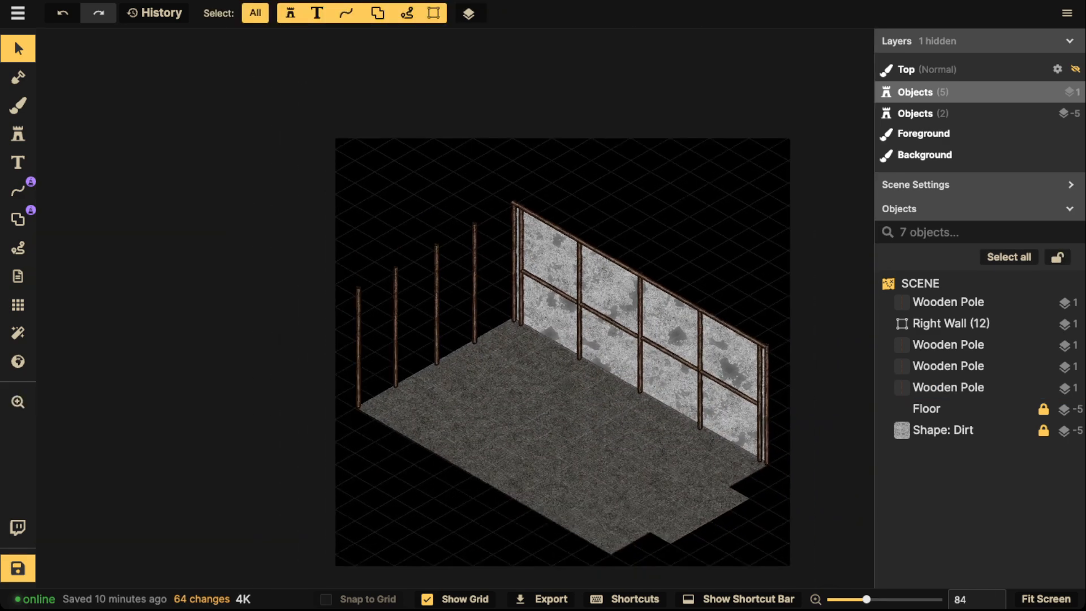
click(436, 304)
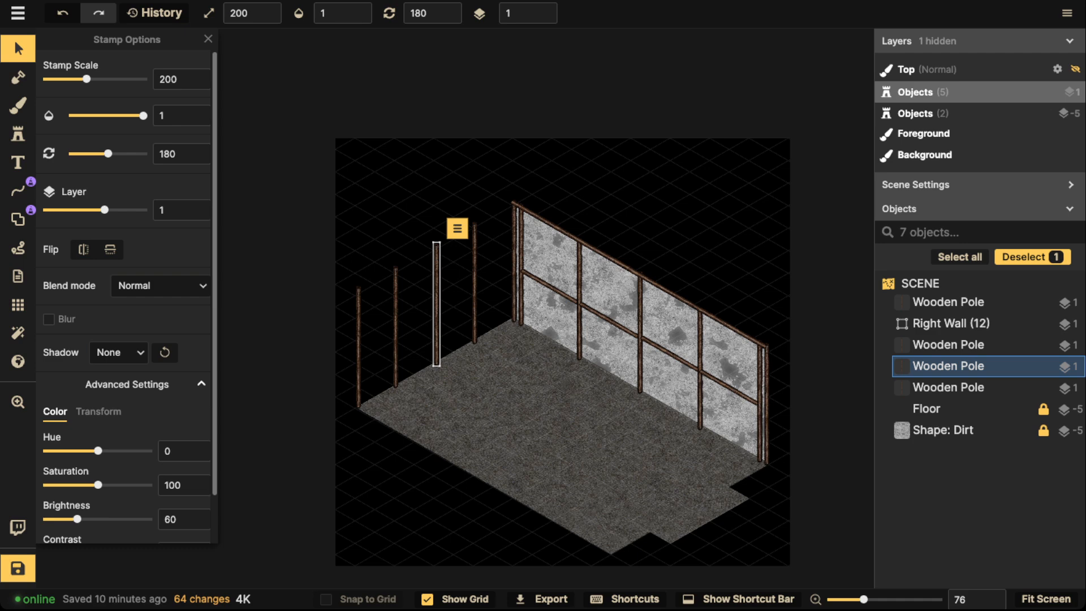
scroll(435, 238, up, 2)
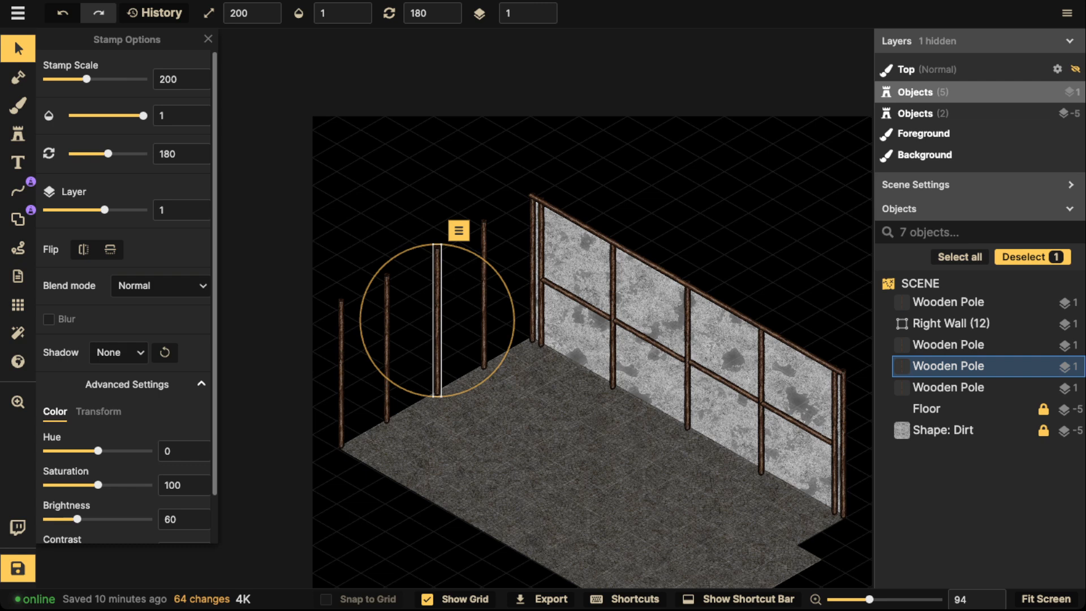
key(ctrl+c)
key(ctrl+v)
drag(437, 235, 438, 225)
click(548, 10)
Adjust the upper pole's height so its base sits on the top end of the pole below
scroll(480, 225, up, 2)
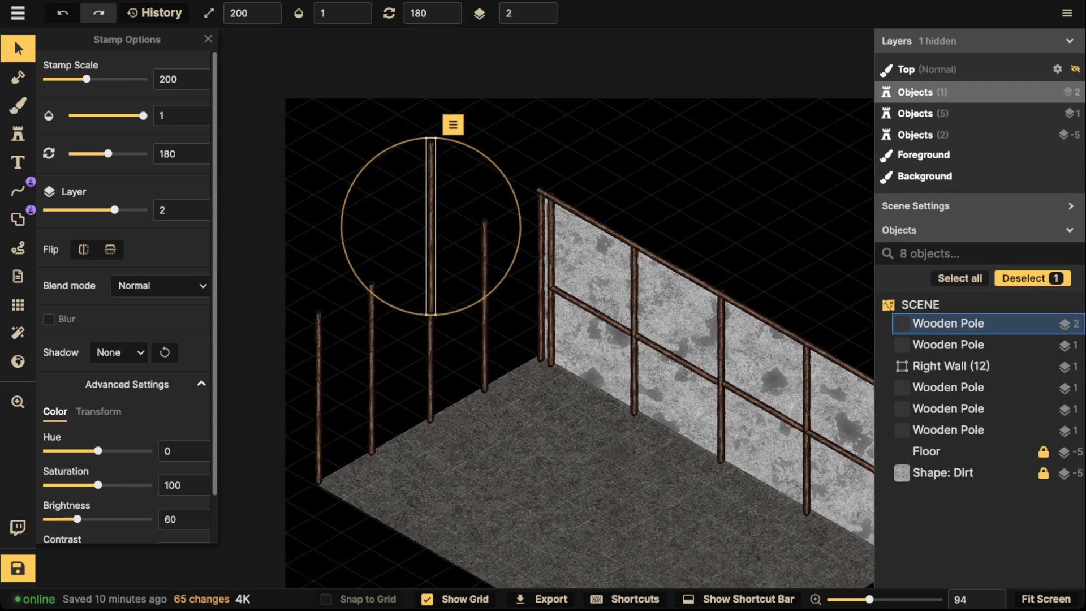
scroll(447, 226, up, 2)
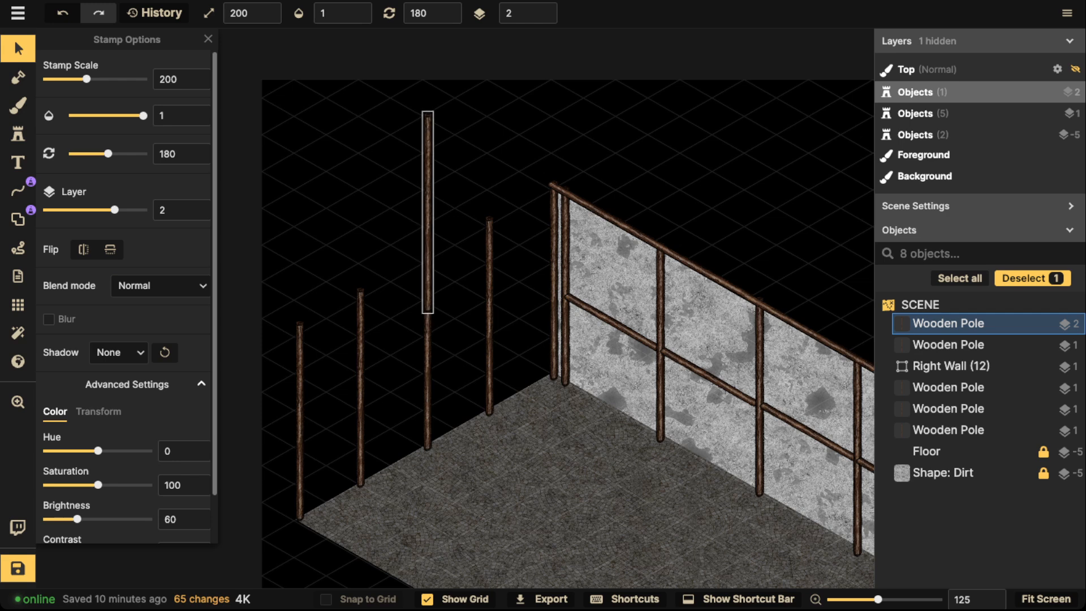
drag(428, 226, 427, 200)
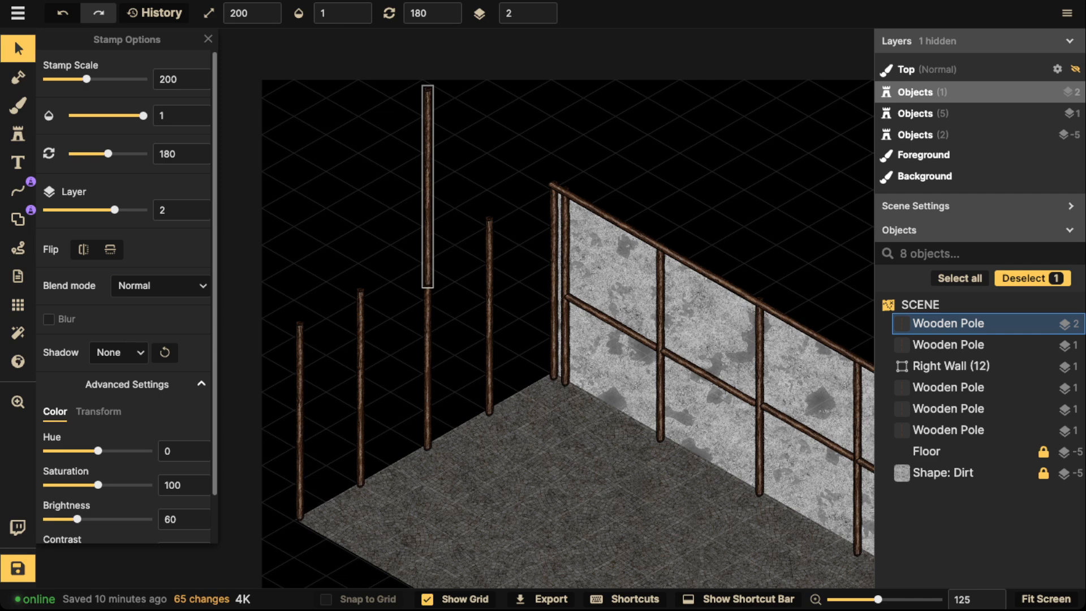
mouse_move(428, 186)
mouse_down()
mouse_move(429, 269)
mouse_move(427, 158)
mouse_move(429, 195)
mouse_up()
Draw a gable-shaped wooden pole line from the outer corner pole's top over the tall middle pole's top to the back corner pole's top
click(18, 190)
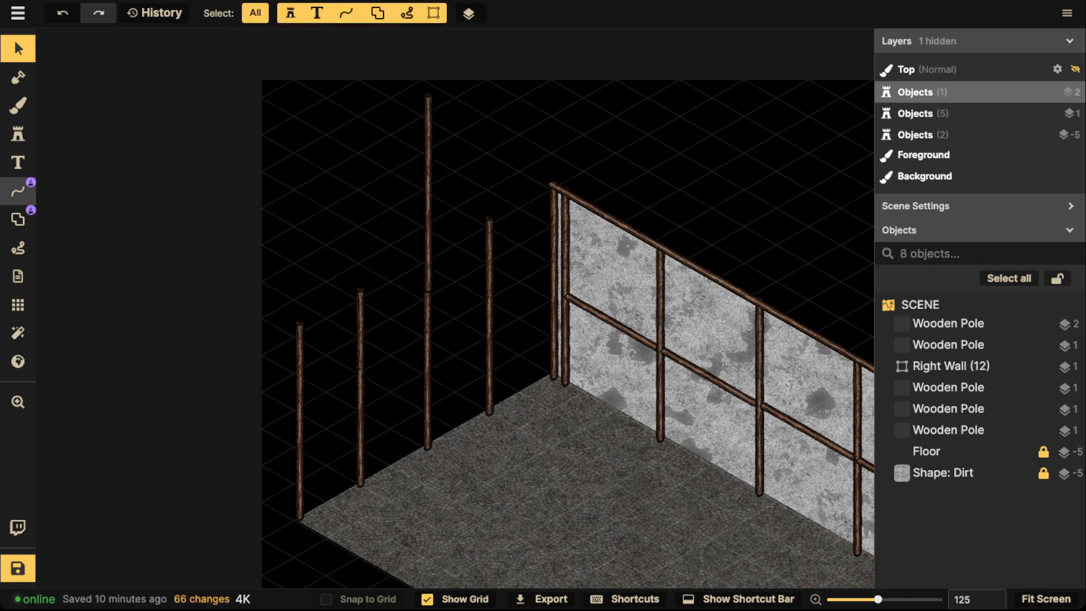
click(299, 325)
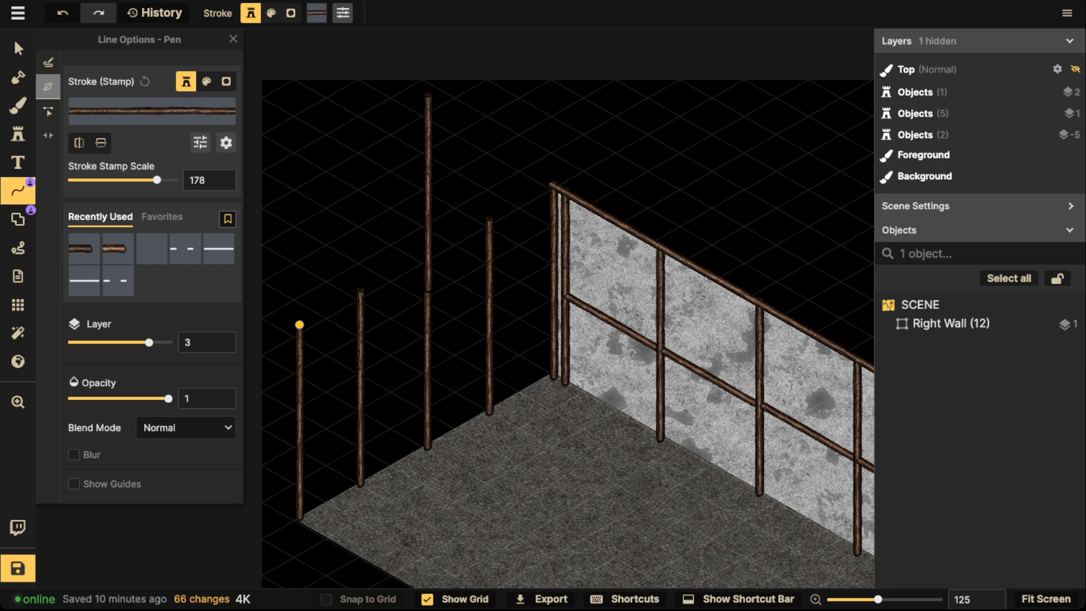
click(428, 98)
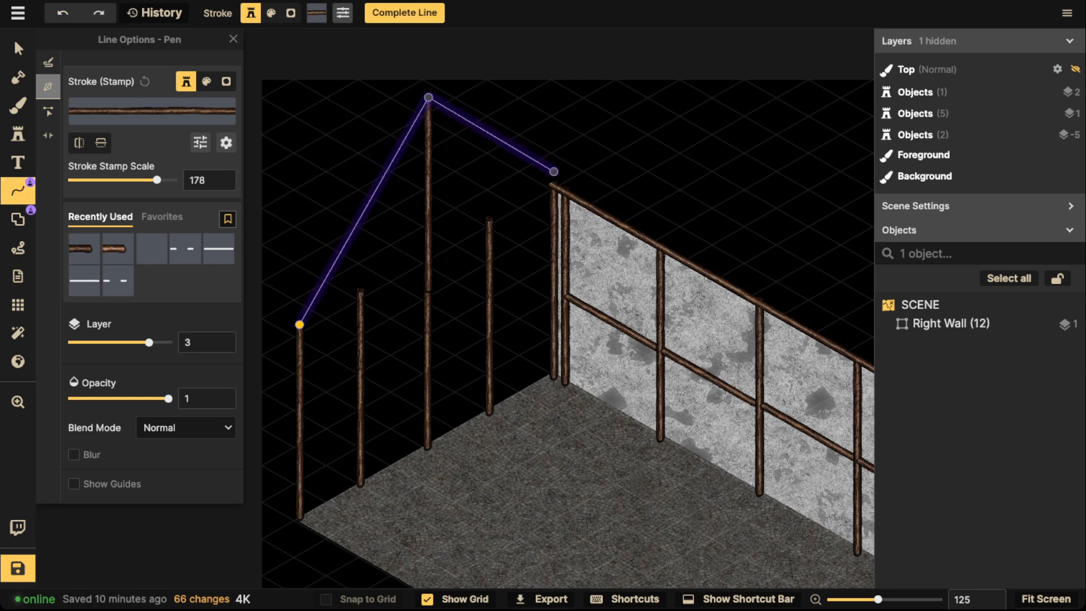
double_click(551, 184)
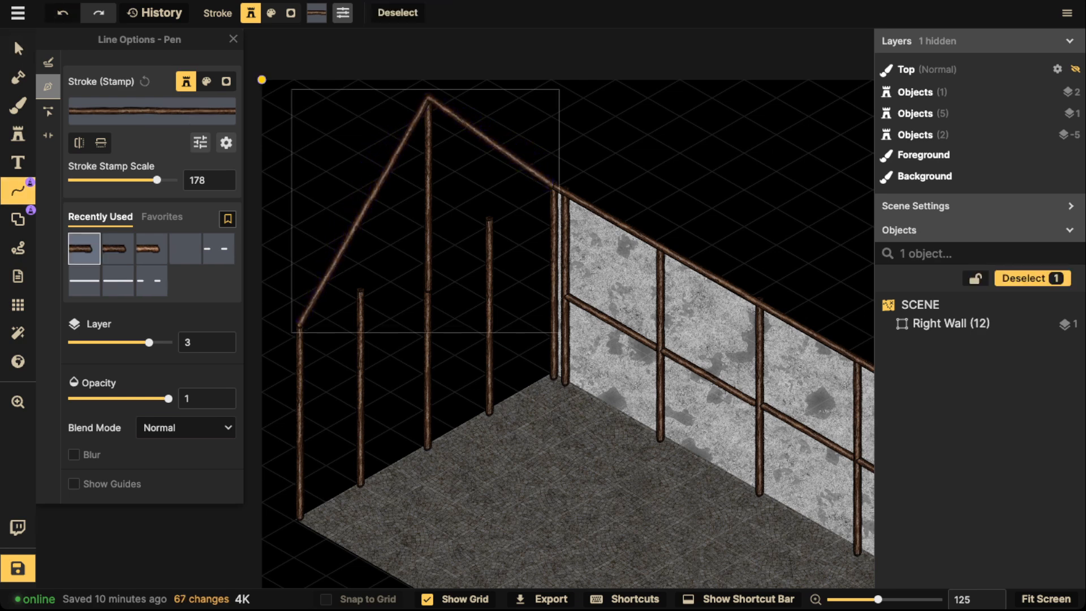
key(v)
scroll(563, 243, down, 3)
key(Escape)
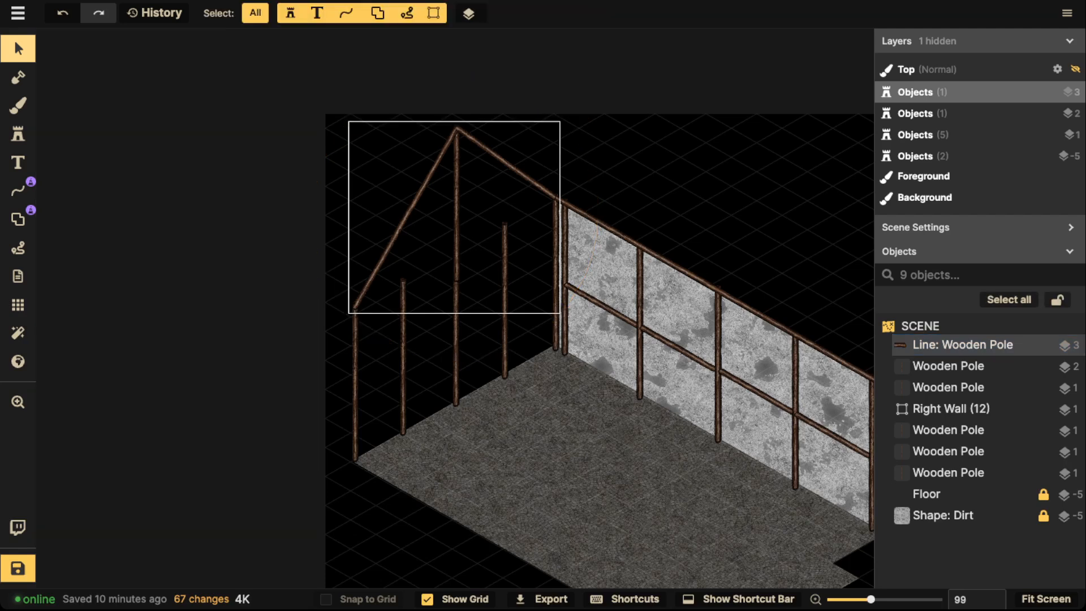
scroll(396, 187, down, 1)
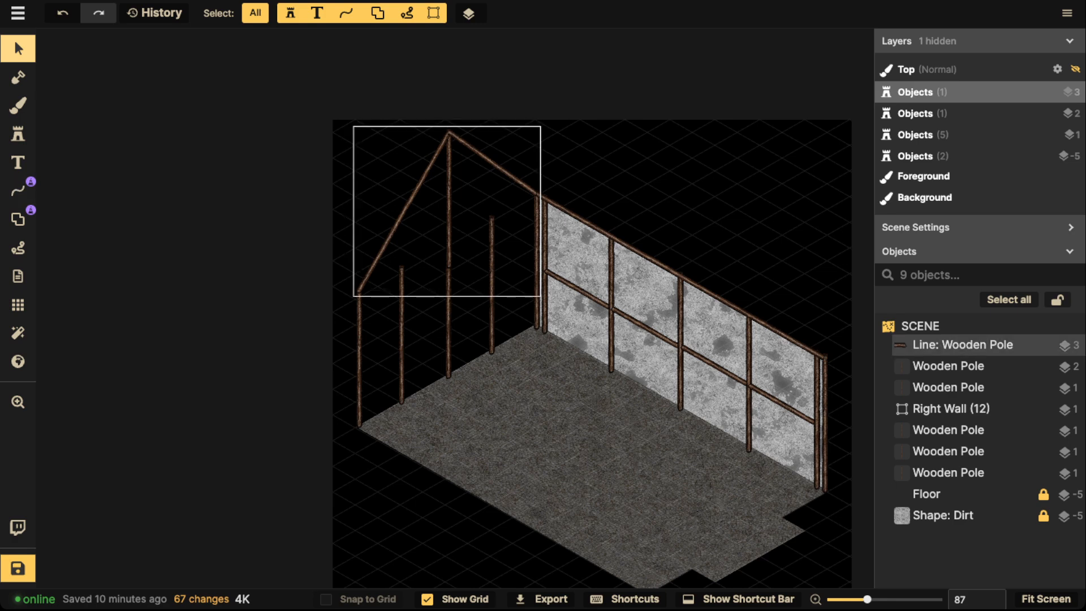
Draw a straight wooden pole crossbeam line between the tops of the back corner pole and the outer corner pole
scroll(430, 192, up, 3)
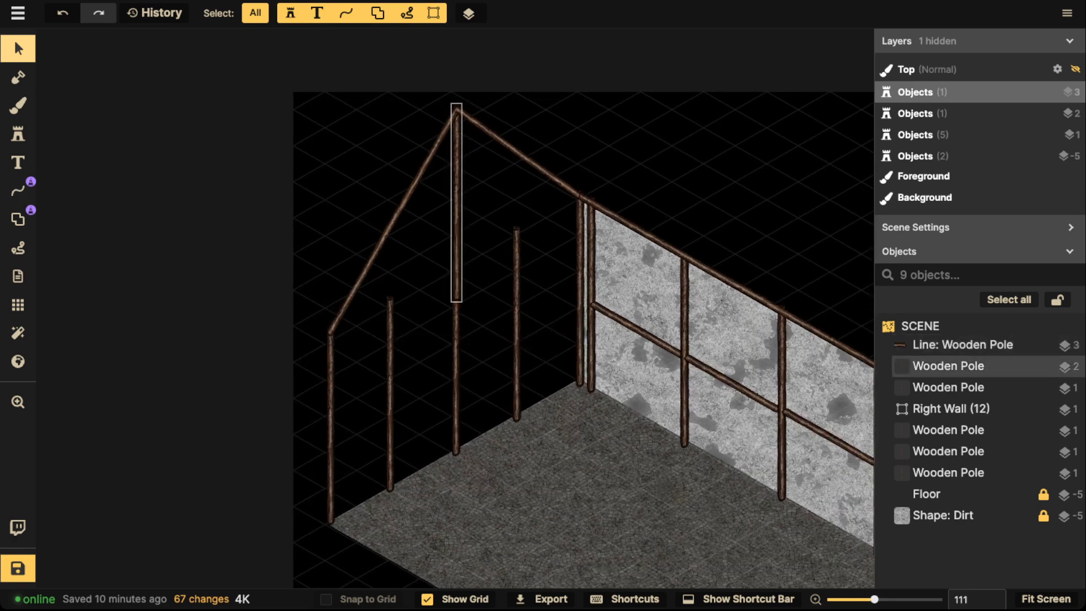
click(456, 202)
click(962, 344)
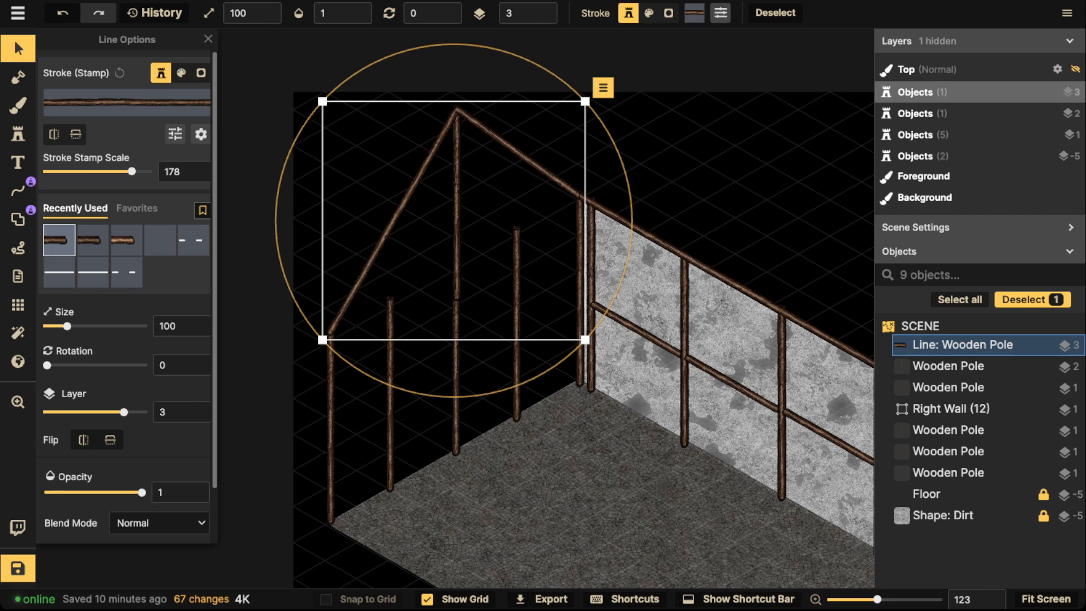
key(Escape)
click(17, 190)
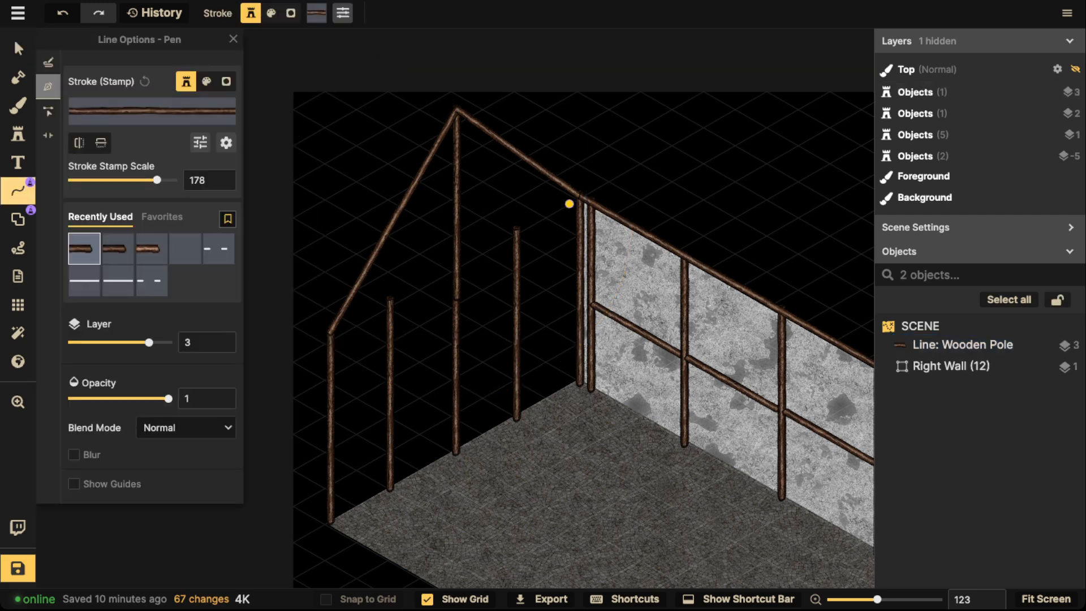
click(578, 197)
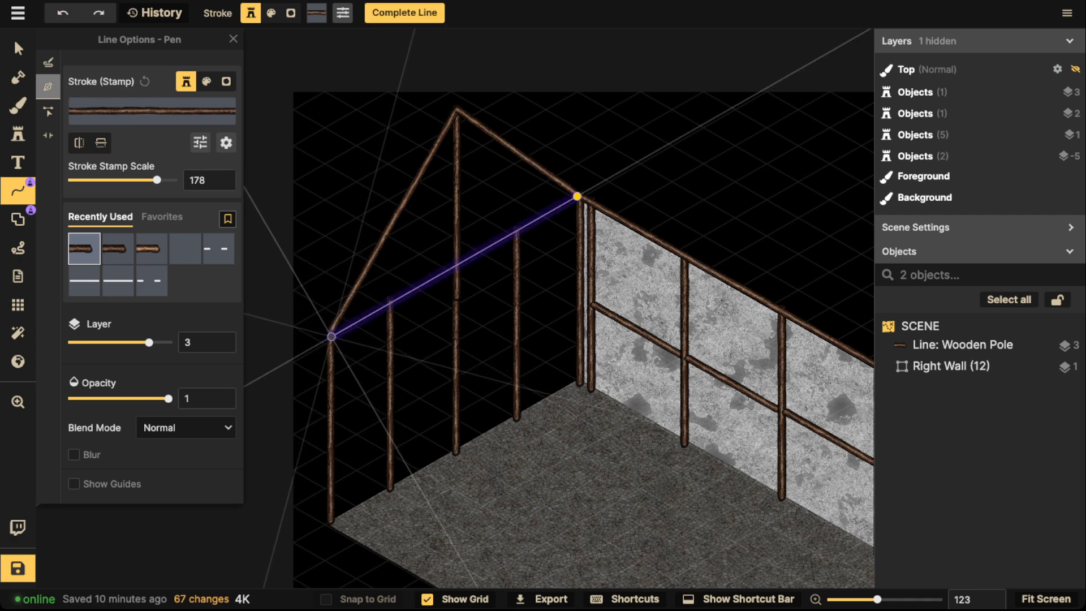
click(333, 335)
key(Return)
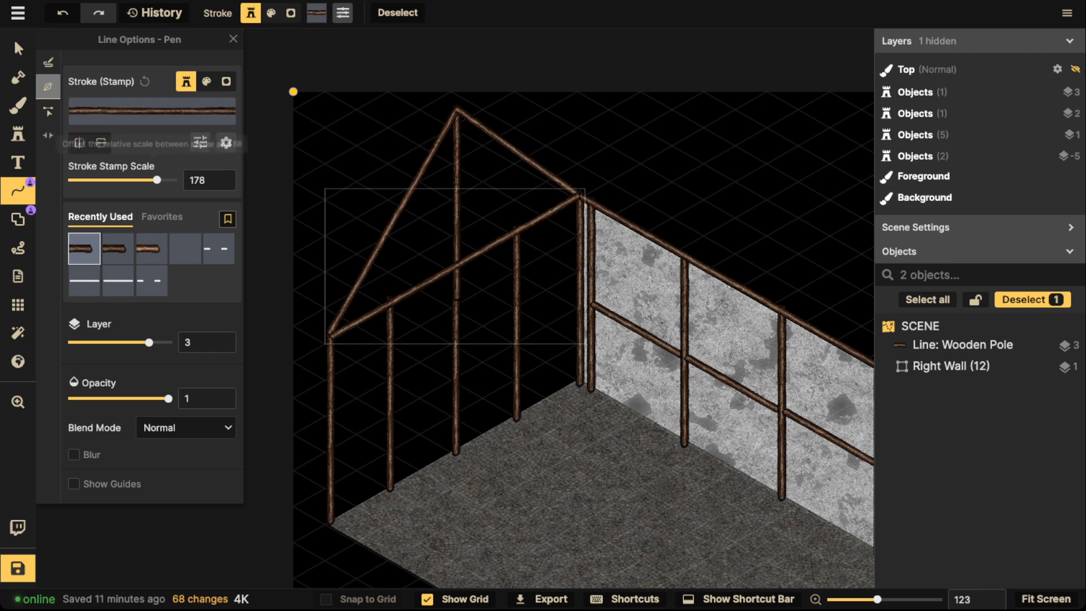
Draw a wooden pole brace from the crossbeam's junction with the tall middle pole to the midpoint of the outer gable slope
click(458, 261)
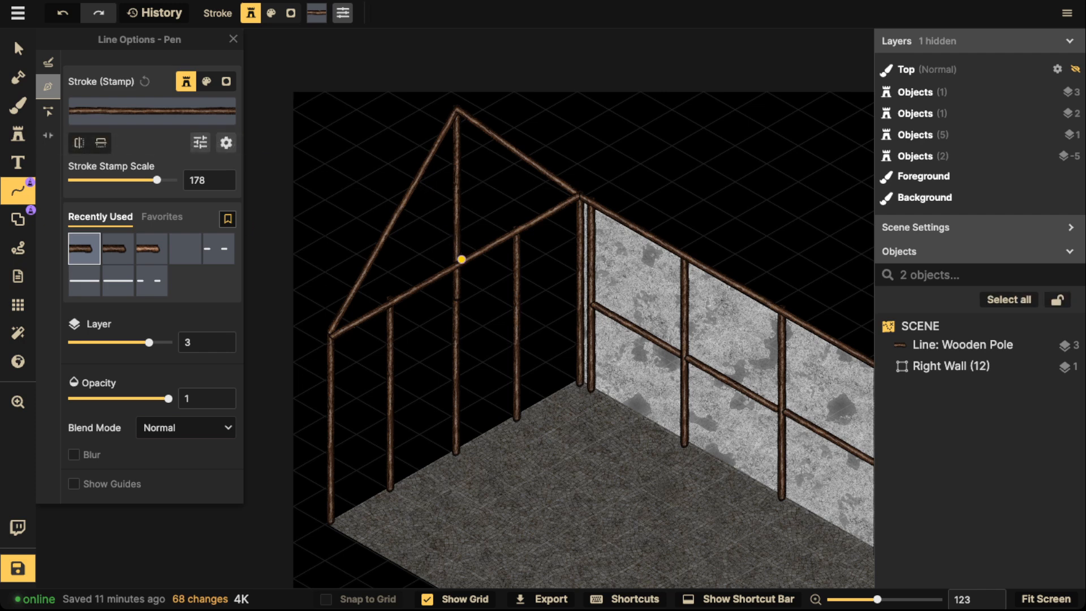
click(457, 263)
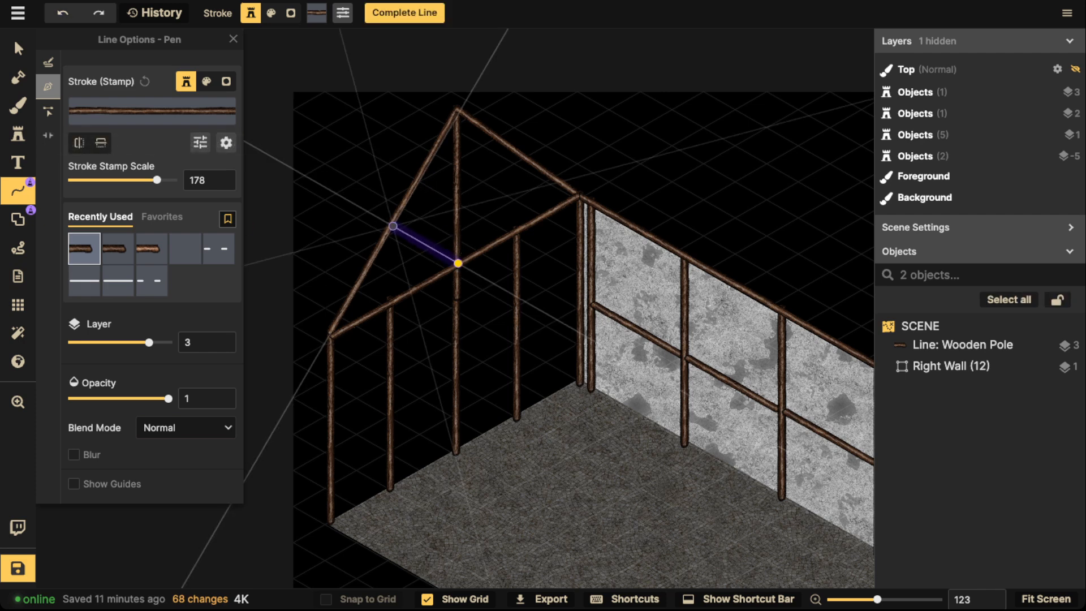
click(395, 225)
key(Return)
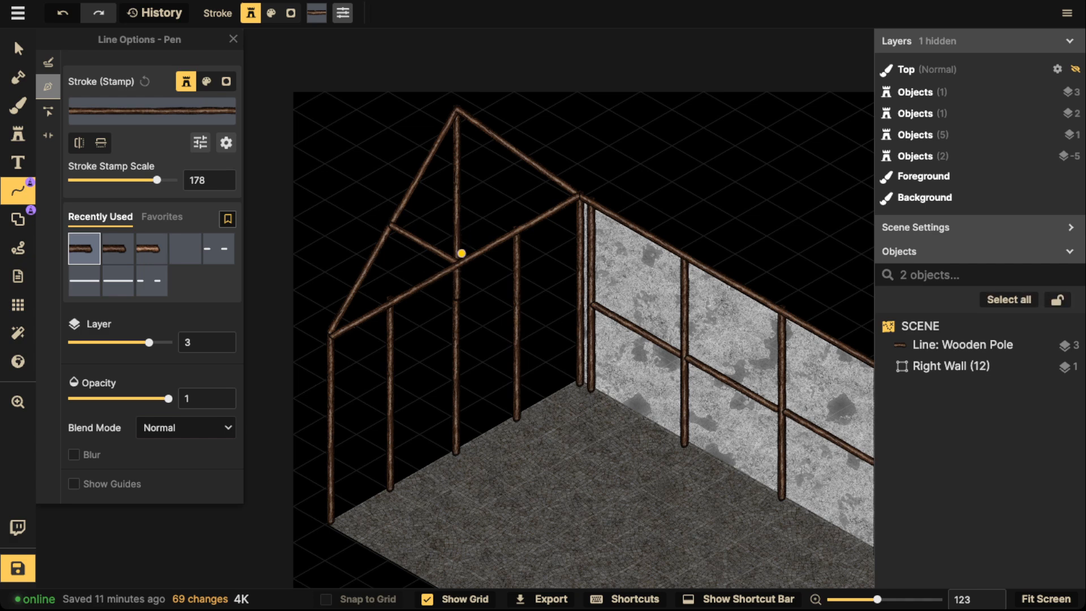
Draw an upper wooden pole beam from the brace's end on the outer gable slope across to the inner gable slope
click(459, 261)
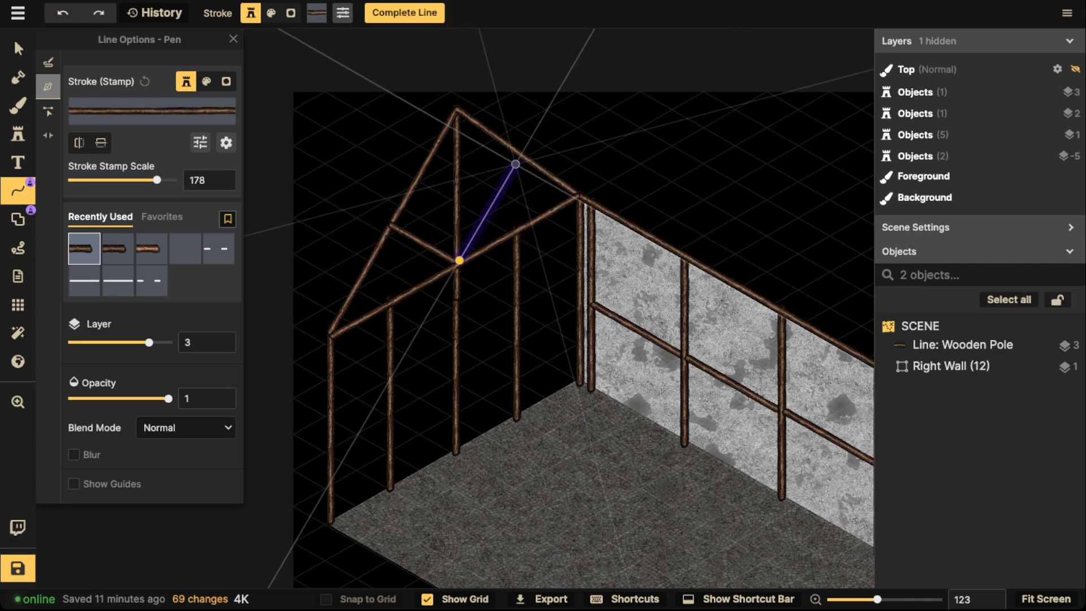
key(ctrl+z)
click(392, 223)
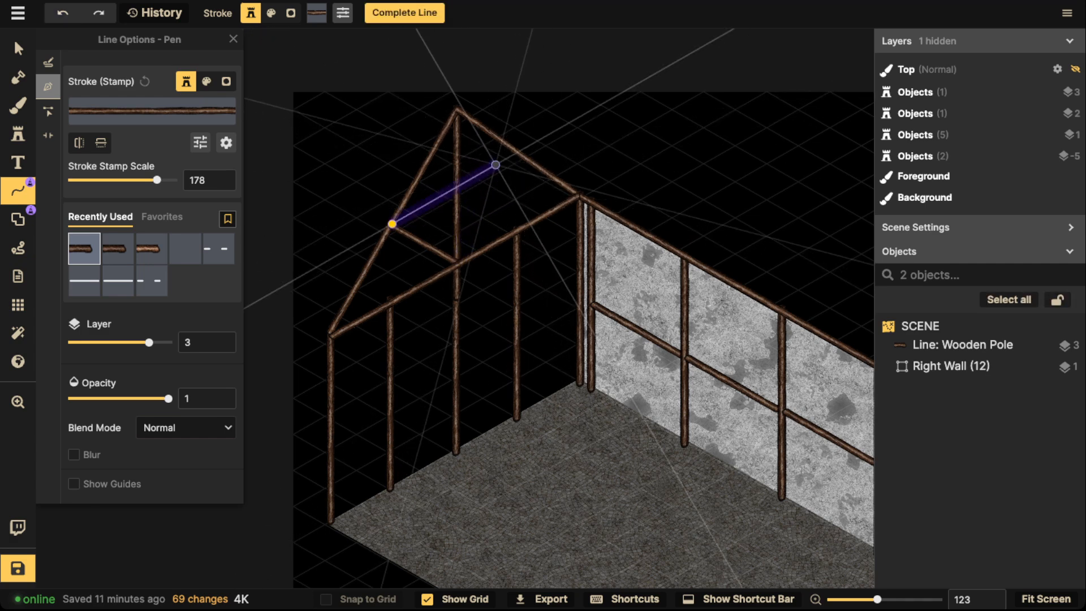
key(Return)
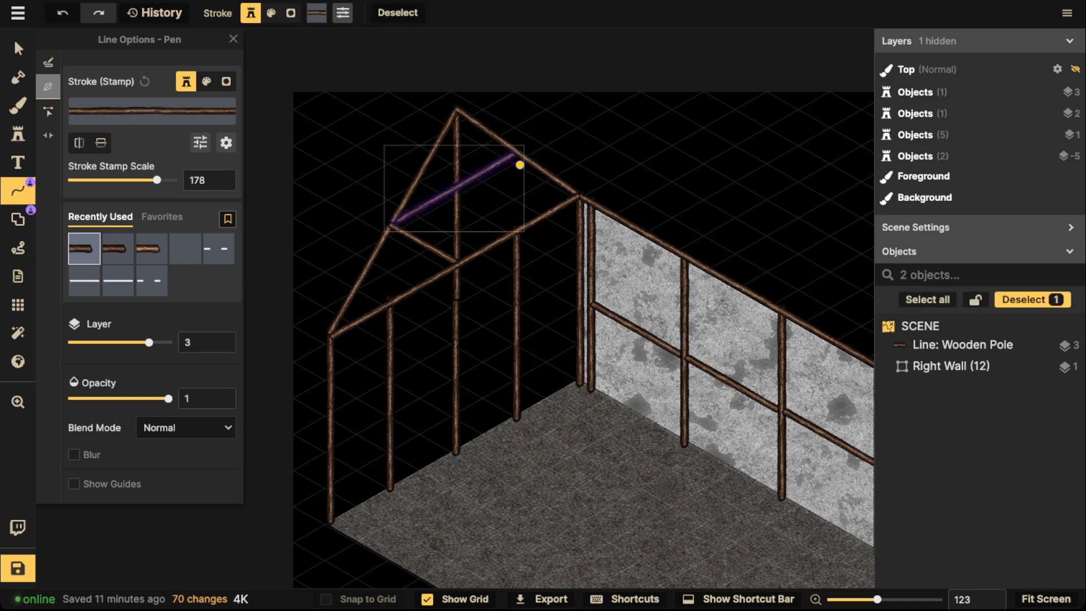
key(Escape)
Draw a second diagonal wooden pole brace from the middle pole's crossbeam junction up to the upper beam's end on the inner slope
click(461, 262)
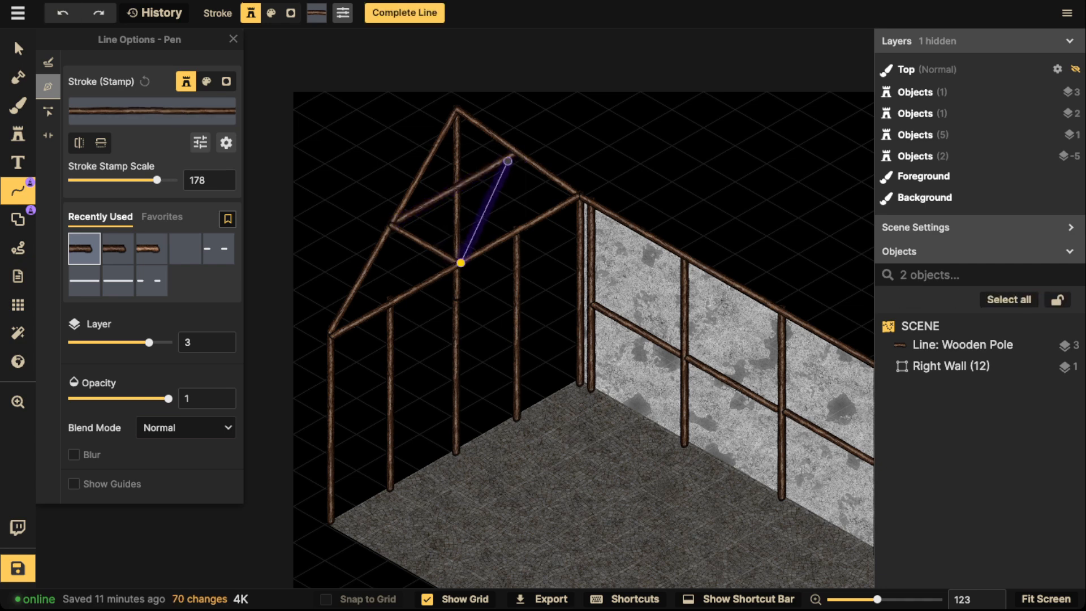
key(Return)
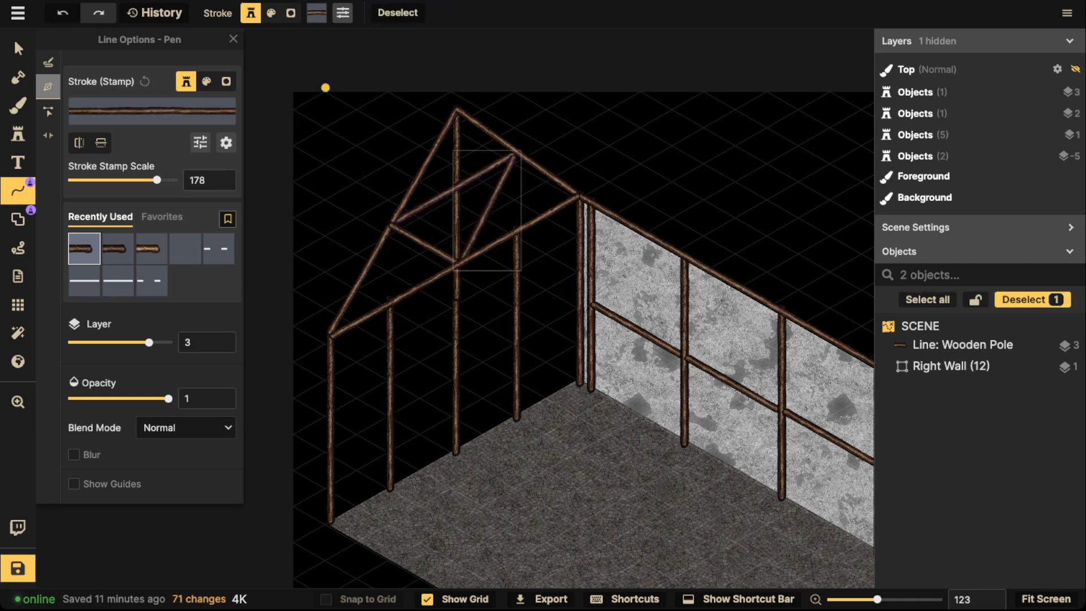
key(Escape)
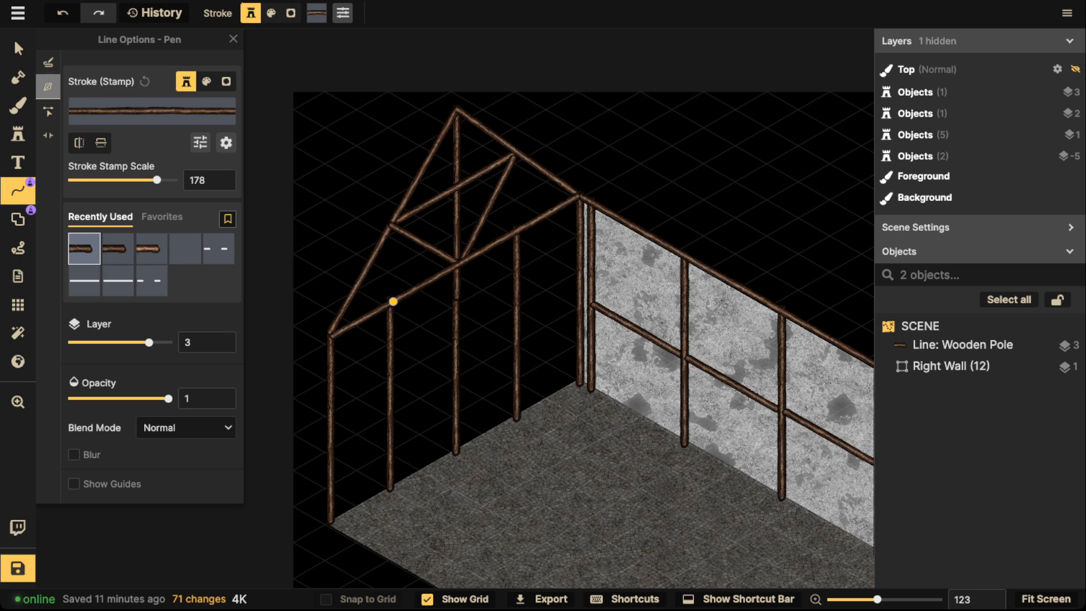
Draw short vertical wooden pole lines extending the two intermediate poles from the crossbeam up to the gable slopes
click(390, 301)
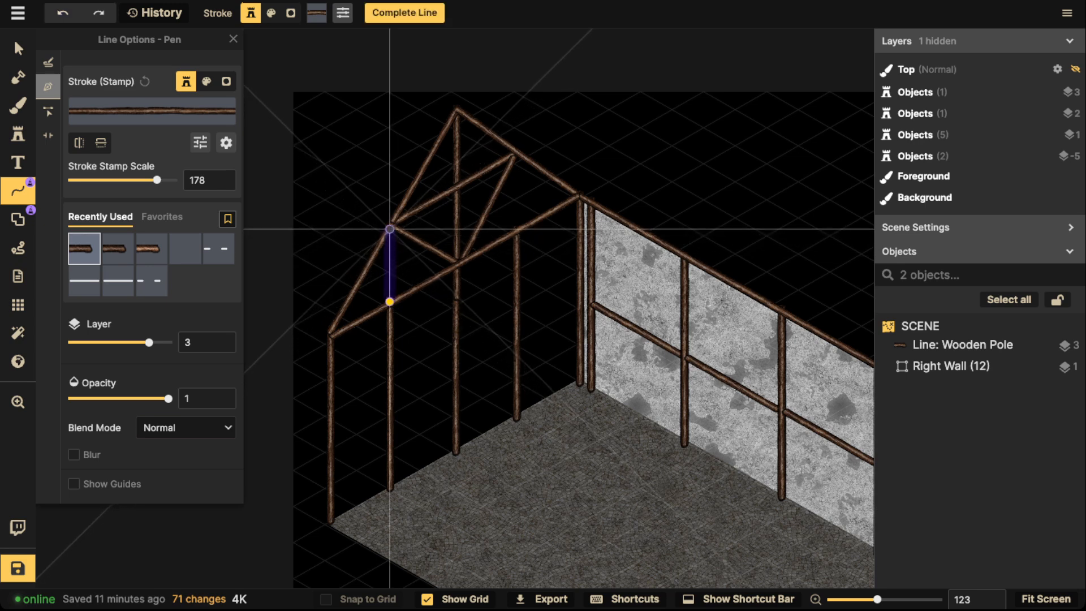
key(Return)
key(Escape)
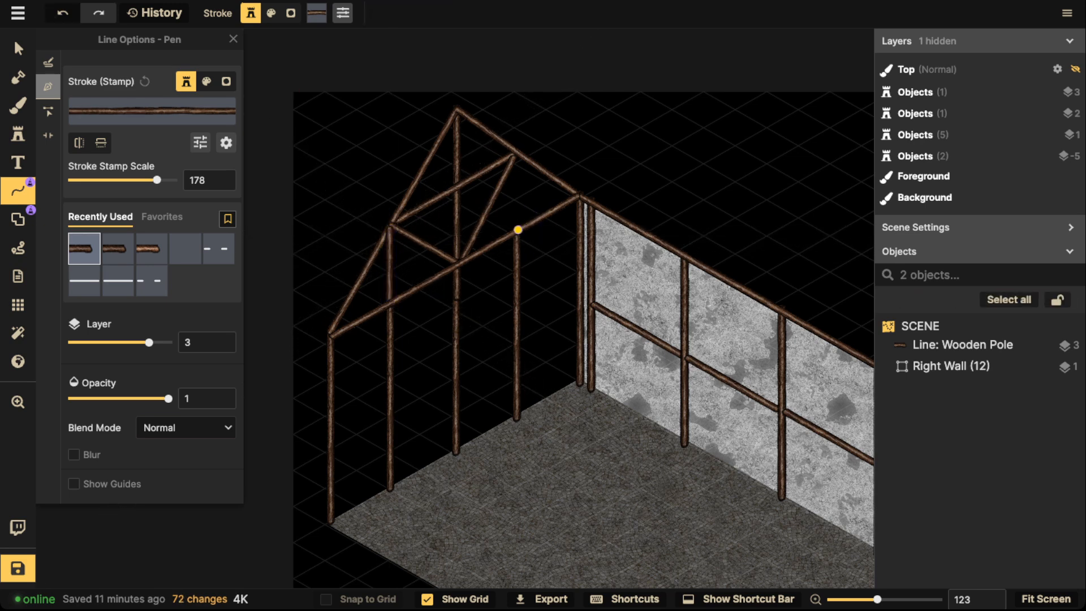
click(517, 230)
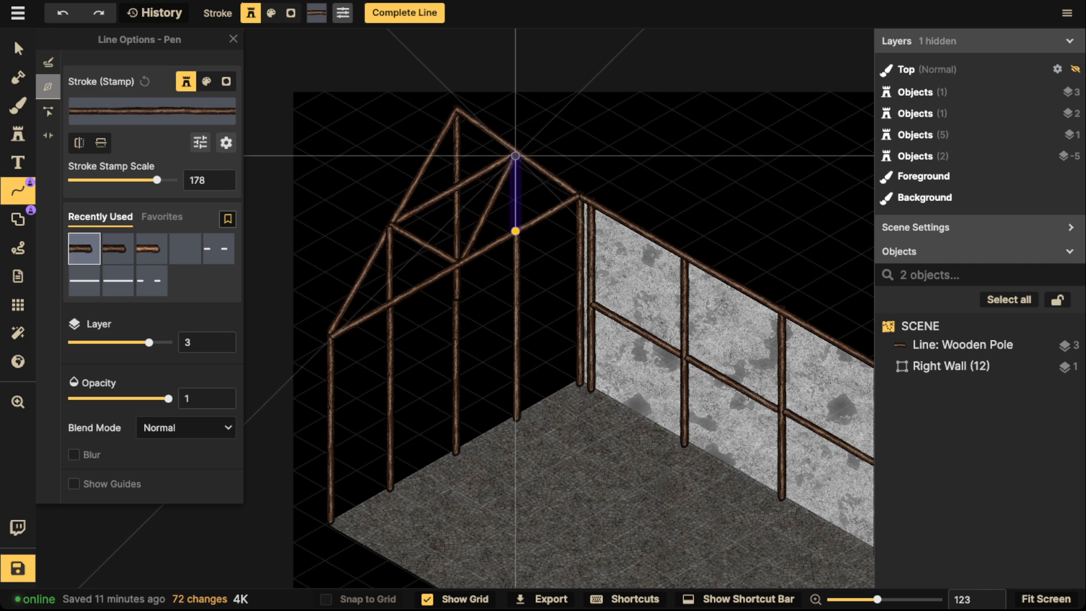
key(Return)
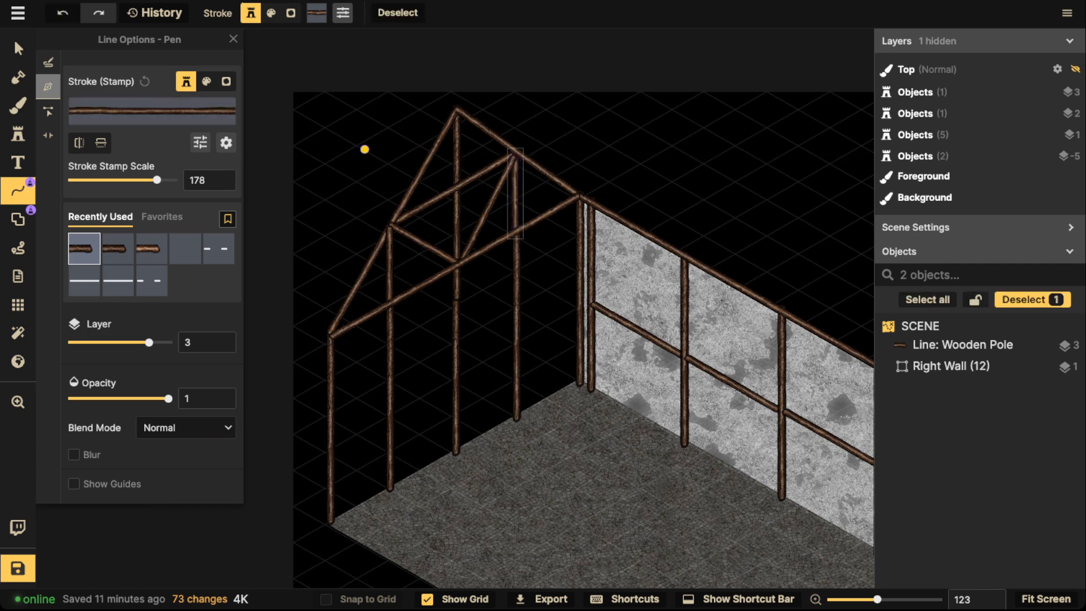
Draw a five-sided textured wall shape with the Pen, tracing the gable peak, both pole tops and both floor corners
click(18, 219)
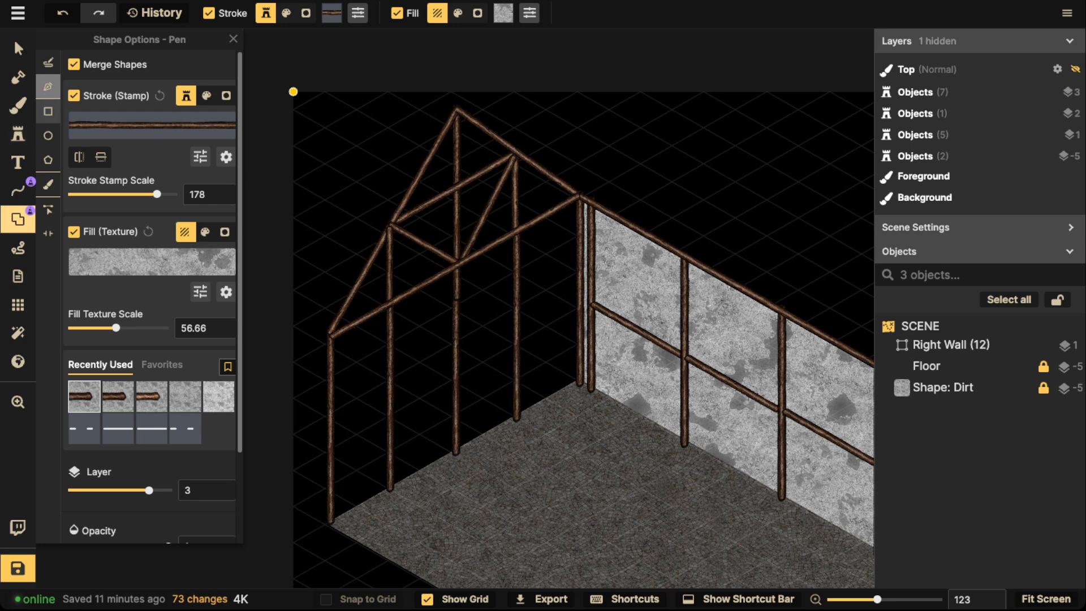
click(458, 112)
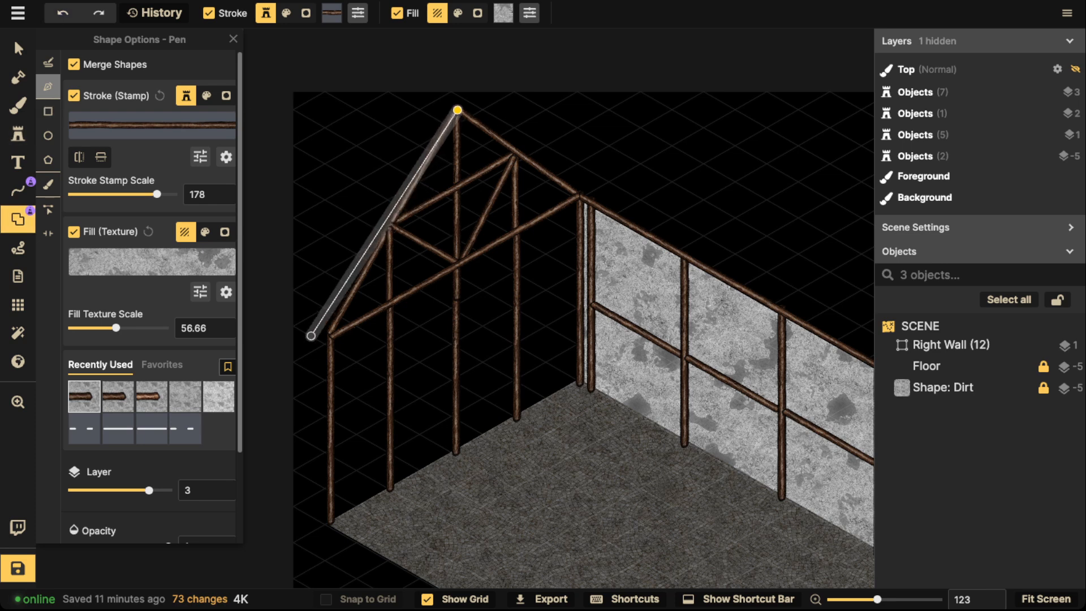
click(331, 335)
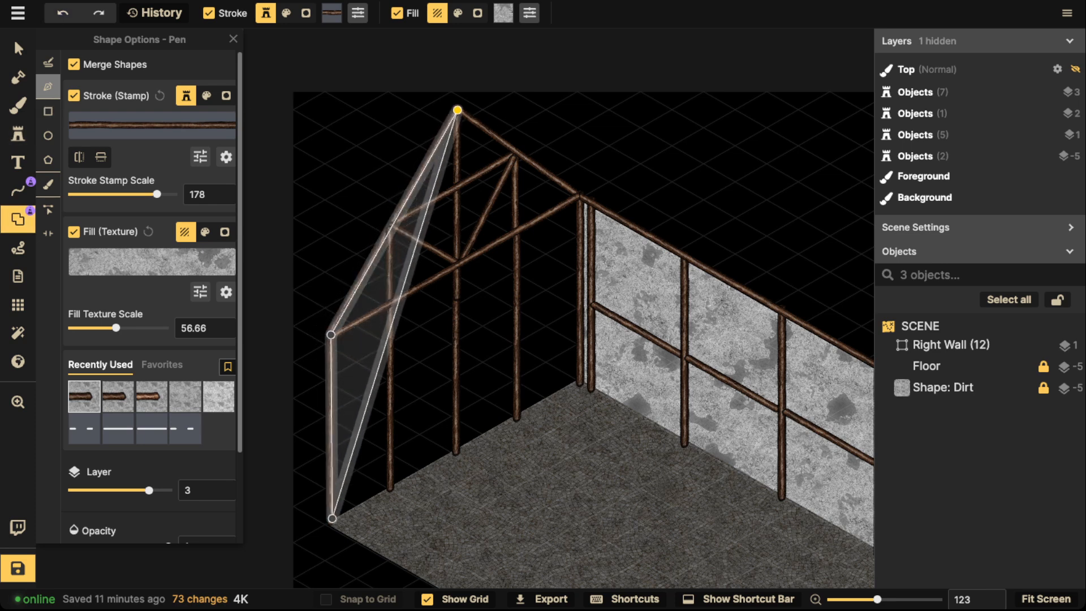
click(332, 524)
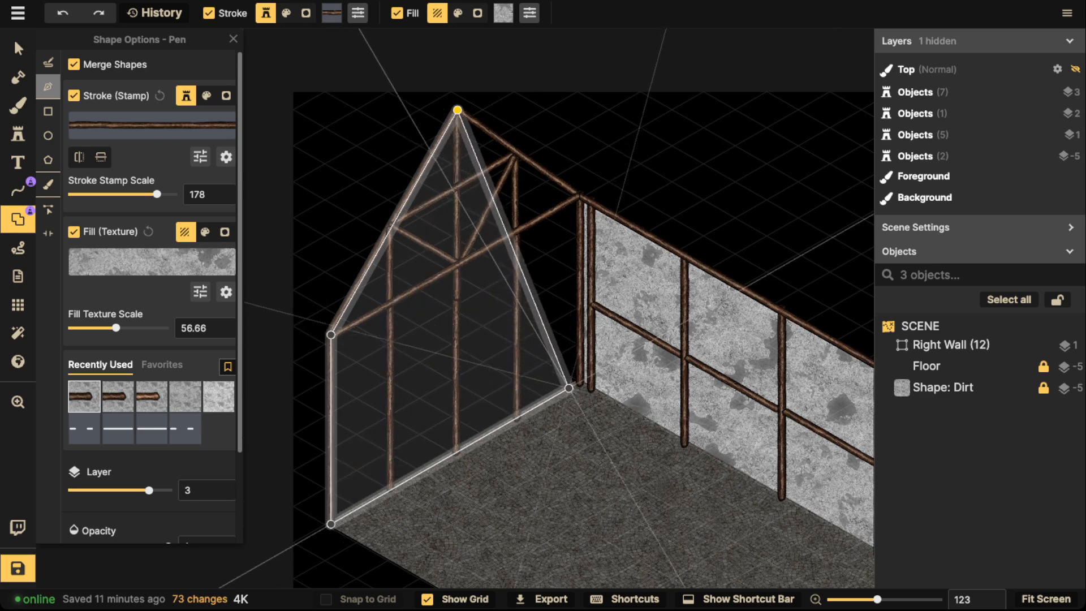
click(581, 381)
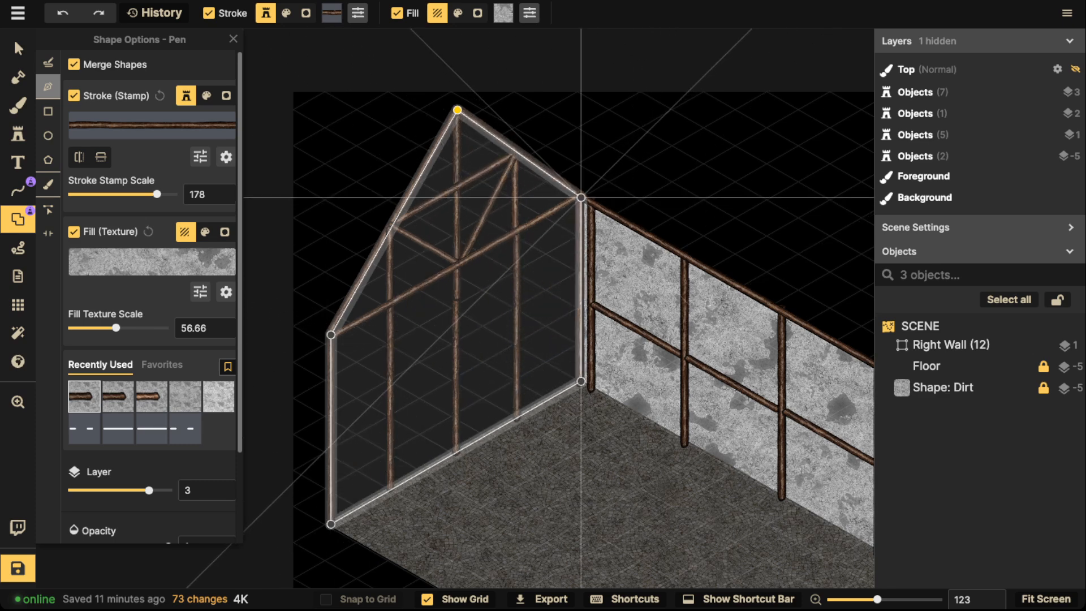
double_click(581, 197)
click(442, 549)
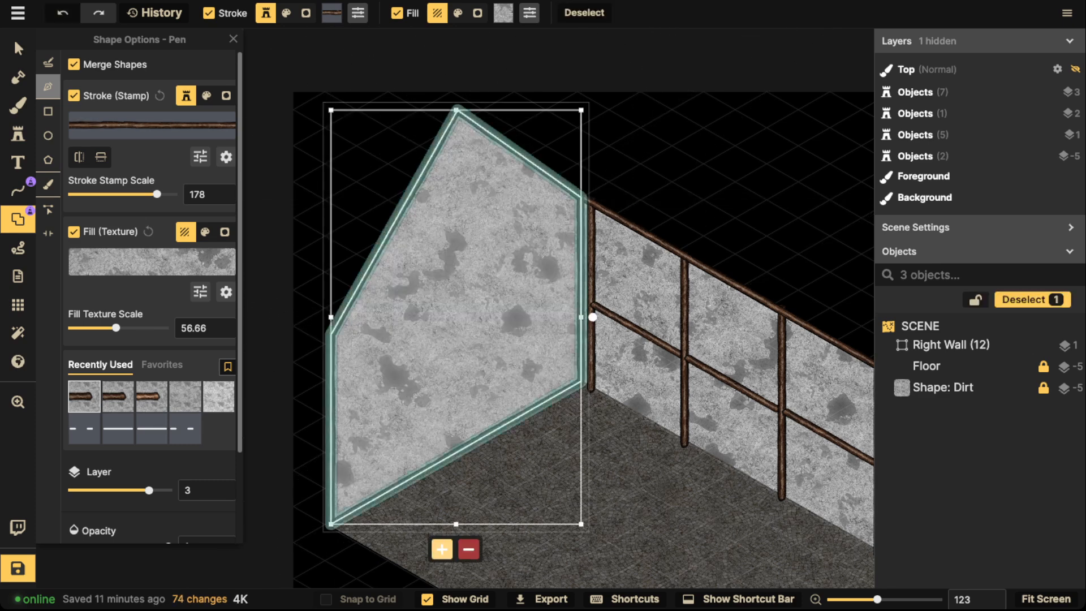
Set the gable wall shape's layer to -5 so it sits behind the wooden poles
click(18, 49)
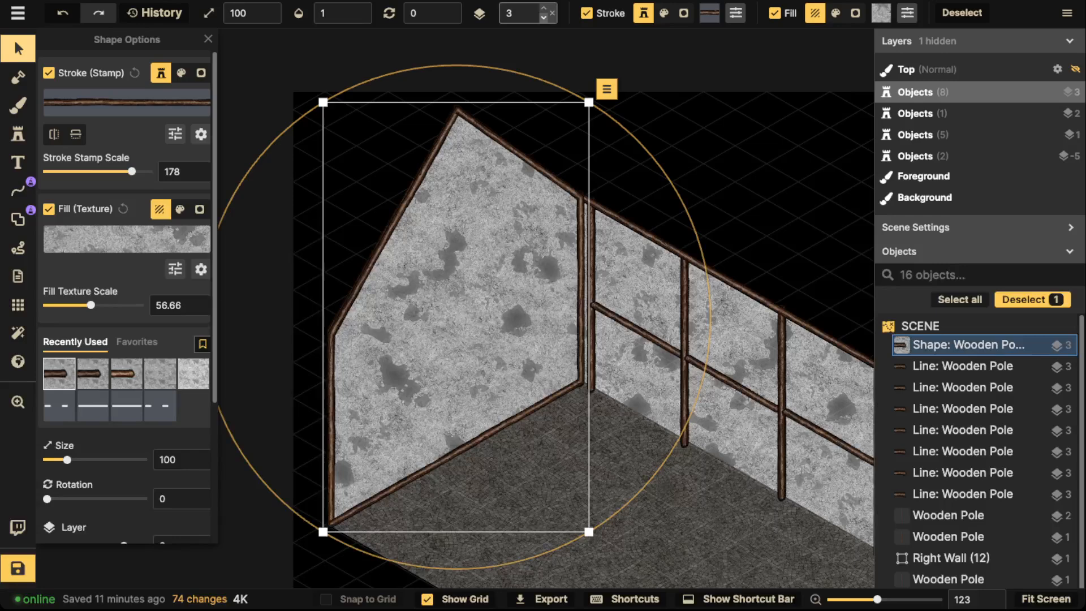
scroll(541, 16, down, 8)
key(Escape)
scroll(547, 229, down, 6)
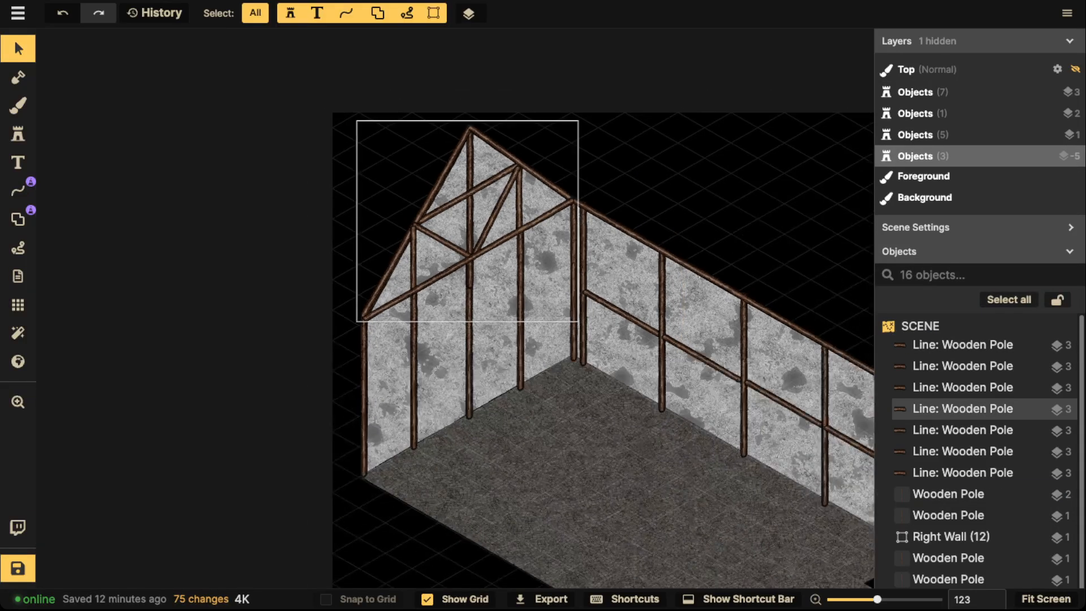
Examine which objects are inside the Right Wall group, then leave the group
drag(641, 267, 522, 256)
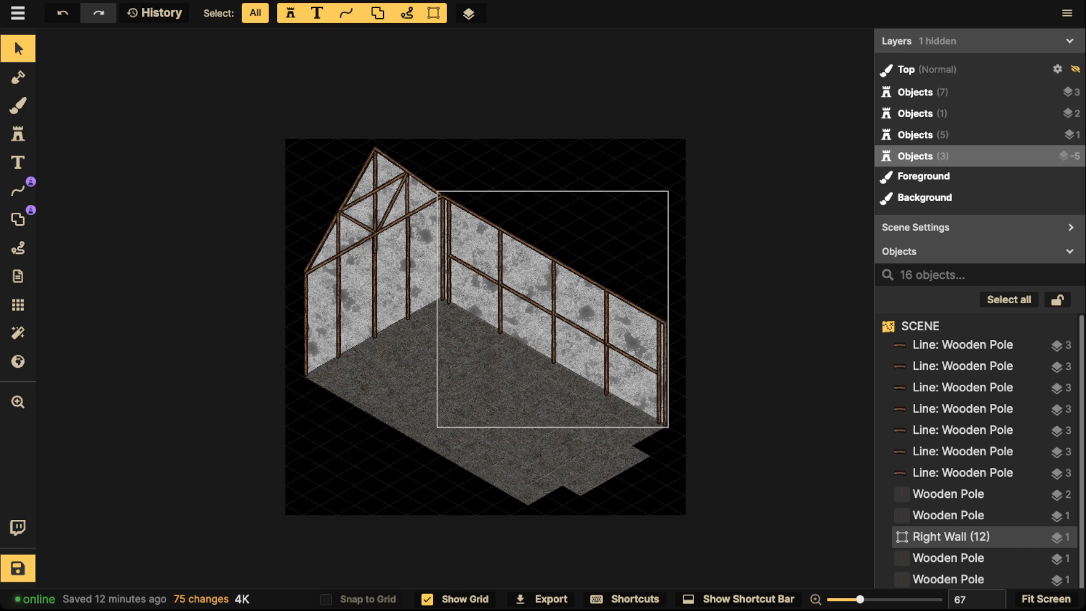
click(522, 257)
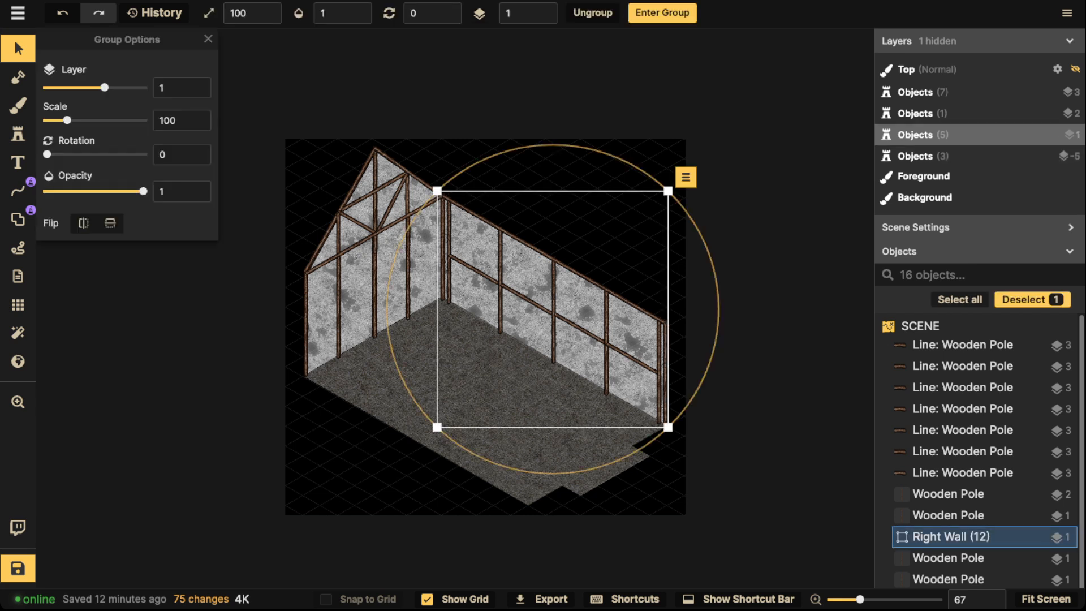
scroll(962, 515, down, 1)
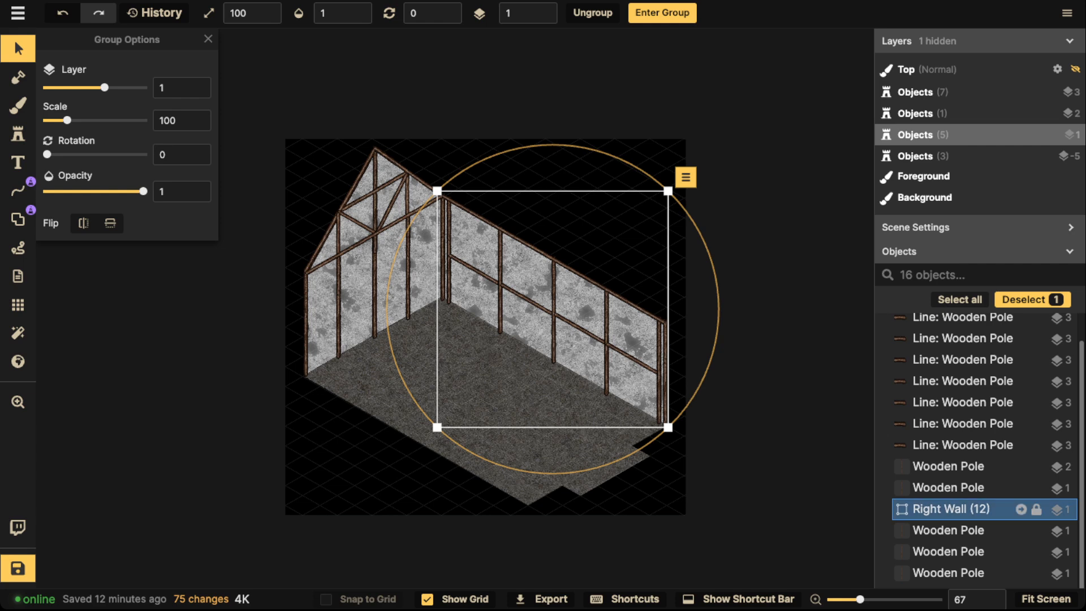
double_click(961, 514)
scroll(962, 472, down, 2)
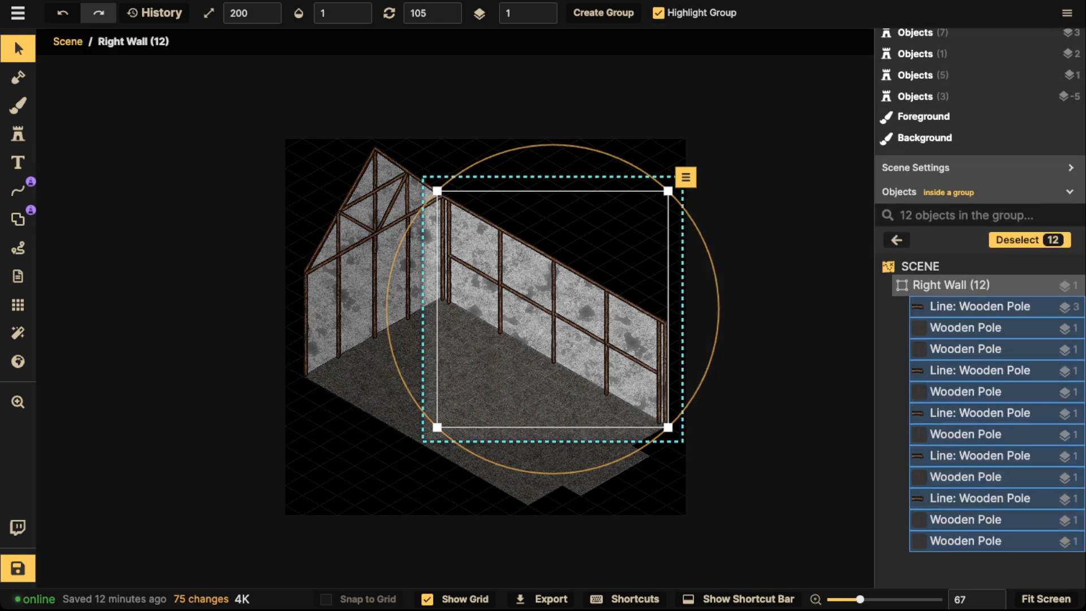
key(Escape)
key(Escape)
click(962, 475)
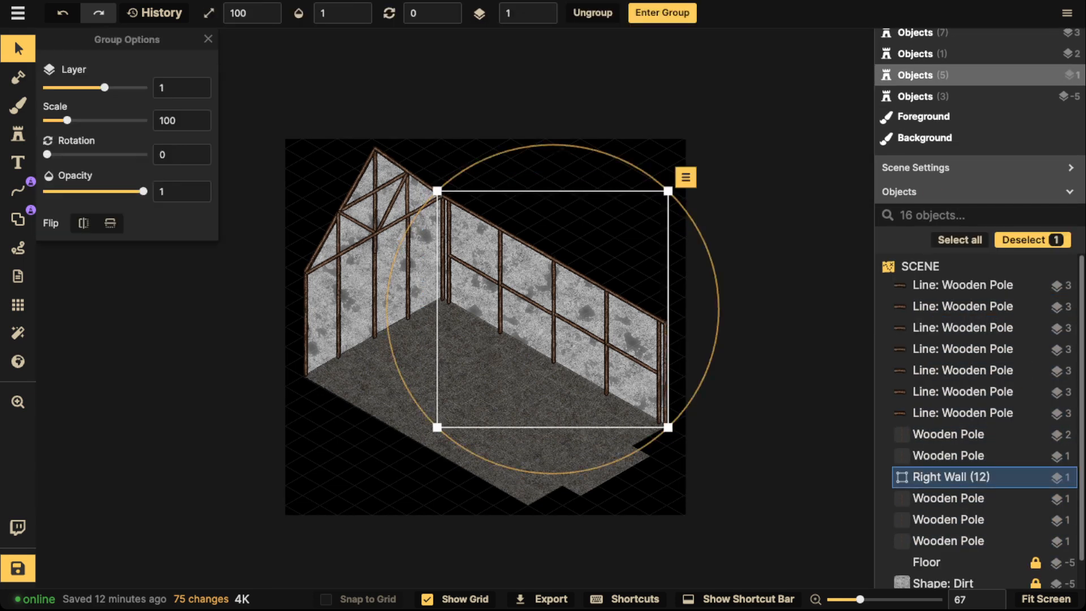
Unlock the Dirt shape that fills the right wall and ungroup the Right Wall
scroll(962, 498, down, 1)
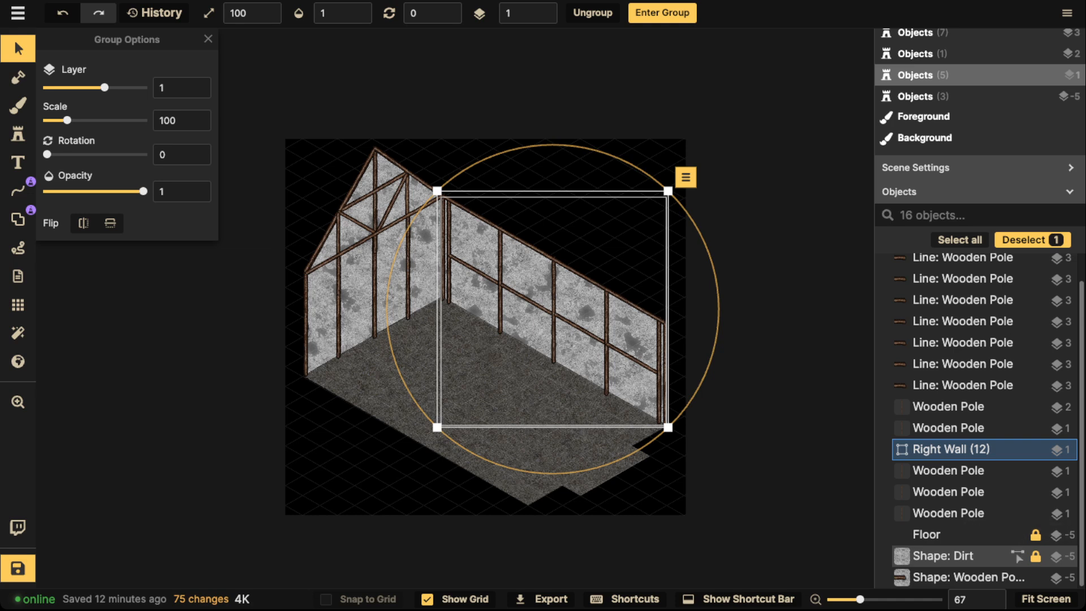
click(1035, 556)
click(972, 556)
click(951, 449)
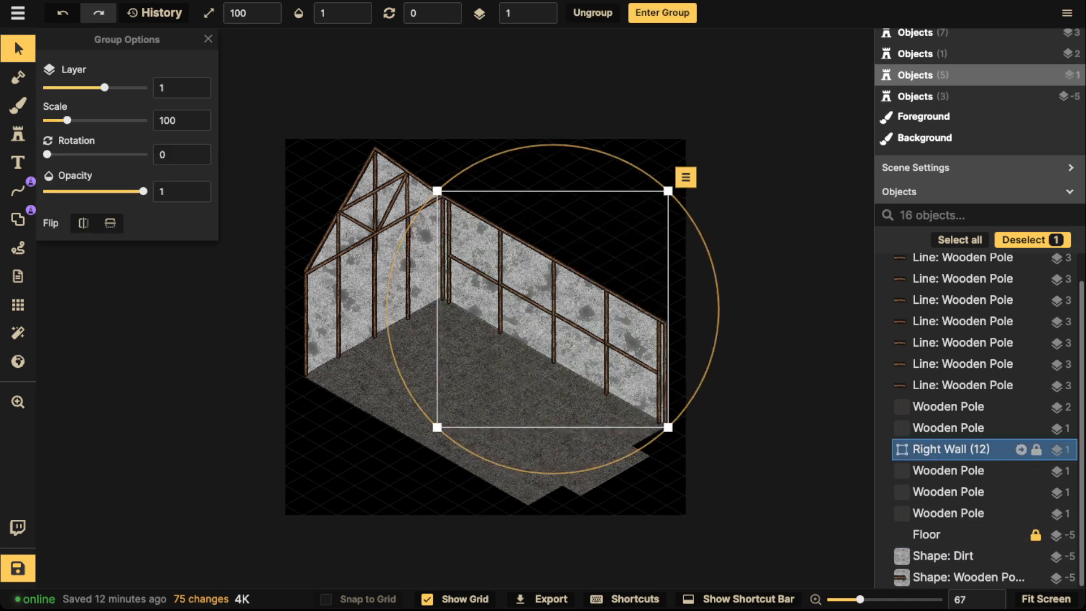
right_click(950, 449)
click(760, 257)
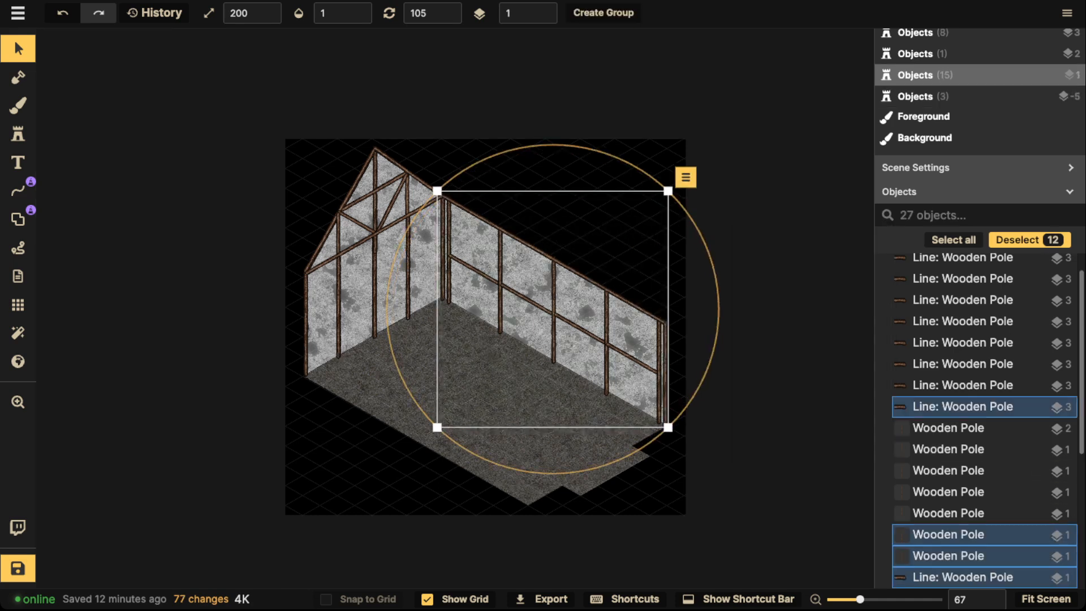
Select the right wall's poles, beams and Dirt shape without the gable wall's pieces, and group the 13 objects as Right Wall
drag(441, 180, 716, 448)
shift+click(390, 283)
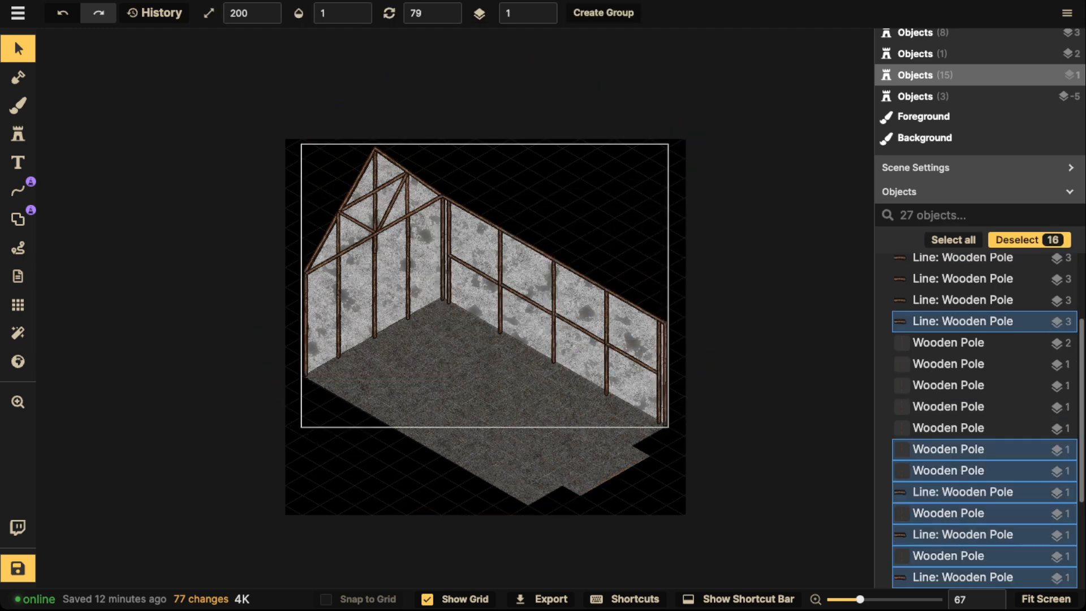
shift+click(375, 244)
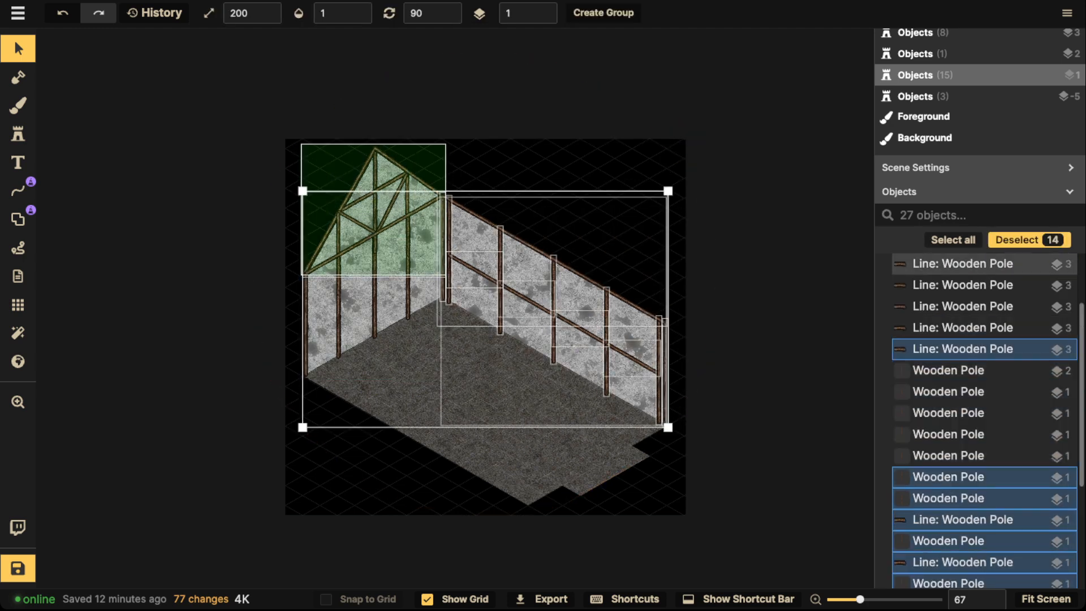
drag(532, 288, 537, 290)
key(ctrl+z)
shift+click(356, 244)
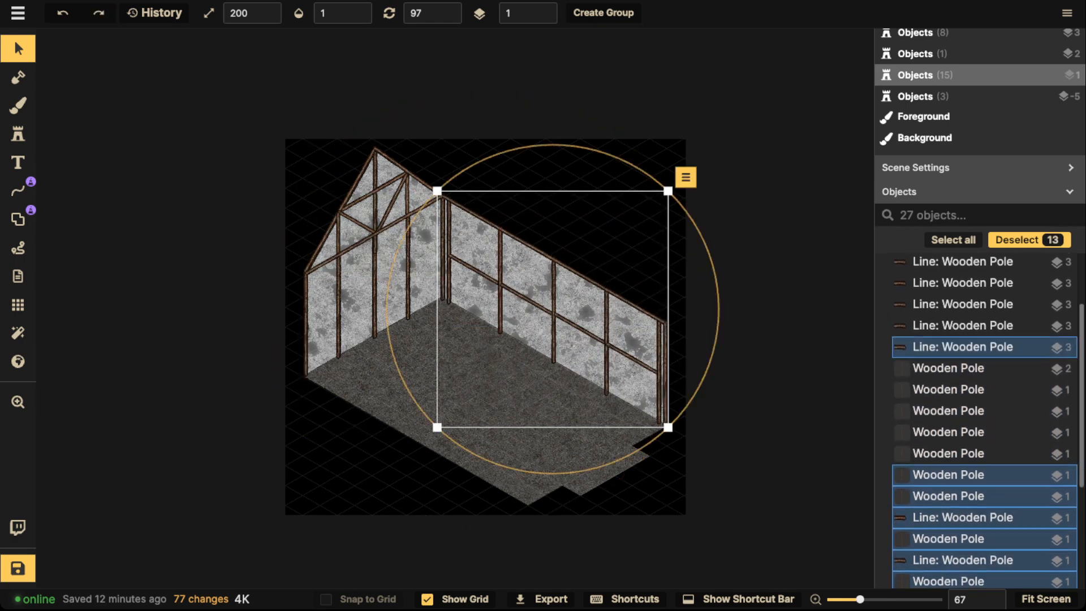
scroll(614, 277, up, 1)
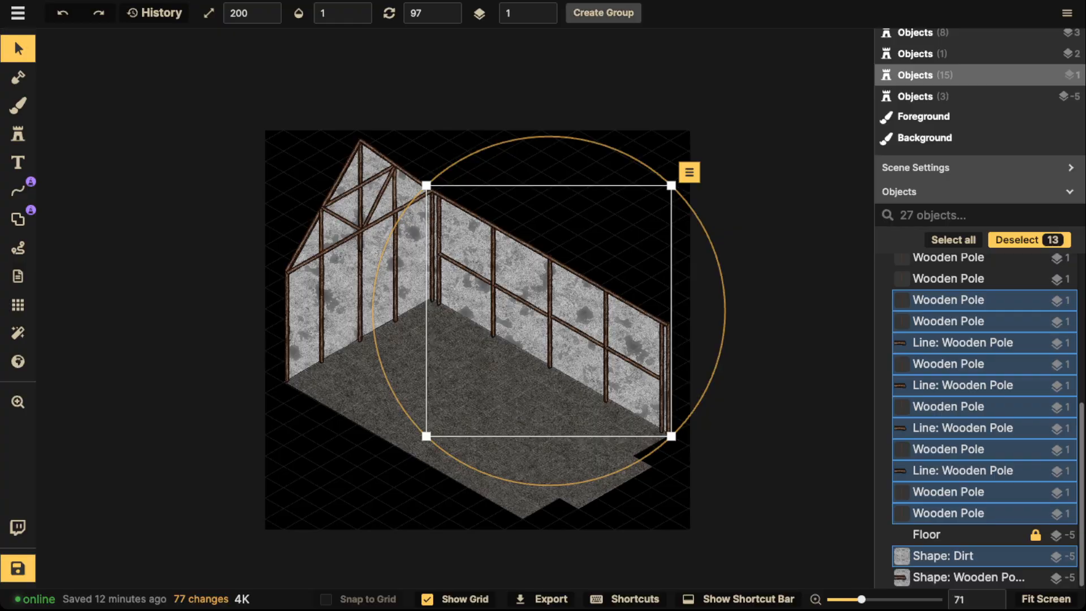
click(603, 12)
text(Rig)
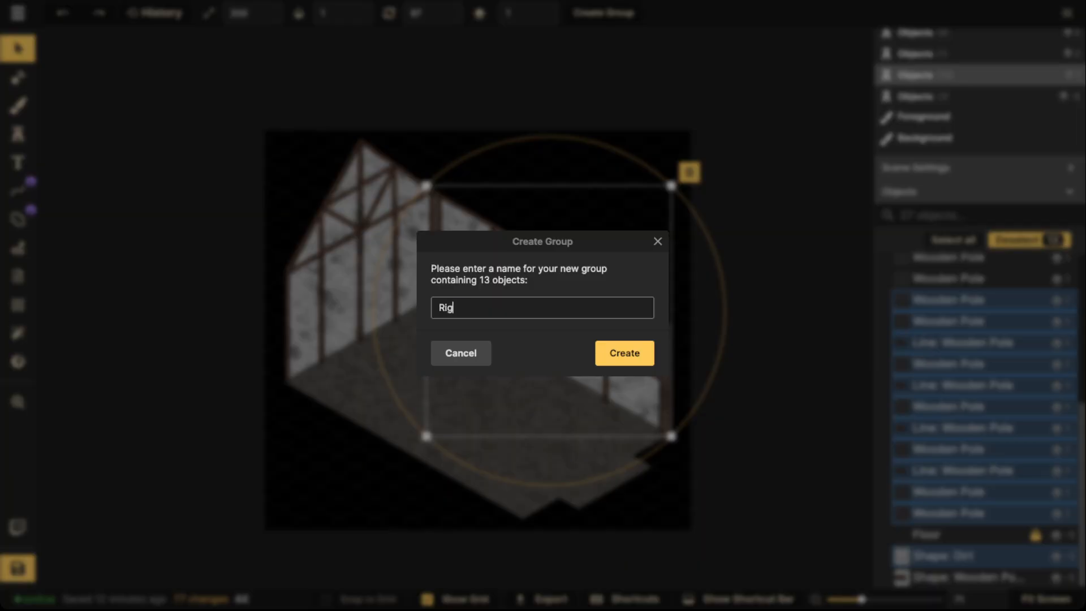
text(ht Wall)
click(625, 353)
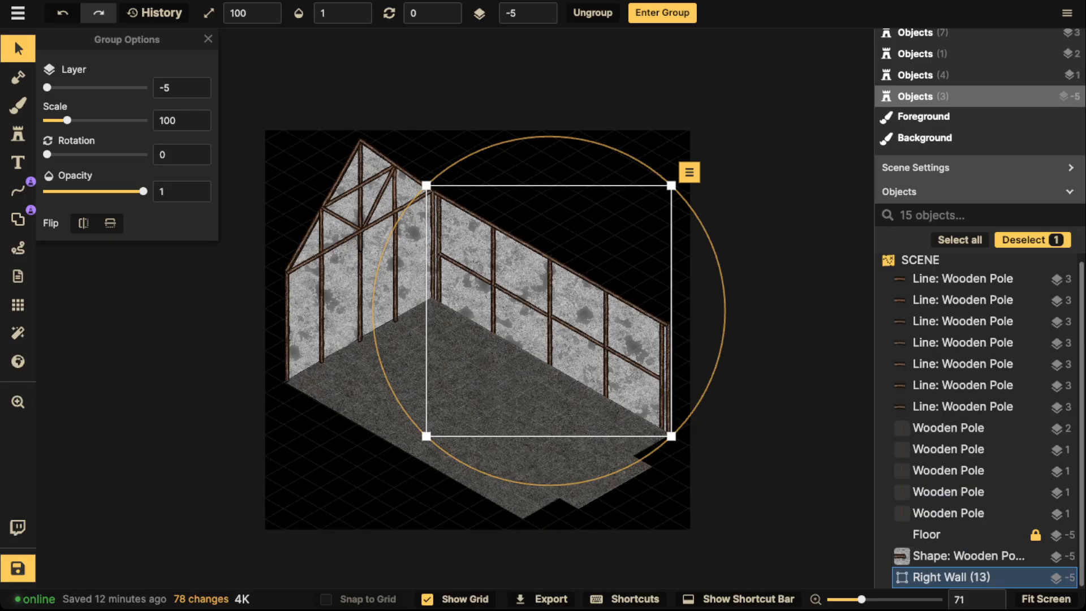
key(Escape)
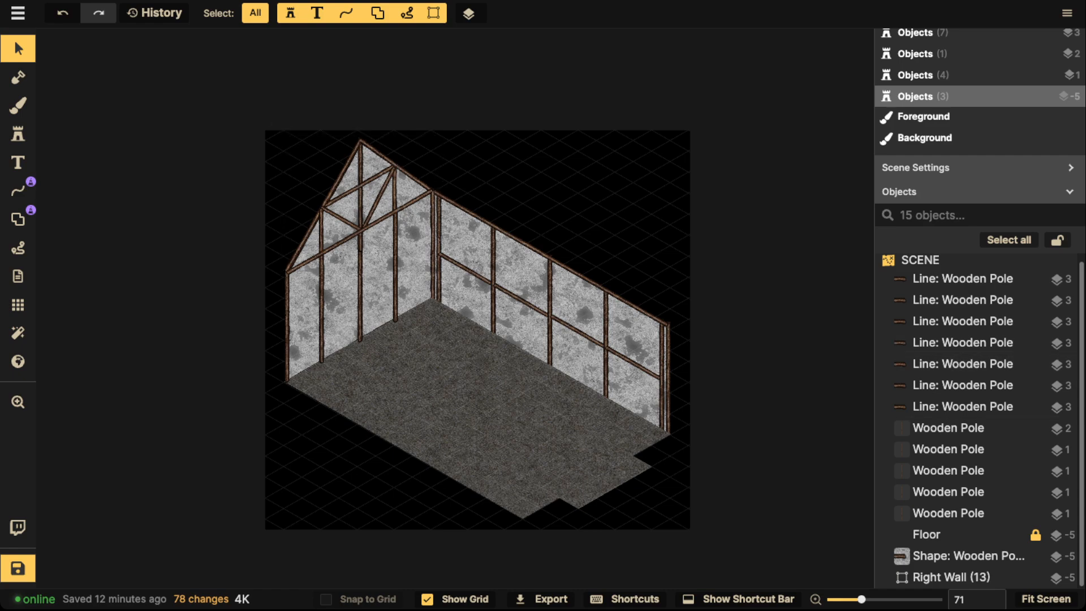
Select all the gabled wall's wooden poles and its textured shape without the Right Wall, and group them as Left Wall
drag(272, 123, 439, 376)
shift+click(551, 316)
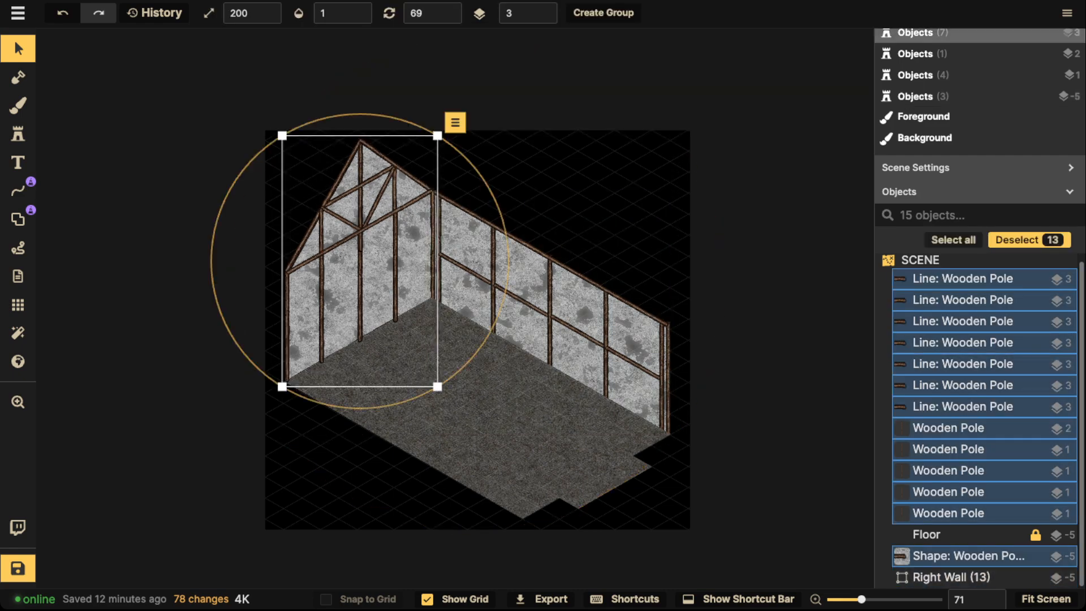
click(603, 12)
text(Left Wall)
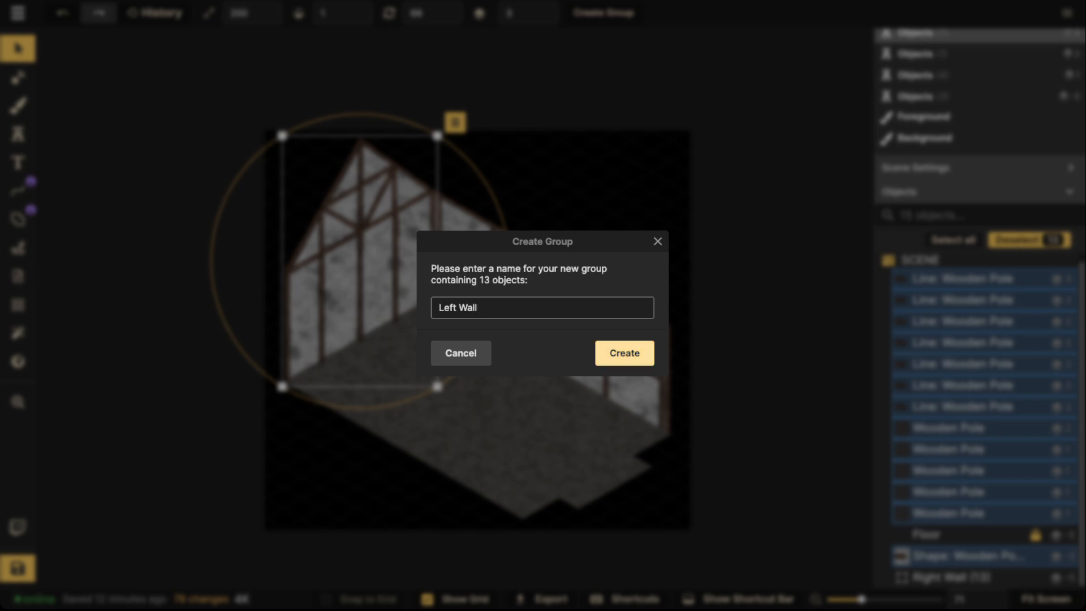
click(624, 353)
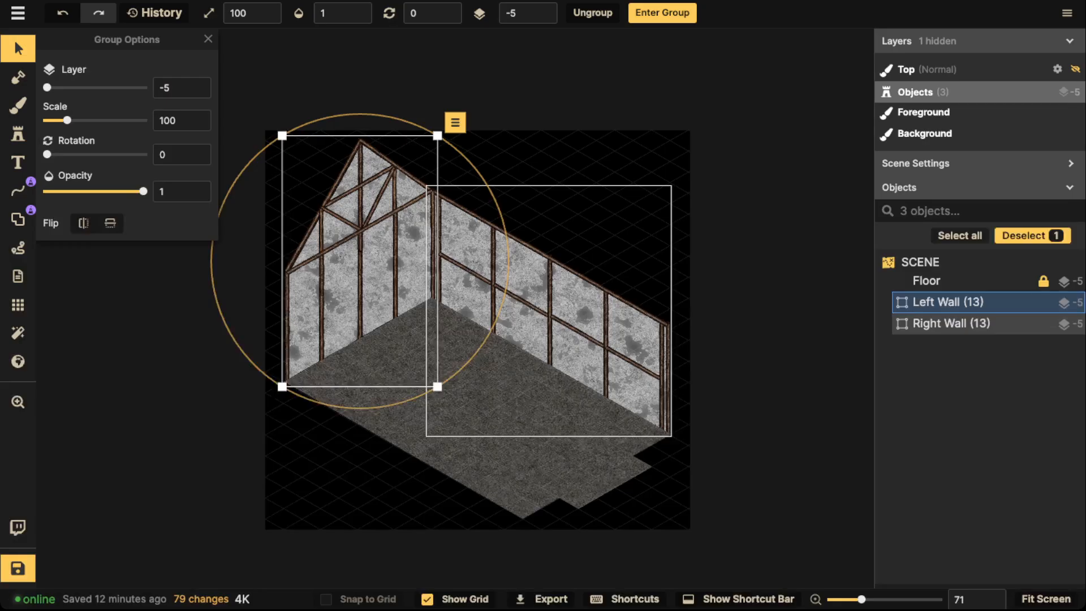
Enter the Right Wall group and select its Dirt shape
click(624, 353)
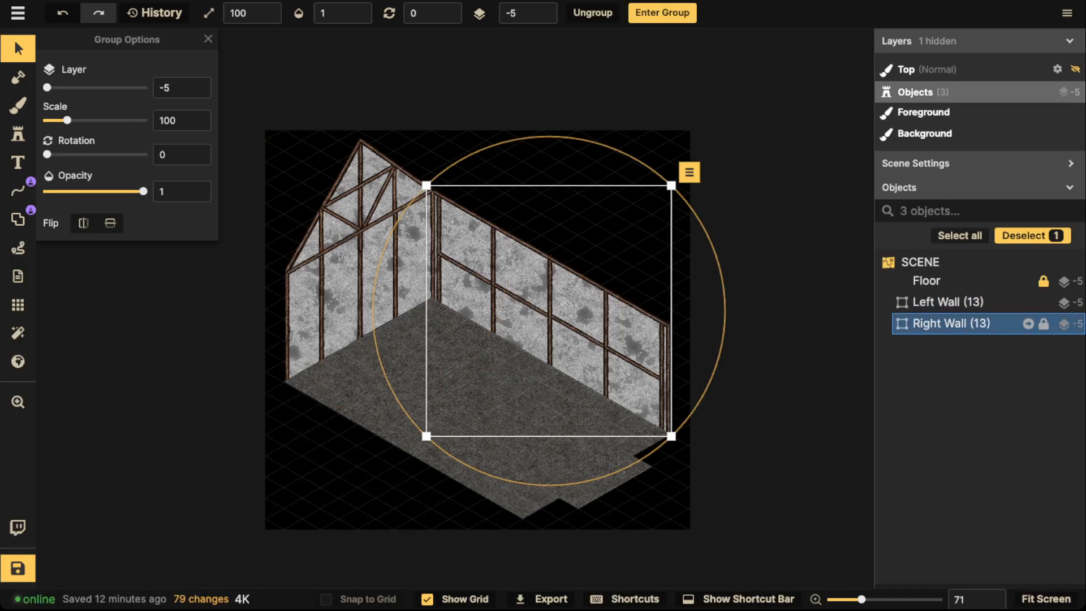
click(1028, 323)
click(960, 558)
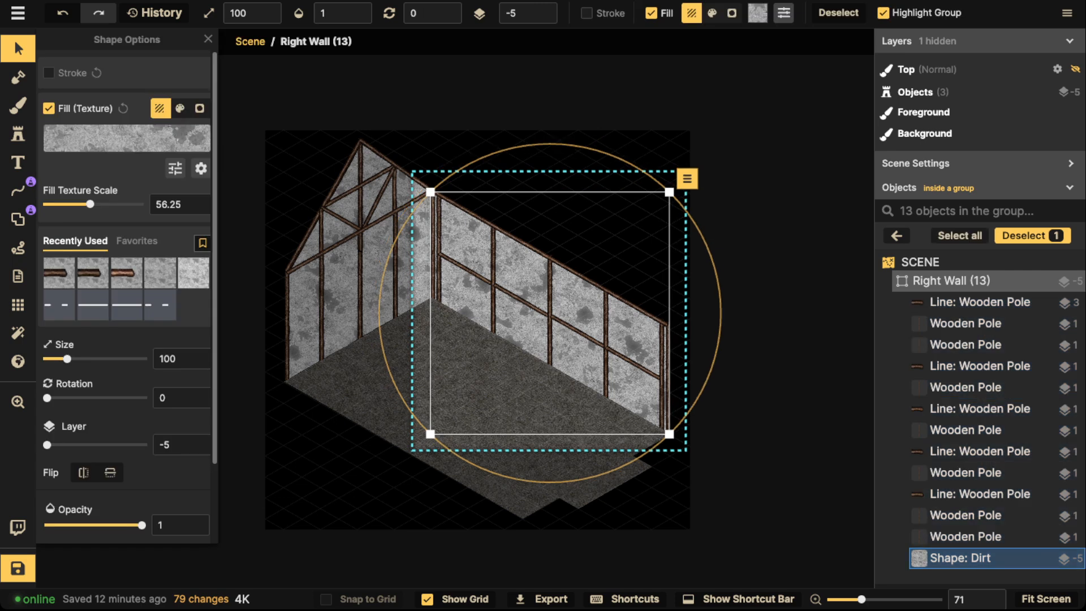
Set the brightness of the right wall's dirt fill to 119 and save the map
click(175, 168)
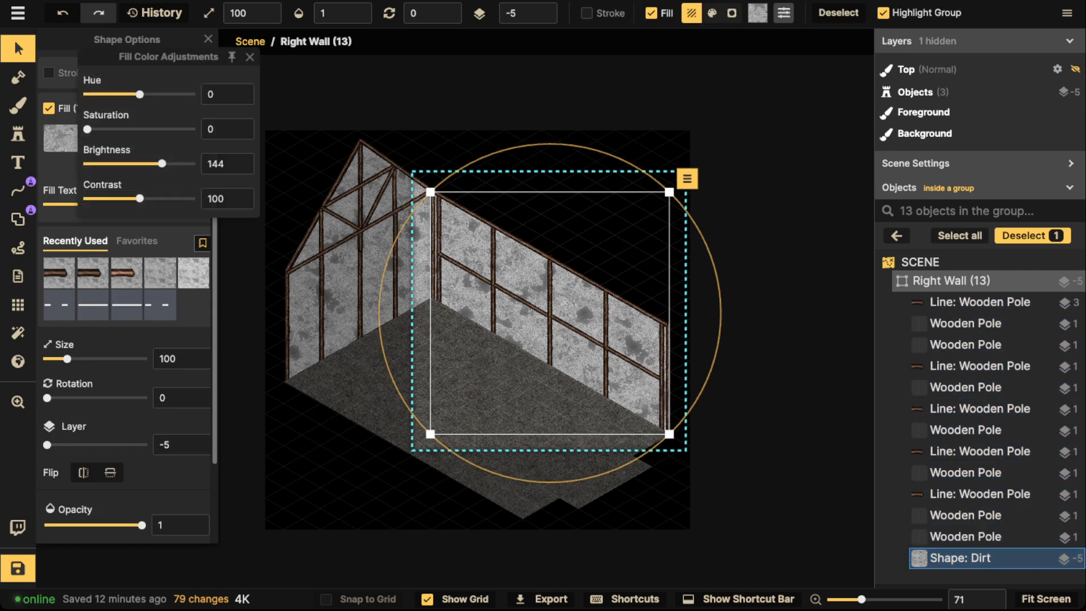
drag(162, 164, 157, 163)
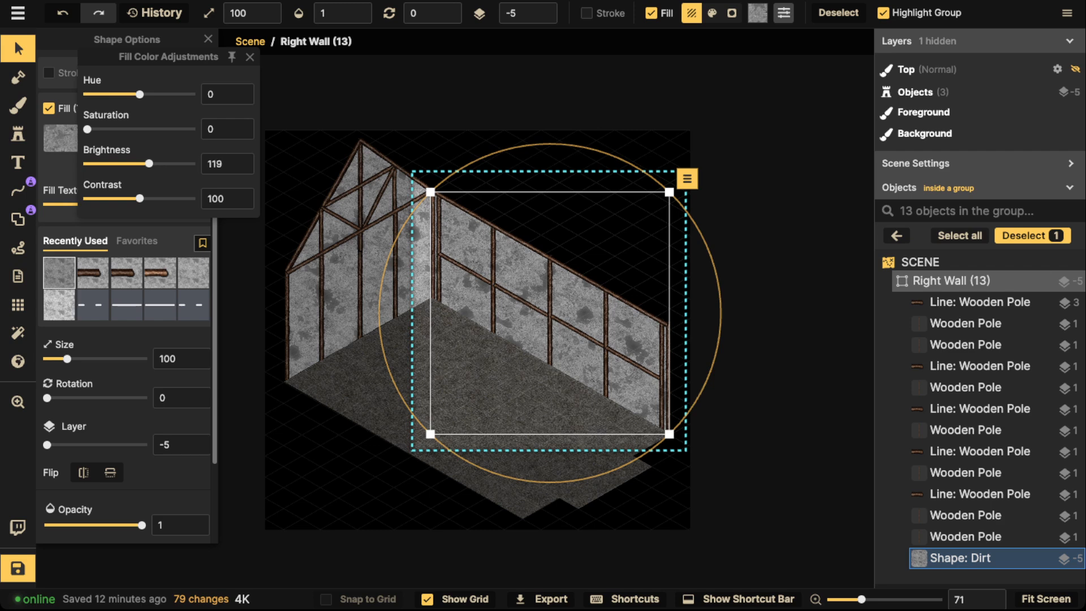
key(Escape)
key(Escape)
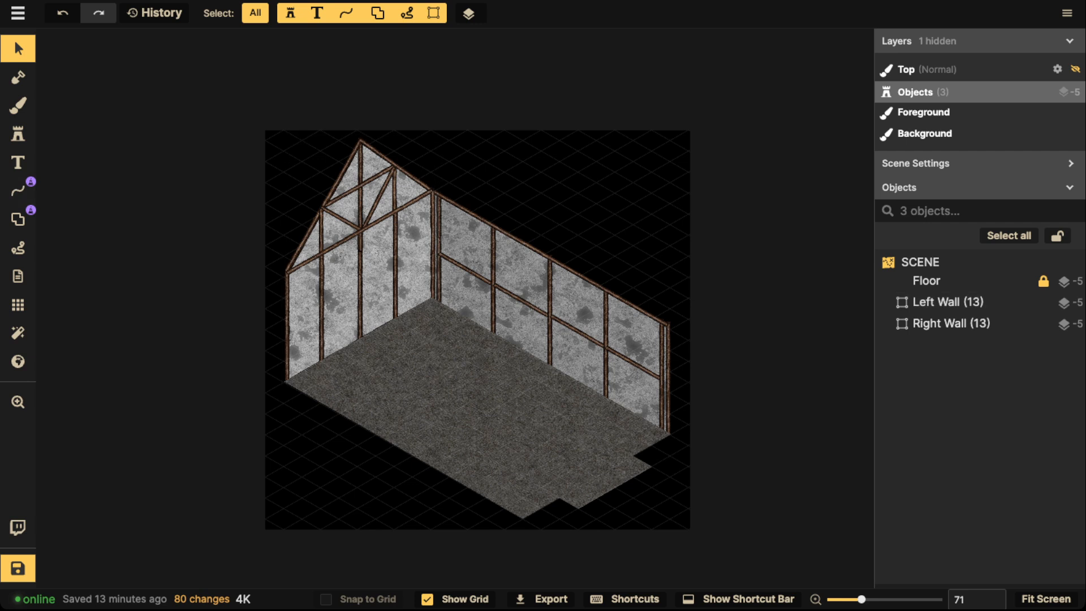
click(17, 568)
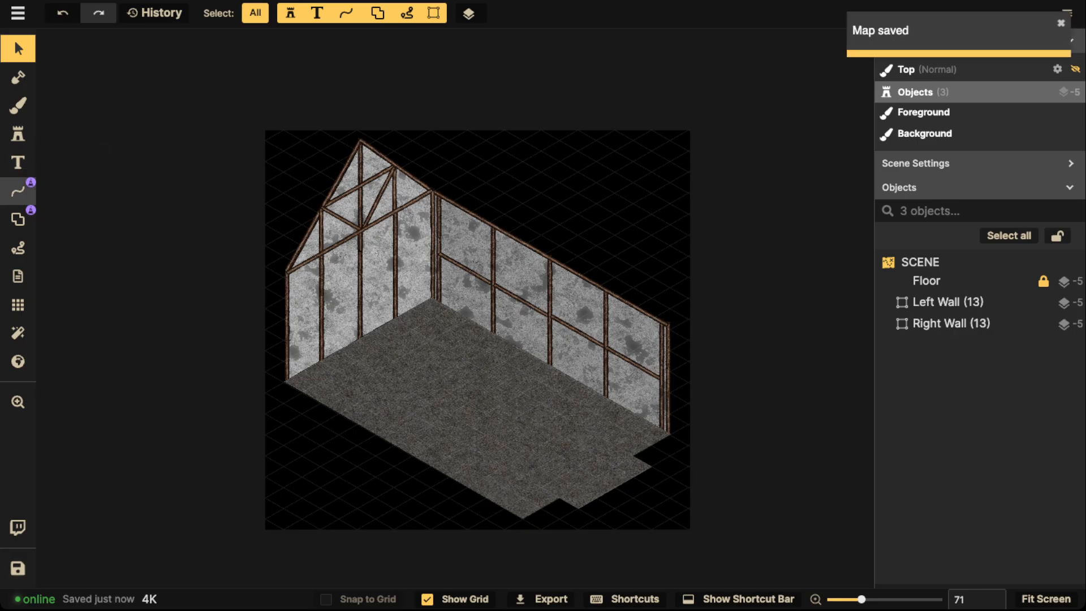
Draw a wooden pole line along the base of both walls, from the left wall's outer end through the back corner to the right wall's end
click(18, 191)
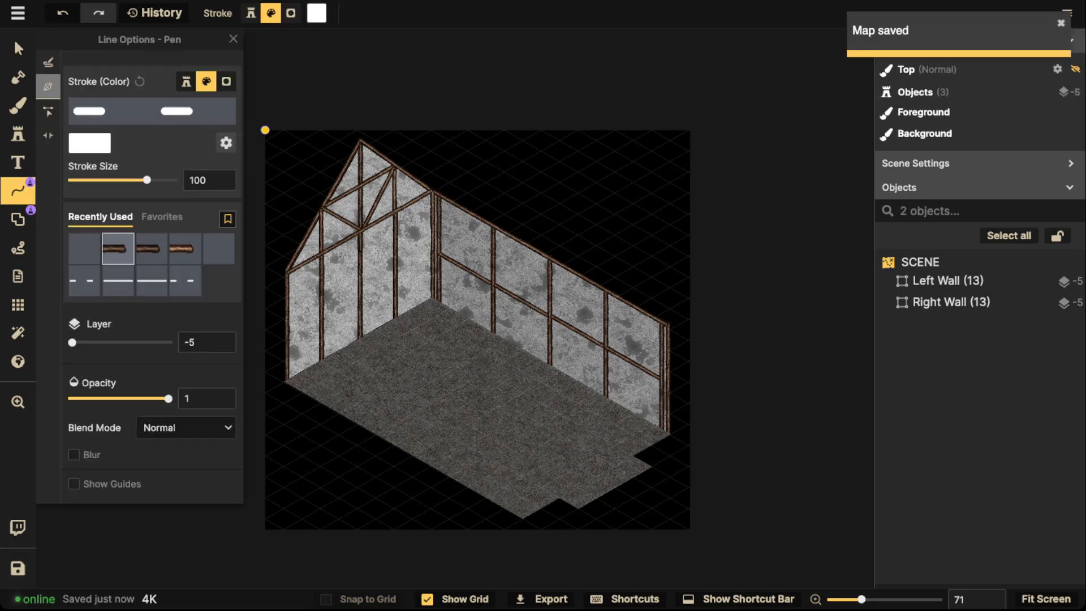
click(118, 248)
scroll(324, 399, up, 4)
click(266, 370)
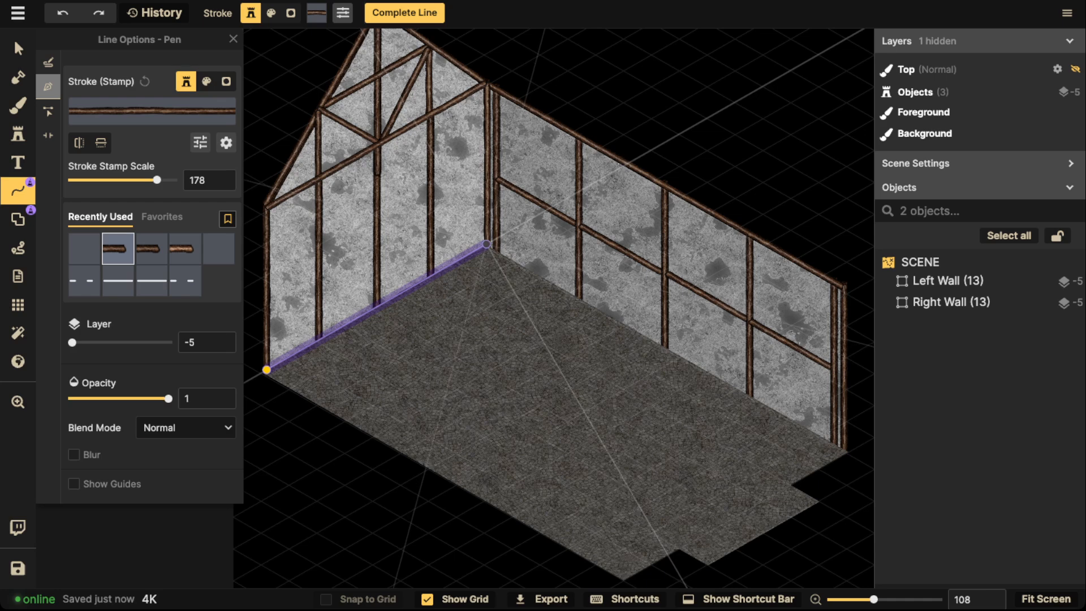
click(487, 244)
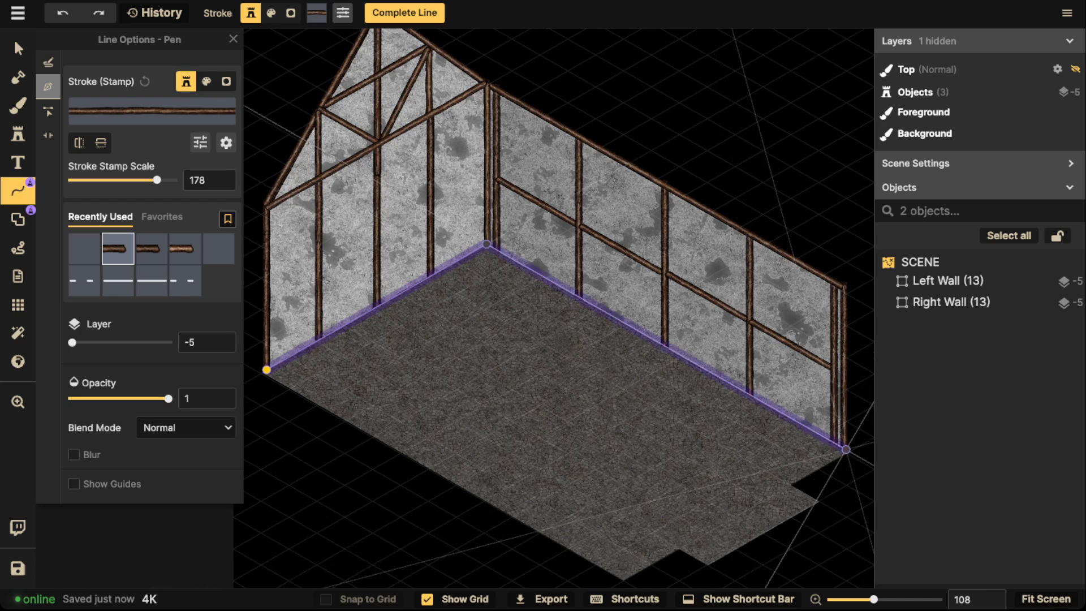
double_click(845, 448)
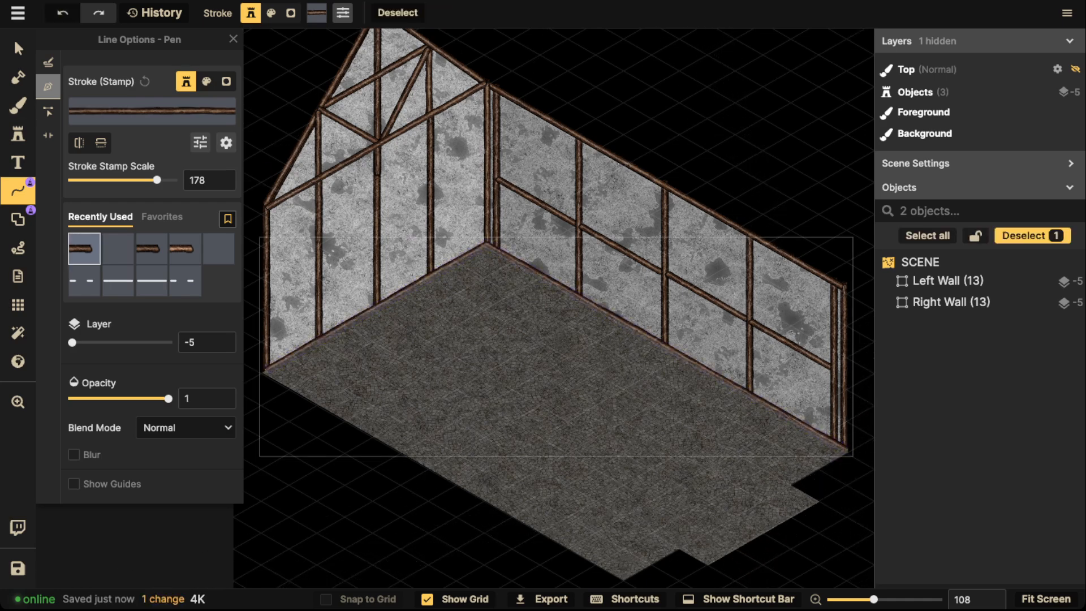
Raise the wooden pole line along the wall bases to layer 0
click(18, 49)
click(547, 13)
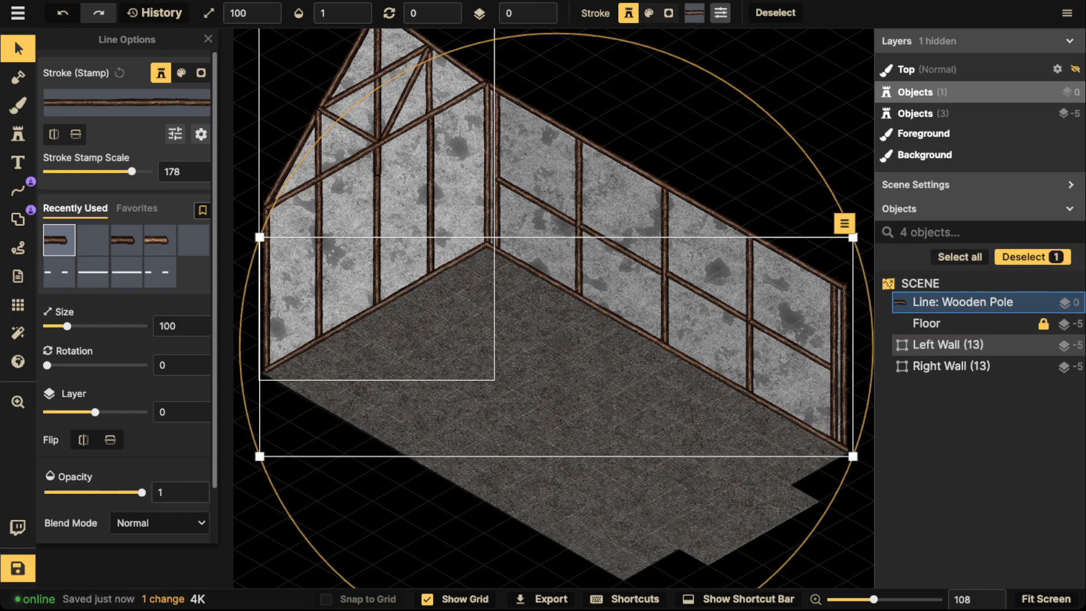
scroll(404, 285, down, 1)
key(Escape)
scroll(404, 286, down, 1)
Darken the wooden pole line along the wall bases by setting its stroke brightness to 43
click(404, 288)
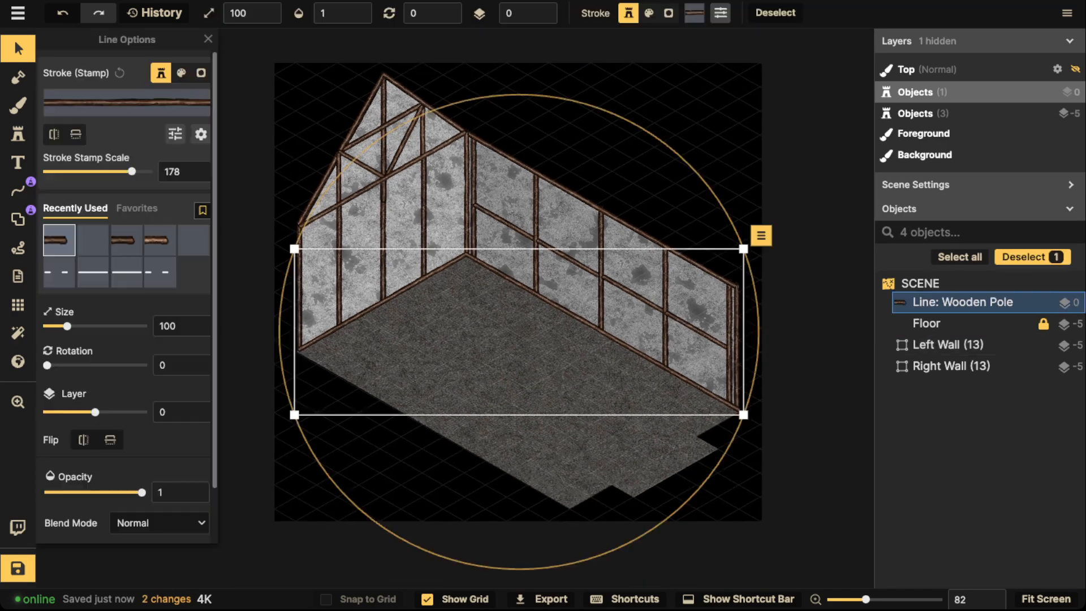
click(175, 134)
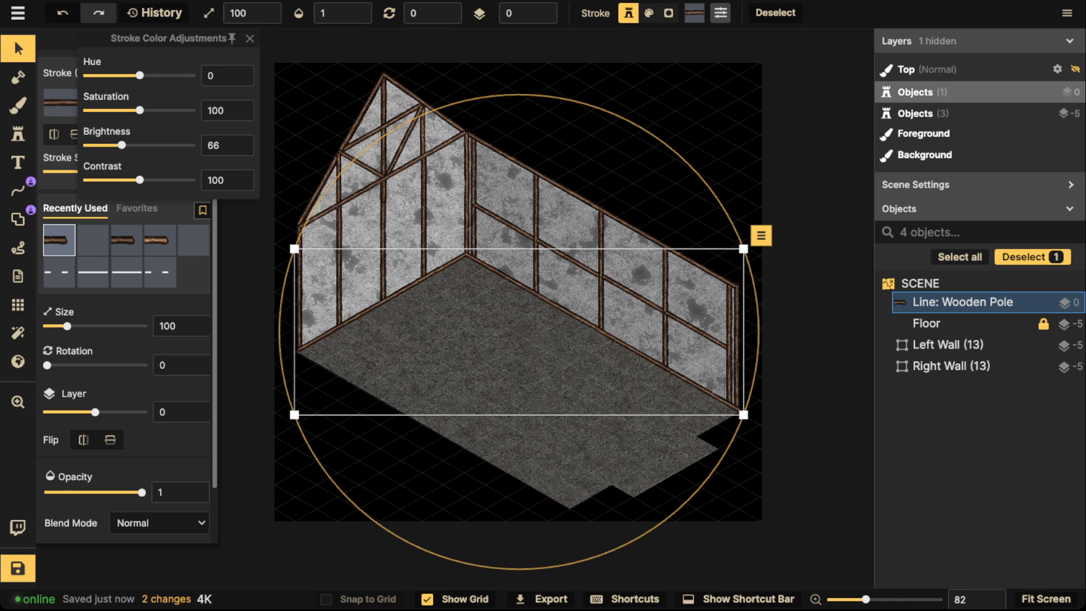
drag(121, 145, 114, 145)
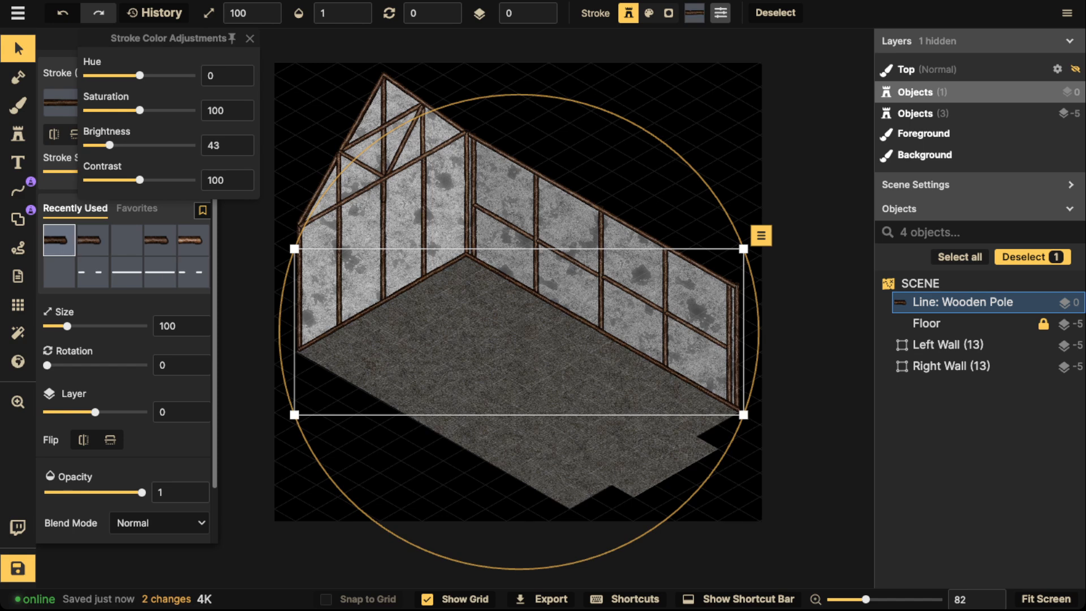
click(18, 48)
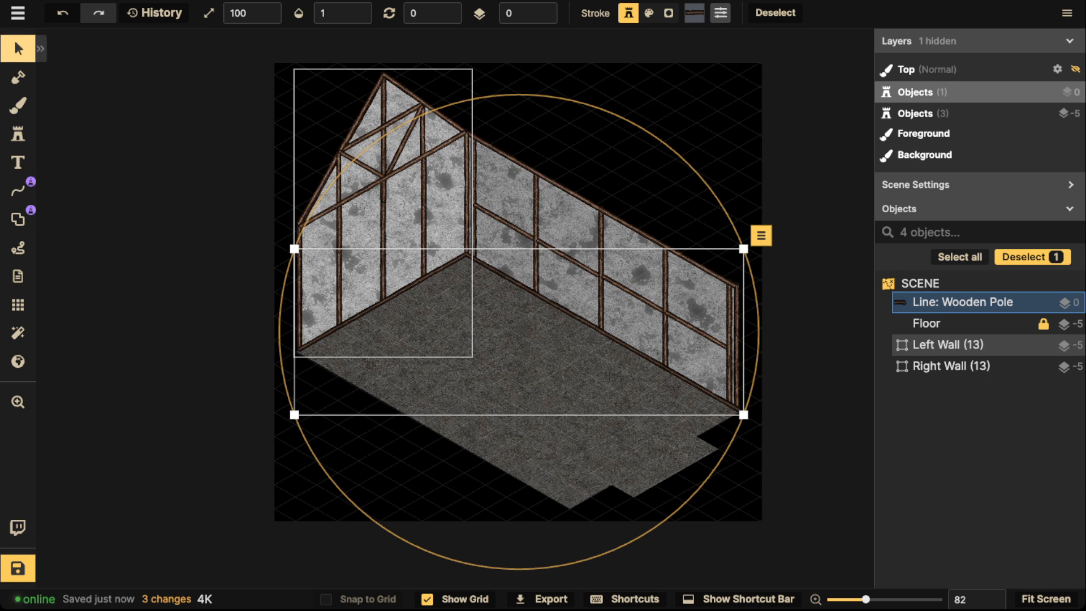
key(Escape)
Replace the dirt fill of the Right Wall group's shape with the Wood Floor texture from the Fantasy Battlemaps Core set
key(space)
drag(518, 292, 518, 319)
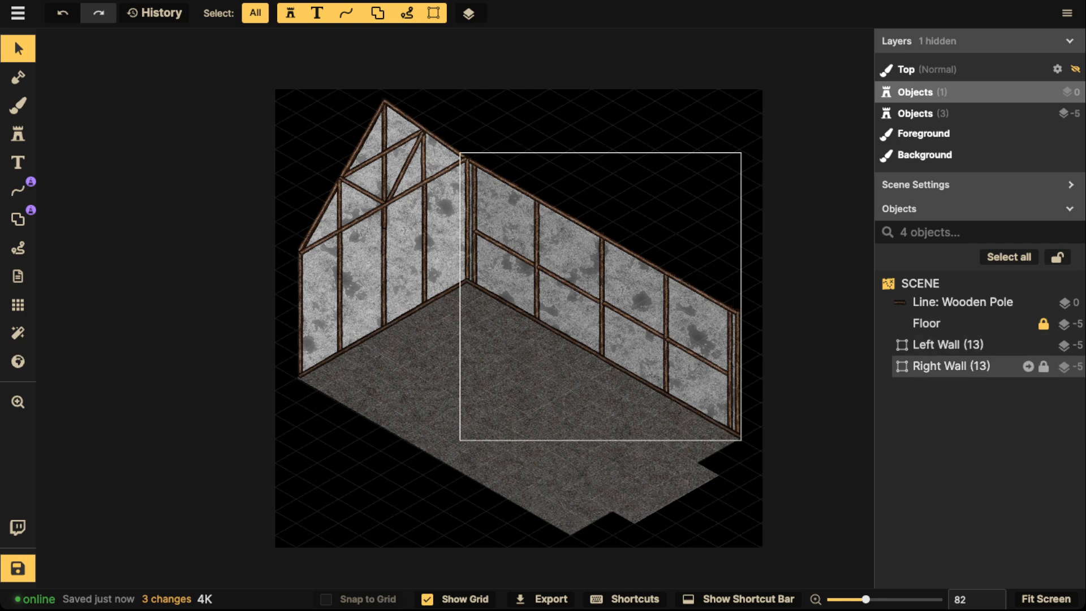
click(952, 366)
click(962, 579)
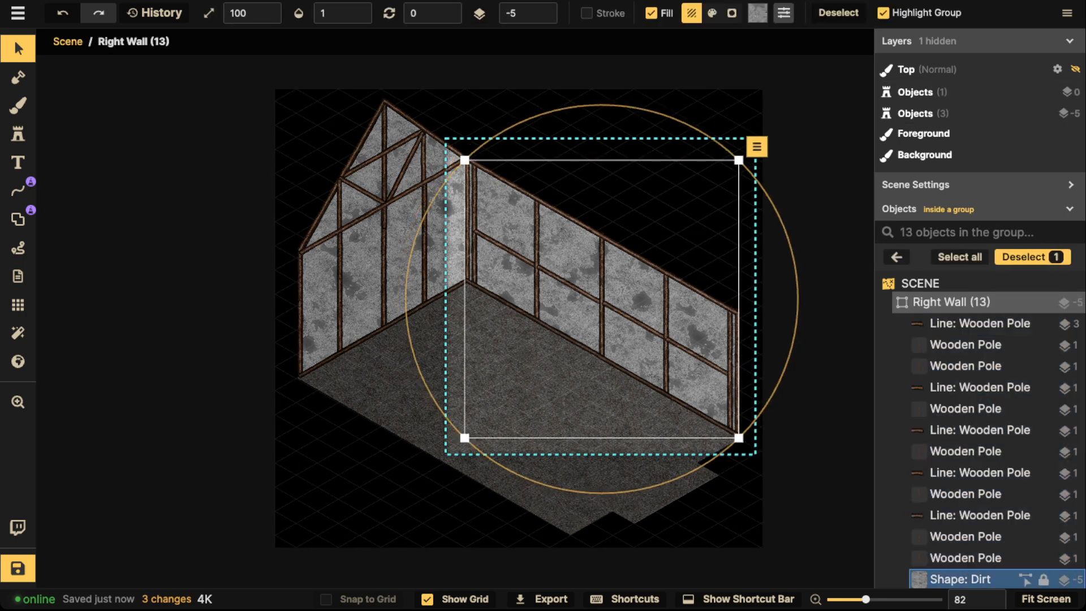
click(41, 49)
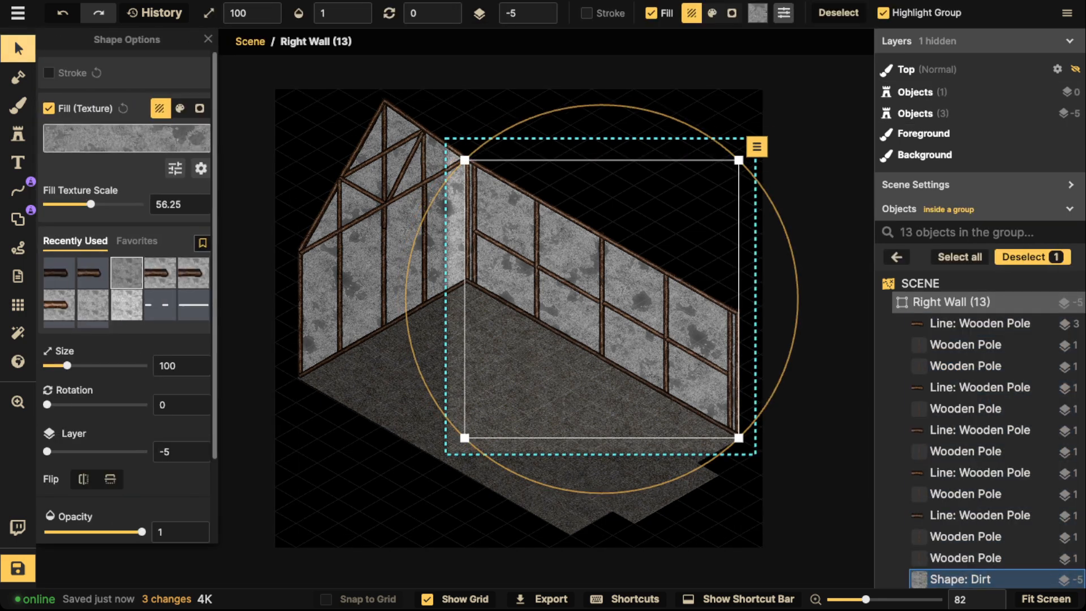
click(175, 168)
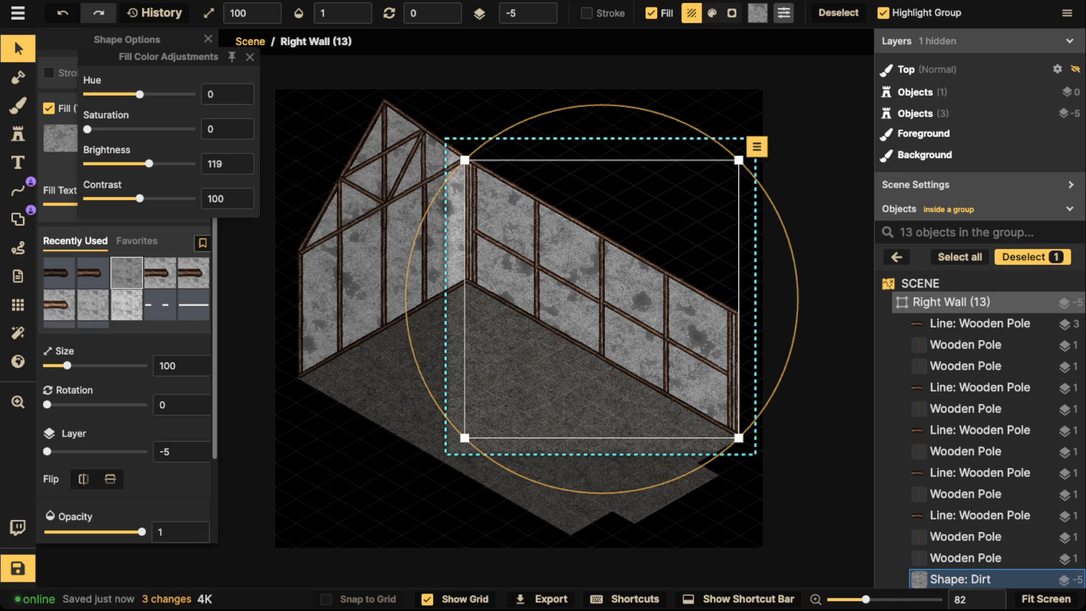
click(59, 137)
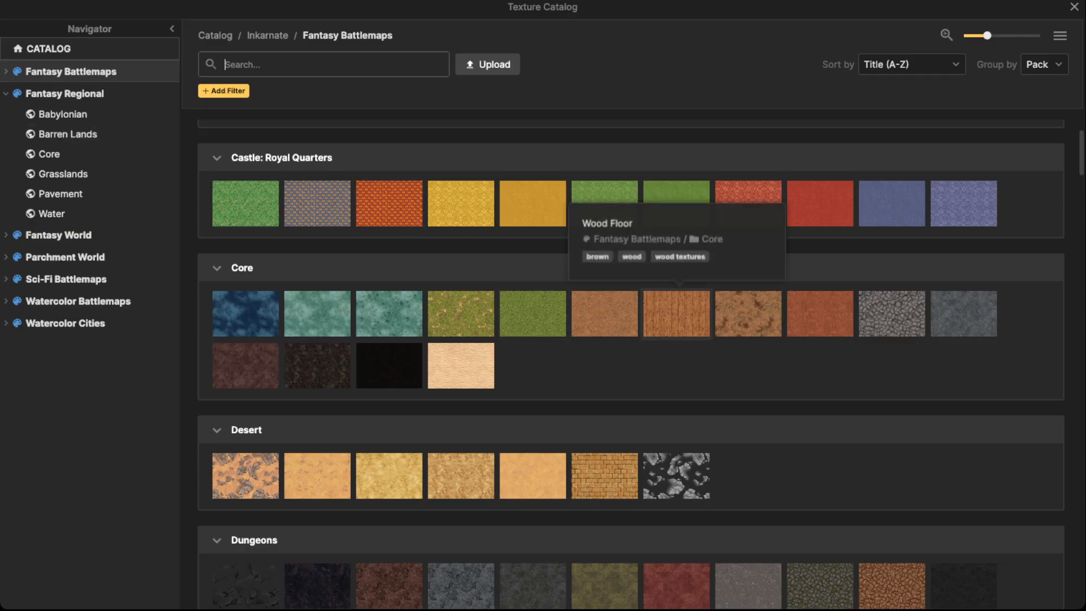
click(677, 194)
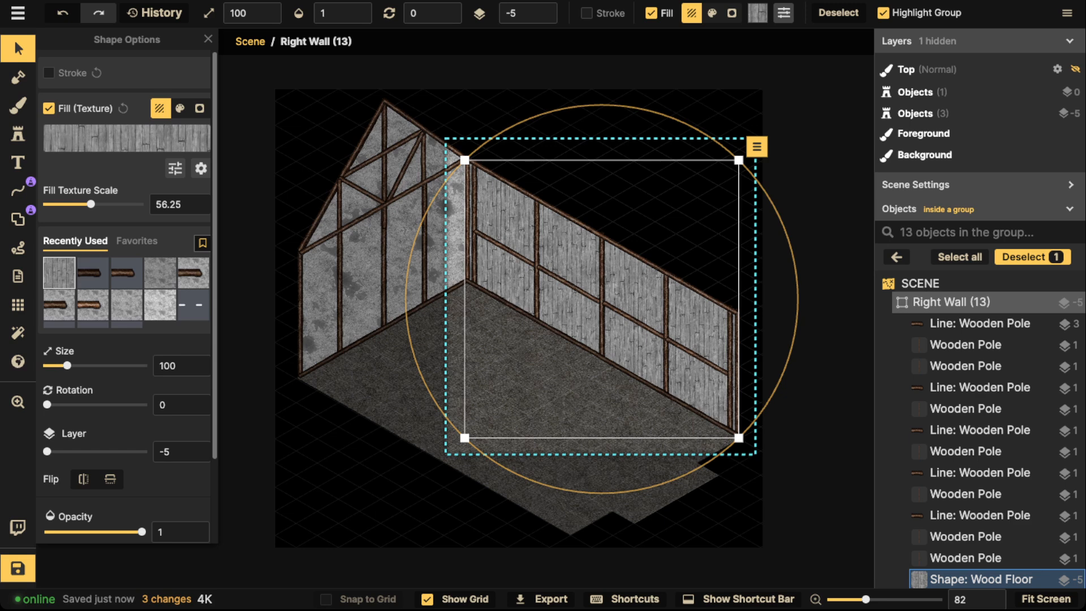
key(Escape)
key(Escape)
key(Escape)
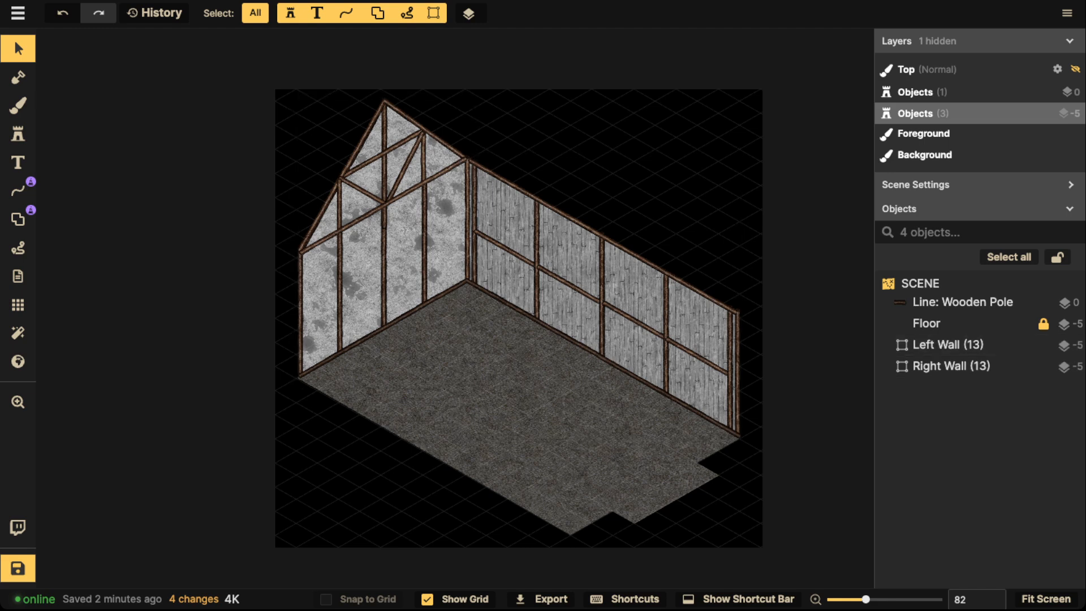
Choose the second, shorter wooden pole stamp variant and set its scale to 180
click(18, 190)
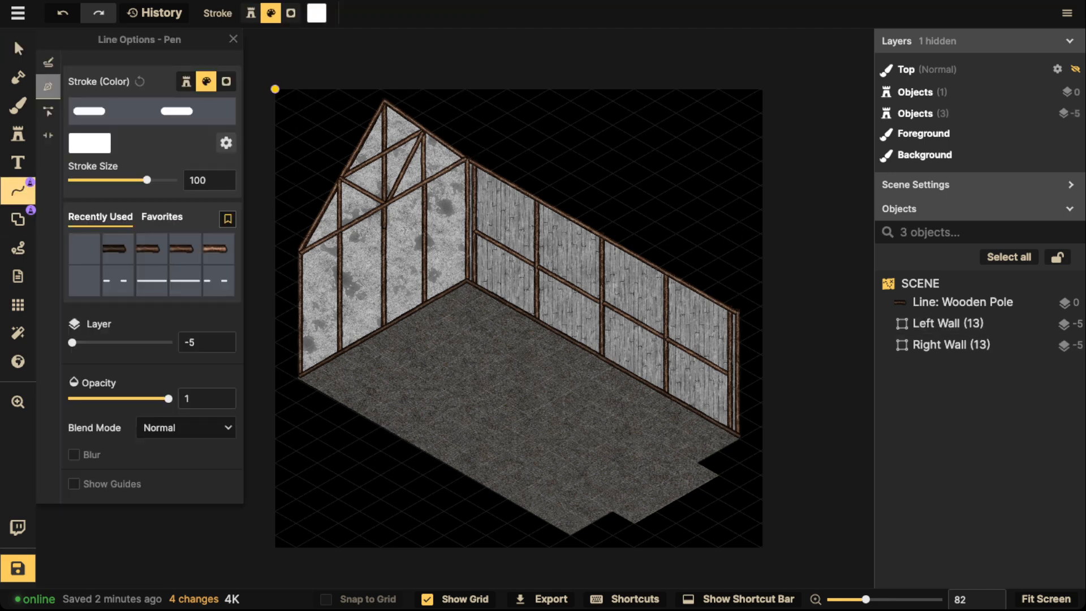
click(17, 133)
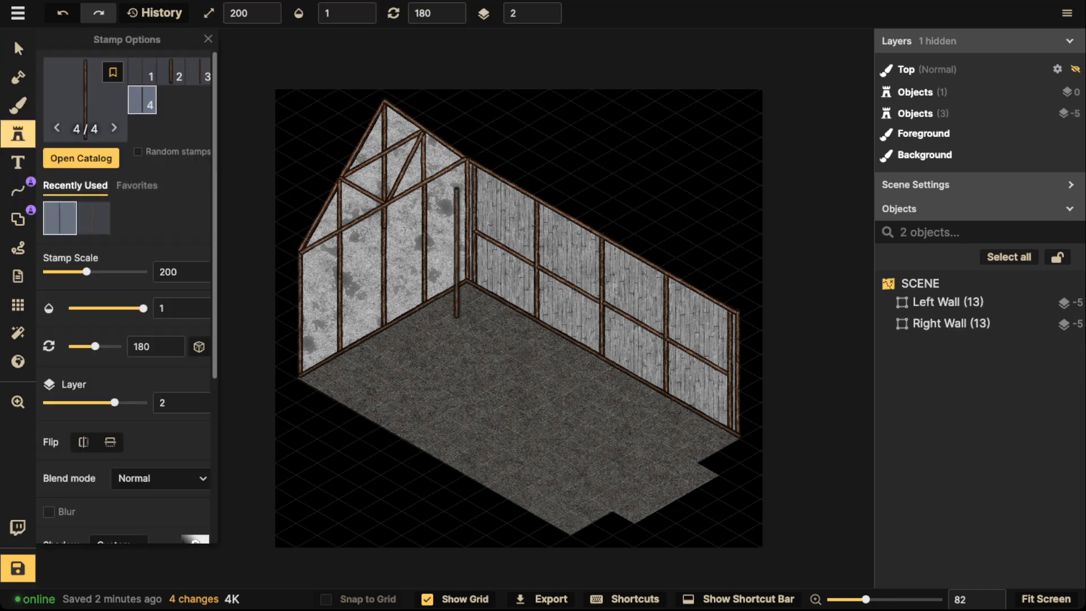
click(170, 71)
scroll(413, 391, up, 5)
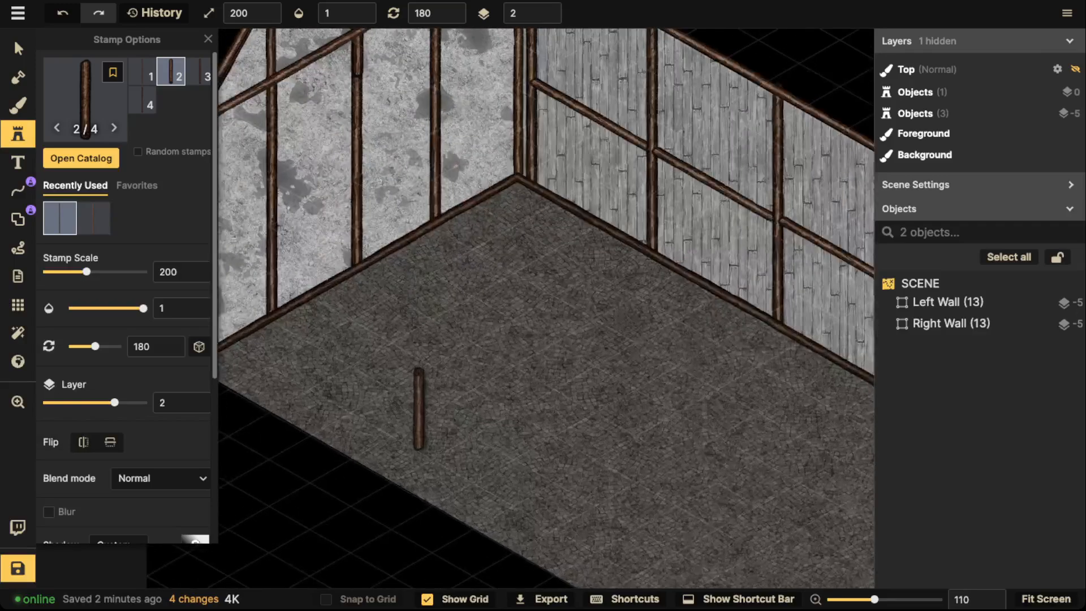
scroll(419, 408, up, 6)
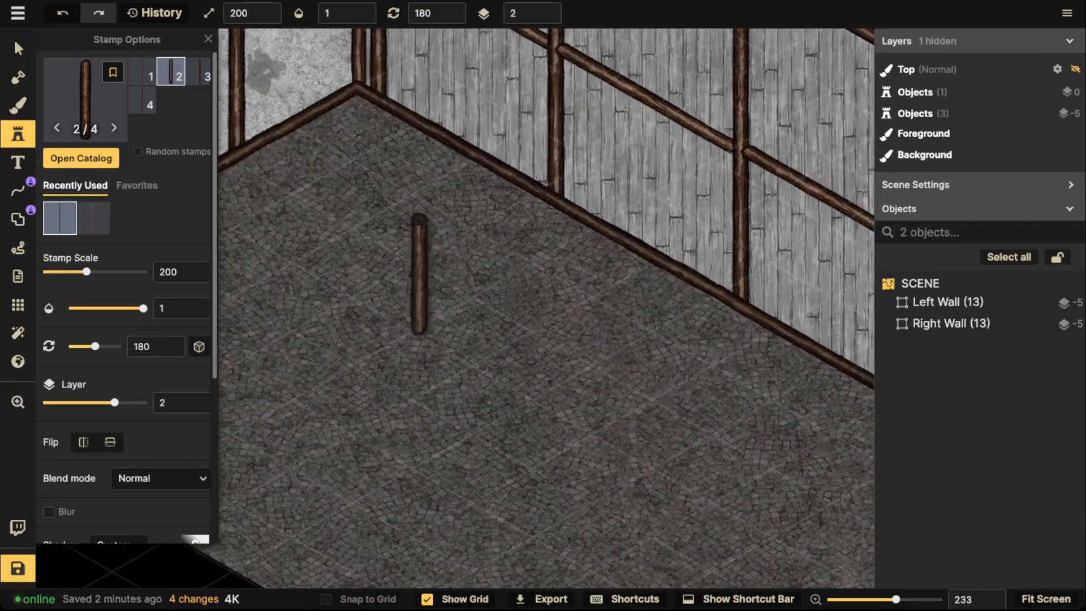
scroll(442, 255, down, 4)
drag(434, 139, 459, 327)
key([)
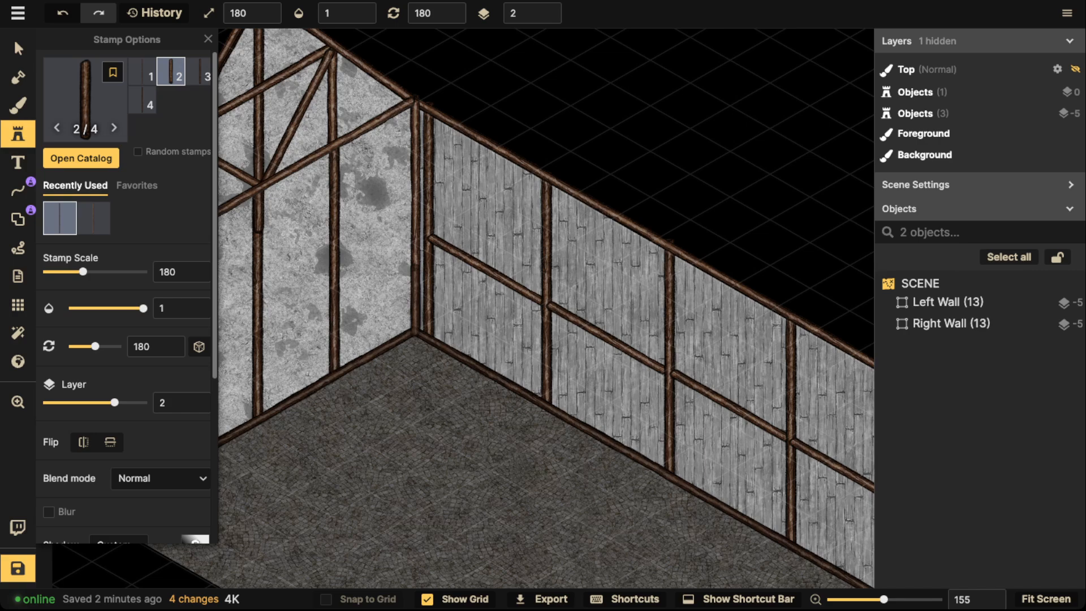
Place four upright wooden poles in a row across the floor, from the right wall's base to the opposite floor edge
drag(415, 304, 312, 63)
drag(597, 242, 586, 270)
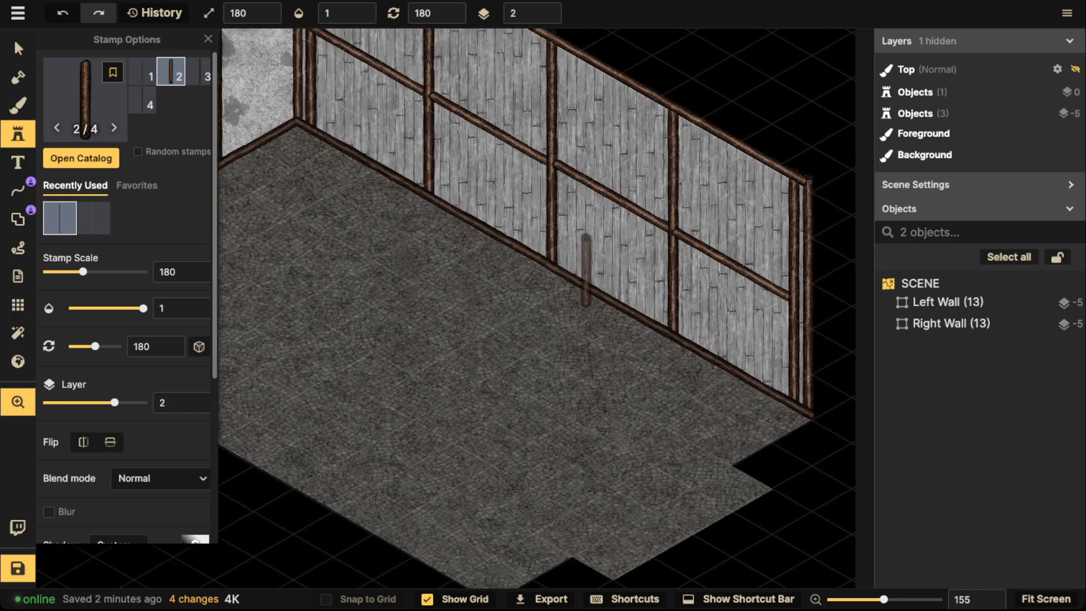
scroll(578, 331, down, 2)
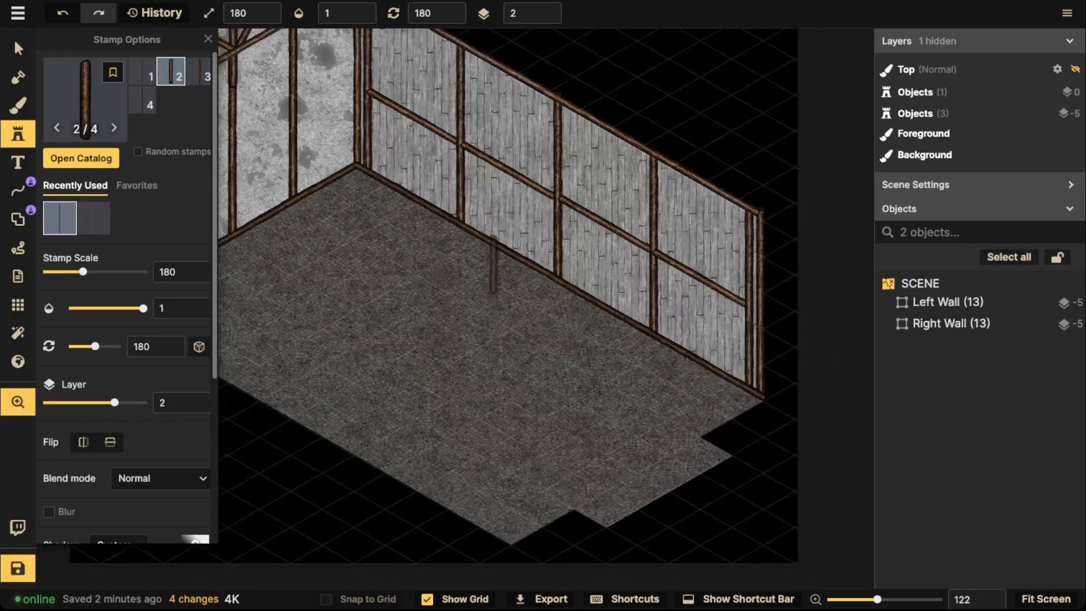
scroll(541, 231, up, 2)
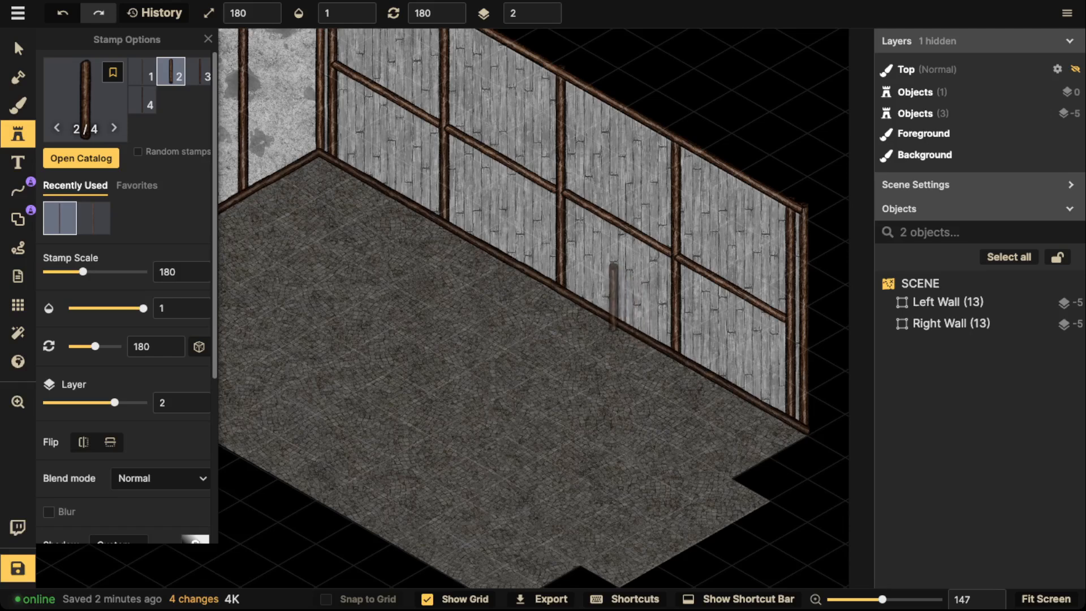
click(613, 296)
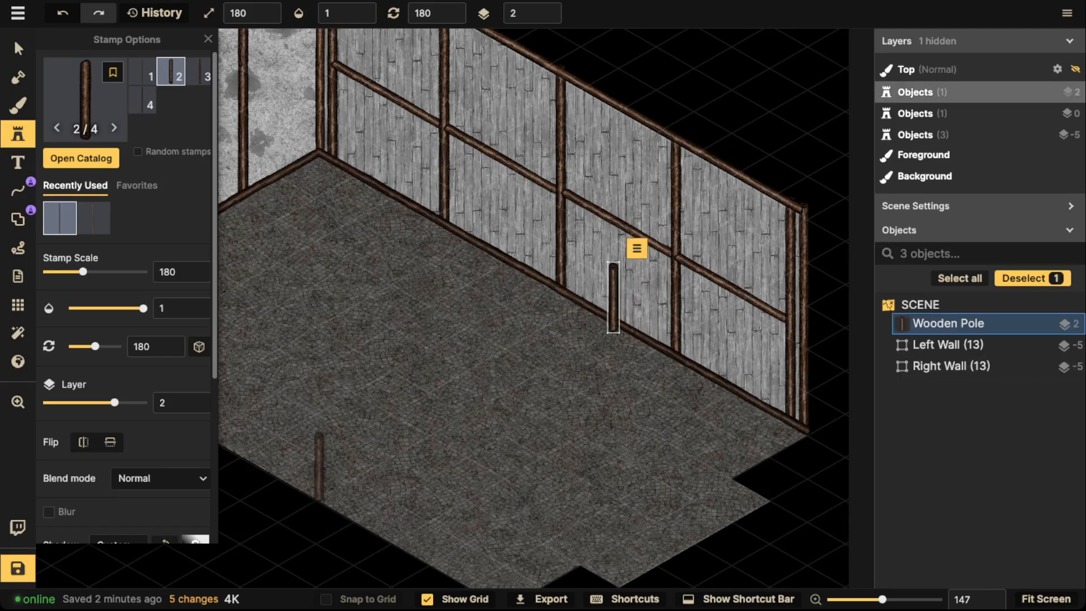
click(319, 467)
click(506, 363)
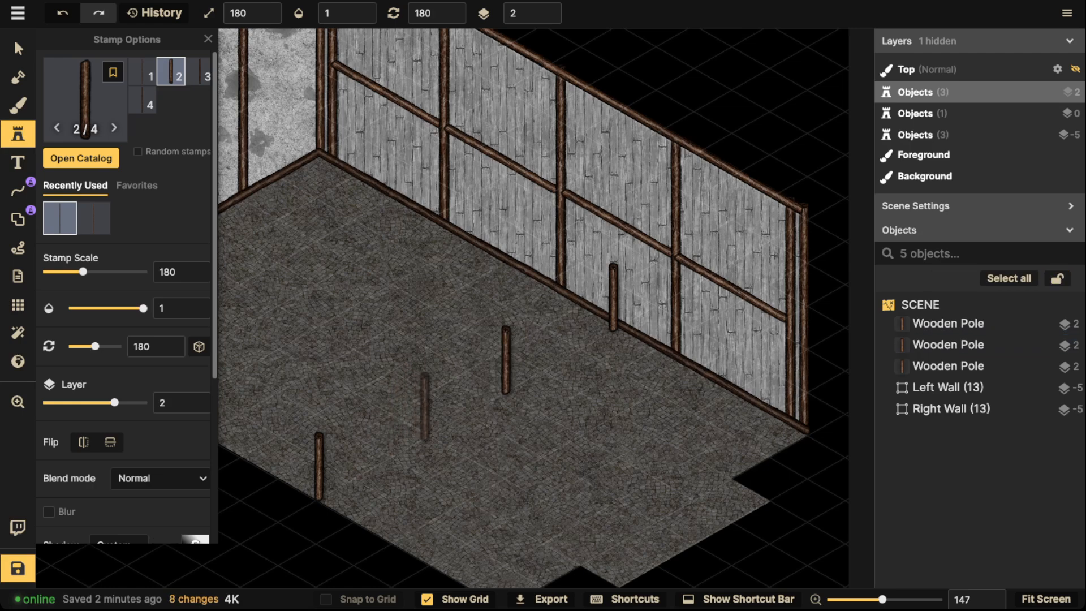
click(427, 405)
scroll(469, 399, down, 3)
scroll(498, 396, up, 1)
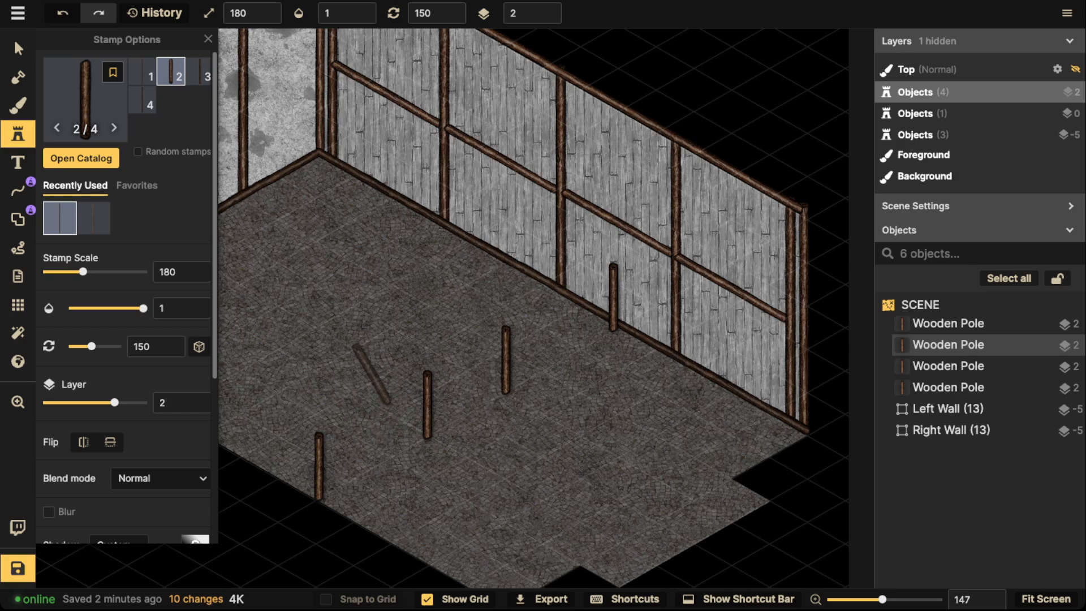
drag(373, 373, 637, 368)
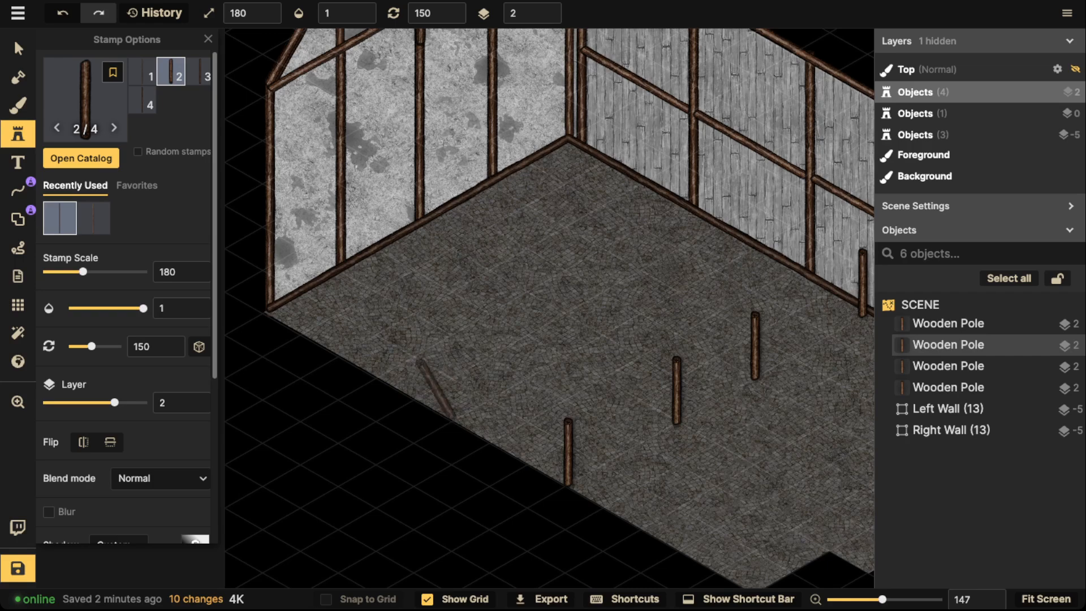
drag(580, 359, 451, 378)
drag(525, 387, 519, 397)
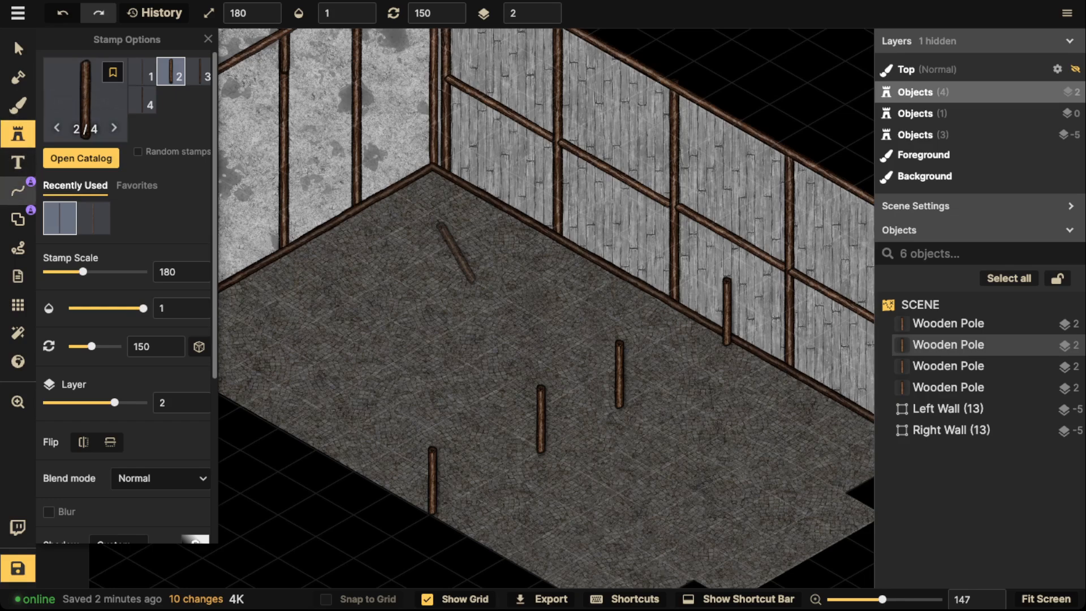
click(18, 190)
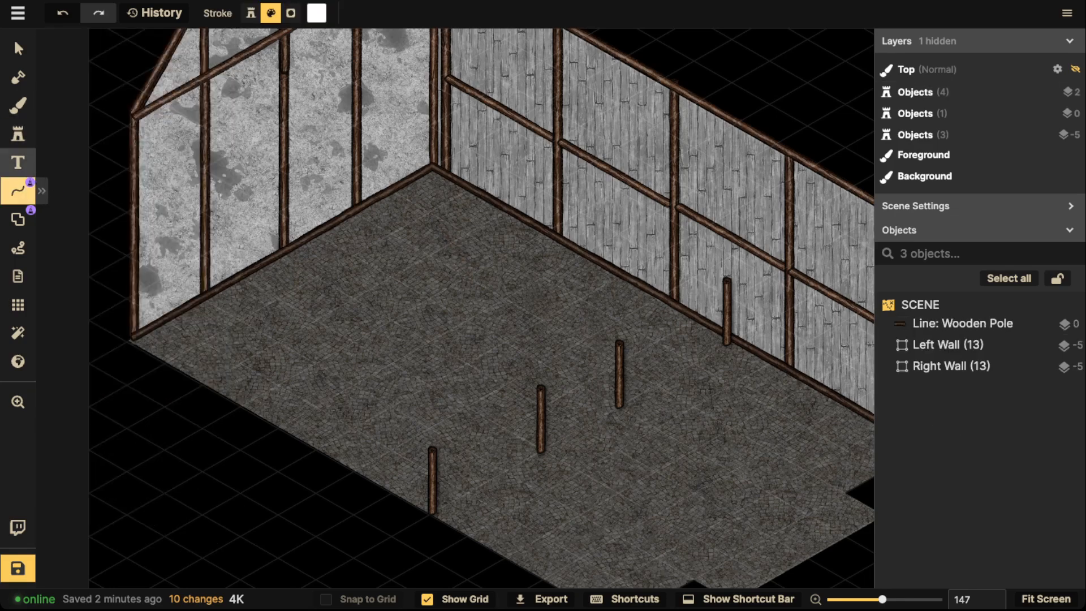
click(19, 134)
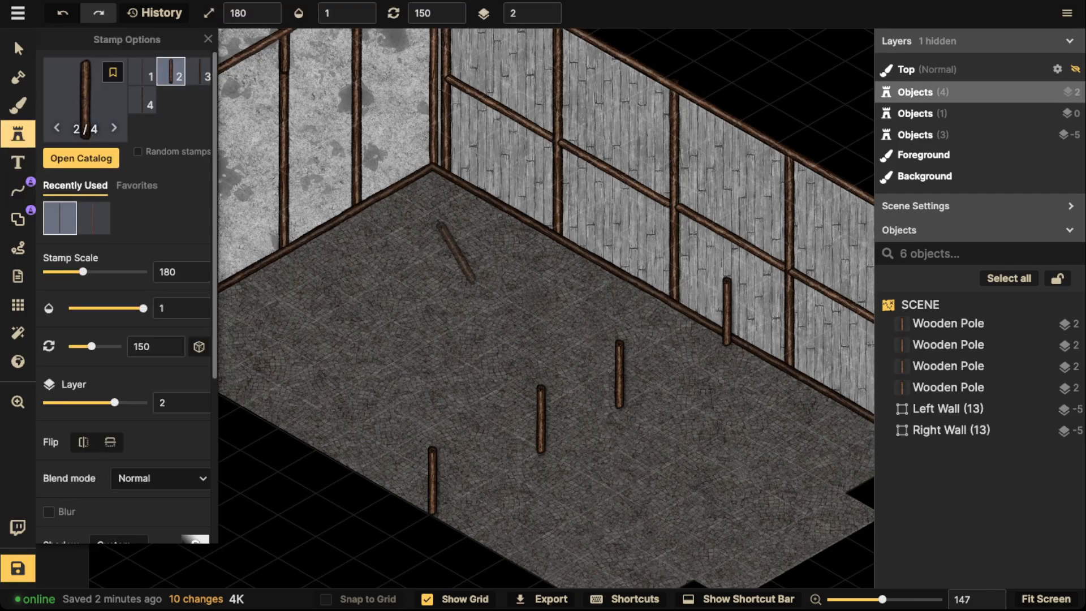
Place the first, longer wooden pole variant rotated to 60 across the tops of the four upright poles
click(142, 71)
scroll(471, 372, down, 6)
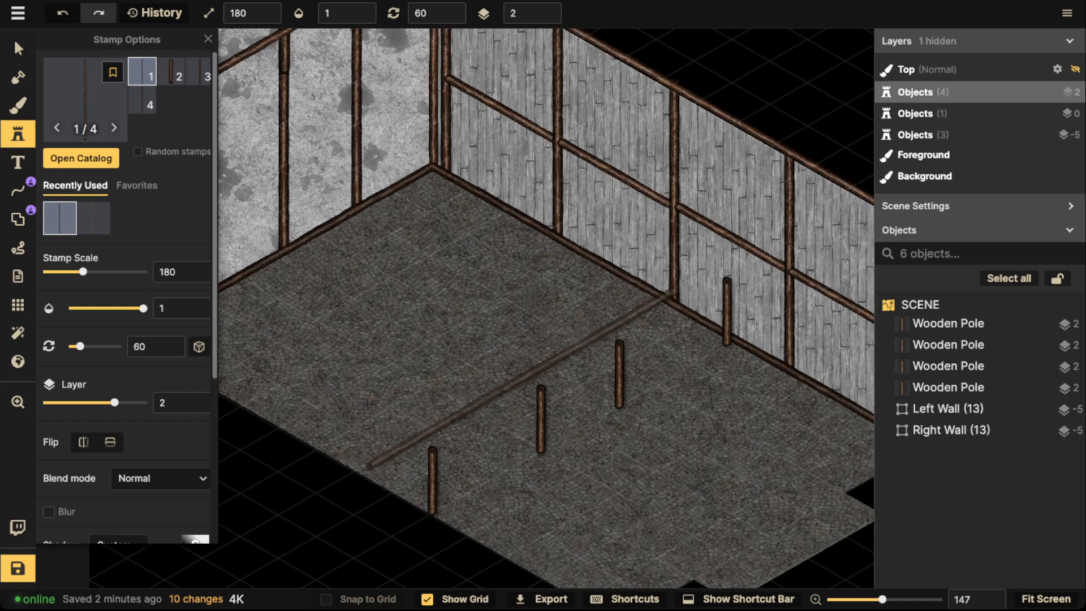
click(575, 367)
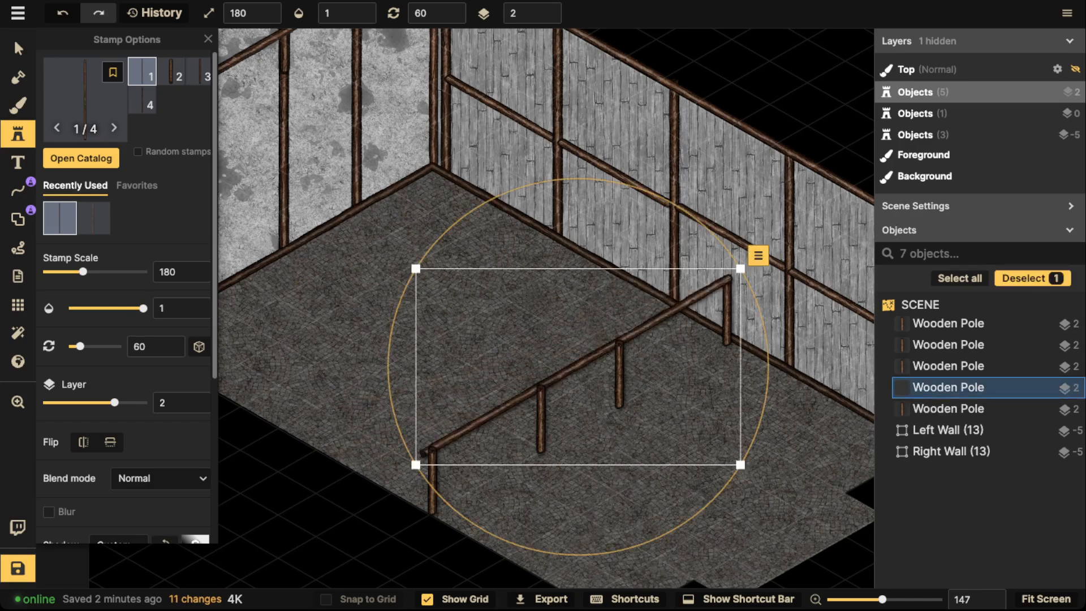
Raise the top beam to layer 3, scale it down to 177 and align its ends with the outer posts
click(548, 7)
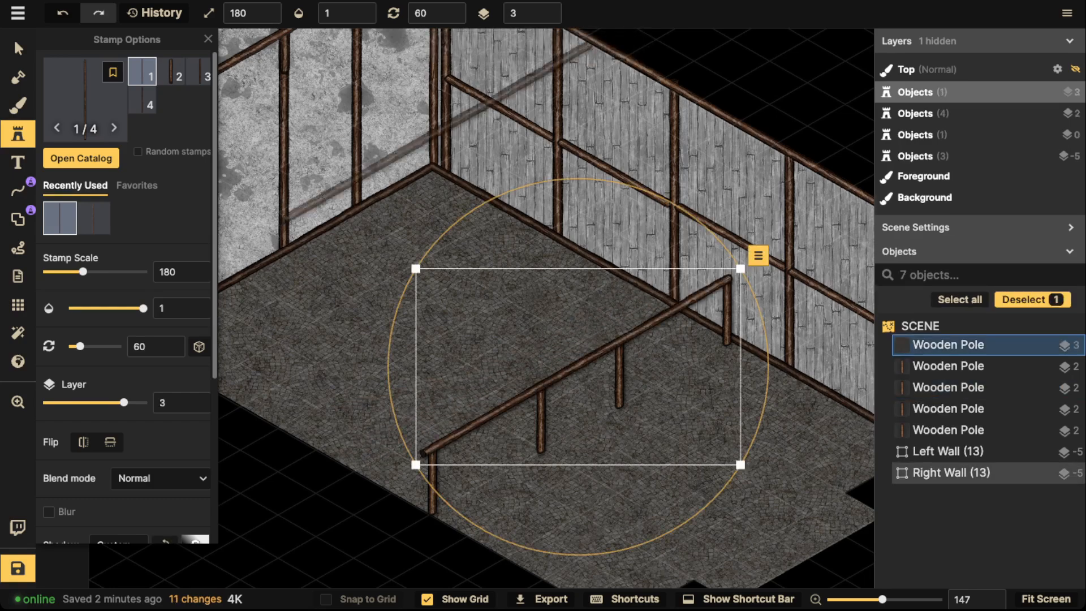
drag(416, 464, 422, 461)
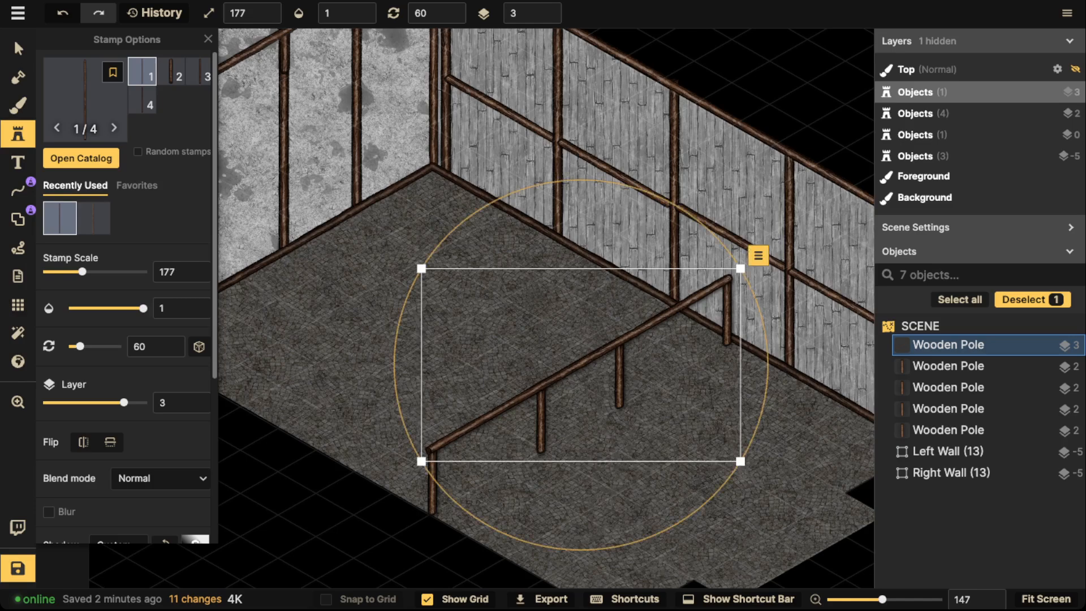
drag(581, 365, 582, 365)
key(Escape)
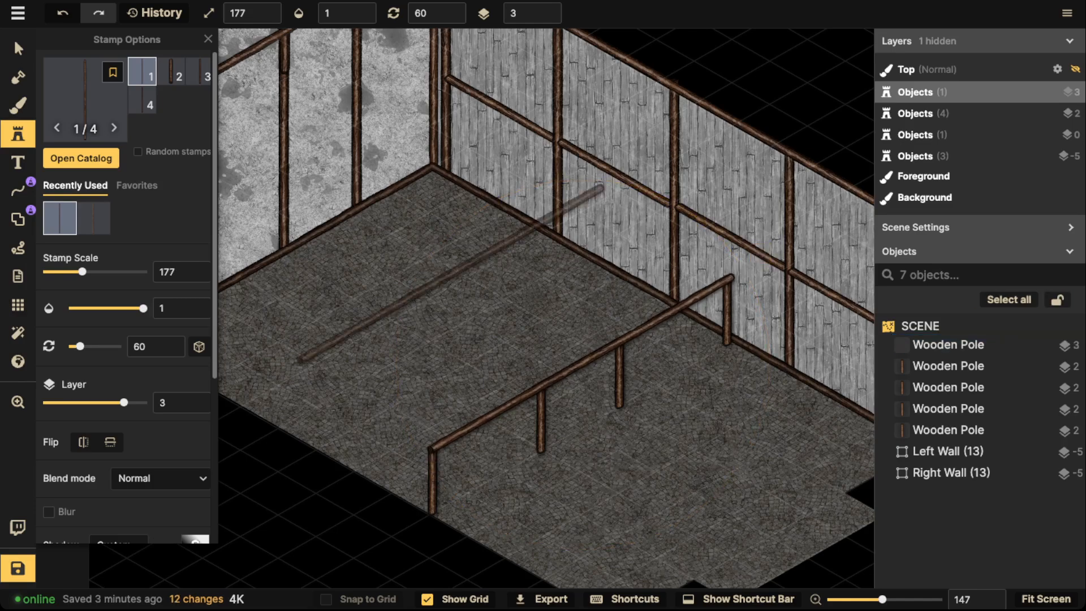
Lock the Left Wall and Right Wall groups
click(18, 219)
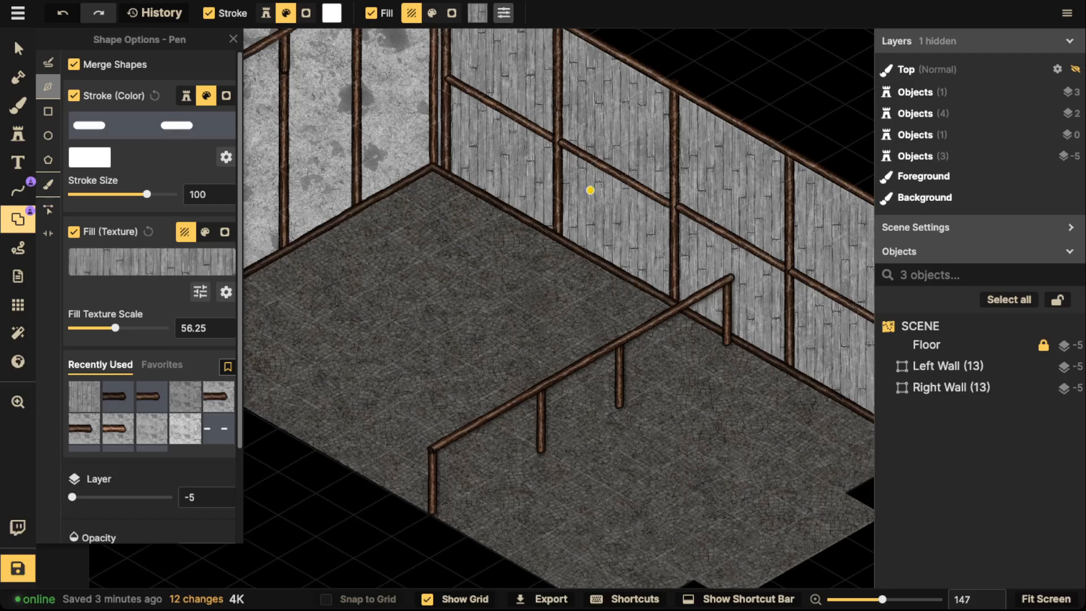
click(1043, 388)
click(1044, 366)
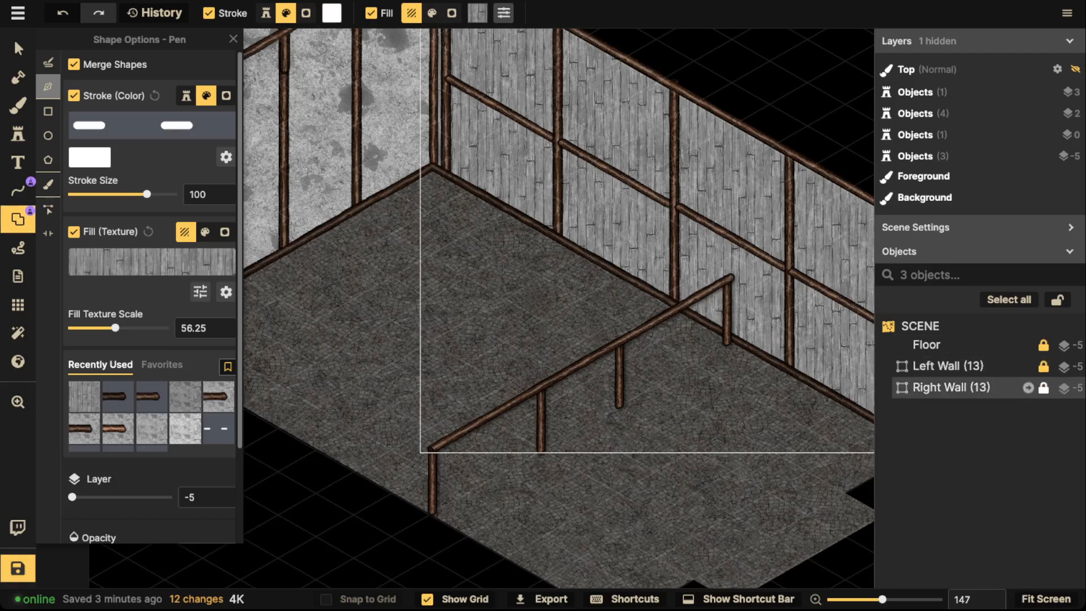
Draw a Wood Floor textured shape on layer -3 with the Pen, filling the area between the outer posts, top beam and floor
click(18, 219)
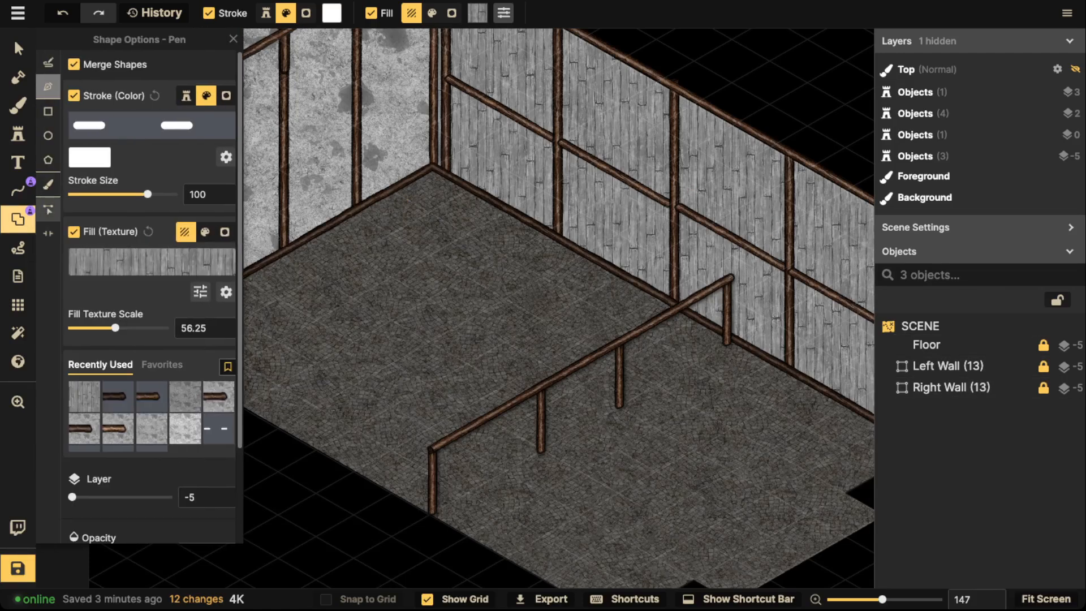
click(222, 492)
click(222, 492)
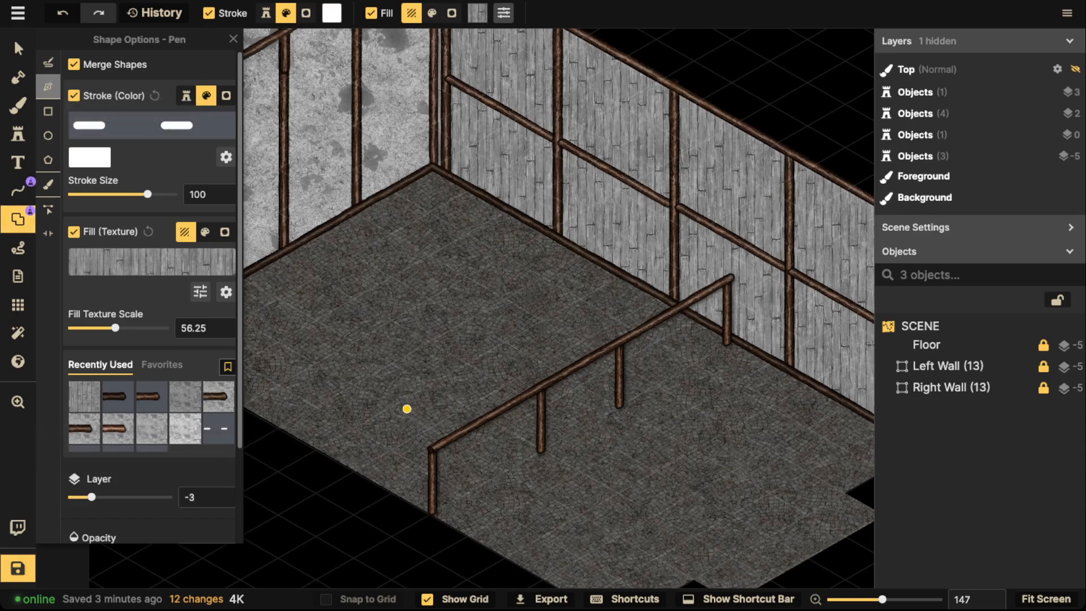
click(434, 471)
click(434, 512)
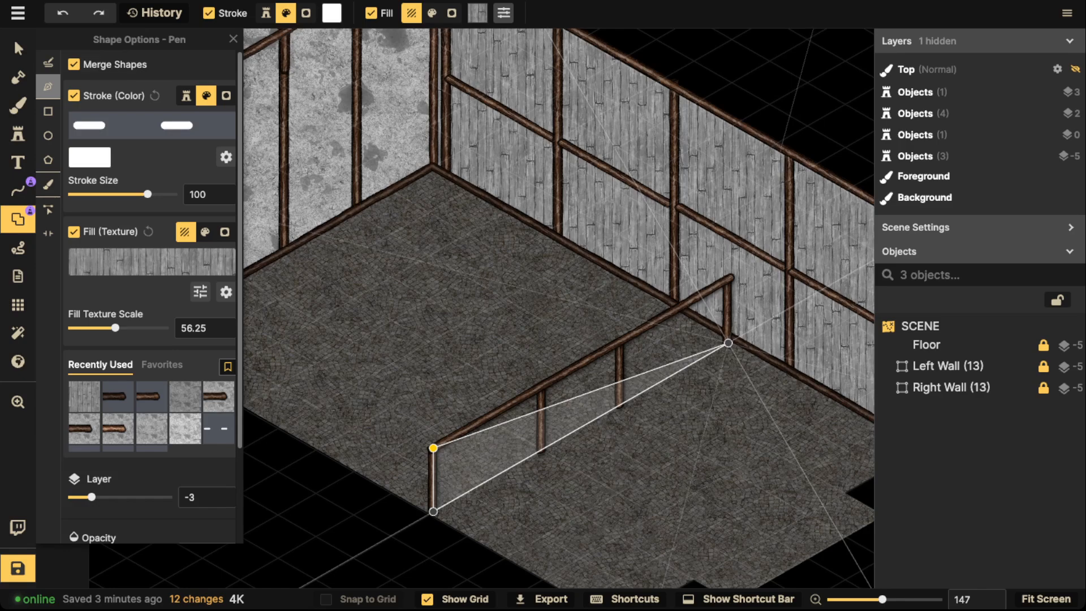
click(728, 343)
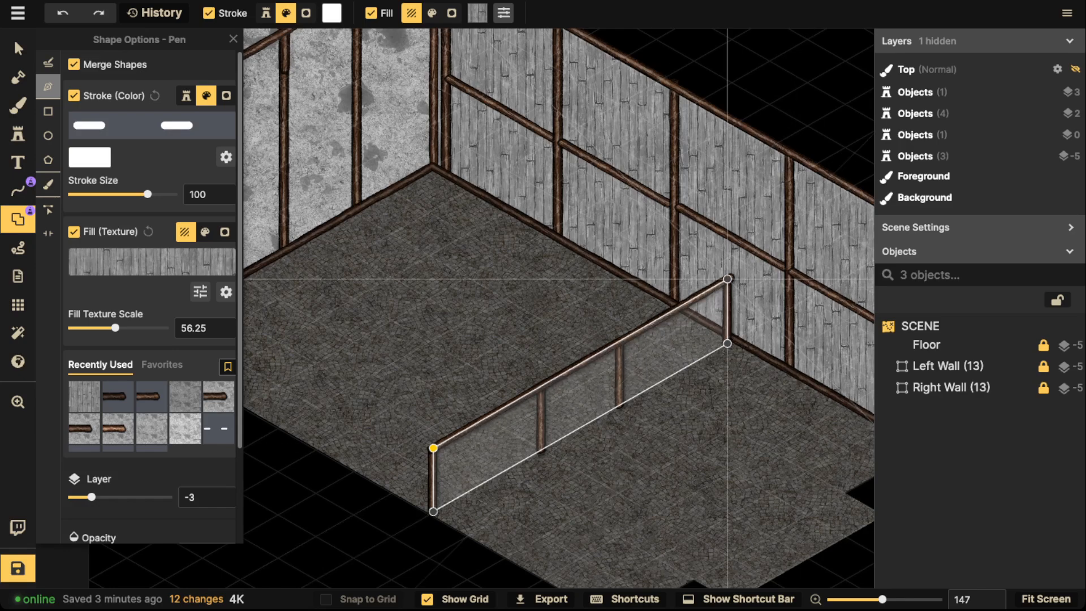
double_click(727, 278)
click(566, 537)
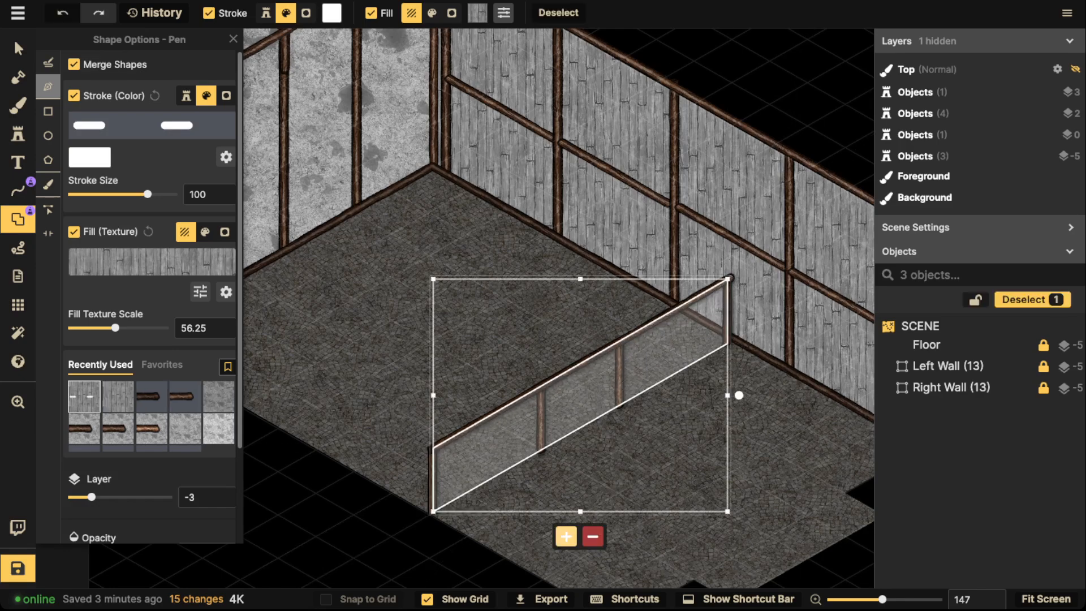
Turn off the stroke of the new partition panel shape
key(s)
scroll(502, 333, down, 2)
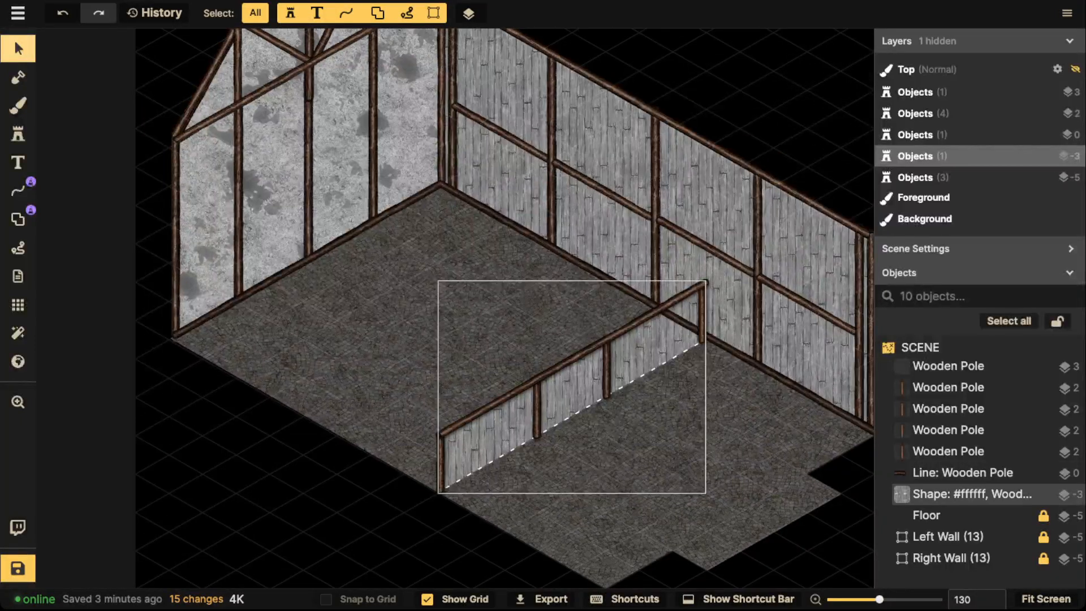
click(497, 430)
click(49, 73)
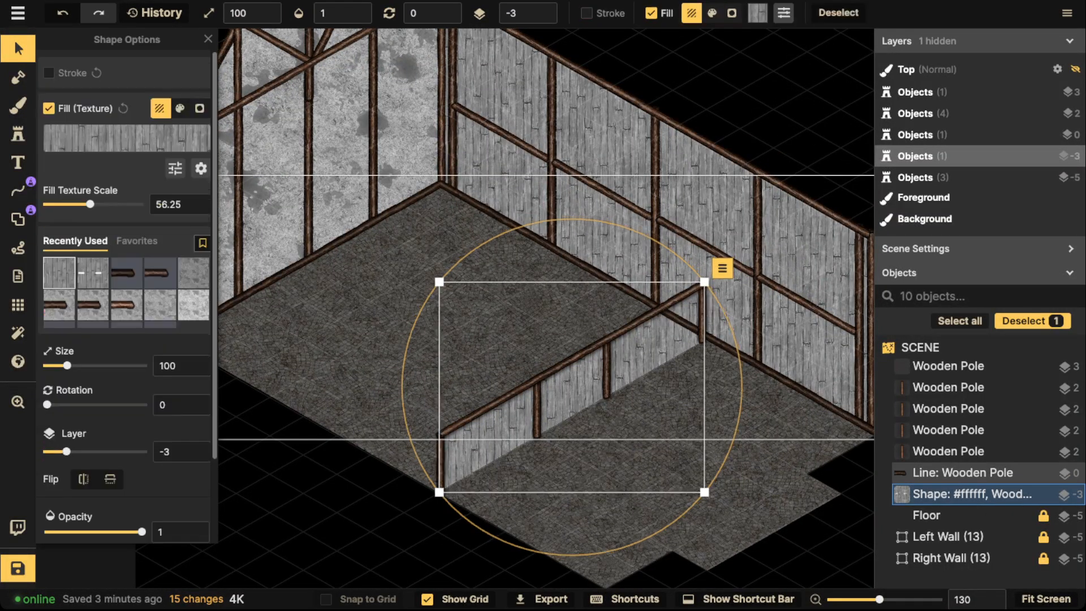
Duplicate the partition's top beam, position the copy along the partition's base, and set its layer to 1
click(572, 360)
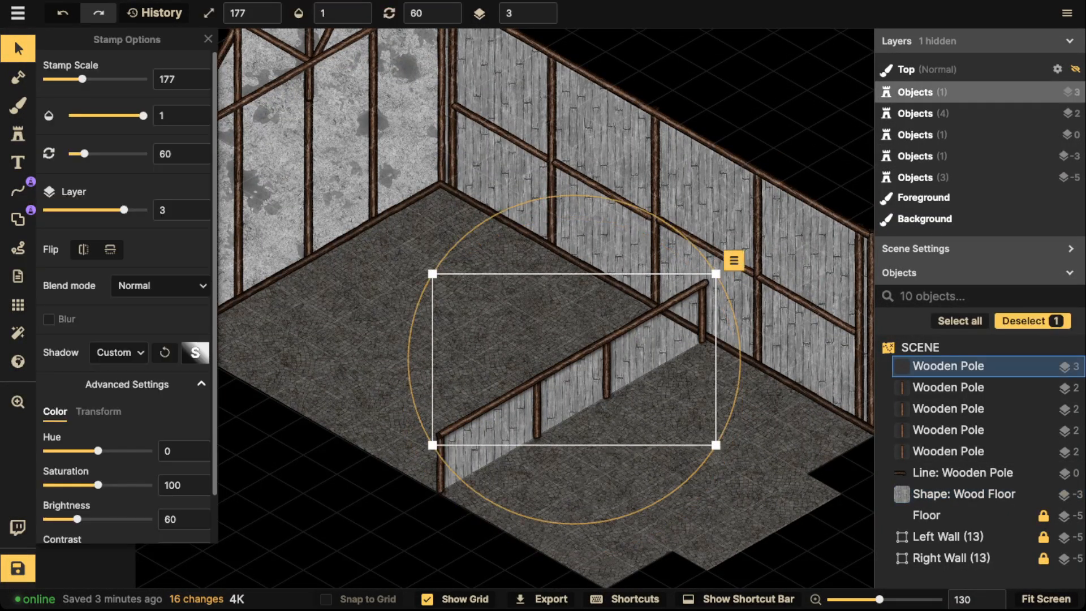
key(ctrl+v)
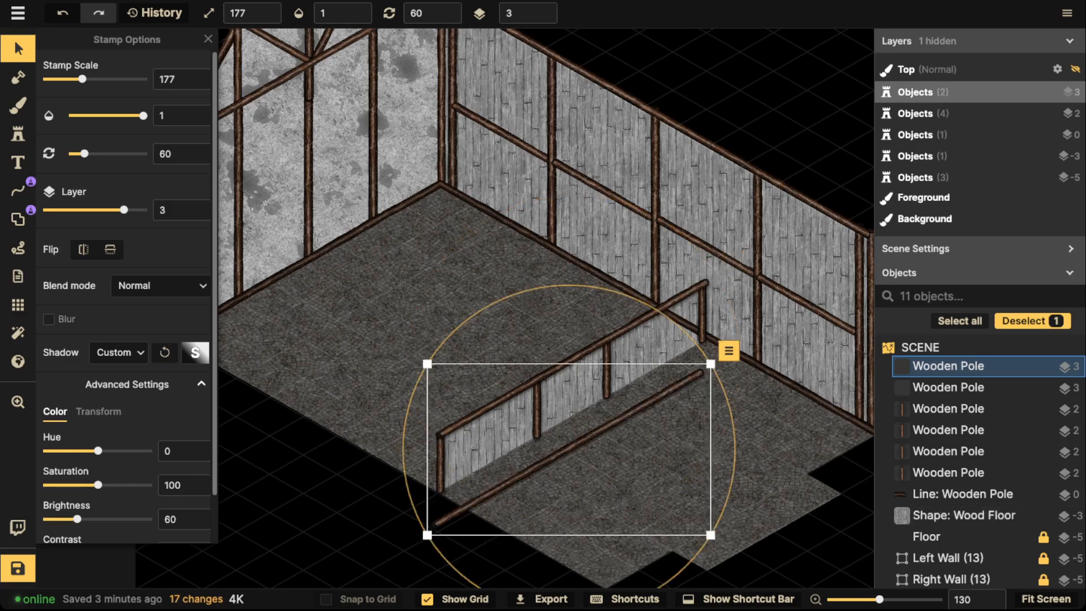
drag(569, 449, 579, 415)
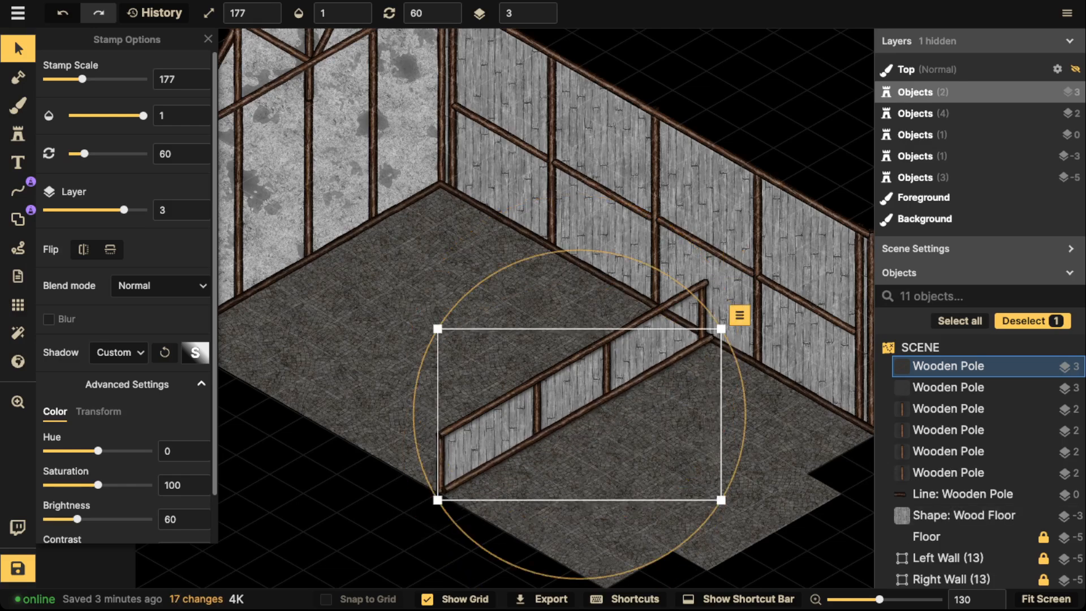
click(544, 17)
click(544, 17)
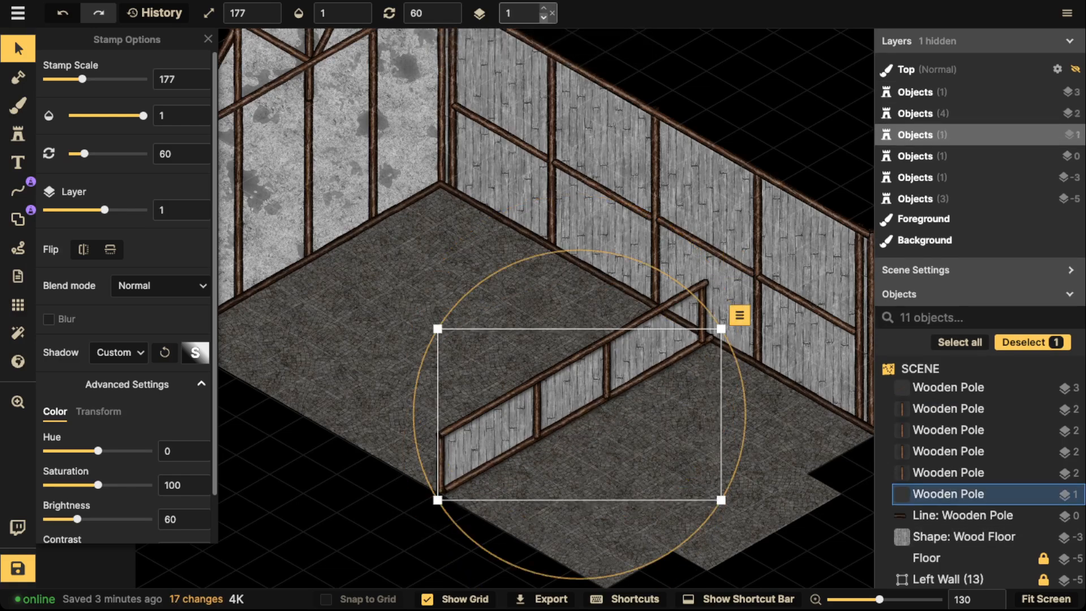
drag(579, 414, 572, 420)
click(400, 245)
drag(400, 245, 674, 495)
key(Escape)
Lock the wooden pole line that runs along the wall bases
click(573, 243)
scroll(574, 244, down, 3)
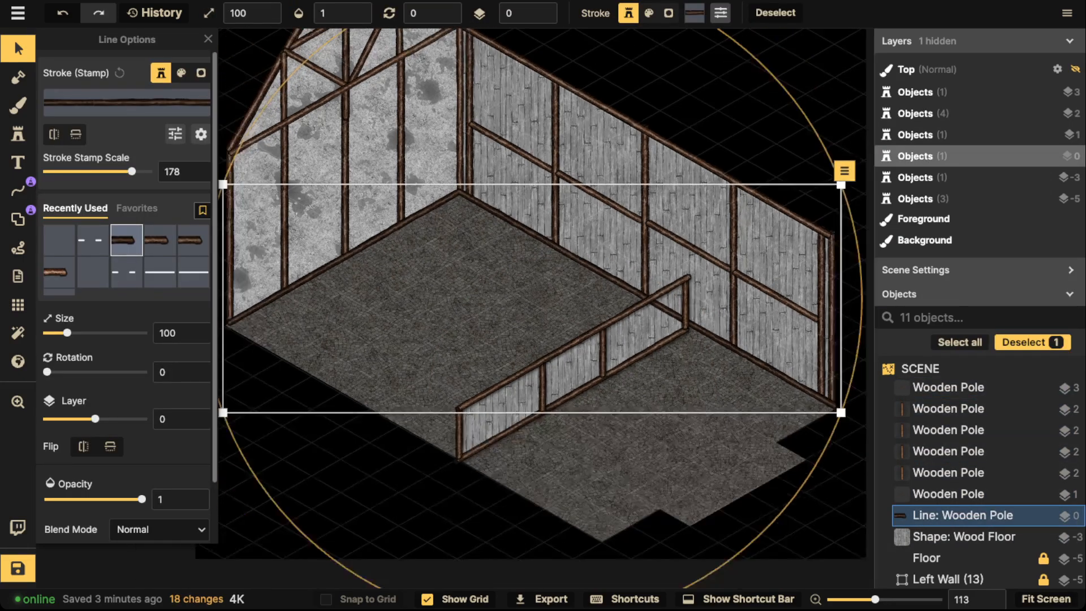
key(l)
key(Escape)
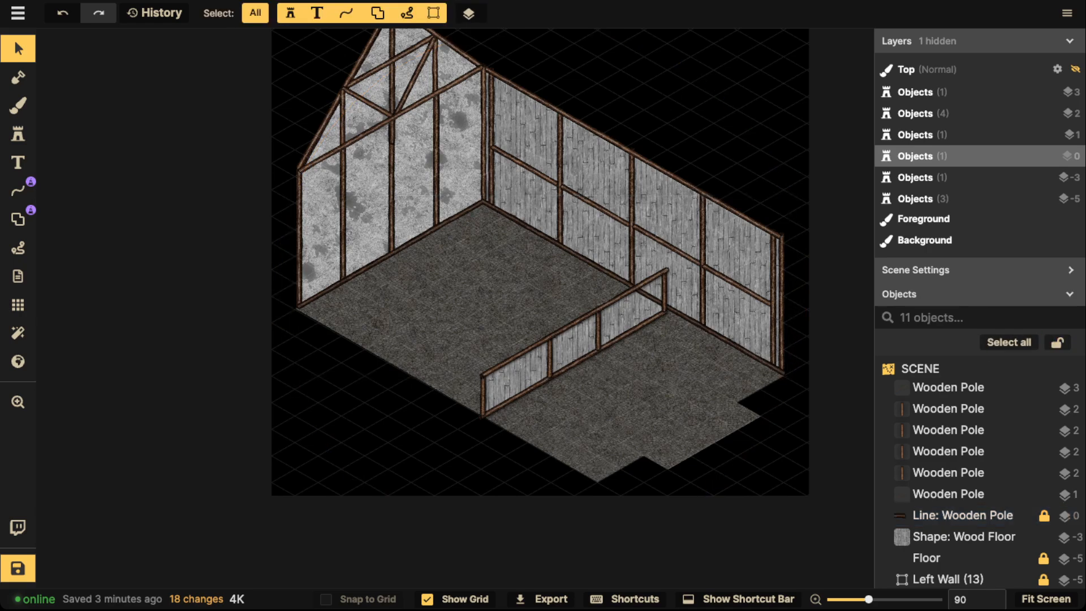
Group the partition's six poles and its Wood Floor panel under the default name Group
drag(430, 263, 718, 450)
click(604, 12)
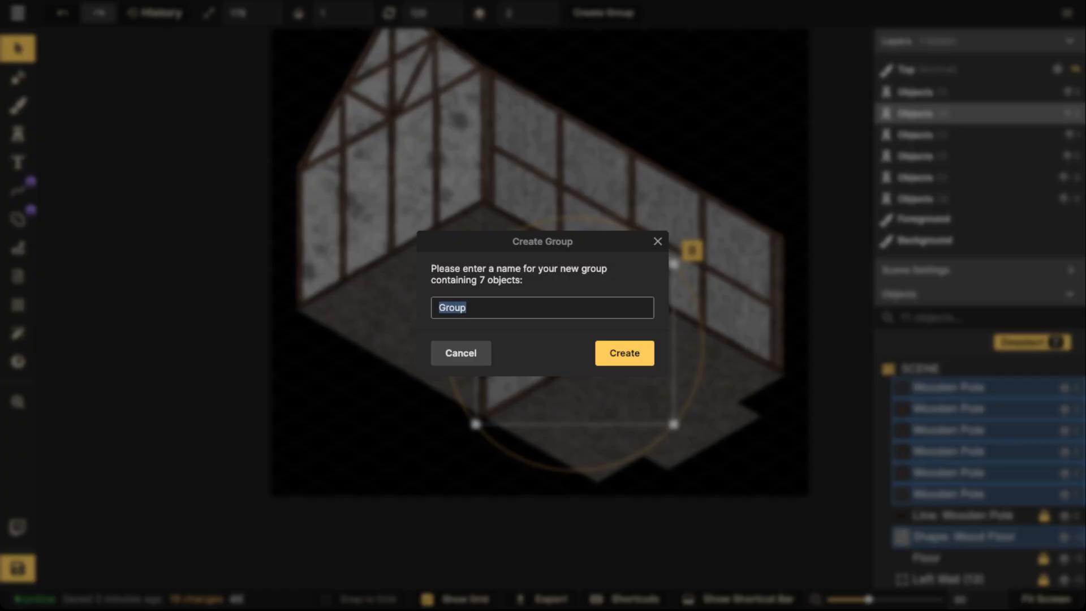
key(Return)
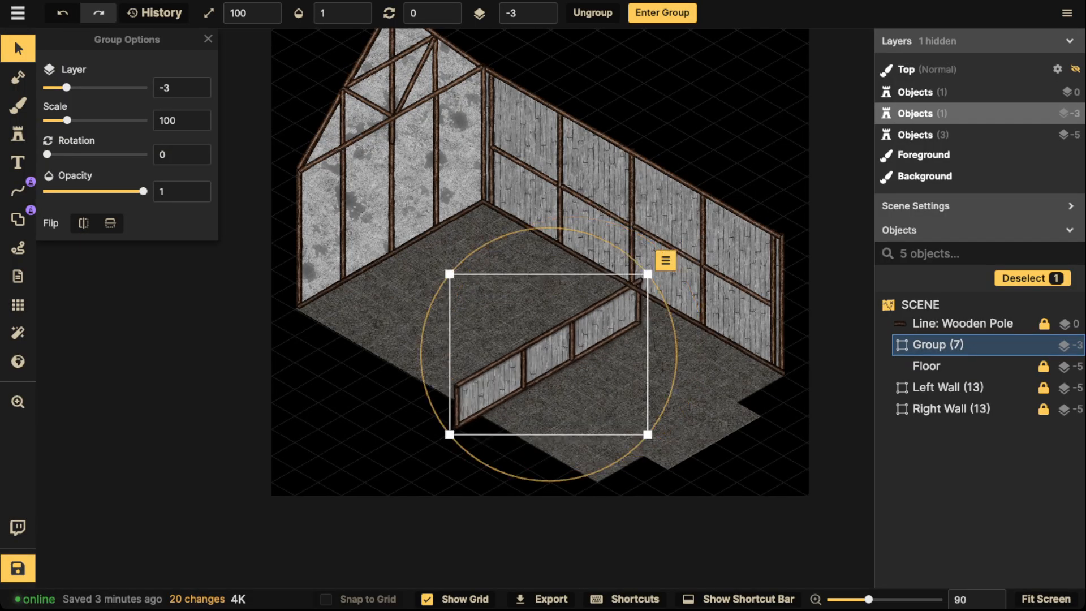
Set the partition group's layer to 0 and position it against the base of the right wall
scroll(527, 13, up, 3)
drag(549, 345, 564, 332)
scroll(599, 315, up, 3)
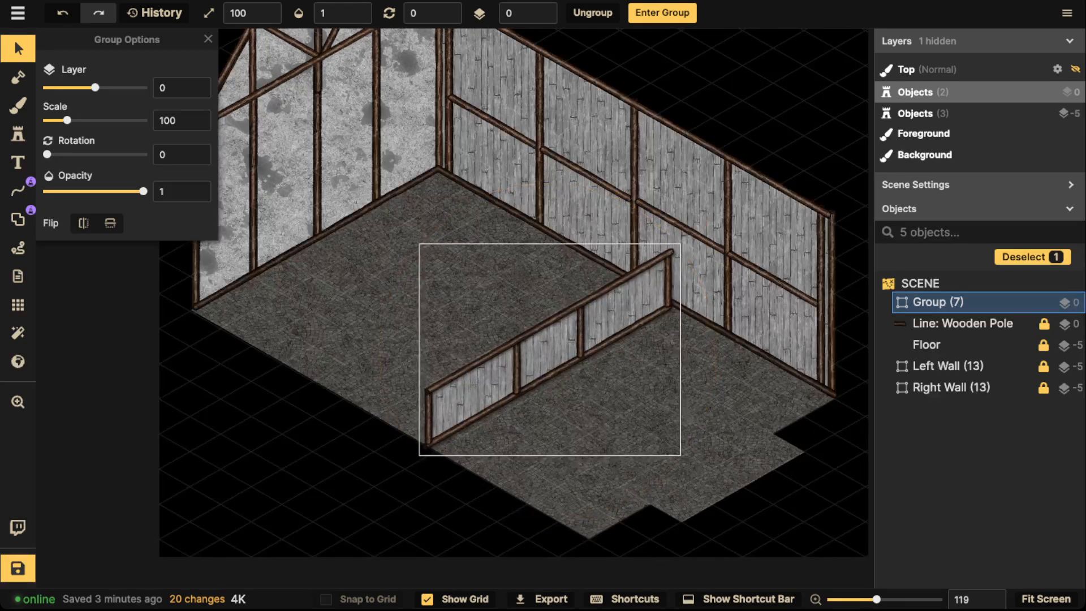
Duplicate the partition group, place the copy parallel to it farther back in the room, and set its layer to 1
key(ctrl+c)
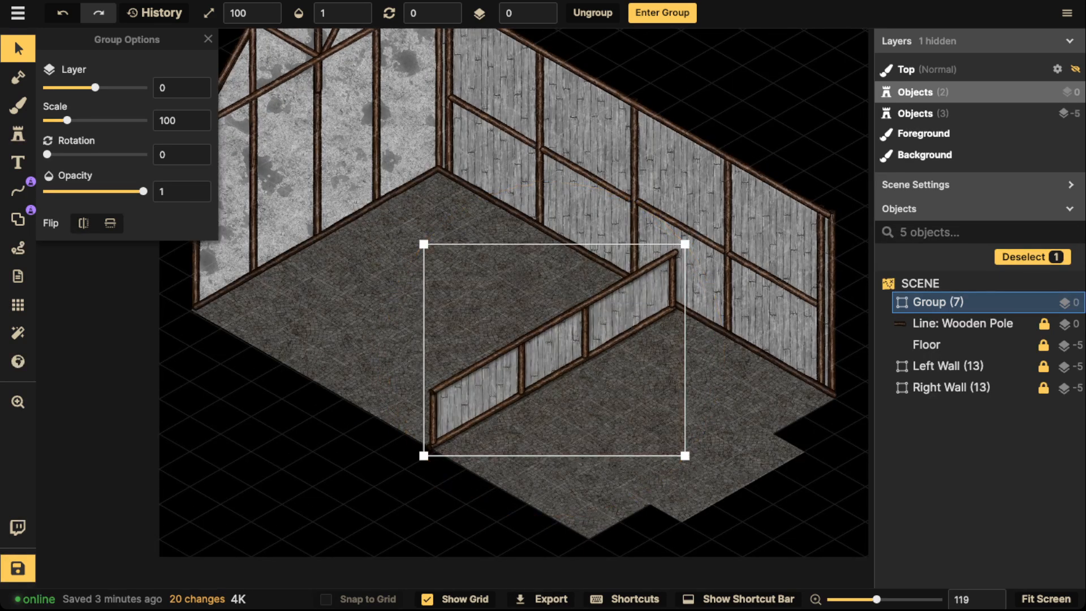
key(ctrl+v)
drag(674, 295, 465, 233)
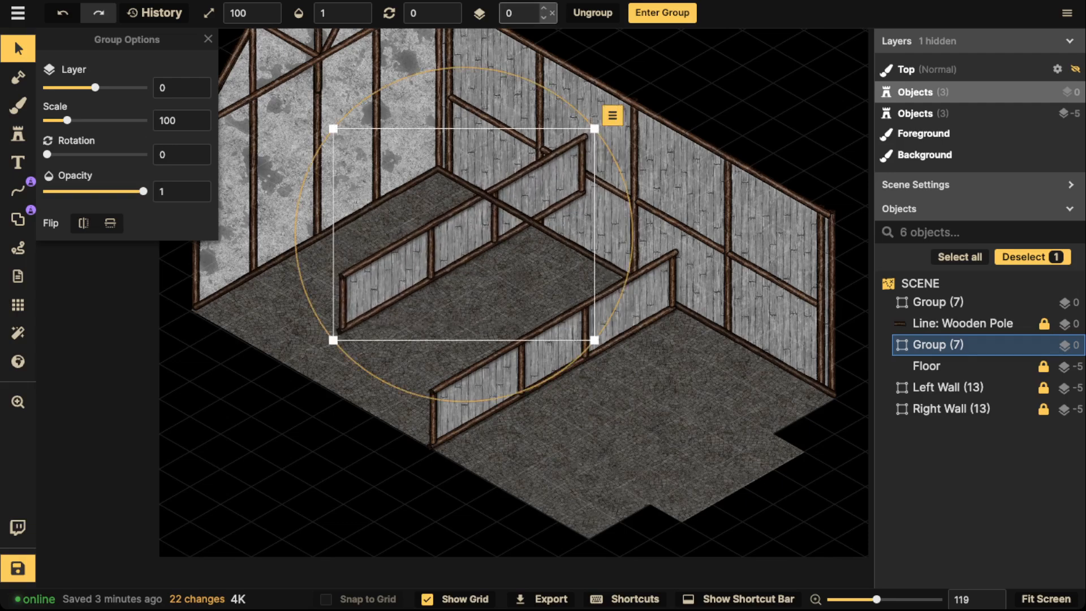
click(543, 9)
Add another partition copy near the left wall, set its layer to 1, and adjust its position against the right wall
drag(532, 198, 410, 170)
key(ctrl+v)
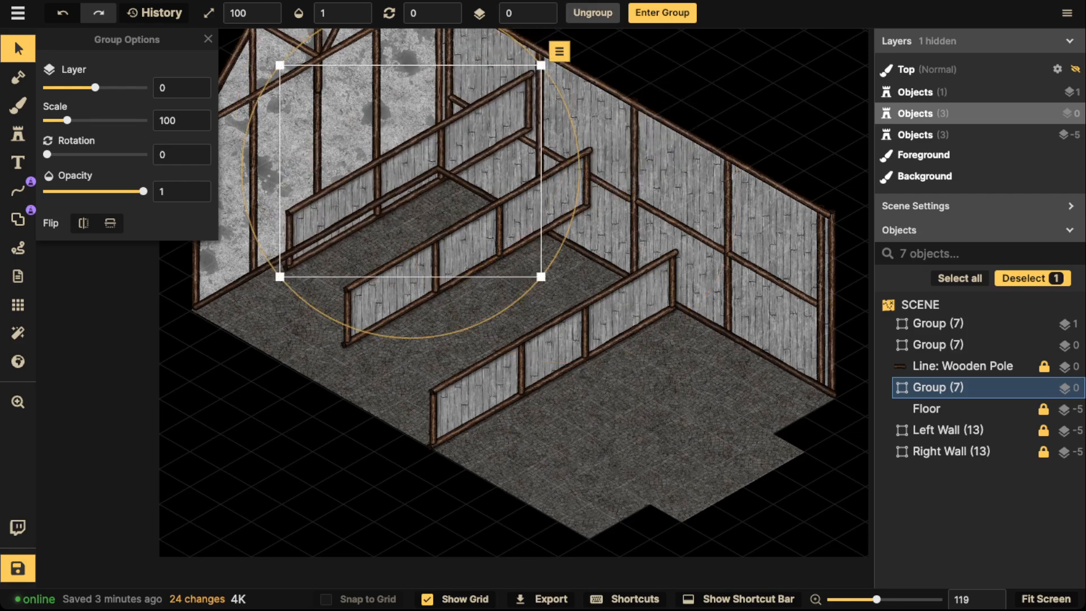
click(544, 8)
scroll(474, 141, down, 2)
scroll(473, 141, down, 1)
drag(473, 141, 494, 156)
drag(494, 157, 495, 162)
key(Escape)
Move the original partition group along the right wall toward the front of the building
drag(567, 292, 599, 312)
double_click(581, 302)
scroll(581, 302, up, 2)
key(Escape)
key(Escape)
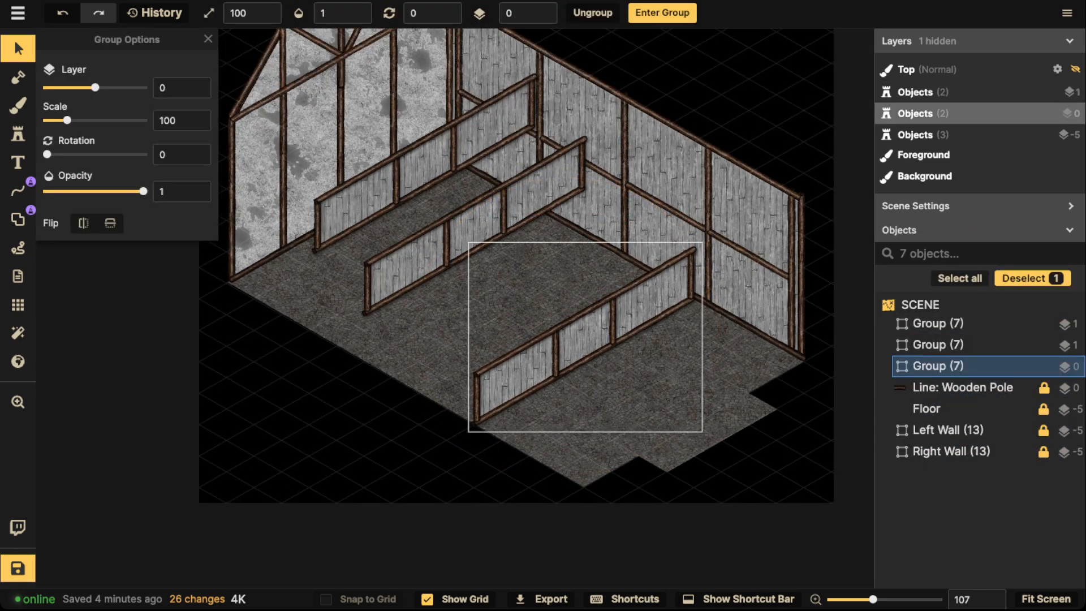
double_click(600, 312)
key(Escape)
Shift the middle and rear partition copies forward along the right wall to even out the spacing
drag(476, 226, 508, 250)
double_click(508, 250)
key(Escape)
key(Escape)
drag(426, 163, 432, 171)
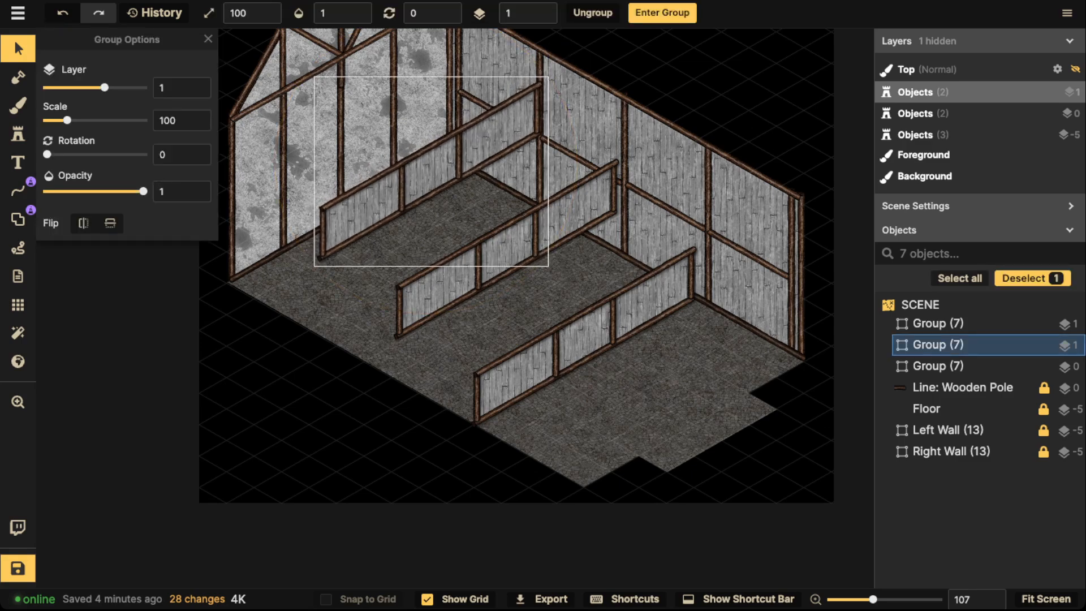
double_click(431, 171)
key(Escape)
key(Escape)
click(431, 171)
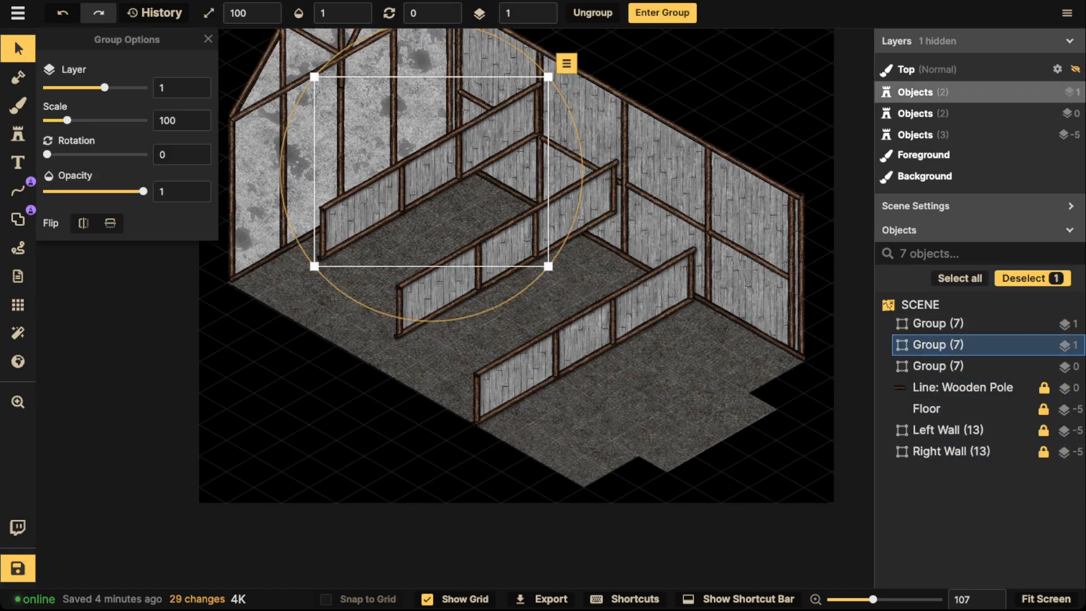
Delete the rear and middle partition copies, keeping only the front partition group
scroll(397, 163, down, 2)
key(Delete)
click(497, 233)
key(Delete)
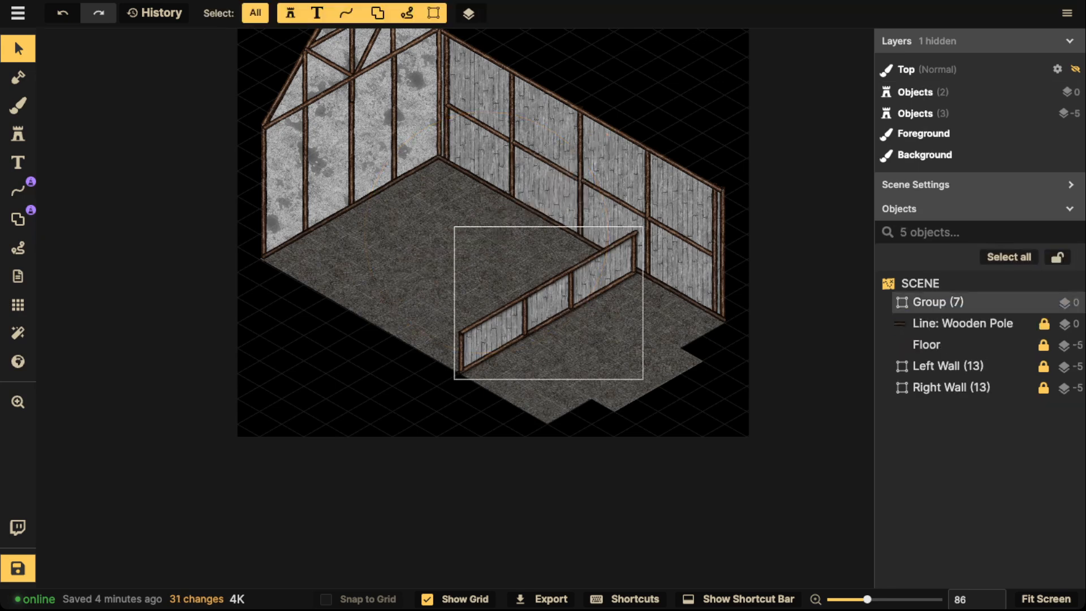
Open the wooden partition group for editing its individual poles and panel
click(548, 303)
key(Escape)
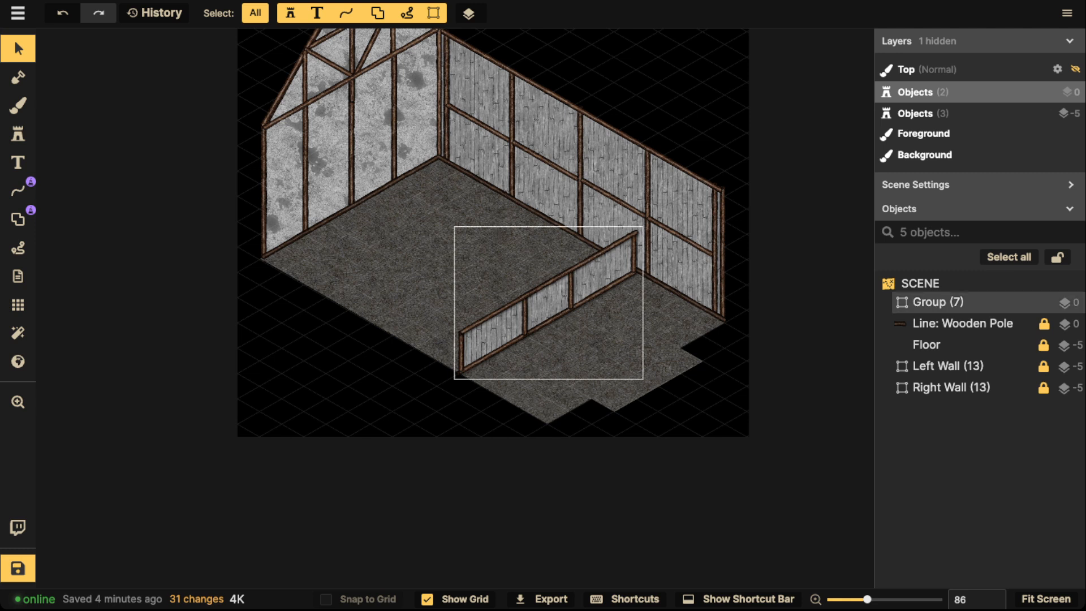
drag(562, 302, 691, 360)
scroll(560, 322, up, 2)
scroll(564, 314, up, 2)
click(563, 315)
scroll(564, 315, down, 1)
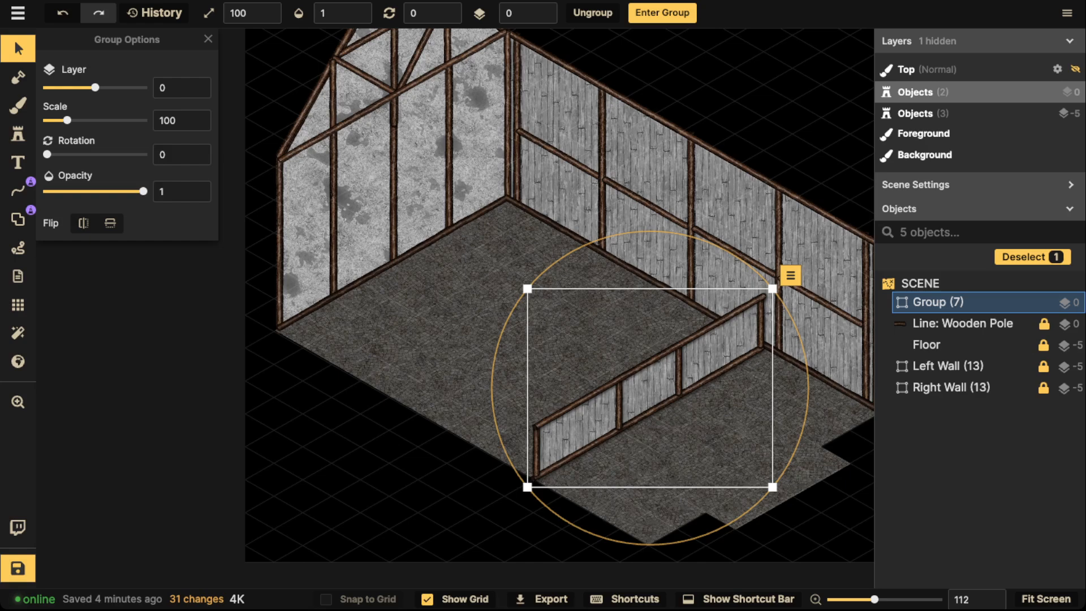
click(551, 452)
double_click(551, 453)
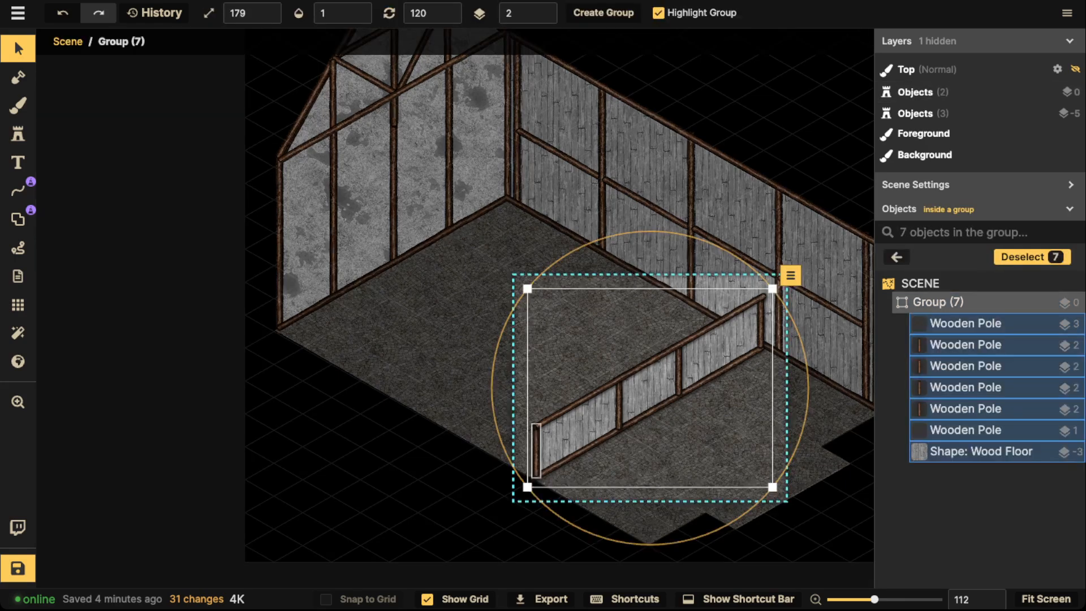
Place a short Wooden Pole stamp, variant 3, rotated to 300, extending backward from the top of the partition's left end post
click(537, 451)
click(18, 134)
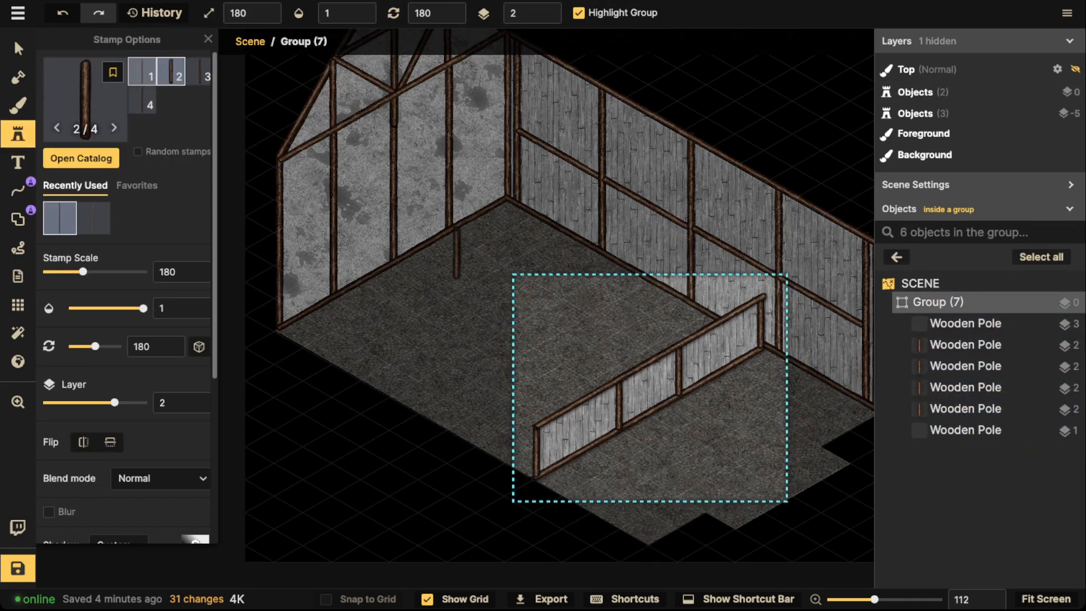
scroll(513, 295, up, 3)
key(3)
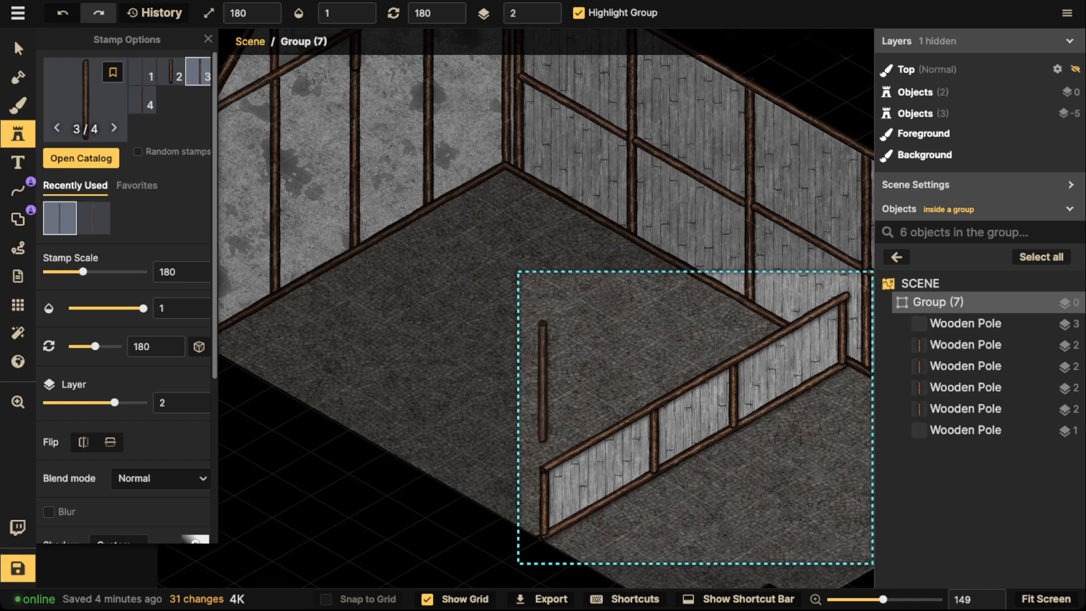
scroll(542, 383, down, 16)
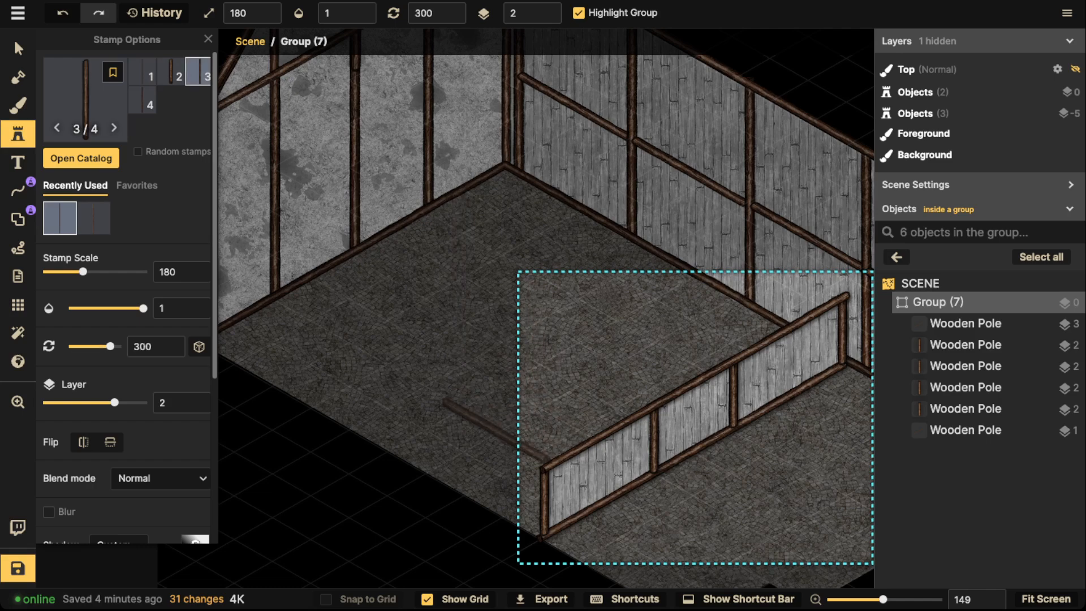
click(492, 440)
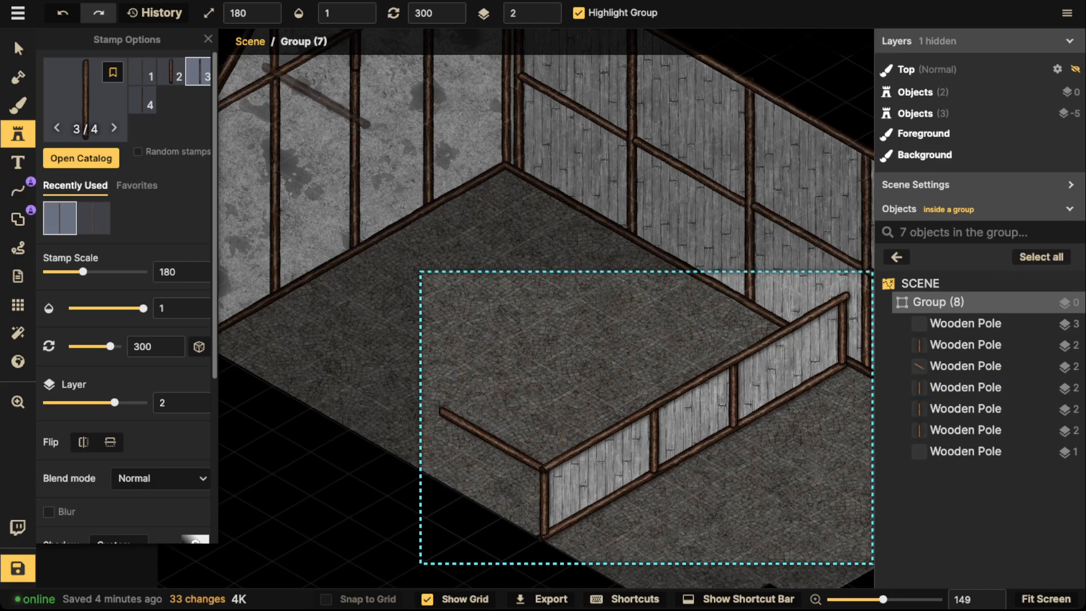
Place a long Wooden Pole stamp, variant 1, rotated to 60, from the short pole's rear end, parallel to the partition's top rail
key(Right)
key(Right)
scroll(525, 305, down, 2)
scroll(525, 304, down, 16)
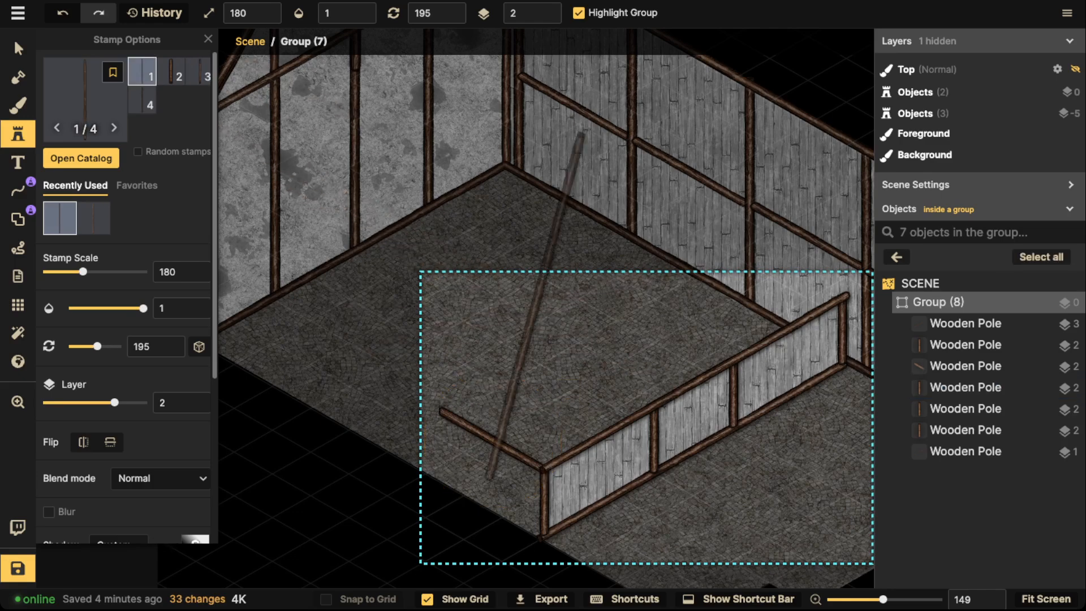
scroll(566, 323, up, 1)
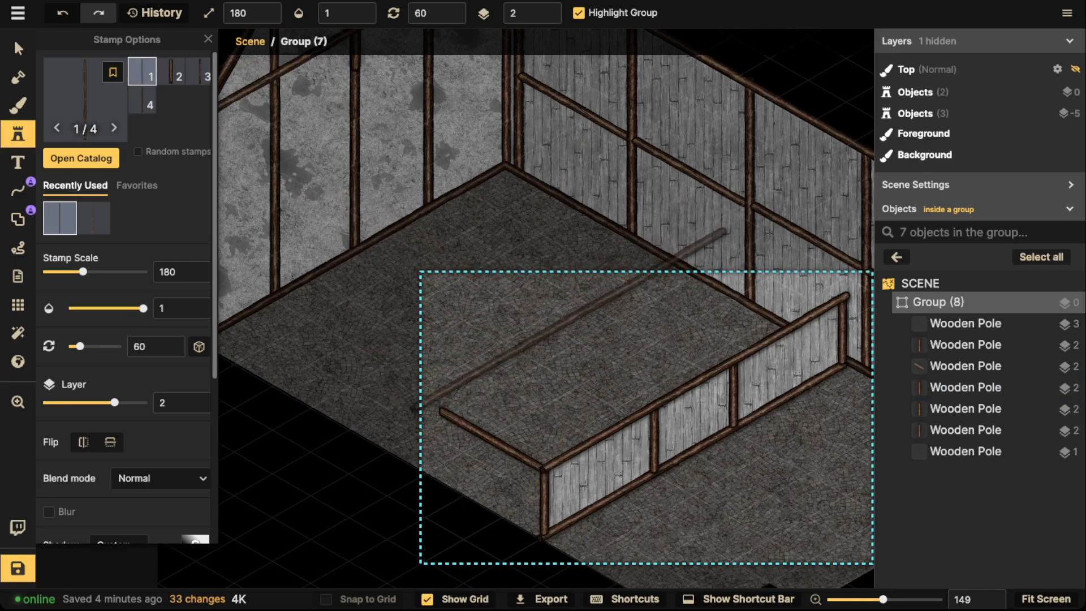
click(592, 326)
drag(593, 325, 591, 324)
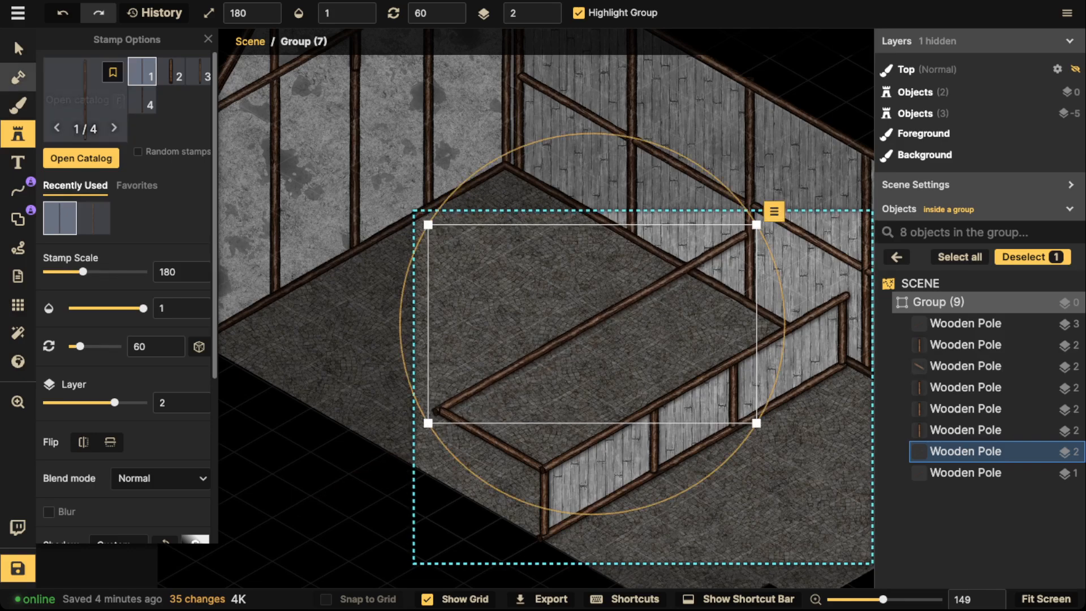
Copy the short angled pole to the right-wall end to close the top frame, and fine-tune the rear pole's position
click(18, 49)
click(492, 440)
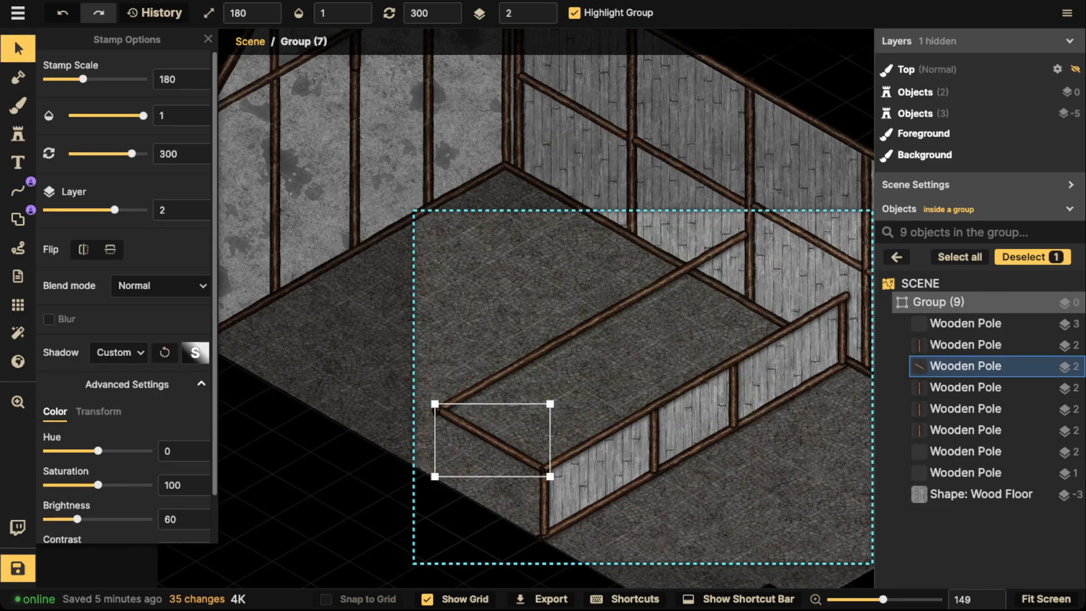
alt+drag(492, 440, 792, 263)
click(681, 272)
drag(681, 272, 680, 273)
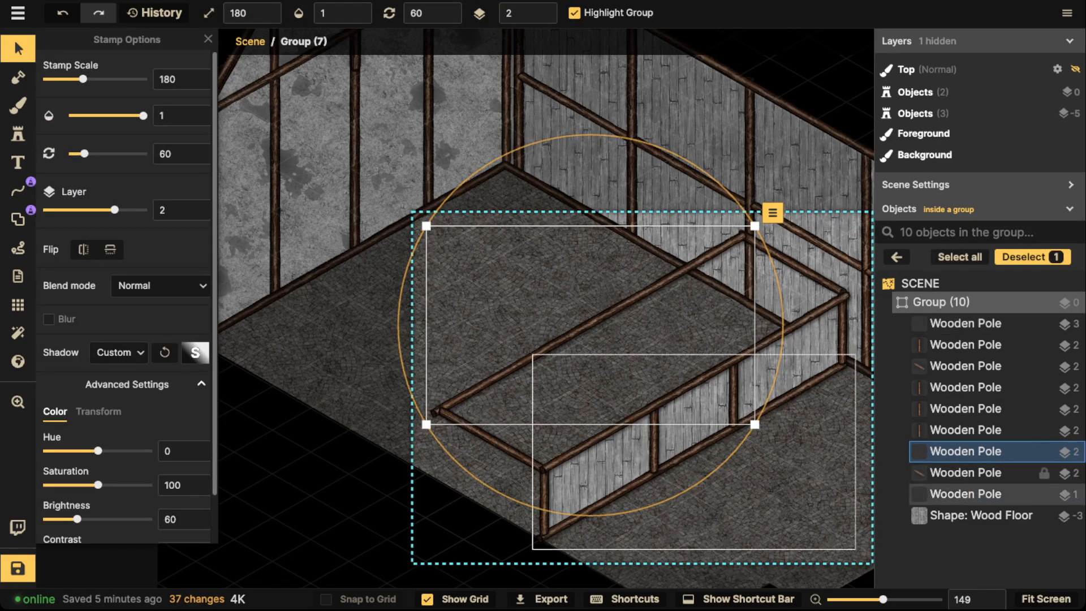
Lock the front panel's Wood Floor shape and draw a four-cornered Wood Floor shape filling the top pole frame
click(967, 514)
click(1044, 516)
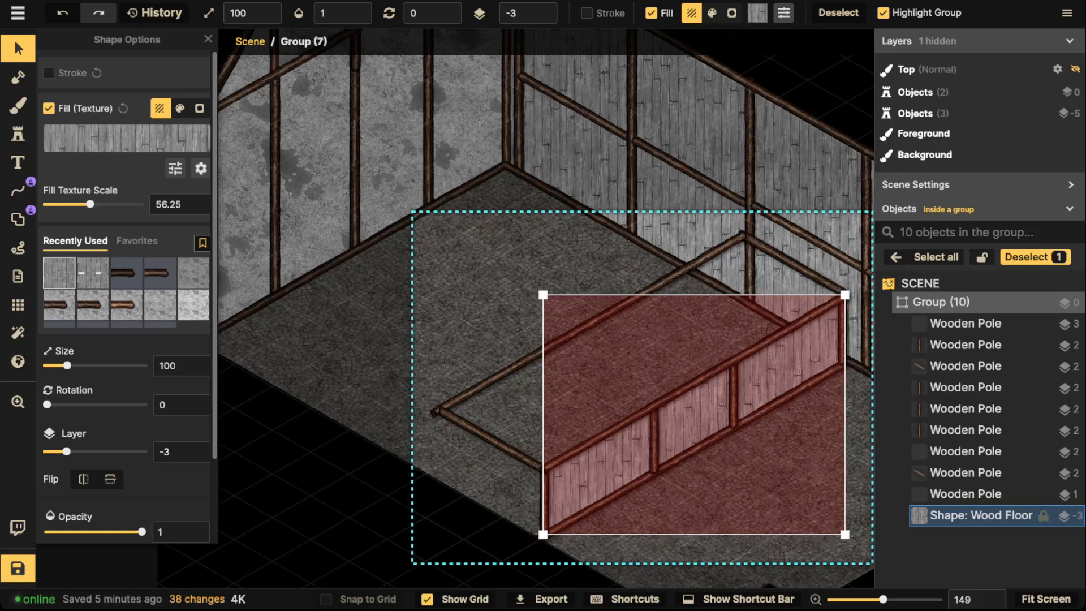
click(18, 219)
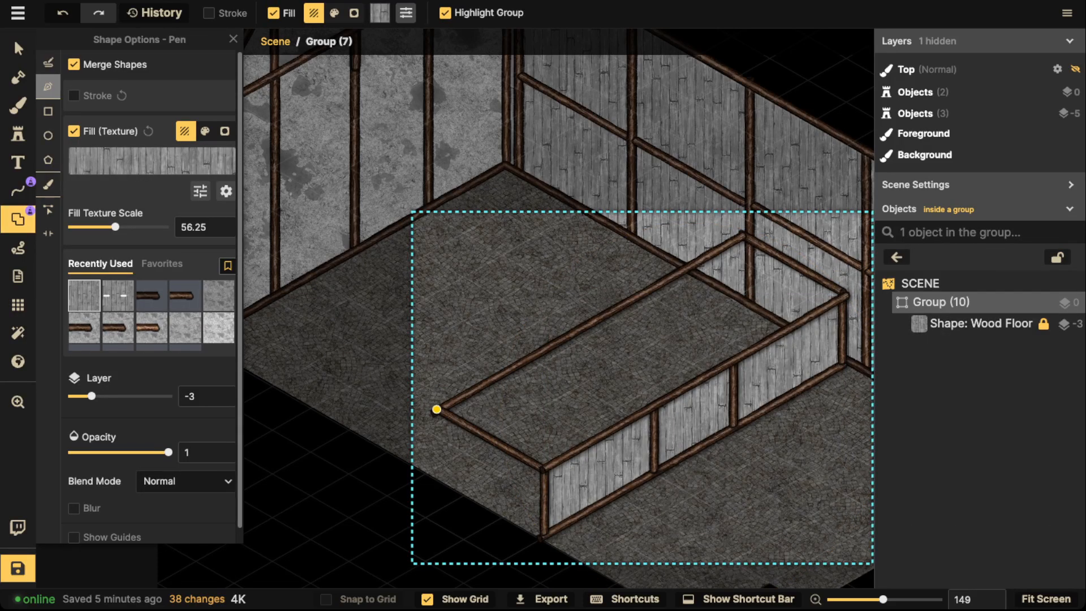
click(436, 409)
click(543, 468)
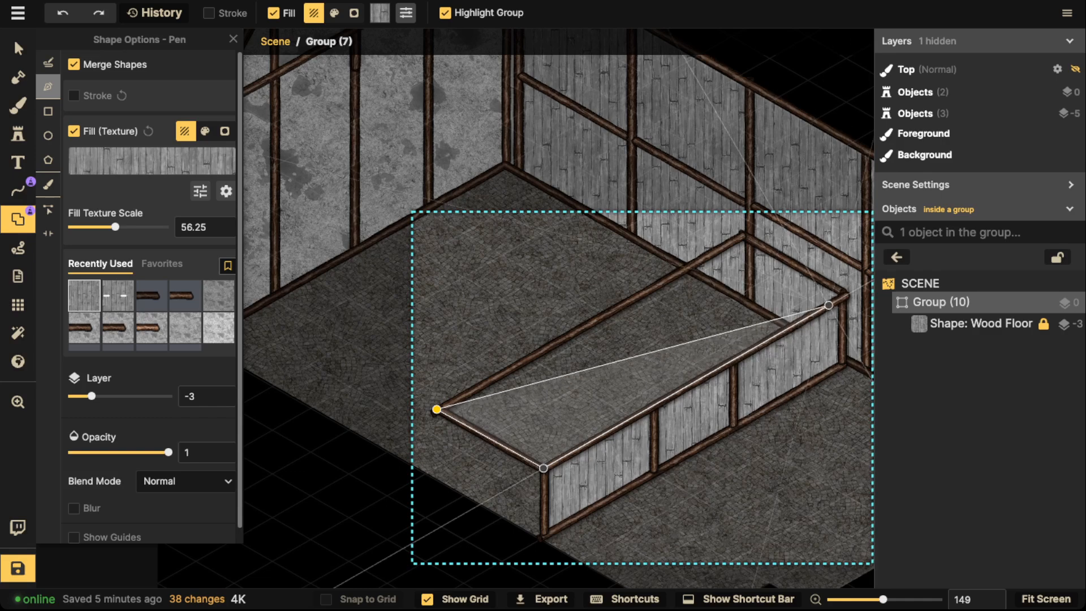
click(846, 295)
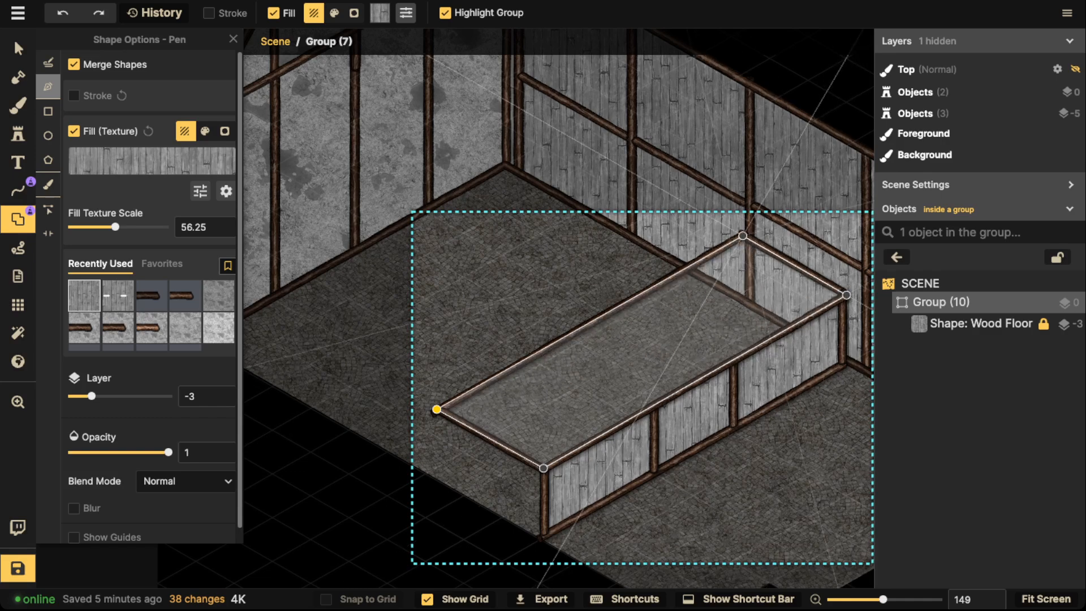
double_click(742, 235)
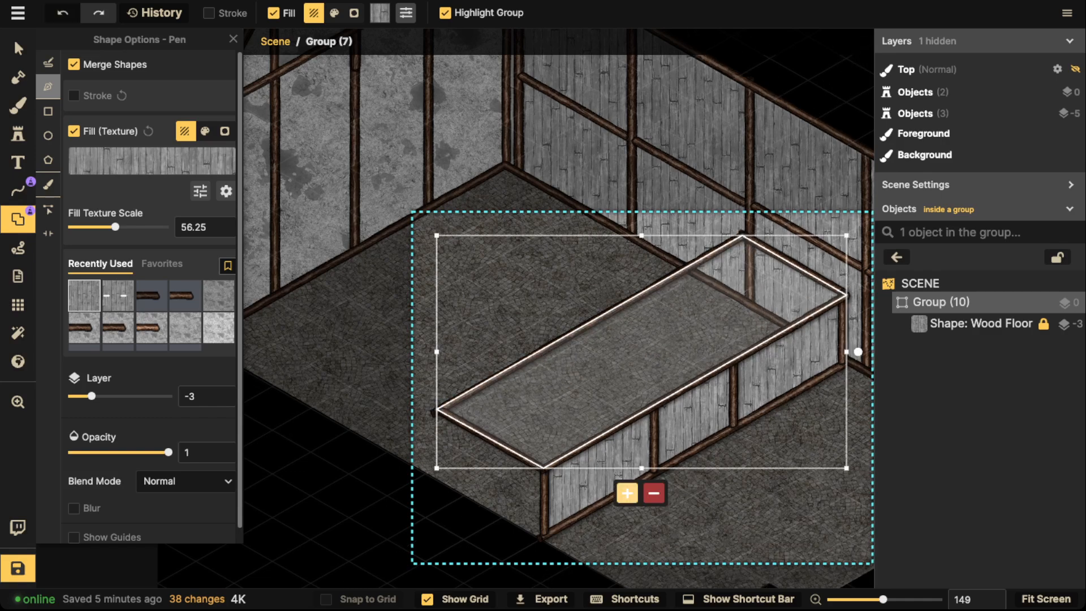
click(18, 48)
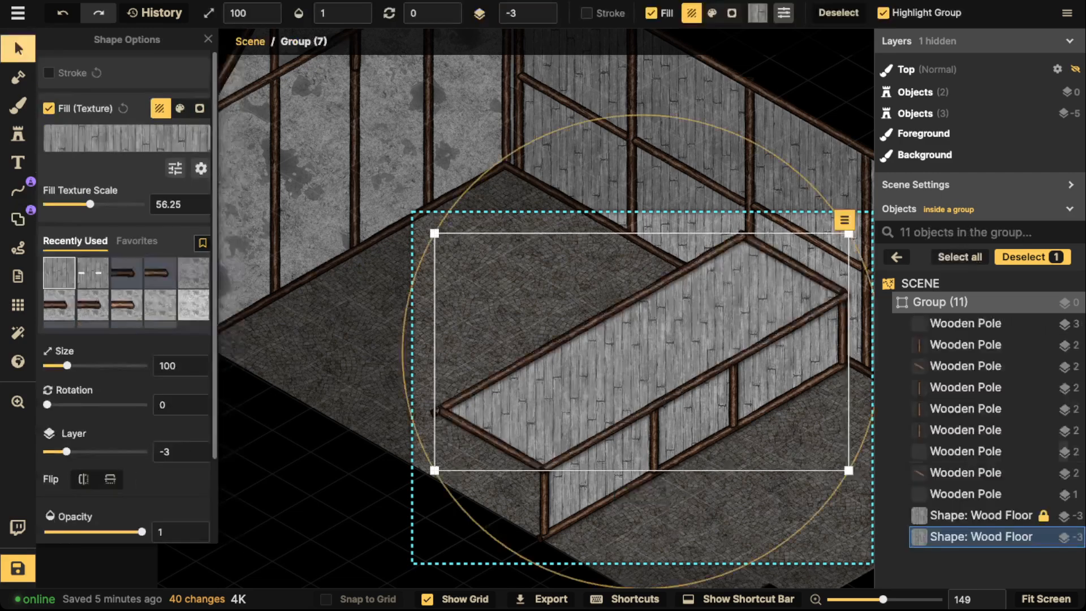
Recolor the top surface's wood texture with saturation 100 and brightness 57
click(175, 168)
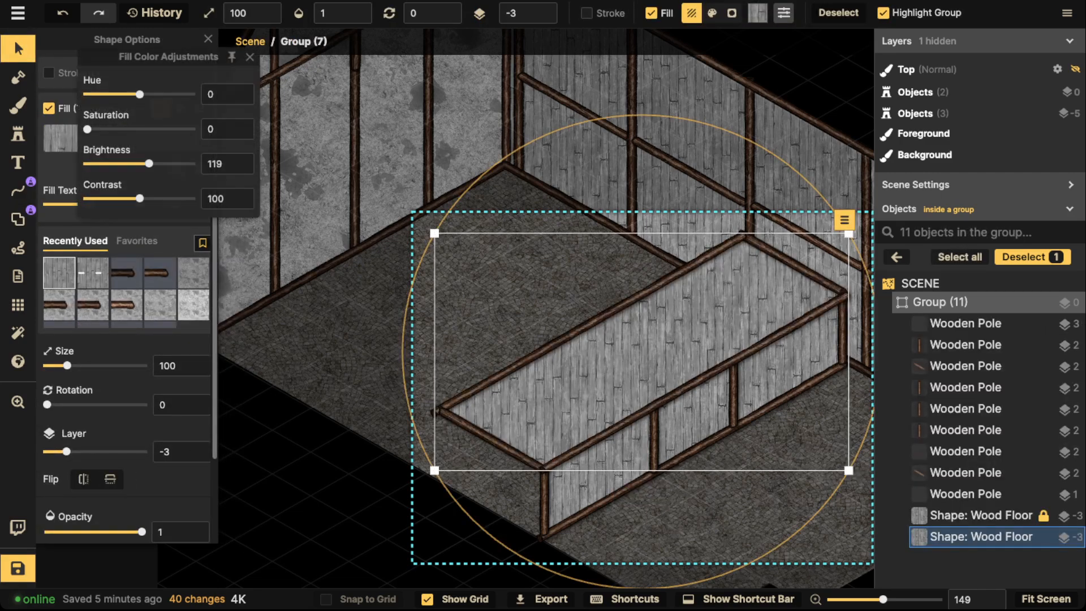
key(Escape)
click(175, 168)
drag(87, 129, 117, 164)
click(249, 129)
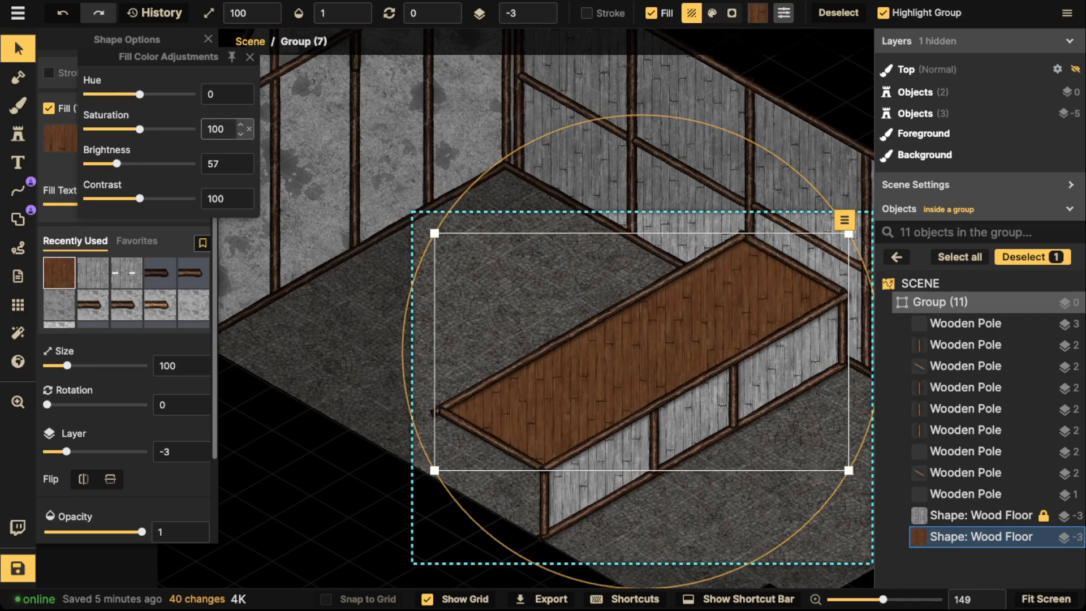
click(250, 57)
Rotate the top surface's fill texture to 61 so the planks run along its length
click(202, 168)
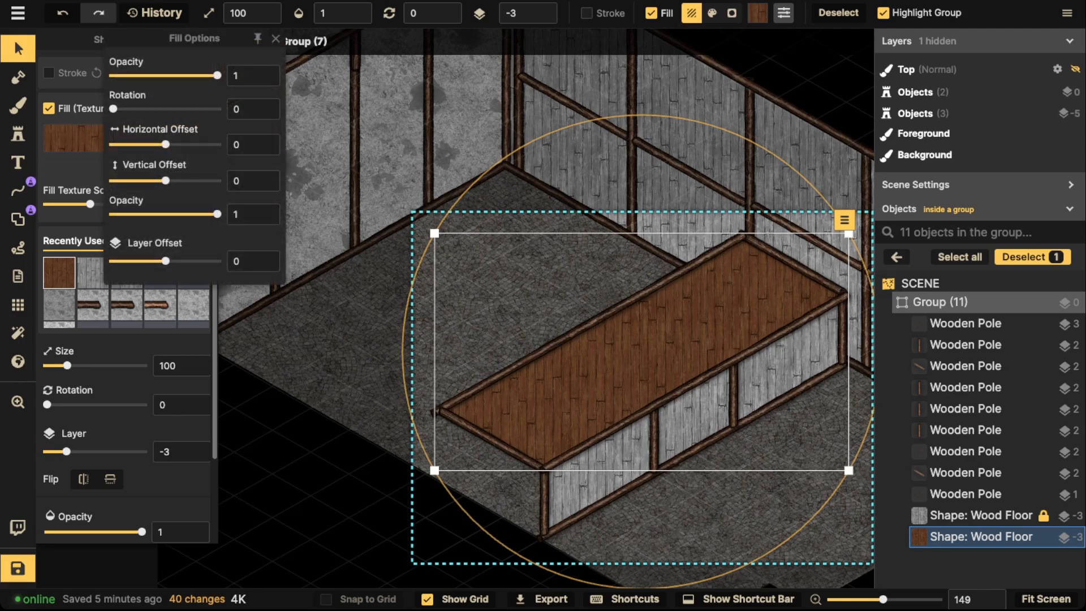
mouse_move(113, 109)
mouse_down()
mouse_move(155, 109)
mouse_move(129, 108)
mouse_up()
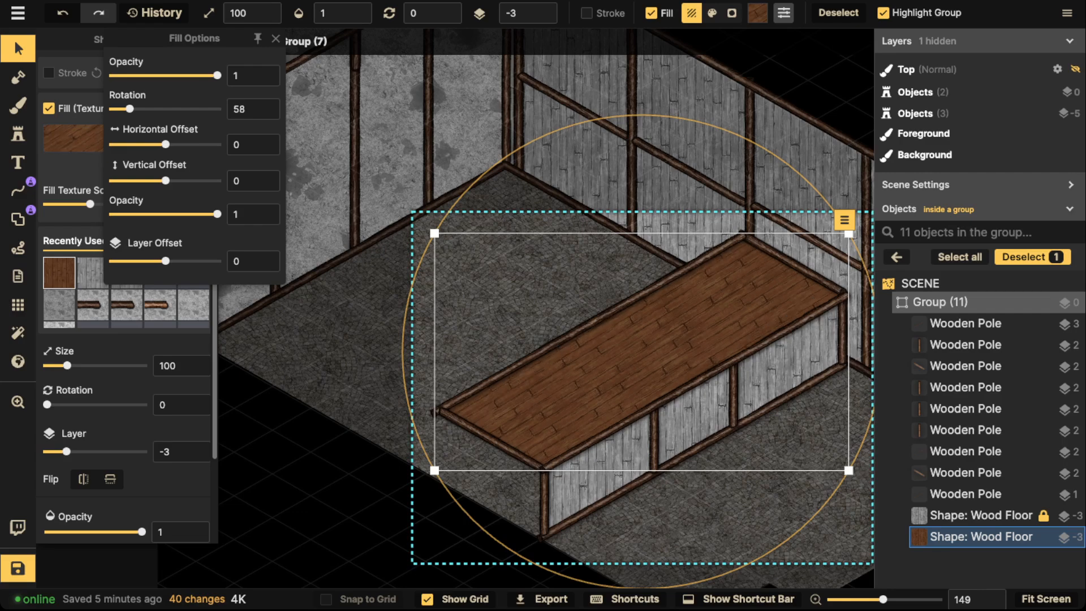
drag(129, 109, 131, 108)
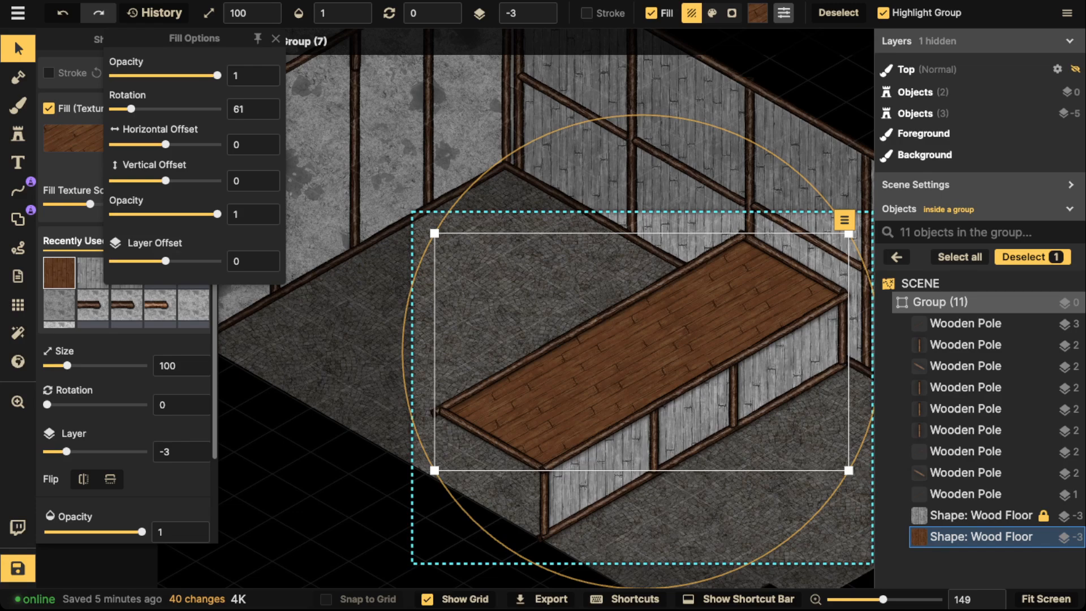
Paste three copies of the vertical front post, placing one midway in each of the three front bays
scroll(811, 470, up, 10)
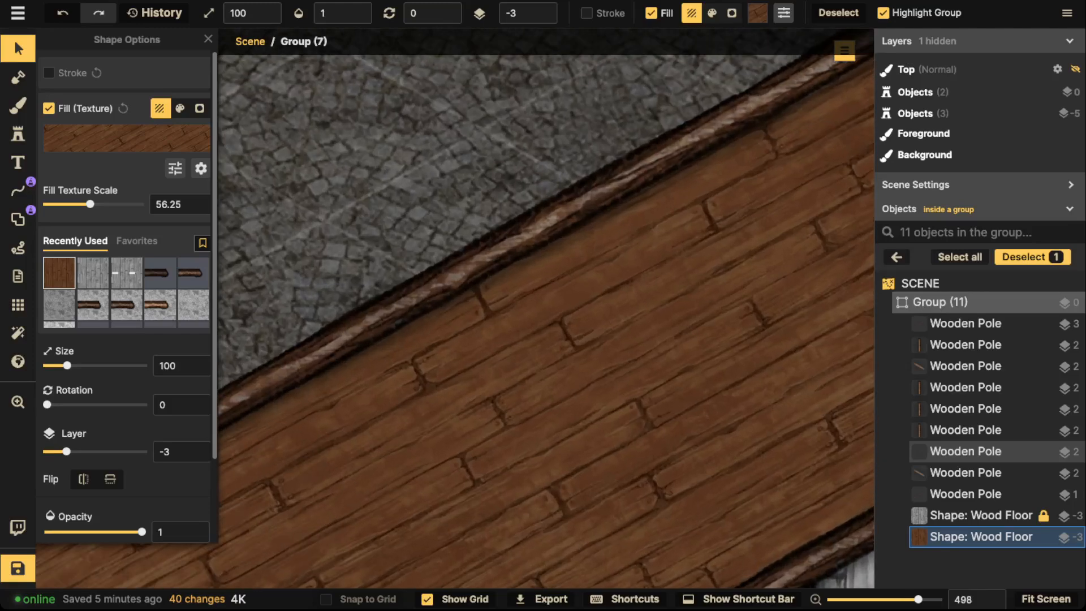
scroll(811, 470, down, 3)
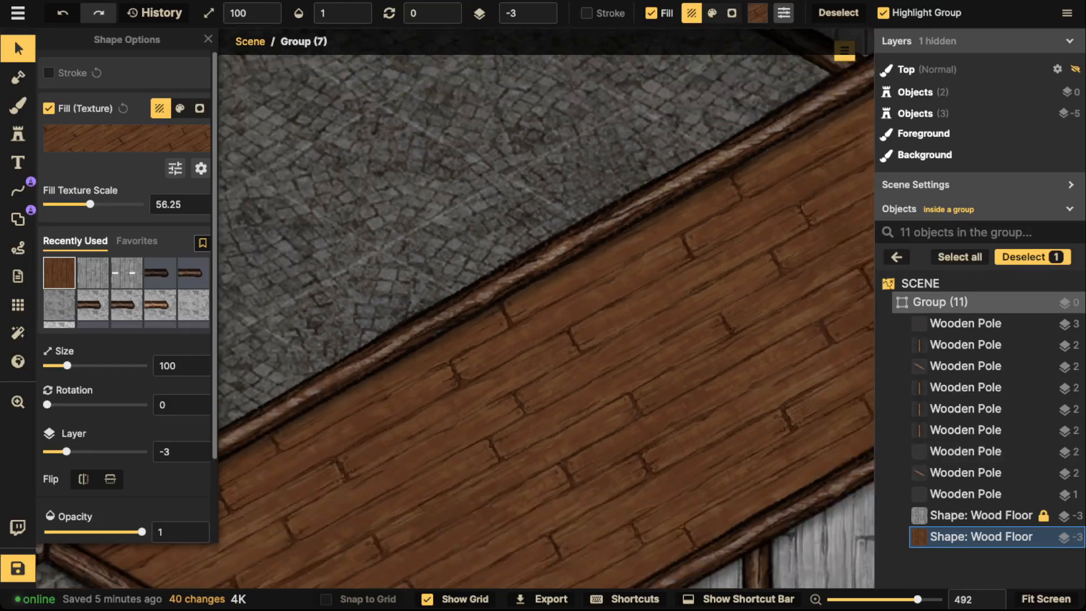
scroll(811, 471, down, 4)
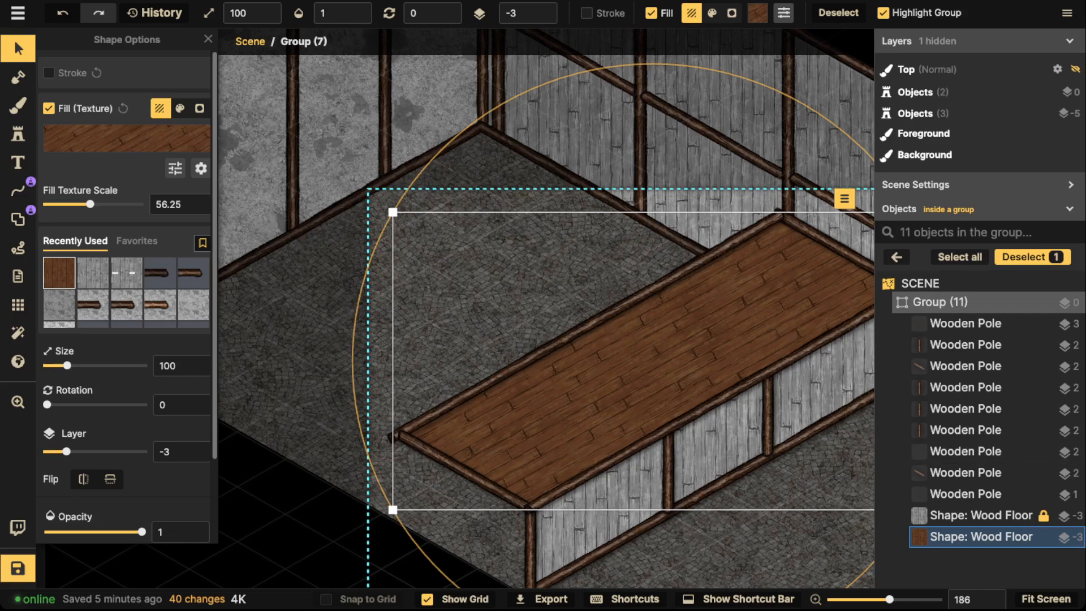
scroll(607, 353, down, 2)
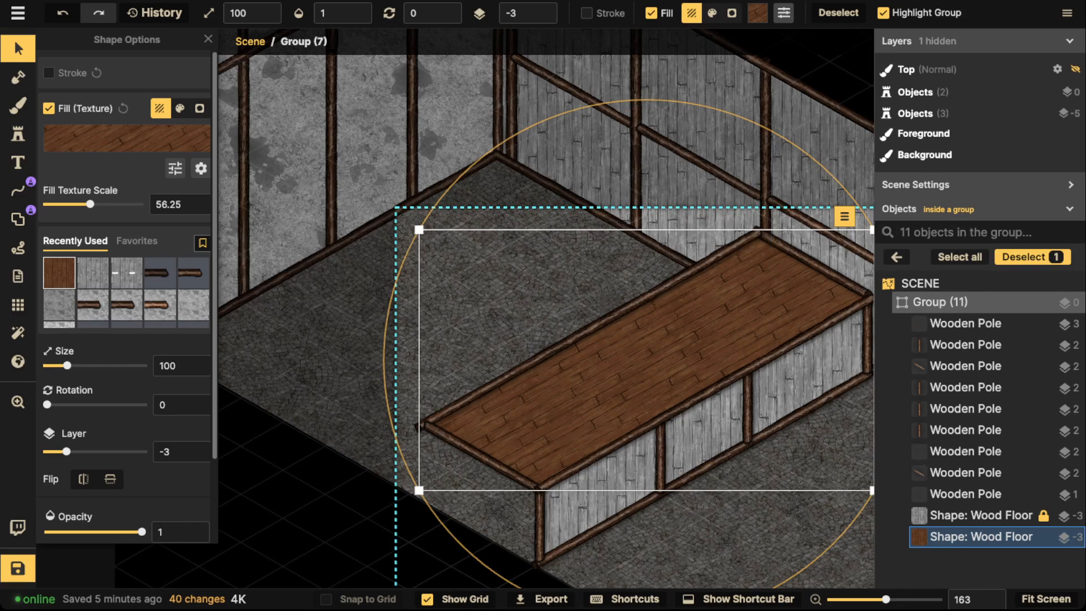
scroll(575, 377, down, 2)
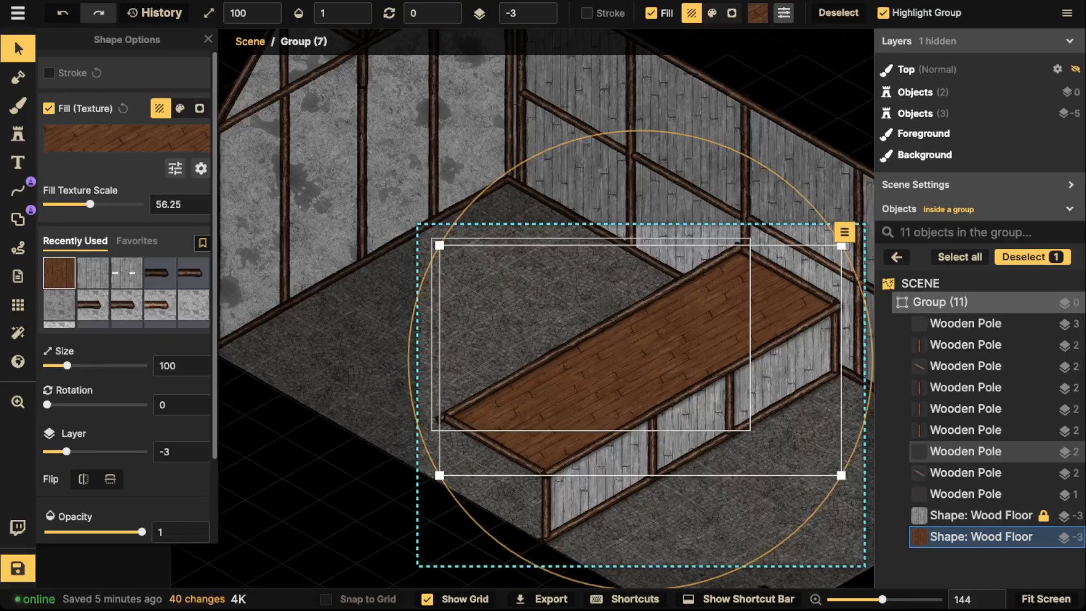
click(652, 444)
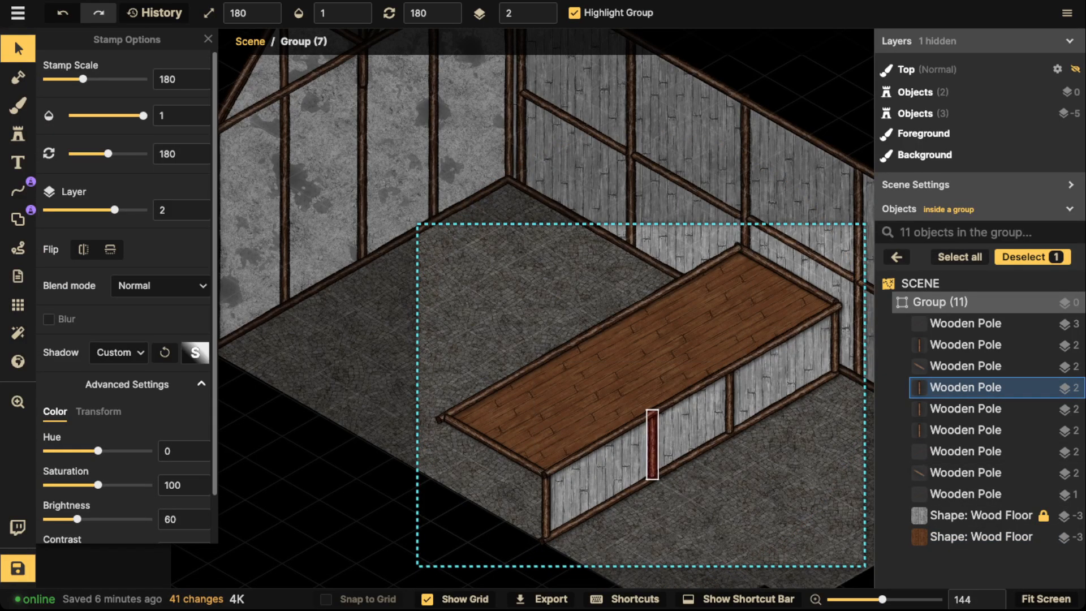
key(ctrl+v)
drag(620, 487, 596, 478)
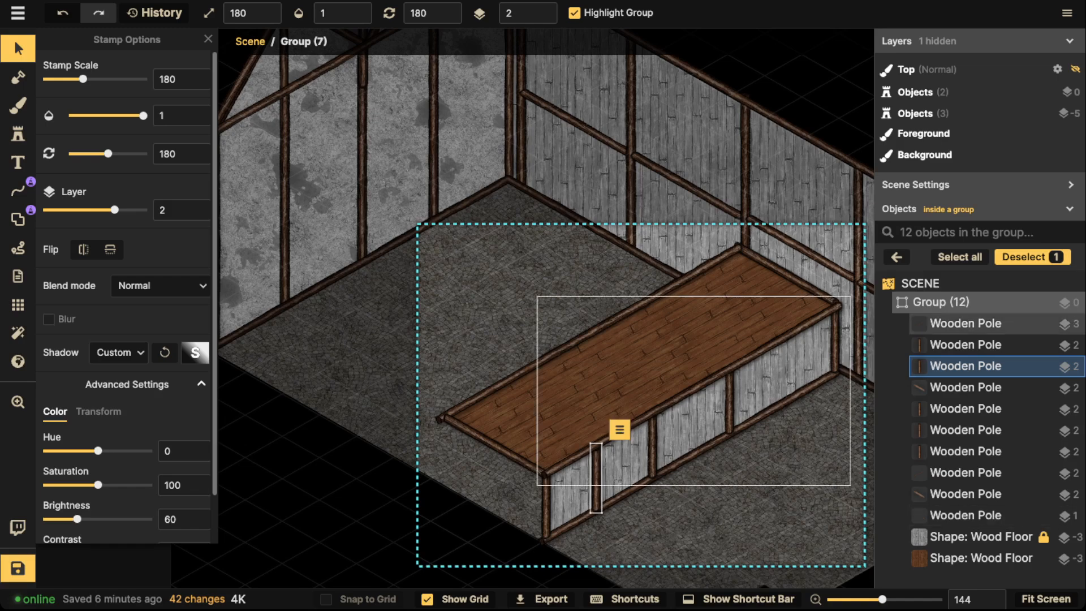
key(ctrl+v)
drag(702, 418, 690, 419)
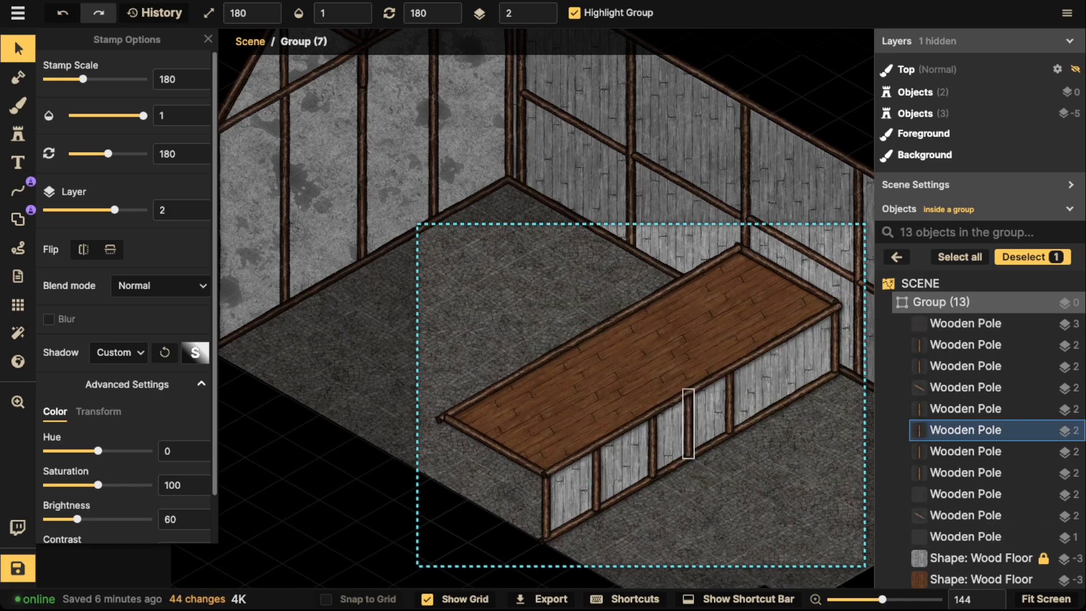
key(ctrl+v)
drag(778, 385, 786, 366)
Shift the original post between the middle and right bays toward the right wall and adjust the neighboring posts' spacing
drag(730, 401, 737, 397)
click(692, 422)
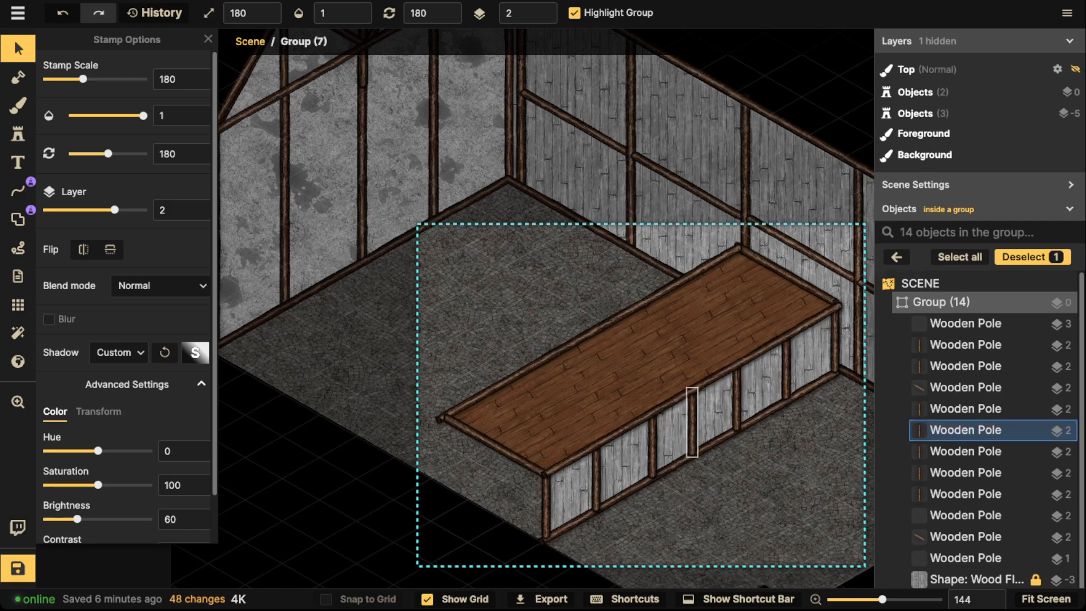
drag(653, 445, 653, 444)
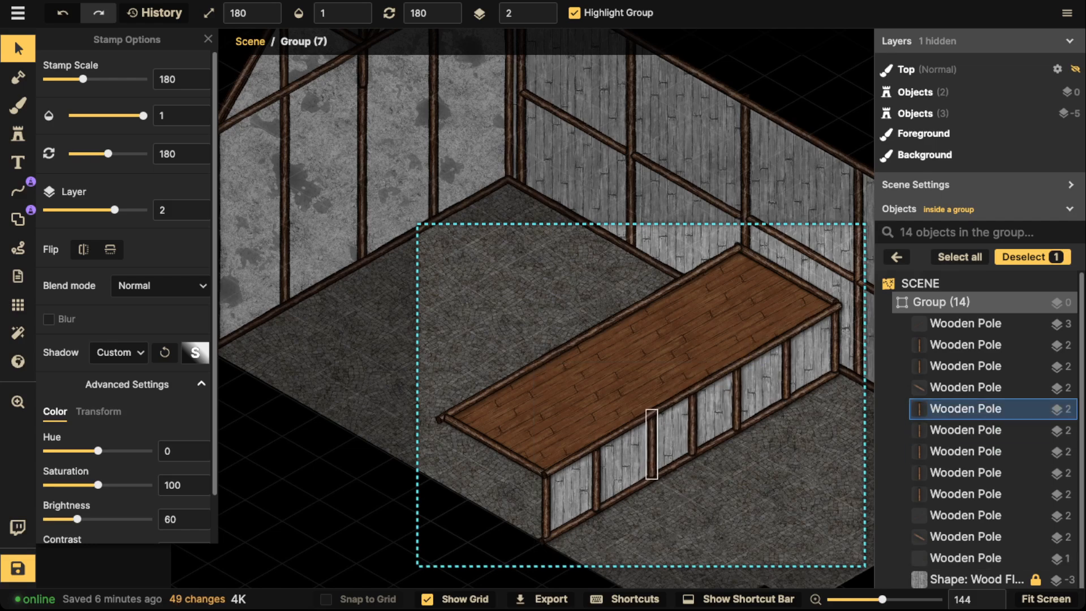
Move the post between the middle and right bays back toward the center, and delete the post copy in the middle bay
drag(737, 398, 731, 400)
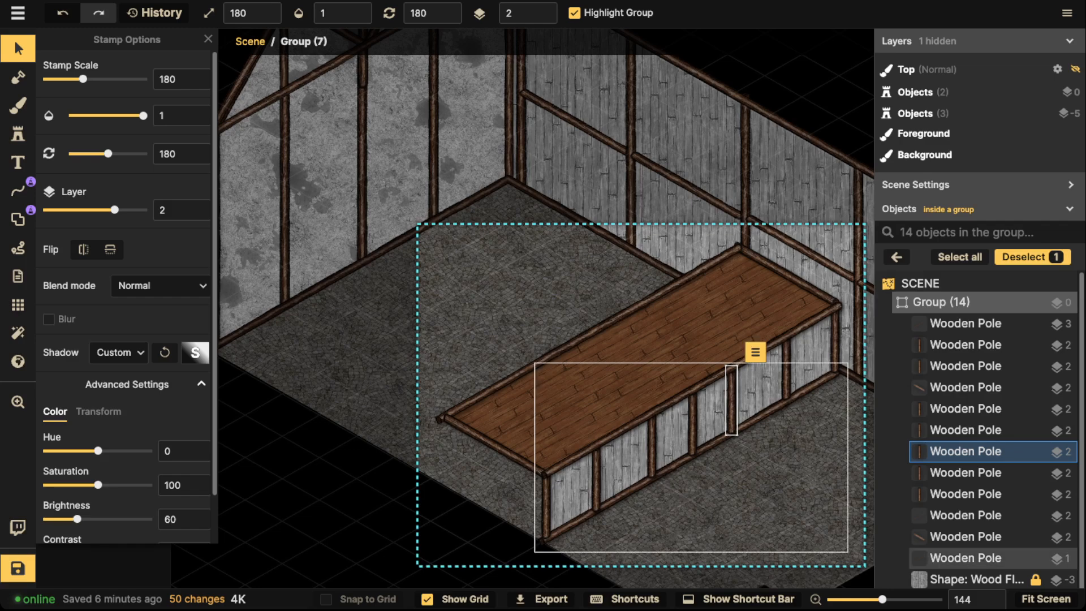
click(692, 424)
key(Delete)
click(595, 478)
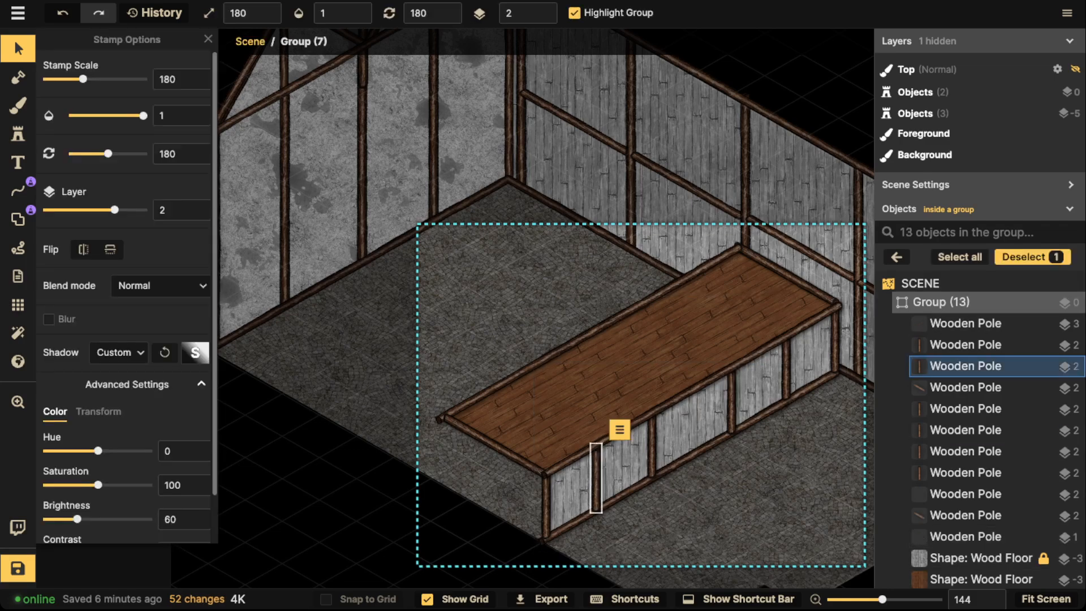
Fine-tune the positions of the two intermediate front posts nearest the right wall, and leave the platform group
drag(731, 400, 732, 397)
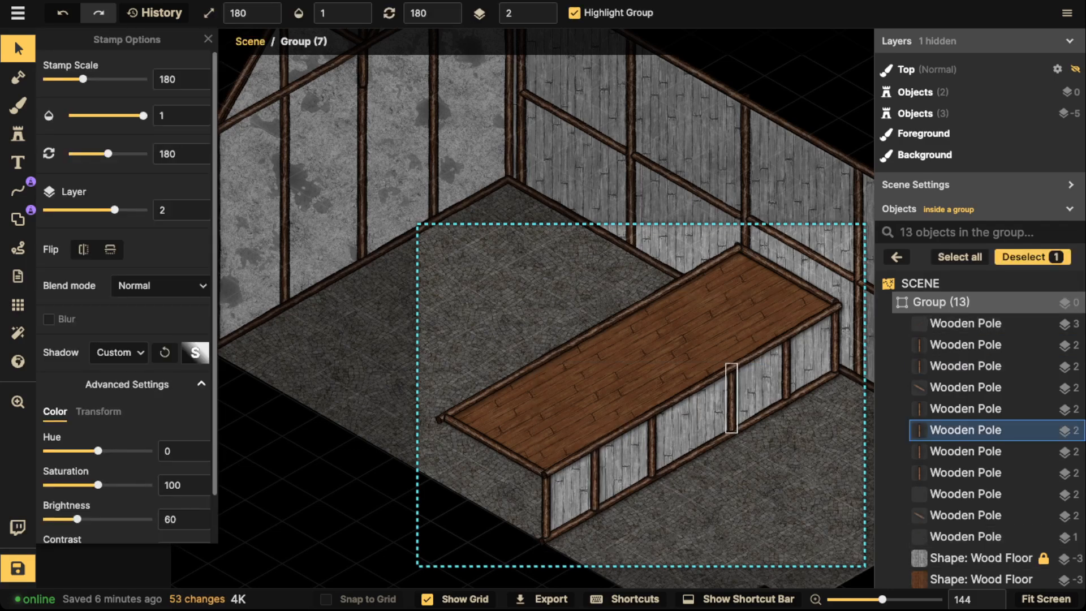
key(Escape)
drag(787, 368, 788, 370)
key(Escape)
key(Escape)
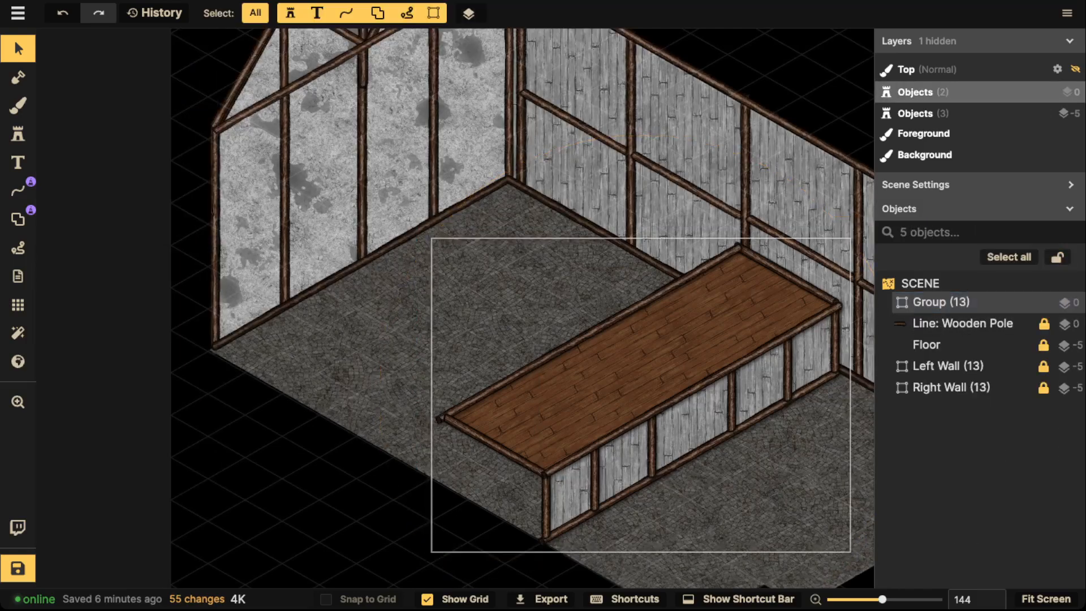
scroll(675, 342, down, 2)
click(674, 342)
double_click(675, 342)
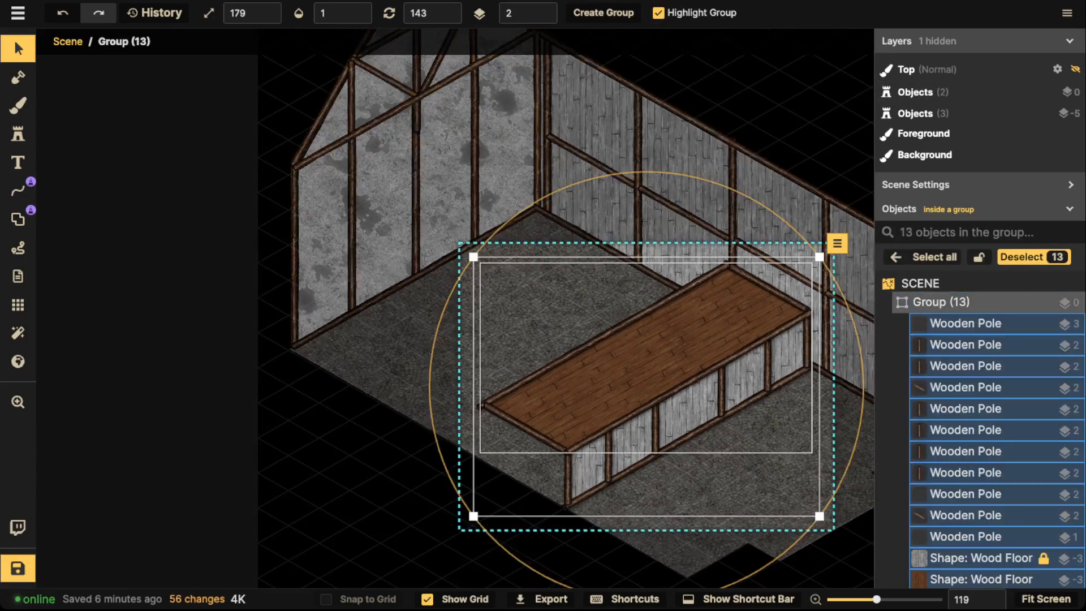
key(ctrl+c)
key(ctrl+v)
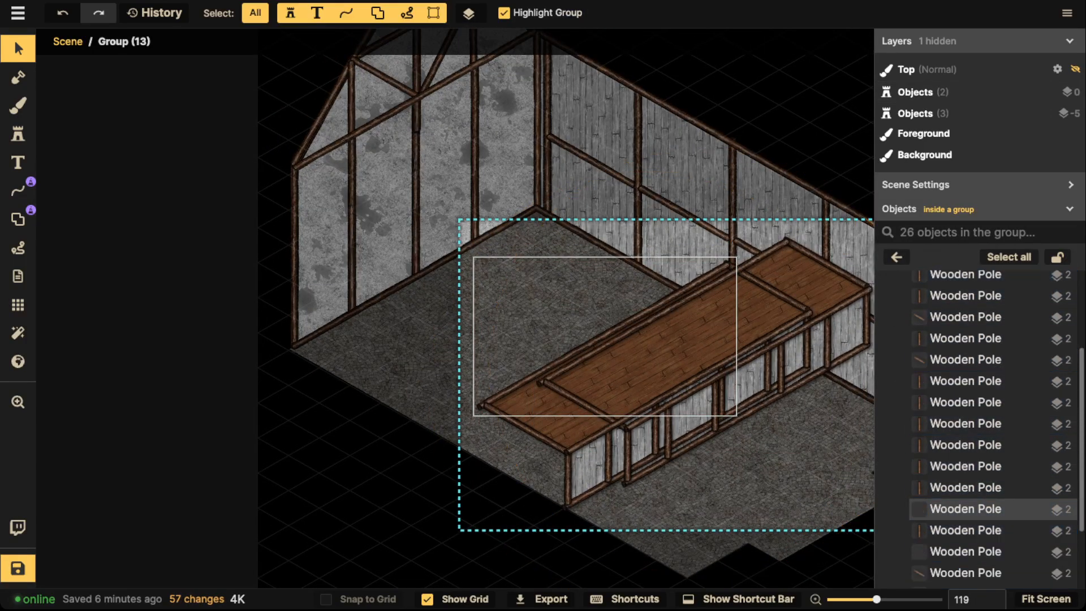
key(ctrl+z)
key(Escape)
Paste a copy of the platform group, set it to layer 1 and place it behind the original as a raised tier
key(ctrl+c)
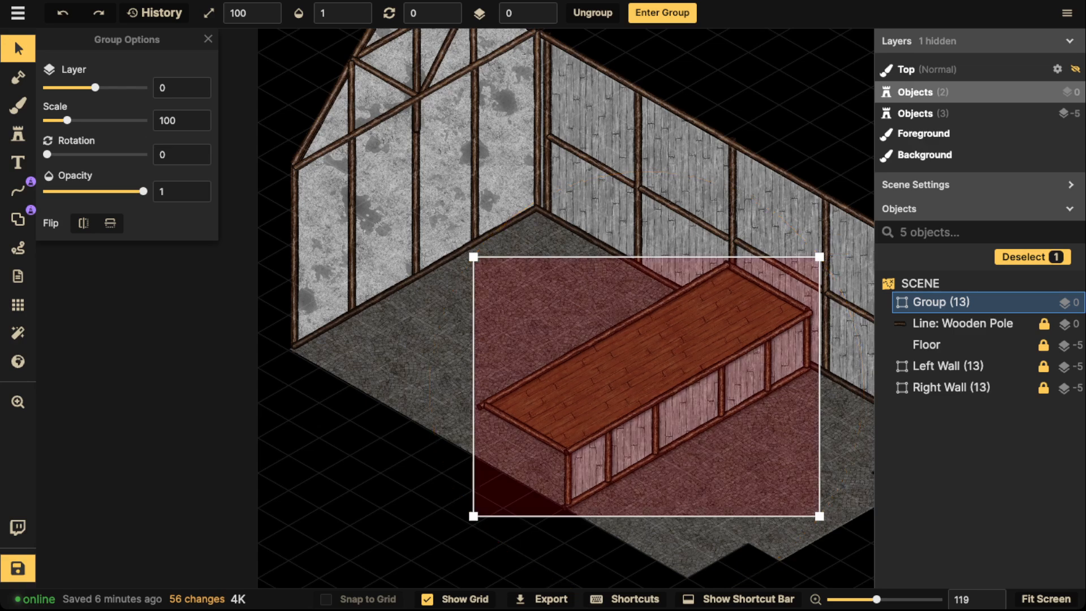
key(ctrl+v)
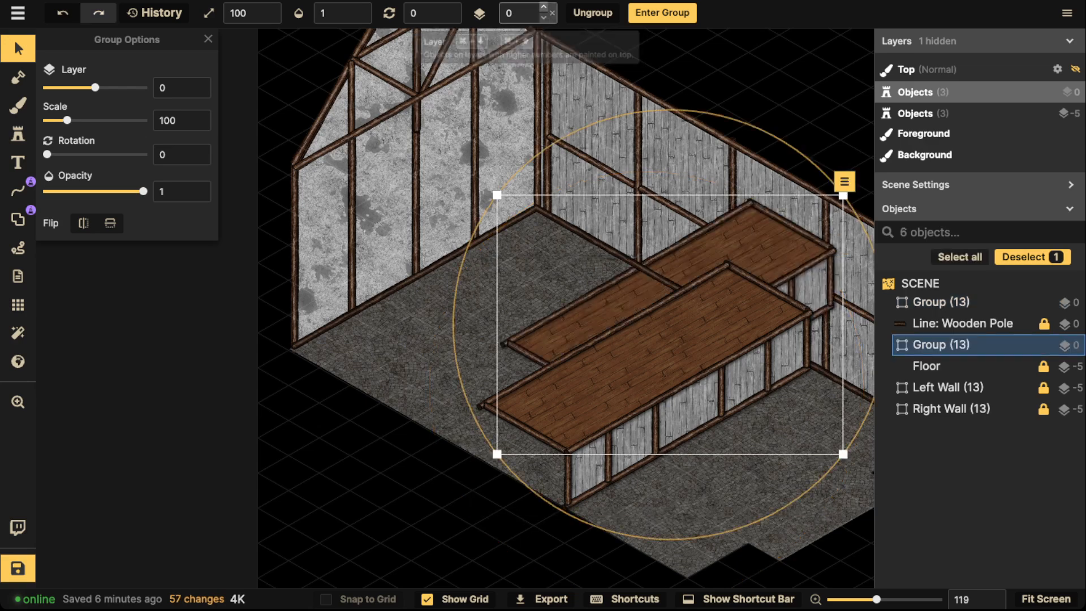
click(544, 9)
drag(669, 282, 563, 243)
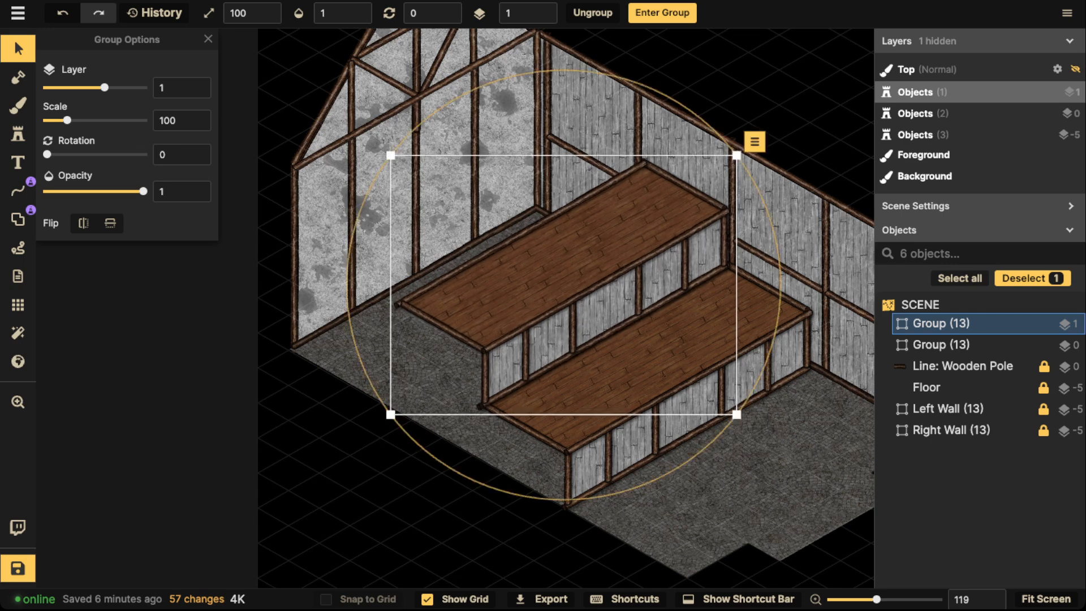
Paste another platform copy, set it to layer 2 and place it behind the second tier as the highest tier
key(ctrl+c)
key(ctrl+v)
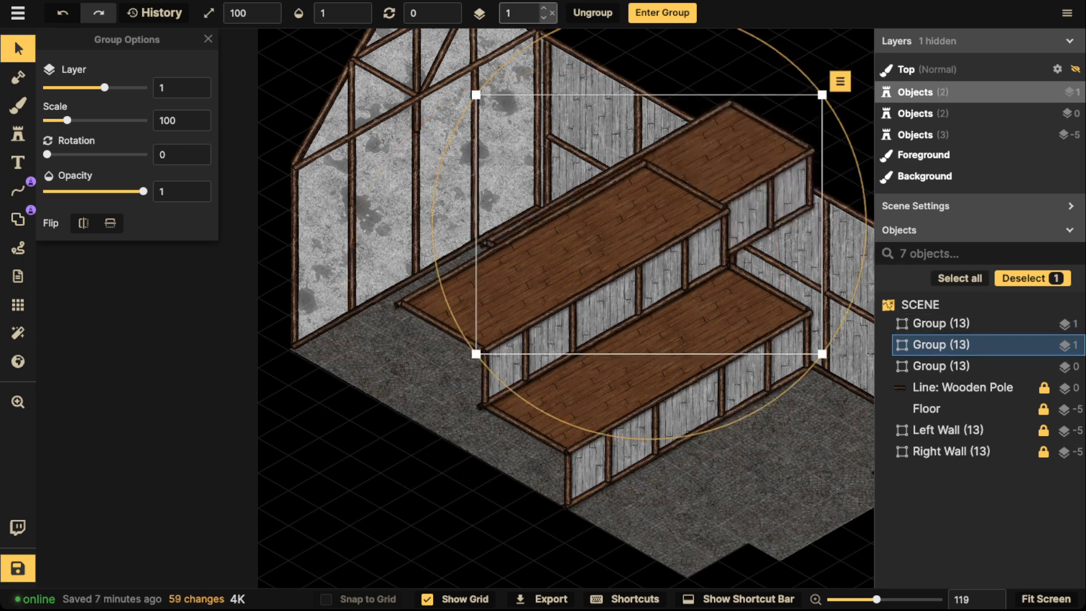
drag(563, 243, 398, 201)
scroll(514, 152, down, 3)
drag(514, 152, 534, 258)
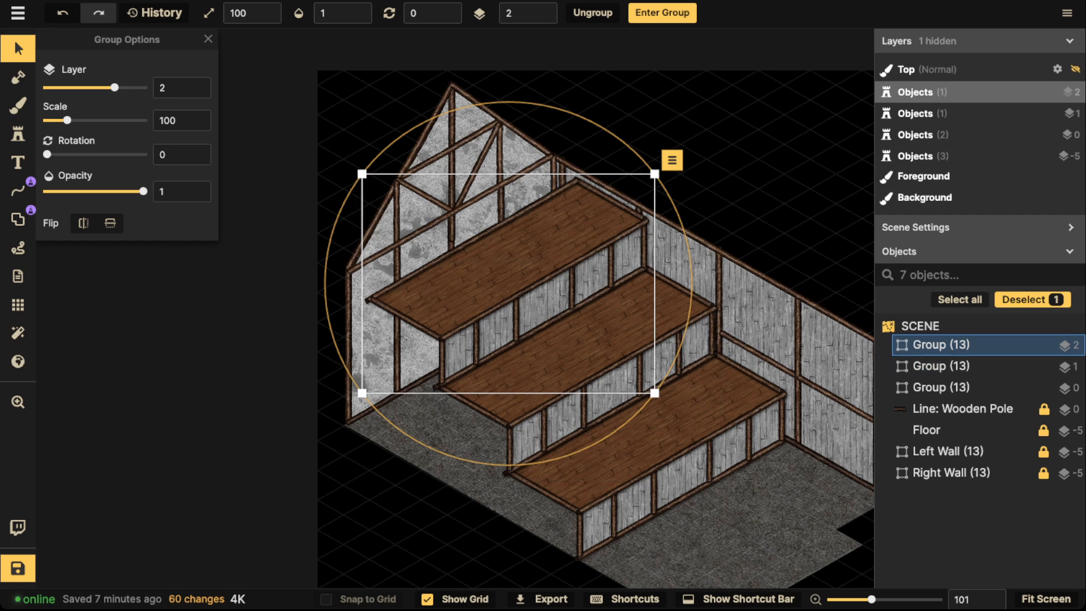
scroll(542, 301, up, 1)
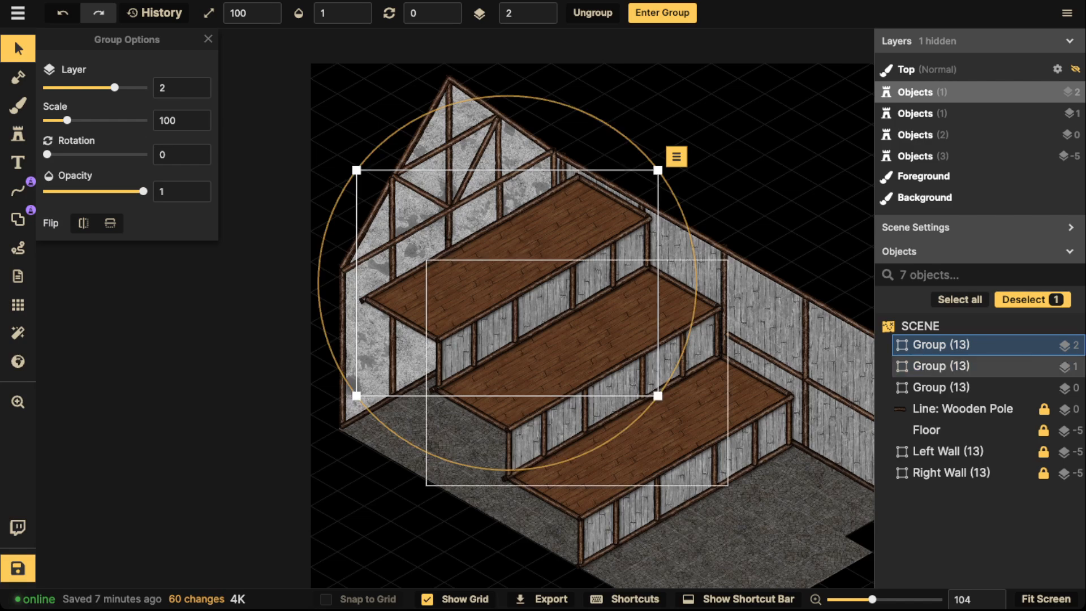
Delete the two raised platform copies, keeping only the original platform on the floor
key(Delete)
click(583, 407)
key(Delete)
Inside the platform group, select all six vertical front posts and reduce their scale to 140
scroll(628, 557, up, 4)
double_click(619, 518)
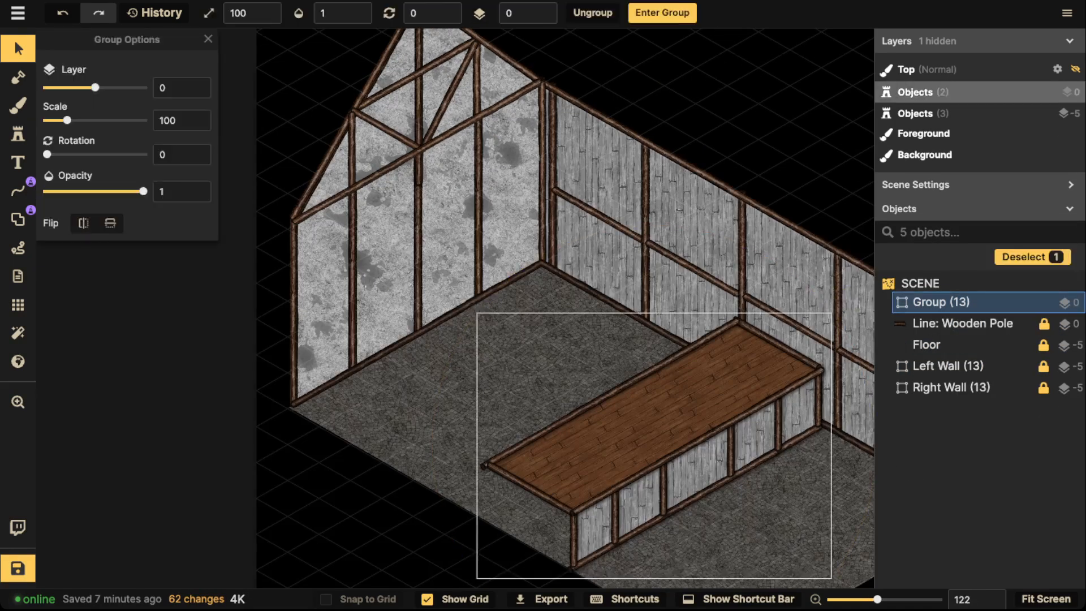
scroll(619, 518, up, 3)
mouse_move(619, 518)
mouse_down()
mouse_move(619, 506)
mouse_move(619, 515)
mouse_up()
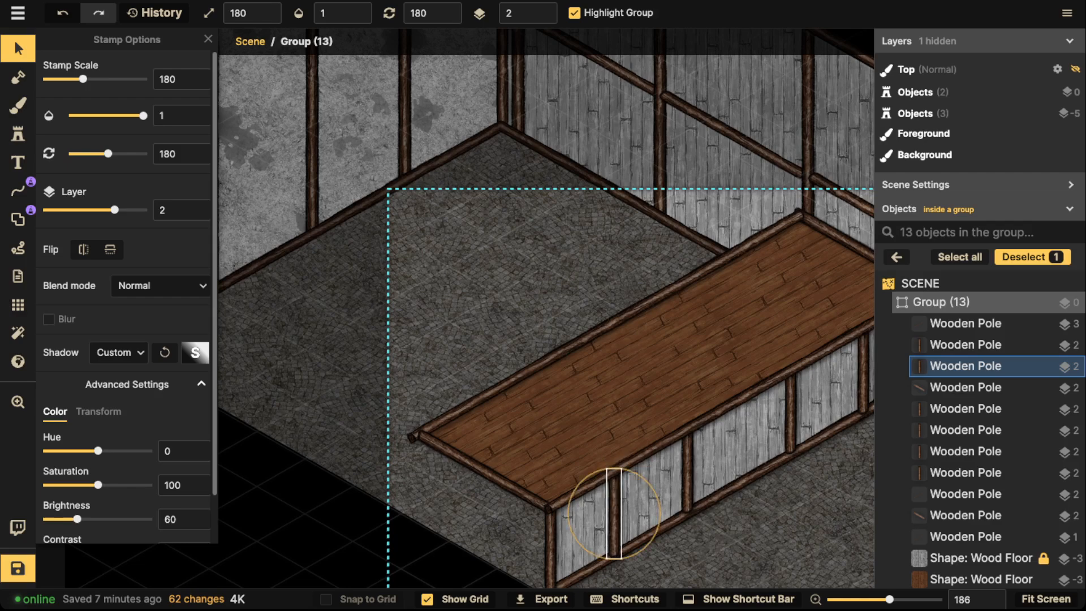
shift+click(966, 345)
shift+click(966, 409)
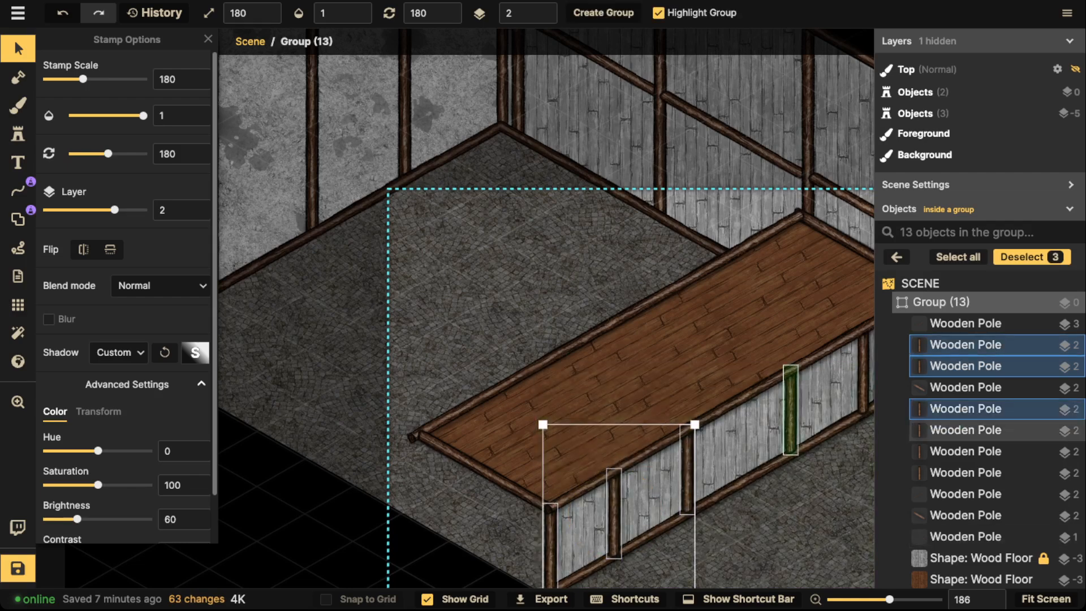
shift+click(966, 430)
shift+click(966, 451)
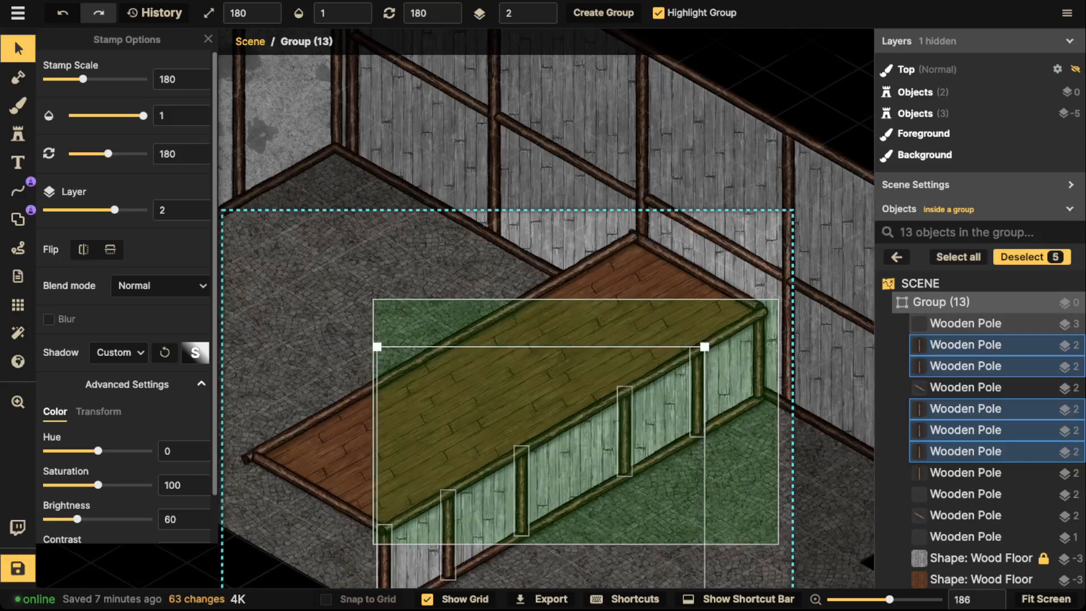
shift+click(966, 473)
key(bracketleft)
key(bracketleft)
key(bracketleft)
key(bracketleft)
key(bracketleft)
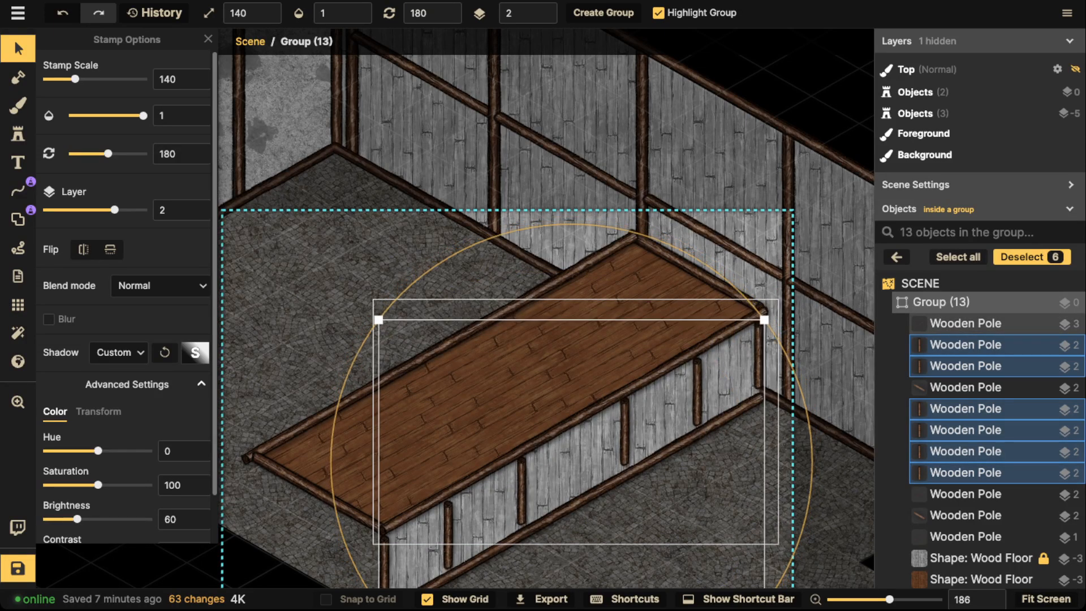
Move the shortened posts up against the platform's top edge and raise the bottom front rail to meet their lower ends
drag(625, 431, 618, 382)
click(966, 536)
key(Escape)
click(616, 322)
key(Escape)
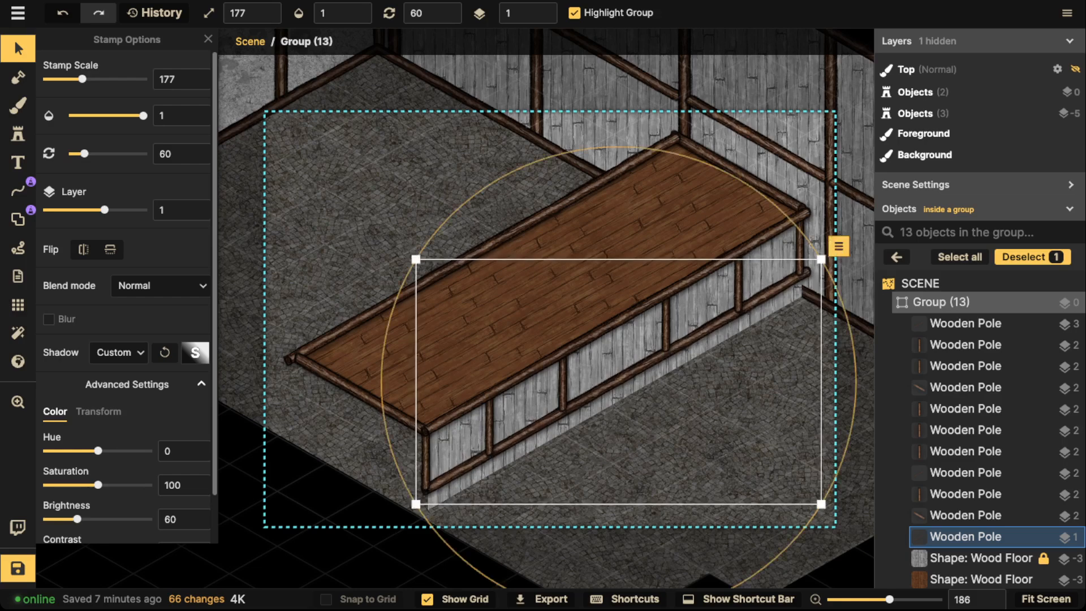
key(Escape)
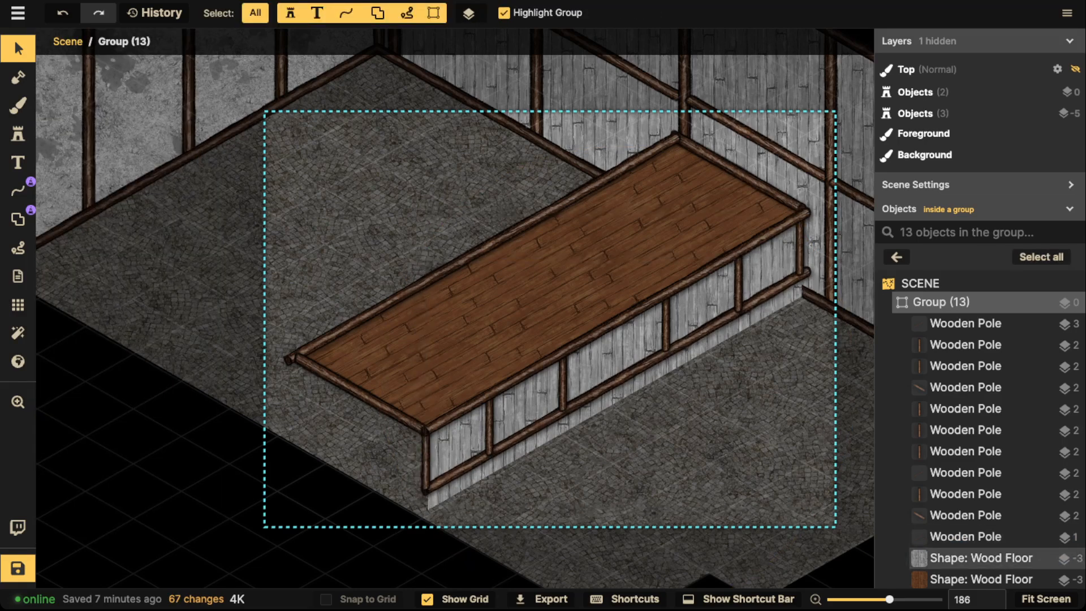
Raise the gray front wood panel to line up with the bottom rail, and set the plank top's layer to -2
click(968, 558)
key(Escape)
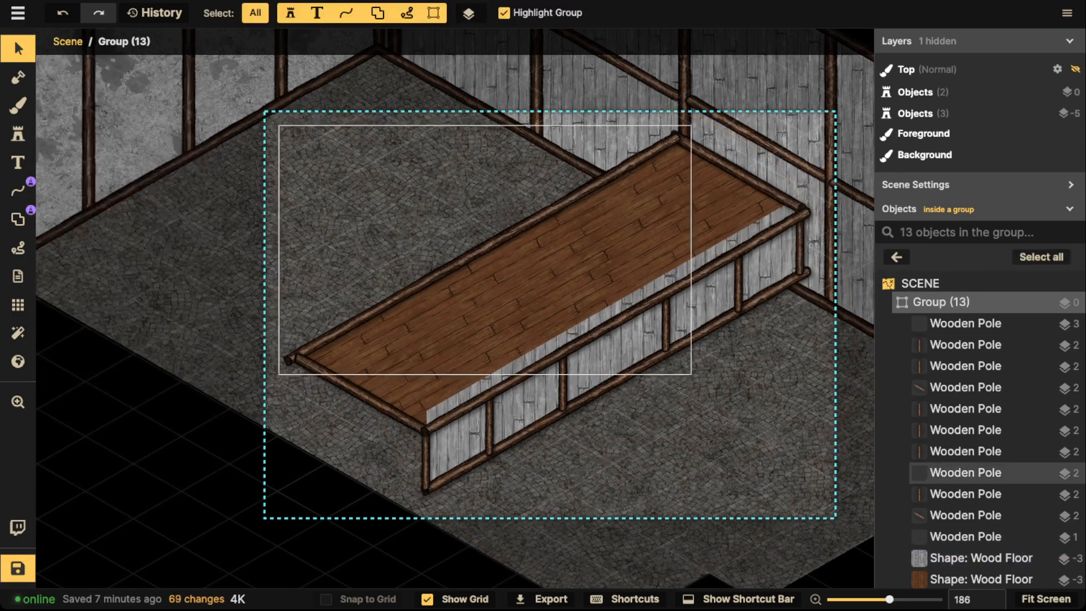
click(485, 247)
click(498, 294)
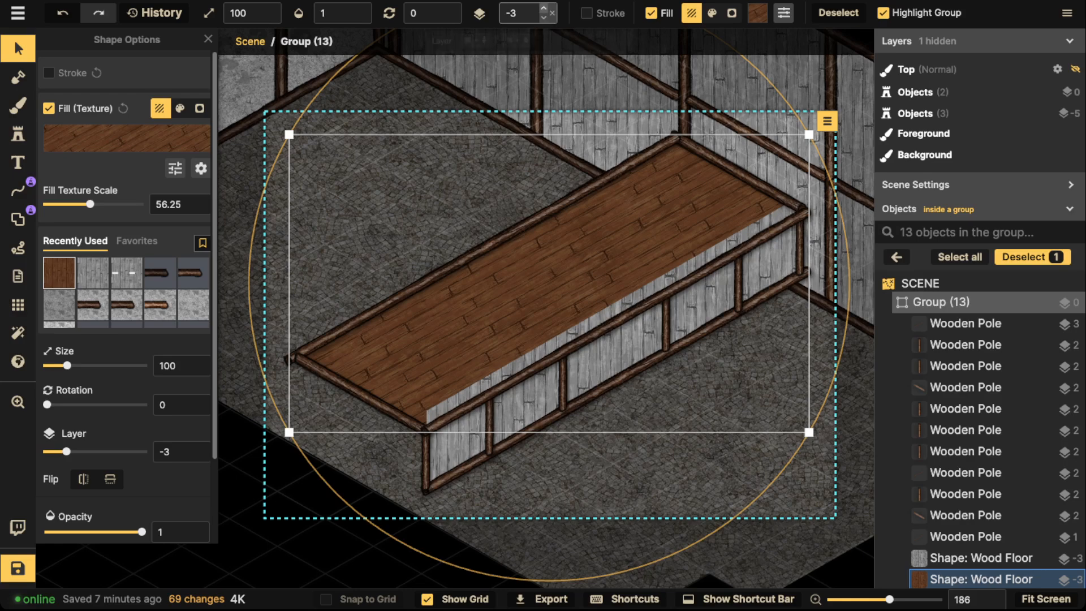
click(550, 8)
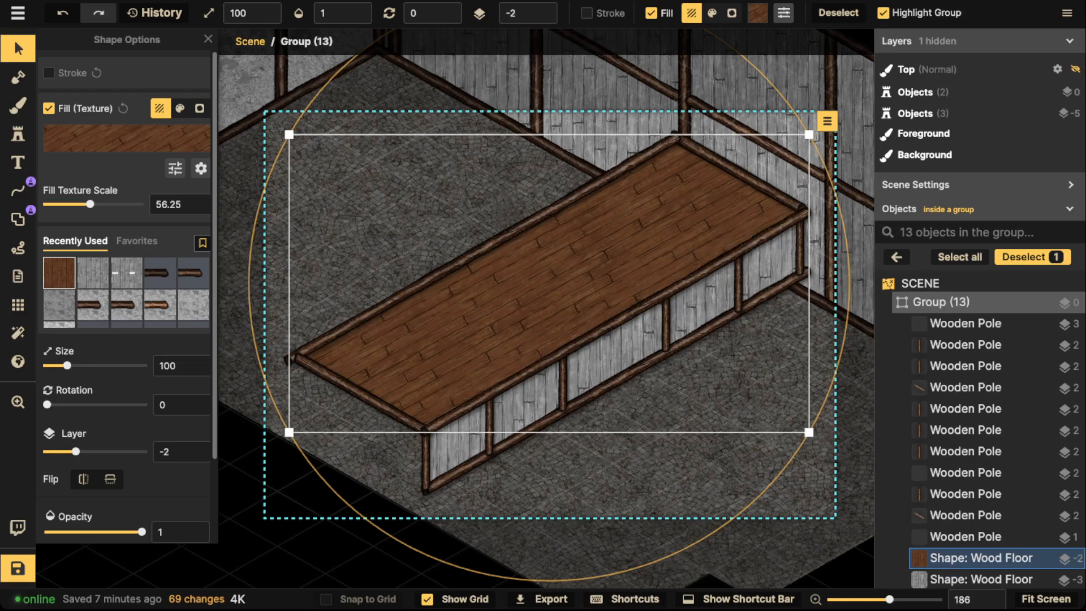
key(Escape)
key(Escape)
Move the lowered platform group down so its base corner meets the front edge of the floor
click(503, 308)
scroll(503, 307, down, 3)
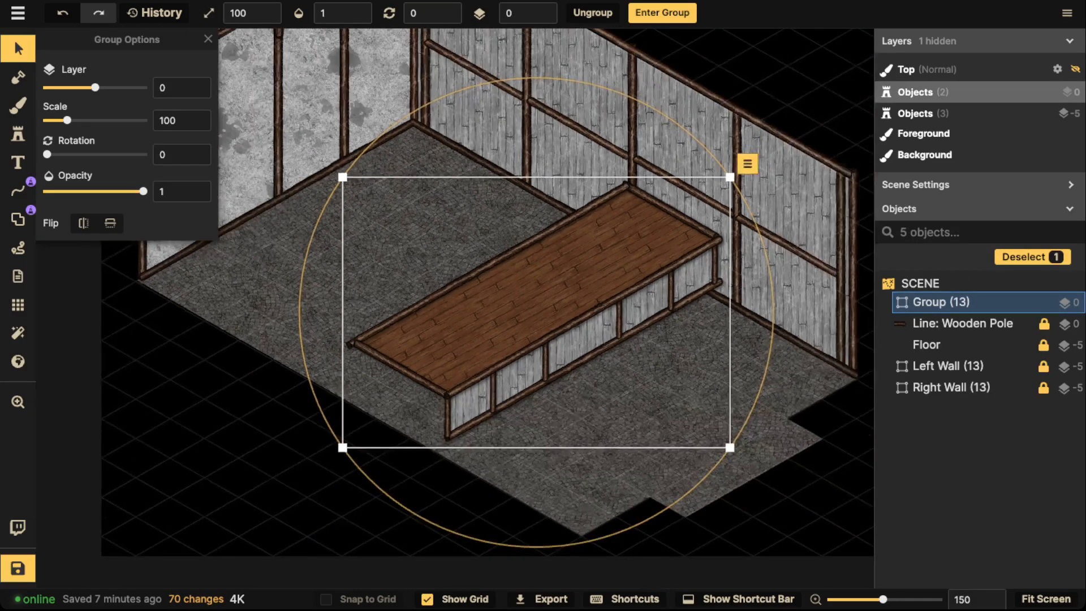
drag(504, 307, 504, 323)
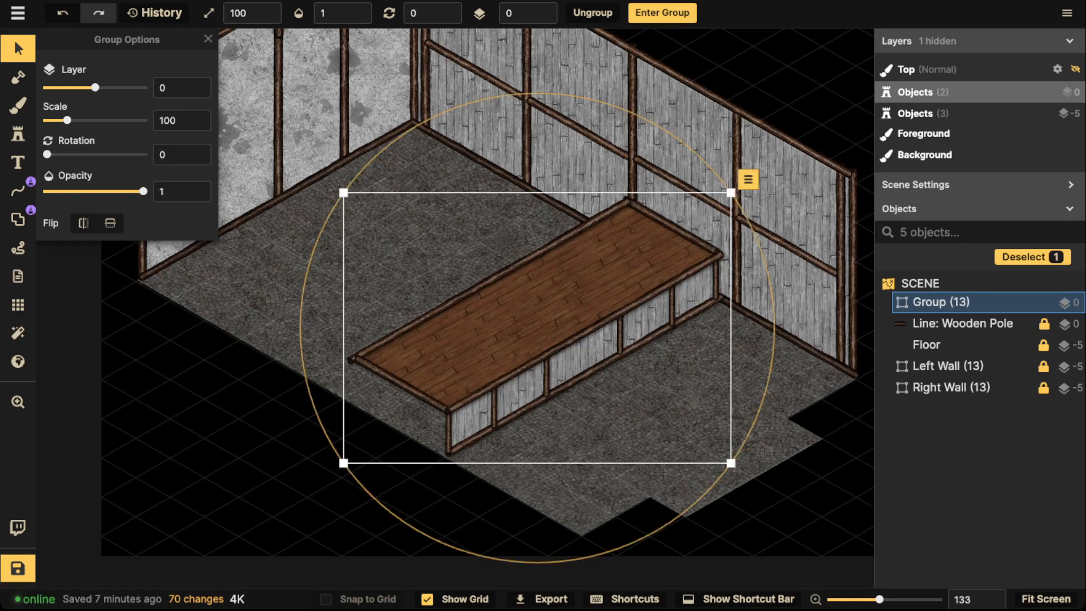
Paste a copy of the platform group as a raised second tier directly behind the first, on layer 1
key(ctrl+c)
key(ctrl+v)
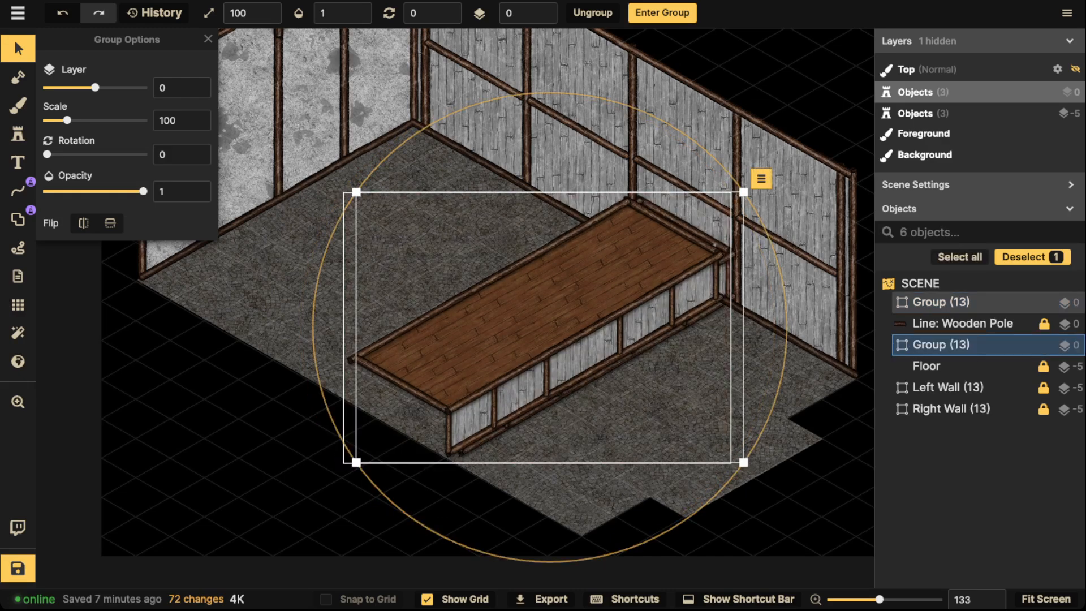
drag(505, 323, 387, 221)
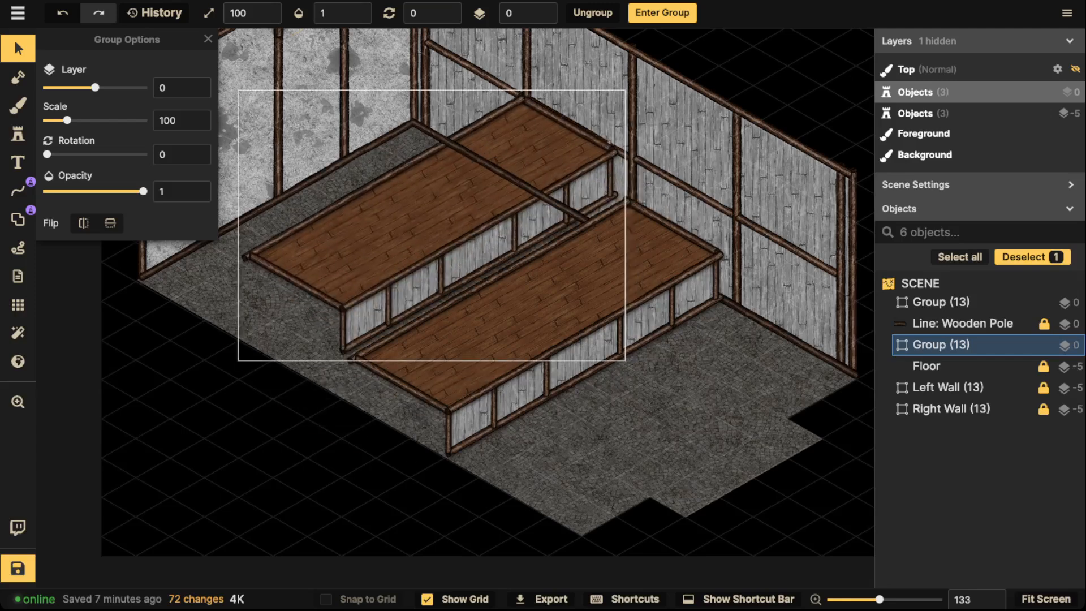
click(543, 9)
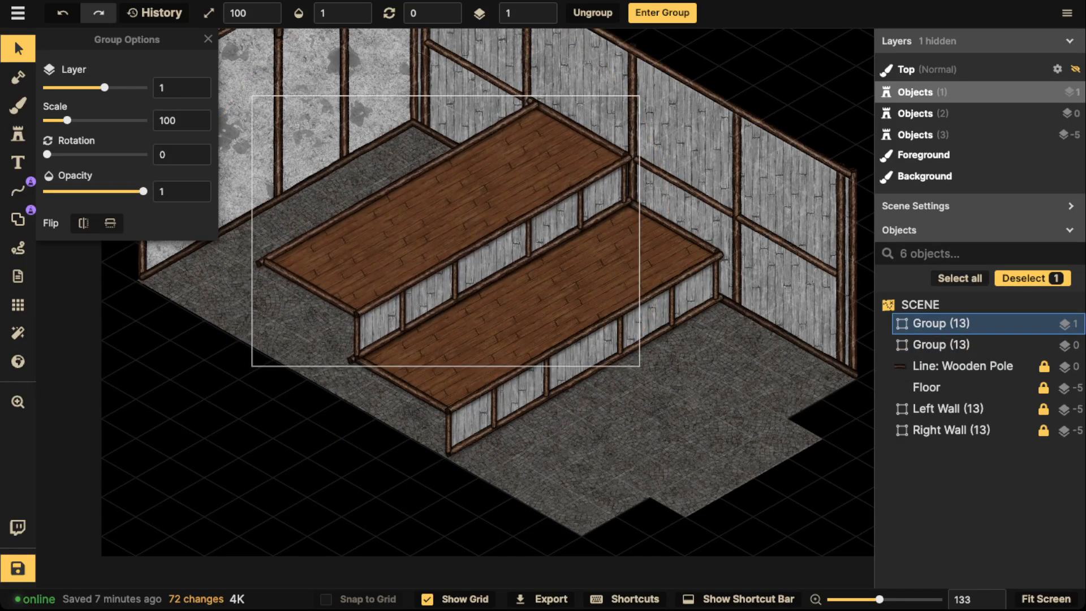
Paste a copy of the second tier, set it to layer 2 and place it behind as the third, highest tier
key(ctrl+c)
key(ctrl+v)
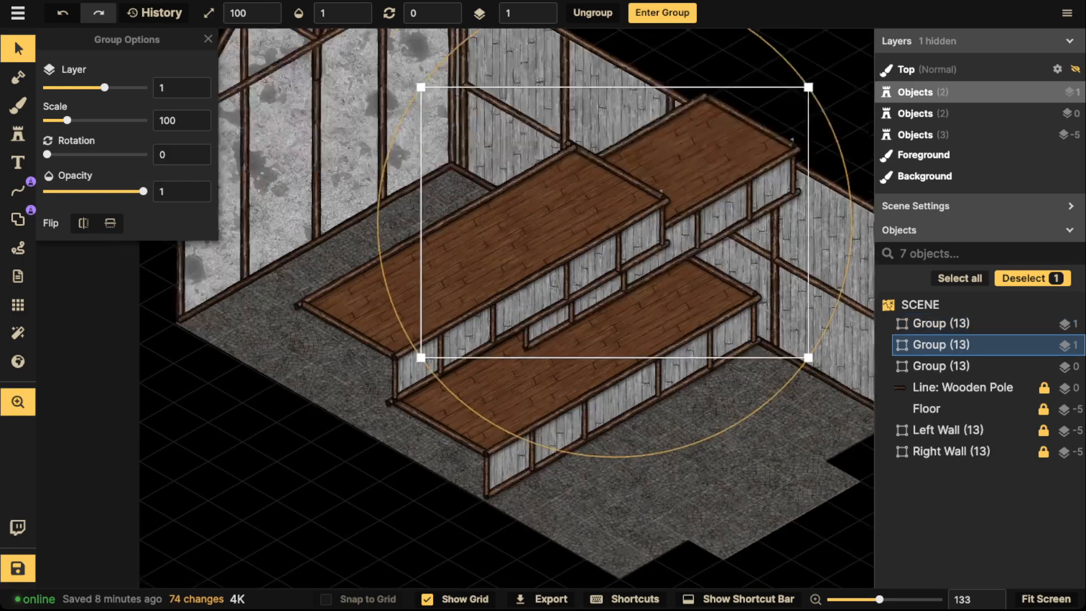
click(544, 9)
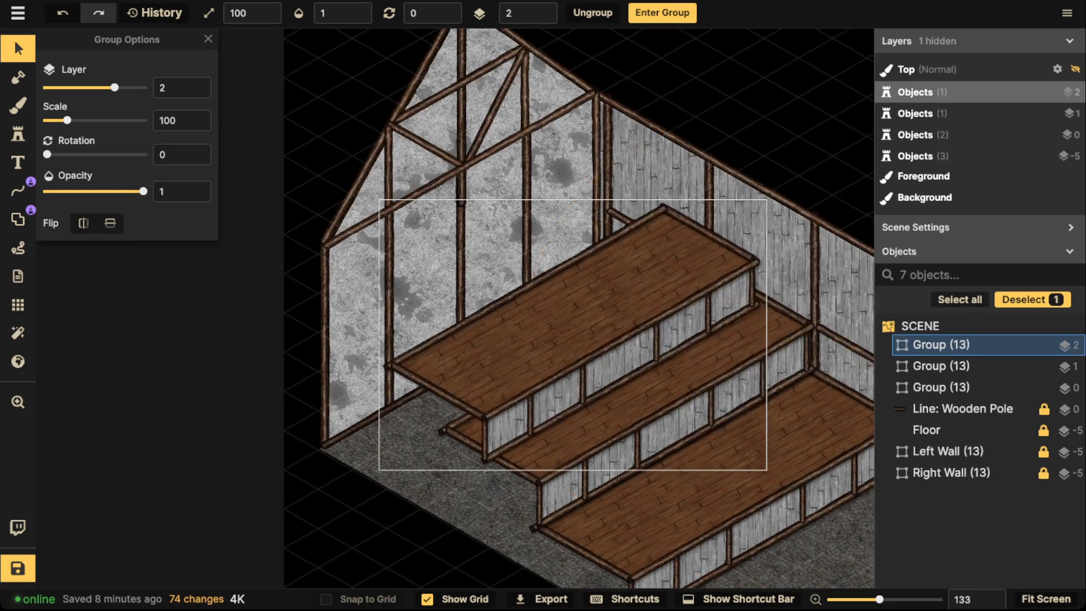
drag(573, 335, 533, 304)
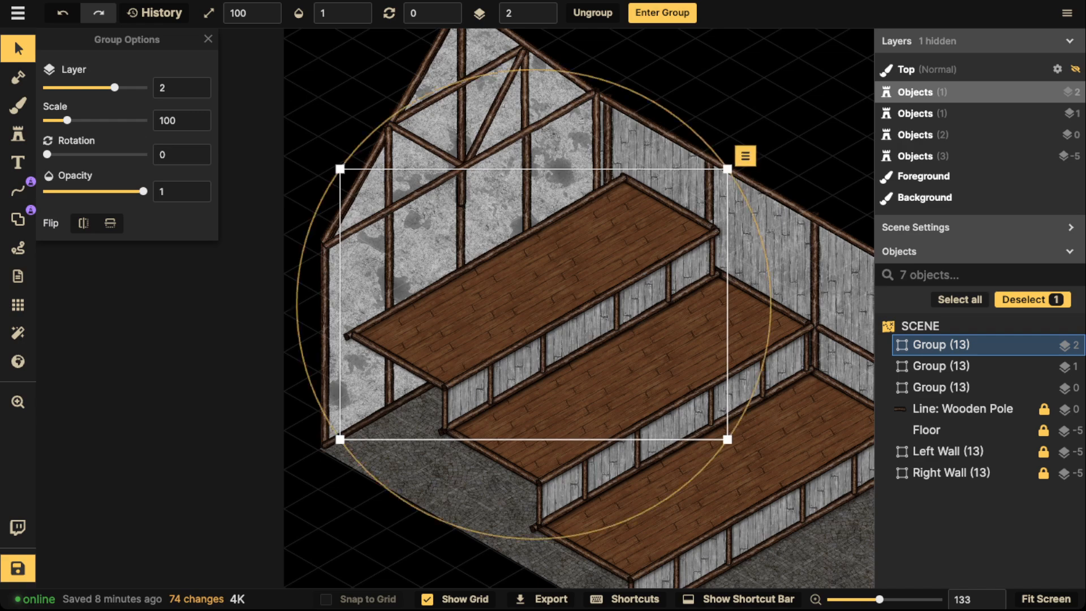
scroll(595, 236, down, 2)
key(Escape)
scroll(603, 341, down, 2)
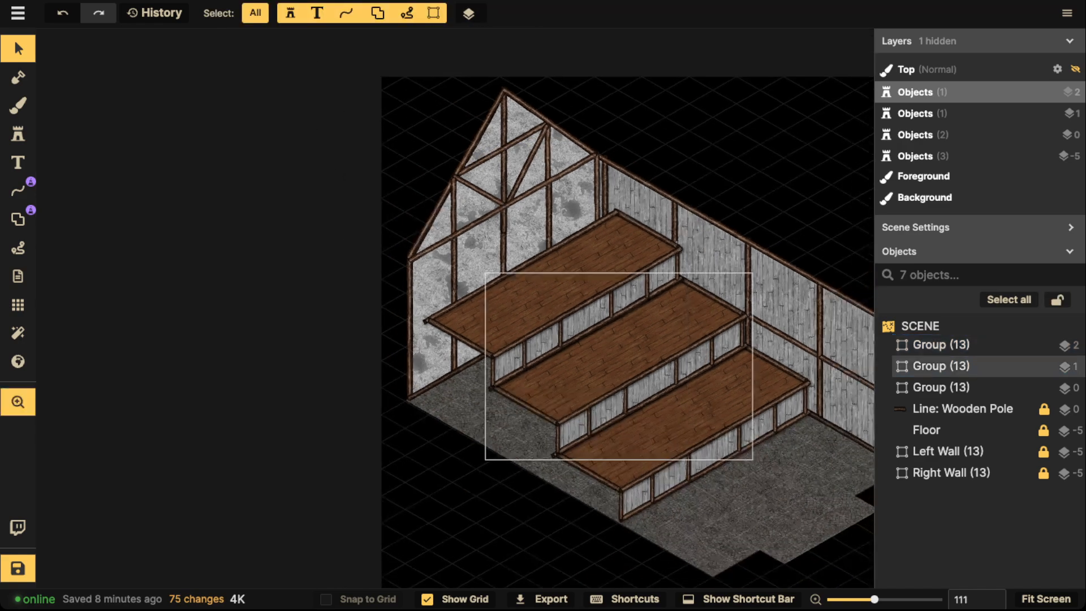
Set up the Pen shape tool with a solid color fill of black (000000)
drag(603, 340, 606, 223)
scroll(677, 338, up, 3)
key(Escape)
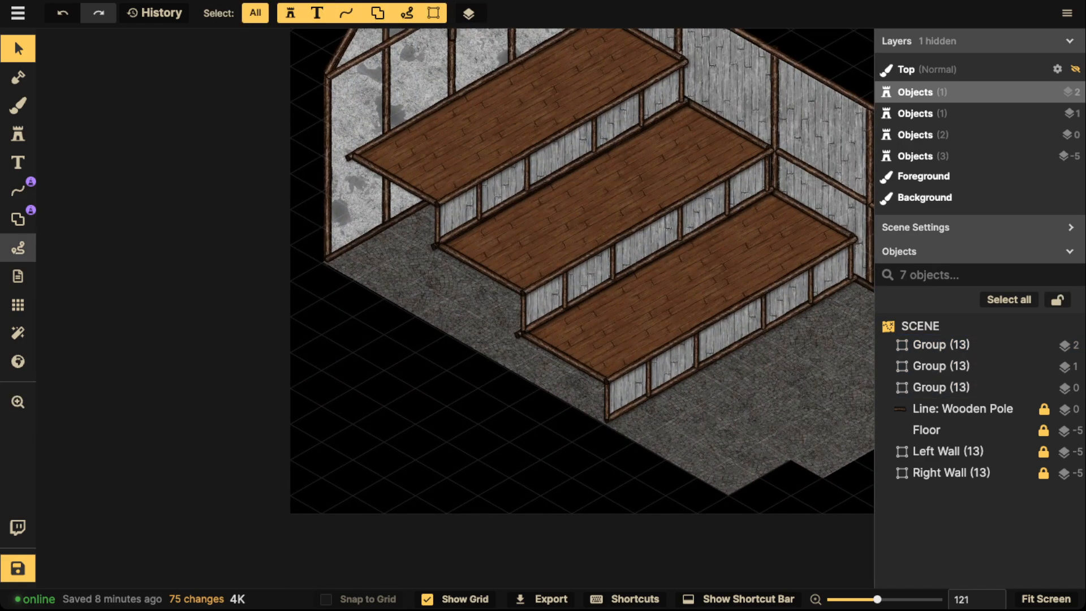
click(17, 219)
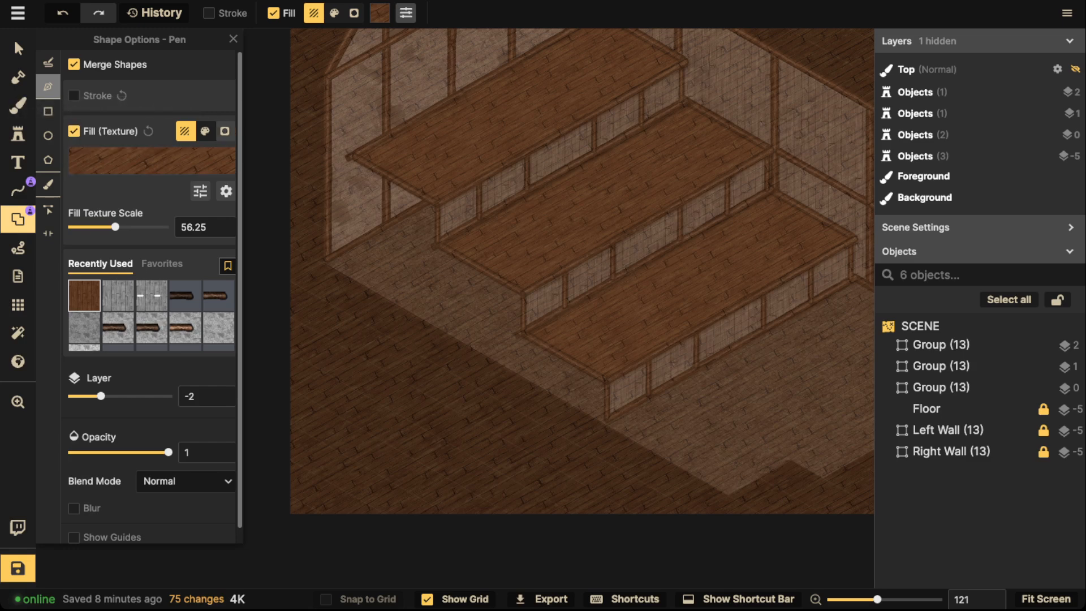
click(205, 130)
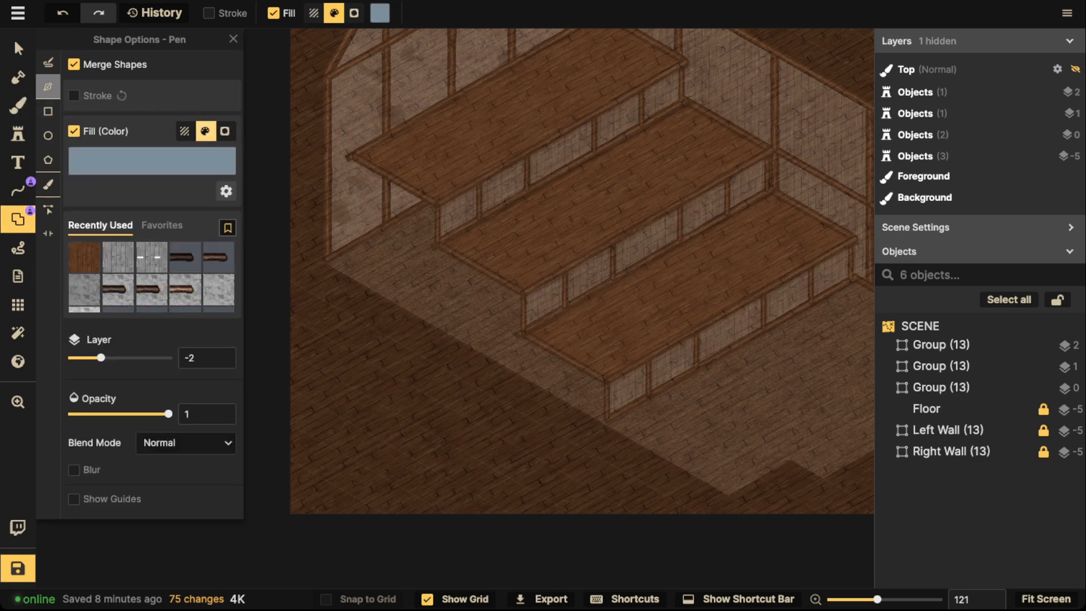
click(227, 191)
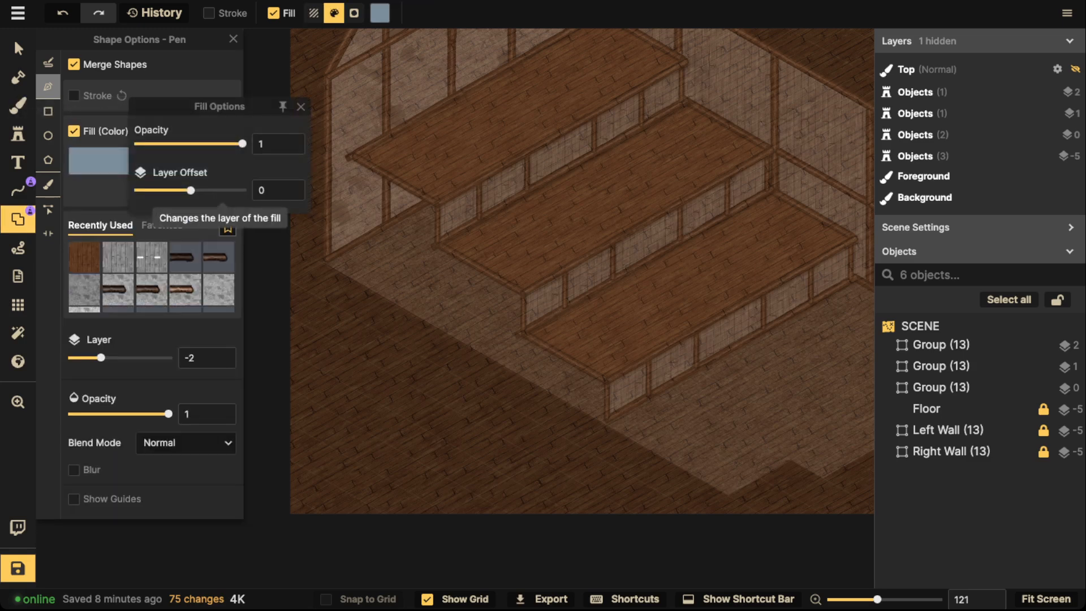
click(99, 161)
click(297, 282)
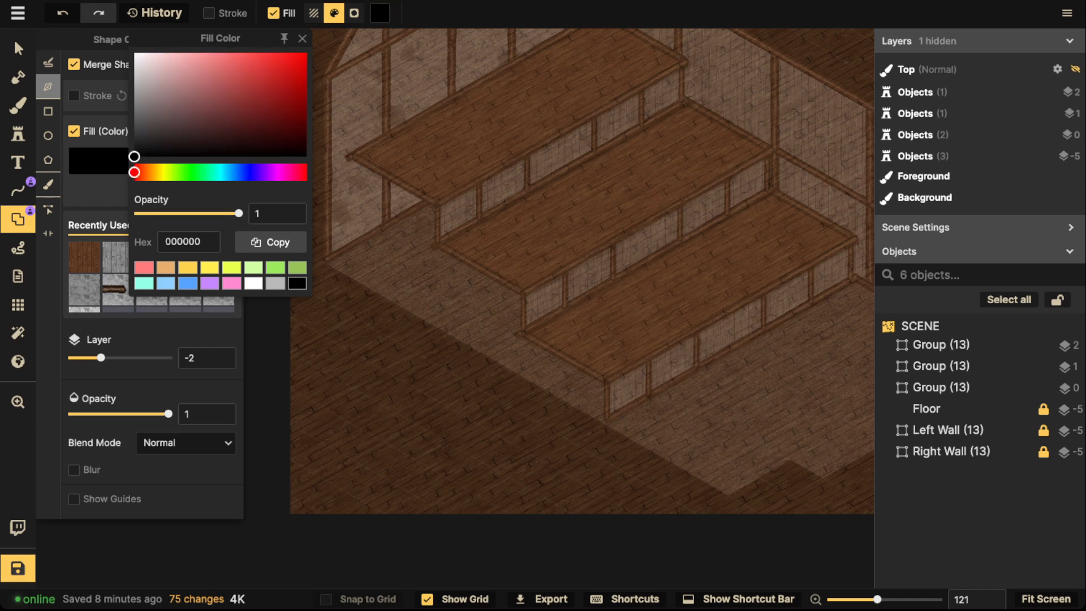
click(233, 39)
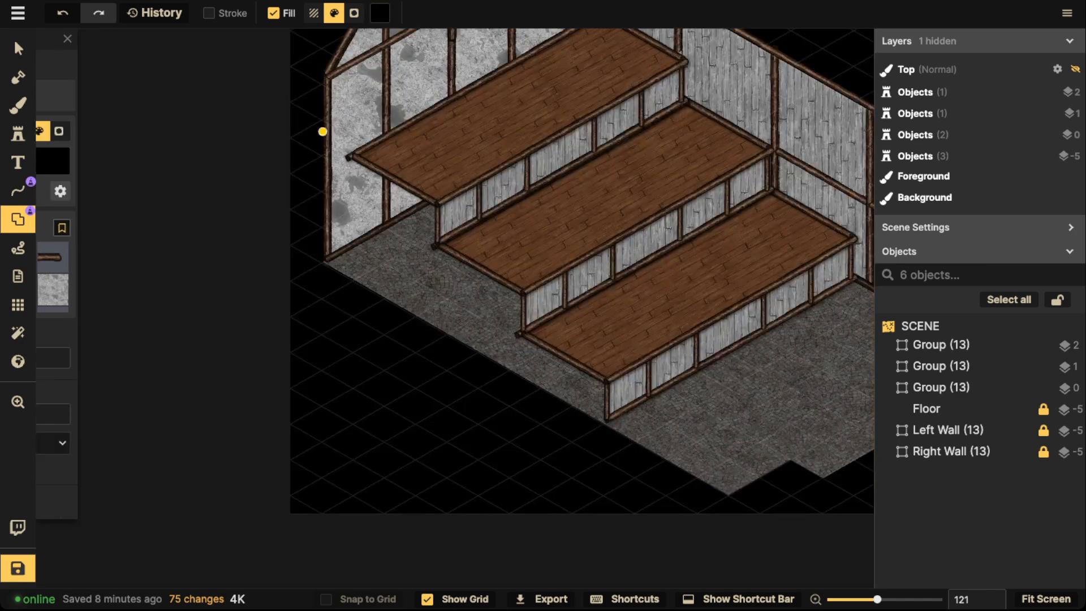
Draw a solid black polygon with the Pen shape along the stepped open ends of the three tiers, covering the floor beyond them
drag(349, 158, 359, 180)
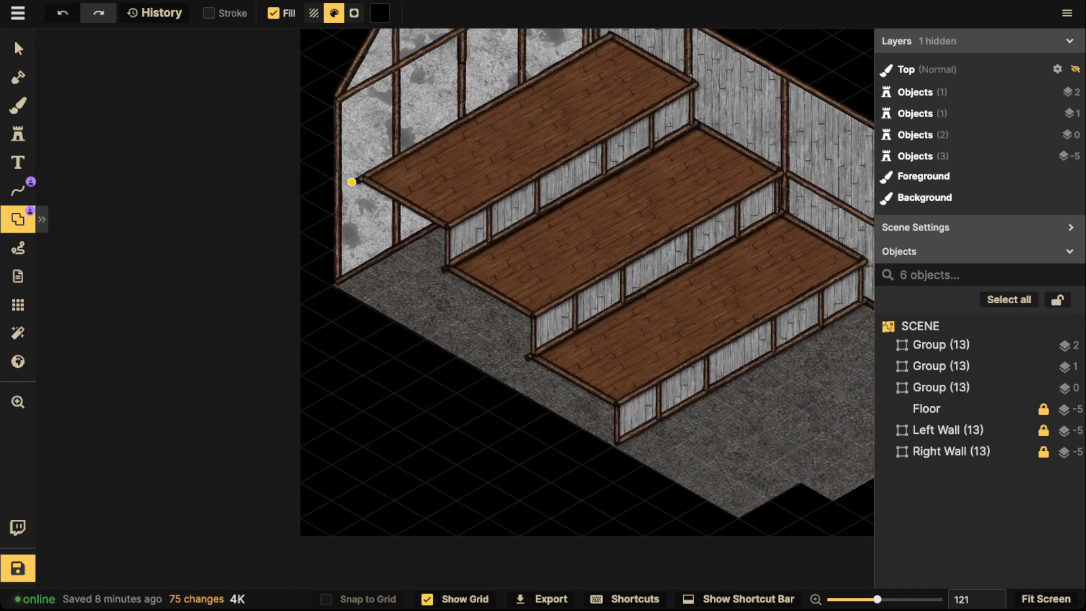
click(359, 182)
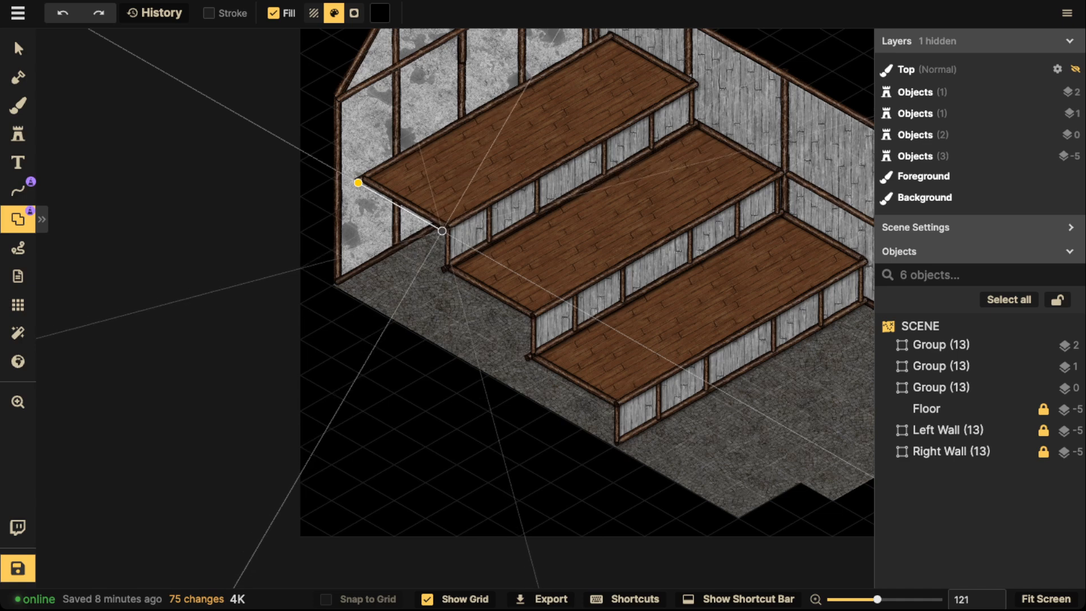
key(Escape)
scroll(379, 210, up, 1)
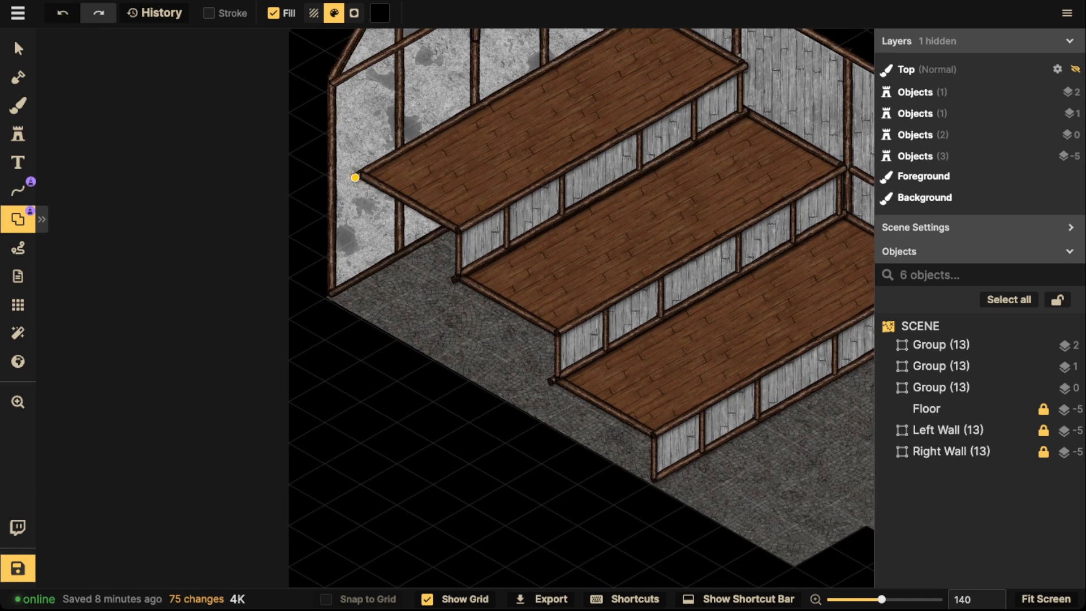
click(355, 177)
click(456, 233)
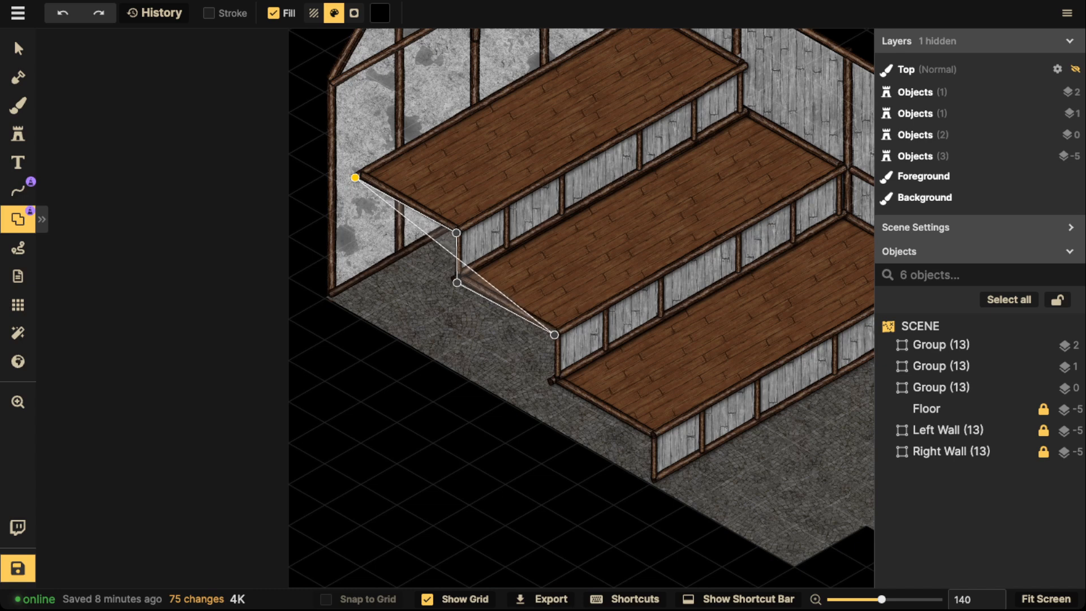
click(554, 333)
click(555, 383)
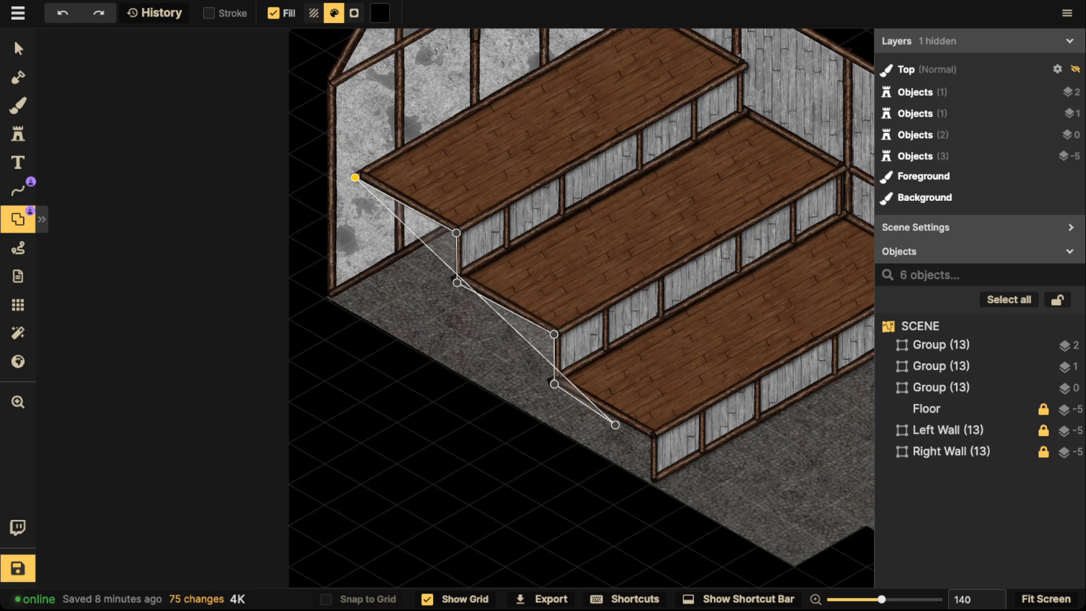
click(652, 437)
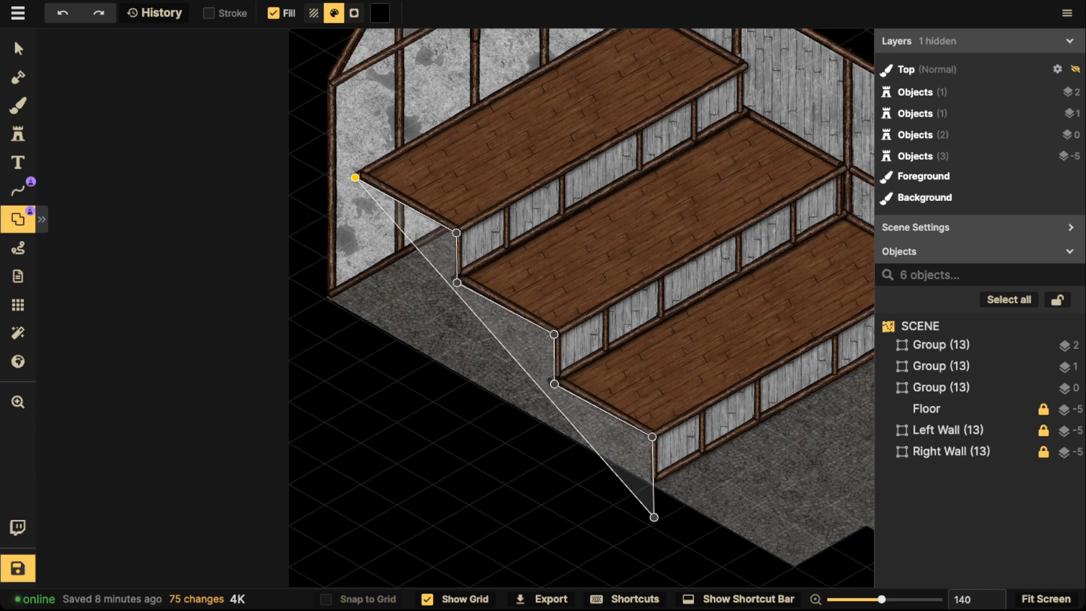
click(654, 517)
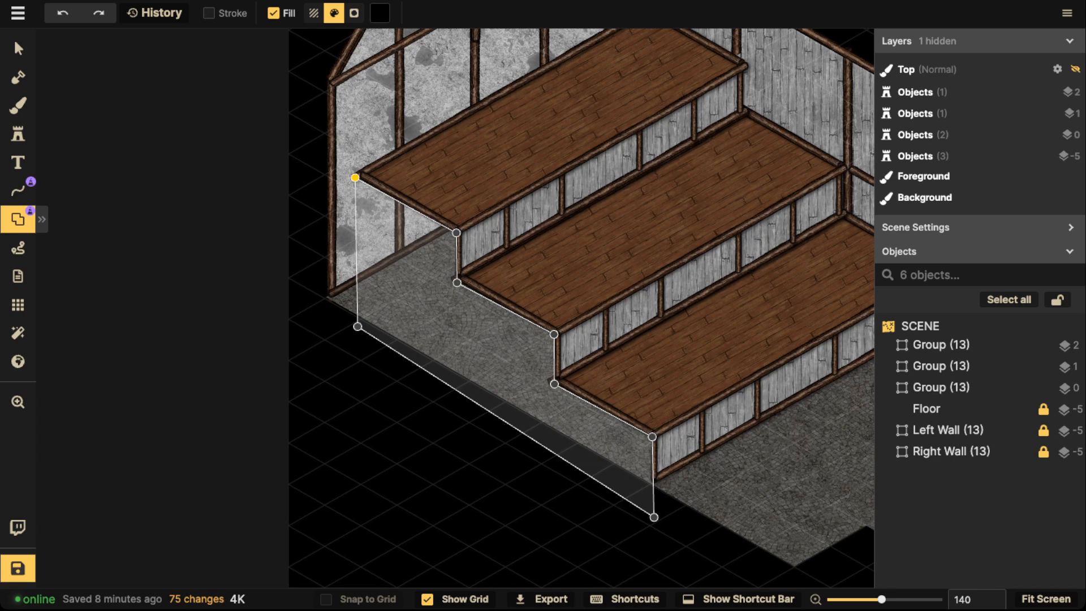
click(355, 177)
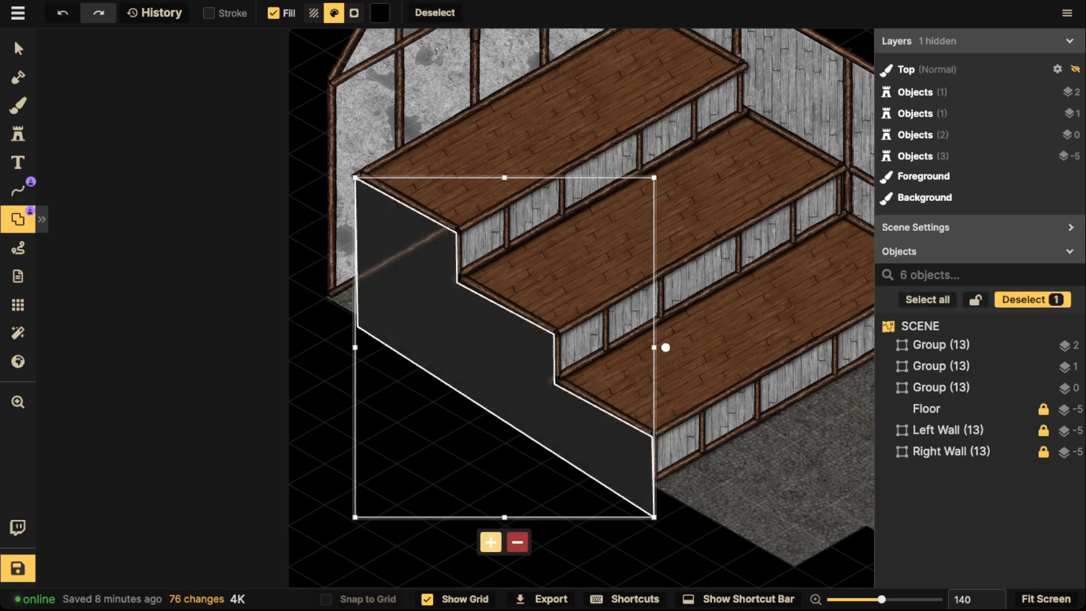
Select the black stepped shape and set its layer to 2
click(17, 49)
key(Escape)
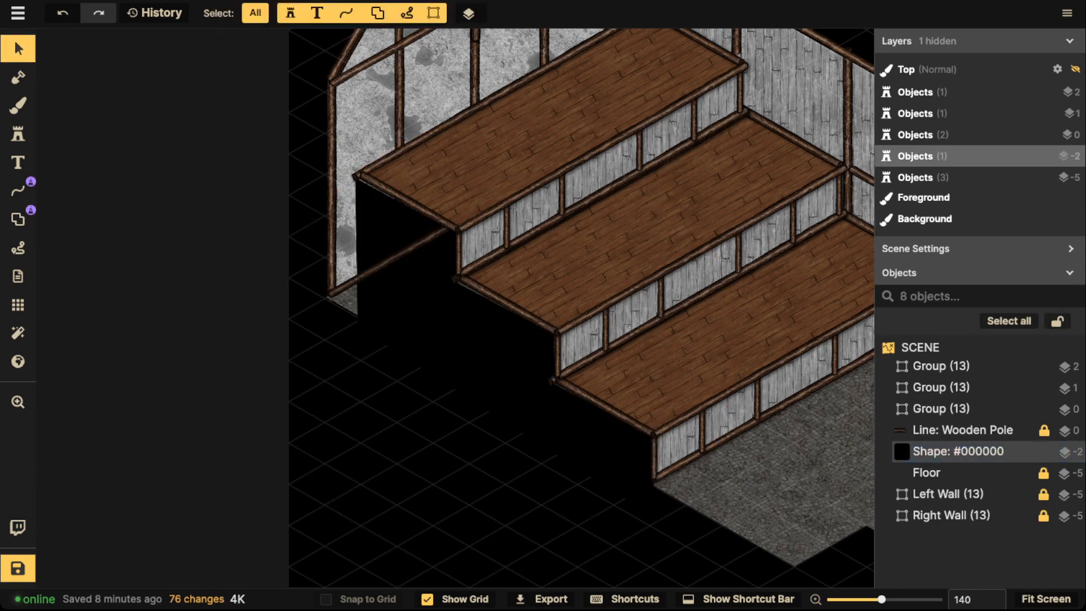
click(430, 317)
click(543, 8)
click(543, 8)
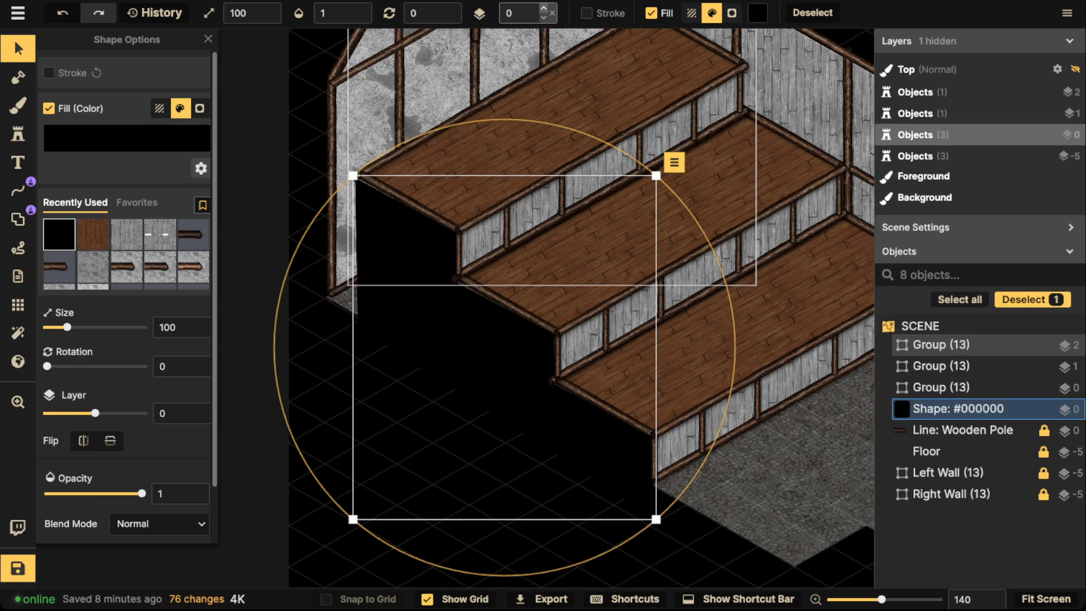
click(543, 8)
click(543, 7)
key(Escape)
Enter the highest tier's group and move its long rear pole back against the plaster wall
scroll(401, 171, down, 3)
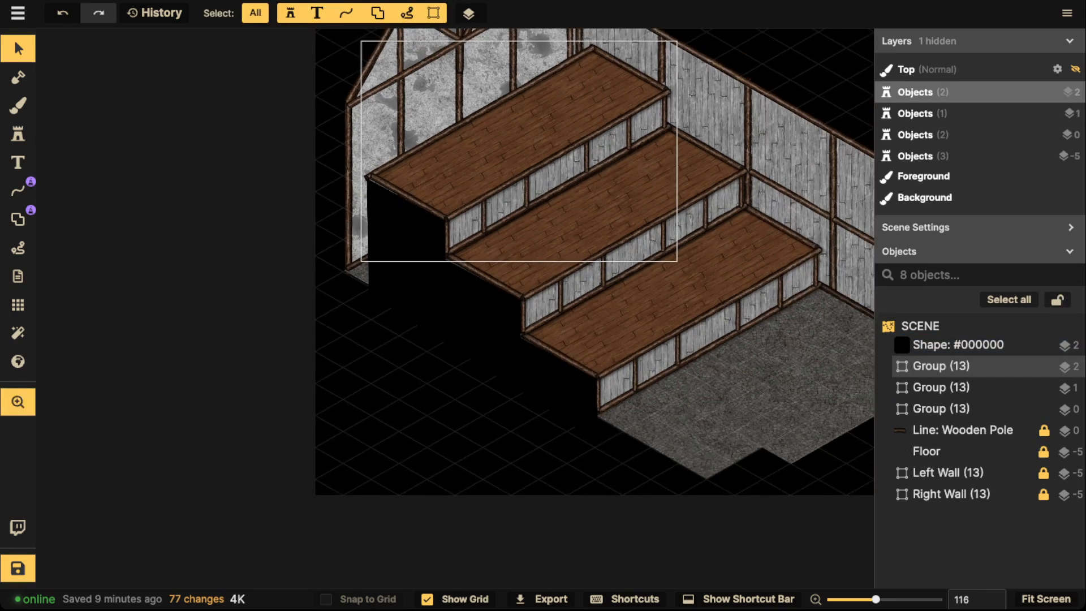
drag(401, 170, 373, 177)
scroll(377, 240, down, 3)
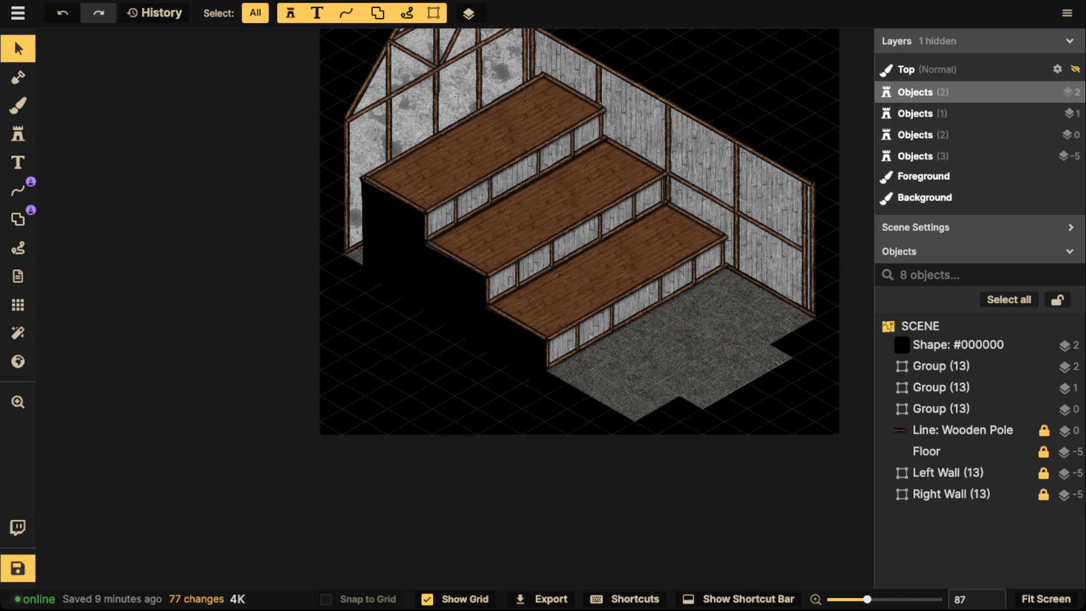
double_click(548, 104)
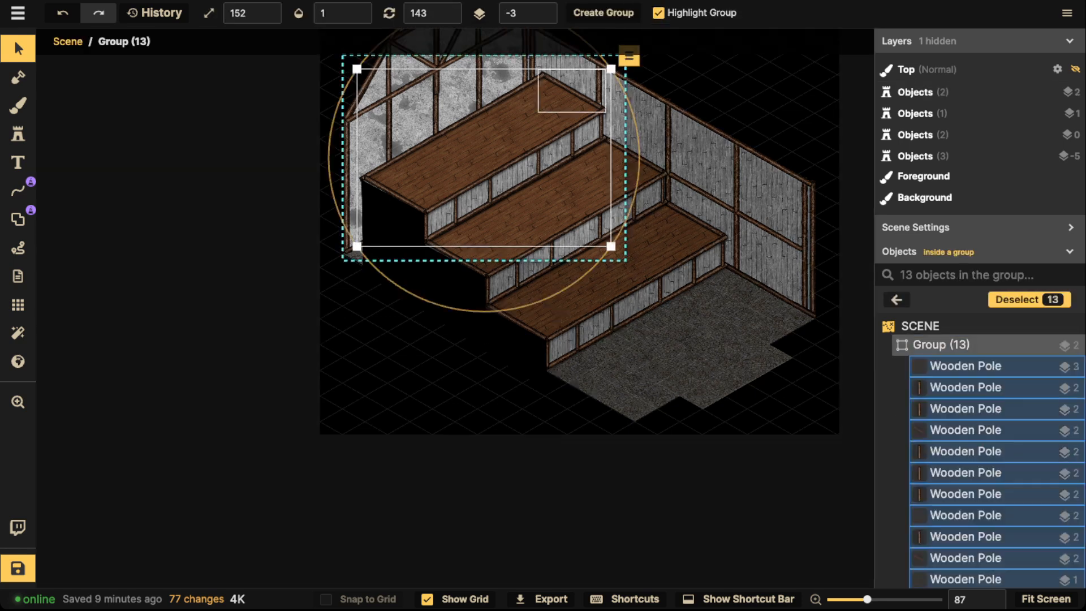
scroll(548, 104, up, 2)
scroll(560, 101, up, 1)
drag(430, 132, 509, 273)
scroll(529, 297, up, 1)
click(529, 295)
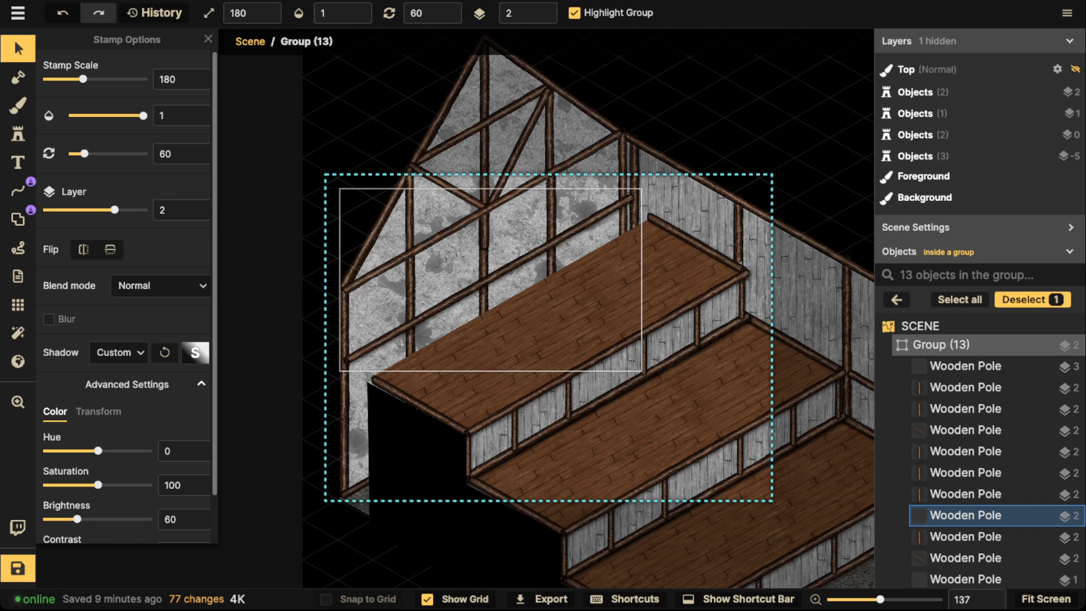
key(Escape)
Move the short pole at the highest tier's wall end back to the room corner, and place two copies completing both end edges
click(695, 244)
drag(695, 244, 677, 229)
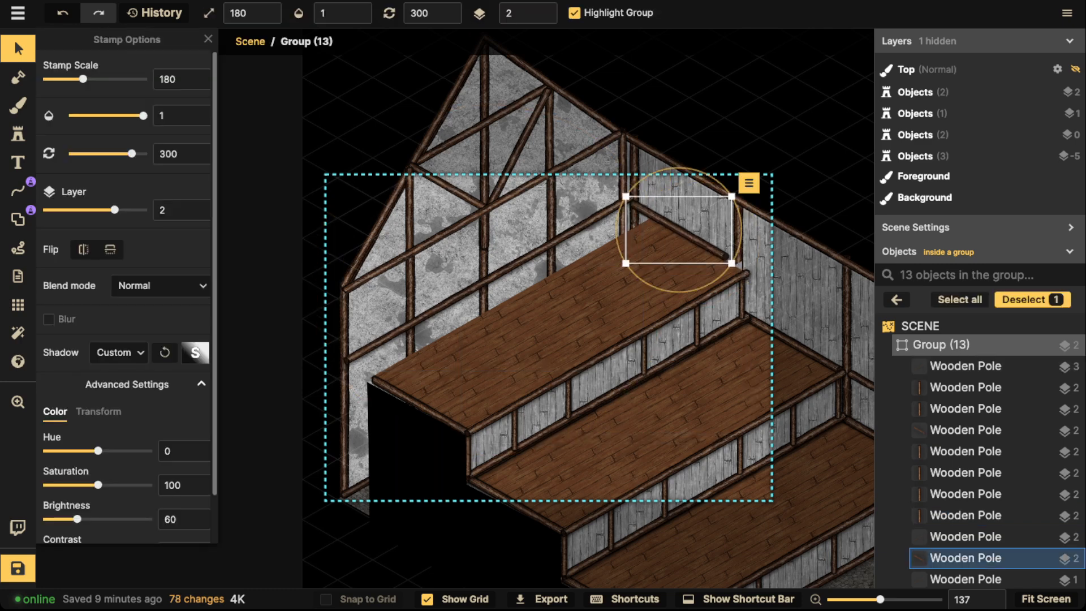
key(ctrl+d)
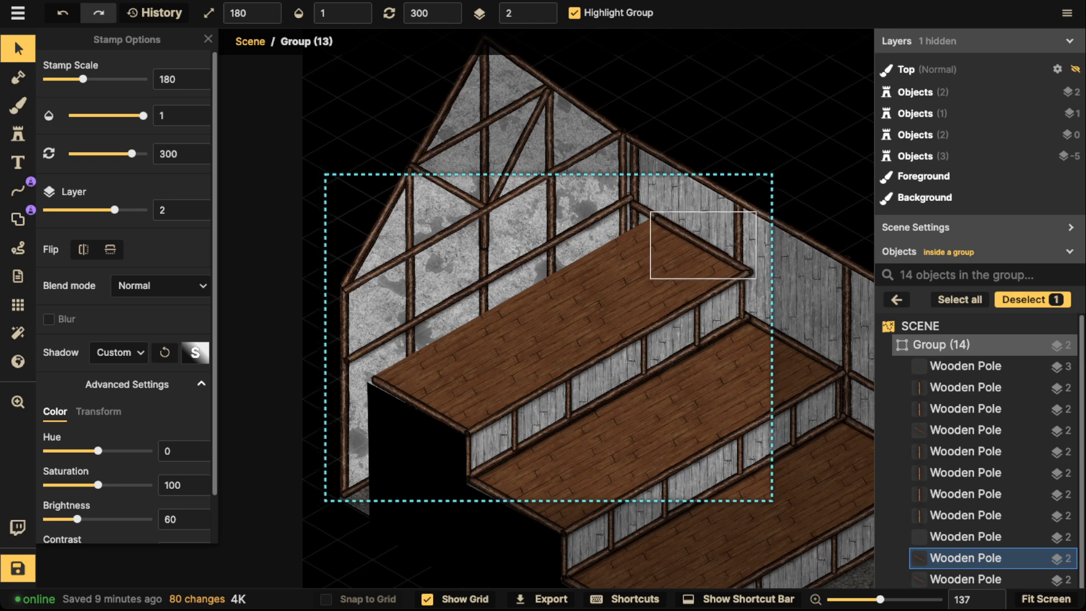
key(ctrl+d)
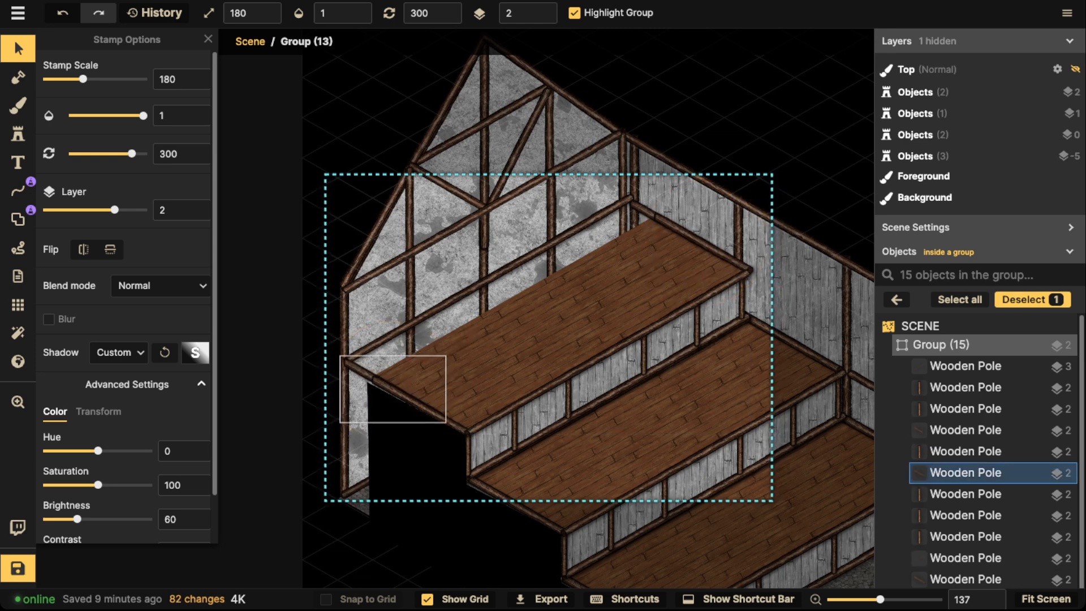
drag(393, 390, 393, 390)
key(Escape)
Duplicate the highest tier's plank surface shape to fill the gap back to the plaster wall, and leave the group
click(559, 327)
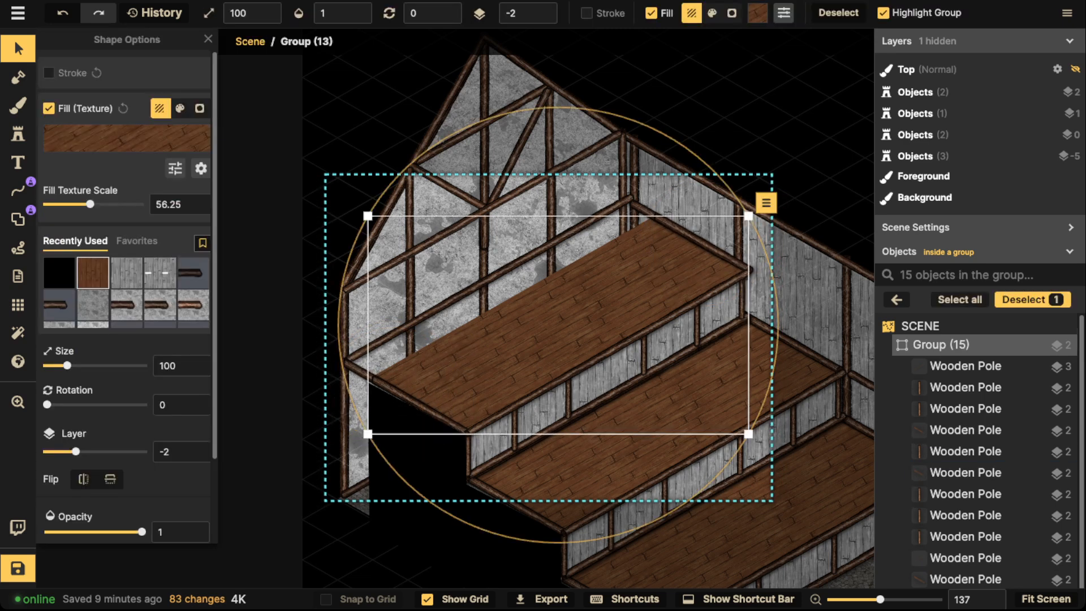
drag(558, 327, 557, 301)
key(ctrl+d)
key(Escape)
drag(430, 481, 548, 241)
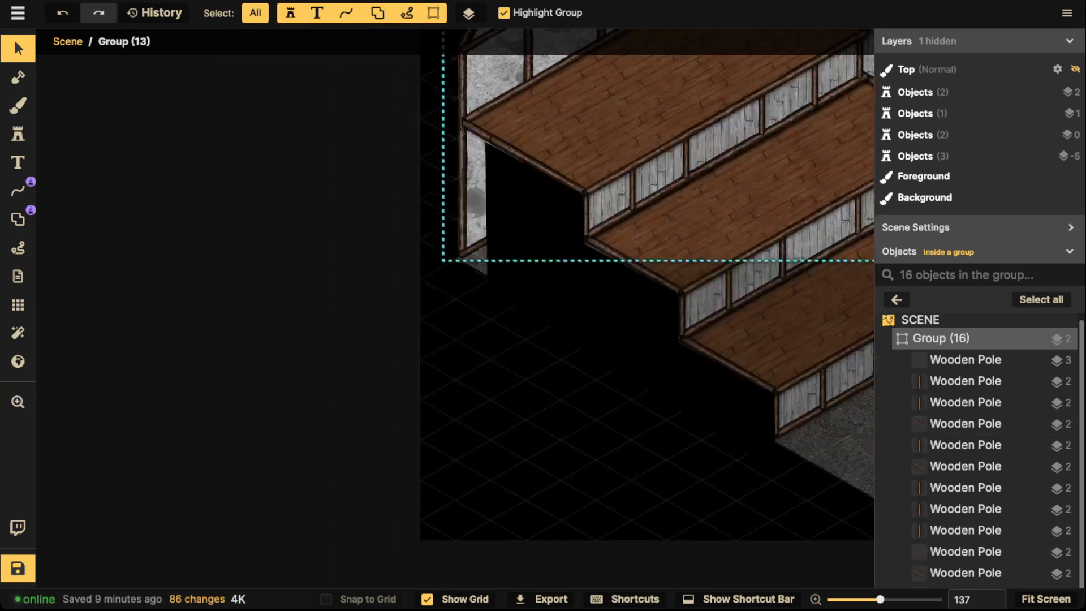
key(Escape)
key(Escape)
Draw a layer 2 black Pen shape over the exposed wall strip beneath the highest tier's outer corner and add it to the black mask
click(549, 241)
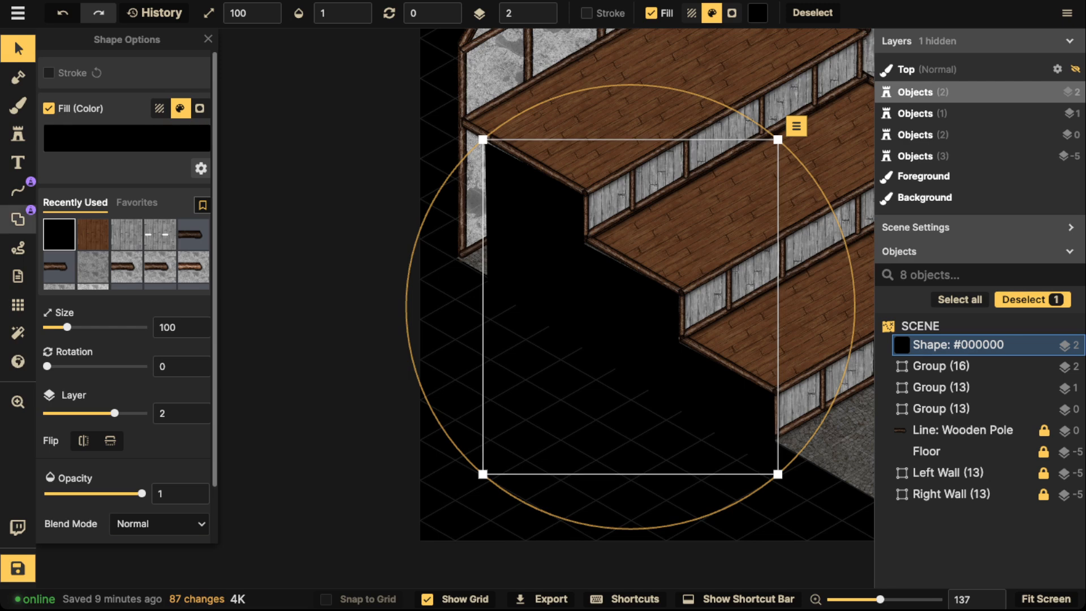
click(18, 219)
click(505, 151)
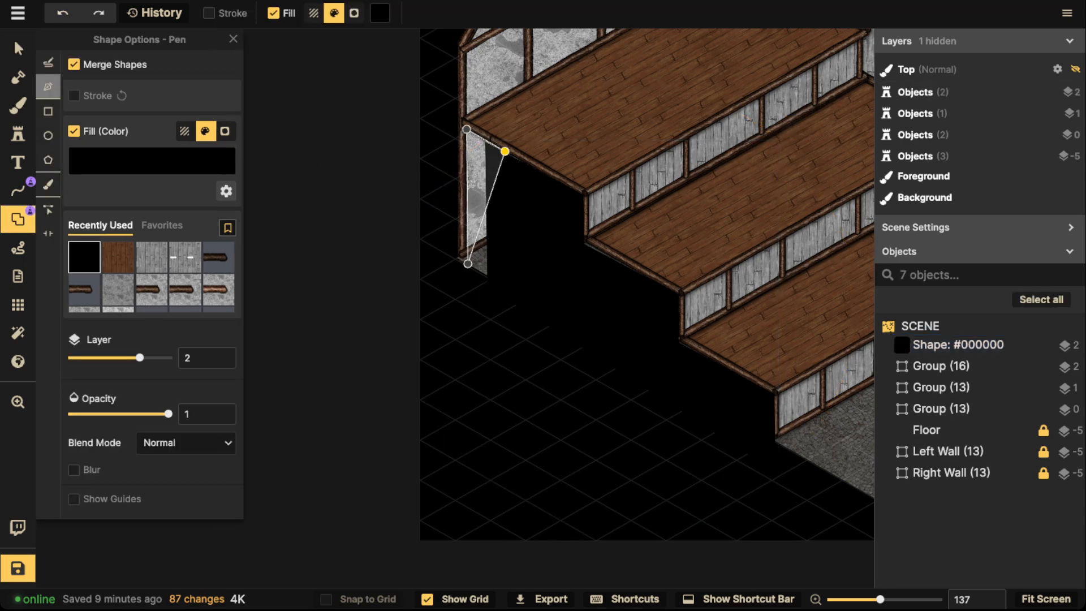
click(467, 269)
key(Return)
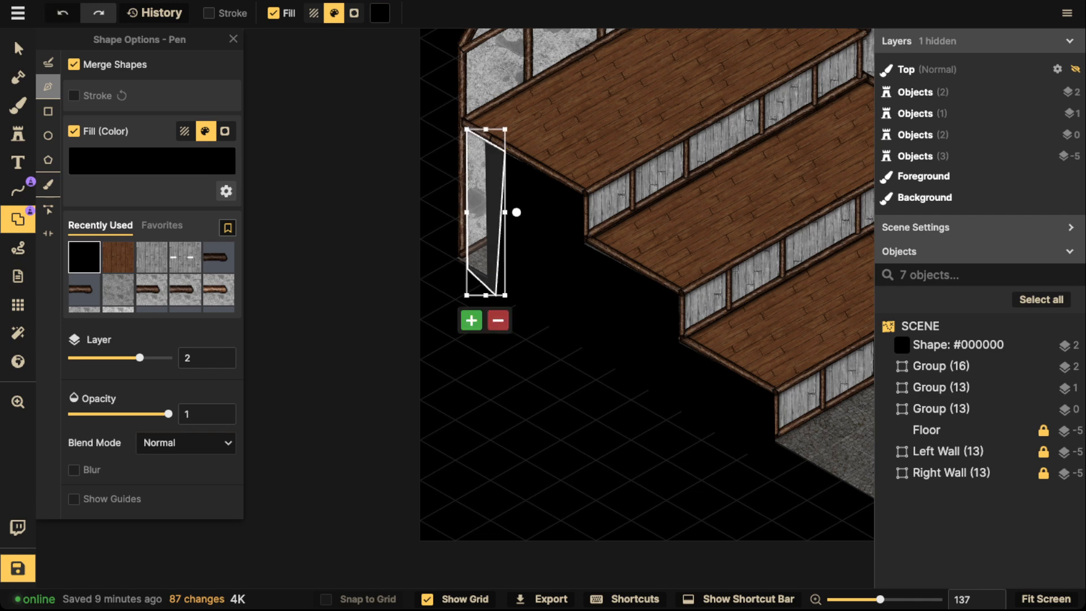
click(471, 320)
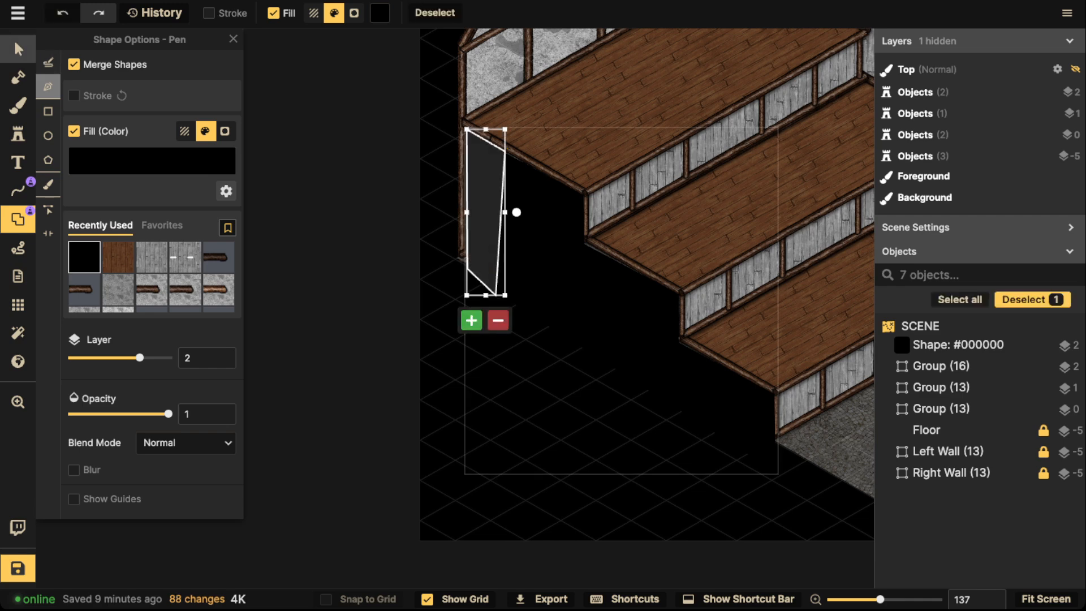
click(18, 48)
Extend the black mask with another Pen shape covering the leftover vertical post below the highest tier
scroll(334, 88, down, 1)
scroll(413, 77, down, 3)
drag(453, 113, 443, 198)
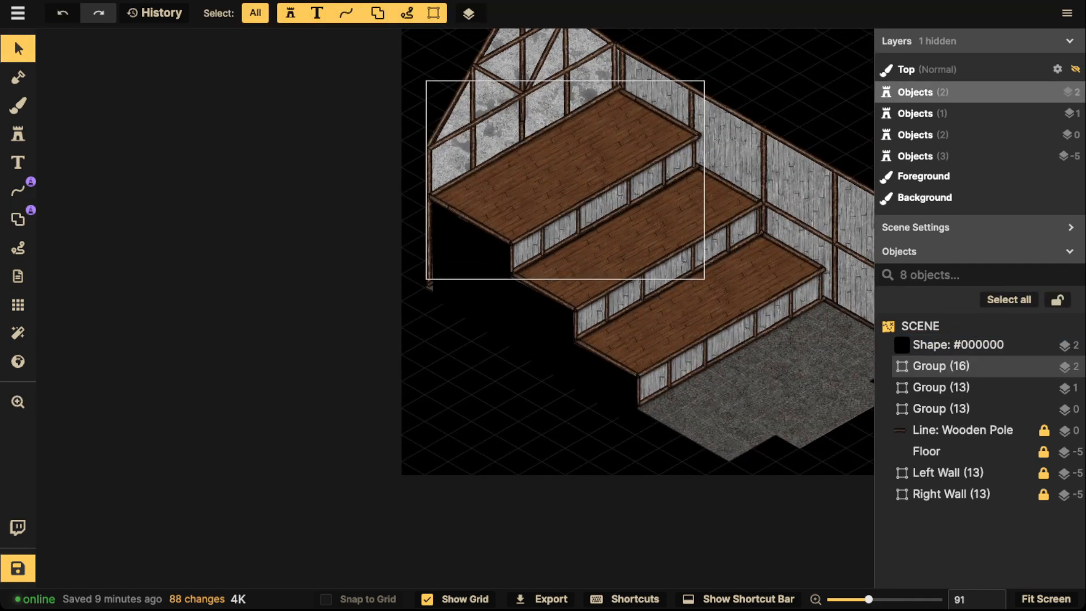
scroll(334, 202, up, 1)
click(18, 219)
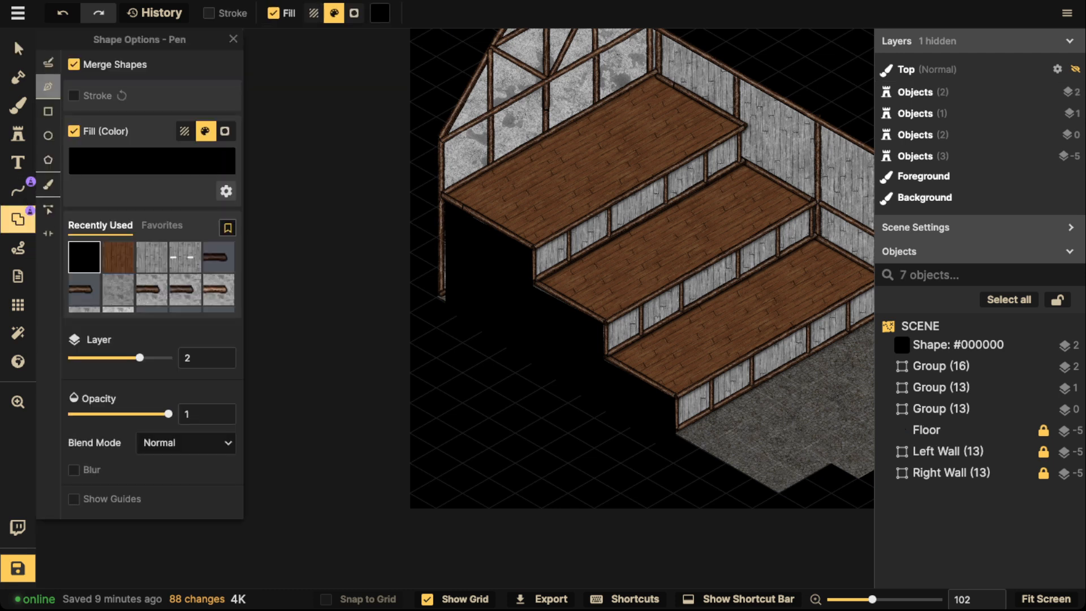
click(429, 193)
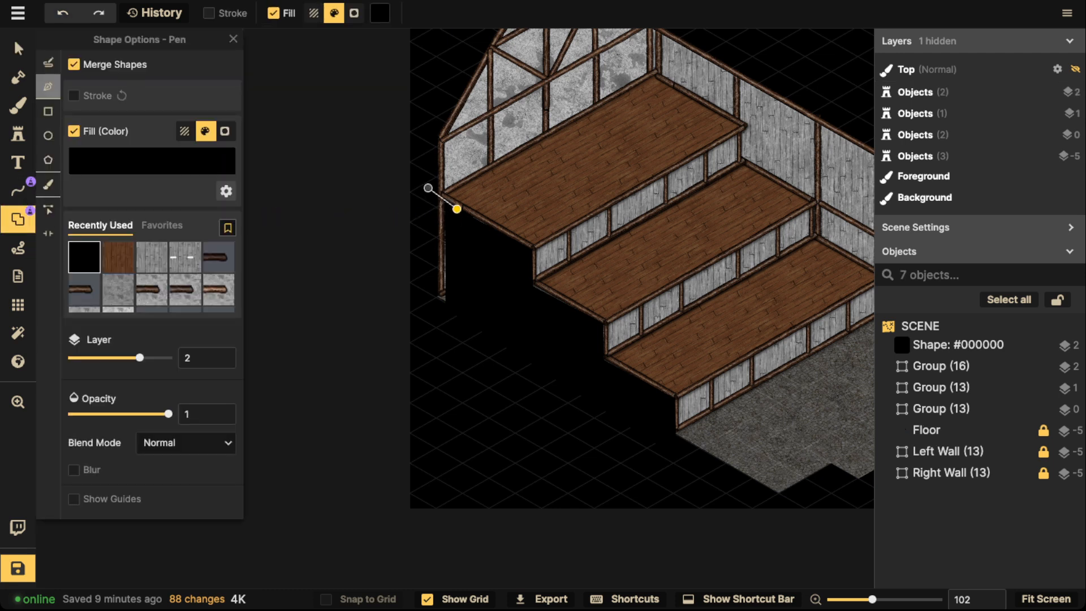
click(429, 188)
drag(429, 312, 439, 313)
key(Return)
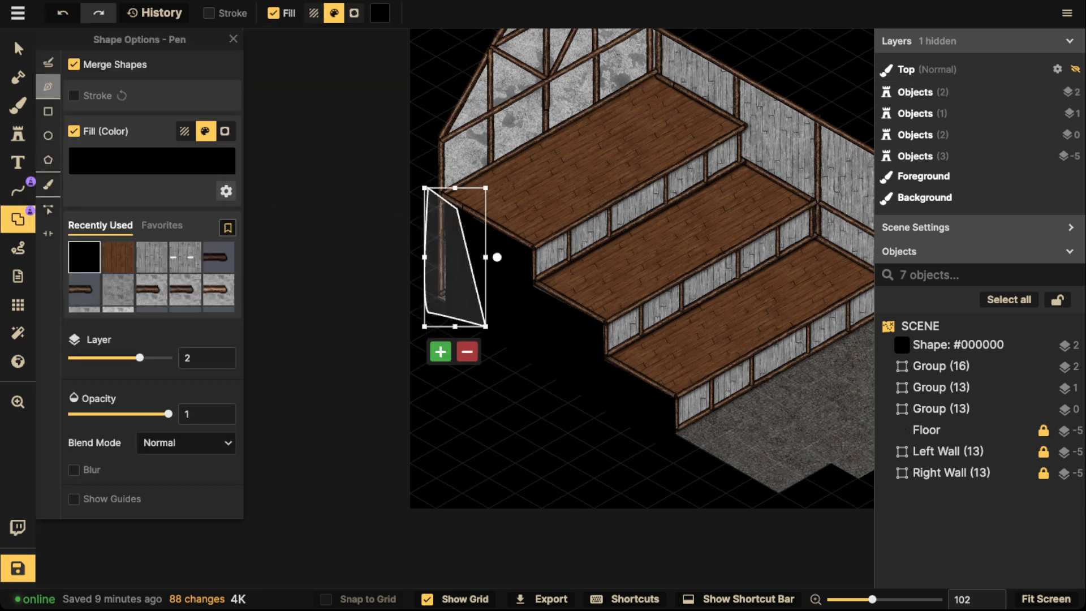
click(440, 351)
key(s)
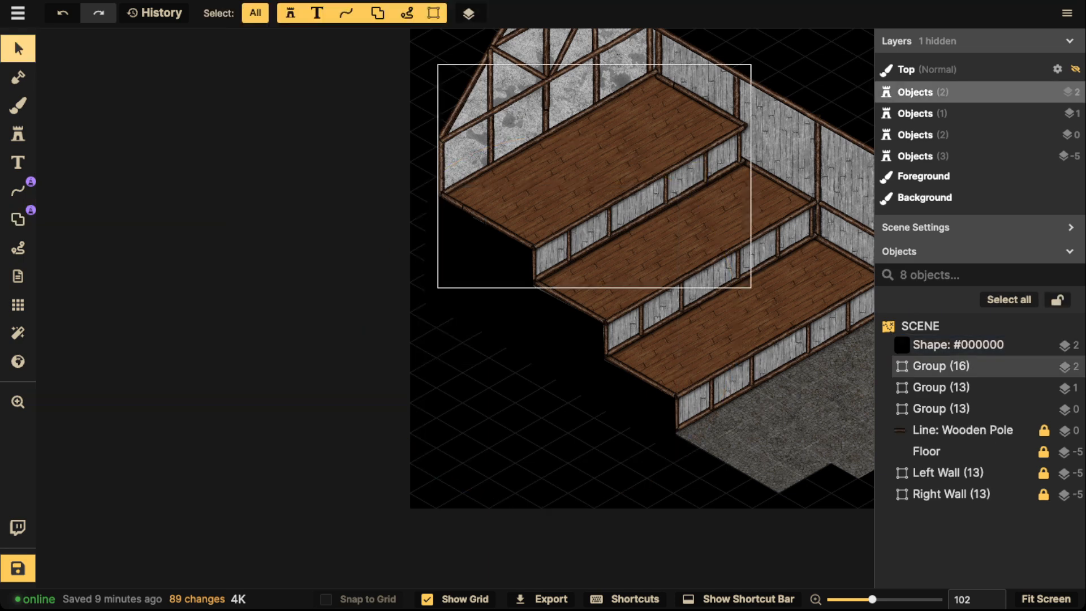
Turn off the map grid
scroll(498, 149, down, 3)
click(18, 305)
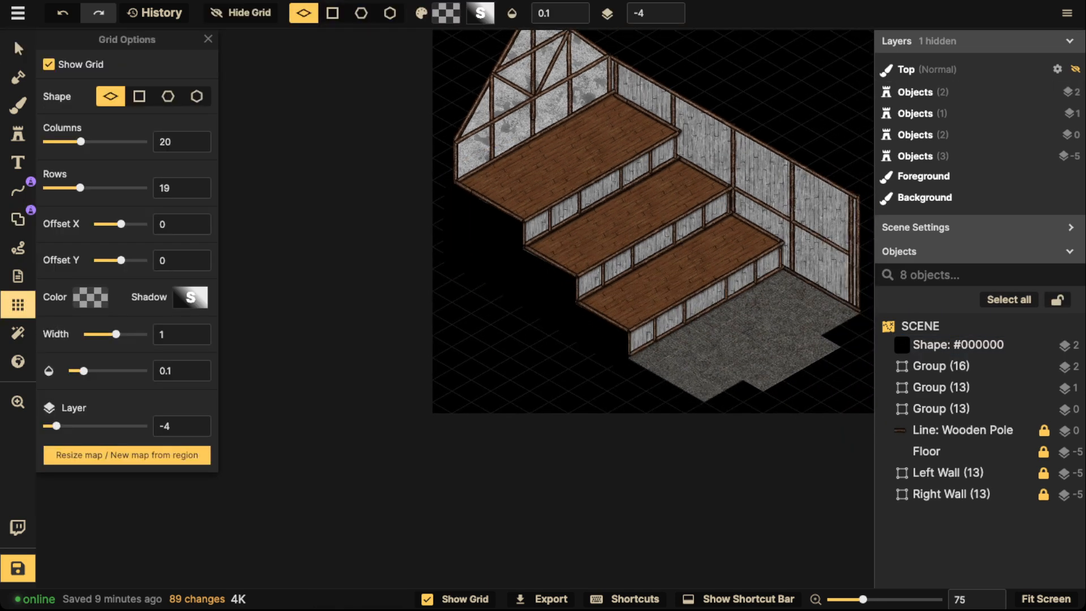
click(48, 64)
scroll(487, 105, down, 1)
drag(487, 105, 428, 158)
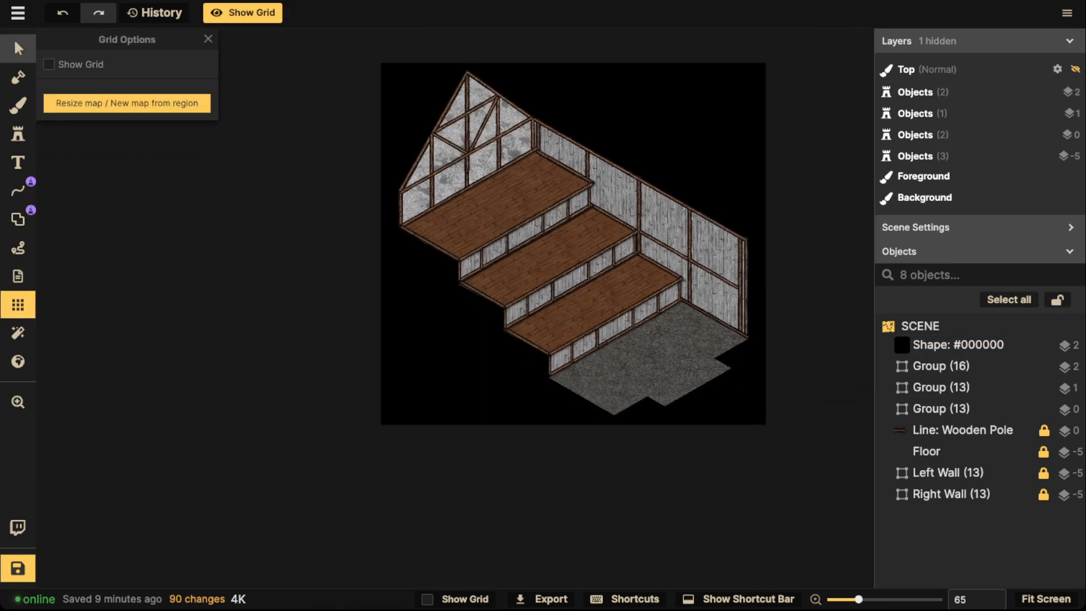
key(s)
scroll(467, 260, down, 2)
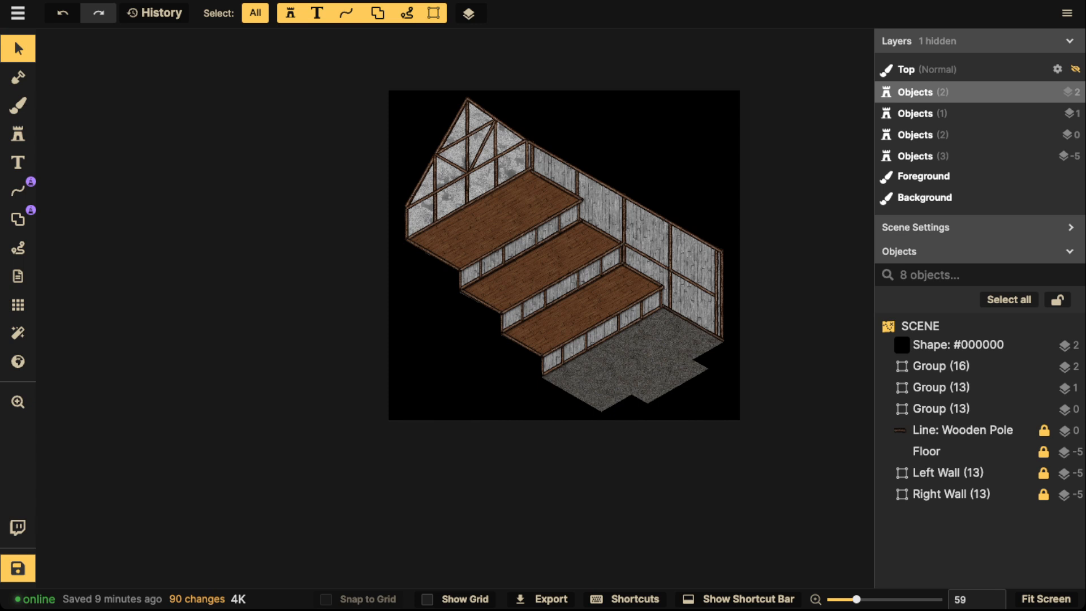
Save the map and examine the finished tiers up close
click(17, 568)
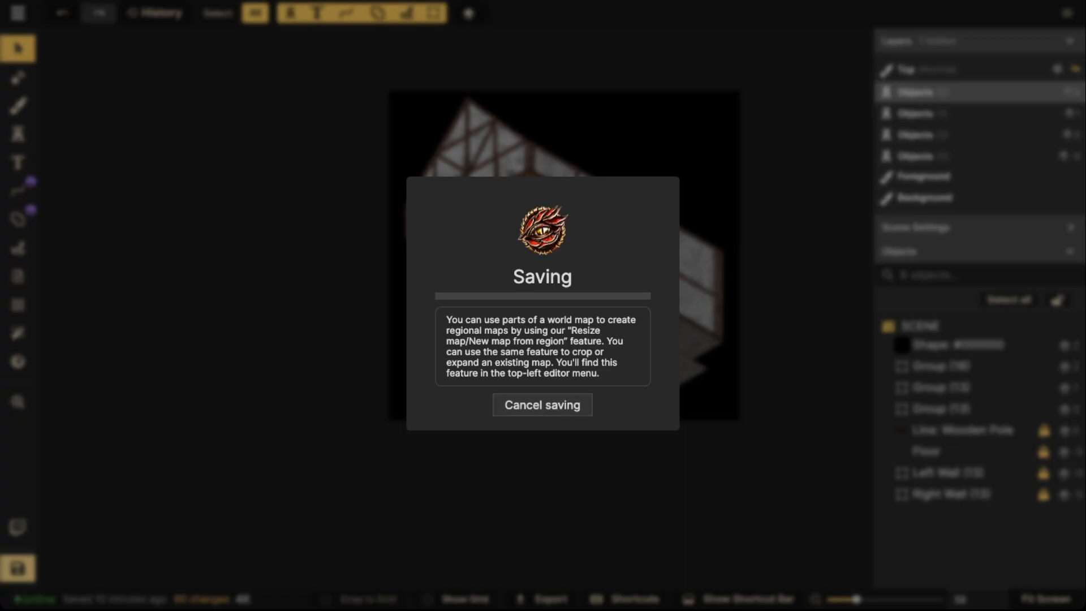
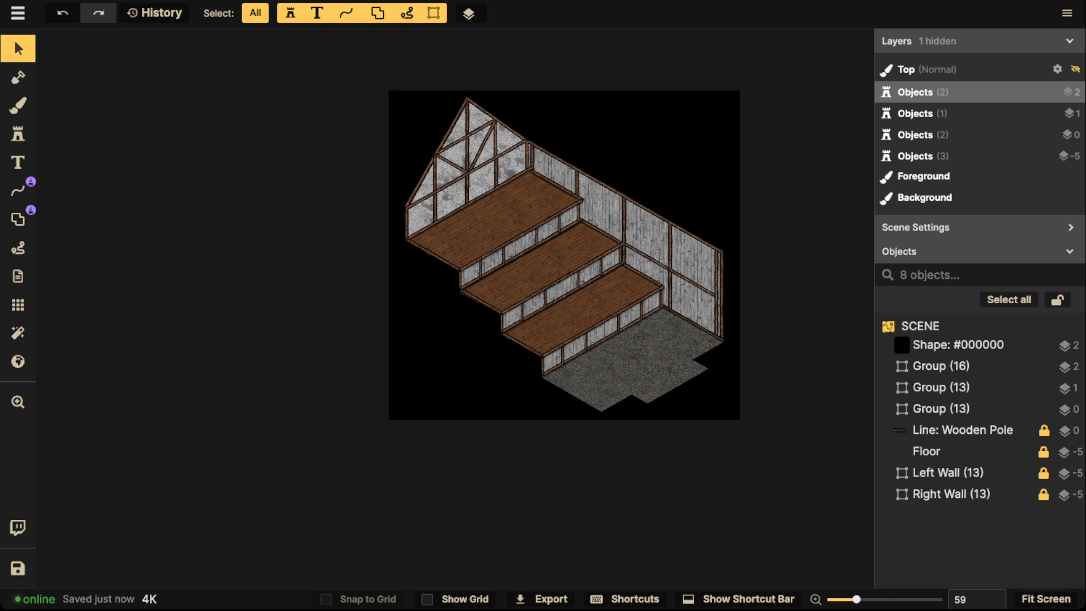
scroll(481, 170, up, 2)
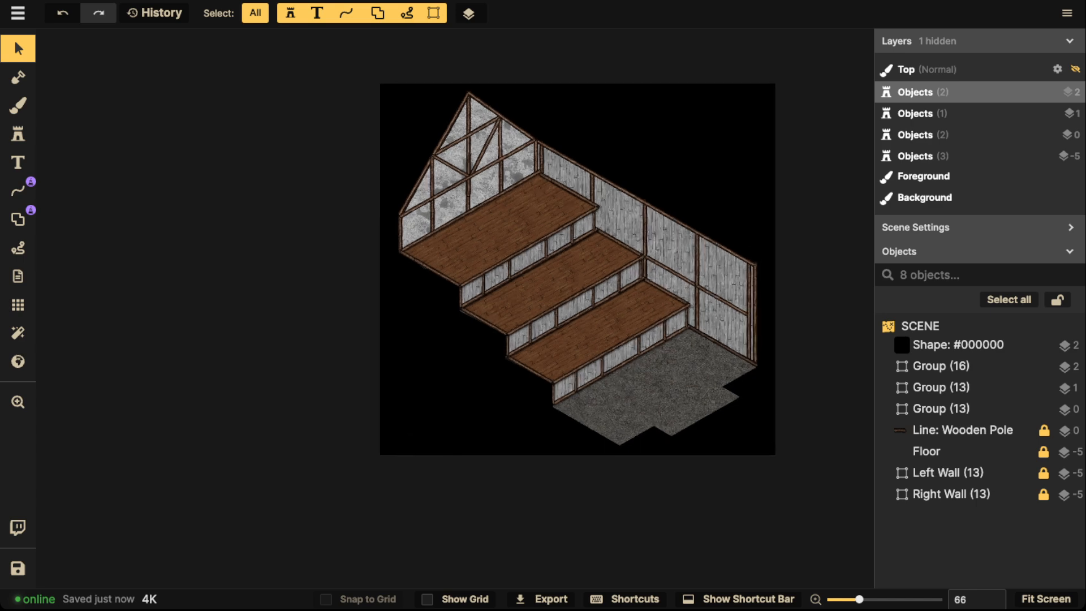
scroll(611, 232, up, 3)
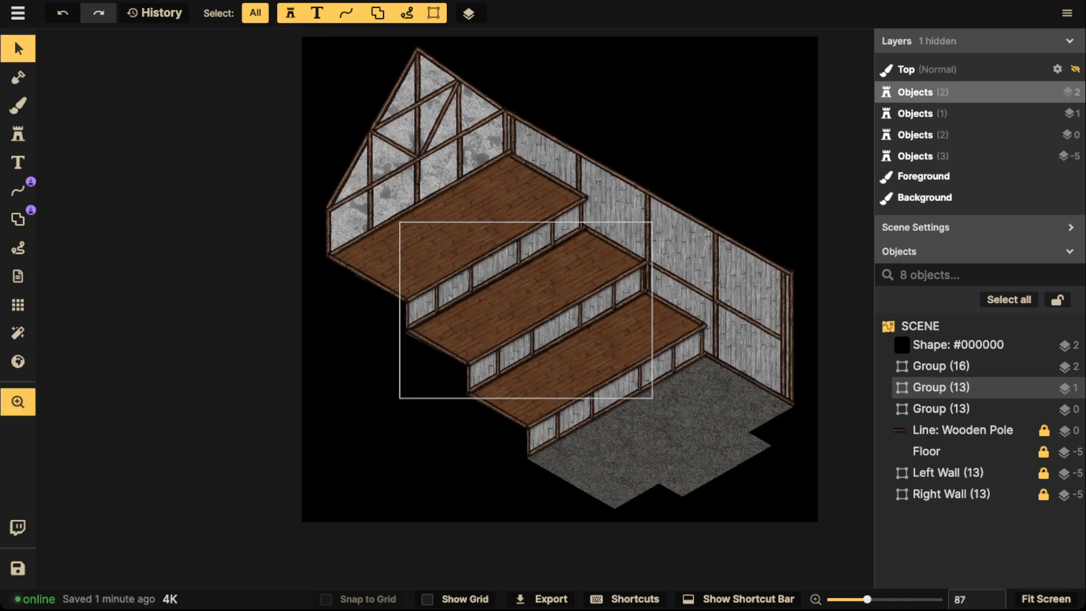
Lock the black mask shape and the three platform tier groups
scroll(551, 193, down, 1)
drag(551, 193, 481, 194)
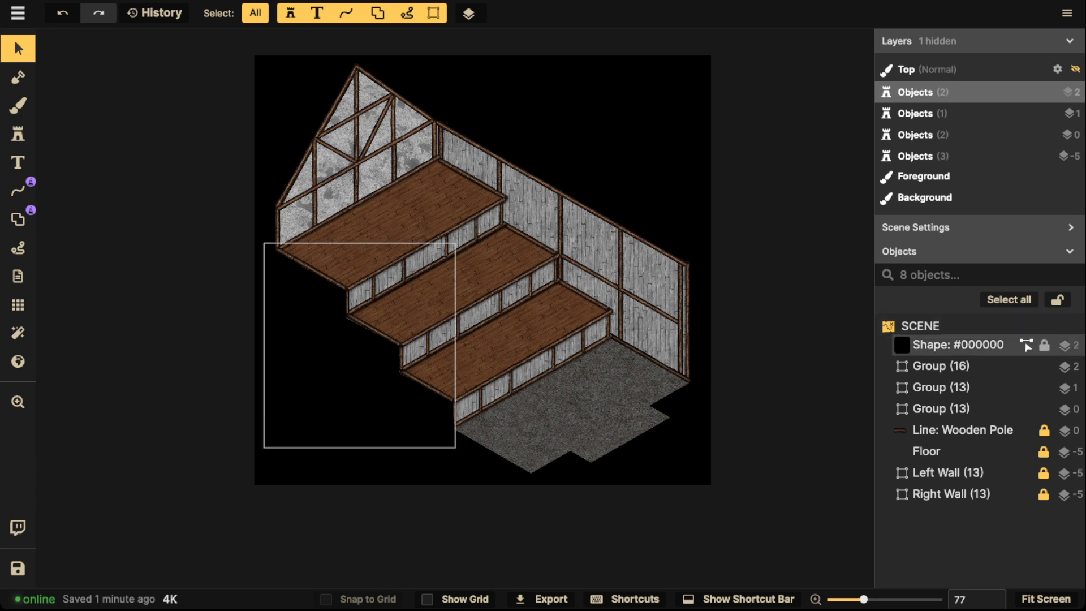
click(1044, 346)
click(1044, 367)
click(1044, 388)
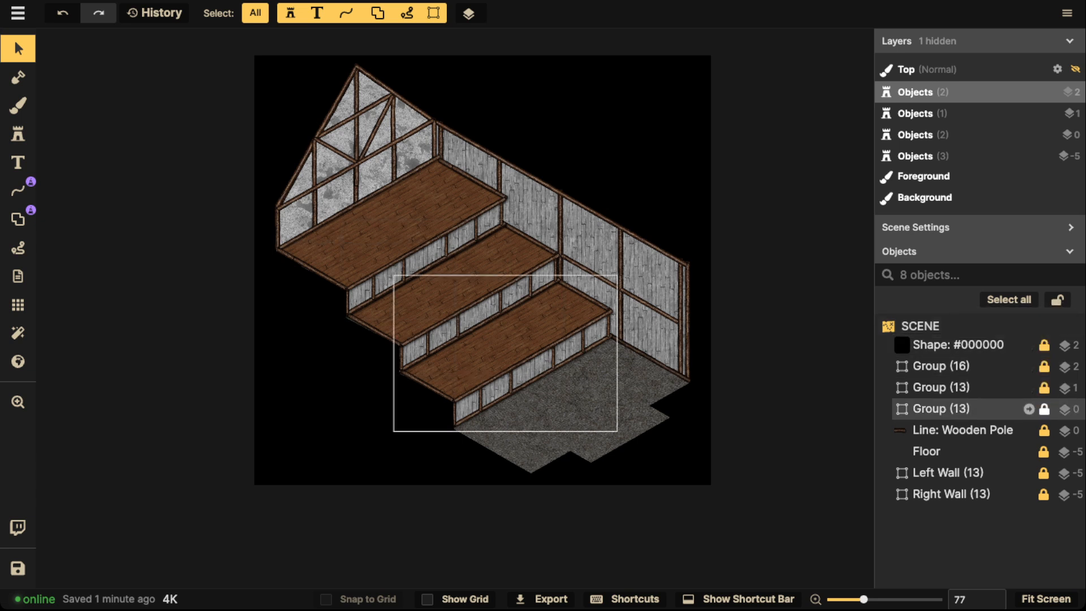
click(1044, 408)
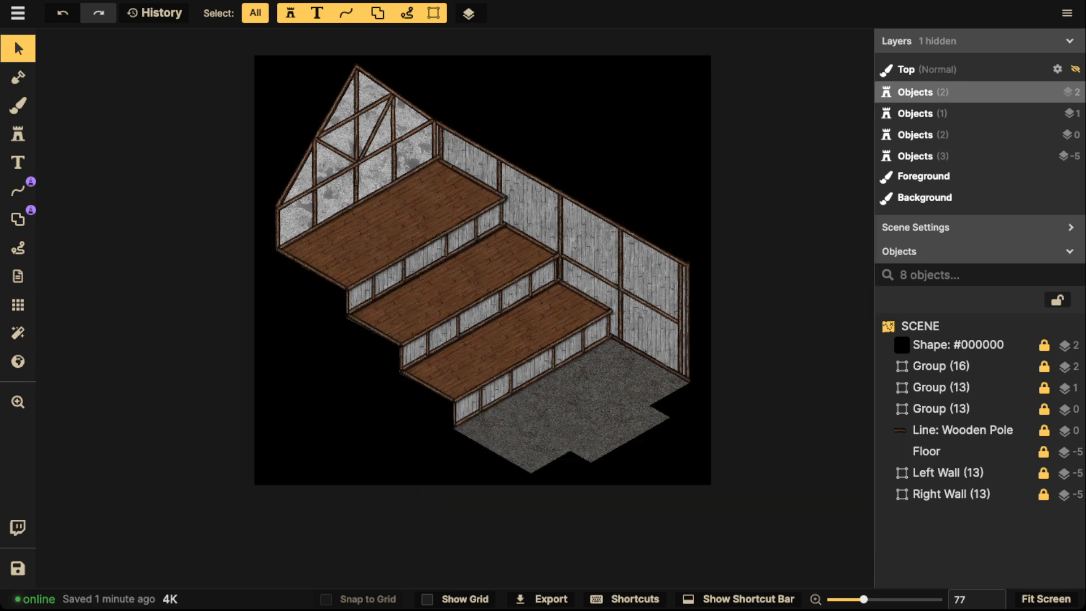
Clear the stamp catalog search and pick the Wooden Dock Stairs stamp from the Fantasy Regional Pirate pack
scroll(529, 303, up, 3)
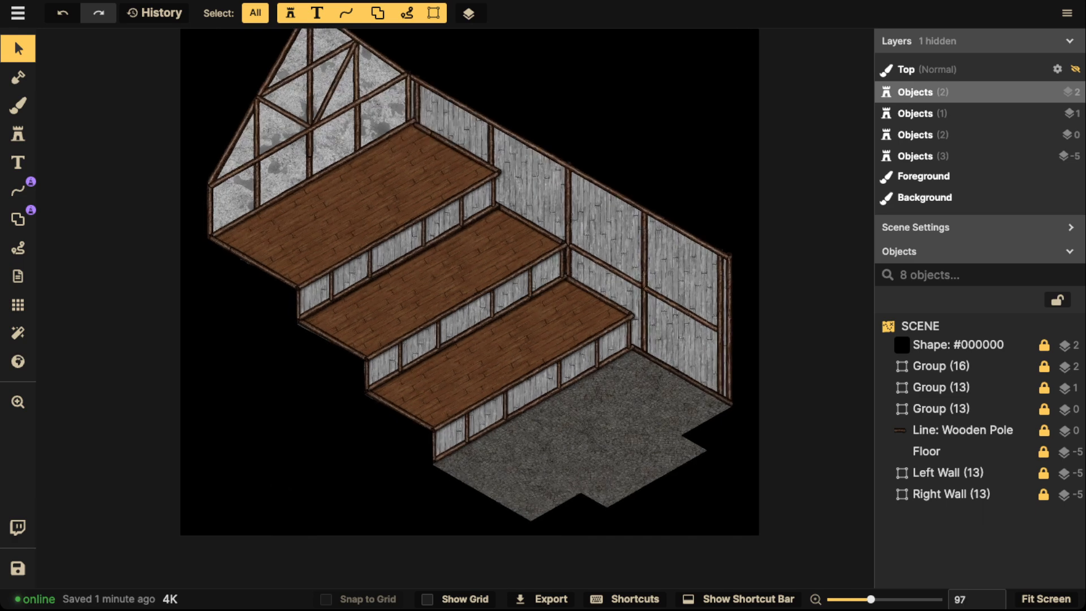
click(18, 134)
click(84, 96)
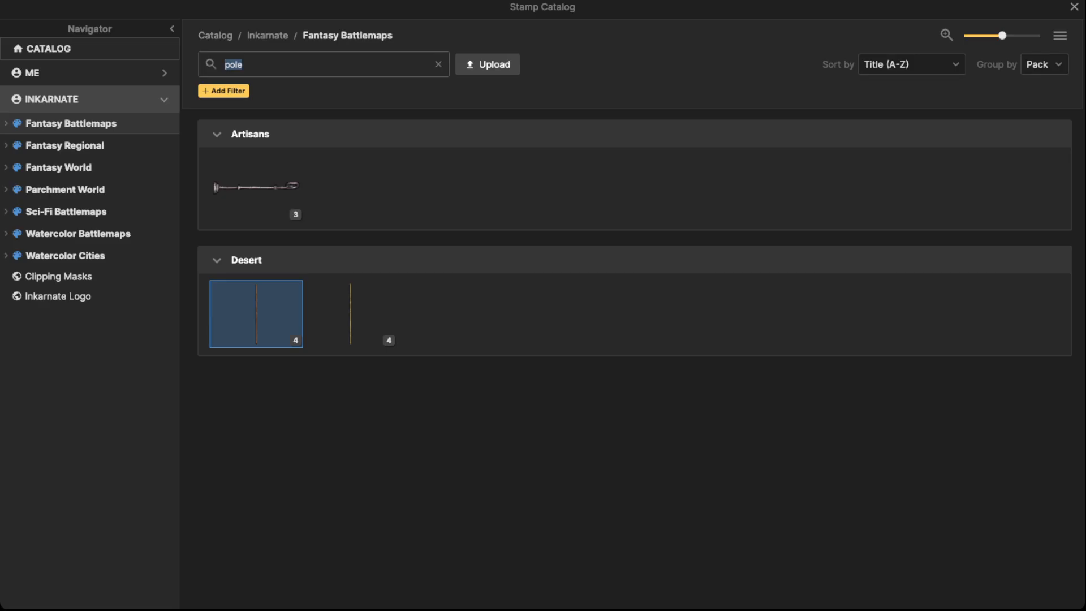
click(65, 146)
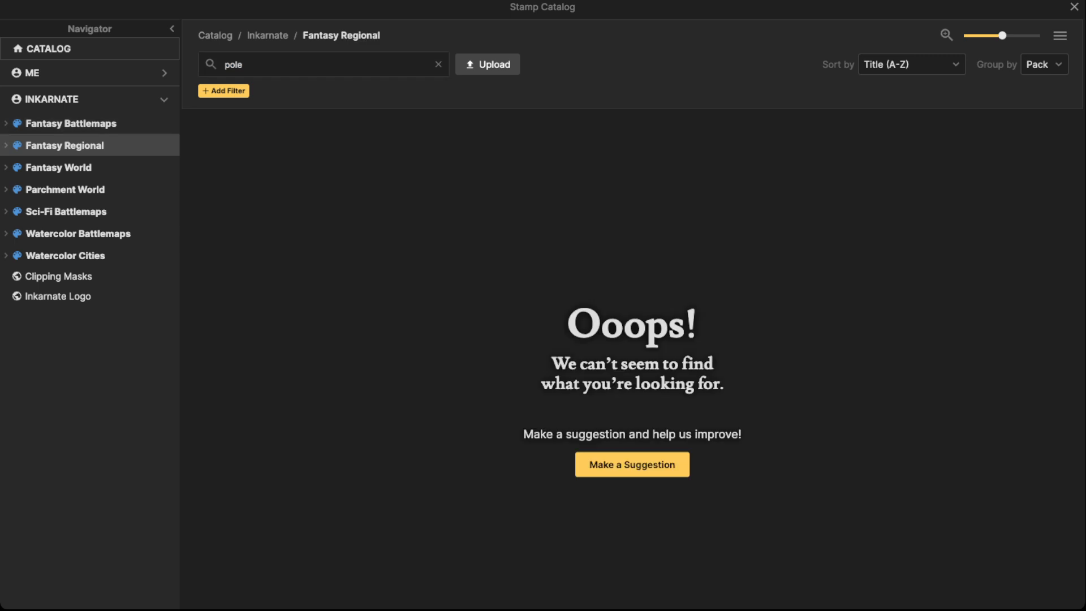
click(6, 145)
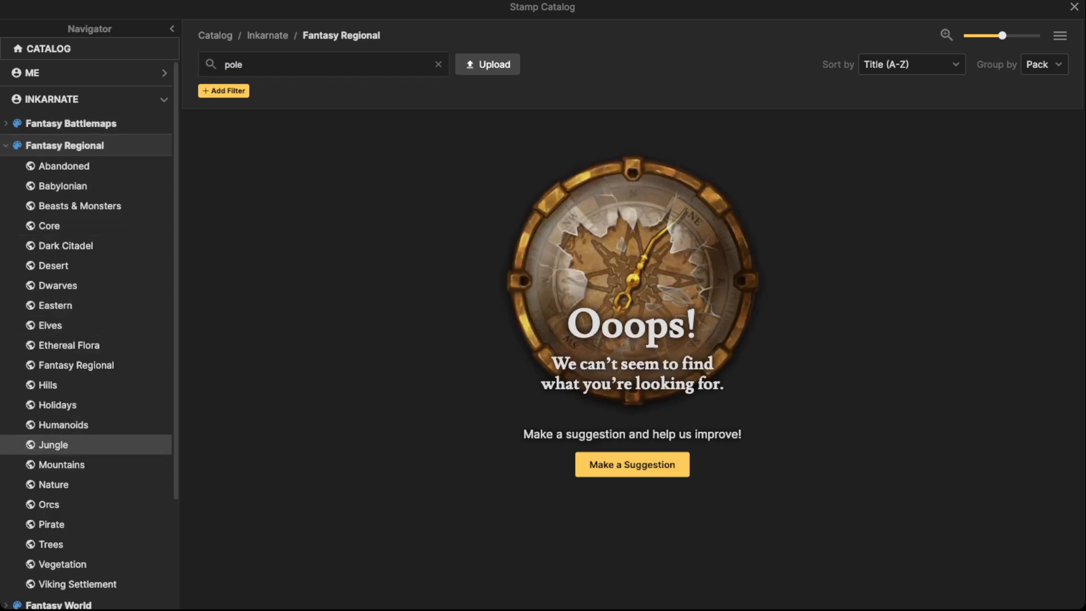
scroll(84, 419, down, 3)
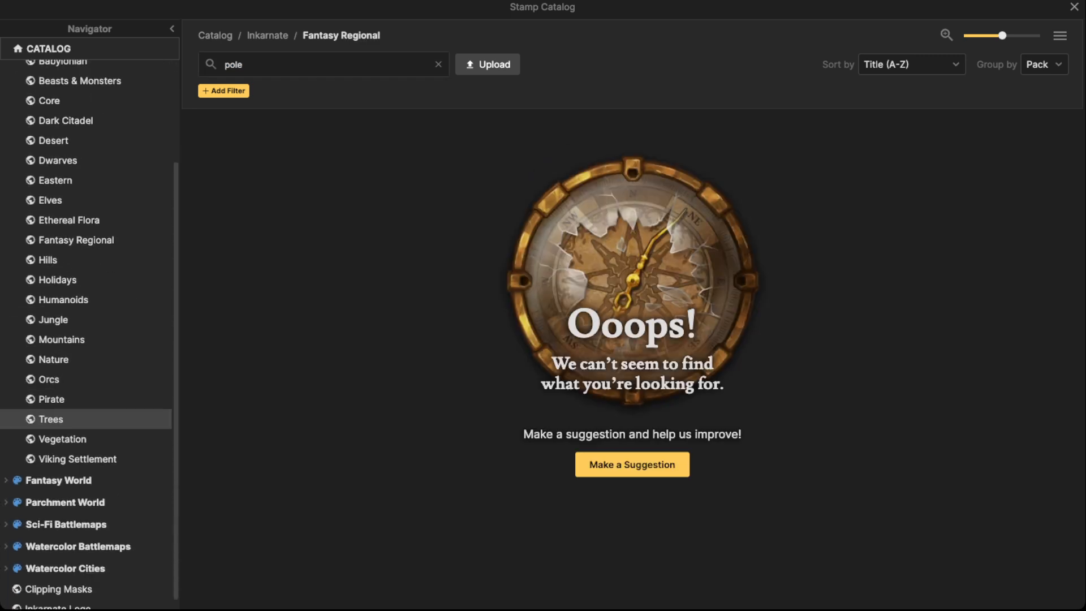
click(51, 399)
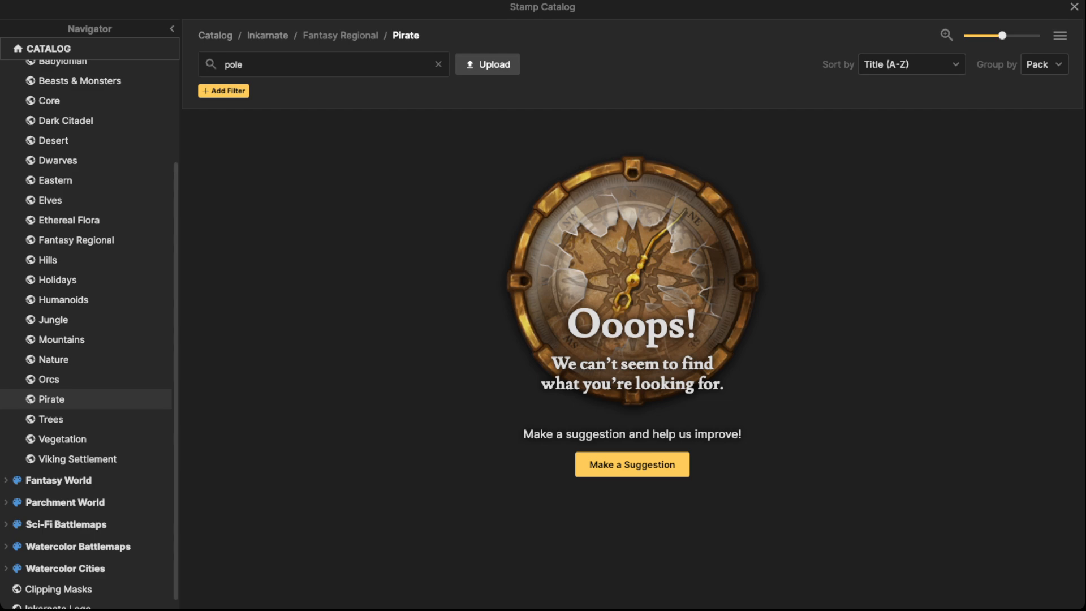
click(438, 64)
click(817, 256)
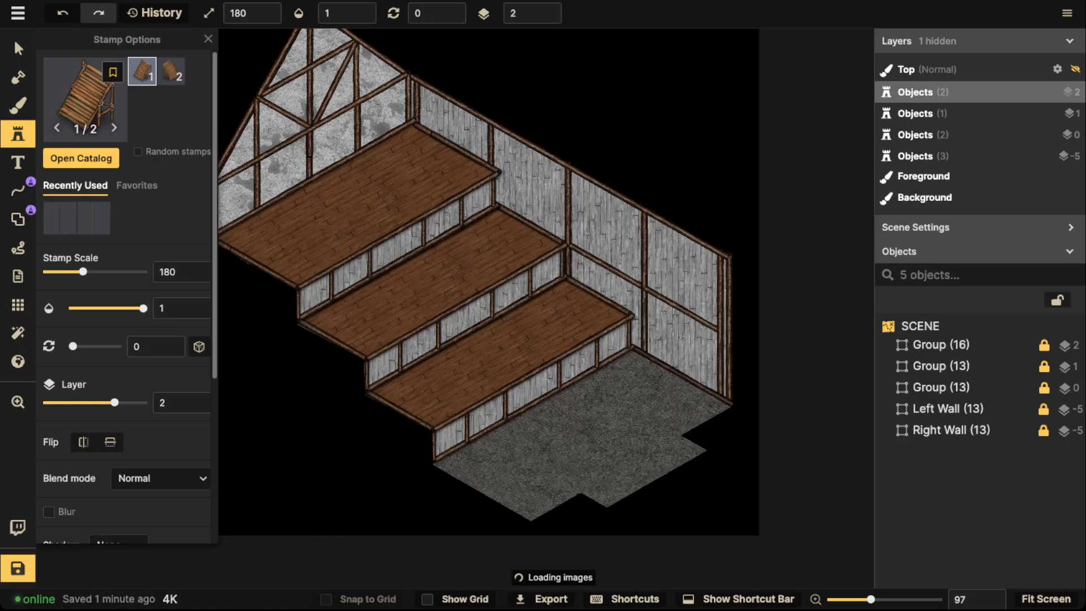
Place variant 2 of the Wooden Dock Stairs at scale 400 on the stone floor against the lowest tier's front wall
scroll(418, 263, up, 5)
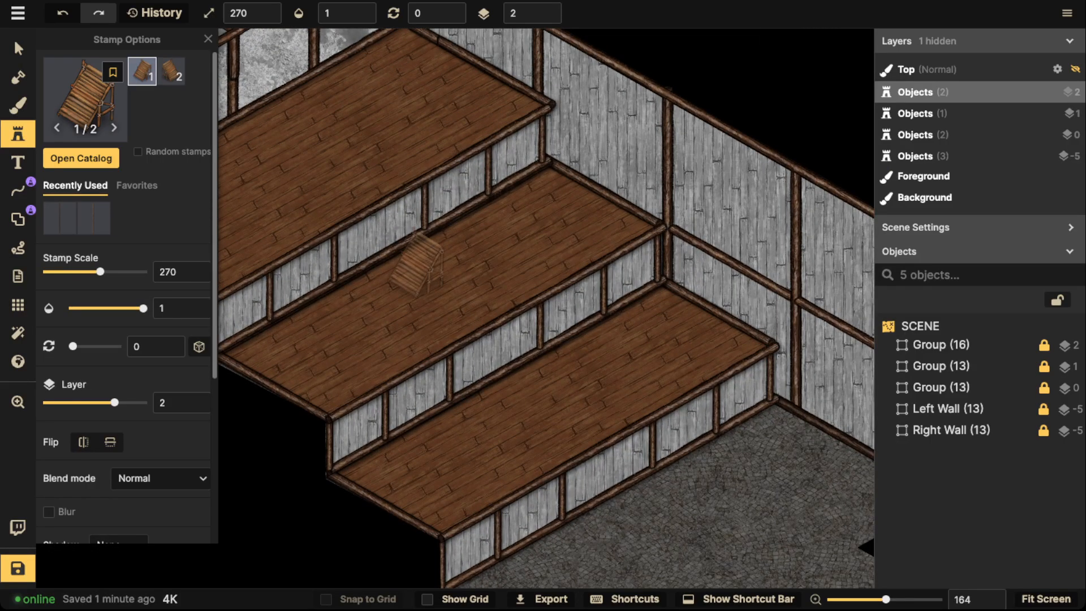
scroll(417, 265, up, 4)
click(171, 71)
scroll(597, 492, up, 3)
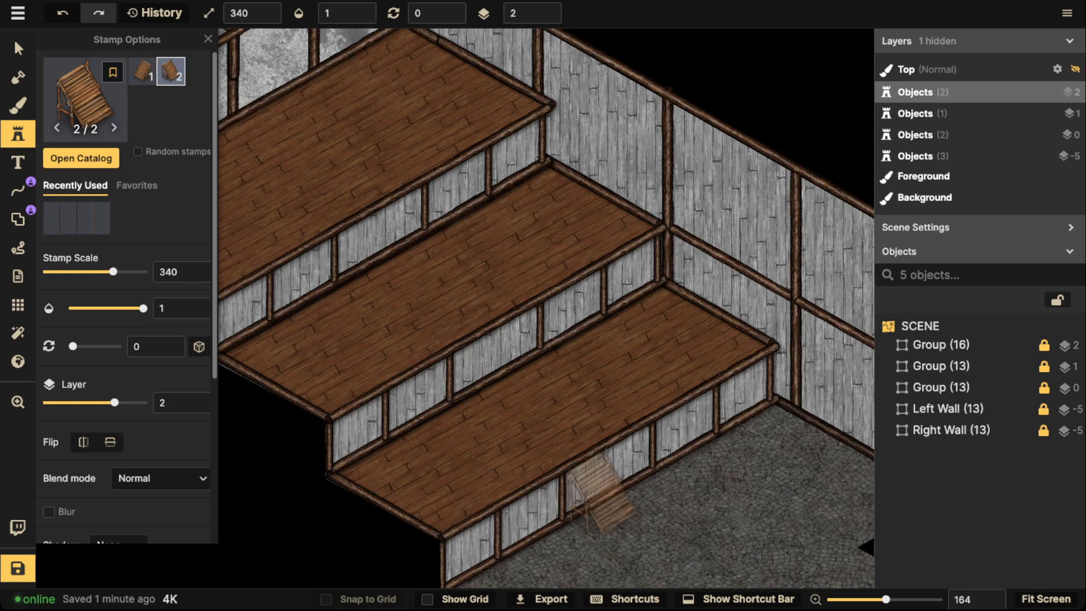
scroll(597, 493, up, 3)
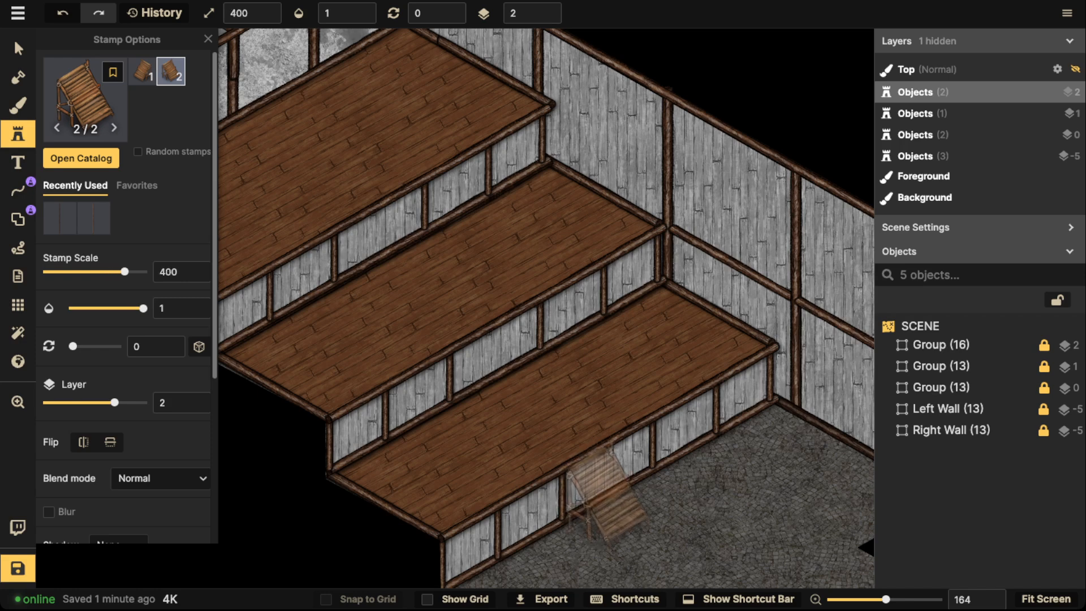
click(608, 495)
Darken the placed Wooden Dock Stairs by setting the brightness to 63
click(18, 48)
scroll(554, 441, down, 2)
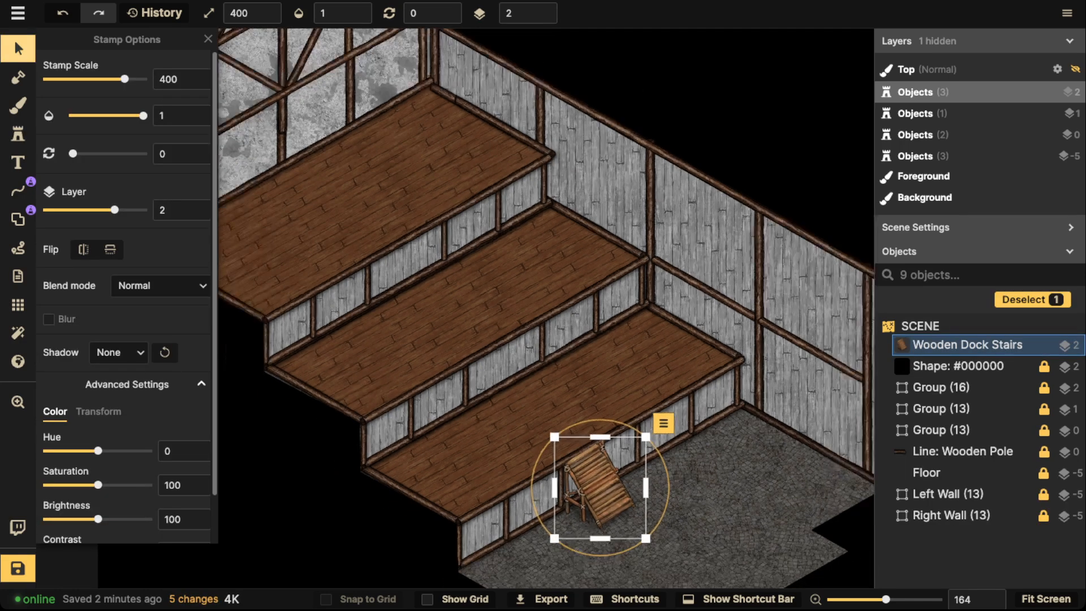
drag(98, 519, 85, 519)
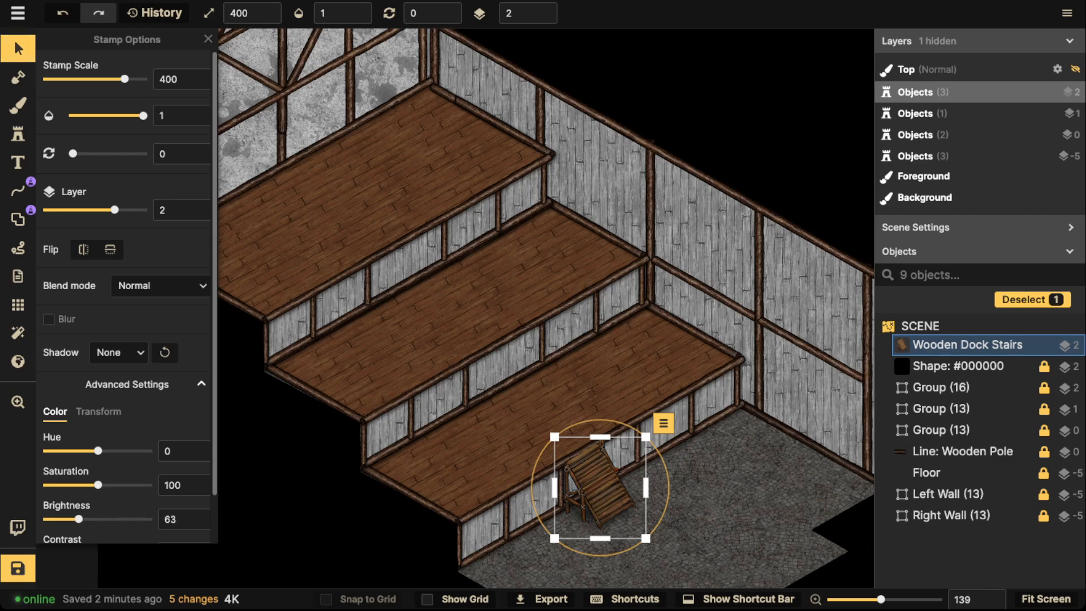
Duplicate the dock stairs and set the copy alongside the original to form a double-width flight up to the lowest tier
drag(600, 488, 629, 467)
key(ctrl+c)
key(ctrl+v)
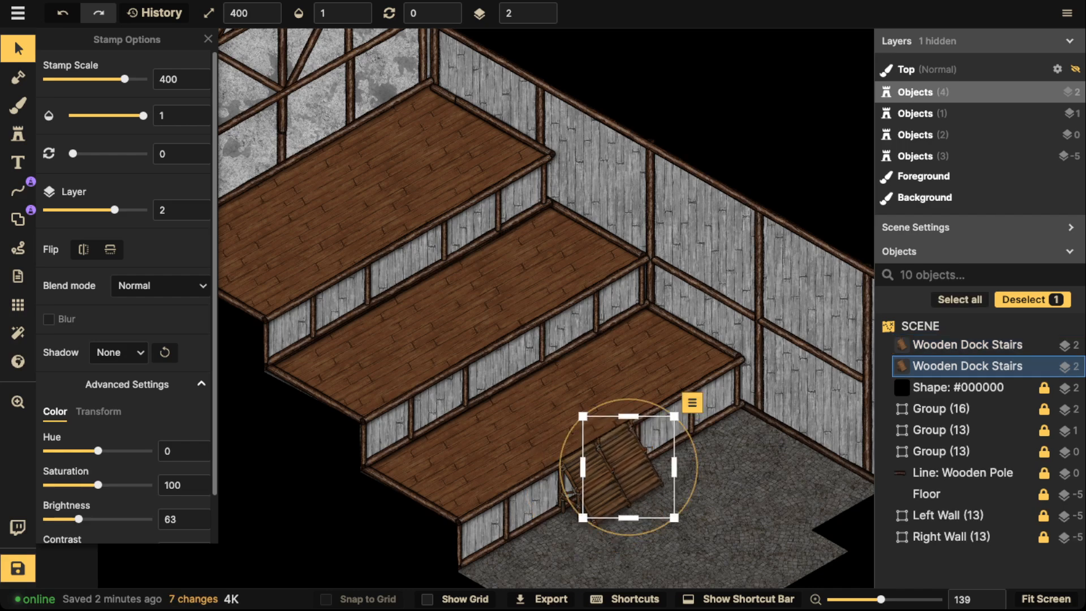
click(595, 487)
shift+click(656, 464)
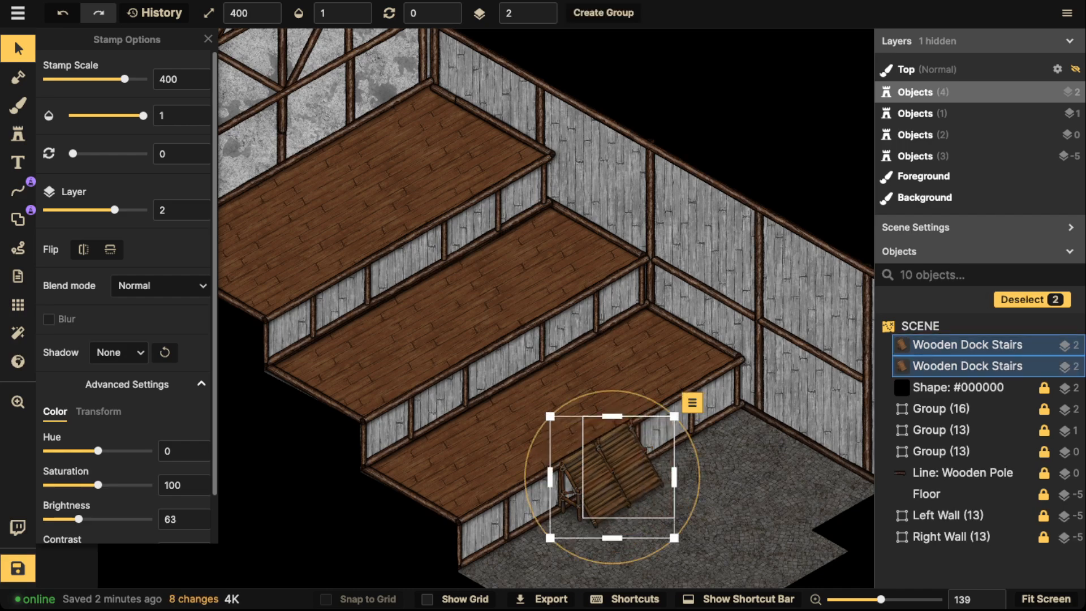
key(Escape)
scroll(600, 389, up, 3)
drag(589, 431, 576, 346)
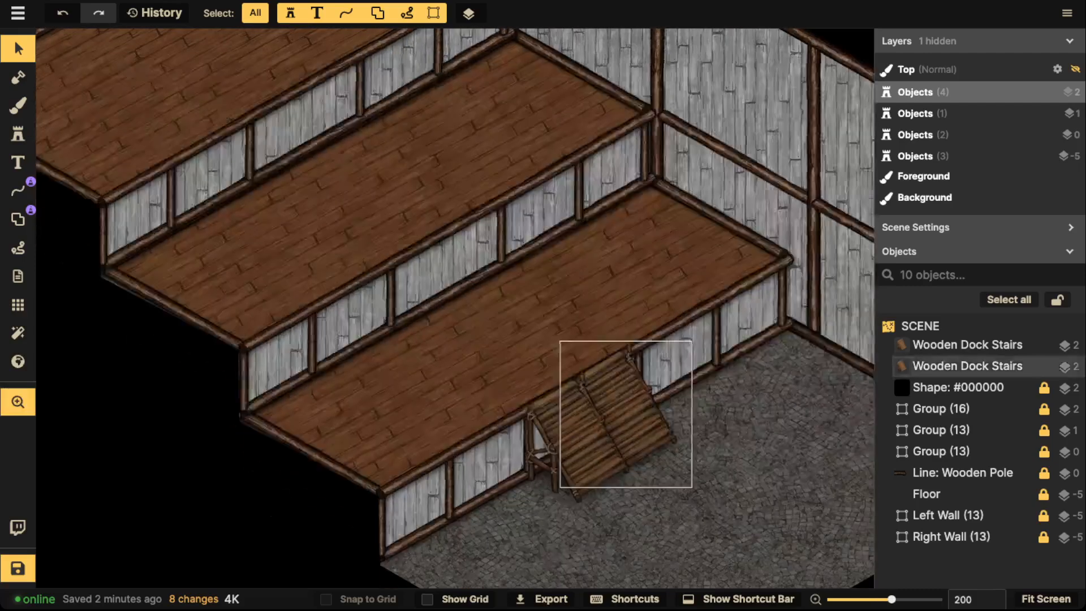
scroll(576, 346, down, 2)
scroll(559, 422, up, 1)
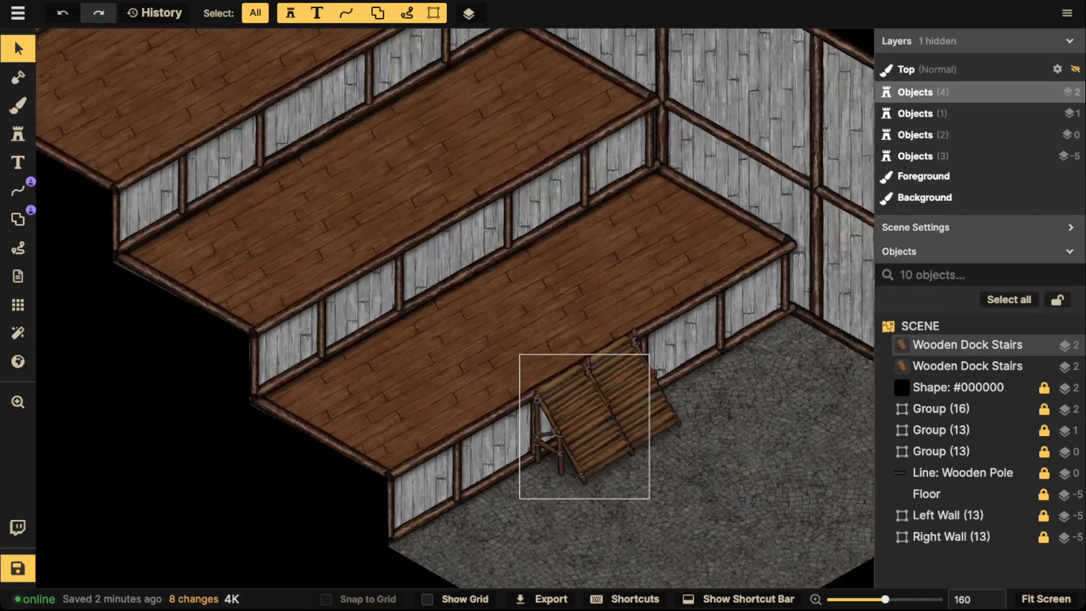
click(17, 190)
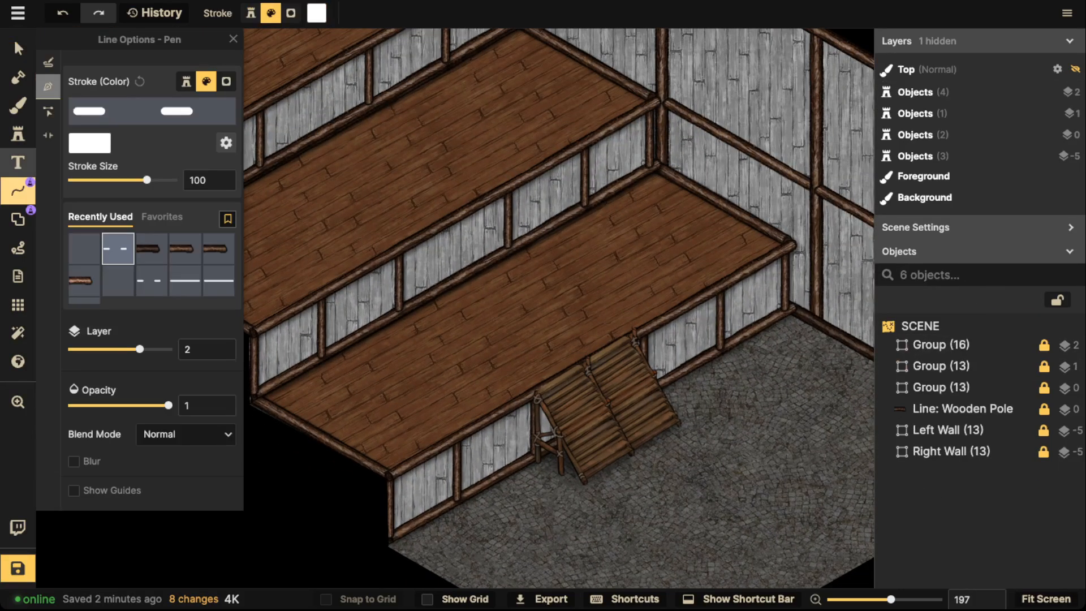
click(17, 134)
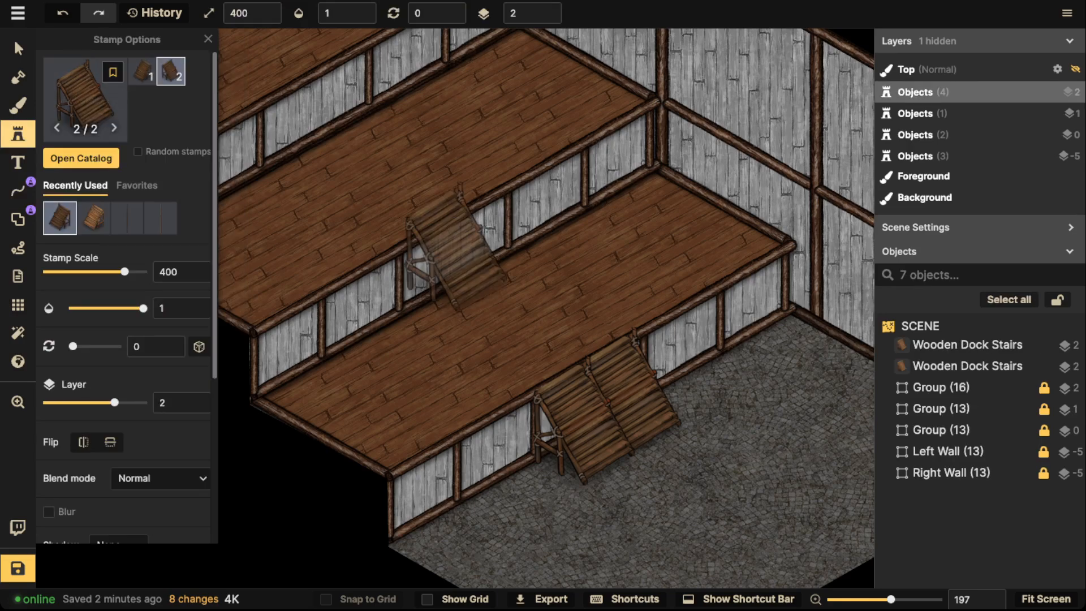
click(18, 190)
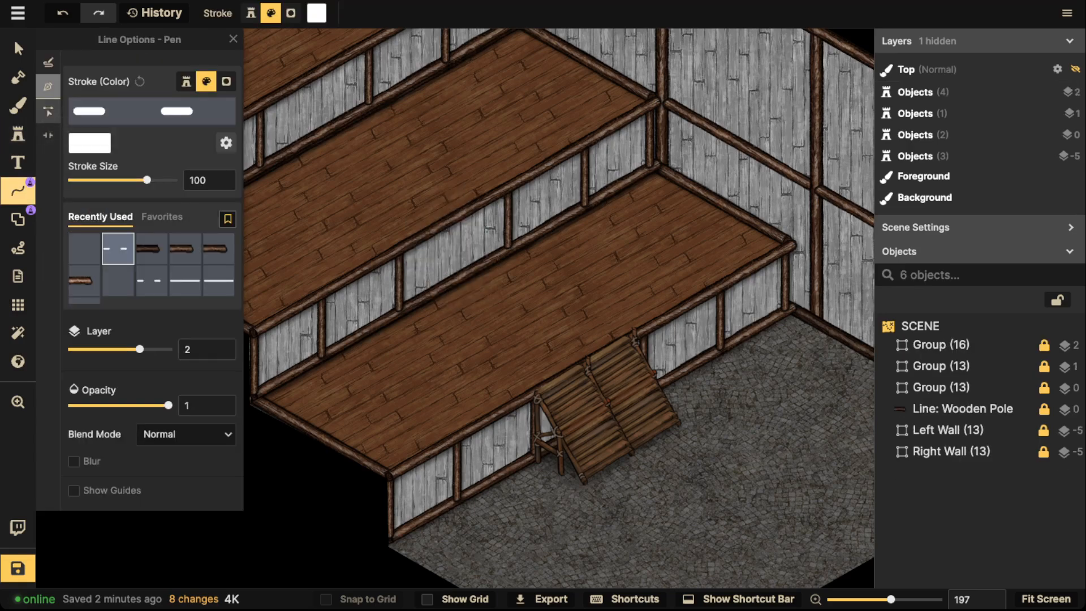
Place four upright Wooden Pole posts, variant 2 at scale 110 and rotation 180, at the upper and lower corners of the stairs
click(17, 135)
click(127, 218)
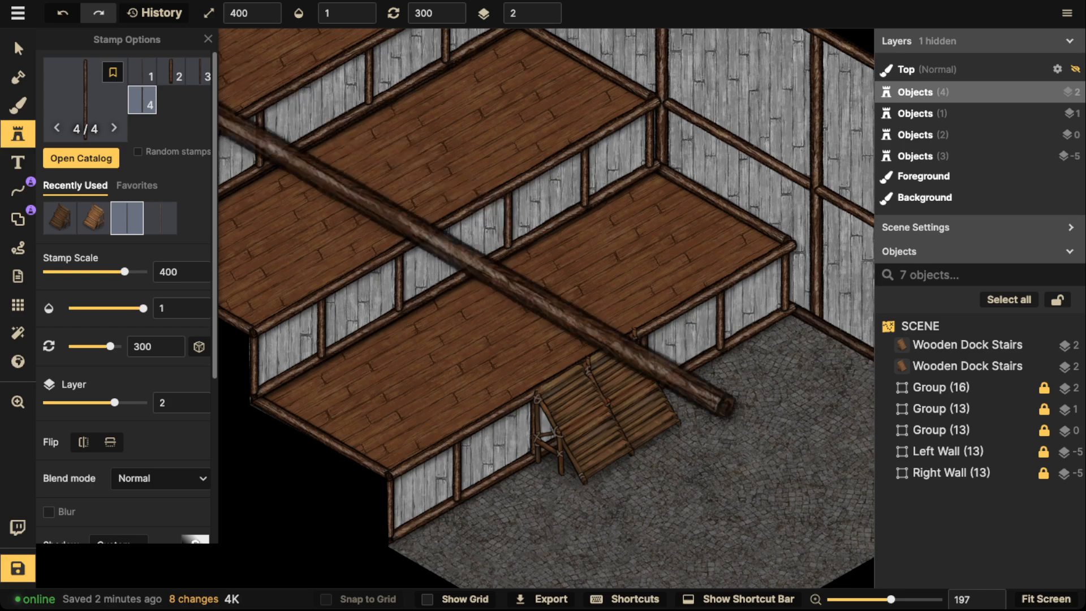
scroll(433, 317, down, 20)
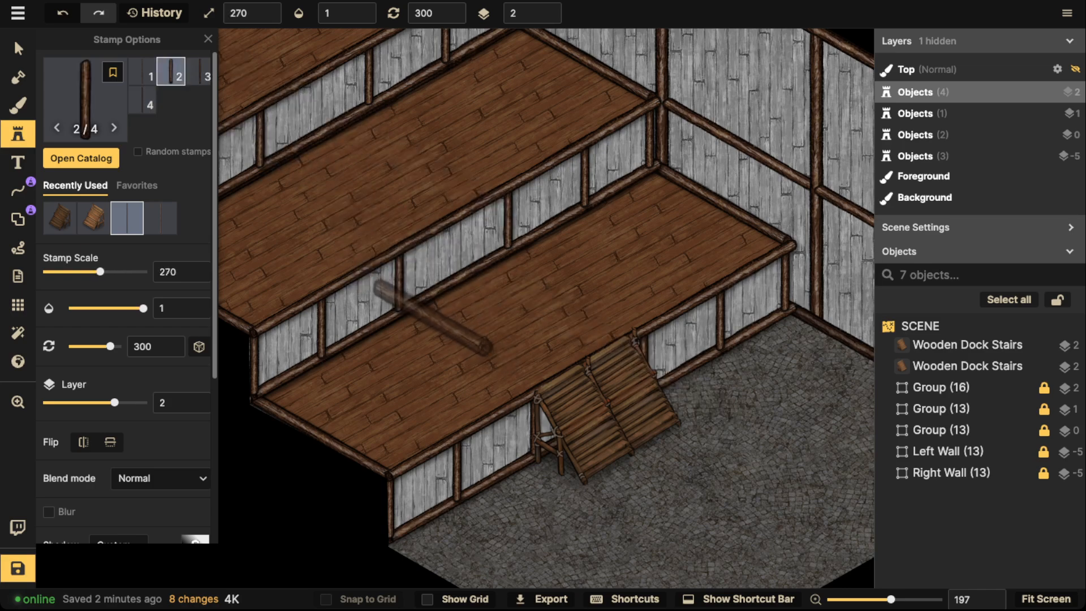
scroll(433, 318, down, 1)
scroll(526, 384, up, 3)
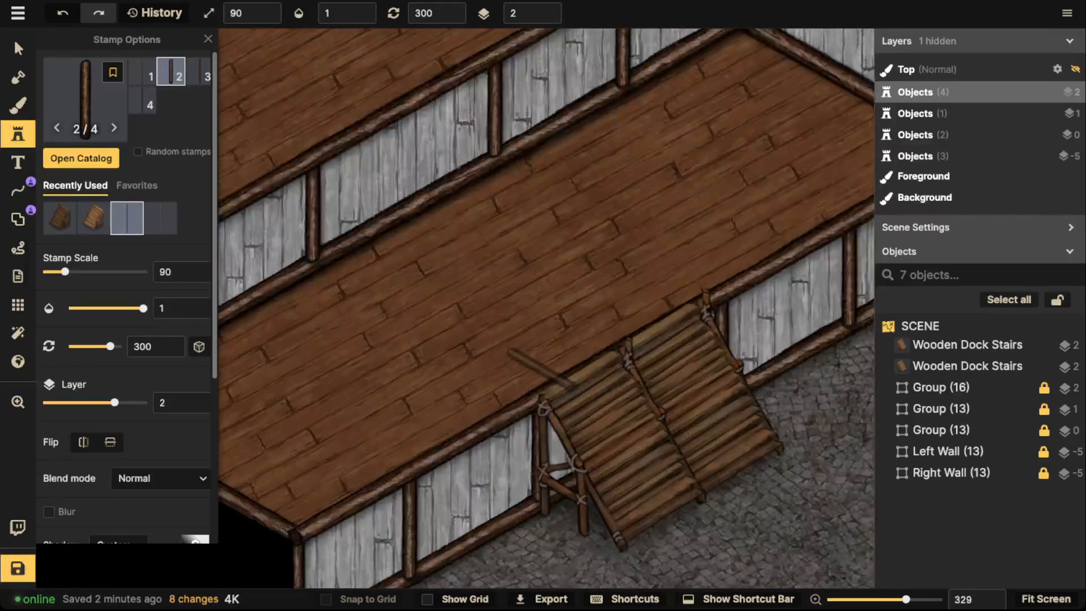
scroll(544, 365, down, 9)
scroll(544, 362, up, 1)
scroll(544, 362, up, 1)
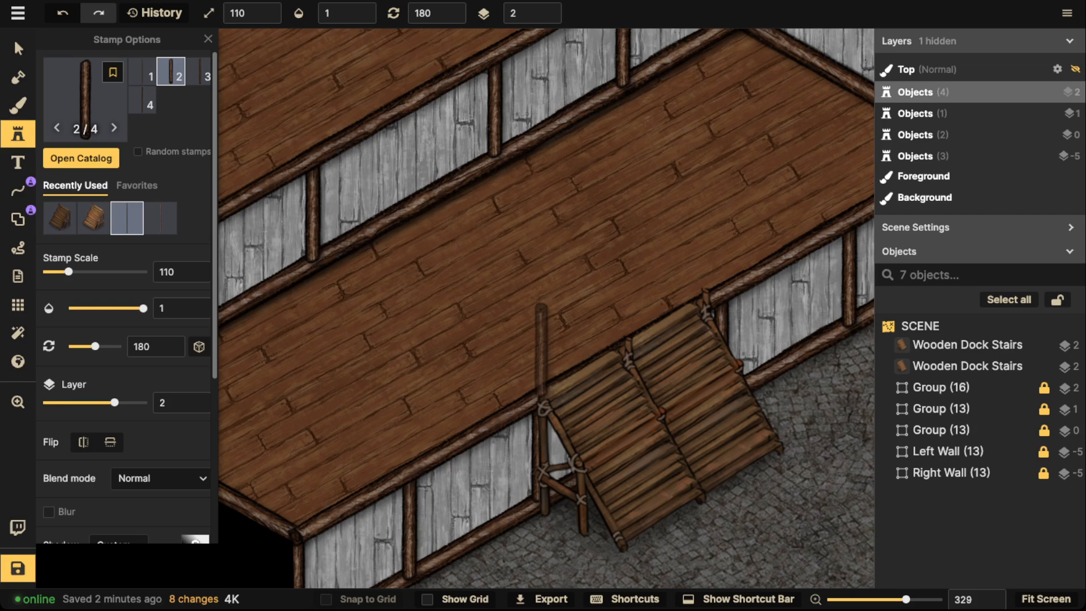
click(541, 352)
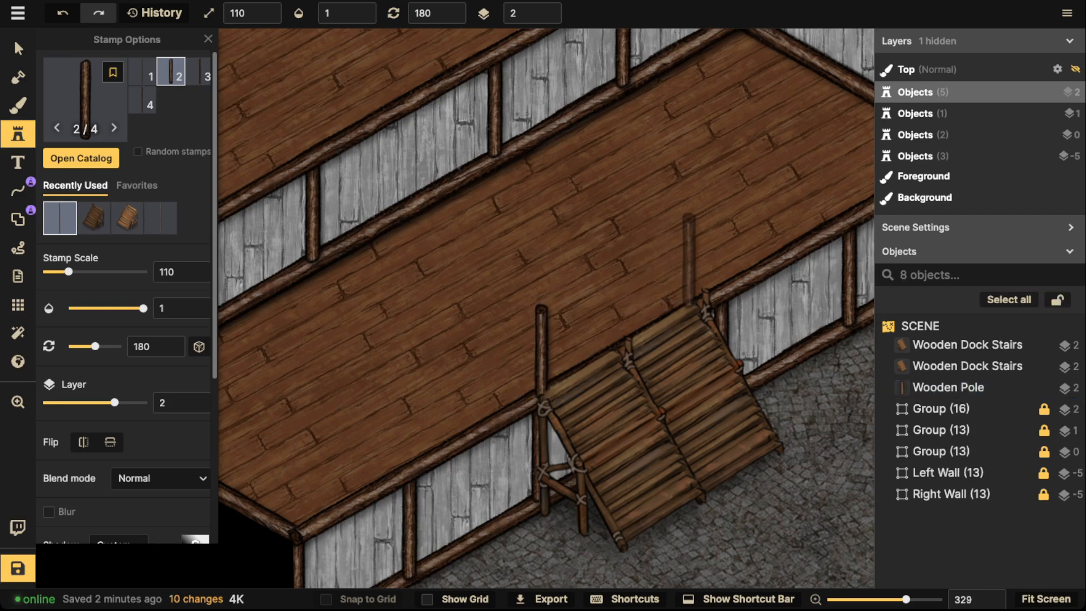
click(697, 262)
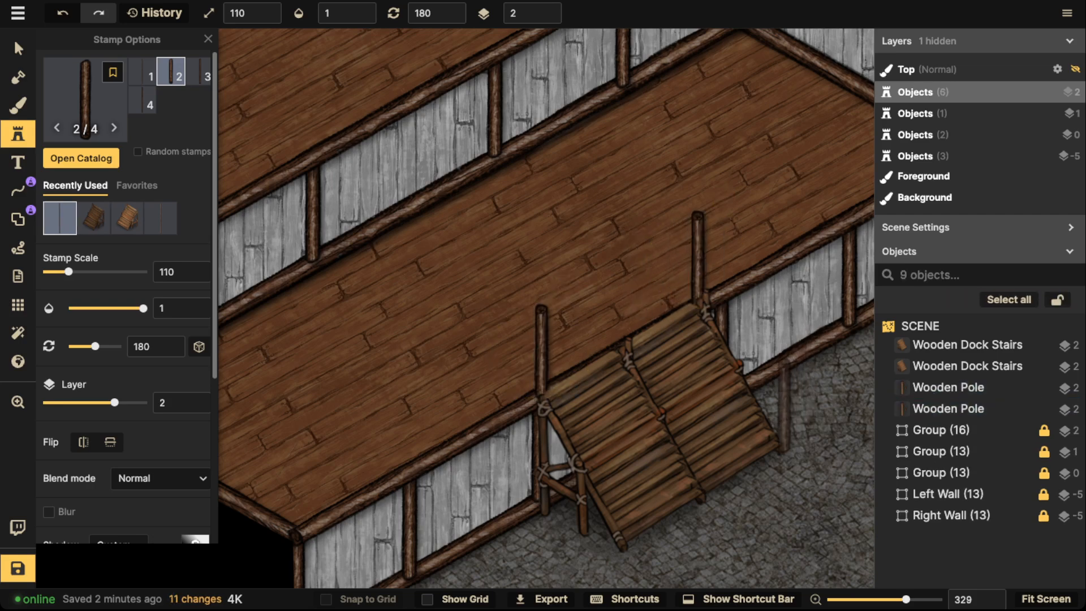
click(781, 411)
click(629, 508)
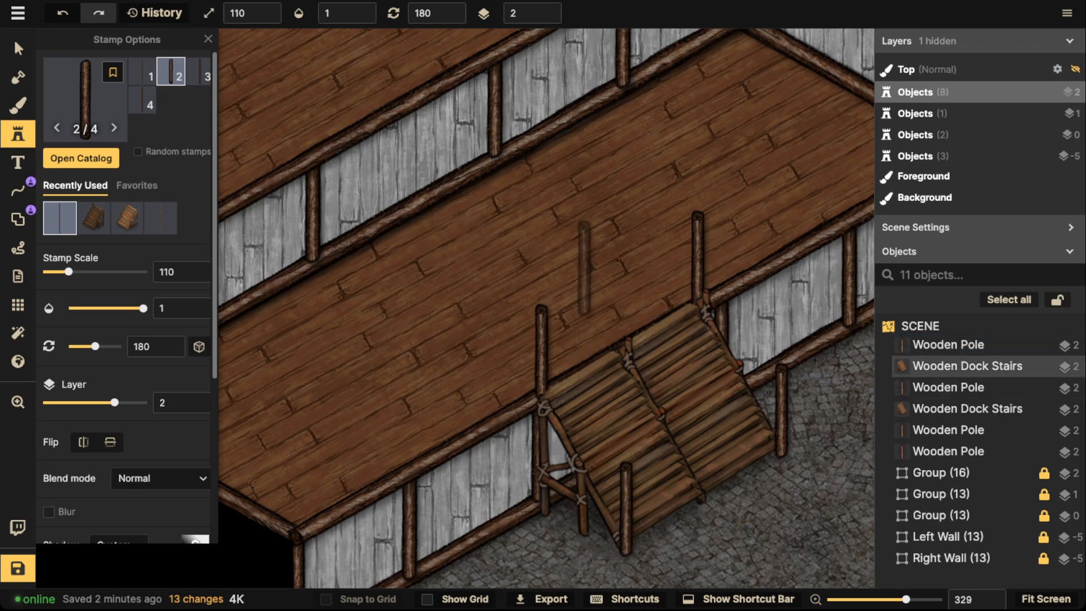
scroll(581, 258, up, 3)
scroll(581, 258, down, 8)
scroll(581, 258, down, 6)
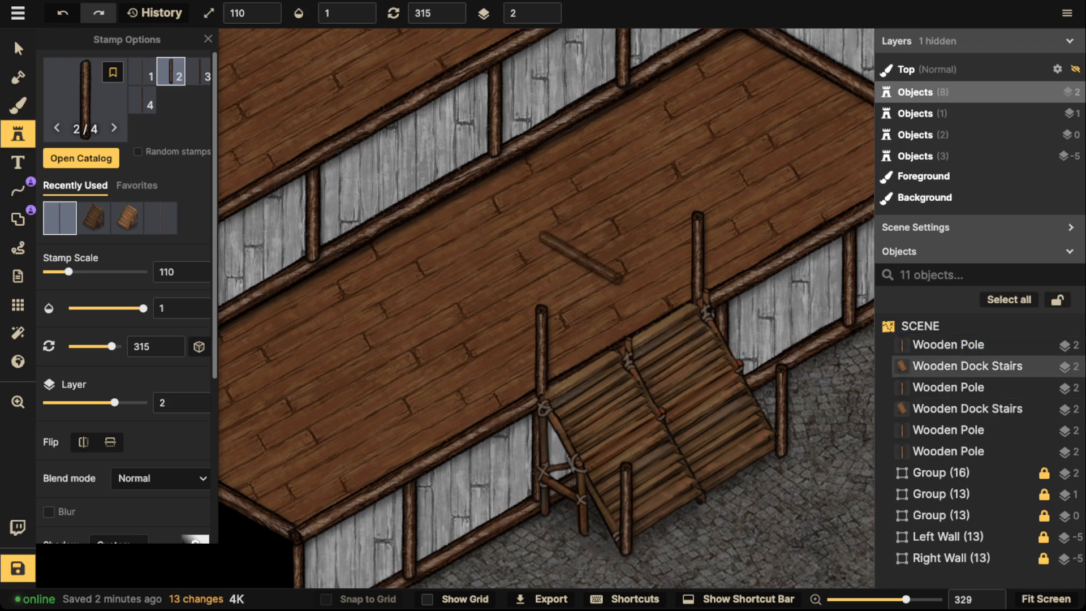
click(578, 258)
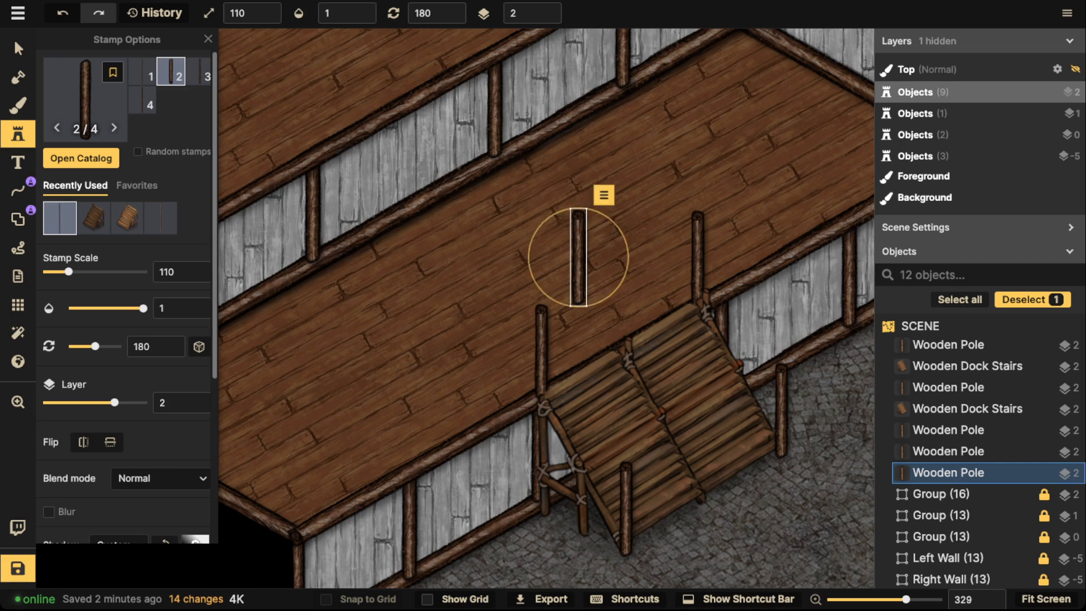
drag(578, 258, 466, 295)
key(Delete)
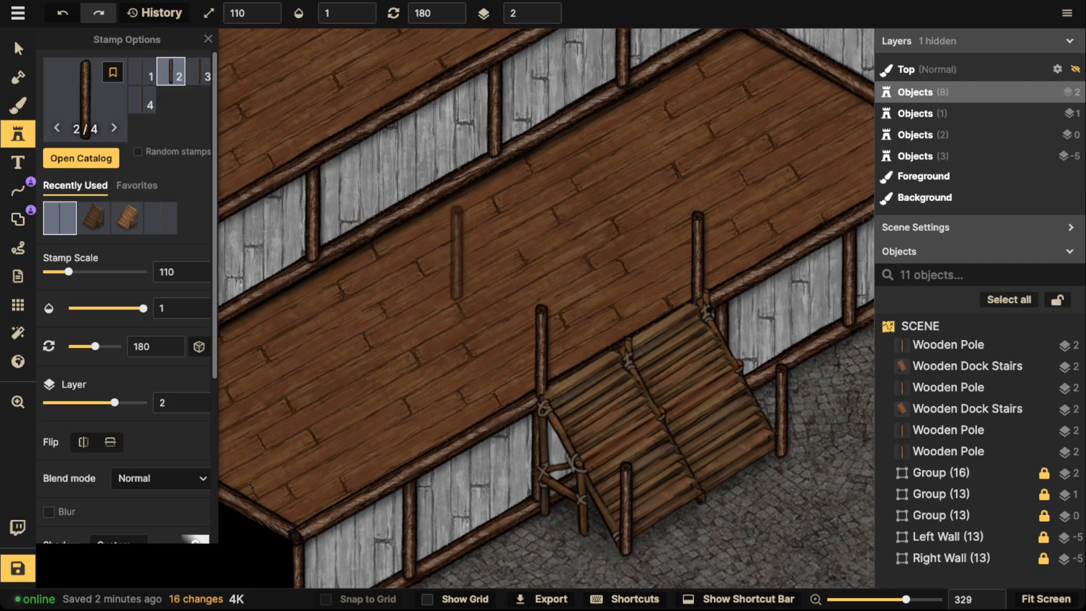
key(1)
scroll(569, 201, up, 4)
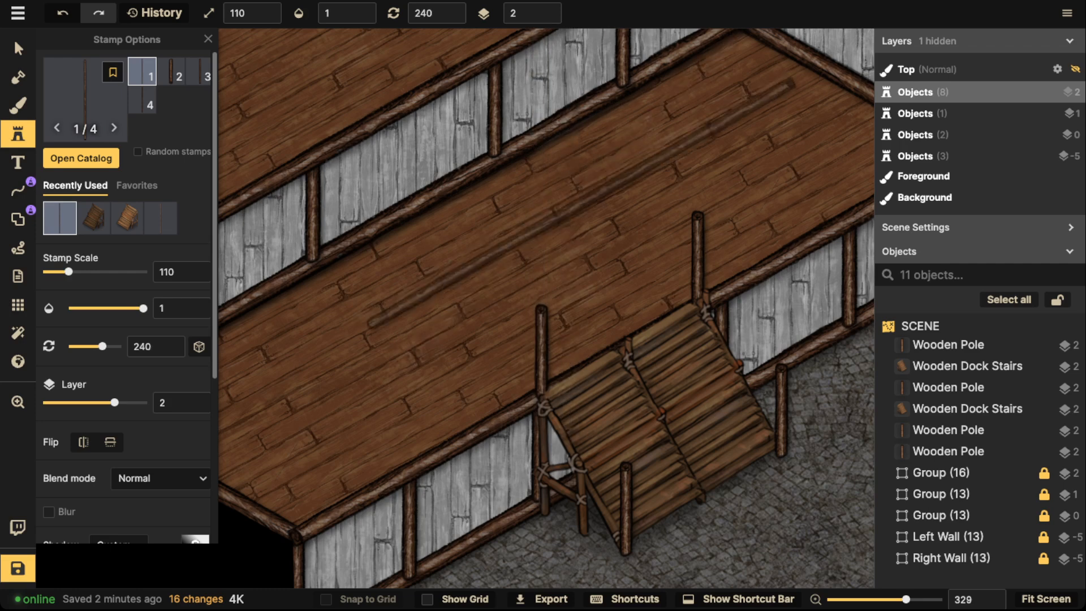
scroll(587, 214, down, 13)
scroll(581, 210, up, 2)
scroll(583, 209, down, 1)
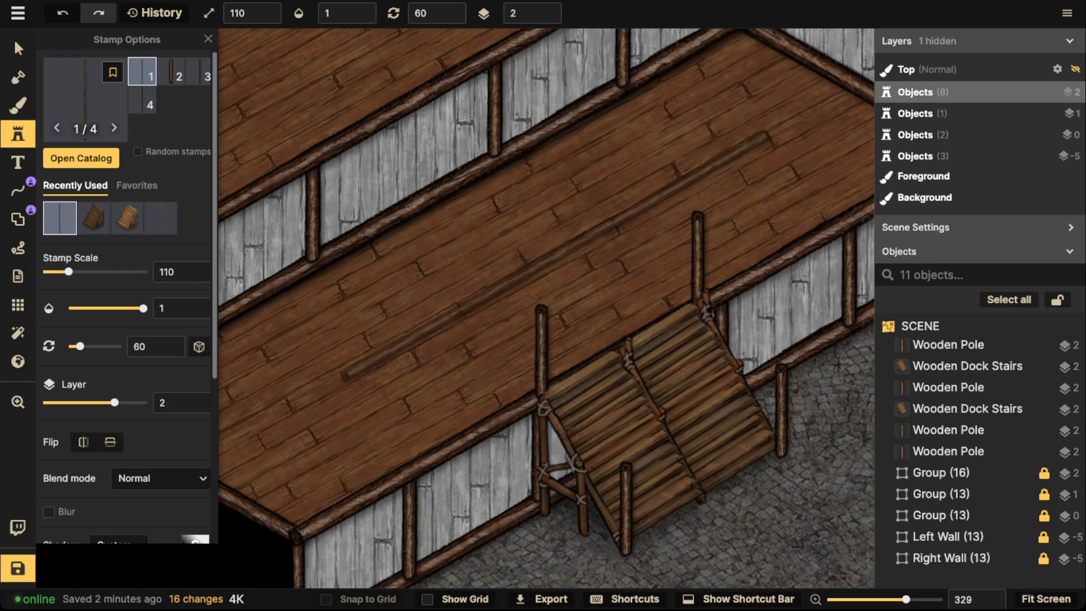
scroll(557, 263, up, 13)
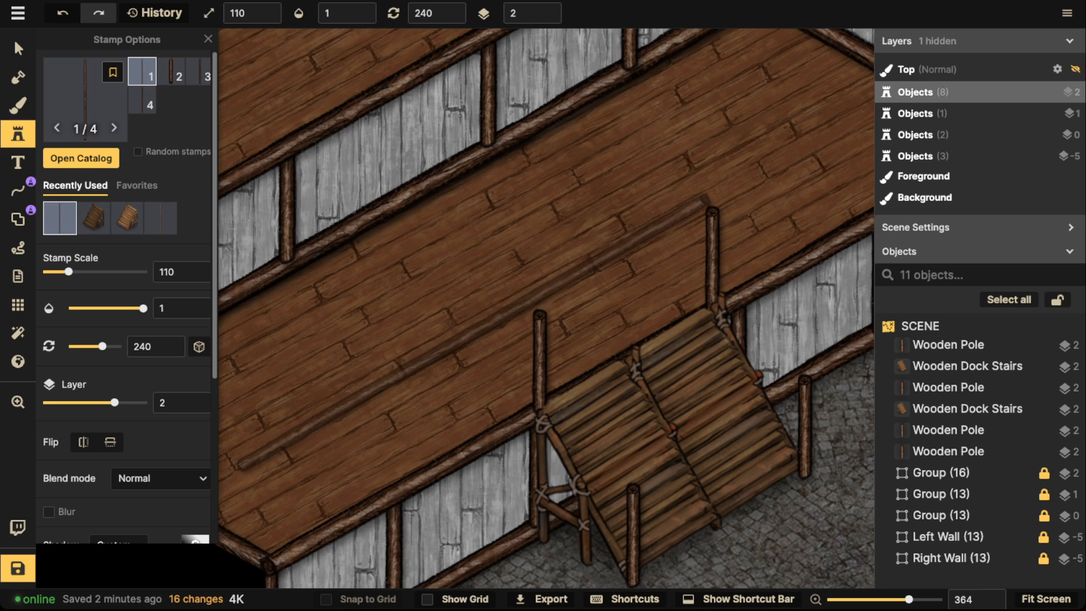
scroll(574, 240, down, 12)
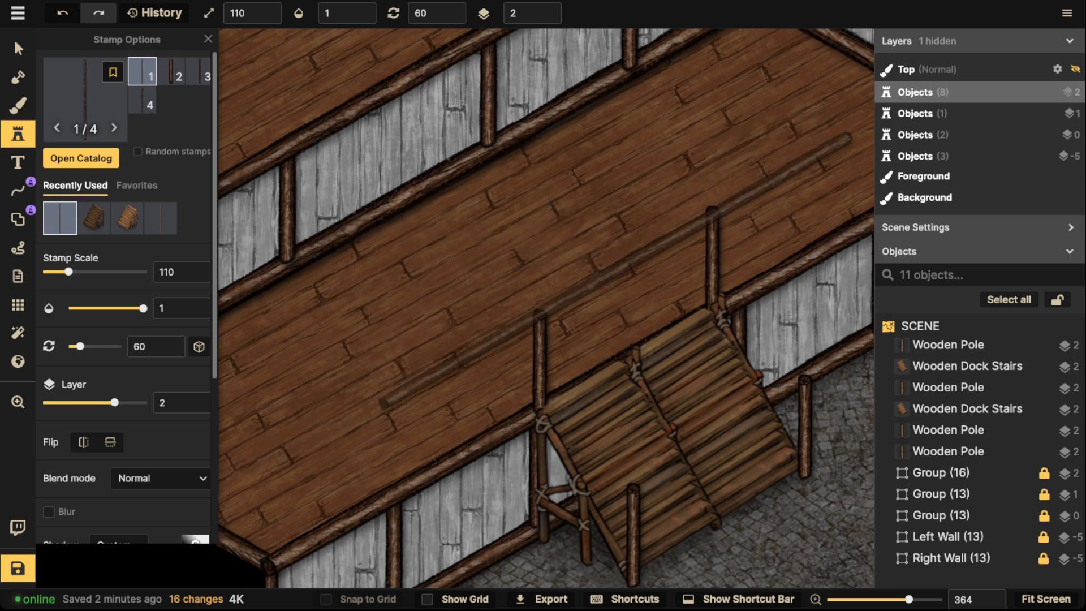
scroll(620, 272, down, 5)
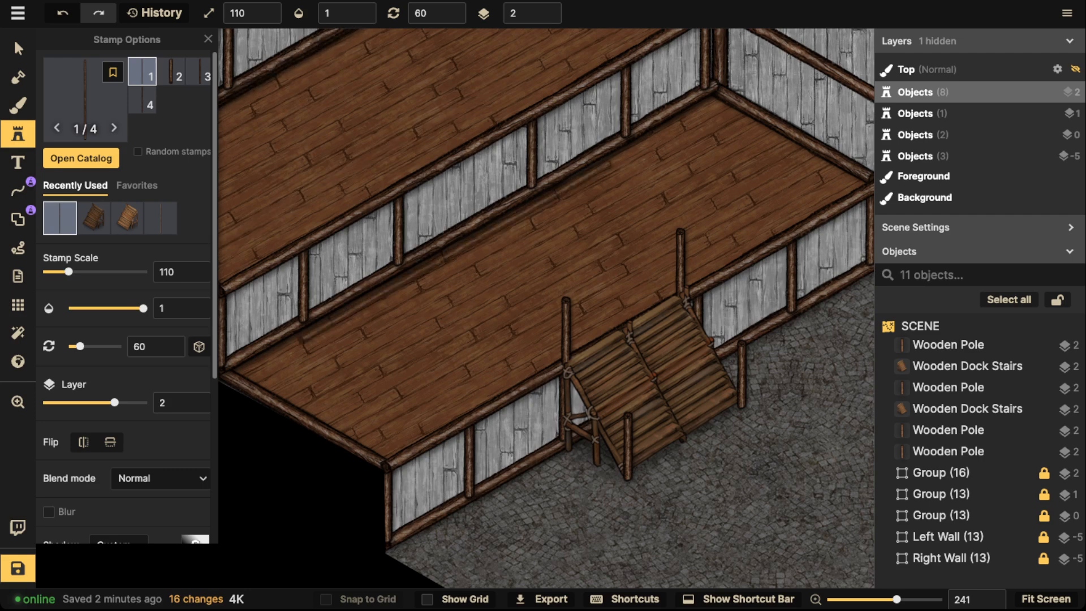
Place a sloping Wooden Pole handrail on each side of the stairs, using variant 4 at scale 100, rotation 330 and layer 3
click(198, 71)
scroll(744, 300, up, 2)
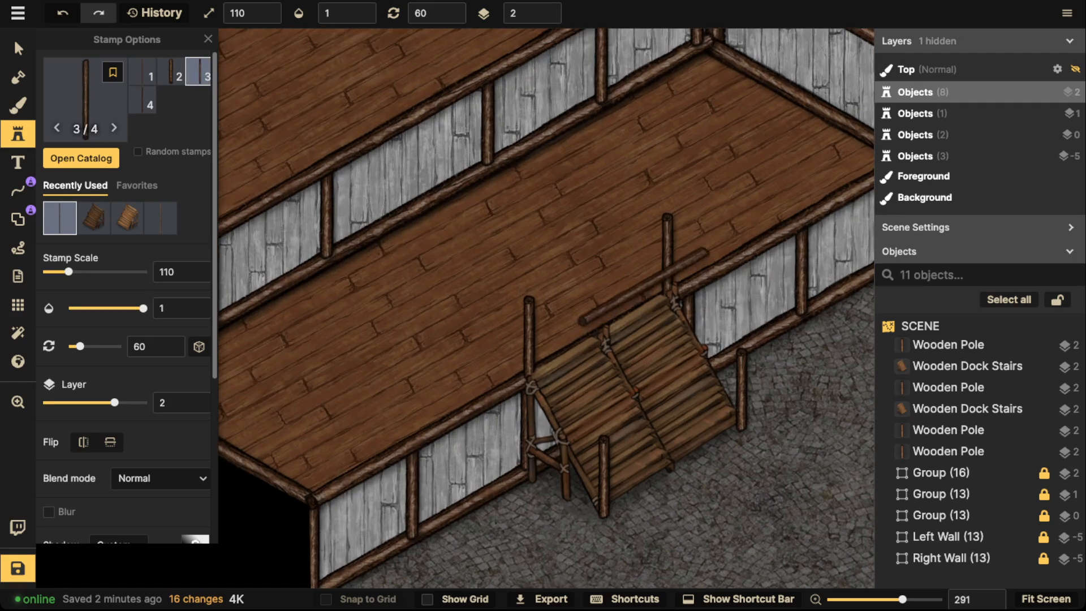
click(142, 100)
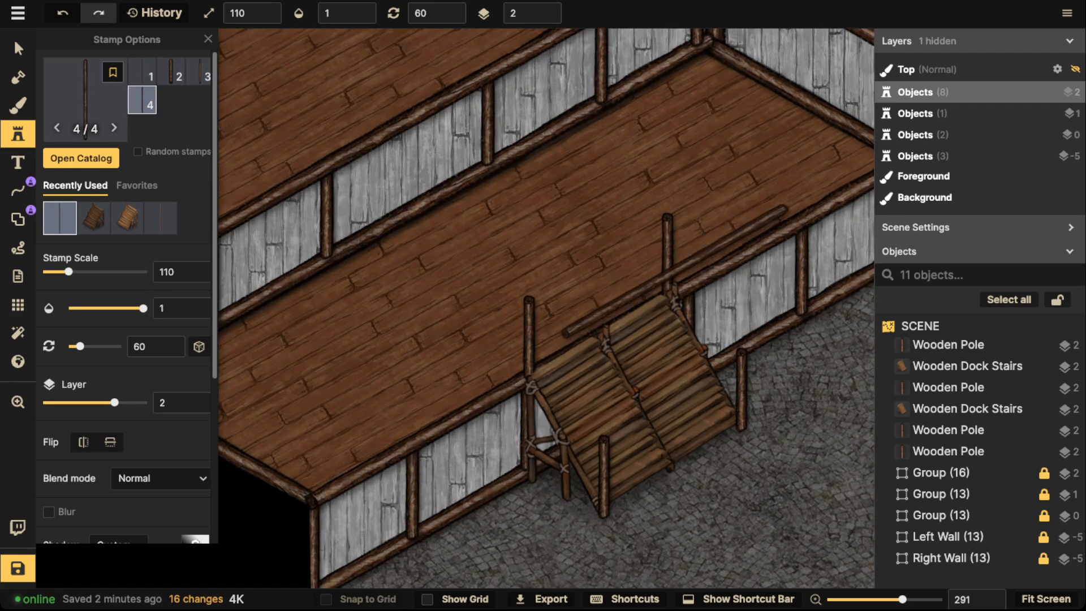
scroll(675, 271, up, 6)
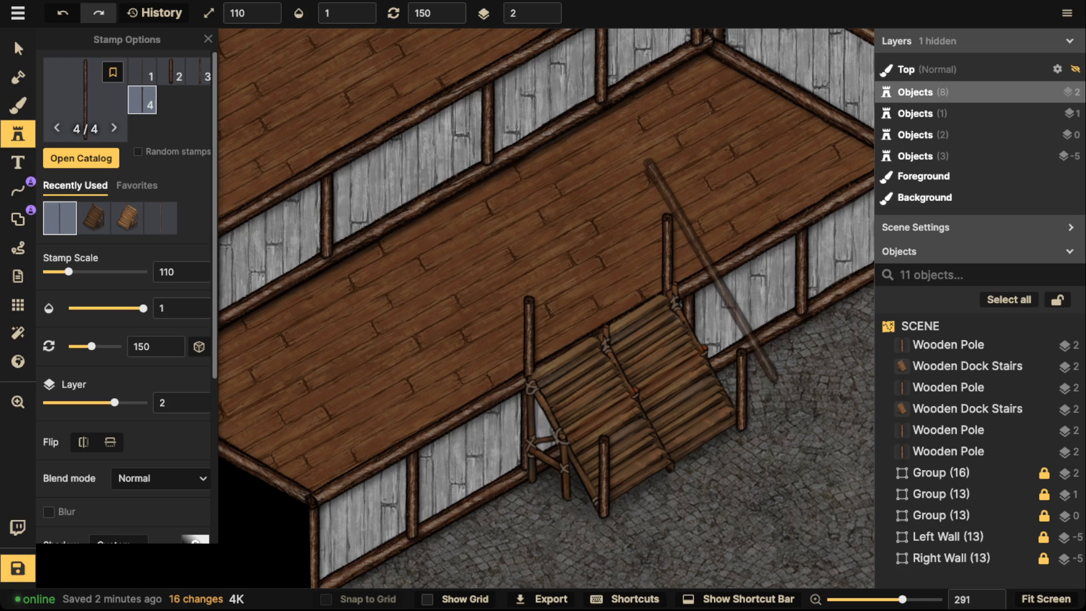
scroll(712, 270, up, 12)
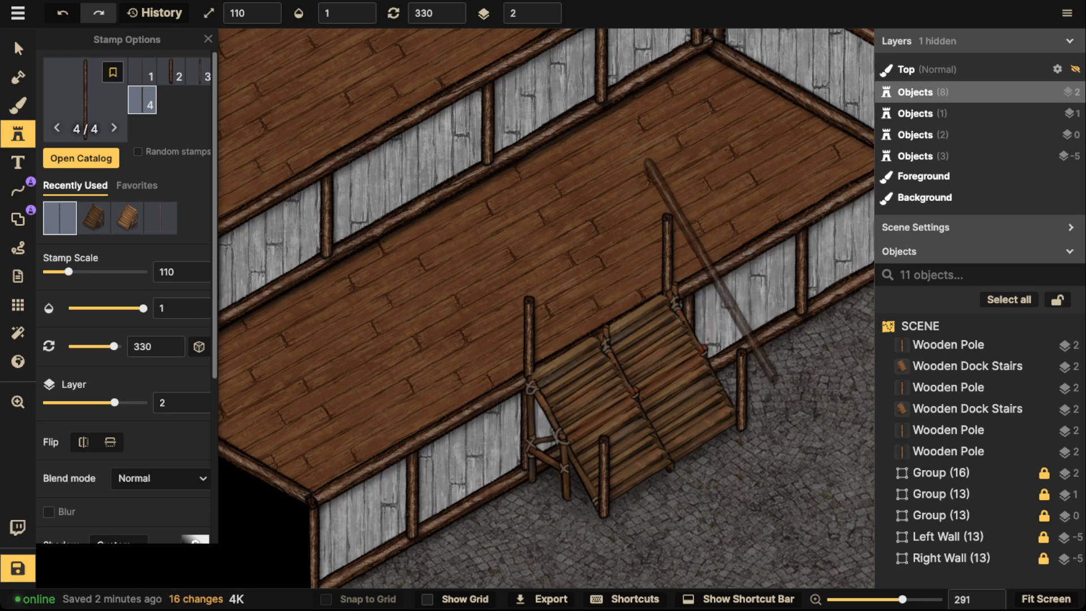
click(706, 280)
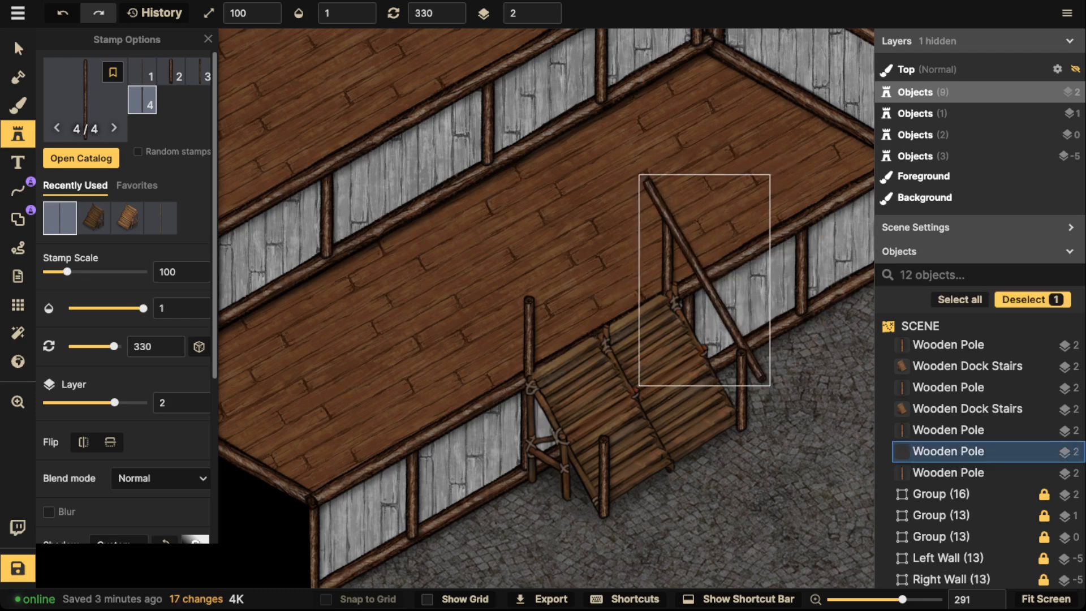
click(548, 8)
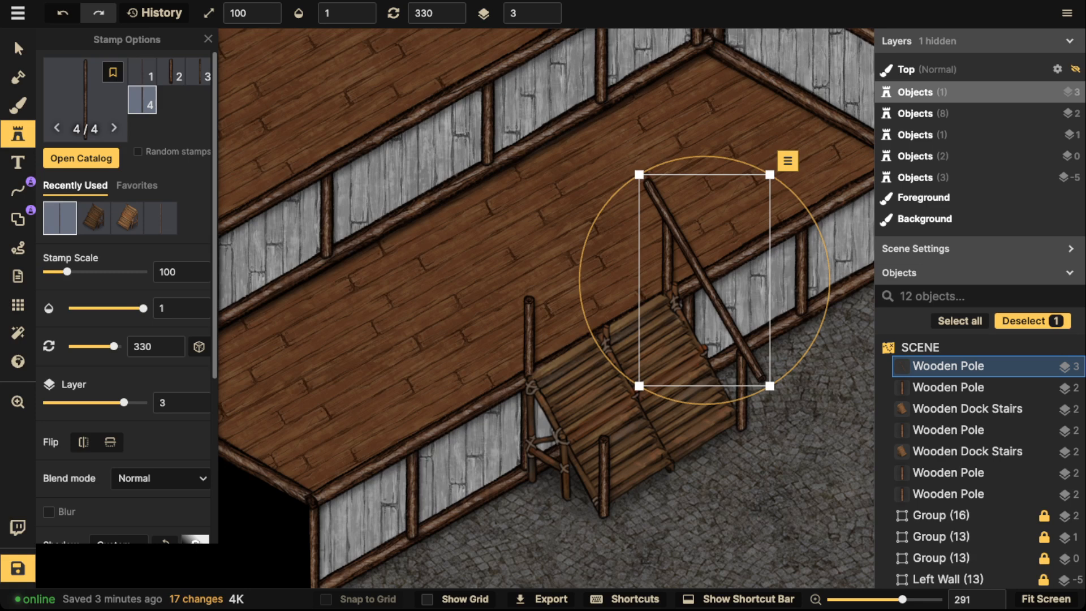
drag(704, 280, 700, 278)
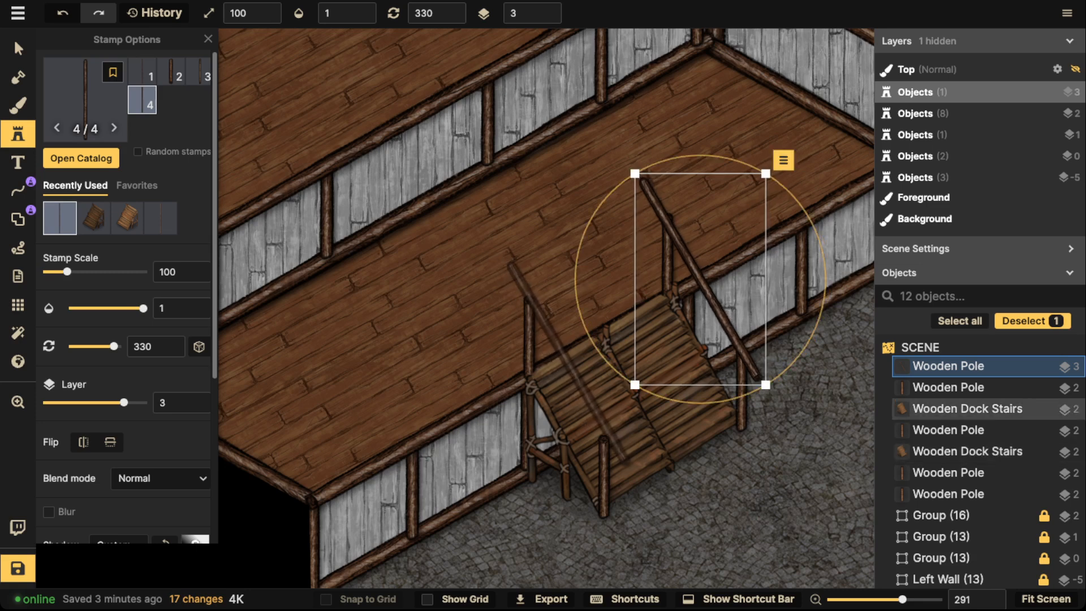
click(566, 365)
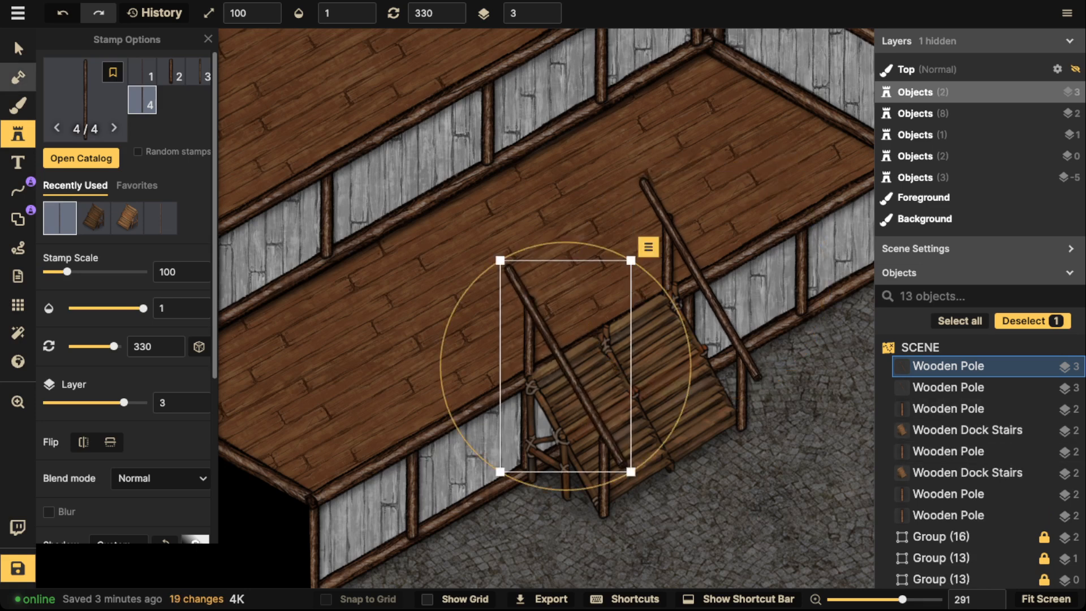
Duplicate the stairs' lower front post and stand the copy midway along the left side of the flight on layer 3
click(14, 38)
click(600, 453)
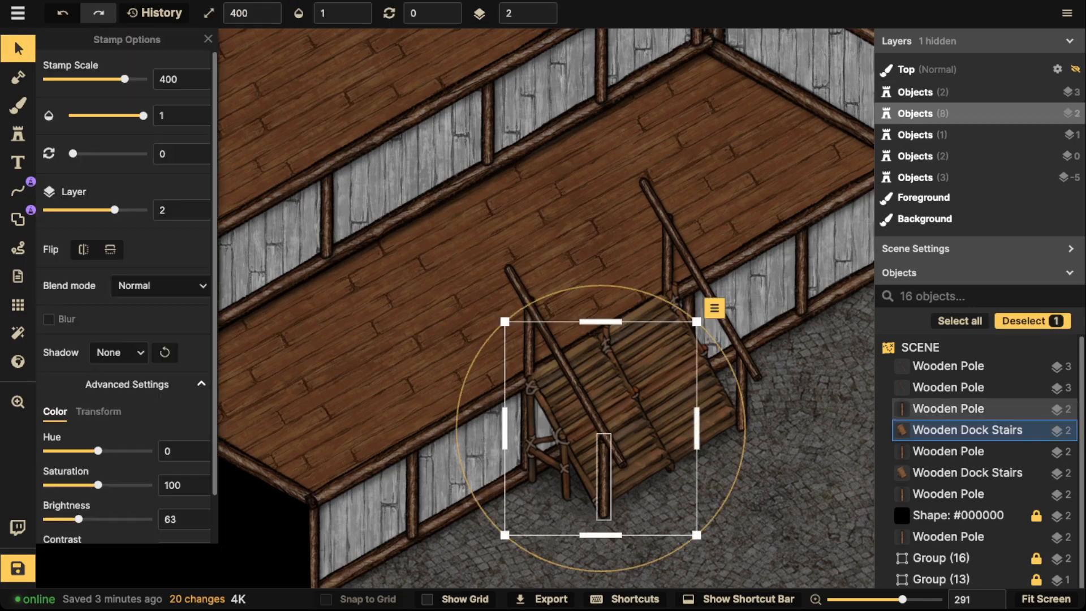
click(604, 476)
key(ctrl+c)
key(ctrl+v)
drag(560, 418, 563, 394)
click(543, 7)
key(Escape)
Raise both sloping handrails to layer 4 and move them onto the tops of the stair posts
click(564, 365)
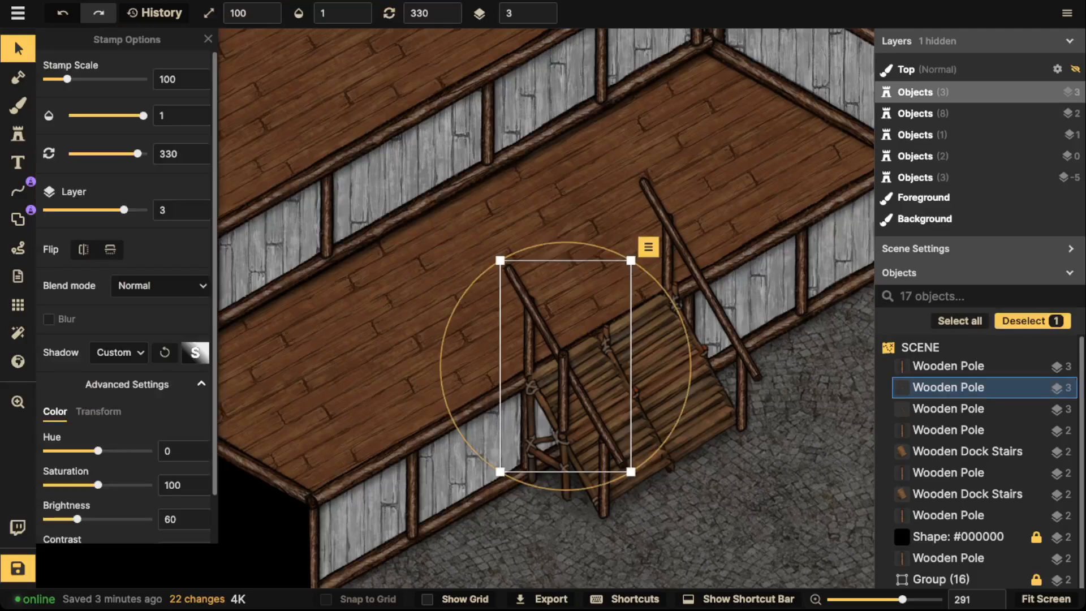
click(543, 7)
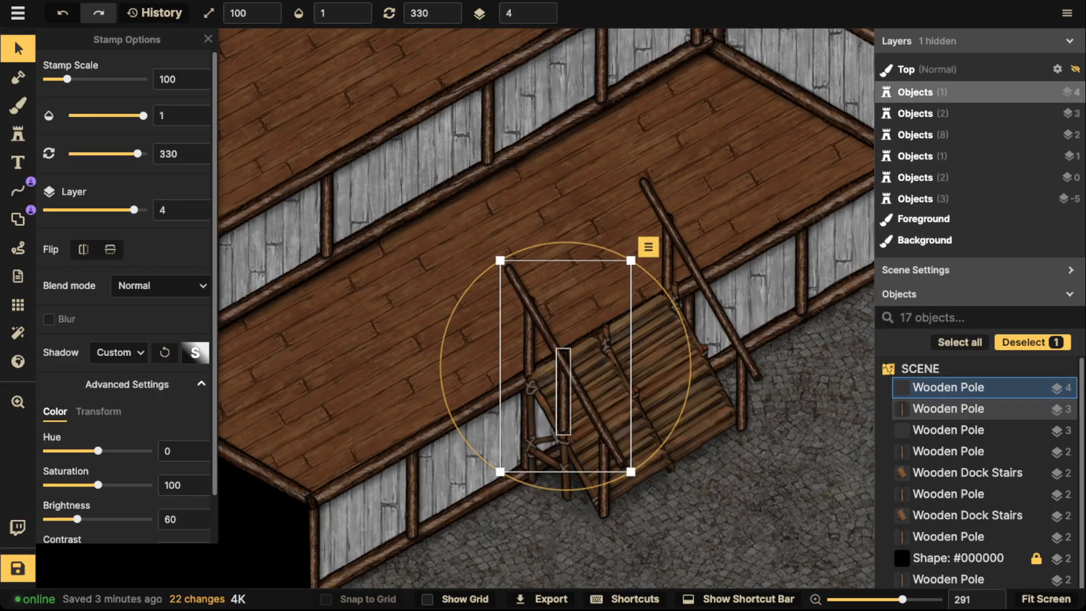
key(Escape)
mouse_move(564, 396)
mouse_down()
mouse_move(565, 363)
mouse_move(579, 386)
mouse_up()
key(Escape)
key(Escape)
drag(701, 279, 721, 309)
click(543, 9)
key(Escape)
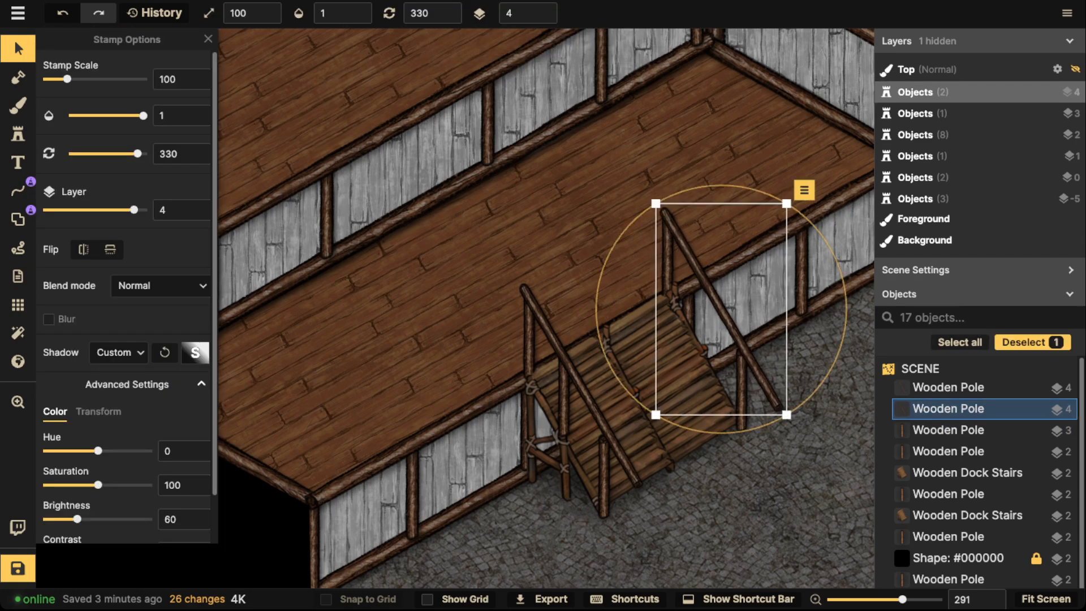
Duplicate the middle stair post and set the copy midway along the right side of the stairs
drag(741, 389, 741, 391)
click(948, 430)
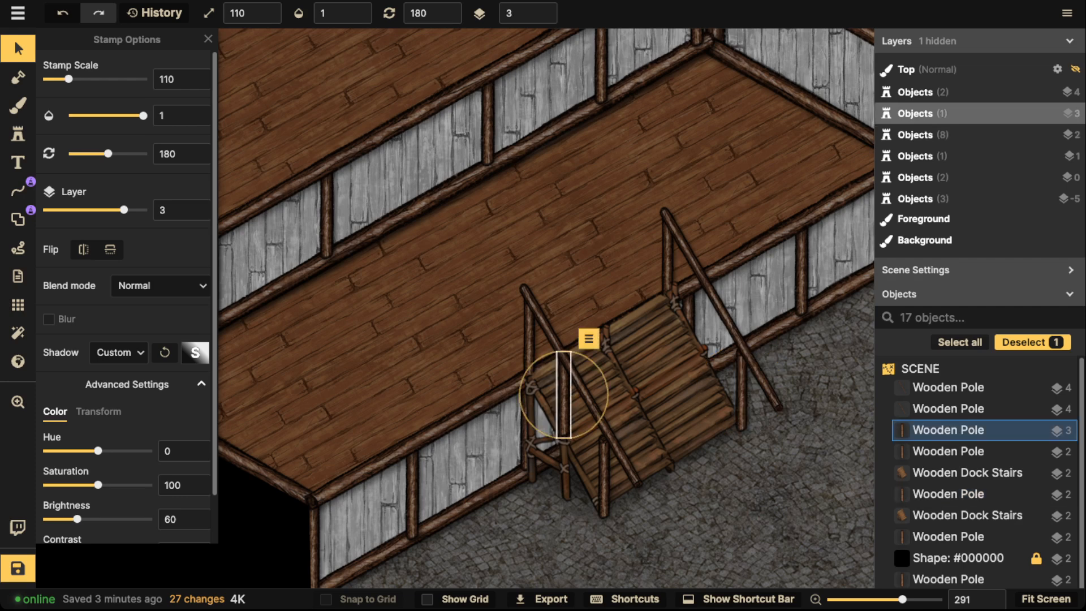
drag(690, 340, 704, 315)
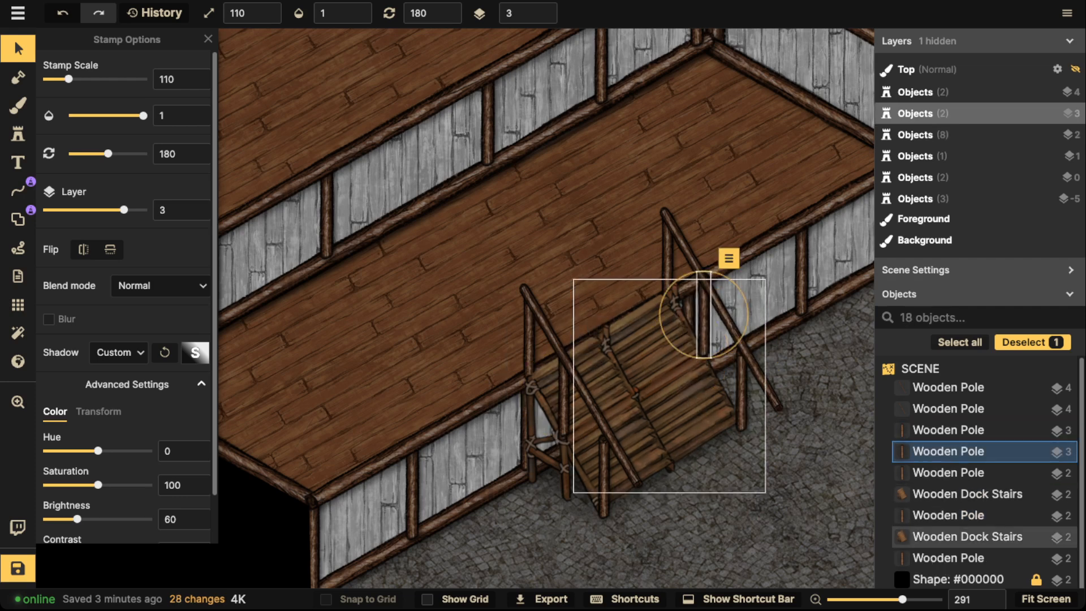
key(Escape)
Nudge the left handrail and the lower front post into line with each other
scroll(592, 301, down, 2)
scroll(513, 243, down, 1)
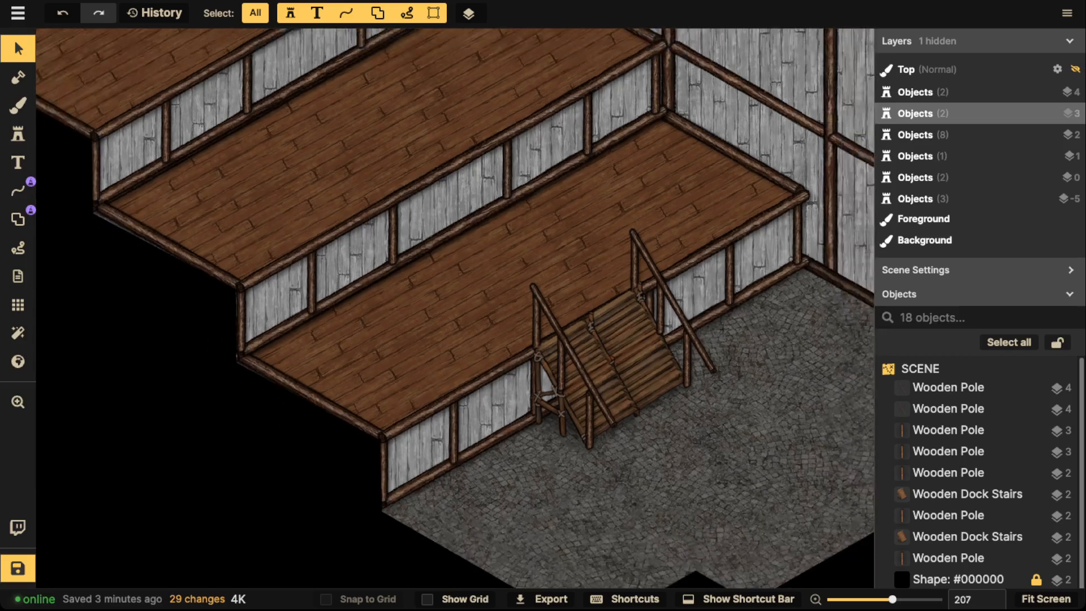
drag(572, 355, 569, 353)
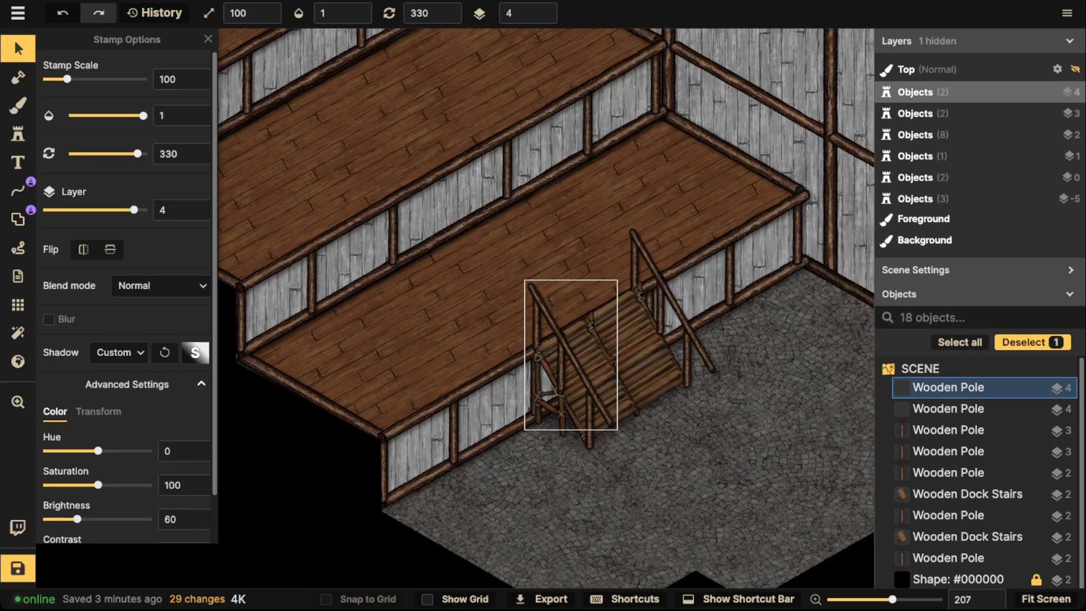
key(Escape)
click(611, 374)
drag(590, 419, 589, 419)
key(Escape)
Duplicate the upper stair post four times, standing the copies above the lowest tier's front wall studs, two on each side of the stairs
click(537, 326)
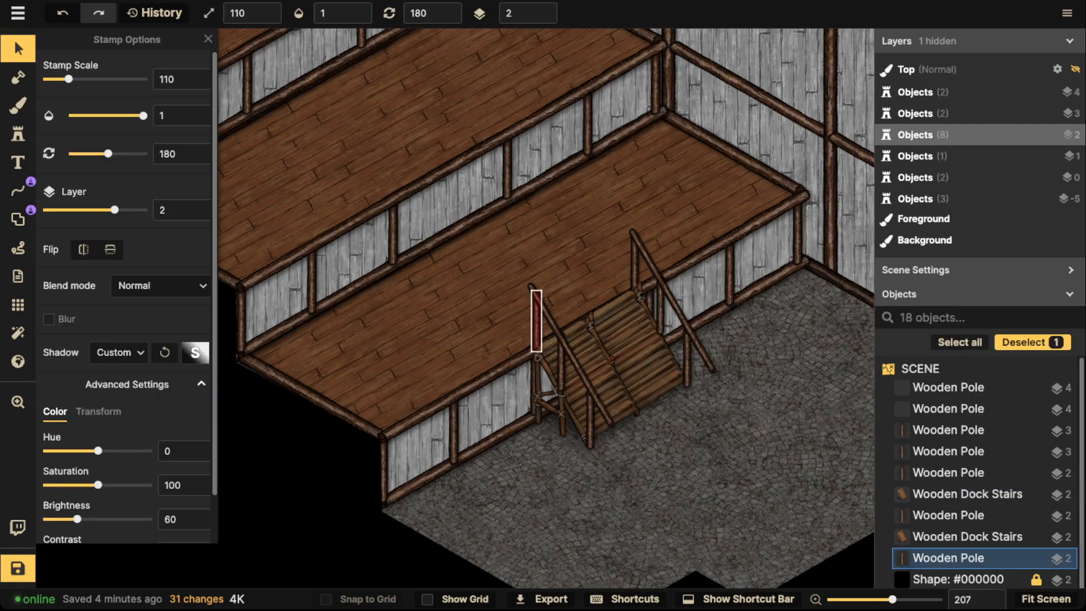
key(ctrl+c)
key(ctrl+v)
drag(497, 336, 464, 359)
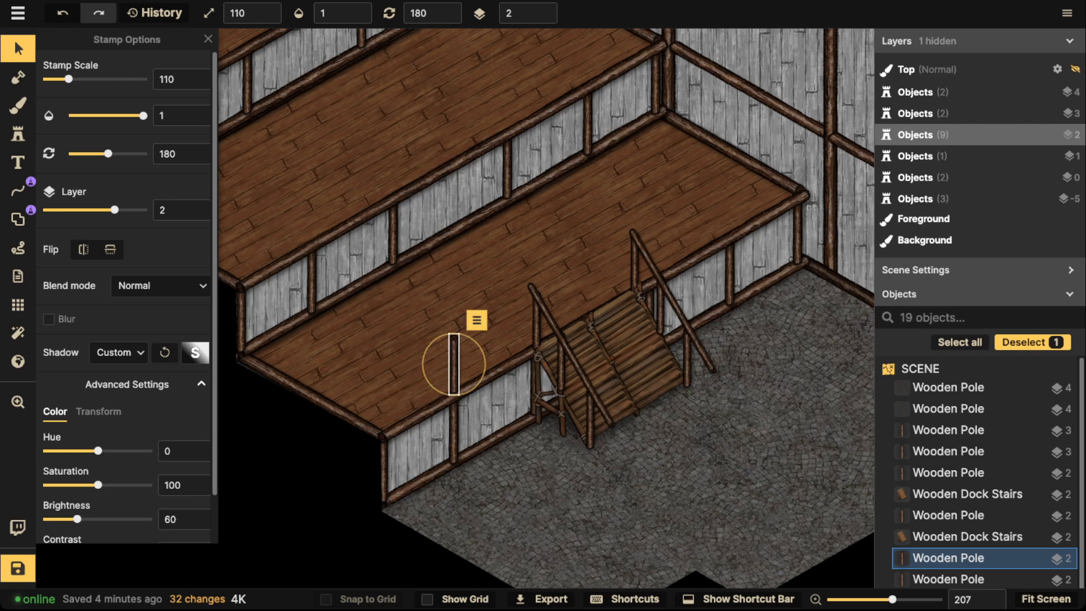
key(ctrl+v)
drag(465, 360, 386, 406)
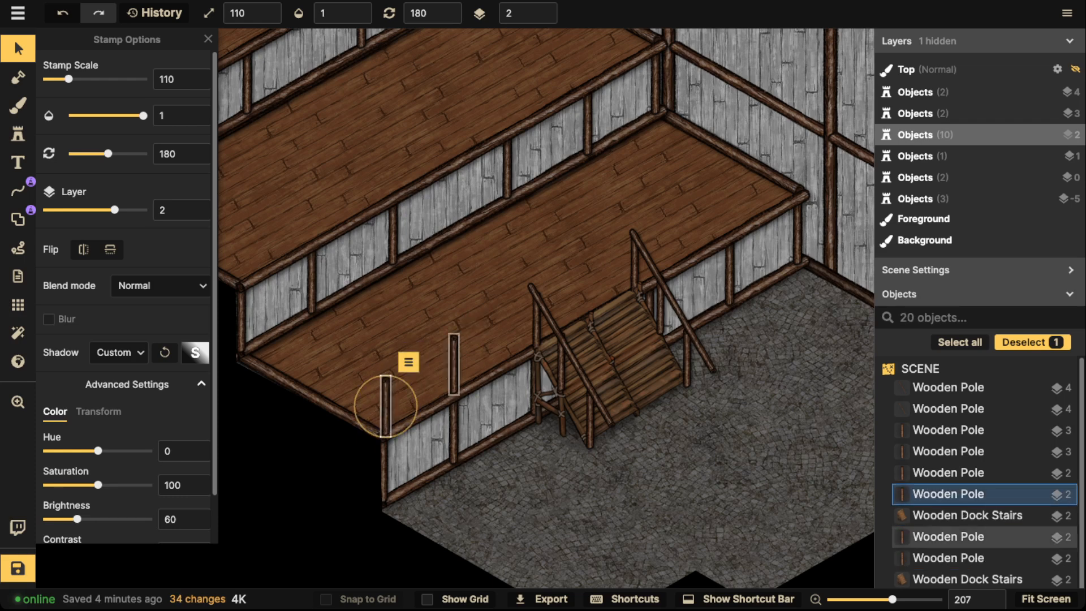
key(ctrl+v)
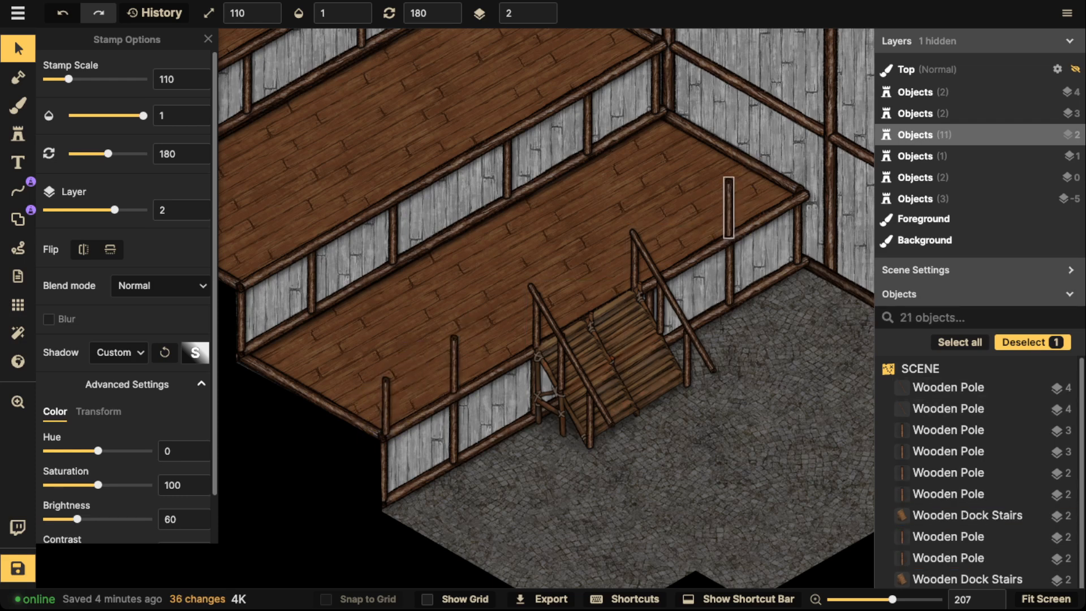
key(ctrl+v)
drag(810, 163, 805, 166)
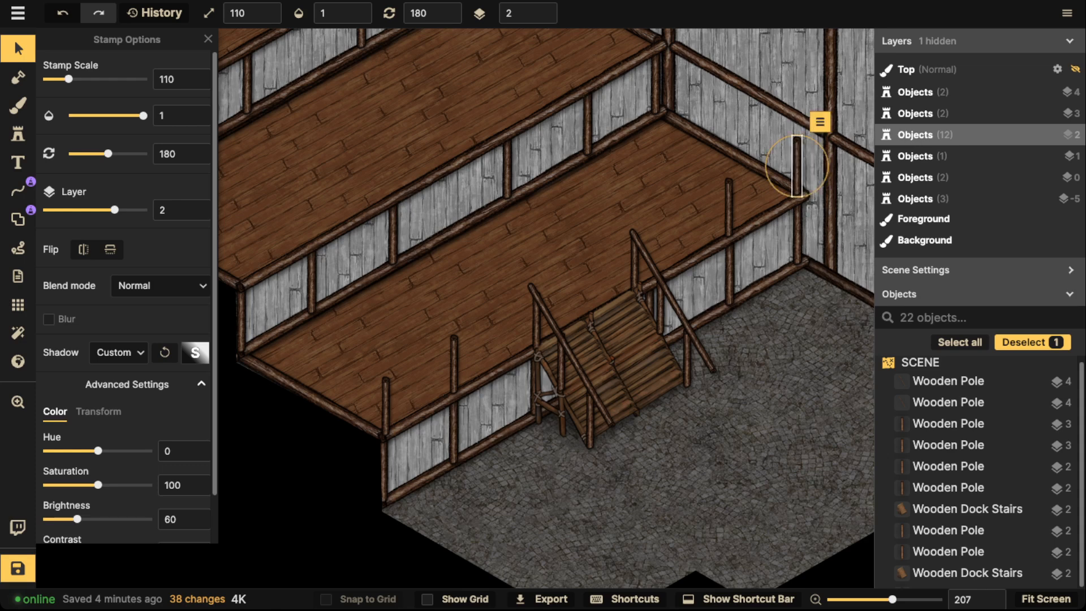
key(Escape)
Place a Wooden Pole top rail, variant 4 at scale 110, rotation 60 and layer 5, across the posts left of the stairs
click(571, 355)
key(s)
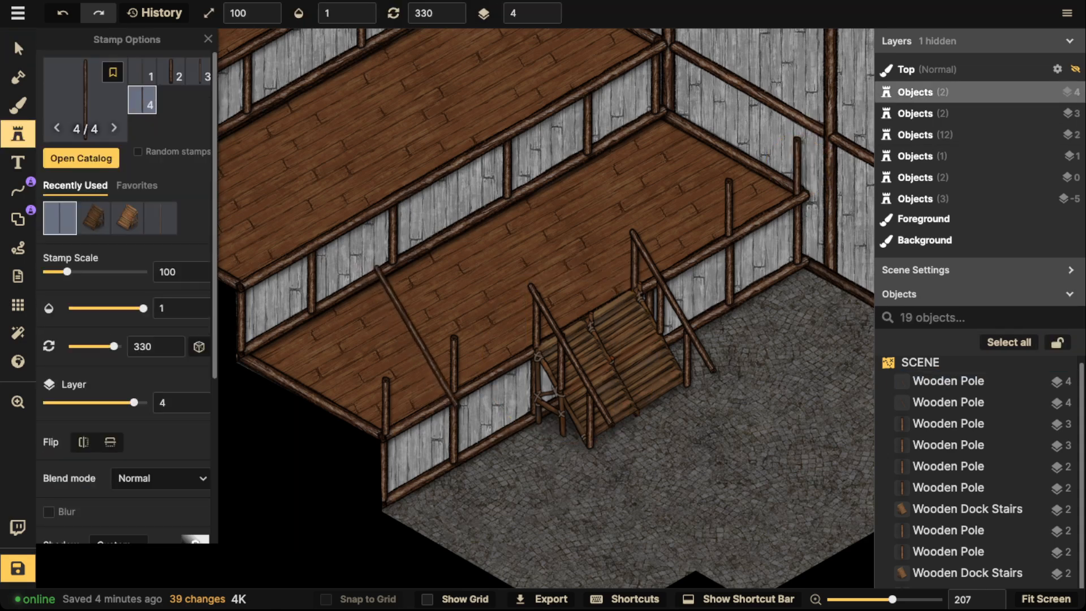
scroll(417, 336, up, 7)
scroll(419, 340, down, 1)
scroll(441, 337, up, 1)
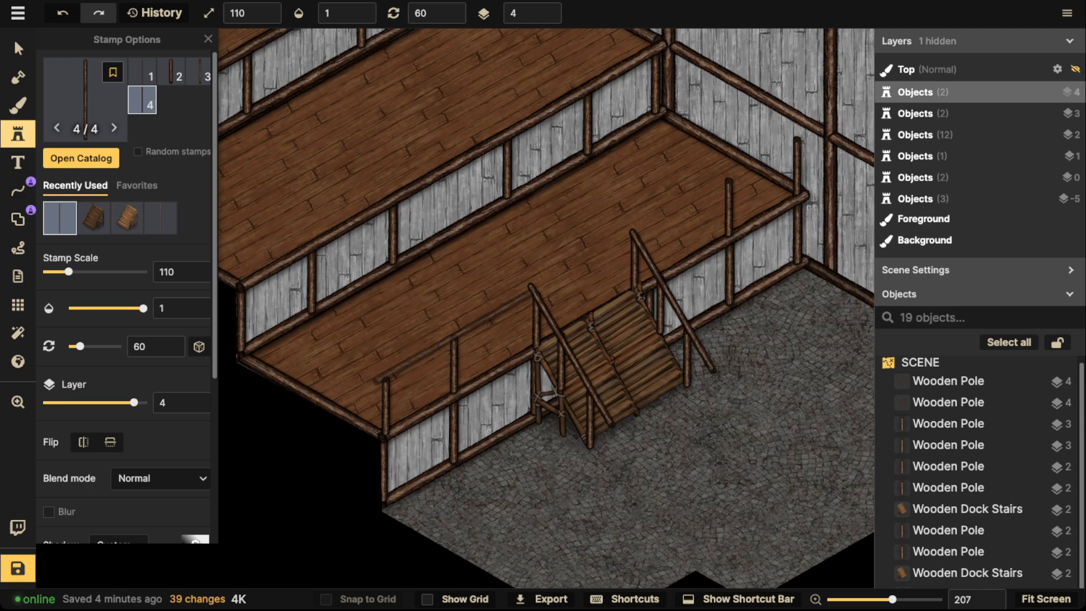
scroll(451, 338, down, 1)
click(456, 336)
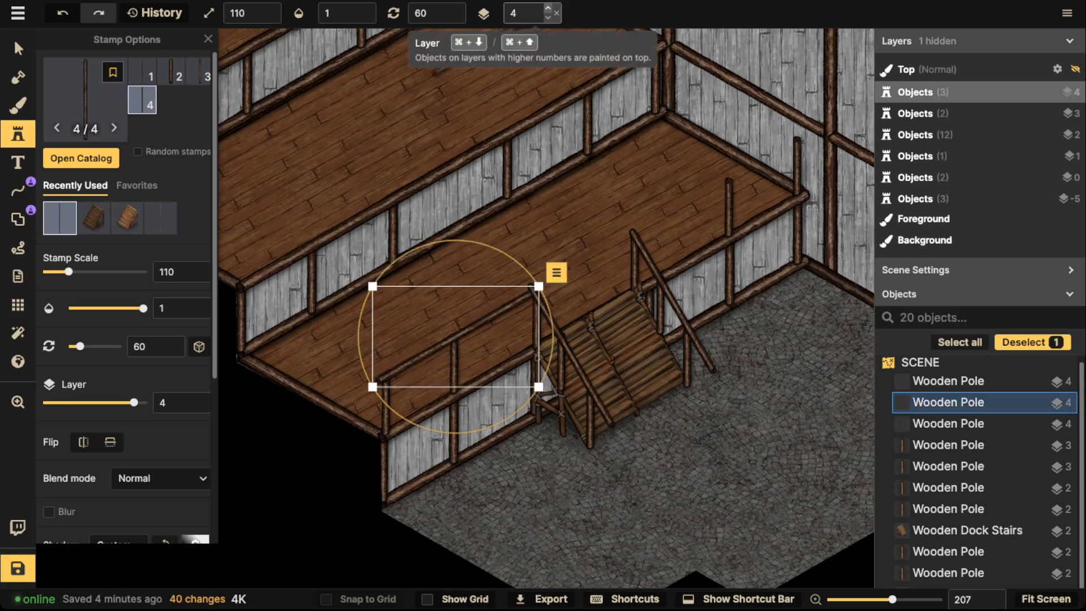
click(554, 9)
key(Escape)
Place a matching Wooden Pole top rail at scale 110 and rotation 60 across the posts right of the stairs, on layer 3
scroll(703, 209, down, 8)
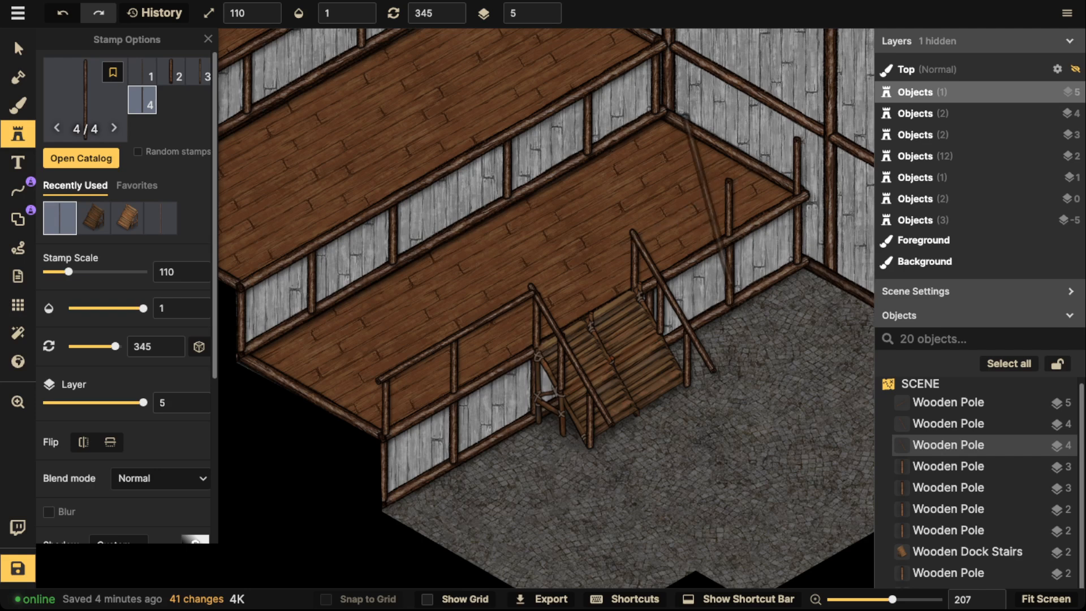
scroll(713, 198, up, 6)
scroll(712, 192, up, 2)
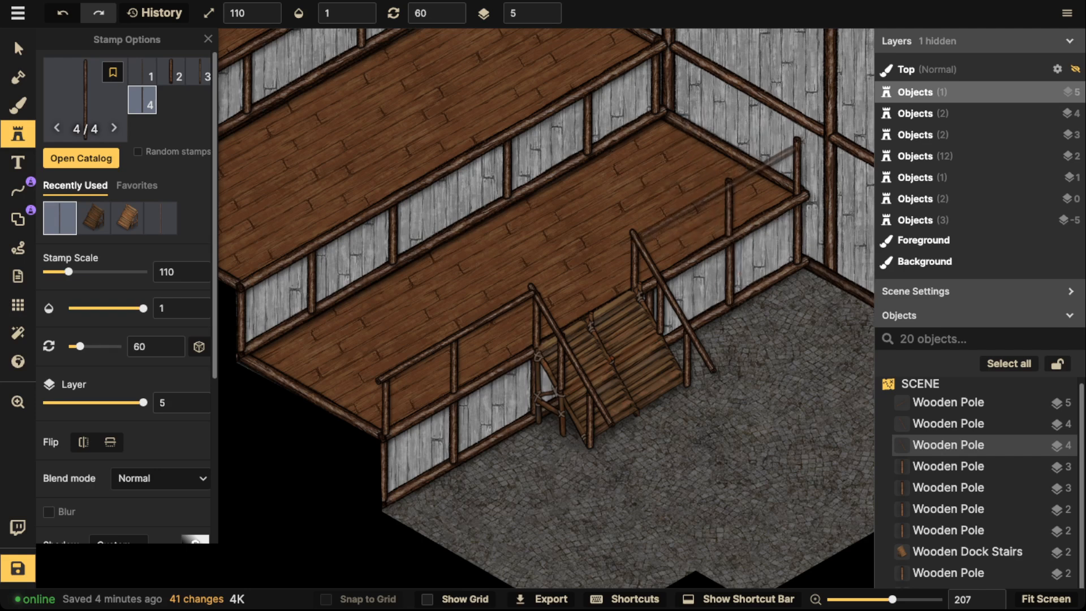
click(712, 193)
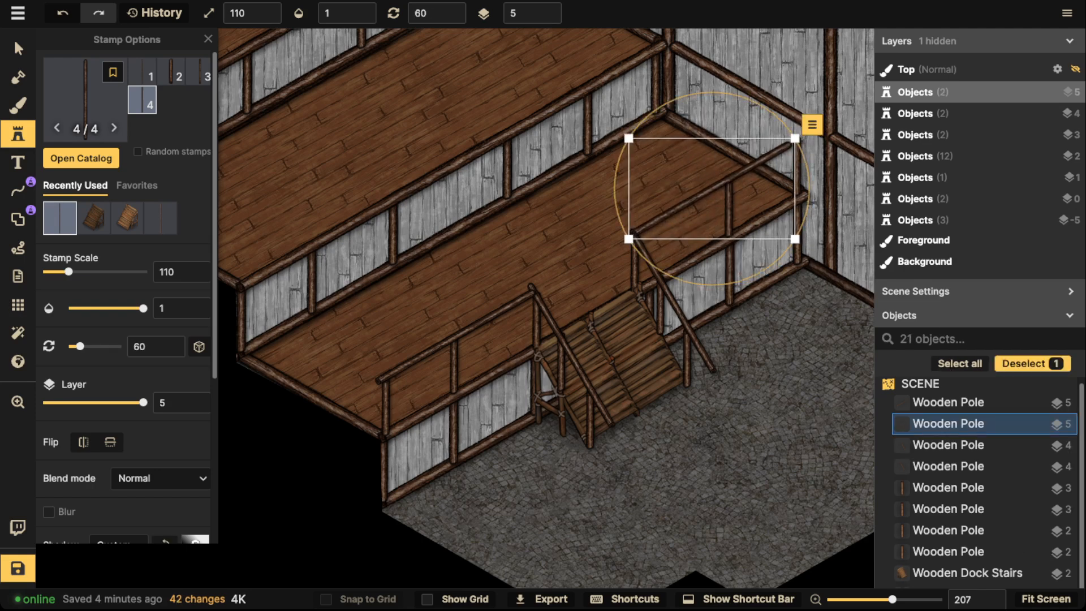
click(547, 17)
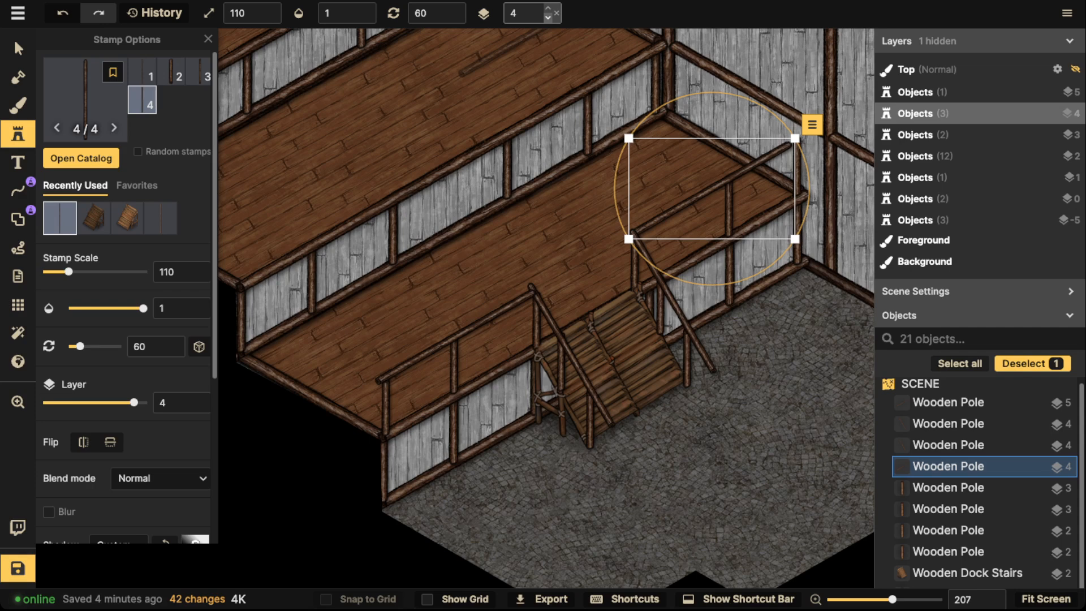
click(548, 16)
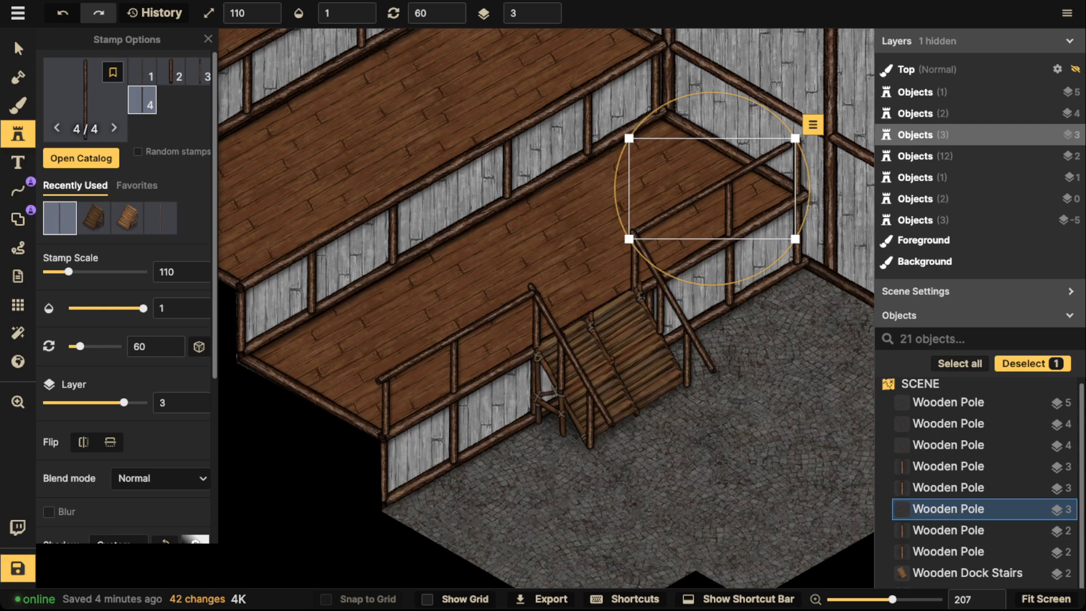
click(18, 48)
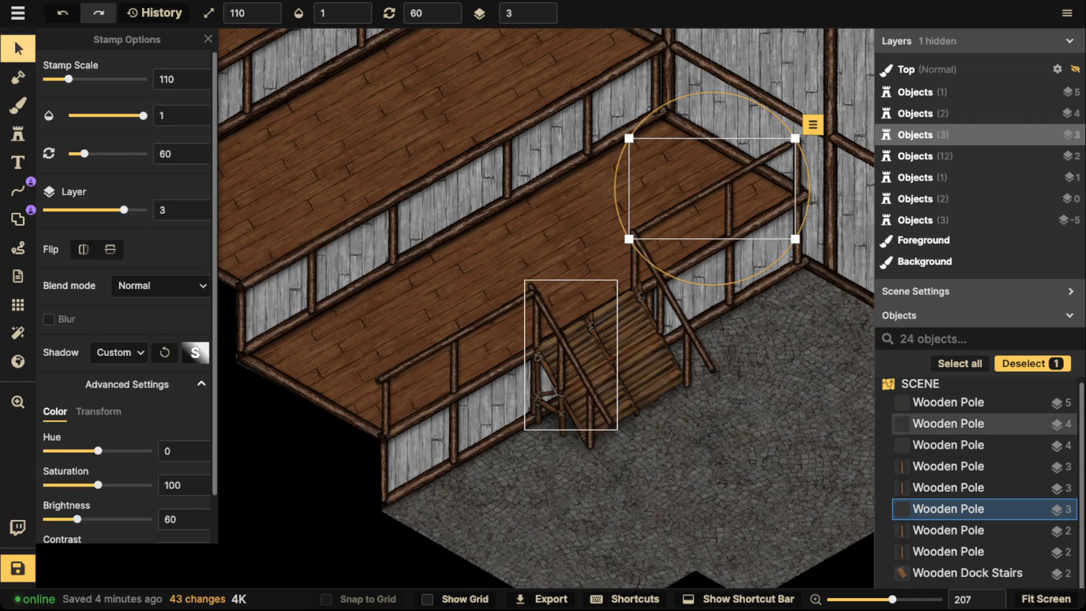
scroll(577, 307, up, 1)
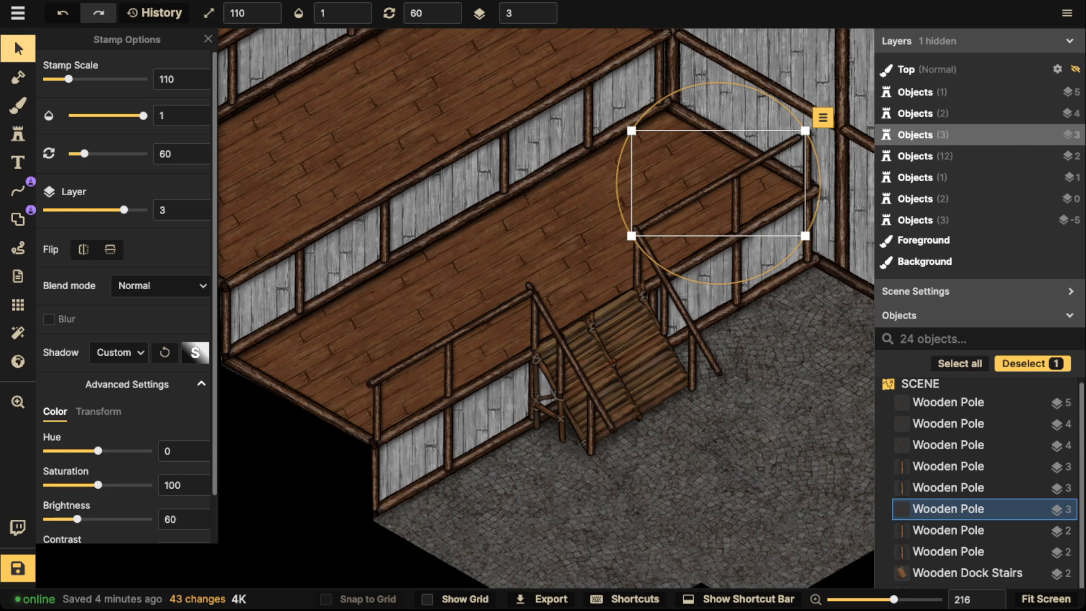
click(961, 402)
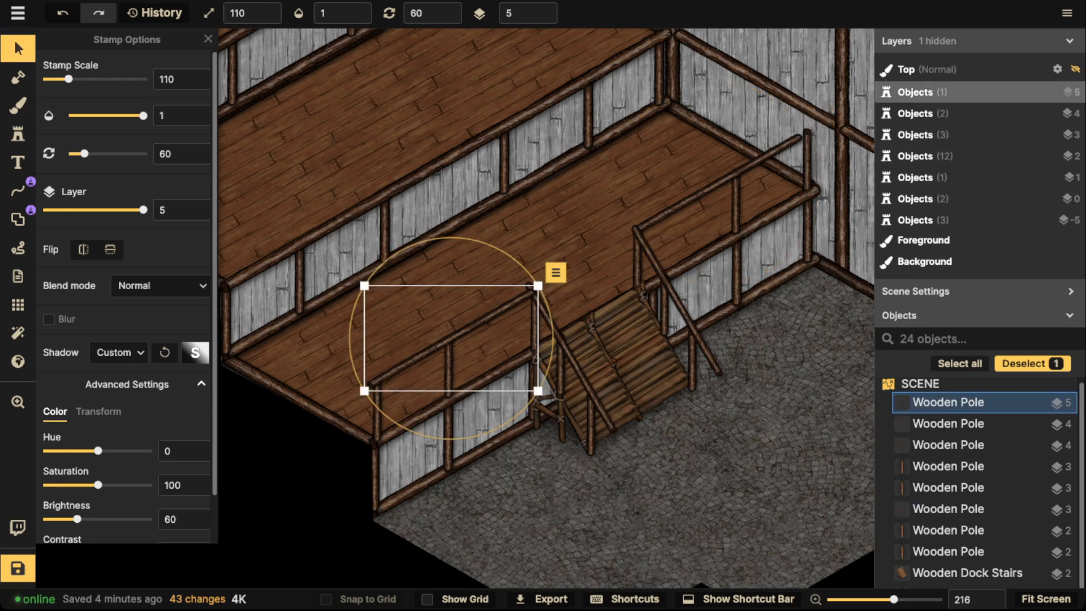
click(588, 390)
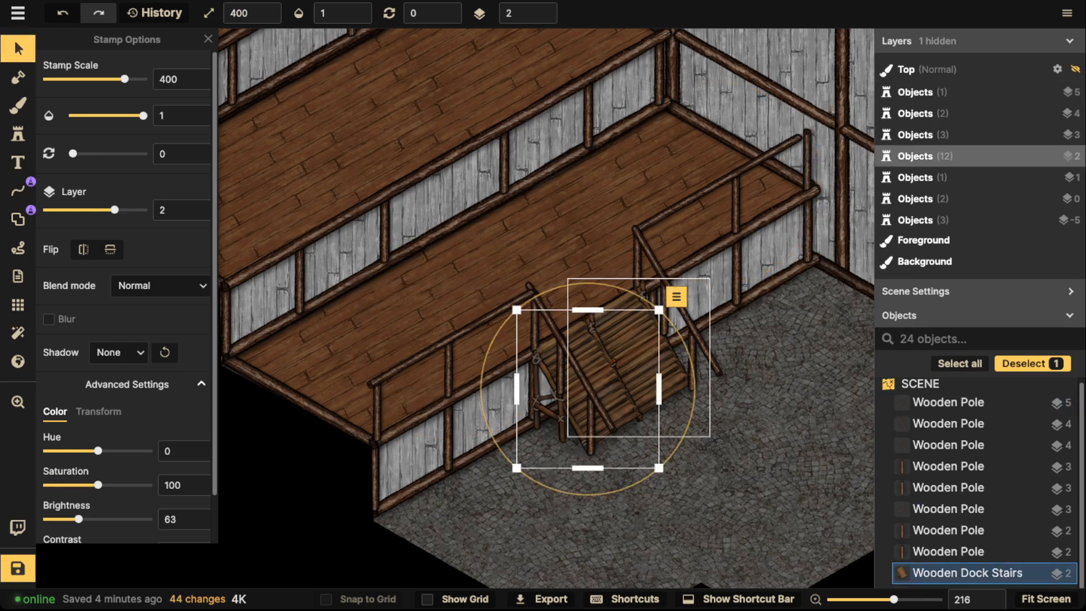
shift+click(639, 357)
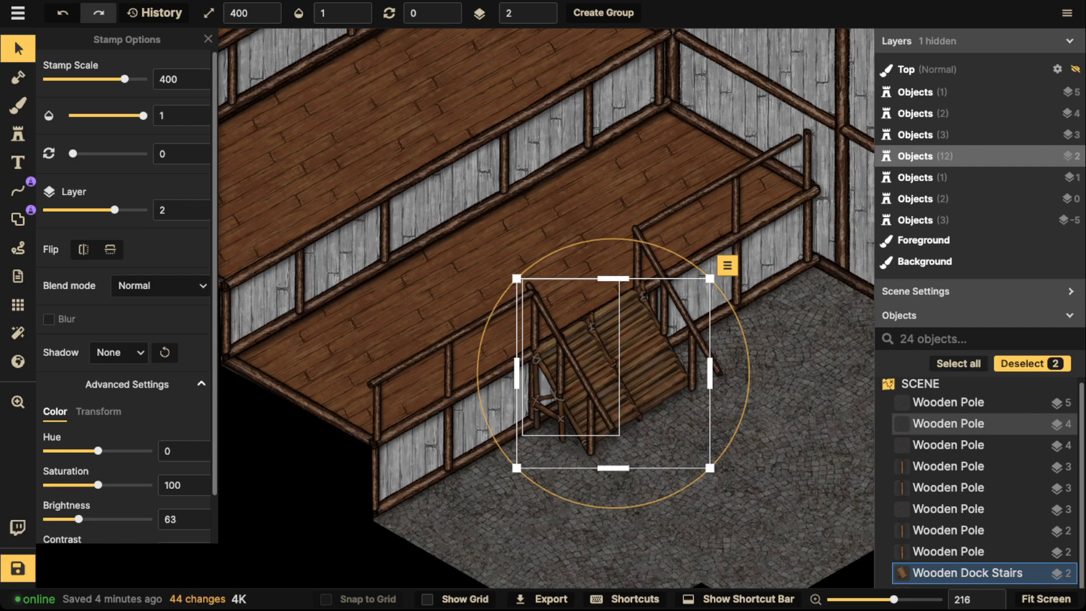
key(Escape)
scroll(522, 294, down, 3)
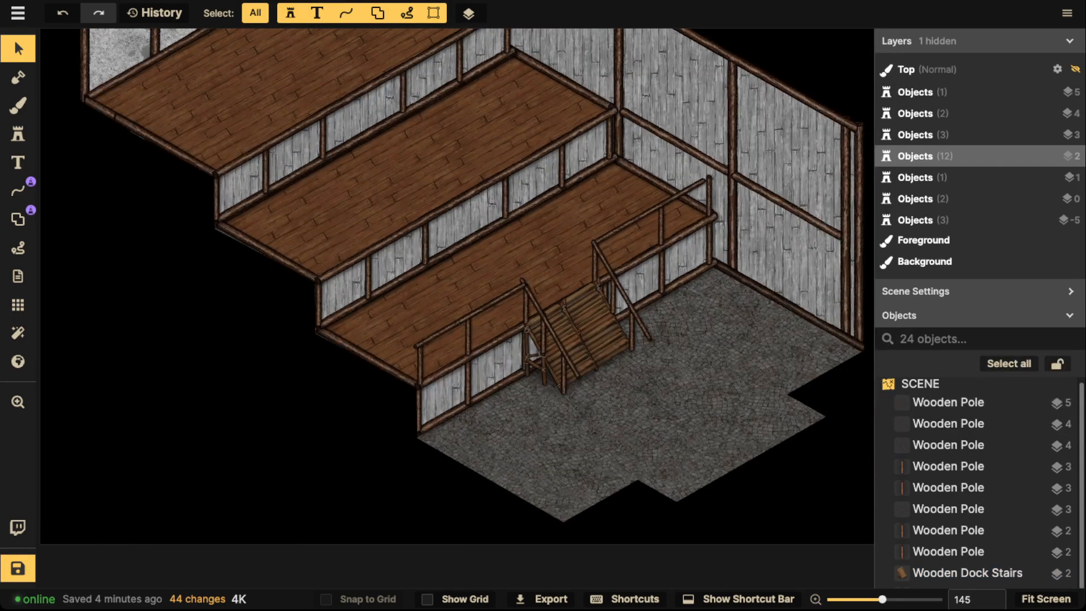
scroll(518, 323, up, 8)
click(435, 330)
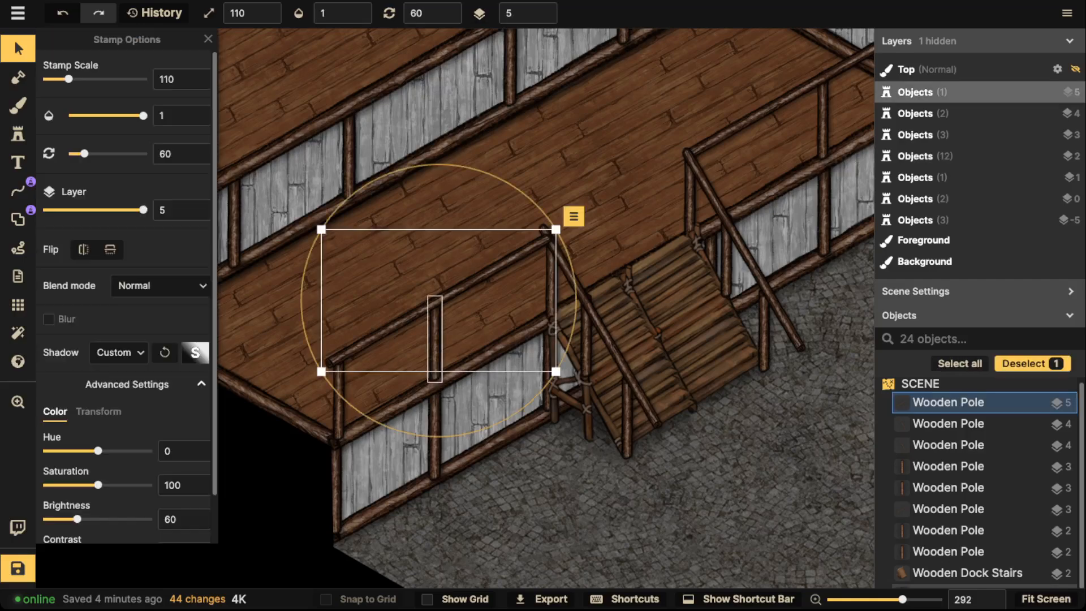
key(ctrl+c)
key(ctrl+v)
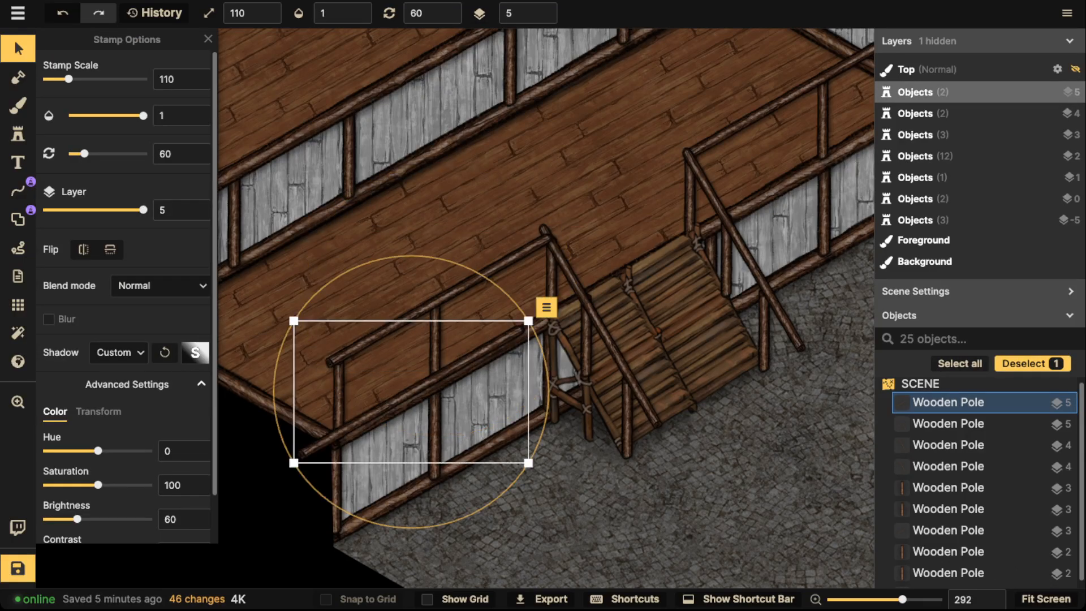
key(Delete)
Duplicate the short railing post left of the lowest stairs twice, standing one copy midway in each gap under the top rail
click(434, 339)
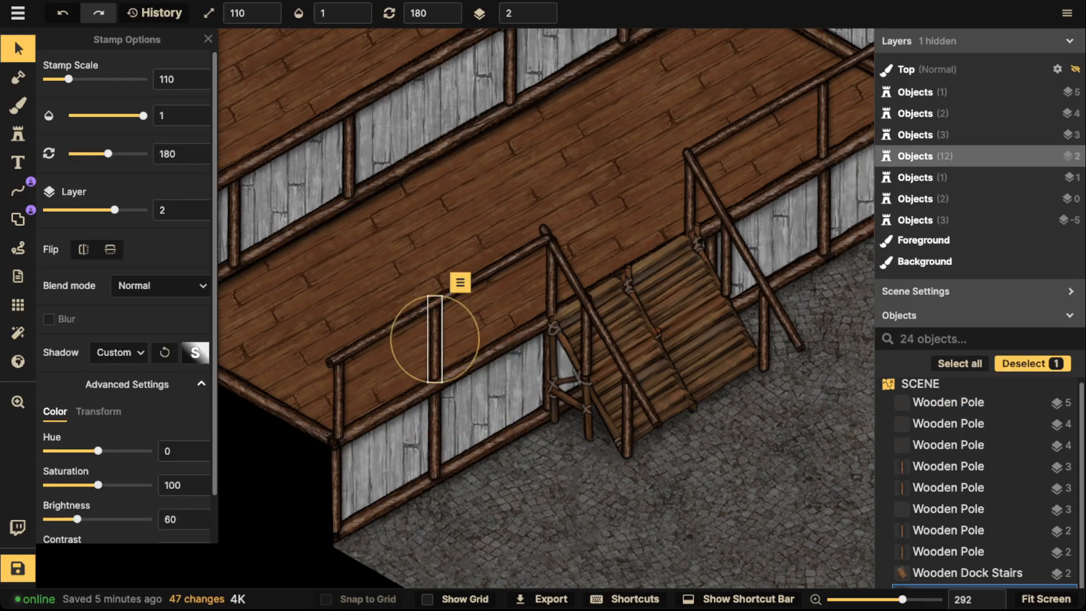
key(ctrl+c)
key(ctrl+v)
drag(384, 373, 385, 370)
key(ctrl+v)
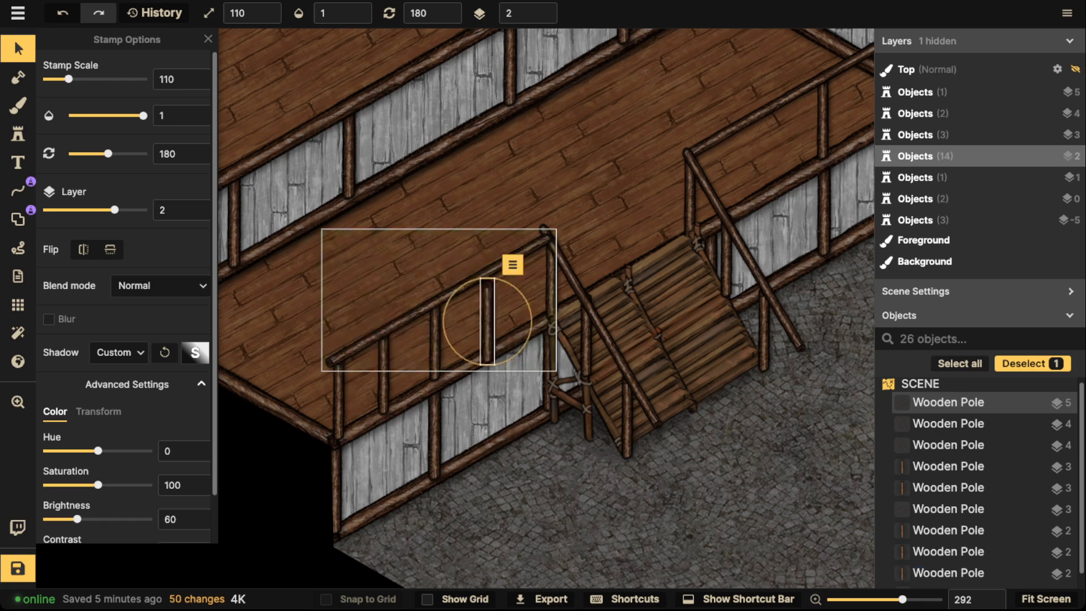
drag(487, 321, 488, 311)
Add two more copies of the short post under the top rail right of the stairs, one in each gap
scroll(490, 356, up, 4)
scroll(490, 357, right, 4)
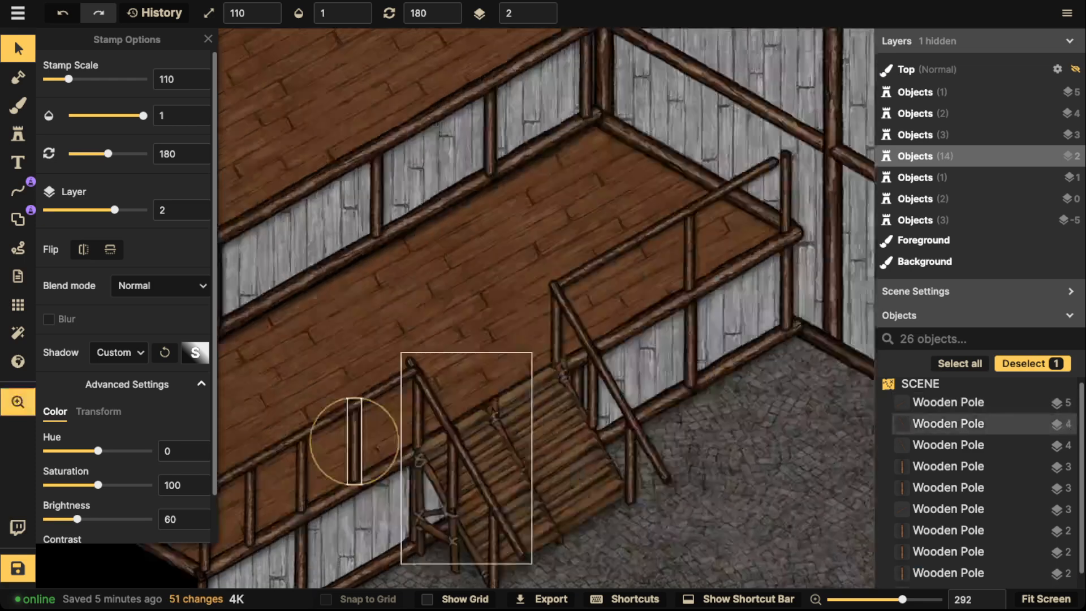
key(ctrl+v)
drag(540, 365, 533, 368)
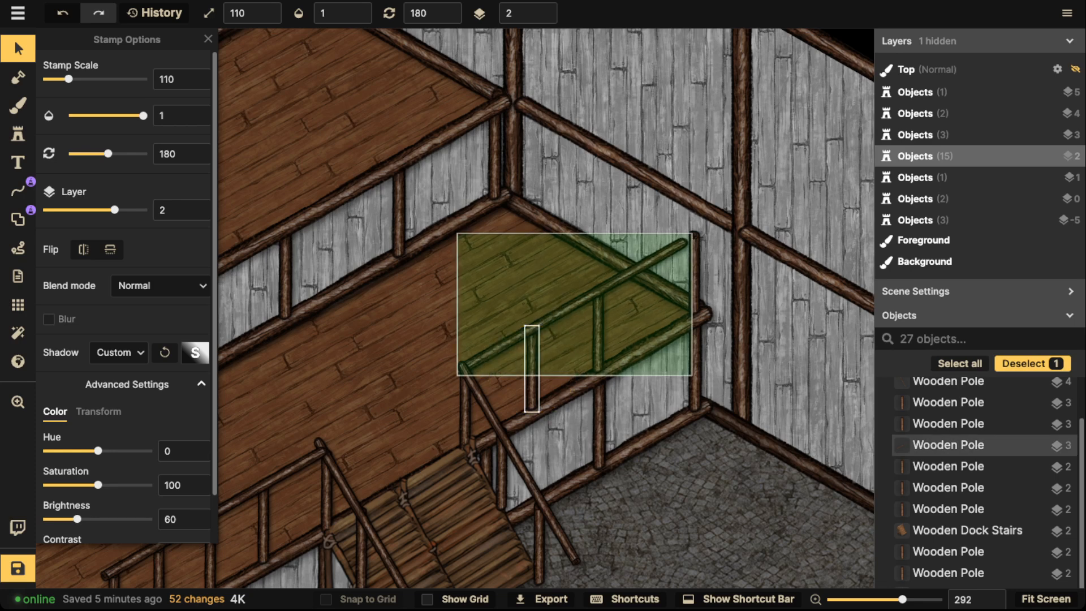
key(ctrl+v)
drag(655, 303, 651, 303)
Enlarge the top rail right of the stairs to scale 114 and shift it to meet the post at the wall
click(573, 304)
drag(573, 304, 585, 295)
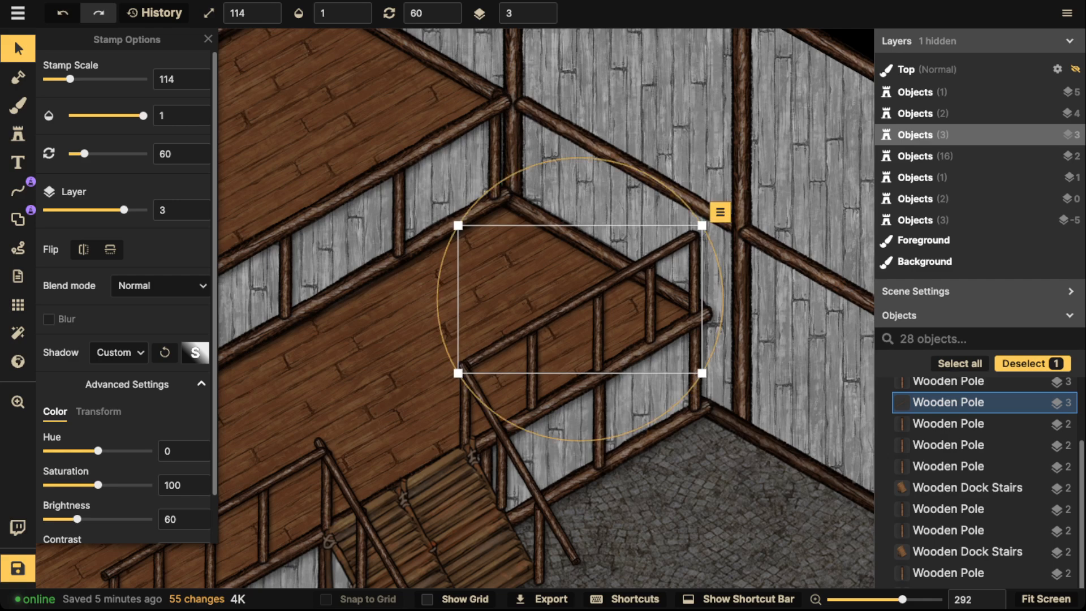
key(Escape)
Group all stair, post and rail objects of the lowest tier under the name Group
scroll(424, 161, down, 3)
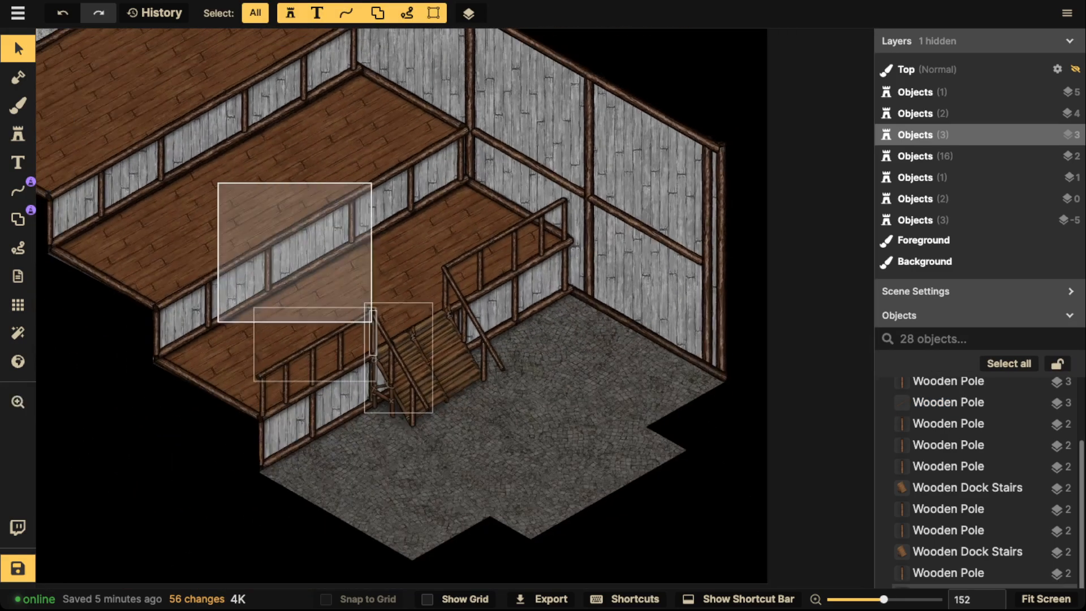
drag(371, 322, 637, 496)
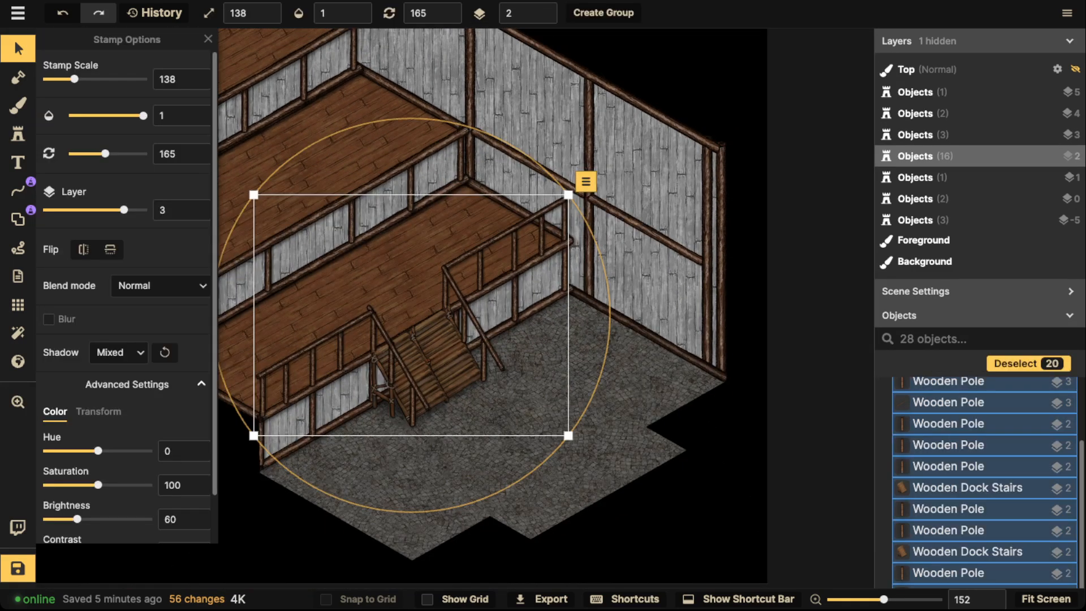
click(603, 12)
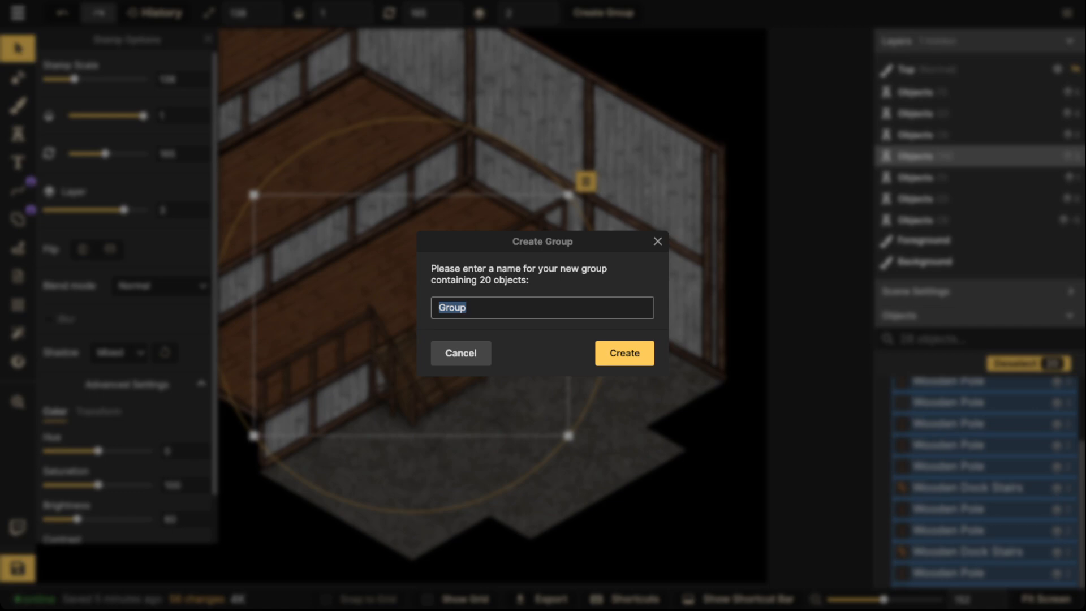
click(624, 352)
Duplicate the stairs-and-railing group twice, fitting the copies to the middle and upper tiers, with the uppermost on layer 3
scroll(468, 317, down, 2)
drag(468, 316, 517, 284)
key(ctrl+c)
key(ctrl+v)
key(ctrl+v)
key(ctrl+])
key(Escape)
Check the railings on all three tiers and save the map
scroll(407, 243, up, 3)
scroll(384, 255, up, 3)
scroll(531, 236, down, 1)
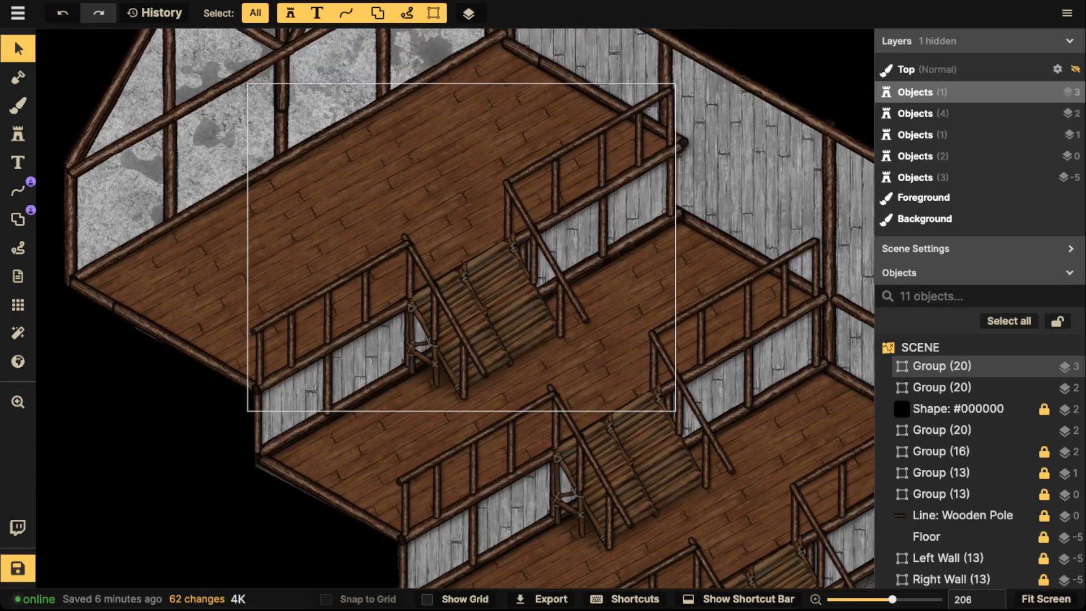
scroll(443, 303, down, 6)
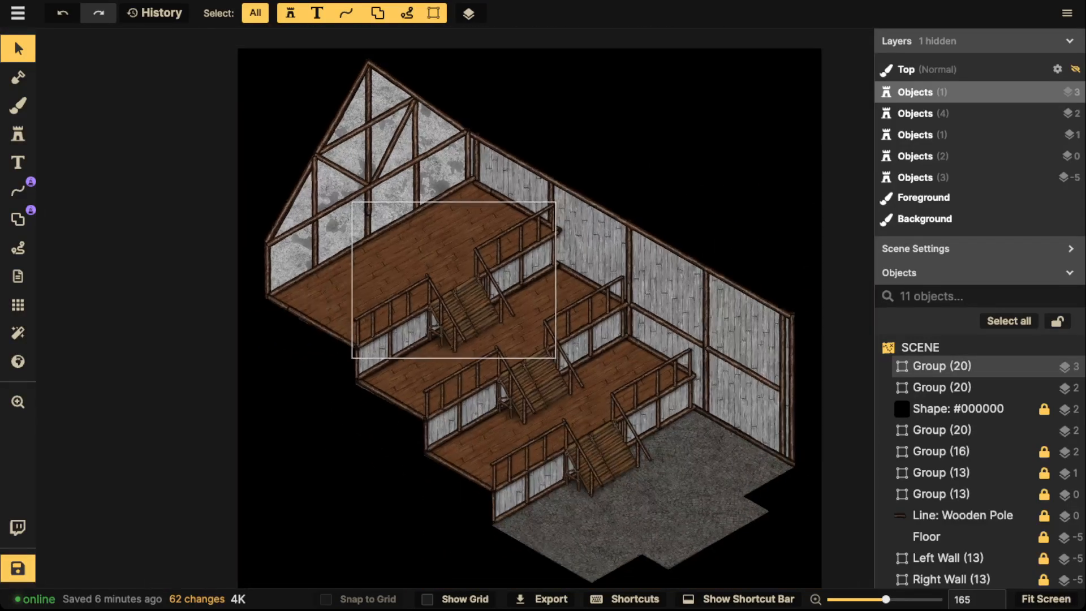
drag(443, 303, 427, 272)
drag(509, 322, 418, 342)
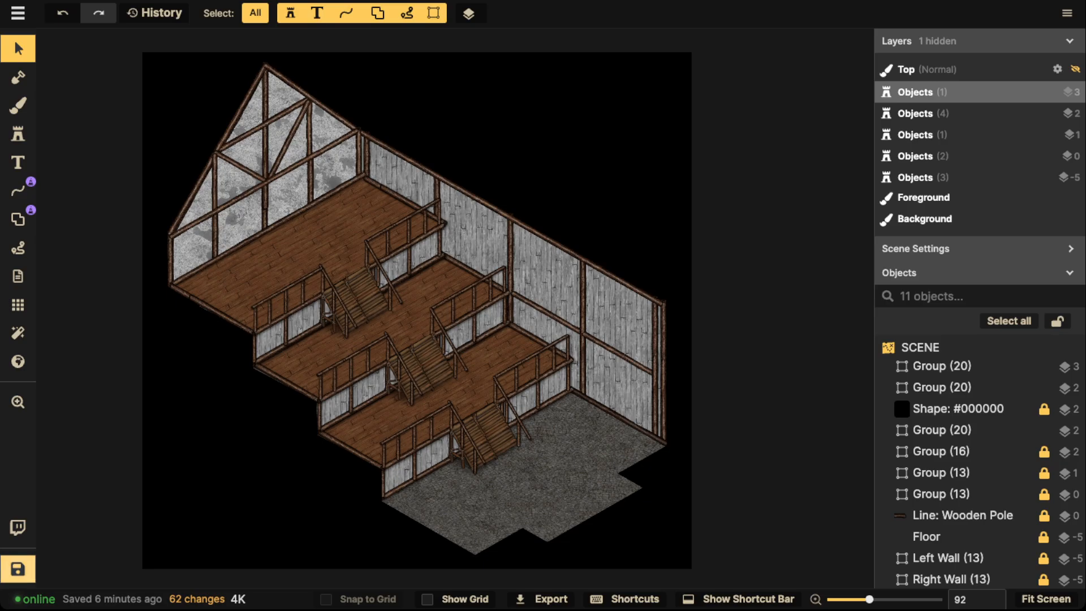
key(ctrl+s)
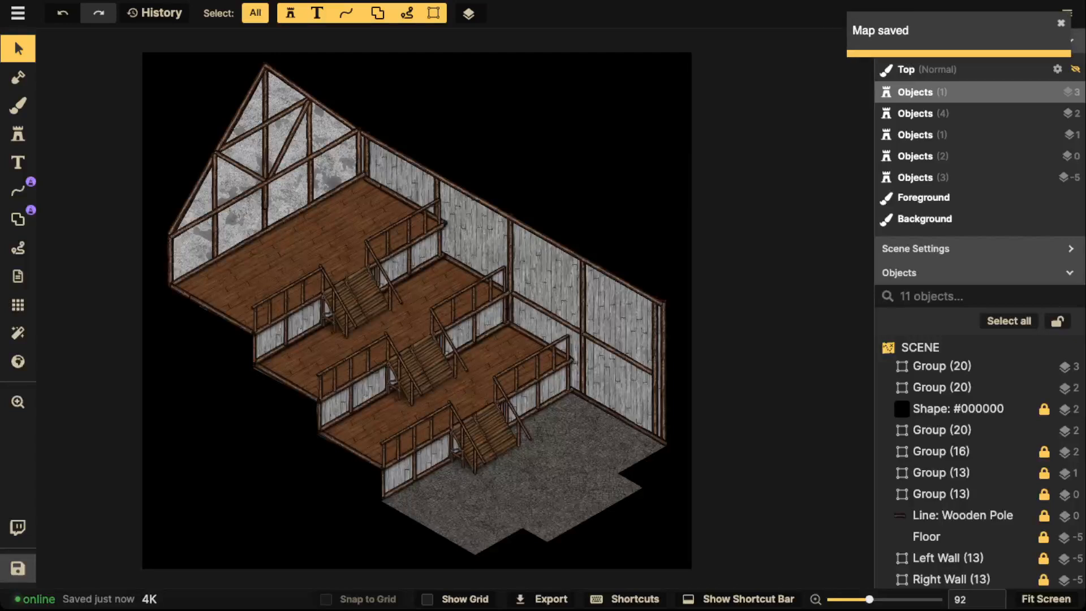
Lock the three stairs-and-railing groups together
scroll(461, 406, up, 3)
drag(462, 406, 558, 377)
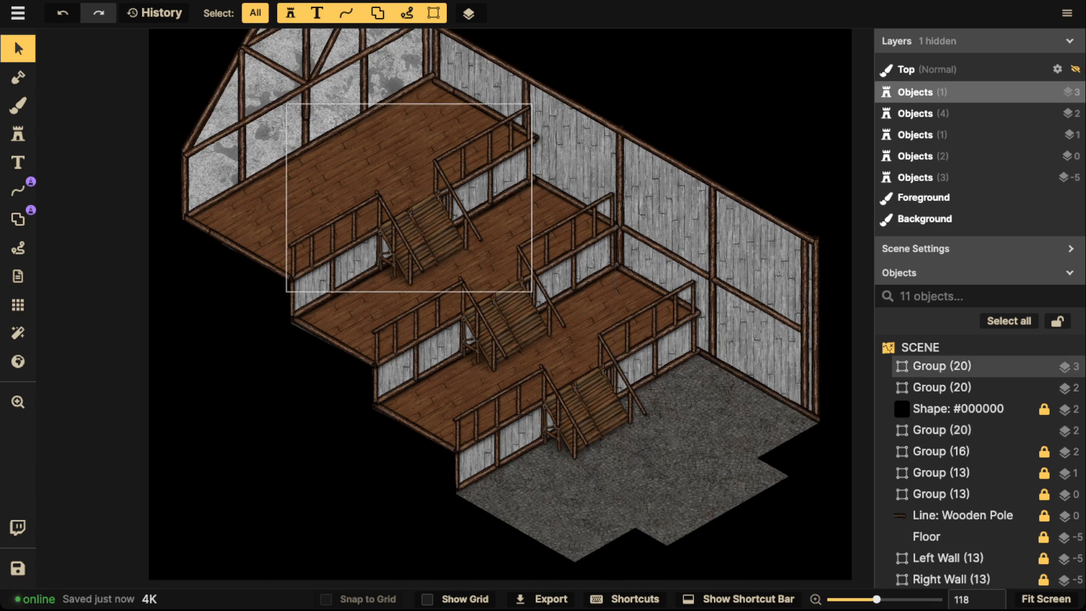
drag(573, 371, 546, 419)
drag(383, 245, 389, 267)
drag(558, 450, 435, 301)
scroll(649, 362, down, 1)
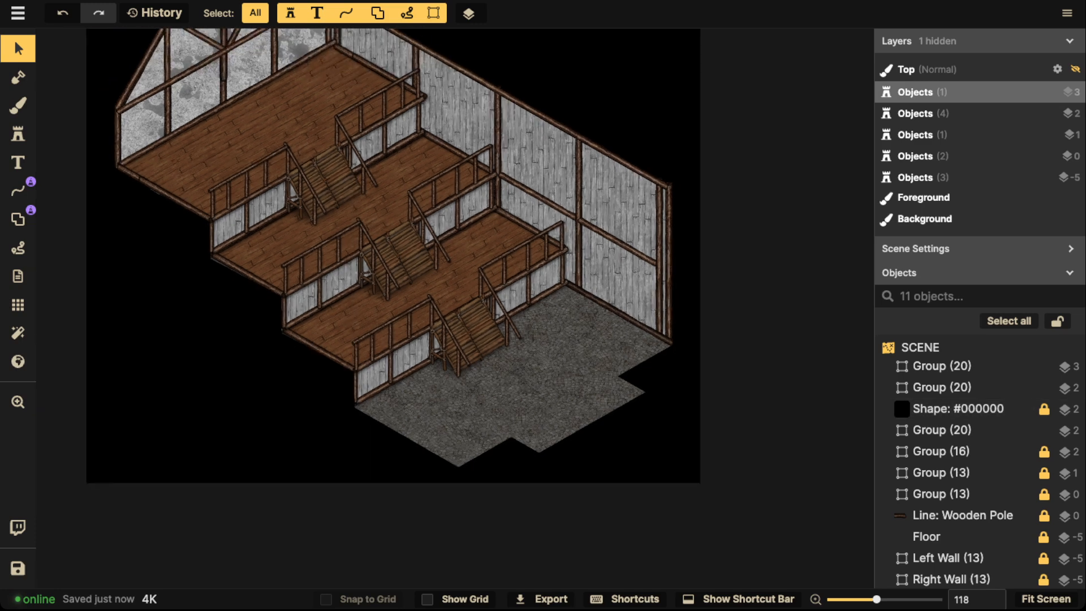
click(469, 331)
shift+click(396, 258)
shift+click(334, 181)
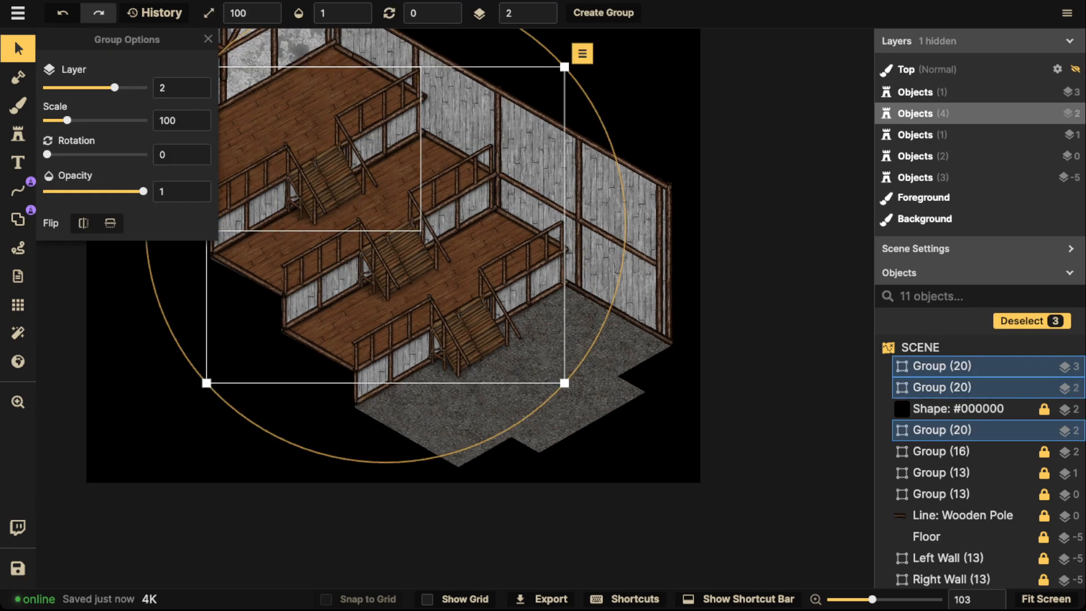
key(shift+l)
key(Escape)
Look over the whole interior, from the upper tiers down to the stone floor
scroll(357, 153, down, 1)
click(18, 402)
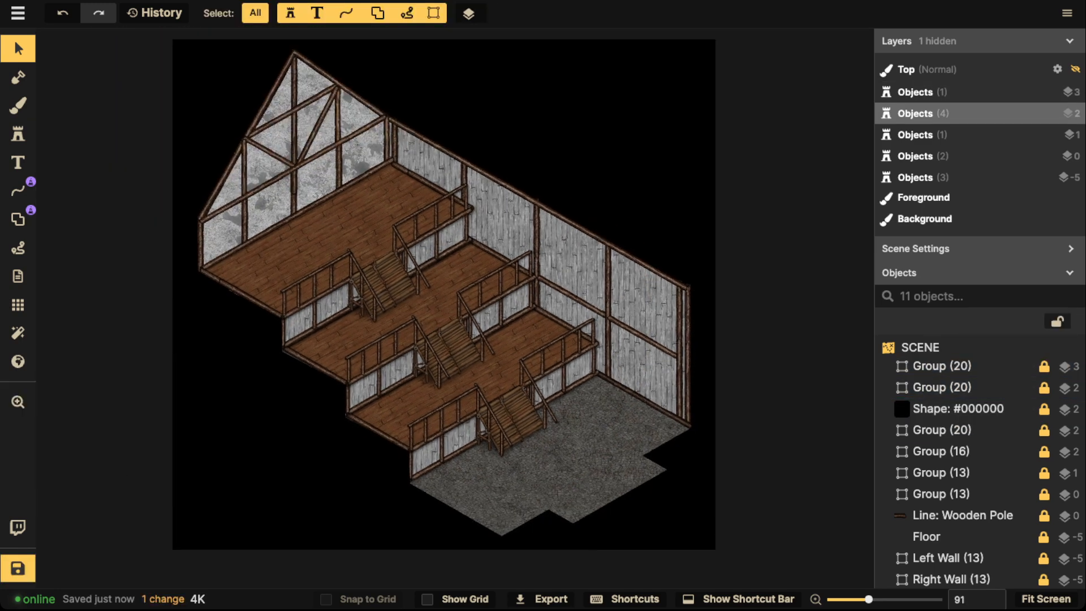
scroll(543, 344, down, 1)
drag(543, 343, 508, 309)
drag(204, 127, 631, 393)
key(space)
drag(573, 375, 69, 113)
scroll(227, 289, up, 4)
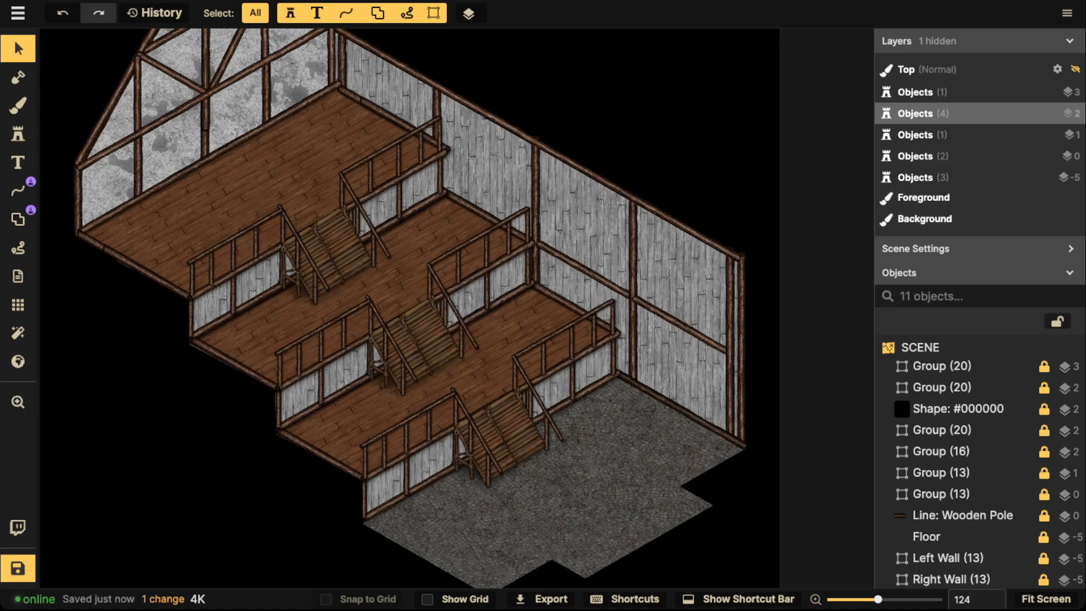
key(space)
drag(409, 308, 290, 281)
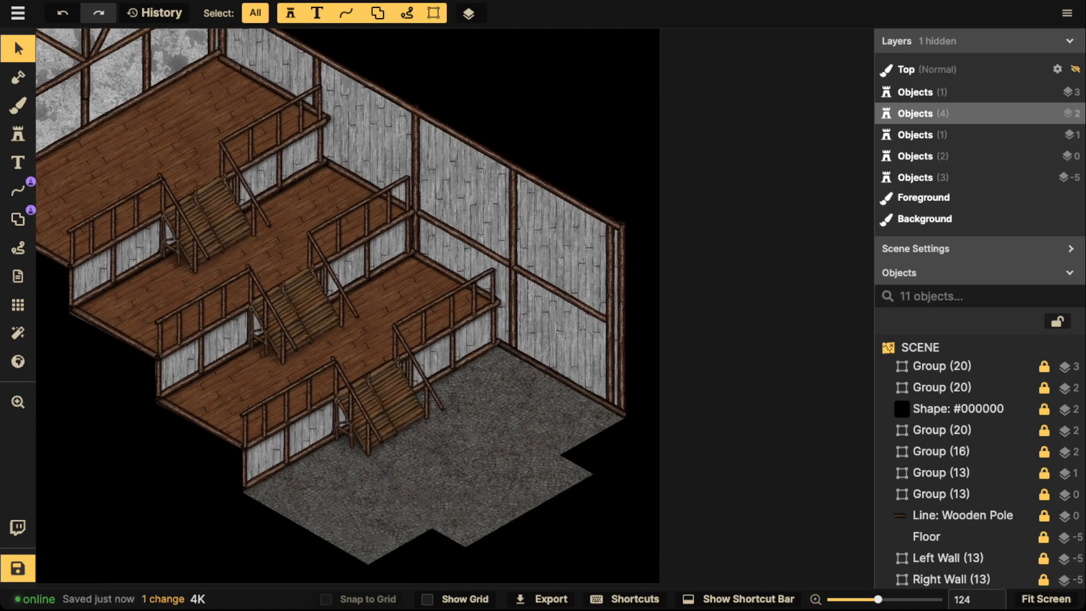
Place a Raised Wooden Dock stamp from the Fantasy Regional Pirate set on the stone floor near the back corner, scale 138, layer 3
click(17, 135)
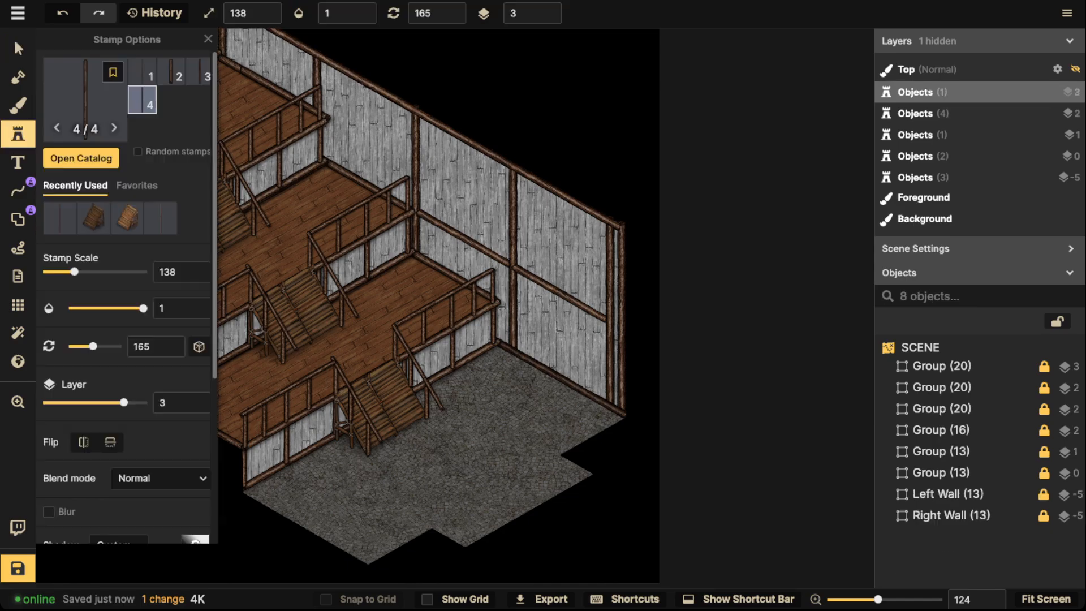
click(108, 99)
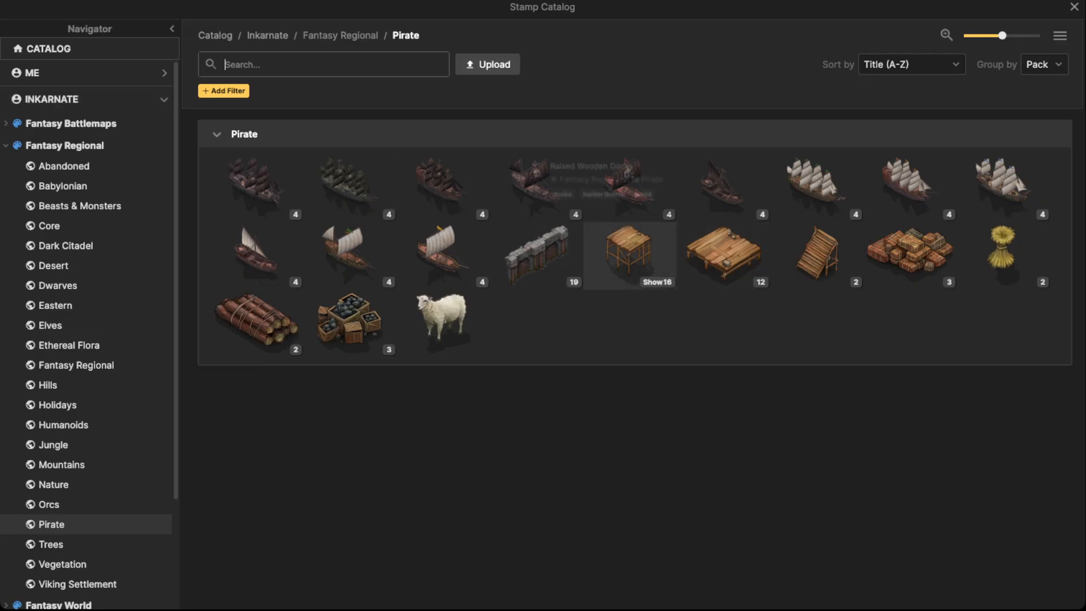
click(629, 254)
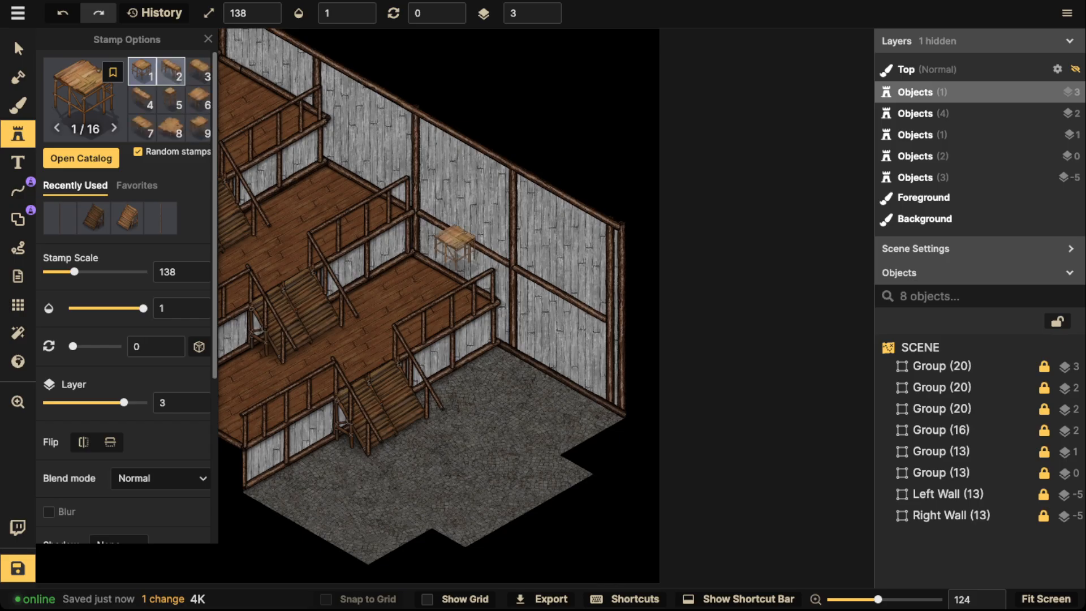
click(171, 71)
scroll(485, 391, up, 5)
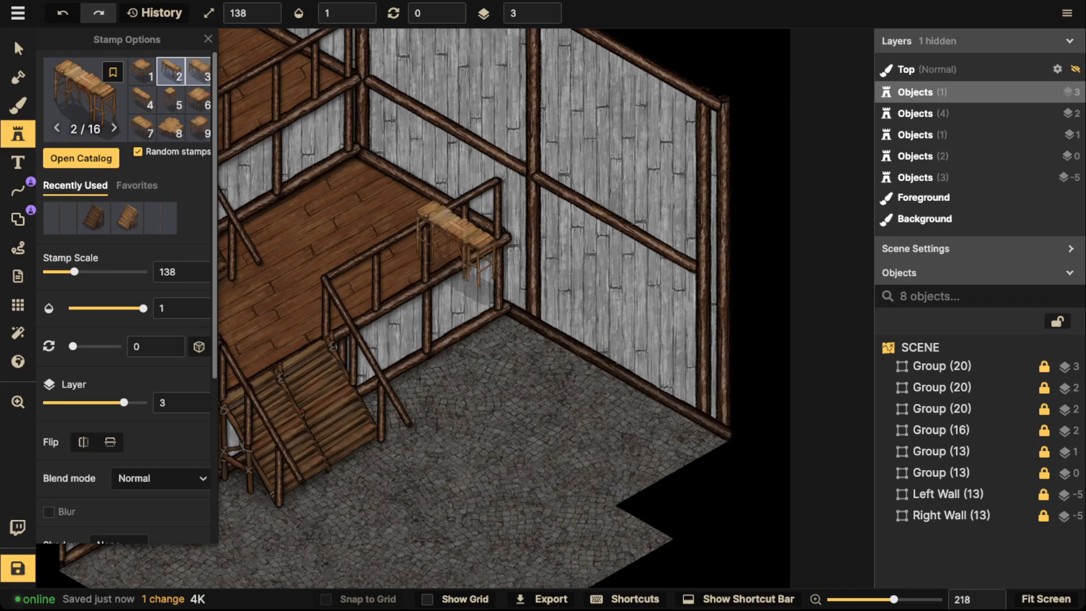
scroll(512, 368, up, 4)
click(521, 390)
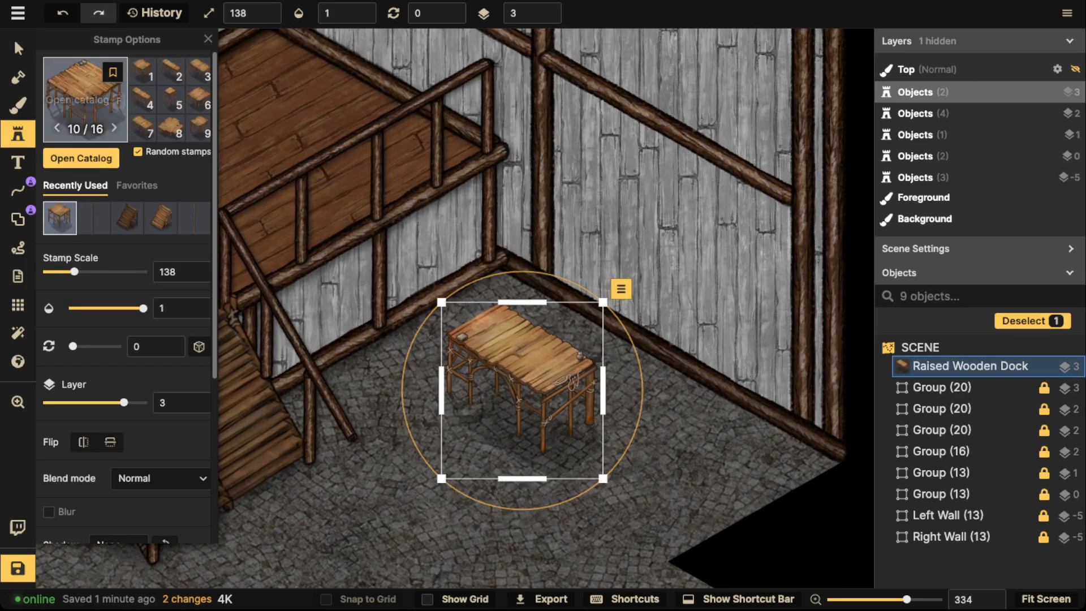
Shrink the raised wooden dock to scale 108
click(17, 49)
key(bracketleft)
key(bracketleft)
key(bracketleft)
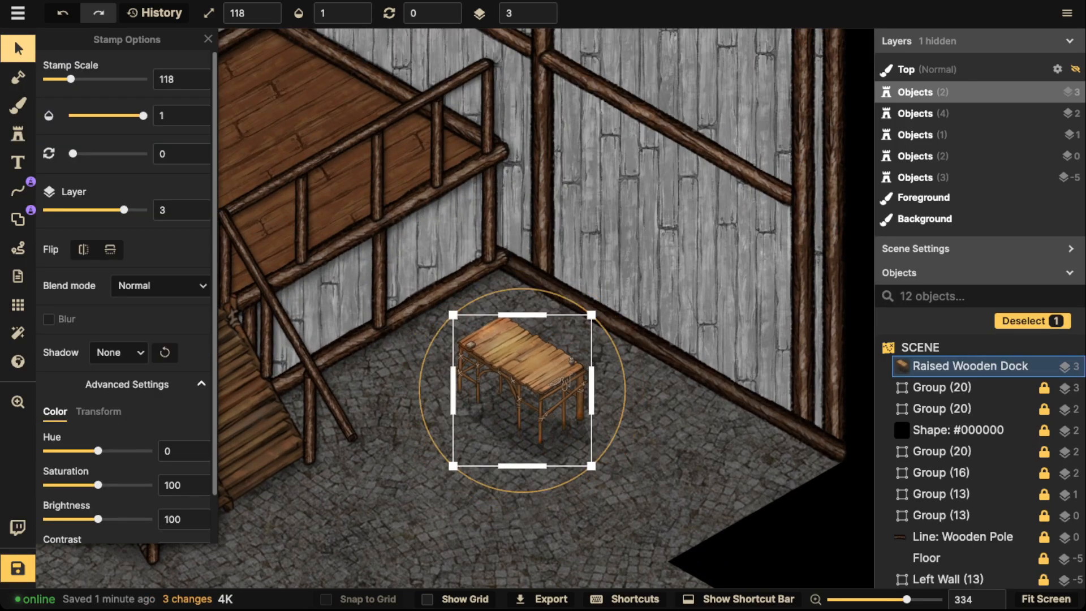
scroll(520, 389, down, 3)
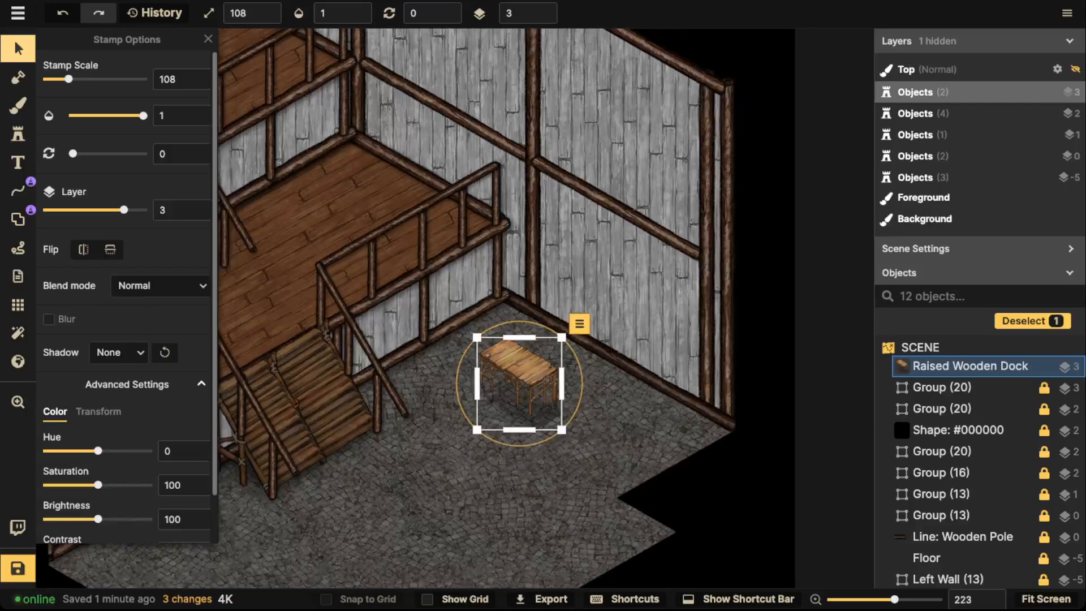
Move the wooden dock in front of the lowest tier's wall left of the stairs and enlarge it to scale 158
key(bracketright)
key(bracketright)
key(bracketright)
scroll(520, 389, down, 2)
key(space)
drag(520, 387, 688, 418)
key(space)
drag(688, 418, 501, 451)
key(bracketright)
key(bracketright)
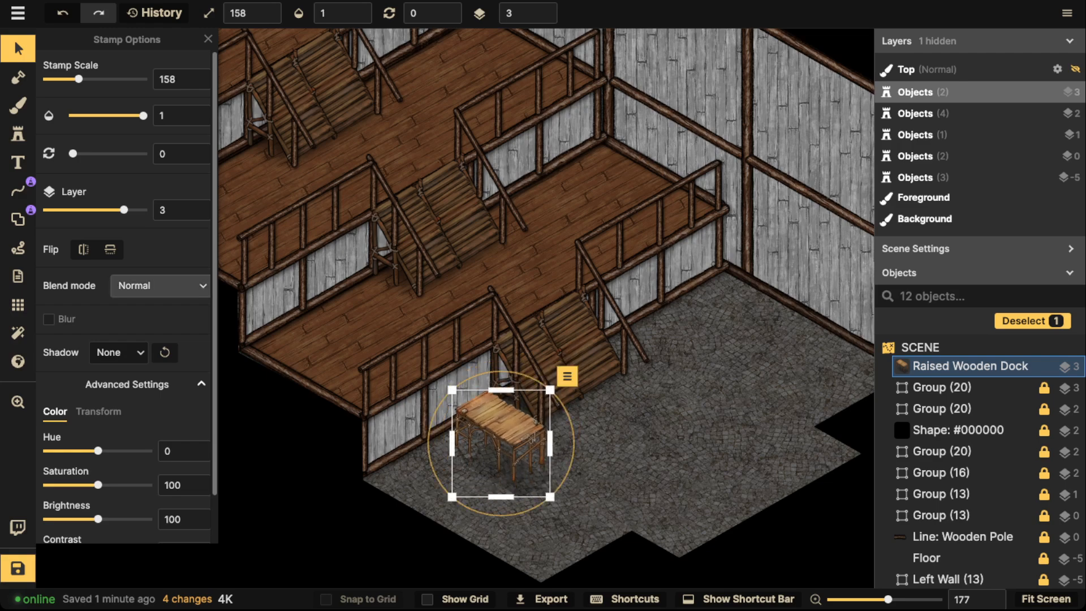
Move the wooden dock into the floor corner right of the lowest stairs and adjust its size to scale 148
drag(501, 450, 707, 398)
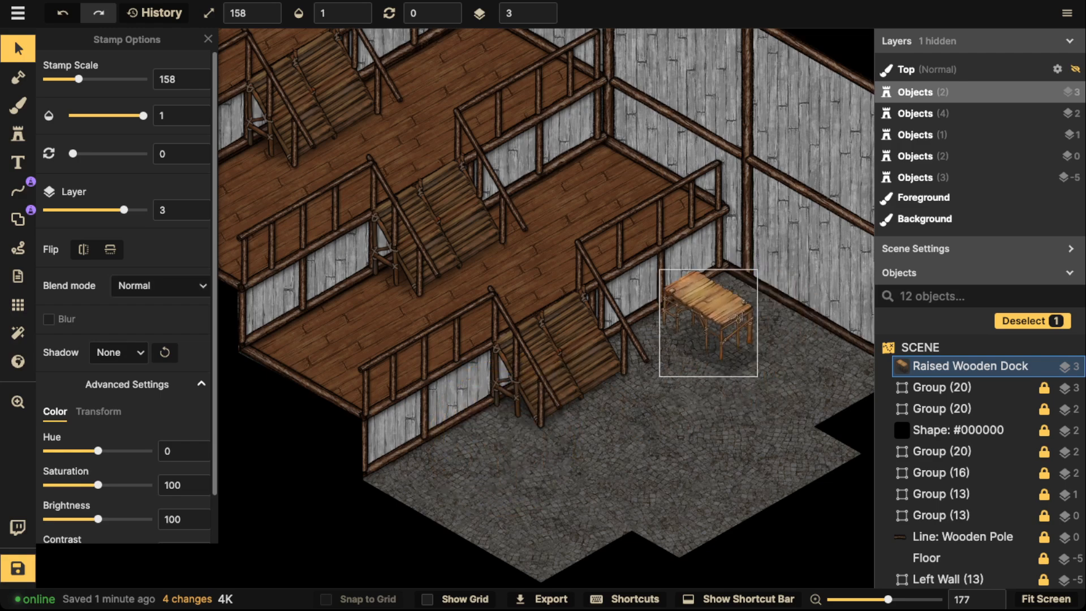
key(bracketleft)
key(bracketleft)
key(bracketleft)
key(bracketleft)
key(bracketleft)
key(bracketright)
key(bracketright)
key(bracketright)
key(bracketright)
key(bracketright)
key(bracketright)
key(bracketright)
key(bracketright)
key(bracketright)
key(bracketright)
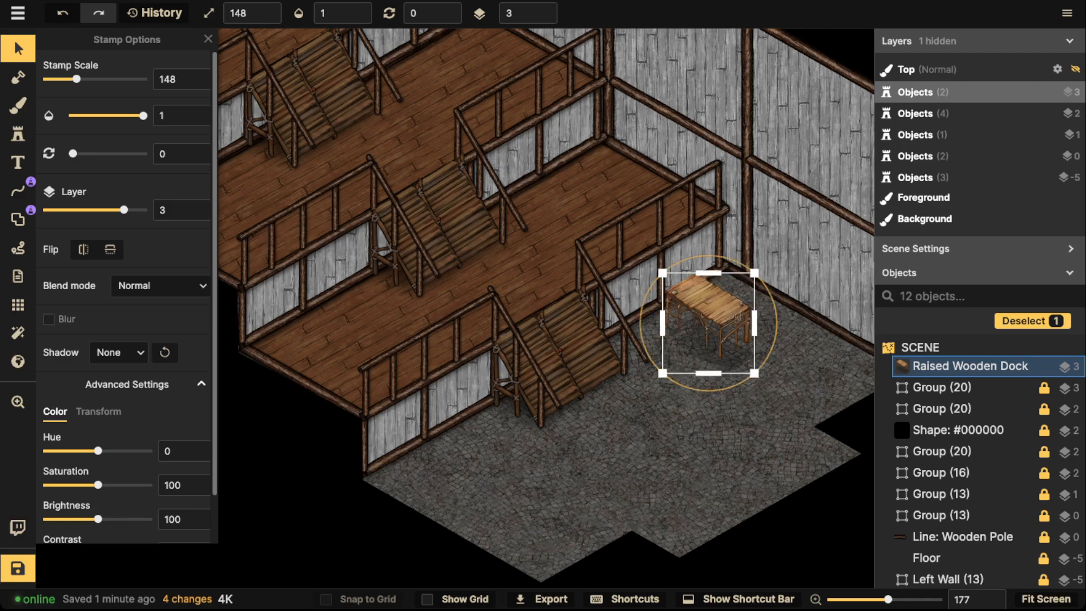
Move the raised wooden dock to the middle of the stone floor and place a Pirate Wooden Dock stamp beside it at scale 208
drag(738, 295, 720, 409)
click(18, 134)
click(79, 99)
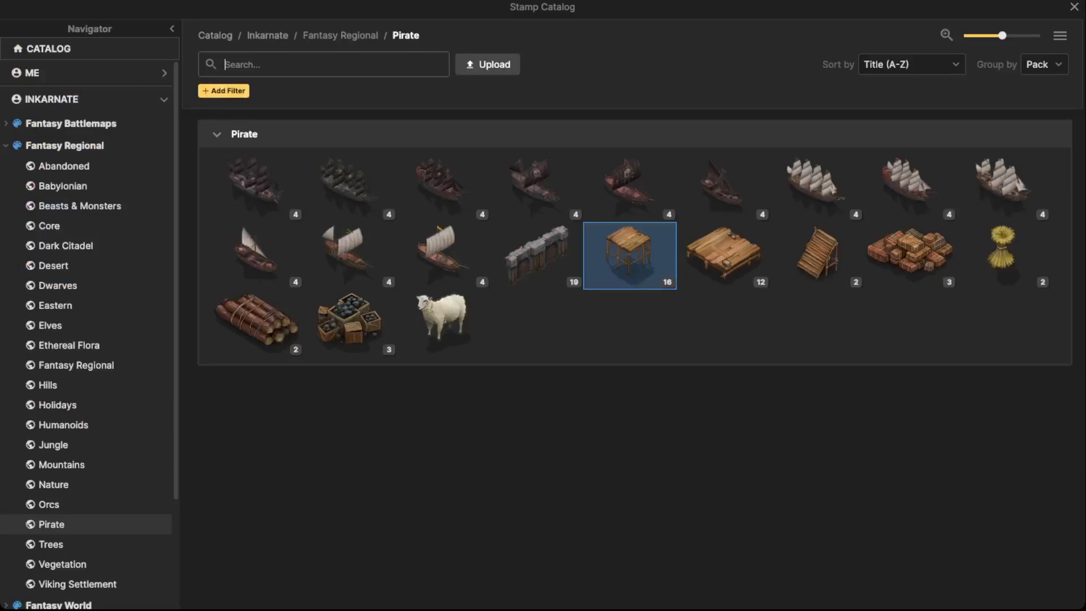
click(724, 255)
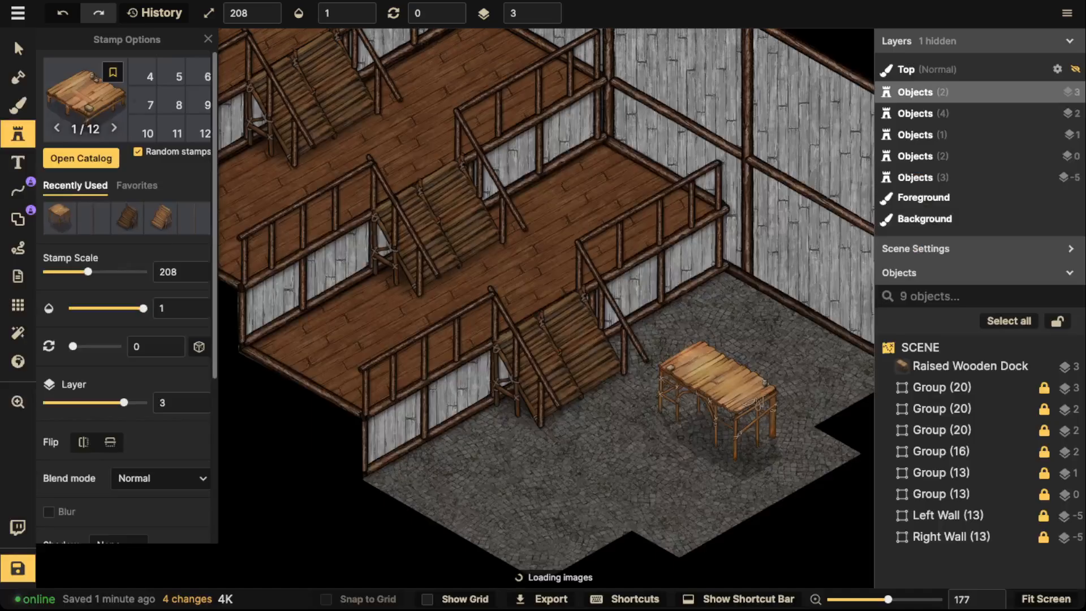
click(628, 427)
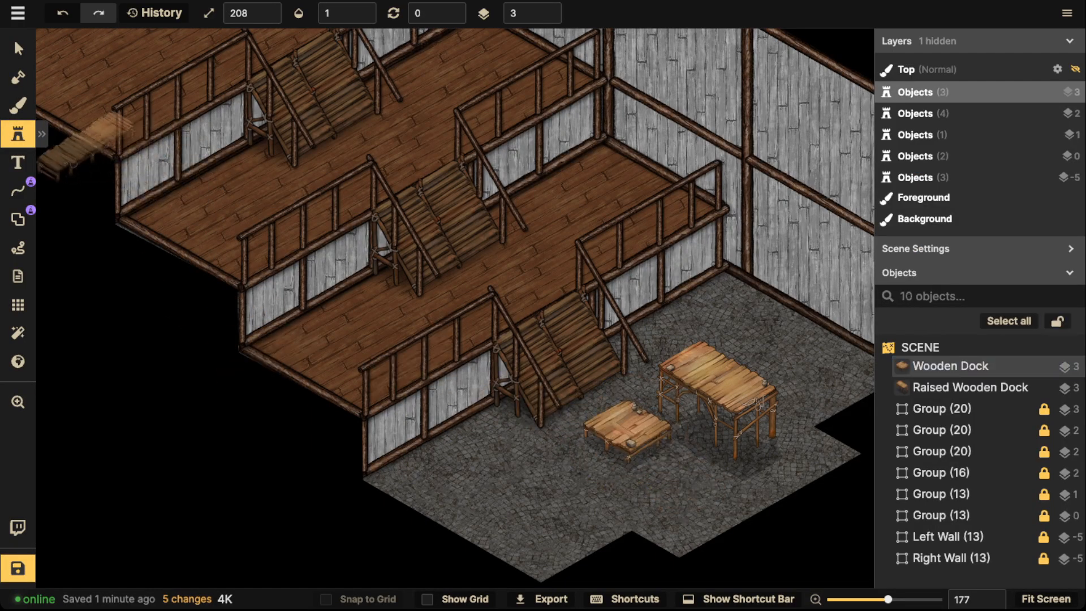
Search the Fantasy Battlemaps stamps for "table" and choose the round plank Circular Table stamp
click(18, 133)
click(77, 100)
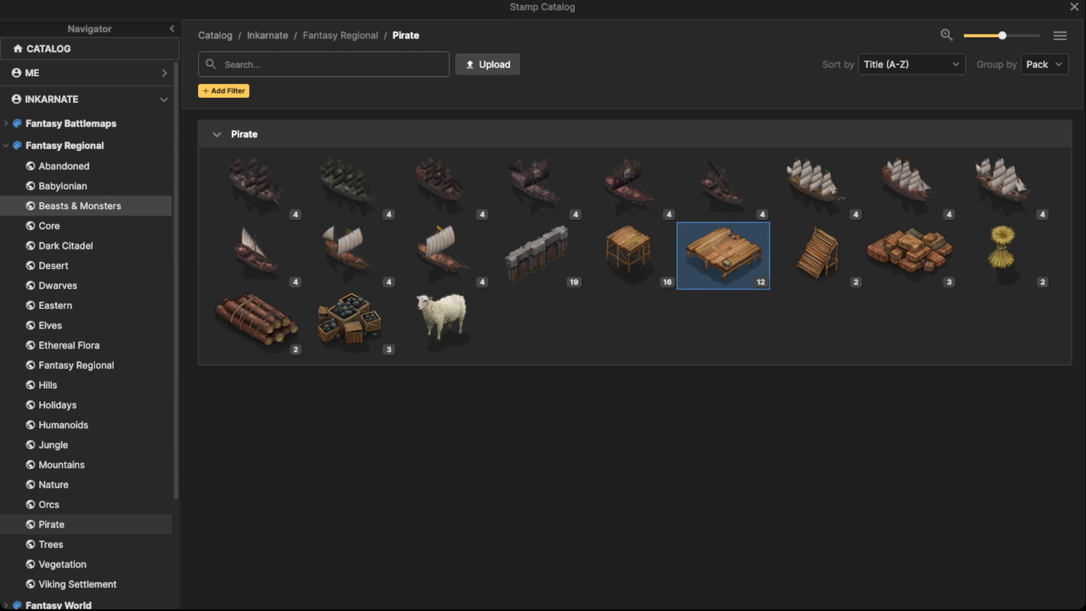
click(71, 123)
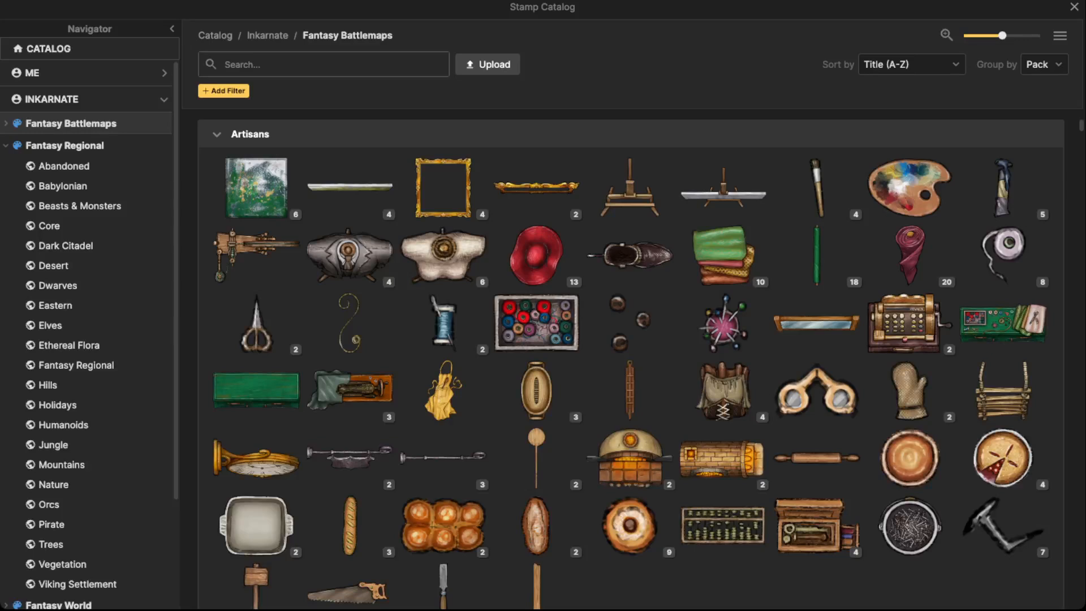
text(table)
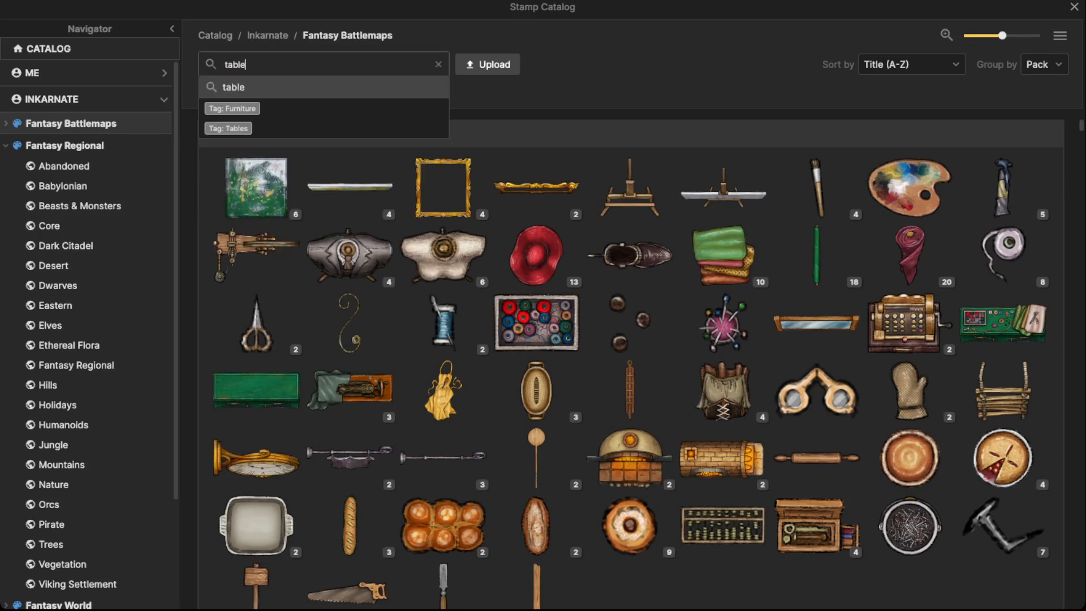
key(Return)
click(349, 439)
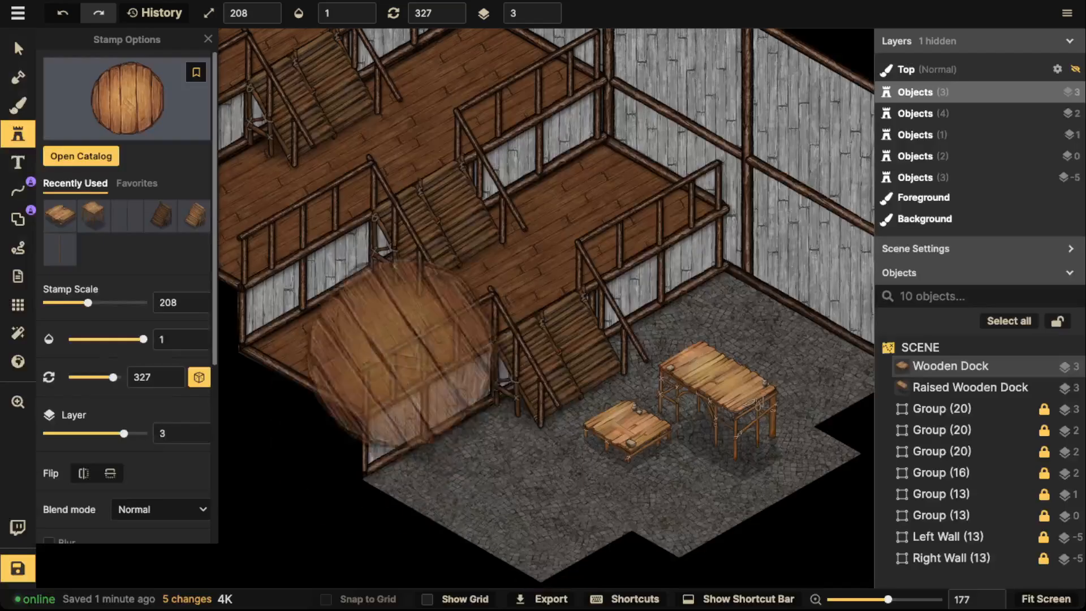
Place the Circular Table on the front part of the stone floor with rotation 0, scale 98 and no shadow
scroll(294, 294, up, 3)
click(455, 13)
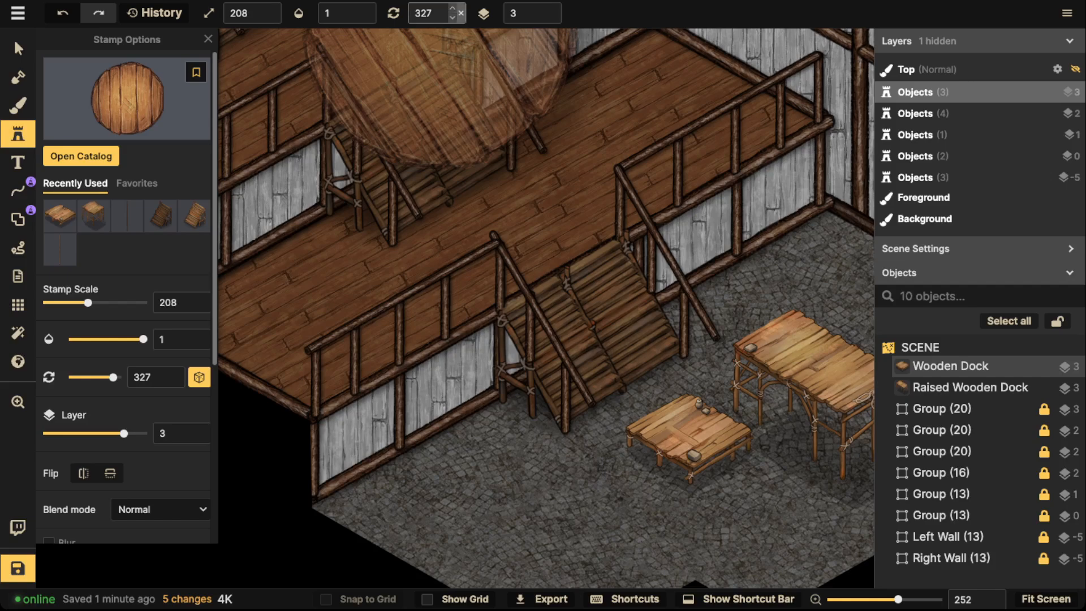
text(0)
scroll(526, 430, down, 9)
scroll(517, 475, down, 2)
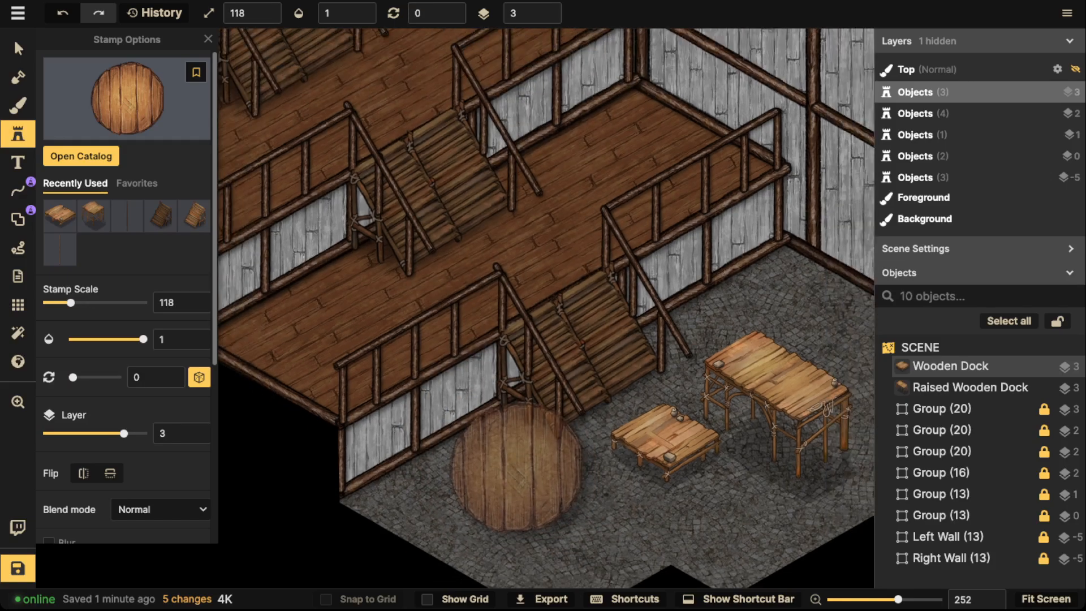
drag(517, 476, 515, 377)
scroll(127, 285, down, 5)
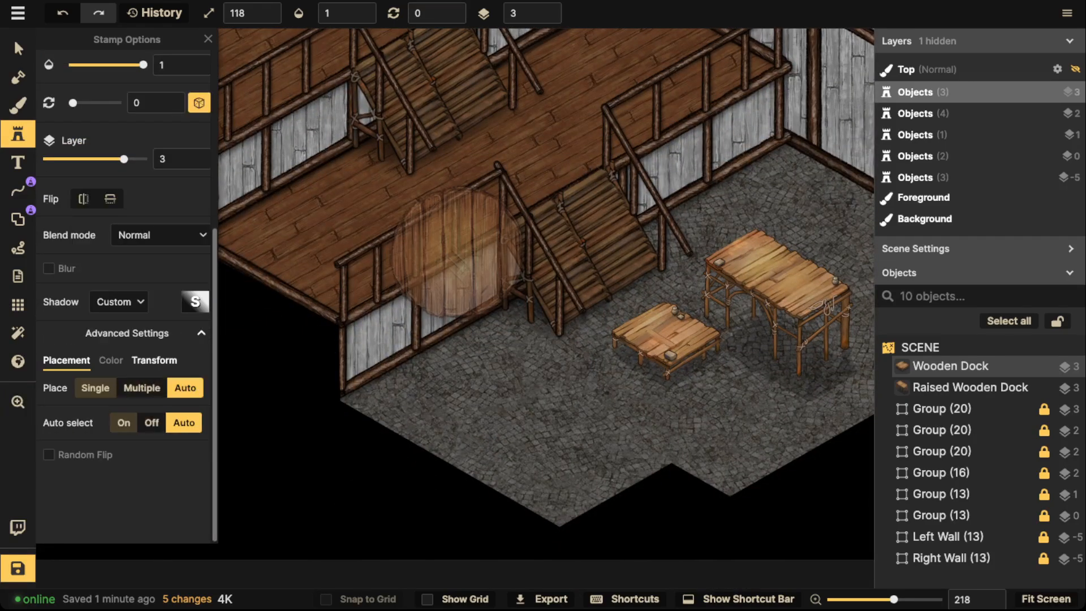
click(154, 360)
click(110, 360)
click(118, 302)
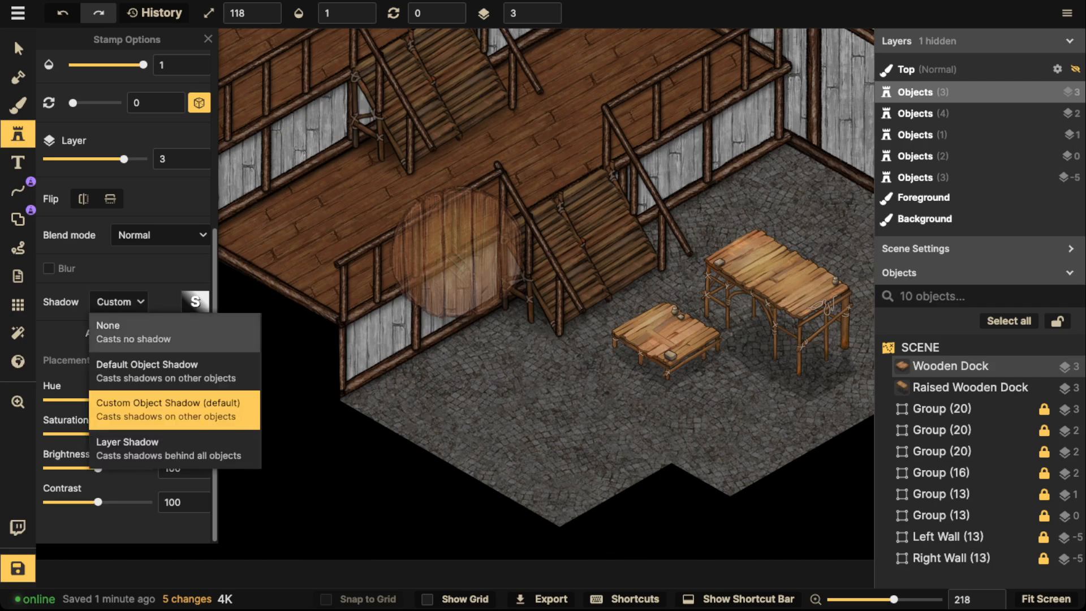
click(133, 331)
scroll(517, 424, down, 2)
click(524, 421)
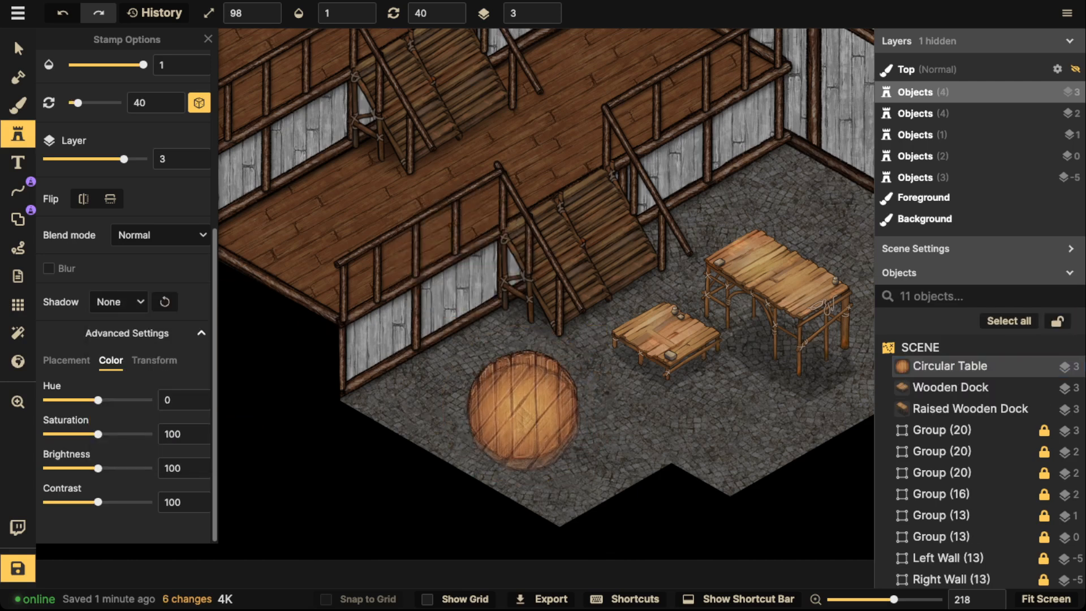
Duplicate the circular table, put the copy on layer 4 and offset it slightly above the original
click(18, 49)
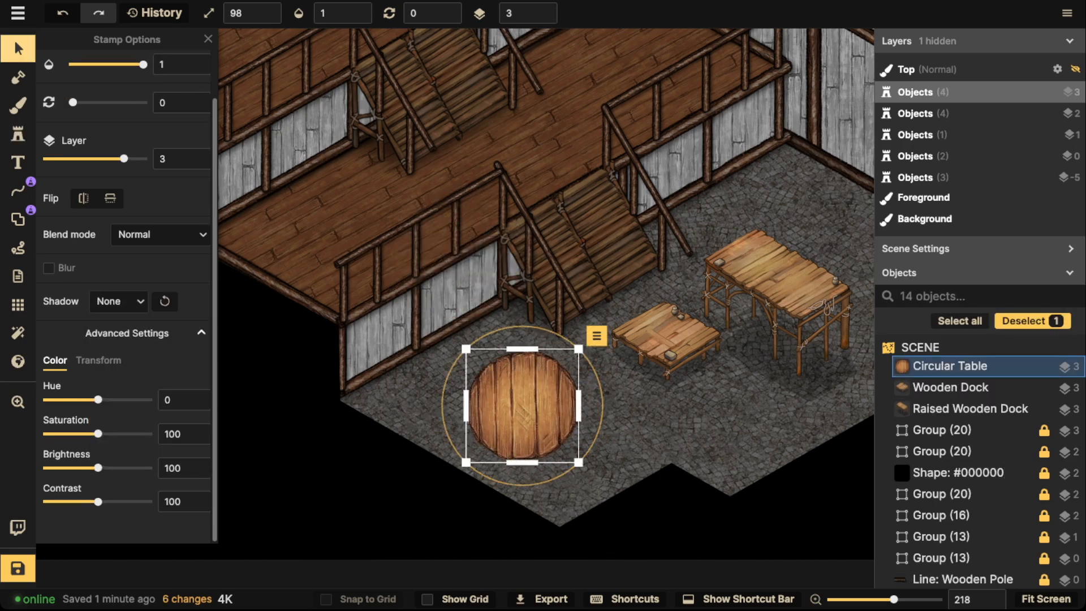
key(ctrl+d)
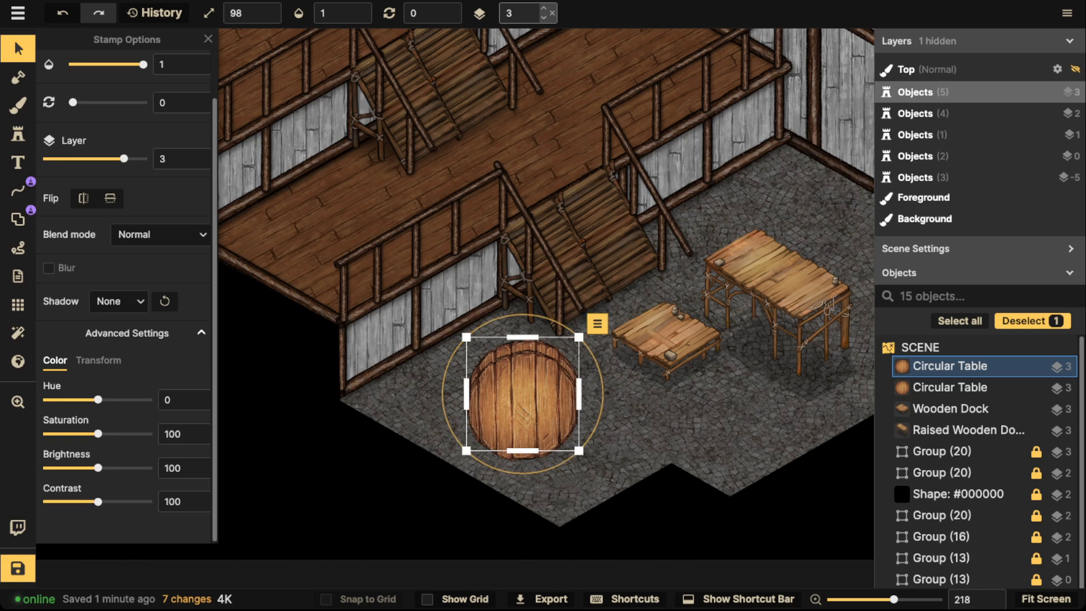
click(547, 9)
drag(522, 394, 521, 401)
Darken the lower circular table on layer 3 to brightness 51 and nudge the upper copy into line over it
click(522, 459)
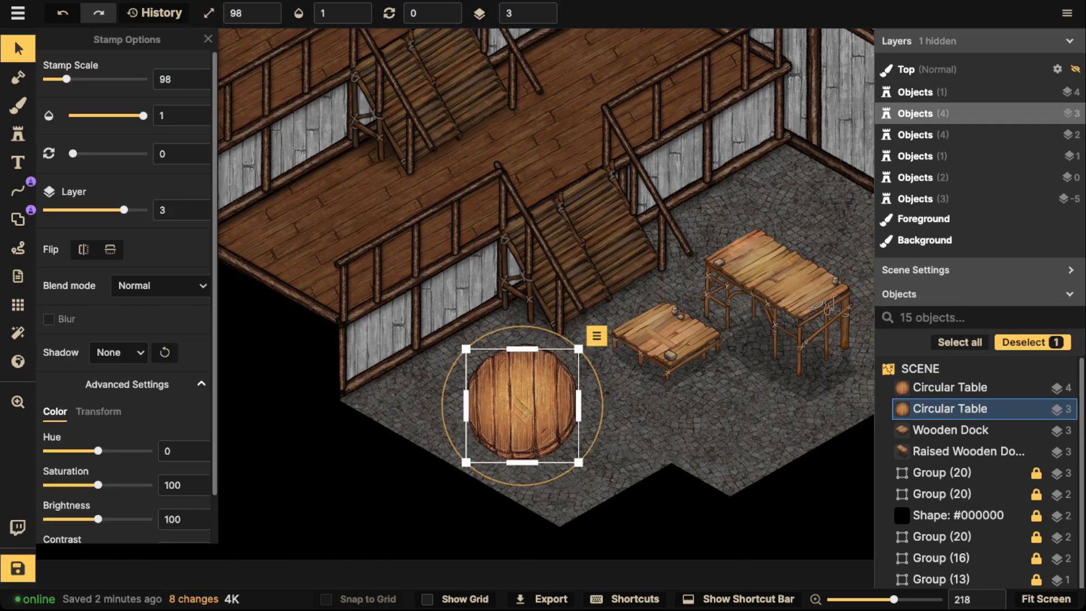
drag(98, 519, 76, 519)
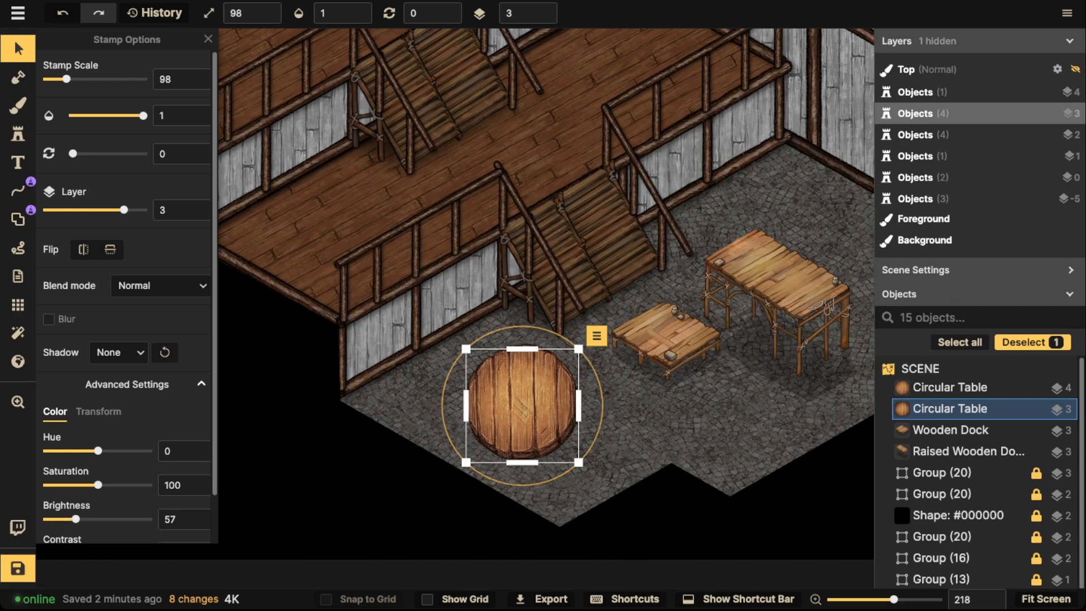
key(Escape)
drag(521, 400, 521, 399)
Flatten both circular tables together into an isometric oval and shift the darker copy slightly down as the tabletop's edge
drag(444, 389, 498, 419)
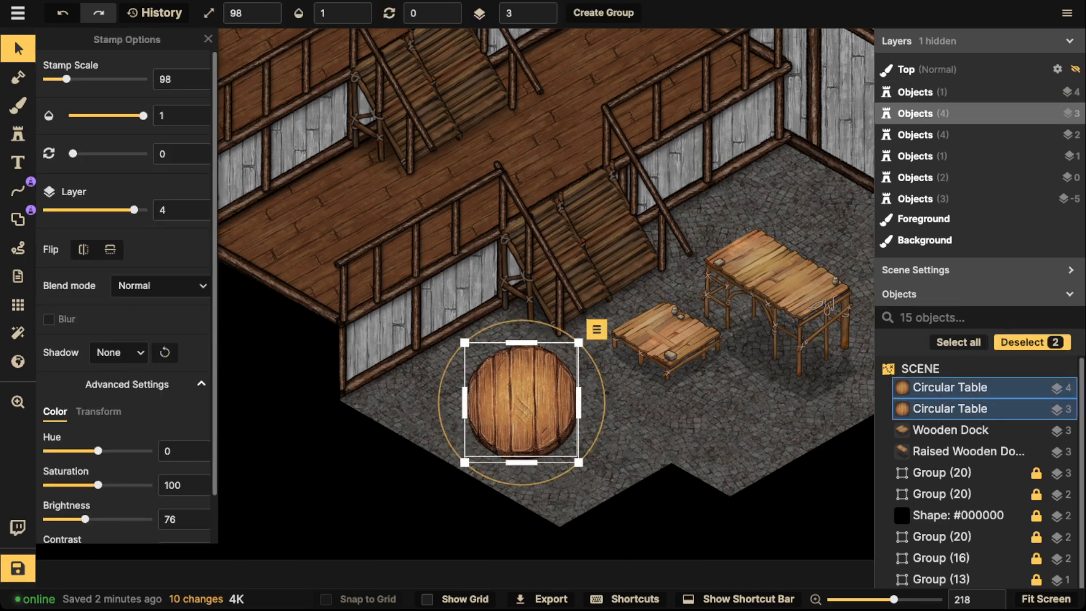
drag(521, 343, 521, 393)
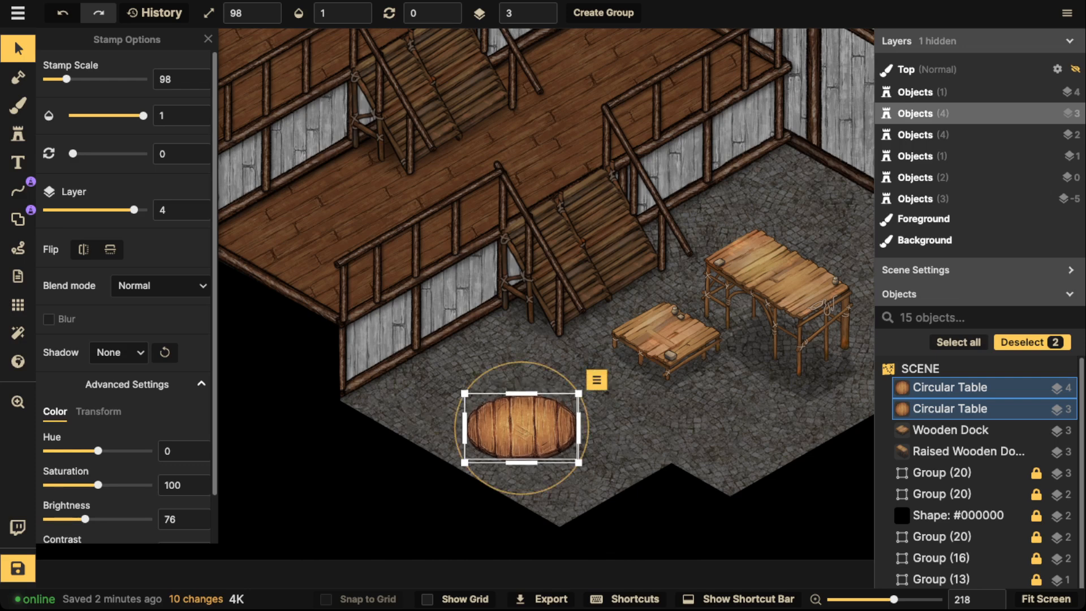
key(Escape)
drag(521, 460, 521, 463)
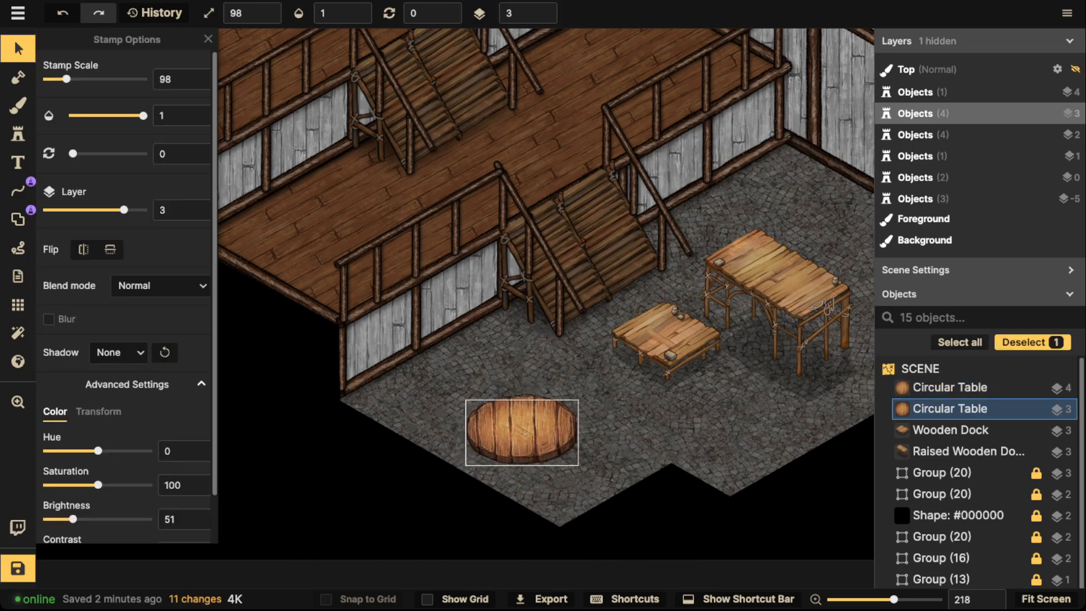
Group the two tabletop pieces under the default name and shift the group slightly up on the floor
key(Escape)
drag(459, 395, 565, 462)
key(ctrl+g)
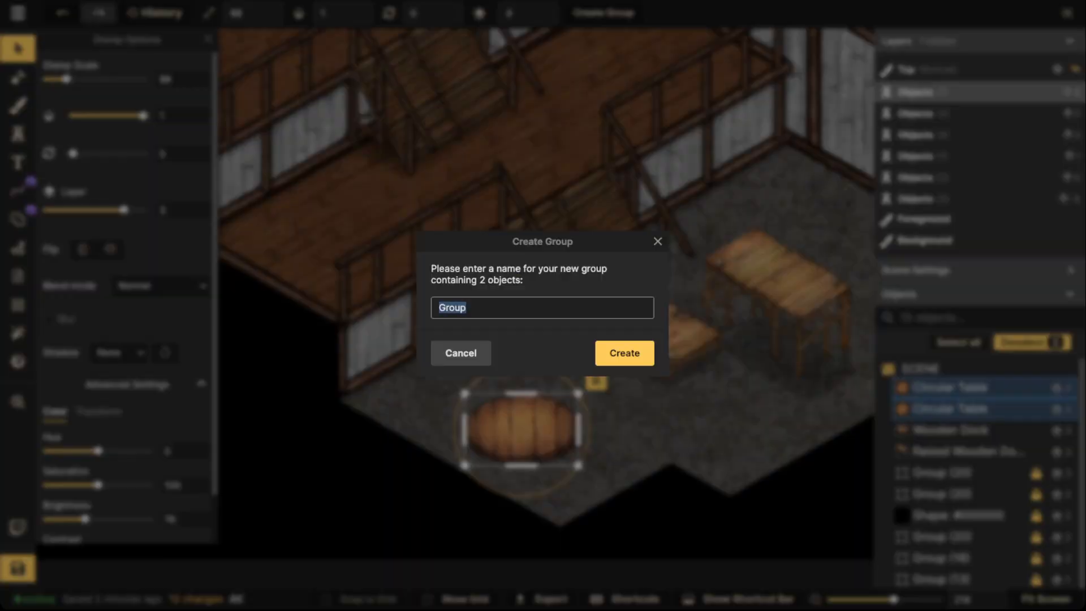
click(624, 353)
mouse_move(521, 430)
mouse_down()
mouse_move(488, 381)
mouse_move(462, 388)
mouse_move(580, 472)
mouse_move(454, 404)
mouse_move(458, 320)
mouse_move(427, 309)
mouse_move(523, 406)
mouse_move(511, 413)
mouse_up()
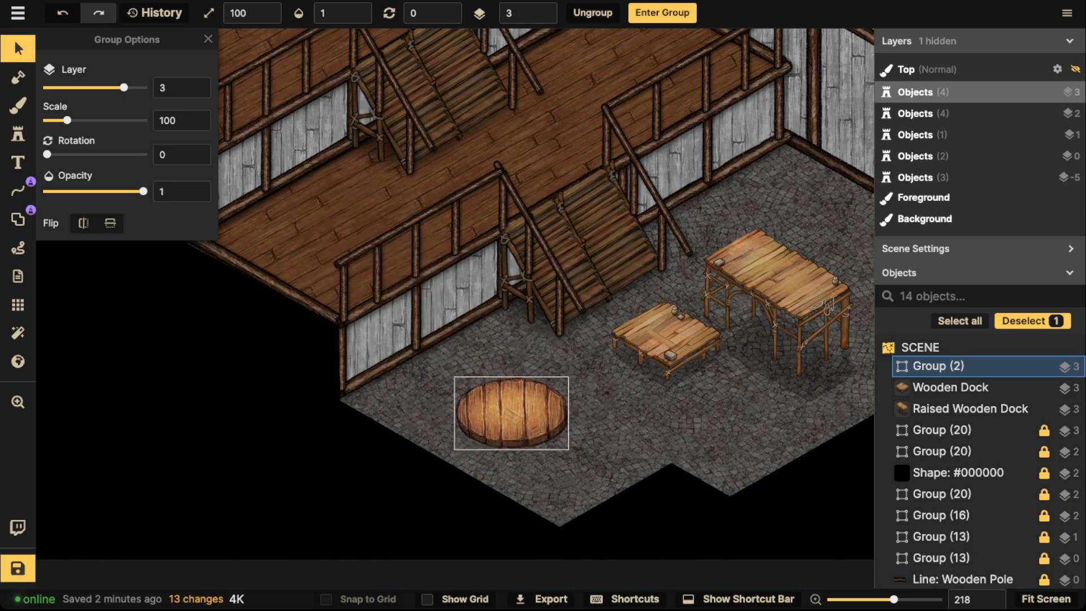
Inside the tabletop group, place a Wooden Pole stamp at scale 78 and rotation 180 as the table's left leg
double_click(512, 413)
scroll(465, 373, up, 5)
click(17, 133)
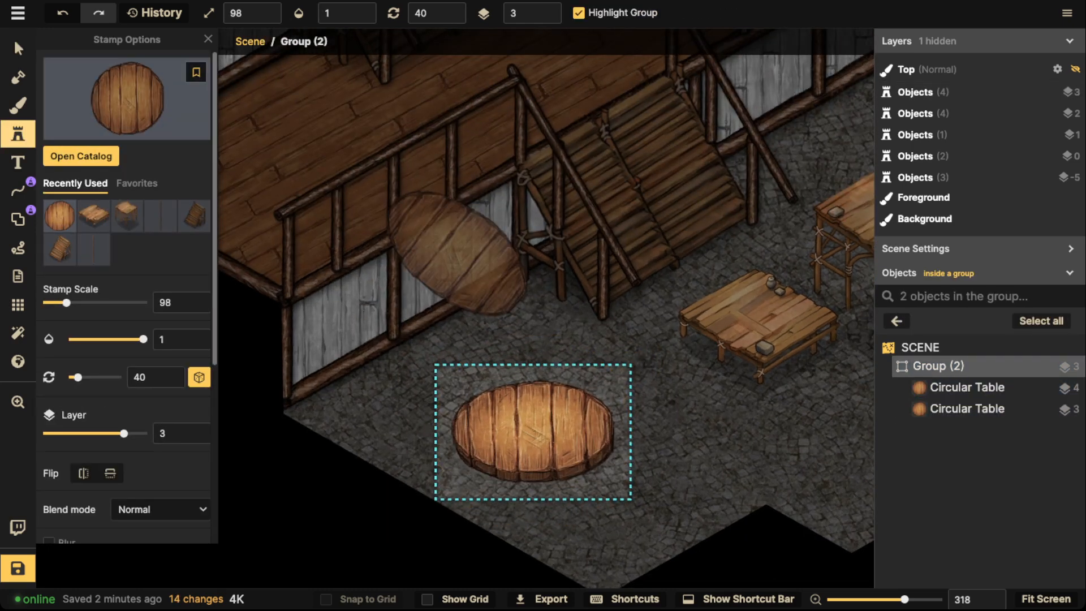
click(160, 217)
drag(476, 437, 461, 268)
scroll(463, 272, up, 9)
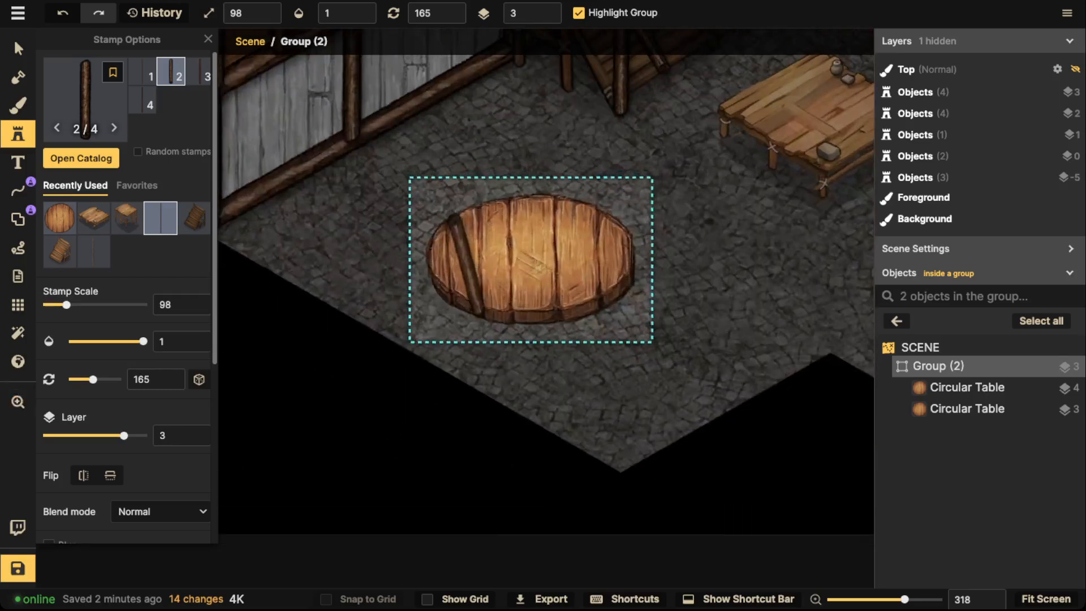
scroll(457, 289, up, 1)
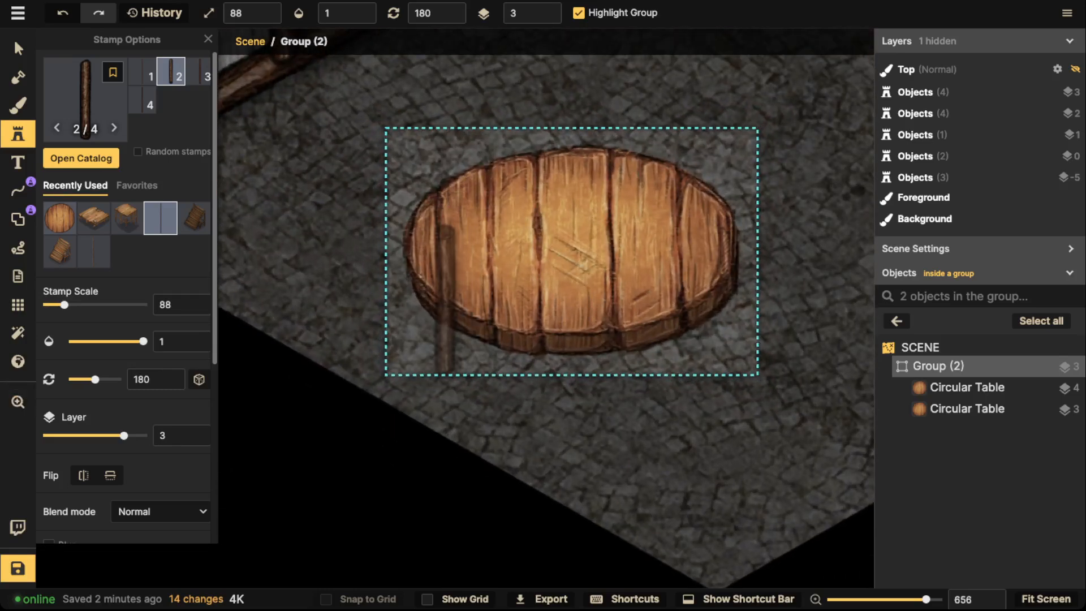
scroll(444, 297, down, 2)
click(434, 305)
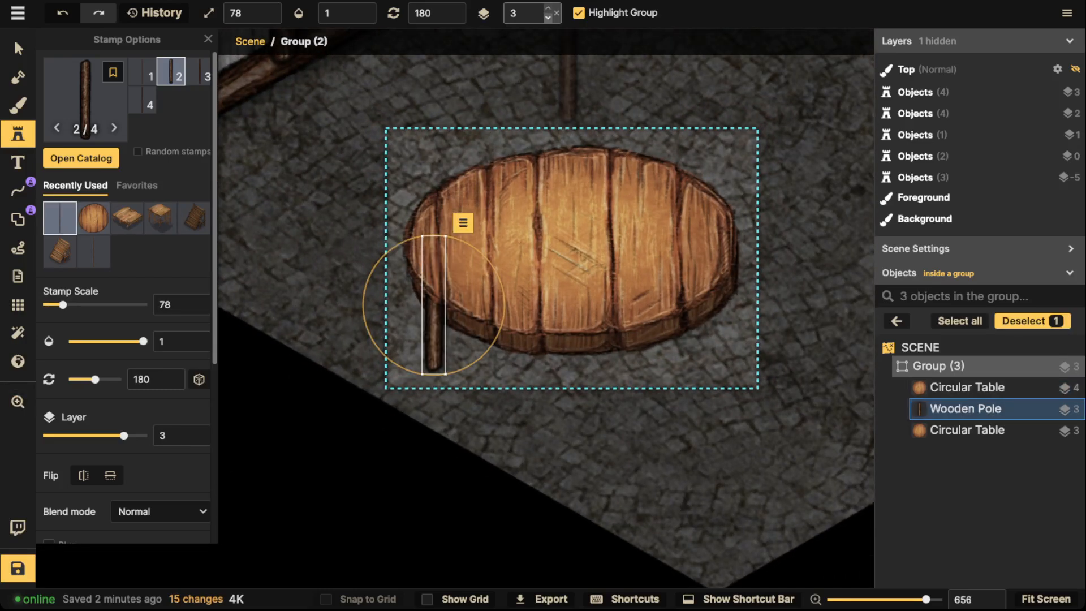
Put the pole leg on layer 1 beneath the tabletop and darken it to brightness 36
click(554, 16)
click(554, 16)
scroll(127, 294, down, 5)
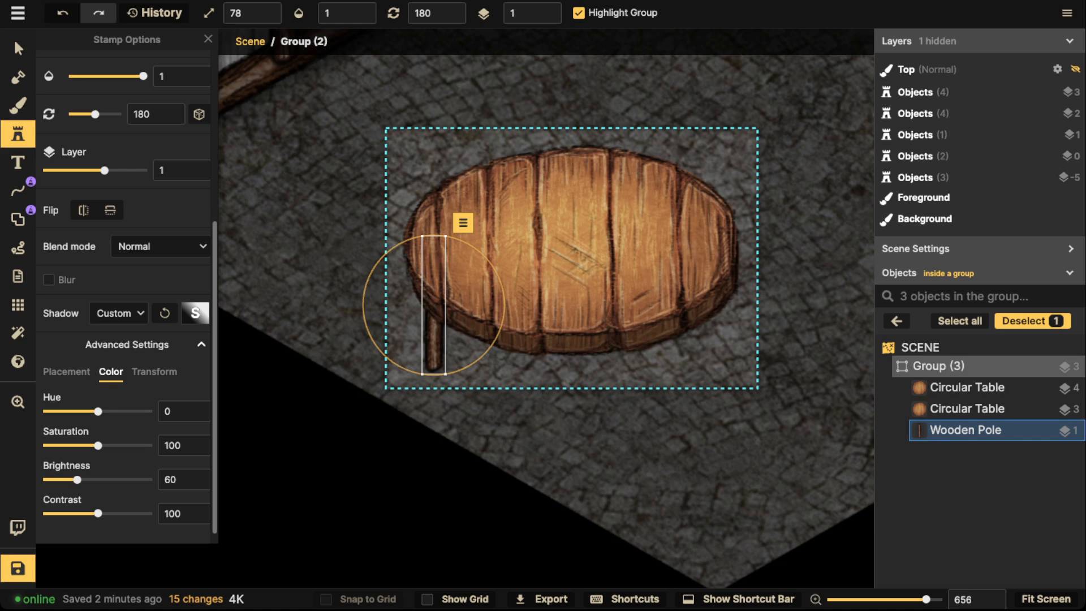
drag(76, 480, 65, 480)
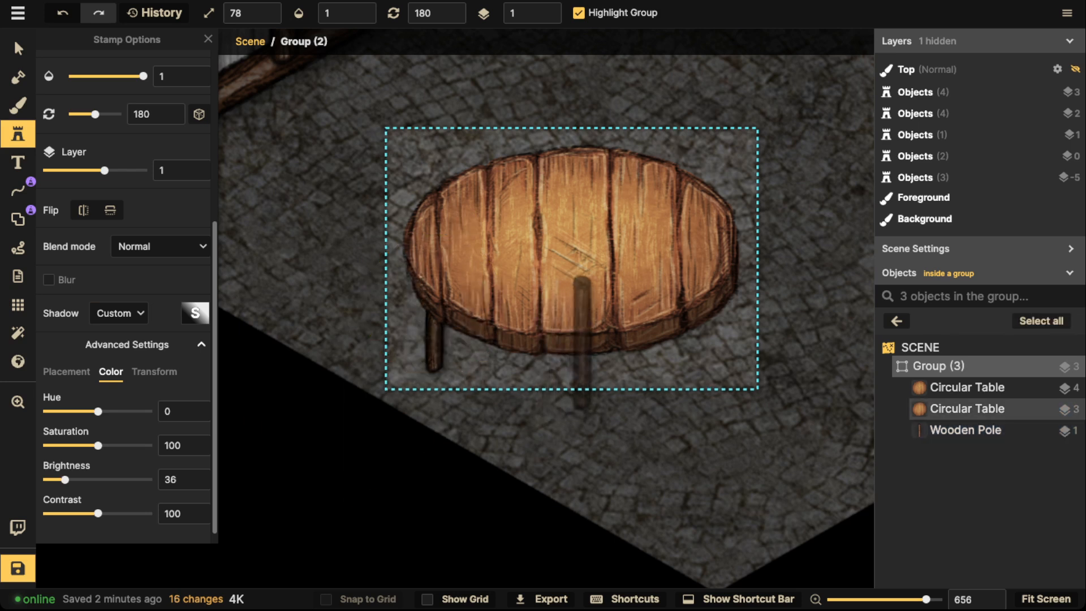
Place two matching pole legs under the tabletop's front centre and right side, and leave the group
click(581, 342)
click(707, 304)
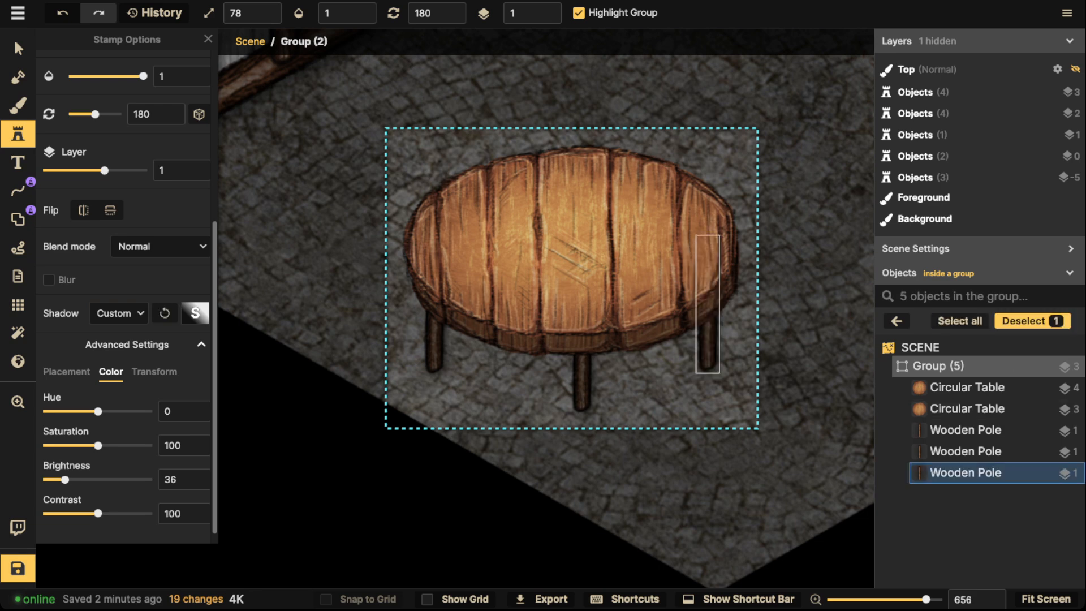
key(Escape)
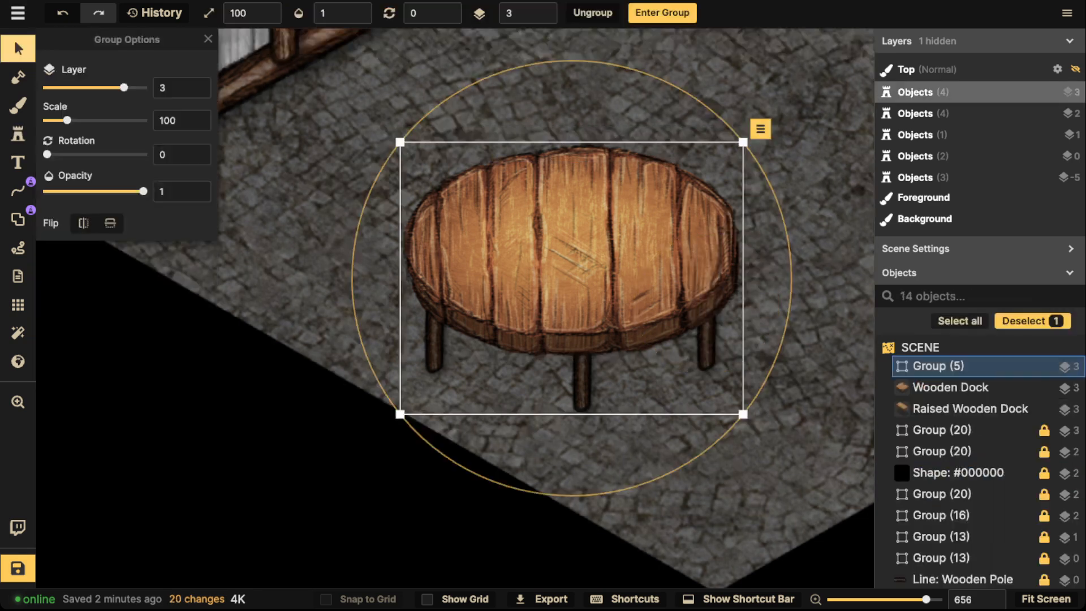
key(Escape)
Move the finished round table group up against the front end of the lowest tier's wall
scroll(579, 279, down, 3)
drag(579, 272, 444, 199)
double_click(444, 199)
key(Escape)
scroll(466, 213, down, 2)
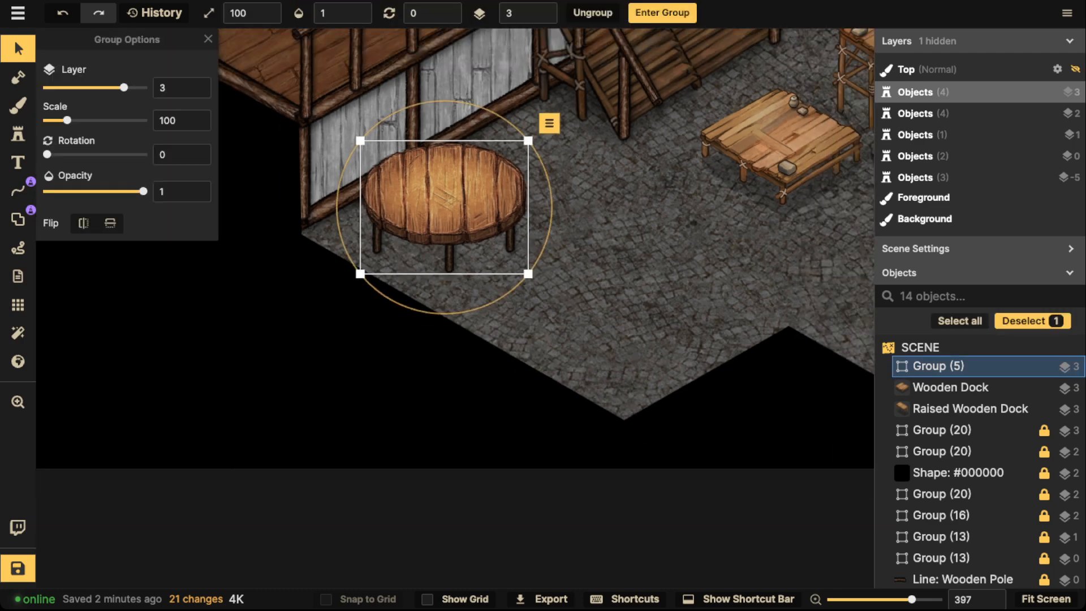
Paste a copy of the round table group and position it near the front corner of the stone floor
key(ctrl+v)
drag(695, 311, 622, 324)
key(Escape)
Move the low wooden dock into the back floor corner behind the raised wooden dock
scroll(435, 204, down, 6)
key(space)
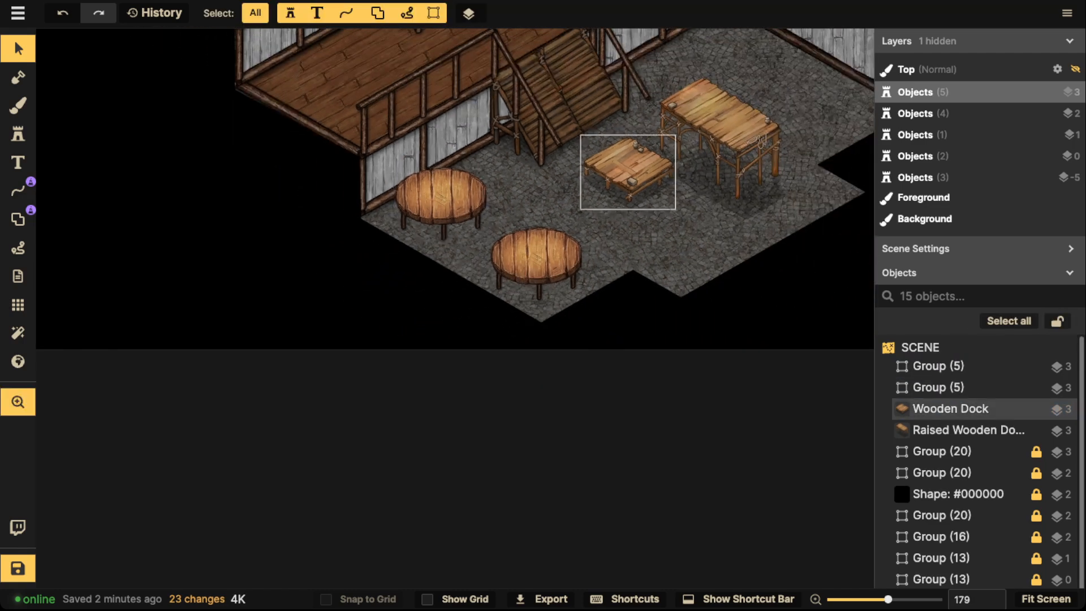
drag(760, 142, 588, 291)
drag(457, 317, 564, 190)
scroll(373, 202, down, 1)
key(space)
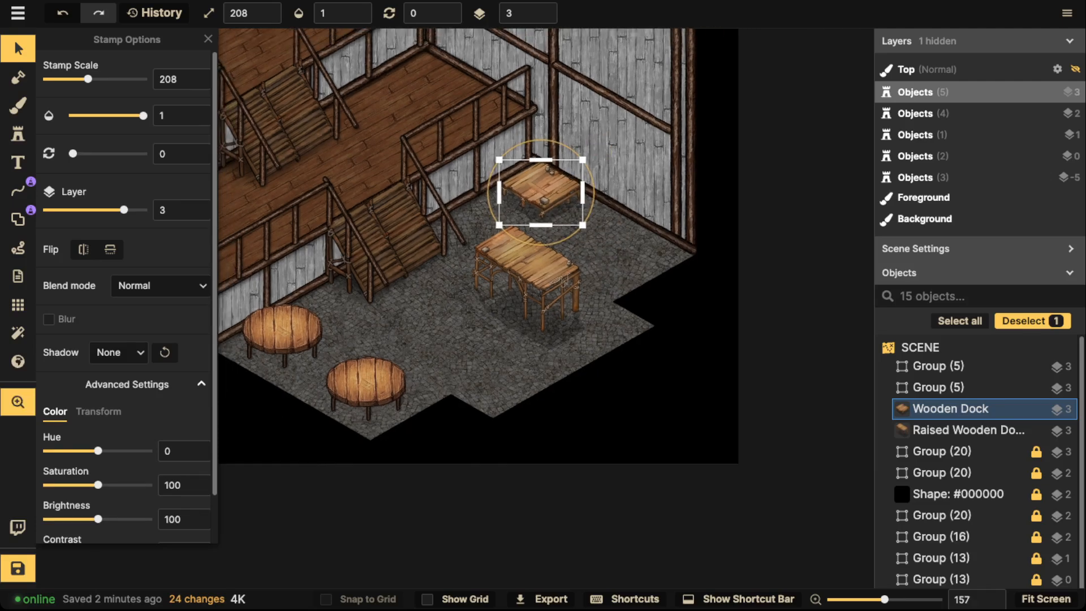
drag(373, 202, 491, 206)
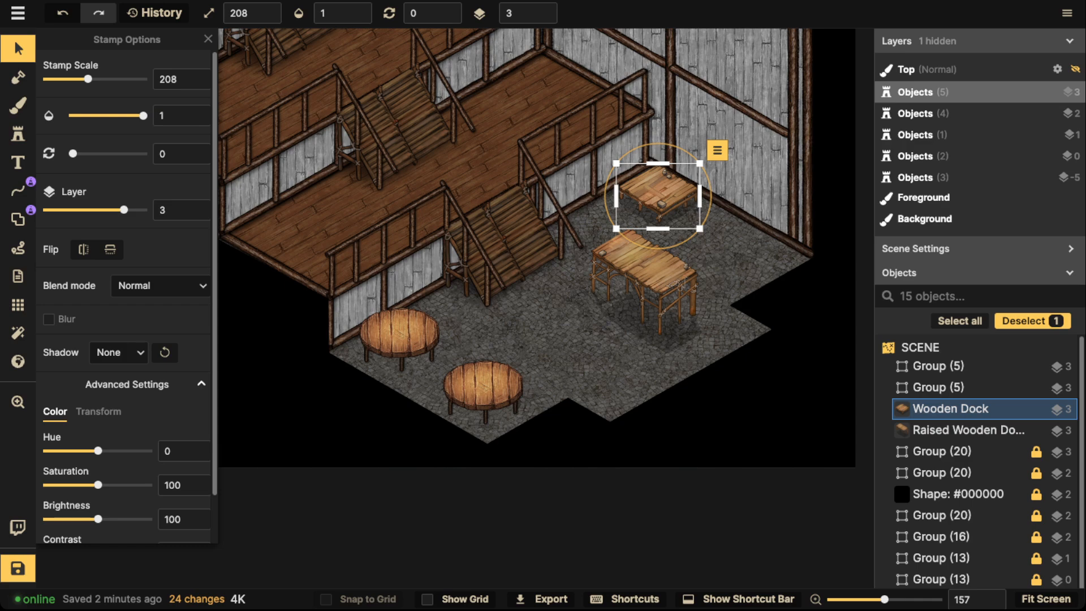
Inside the wall-side round table group, rotate the upper tabletop 90° with width 58 and height 100, and leave the group
scroll(411, 319, up, 4)
click(404, 344)
scroll(404, 344, up, 2)
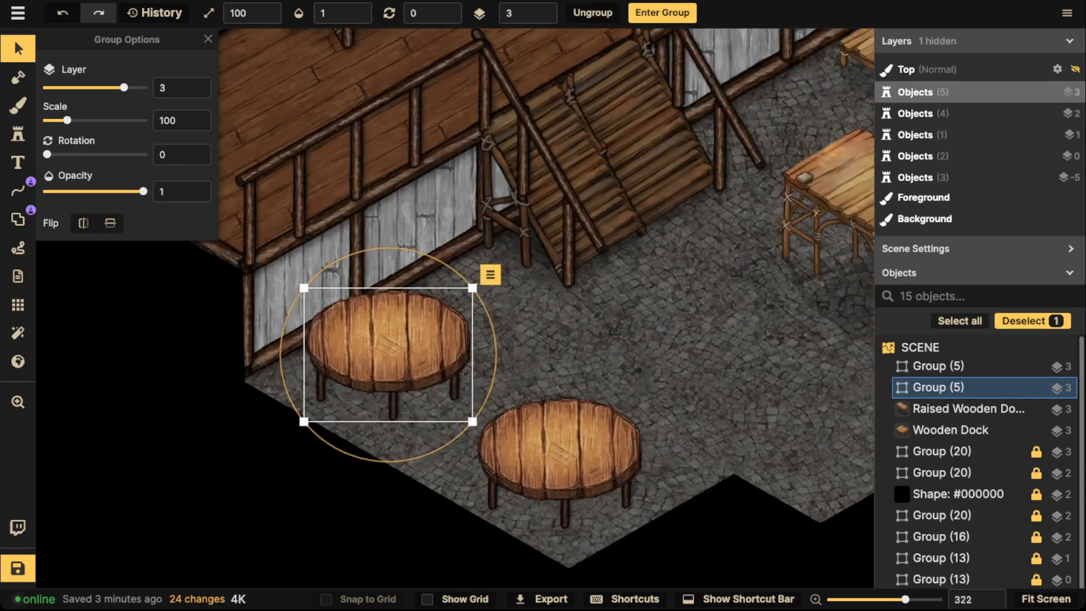
scroll(409, 342, up, 2)
double_click(409, 341)
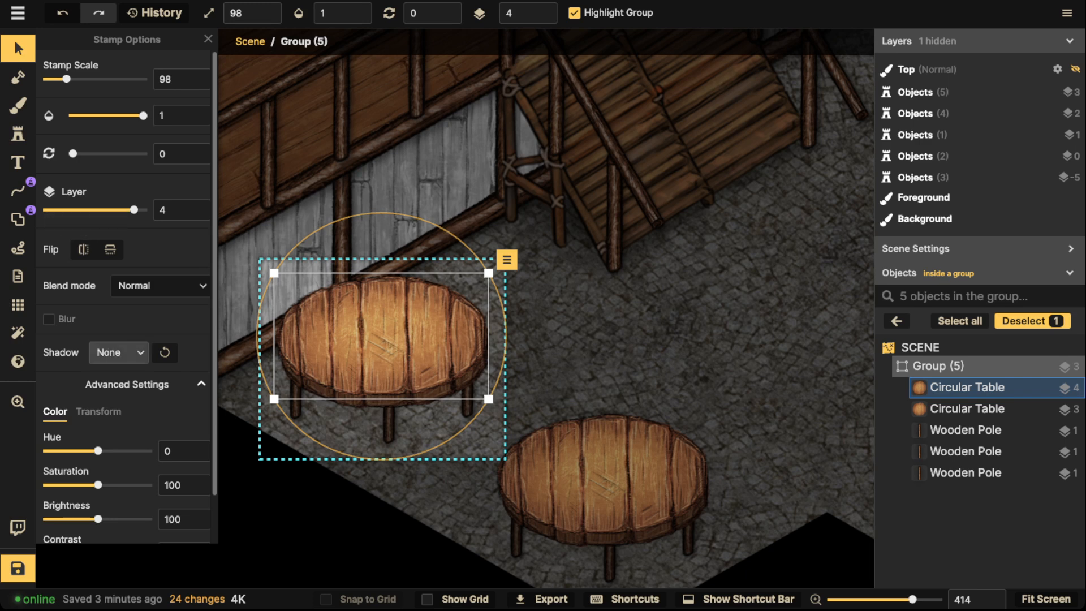
click(99, 411)
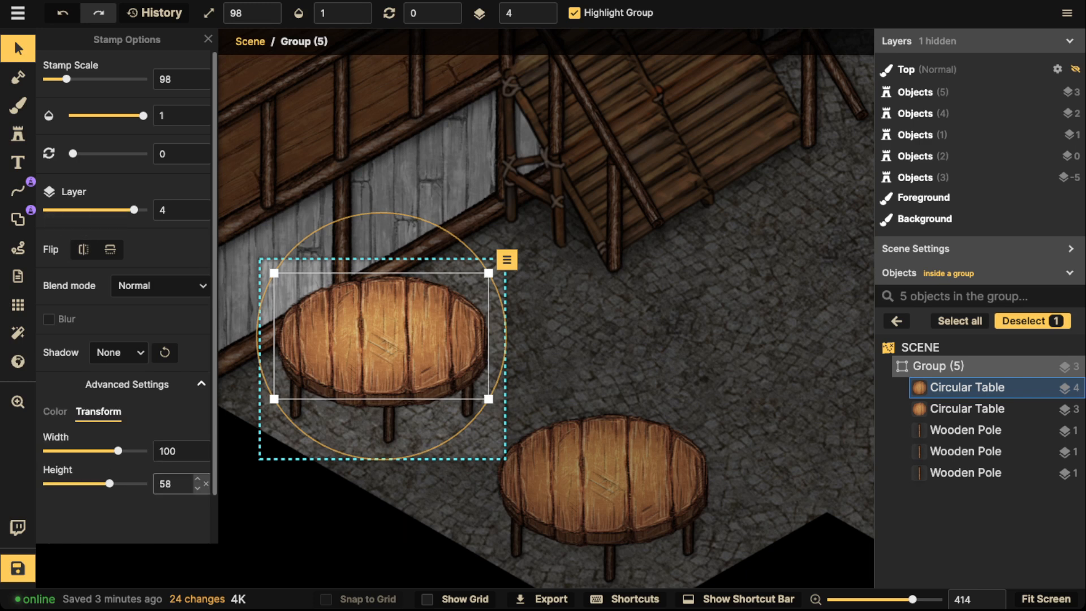
click(205, 484)
drag(178, 450, 149, 451)
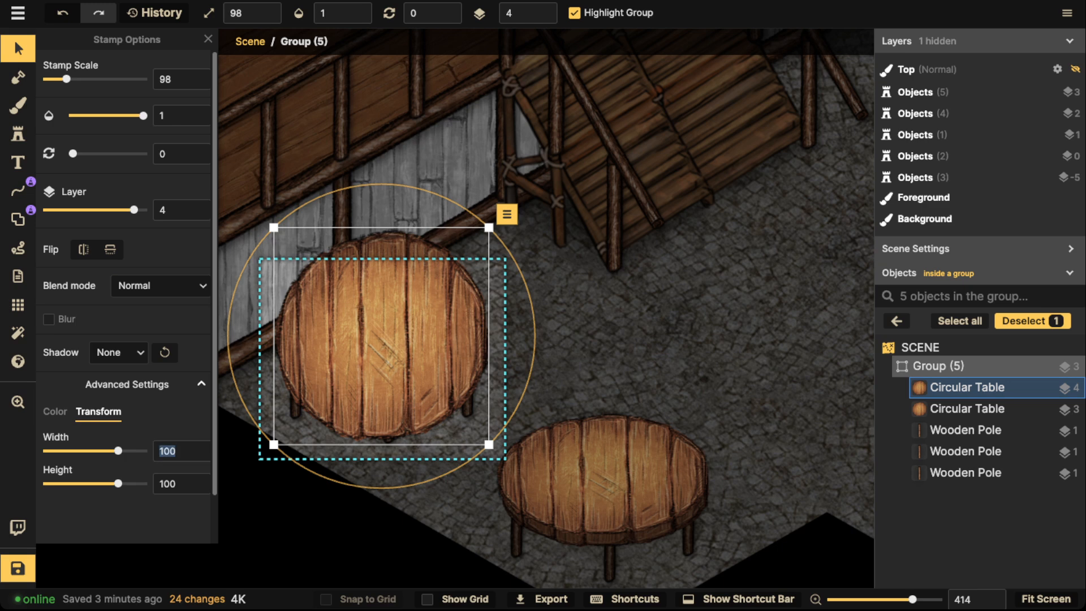
text(58)
scroll(382, 339, up, 6)
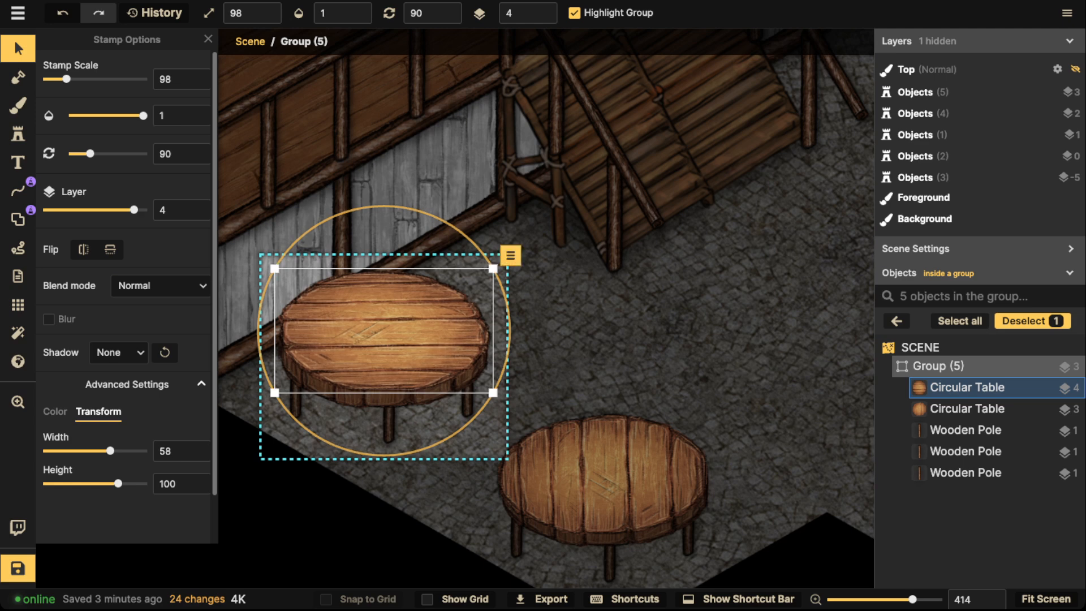
click(17, 48)
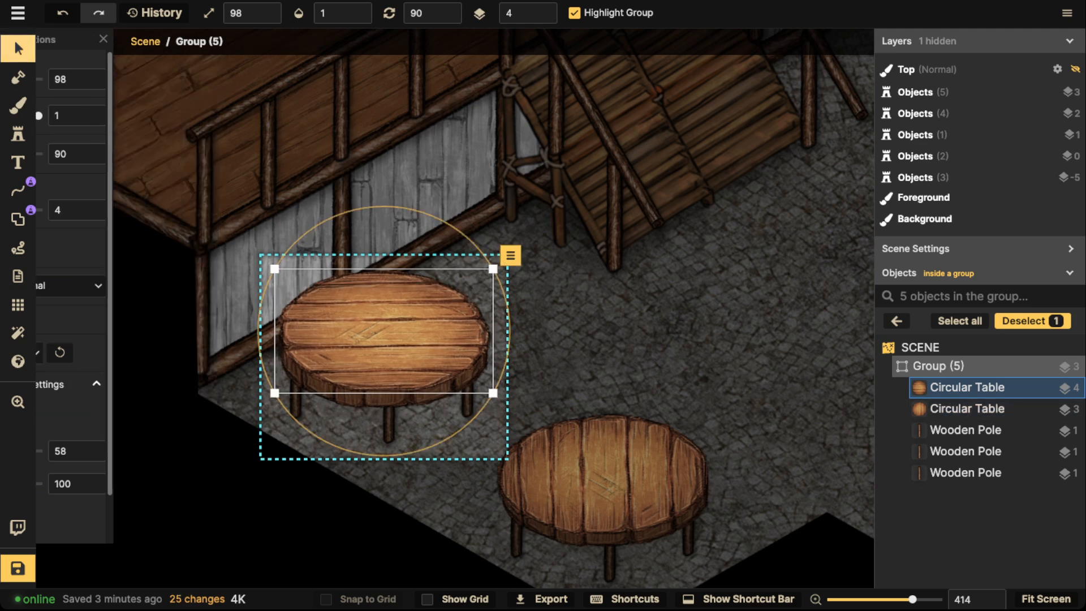
scroll(261, 231, down, 3)
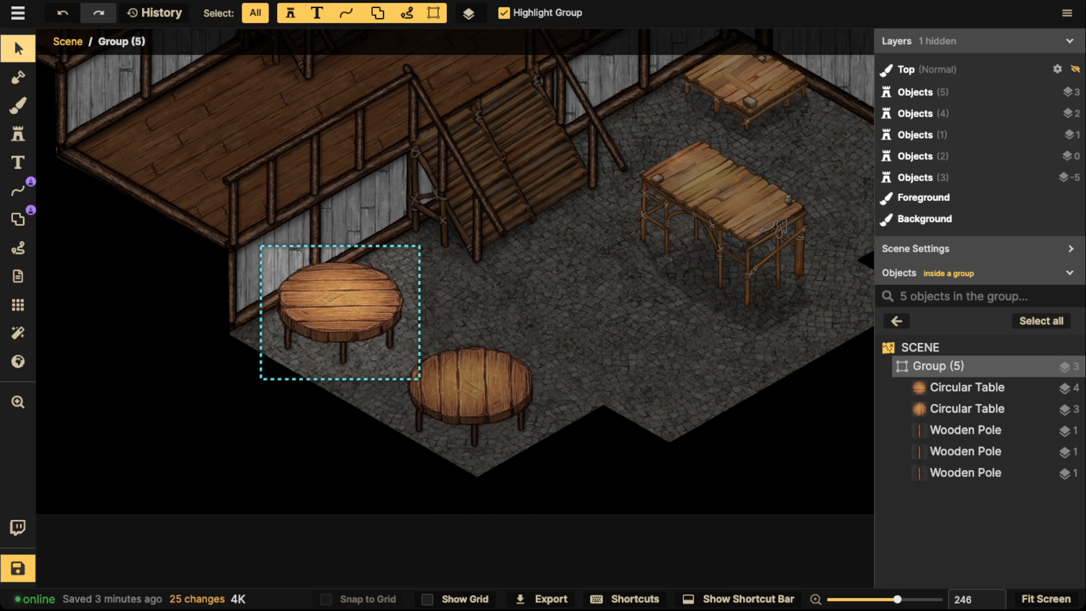
key(Escape)
key(Escape)
drag(396, 227, 375, 330)
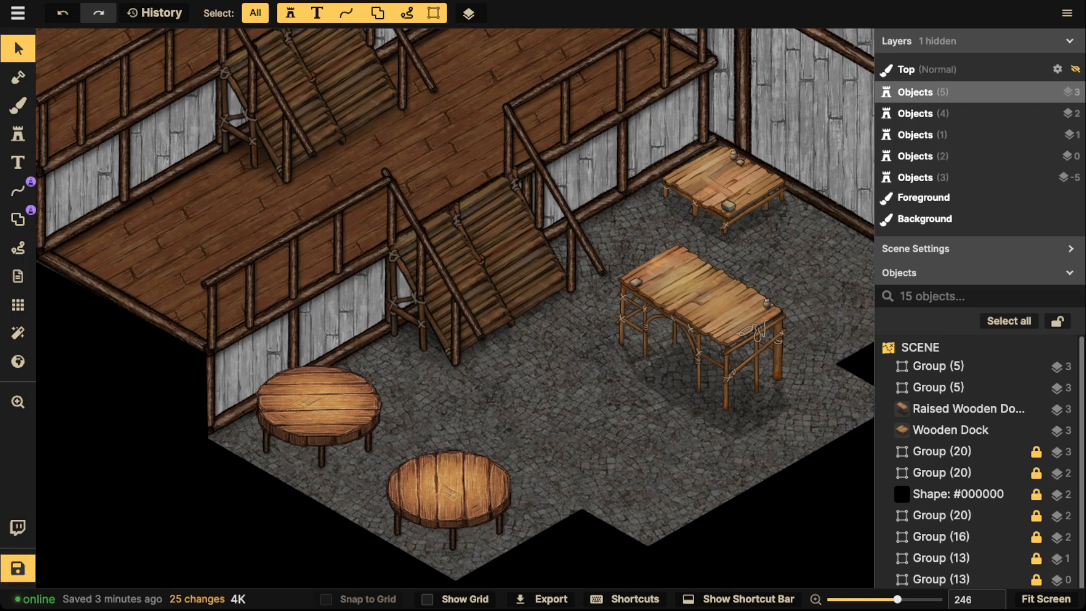
click(453, 490)
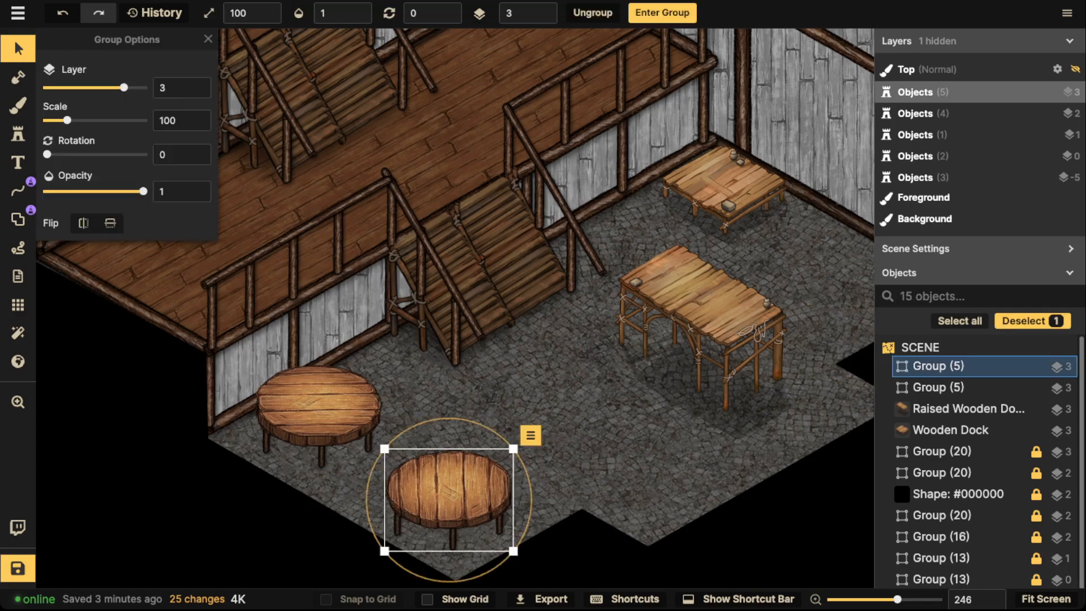
double_click(453, 490)
double_click(498, 320)
Delete the low wooden dock and move the raised wooden dock into the back corner of the stone floor
scroll(497, 320, down, 2)
scroll(497, 319, down, 1)
drag(498, 320, 393, 437)
click(556, 351)
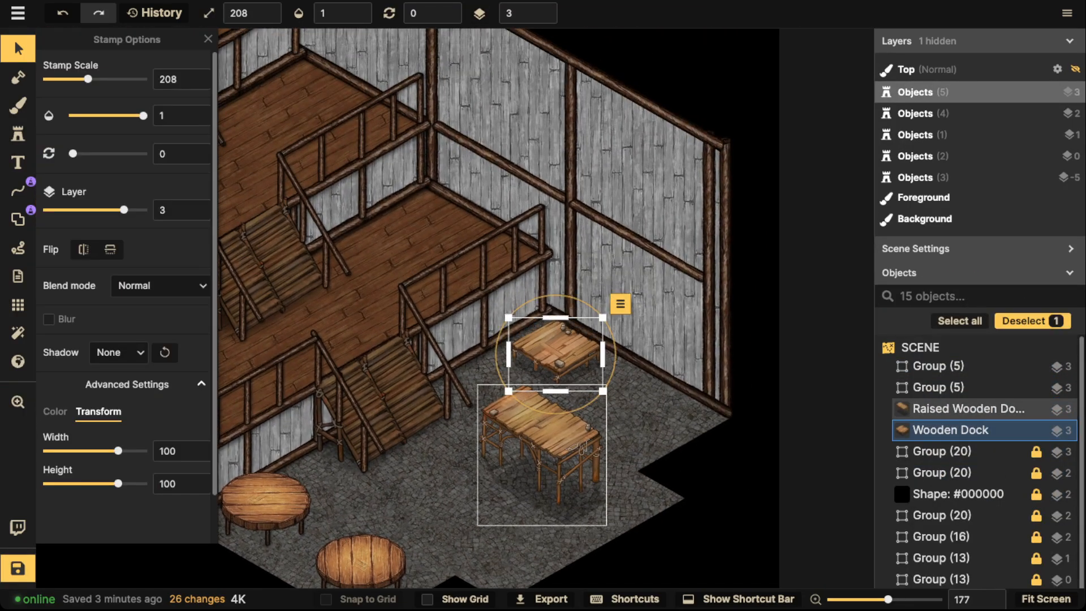
key(Delete)
drag(540, 441, 536, 367)
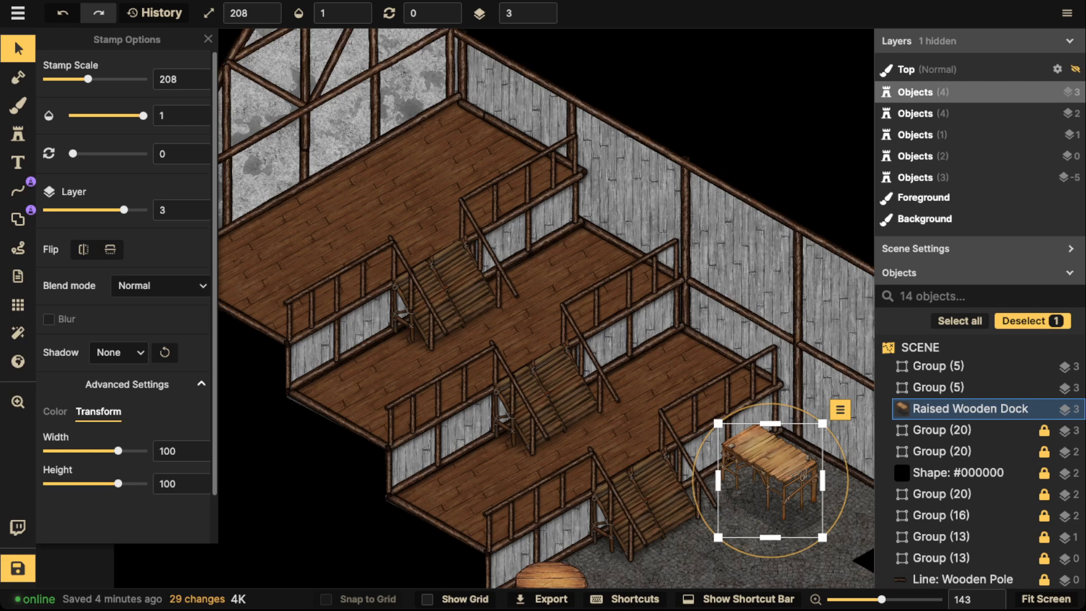
Examine the two stacked Circular Table stamps inside the wall-side table group, and leave the group
key(space)
drag(641, 386, 637, 204)
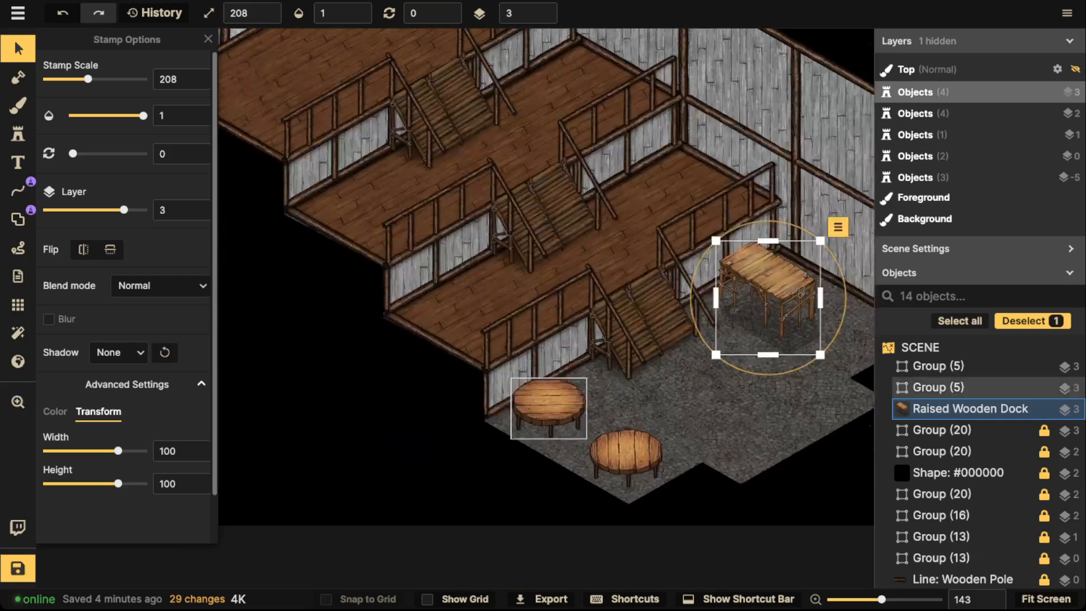
scroll(548, 424, up, 5)
click(556, 368)
double_click(557, 368)
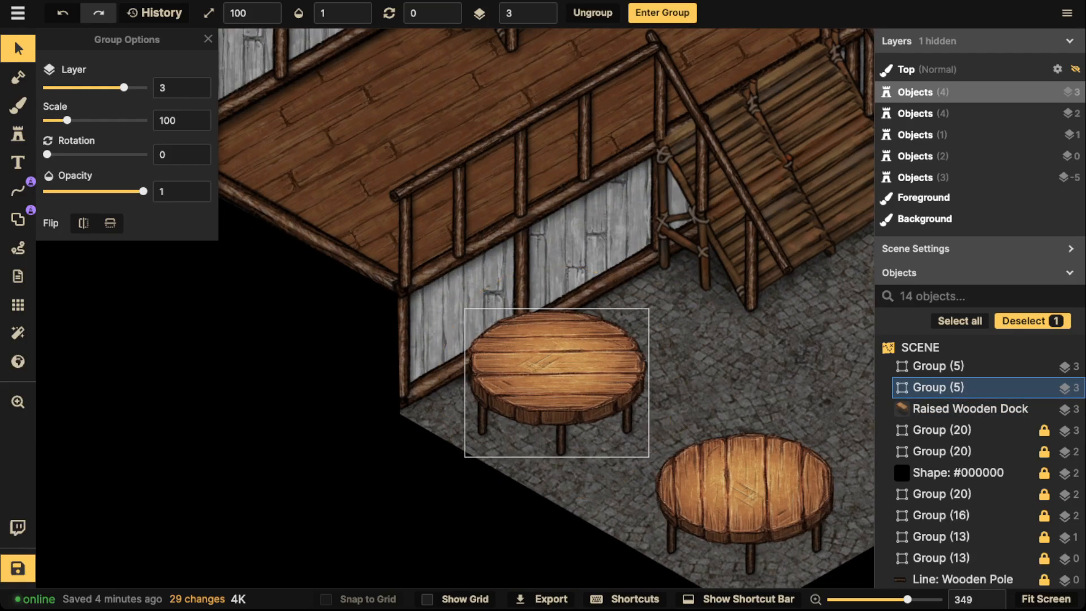
click(556, 368)
shift+click(966, 409)
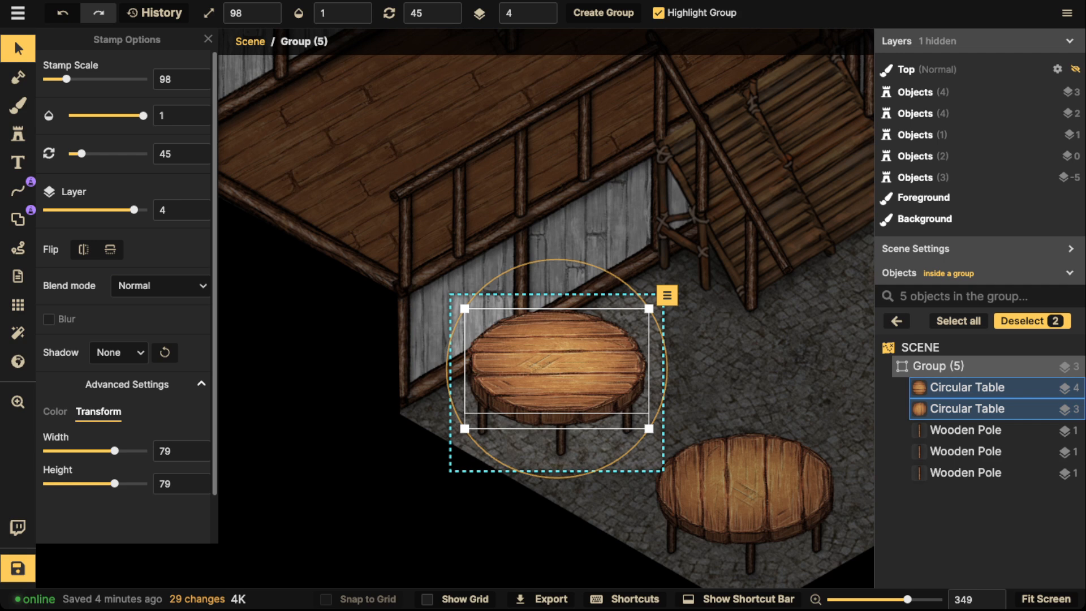
key(Escape)
key(Escape)
key(Escape)
Examine the stepped tiers, the stairs and both round tables across the scene
scroll(516, 245, down, 2)
drag(517, 245, 531, 514)
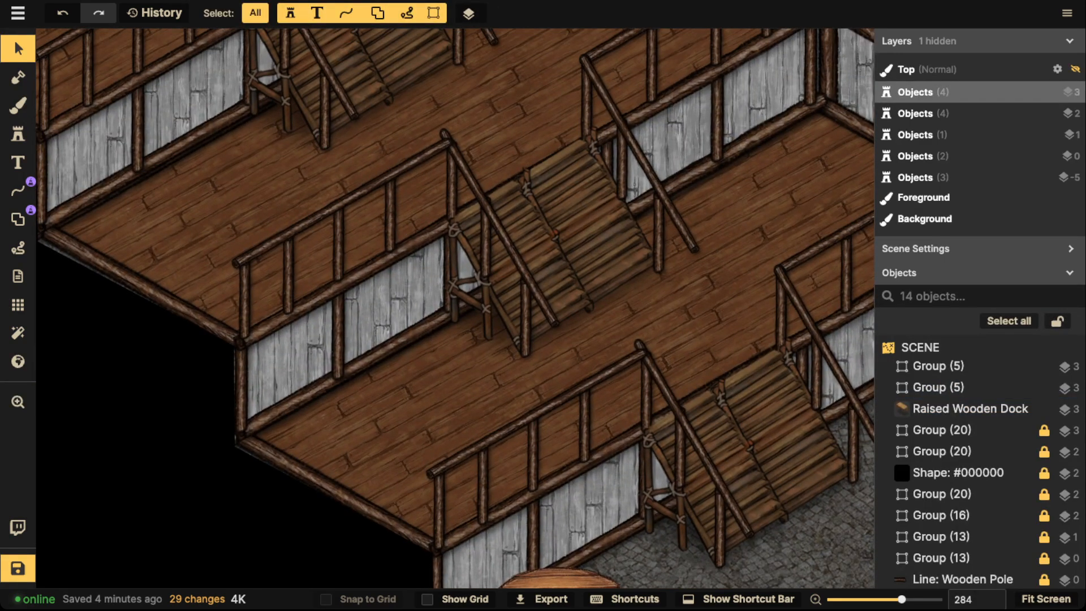
scroll(477, 304, down, 8)
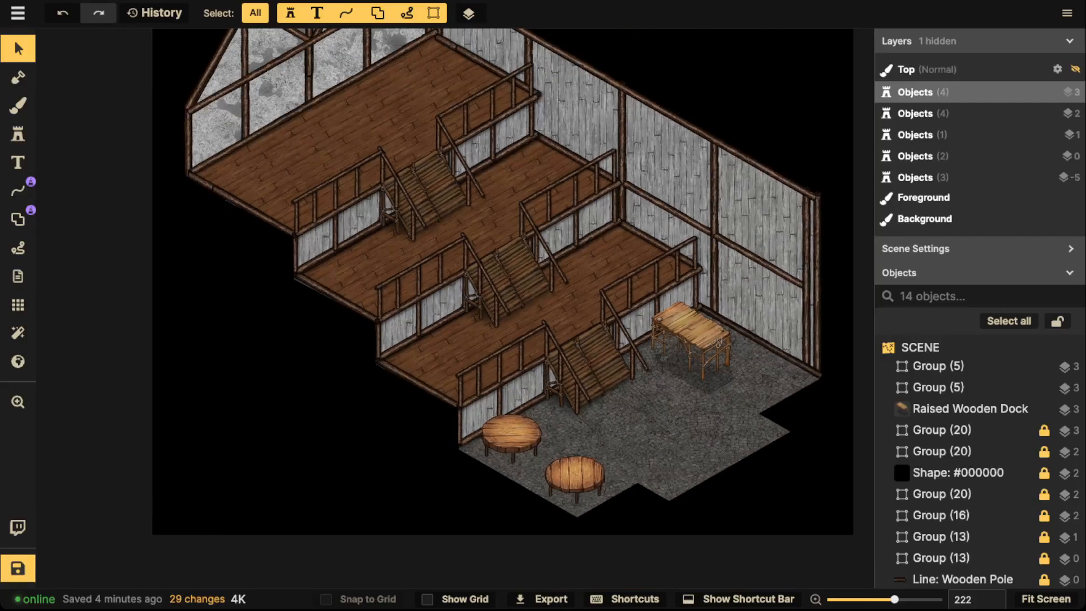
drag(477, 304, 467, 340)
scroll(502, 469, up, 6)
drag(500, 469, 497, 416)
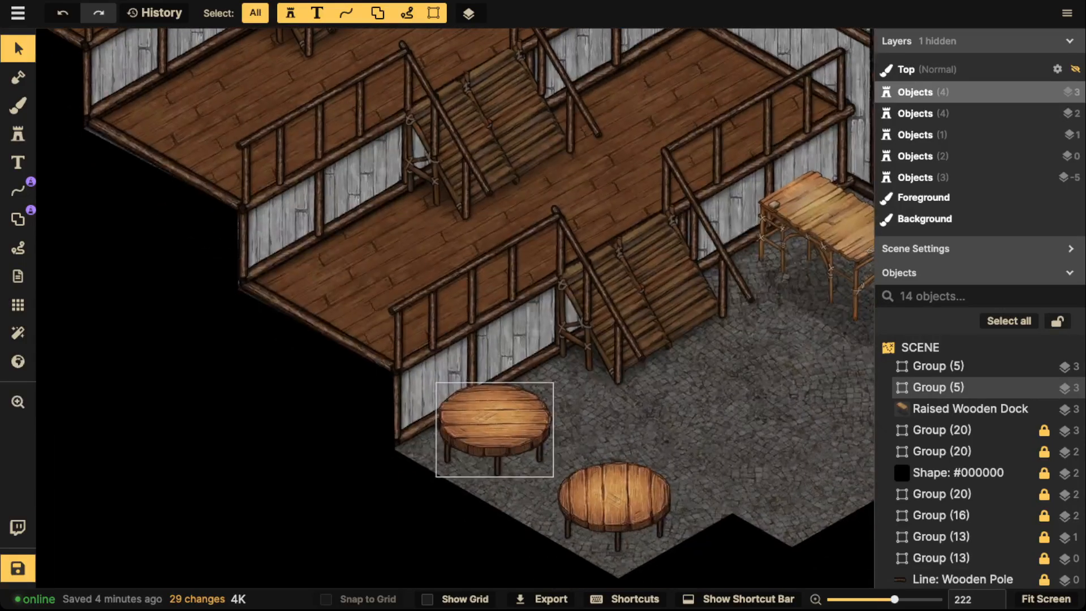
scroll(494, 396, up, 2)
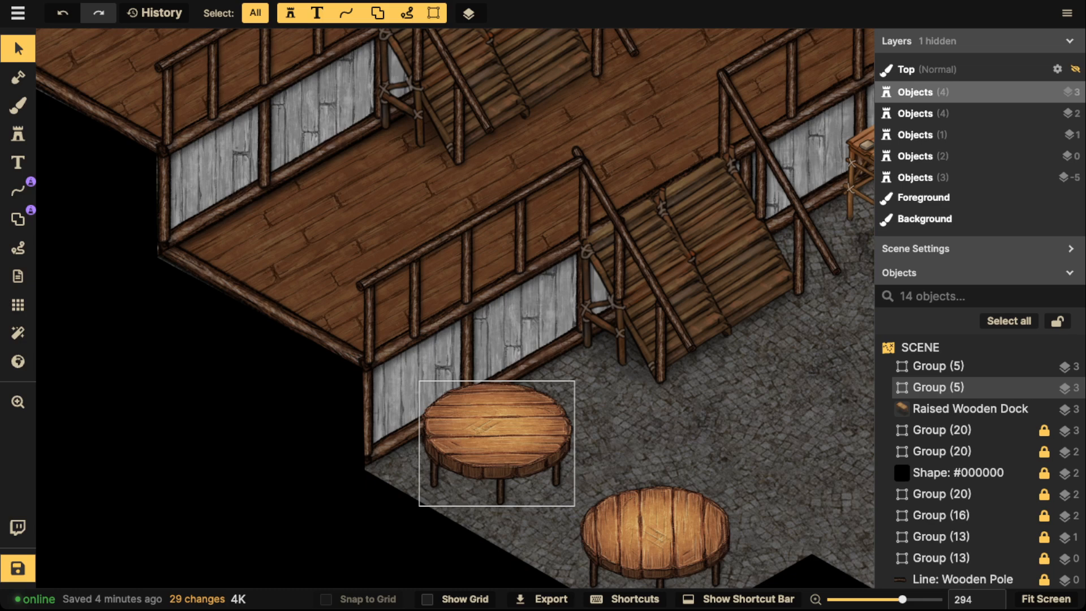
scroll(497, 441, down, 1)
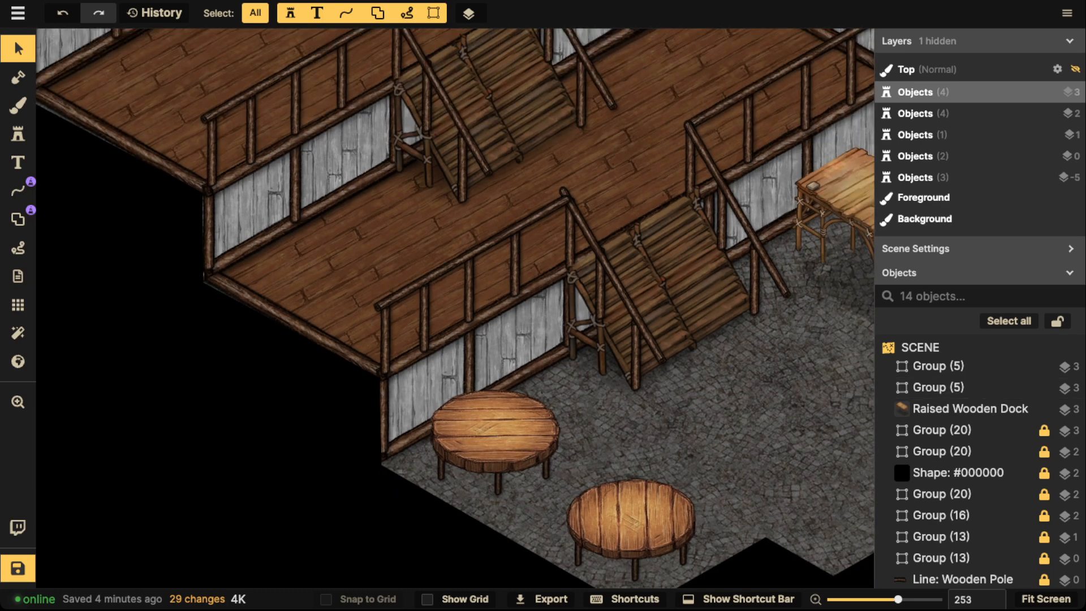
scroll(451, 307, down, 3)
drag(451, 307, 425, 339)
click(452, 417)
key(Escape)
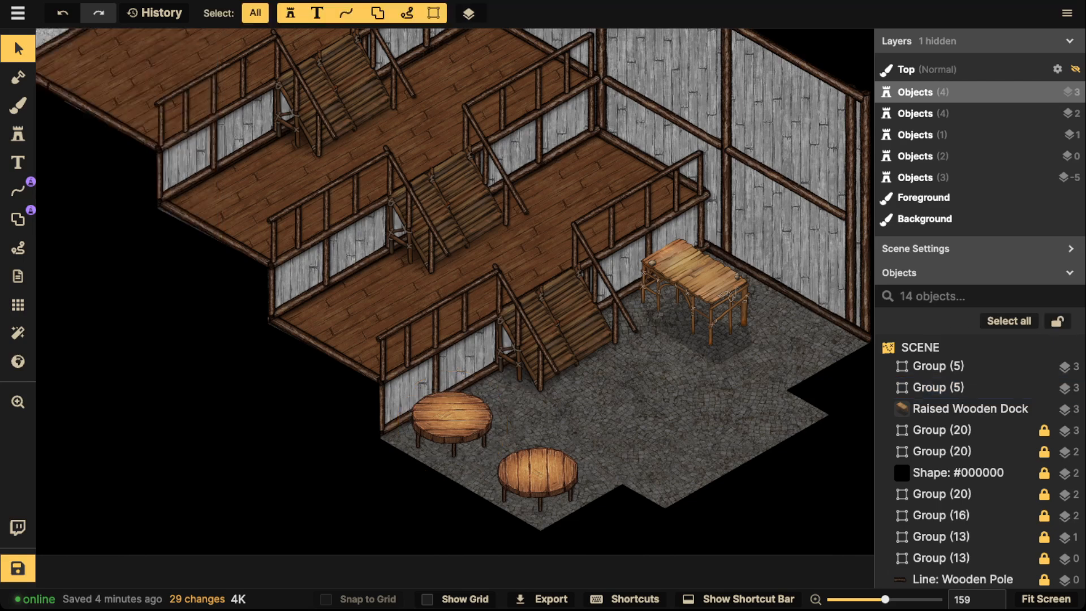
double_click(538, 475)
key(Escape)
key(Escape)
Shrink the raised wooden dock in the back corner to a stamp scale of 158, and delete it
click(698, 289)
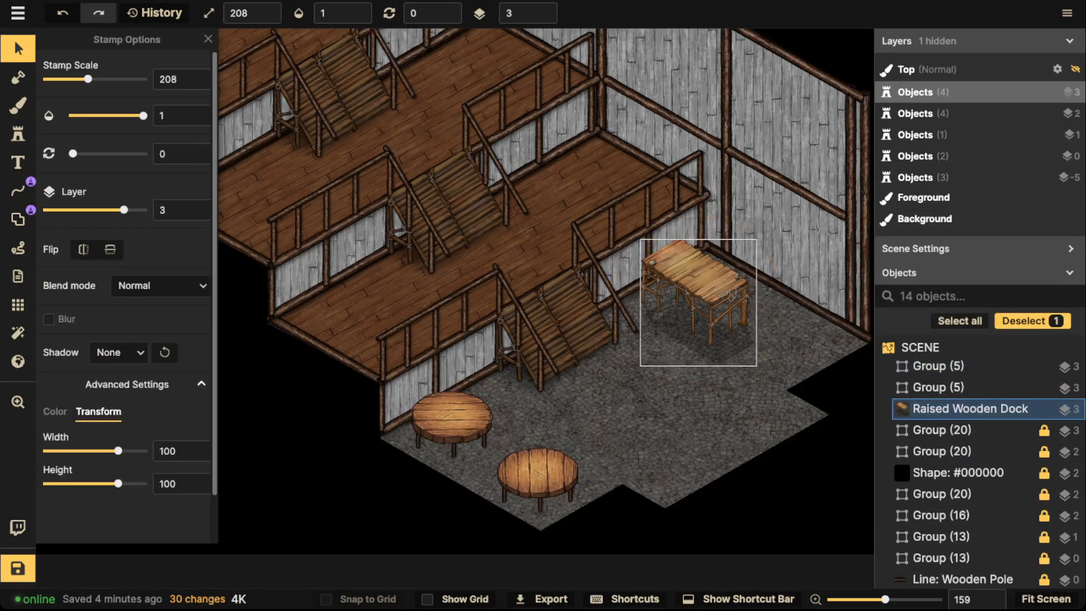
drag(698, 288, 720, 288)
drag(778, 365, 764, 349)
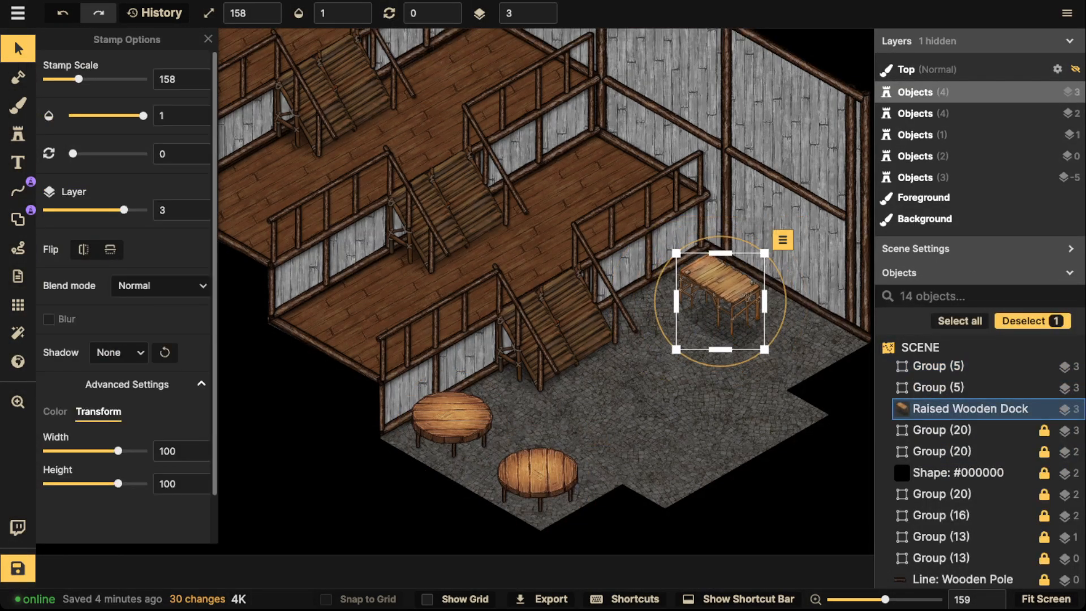
key(Delete)
Place the long Wooden Dock stamp, variant 4 of 12, at scale 368 in the back corner of the stone floor
click(18, 134)
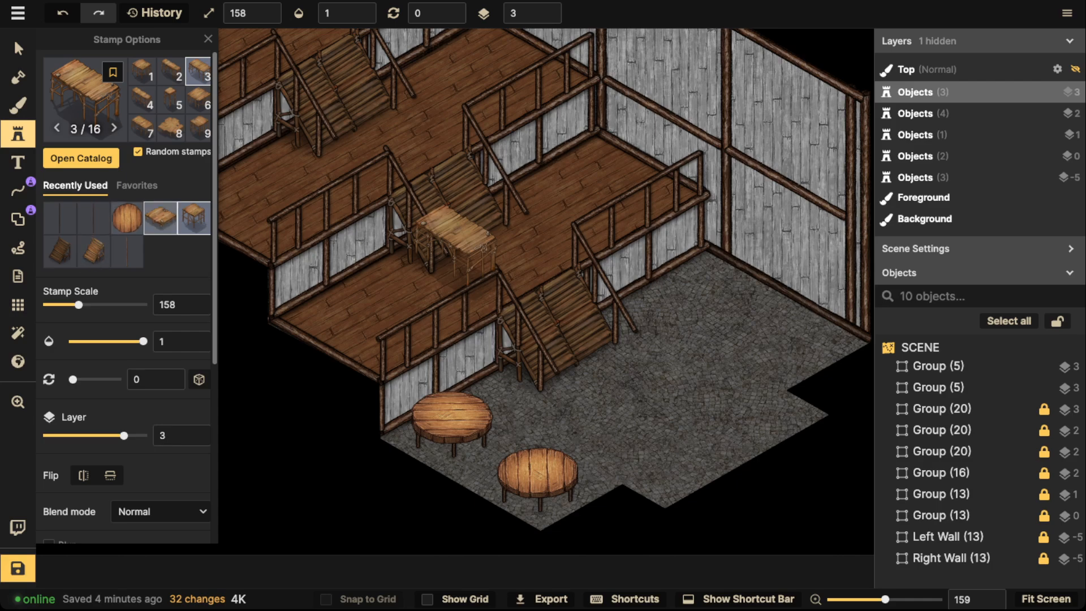
click(160, 217)
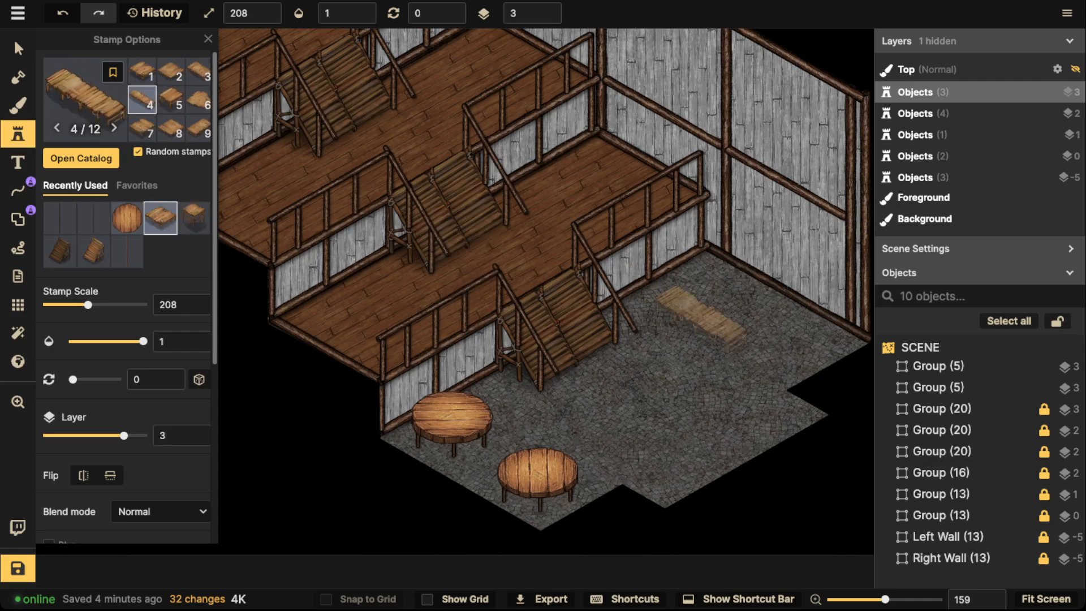
scroll(701, 314, up, 8)
click(717, 317)
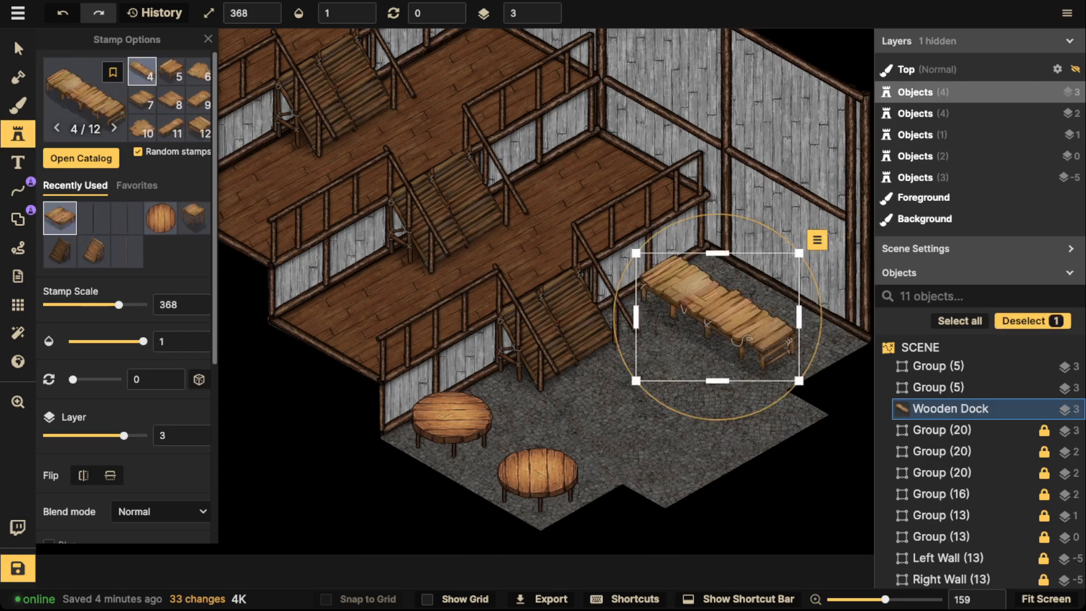
click(18, 49)
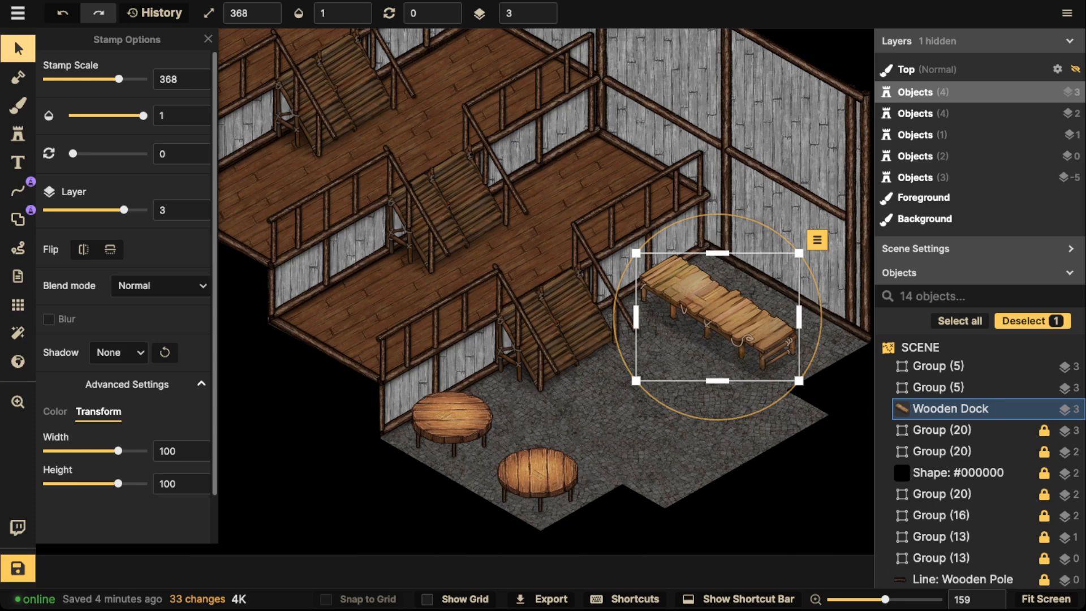
drag(717, 317, 712, 314)
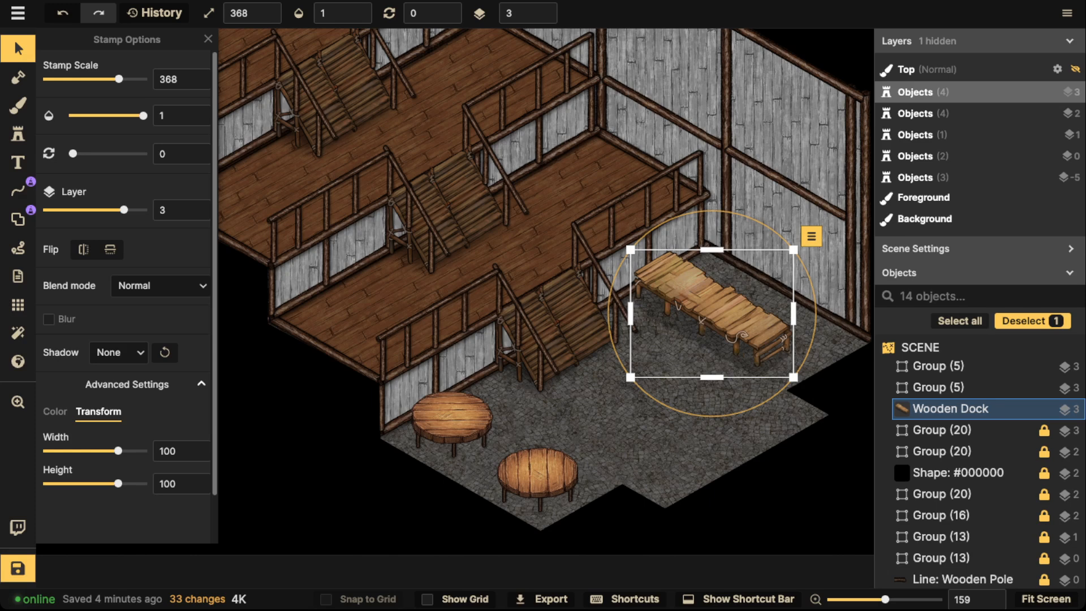
Darken the long wooden dock by setting its brightness to 44, and deselect it
click(55, 411)
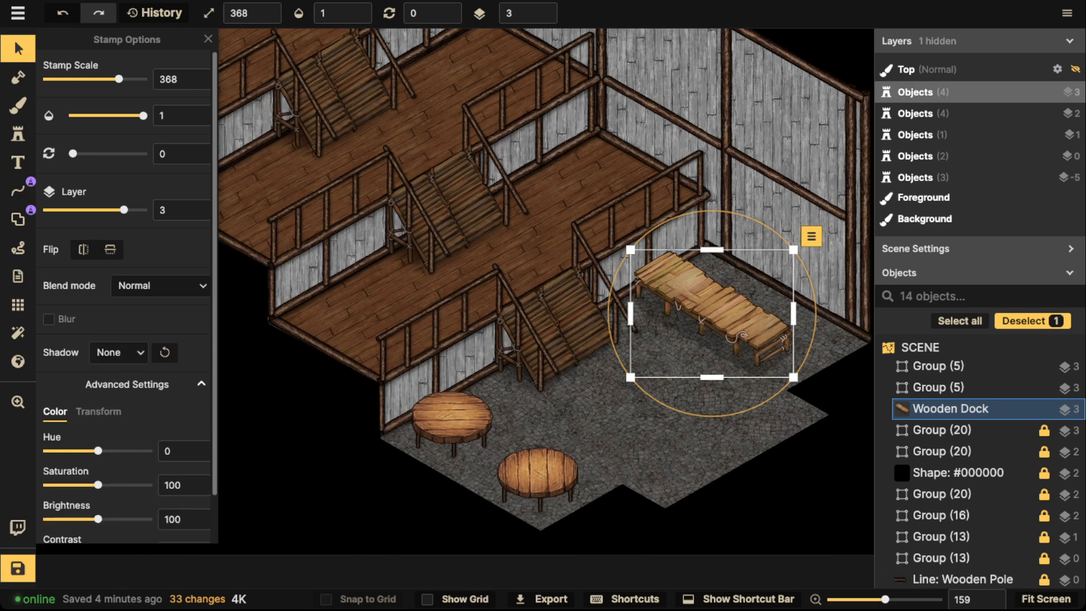
drag(97, 519, 72, 519)
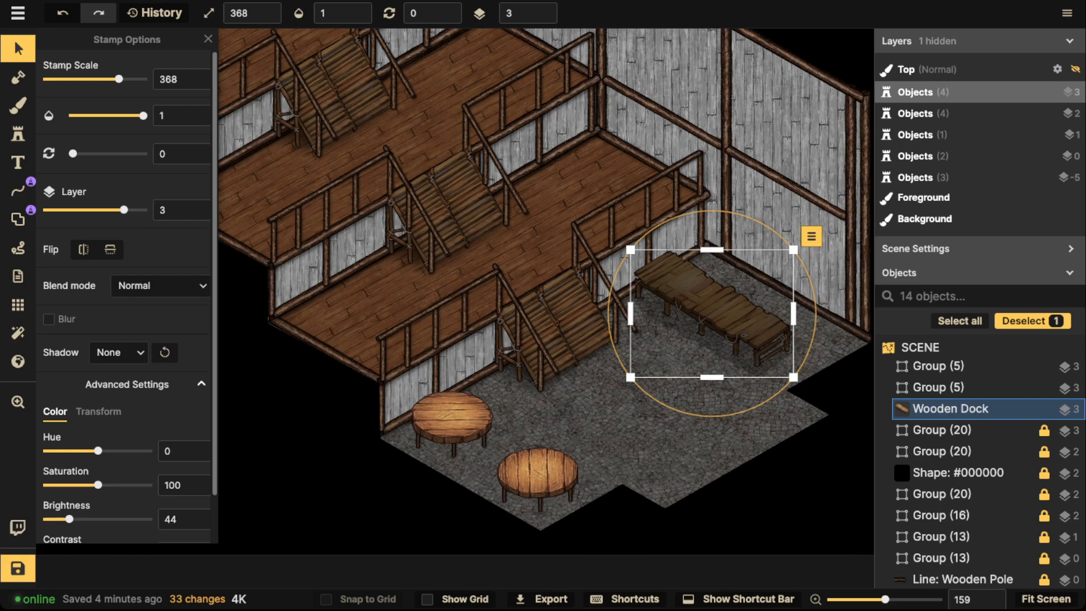
key(Escape)
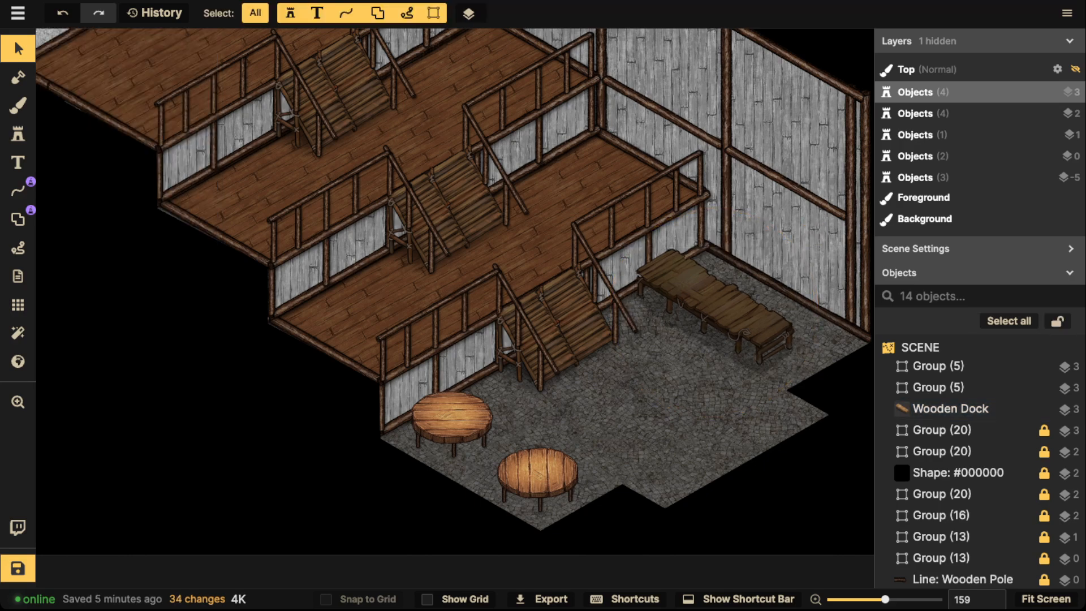
Set up the Line tool's pen with the recently used solid white stroke
scroll(586, 280, up, 1)
scroll(703, 277, up, 2)
drag(702, 277, 529, 340)
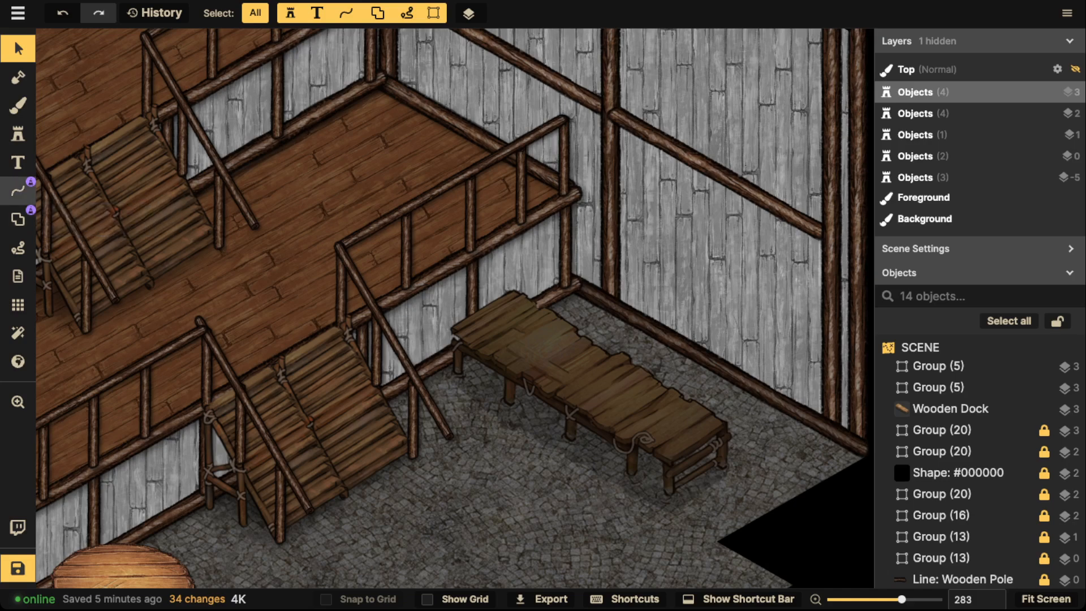
click(18, 190)
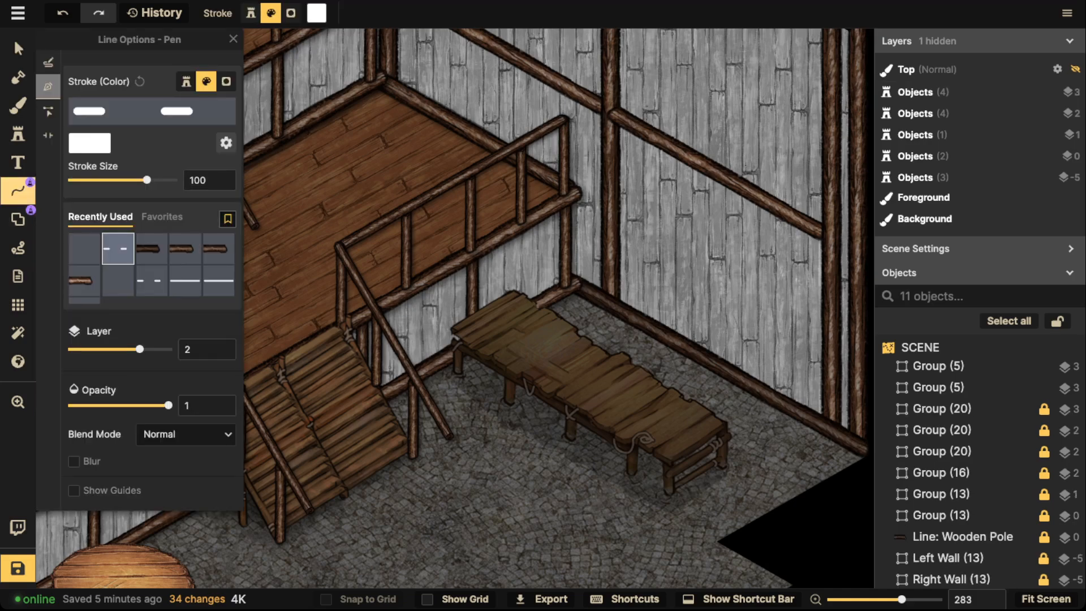
click(185, 281)
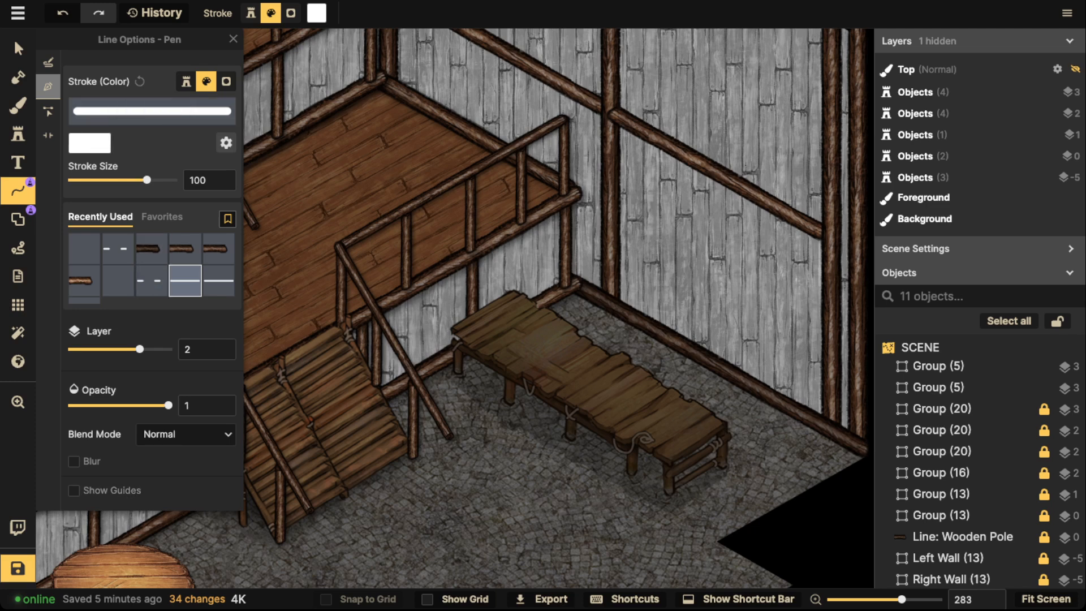
Set up the Shape tool's pen with a fill enabled, using a plain dark red texture instead of a color
click(18, 219)
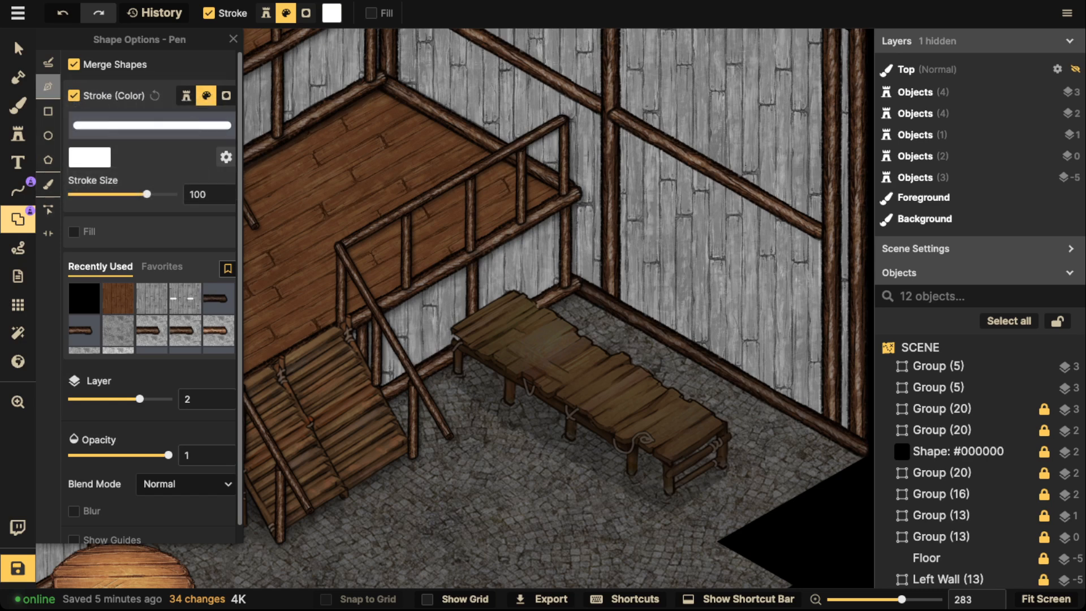
click(74, 231)
click(96, 262)
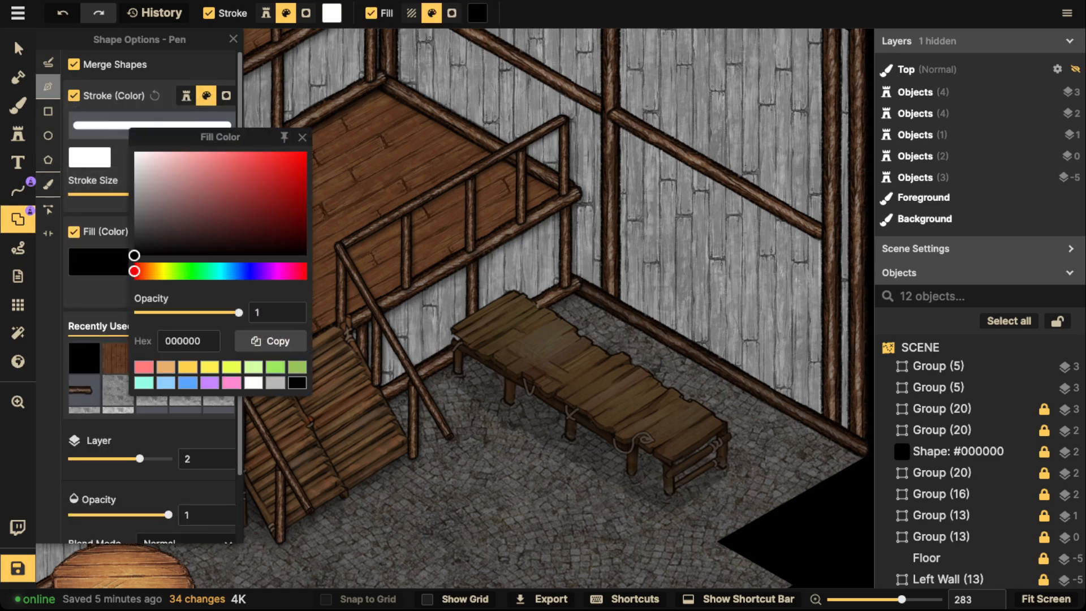
key(Escape)
click(184, 232)
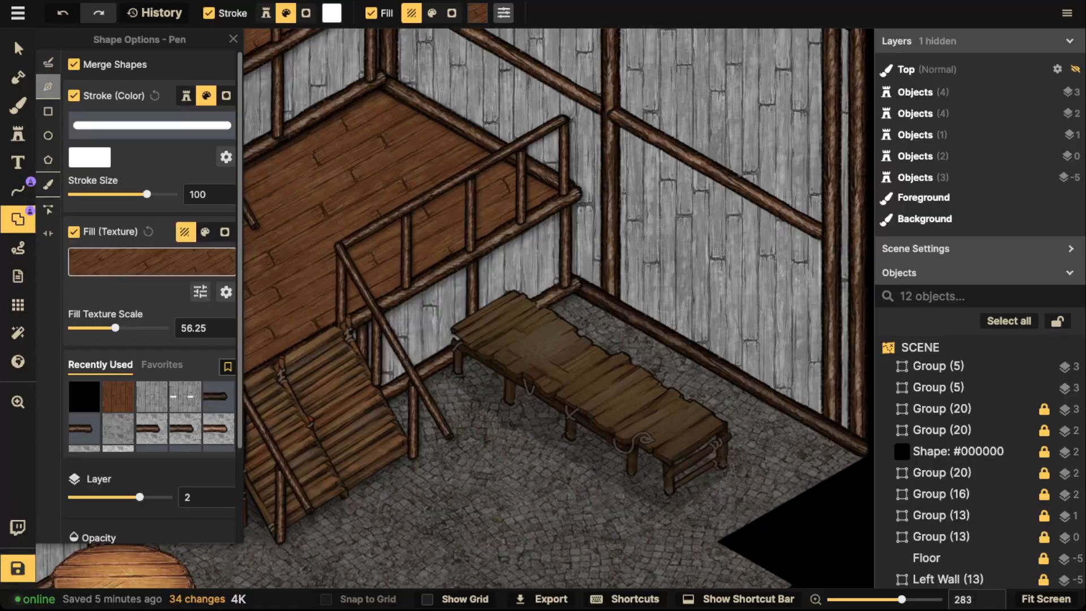
click(152, 262)
click(820, 203)
Draw a four-cornered runner along the top of the long wooden dock, inset from its edges, and add it to the scene
scroll(529, 313, up, 3)
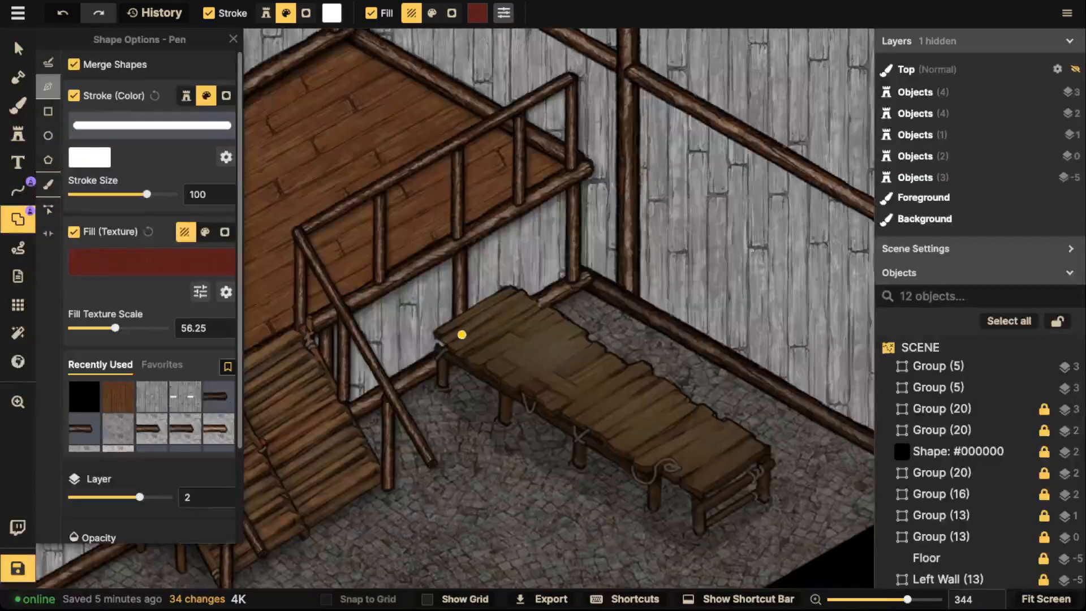
click(459, 336)
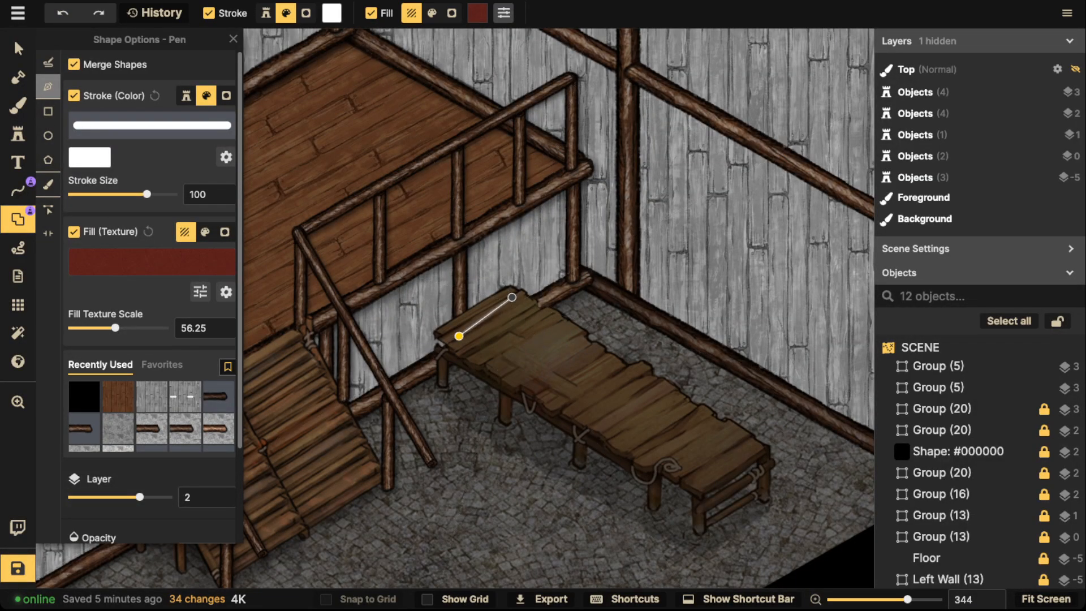
click(514, 301)
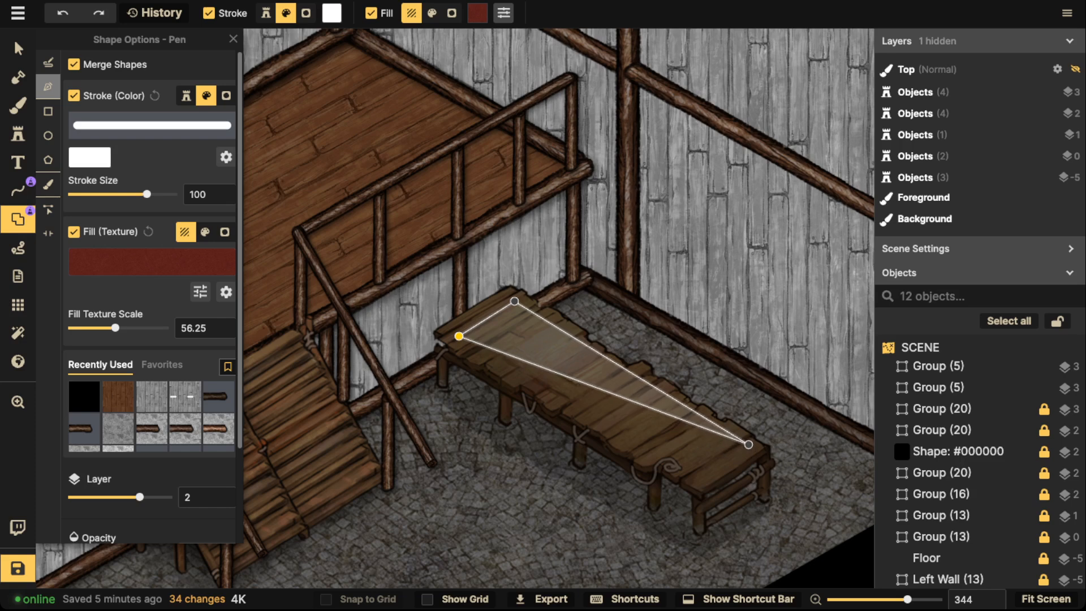
click(748, 443)
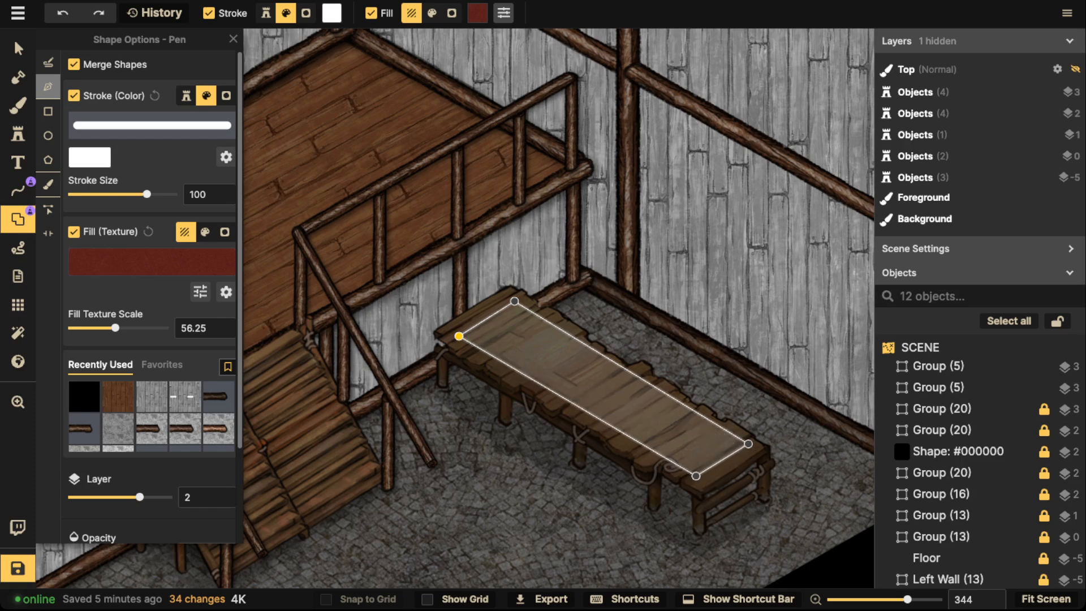
key(Return)
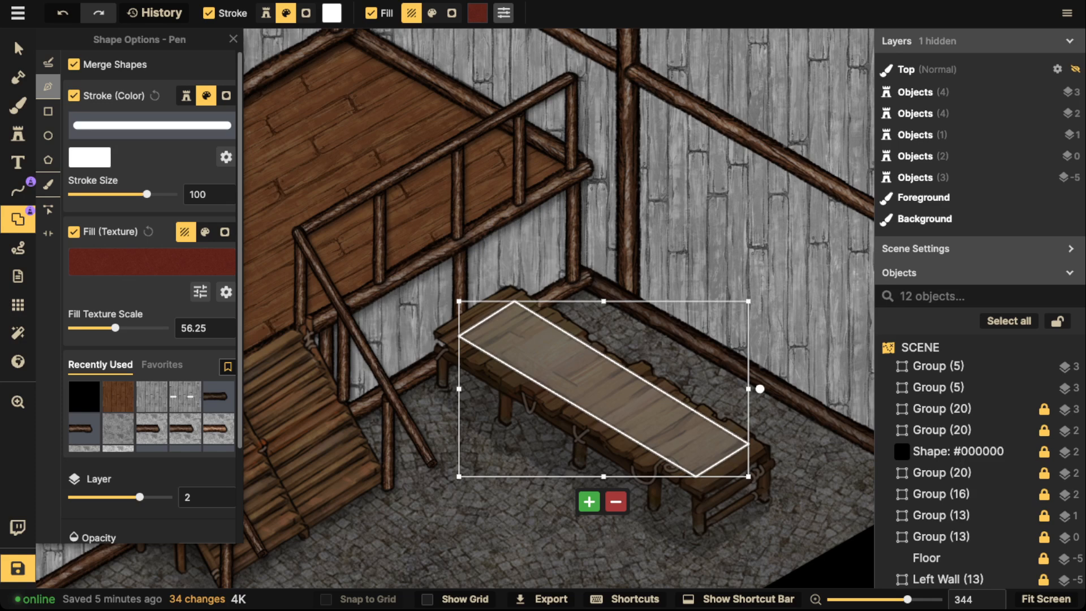
click(589, 501)
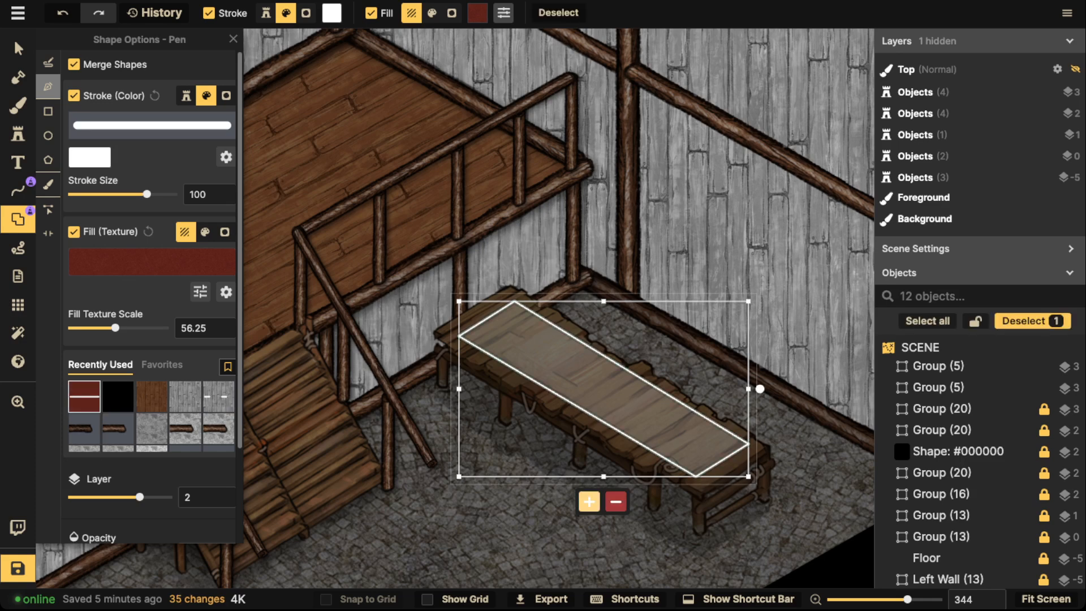
Raise the red runner shape to layer 4 so it sits above the wooden dock
click(18, 48)
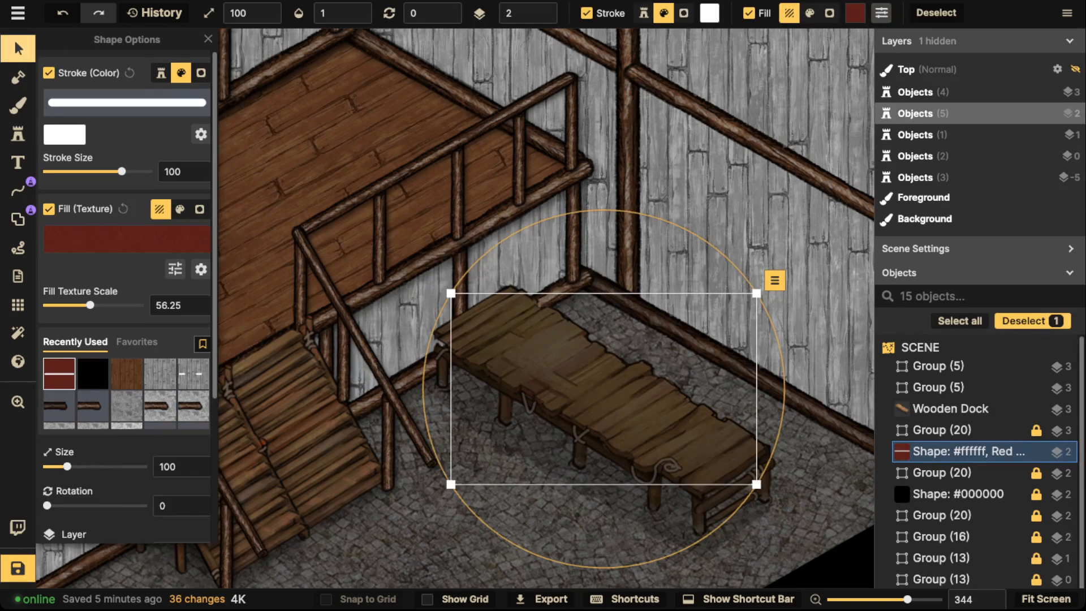
click(543, 8)
click(543, 8)
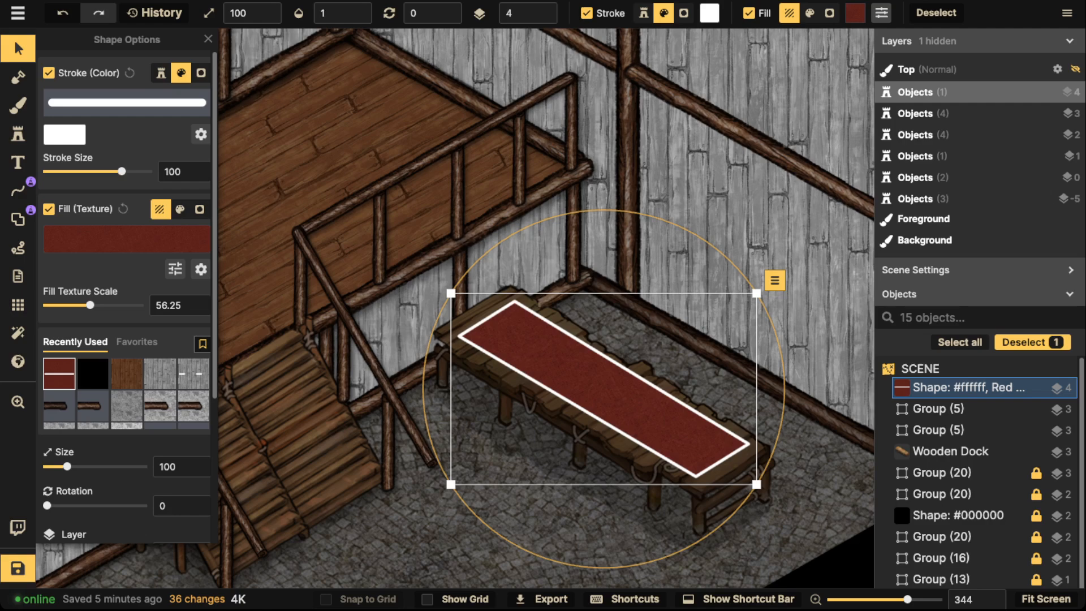
Roughen the front long edge of the red table cloth with a size 5 shape brush in Add mode
scroll(551, 386, up, 3)
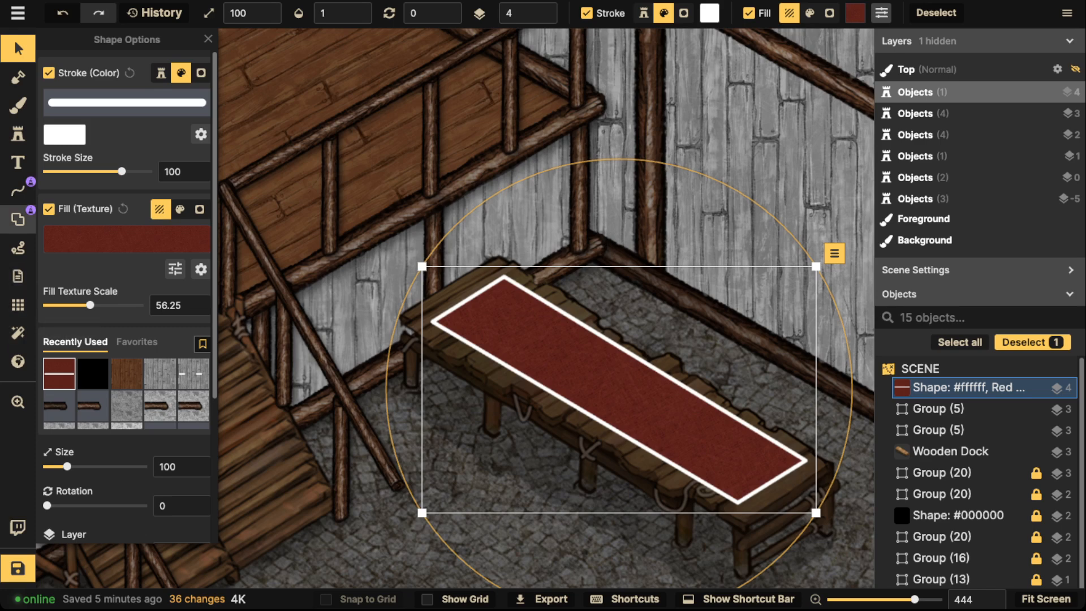
click(18, 219)
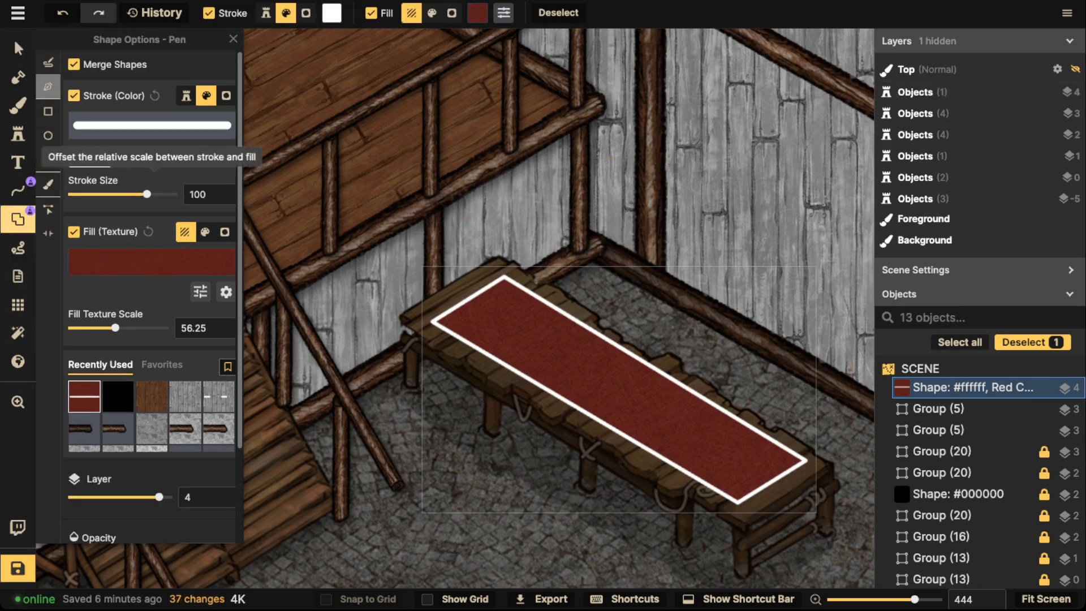
click(48, 184)
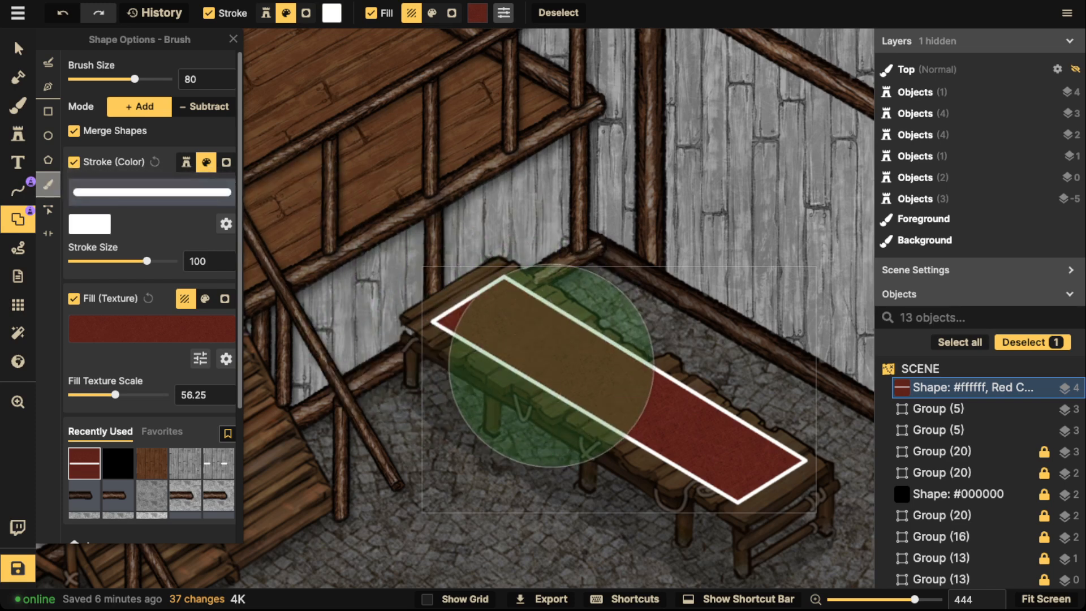
scroll(551, 365, down, 10)
scroll(551, 366, up, 2)
scroll(551, 366, down, 2)
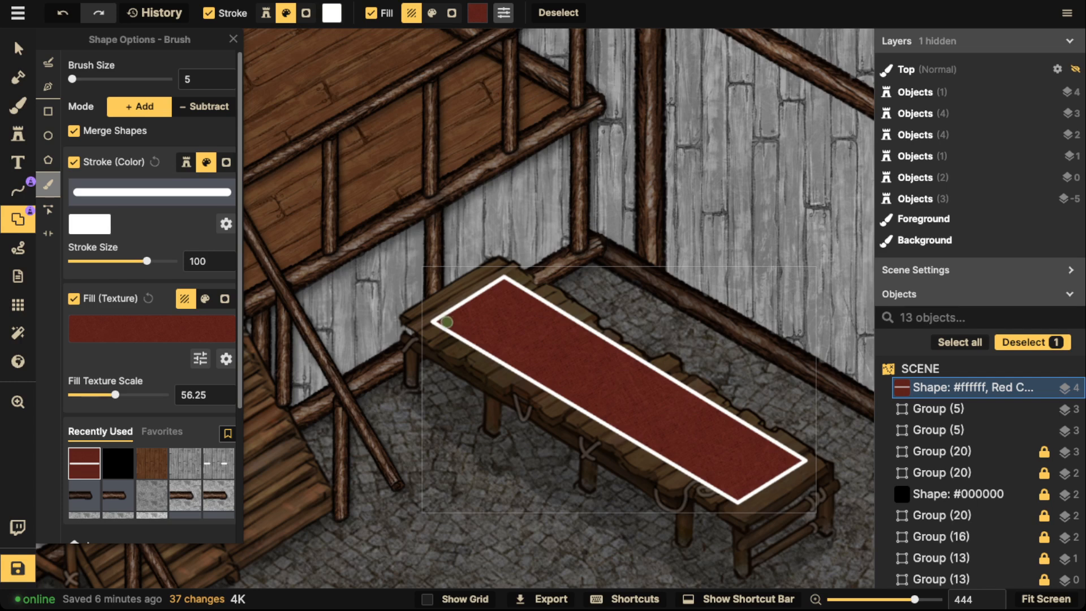
drag(493, 355, 563, 394)
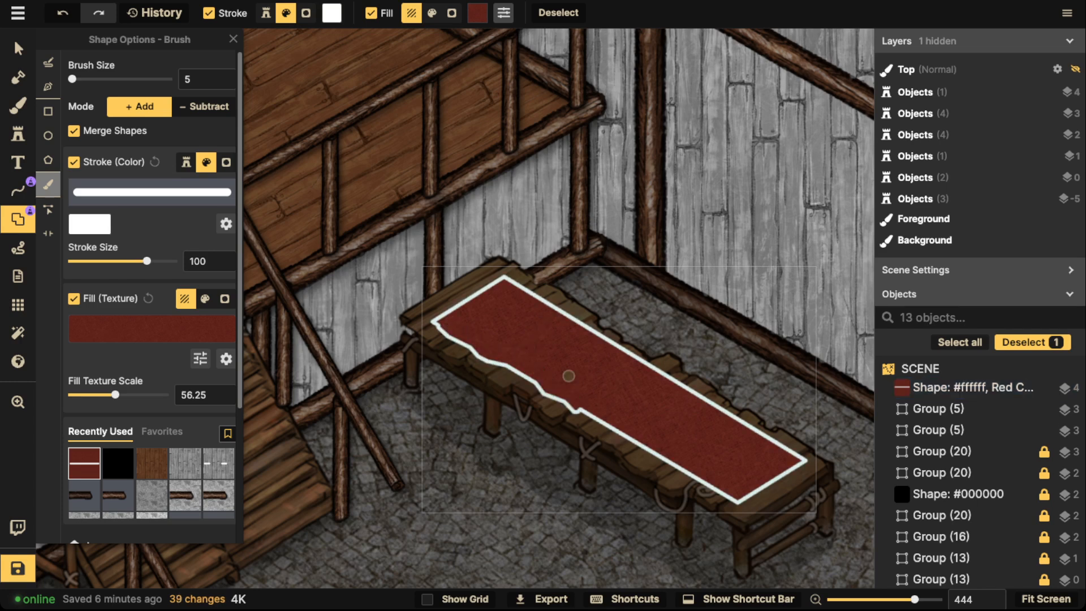
drag(613, 421, 701, 476)
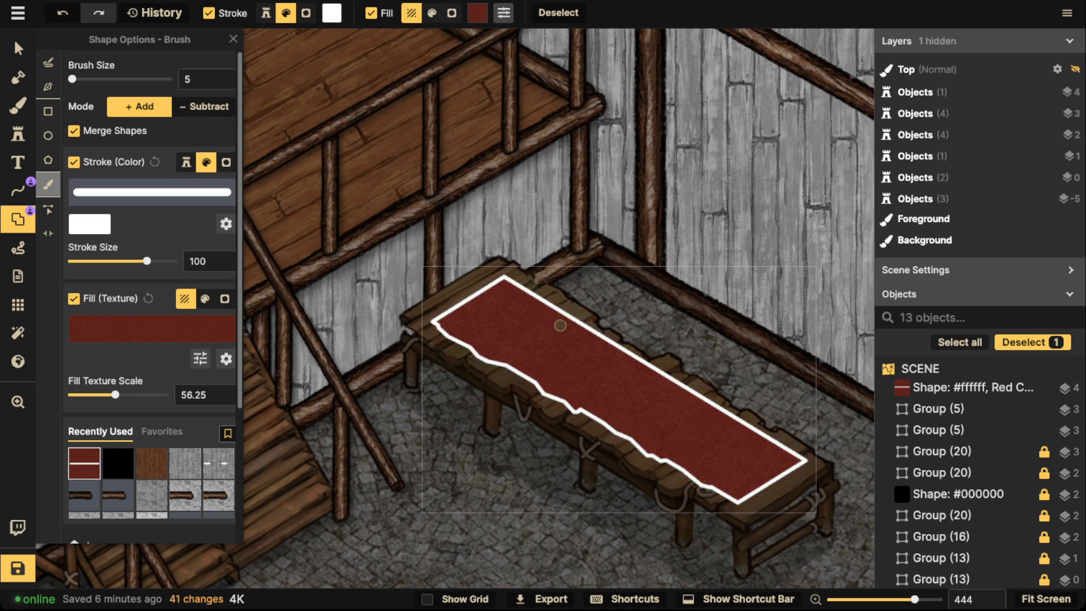
Roughen the back long edge of the red cloth with the same small additive brush strokes
drag(590, 340, 547, 307)
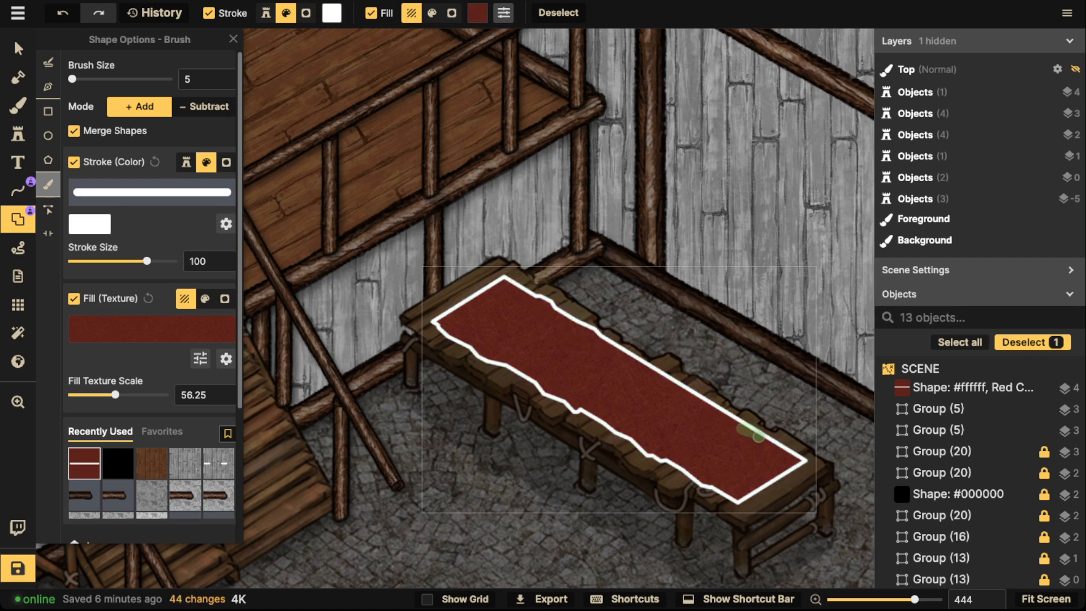
drag(758, 437, 759, 438)
click(661, 378)
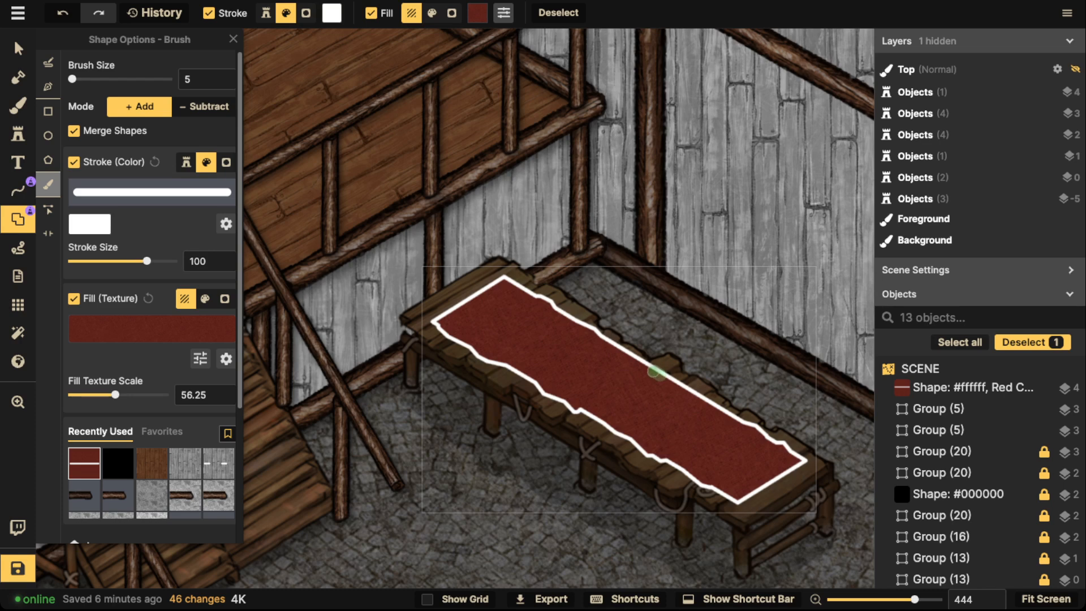
drag(655, 372, 649, 362)
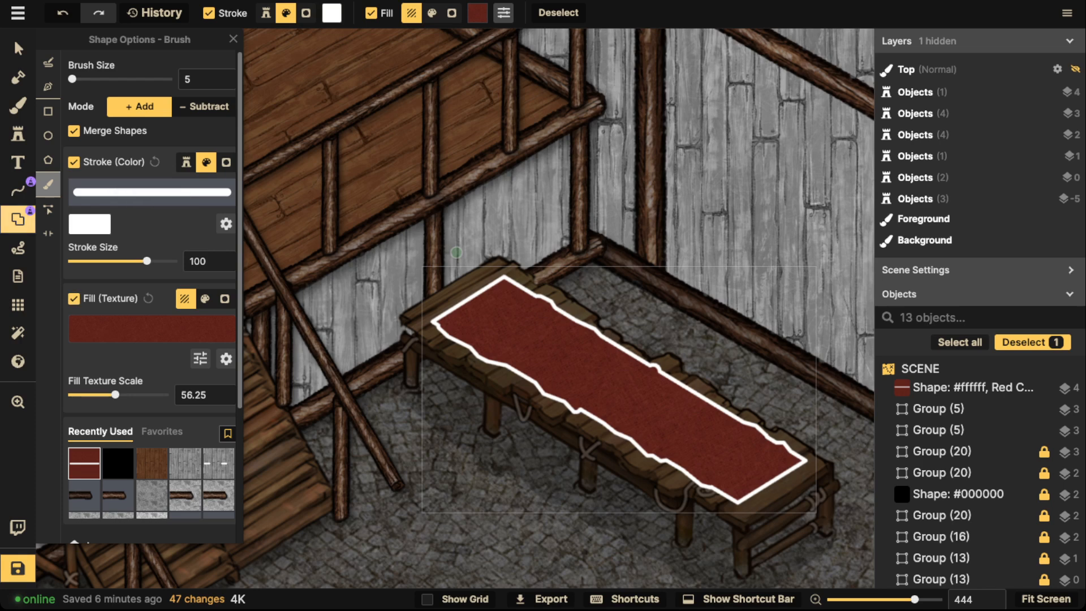
Draw a blurred black (000000) freehand line across the width of the cloth near its upper end
click(17, 191)
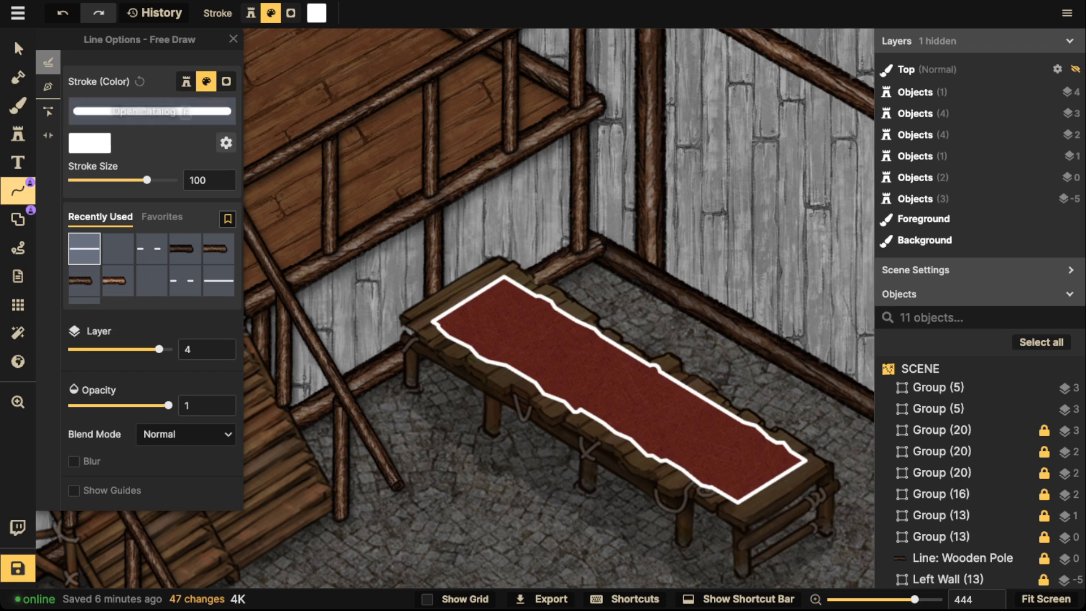
click(89, 143)
drag(272, 136, 310, 155)
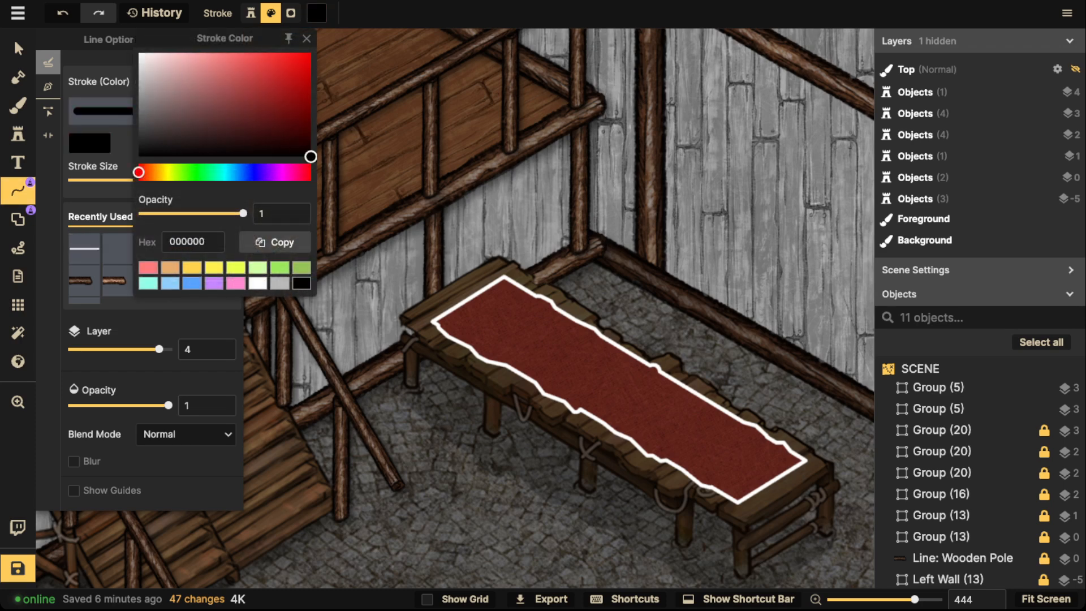
key(Escape)
click(73, 461)
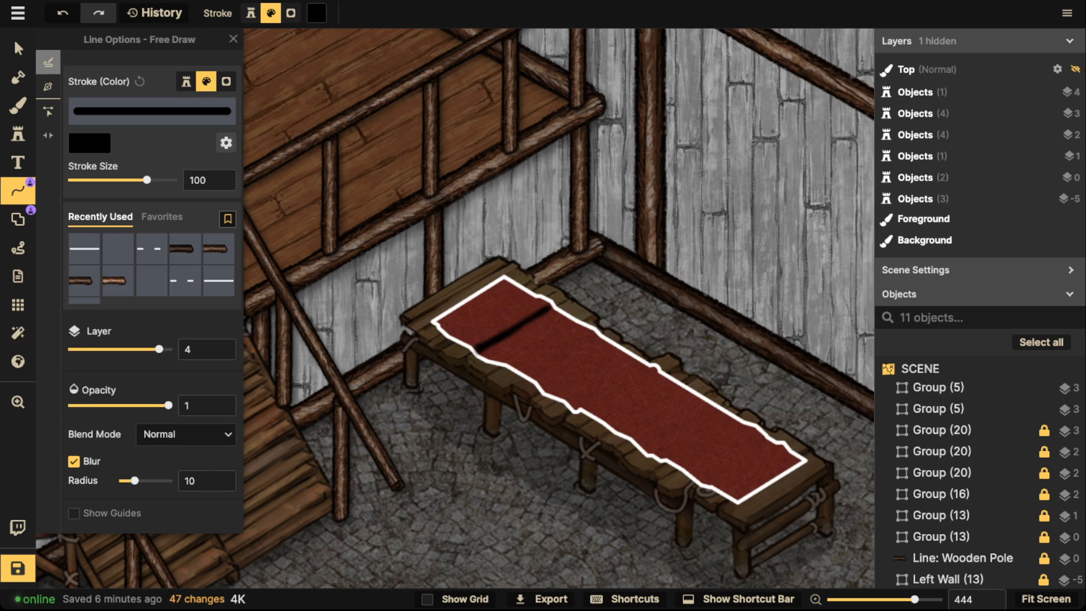
drag(476, 350, 548, 307)
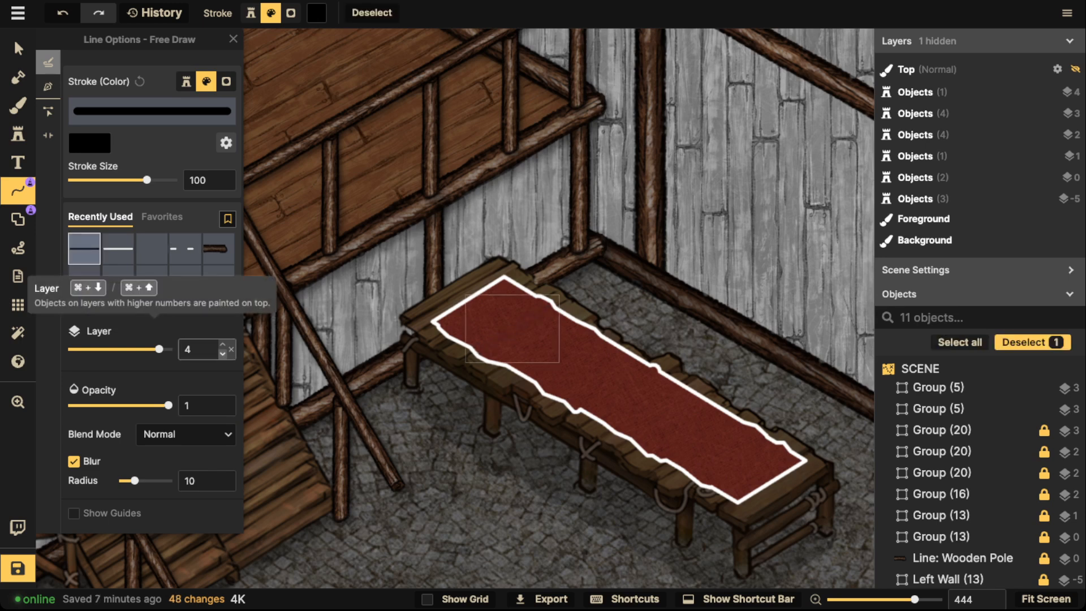
Put the black fold line on layer 5 with a blur radius of 24.5 and a stroke size of 84
click(222, 344)
click(152, 480)
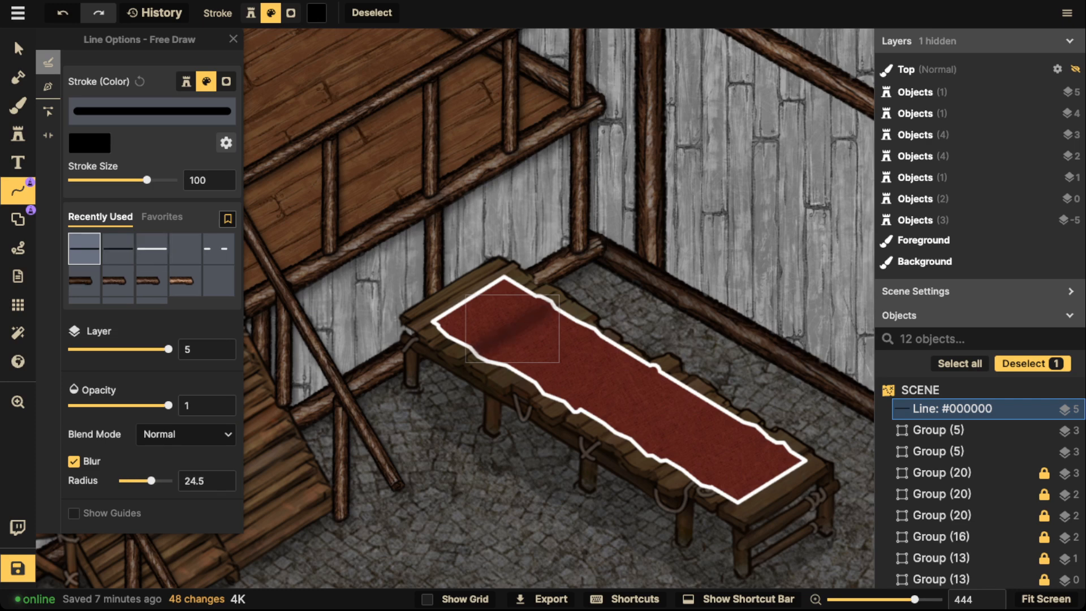
drag(147, 180, 144, 180)
Duplicate the blurred black fold line and offset the copy slightly toward the upper end of the cloth
click(18, 48)
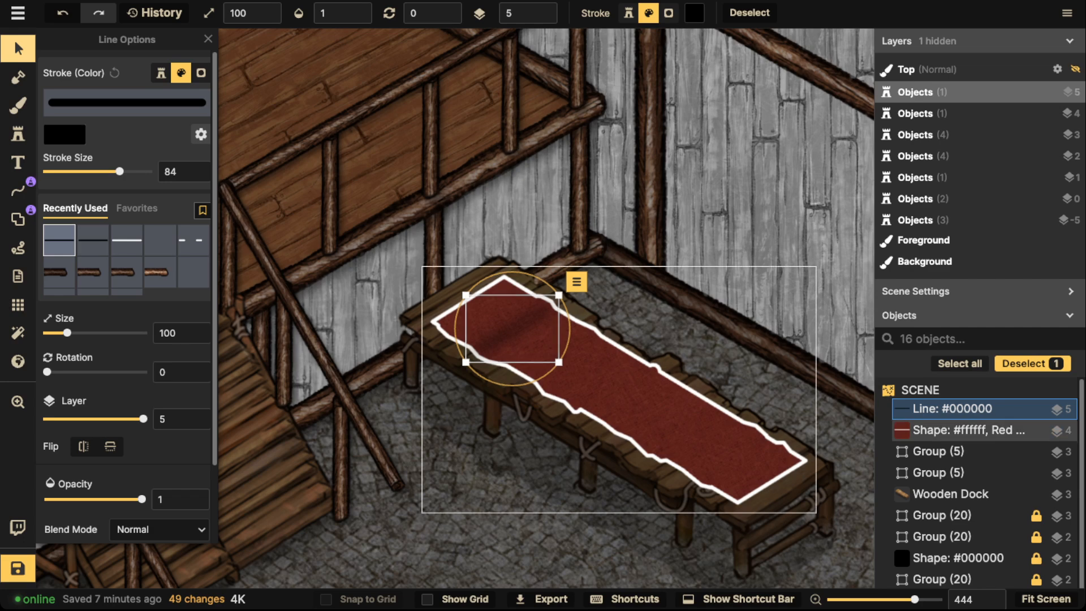
key(Escape)
click(512, 328)
key(Escape)
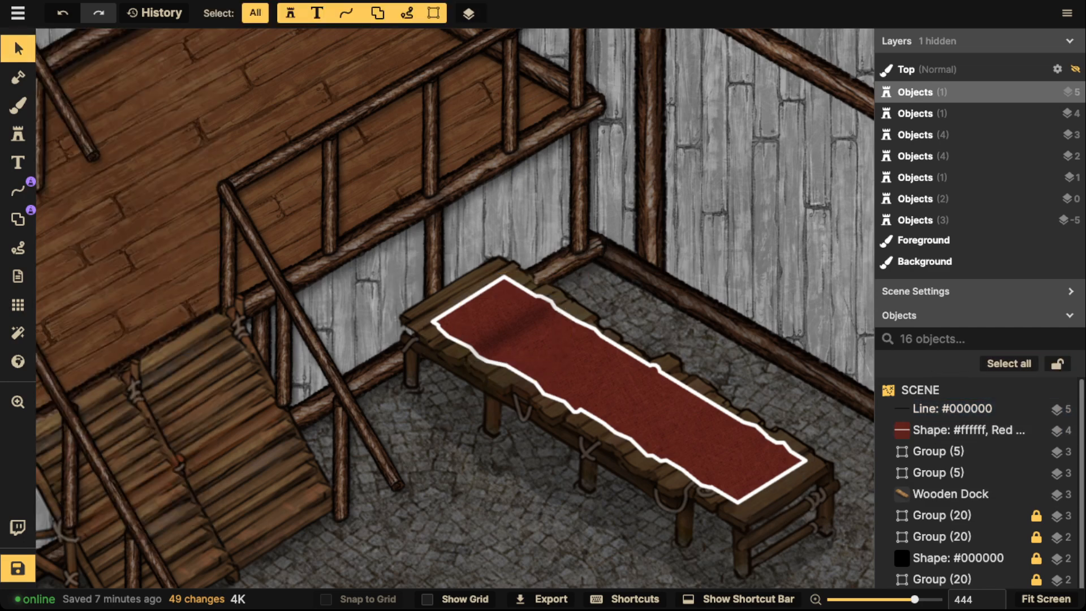
click(512, 328)
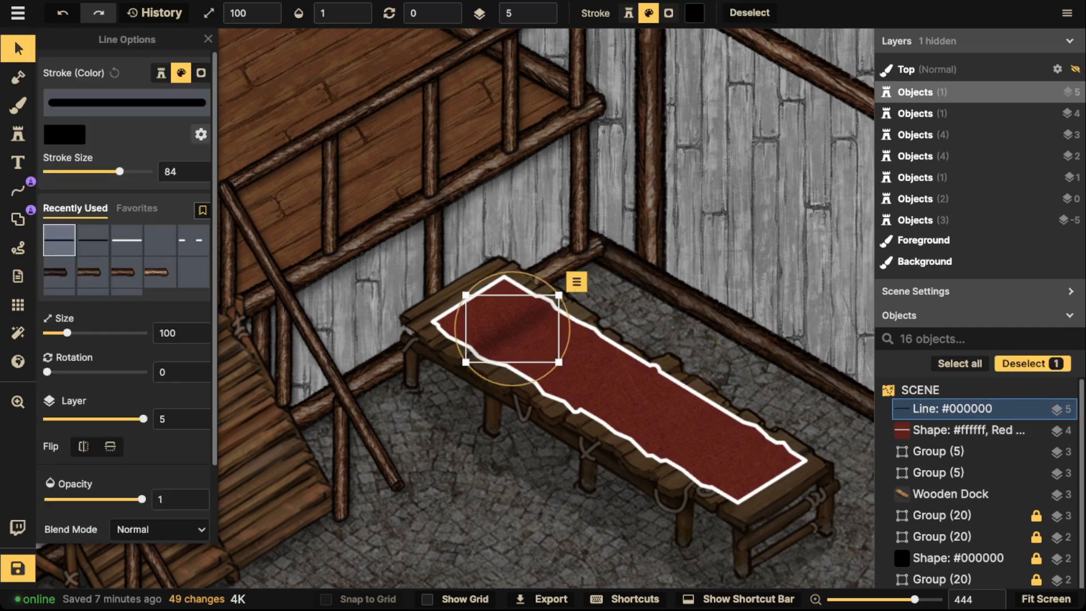
click(512, 328)
key(ctrl+d)
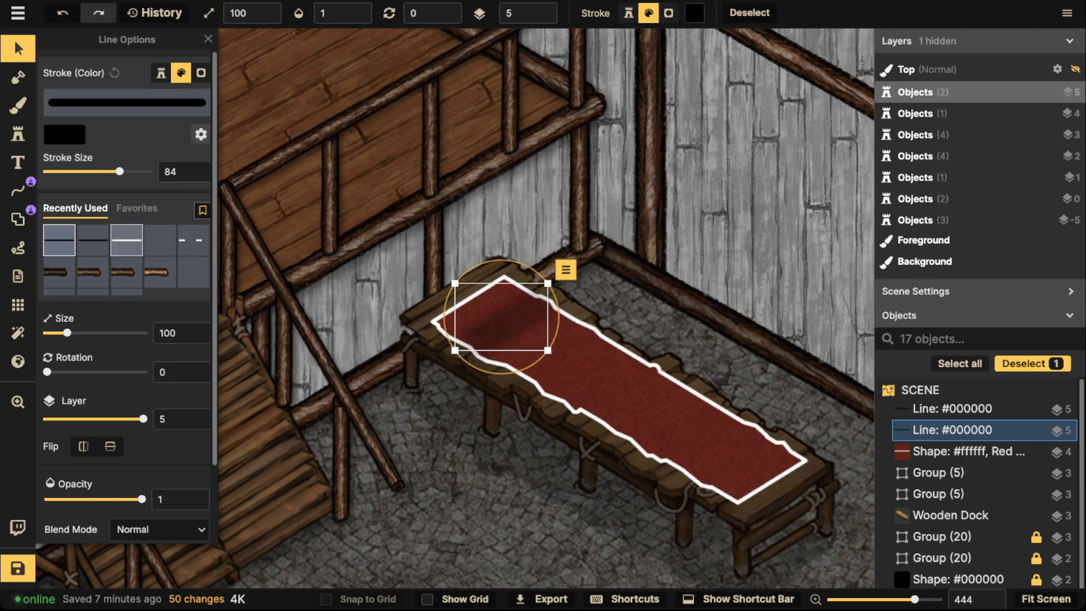
Turn the duplicated line into a soft highlight with a white stroke, blur enabled and 0.23 opacity
click(127, 240)
scroll(126, 283, down, 1)
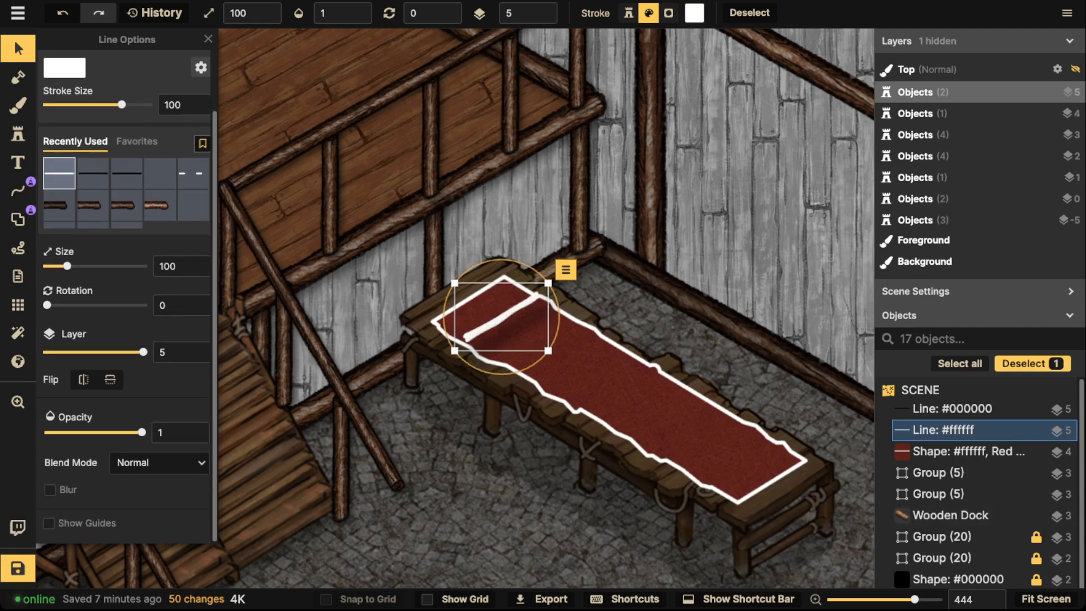
click(49, 490)
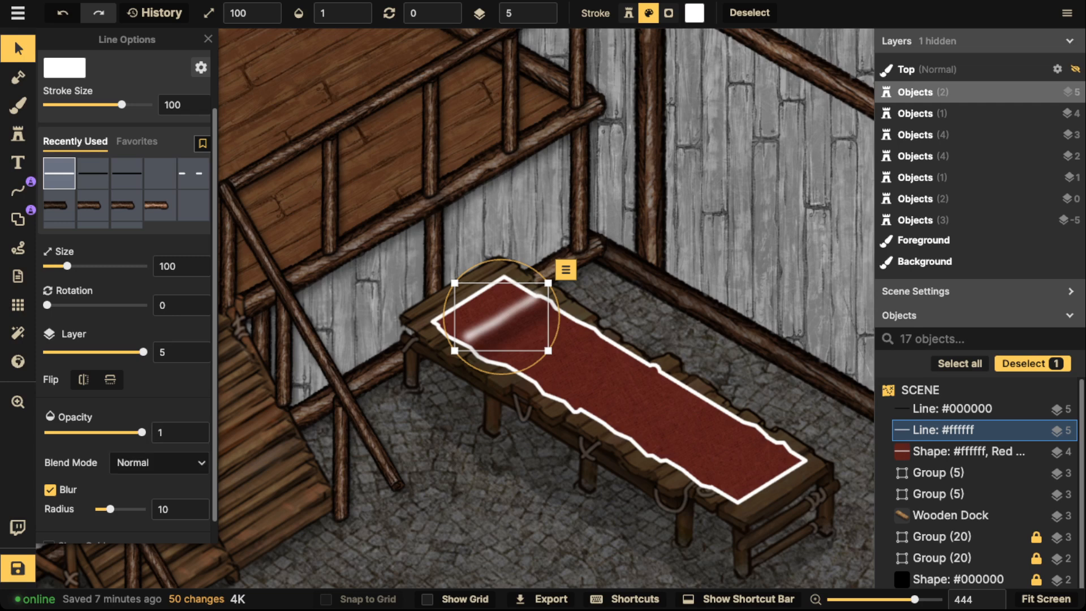
scroll(129, 390, down, 1)
drag(142, 411, 78, 411)
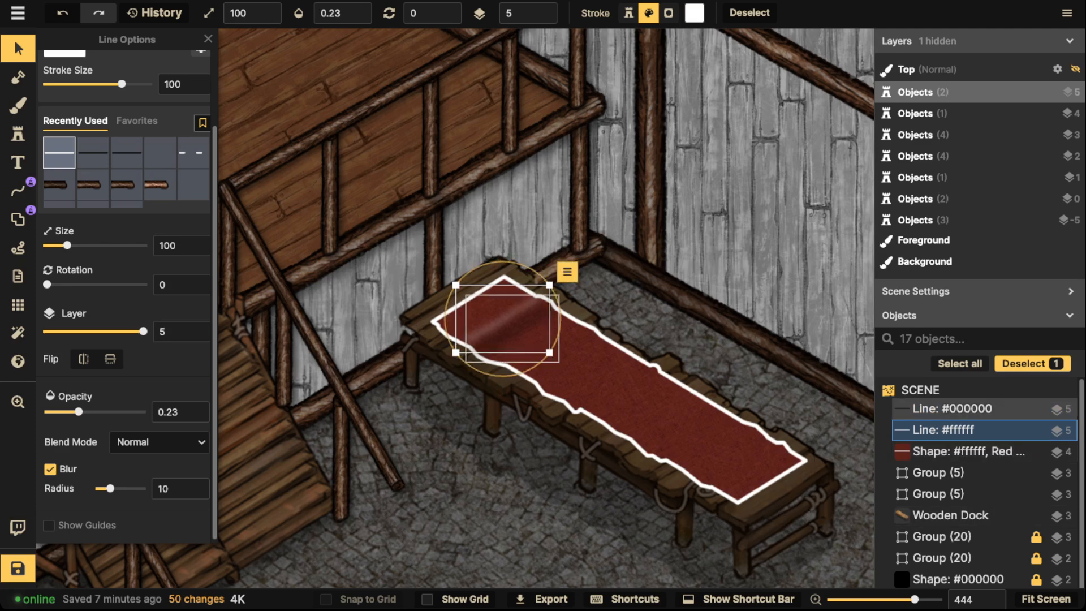
Copy the black and white line pair and place the copy across the middle of the cloth
shift+click(952, 409)
key(ctrl+v)
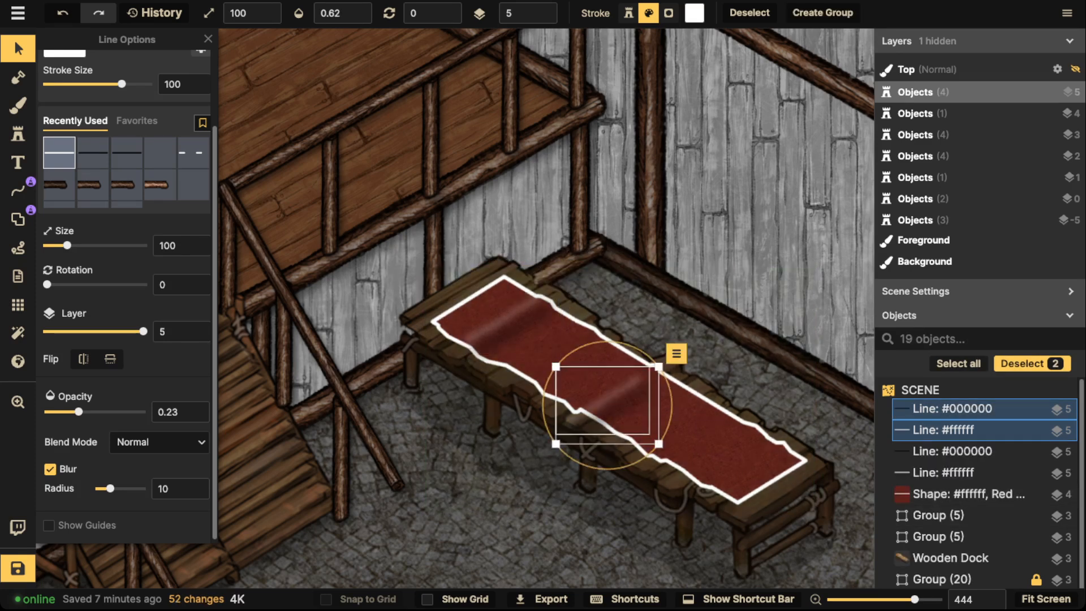
drag(607, 406, 614, 395)
Paste another fold line pair between the two existing folds and rotate it to 350°
key(ctrl+v)
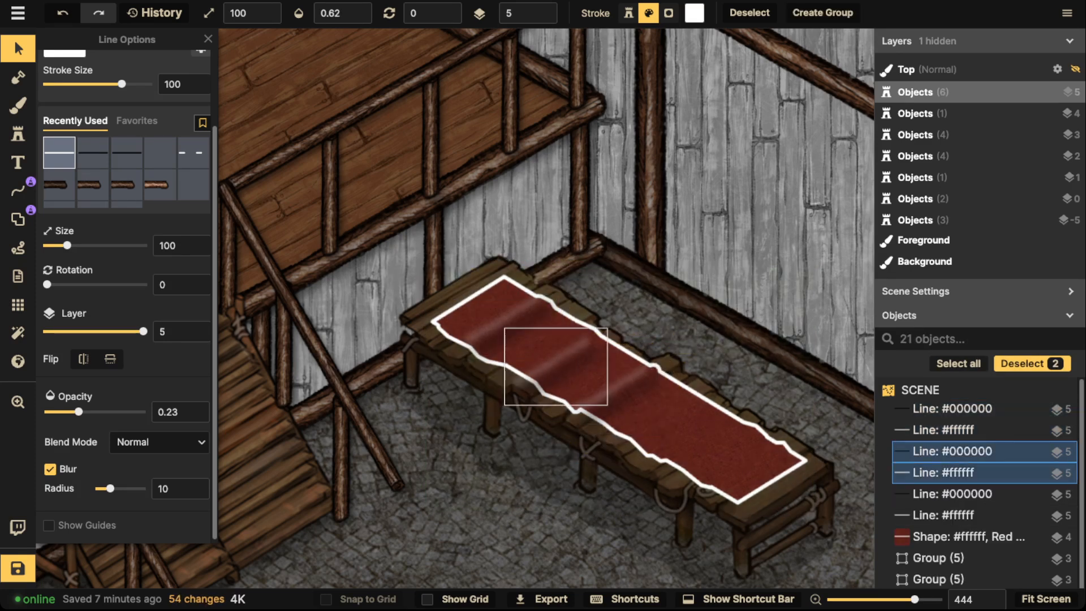
drag(553, 372, 562, 362)
drag(595, 306, 584, 302)
drag(562, 362, 565, 360)
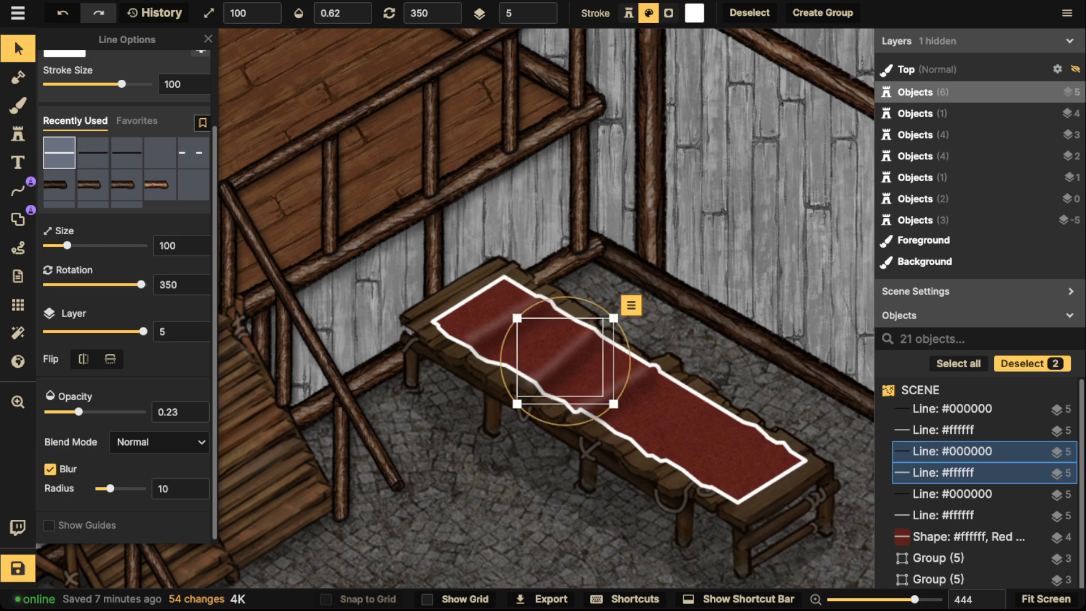
Paste a fourth fold line pair near the lower end of the cloth and rotate it to 349°
key(ctrl+v)
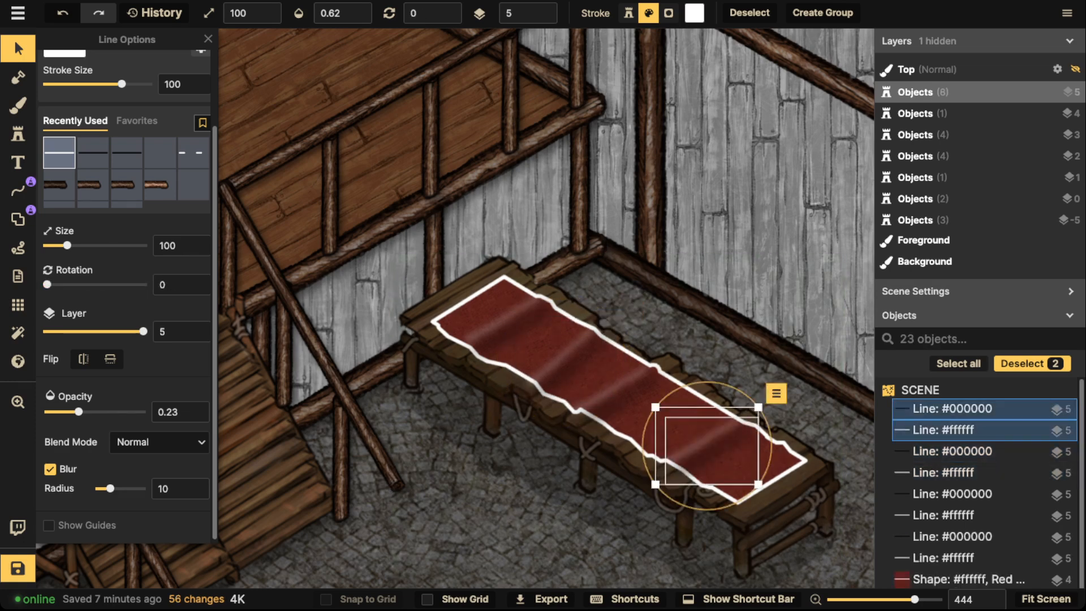
drag(708, 449, 741, 466)
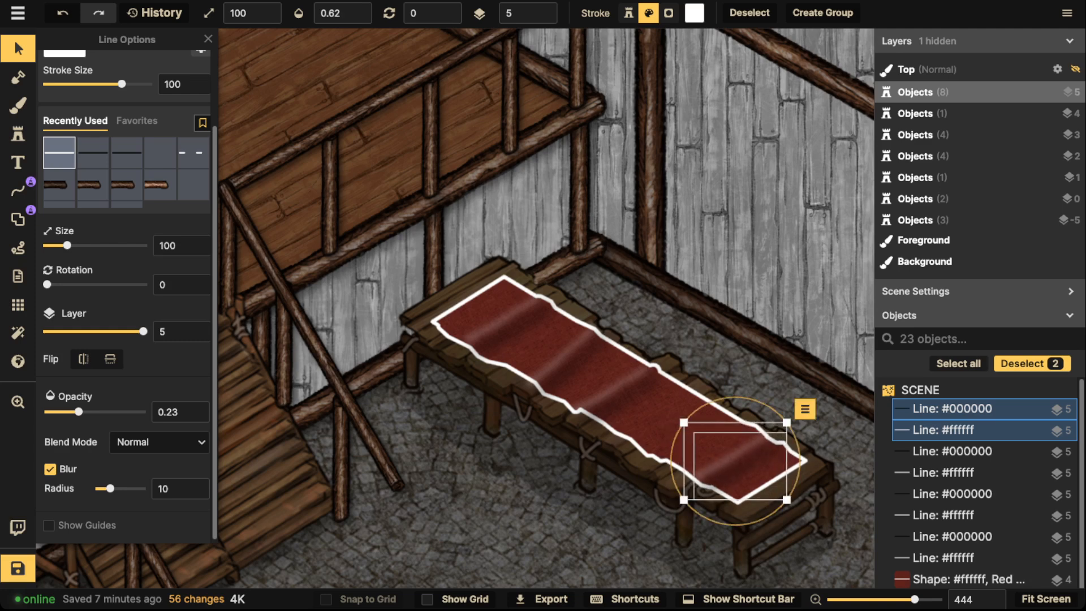
drag(802, 408, 791, 397)
drag(735, 461, 733, 456)
key(Escape)
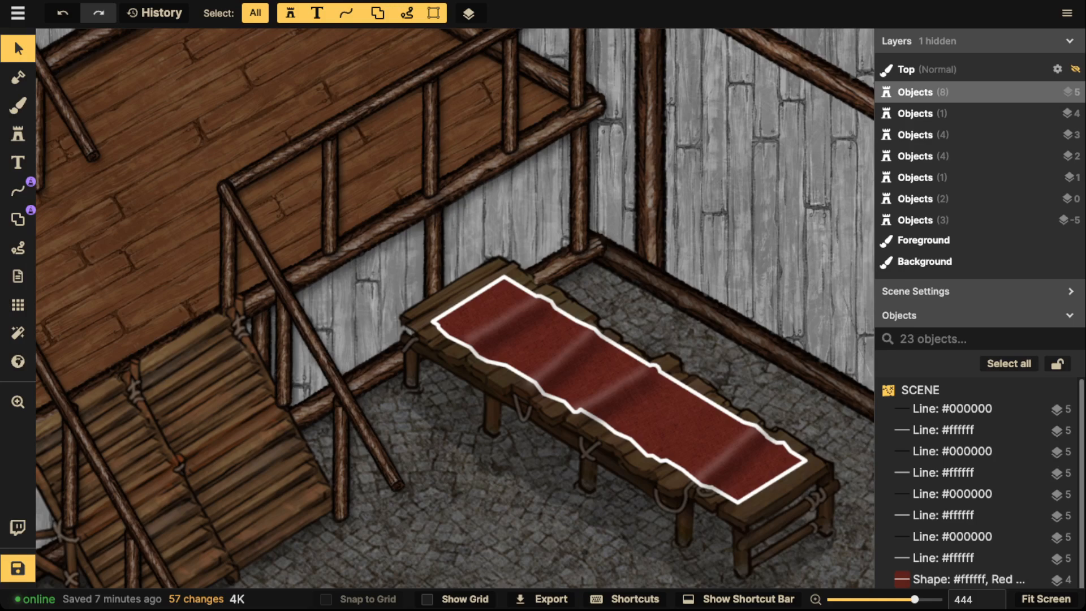
Select all eight black and white fold lines on the cloth and set their blend mode to Overlay
scroll(563, 228, down, 3)
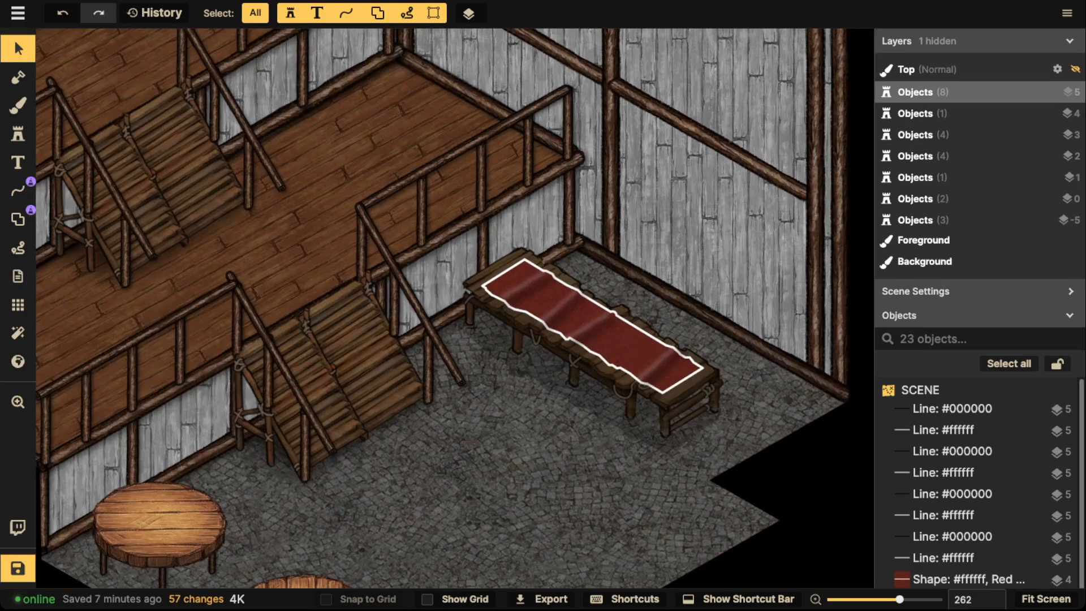
scroll(583, 415, down, 3)
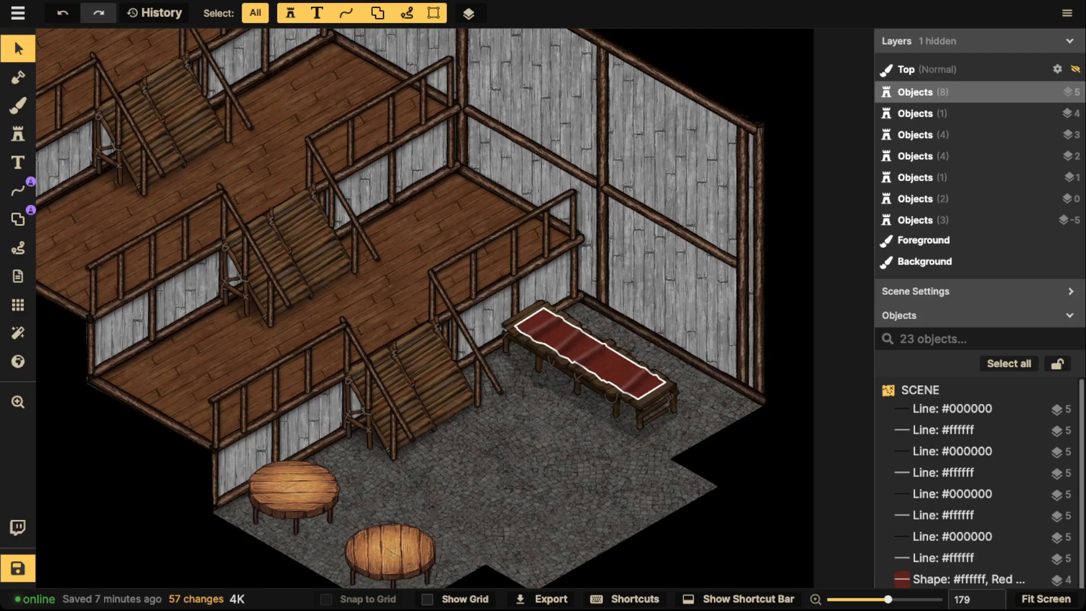
scroll(610, 366, up, 4)
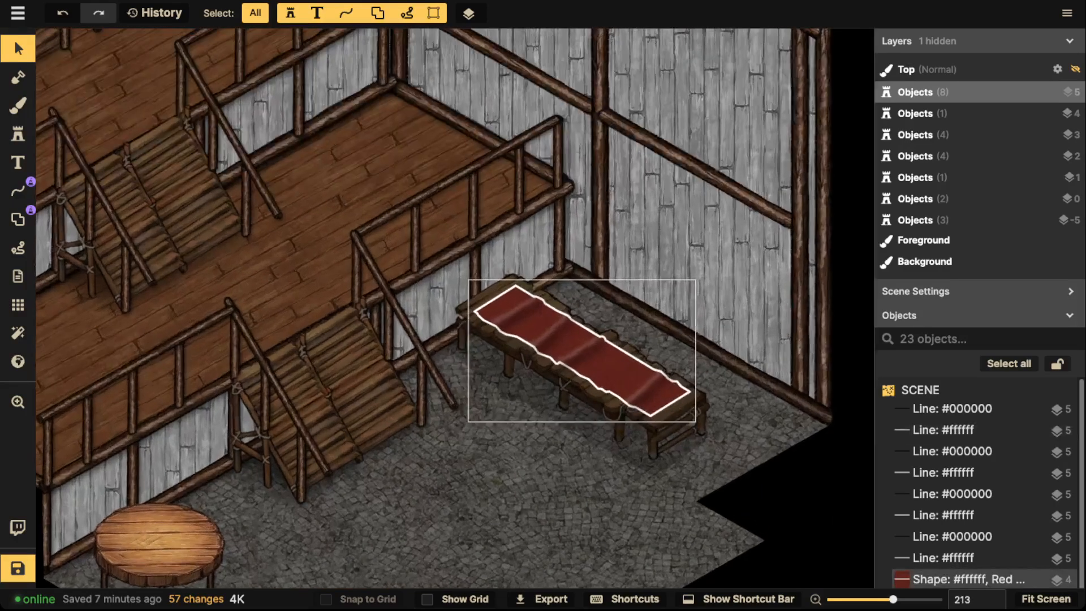
click(664, 399)
shift+click(499, 301)
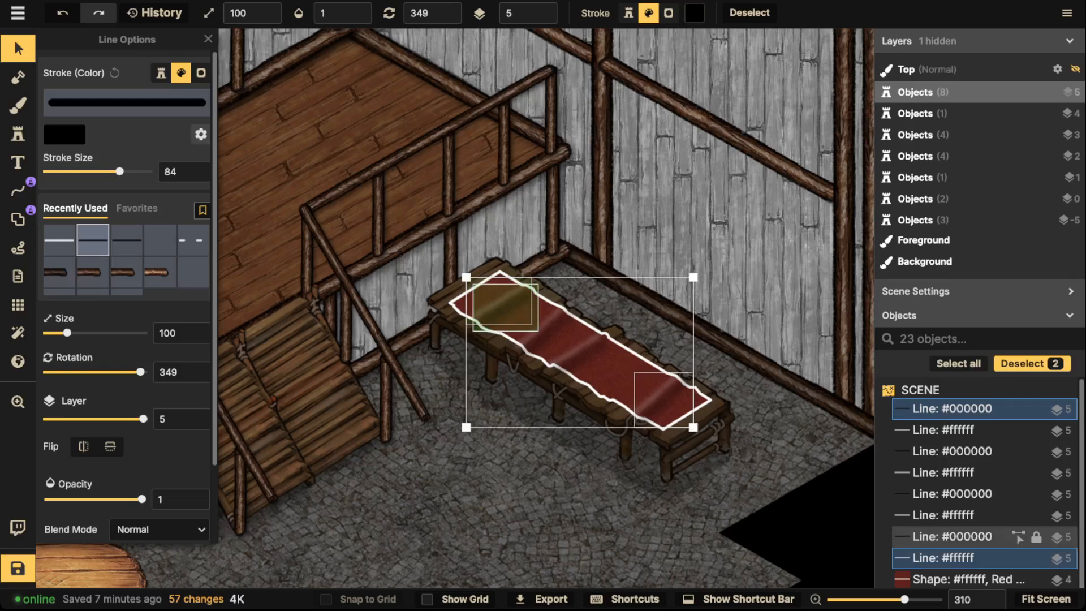
shift+click(506, 308)
shift+click(539, 328)
shift+click(539, 328)
shift+click(953, 494)
shift+click(952, 515)
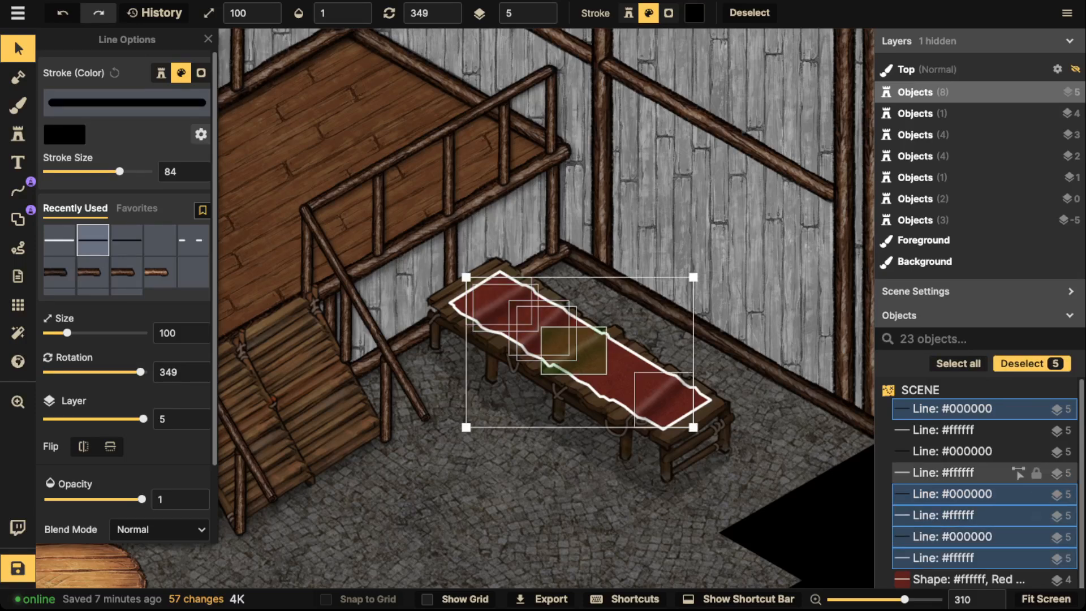
shift+click(952, 472)
shift+click(952, 452)
shift+click(953, 430)
scroll(124, 340, down, 3)
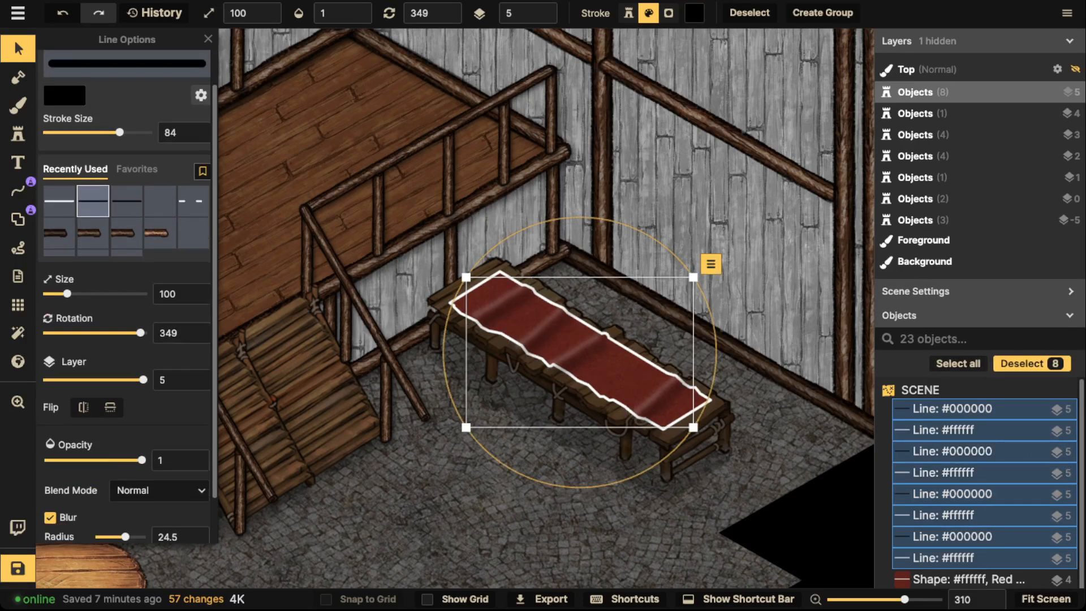
click(159, 439)
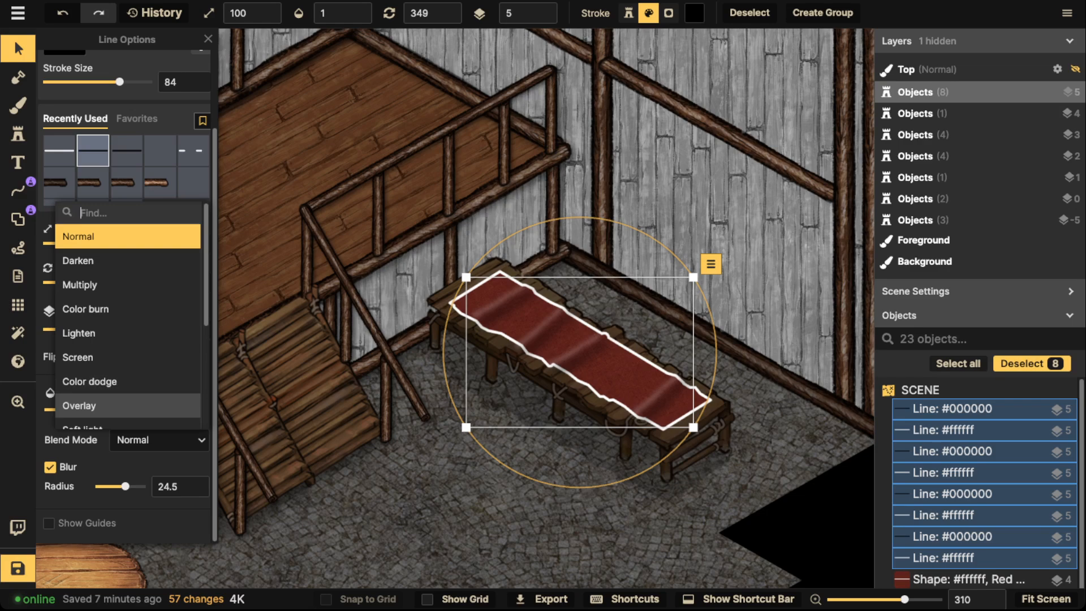
click(79, 406)
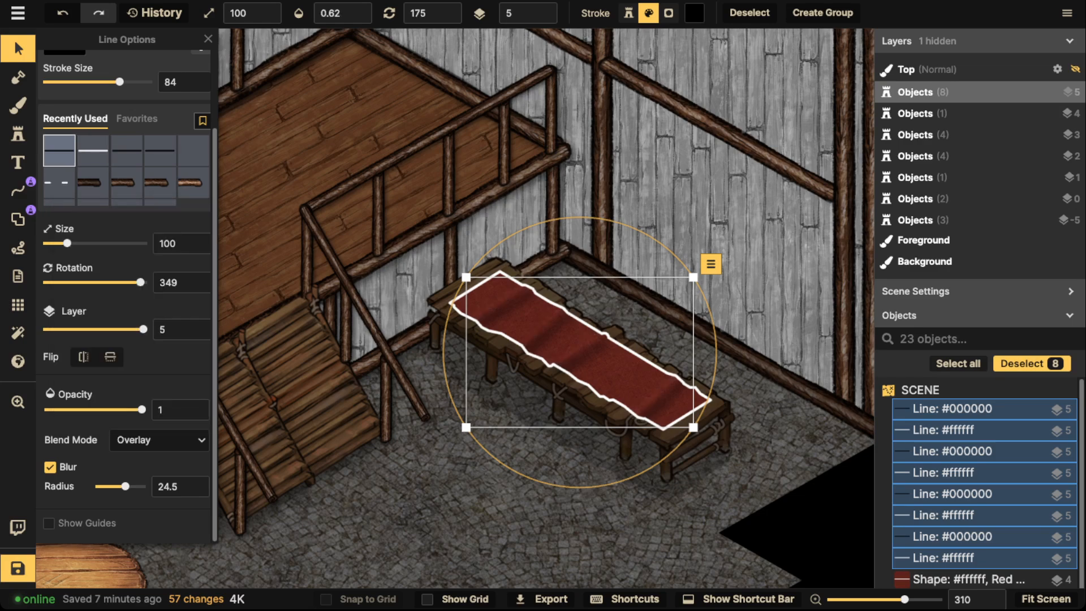
Deselect the fold lines and reduce the red cloth shape's white stroke size to 50
key(Escape)
scroll(489, 297, down, 5)
drag(489, 297, 504, 319)
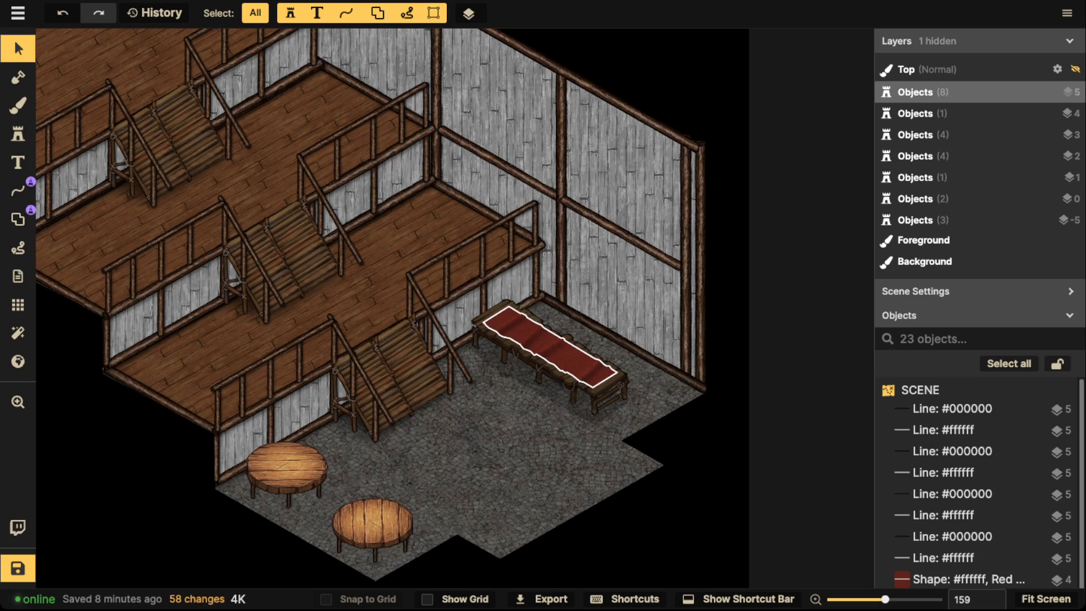
click(550, 346)
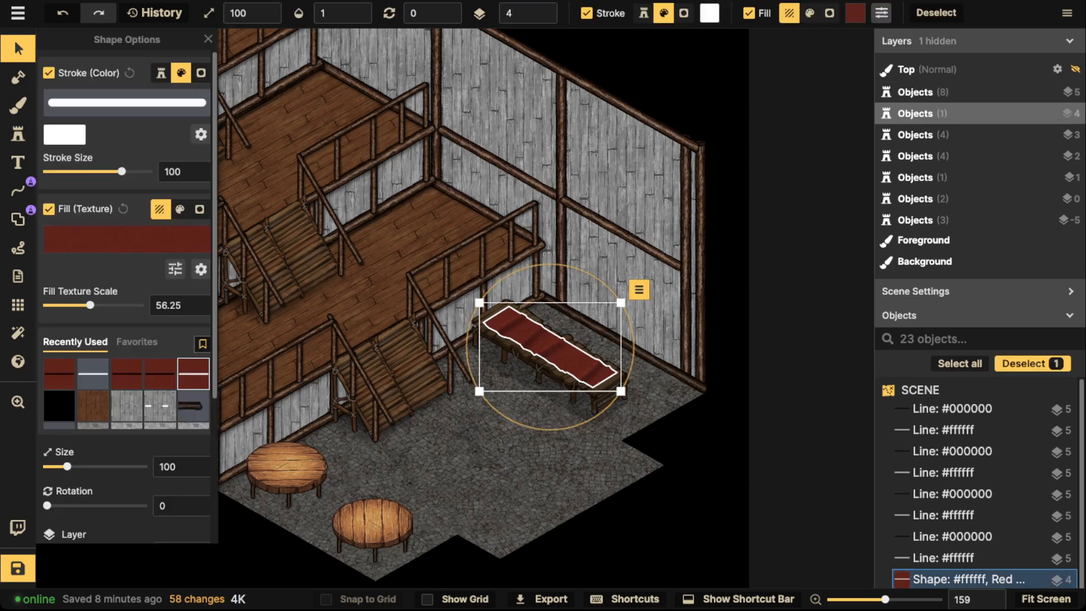
drag(121, 172, 111, 172)
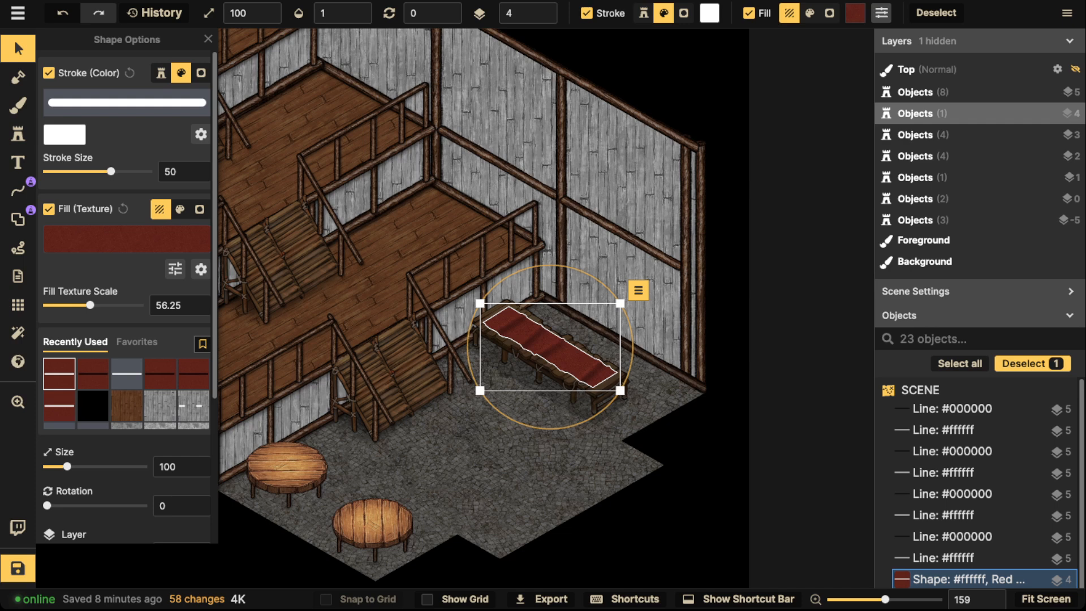
key(Escape)
Group the long table, its cloth and all the fold lines under the name Table
scroll(212, 287, down, 2)
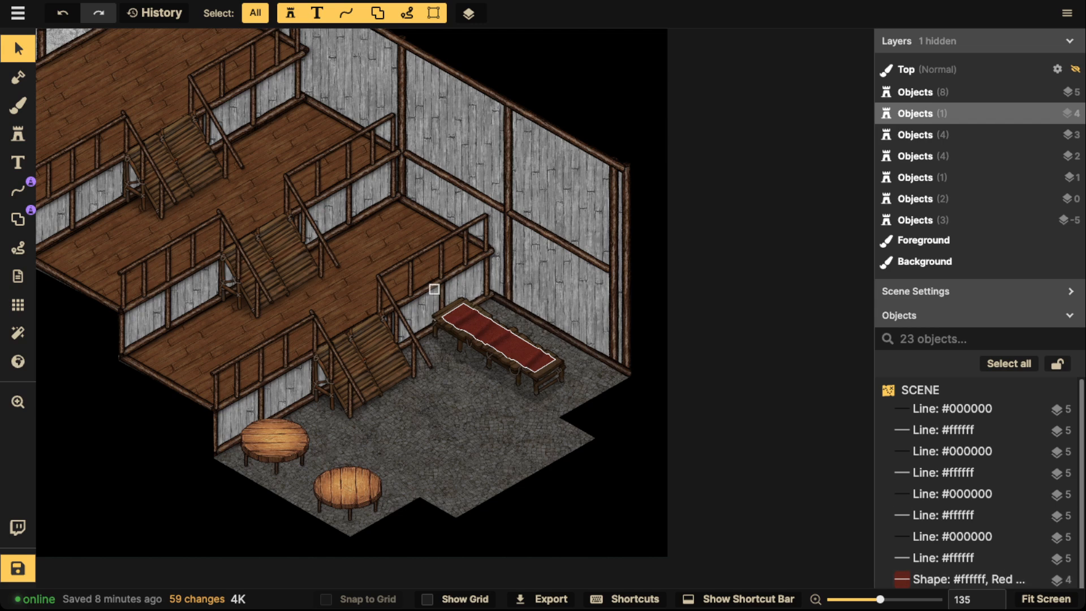
drag(434, 289, 552, 384)
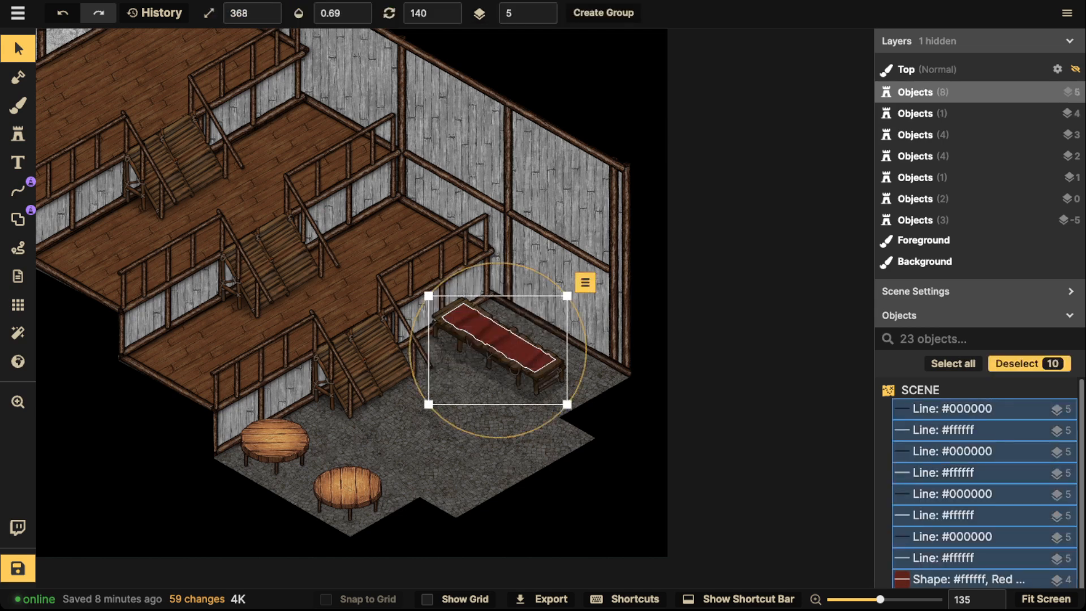
click(604, 12)
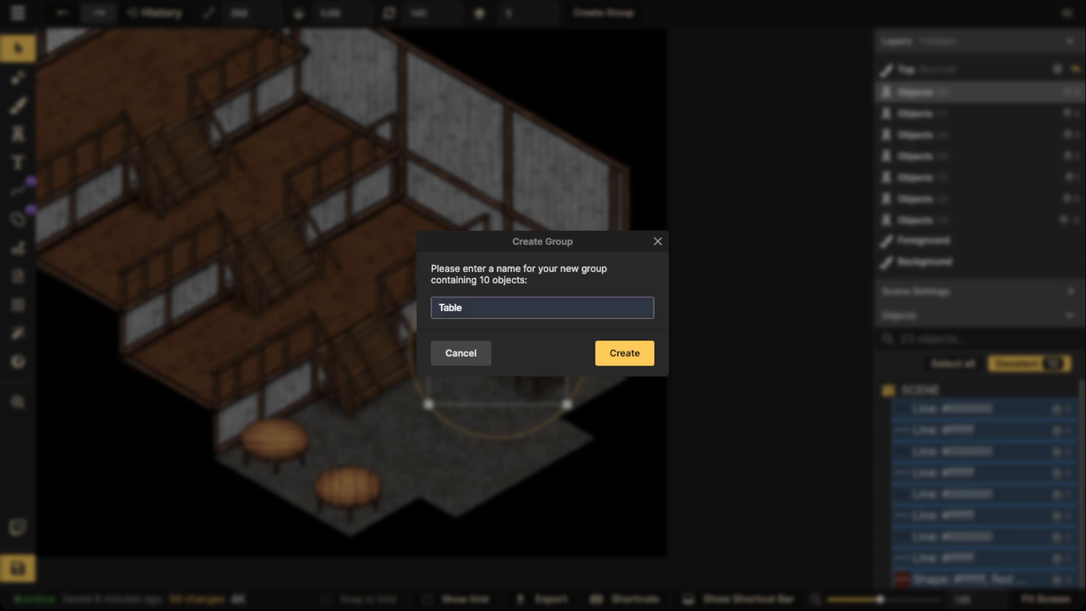
key(Return)
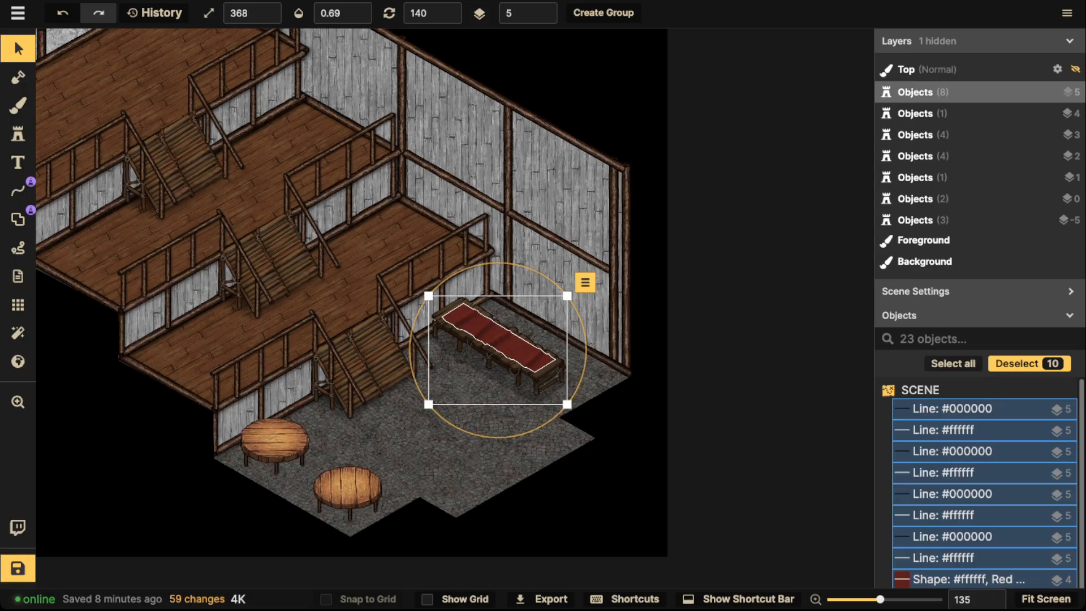
click(603, 12)
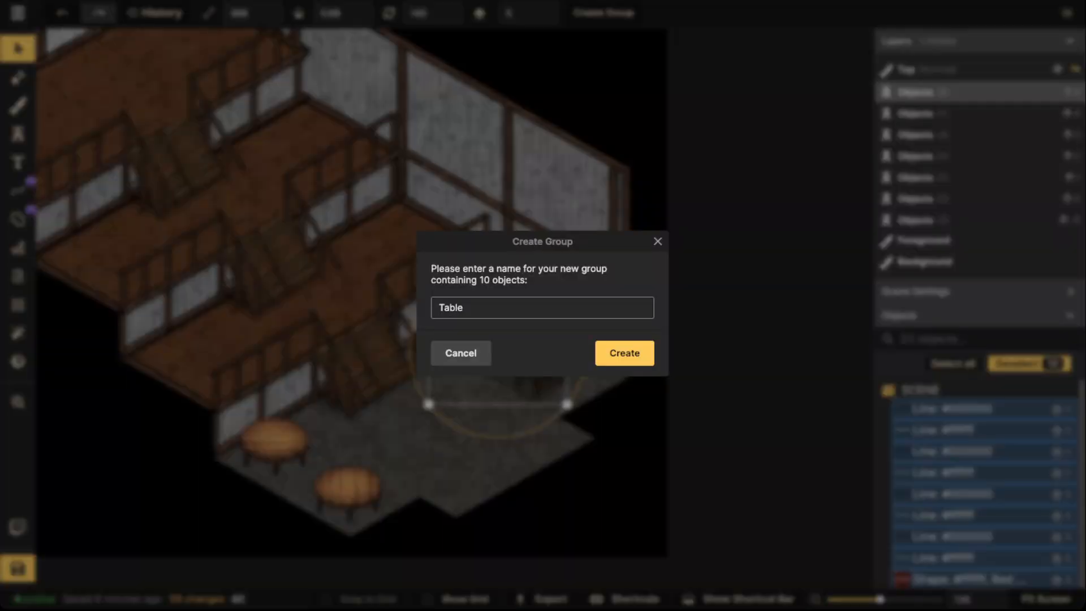
key(Return)
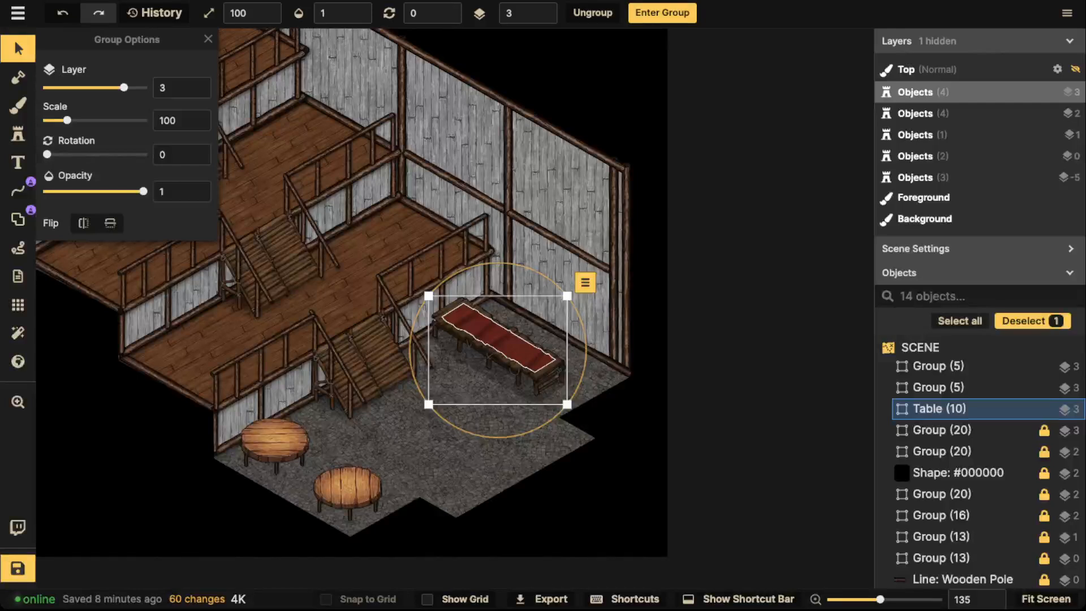
Enter the group of the round table nearest the wall and lower the brightness of its upper tabletop stamp
key(Escape)
double_click(275, 442)
scroll(283, 445, up, 3)
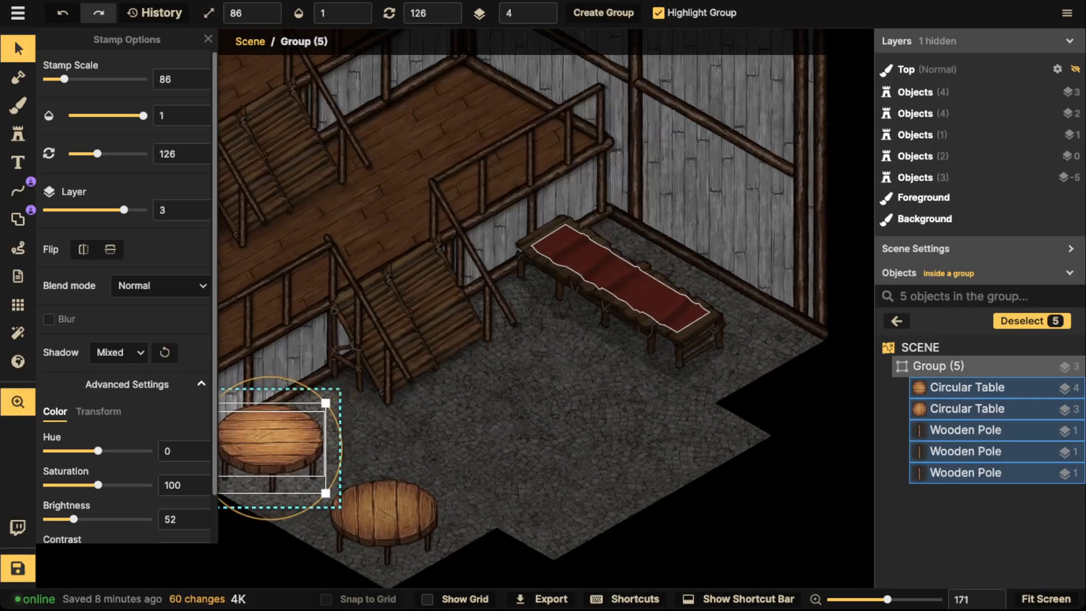
drag(274, 438, 364, 431)
click(363, 430)
scroll(364, 428, up, 2)
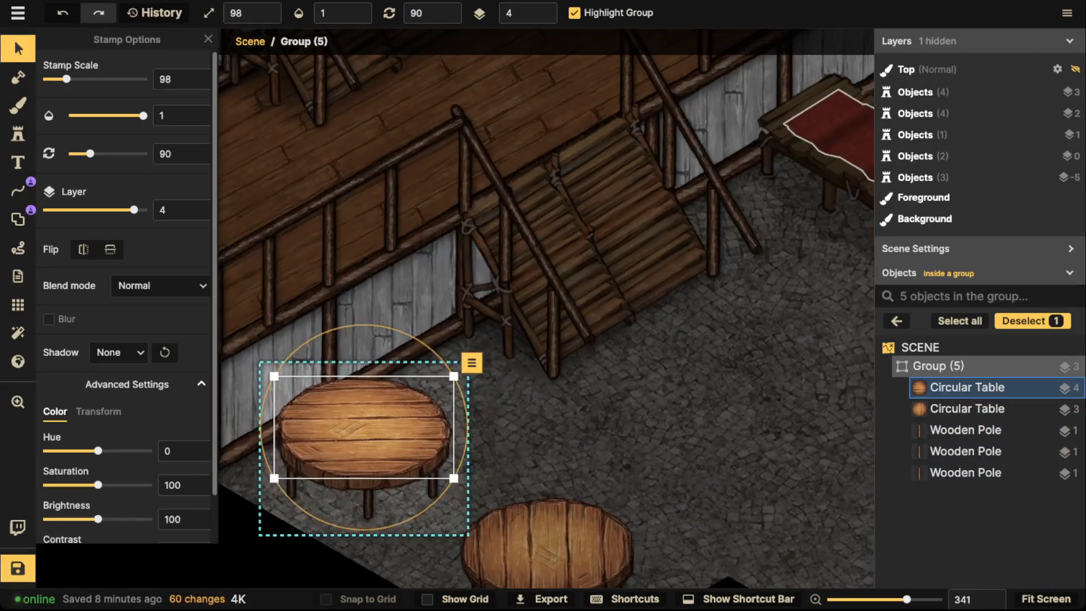
key(Escape)
click(364, 429)
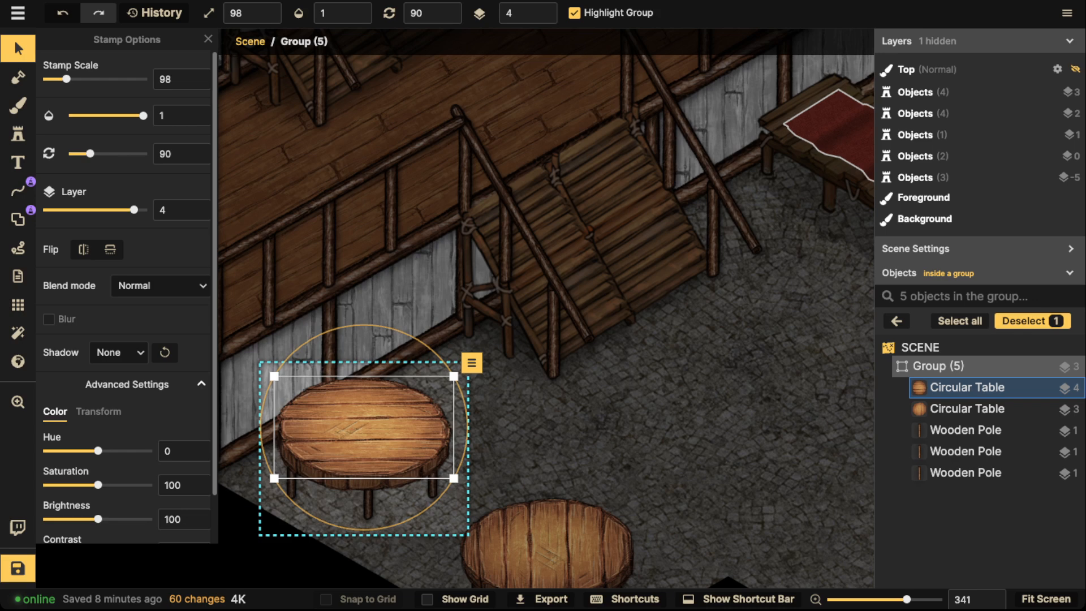
drag(98, 519, 80, 519)
key(Escape)
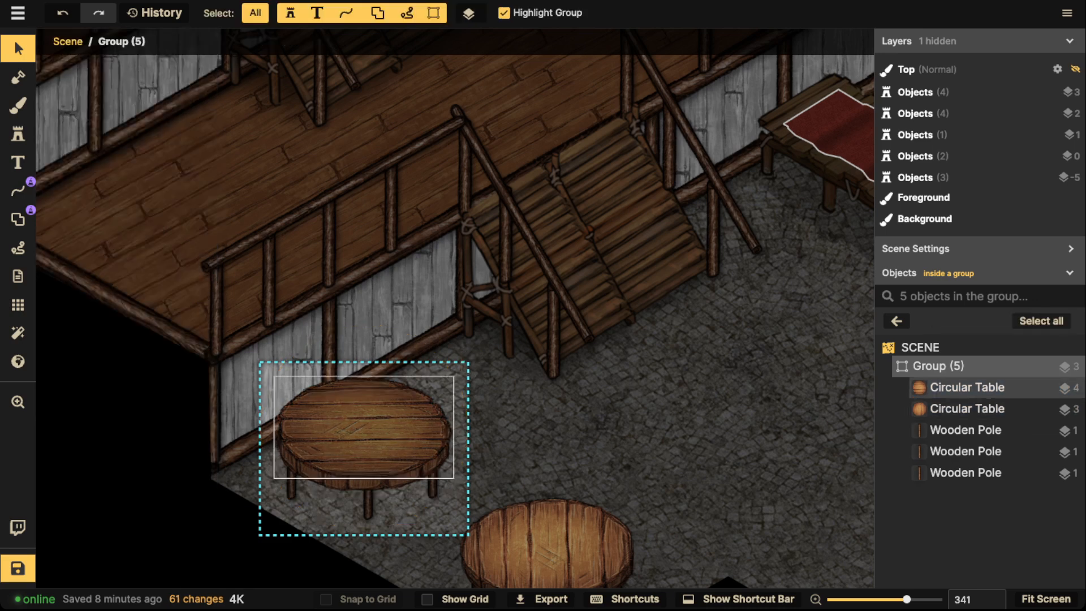
Set the brightness of the same table's lower Circular Table stamp to 33
click(364, 430)
key(Escape)
click(364, 484)
drag(73, 519, 63, 519)
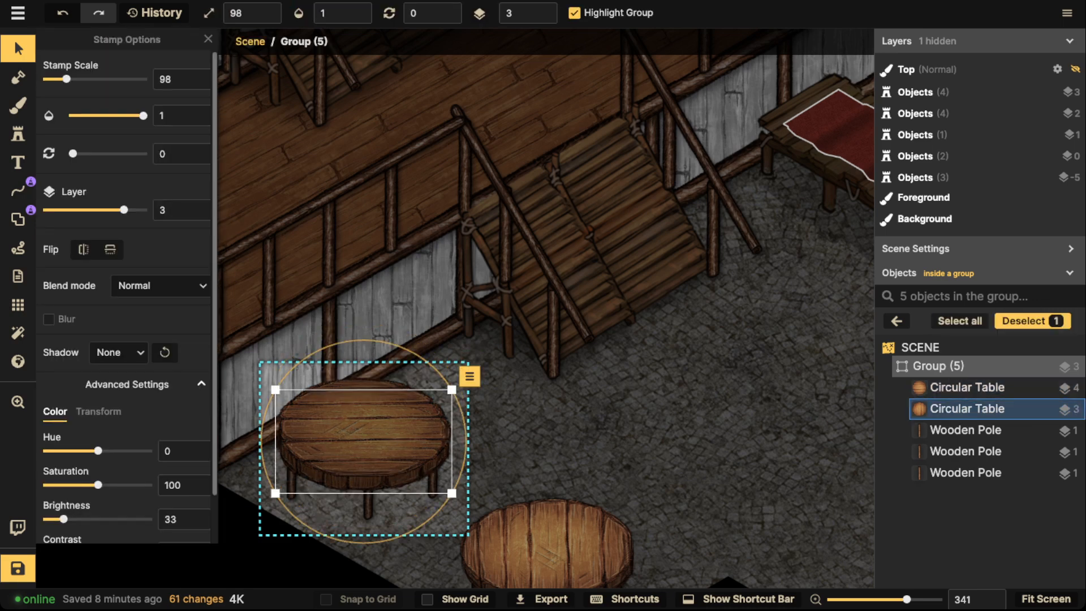
key(Escape)
click(363, 484)
key(Escape)
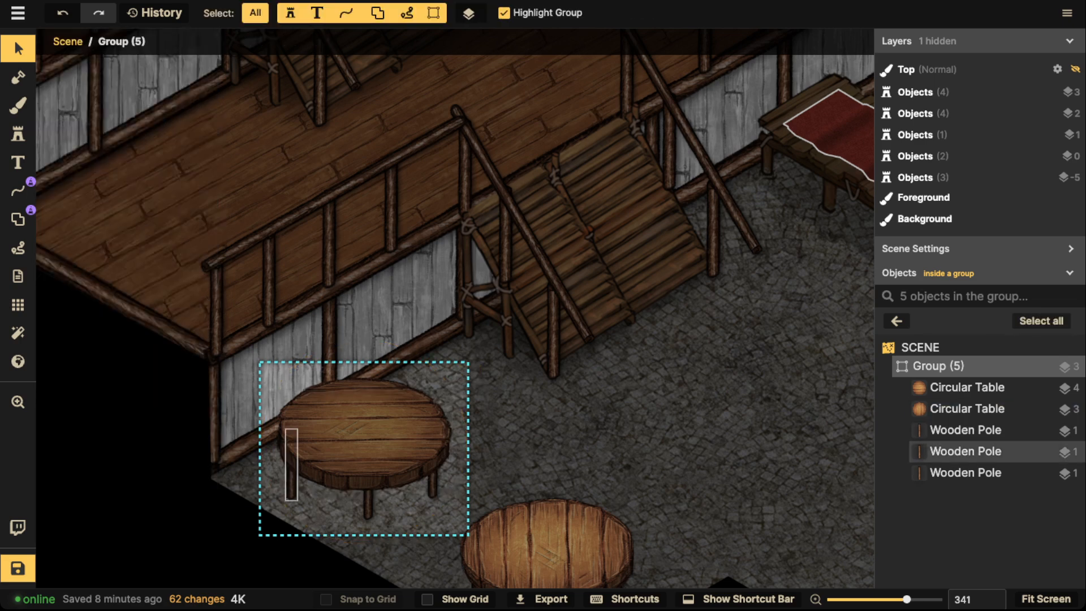
Select the table's three wooden pole legs together and darken them to a brightness of 33
click(292, 490)
key(Escape)
click(367, 485)
shift+click(432, 476)
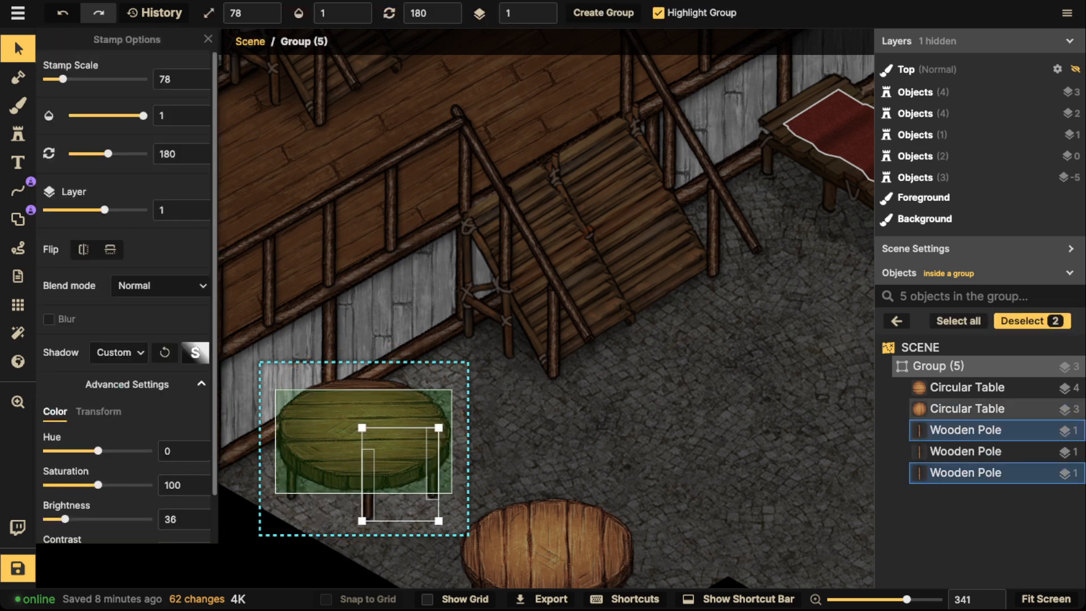
shift+click(291, 488)
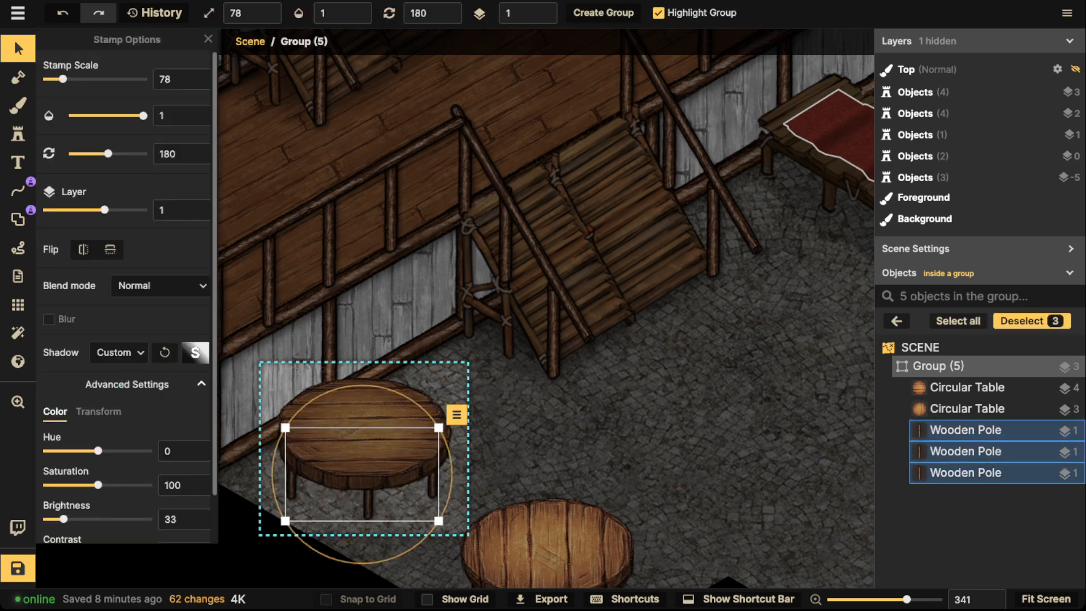
key(Escape)
Inside the second round table's group, set the upper tabletop's brightness to 57, darken the lower tabletop stamp and leave the group
scroll(503, 475, down, 1)
drag(509, 493, 483, 350)
key(Escape)
double_click(518, 396)
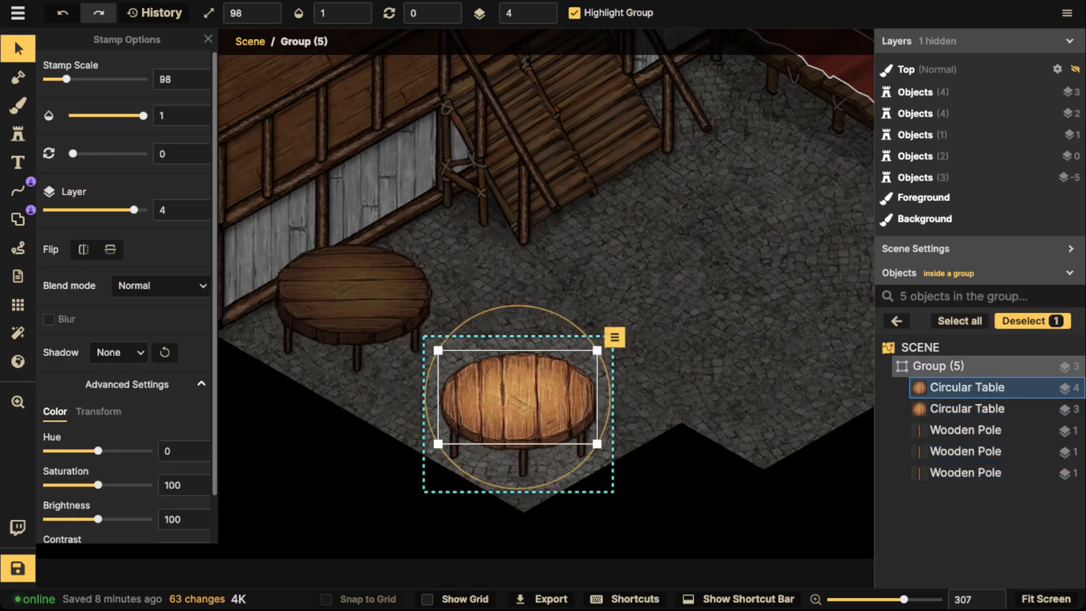
drag(98, 519, 76, 518)
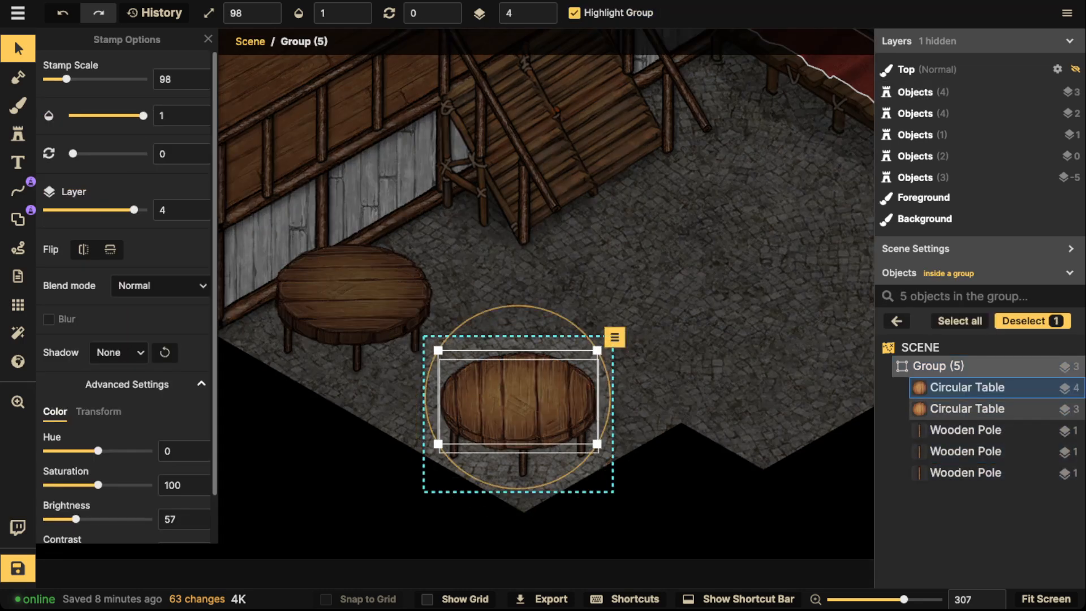
click(967, 408)
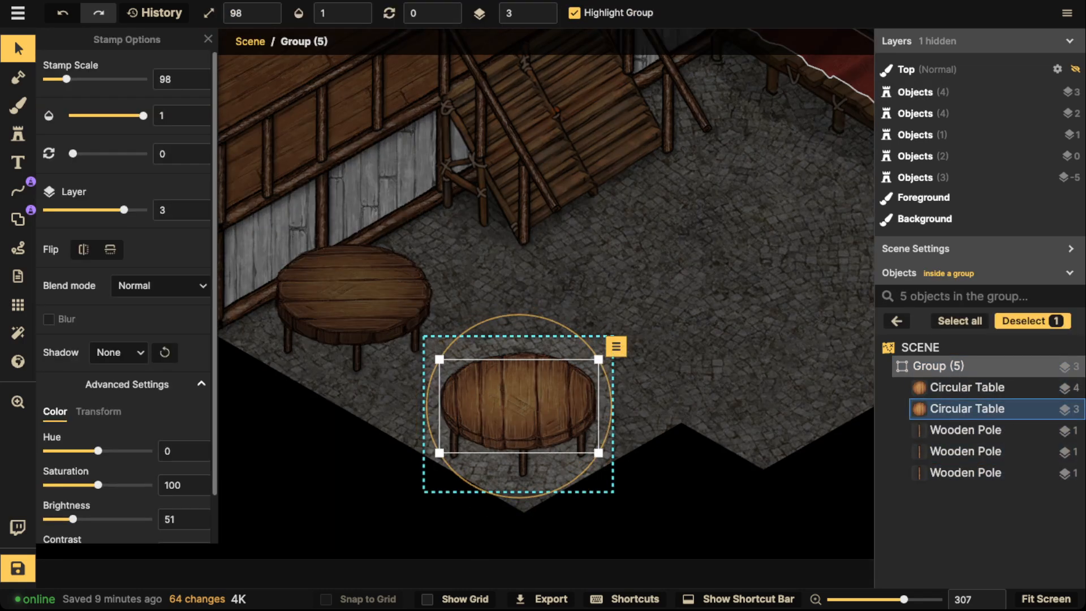
key(Escape)
key(Escape)
key(Escape)
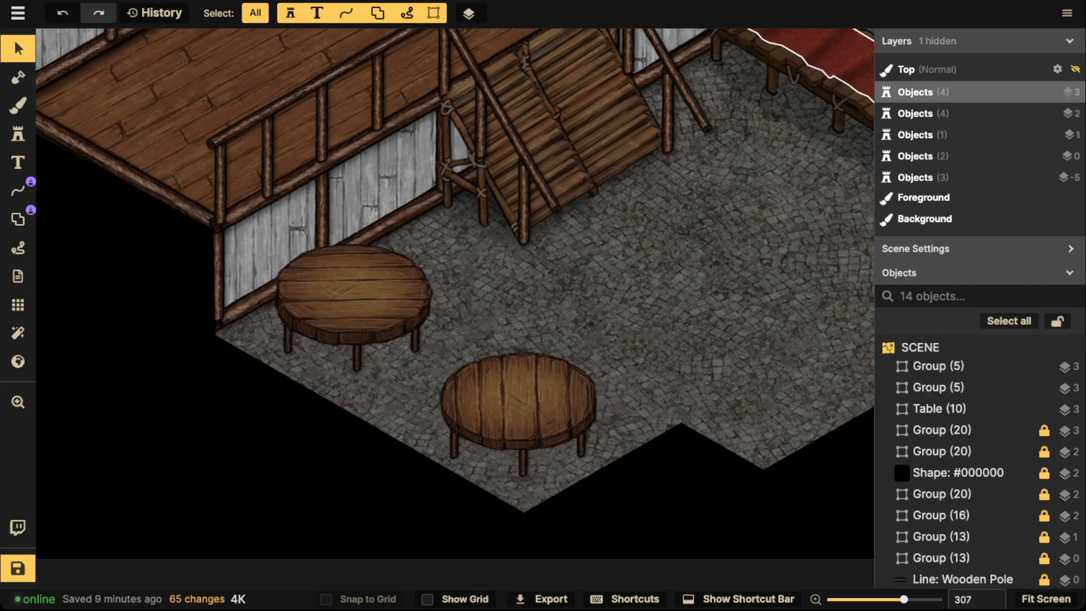
Set up a black color brush on the Foreground layer with opacity 0.3 and size 30
key(b)
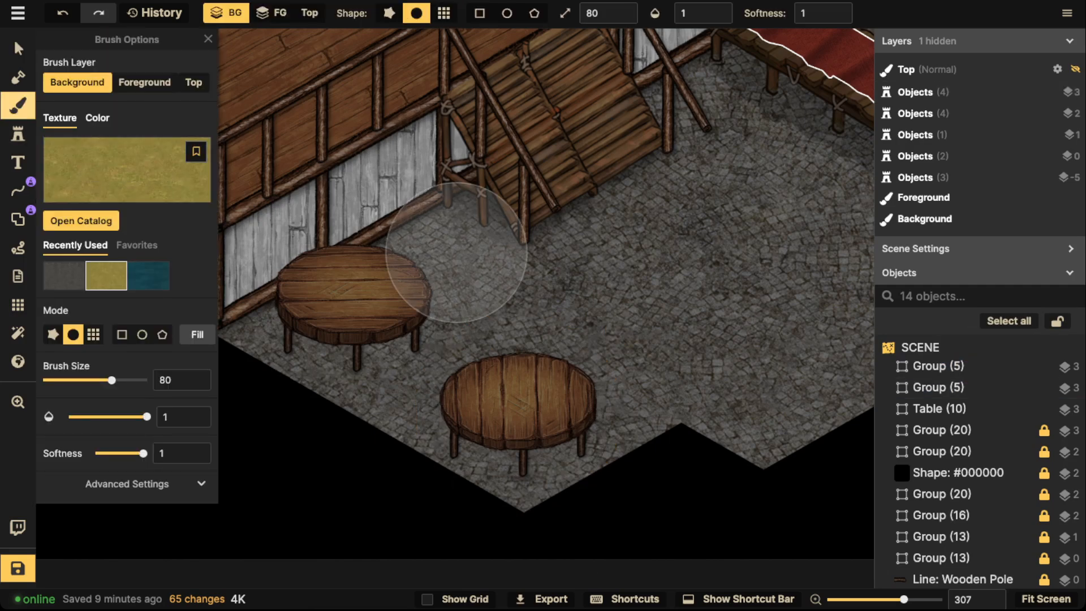
key(c)
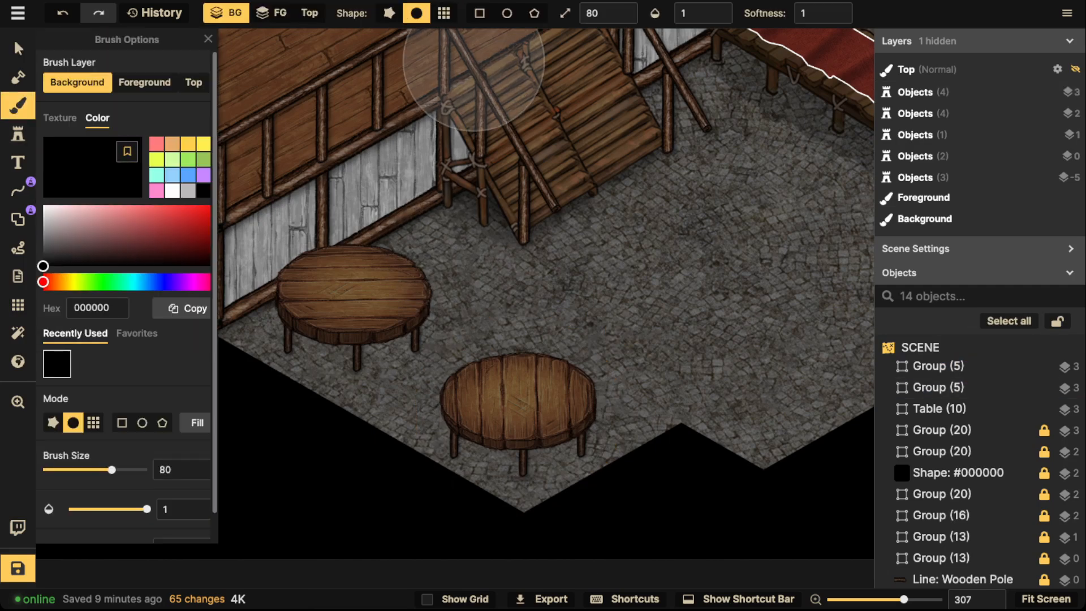
click(701, 13)
text(0.3)
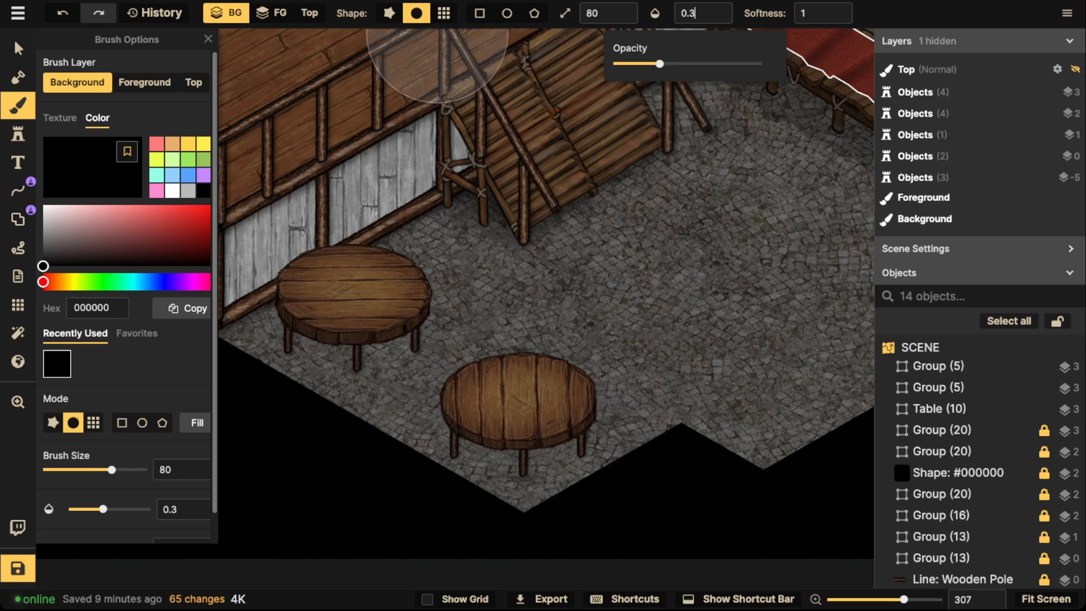
click(273, 13)
key(bracketleft)
key(bracketleft)
key(bracketleft)
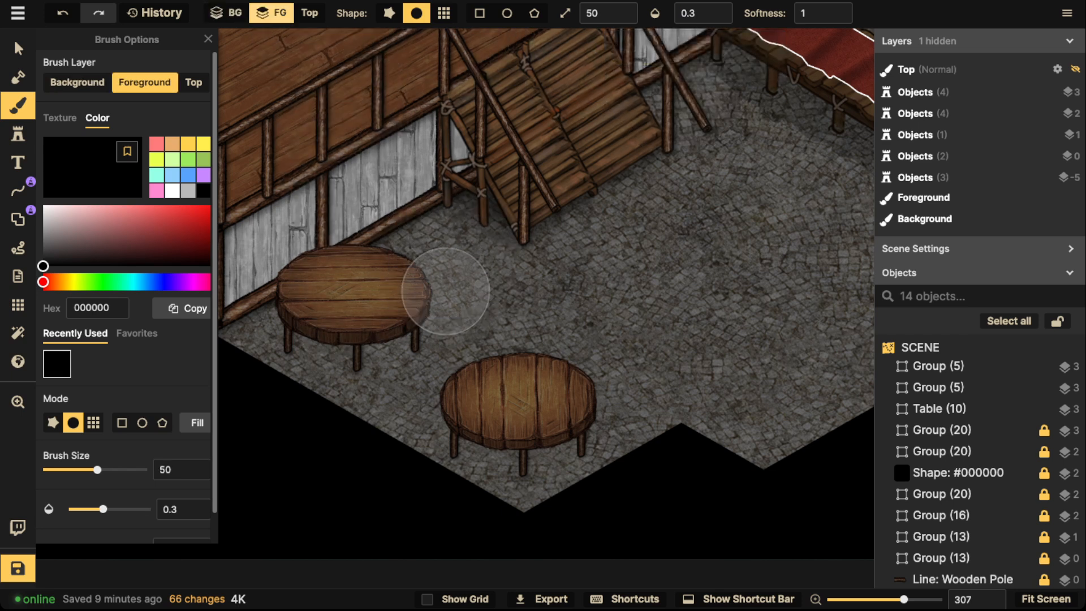
key(bracketleft)
key(bracketleft)
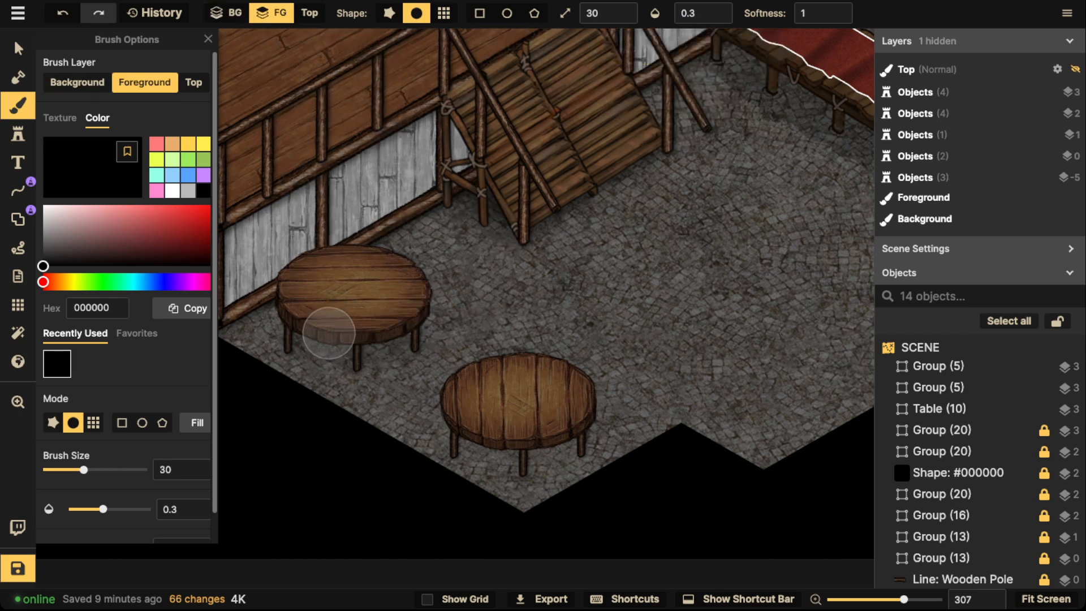
Paint soft black shadows on the floor beneath both round tables
click(329, 333)
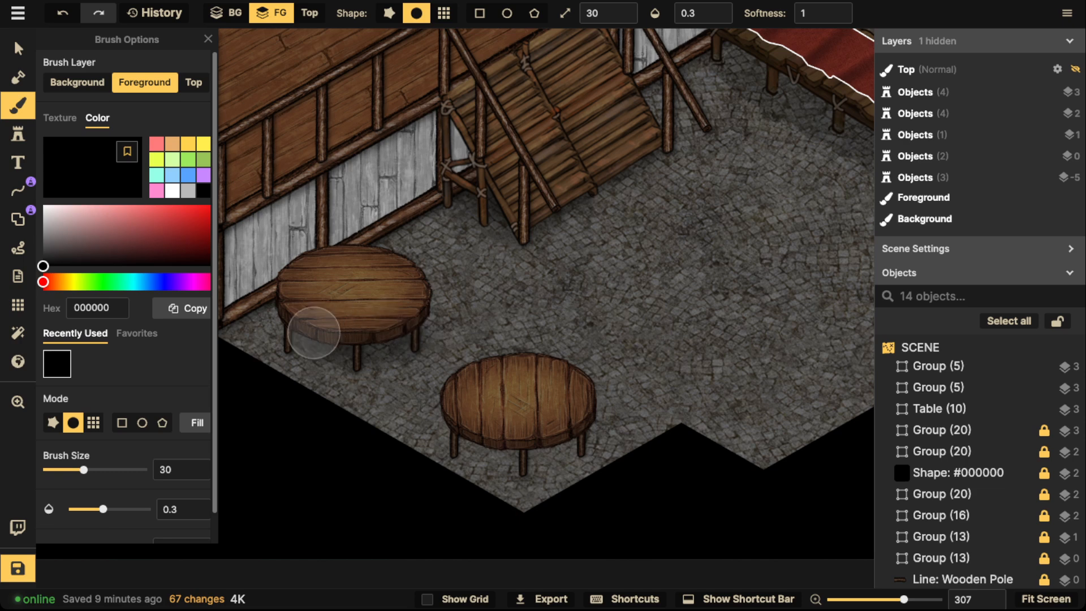
mouse_move(314, 333)
mouse_down()
mouse_move(383, 344)
mouse_move(309, 328)
mouse_up()
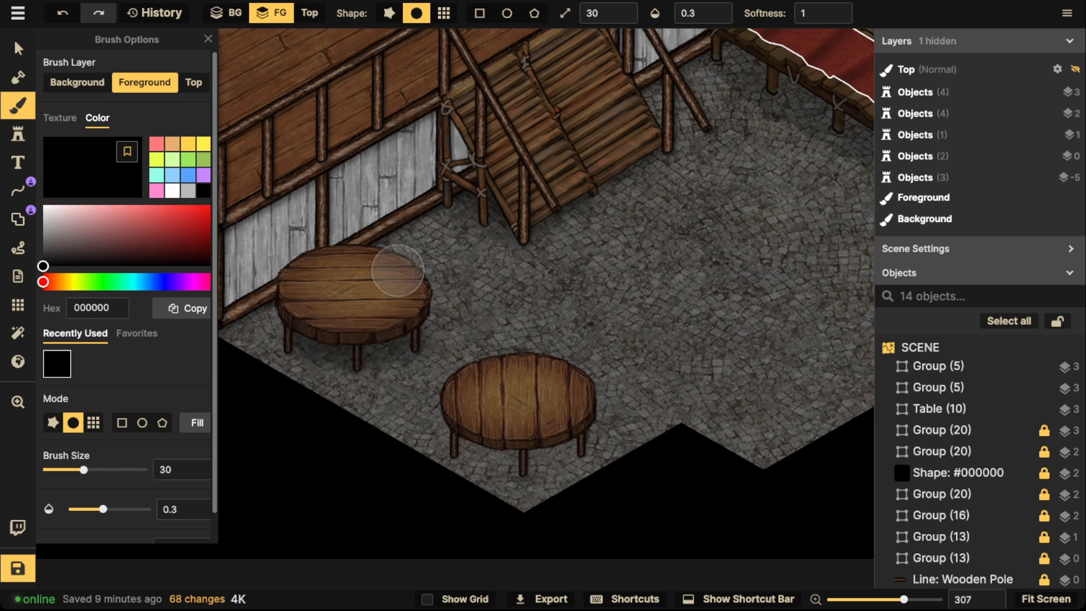
drag(486, 429, 570, 420)
drag(477, 448, 528, 421)
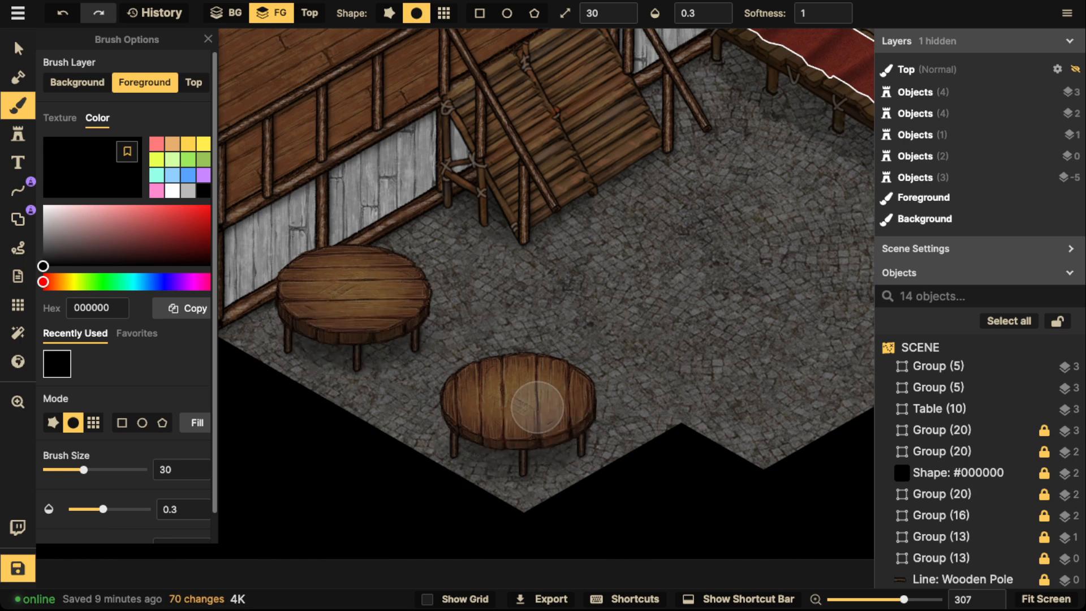
Paint soft shadows on the floor beneath the long table and beside the lowest staircase
drag(594, 215, 657, 345)
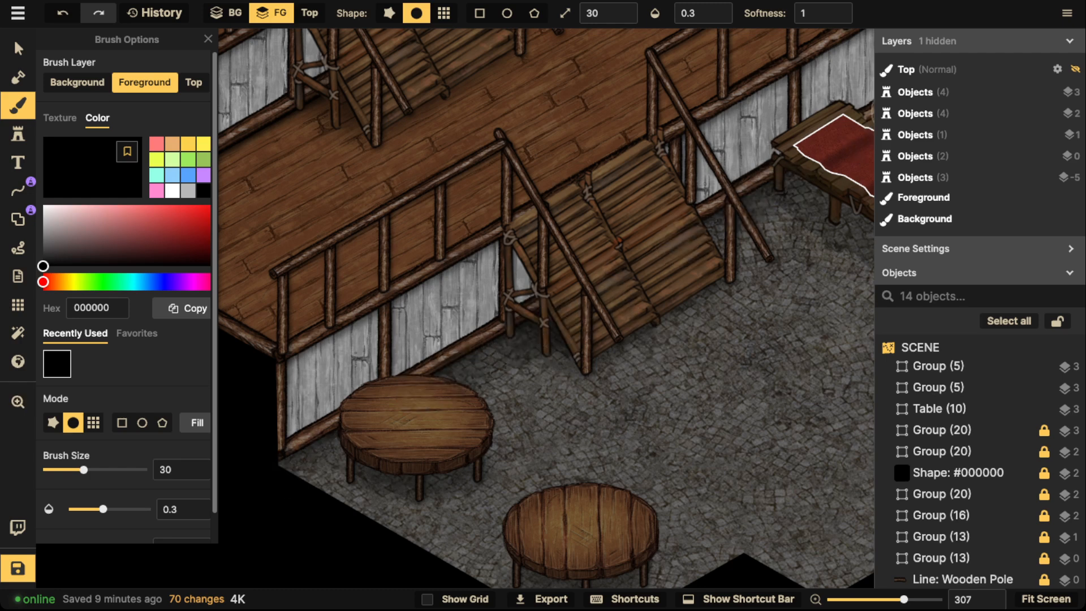
drag(832, 171, 496, 379)
mouse_move(542, 332)
mouse_down()
mouse_move(656, 359)
mouse_move(847, 487)
mouse_move(750, 444)
mouse_move(563, 327)
mouse_move(639, 368)
mouse_up()
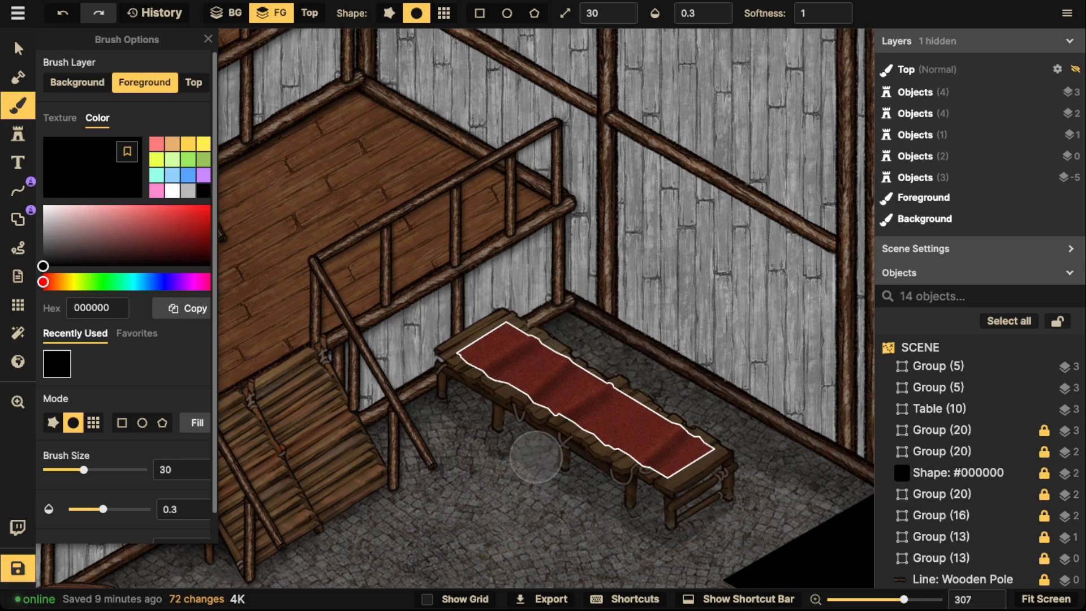
drag(350, 444, 418, 478)
Shade the floor's outer edge beside the round tables and the area around the lowest staircase
drag(407, 422, 652, 397)
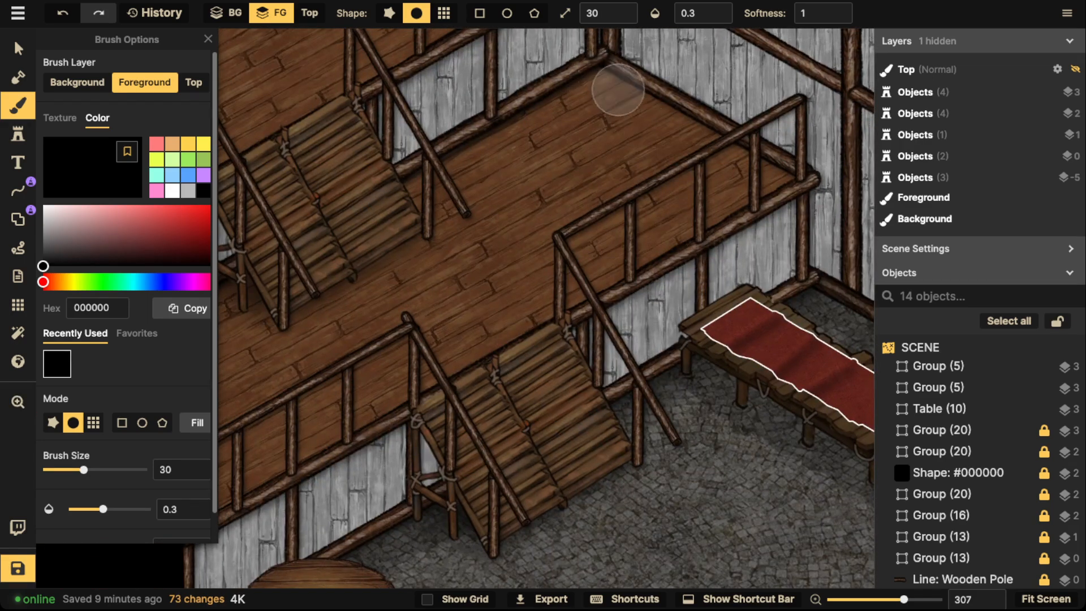
scroll(566, 141, down, 5)
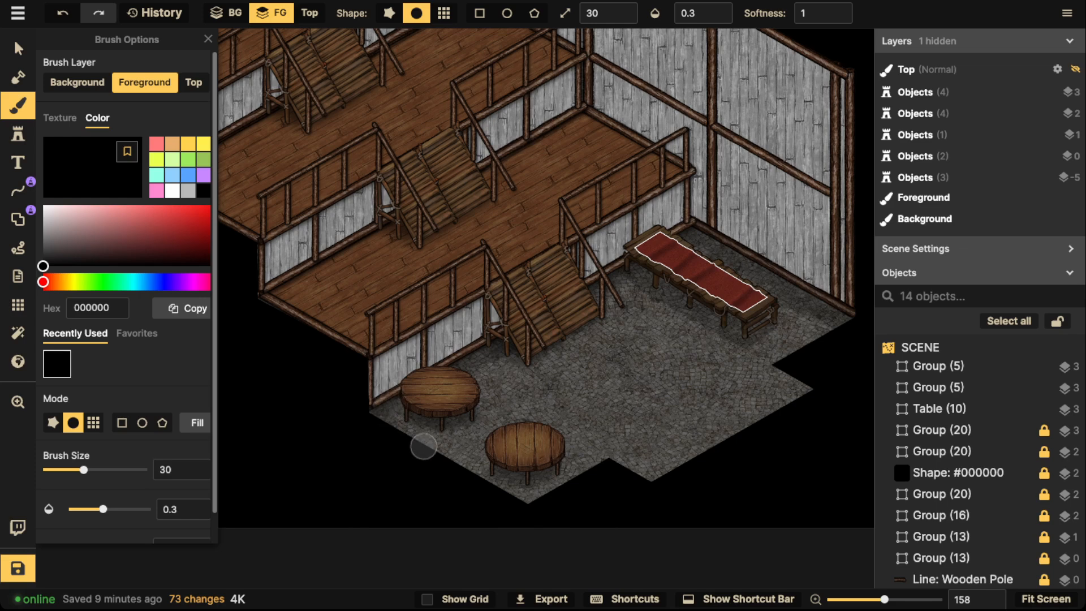
mouse_move(478, 476)
mouse_down()
mouse_move(525, 506)
mouse_move(362, 398)
mouse_up()
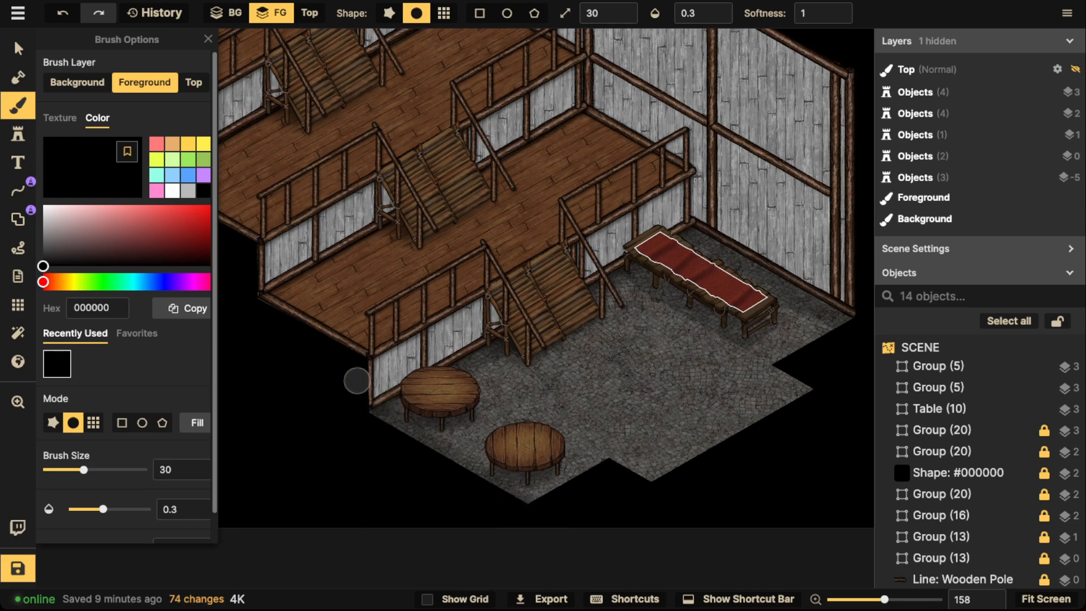
drag(515, 346, 548, 322)
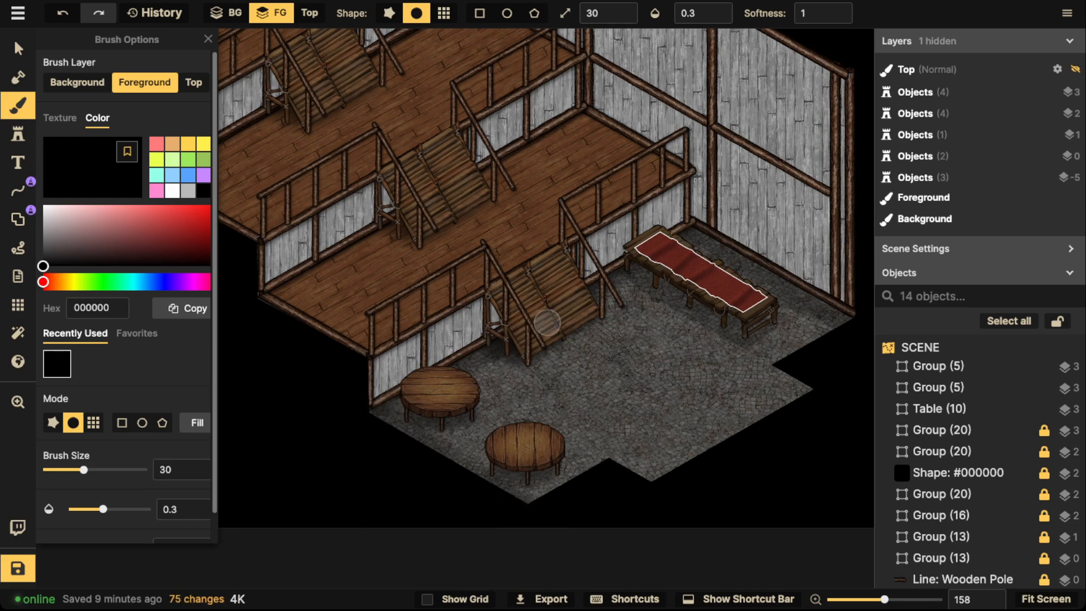
Paint extra soft black shadows on the floor beneath the long table and both round tables
mouse_move(673, 287)
mouse_down()
mouse_move(641, 269)
mouse_move(756, 329)
mouse_move(634, 270)
mouse_up()
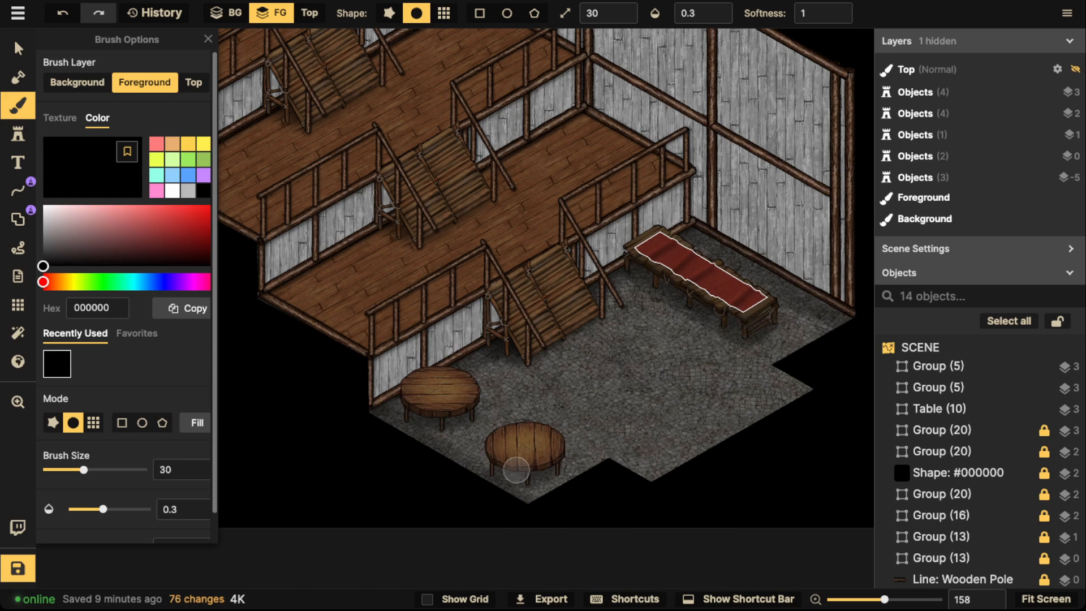
click(510, 469)
click(416, 415)
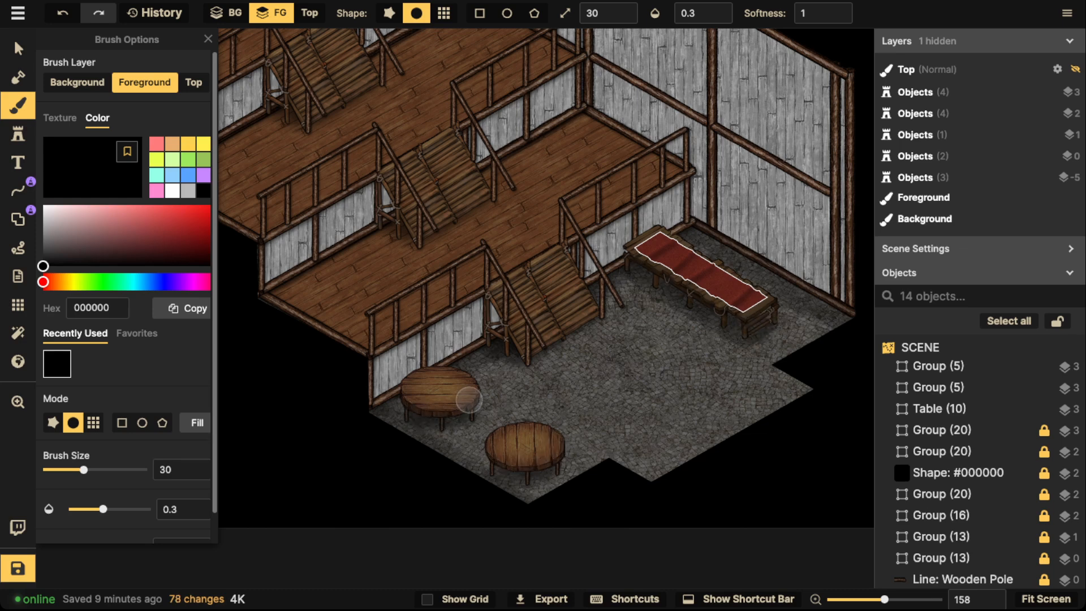
Rename the group of the round table nearest the wall as R Table
click(17, 49)
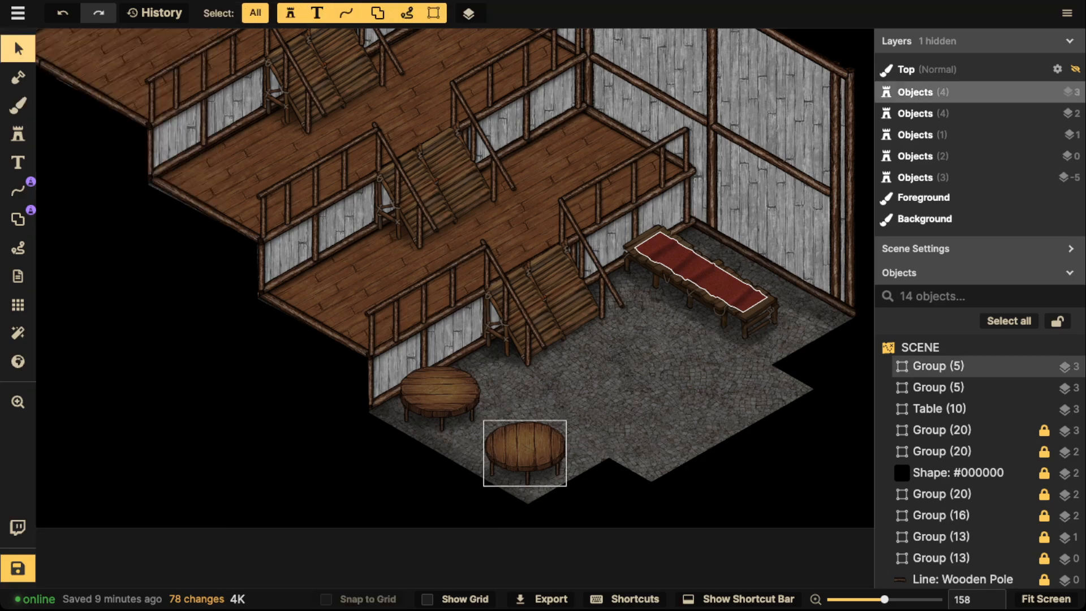
scroll(591, 314, up, 2)
drag(591, 314, 562, 364)
click(385, 461)
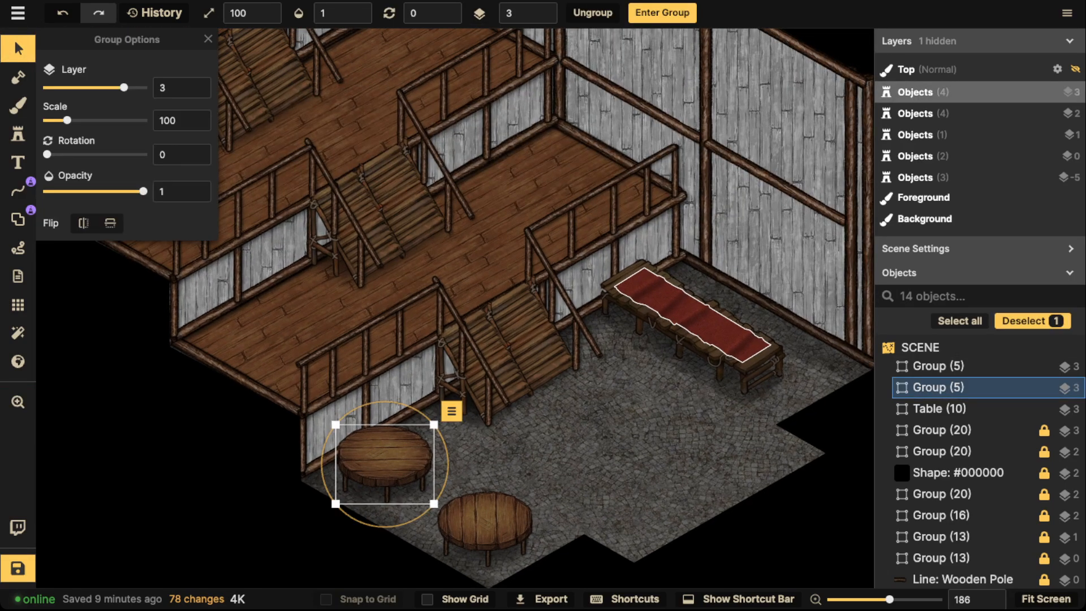
key(Escape)
scroll(682, 385, up, 2)
drag(682, 384, 670, 385)
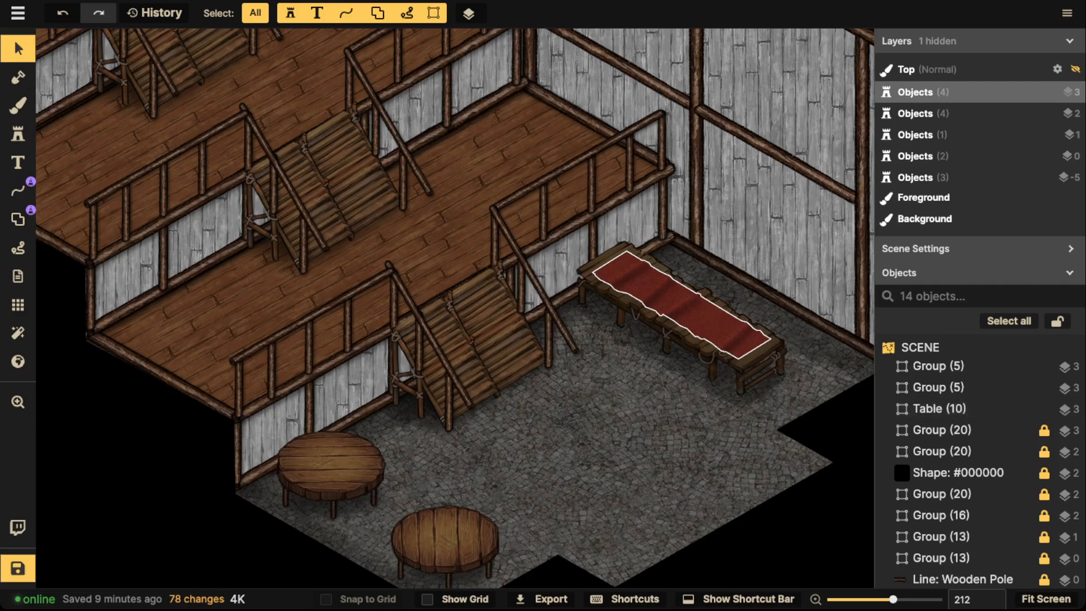
click(331, 470)
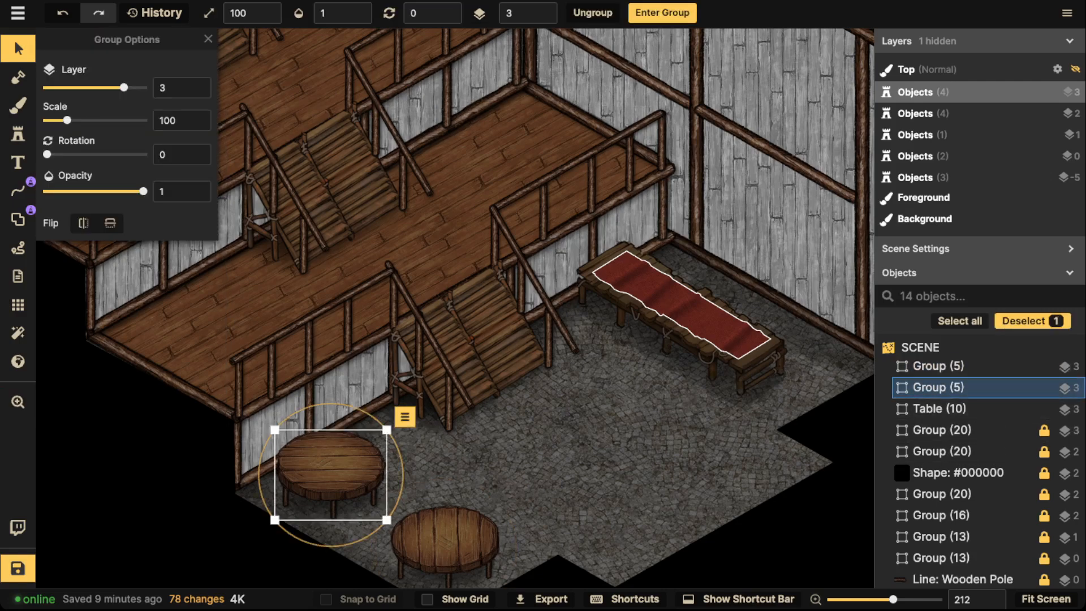
click(405, 417)
click(432, 244)
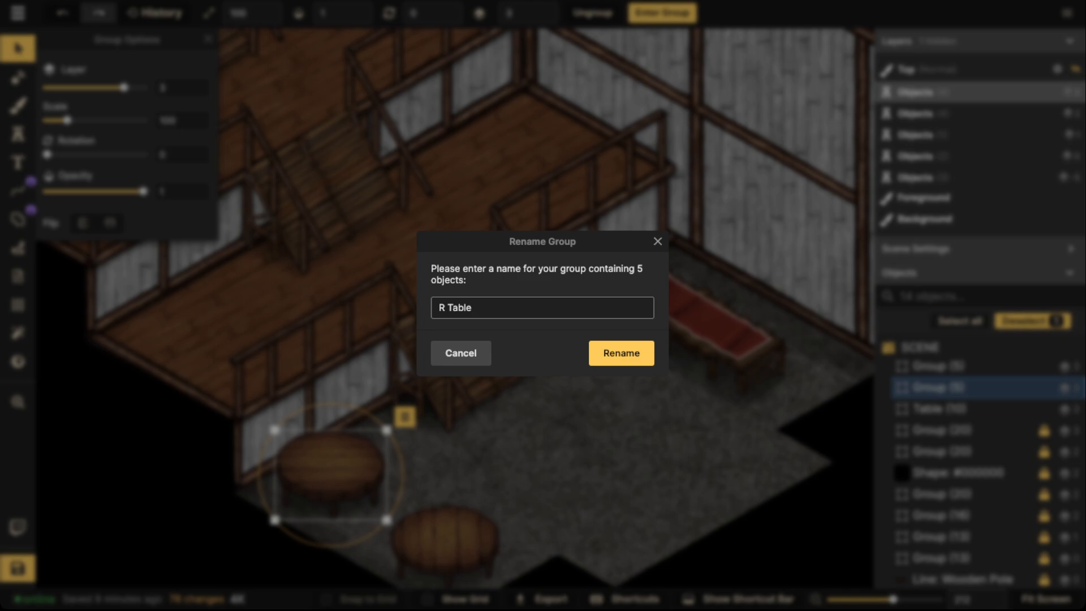
click(620, 352)
Give the other round table's group, nearest the floor's outer edge, the name R Table
click(938, 366)
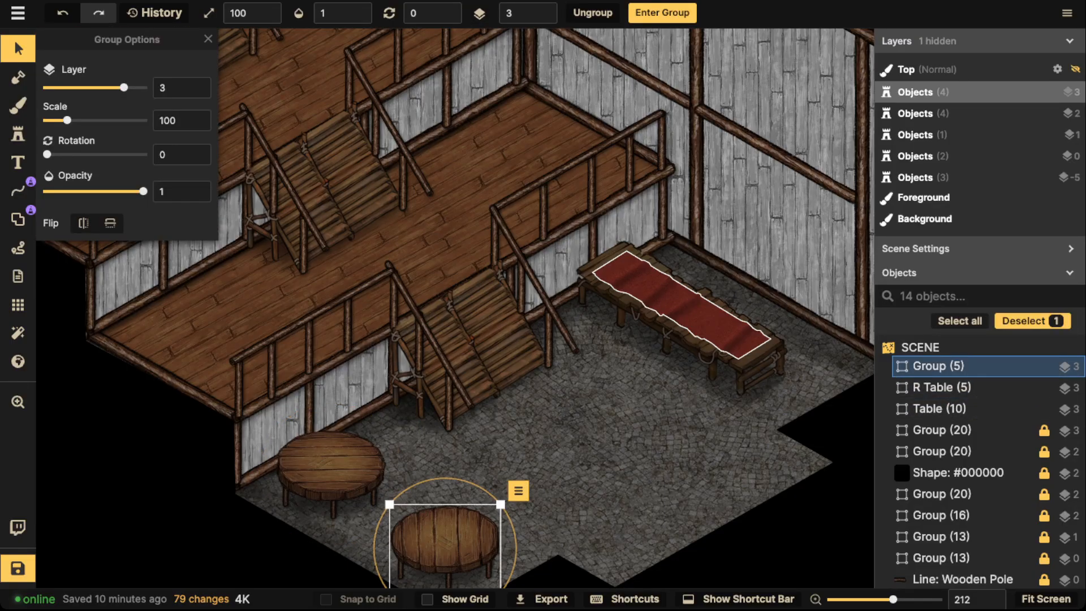
click(331, 470)
click(444, 537)
click(518, 491)
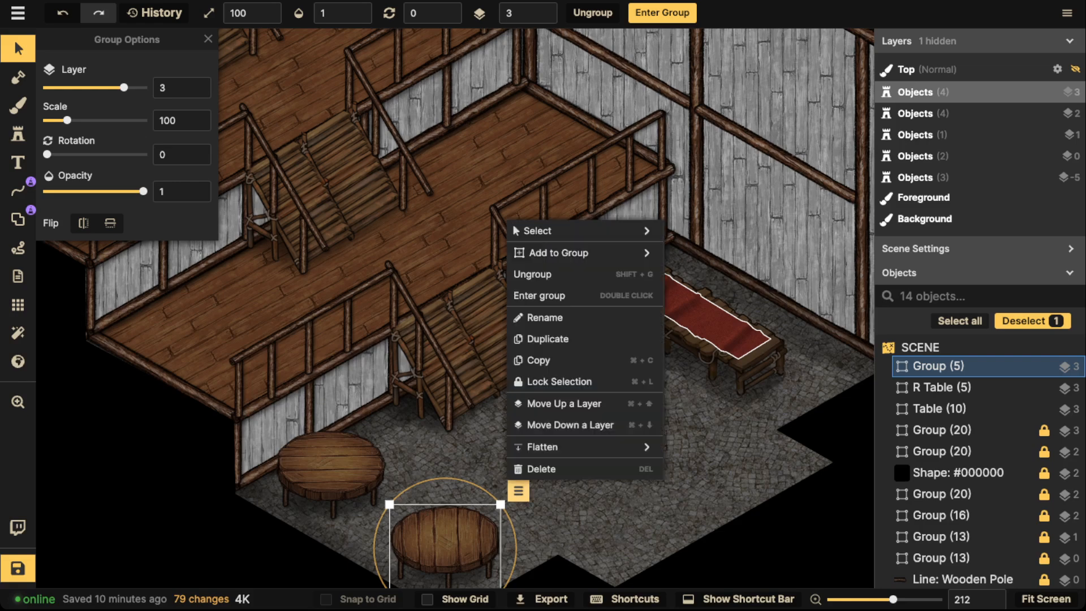
click(546, 317)
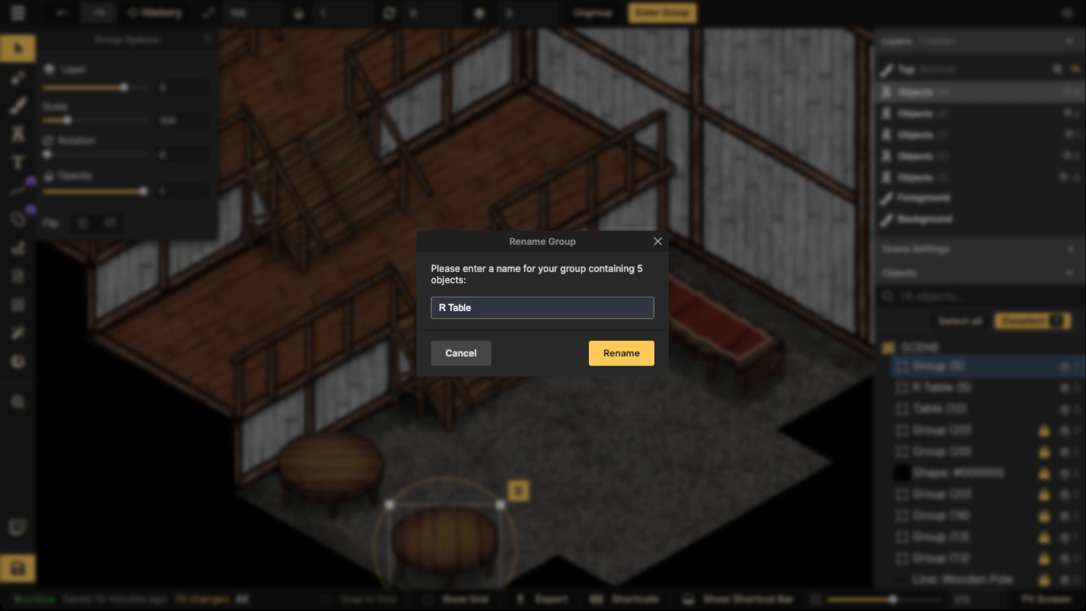
click(621, 353)
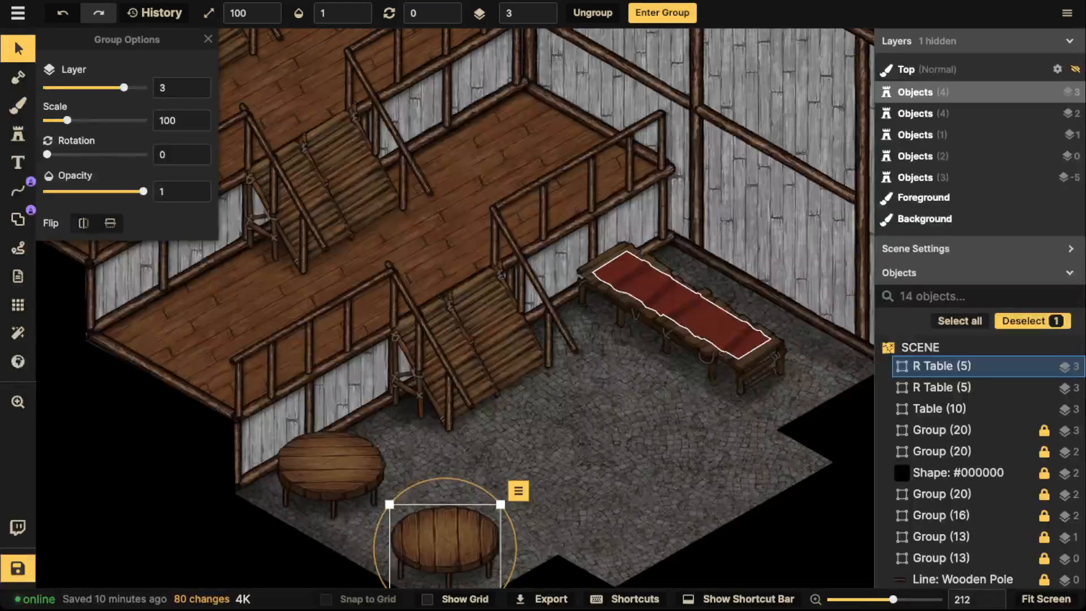
Deselect the round table and save the map
click(331, 469)
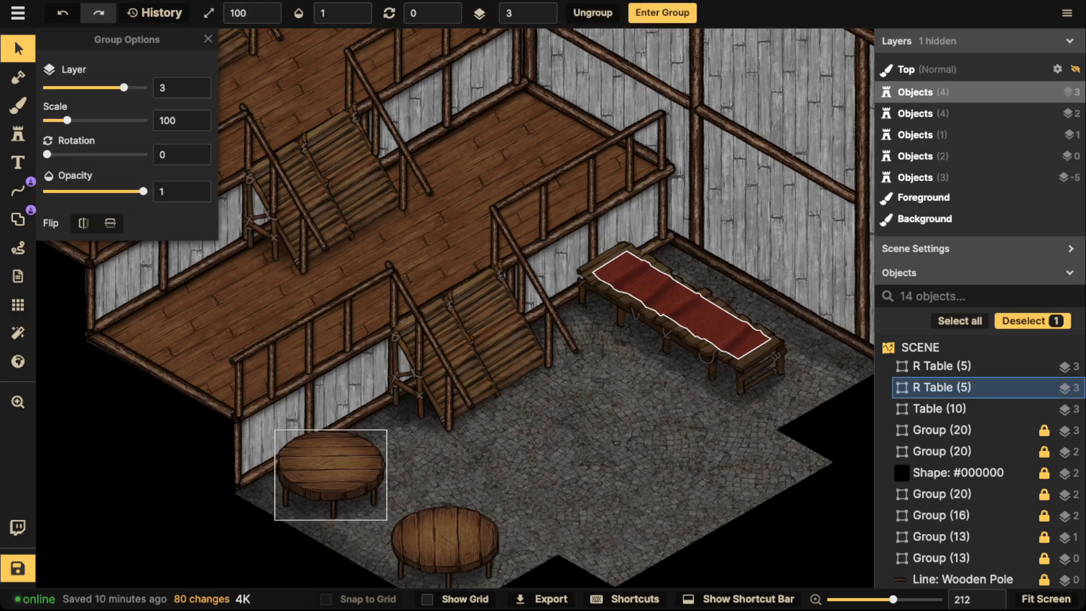
key(Escape)
key(ctrl+s)
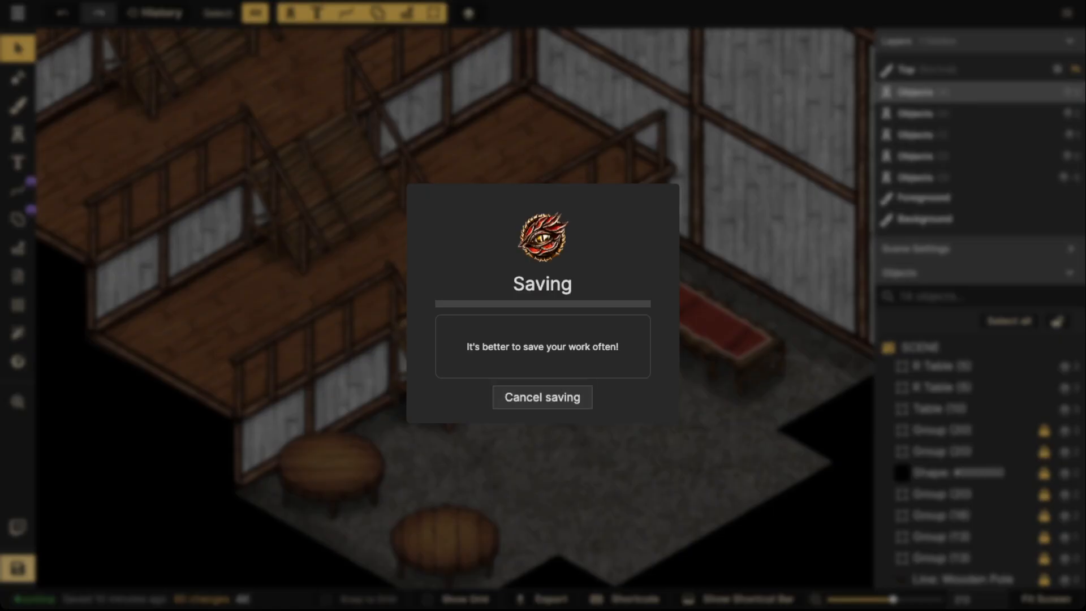
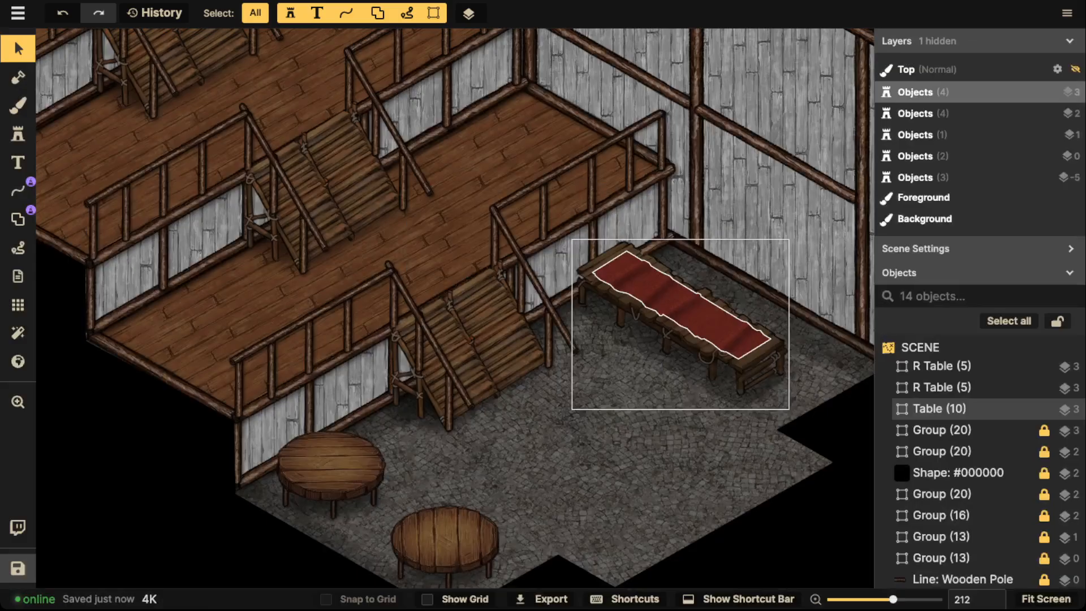
Search the Fantasy Regional stamps for "dock" and choose the wooden dock stamp
click(681, 324)
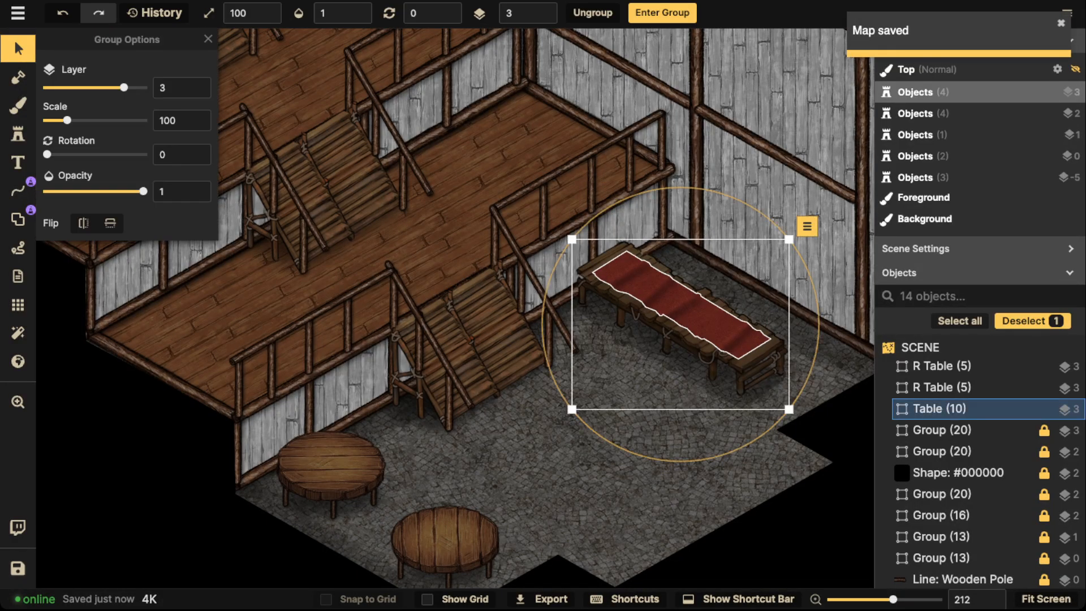
click(18, 134)
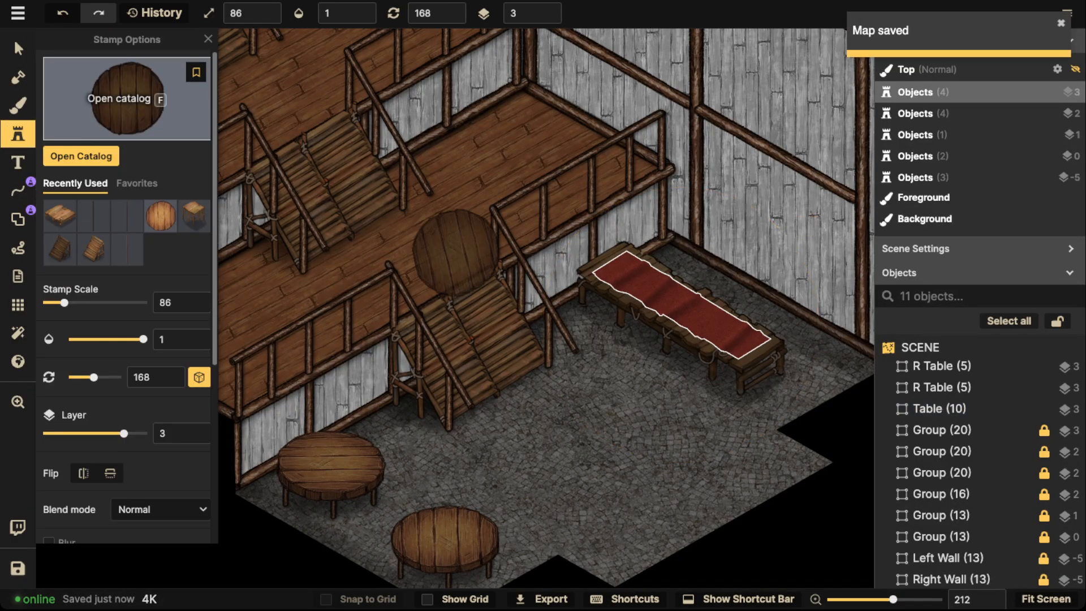
key(f)
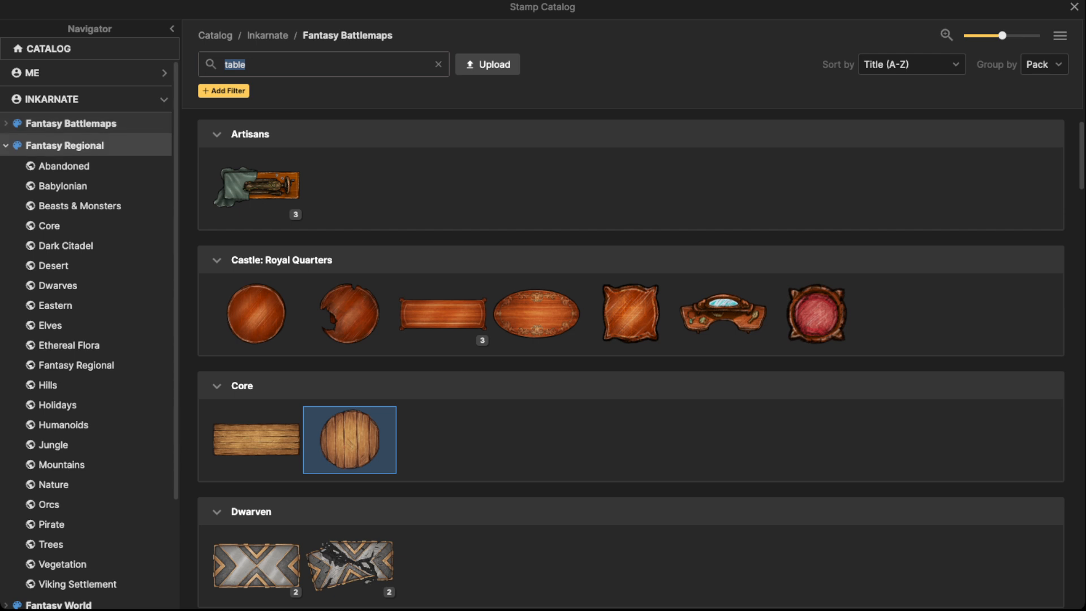
click(65, 145)
click(226, 65)
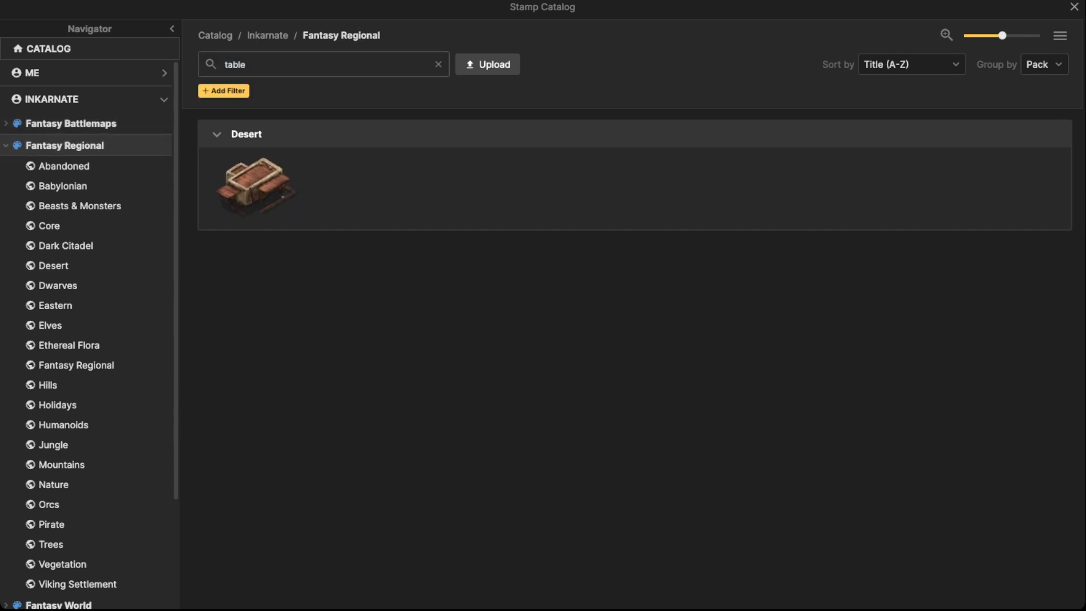
key(BackSpace)
key(BackSpace)
key(BackSpace)
key(BackSpace)
key(BackSpace)
text(dock)
key(Return)
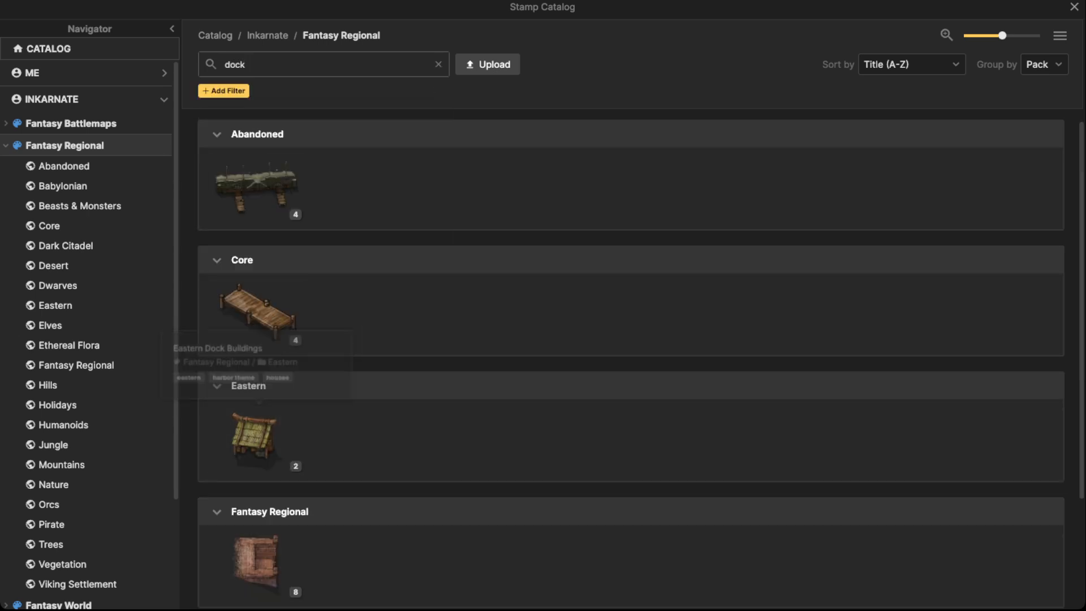
scroll(257, 396, down, 2)
click(255, 173)
Place two wooden docks at scale 186, one behind the other, on the stone floor in front of the long table
scroll(592, 444, up, 10)
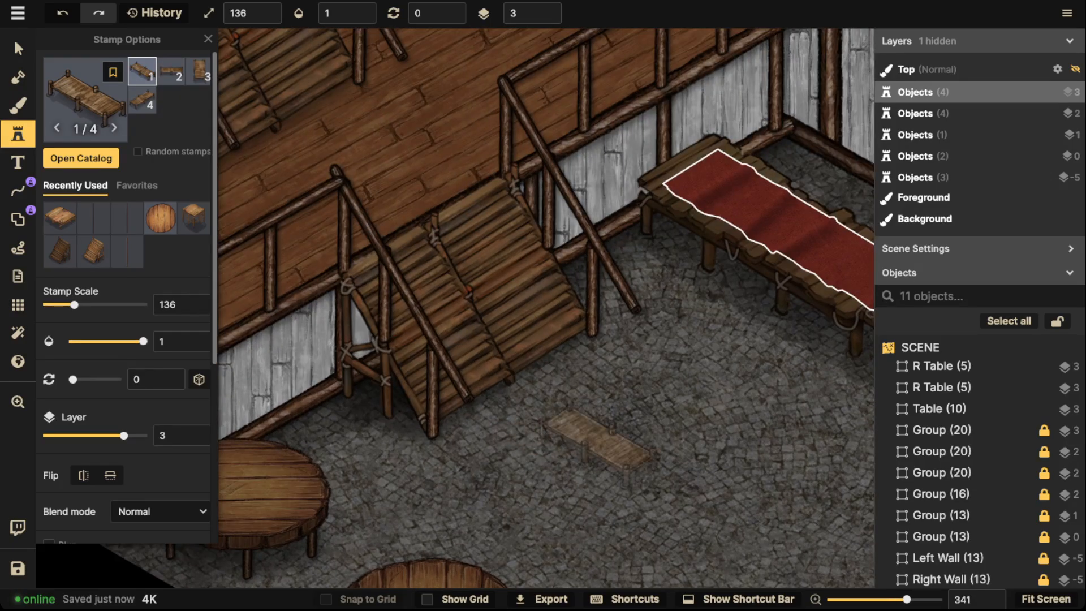
drag(689, 445, 546, 439)
click(564, 445)
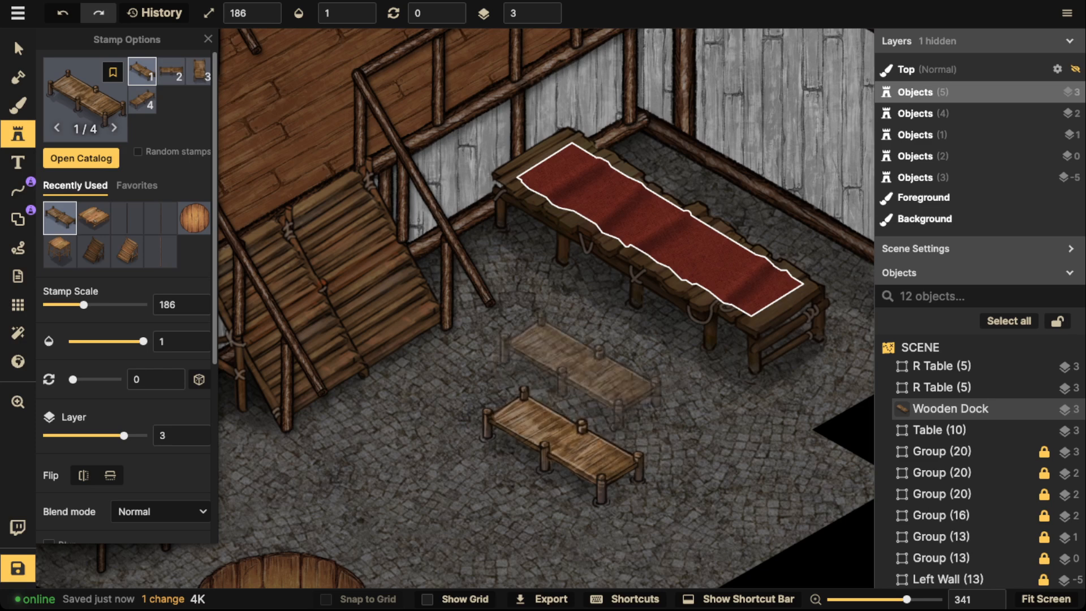
click(580, 362)
Place a wooden pole stamp at scale 76 and rotation 180 upright on the corner post of the front dock nearest the stairs
click(127, 218)
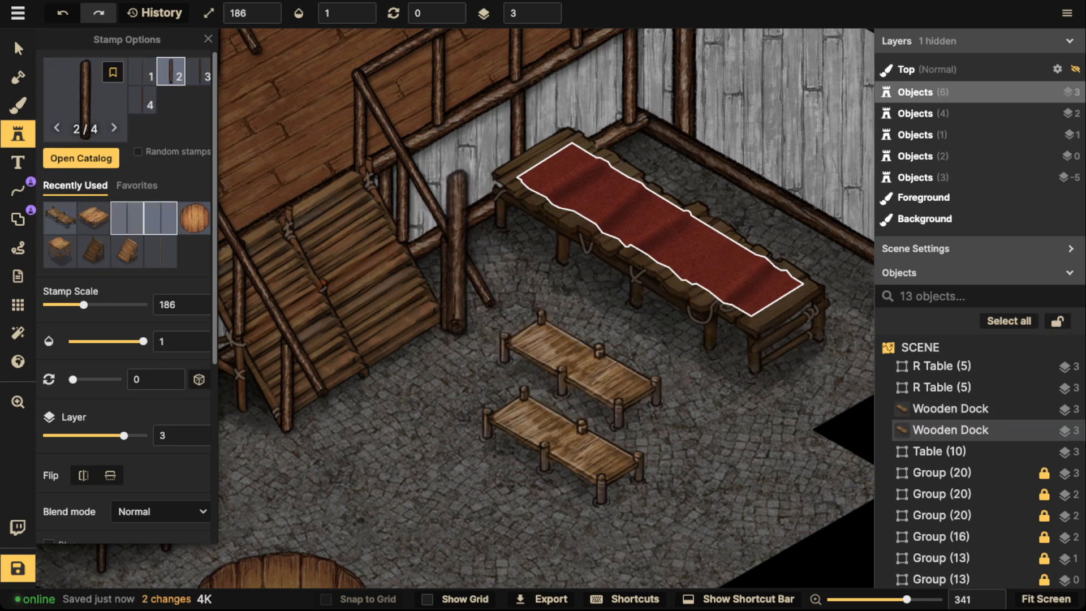
scroll(514, 351, up, 3)
scroll(502, 371, down, 8)
scroll(475, 384, up, 13)
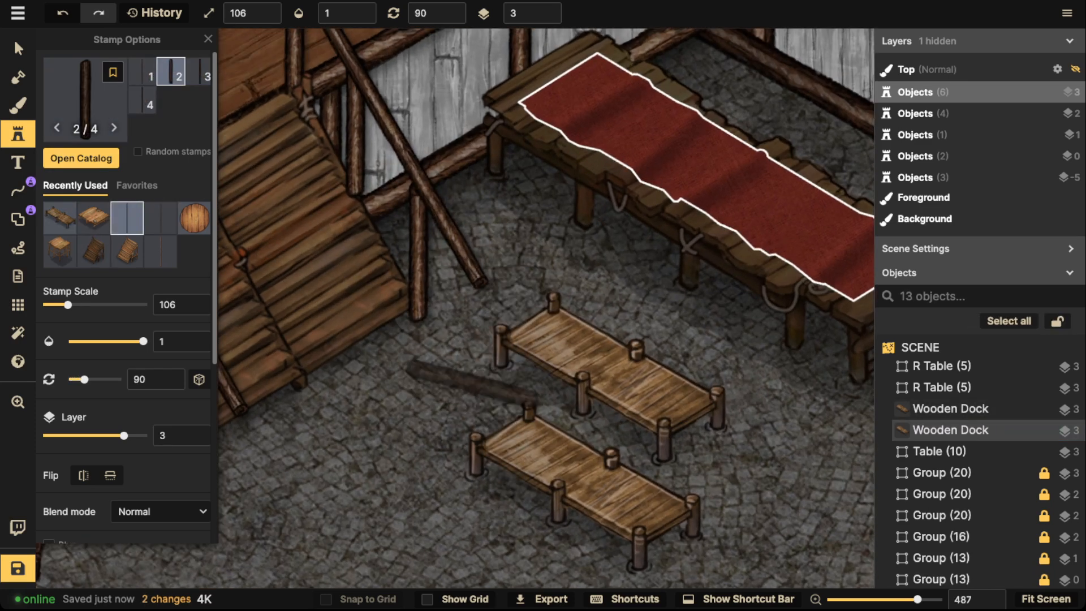
scroll(477, 385, down, 3)
scroll(477, 390, down, 1)
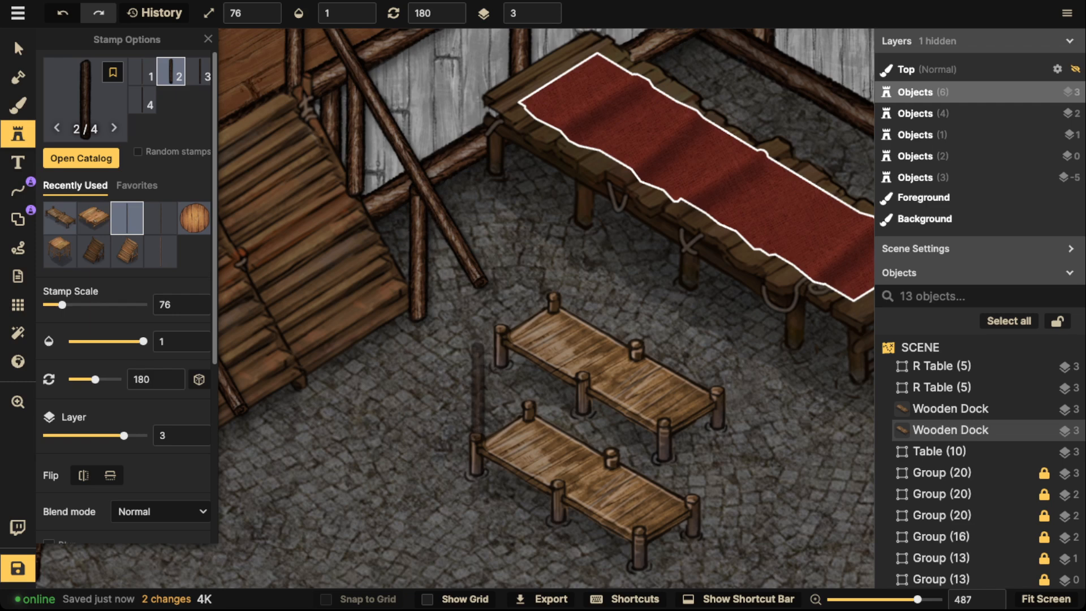
click(476, 391)
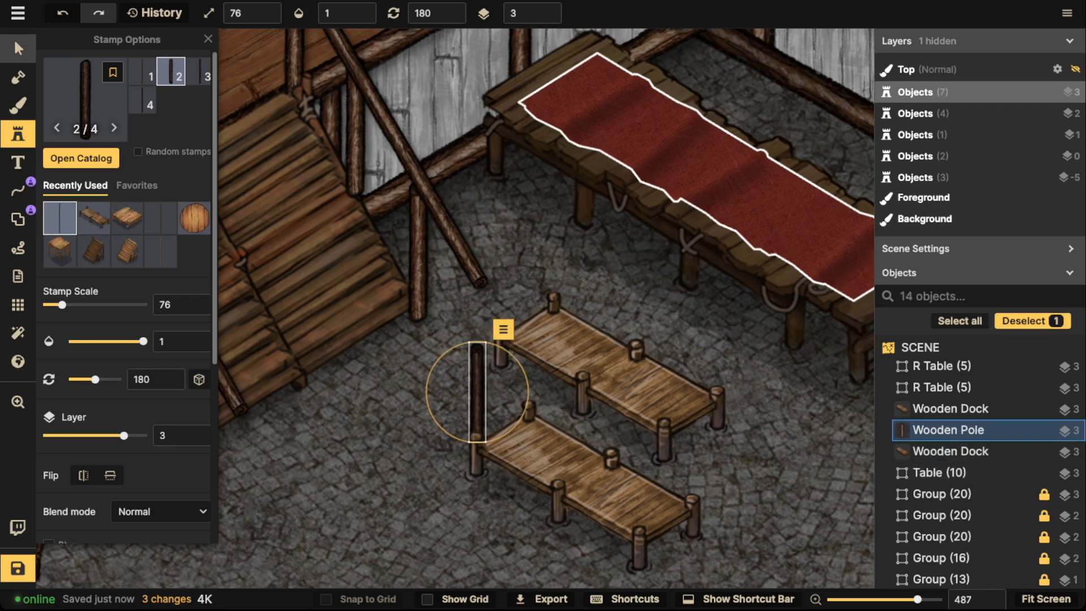
Move the front wooden dock to layer 1 and darken it to brightness 56
click(18, 48)
click(606, 373)
click(581, 475)
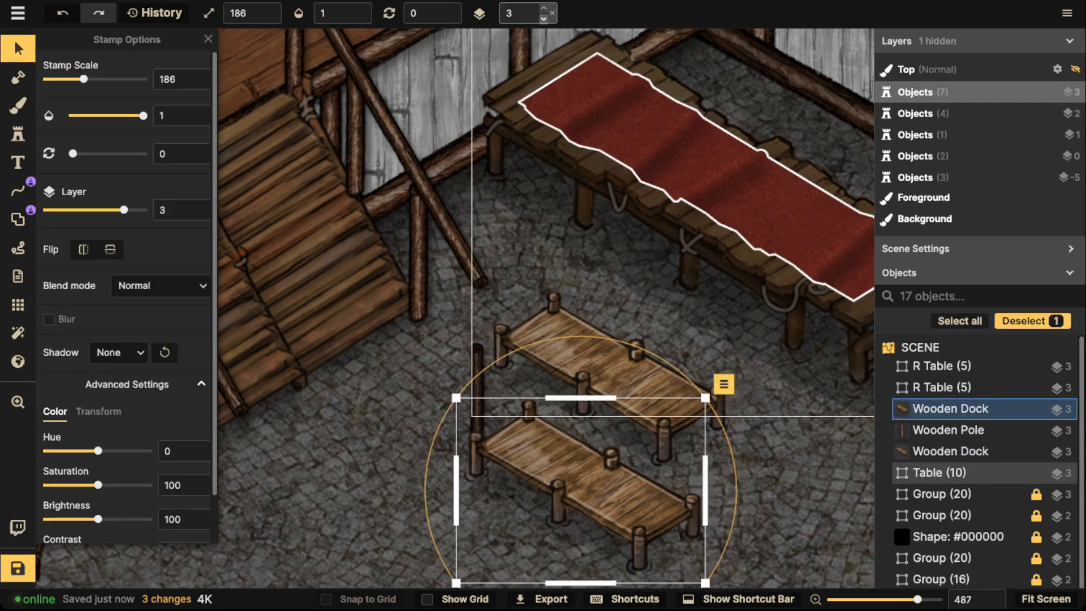
click(543, 19)
click(544, 18)
click(594, 339)
click(581, 481)
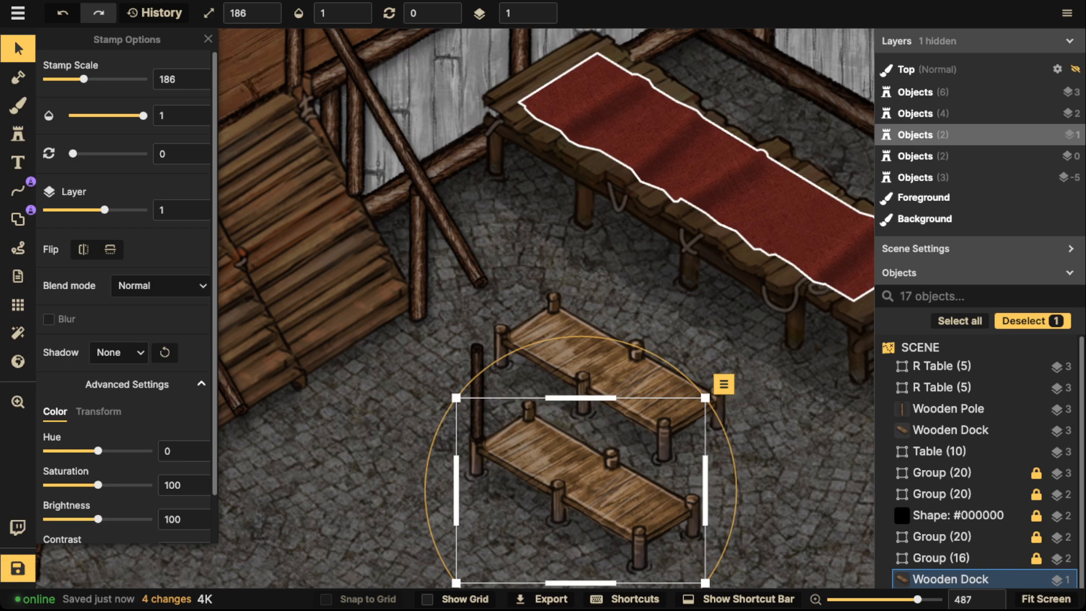
drag(97, 519, 77, 519)
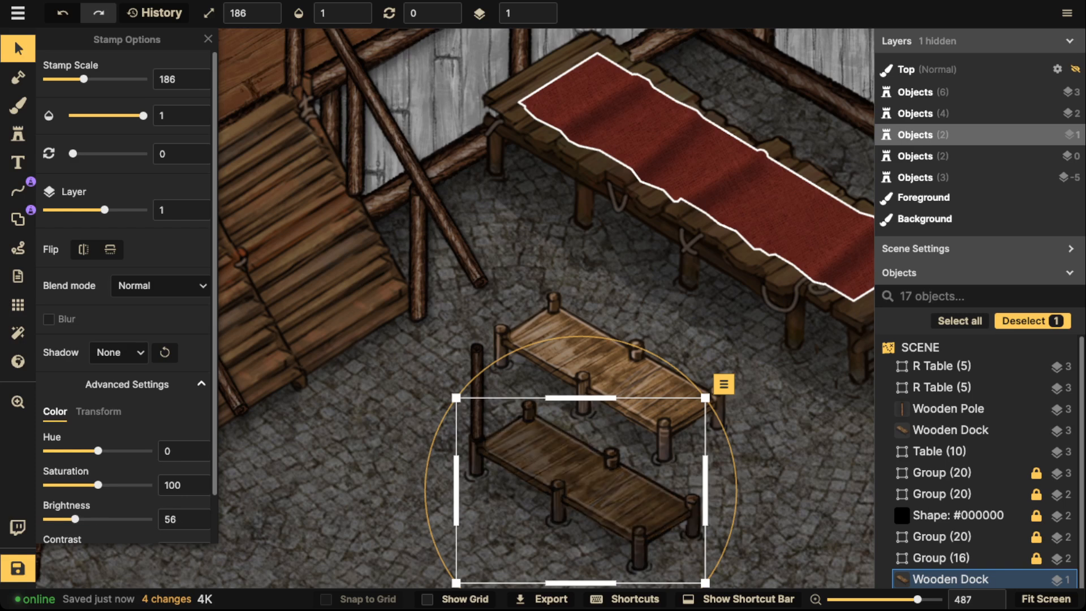
drag(580, 481, 581, 481)
Copy the wooden pole onto each of the front dock's five remaining posts
click(566, 351)
click(476, 393)
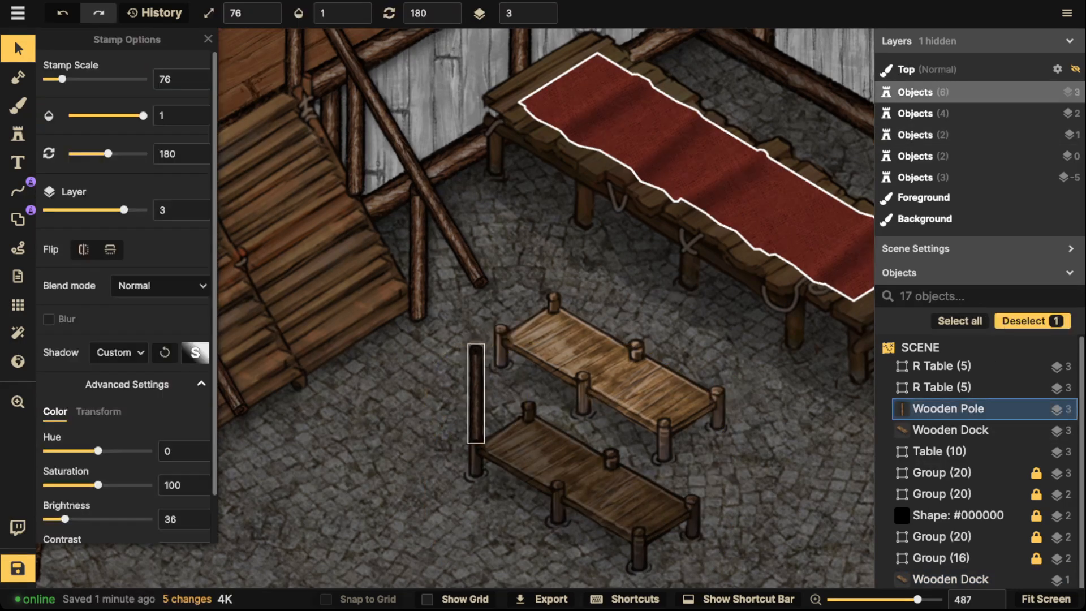
key(ctrl+v)
drag(536, 368, 532, 361)
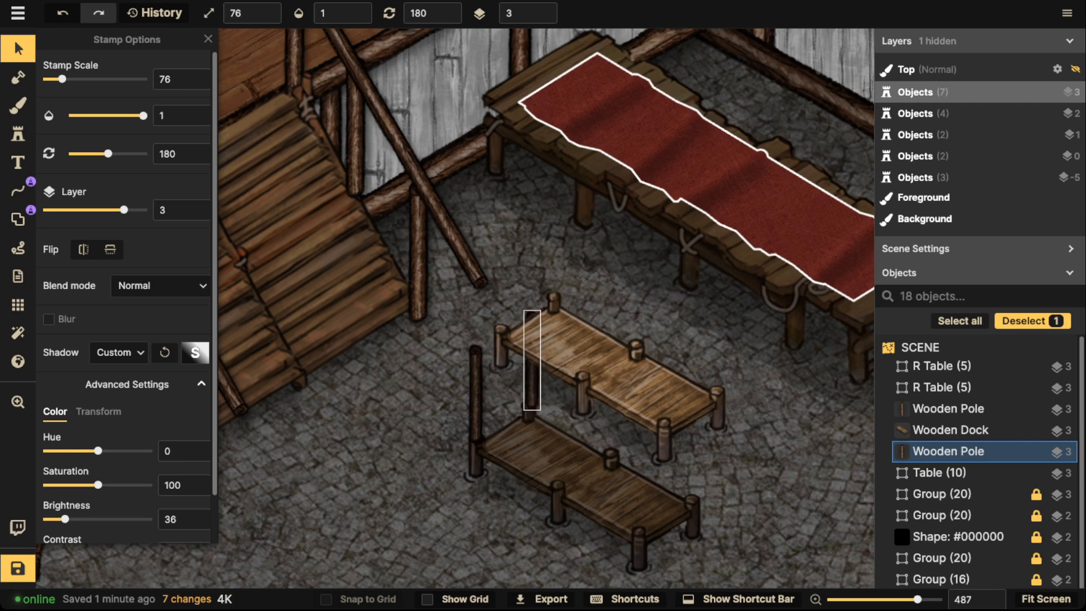
key(ctrl+v)
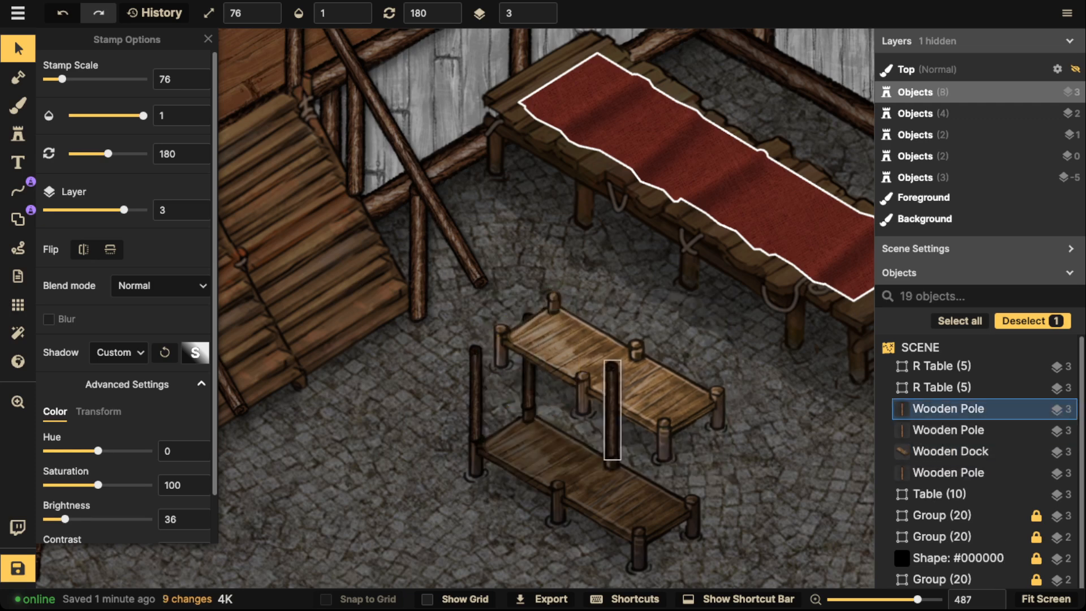
key(ctrl+v)
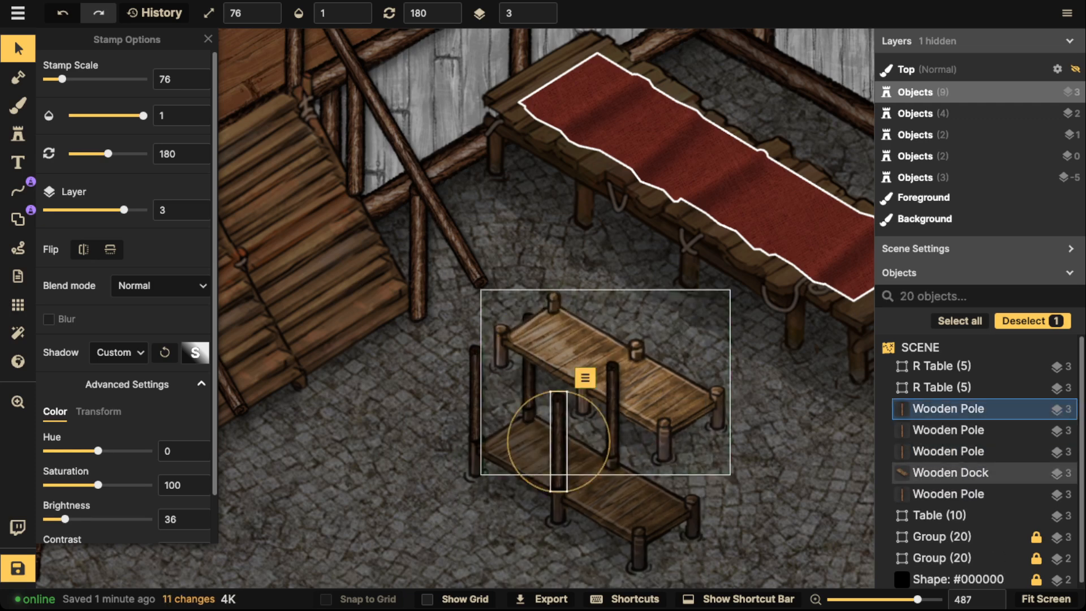
key(ctrl+v)
key(ctrl+v)
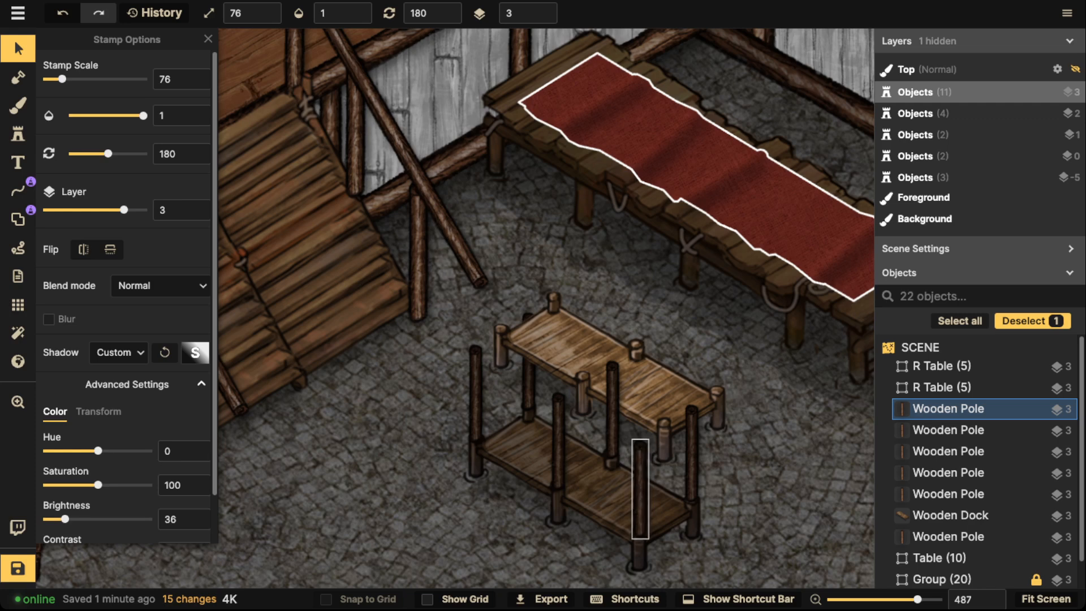
Raise the other wooden dock to layer 4, set it on top of the six poles and darken it to brightness 65
click(950, 515)
click(543, 8)
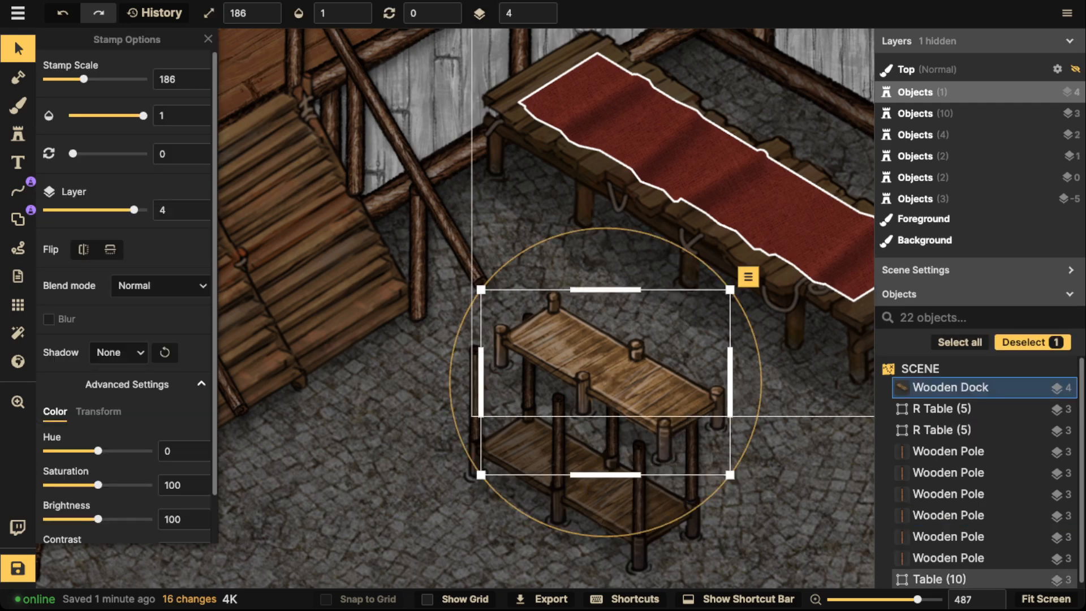
drag(605, 383, 580, 396)
drag(98, 519, 82, 518)
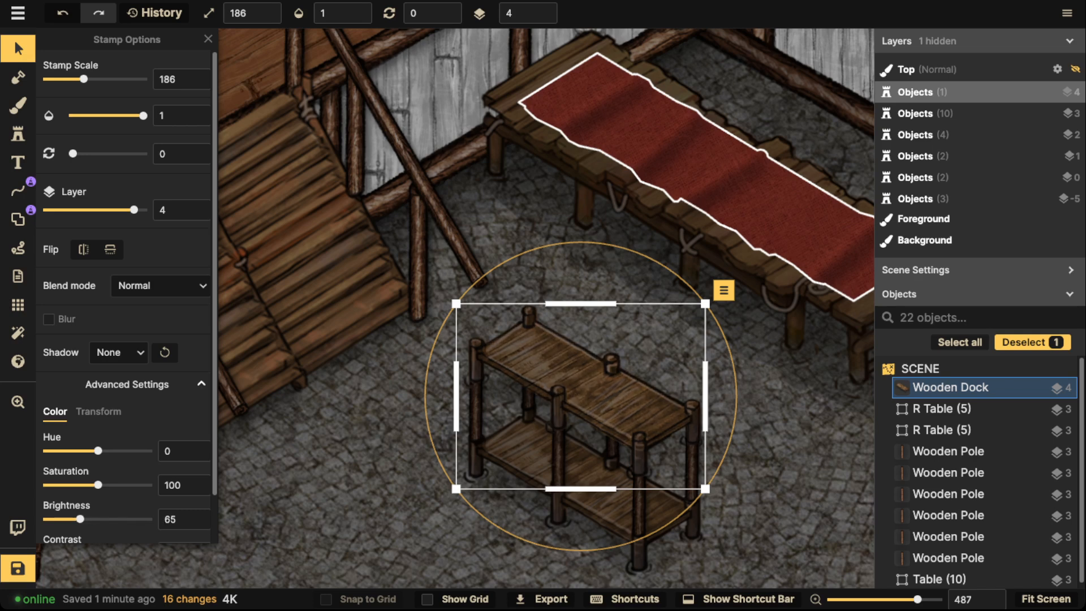
Nudge the shelf's upper wooden dock slightly upward on its poles and check the fit against the posts up close
drag(558, 376, 558, 374)
key(Escape)
scroll(558, 374, up, 5)
key(space)
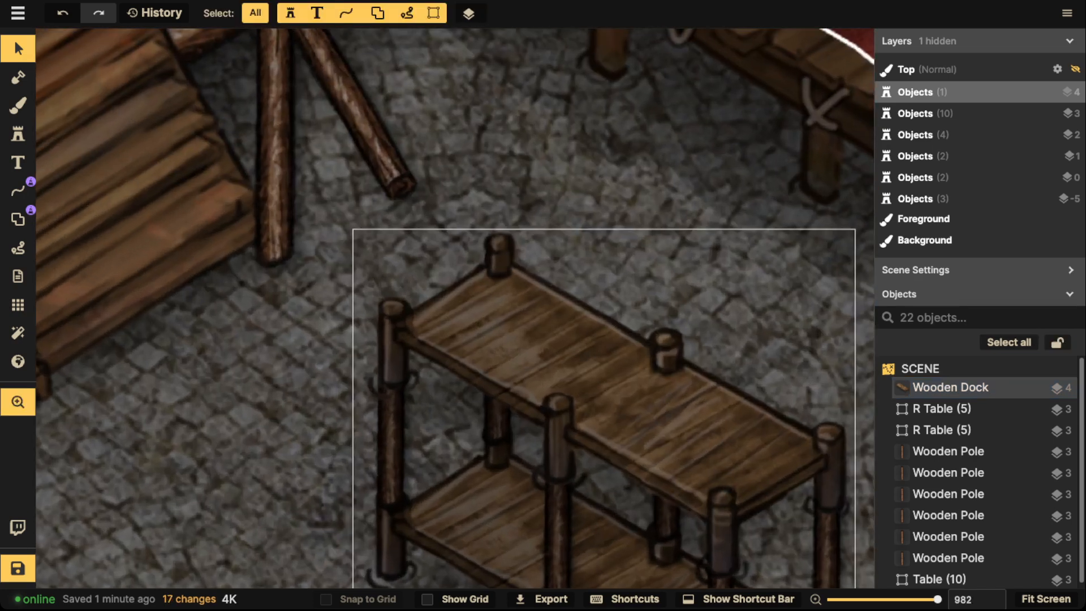
drag(398, 387, 470, 291)
scroll(469, 291, up, 1)
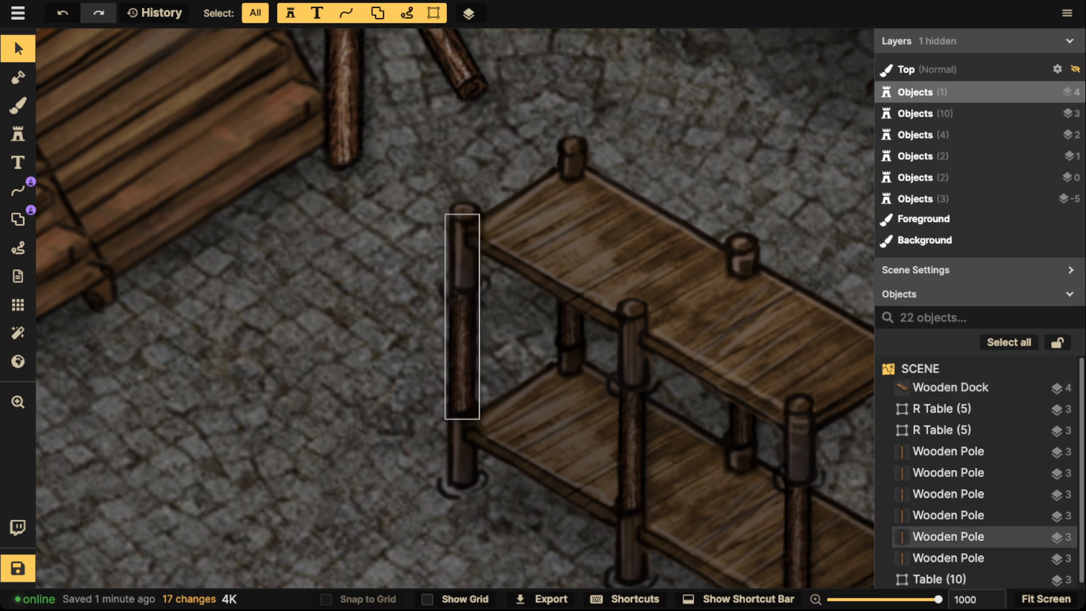
scroll(362, 393, down, 5)
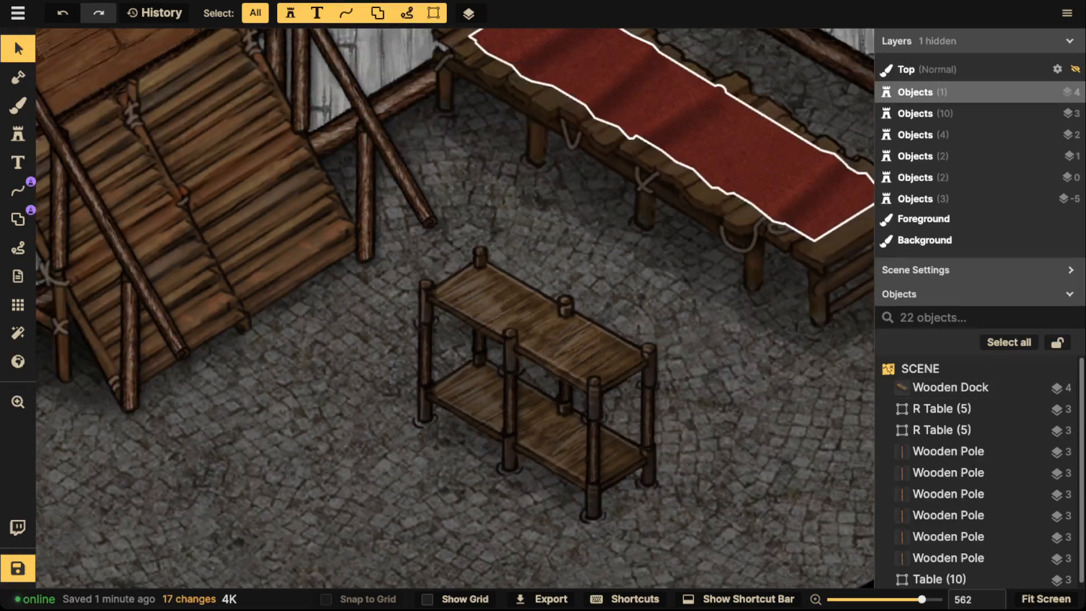
drag(400, 255, 634, 528)
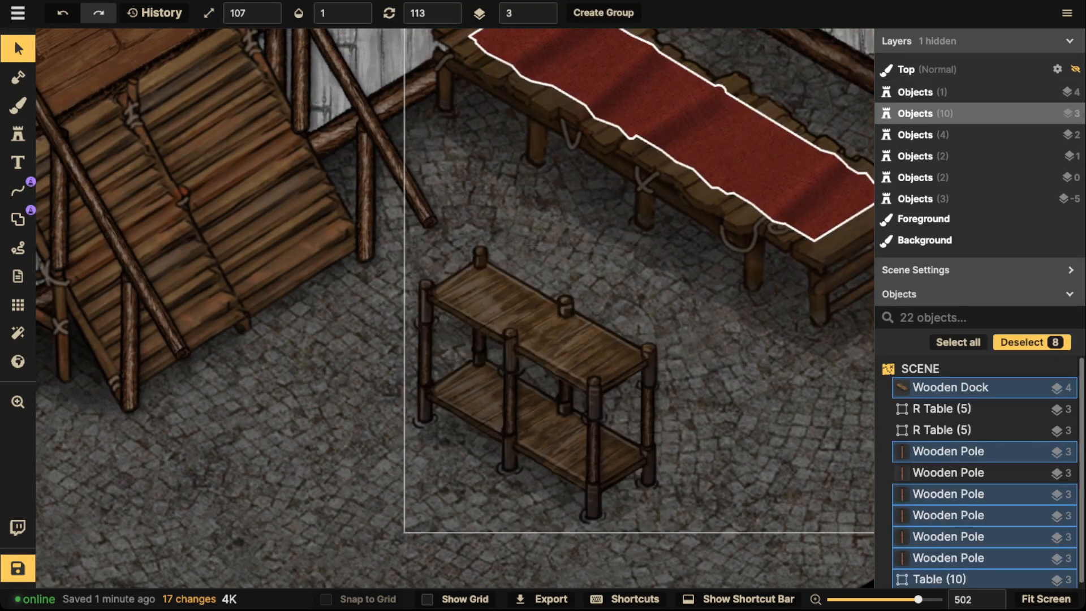
shift+click(568, 212)
scroll(568, 212, down, 2)
scroll(550, 228, down, 4)
shift+click(551, 228)
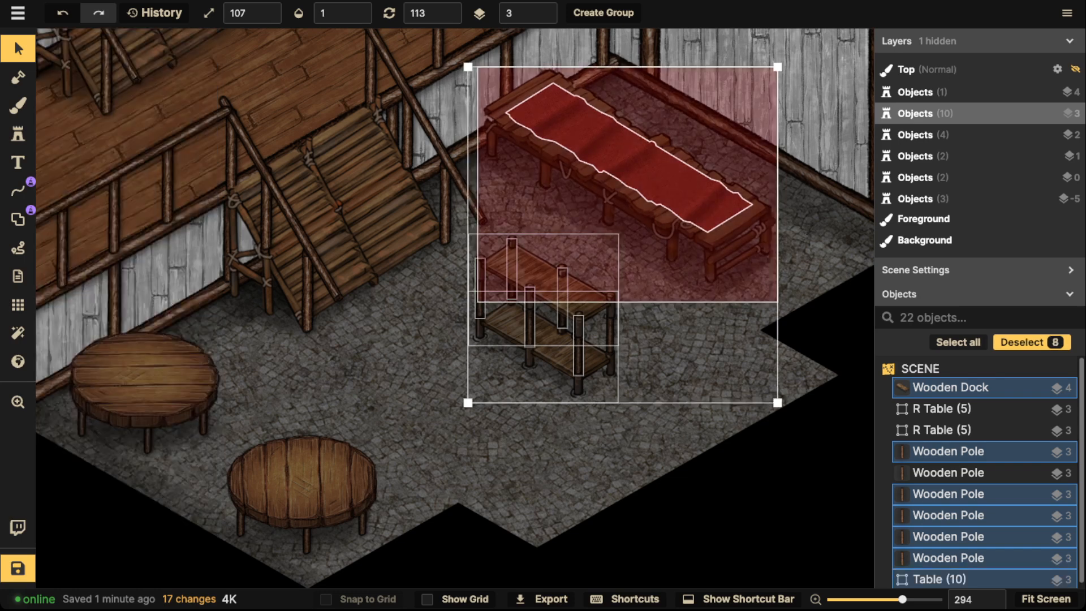
shift+click(550, 228)
key(Escape)
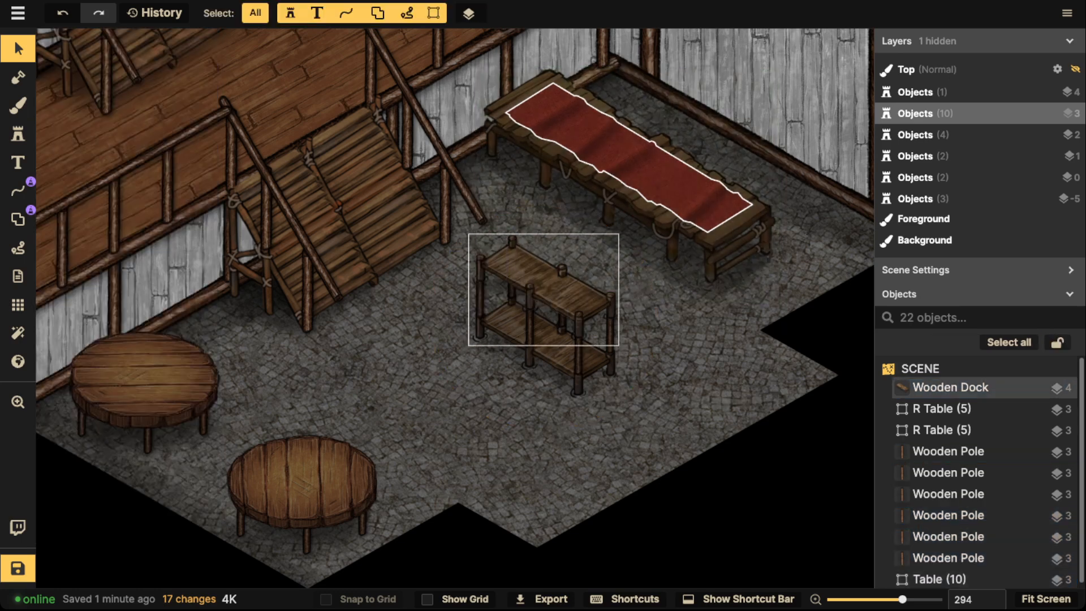
Select the two docks and six poles of the shelf without the long table, shift them forward and group them as Shelf
drag(585, 375, 615, 398)
shift+click(566, 220)
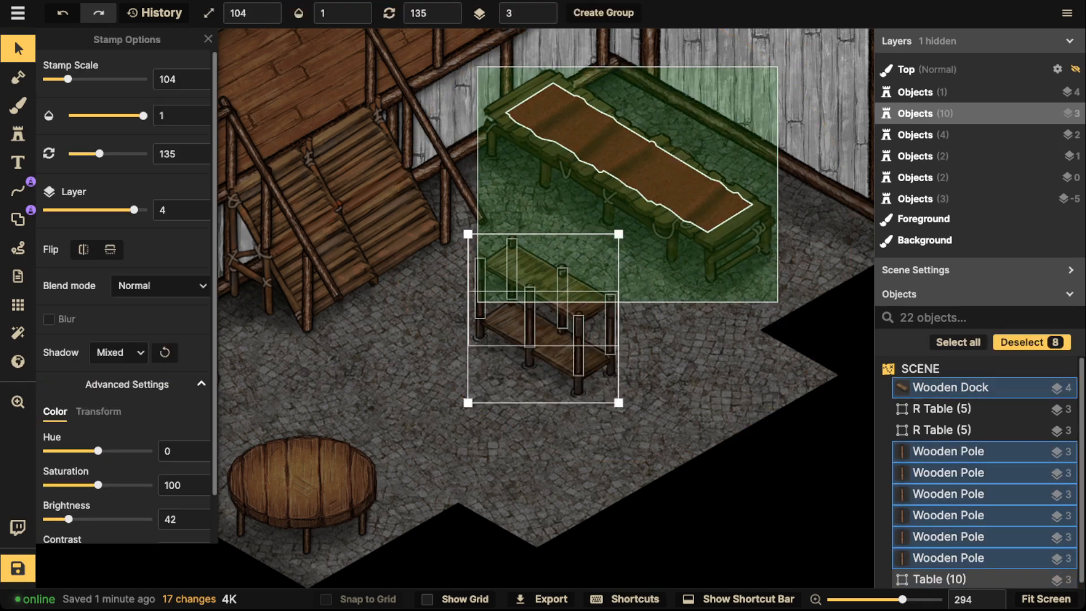
drag(562, 298, 543, 365)
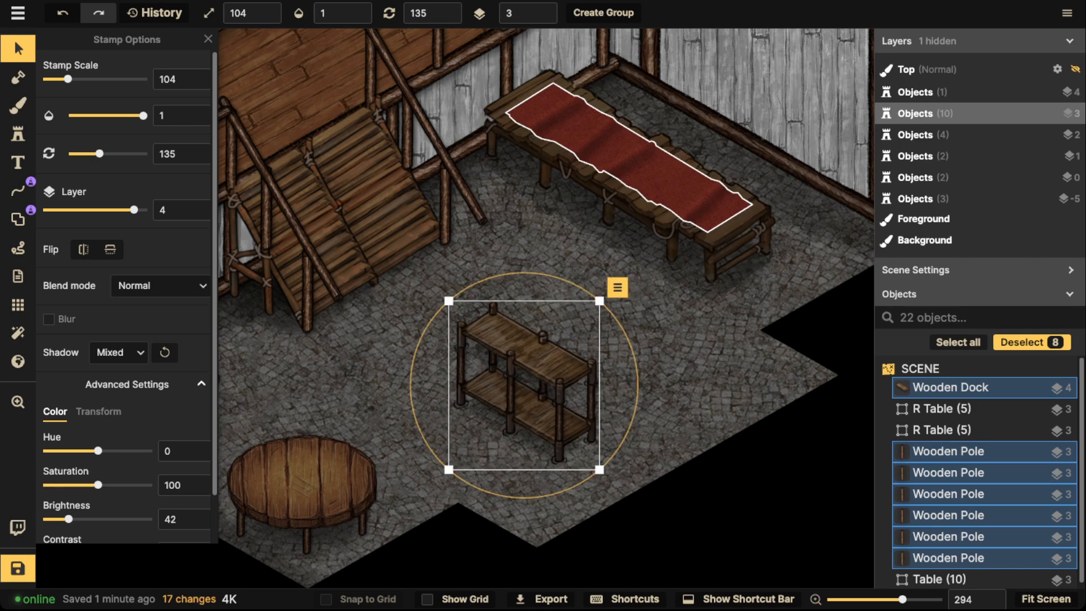
key(ctrl+g)
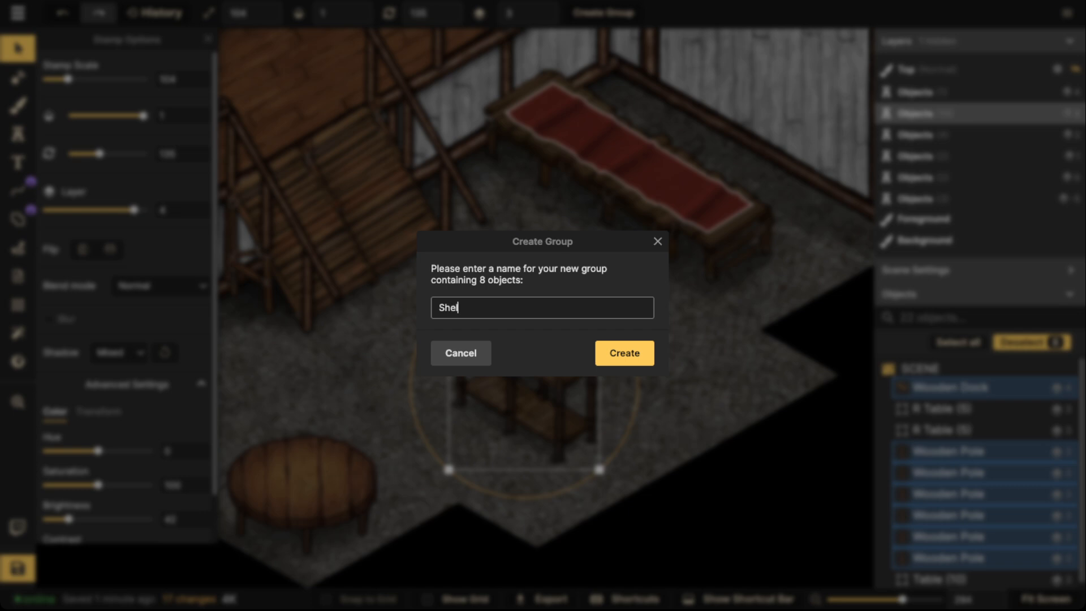
click(625, 353)
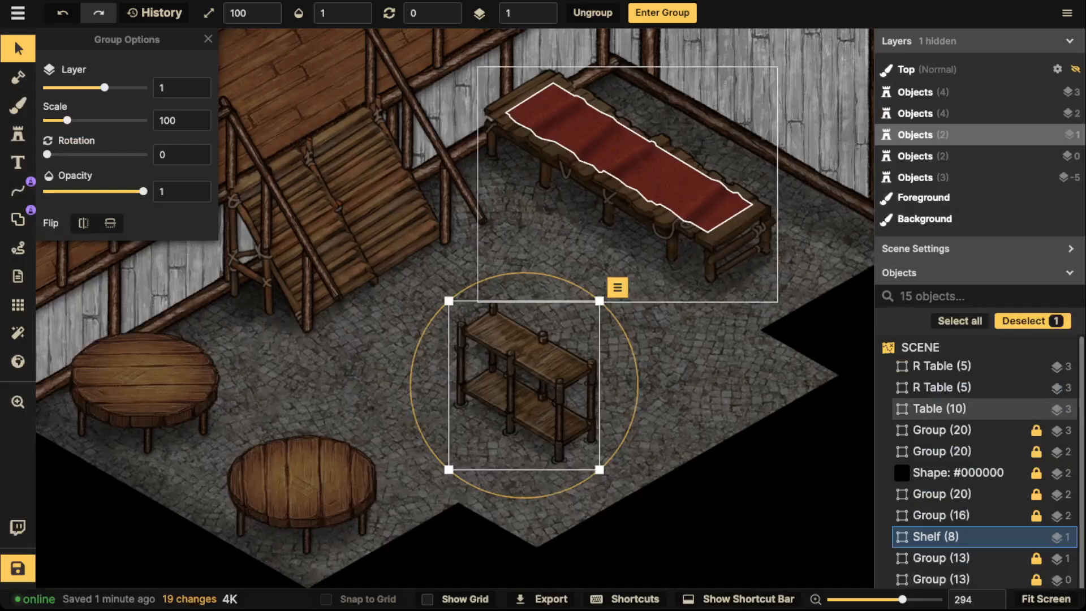
Move the shelf into the back corner of the stone floor behind the long table, and shift that table clear of it
scroll(558, 287, down, 3)
drag(529, 367, 627, 114)
key(Escape)
drag(614, 181, 655, 220)
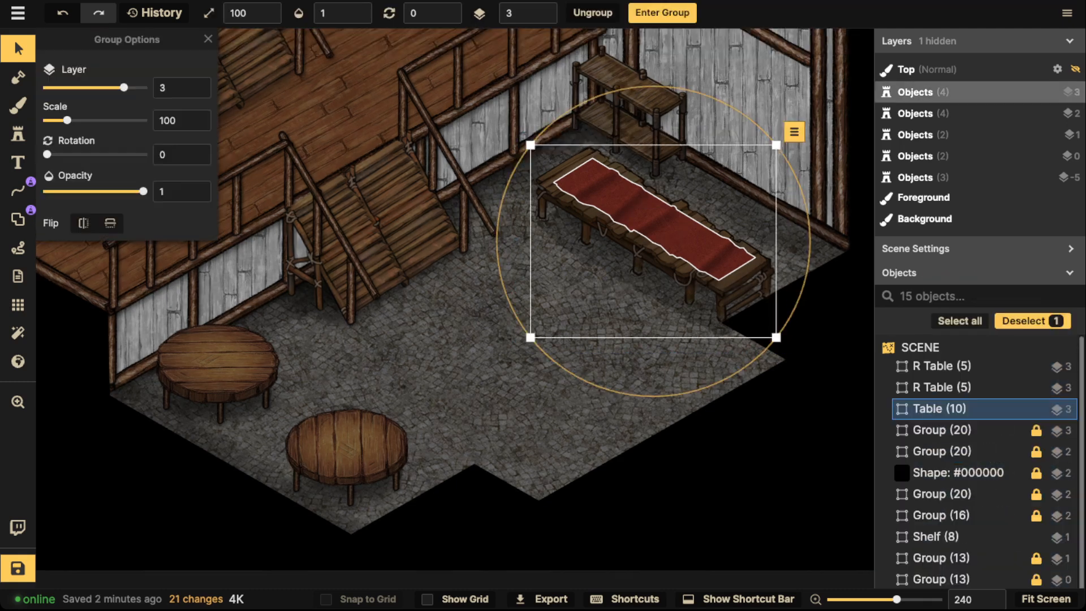
mouse_move(629, 102)
mouse_down()
mouse_move(785, 191)
mouse_move(628, 102)
mouse_up()
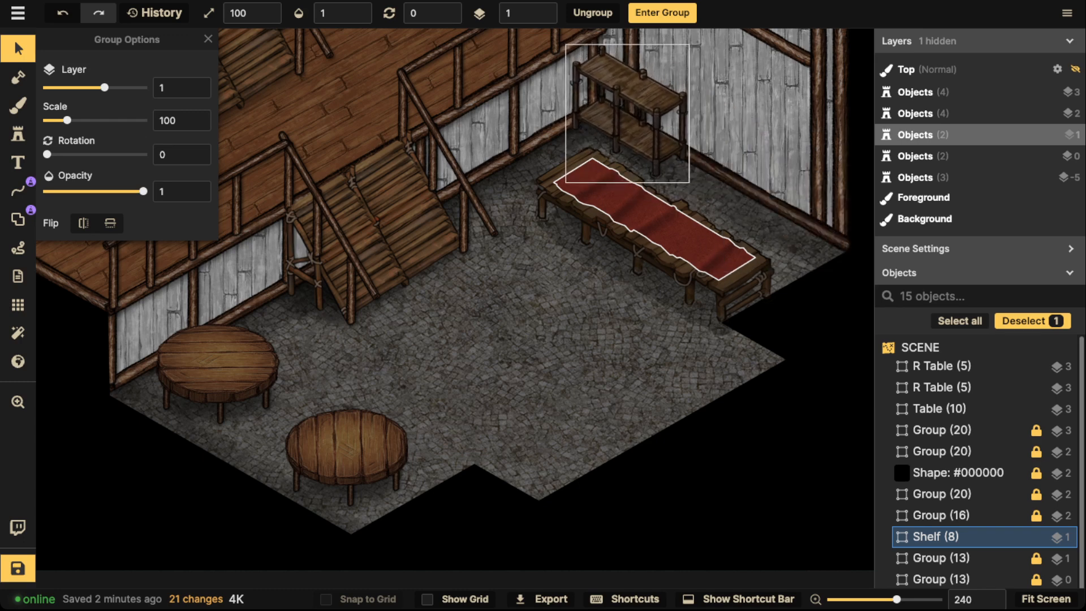
Shrink the shelf group to scale 93 and nudge it back against the wall
double_click(636, 103)
double_click(650, 226)
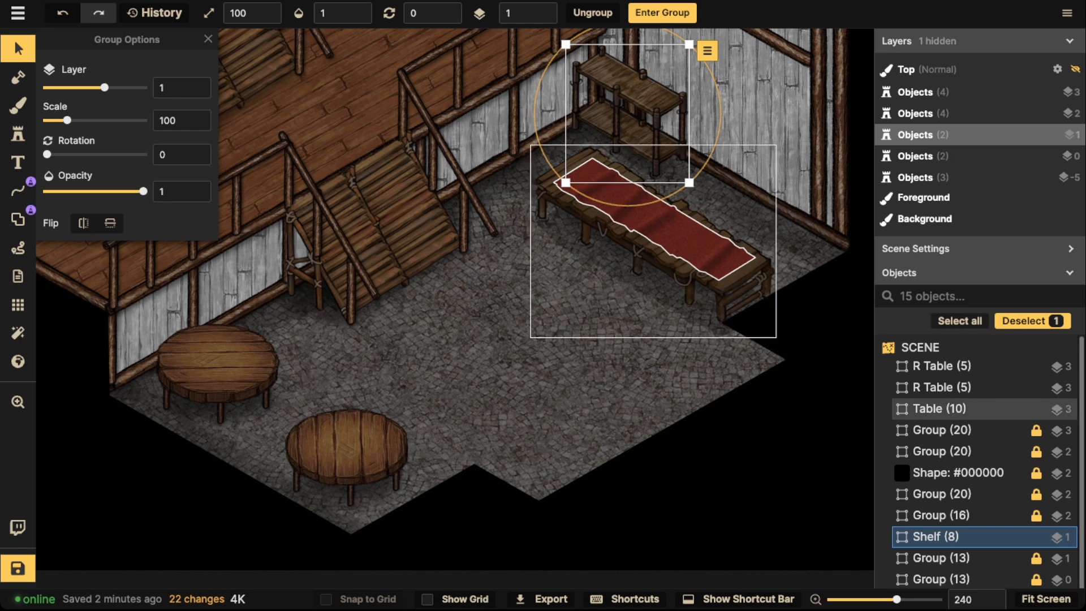
drag(689, 183, 681, 173)
drag(628, 107, 630, 112)
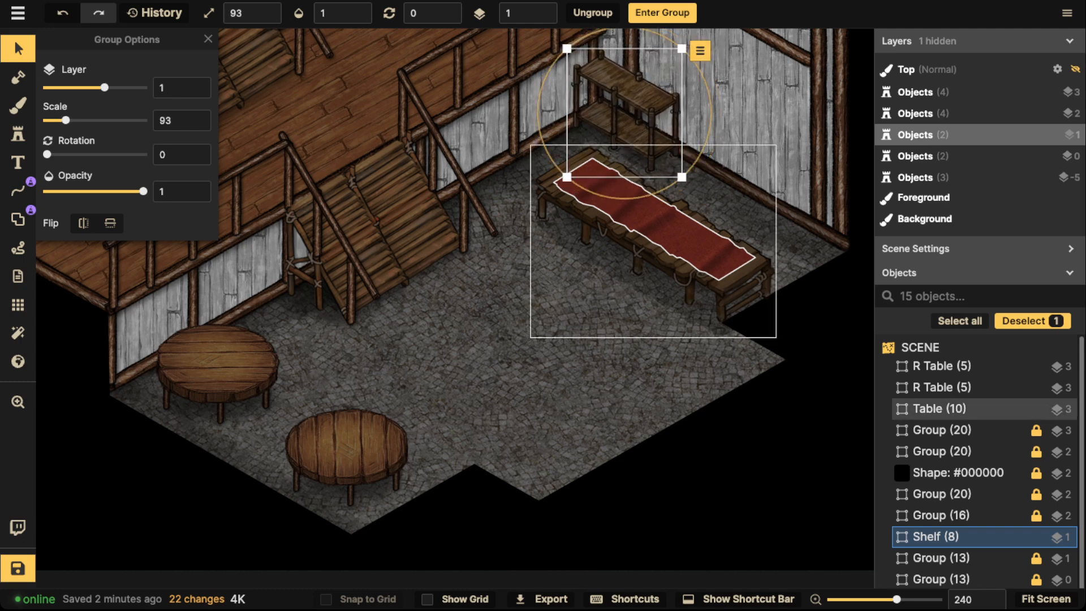
Paste a second shelf against the same back wall, beyond the far end of the long red-cloth table
key(super+v)
drag(778, 221, 784, 210)
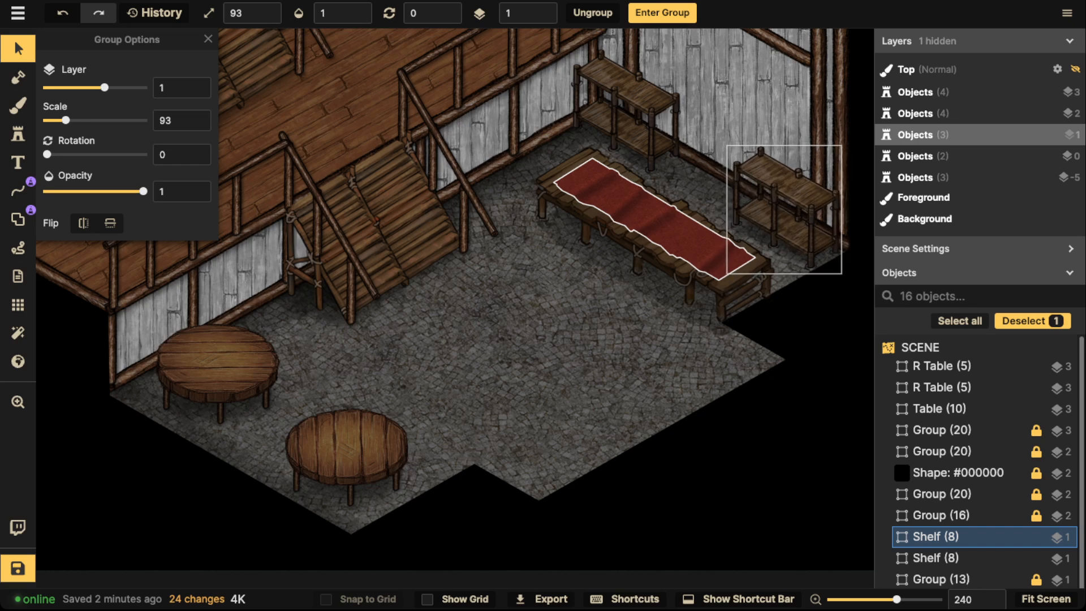
drag(785, 210, 783, 206)
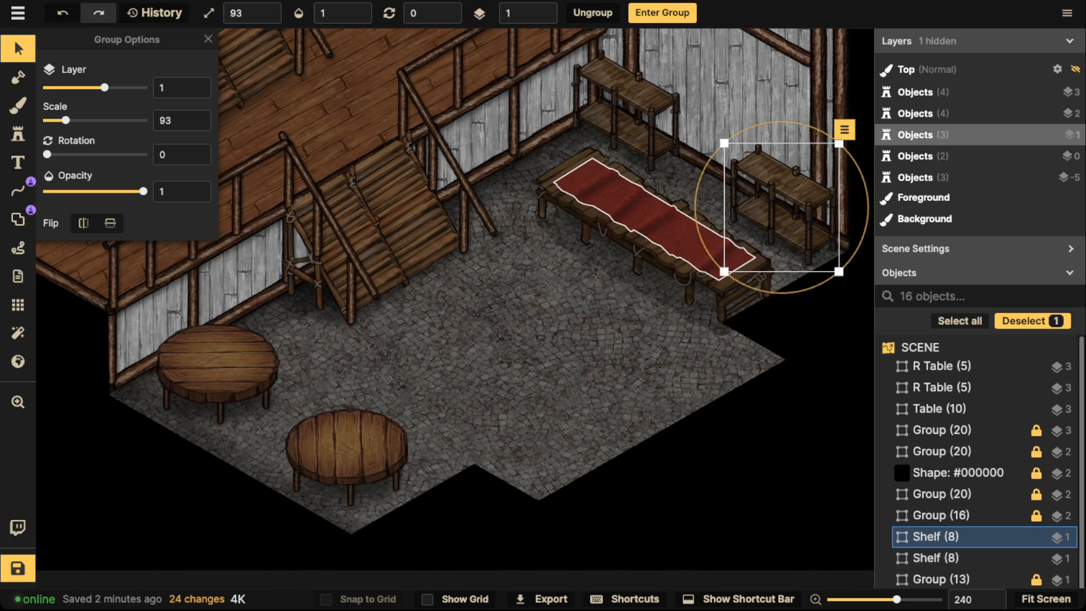
key(Escape)
Copy the shelf onto the lowest wooden floor beside the stairs, flip it horizontally and raise it to layer 3
scroll(299, 117, down, 2)
drag(299, 116, 438, 286)
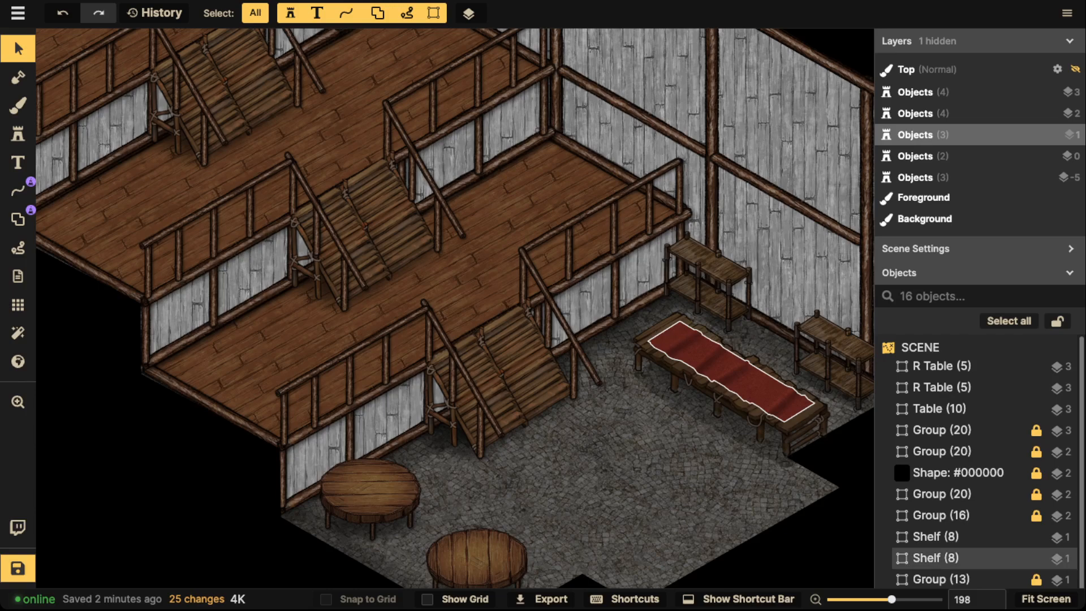
click(706, 283)
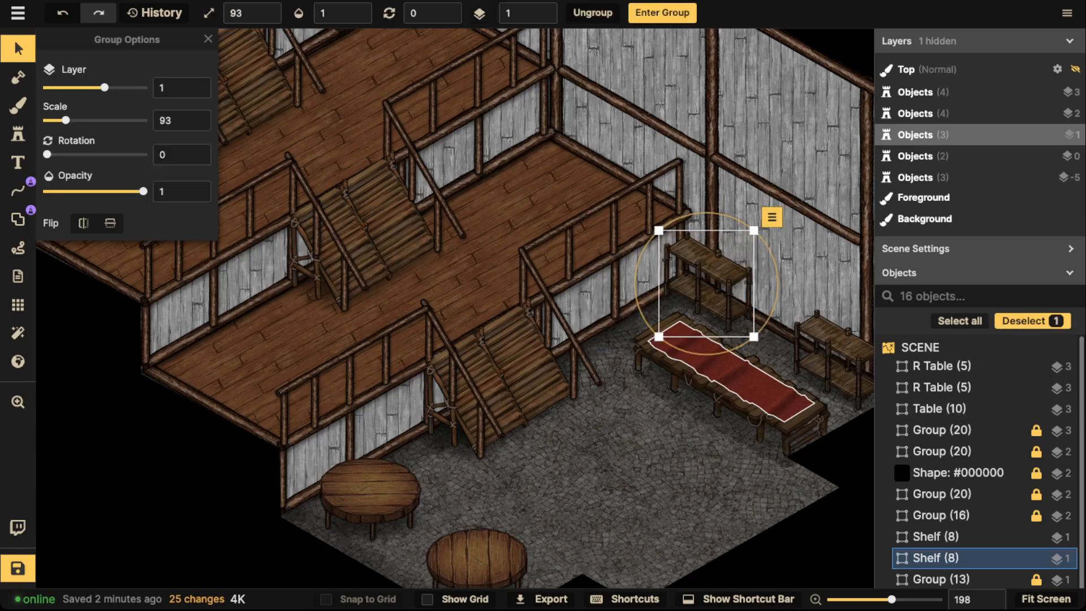
key(ctrl+v)
drag(606, 491, 267, 291)
click(83, 223)
click(548, 9)
click(548, 9)
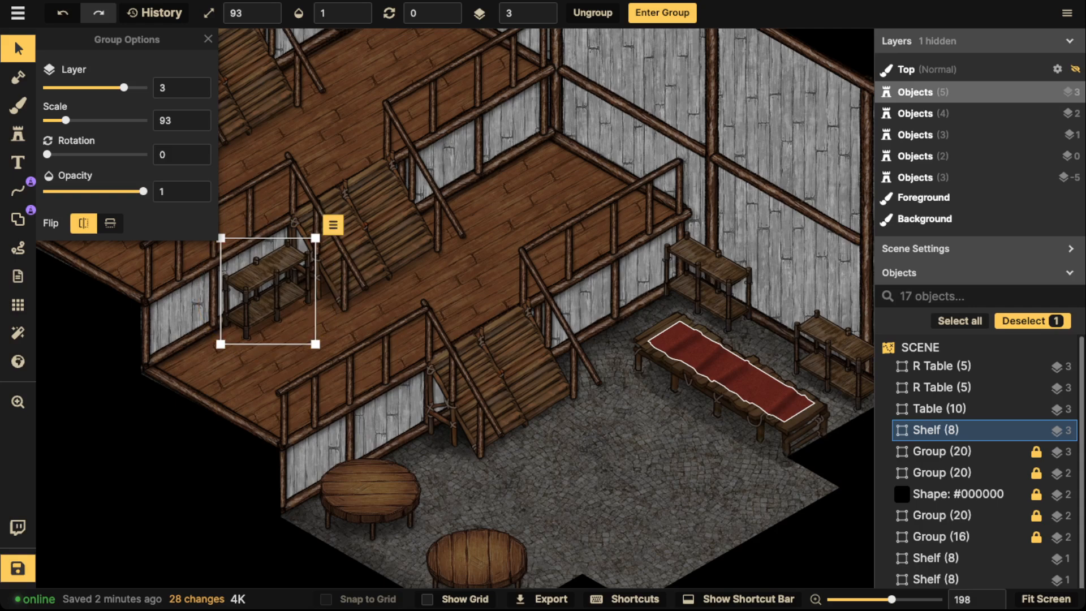
Add another mirrored shelf beside the first, and copy the pair along the same wall on the other side of the stairs
key(ctrl+v)
drag(254, 366, 203, 329)
shift+click(272, 283)
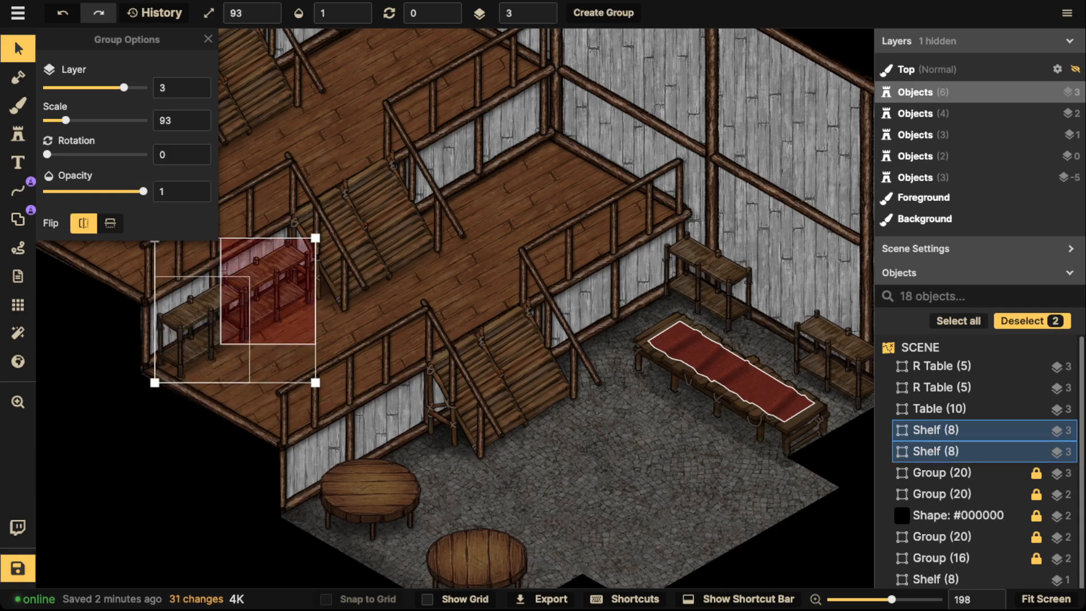
key(ctrl+c)
key(ctrl+v)
drag(586, 206, 497, 156)
Lower both newly copied shelves to layer 1 and nudge the one nearest the stairs slightly along the wall
click(470, 164)
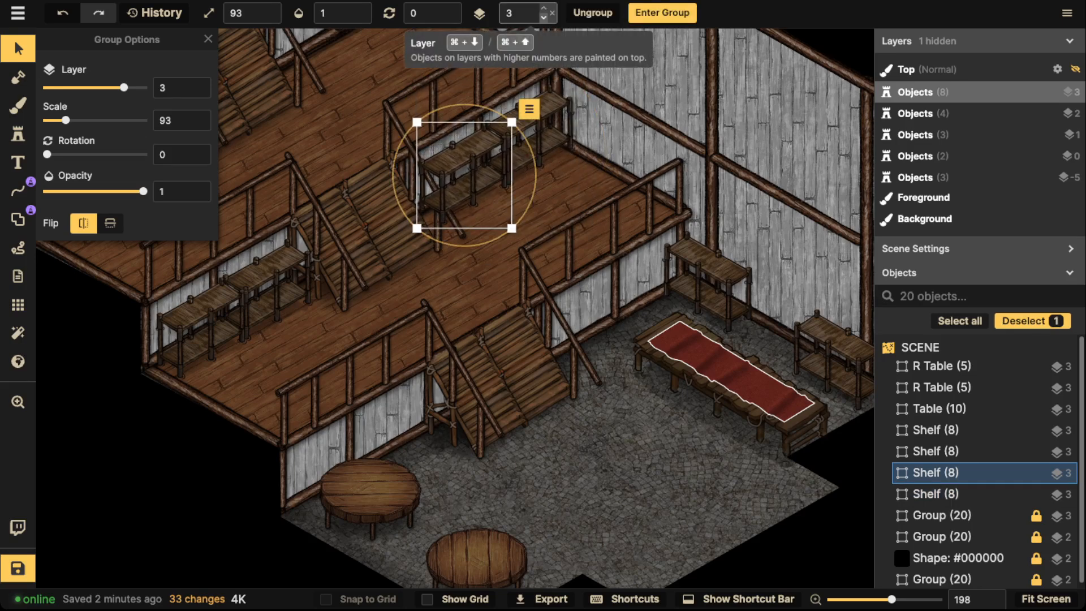
click(543, 17)
click(544, 18)
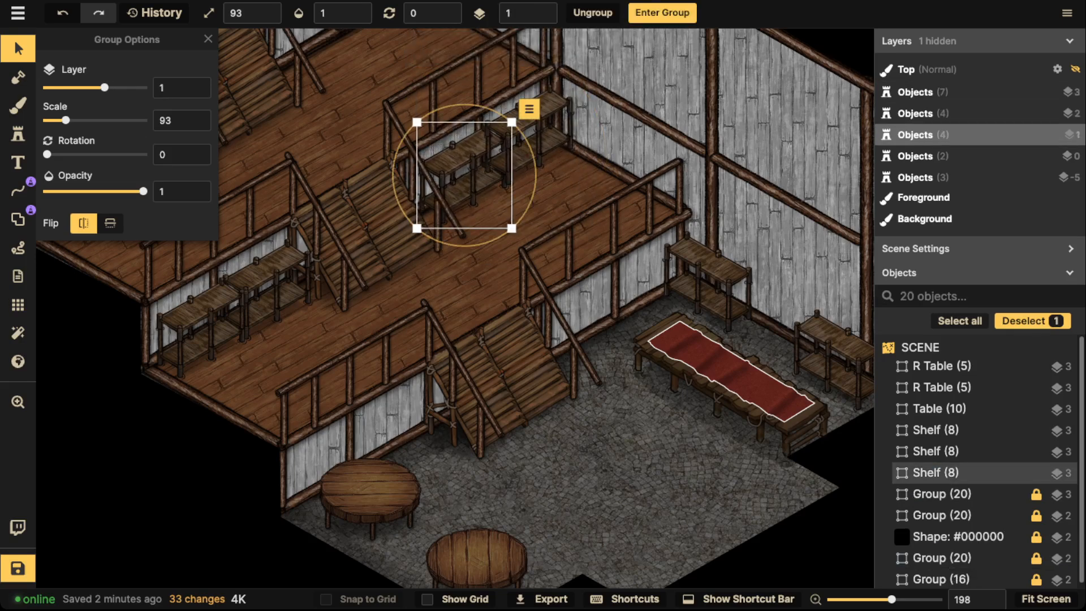
click(530, 137)
click(544, 18)
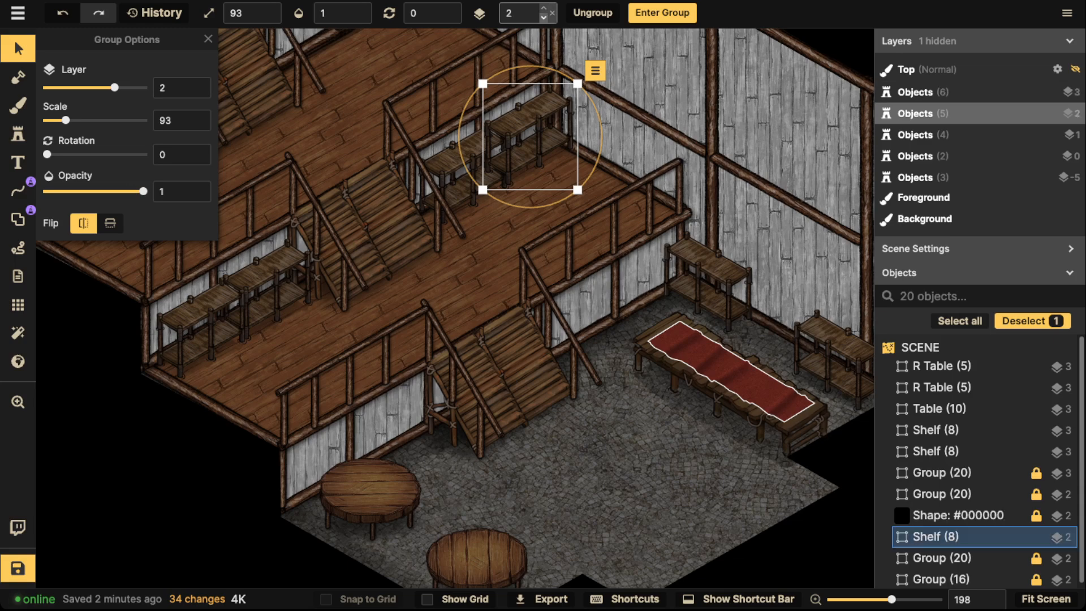
click(544, 18)
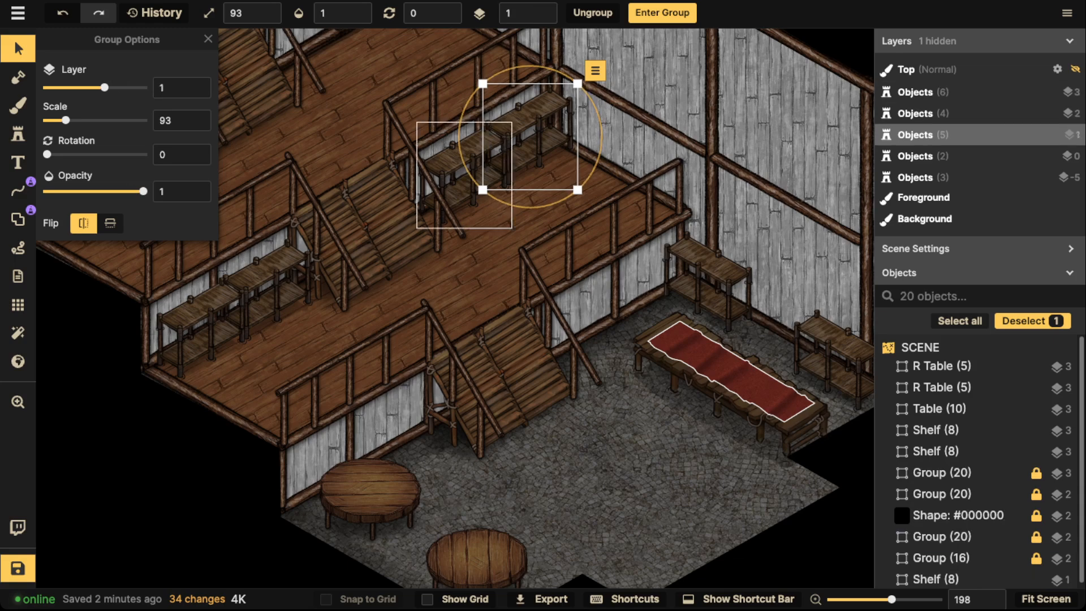
drag(471, 164, 468, 163)
double_click(469, 170)
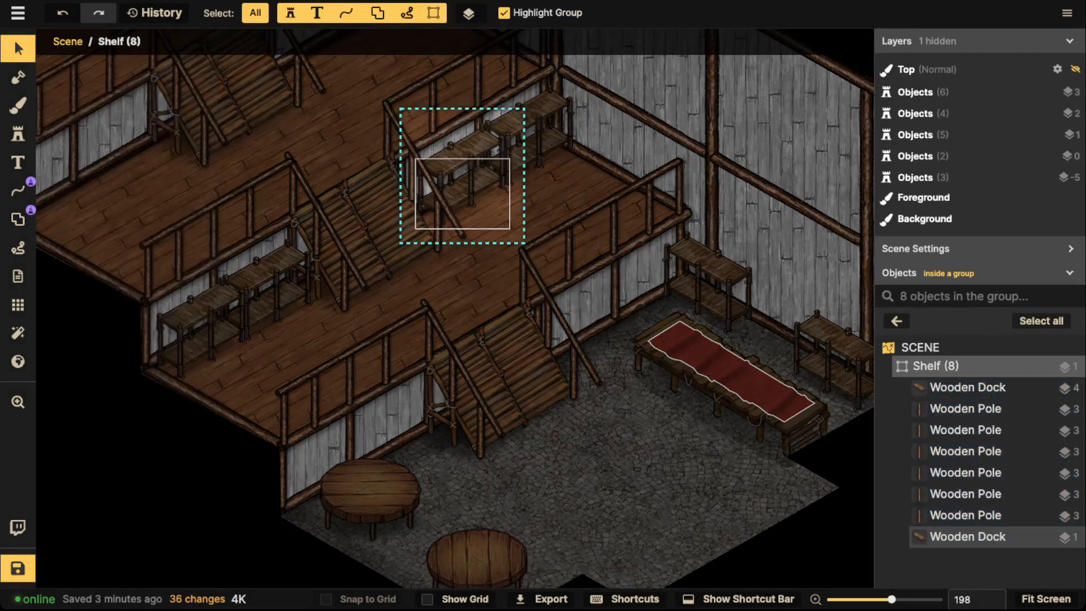
key(Escape)
key(Escape)
Copy an unflipped shelf into the back corner of the middle wooden floor on layer 2
scroll(401, 237, down, 3)
scroll(402, 238, up, 3)
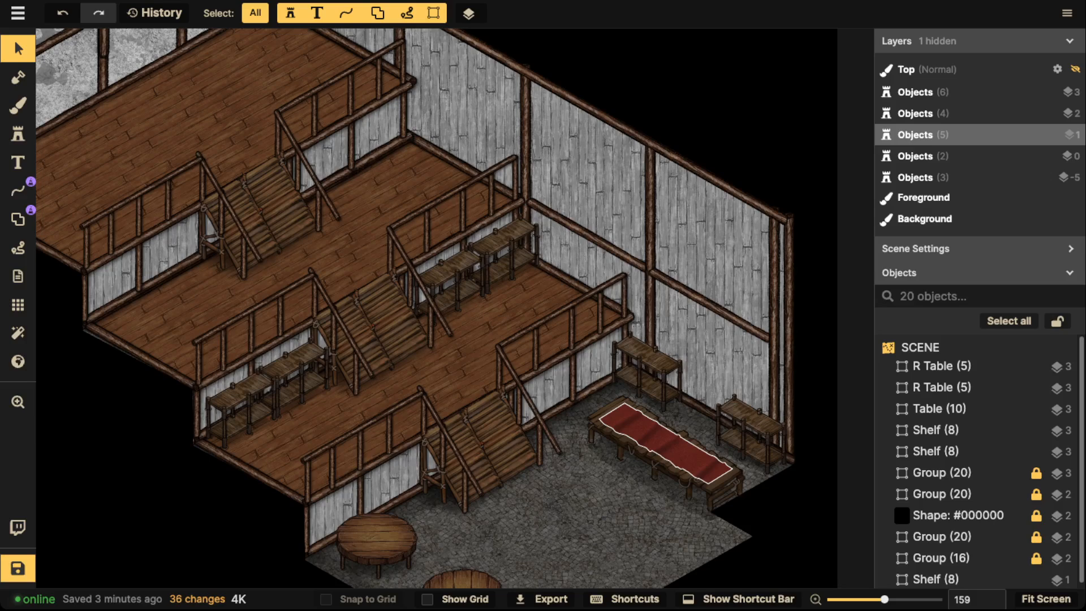
click(646, 368)
key(ctrl+v)
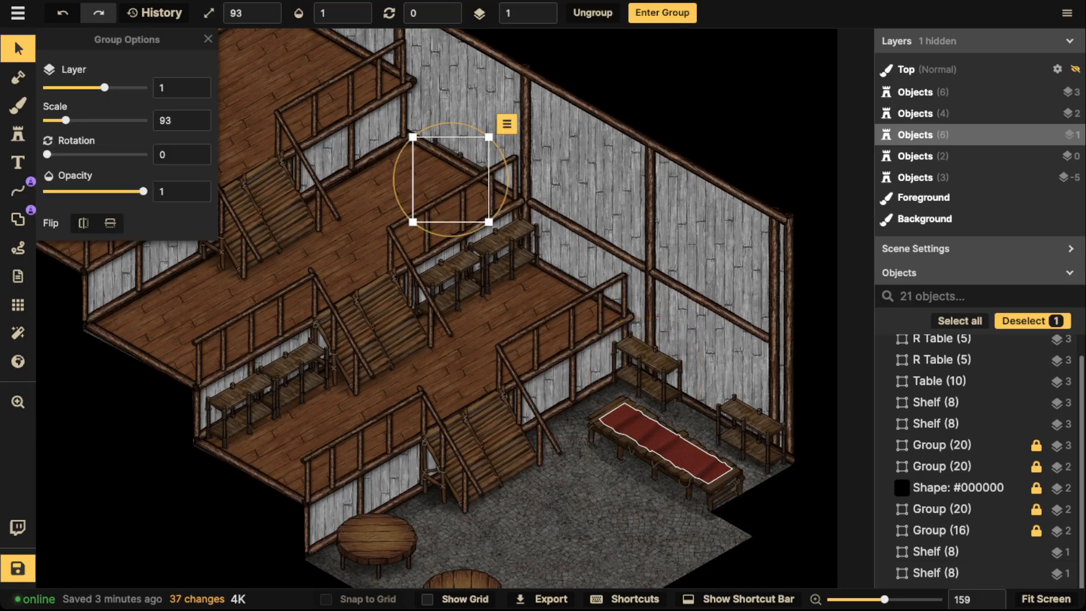
click(544, 9)
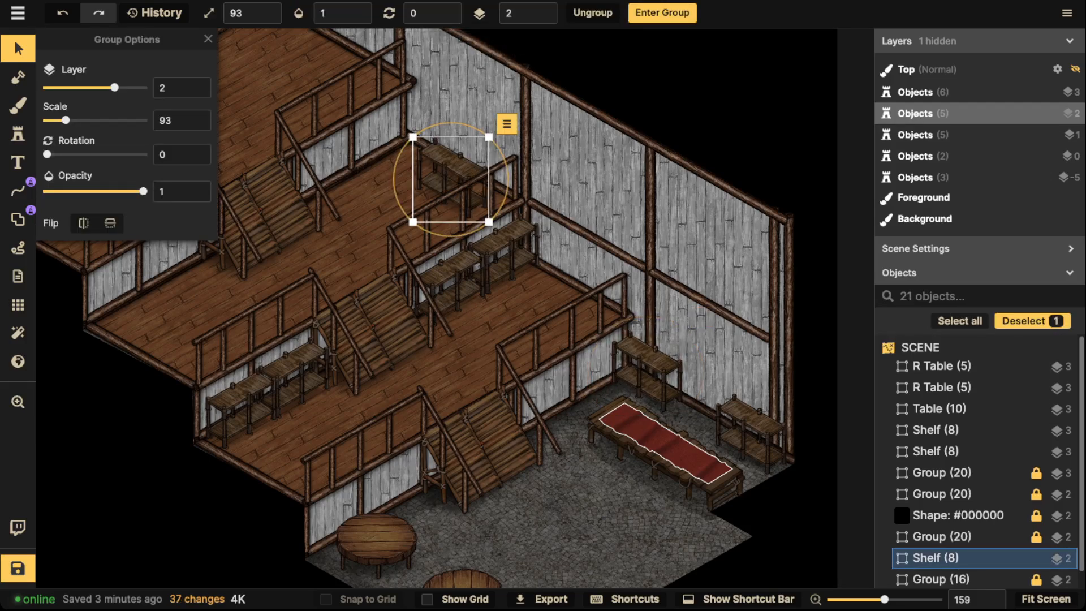
drag(451, 180, 429, 150)
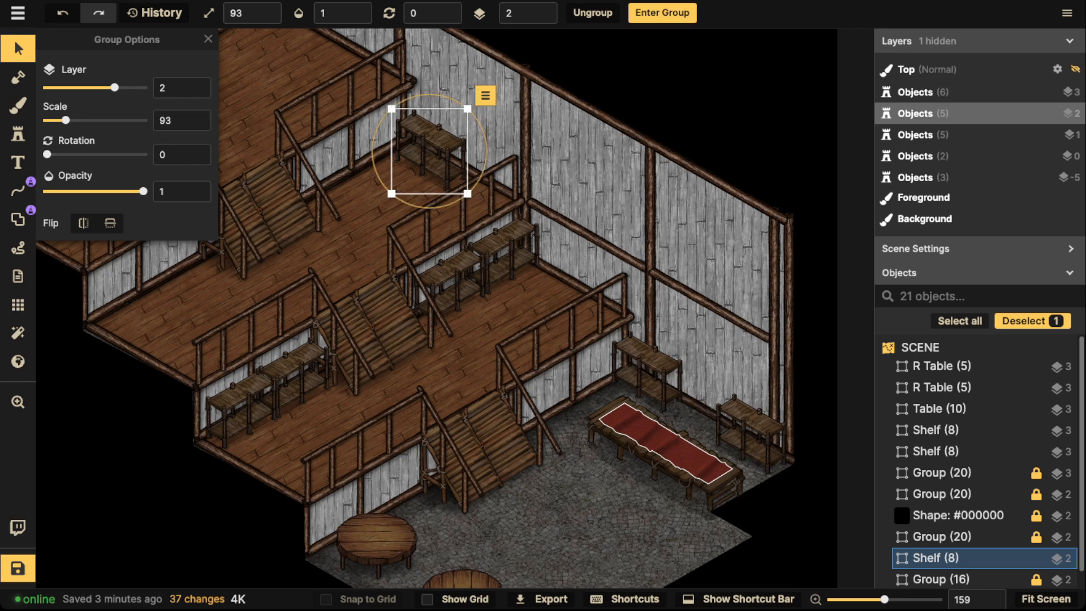
Copy the round table onto the outer end of the middle wooden floor and lower it to layer 1
click(376, 540)
drag(376, 540, 502, 564)
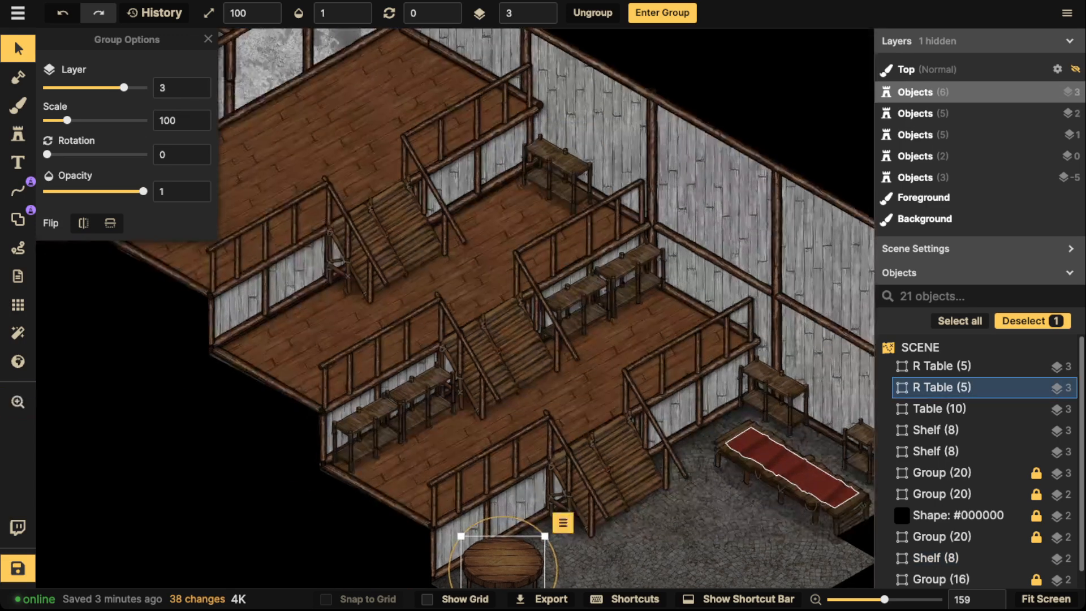
key(ctrl+v)
drag(373, 339, 316, 352)
click(544, 18)
click(543, 18)
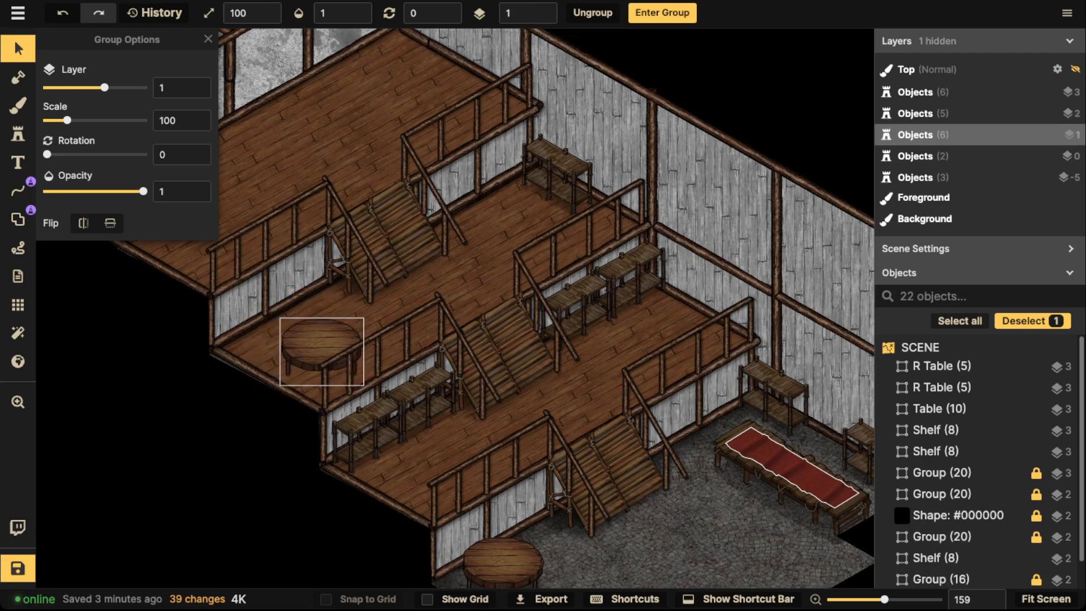
Paste another round table in the back corner of the top wooden floor
key(ctrl+v)
drag(423, 97, 398, 149)
key(Escape)
Copy the middle floor's unflipped shelf onto the top floor beside the round table and raise it to layer 3
click(560, 280)
key(ctrl+c)
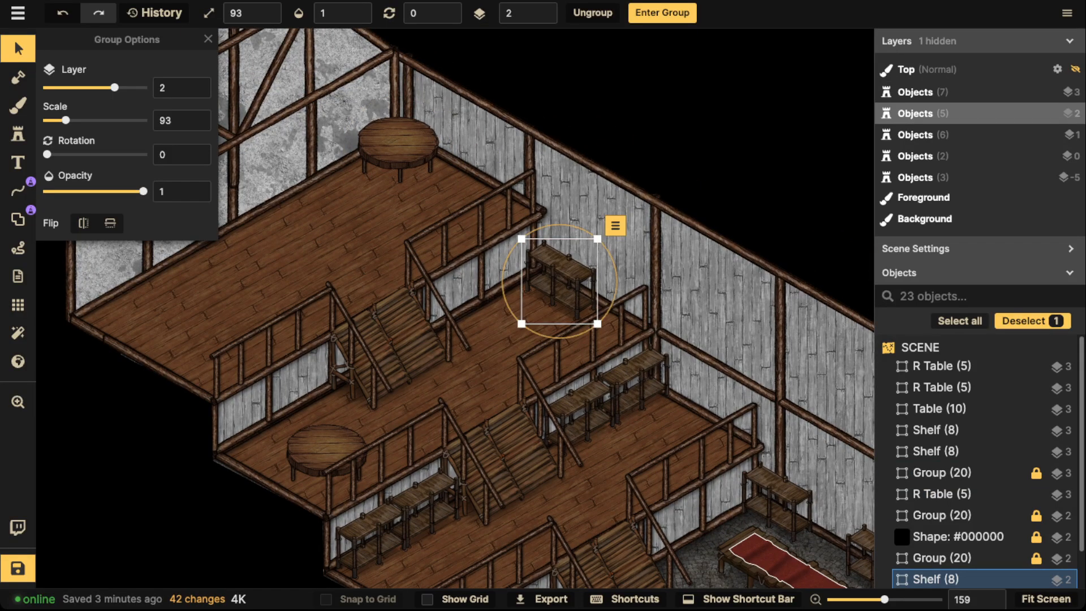
key(ctrl+v)
drag(515, 217, 420, 75)
click(543, 7)
key(Escape)
scroll(463, 183, down, 2)
Copy the pair of mirrored shelves from the lowest wooden floor to the top floor's stone wall and raise them to layer 3
key(space)
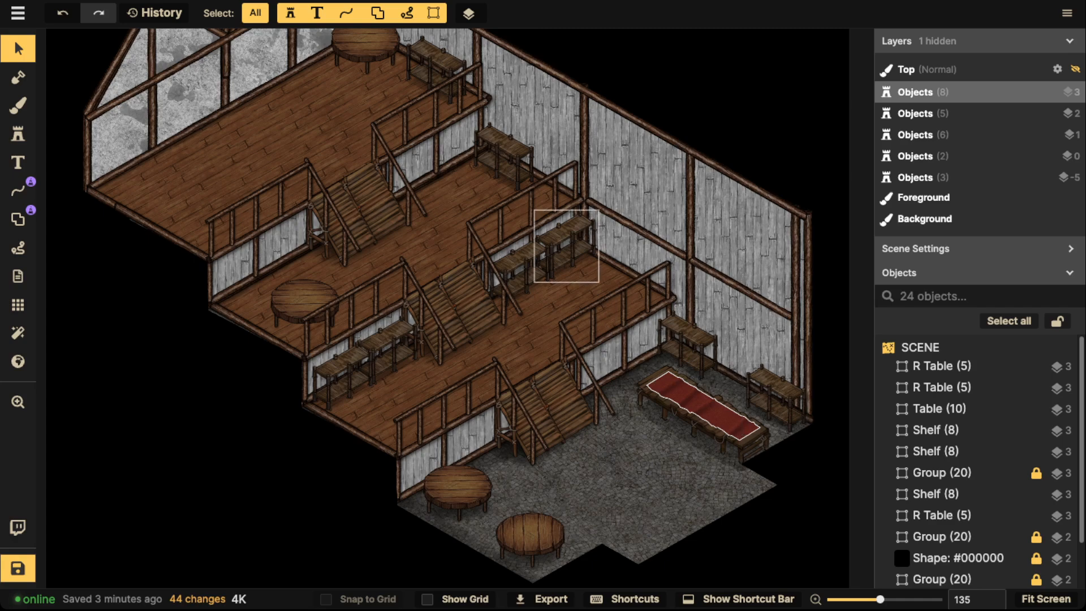
click(520, 272)
shift+click(566, 244)
key(space)
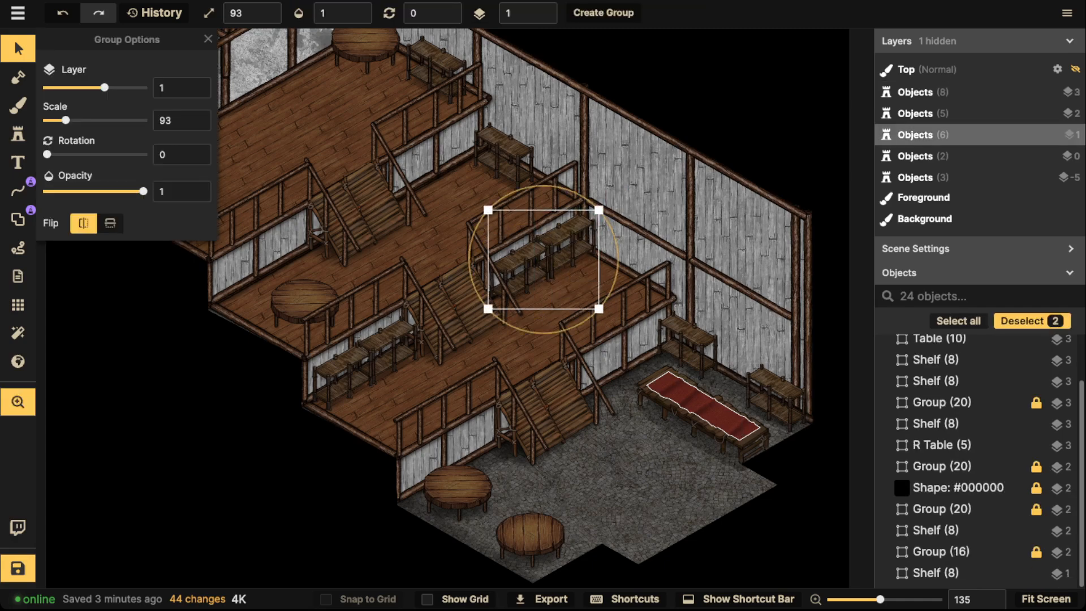
drag(566, 245, 696, 366)
key(ctrl+v)
drag(439, 263, 403, 211)
click(544, 8)
click(544, 9)
Stack a copy of the top floor's mirrored shelf on the shelf nearest the round table and raise it to layer 4
click(380, 221)
scroll(380, 221, up, 5)
key(ctrl+c)
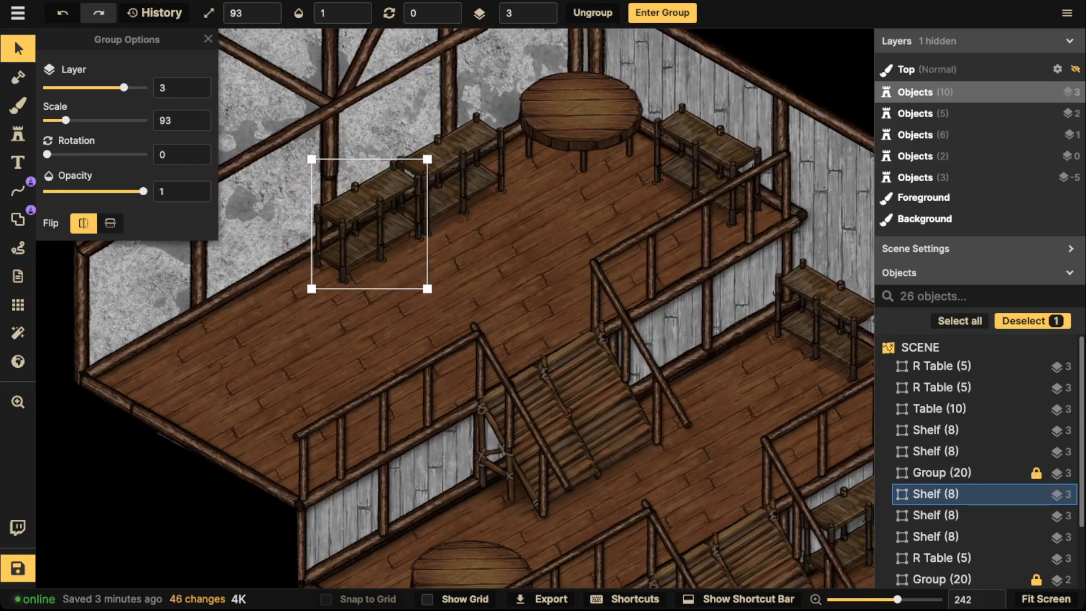
key(ctrl+v)
scroll(425, 166, up, 1)
scroll(378, 137, up, 1)
click(543, 9)
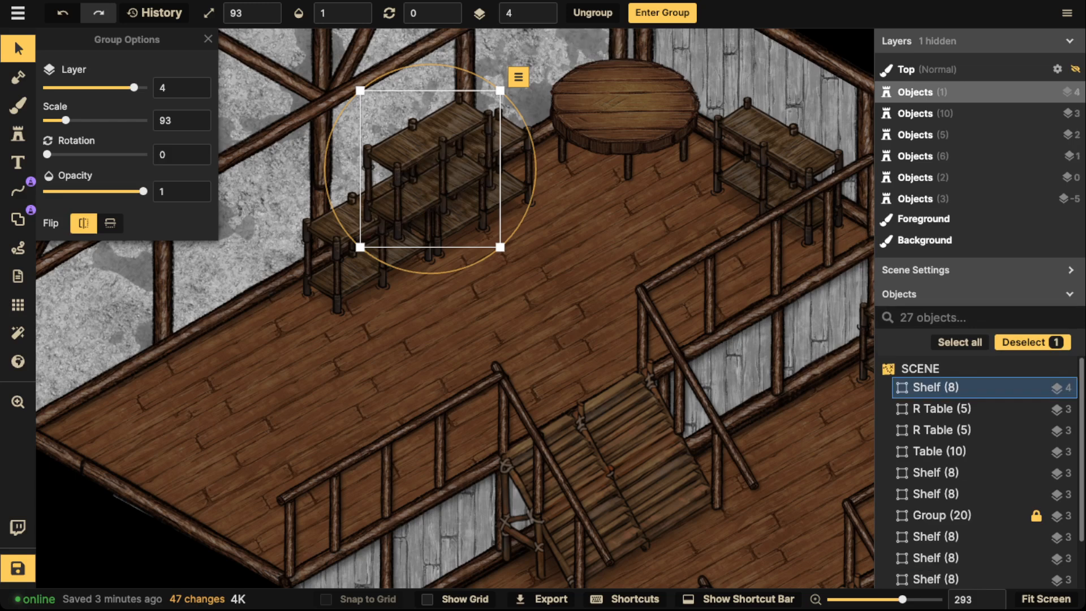
drag(431, 169, 469, 111)
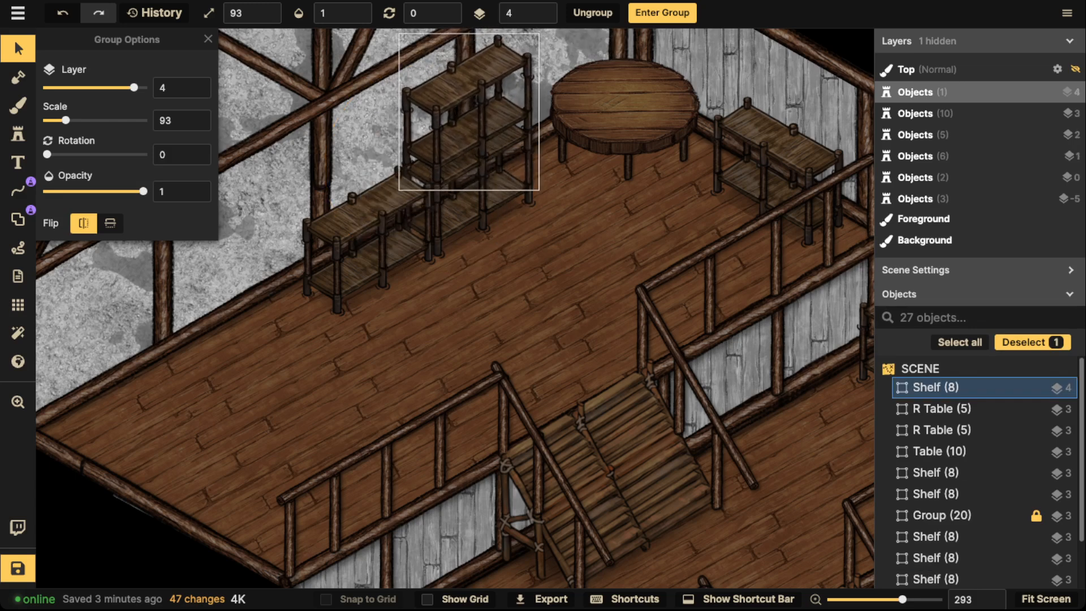
key(Escape)
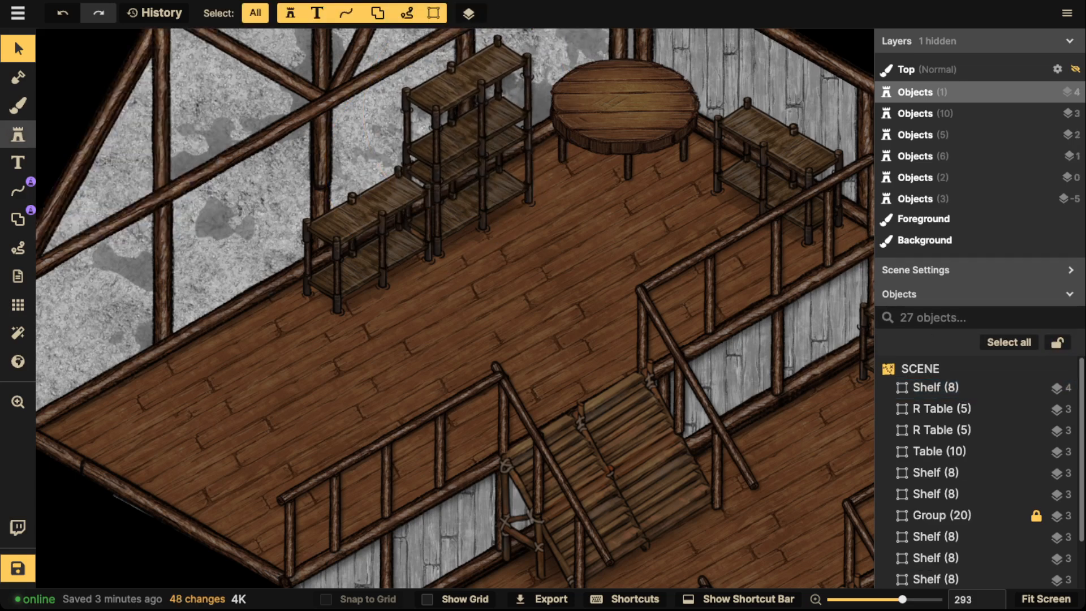
Search the stamp catalog for "ladder" under Fantasy Battlemaps and choose the Ladder stamp from Sea: Pirate Ships
click(17, 134)
click(85, 100)
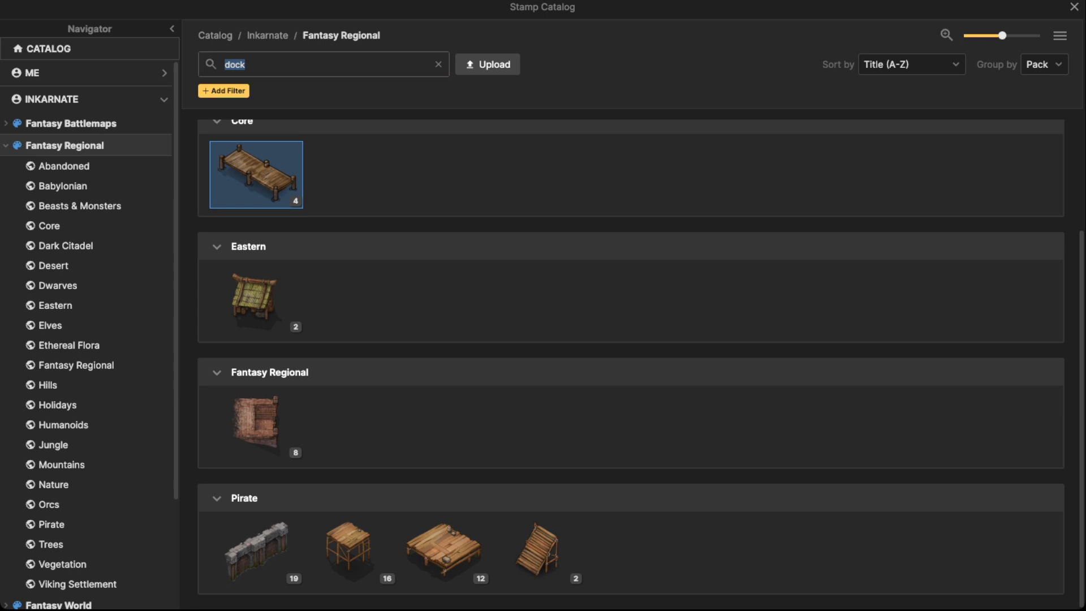
text(ladder)
key(Return)
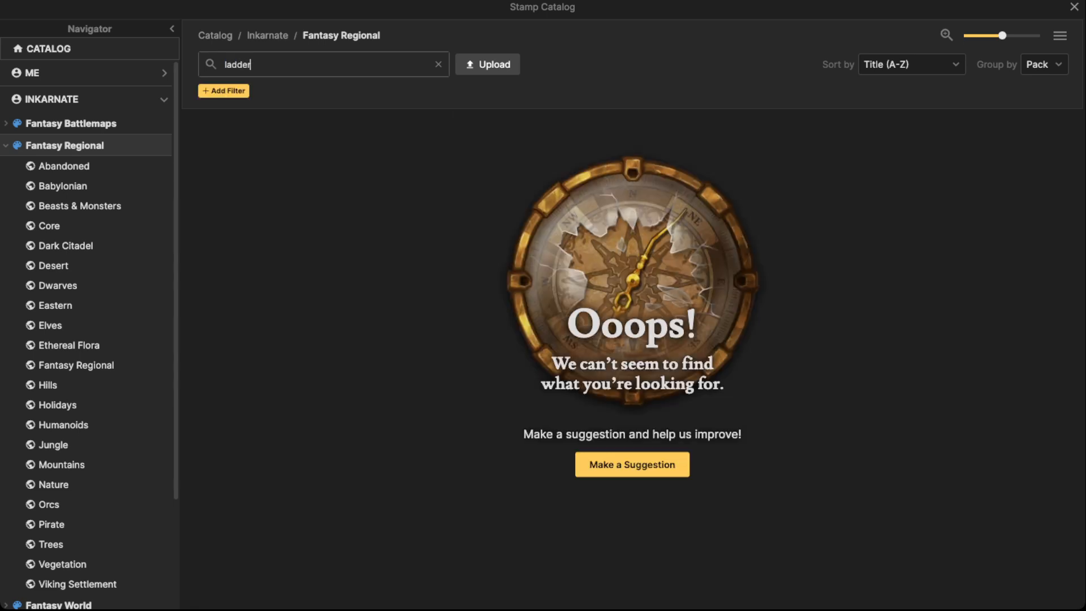
click(71, 124)
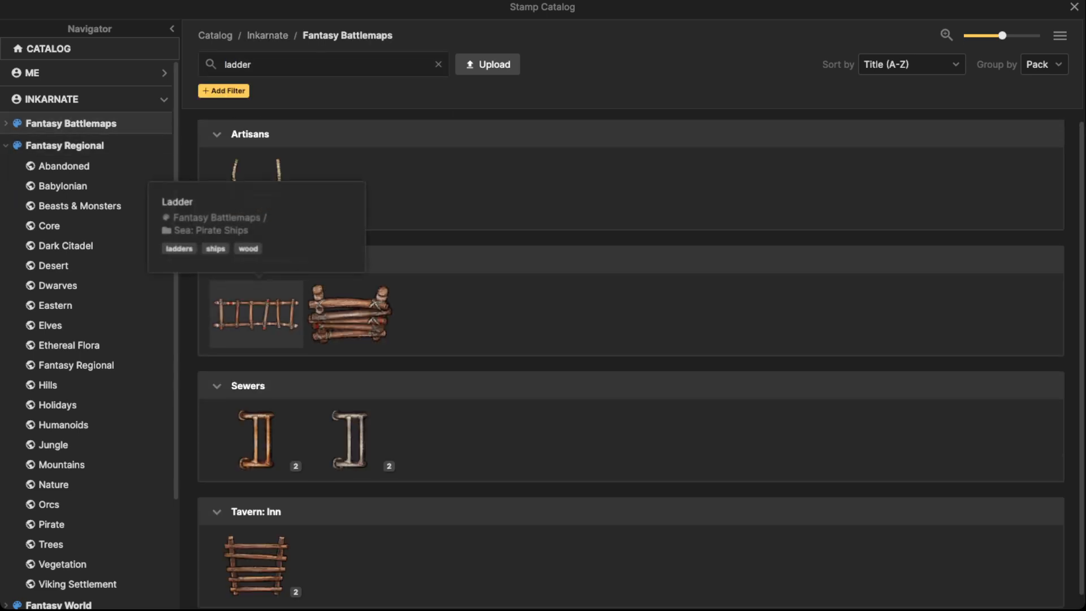
click(256, 314)
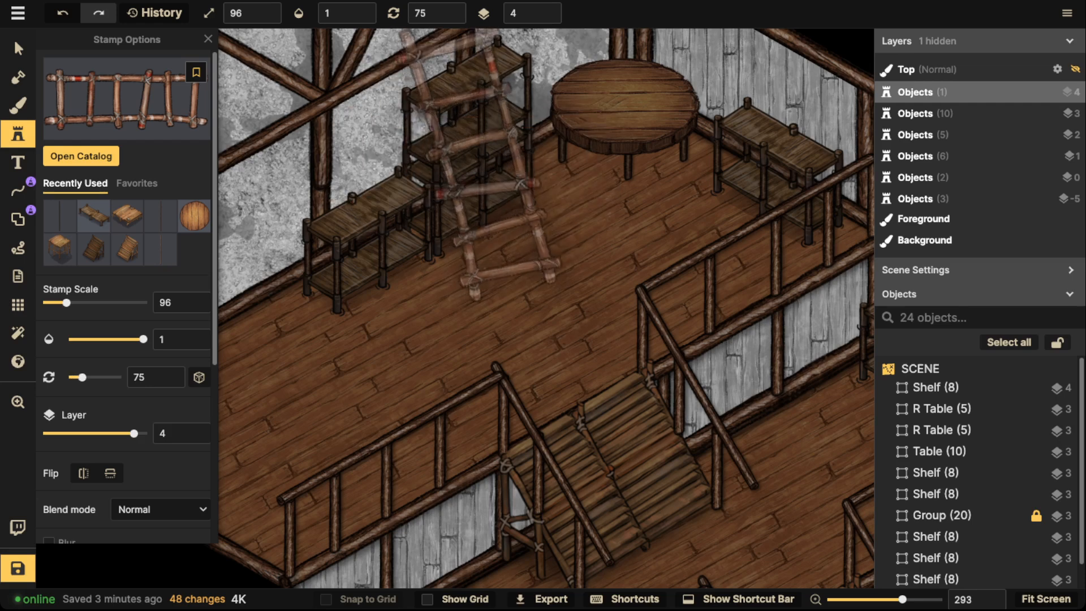
Place the ladder leaning against the top floor's stacked shelves at scale 66 and rotation 255 on layer 4
scroll(480, 164, down, 3)
scroll(491, 154, down, 12)
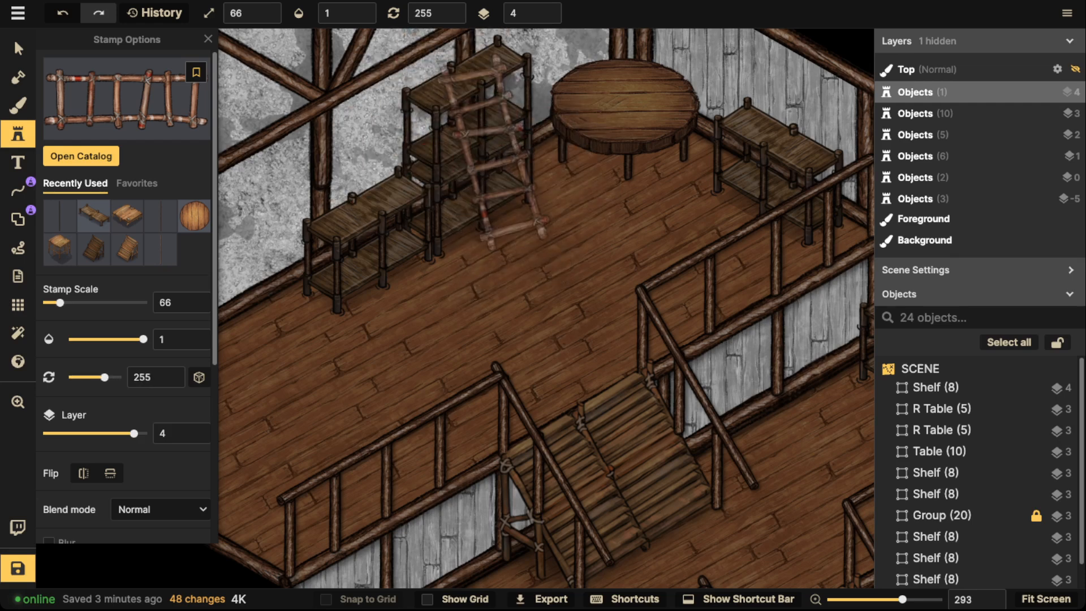
click(493, 154)
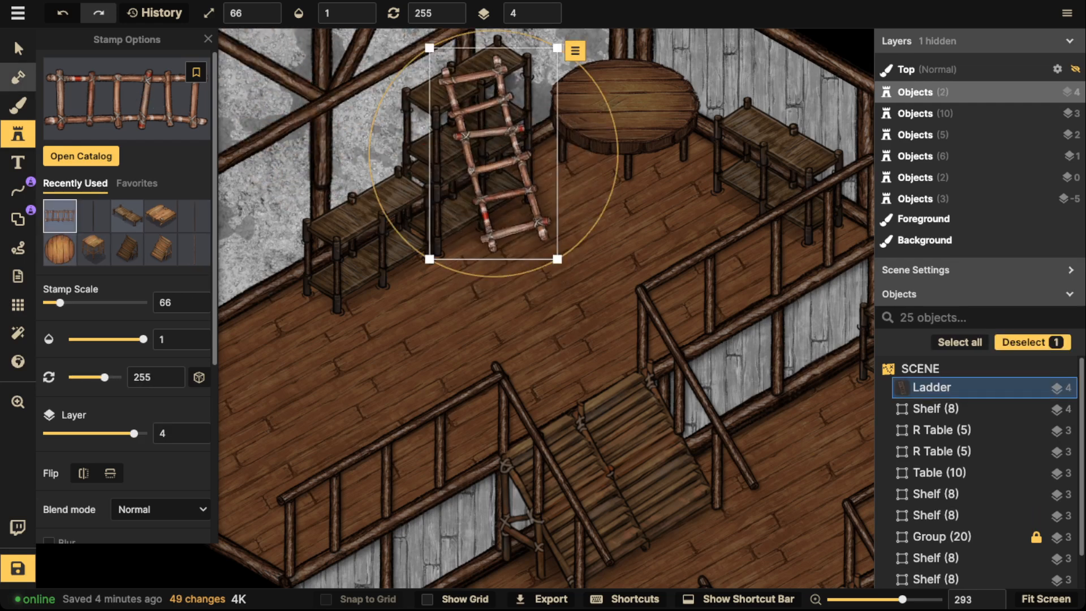
key(Delete)
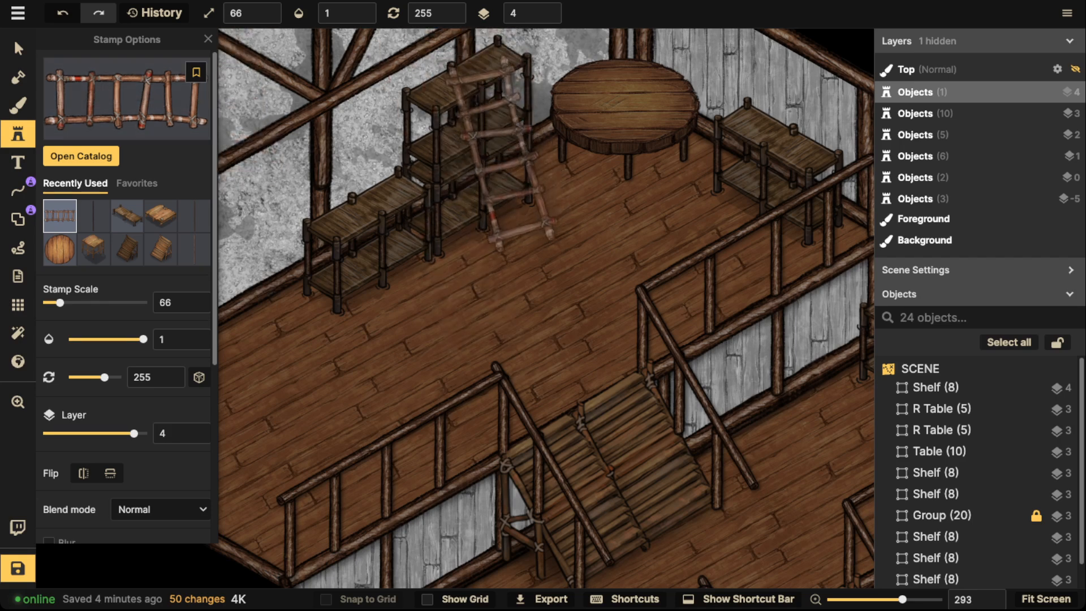
click(501, 153)
click(17, 48)
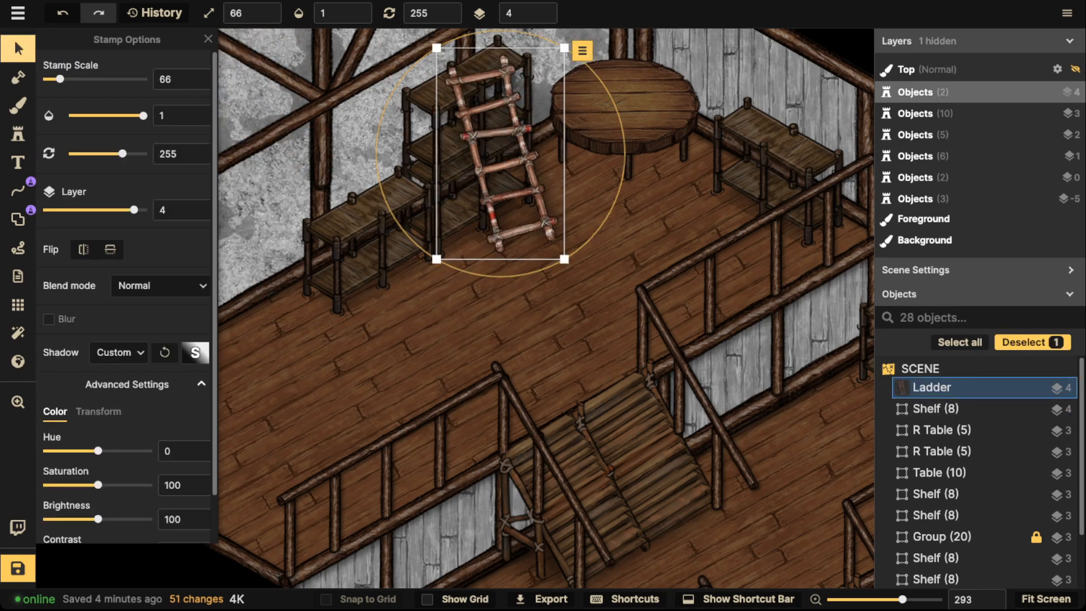
Darken the ladder to brightness 59, reduce its scale to 62 and set its rotation to 256
drag(97, 519, 80, 518)
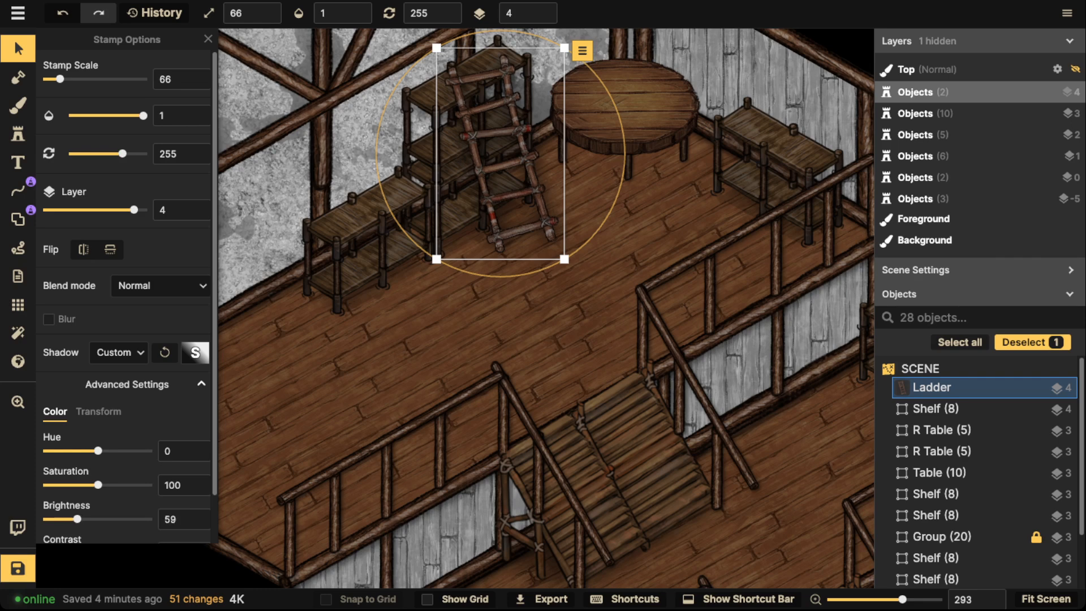
drag(564, 259, 558, 247)
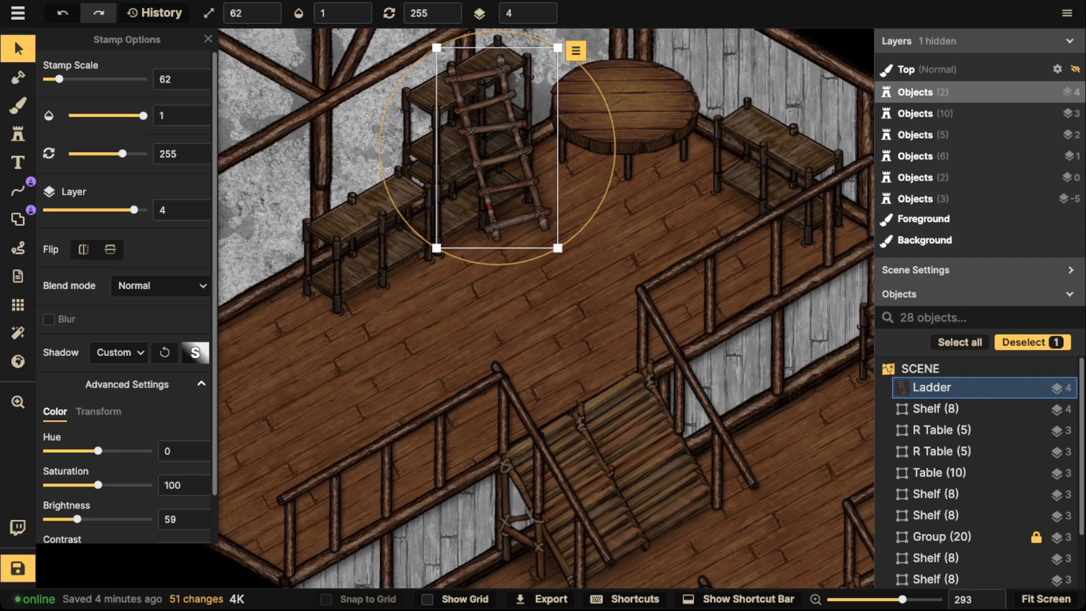
drag(558, 247, 576, 230)
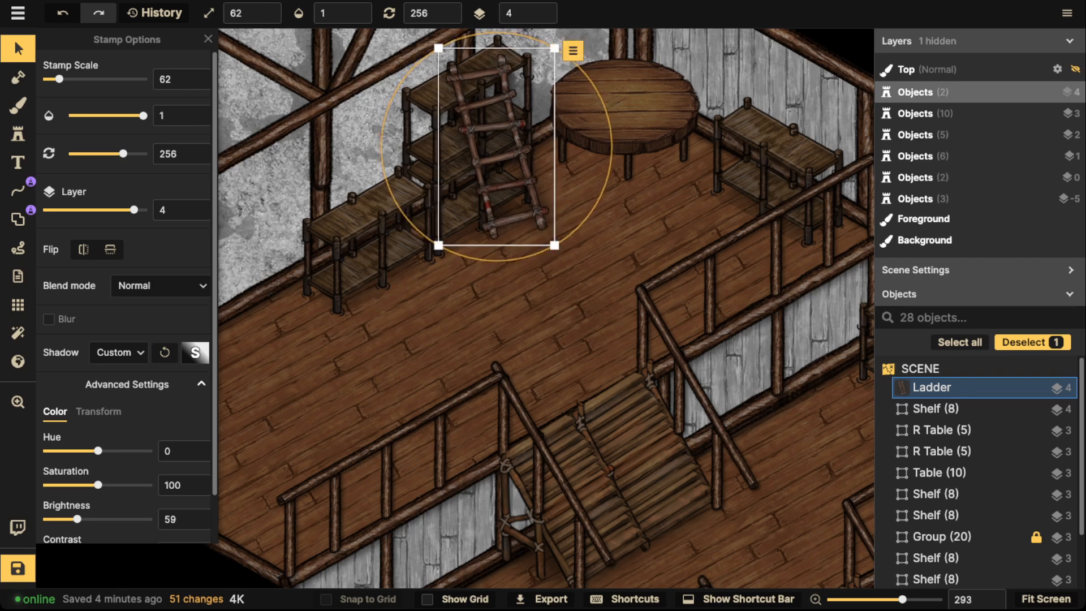
scroll(542, 138, down, 2)
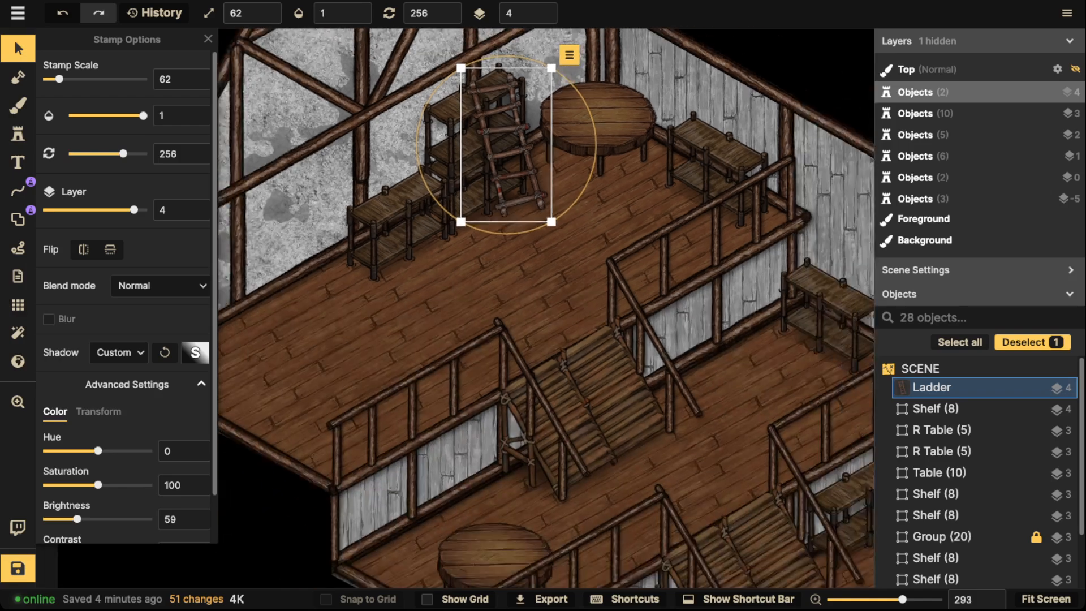
scroll(503, 147, down, 3)
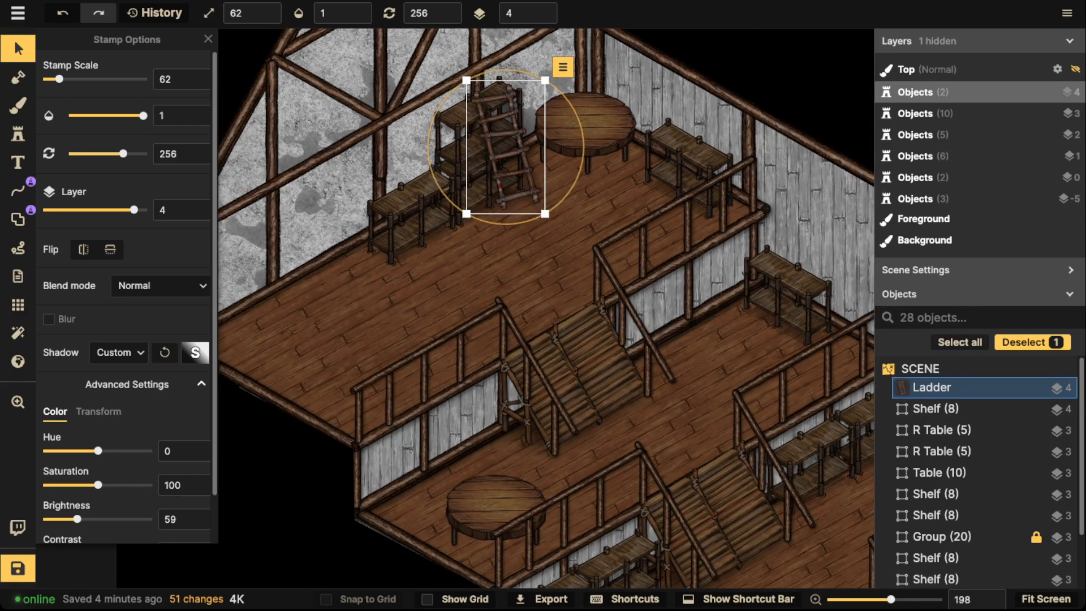
scroll(504, 147, down, 2)
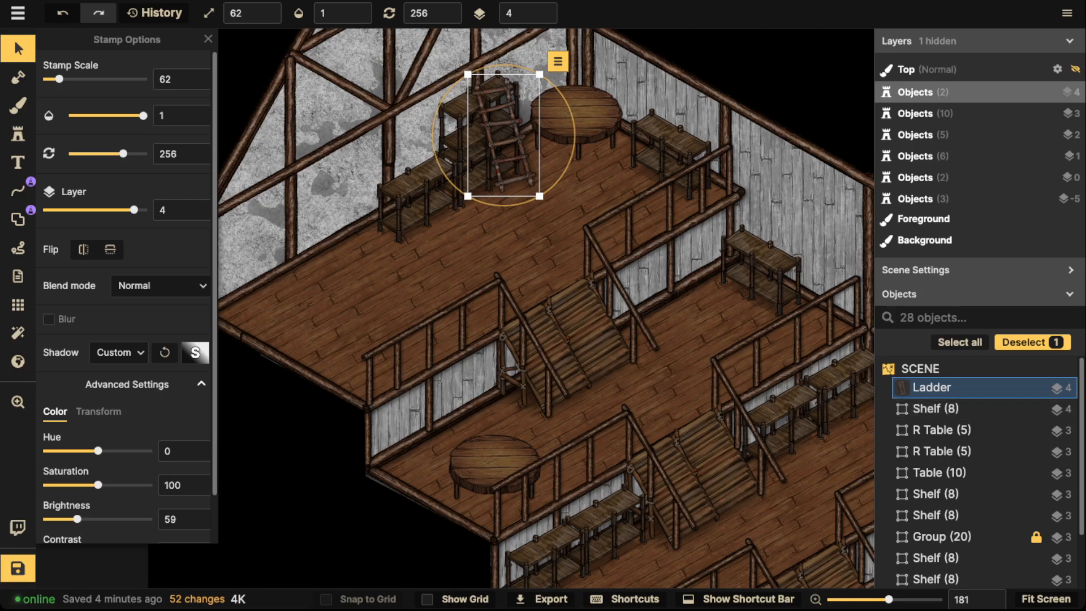
Place two copies of the back corner's round table along the stone wall at the top floor's outer end
click(575, 121)
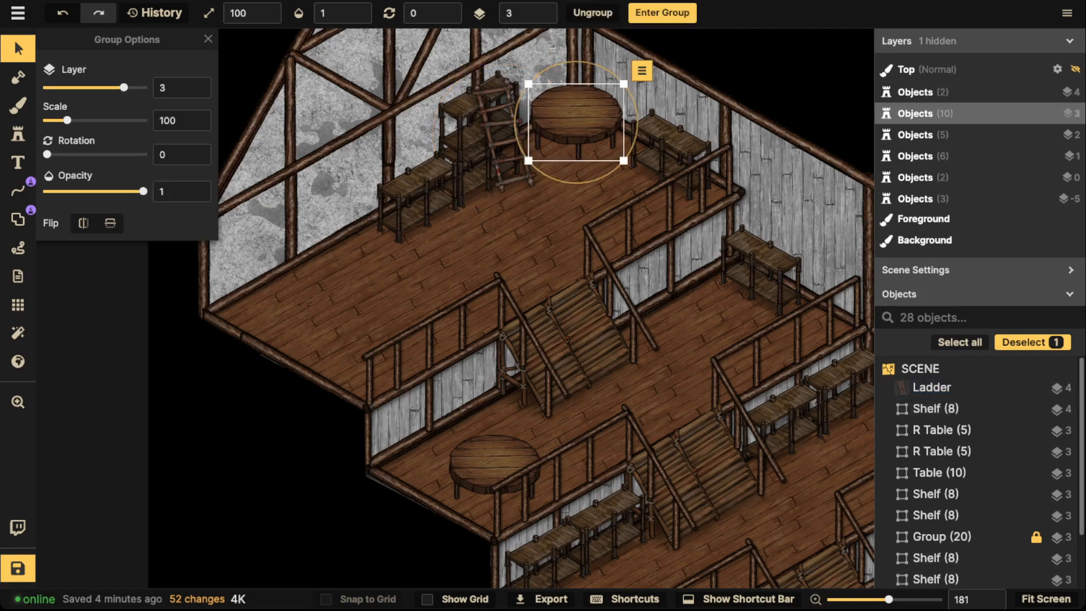
key(ctrl+v)
drag(369, 293, 353, 250)
key(ctrl+v)
drag(325, 291, 276, 295)
Move the middle floor's round table back against the wall beside the upper stairs and raise it to layer 3
click(495, 467)
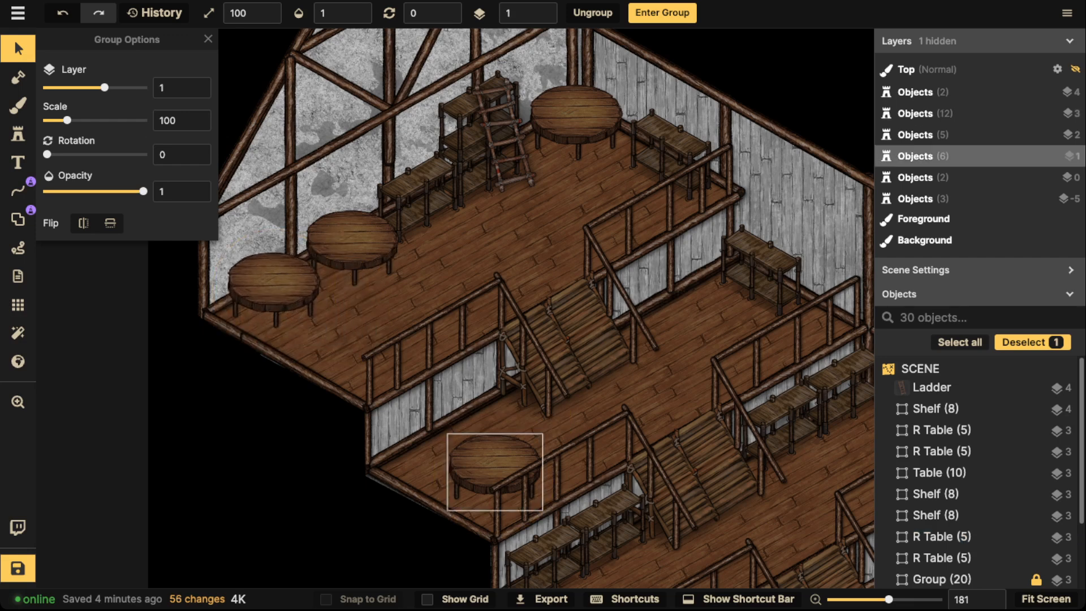
drag(495, 467, 496, 407)
click(544, 8)
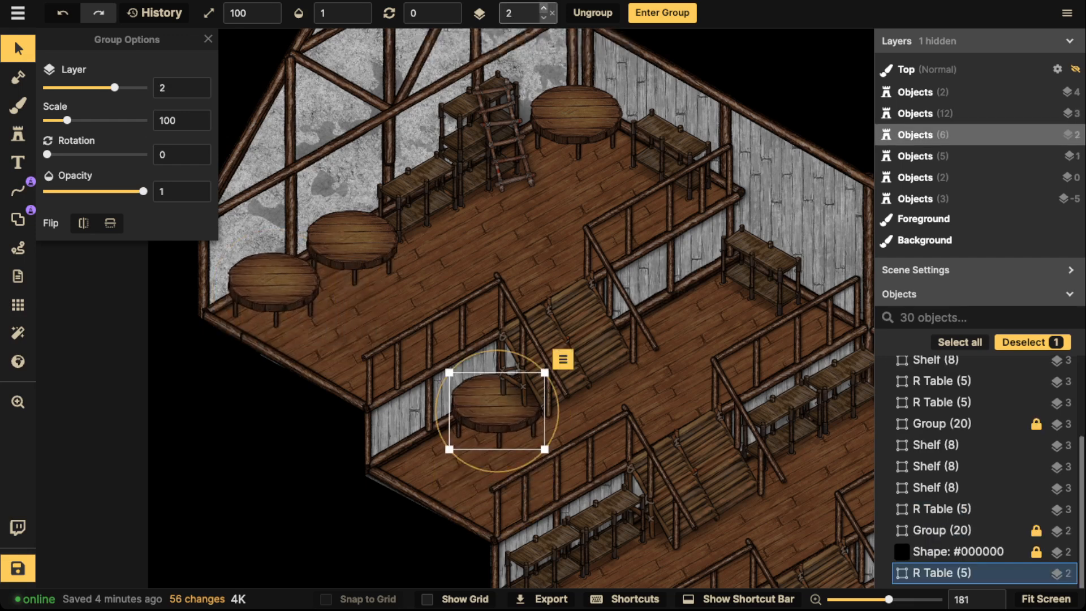
click(543, 8)
drag(497, 404, 495, 402)
key(Escape)
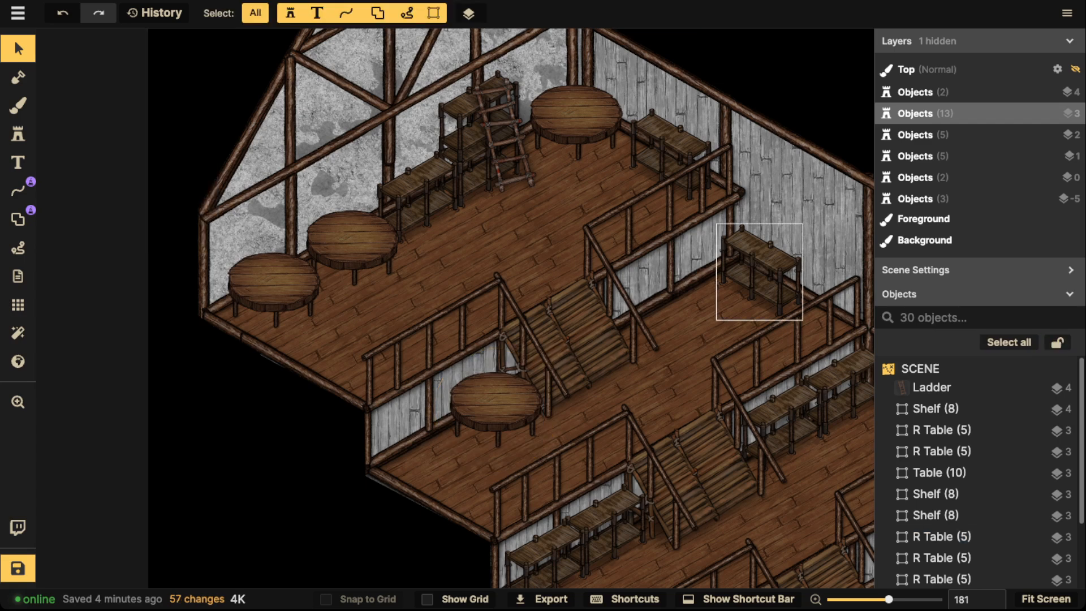
Copy the middle floor's unflipped shelf to that floor's outer end beside the round table and raise it to layer 4
click(759, 266)
key(ctrl+v)
drag(447, 525, 432, 460)
double_click(543, 6)
click(331, 395)
Paste another unflipped shelf on layer 2 against the lowest wooden floor's back wall, beside the paired shelves
scroll(331, 390, down, 3)
drag(420, 416, 392, 243)
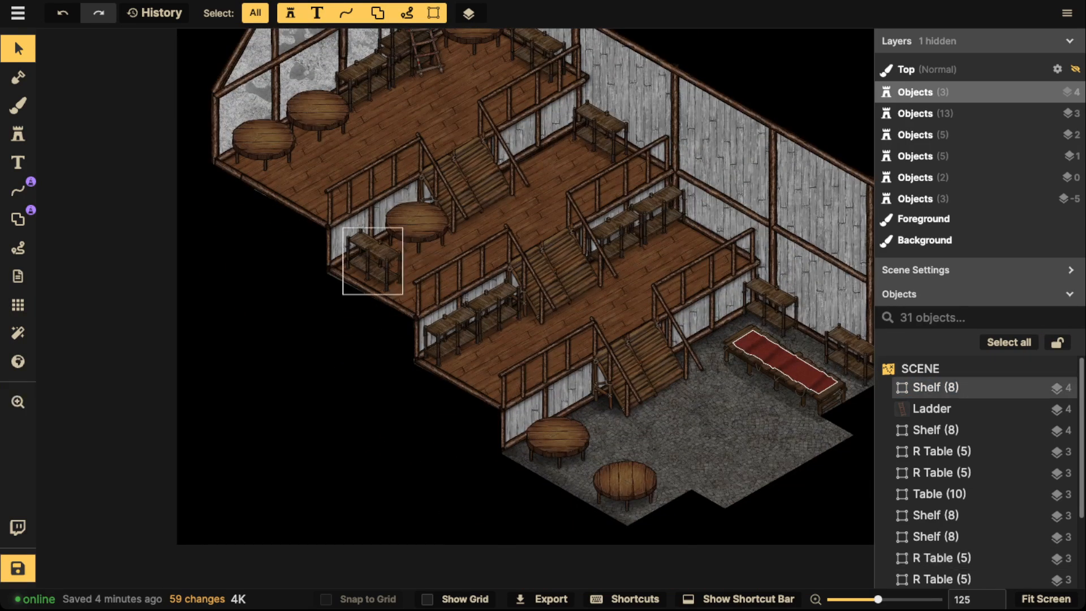
drag(331, 283, 331, 336)
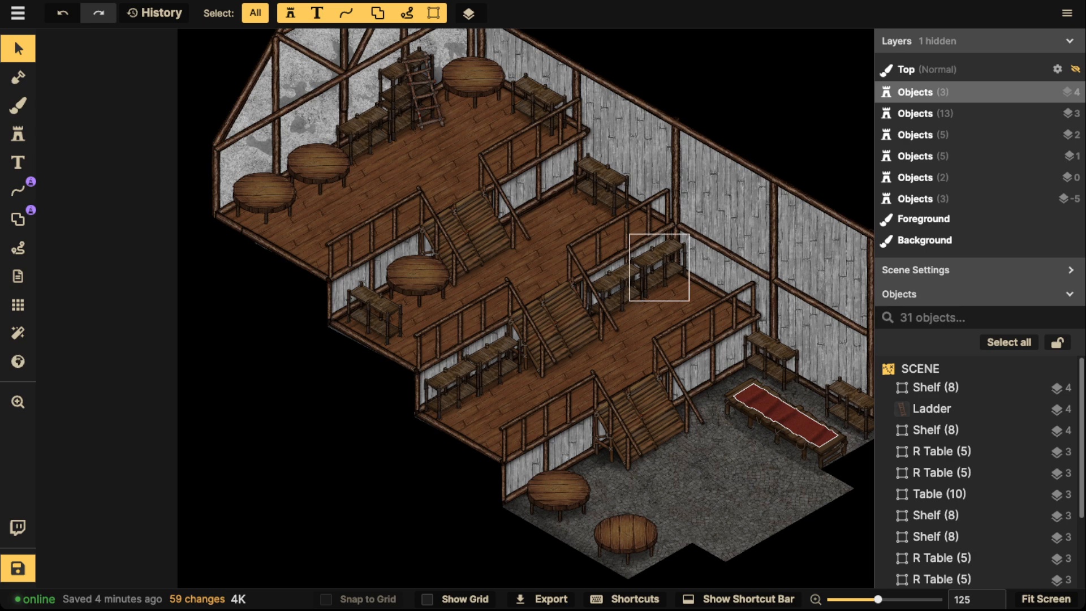
key(ctrl+v)
mouse_move(724, 304)
mouse_down()
mouse_move(708, 286)
mouse_move(715, 289)
mouse_up()
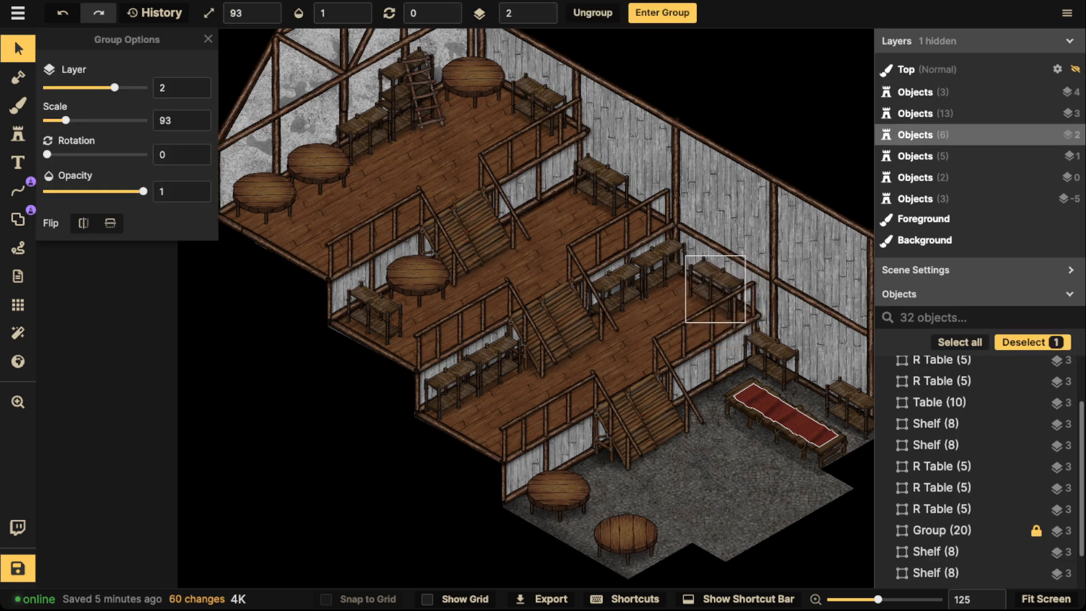
key(Escape)
Review the furniture arrangement across all floors of the building
scroll(460, 233, down, 2)
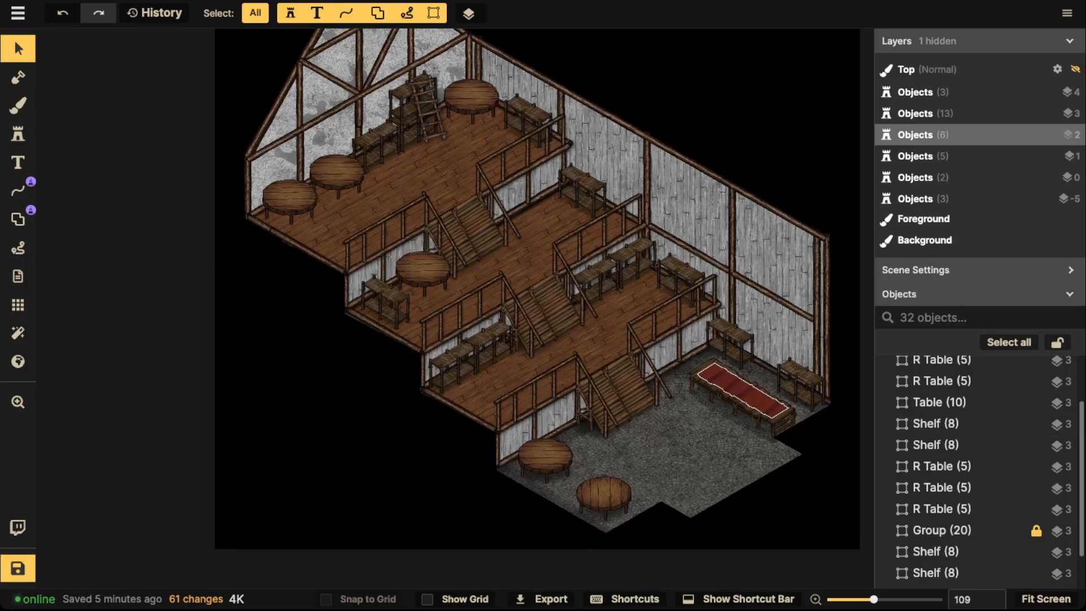
scroll(481, 181, up, 4)
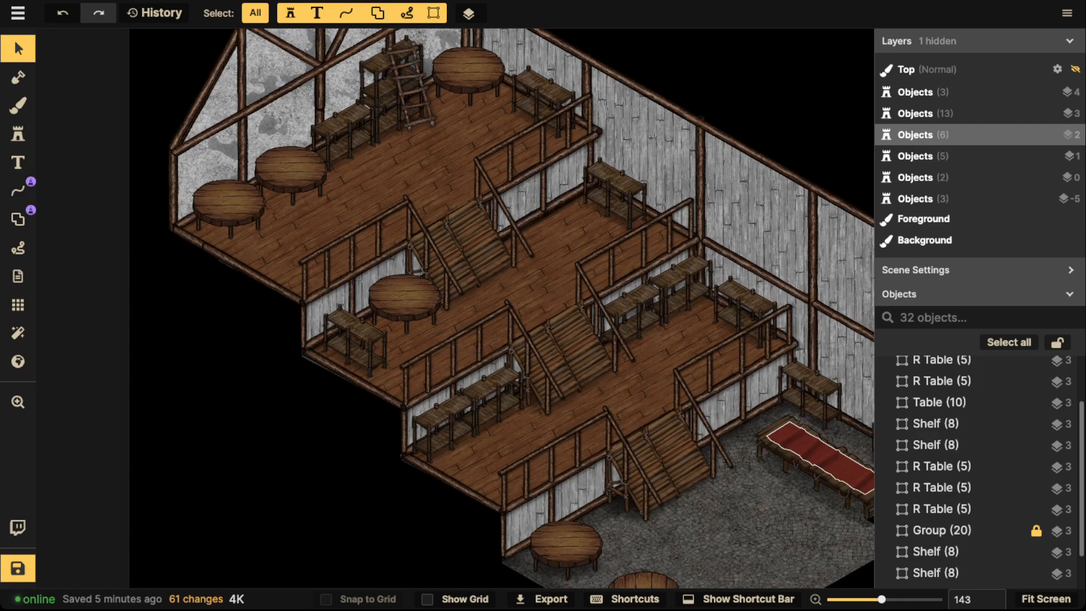
scroll(498, 343, up, 2)
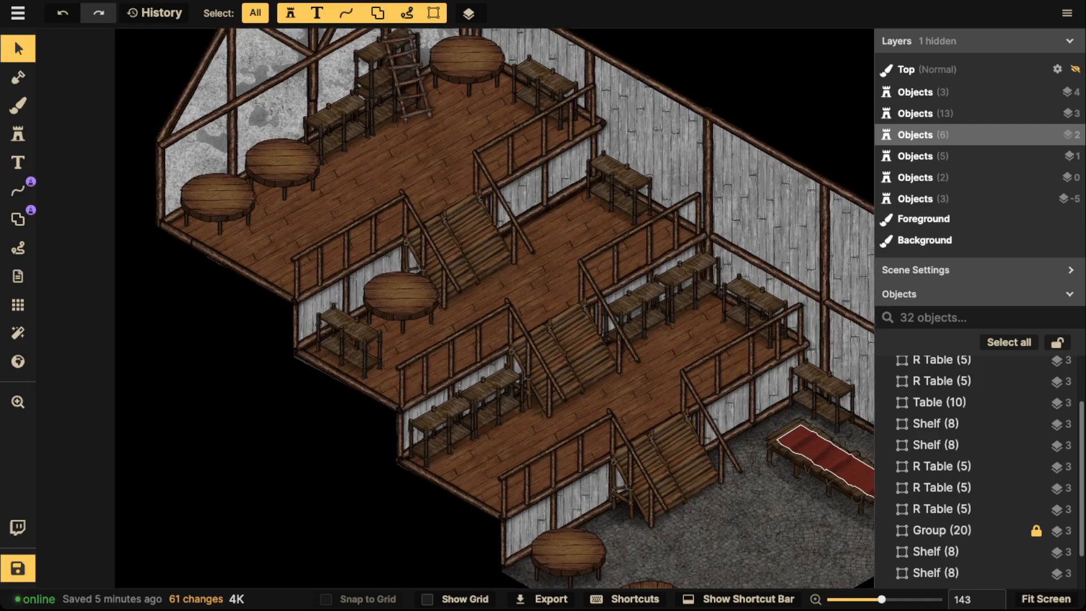
drag(498, 343, 411, 303)
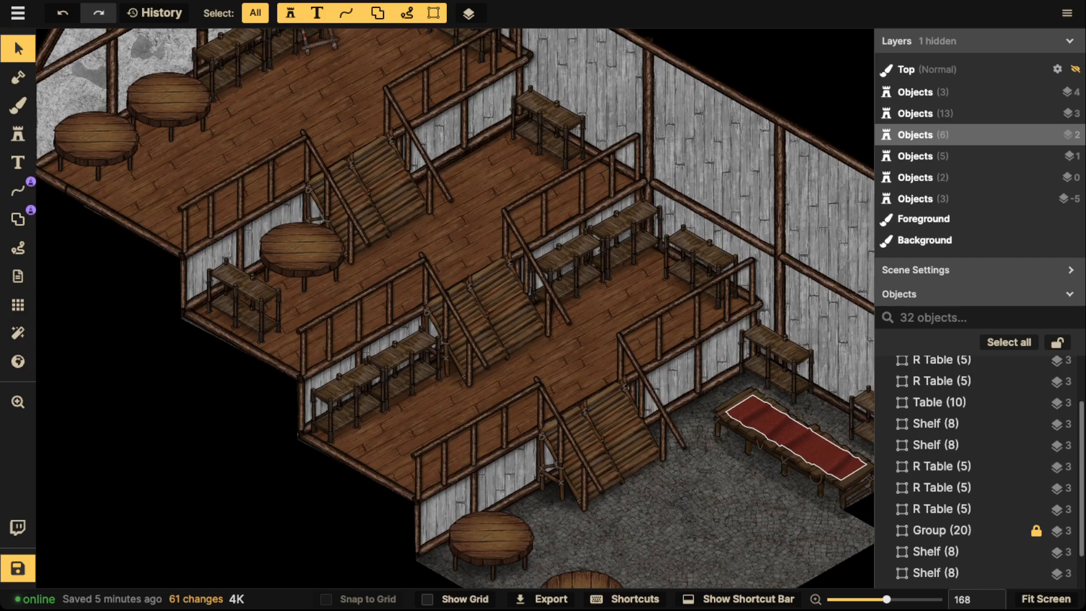
scroll(408, 209, down, 2)
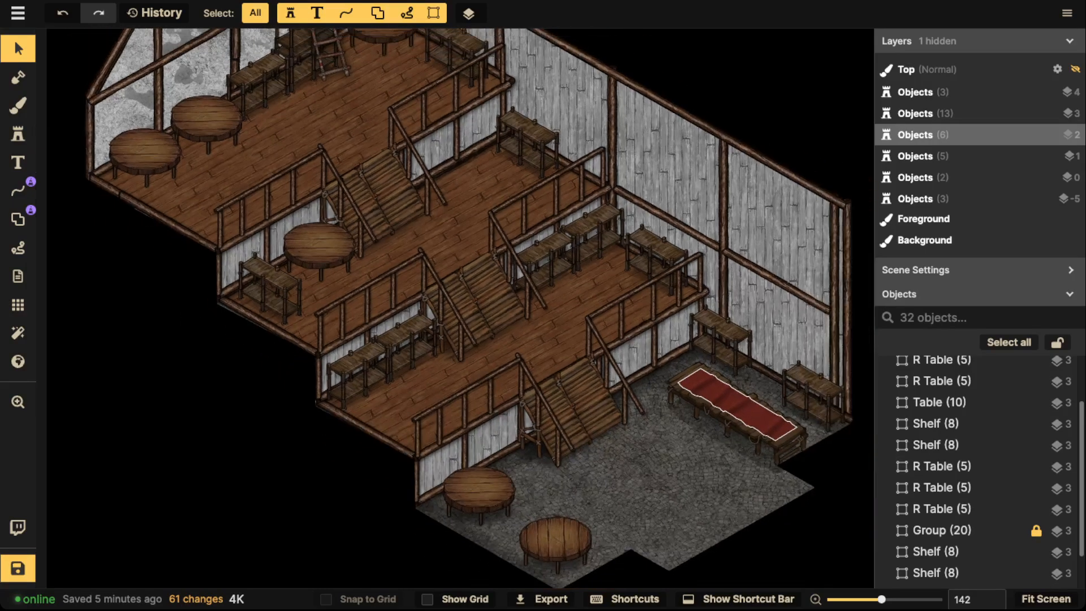
drag(408, 208, 424, 244)
scroll(424, 244, down, 3)
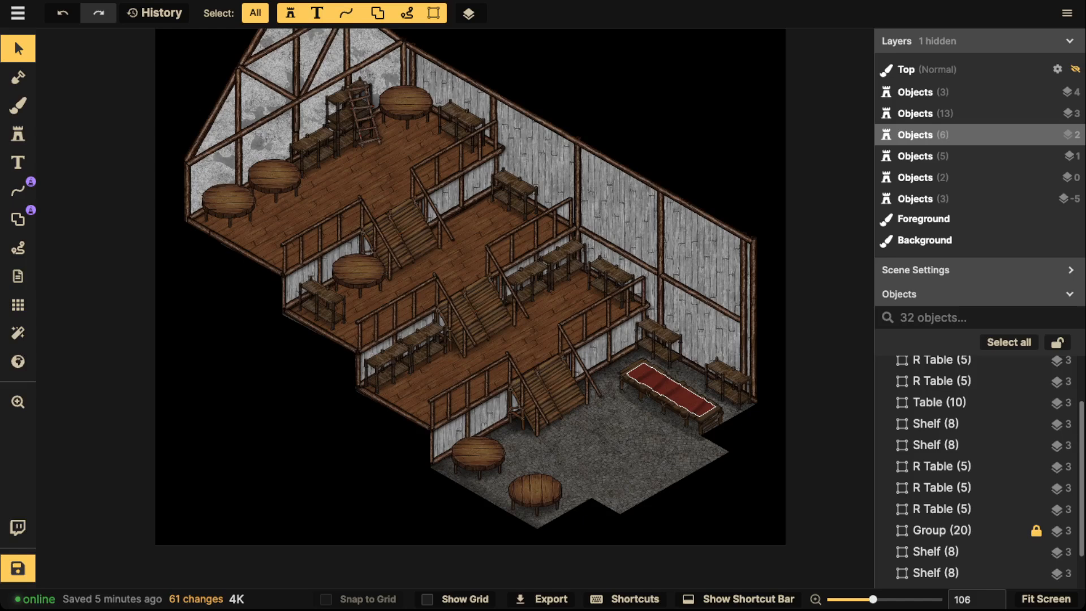
Replace the middle floor's round table with a copy of the frontmost round table from the stone ground floor
click(359, 274)
key(Delete)
click(535, 493)
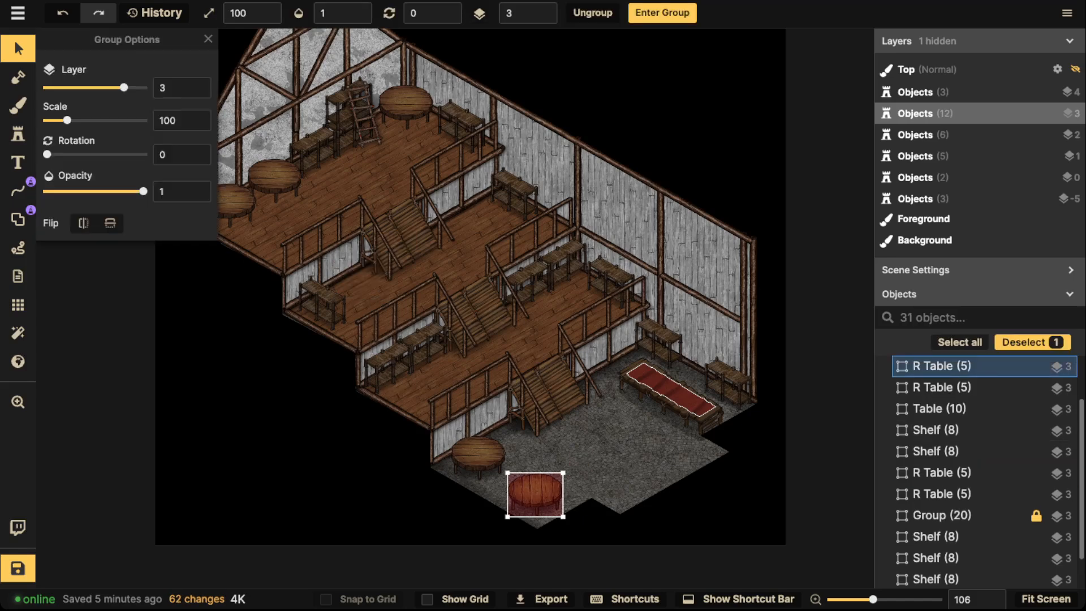
key(ctrl+z)
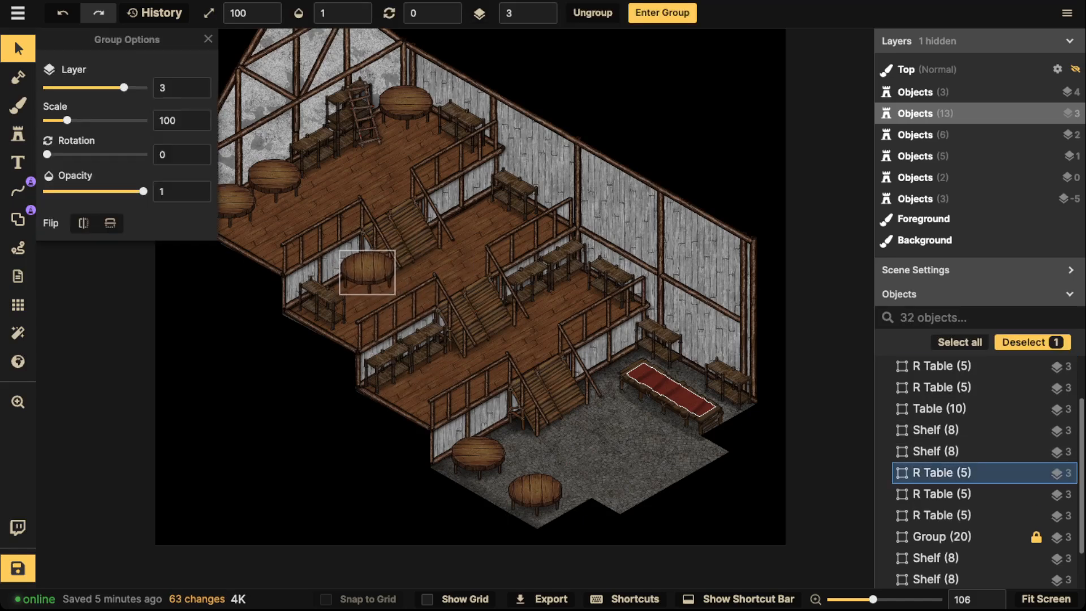
drag(367, 272, 364, 273)
key(Escape)
Delete the round table in the back corner of the top floor
click(236, 200)
click(274, 180)
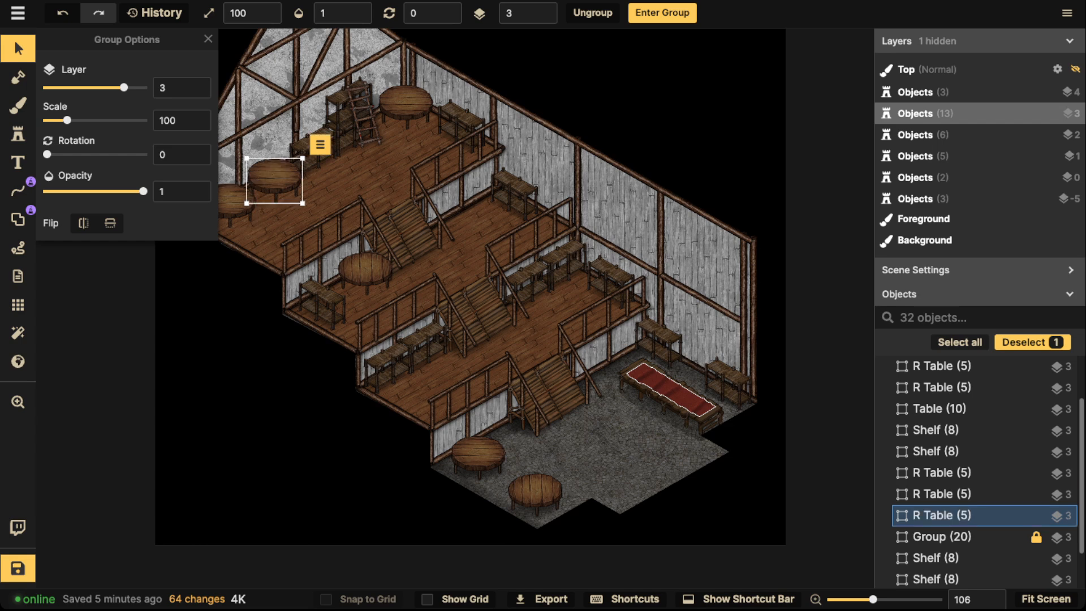
click(942, 494)
click(406, 103)
key(Delete)
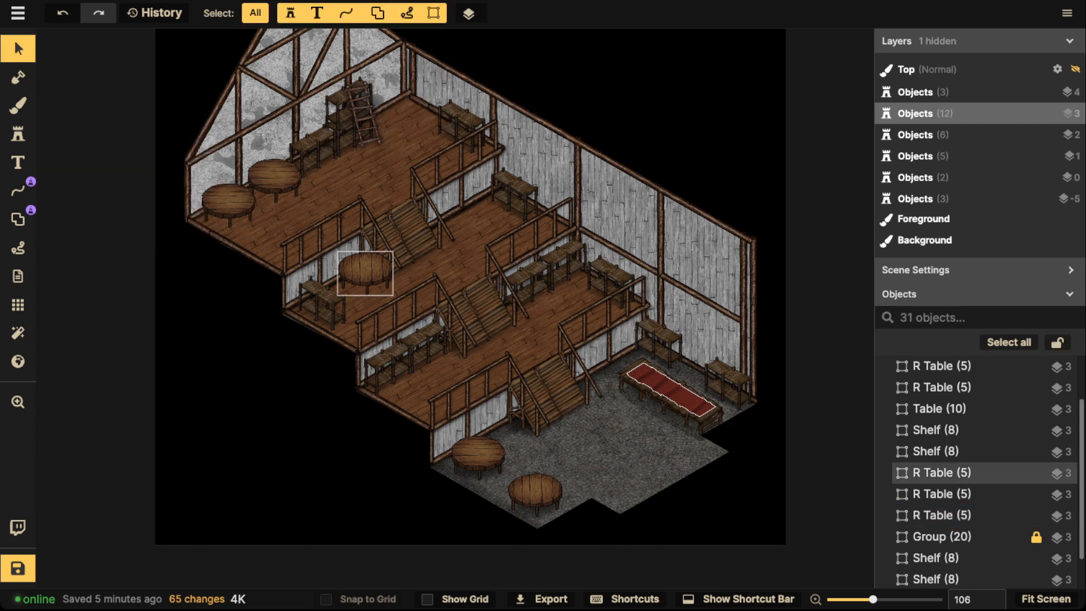
Place a copy of the middle floor's round table in the back corner of the top floor, beside the ladder
click(365, 272)
key(ctrl+v)
drag(436, 99, 539, 63)
key(space)
Replace the top floor's leftmost round table with a copy of the middle floor's round table
click(361, 158)
key(Delete)
click(498, 228)
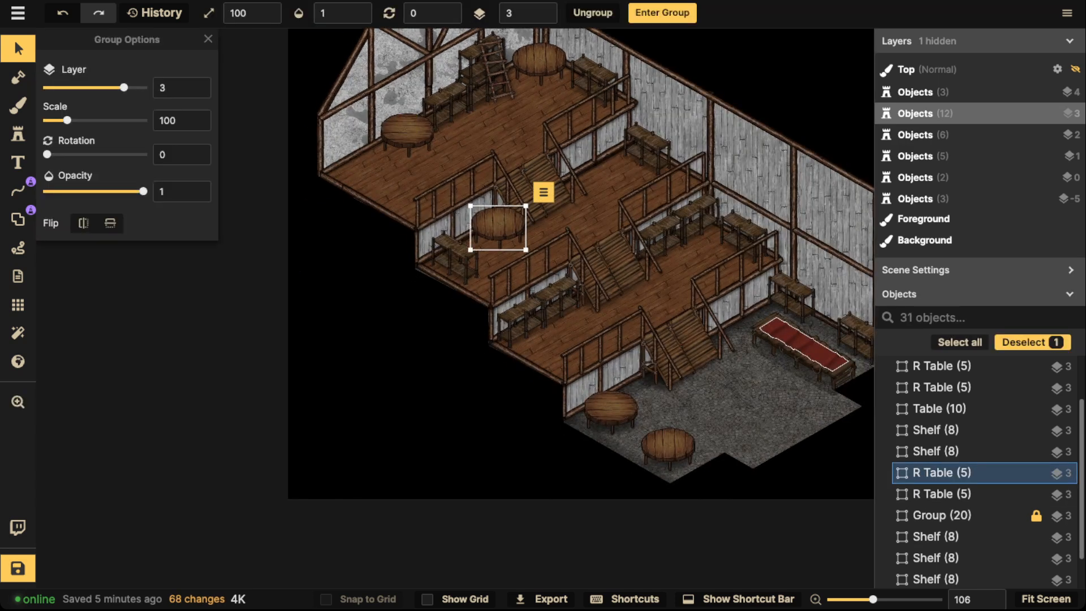
key(ctrl+v)
drag(402, 155, 364, 164)
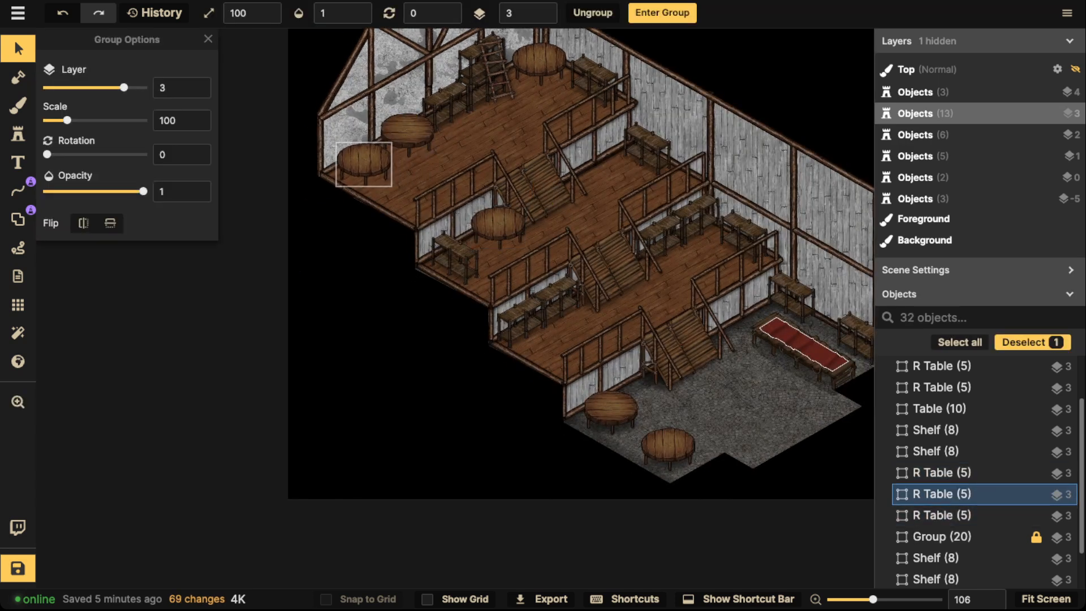
click(302, 99)
Save the map
scroll(303, 99, down, 3)
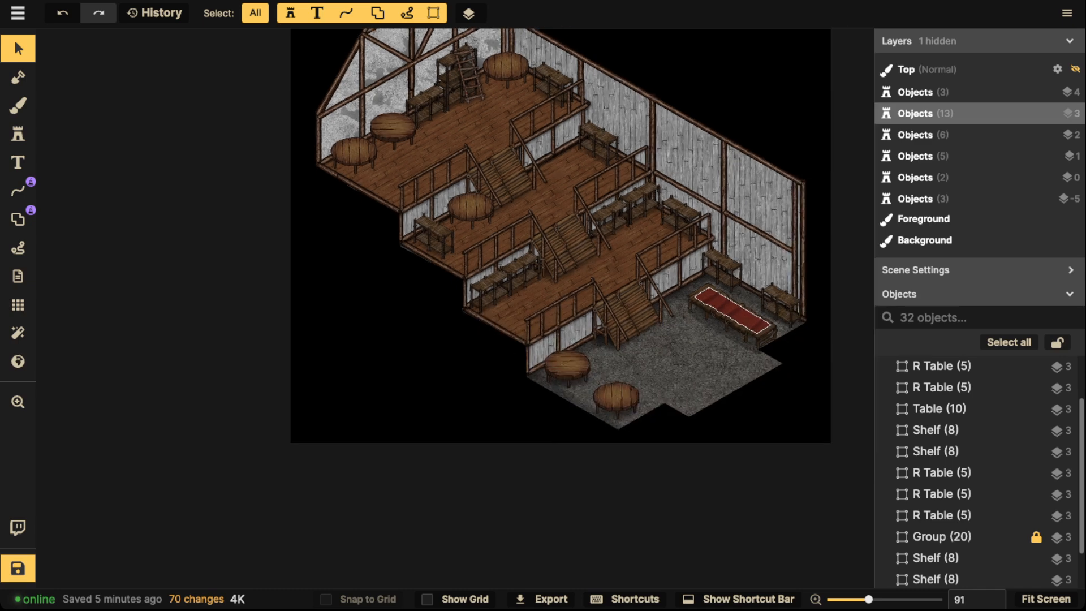
key(space)
drag(583, 211, 521, 324)
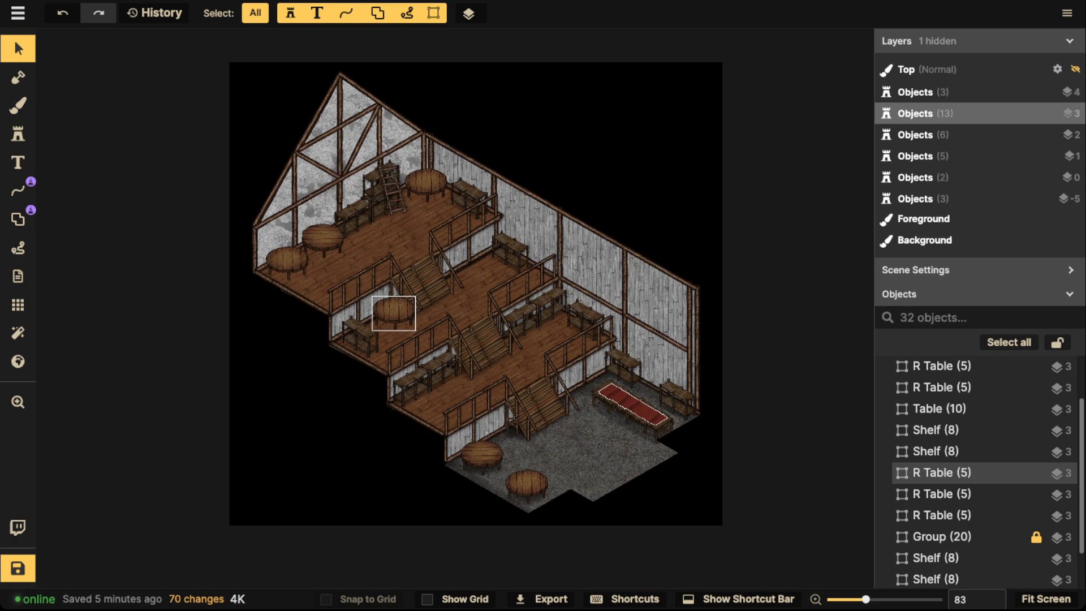
key(ctrl+s)
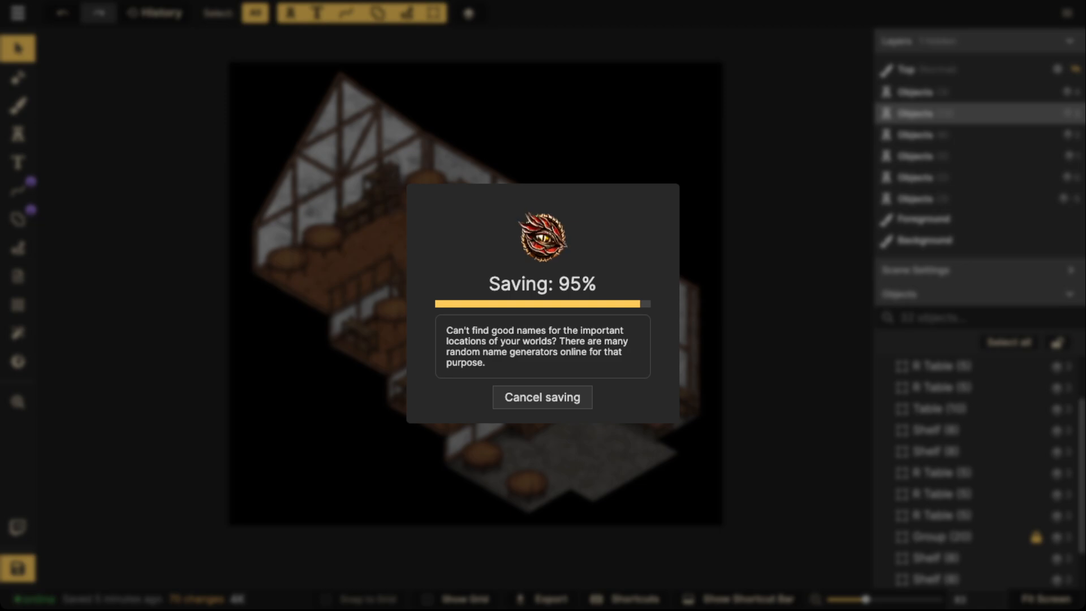
scroll(537, 399, up, 3)
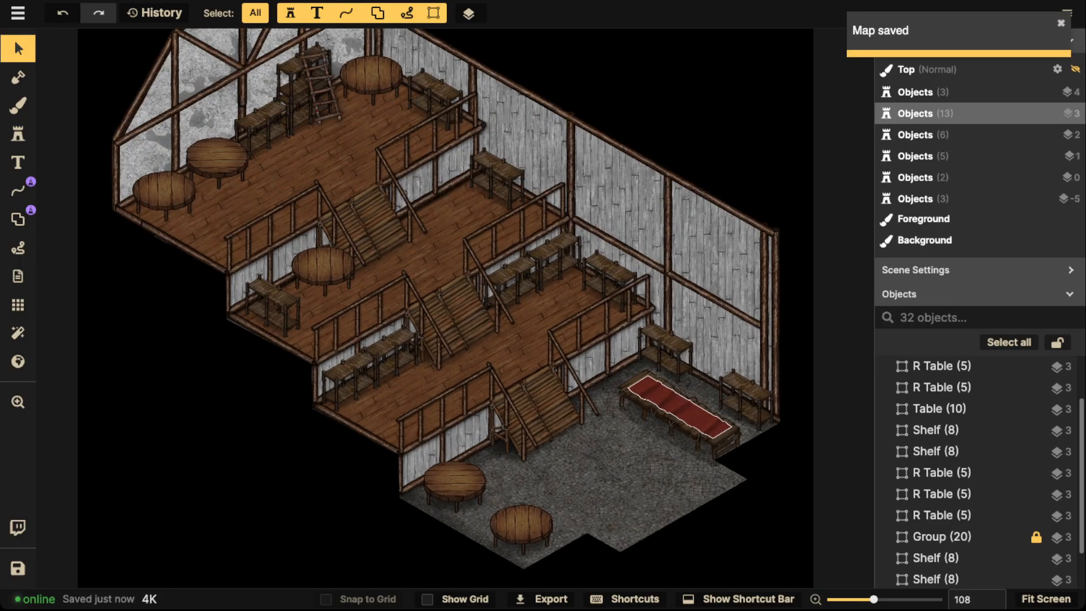
Search the stamp catalog for "rug" and choose the round Woven Colourful Rug
click(17, 134)
click(125, 99)
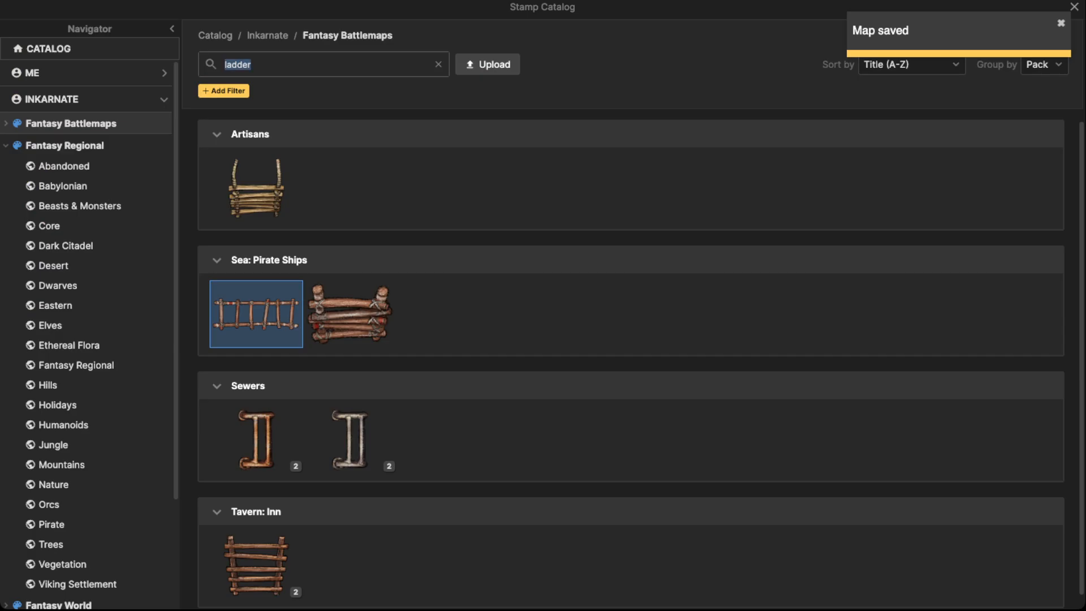
text(ru)
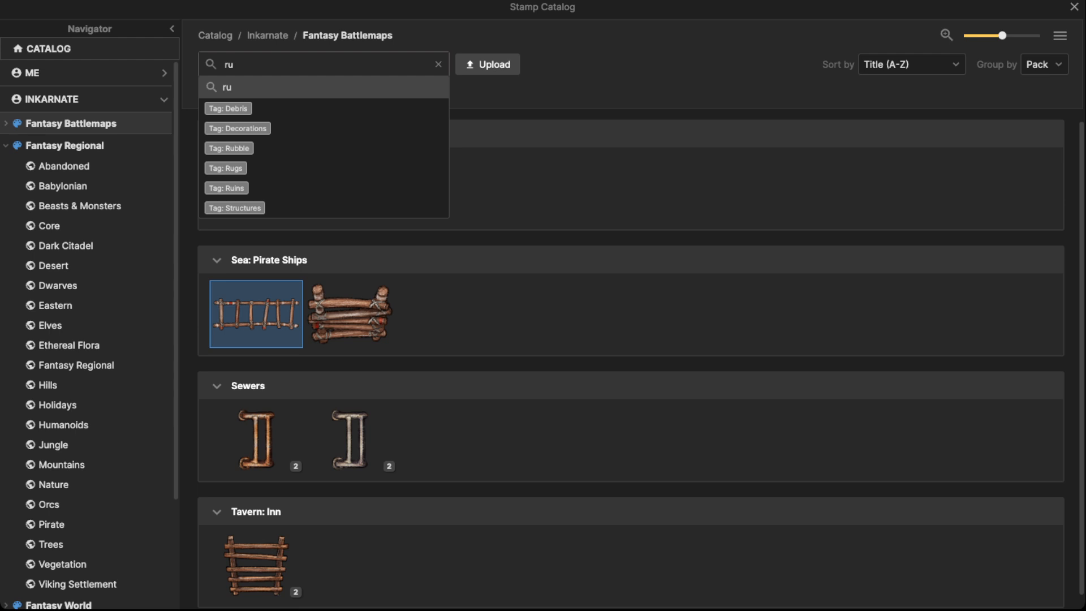
text(g)
scroll(631, 367, down, 10)
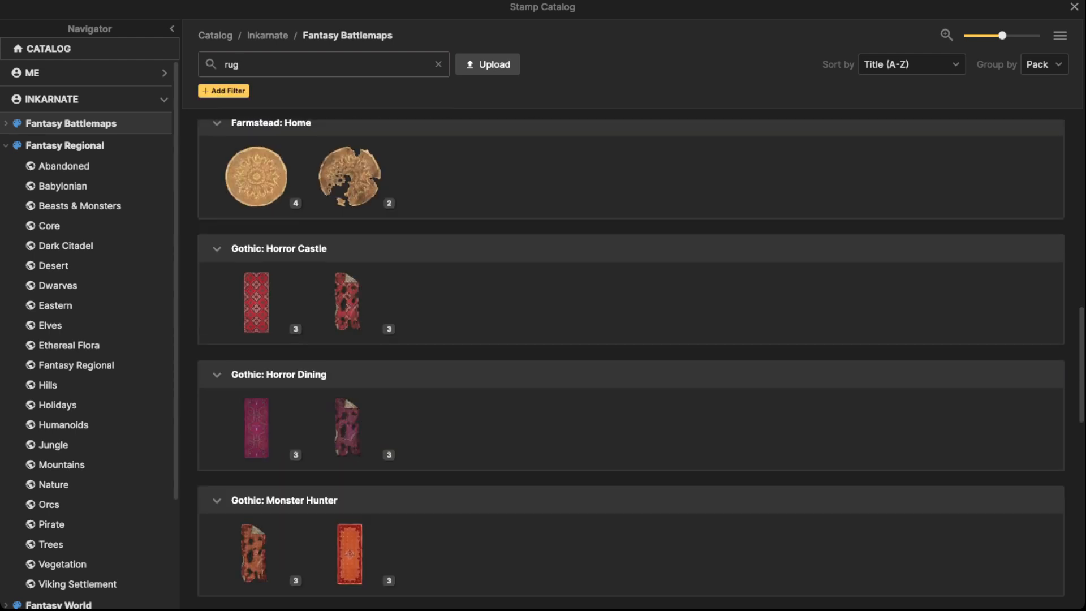
scroll(443, 278, down, 6)
click(444, 279)
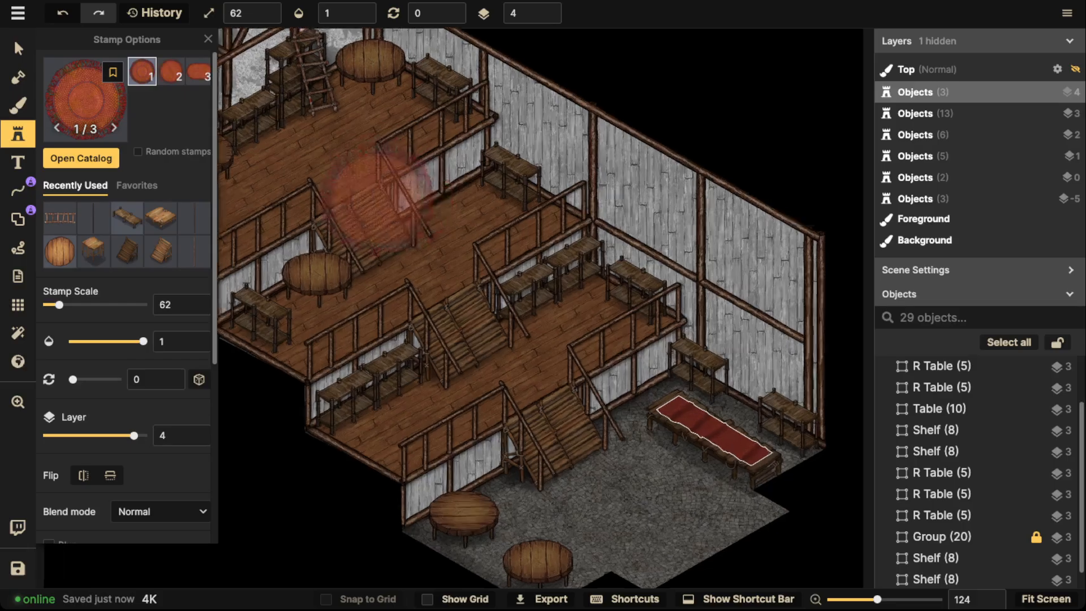
Place the Woven Colourful Rug on the middle floor's round table, flattened to an ellipse at scale 32 to fit the tabletop
scroll(379, 198, up, 9)
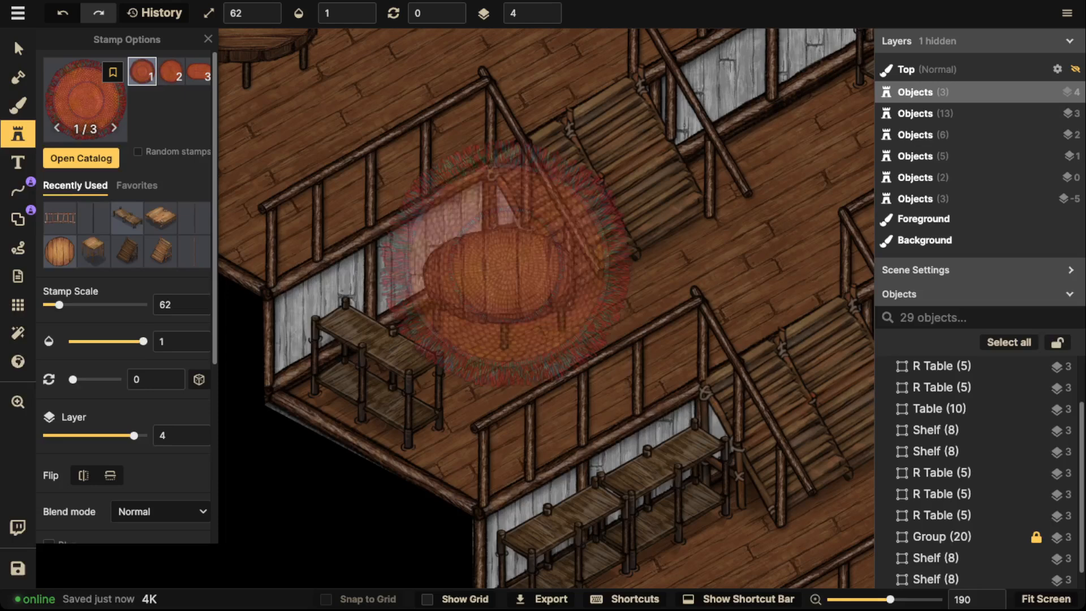
click(505, 262)
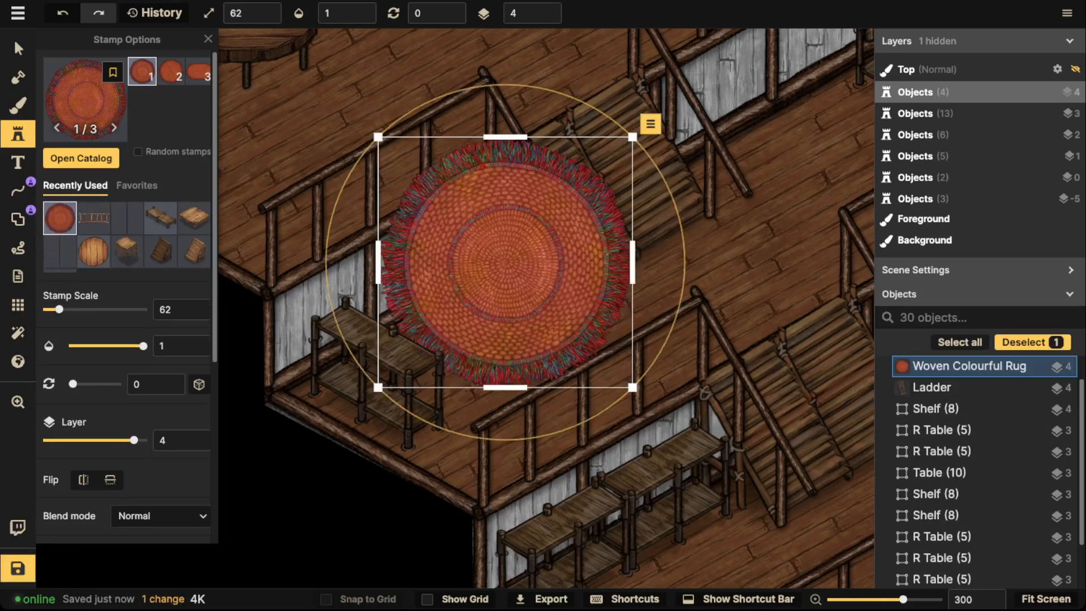
scroll(501, 217, up, 2)
drag(507, 119, 507, 284)
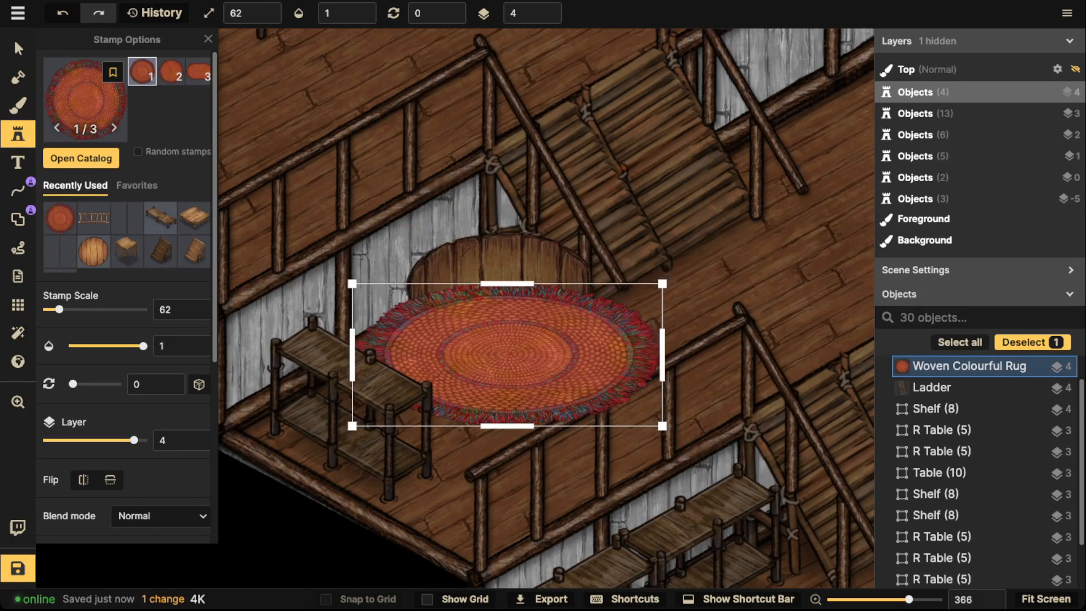
drag(663, 284, 587, 322)
drag(508, 358, 491, 275)
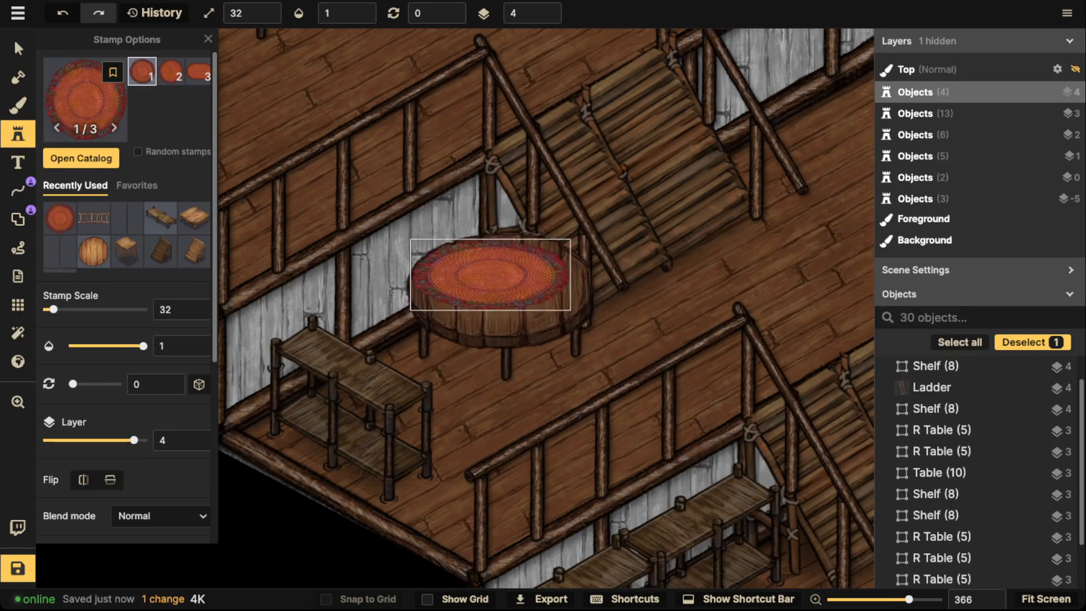
scroll(471, 275, up, 2)
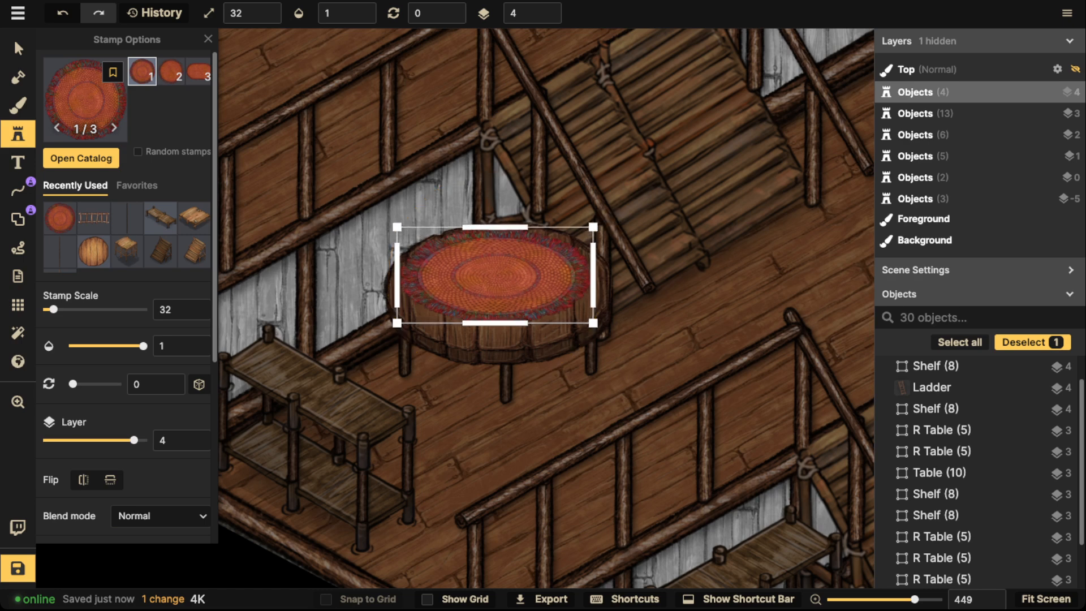
drag(495, 227, 495, 210)
drag(495, 267, 498, 285)
scroll(481, 263, down, 5)
Place a second flattened Woven Colourful Rug on the round table in the top floor's back corner
click(450, 171)
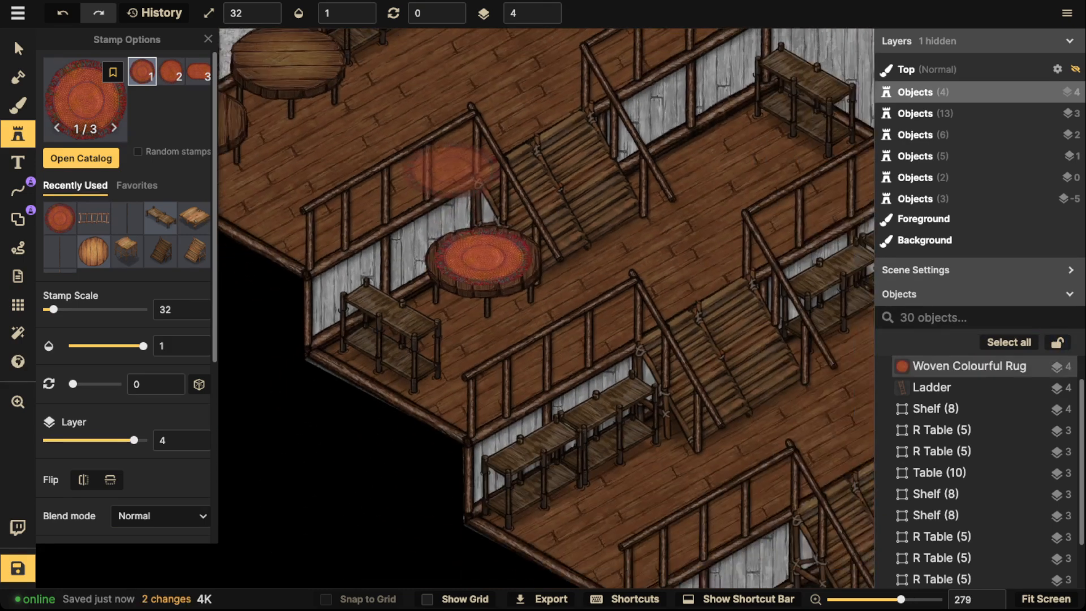
scroll(453, 169, down, 3)
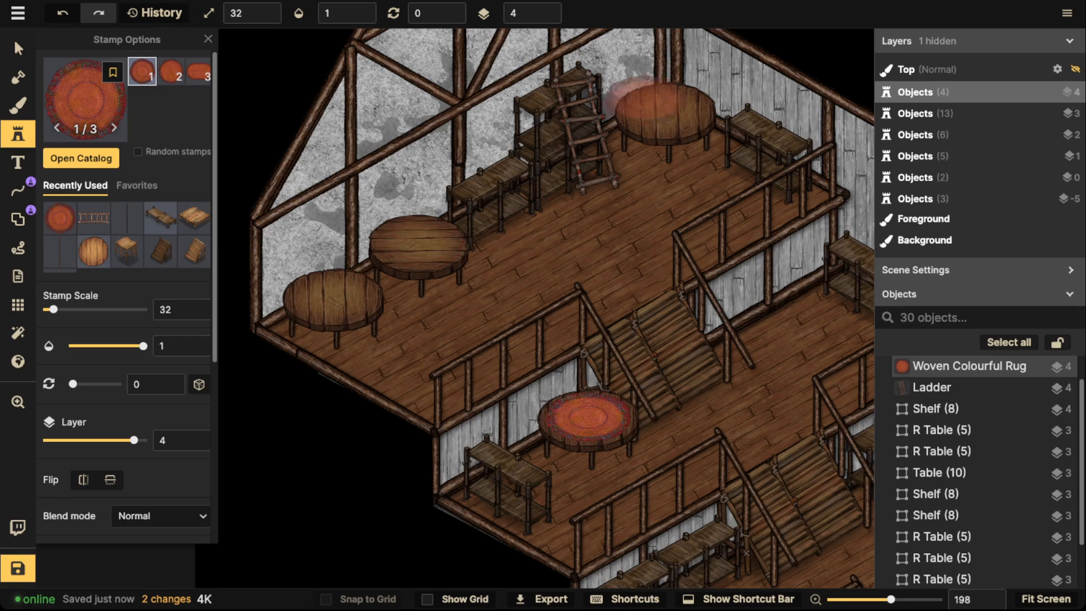
click(662, 113)
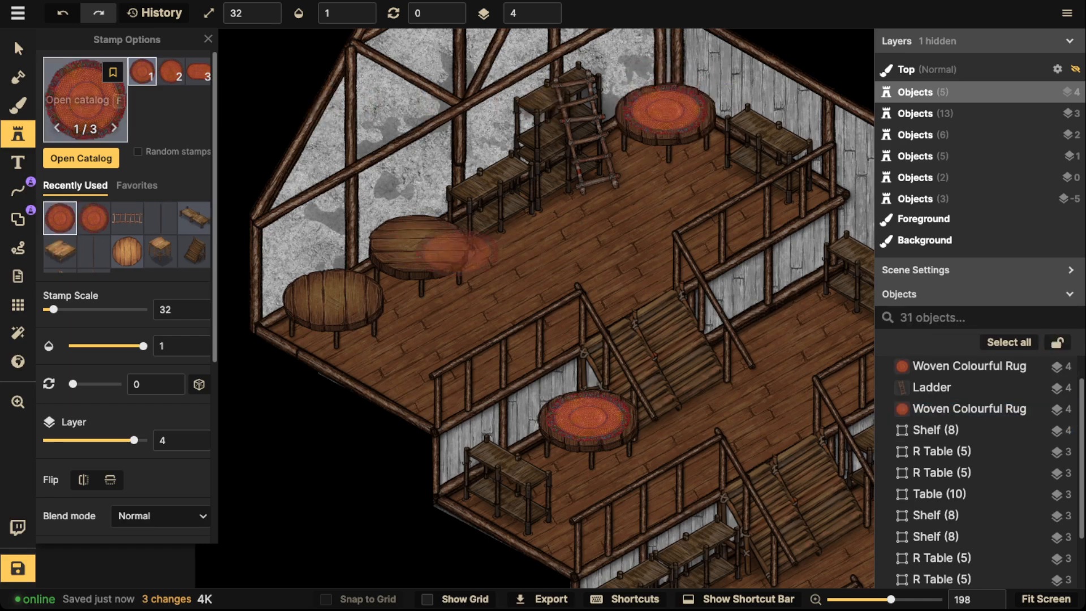
Place the Red Round Rug from the catalog on the top floor's leftmost round table, flattened to fit at scale 62
click(85, 101)
scroll(815, 164, down, 2)
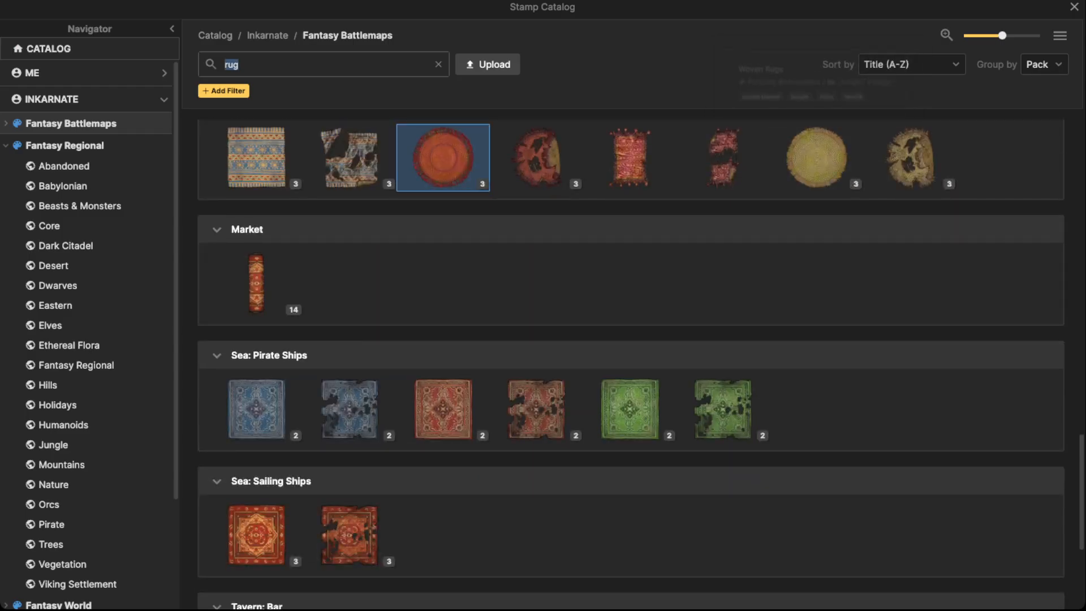
scroll(815, 165, down, 4)
click(723, 552)
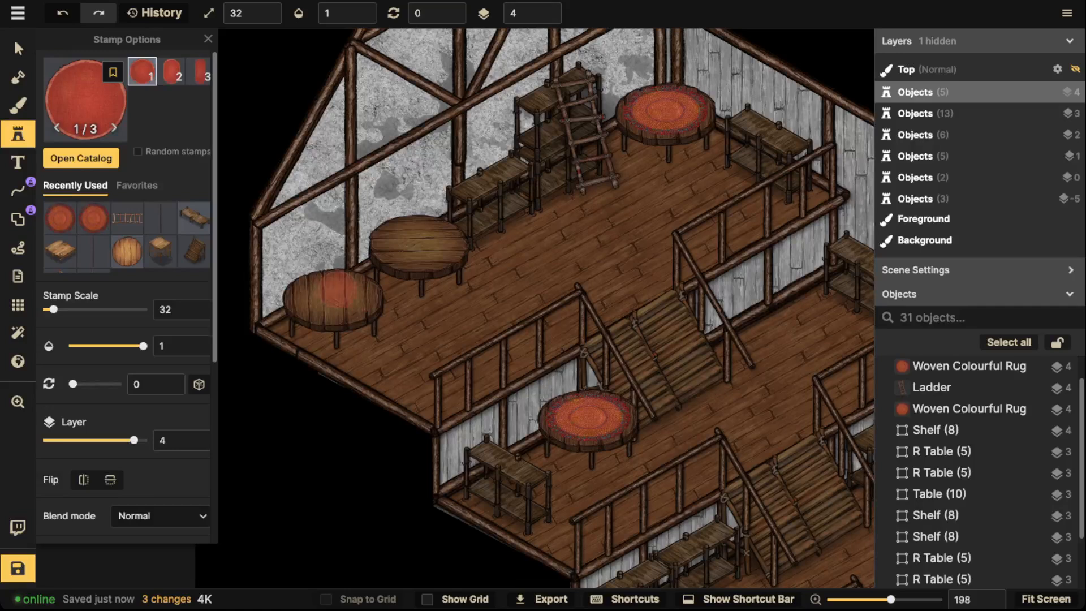
scroll(330, 290, up, 5)
click(333, 302)
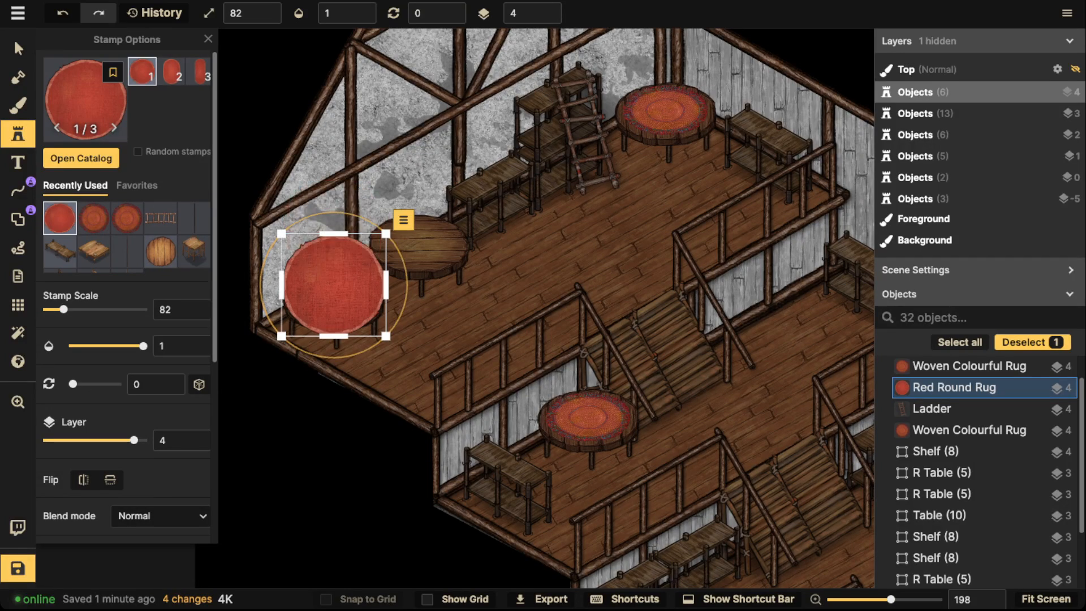
scroll(332, 296, down, 2)
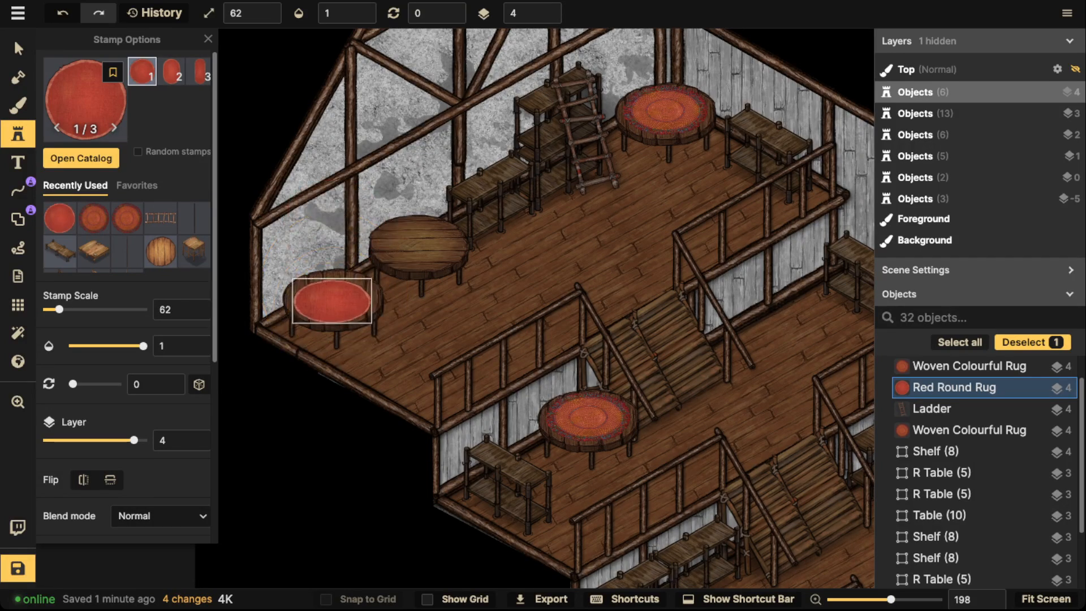
click(457, 252)
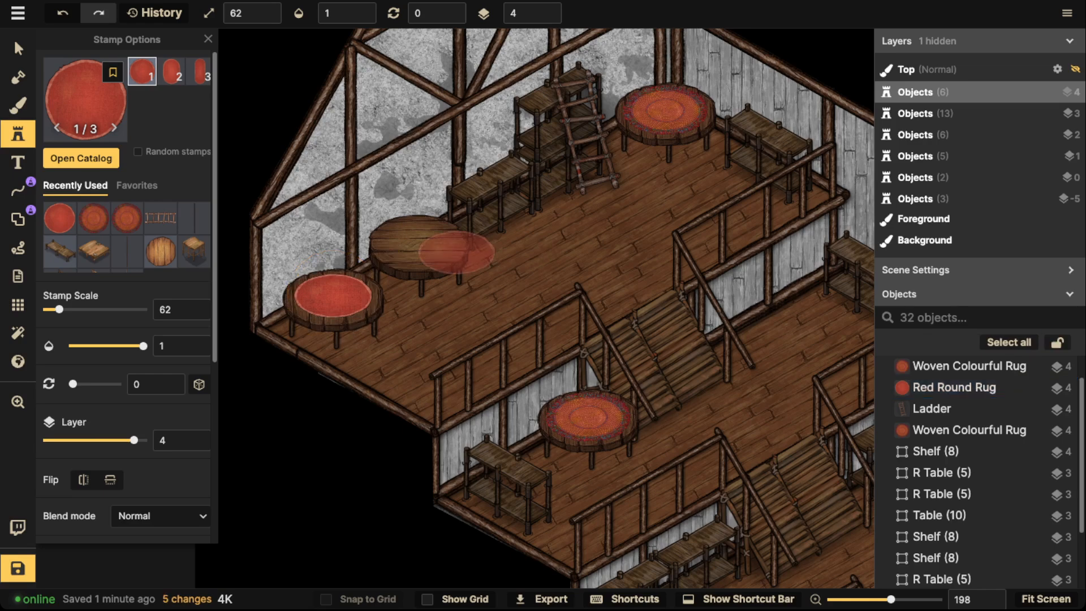
Choose the round Bland Woven Rug from the rug stamps in the catalog
scroll(521, 177, down, 2)
drag(494, 248, 453, 253)
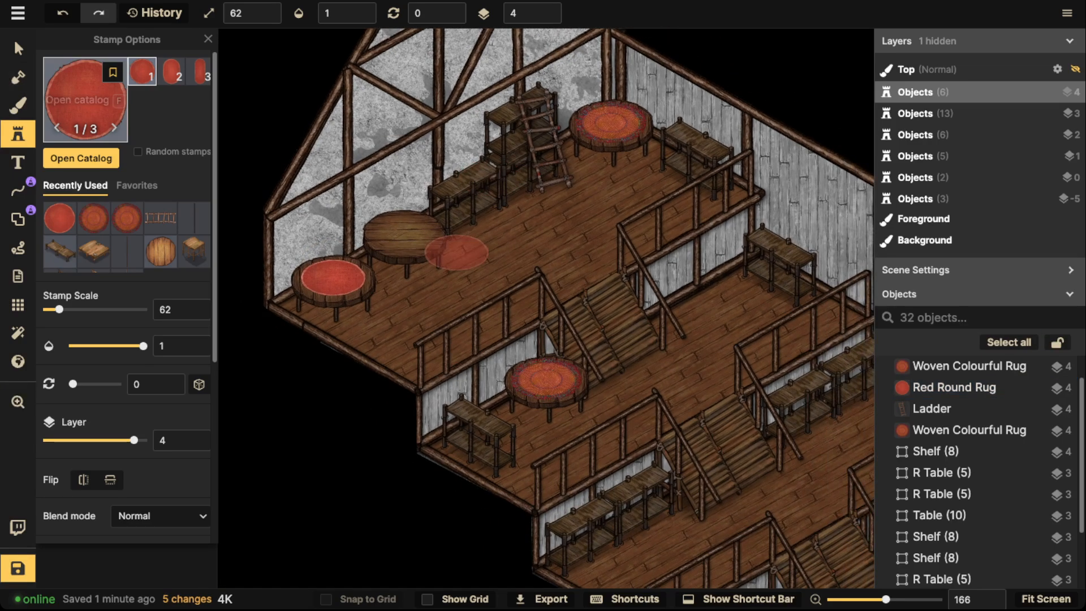
key(c)
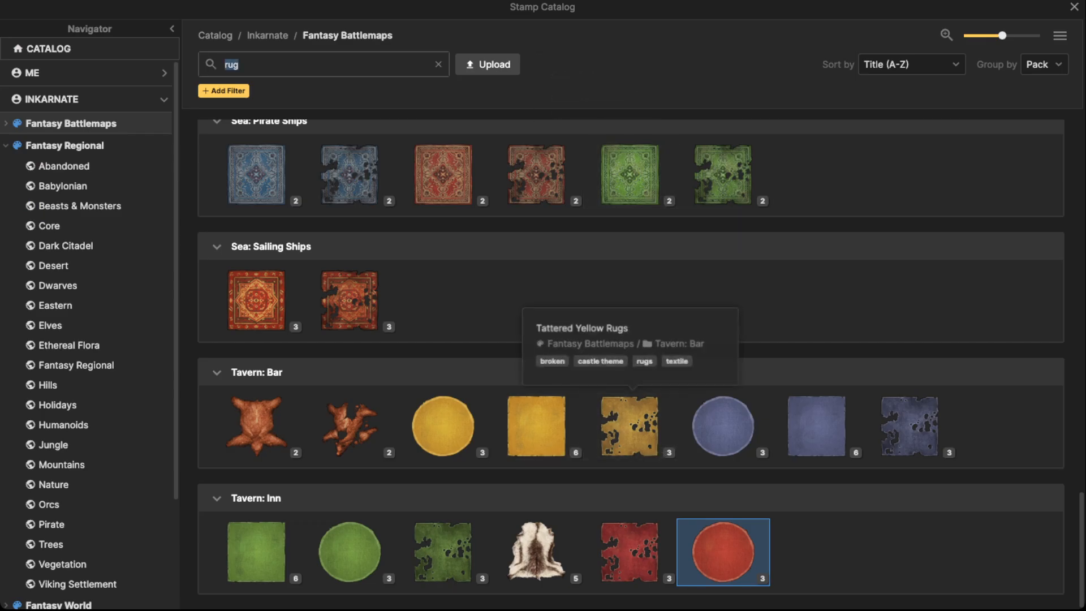
scroll(630, 430, up, 5)
click(816, 394)
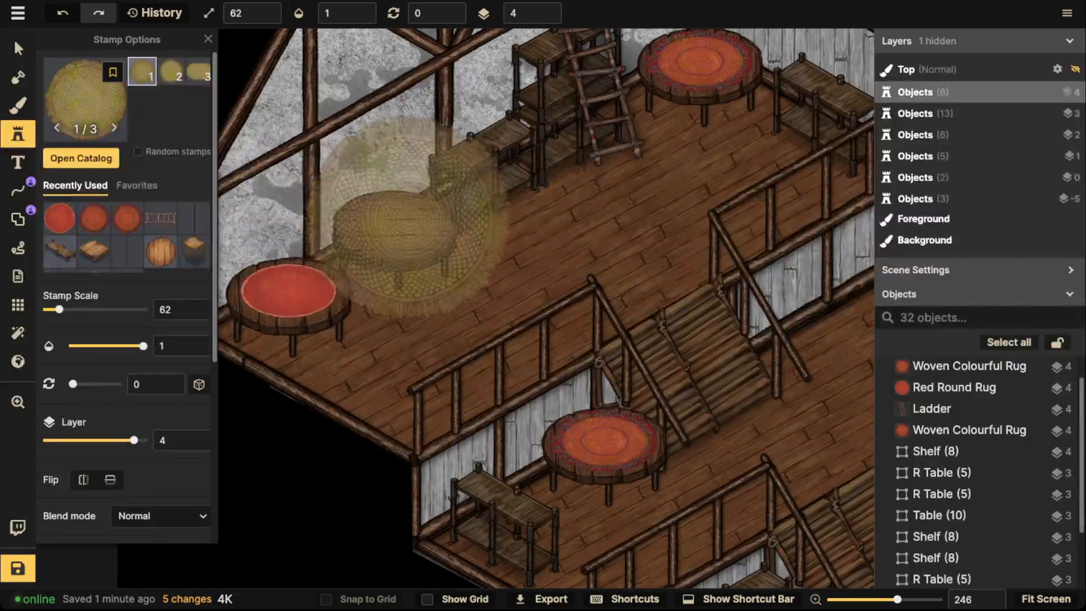
Place the Bland Woven Rug on the top floor's uncovered round table, flattened to fit the tabletop at scale 32
click(401, 212)
drag(400, 315, 401, 215)
drag(505, 215, 471, 198)
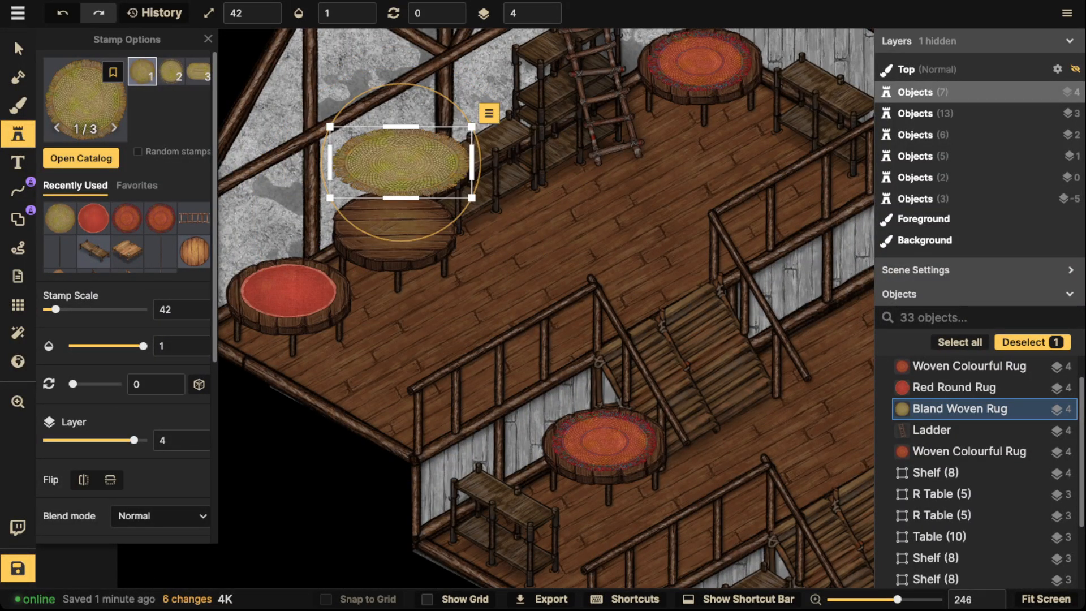
drag(401, 162, 396, 197)
drag(468, 230, 451, 224)
drag(396, 196, 393, 228)
key(Escape)
Place another flattened Bland Woven Rug on the frontmost round table of the stone ground floor
scroll(402, 147, down, 3)
scroll(497, 149, down, 2)
drag(497, 148, 359, 123)
drag(677, 553, 674, 320)
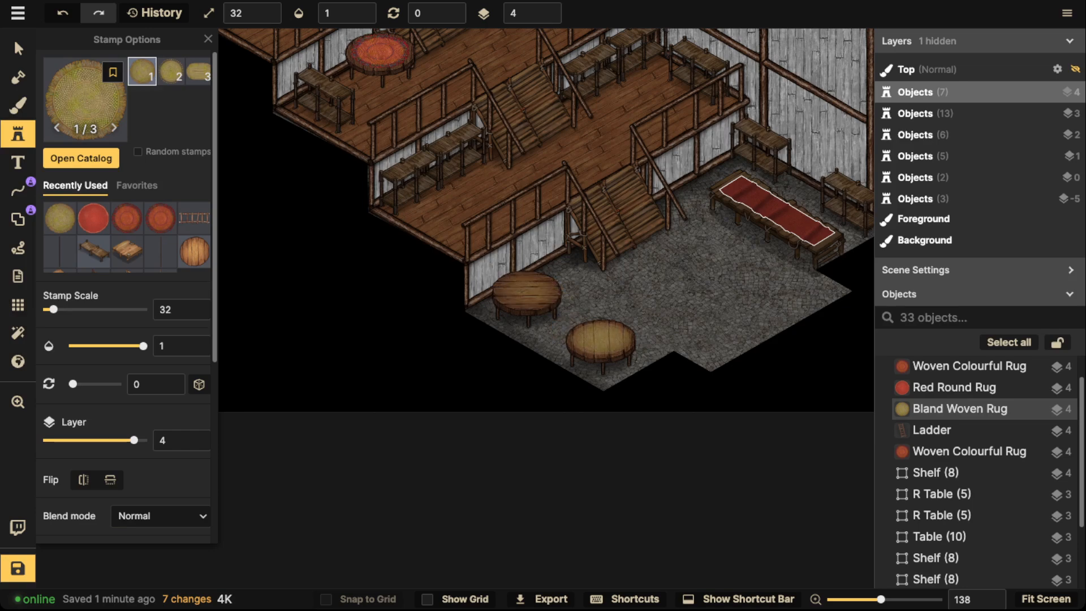
click(601, 339)
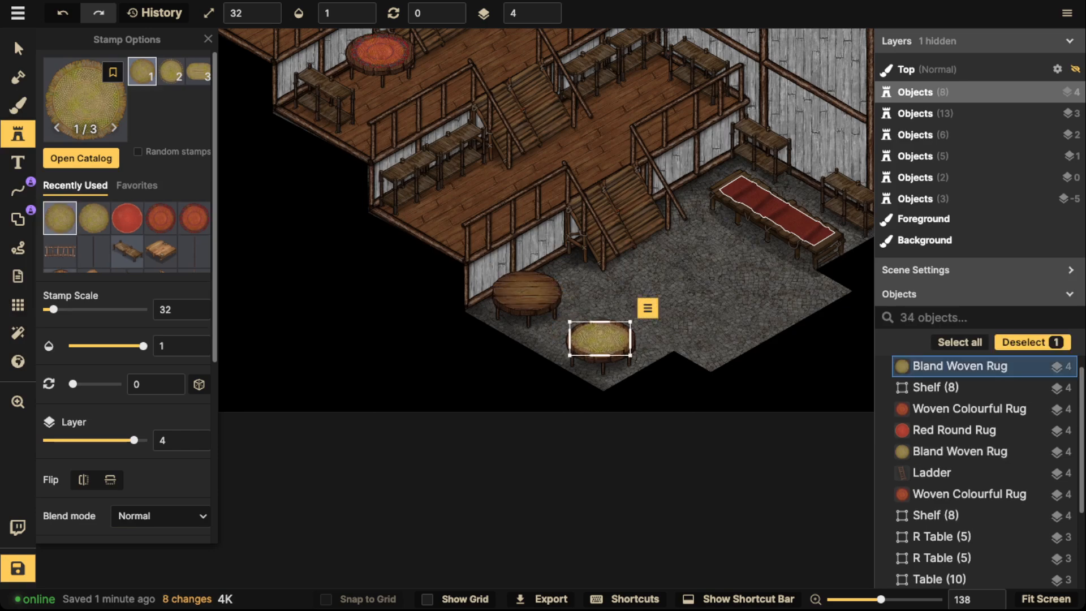
click(415, 217)
Review the covered tables across the floors and the long table on the stone ground floor
scroll(414, 217, down, 3)
drag(406, 100, 480, 224)
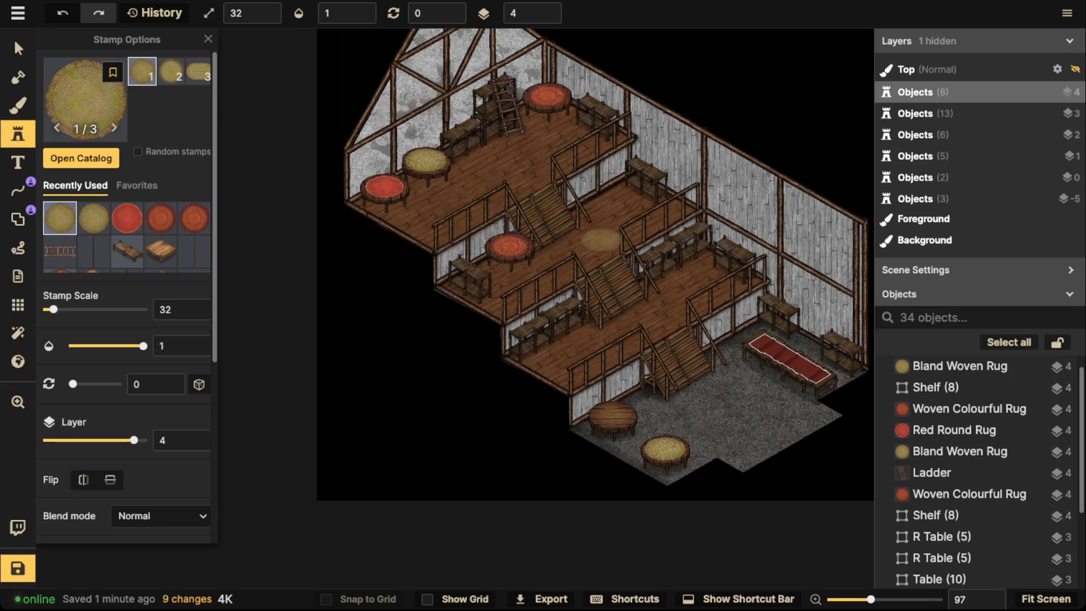
click(18, 48)
scroll(679, 359, up, 2)
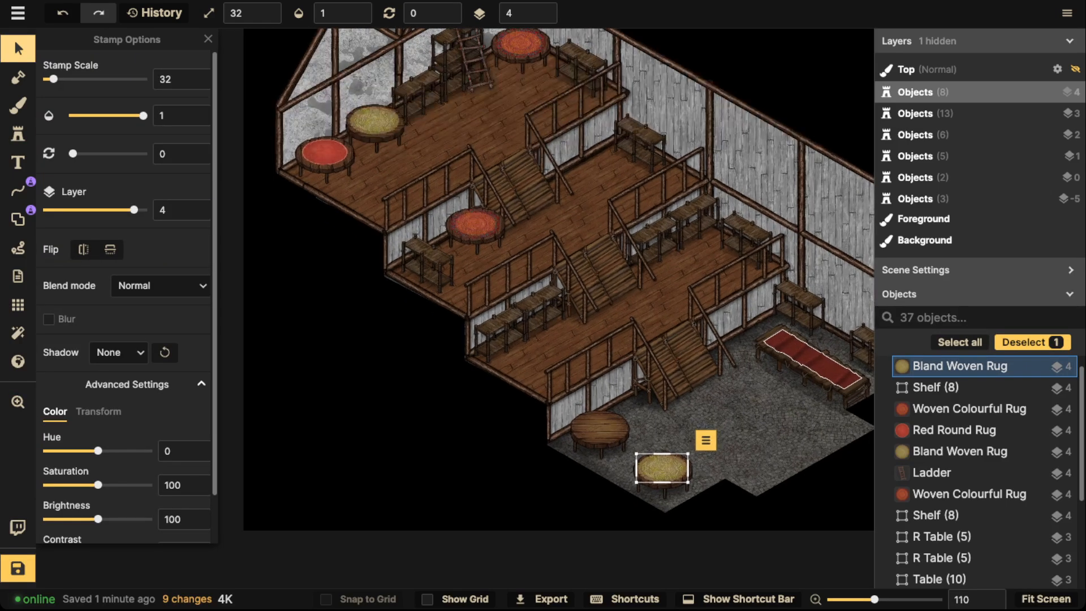
click(757, 423)
drag(757, 423, 625, 422)
scroll(625, 422, up, 4)
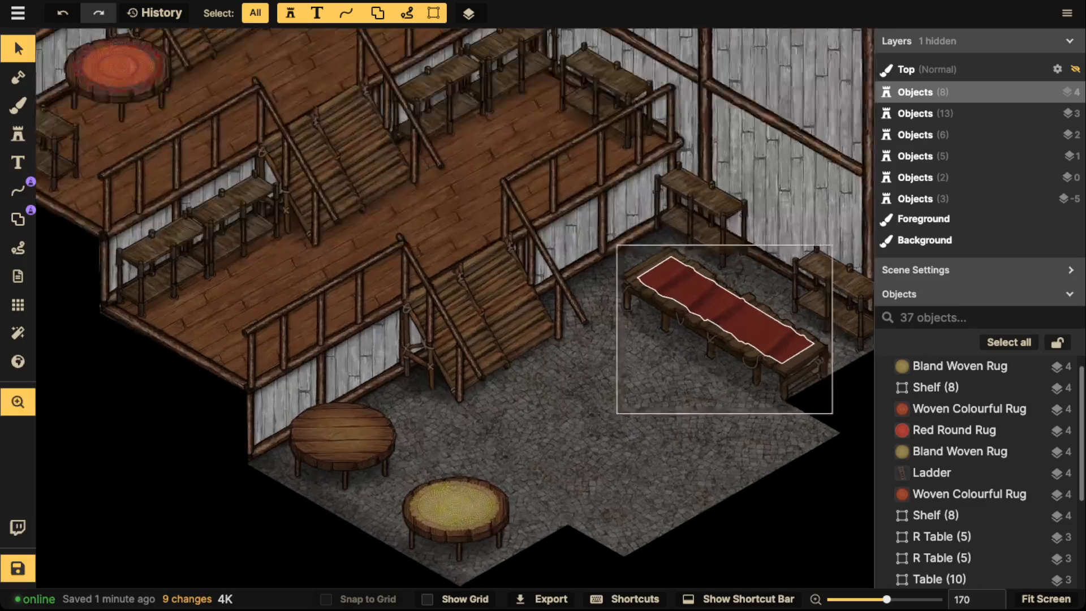
scroll(724, 328, up, 4)
Set the foreground brush to the recently used grey stone texture with a texture scale of 500
key(b)
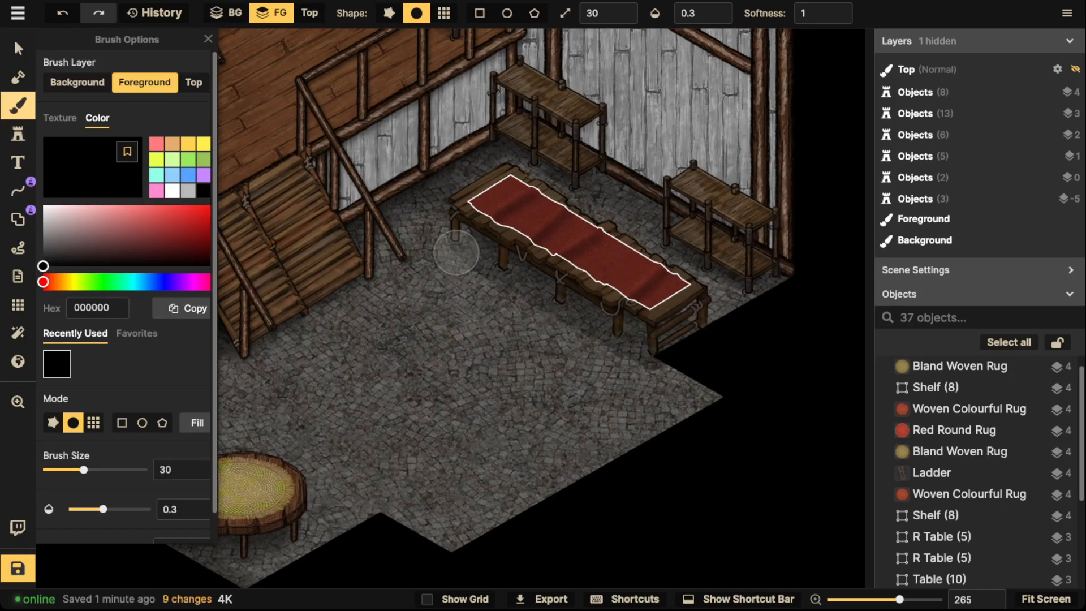
click(59, 118)
click(64, 275)
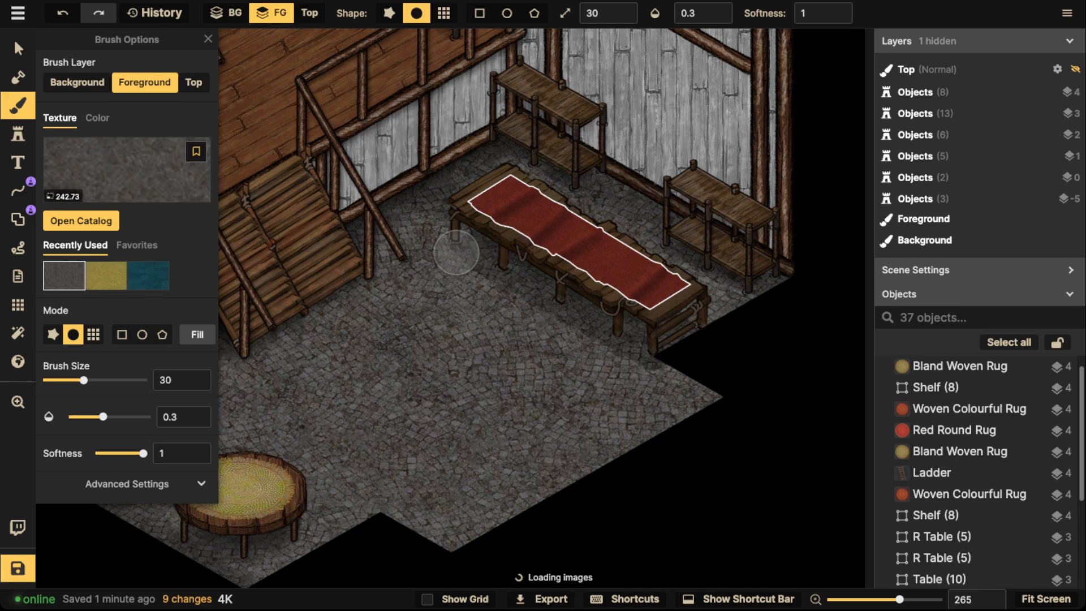
click(127, 483)
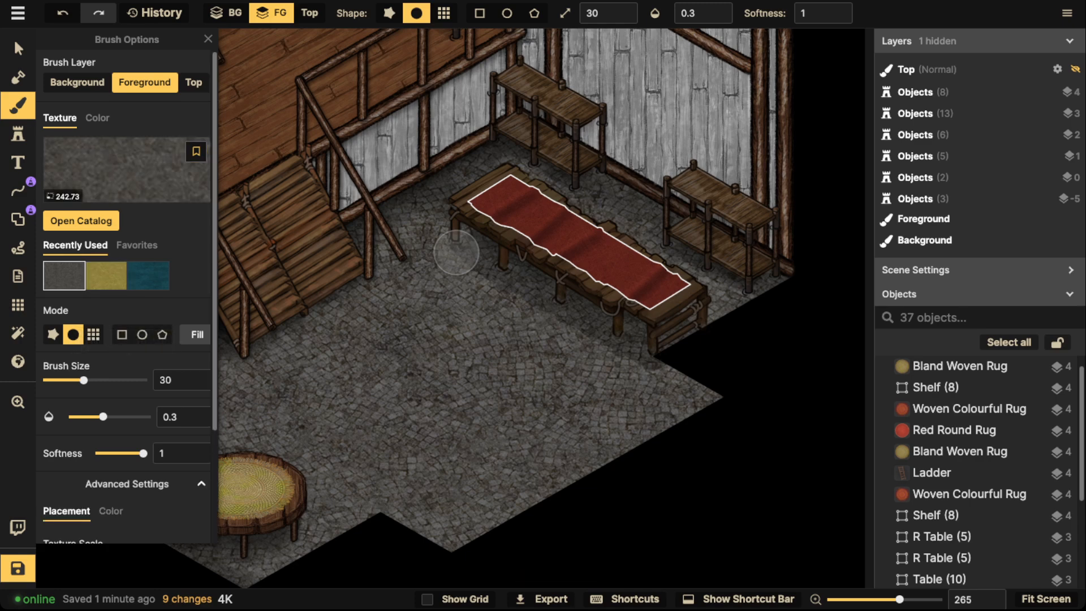
scroll(128, 396, down, 3)
drag(129, 414, 205, 411)
Set the texture brush to size 40 and opacity 1
key(bracketright)
key(bracketright)
key(bracketright)
key(bracketright)
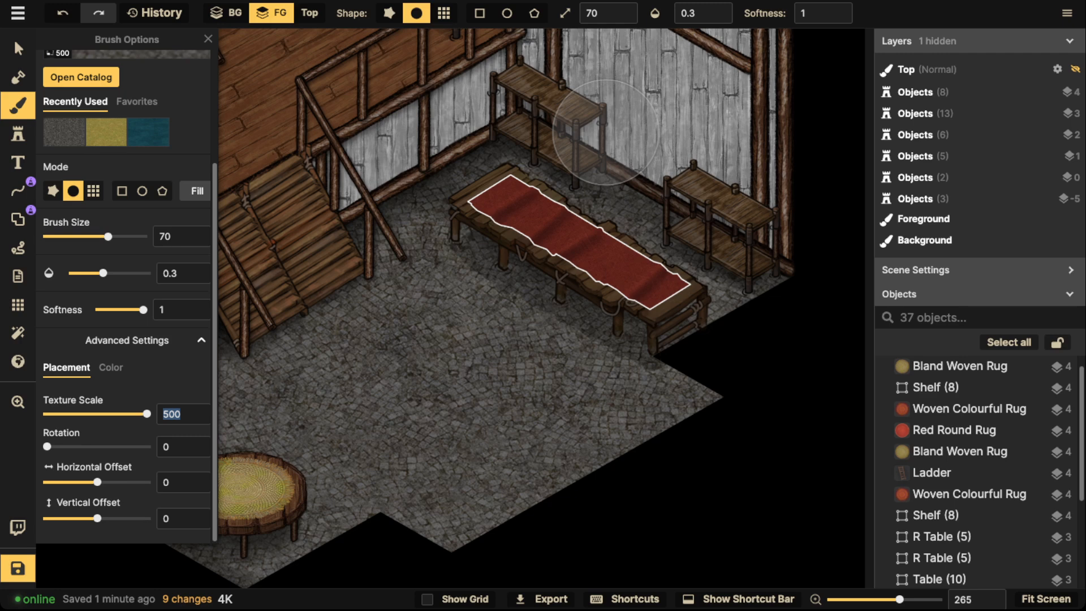
click(728, 13)
key(bracketleft)
key(bracketleft)
key(bracketleft)
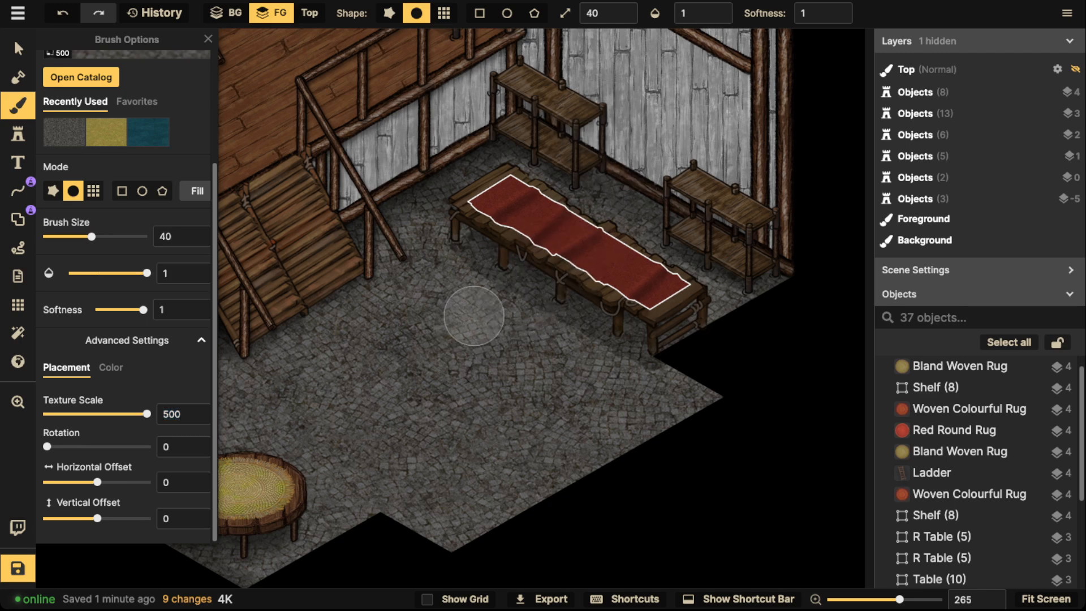
Paint scattered patches of the enlarged stone texture across the ground floor, including around the round tables and along the front edge
mouse_move(483, 288)
mouse_down()
mouse_move(439, 311)
mouse_move(495, 305)
mouse_move(505, 333)
mouse_up()
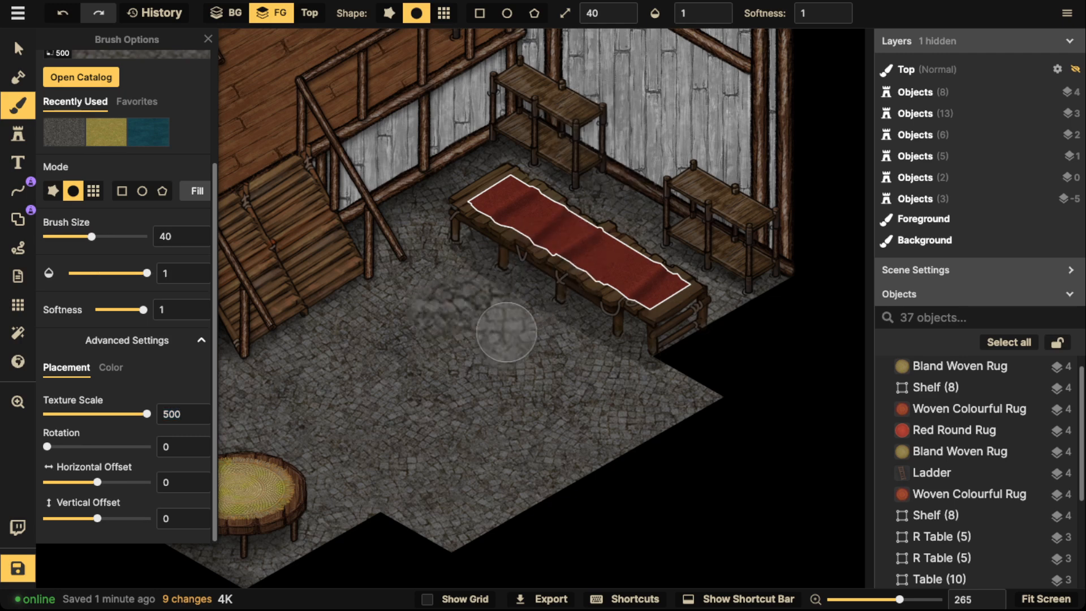
mouse_move(421, 383)
mouse_down()
mouse_move(489, 404)
mouse_move(533, 398)
mouse_move(644, 420)
mouse_move(516, 484)
mouse_move(472, 468)
mouse_move(465, 494)
mouse_move(337, 449)
mouse_move(386, 361)
mouse_move(407, 359)
mouse_move(410, 383)
mouse_move(451, 224)
mouse_move(428, 181)
mouse_move(393, 215)
mouse_move(478, 172)
mouse_move(567, 179)
mouse_move(680, 220)
mouse_move(491, 375)
mouse_up()
mouse_move(346, 405)
mouse_down()
mouse_move(650, 221)
mouse_move(504, 192)
mouse_move(454, 155)
mouse_move(410, 176)
mouse_up()
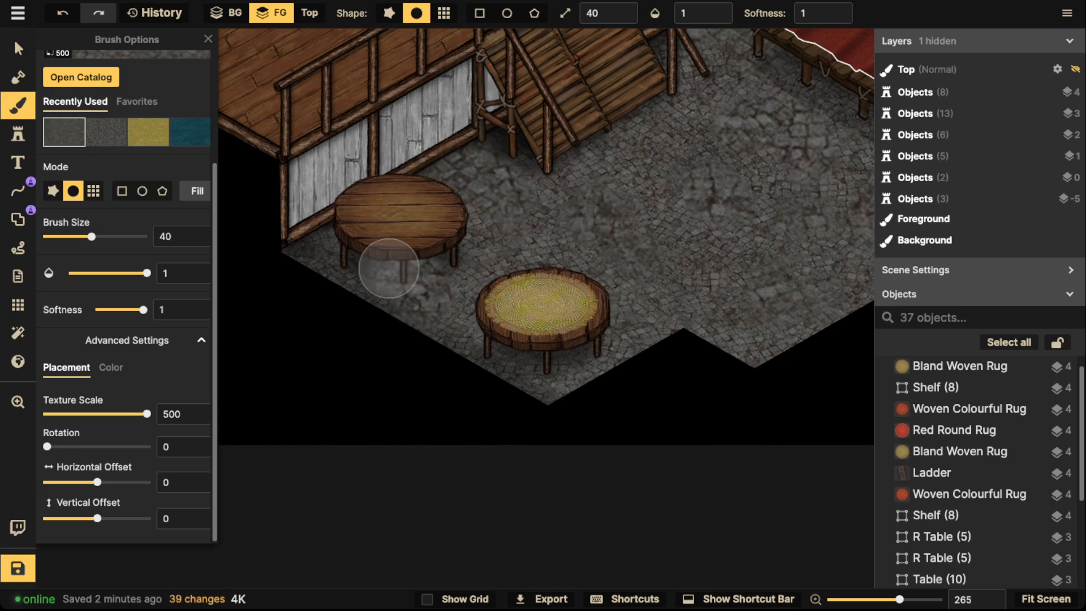
click(390, 266)
click(546, 379)
click(743, 347)
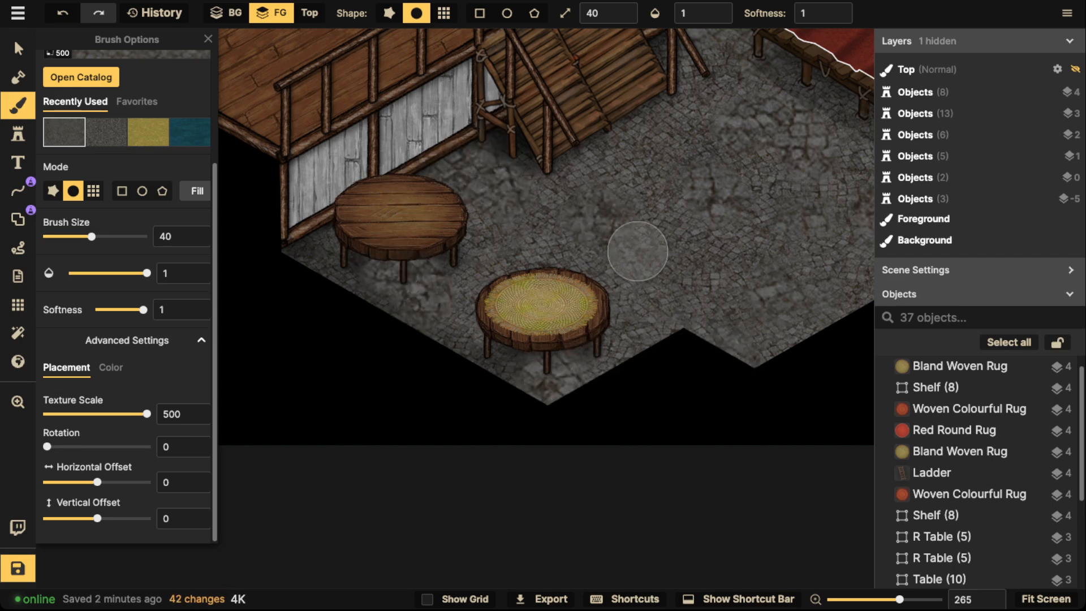
Dab more of the large stone texture onto the floor at the foot of the lowest stairs
scroll(628, 238, down, 5)
scroll(461, 275, up, 1)
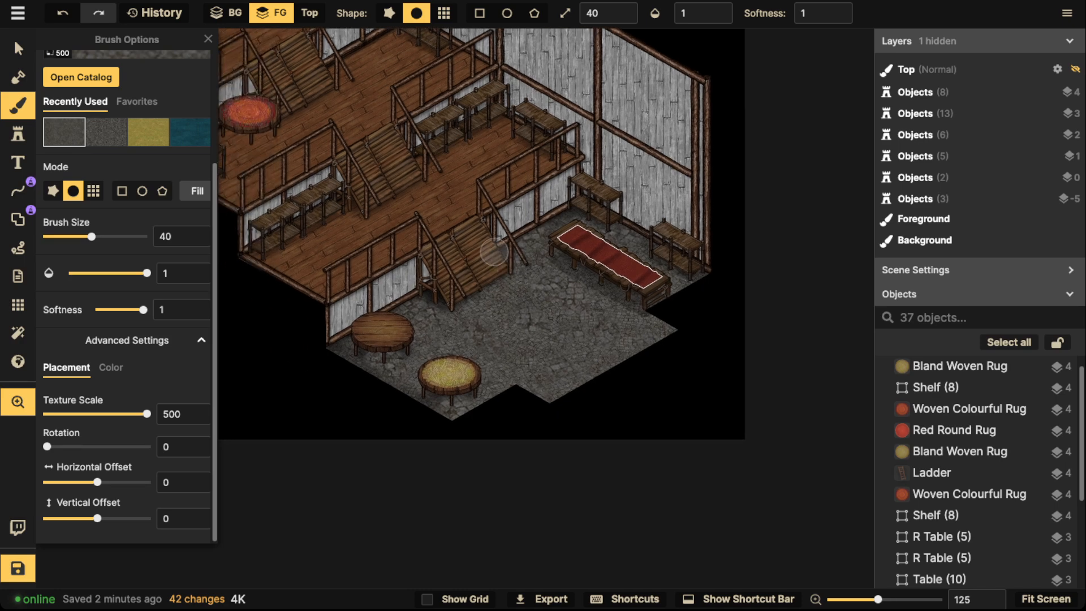
scroll(494, 289, up, 1)
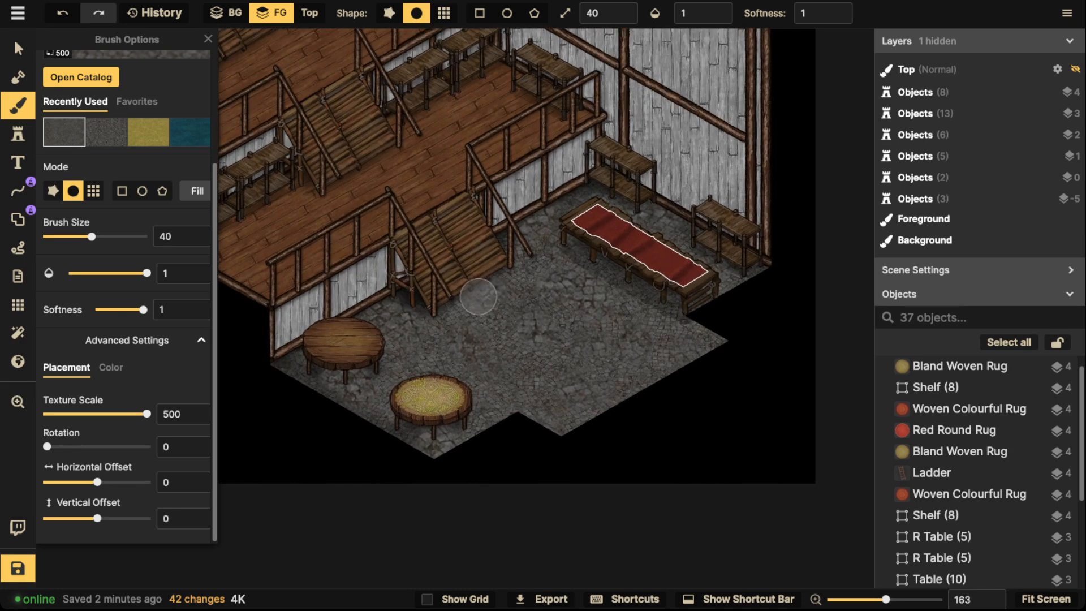
click(478, 296)
click(474, 297)
scroll(485, 236, up, 1)
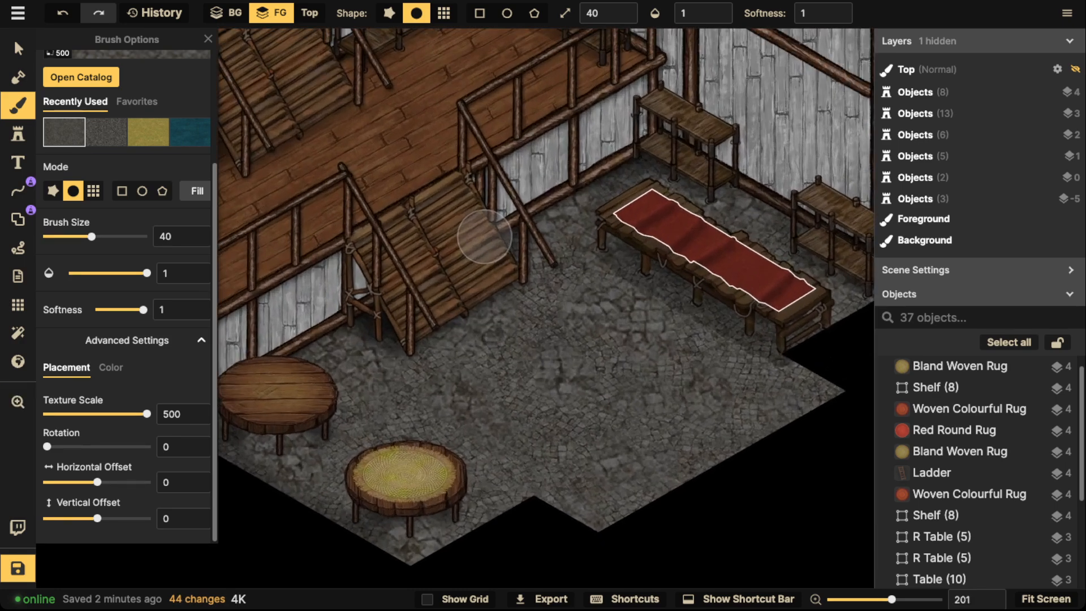
scroll(485, 237, up, 1)
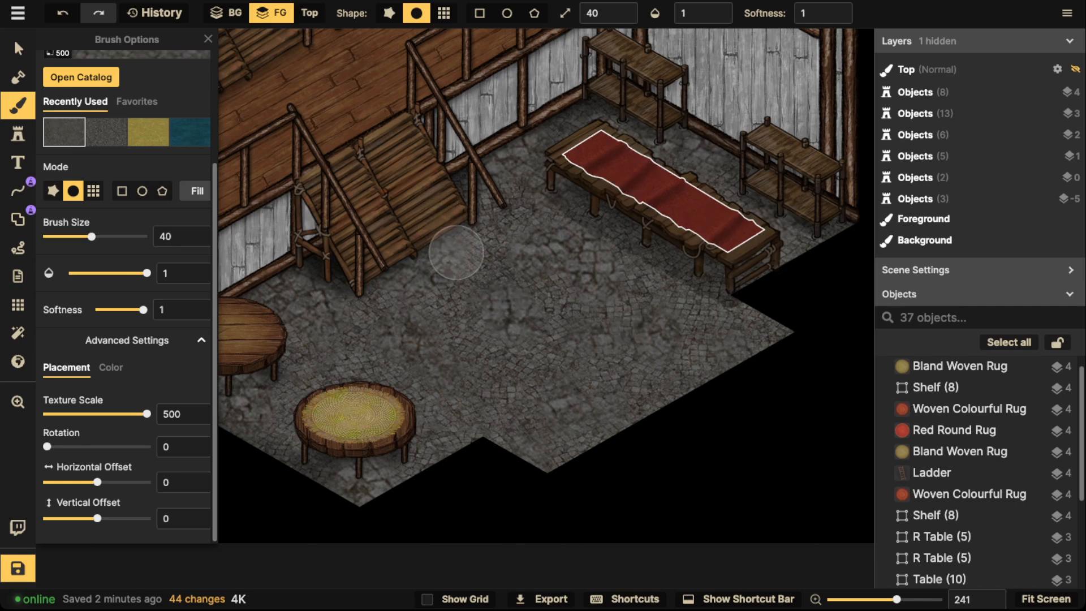
key(v)
scroll(457, 252, down, 2)
key(space)
mouse_move(457, 252)
mouse_down()
mouse_move(555, 345)
mouse_move(555, 400)
mouse_up()
scroll(307, 218, down, 3)
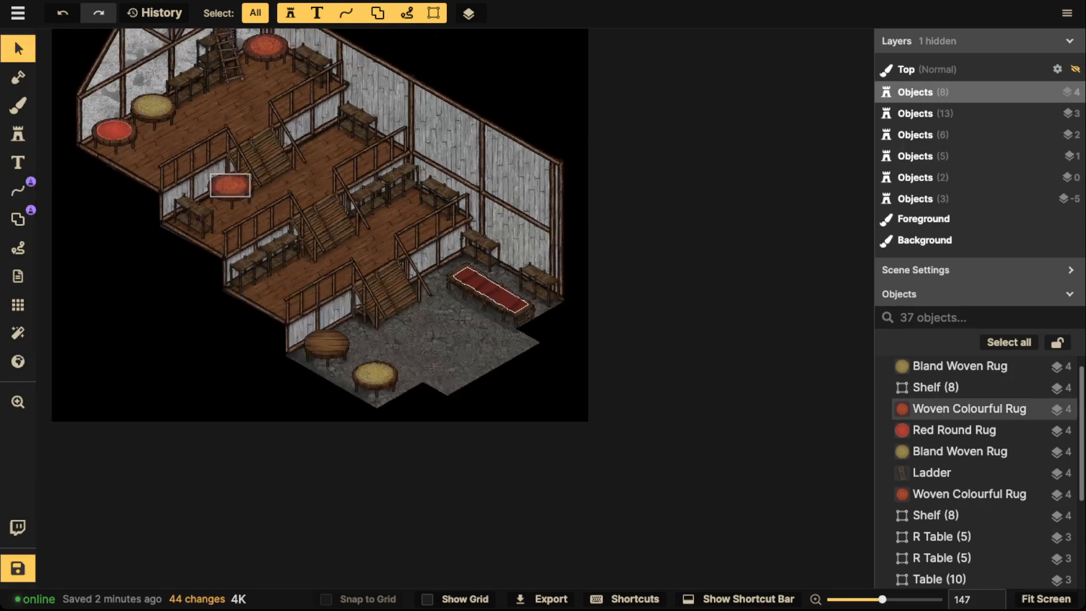
drag(283, 209, 305, 217)
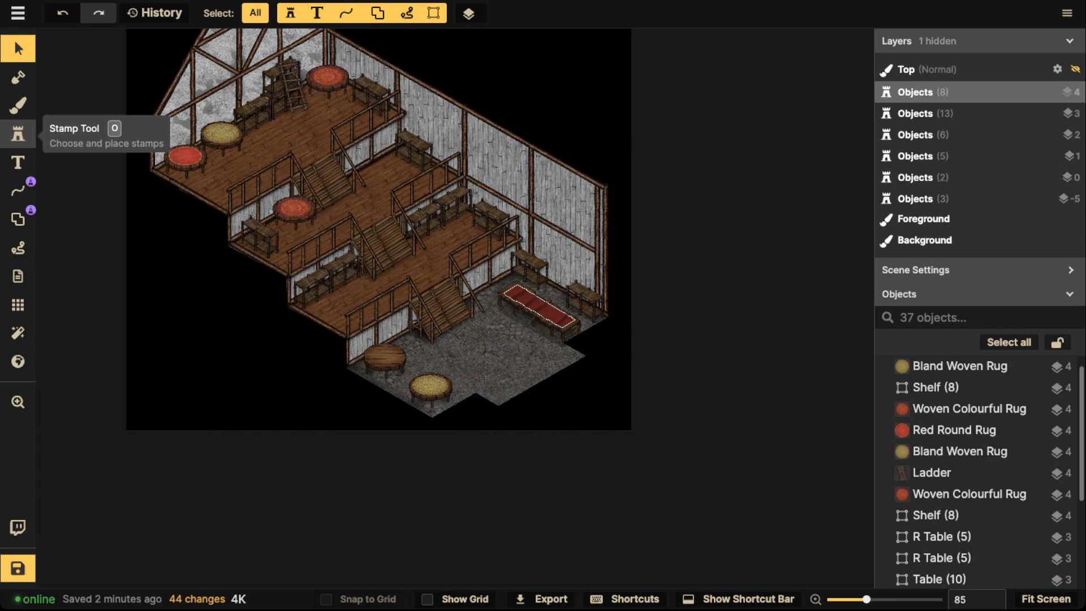
Clear the rug search in the stamp catalog and browse the Fantasy Regional stamps
click(18, 134)
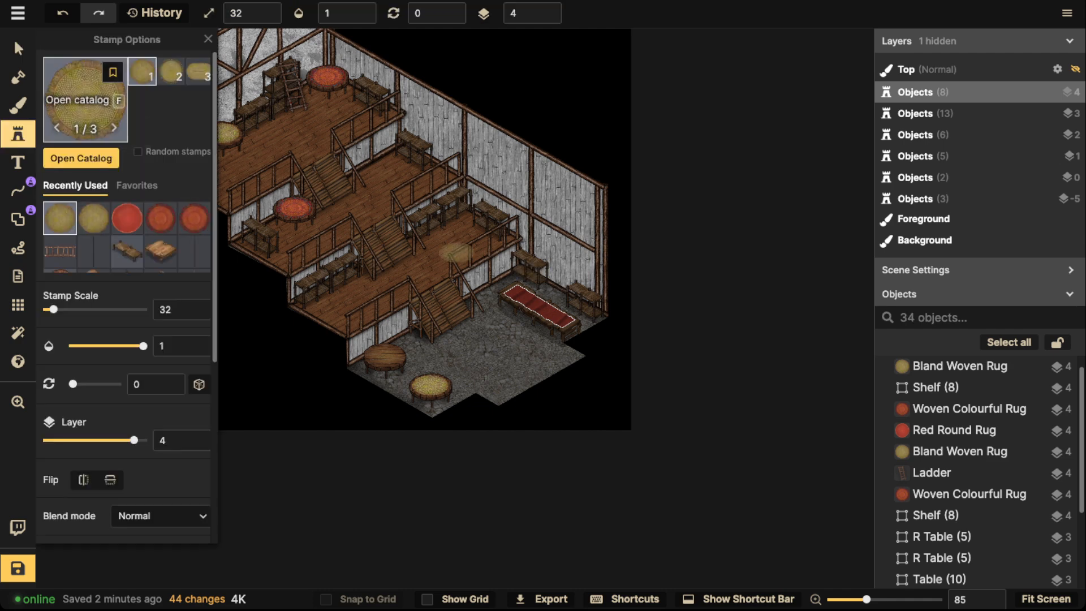
key(f)
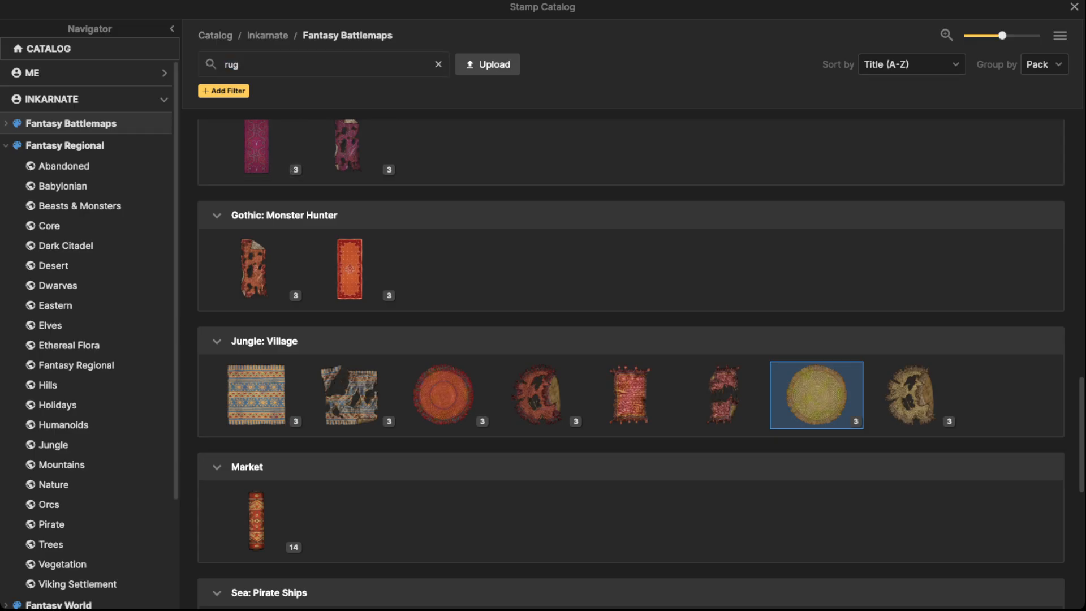
click(437, 64)
scroll(255, 255, down, 4)
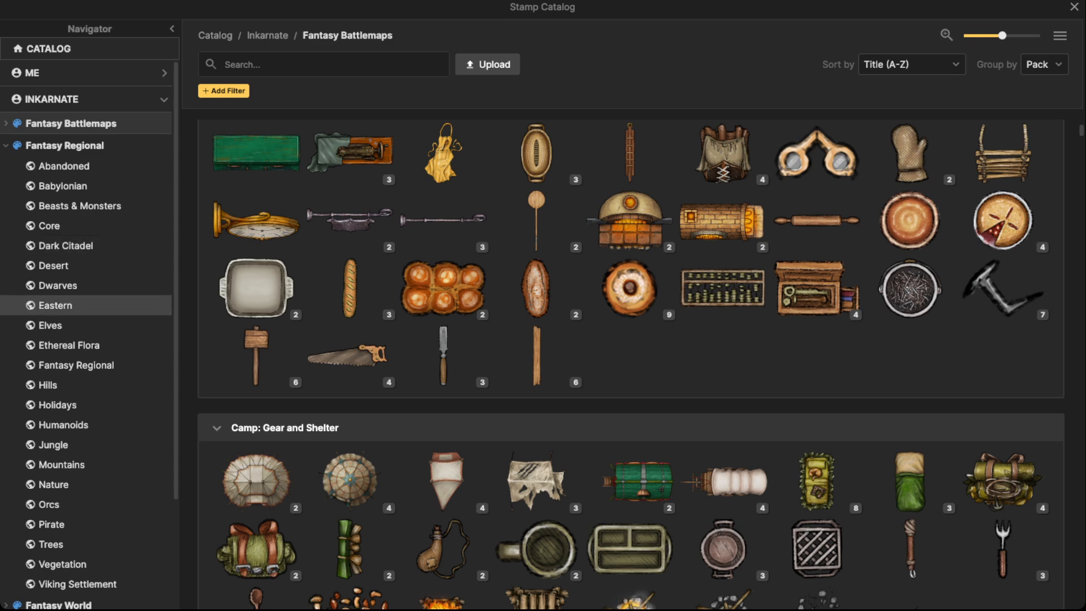
scroll(85, 305, down, 3)
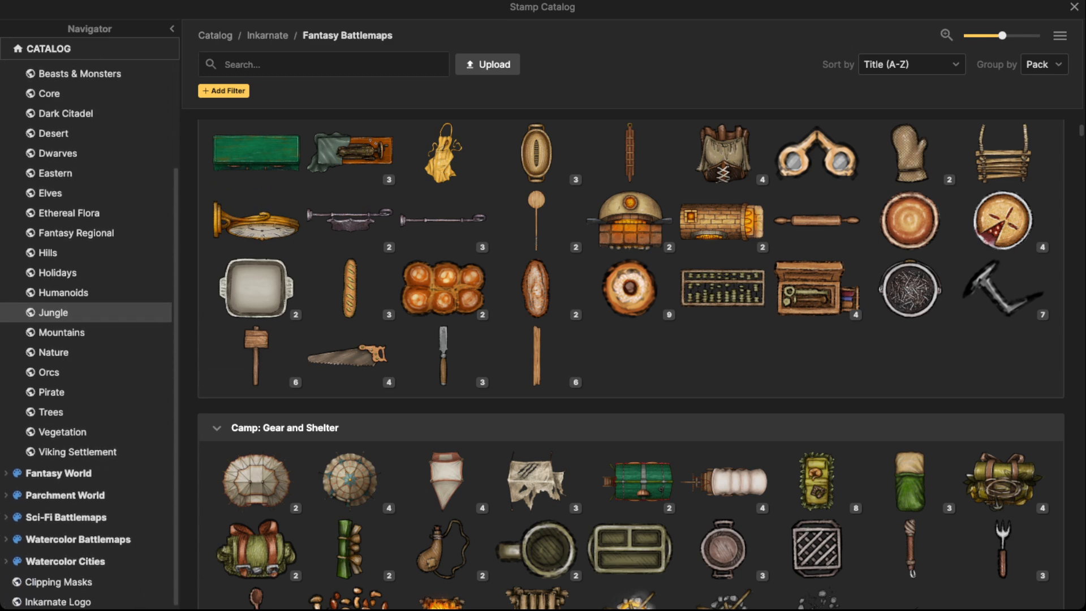
scroll(85, 389, up, 3)
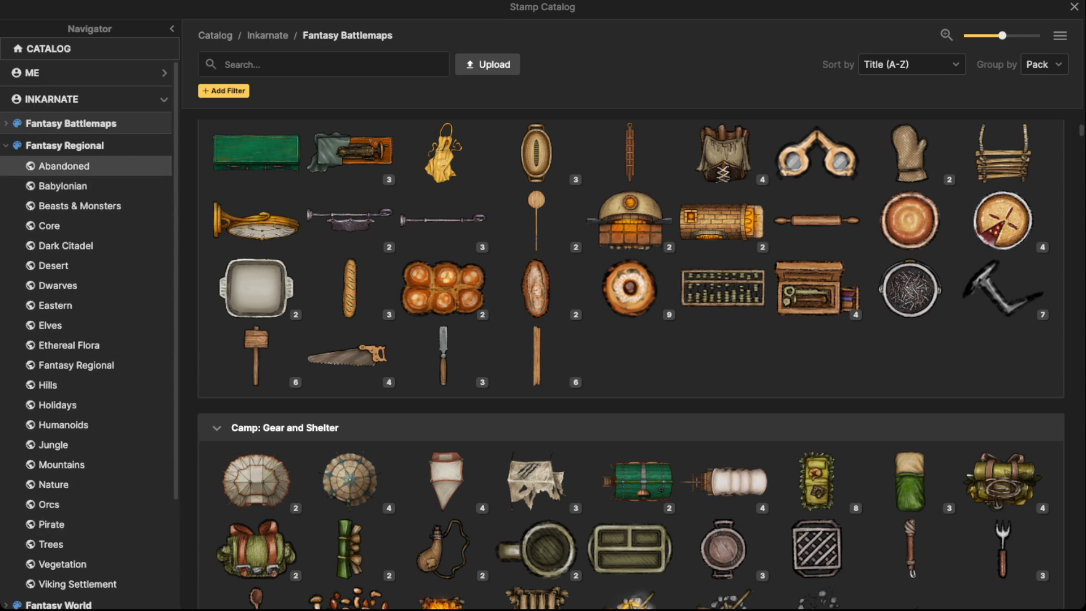
click(65, 145)
scroll(631, 362, down, 15)
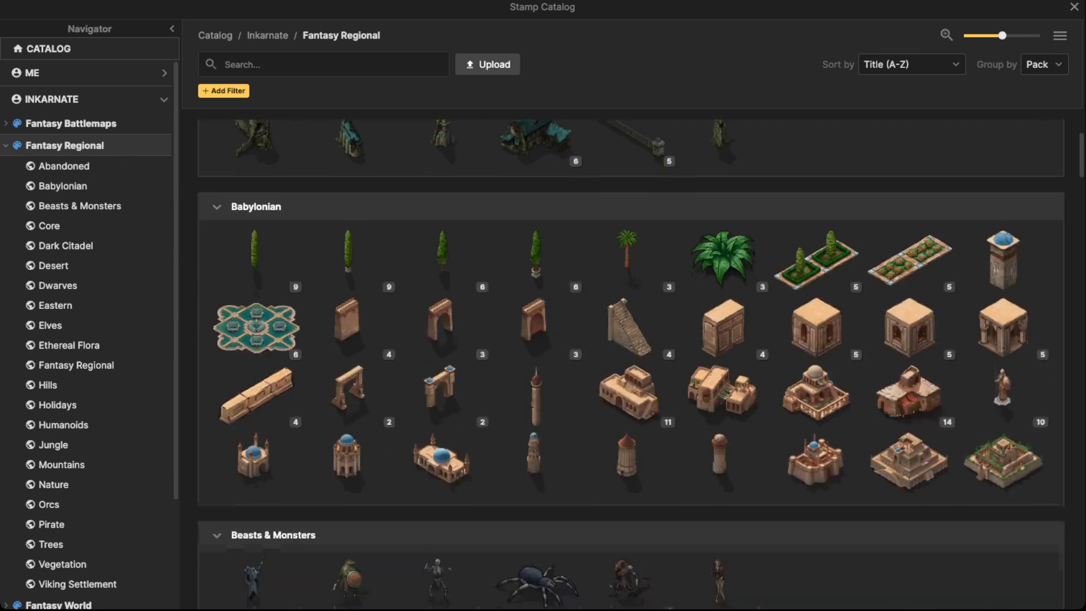
scroll(630, 362, down, 15)
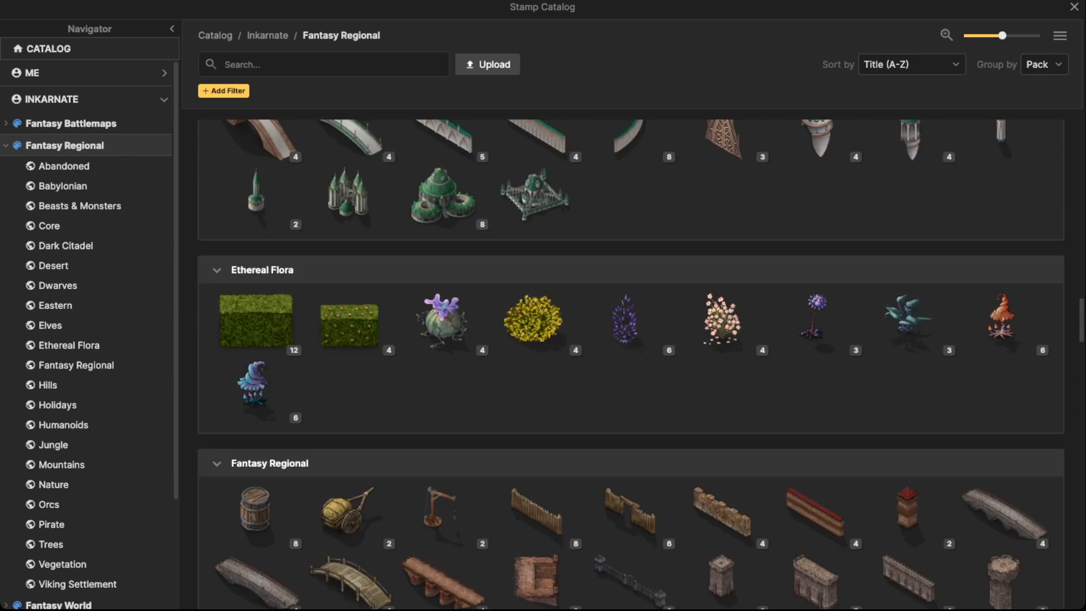
Search the Fantasy Regional stamps for "crates" and choose the wooden barrel
click(225, 65)
text(crates)
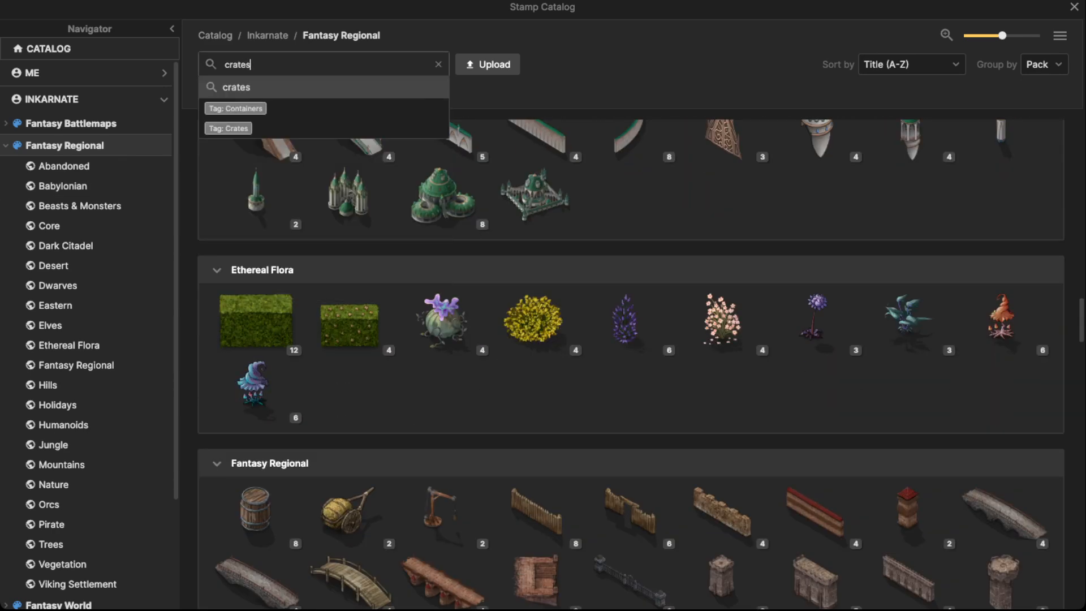
key(Return)
click(256, 187)
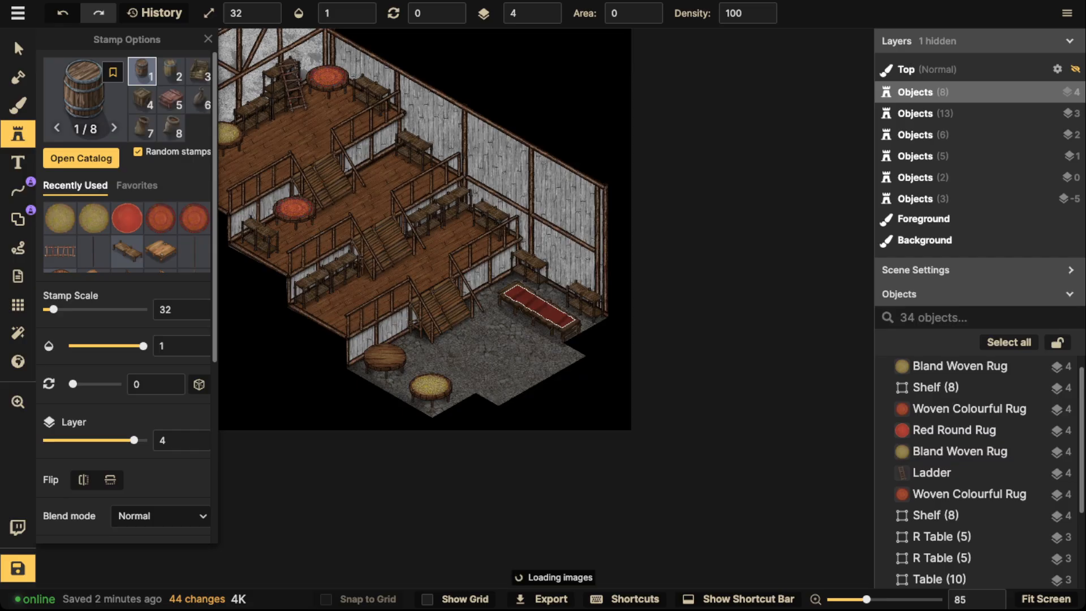
Place a barrel at scale 212 on the stone floor between the lowest stairs and the long table, and select it
scroll(436, 262, up, 4)
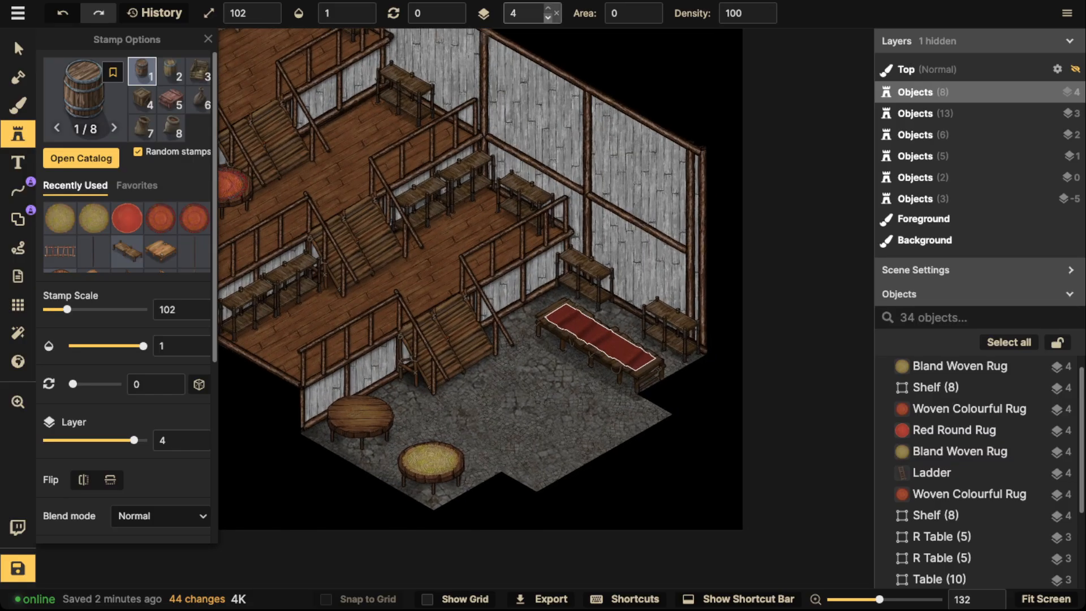
scroll(619, 260, up, 2)
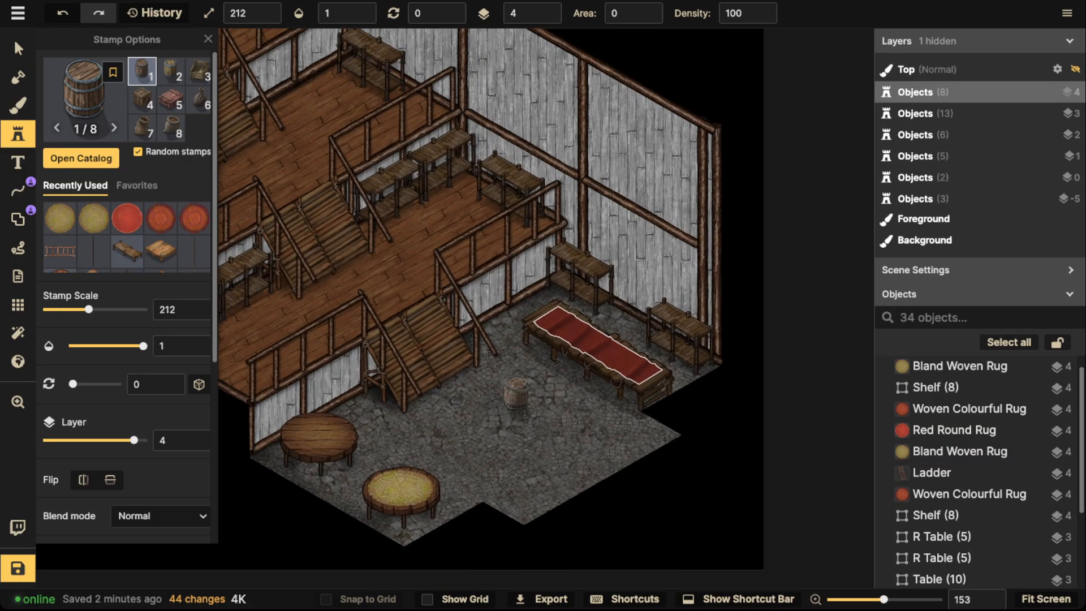
click(515, 392)
click(18, 48)
scroll(471, 399, up, 5)
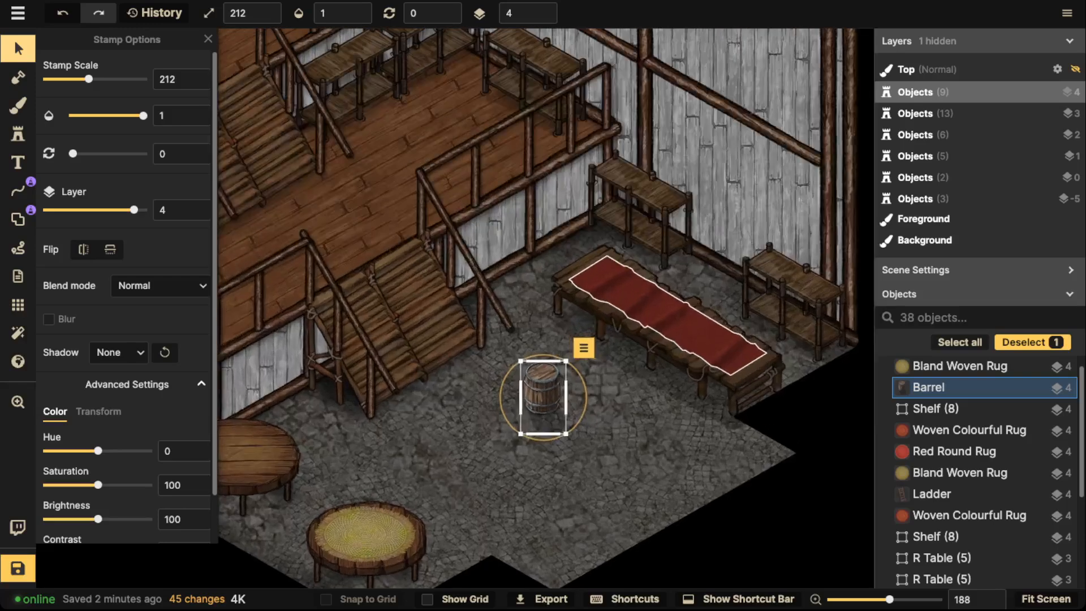
Try the barrel at scale 312 in front of the long table
key(bracketright)
key(bracketright)
drag(546, 399, 555, 428)
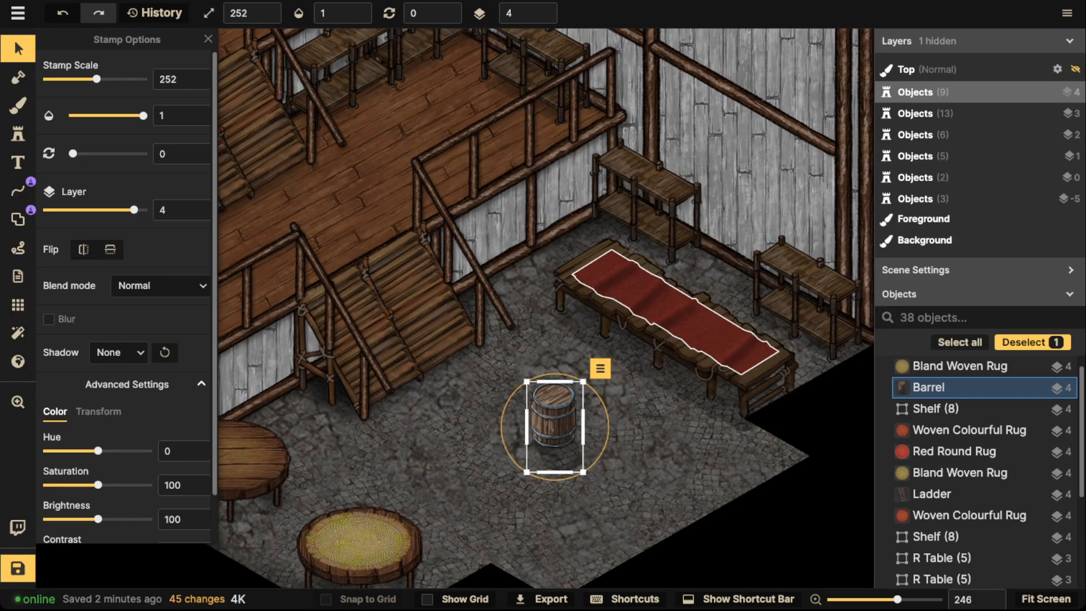
key(bracketright)
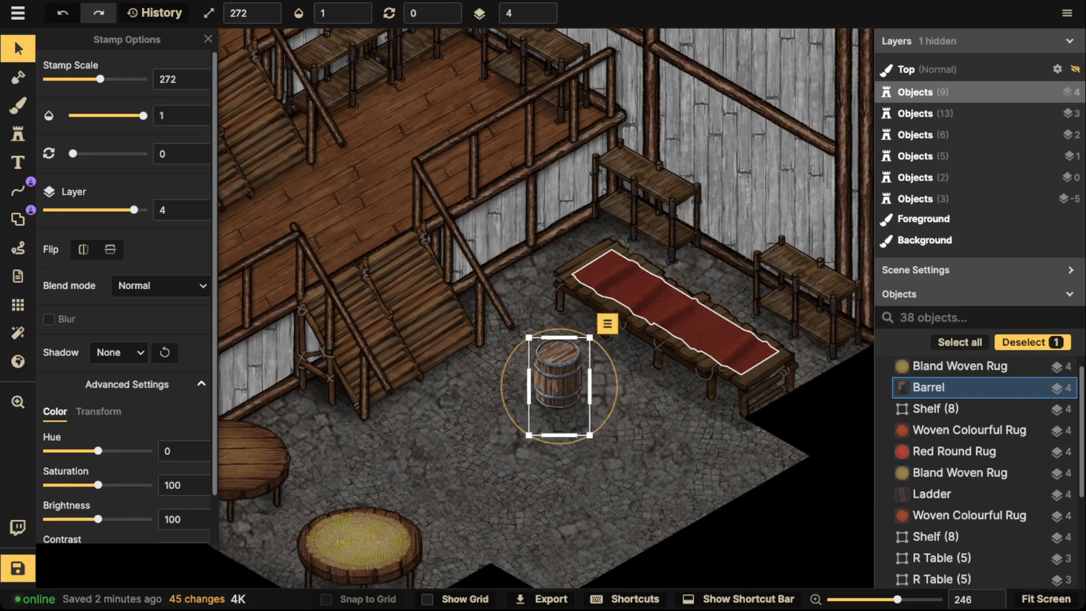
key(bracketright)
key(bracketright)
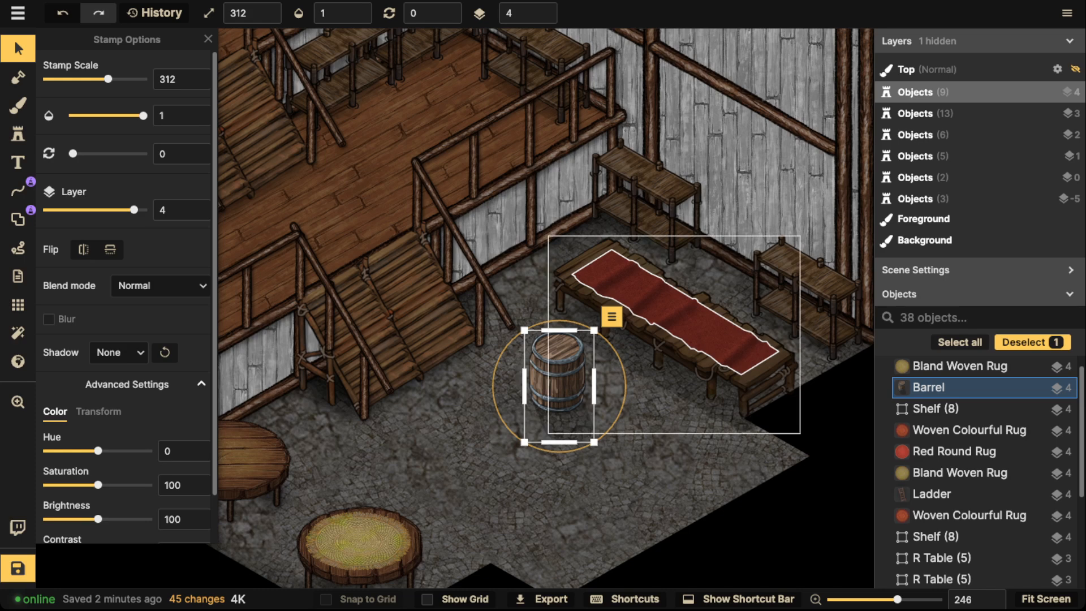
Move the barrel between the lowest stairs and the bare round table, reducing its scale to 222
drag(594, 330, 656, 309)
key(space)
drag(631, 348, 374, 365)
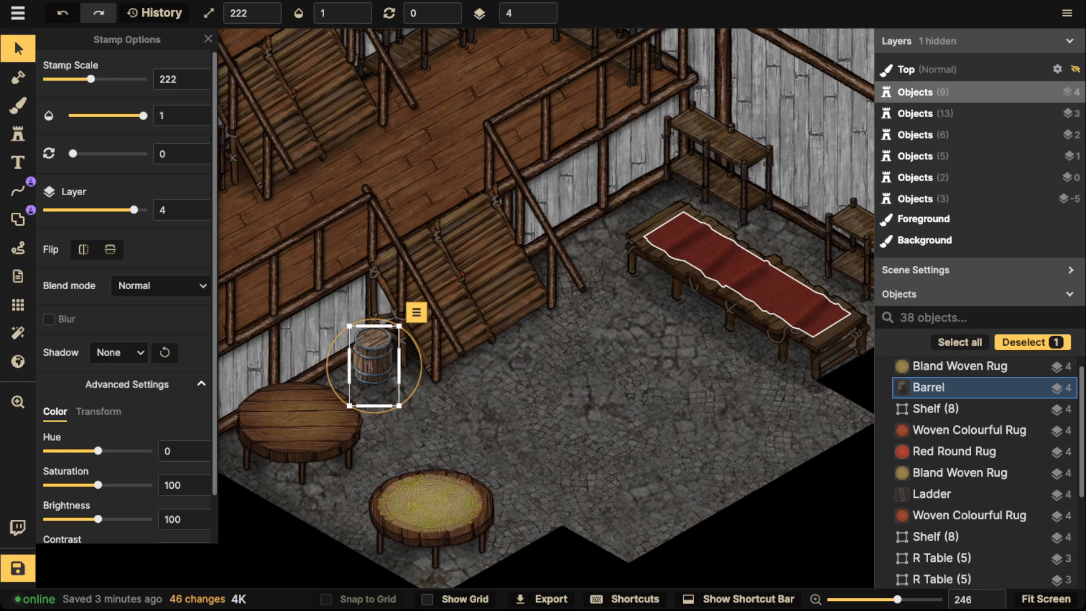
Darken the barrel to brightness 63 and fit it against the wall beside the stairs at scale 212
drag(98, 518, 79, 519)
scroll(374, 365, up, 4)
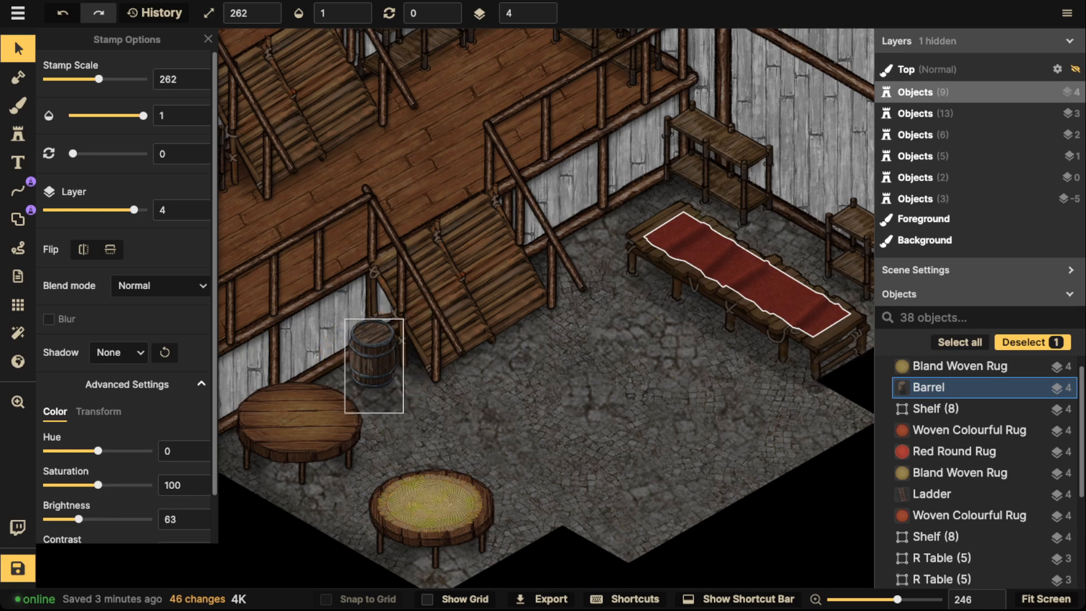
scroll(374, 366, down, 3)
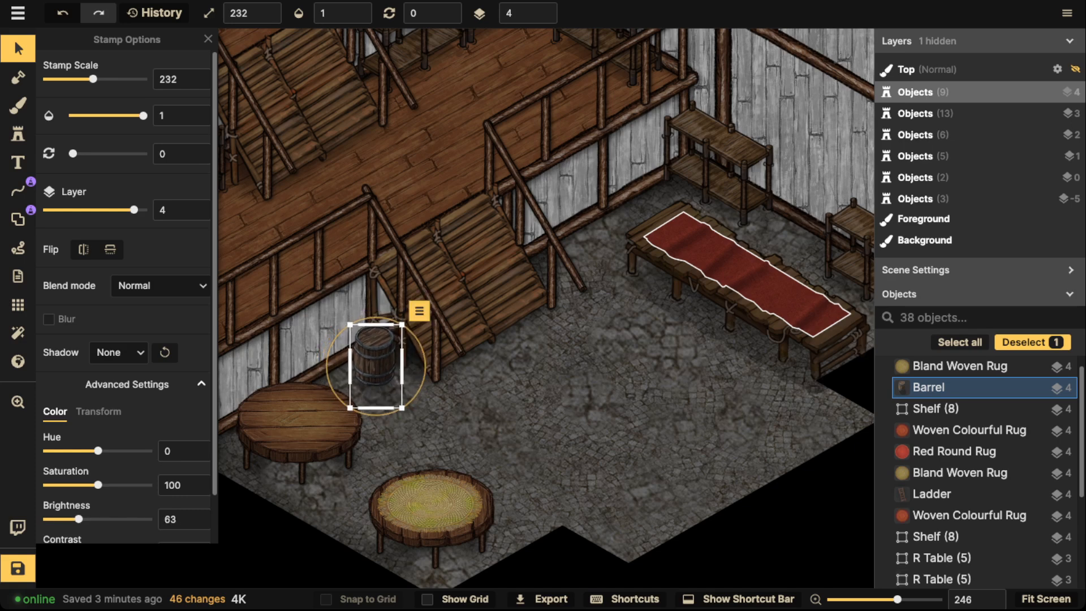
drag(374, 365, 369, 363)
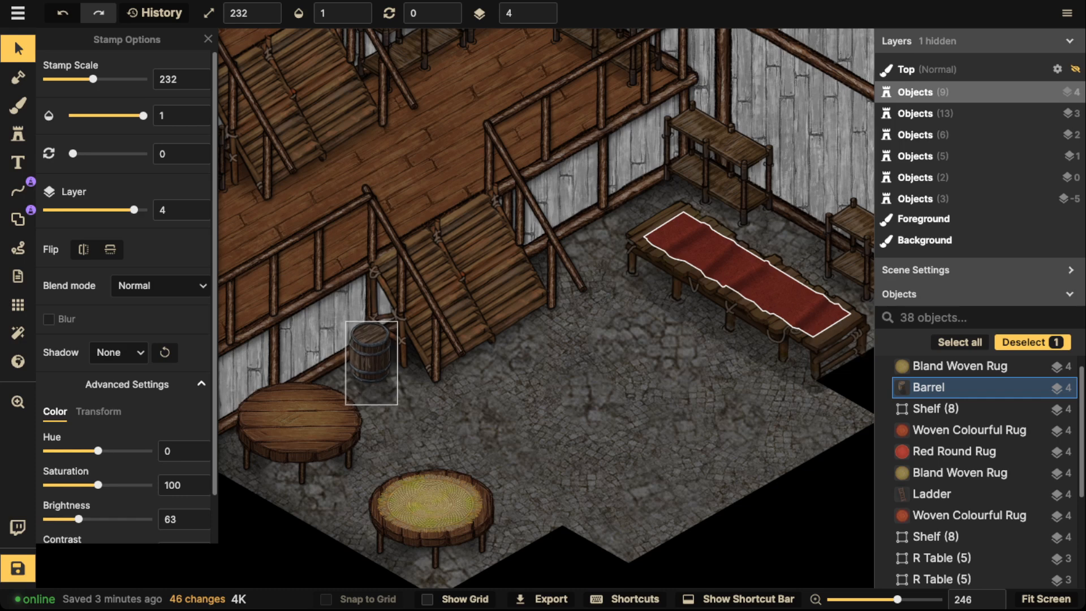
scroll(370, 365, down, 1)
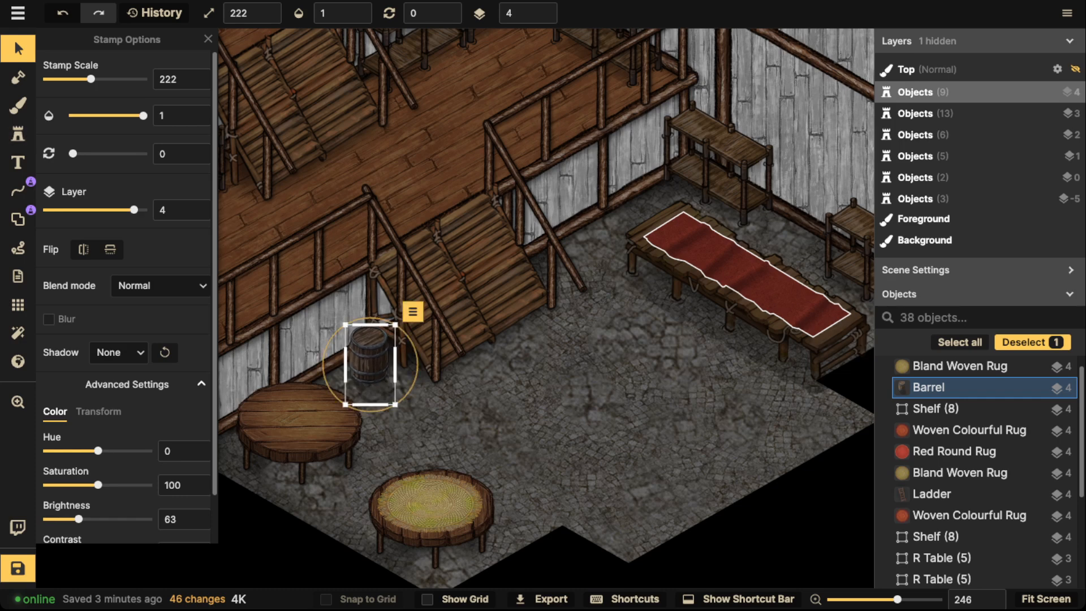
scroll(370, 365, down, 1)
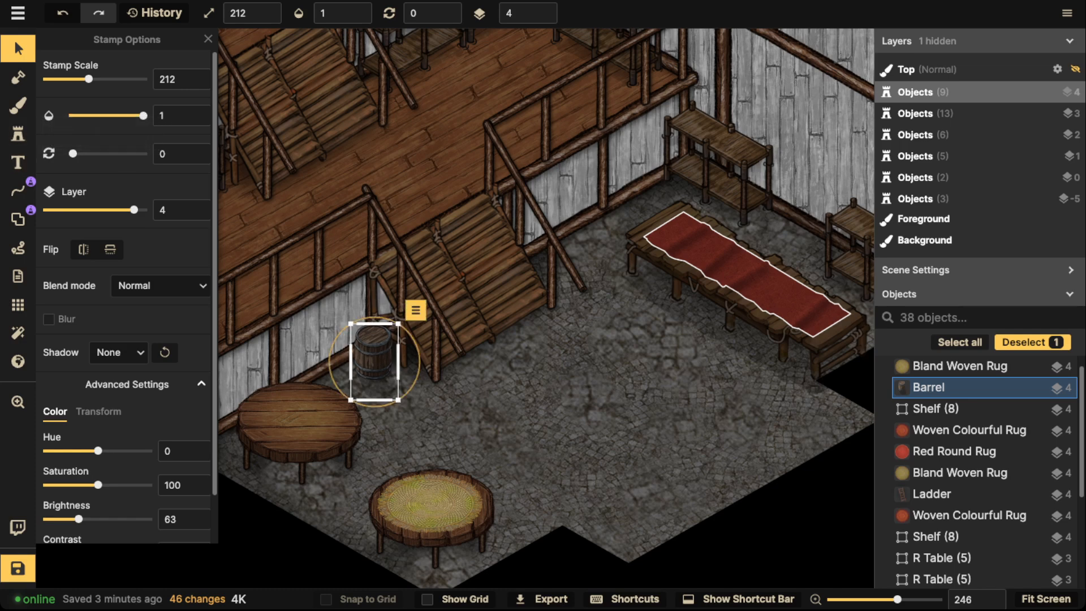
Try the barrel beside the lowest stairs flipped horizontally, and deselect it
click(83, 250)
click(83, 249)
key(Escape)
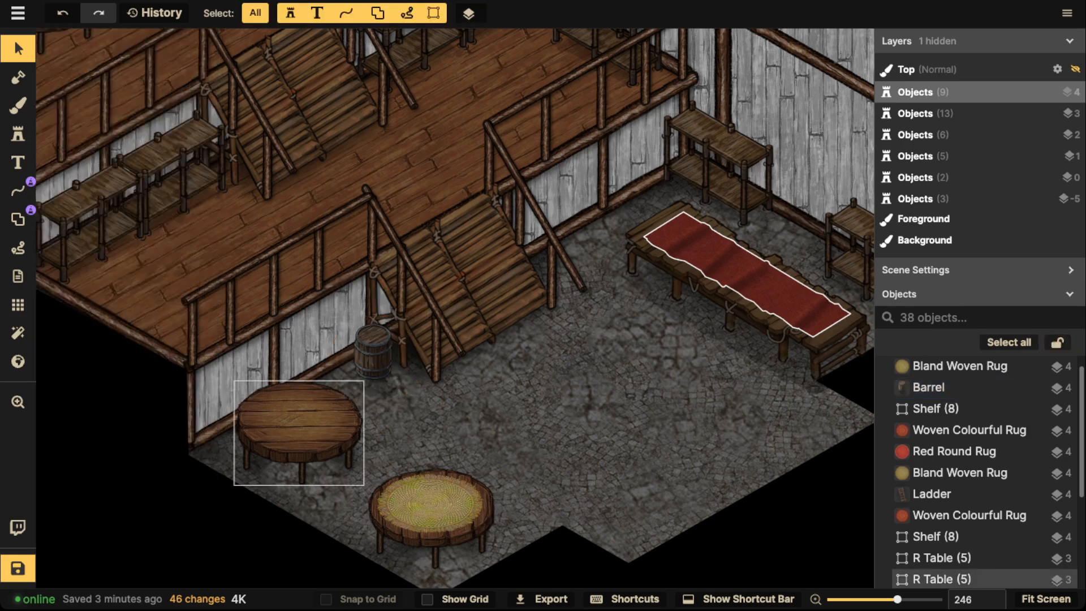
Reuse the darkened barrel's settings to place another barrel at scale 212 behind the long table, beside the wall shelf
click(374, 356)
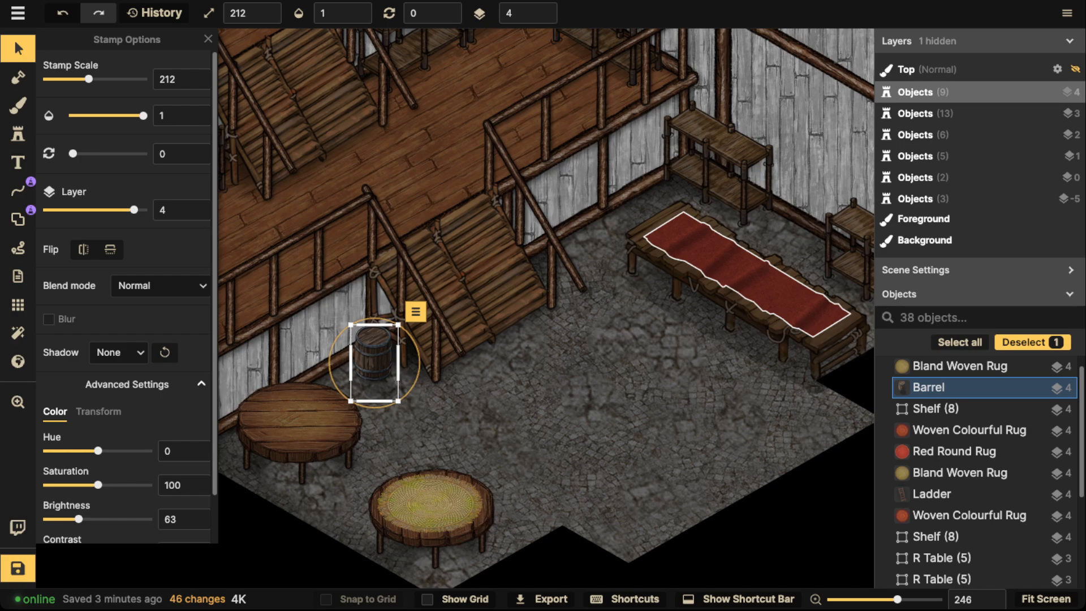
key(s)
scroll(574, 189, up, 2)
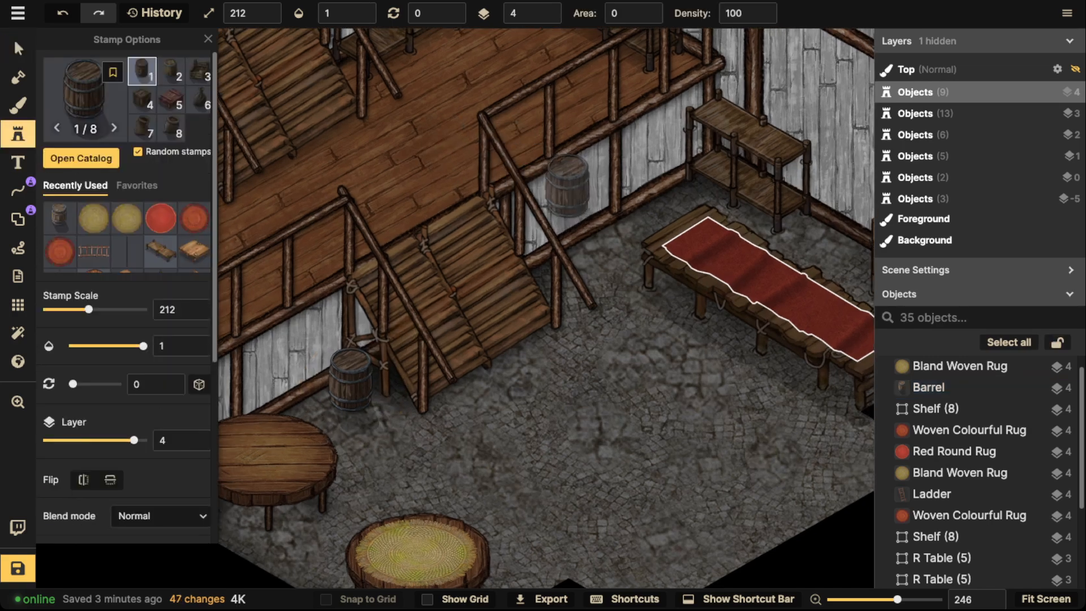
scroll(724, 223, down, 3)
click(792, 210)
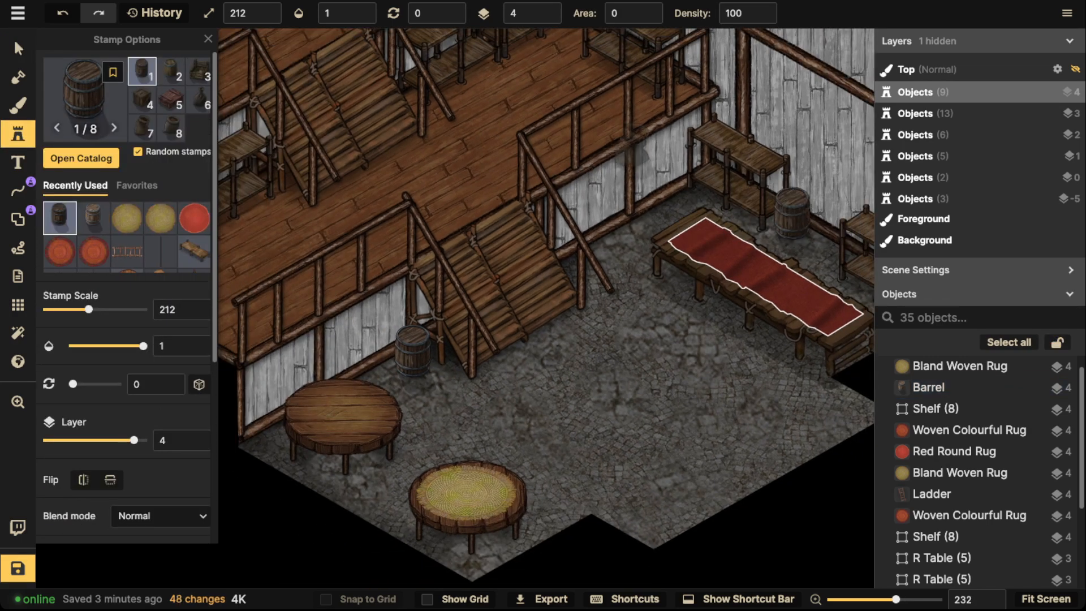
Fix the stamp to the barrel and turn off random stamps
scroll(493, 141, down, 2)
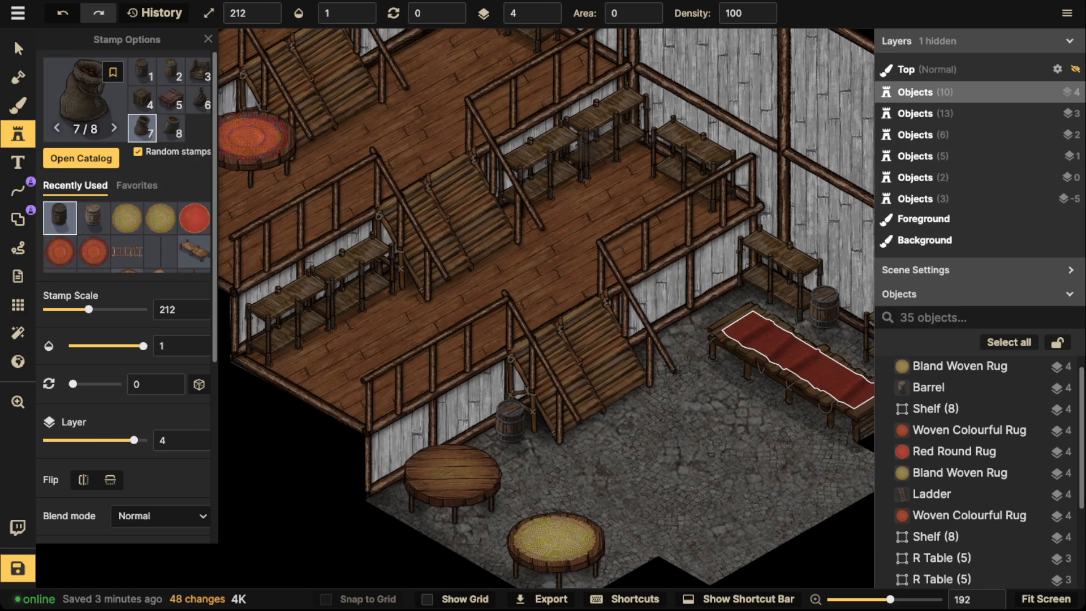
scroll(430, 266, up, 4)
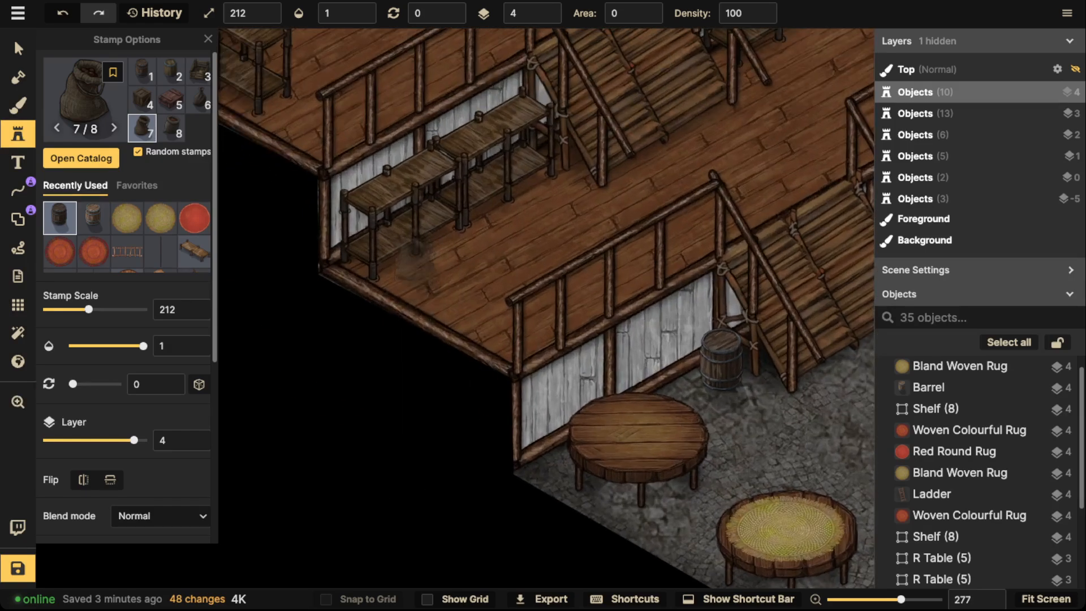
scroll(524, 229, up, 4)
scroll(525, 225, down, 3)
key(space)
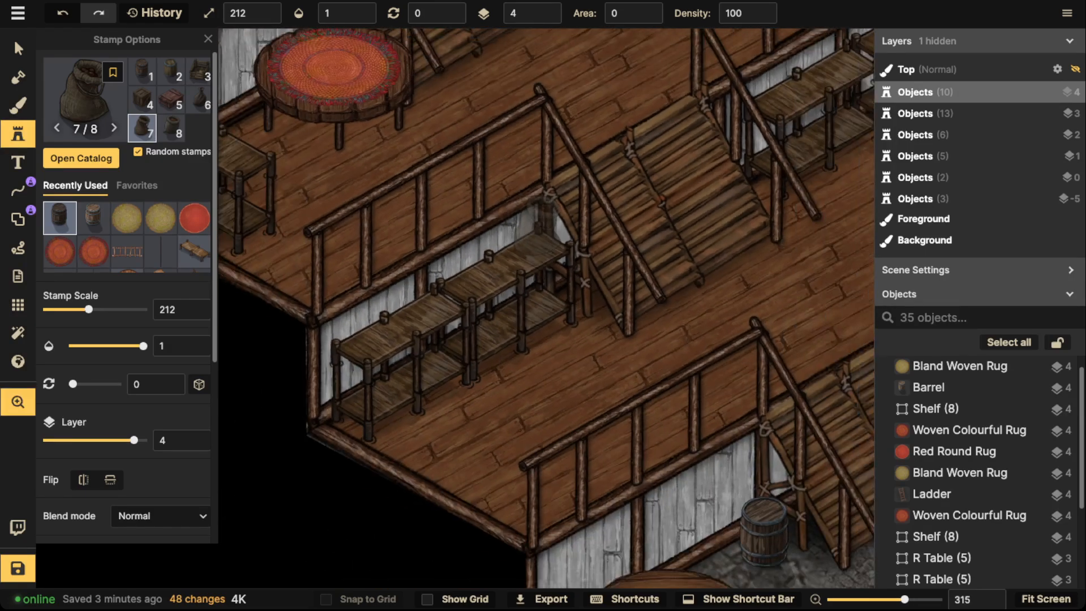
drag(525, 225, 354, 73)
drag(571, 337, 538, 205)
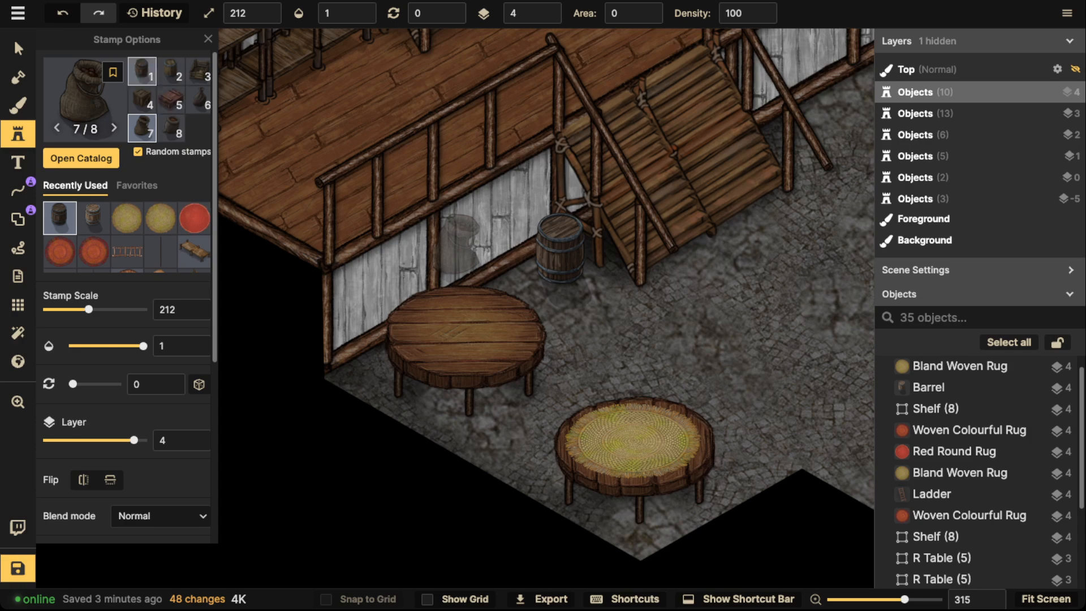
key(1)
click(138, 151)
Place two barrels side by side against the wall, next to the shelf on the second wooden level
key(space)
drag(283, 96, 475, 588)
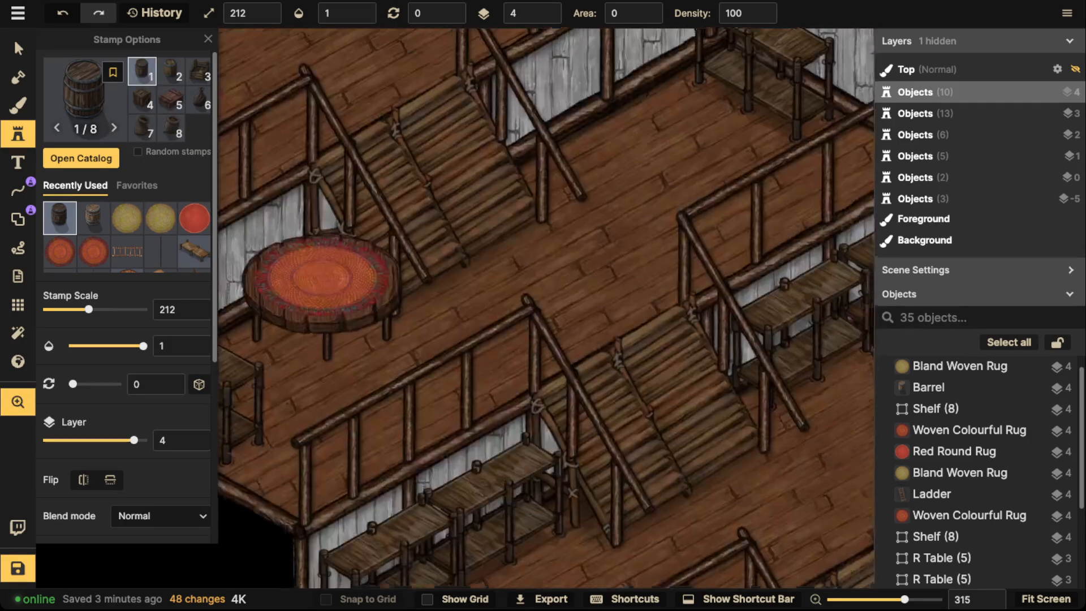
drag(698, 48, 670, 266)
click(645, 300)
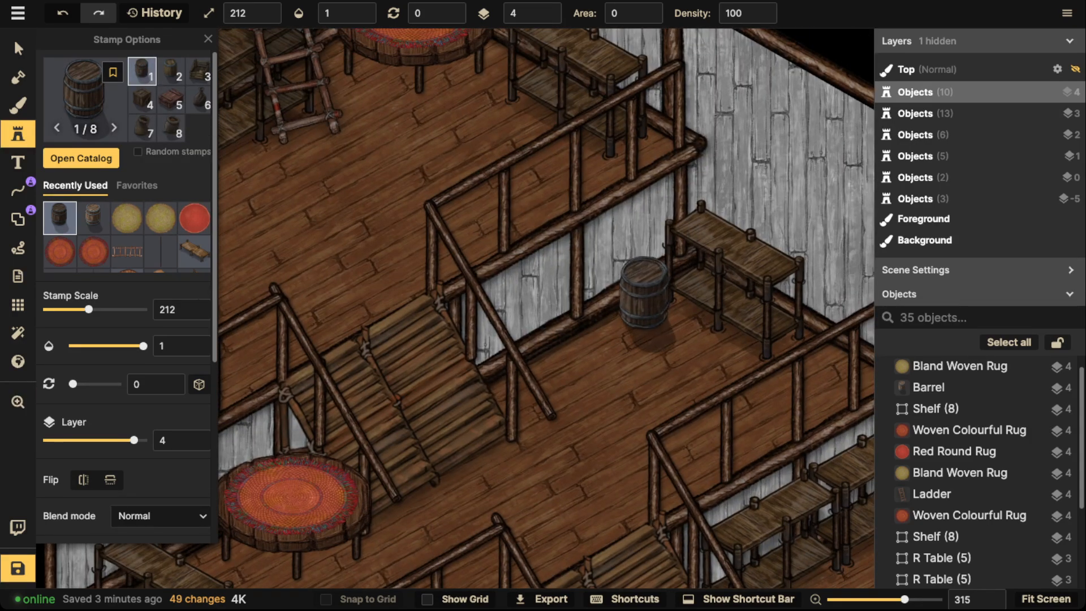
click(601, 302)
Place a barrel near the red-covered round table on the top floor and another in front of the shelves on the lowest wooden level
scroll(543, 319, down, 3)
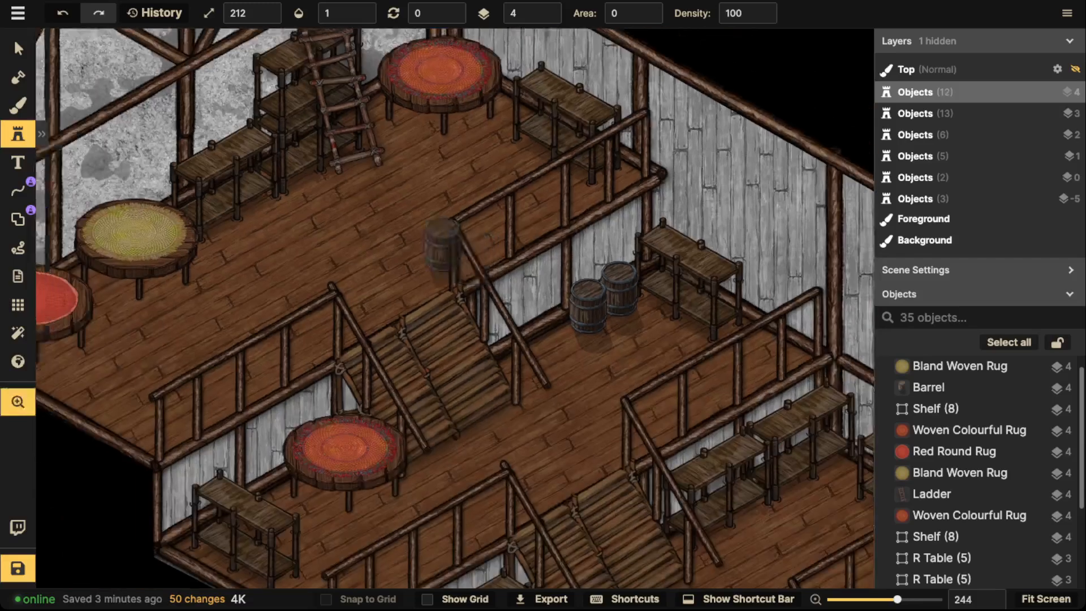
drag(487, 236, 680, 261)
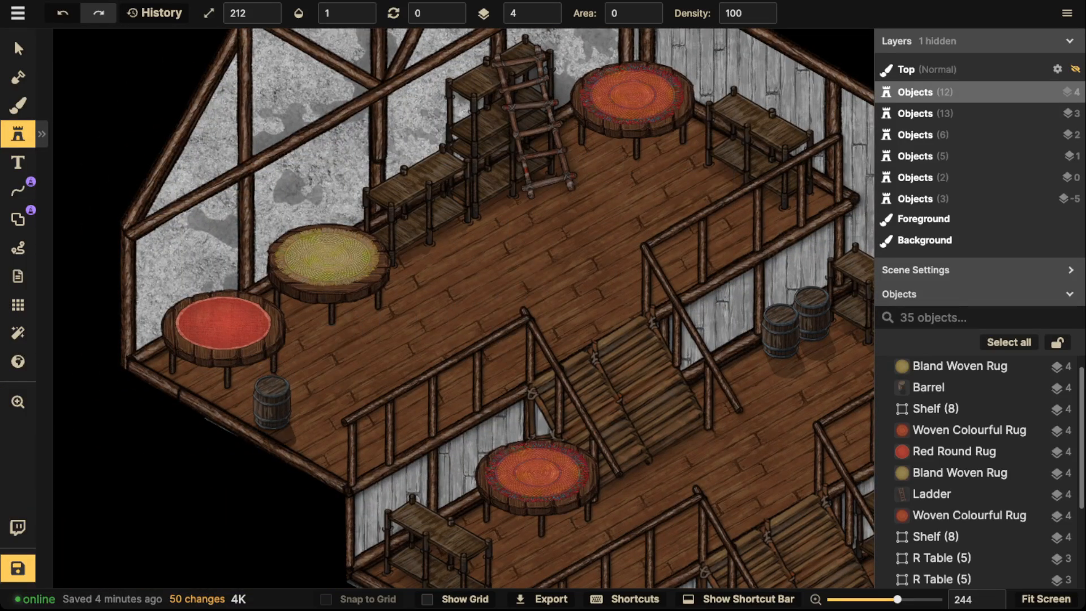
click(272, 403)
scroll(502, 376, down, 6)
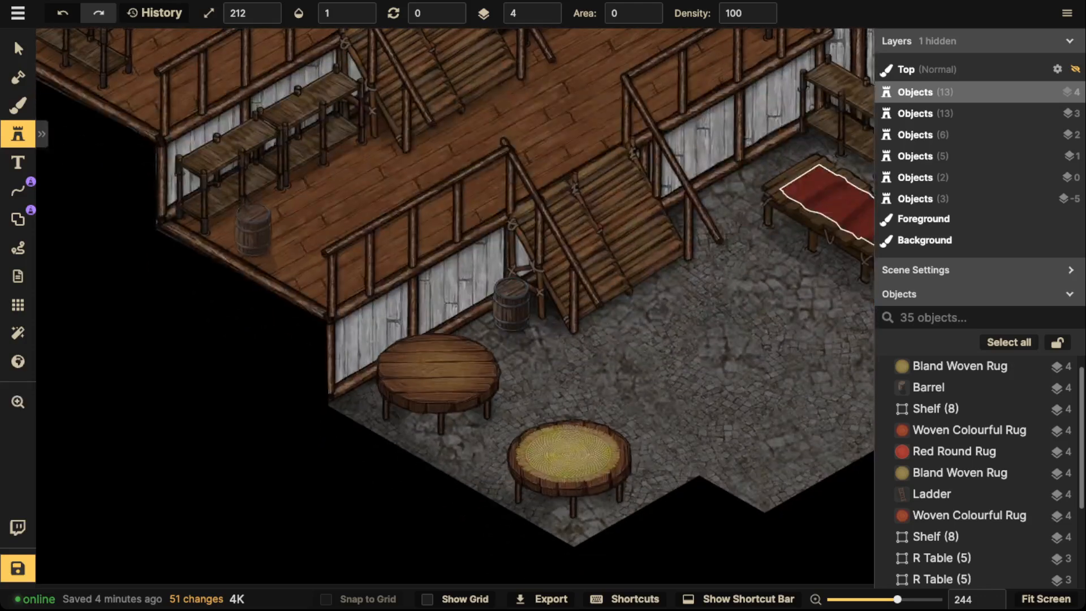
click(241, 236)
Place a barrel at the front end of the long table and shift it toward the stone floor's corner
drag(684, 263, 404, 245)
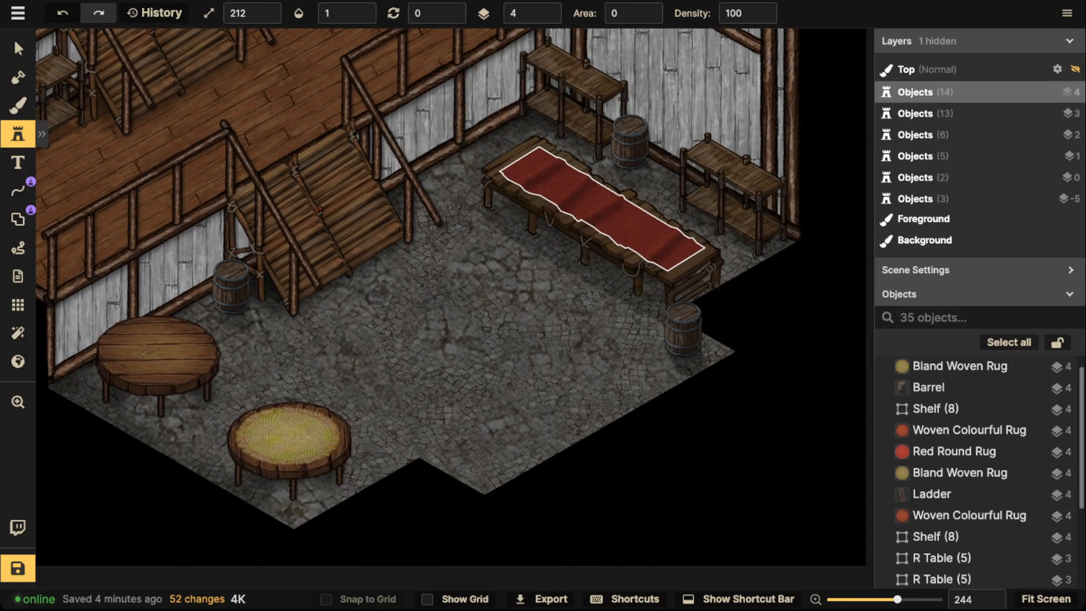
click(683, 328)
scroll(683, 328, down, 2)
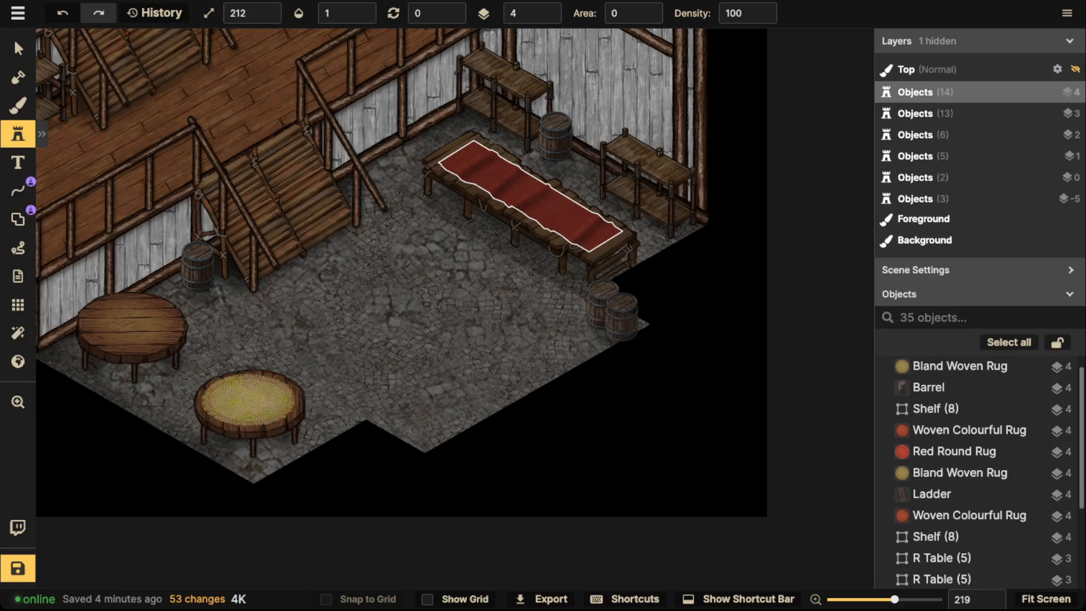
click(18, 48)
scroll(631, 336, up, 2)
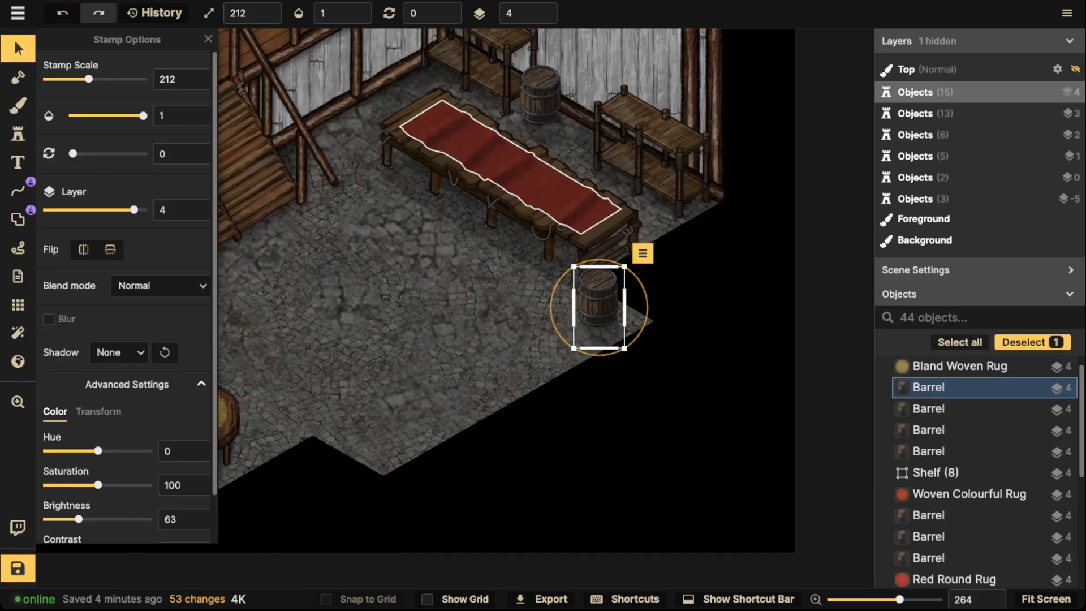
drag(597, 298, 638, 416)
key(Escape)
Switch from the barrel to the open sack stamp at scale 132 and place one on the shelf behind the long table
scroll(589, 245, down, 3)
scroll(600, 272, down, 3)
click(300, 399)
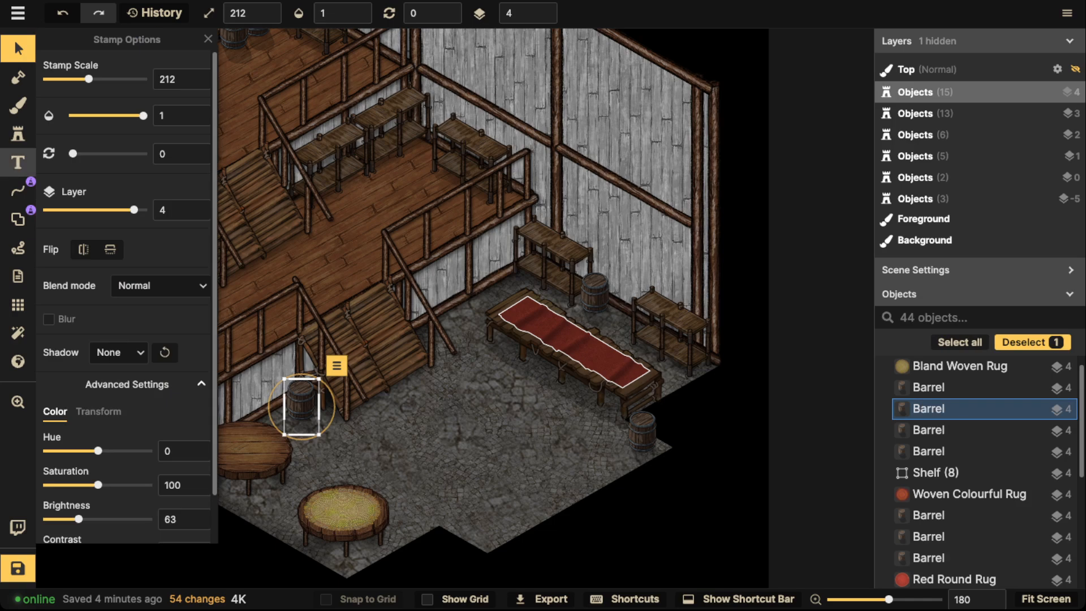
click(17, 134)
key(8)
scroll(450, 365, up, 2)
scroll(455, 355, up, 3)
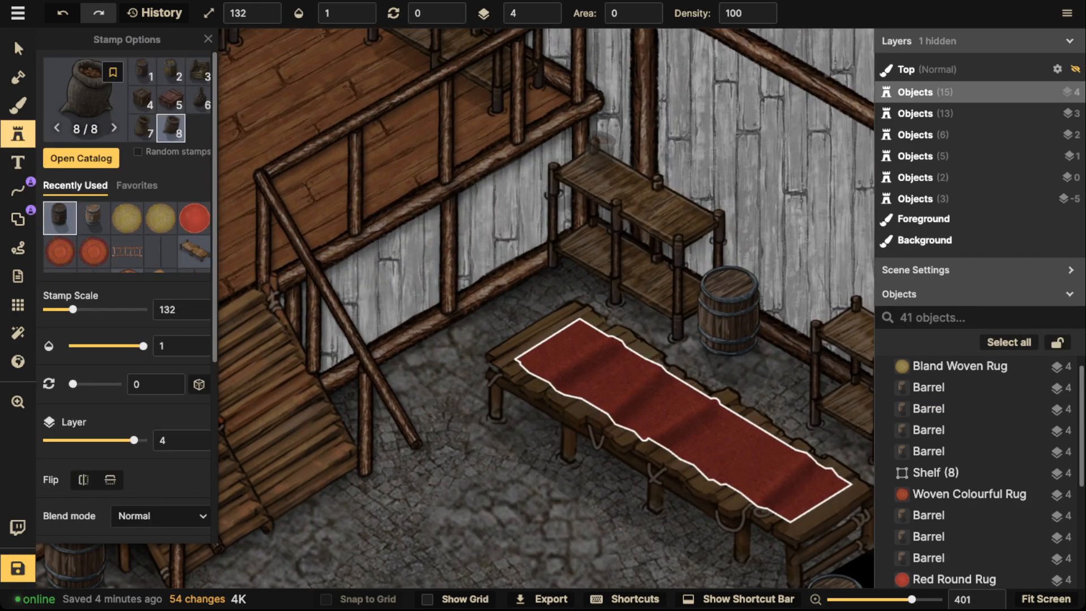
click(597, 150)
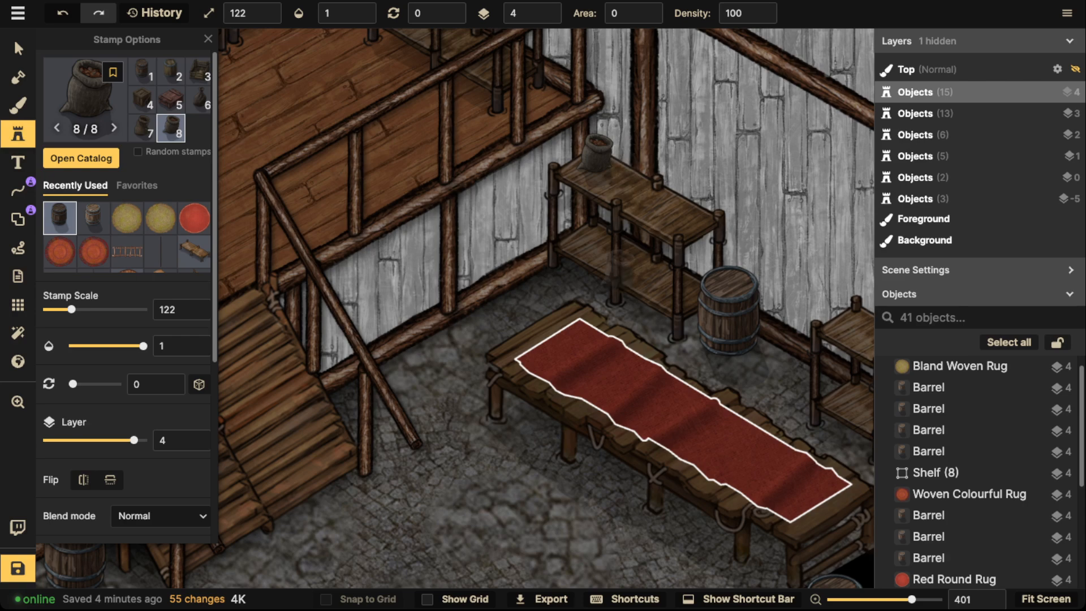
Place a sack at scale 122 on top of the barrel beside the lowest stairs and raise it to layer 5
scroll(619, 261, down, 3)
drag(243, 424, 595, 333)
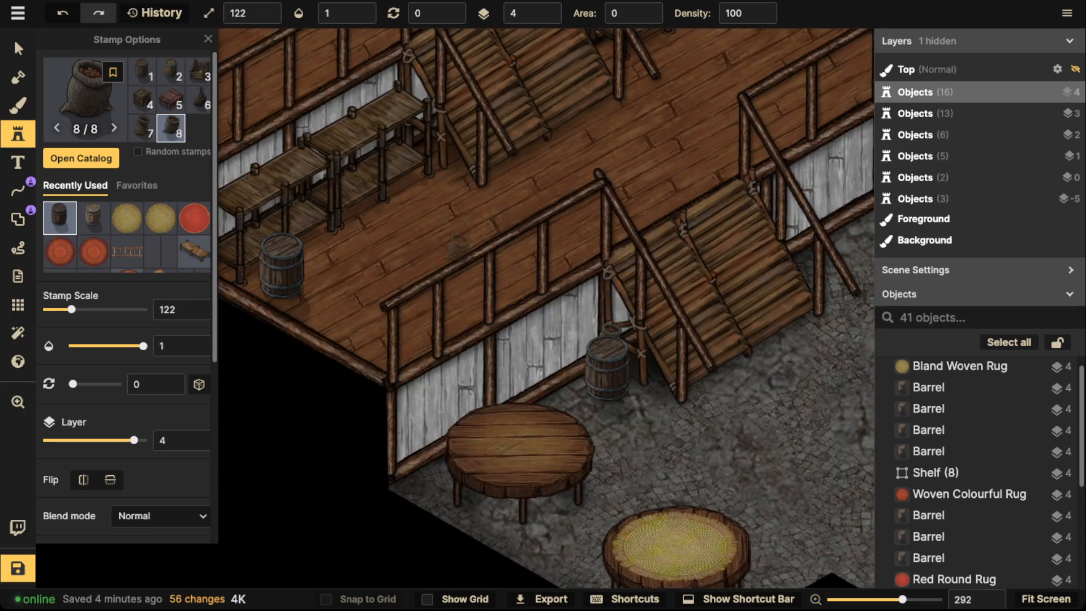
click(18, 48)
click(544, 9)
key(Escape)
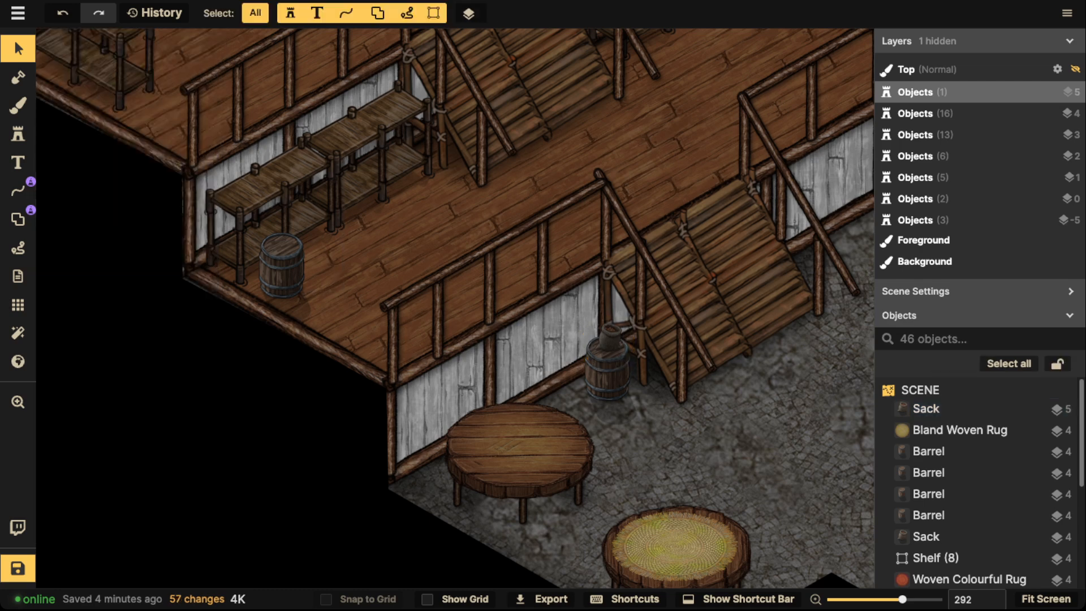
Return the sack stamp to layer 4 and place one on the lowest wooden level's shelves, near the stairs
click(18, 134)
click(547, 18)
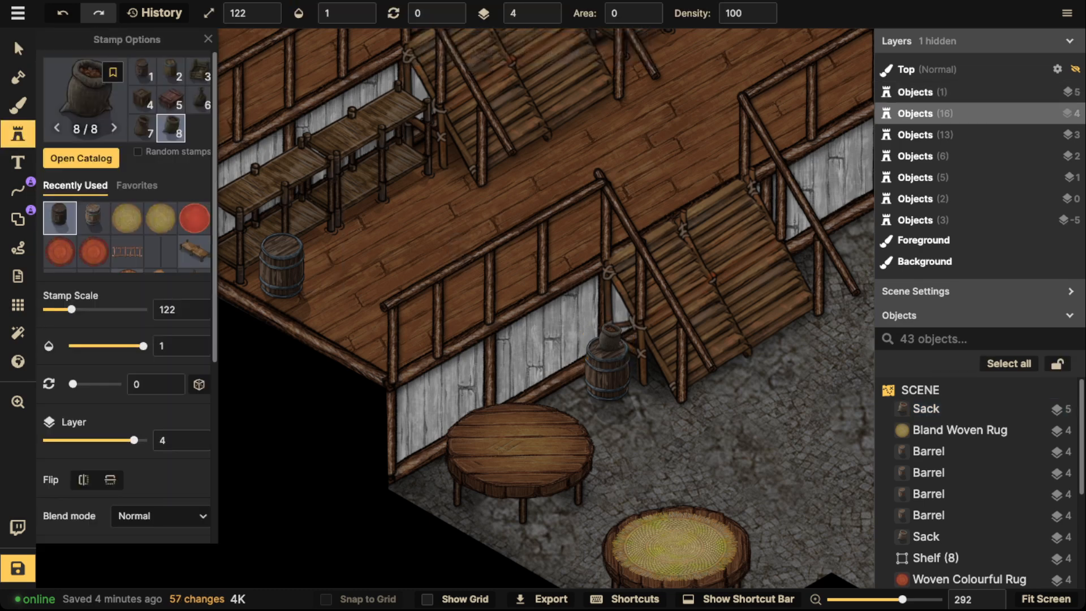
click(395, 93)
Try a sack behind the rug-covered round table on the second wooden level, and undo its placement
key(space)
drag(391, 54, 538, 339)
drag(555, 119, 570, 221)
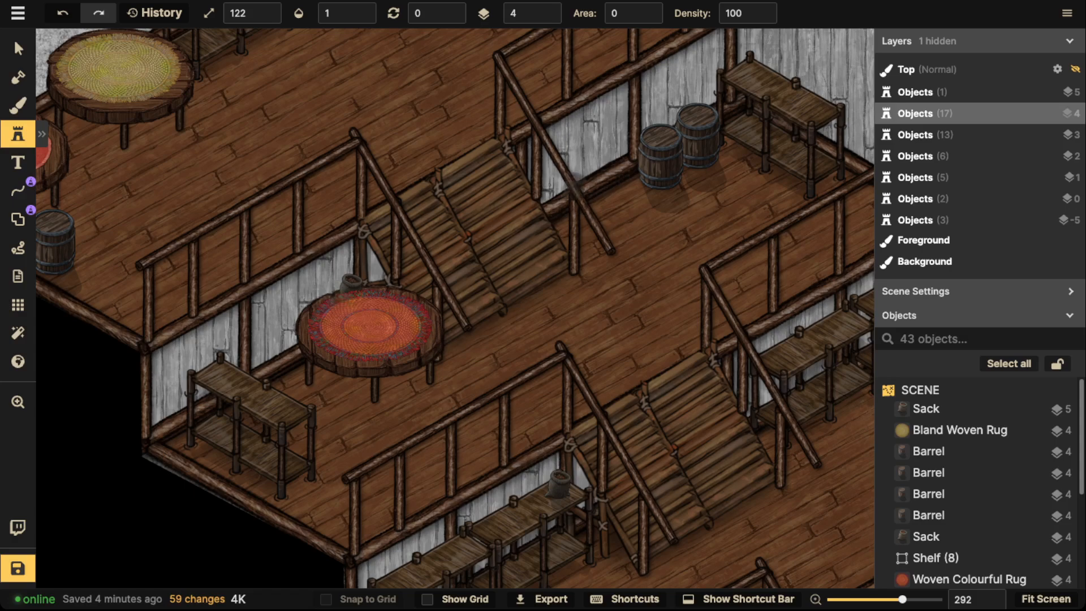
key(ctrl+z)
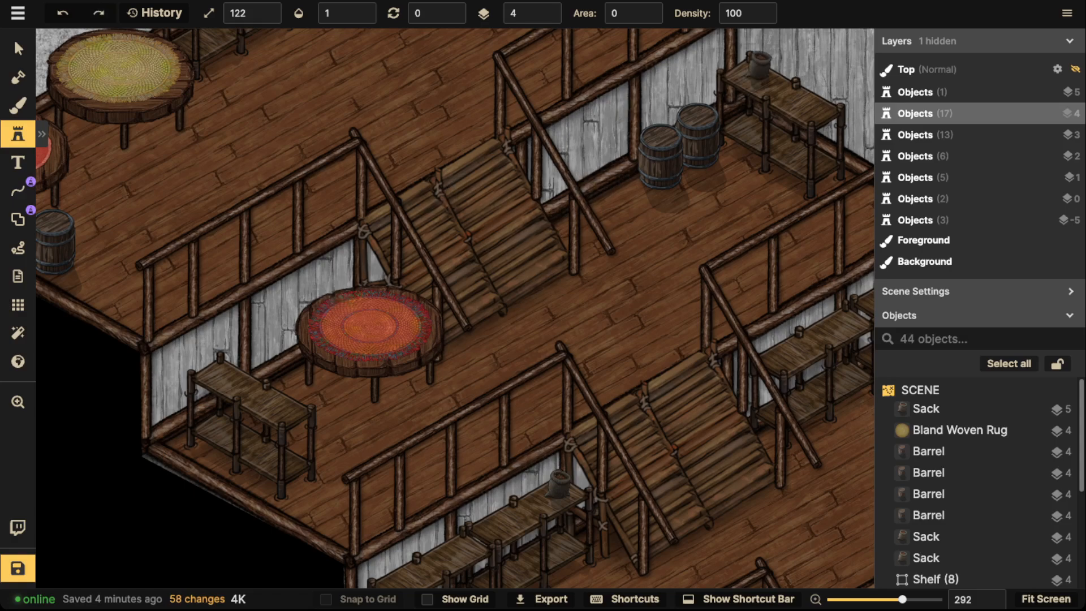
Place one sack on the shelf beside the paired barrels and another on the low shelf near the ladder on the top floor
key(space)
drag(336, 70, 483, 288)
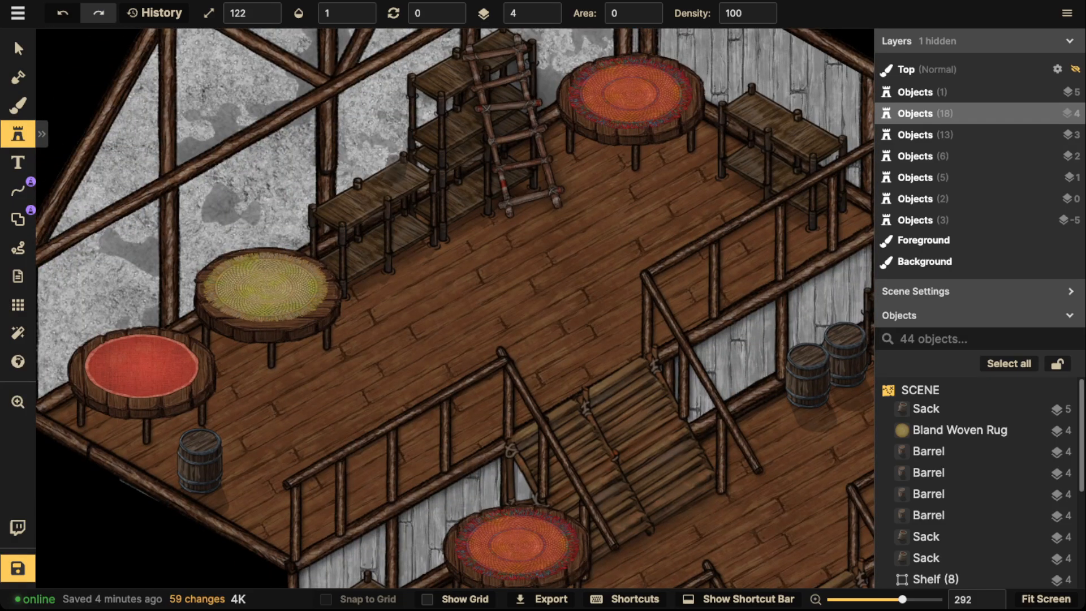
scroll(296, 188, down, 5)
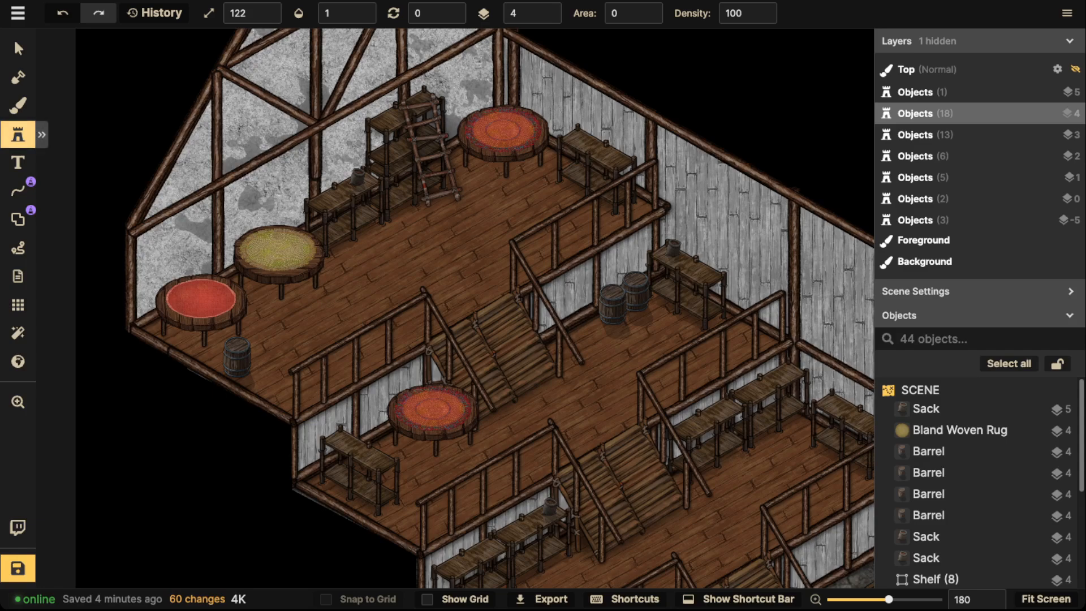
Switch to the reddish wooden crate stamp and enlarge it to scale 142
click(41, 135)
click(171, 99)
scroll(394, 226, up, 4)
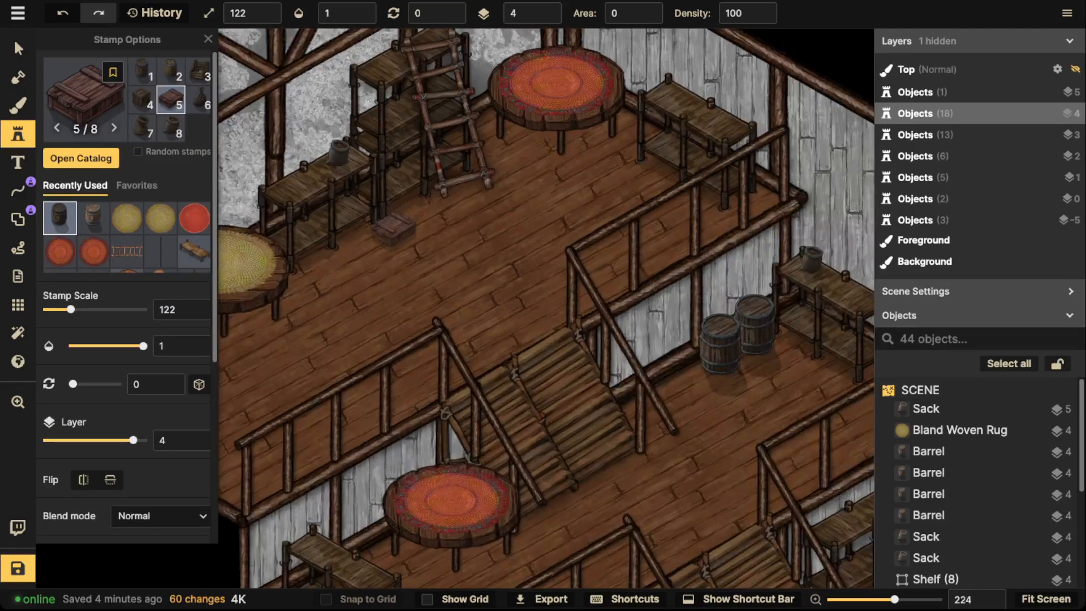
key(space)
drag(394, 228, 414, 150)
key(space)
drag(229, 264, 394, 251)
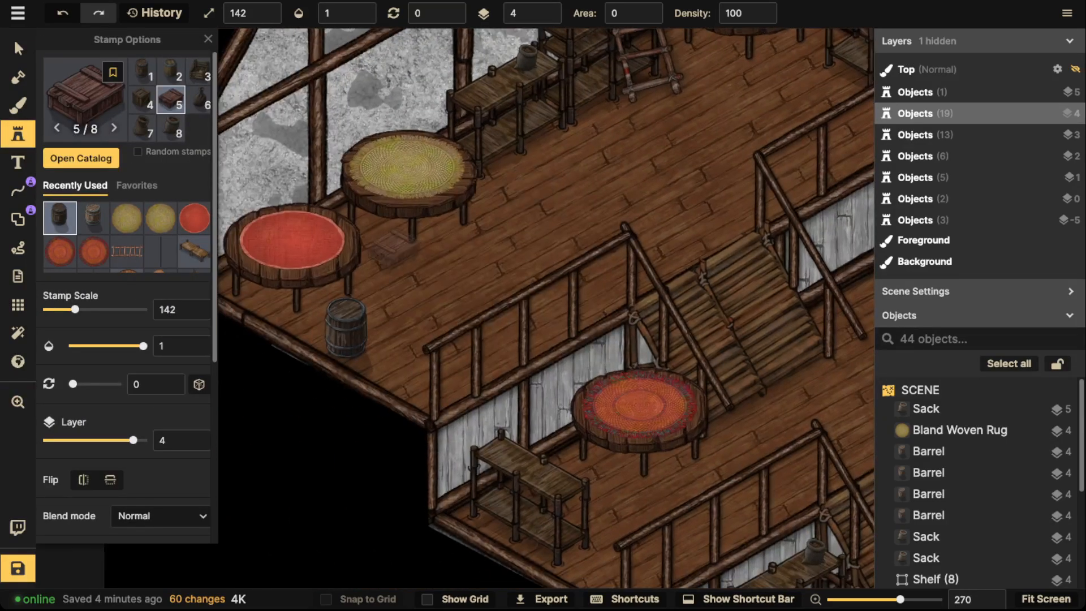
Place one crate beside the top floor's barrel and another in front of the paired barrels on the second wooden level
key(space)
drag(439, 282, 373, 139)
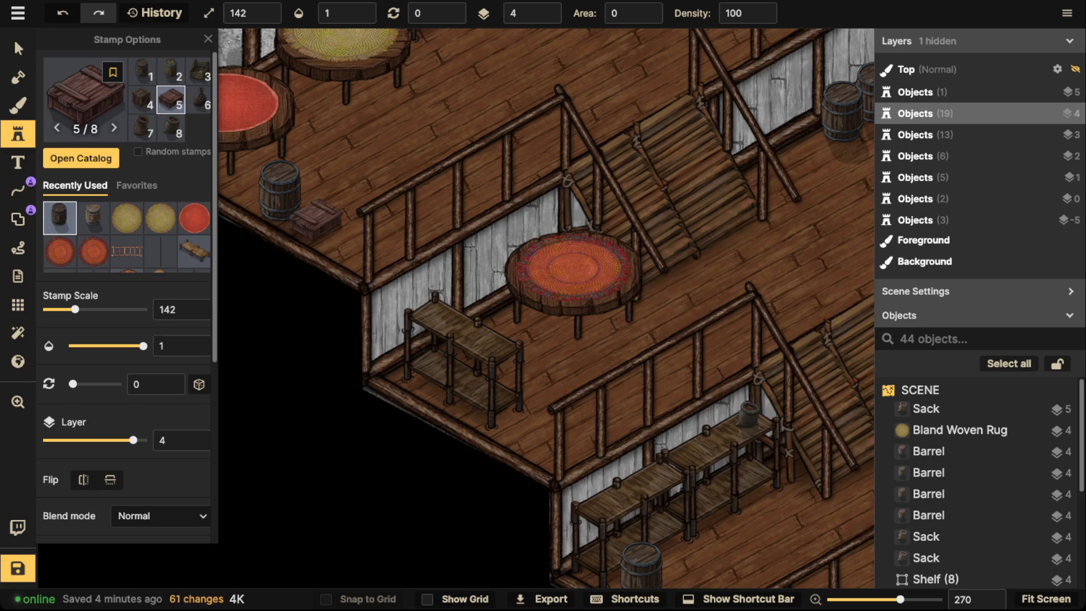
key(space)
drag(628, 338, 372, 301)
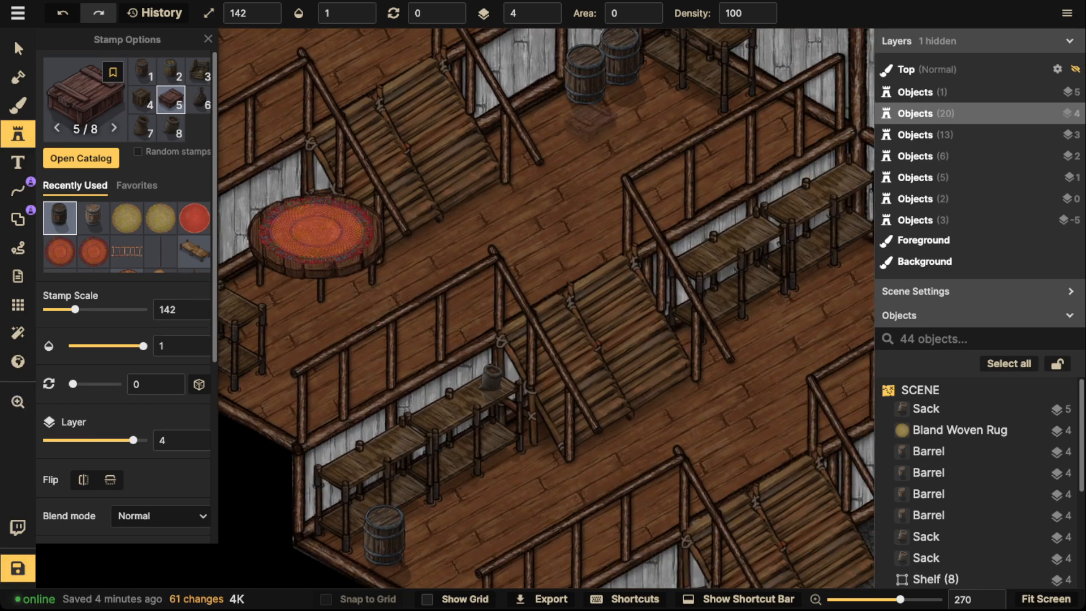
click(559, 117)
Place a crate on the stone floor behind the long table, next to the barrel
key(space)
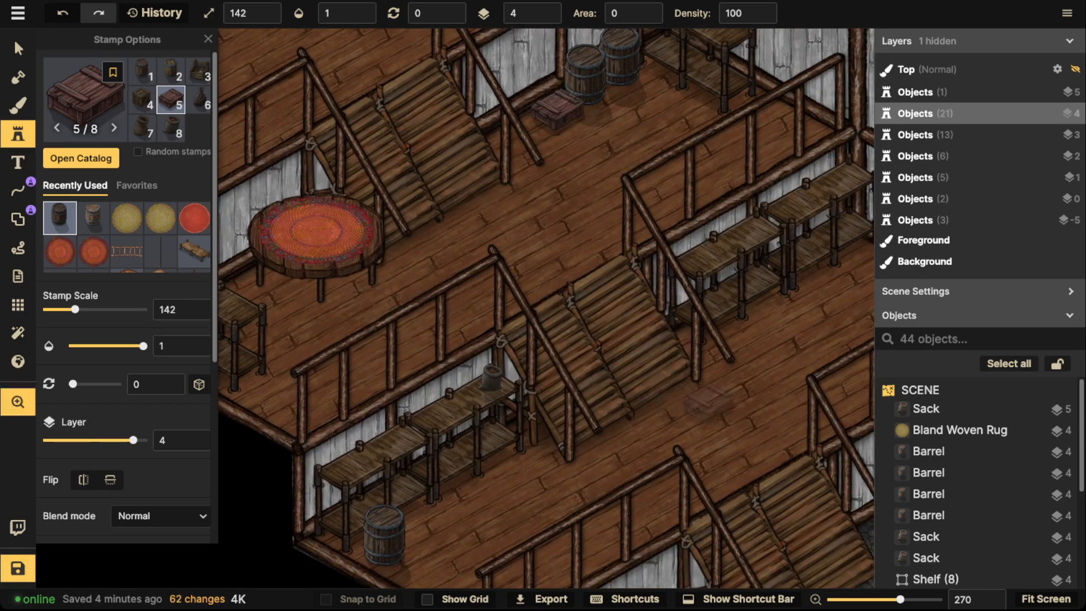
drag(710, 402, 342, 120)
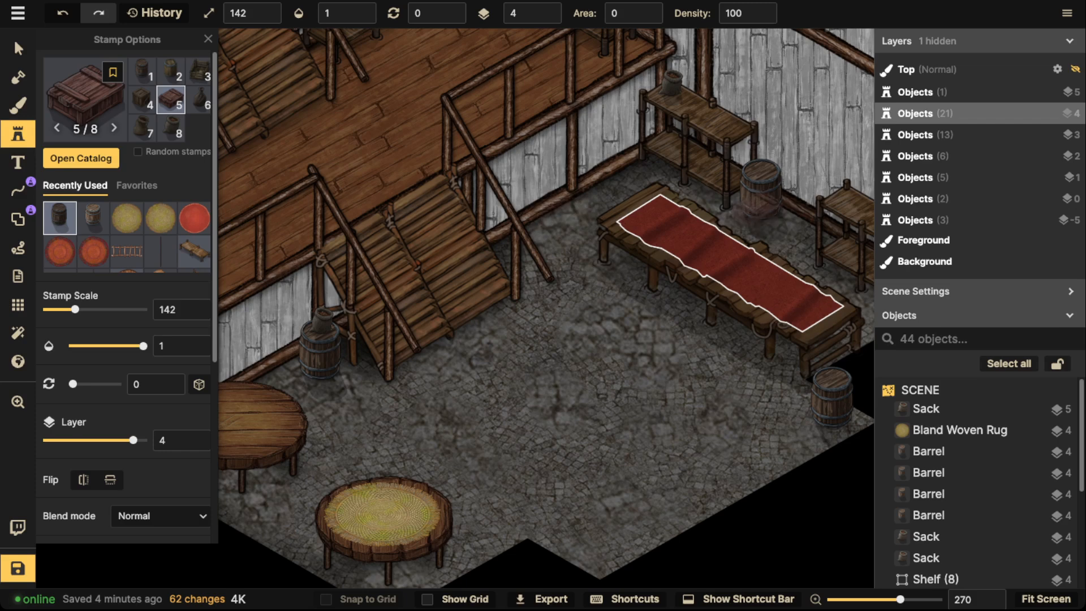
click(786, 222)
Place a crate in the corner behind the bare round table, and move it beside the yellow-covered table near the floor's edge
scroll(512, 196, down, 2)
key(space)
drag(499, 249, 614, 161)
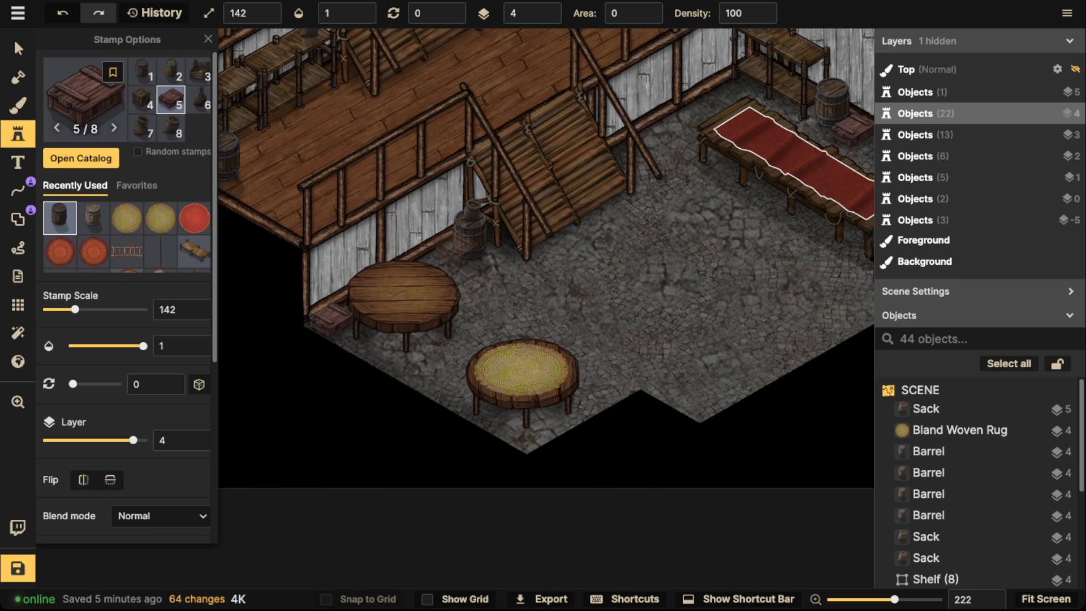
click(18, 48)
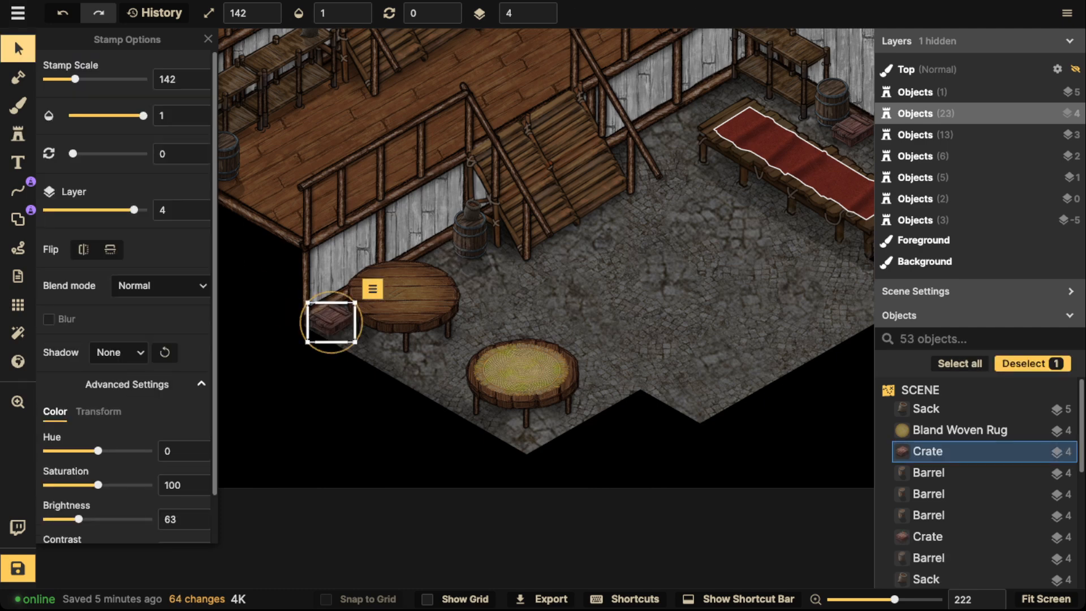
drag(331, 322, 611, 383)
key(Escape)
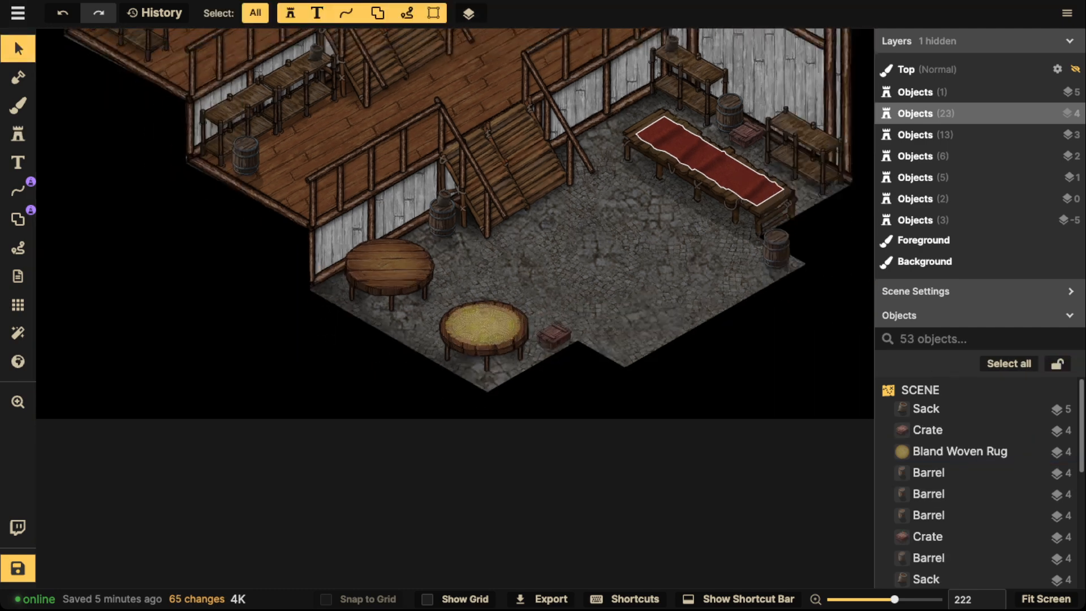
Delete the crate beside the yellow-covered round table on the stone floor
scroll(335, 145, down, 4)
key(space)
drag(335, 145, 343, 224)
click(501, 362)
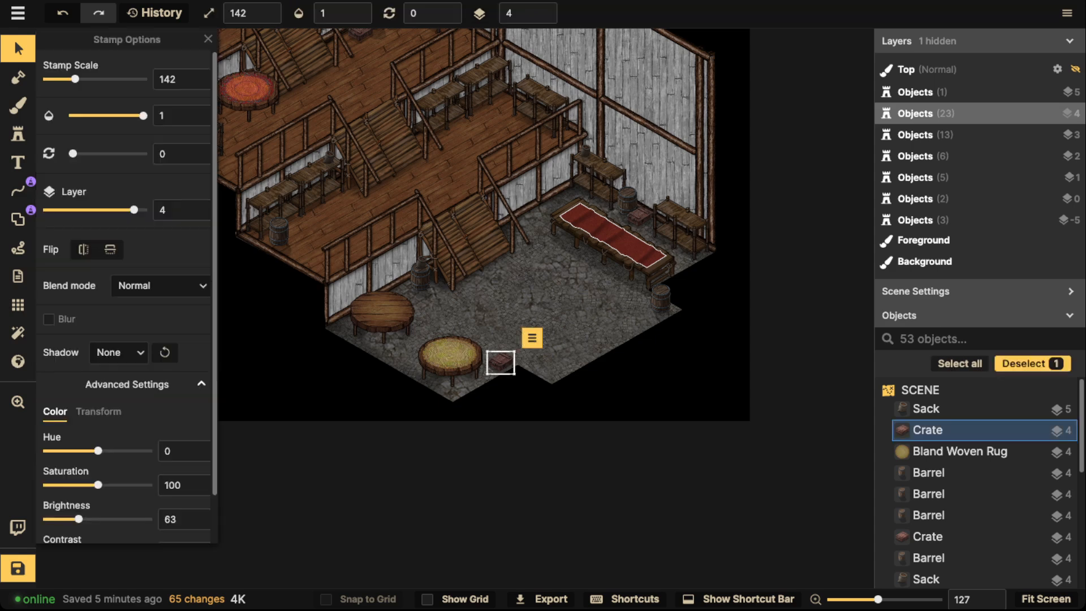
key(Delete)
Flip the reddish crate stamp horizontally and place one on the stone floor beside the barrel at the foot of the stairs
click(18, 133)
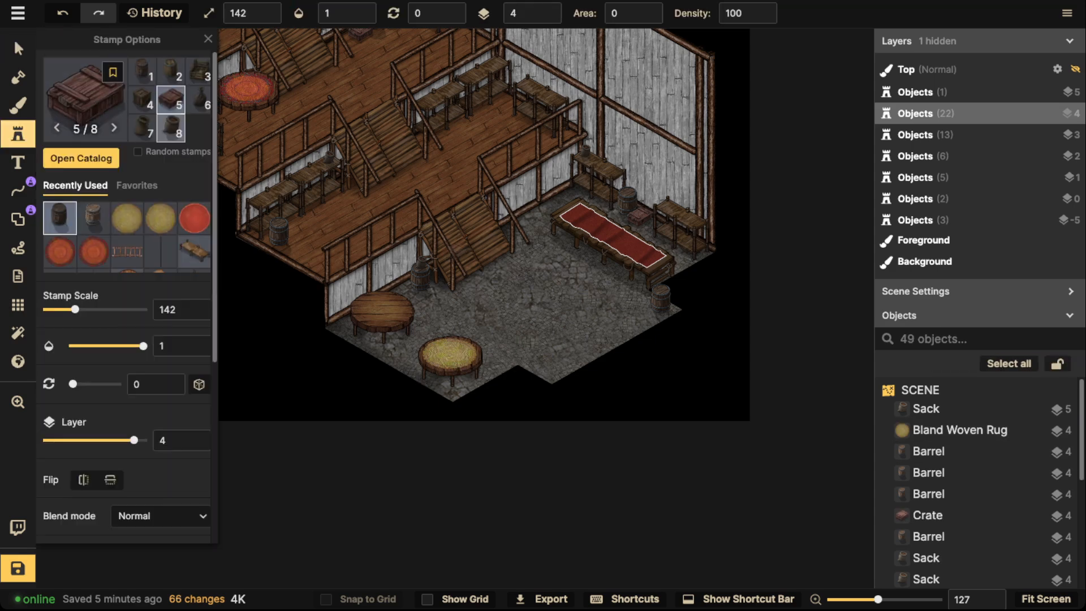
click(83, 480)
scroll(462, 314, up, 7)
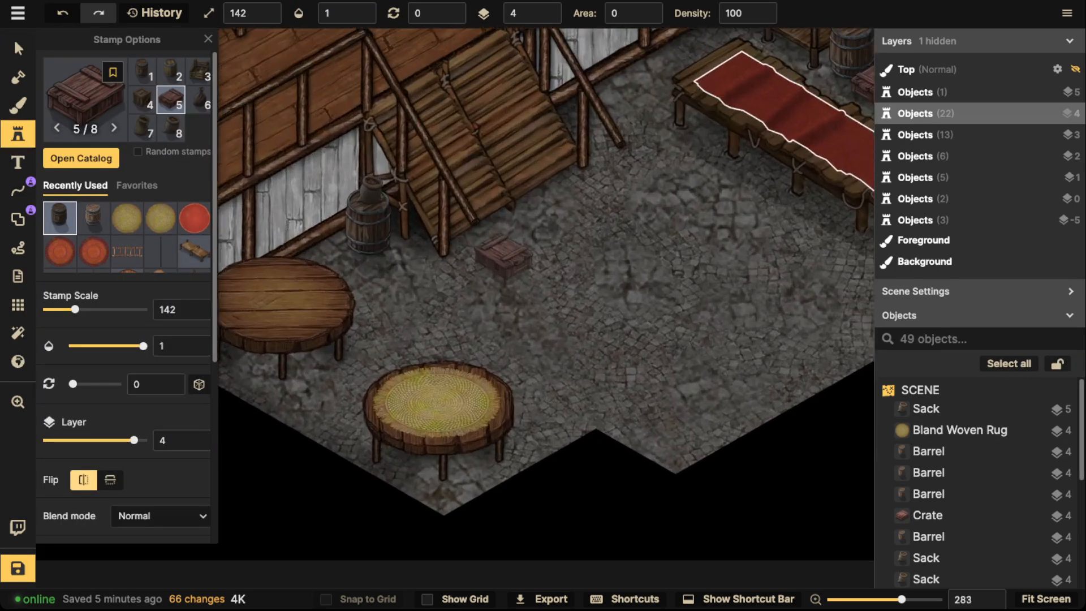
key(space)
drag(504, 243, 477, 260)
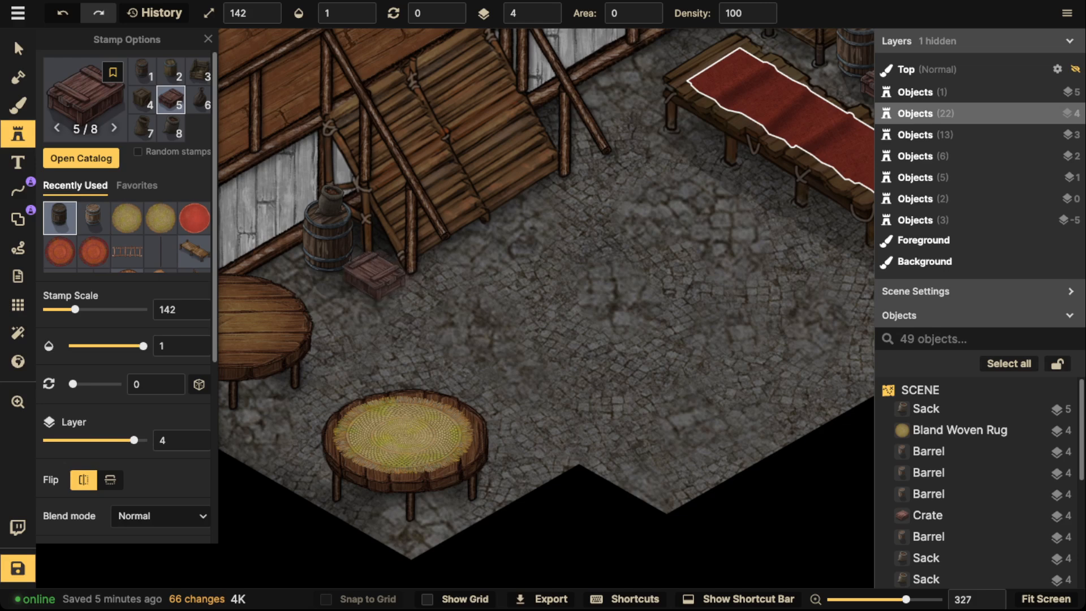
click(373, 280)
Switch to the taller slatted crate stamp; place one on the third wooden level's back shelves and another by the paired barrels one level up
scroll(317, 203, down, 5)
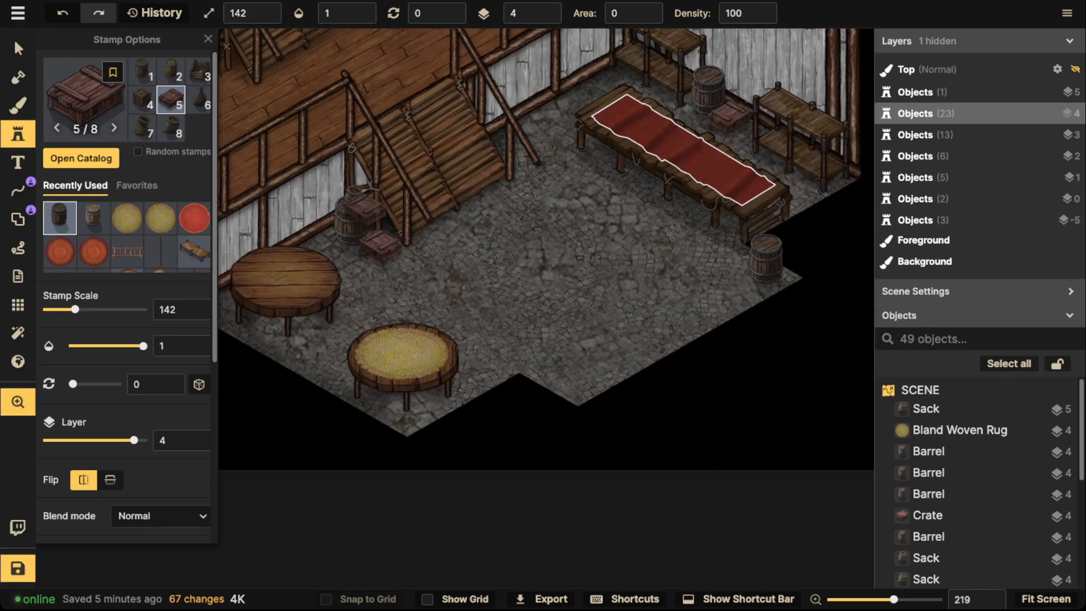
key(space)
drag(463, 225, 498, 352)
drag(347, 130, 457, 254)
click(142, 99)
drag(517, 168, 365, 249)
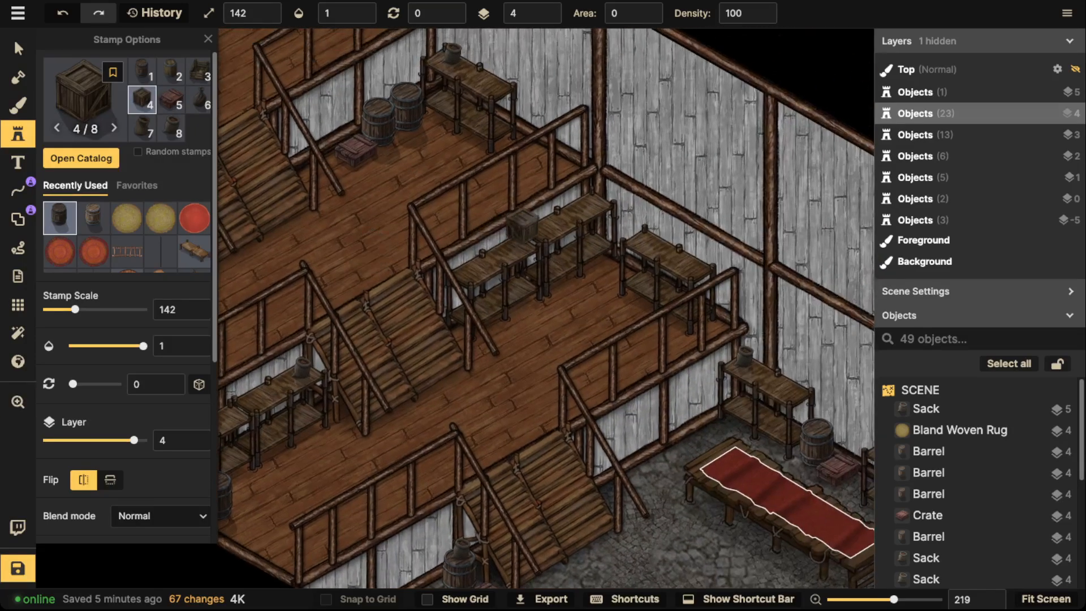
scroll(521, 230, up, 3)
click(558, 215)
scroll(512, 210, down, 4)
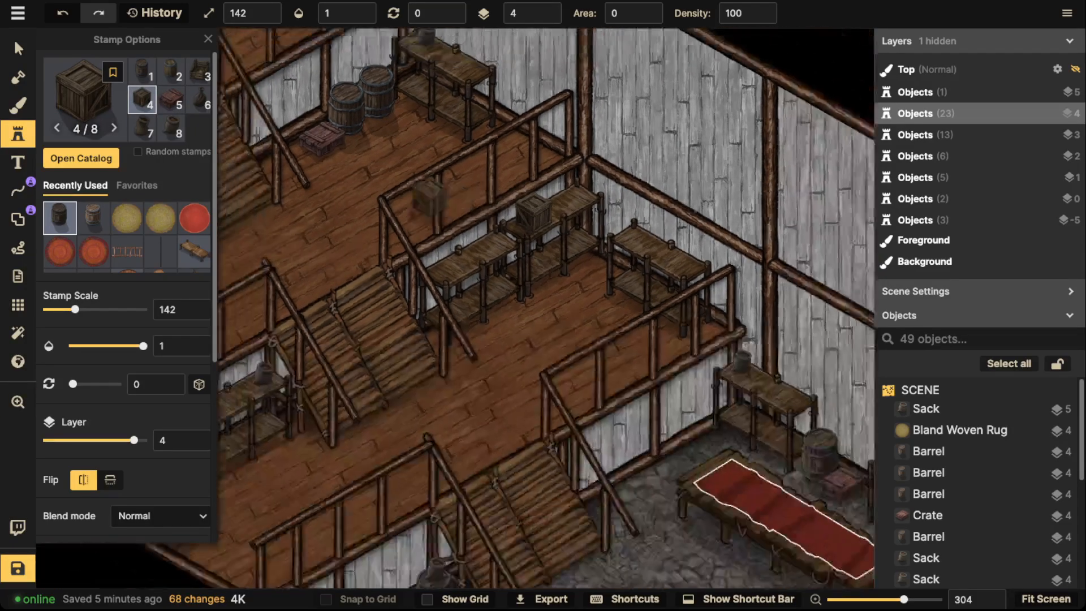
drag(424, 229, 599, 280)
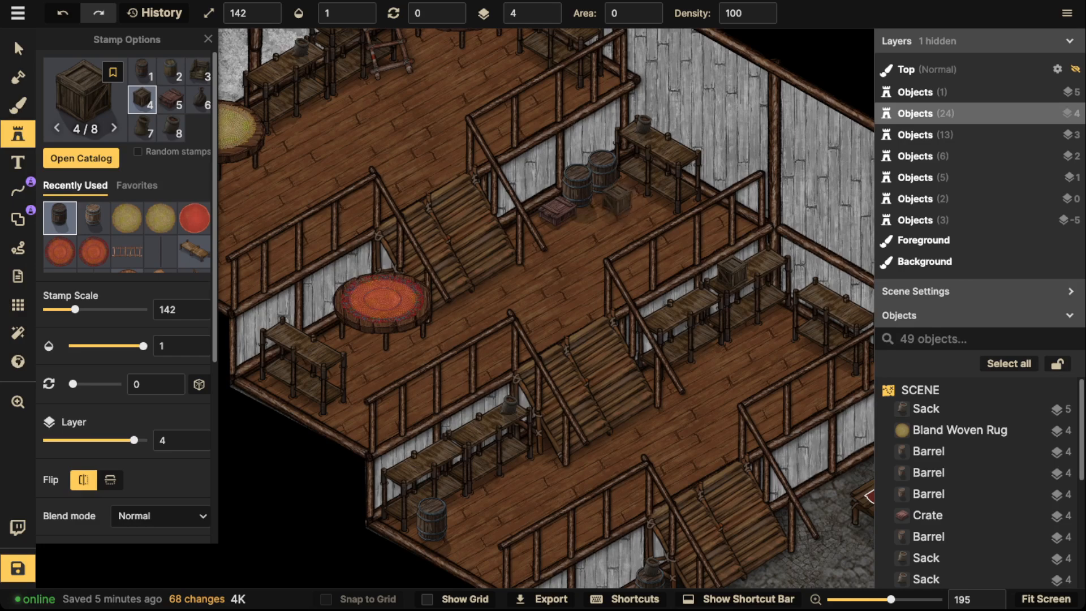
scroll(396, 287, down, 2)
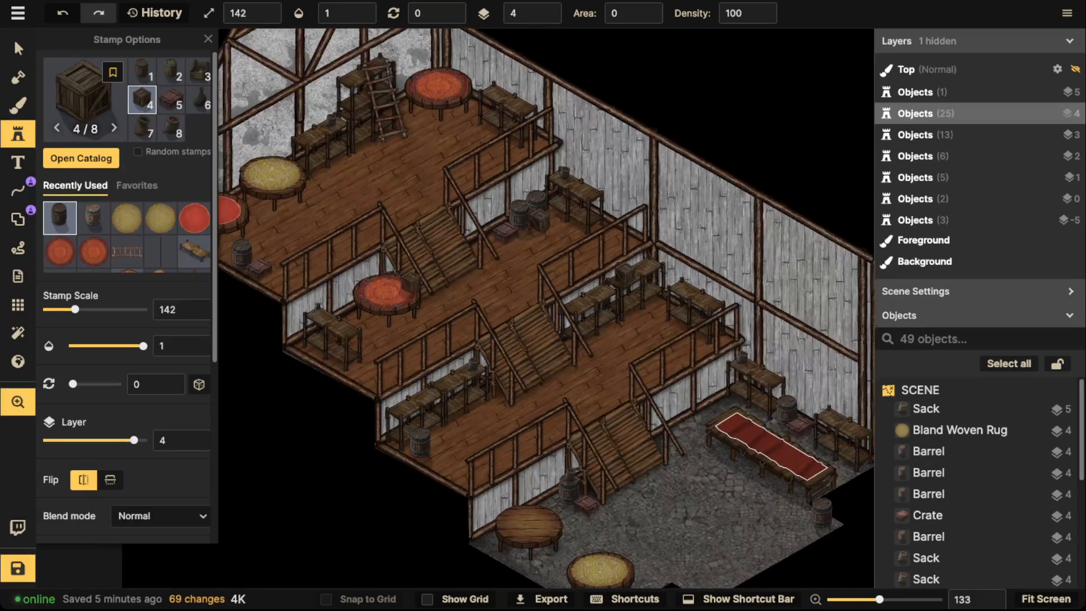
drag(345, 304, 349, 275)
scroll(444, 252, down, 1)
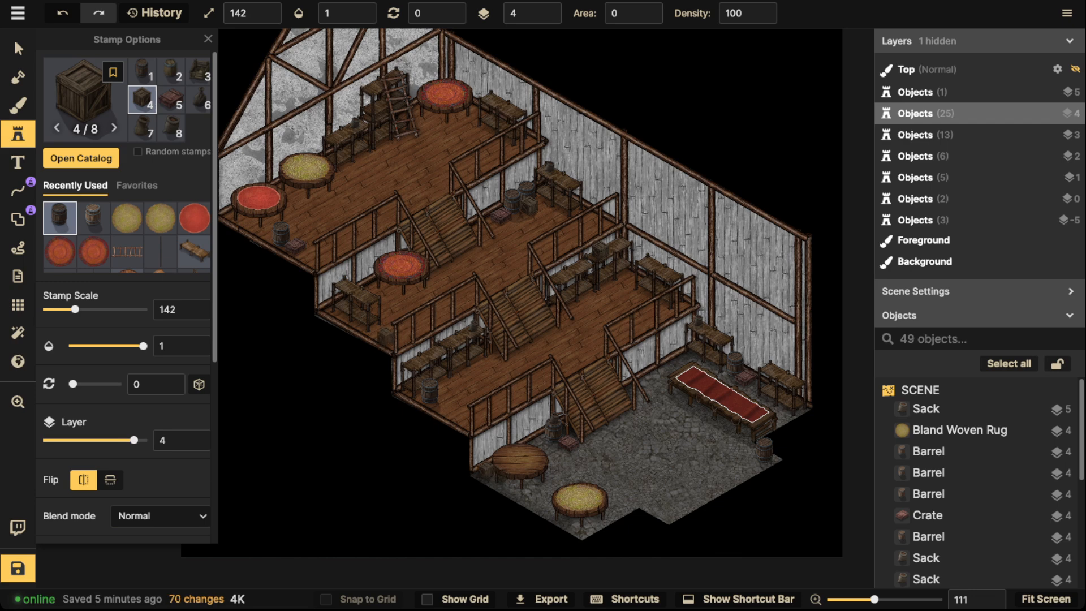
key(ctrl+z)
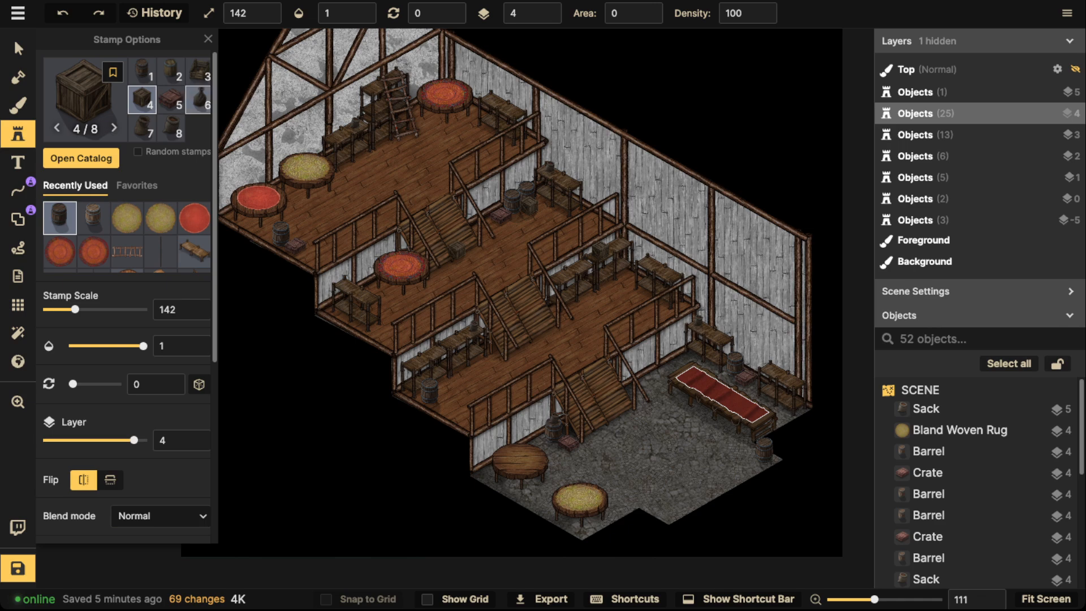
Switch to the tied sack stamp and place one on the back edge of the orange-covered round table on the second level
click(198, 100)
scroll(675, 329, up, 8)
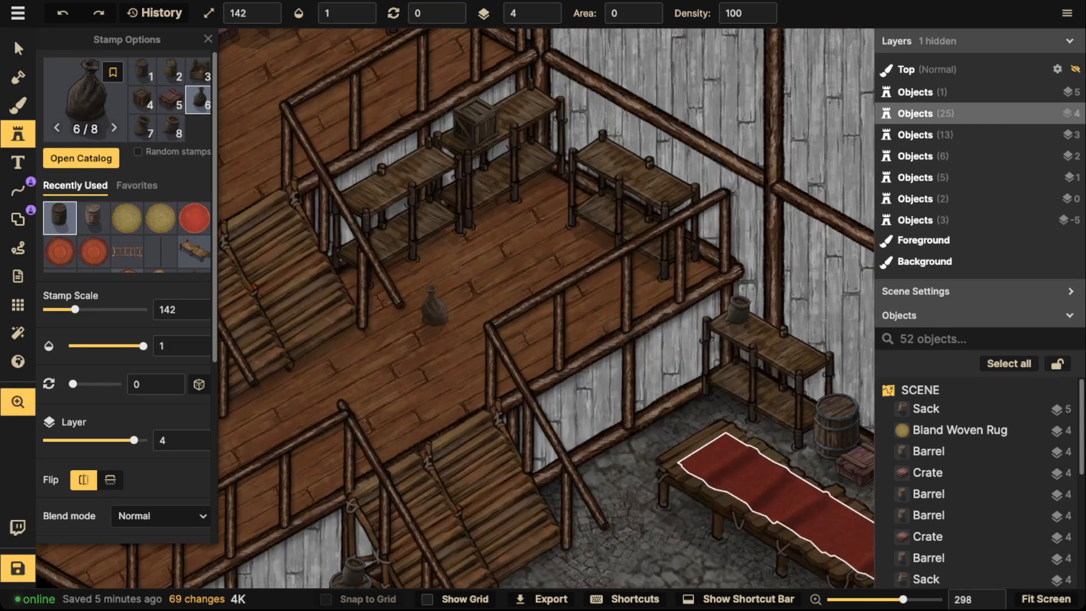
drag(435, 306, 1021, 416)
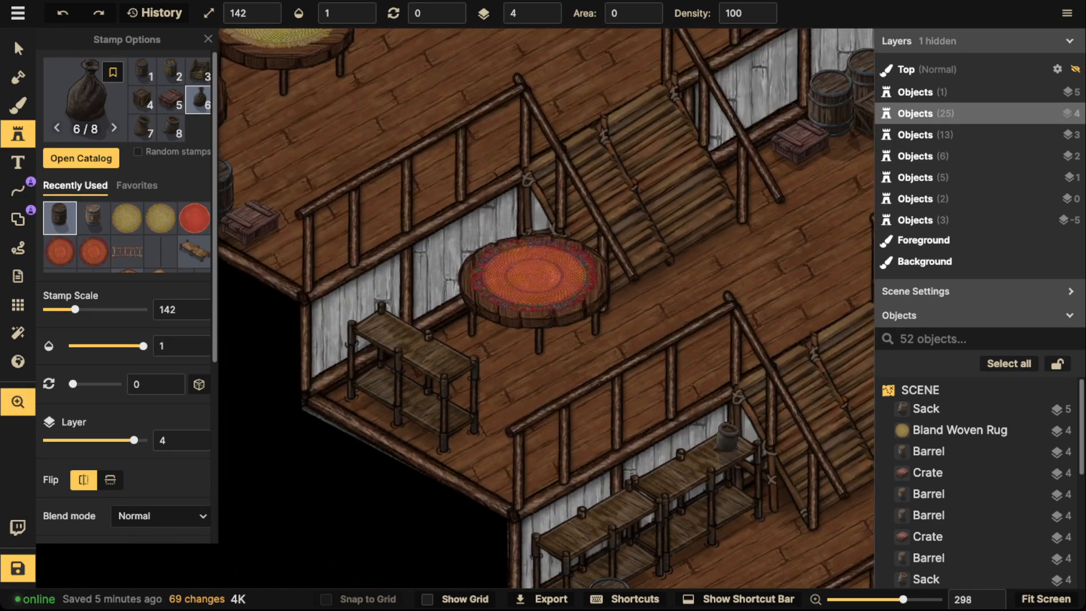
drag(552, 234, 583, 339)
scroll(583, 340, up, 4)
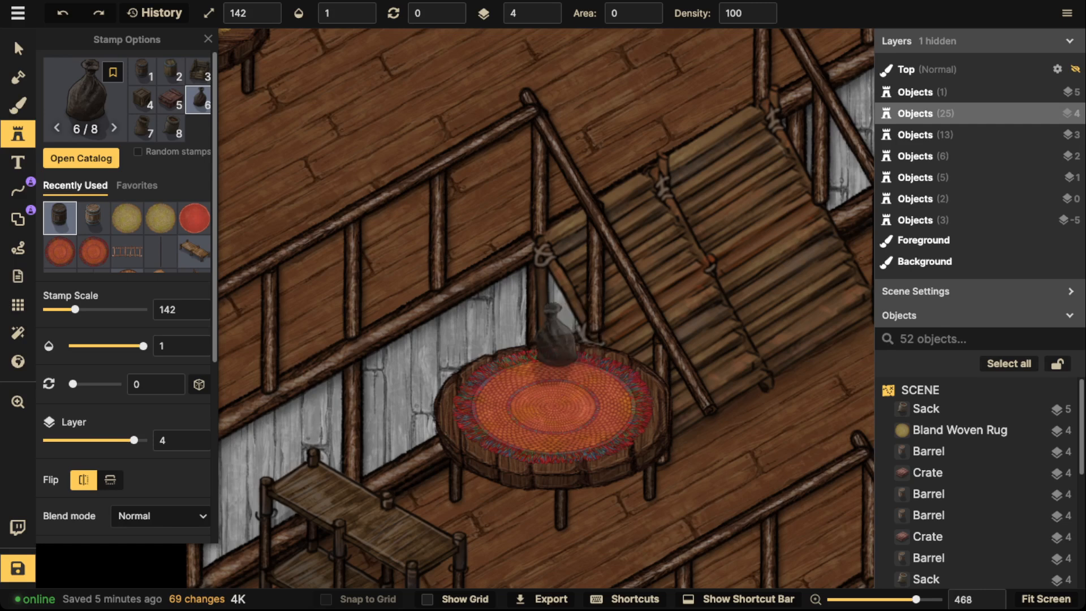
click(555, 346)
Raise the sack on the orange-covered table to layer 5
click(18, 49)
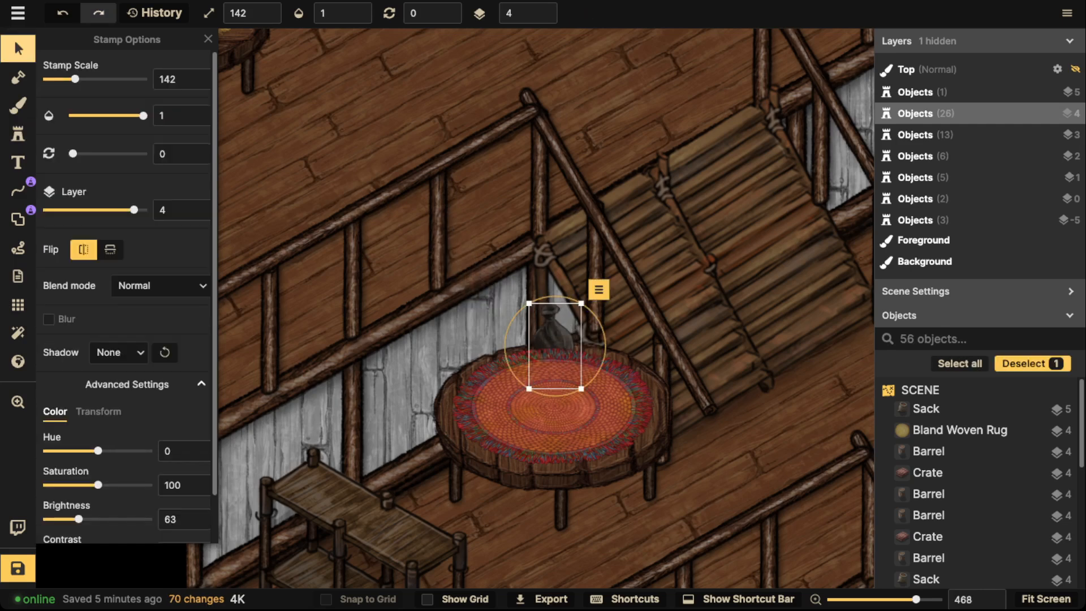
click(550, 10)
key(Escape)
scroll(651, 352, down, 5)
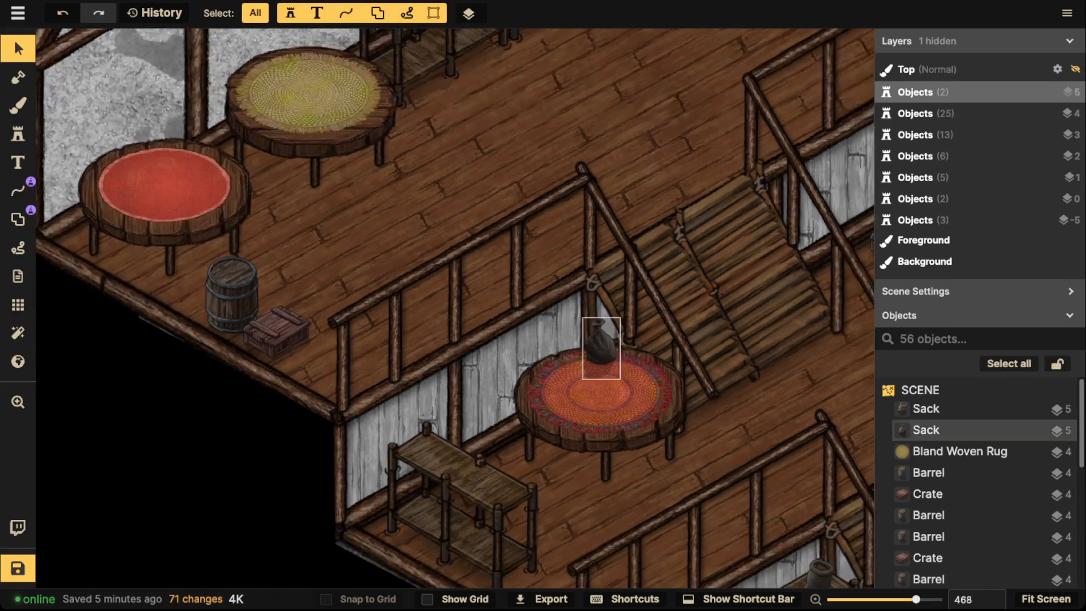
drag(651, 352, 498, 479)
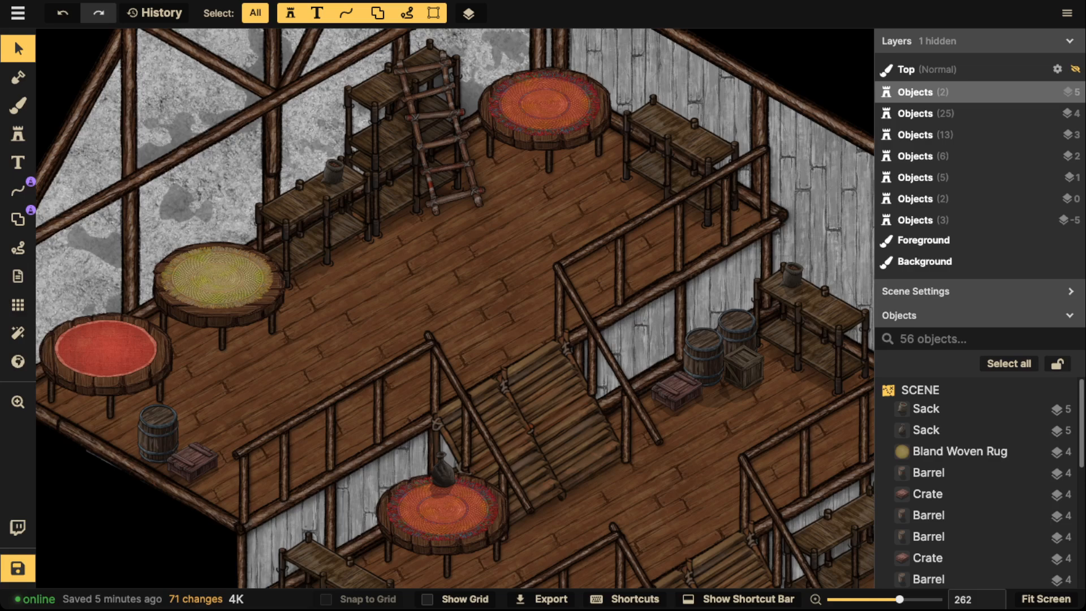
Open the stamp catalog, switch it to the Fantasy Battlemaps collection and clear the crates search
click(17, 133)
click(171, 100)
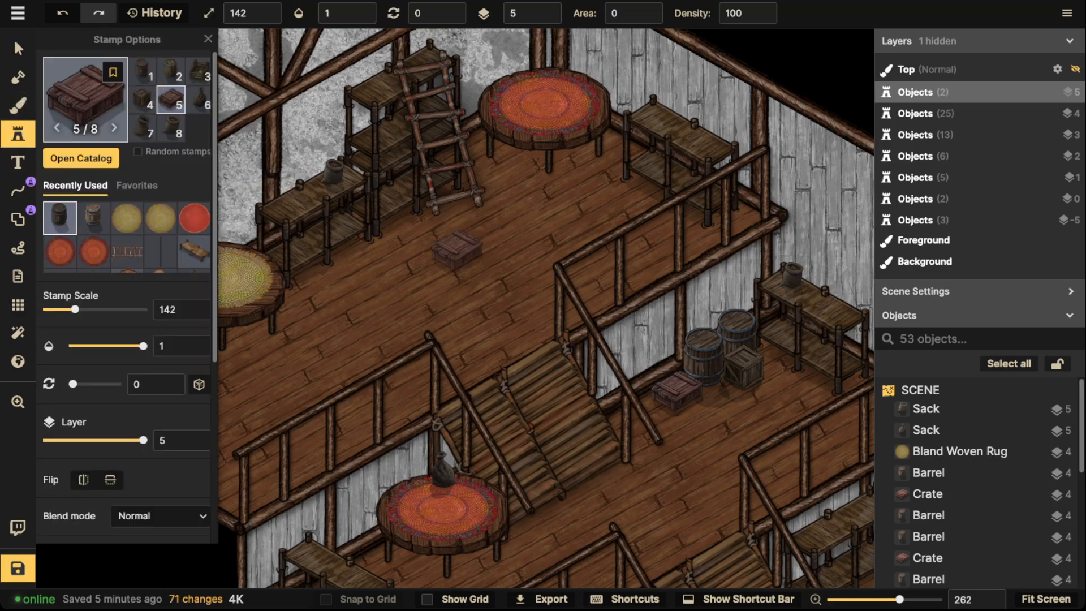
click(85, 97)
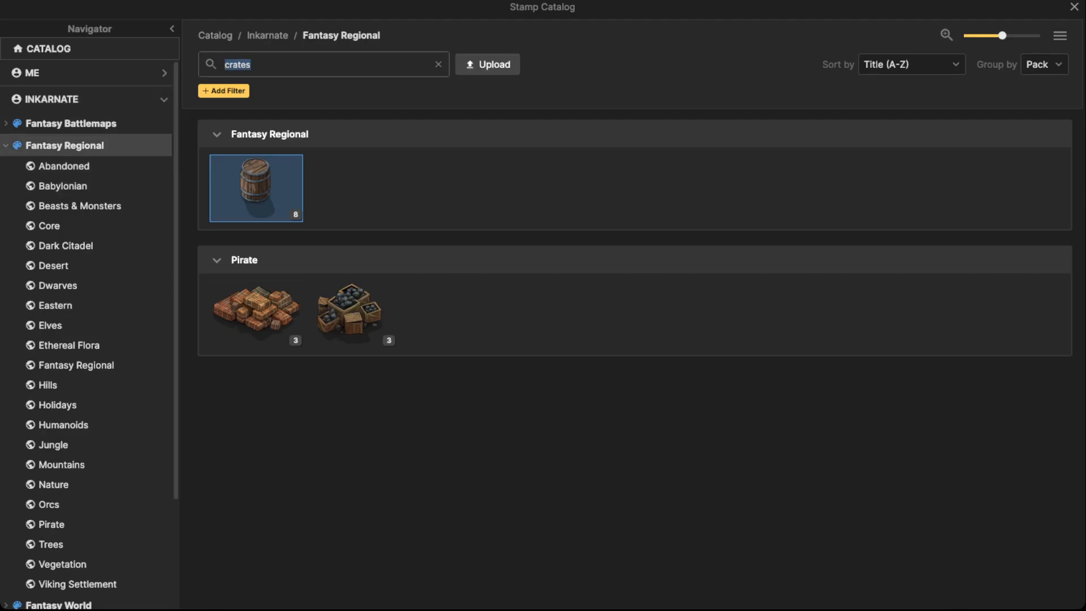
click(6, 145)
click(5, 124)
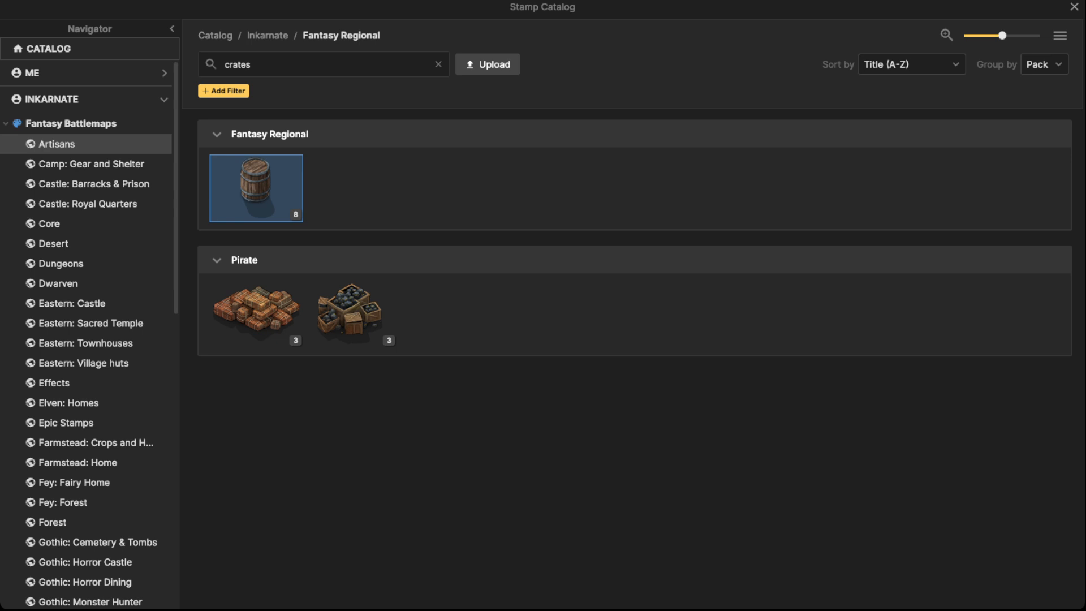
click(70, 123)
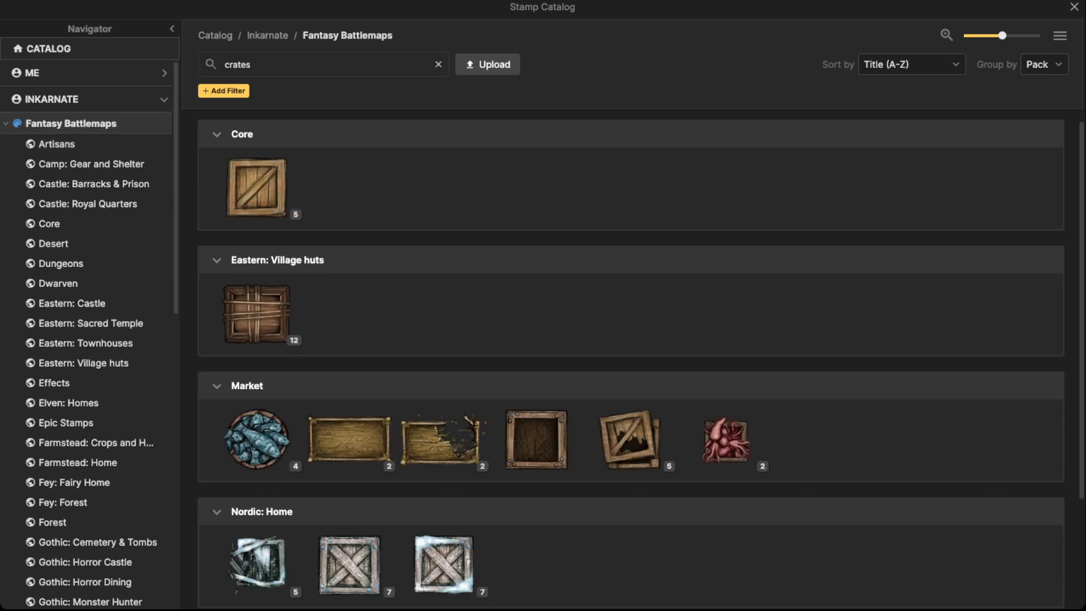
click(438, 64)
Expand all assets in the catalog and choose the round yellow Waterskin stamp from Camp: Gear and Shelter
click(1059, 35)
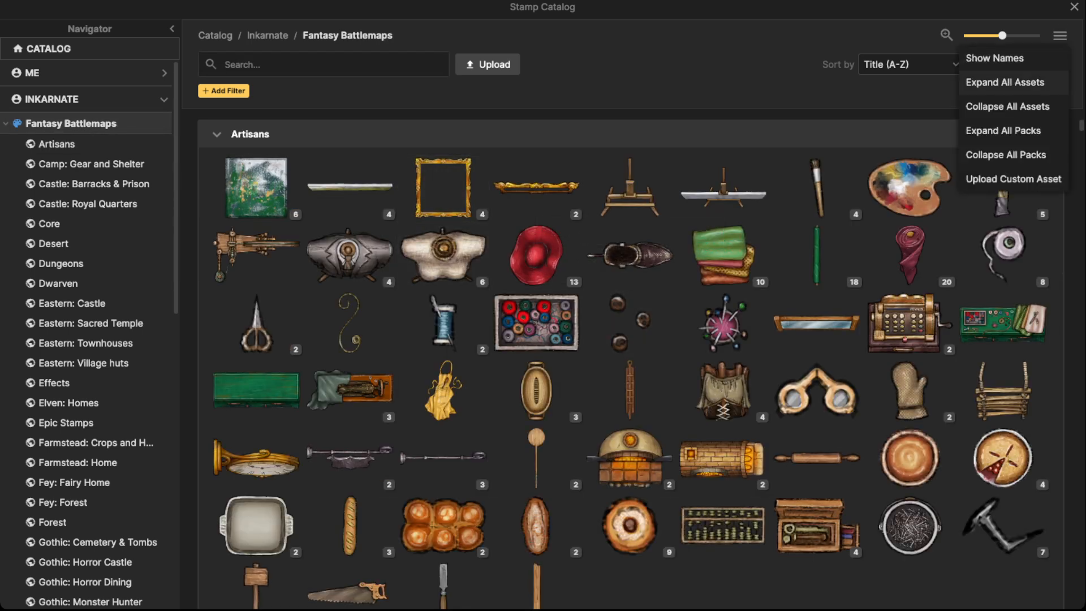
click(1005, 82)
scroll(624, 362, down, 20)
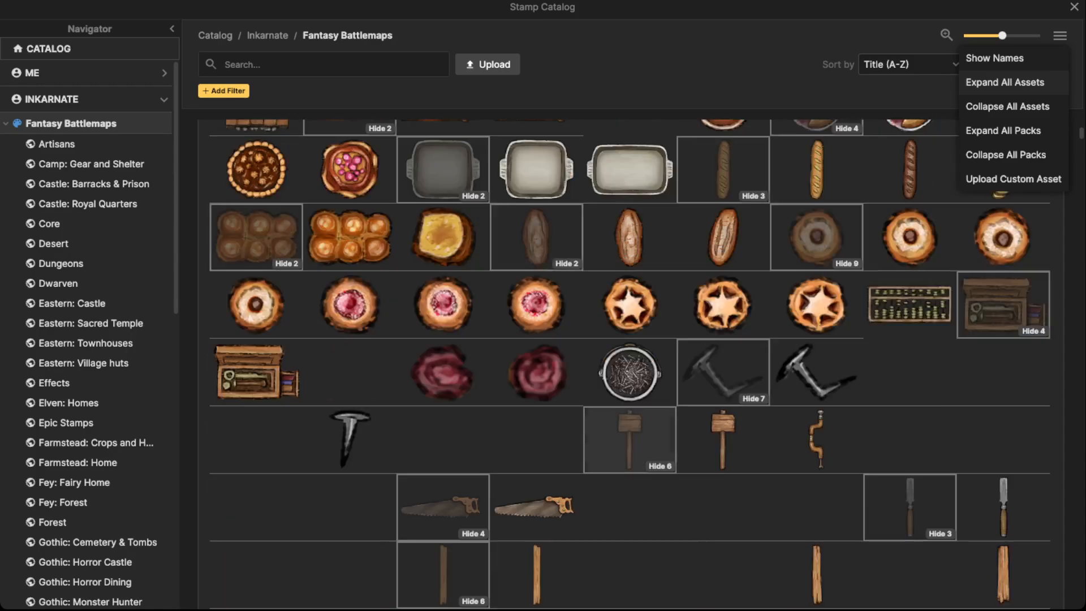
scroll(536, 321, down, 2)
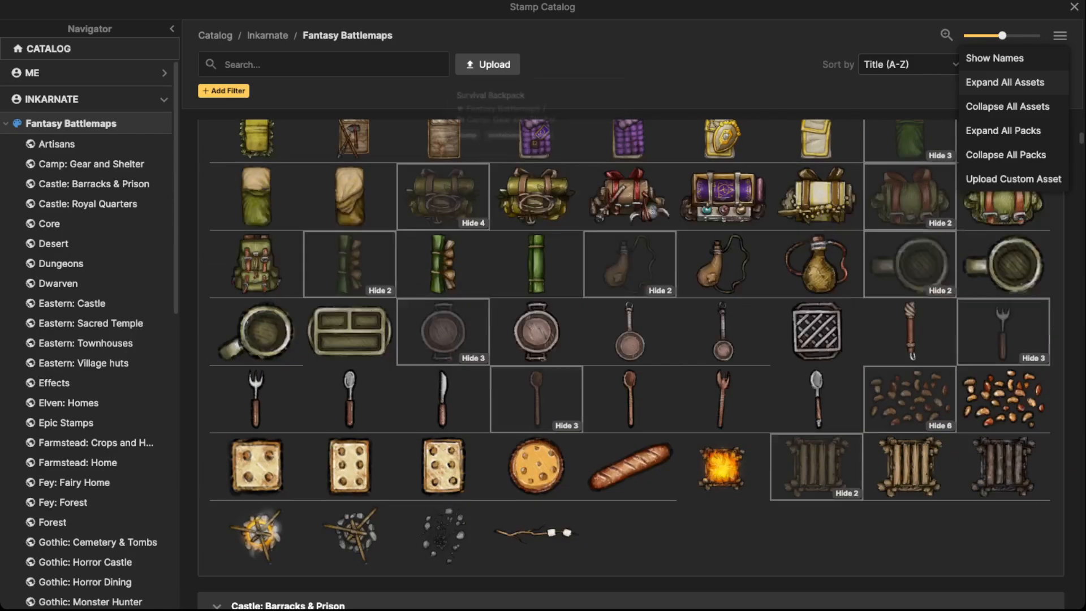
click(816, 263)
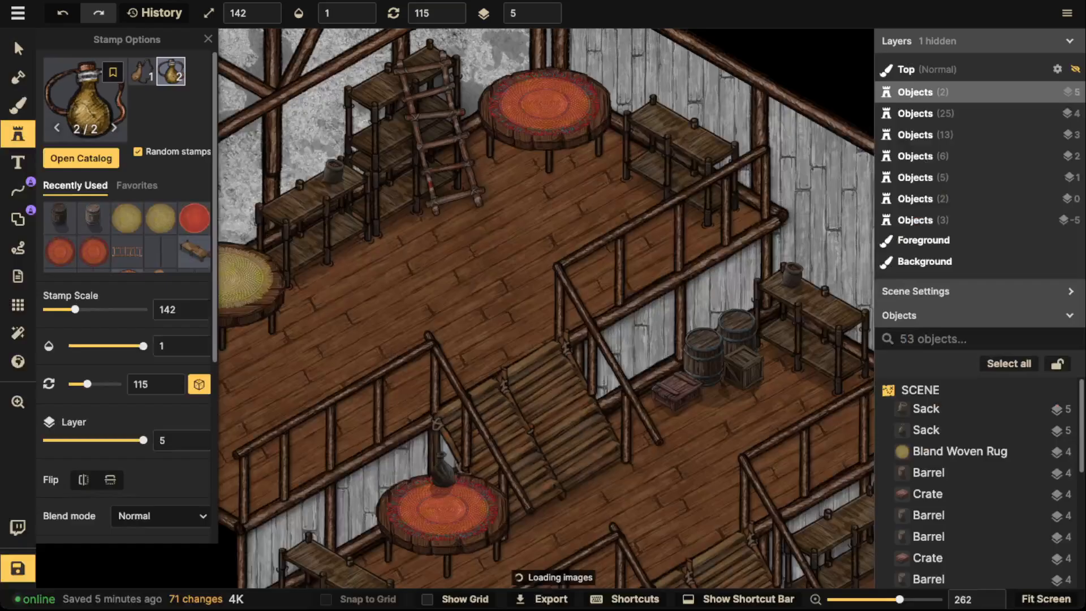
Shrink the Waterskin stamp to scale 52 and place two different waterskins on the shelf beside the paired barrels
scroll(537, 291, up, 5)
scroll(544, 300, down, 9)
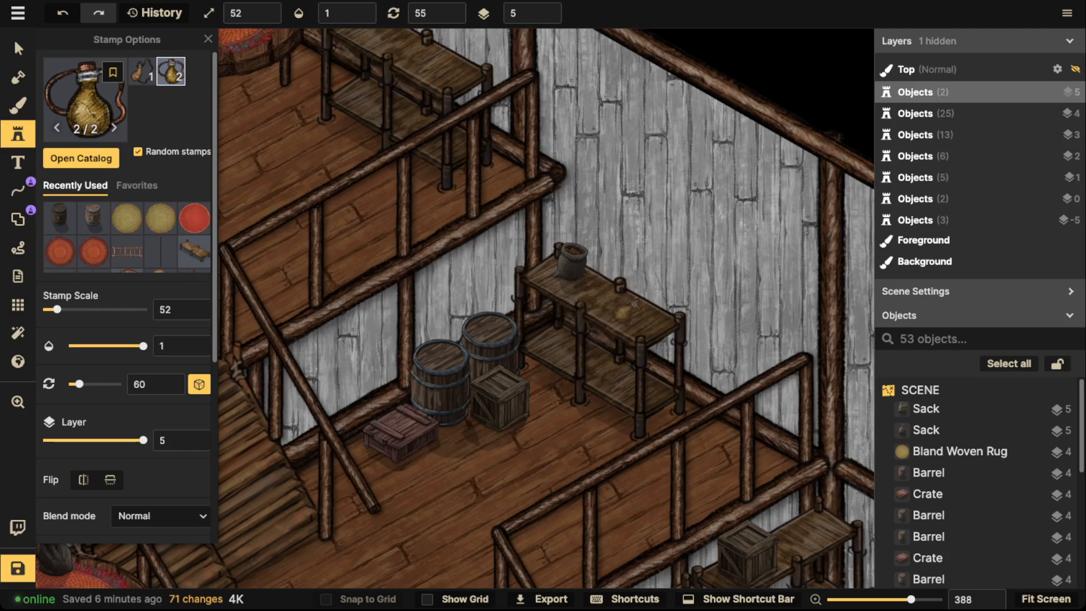
click(624, 311)
key(Escape)
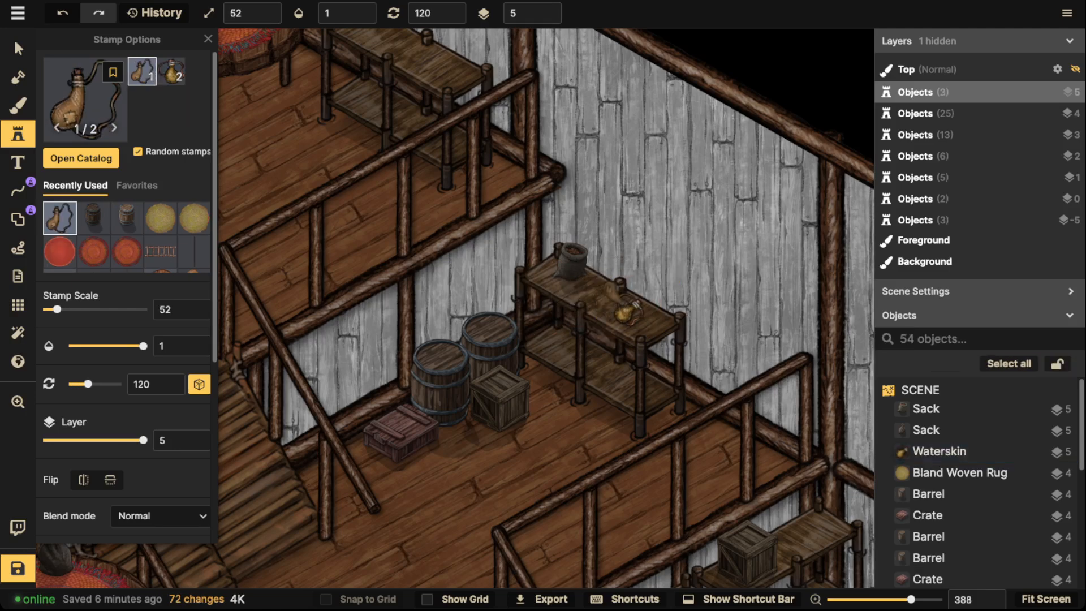
click(601, 286)
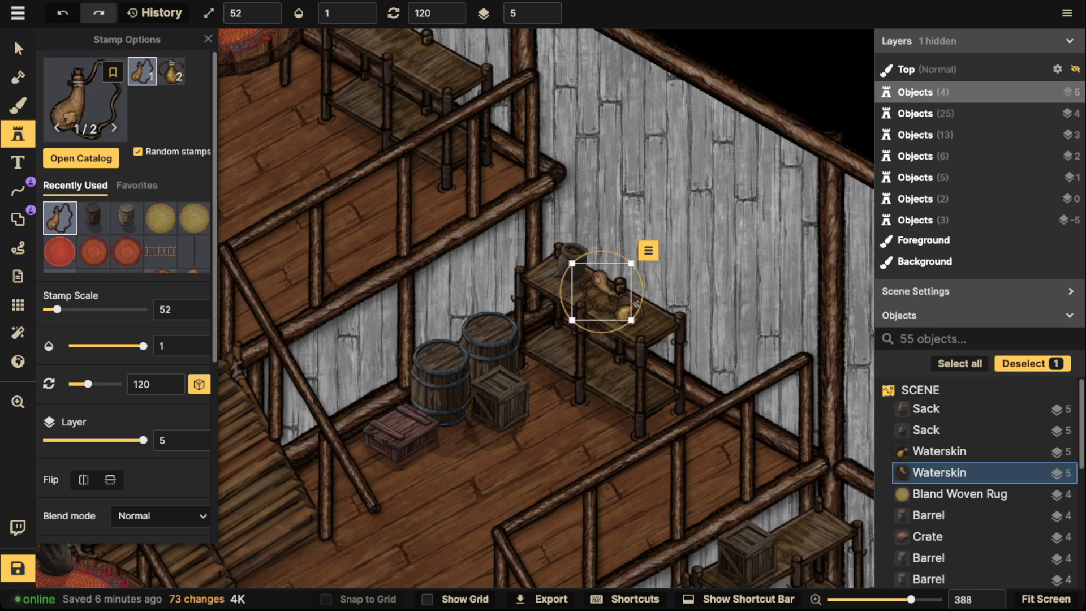
key(Escape)
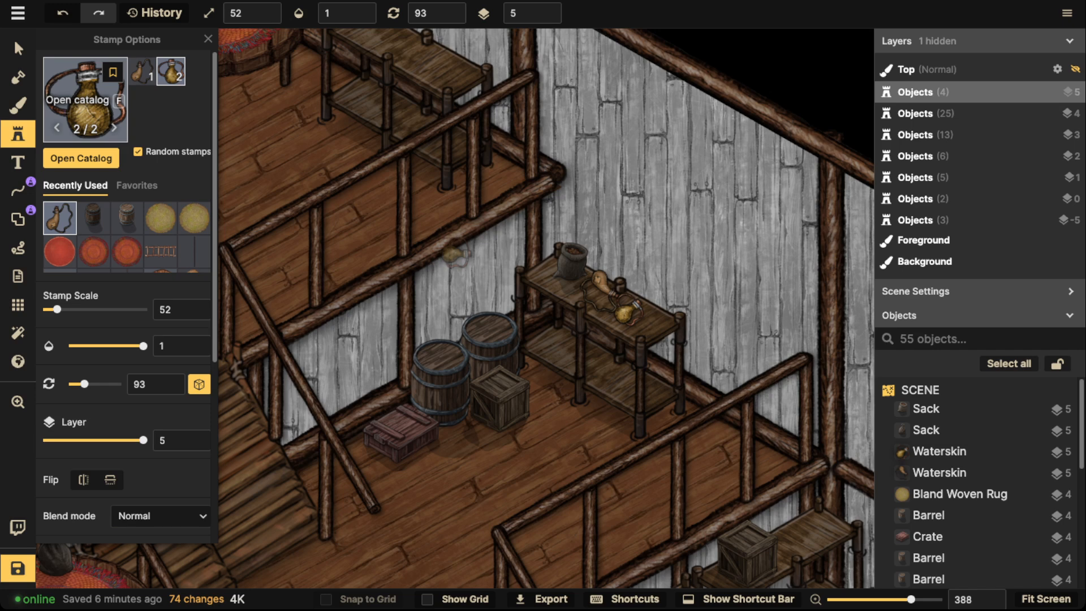
Choose the green Rolled Bedroll stamp from the catalog, rotate it to 270 degrees and place it on top of the crate by the paired barrels
key(f)
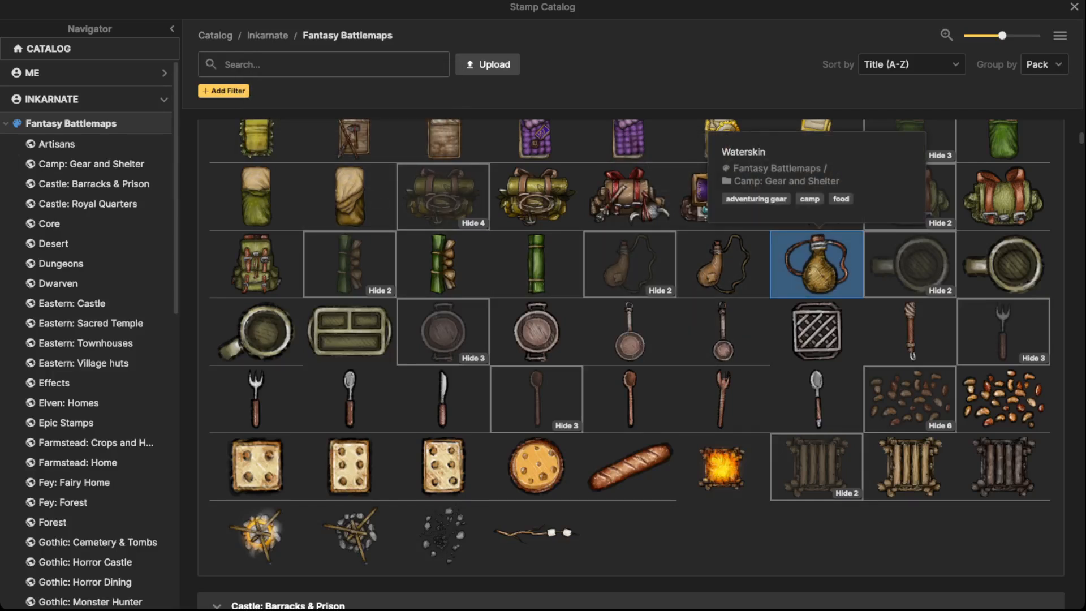
click(443, 264)
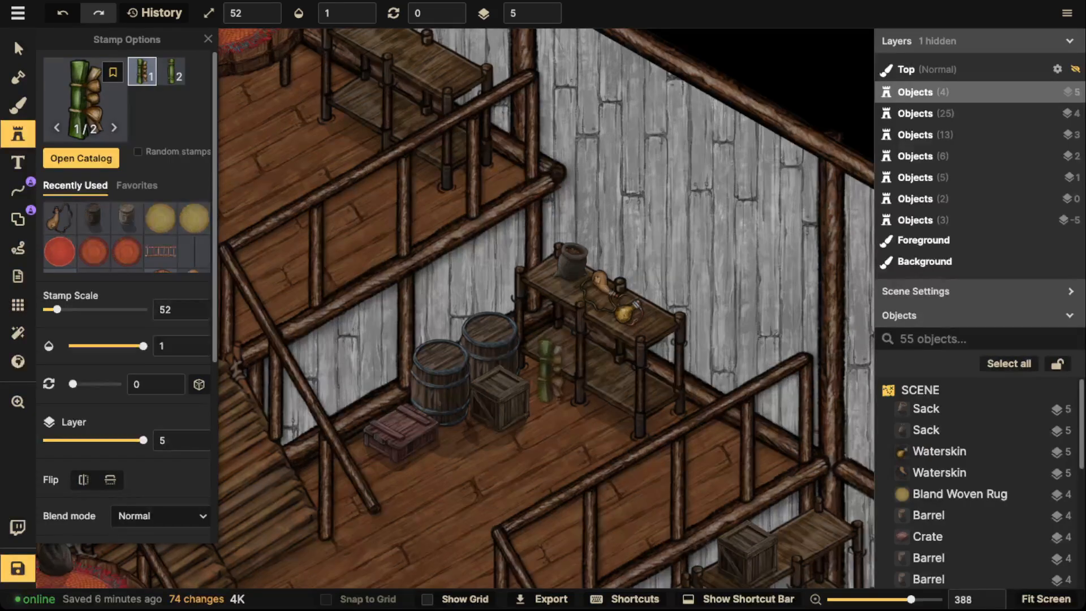
scroll(526, 379, down, 3)
scroll(506, 376, up, 1)
click(502, 372)
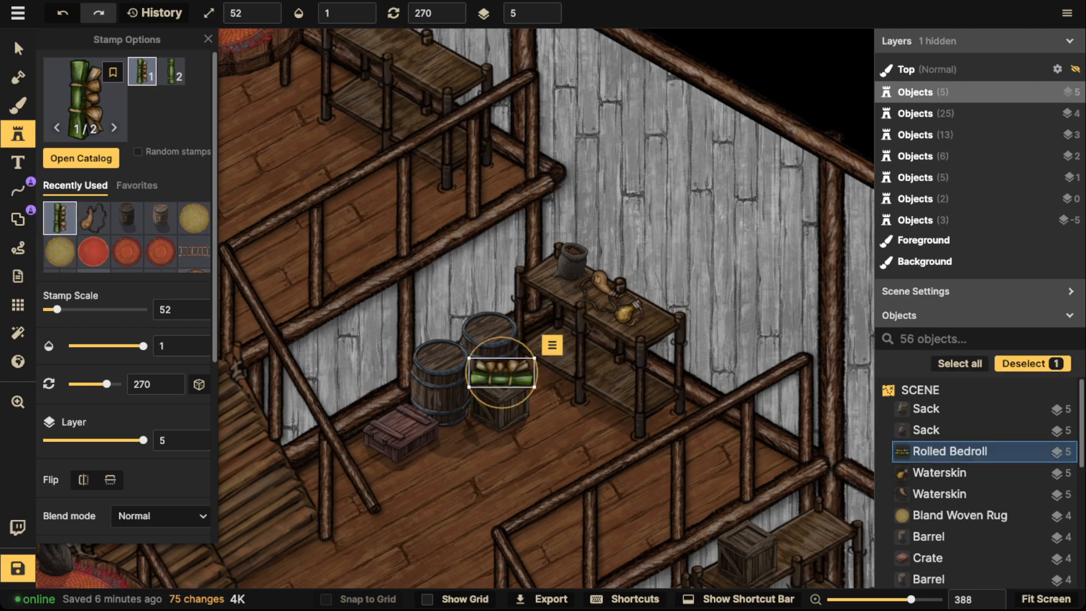
Switch to the plain Rolled Bedroll variant and place two against the shelf's front, one slightly tilted and one upright at 180 degrees
click(171, 71)
key(Escape)
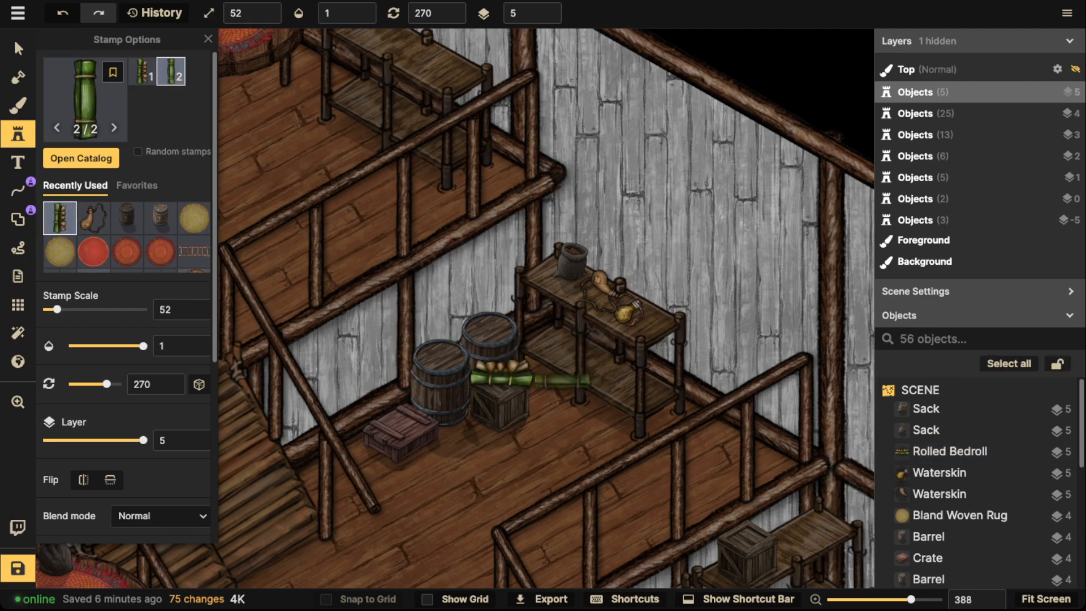
scroll(563, 380, down, 5)
click(564, 380)
scroll(597, 384, down, 1)
click(592, 388)
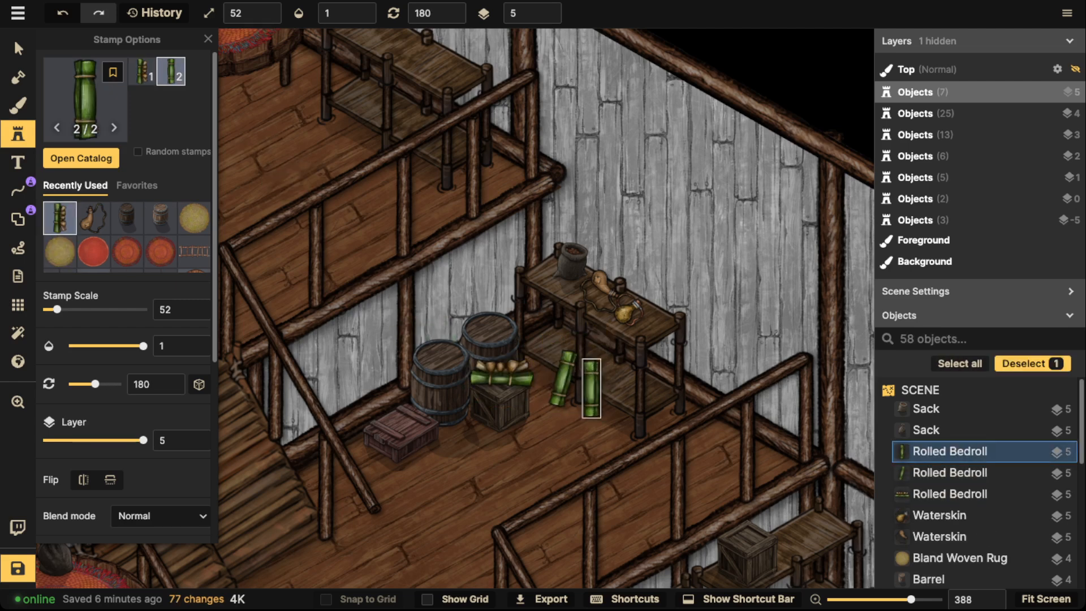
Place a third plain Rolled Bedroll on the floor before the shelf at 75 degrees rotation and set its brightness to 67
scroll(570, 422, down, 6)
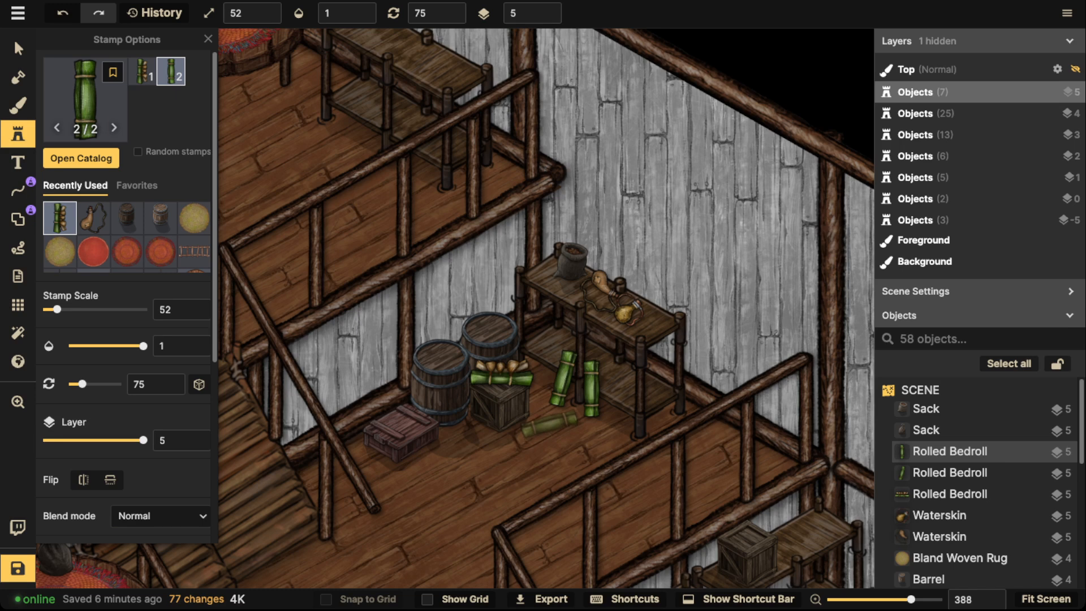
click(549, 424)
click(18, 48)
key(Escape)
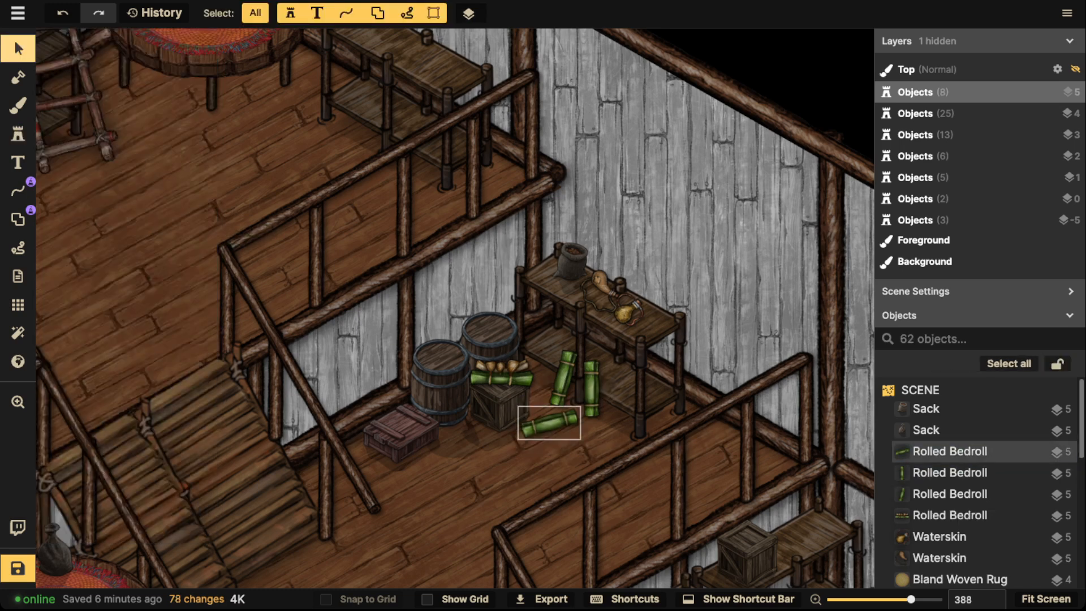
click(549, 422)
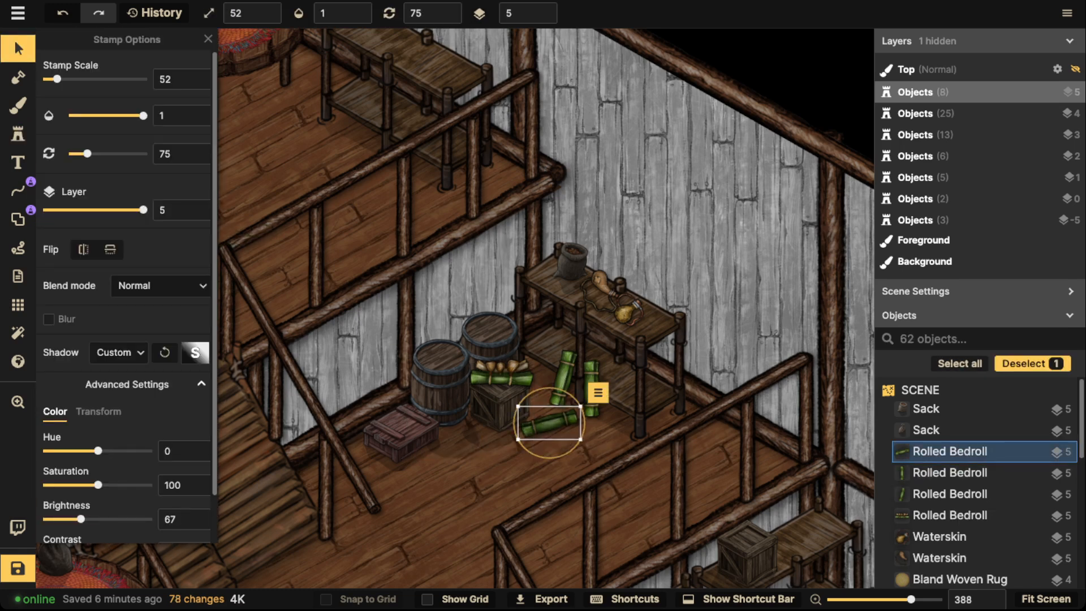
key(Escape)
Lower the brightness of the two bedrolls standing against the shelf together
click(564, 378)
shift+click(580, 379)
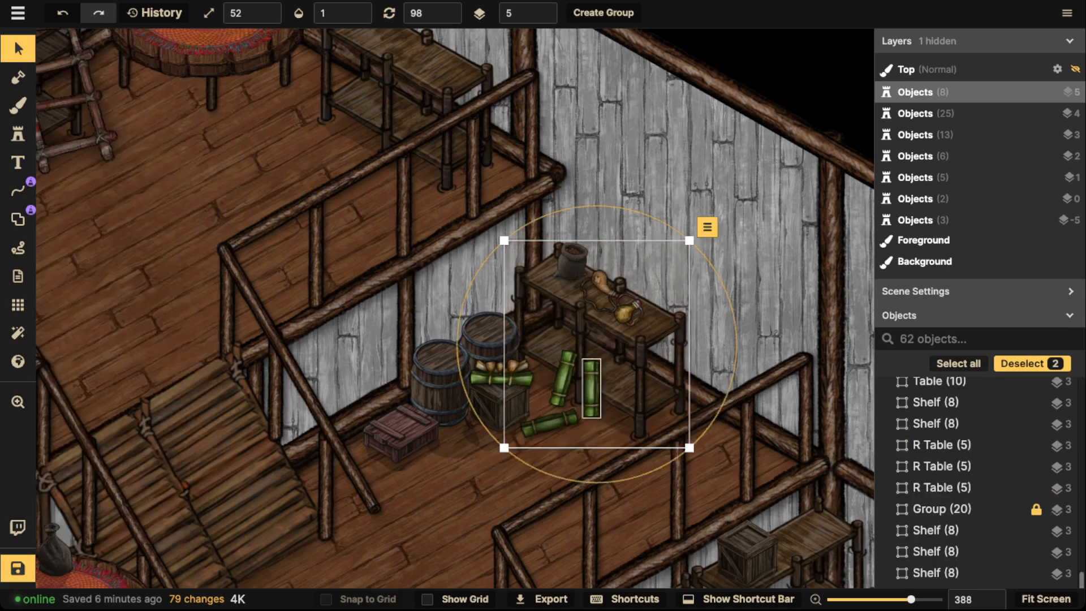
click(592, 388)
shift+click(564, 378)
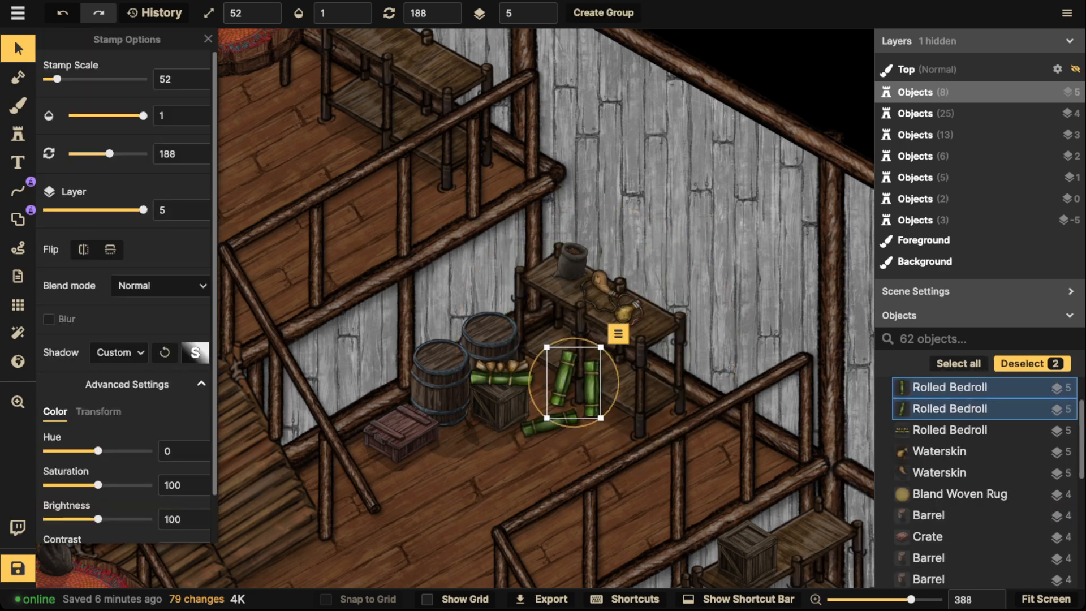
drag(98, 519, 87, 519)
key(Escape)
scroll(514, 400, down, 3)
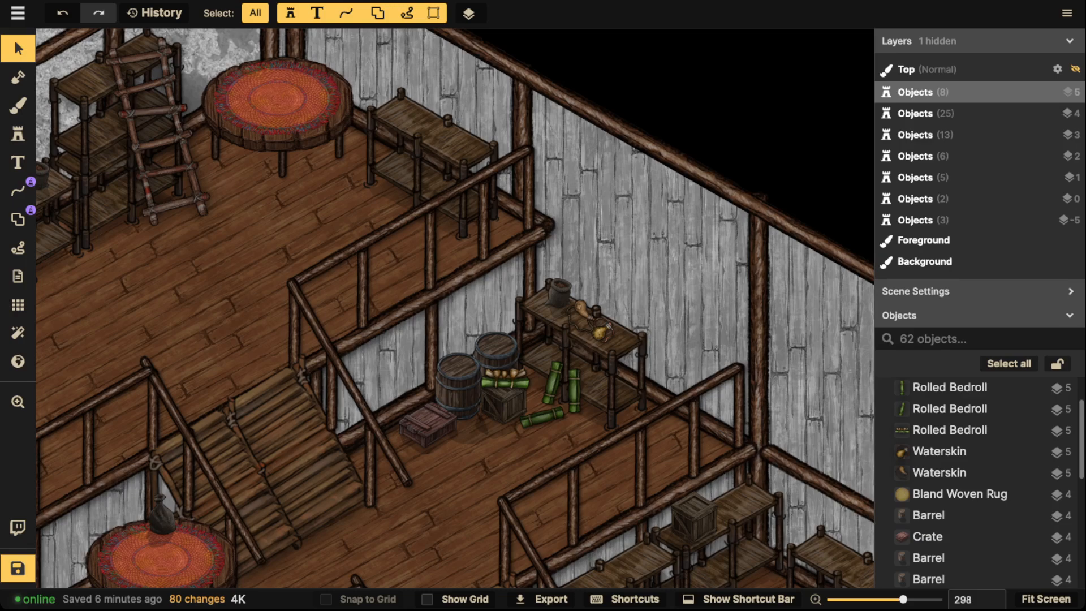
Choose the upright green Backpack stamp from the catalog and place it unrotated at scale 72 by the shelf's railing end
click(18, 134)
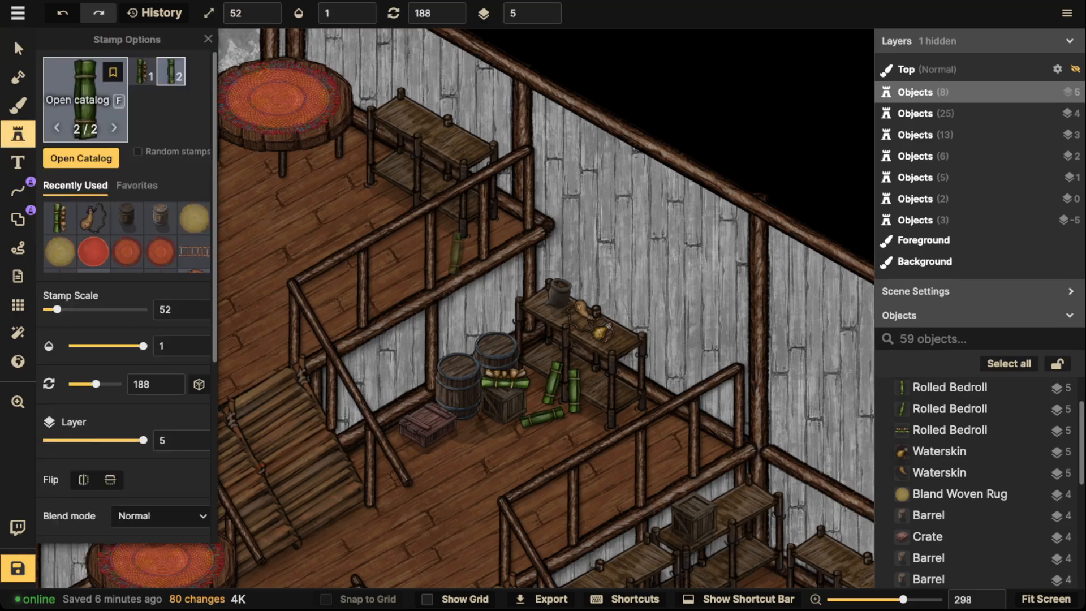
click(80, 158)
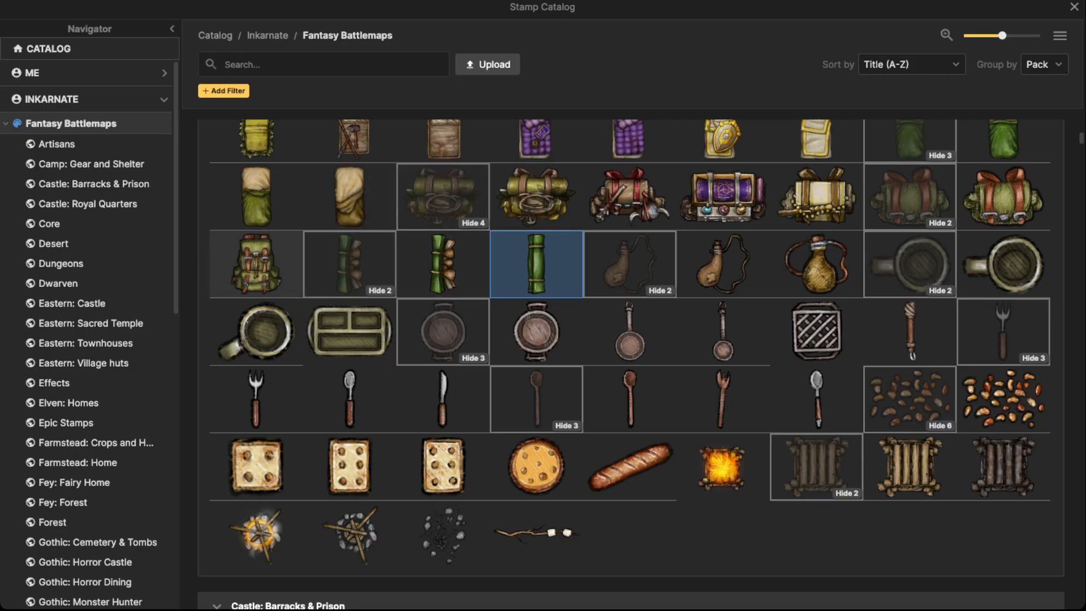
click(256, 263)
scroll(490, 331, up, 4)
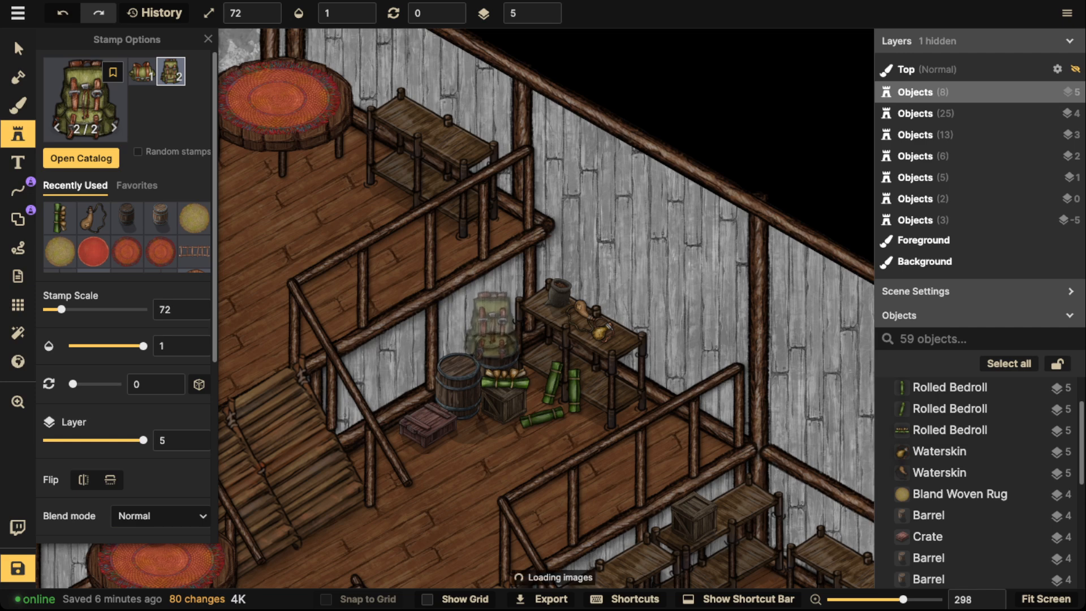
click(665, 399)
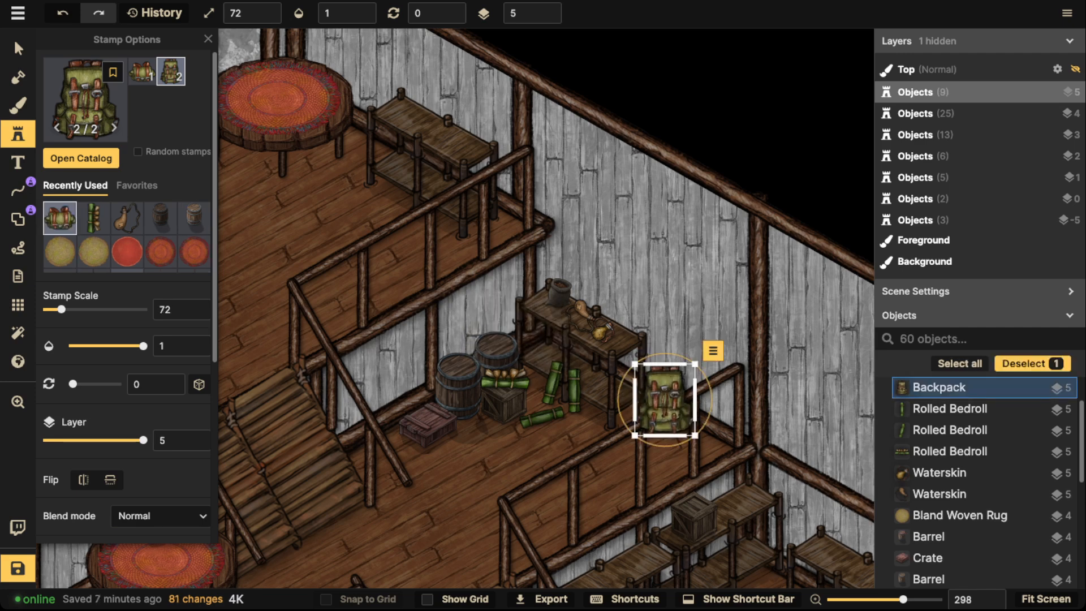
Lower the upright backpack to layer 2 and nudge it closer to the shelf, behind the railing
click(548, 18)
click(547, 19)
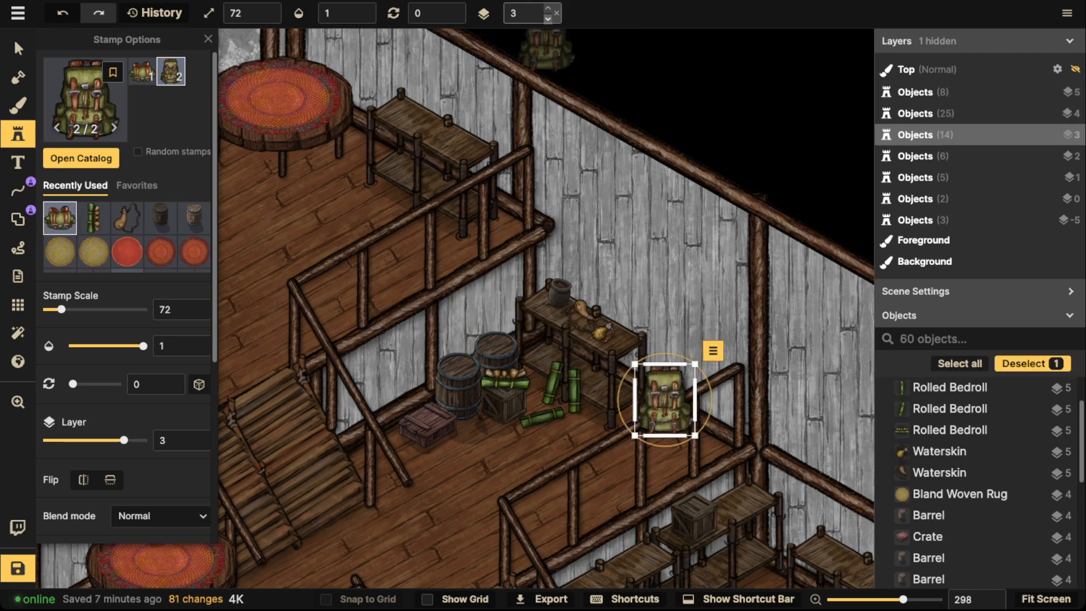
click(548, 18)
drag(665, 400, 657, 396)
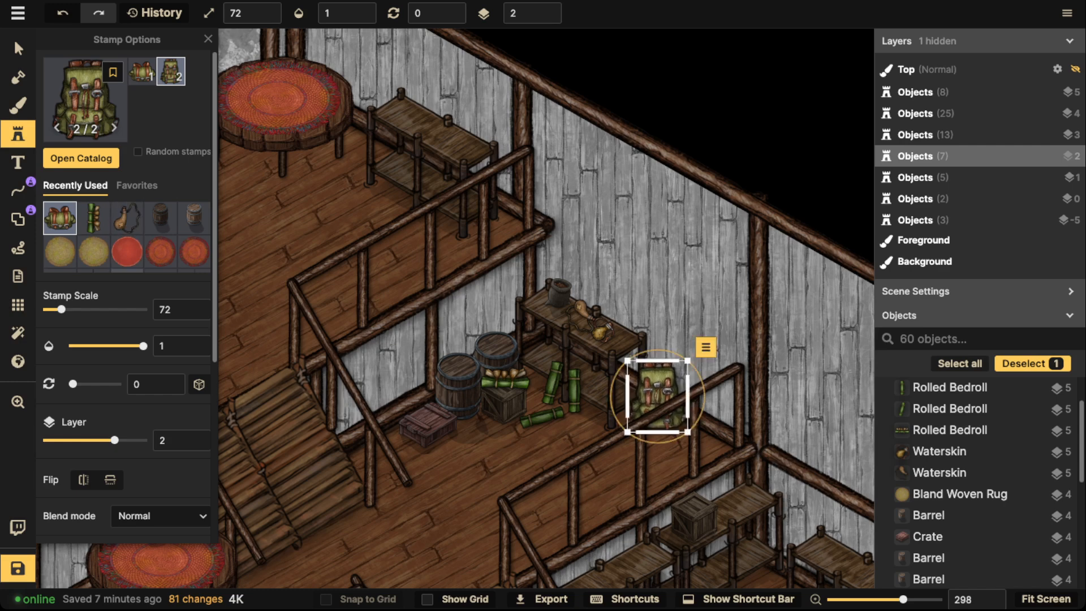
Switch to the wide Backpack variant, place it at 180 degrees on the rear barrel and raise it to layer 5
click(141, 72)
scroll(503, 368, down, 12)
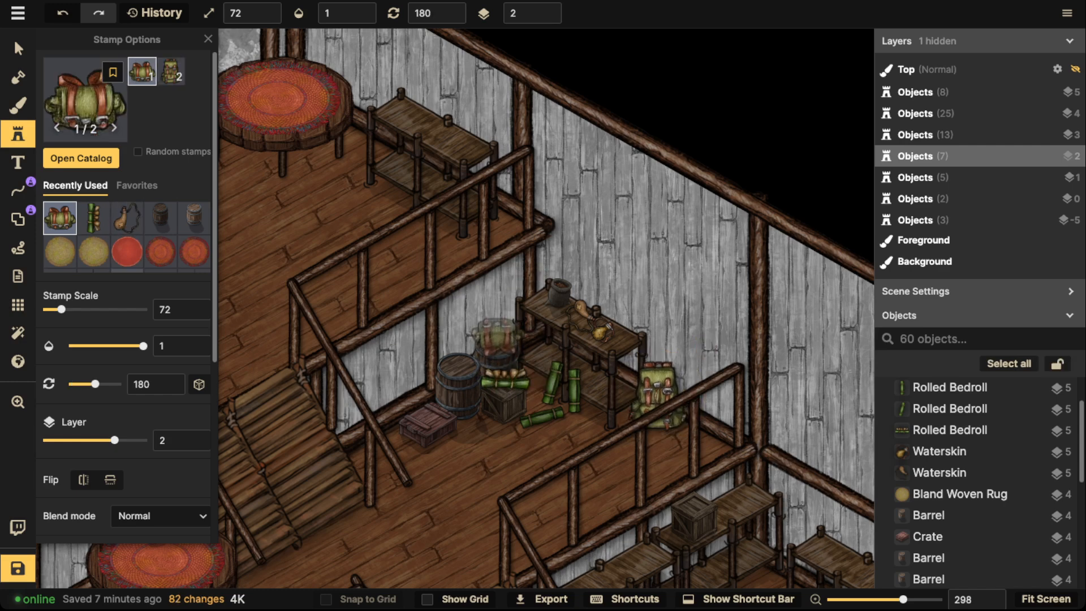
click(497, 339)
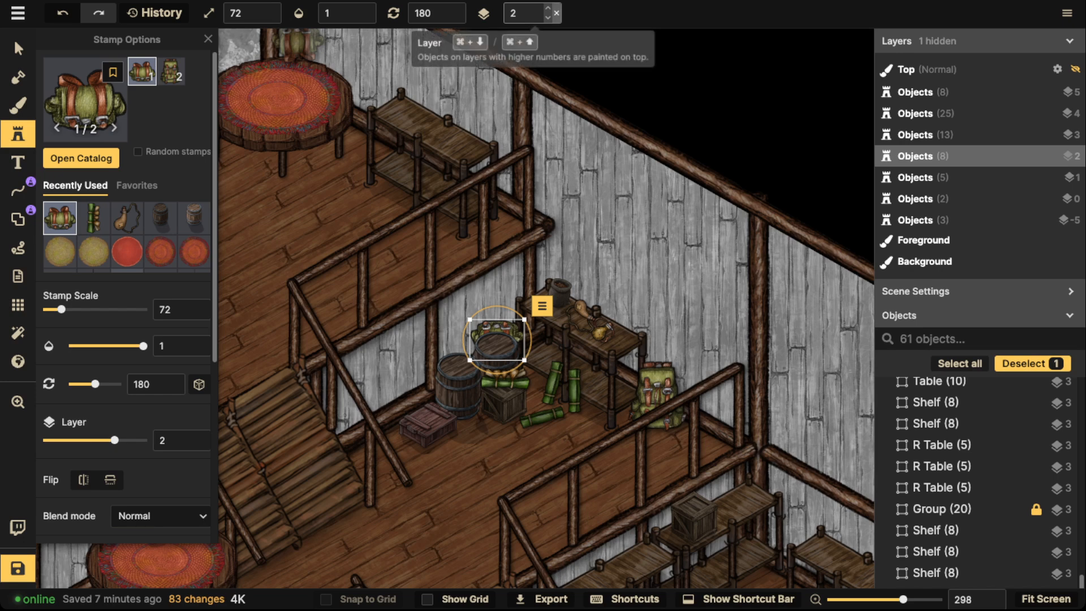
click(547, 17)
click(548, 8)
click(547, 7)
click(547, 7)
click(548, 7)
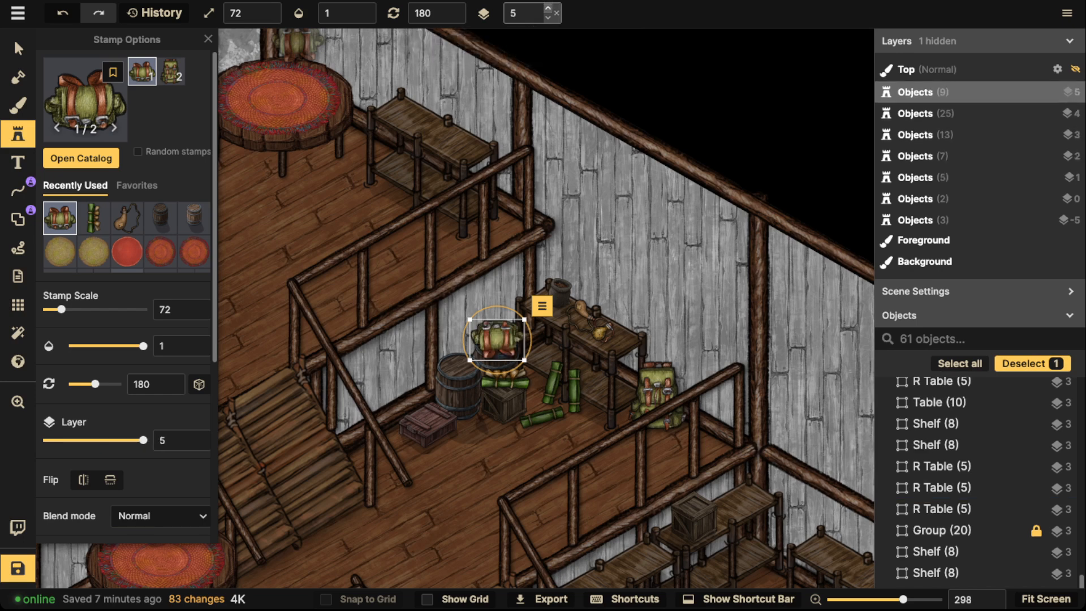
click(19, 48)
Search the stamp catalog for "potion" and choose the red conical potion from the Wizard pack
scroll(576, 315, down, 2)
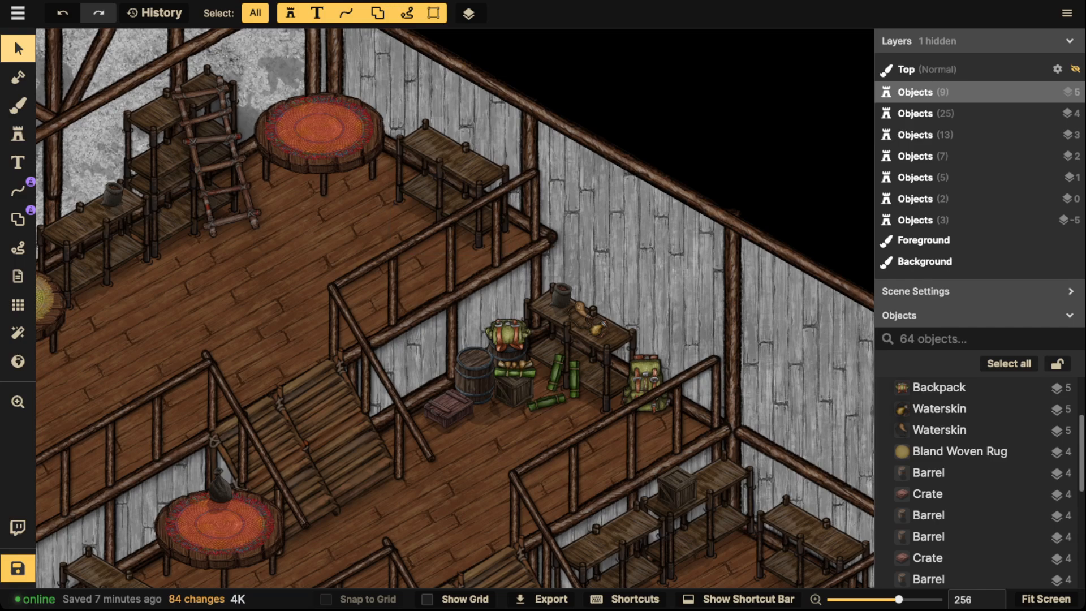
scroll(354, 145, up, 2)
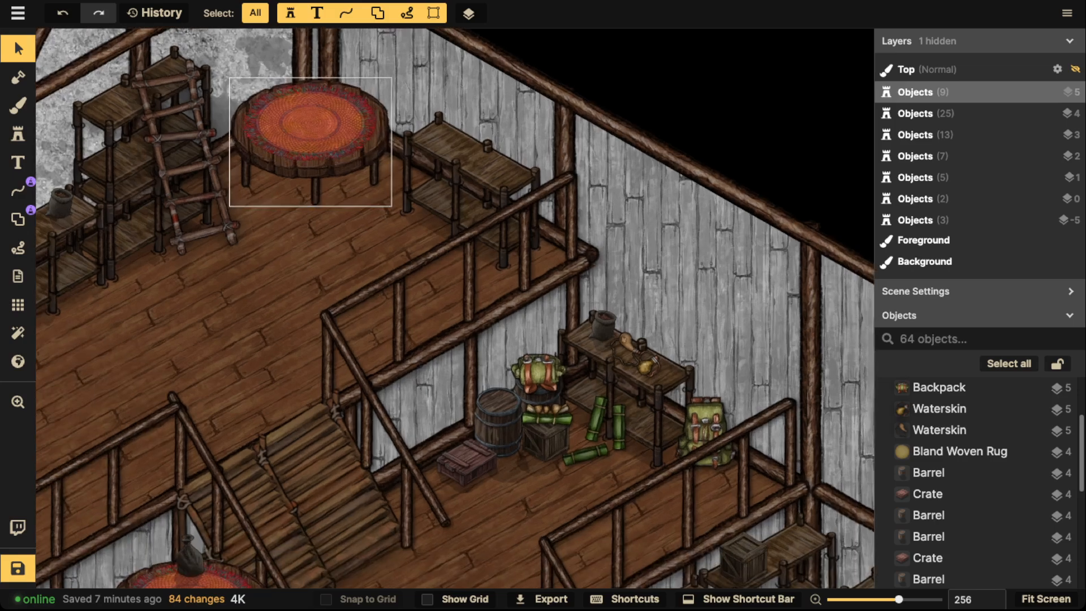
drag(353, 145, 310, 217)
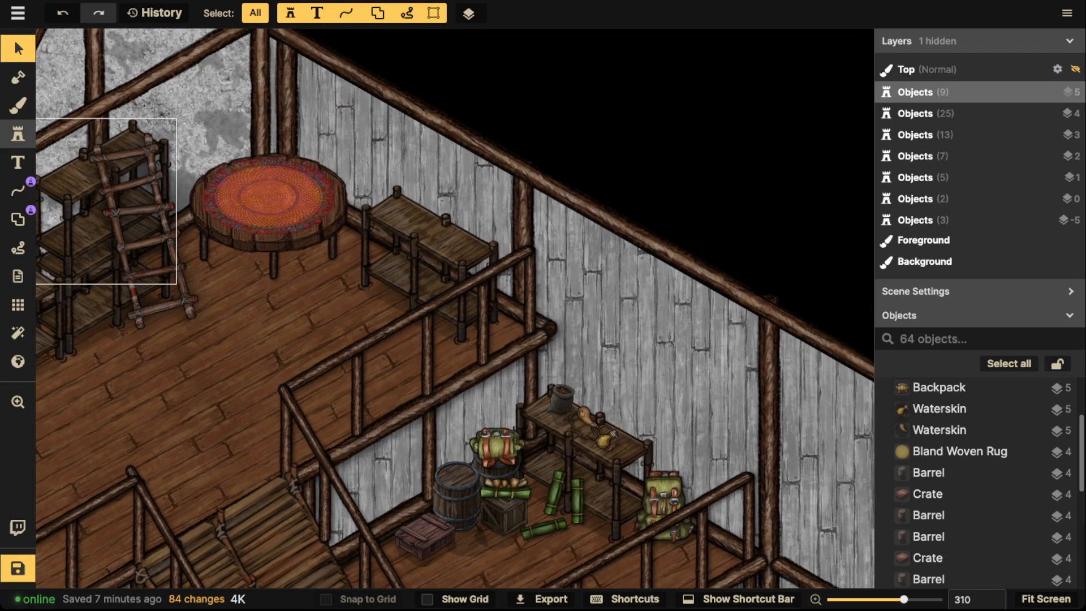
click(18, 134)
click(85, 99)
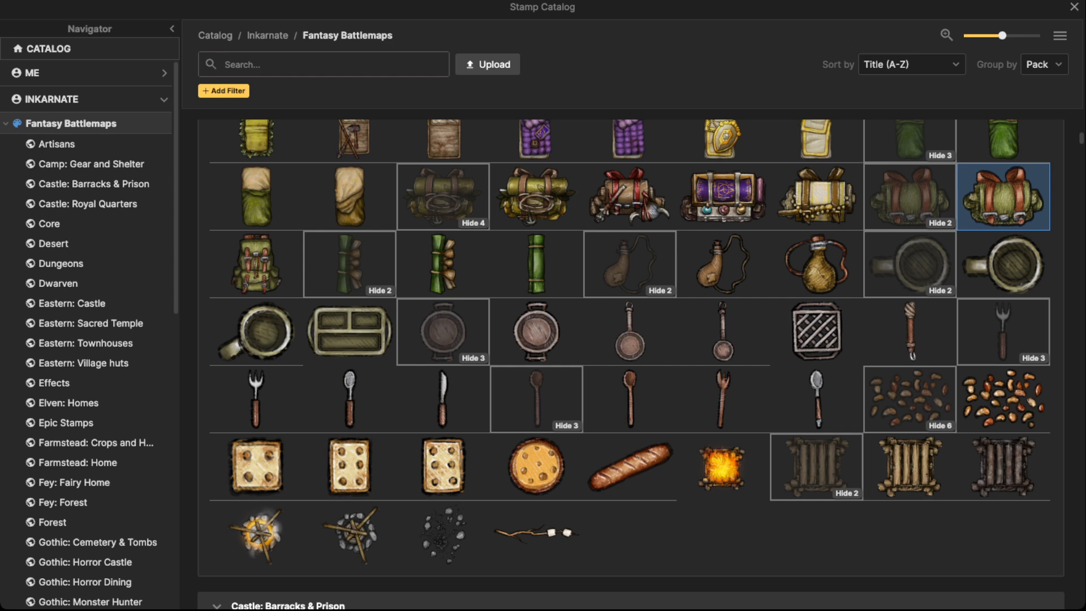
text(potion)
key(Return)
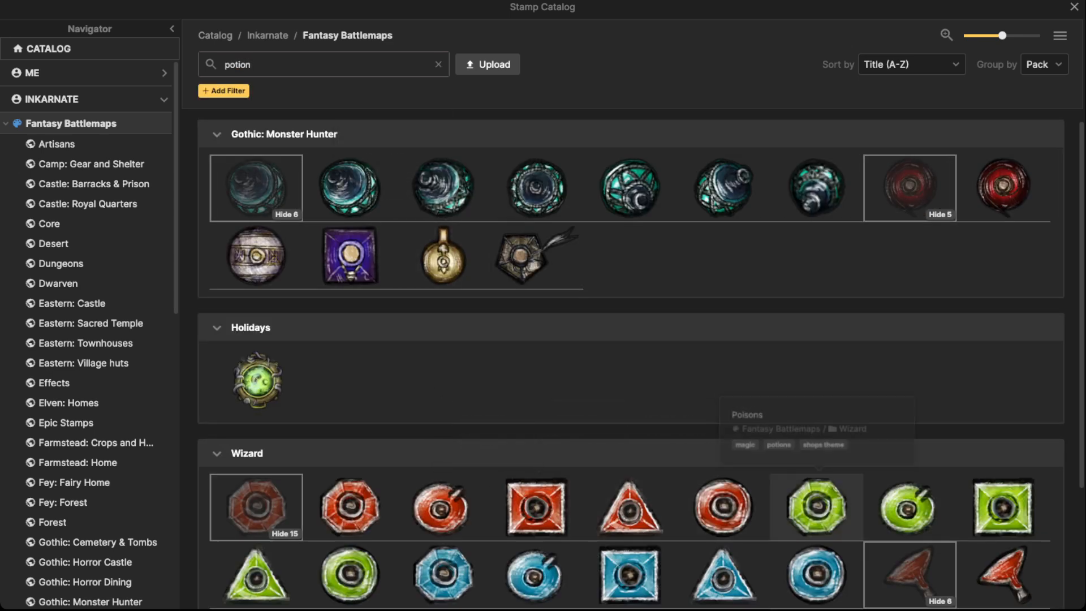
click(1004, 574)
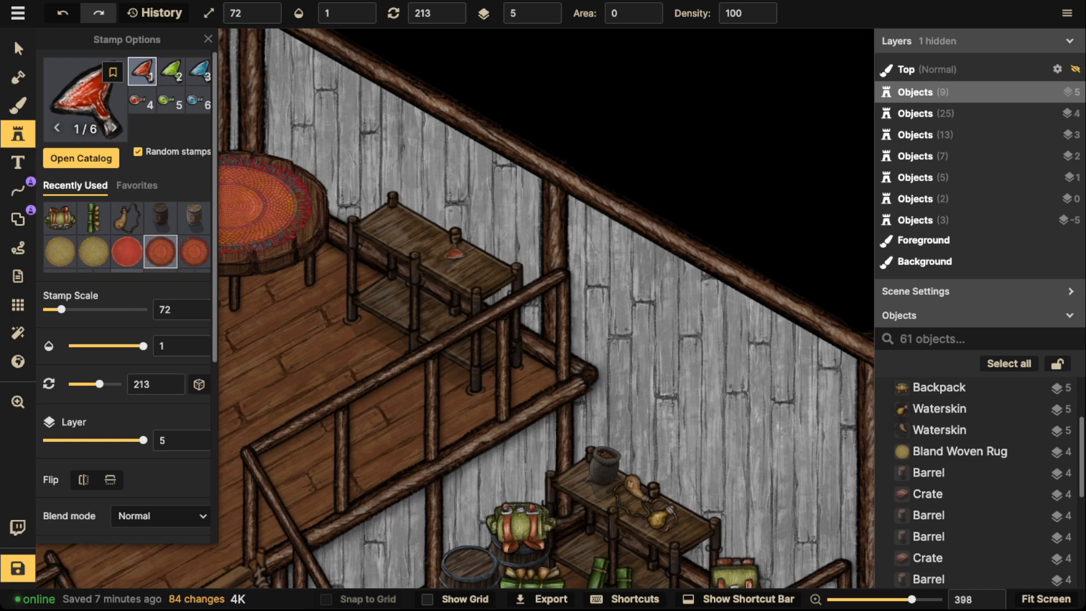
Turn off random stamps and place four red Health Potions at 213 degrees on the empty shelf beside the round rug-covered table
scroll(544, 309, up, 3)
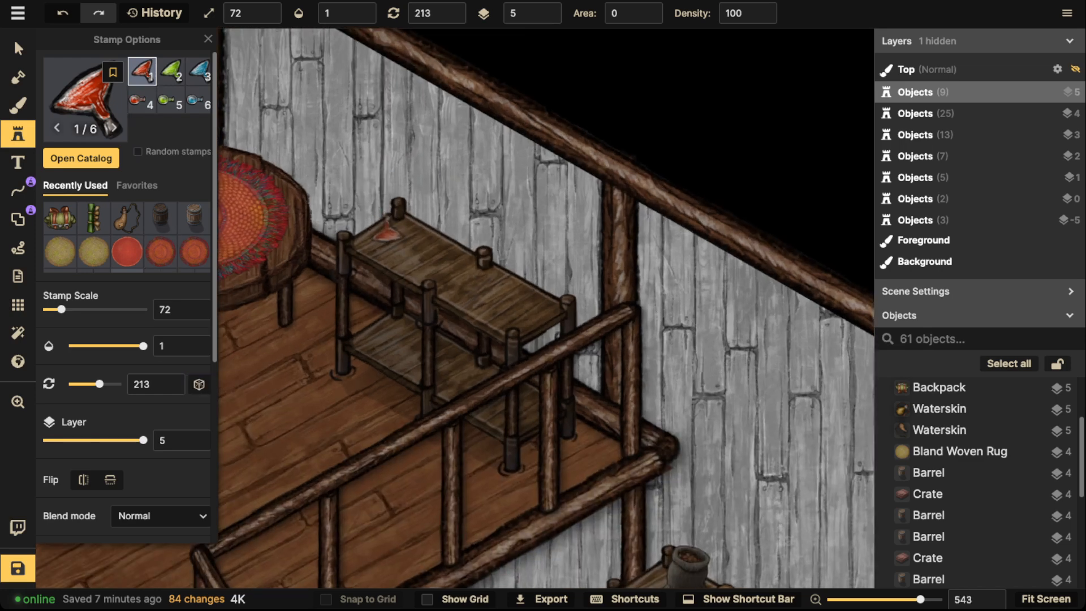
click(412, 232)
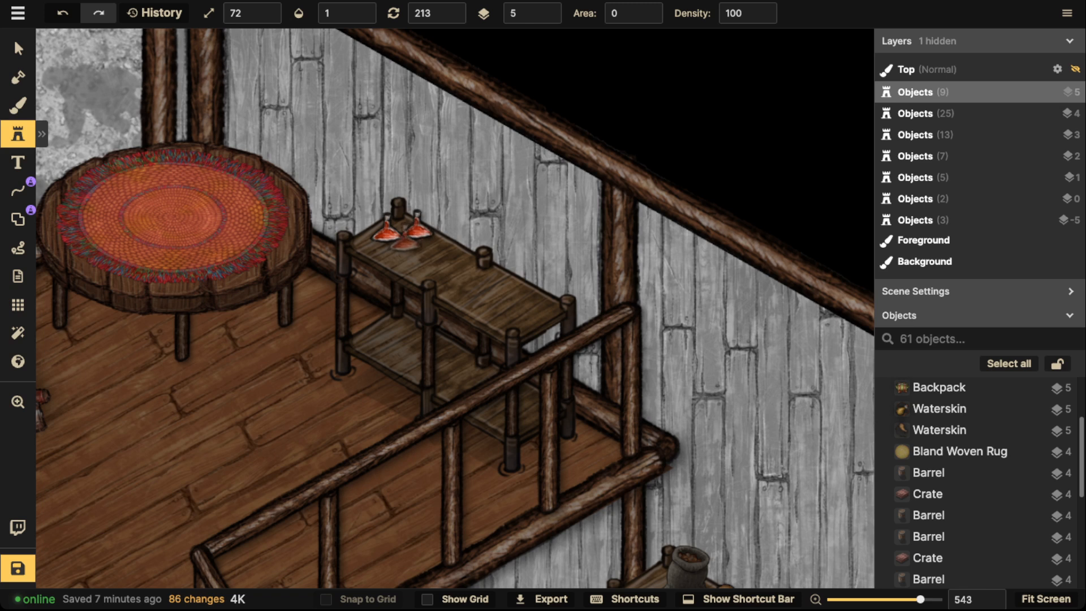
click(439, 248)
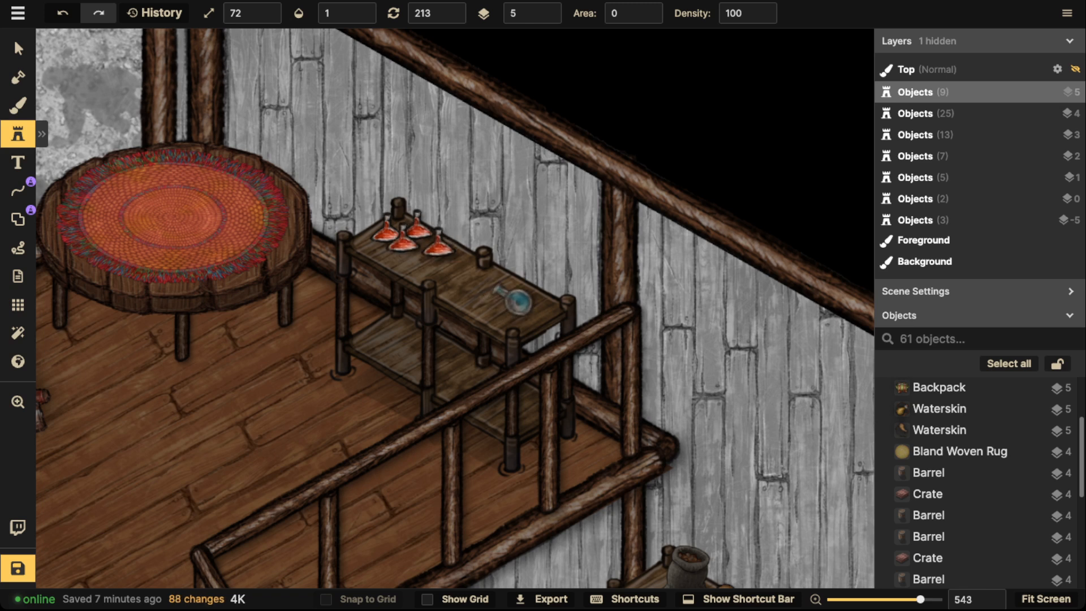
Place two round blue Mana Potions and one round green Poisons flask on the same shelf, rotated to 3 degrees
scroll(509, 293, up, 10)
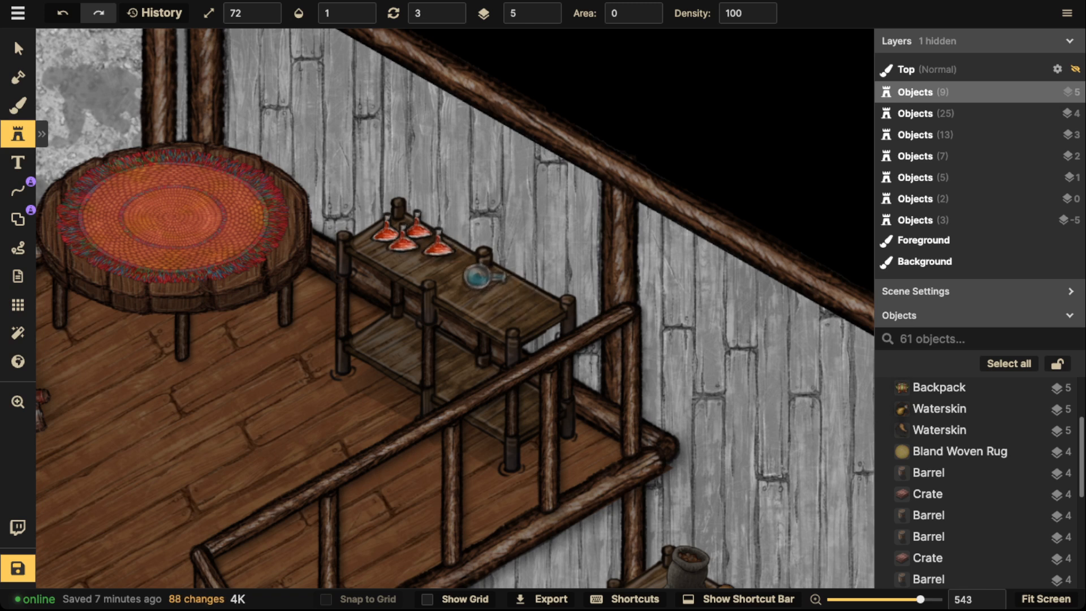
click(470, 271)
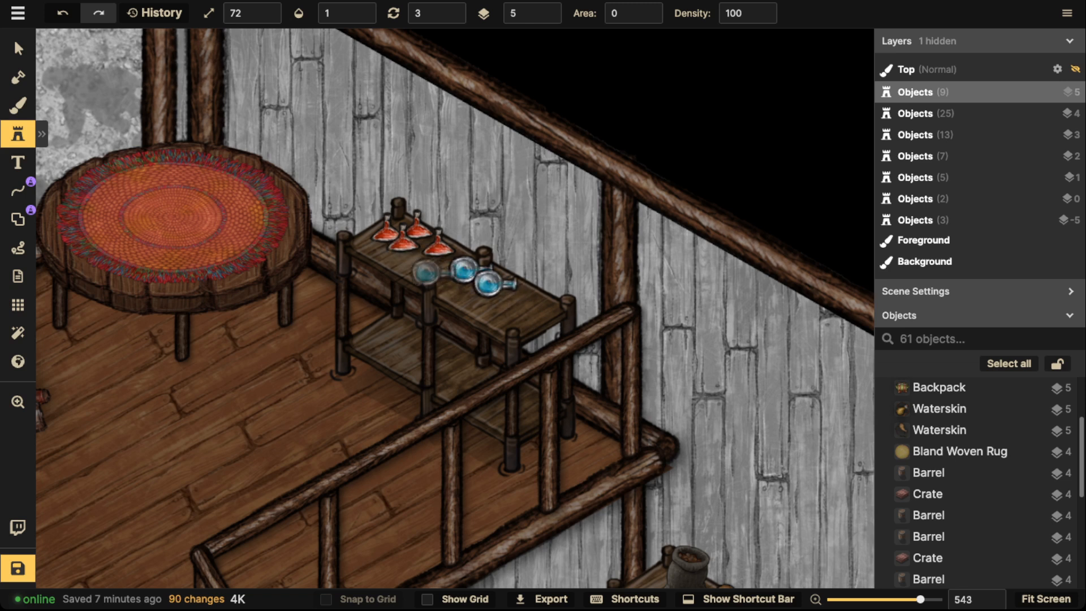
click(511, 293)
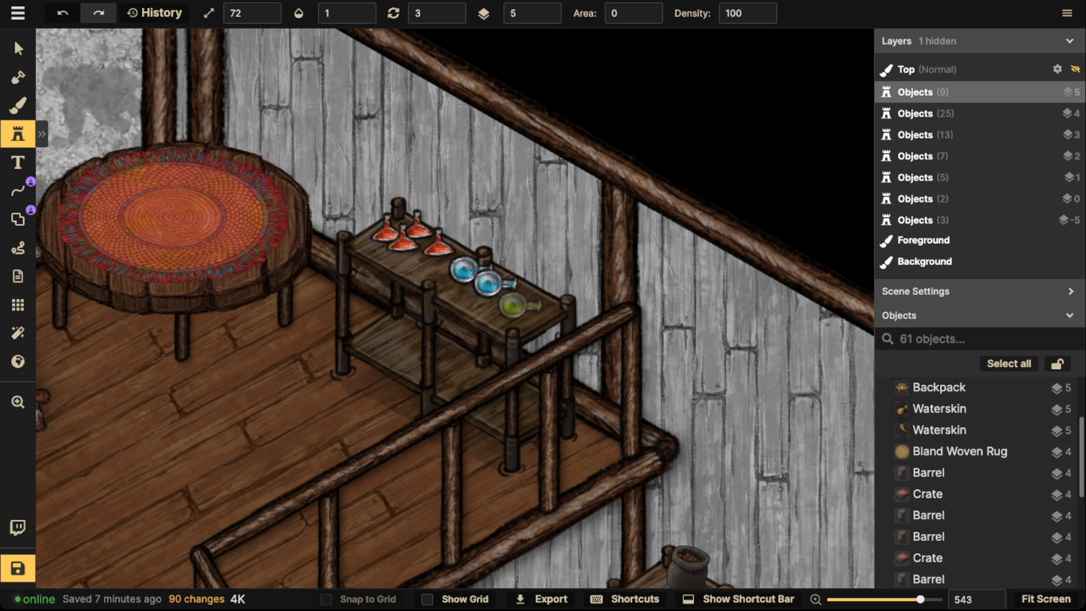
click(518, 305)
Choose the Empty Potion Bottle stamp from the catalog, shrink it to scale 52 and place two among the potions on the shelf
key(s)
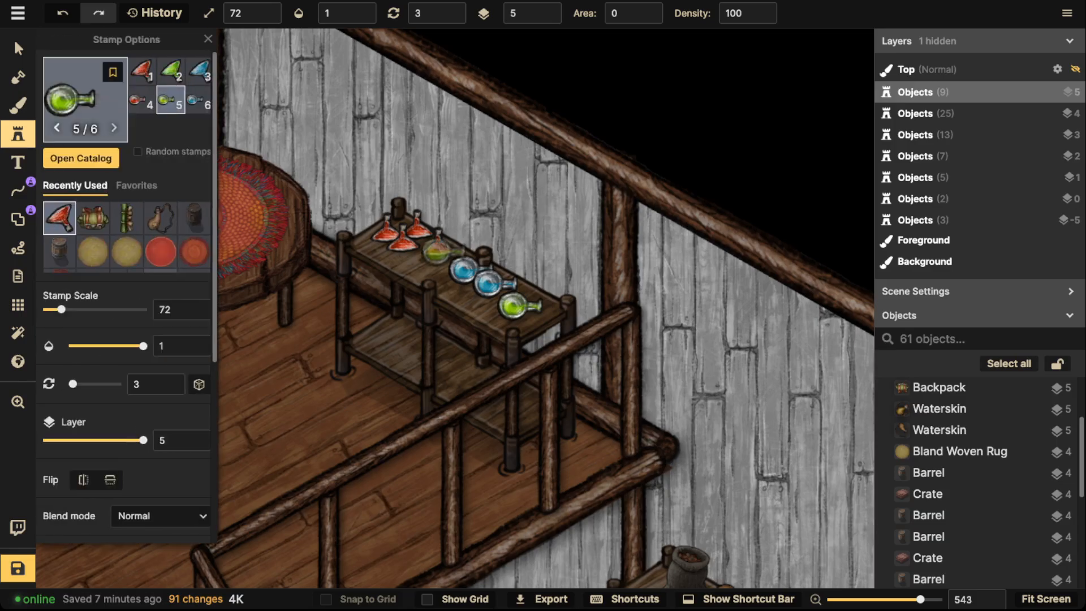
key(s)
scroll(444, 255, down, 3)
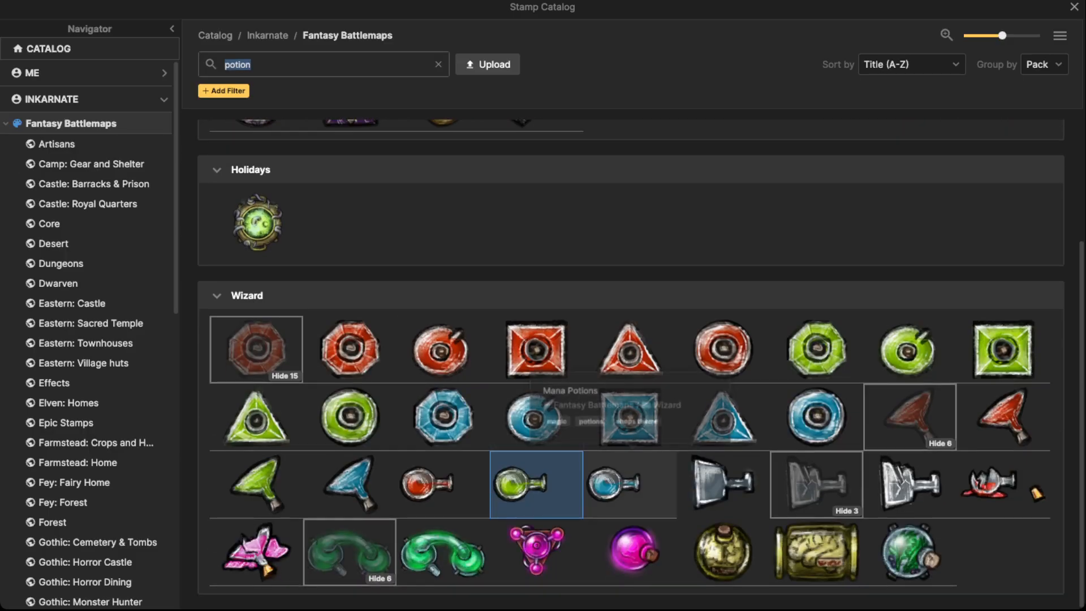
click(723, 484)
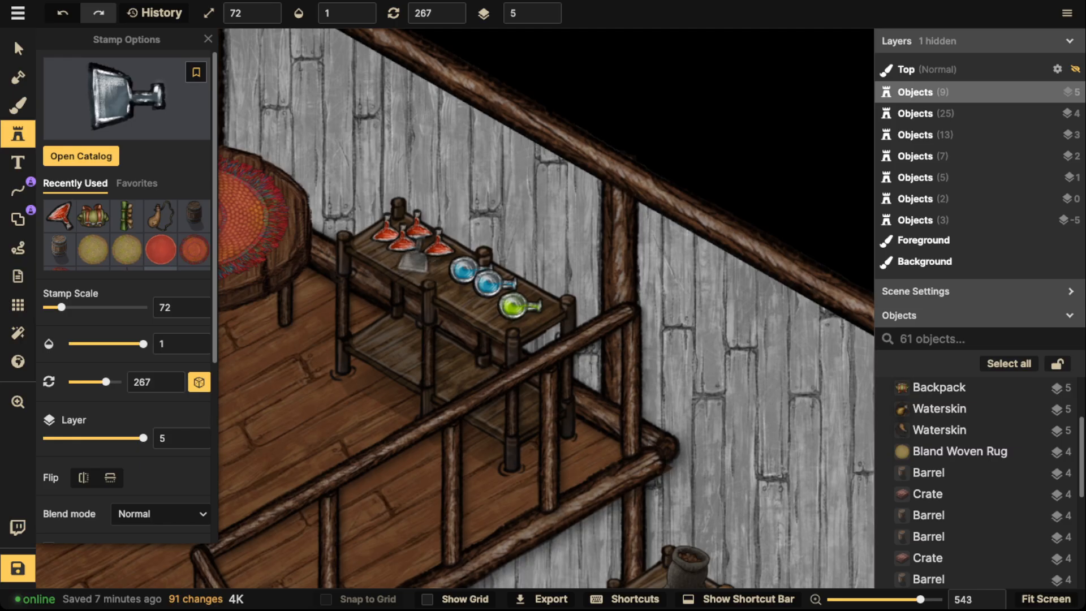
click(416, 257)
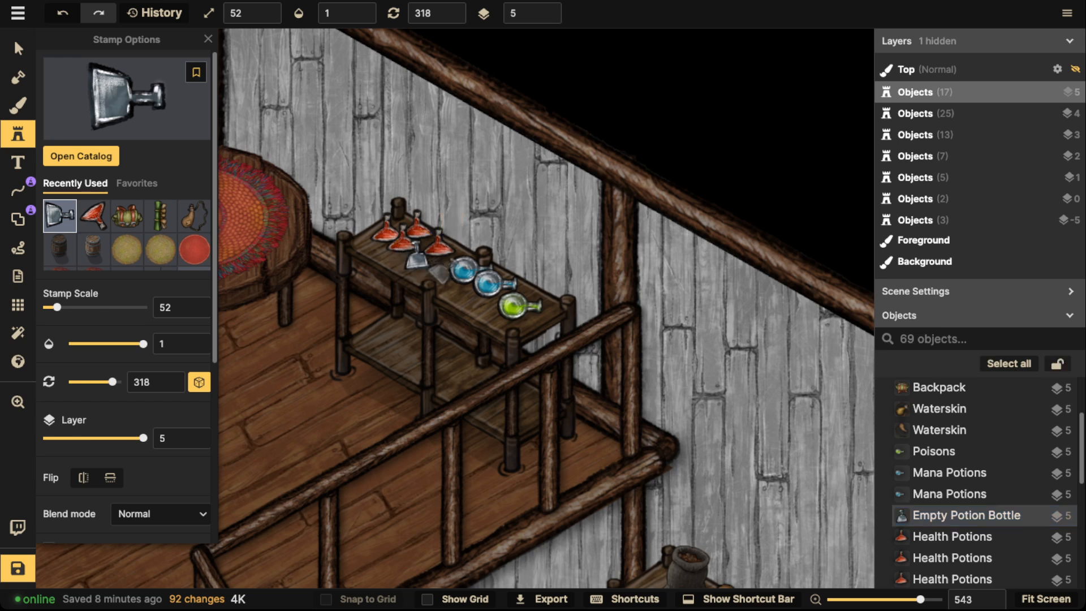
click(467, 286)
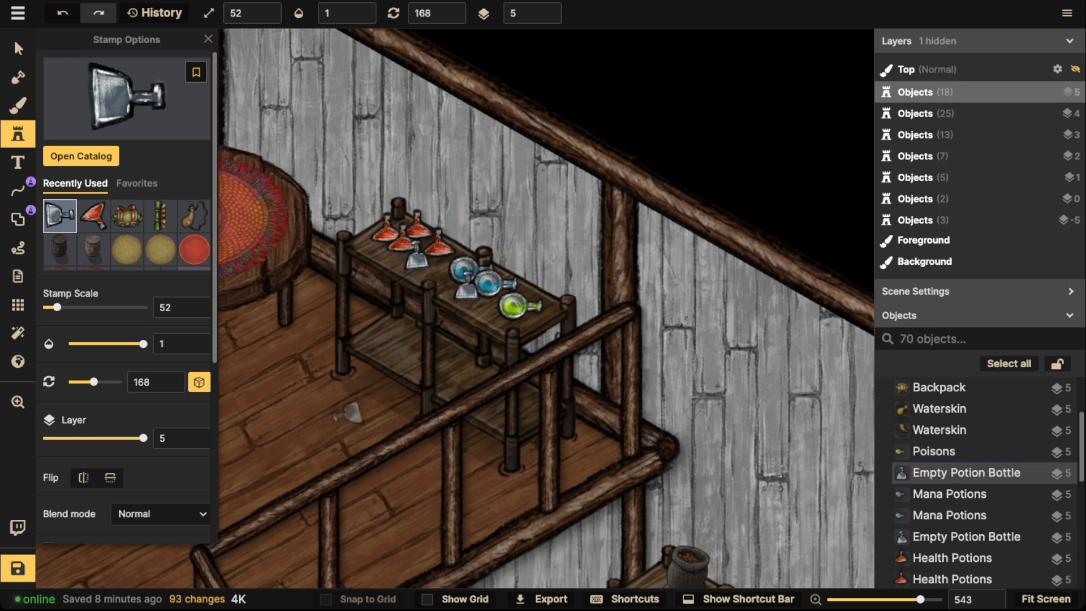
Scatter three Empty Potion Bottles on the floor around the potion shelf, each with a different rotation
click(369, 388)
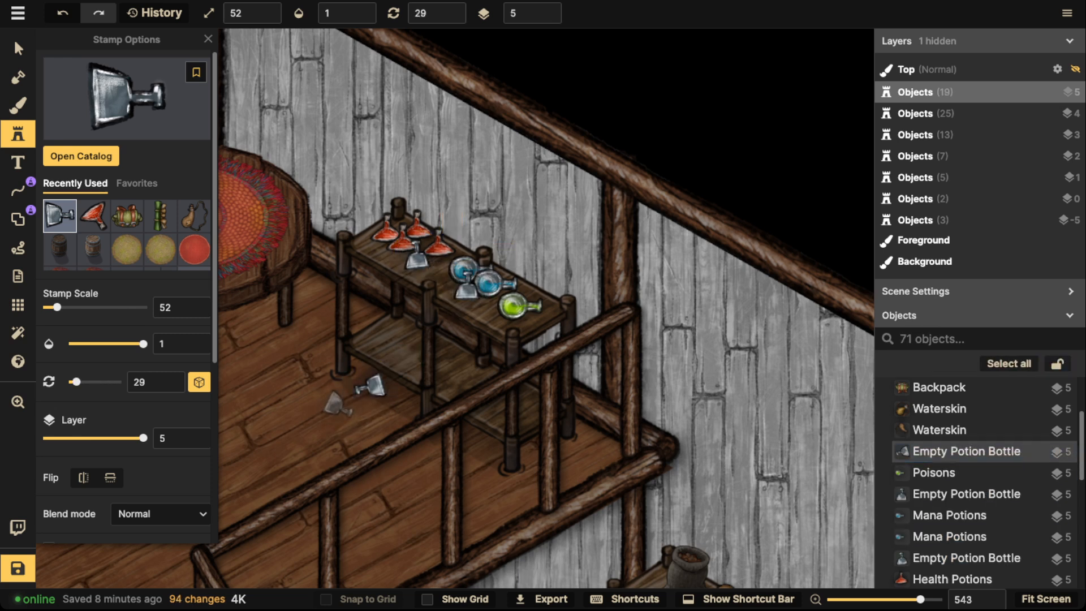
click(337, 403)
click(404, 461)
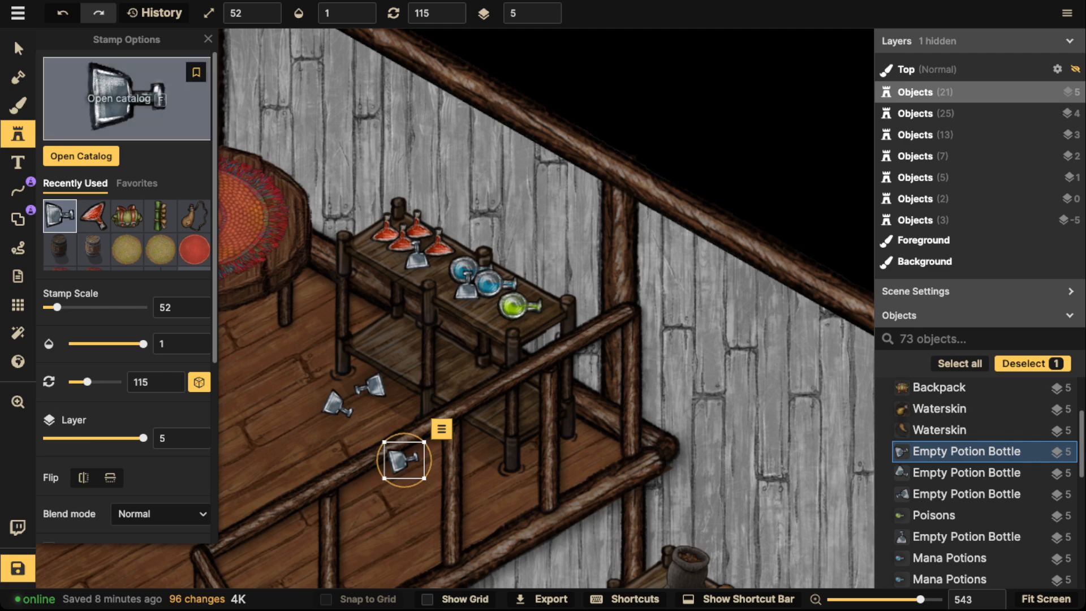
Put the empty bottle by the railing on layer 2, rotate it to 4 degrees and nudge it slightly behind the rail
click(18, 49)
click(552, 13)
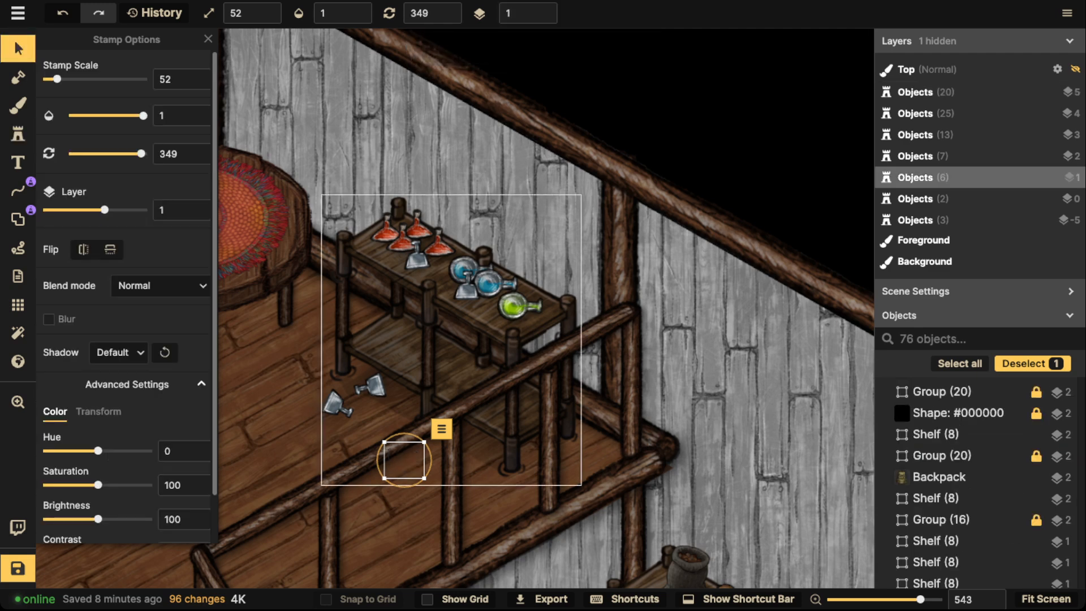
click(543, 9)
scroll(404, 460, down, 3)
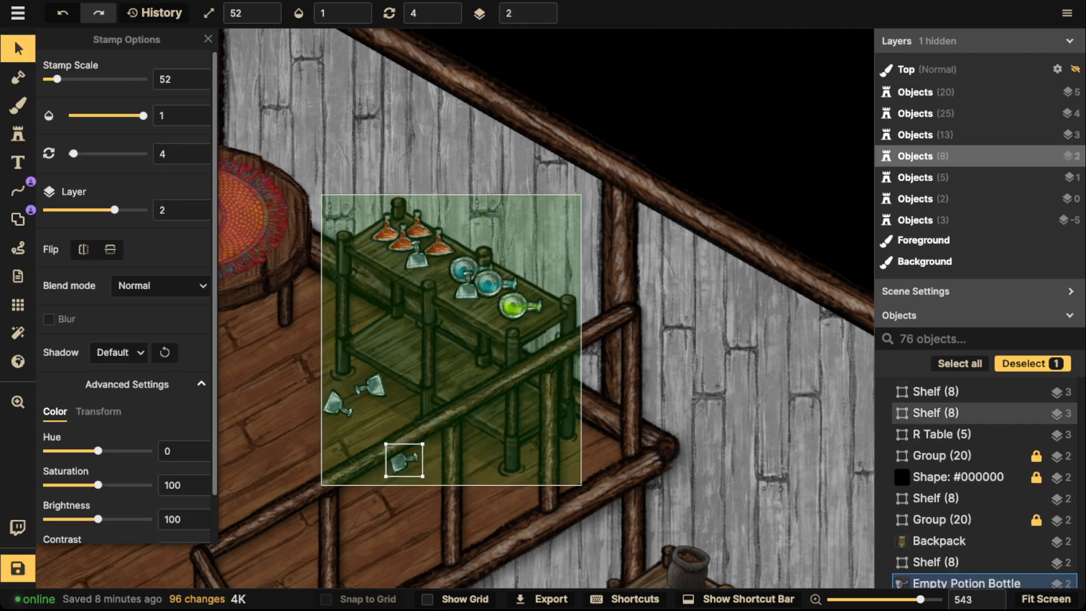
drag(404, 460, 402, 458)
key(Escape)
Reposition the two empty bottles on the floor before the shelf and set the nearer one's brightness to 40
drag(337, 404, 375, 387)
click(369, 386)
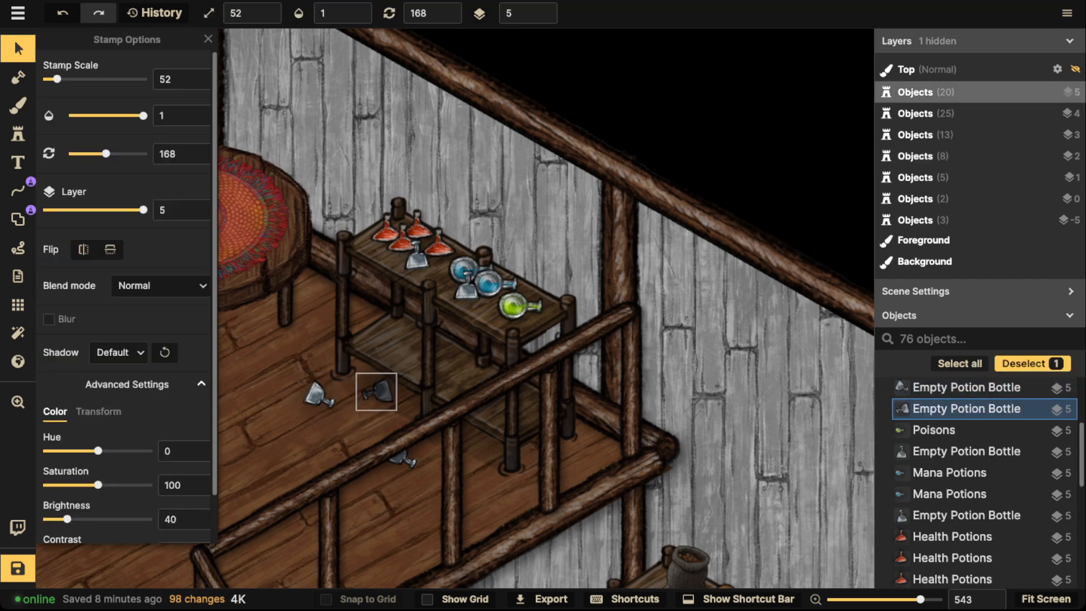
key(Escape)
Move the brighter empty bottle farther from the potion shelf across the floor and rotate it to 134 degrees
scroll(283, 337, down, 3)
click(308, 379)
drag(308, 379, 282, 389)
scroll(297, 386, up, 6)
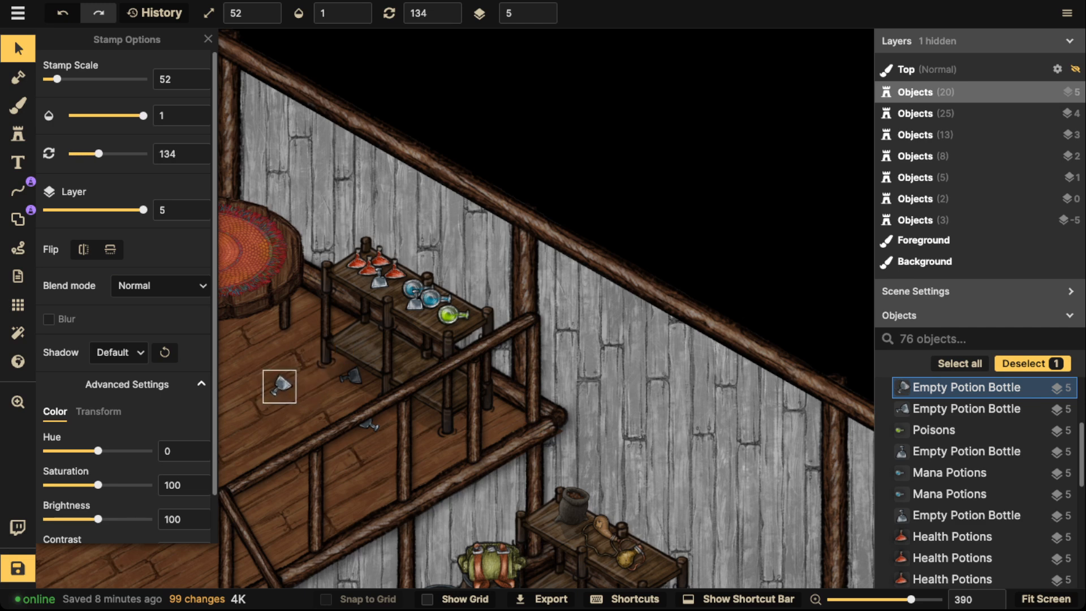
Select the red Health Potions on the shelf together for adjustment
key(Escape)
click(371, 268)
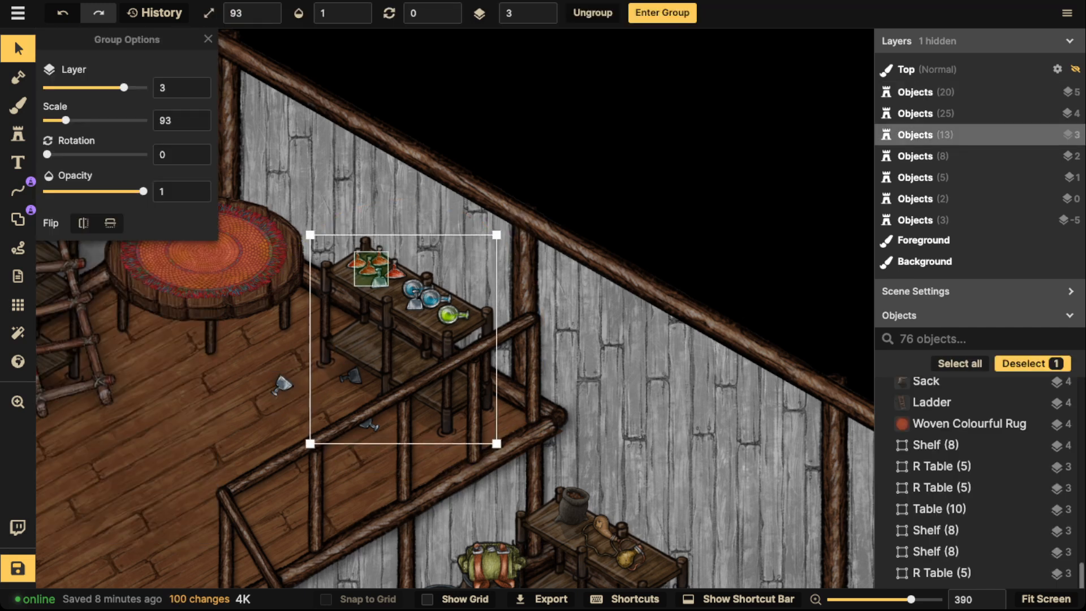
double_click(360, 262)
shift+click(375, 271)
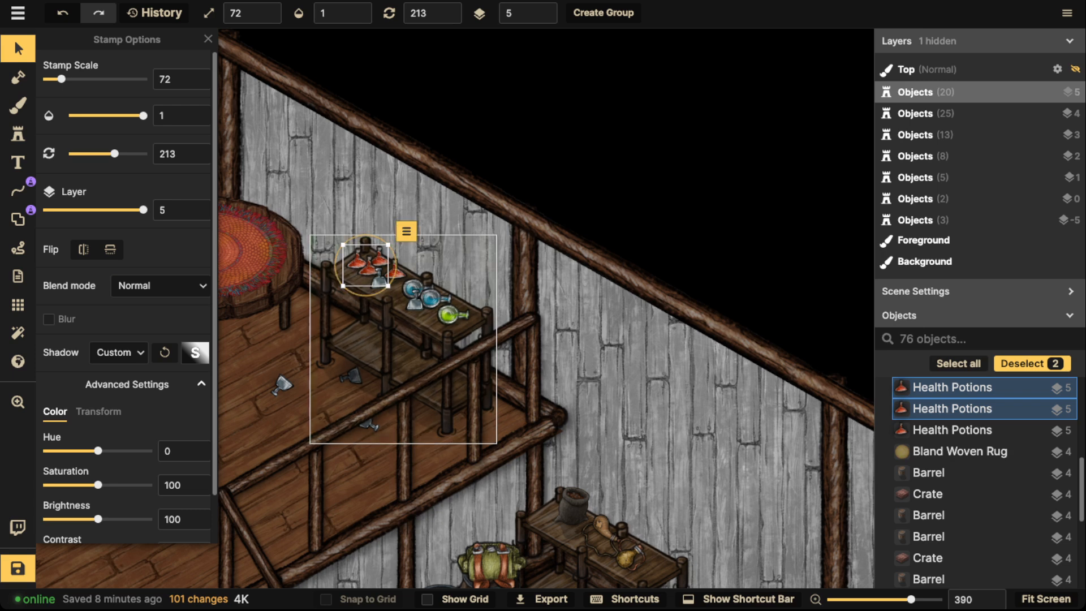
Duplicate the two selected Health Potions and place the copies on the lower shelf of the wooden potion table
key(ctrl+c)
key(ctrl+v)
drag(369, 337, 359, 339)
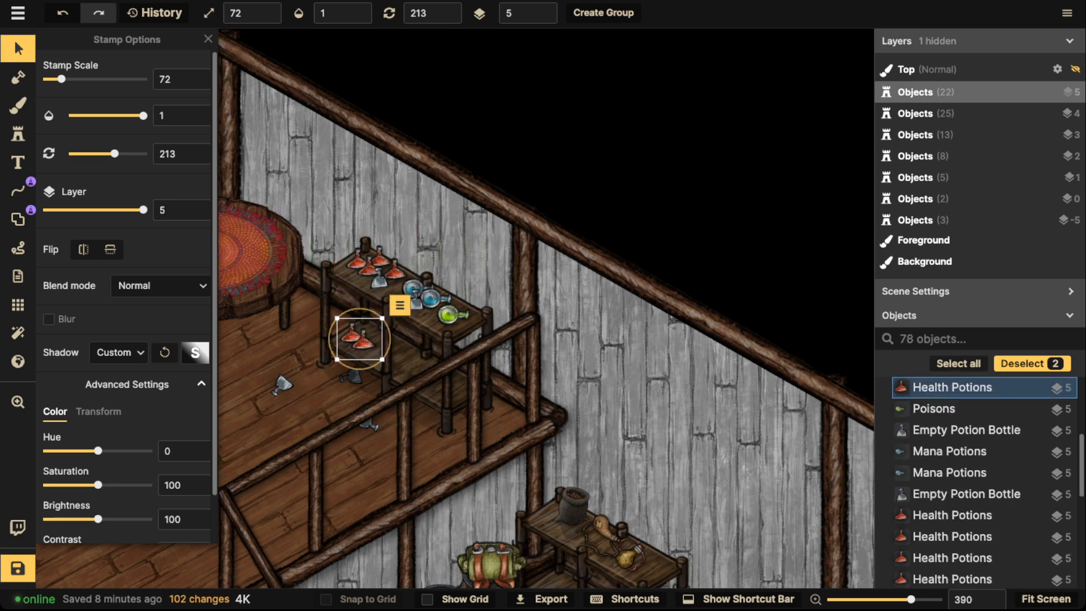
key(Escape)
scroll(294, 198, down, 3)
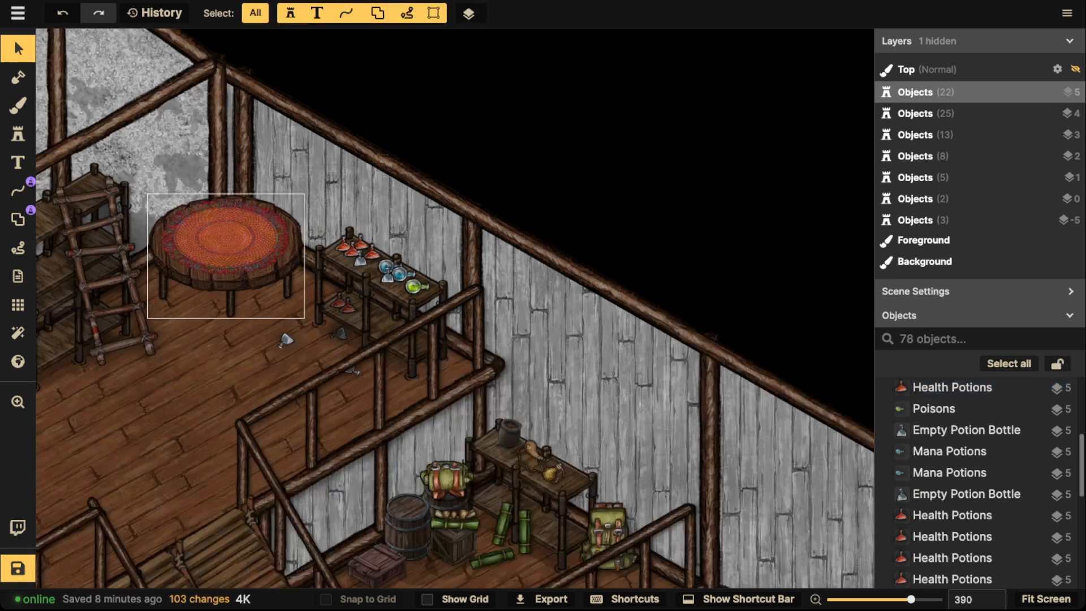
Choose the green double-bulb potion set from the Wizard pack and place the green one at the back of the orange-rug table
scroll(285, 320, down, 1)
drag(284, 310, 441, 310)
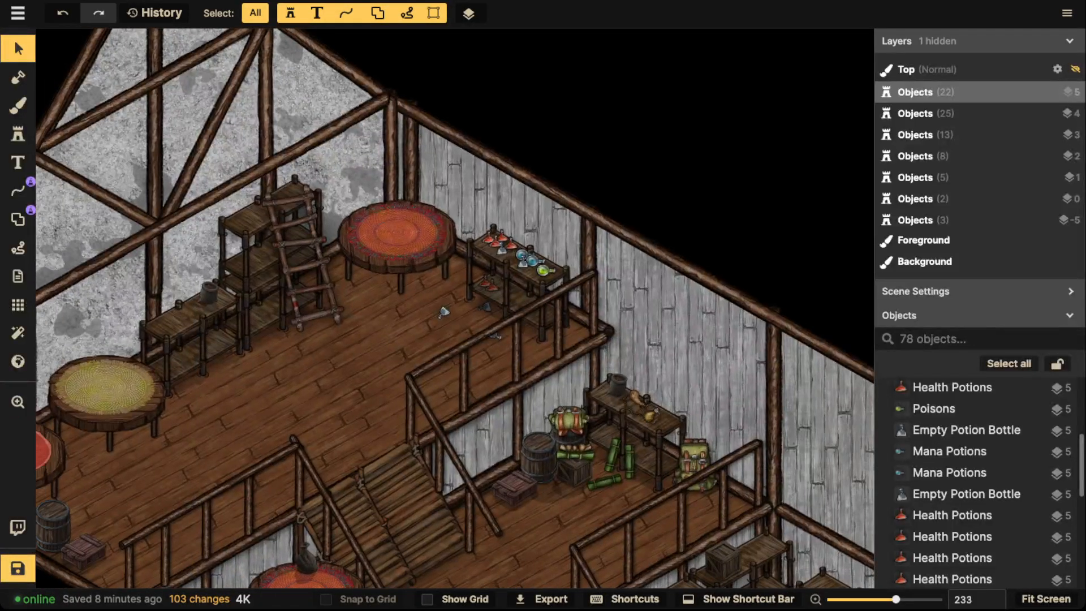
click(442, 313)
key(Escape)
scroll(390, 238, down, 2)
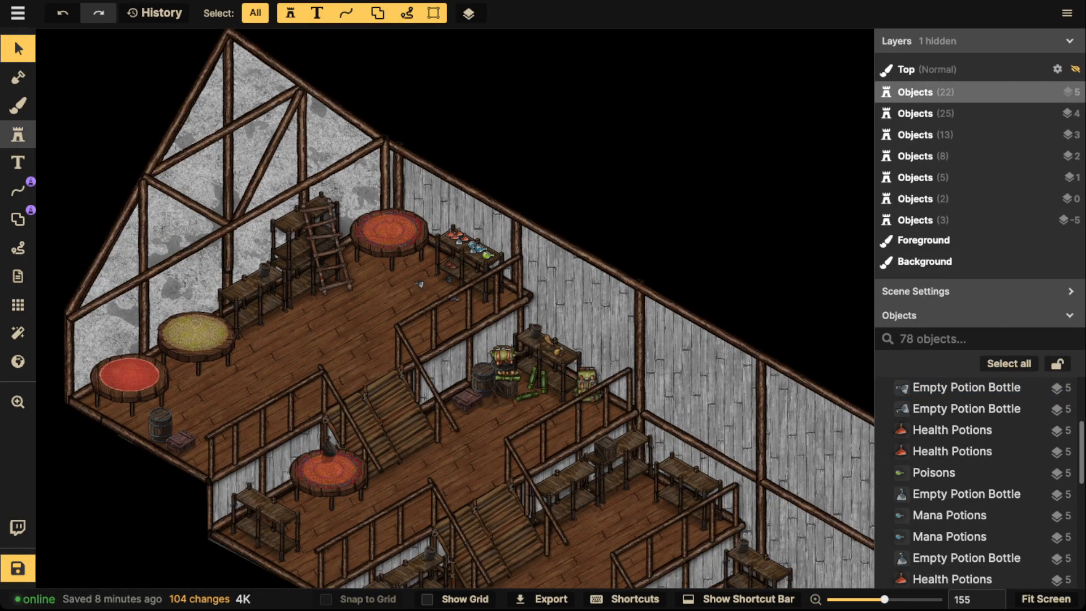
click(18, 134)
click(89, 155)
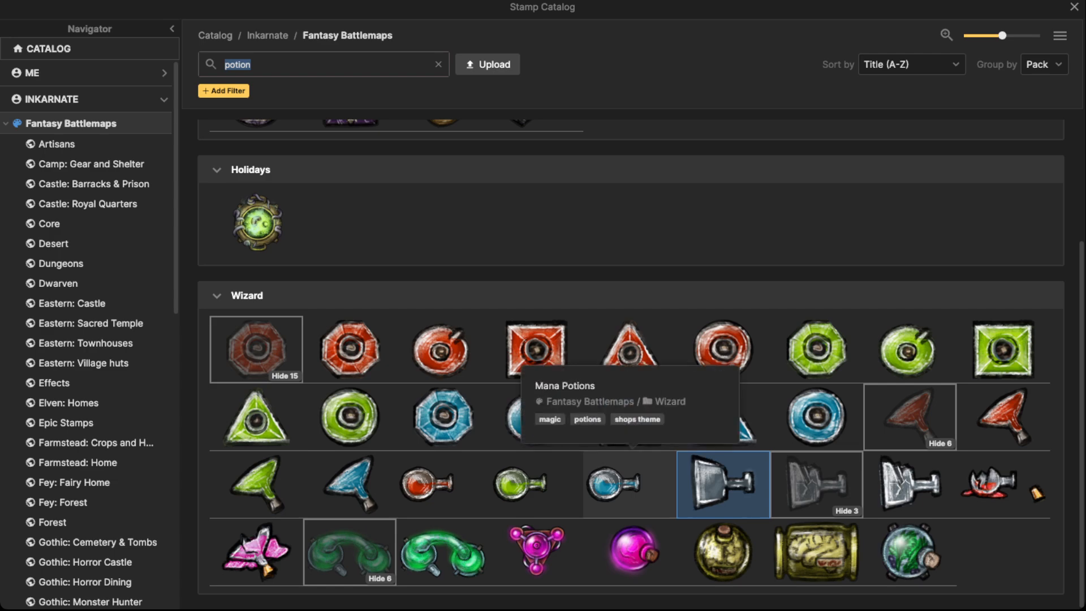
click(350, 552)
scroll(396, 237, up, 4)
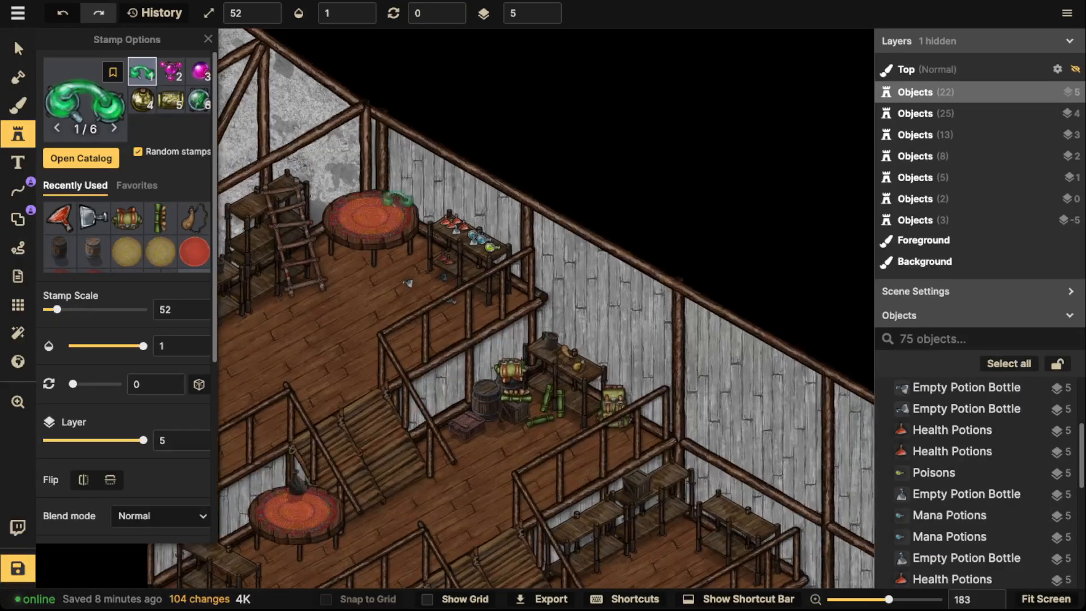
click(378, 193)
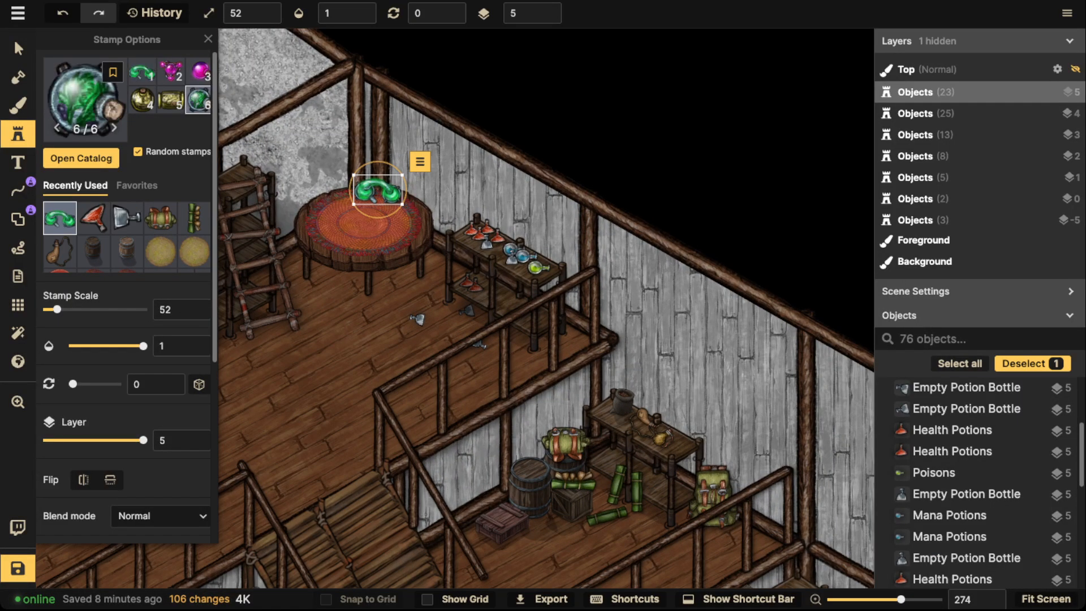
Place two gold flasks and a round green potion beside the green double-bulb potion on the orange-rug table
scroll(377, 192, up, 4)
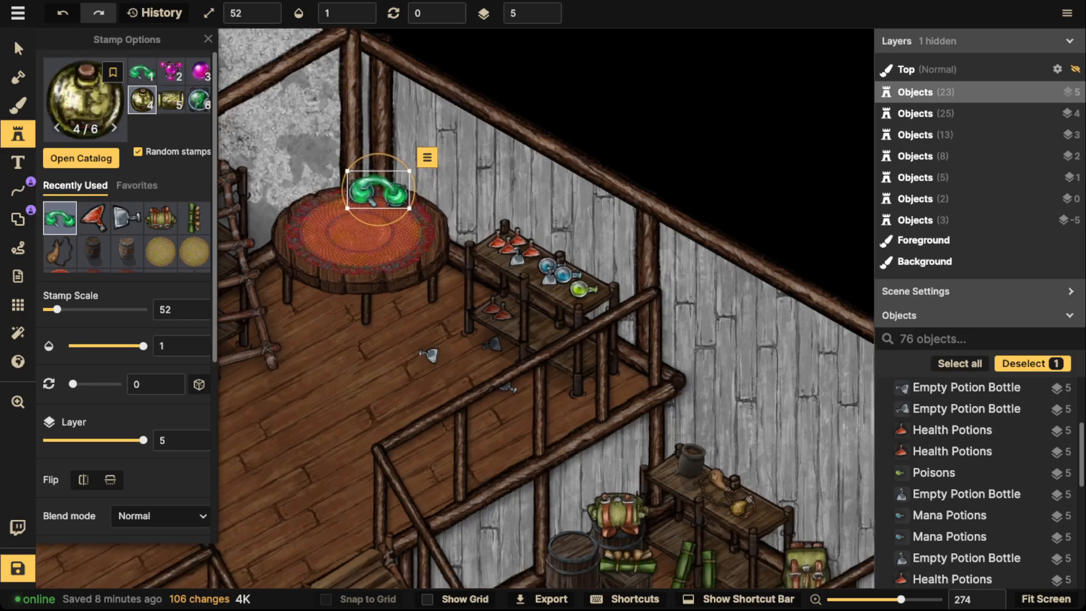
click(339, 201)
click(314, 209)
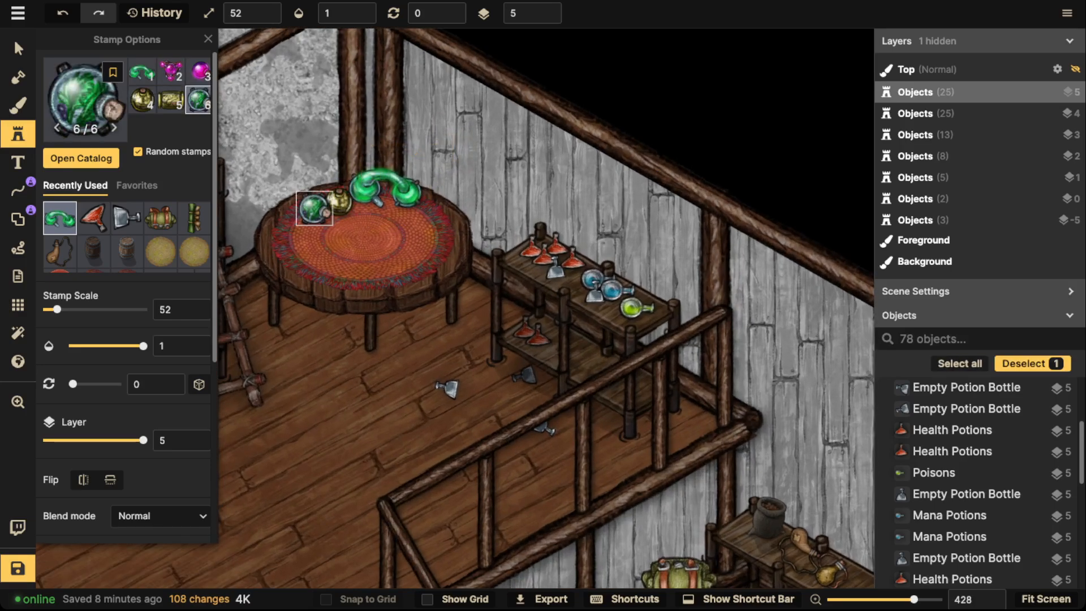
click(342, 221)
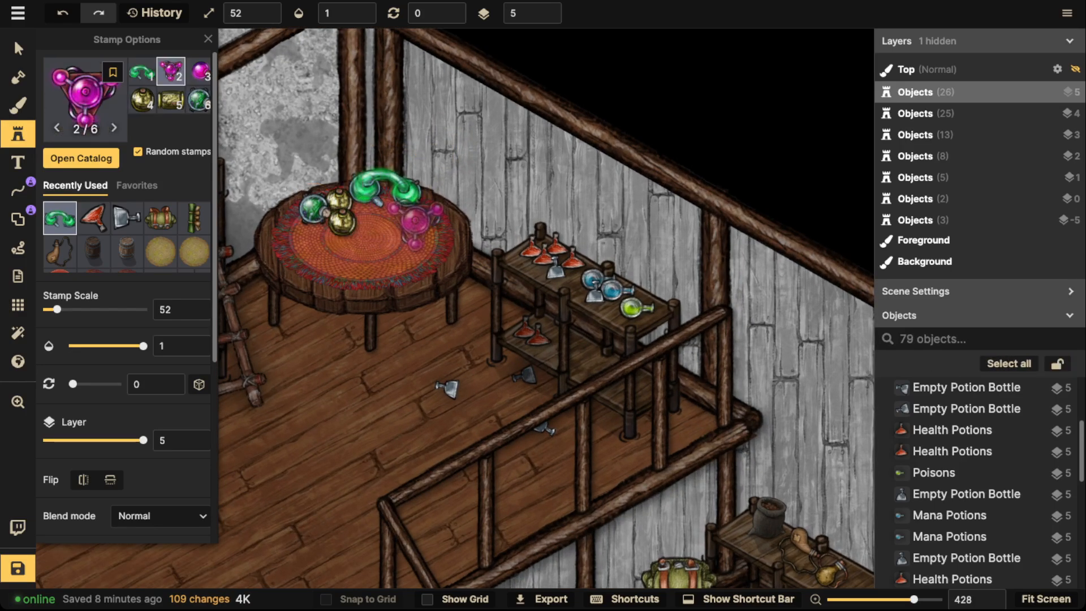
Pick the blue Mana Potions stamp from the Wizard pack and place one on the orange-rug table
key(1)
key(5)
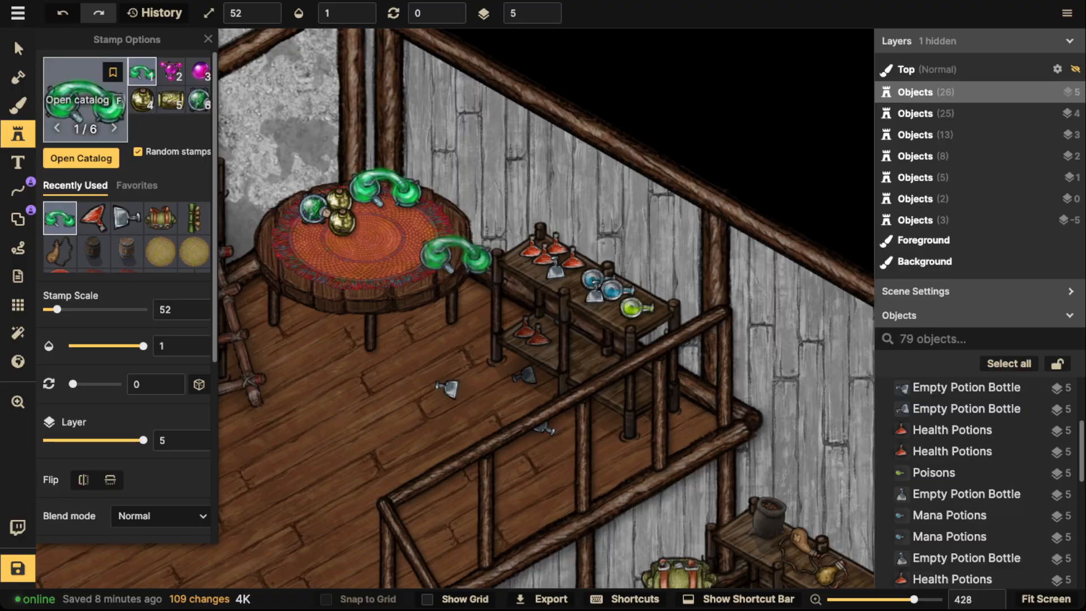
click(85, 100)
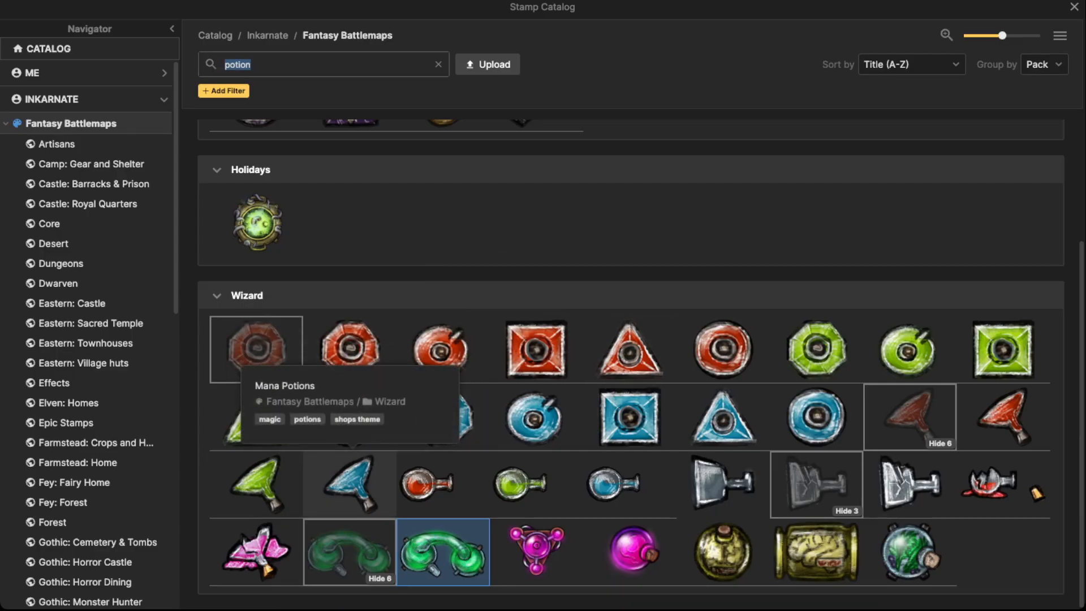
click(349, 484)
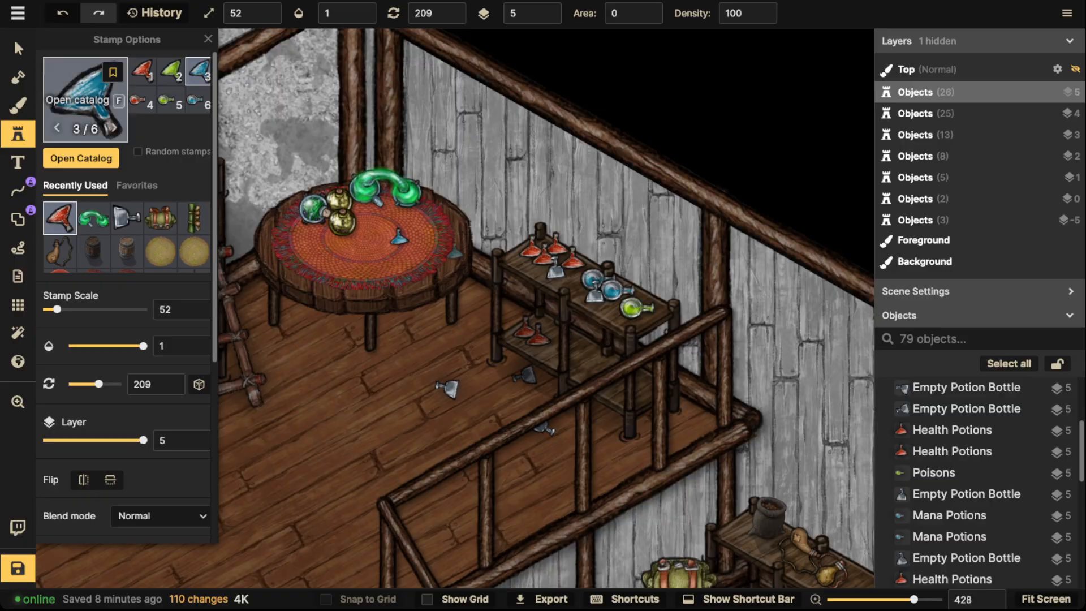
Pick the Holy Water stamp from the Gothic: Monster Hunter pack and place four bottles around the orange-rug table
click(85, 99)
scroll(631, 362, up, 3)
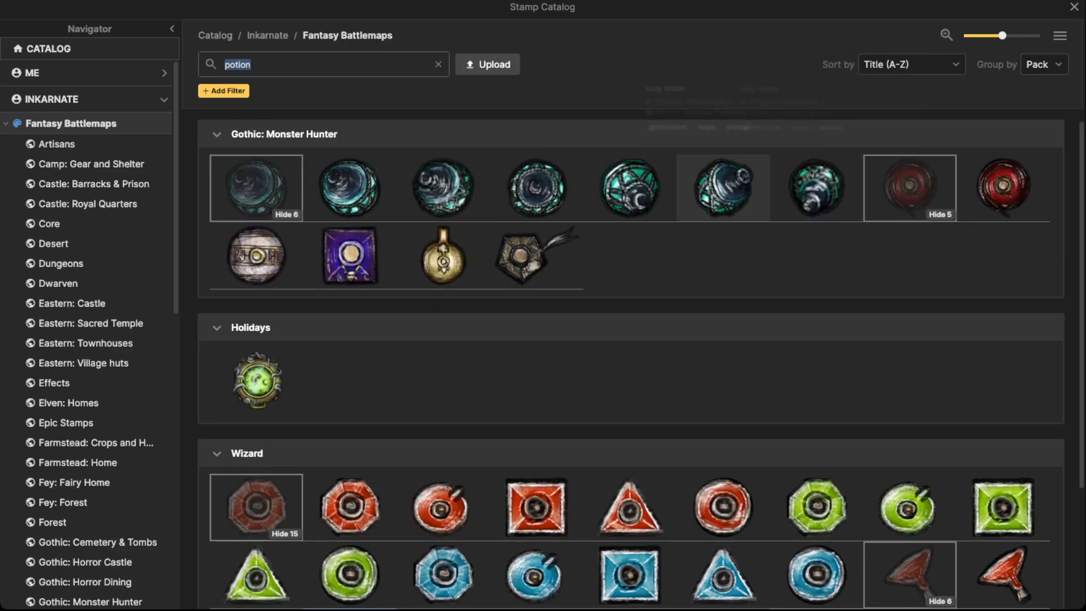
click(723, 186)
click(331, 261)
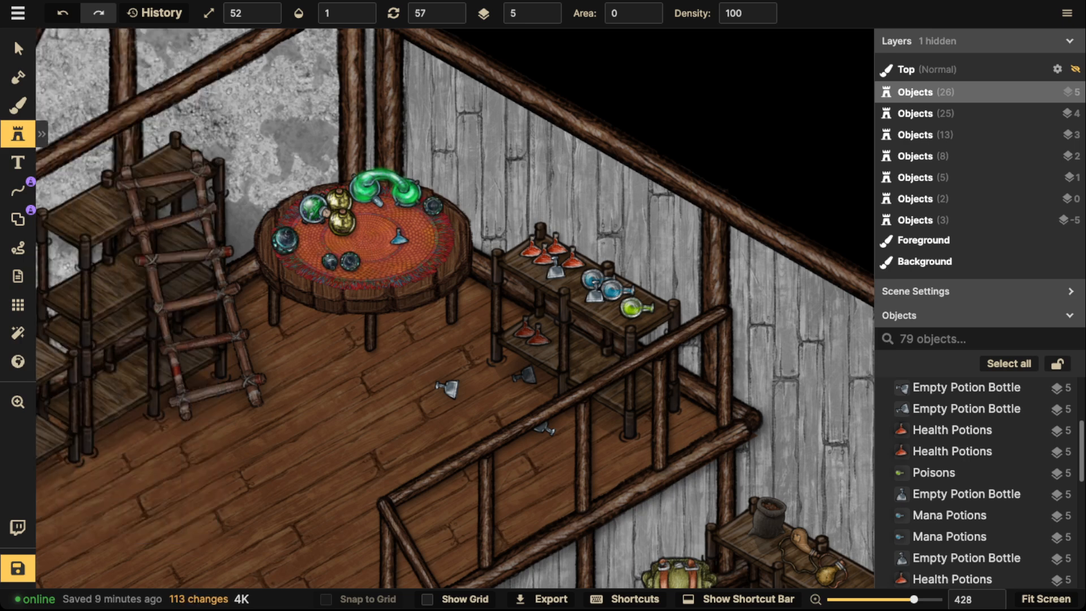
scroll(89, 73, down, 3)
key(Escape)
scroll(289, 219, down, 3)
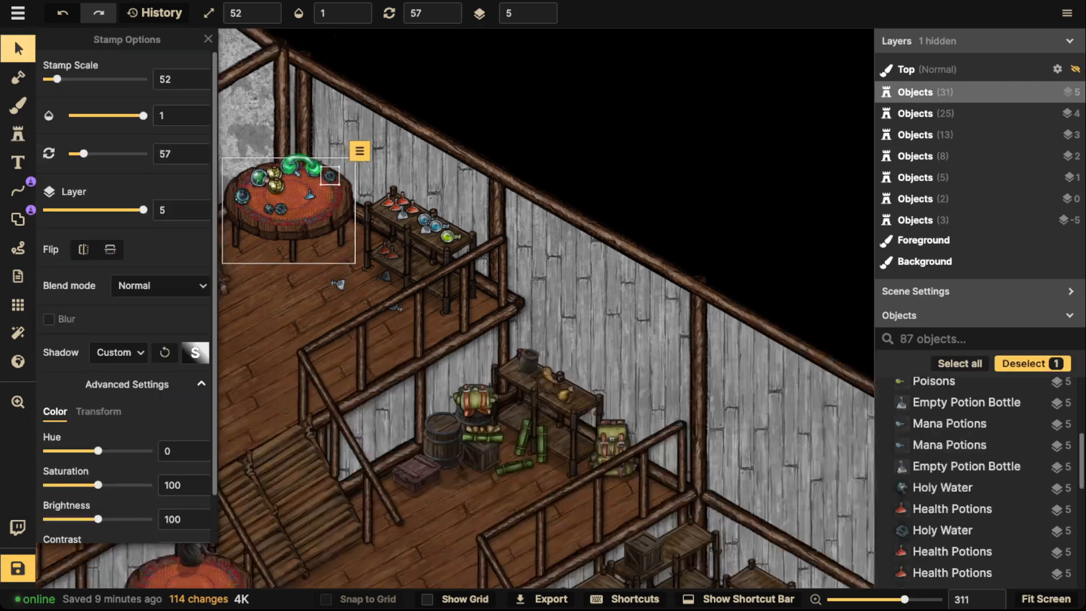
Search the stamp catalog for "mask" and choose the cat mask set from the Dungeons pack
drag(288, 220, 536, 221)
key(Escape)
scroll(429, 226, down, 3)
drag(429, 226, 582, 203)
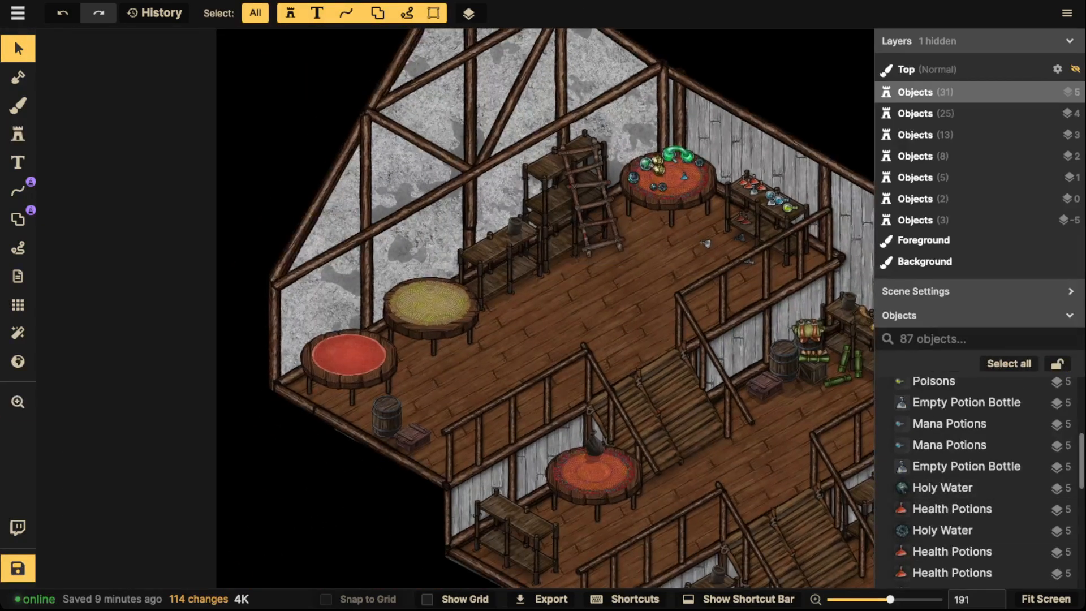
click(17, 134)
click(85, 101)
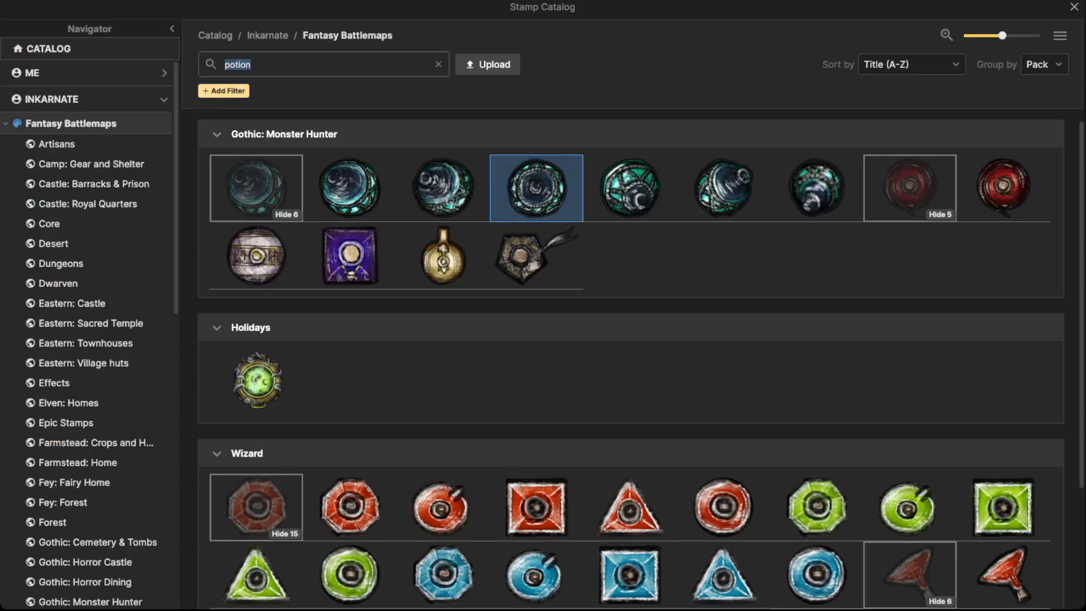
text(mask)
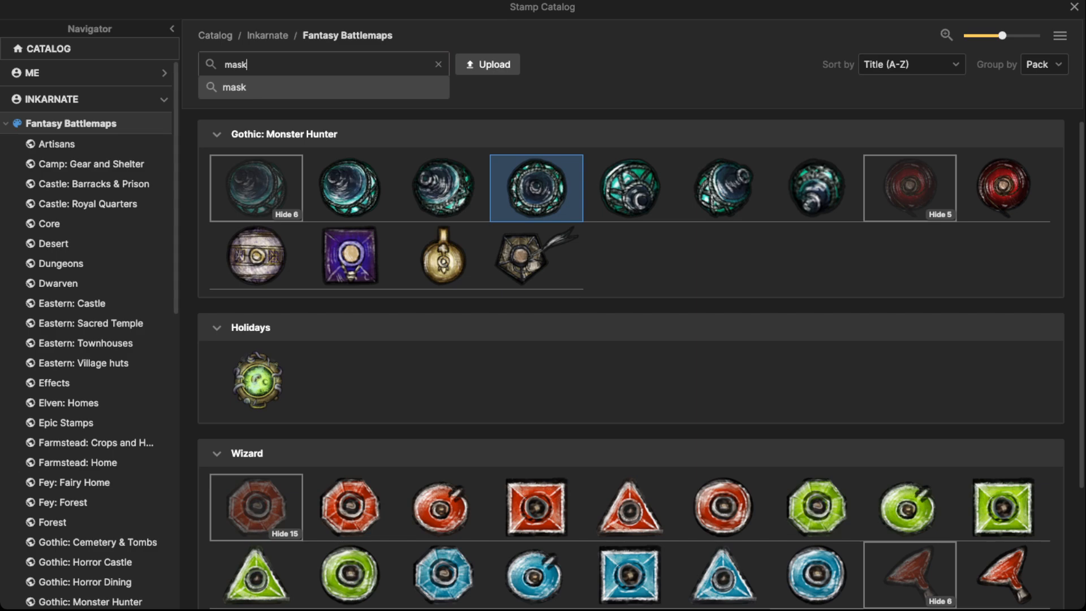
key(Return)
click(350, 188)
Scale the cat mask stamp to 112, rotate it to 330 and place it at the back of the yellow-rug table
scroll(450, 343, up, 4)
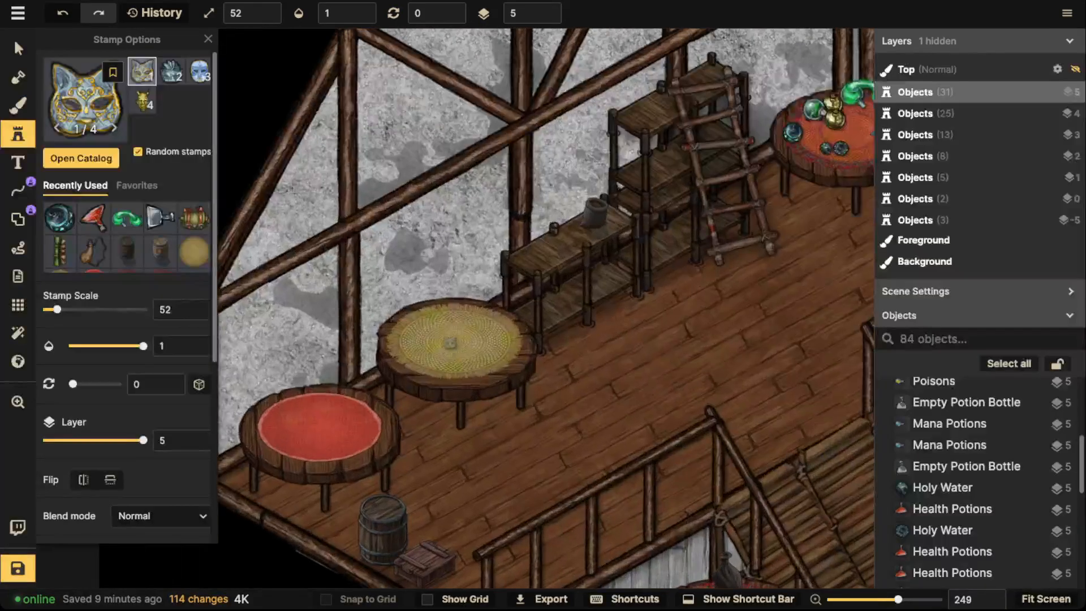
scroll(450, 343, up, 3)
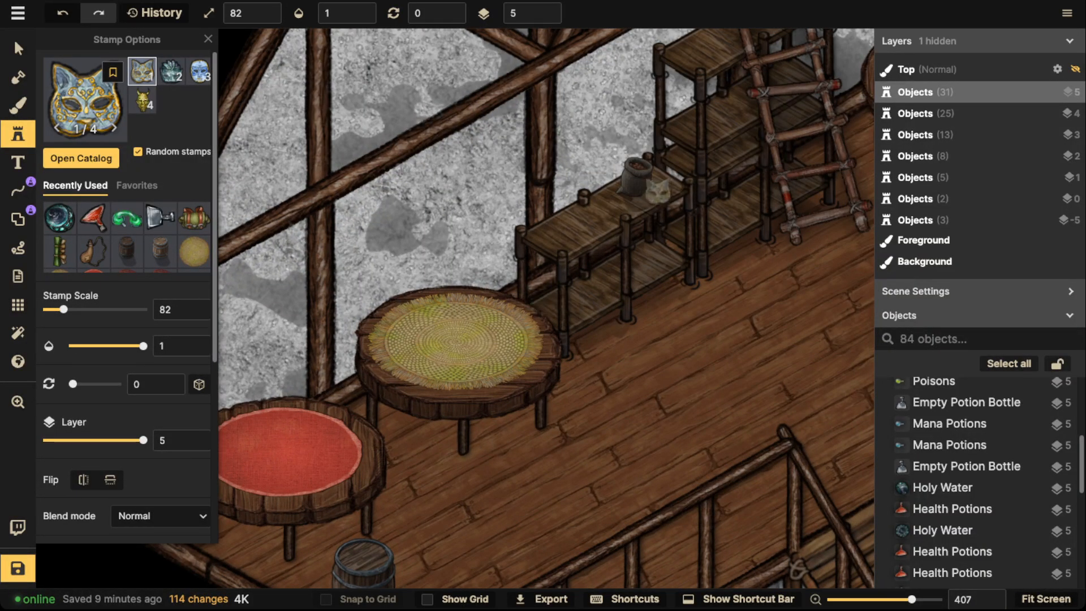
scroll(659, 192, down, 1)
drag(860, 91, 536, 180)
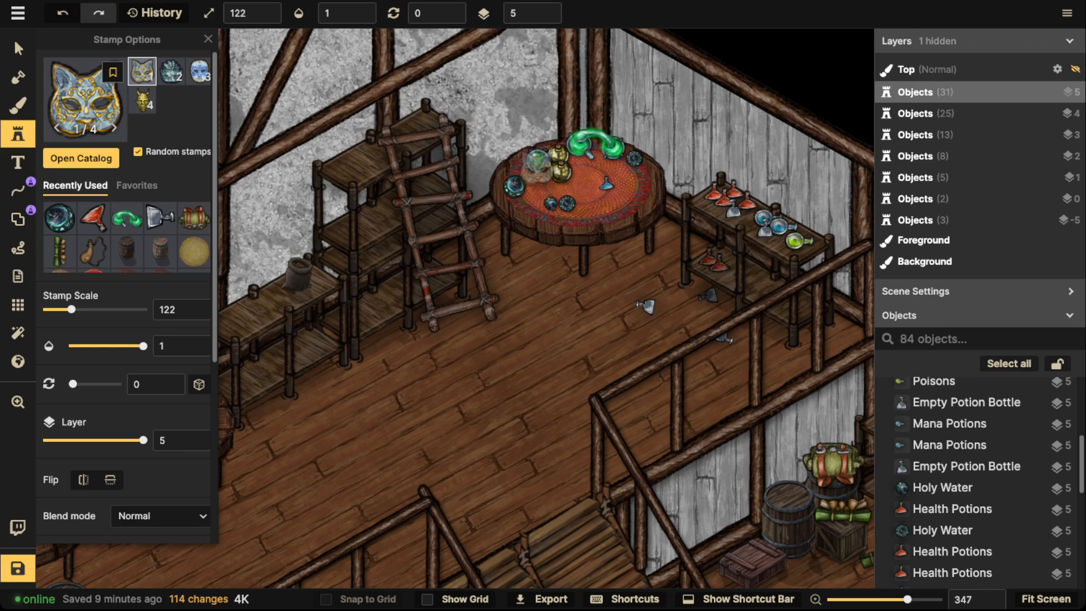
drag(538, 163, 607, 150)
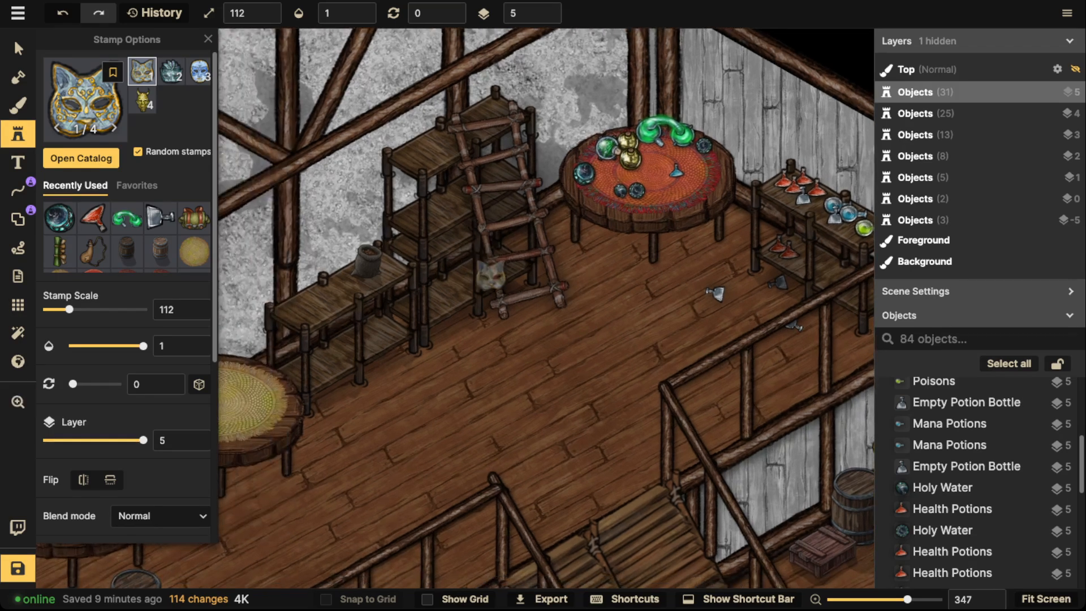
drag(316, 287, 524, 295)
scroll(424, 379, down, 2)
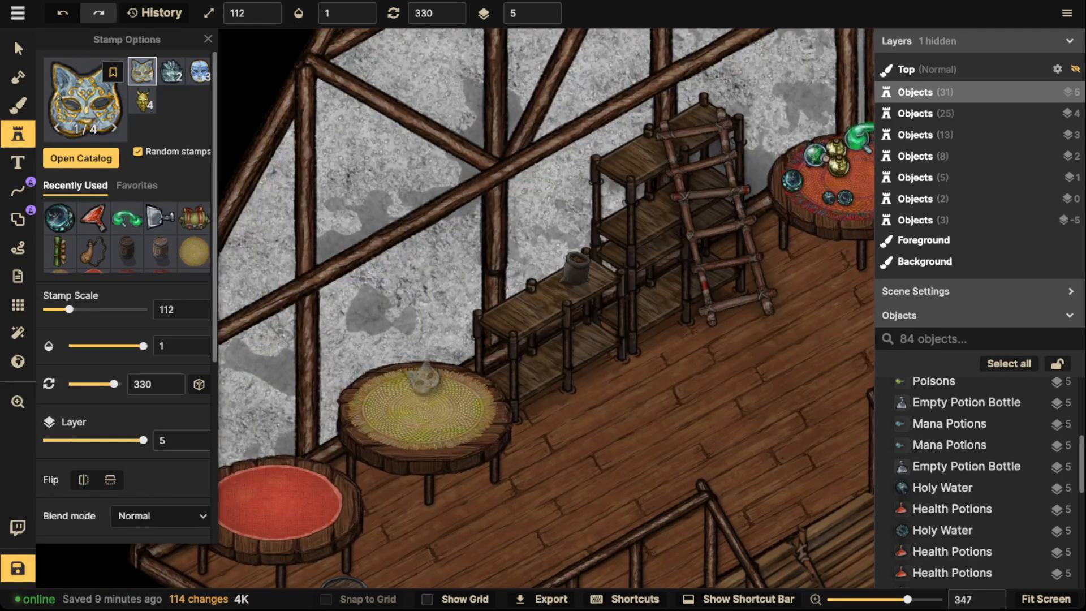
click(427, 384)
Place the blue face, teal and gold horned masks on the yellow-rug table, with the gold one rotated to 255
click(463, 415)
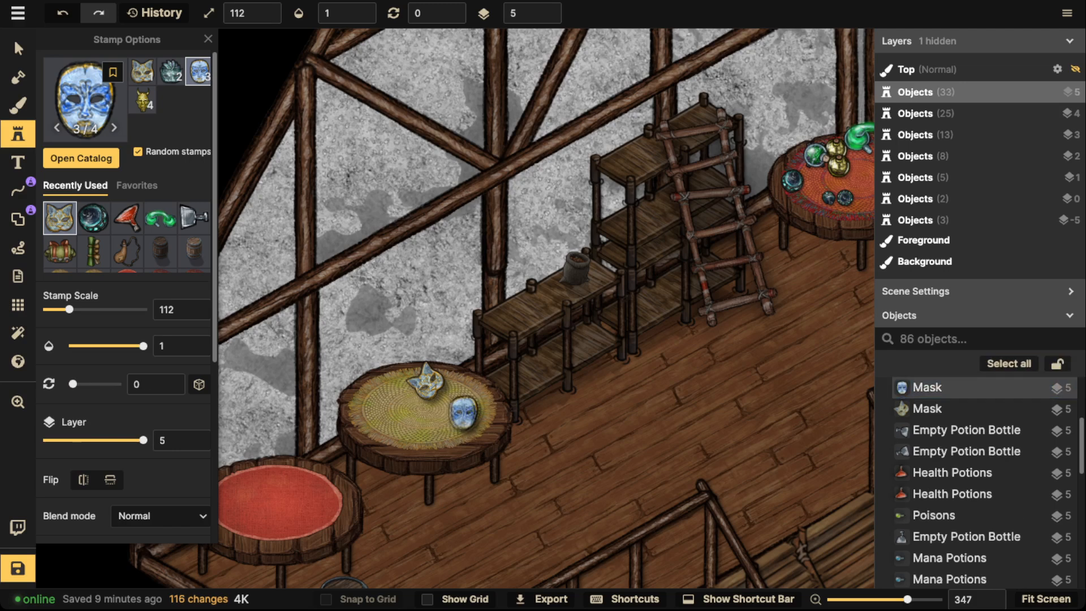
click(370, 399)
scroll(401, 423, down, 3)
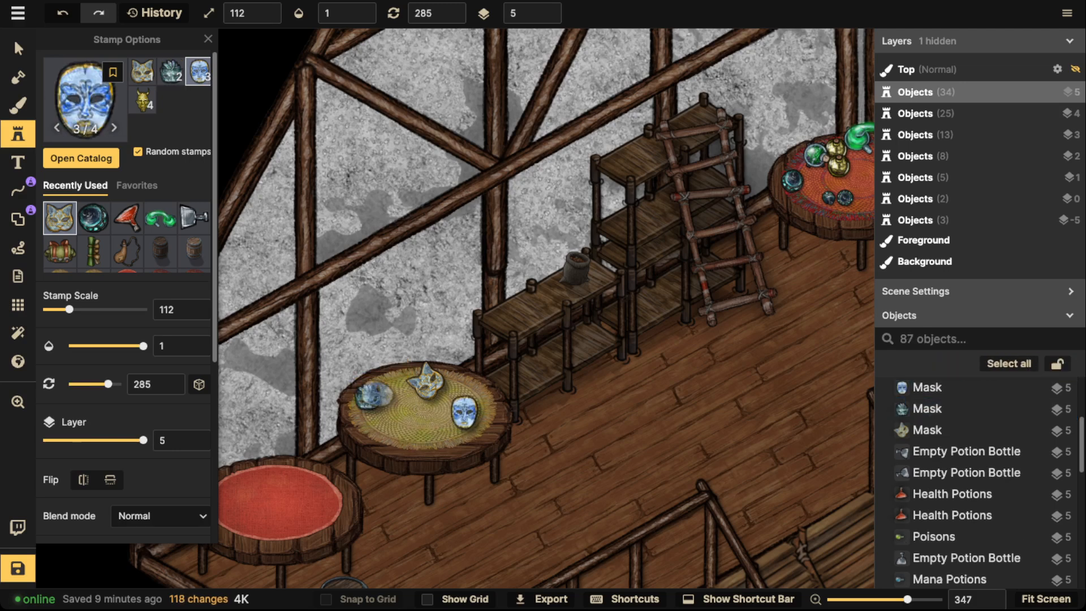
click(142, 100)
scroll(399, 419, down, 2)
click(398, 419)
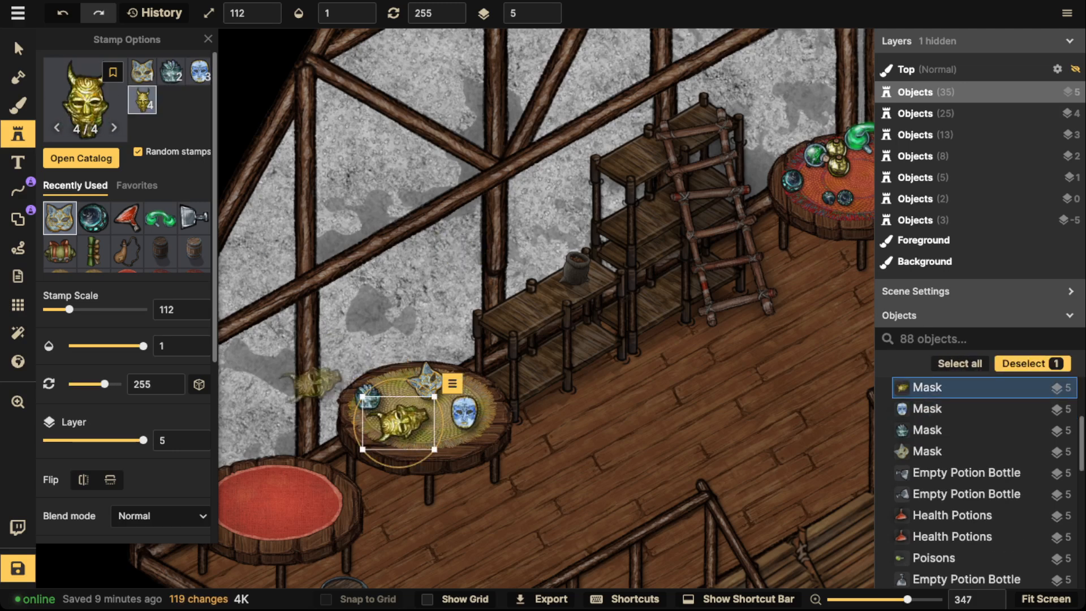
Place the feathered ritual mask from the Jungle: Temple pack on the yellow-rug table at scale 42 and rotation 315
click(17, 162)
click(18, 133)
click(85, 100)
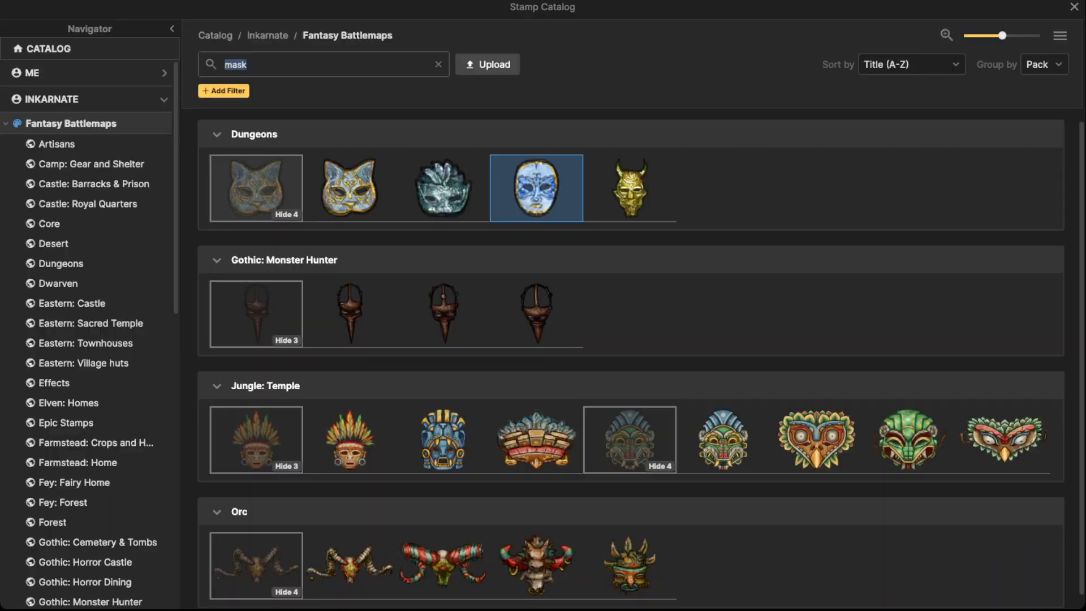
click(345, 439)
scroll(396, 385, down, 3)
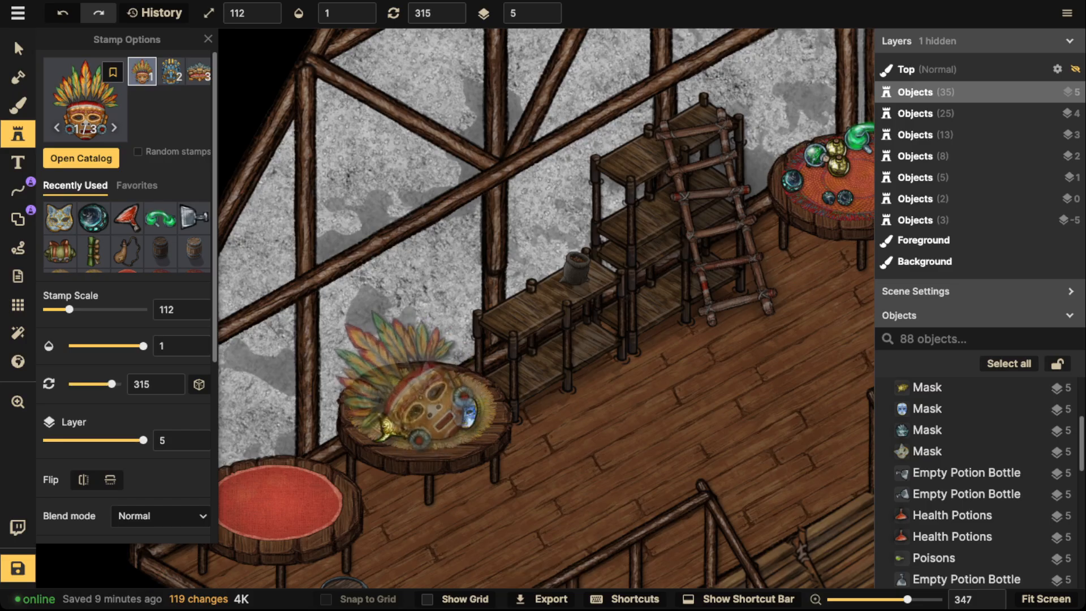
scroll(396, 385, down, 7)
click(394, 384)
Place the blue ritual mask from the Jungle: Temple pack beside the cat mask at scale 42 and rotation 15
click(85, 100)
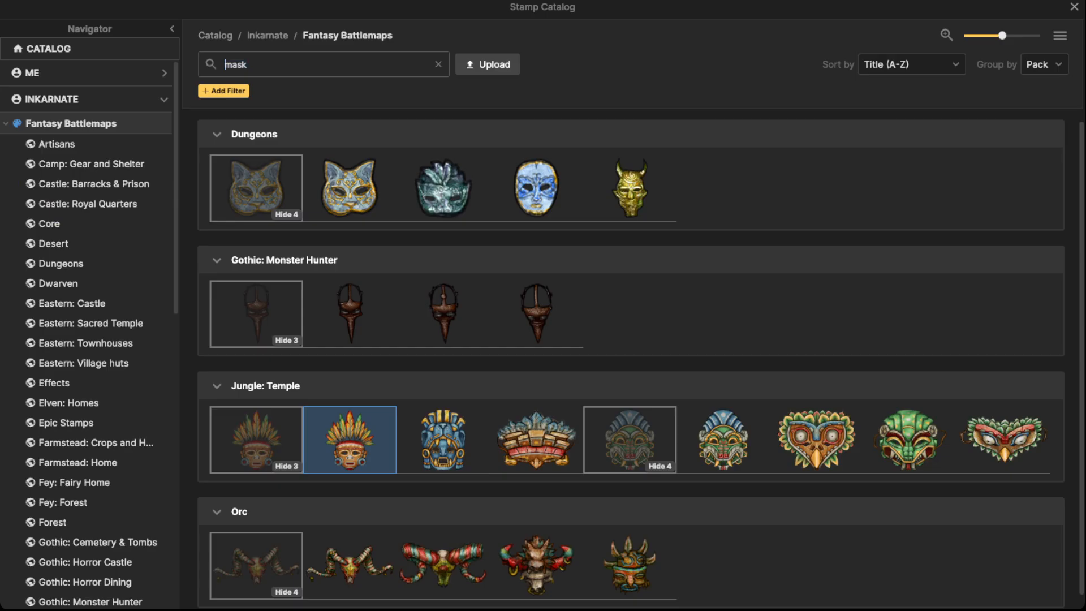
click(442, 439)
click(457, 385)
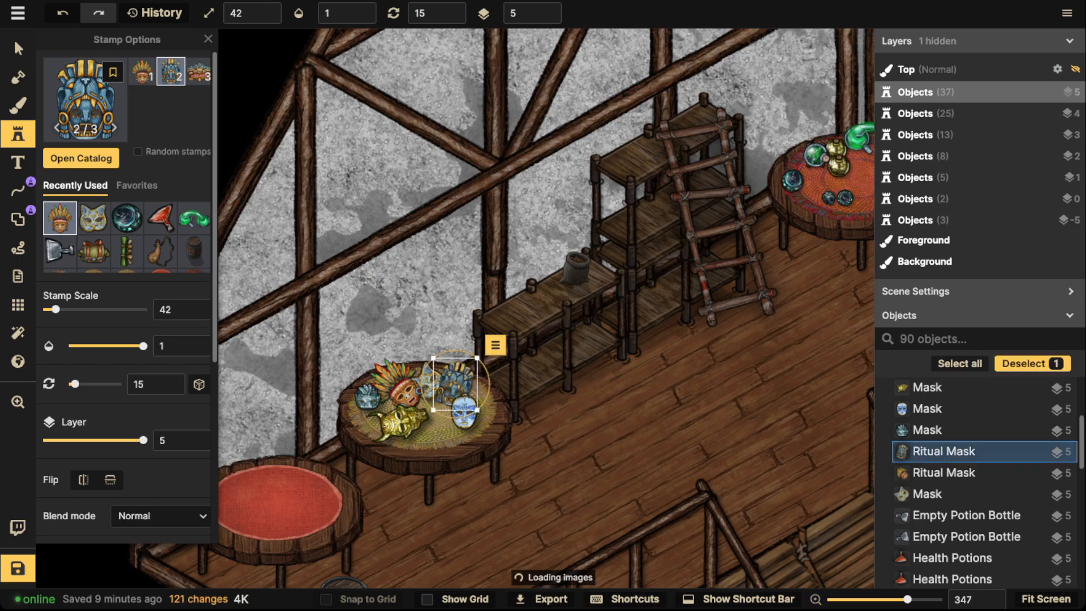
Place the third Decorative Skull variant from the Orc pack among the masks at scale 52
click(85, 100)
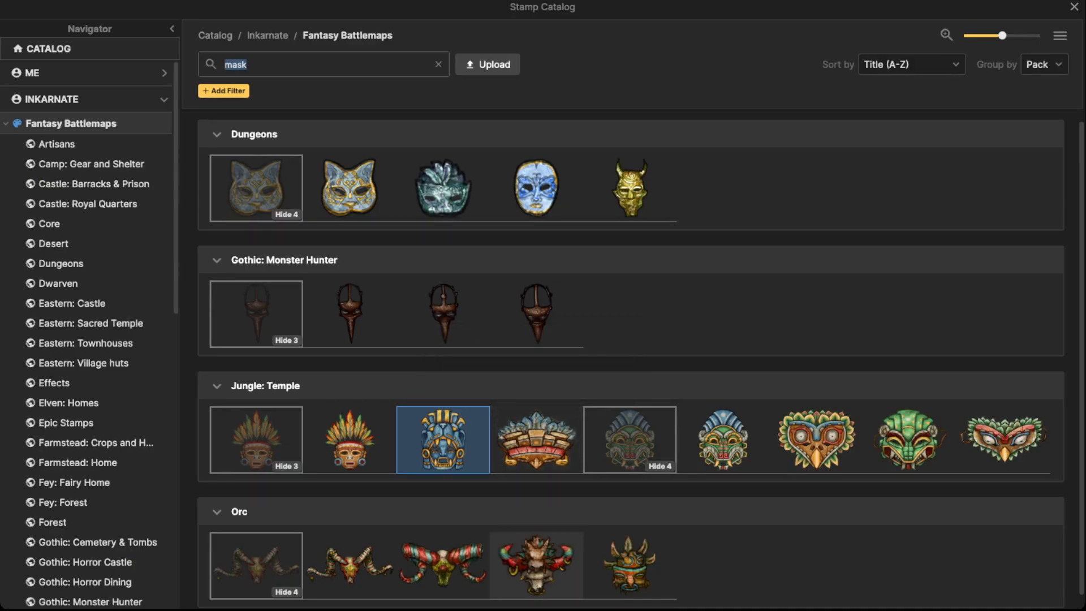
click(443, 566)
key(Right)
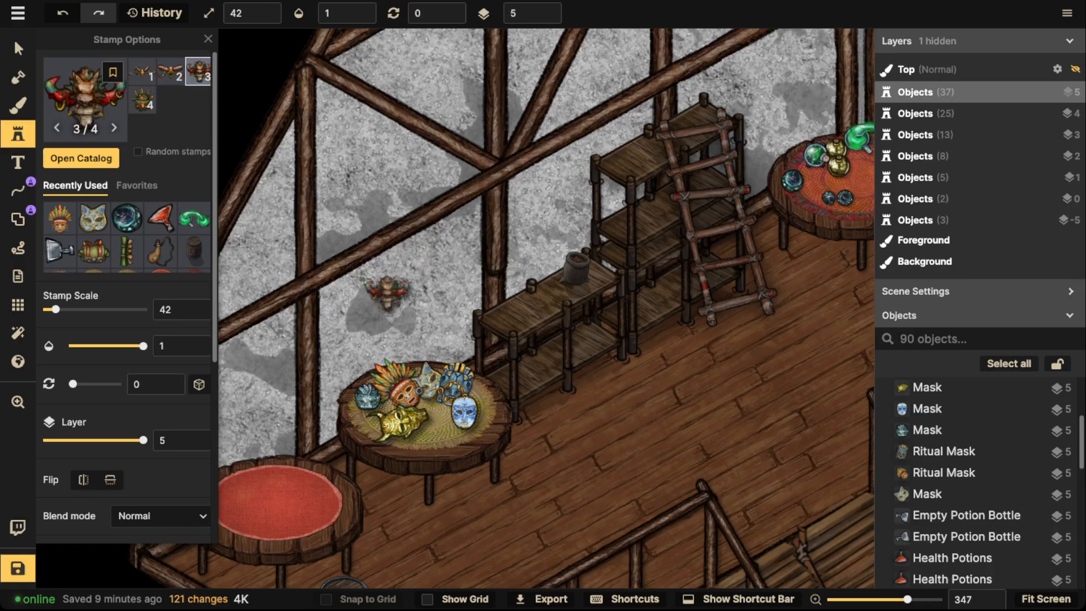
scroll(436, 417, down, 2)
scroll(433, 415, up, 4)
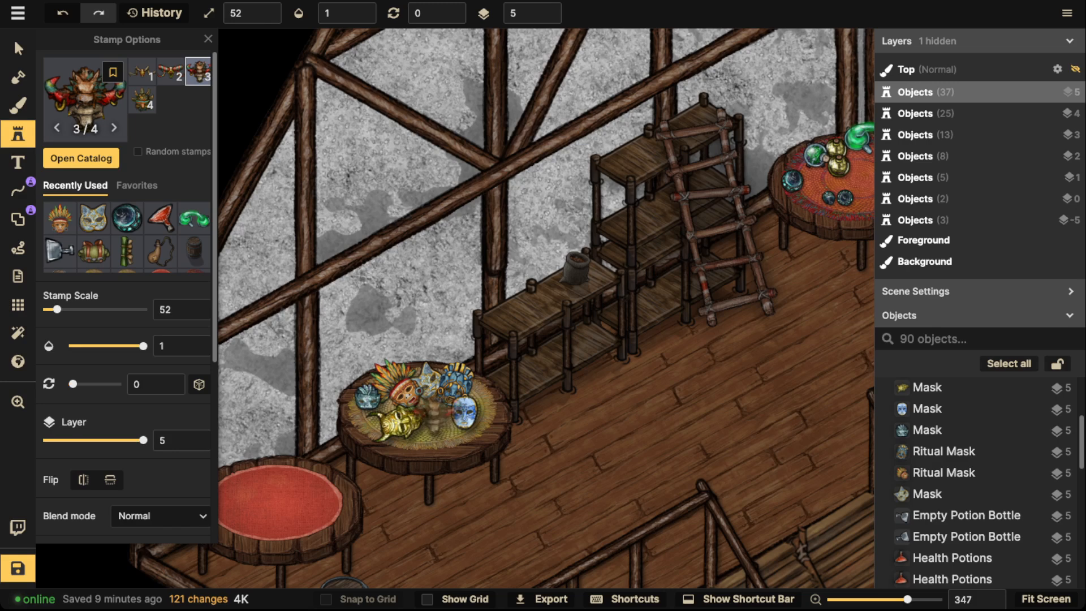
click(433, 415)
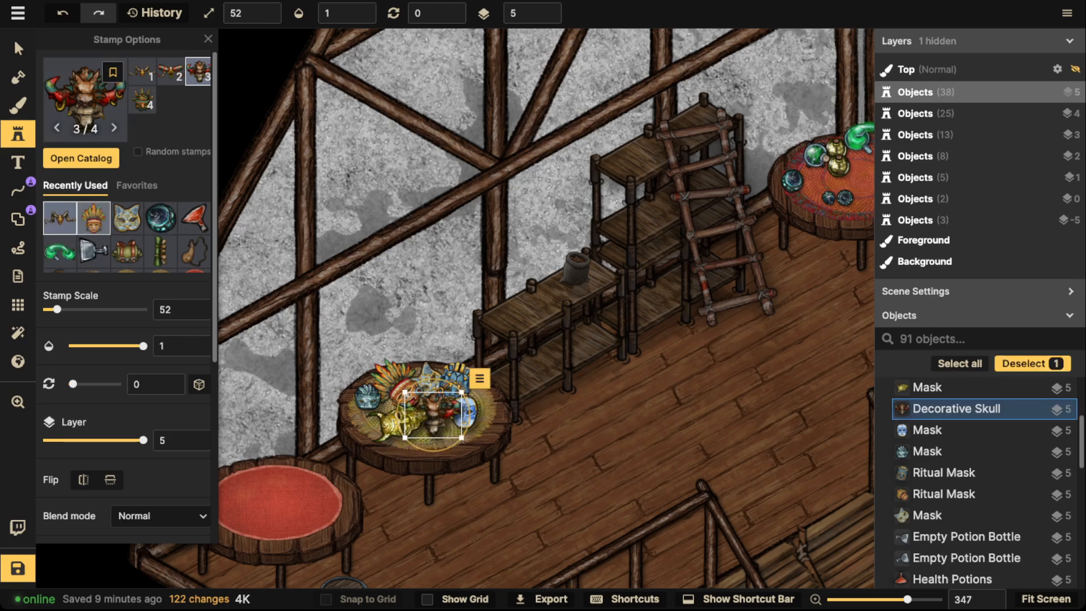
Place the third Ritual Mask variant from the Jungle: Temple pack on the floor below the yellow-rug table at scale 42 and rotation 180
key(Escape)
key(Right)
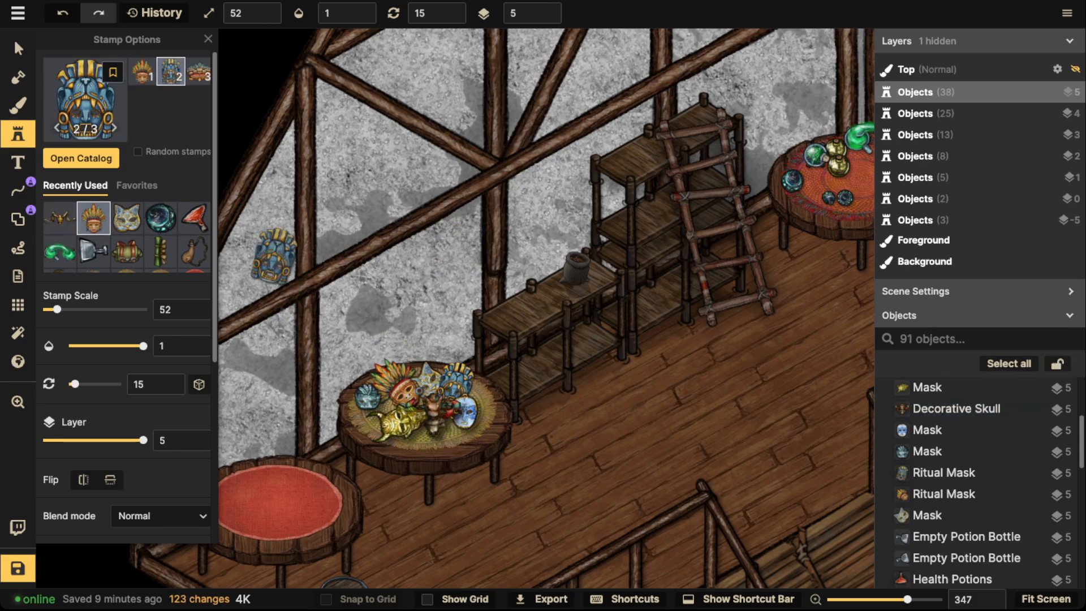
key(Right)
scroll(456, 491, down, 4)
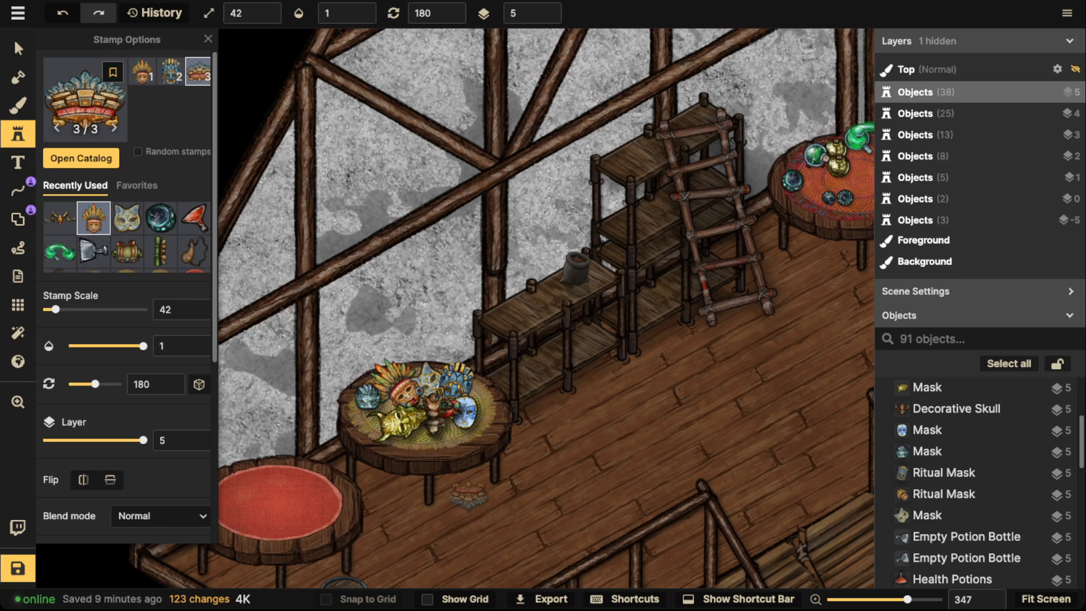
click(469, 496)
click(18, 48)
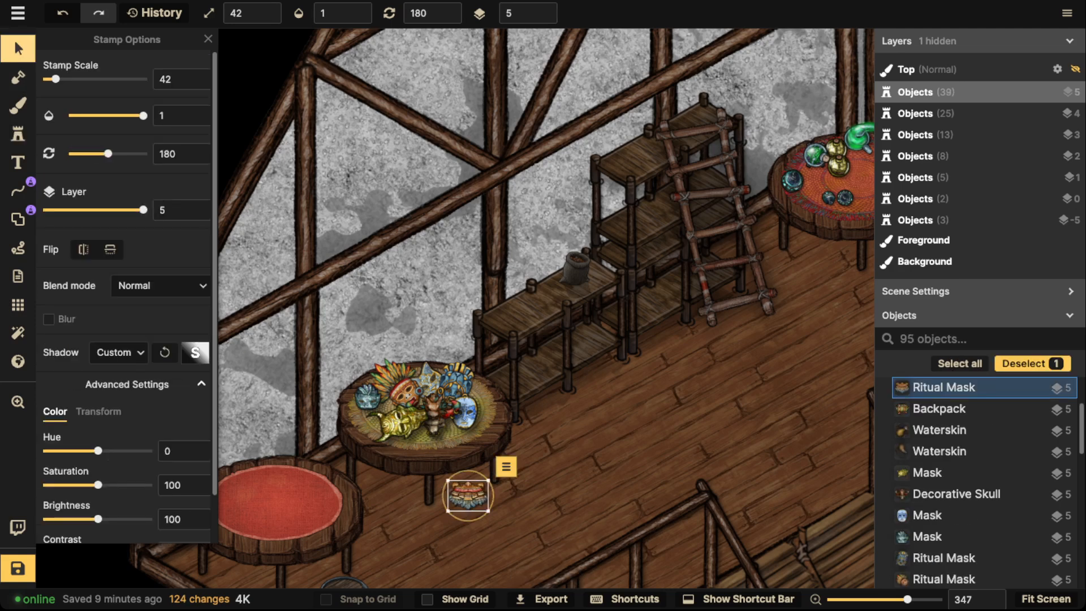
Lower the brightness of the mask on the floor and nudge it slightly closer to the table
drag(98, 519, 79, 519)
drag(468, 496, 468, 493)
key(Escape)
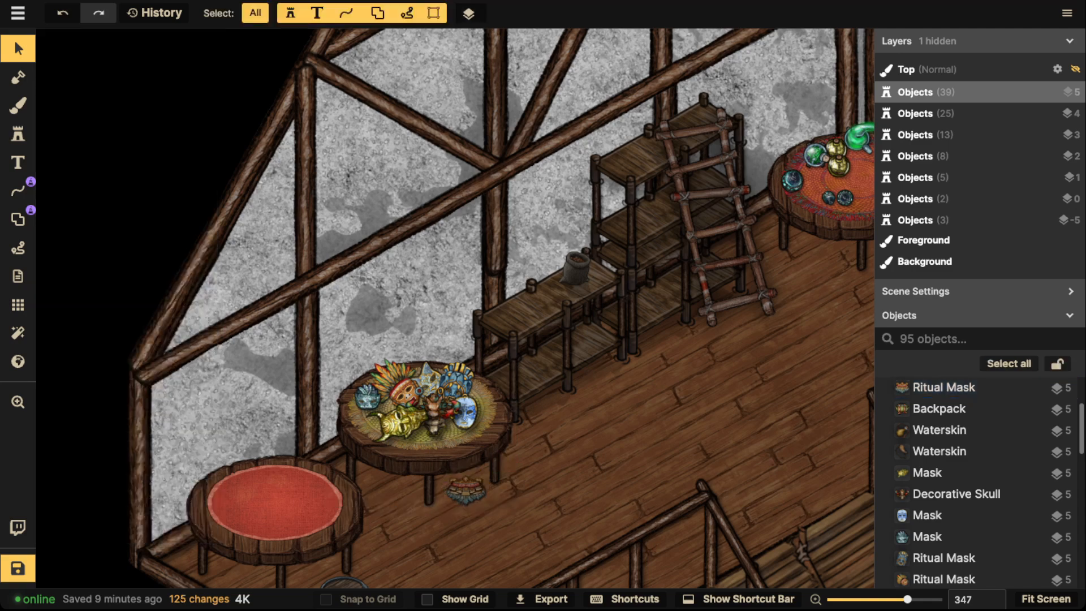
Save the map
scroll(431, 281, down, 6)
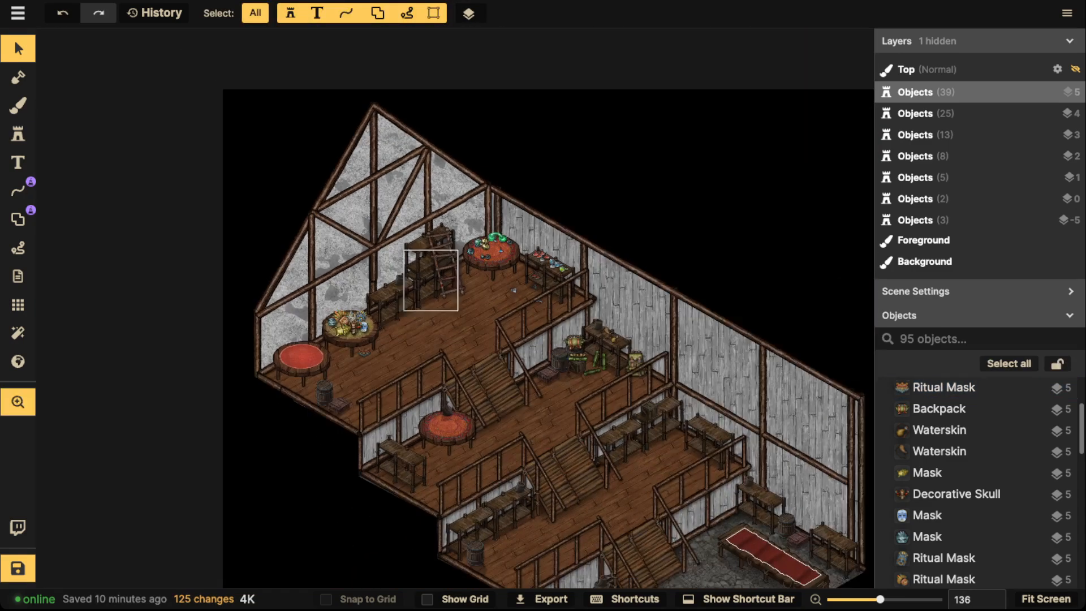
drag(431, 280, 270, 168)
drag(349, 398, 381, 411)
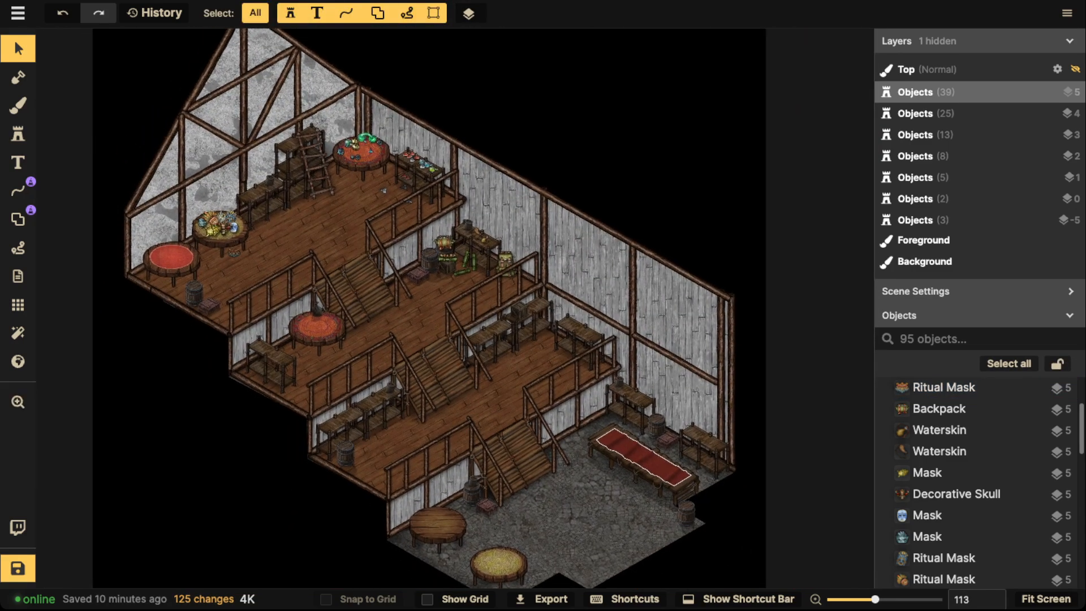
key(ctrl+s)
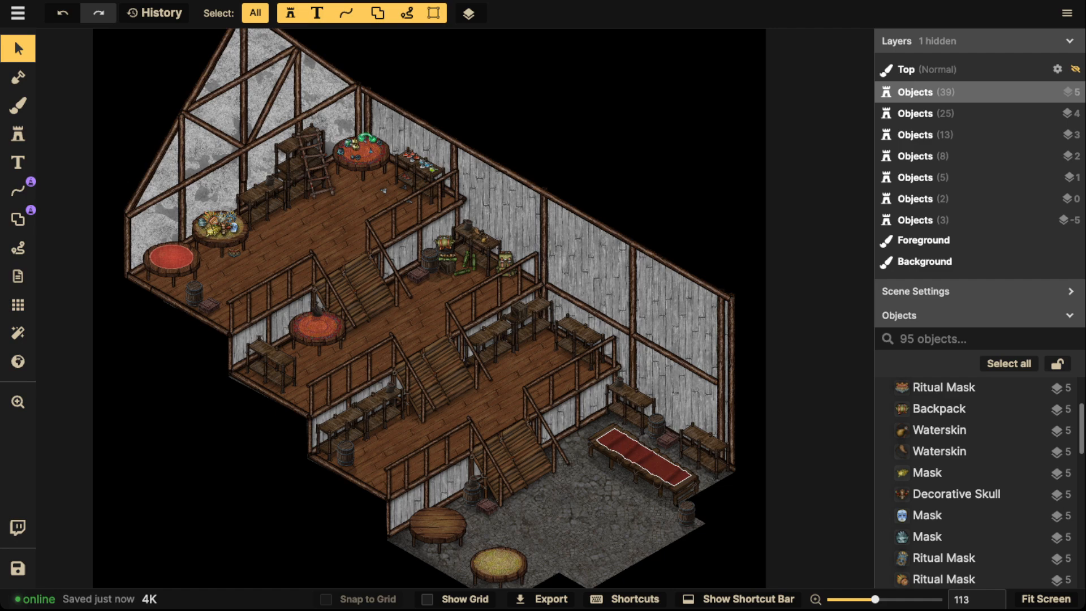
Clear the mask search and browse the full Fantasy Battlemaps stamp catalog for further shop goods
scroll(320, 198, up, 4)
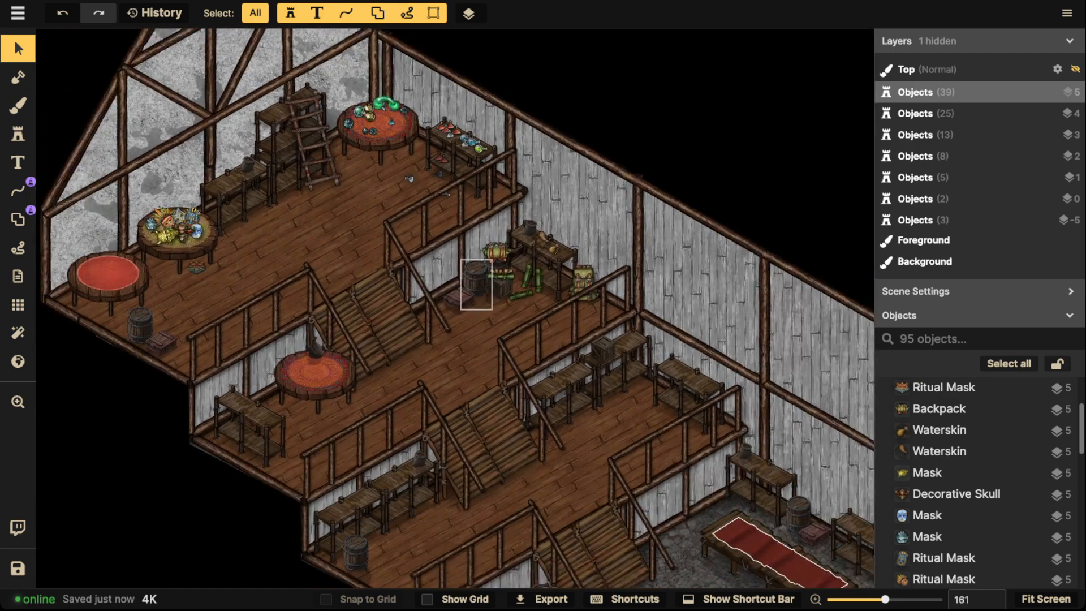
scroll(477, 284, down, 2)
drag(490, 288, 470, 222)
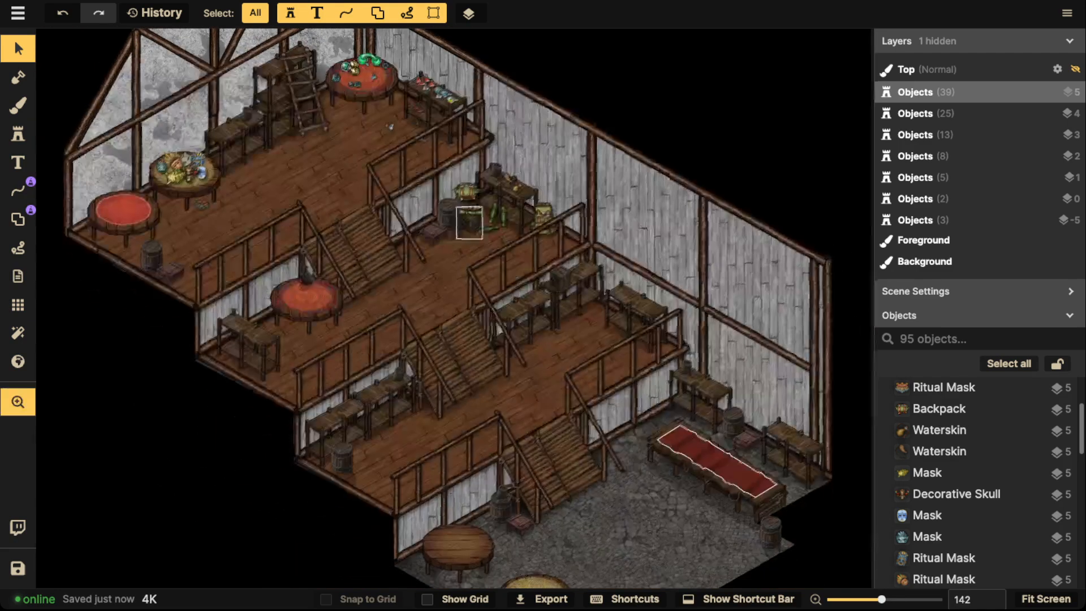
click(18, 134)
click(84, 103)
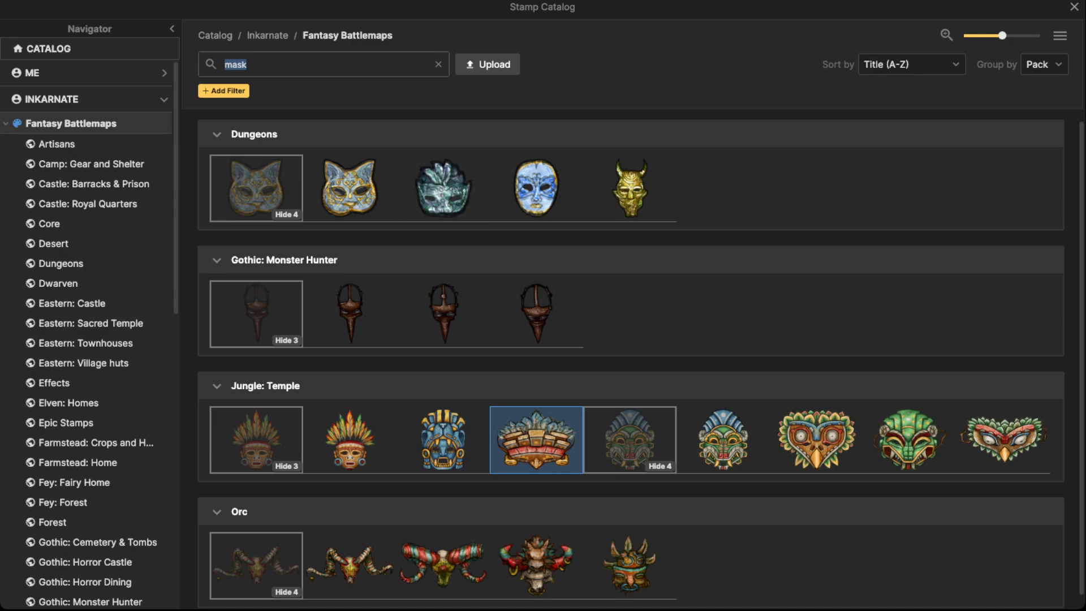
key(BackSpace)
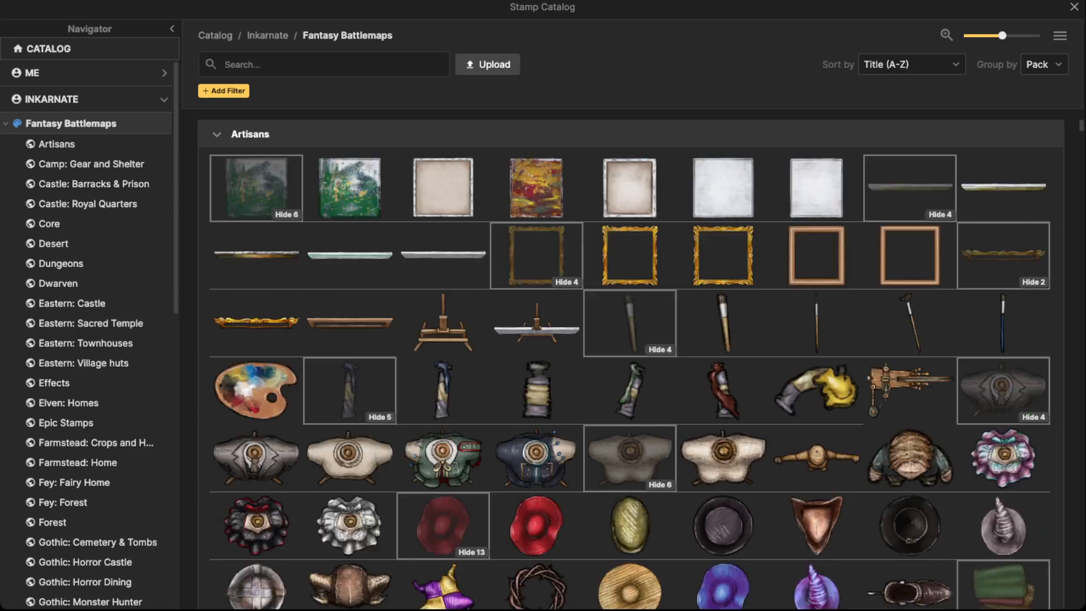
scroll(443, 391, down, 10)
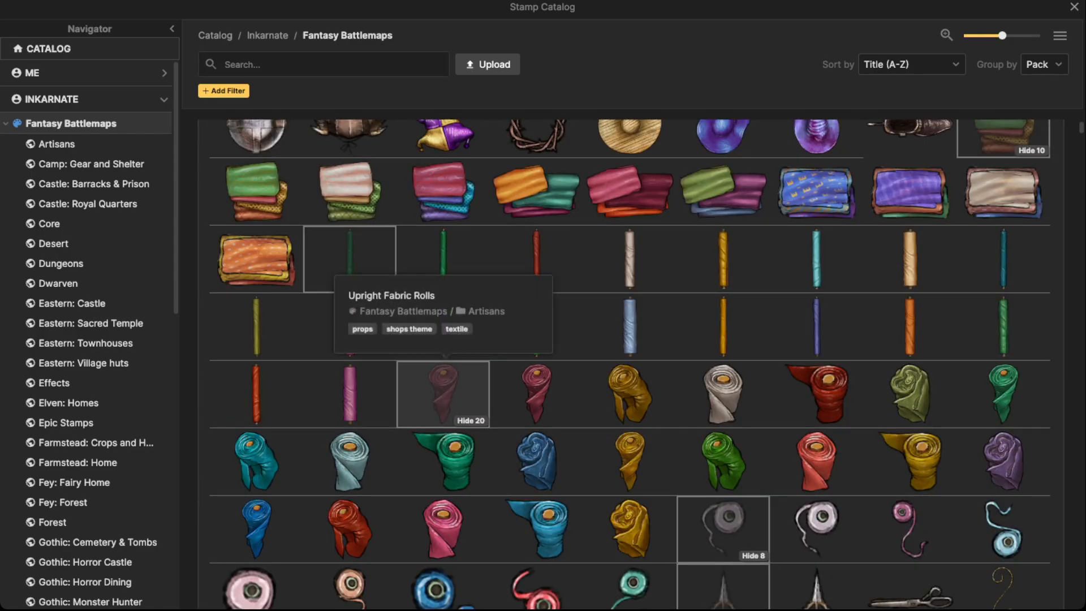
scroll(443, 390, down, 3)
scroll(629, 365, down, 12)
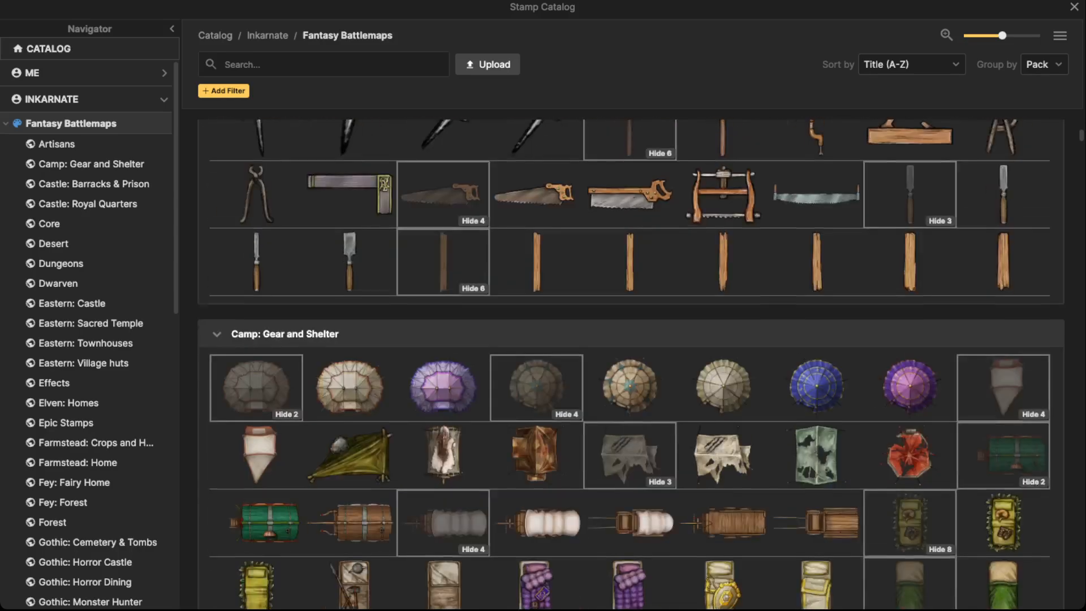
scroll(536, 441, down, 12)
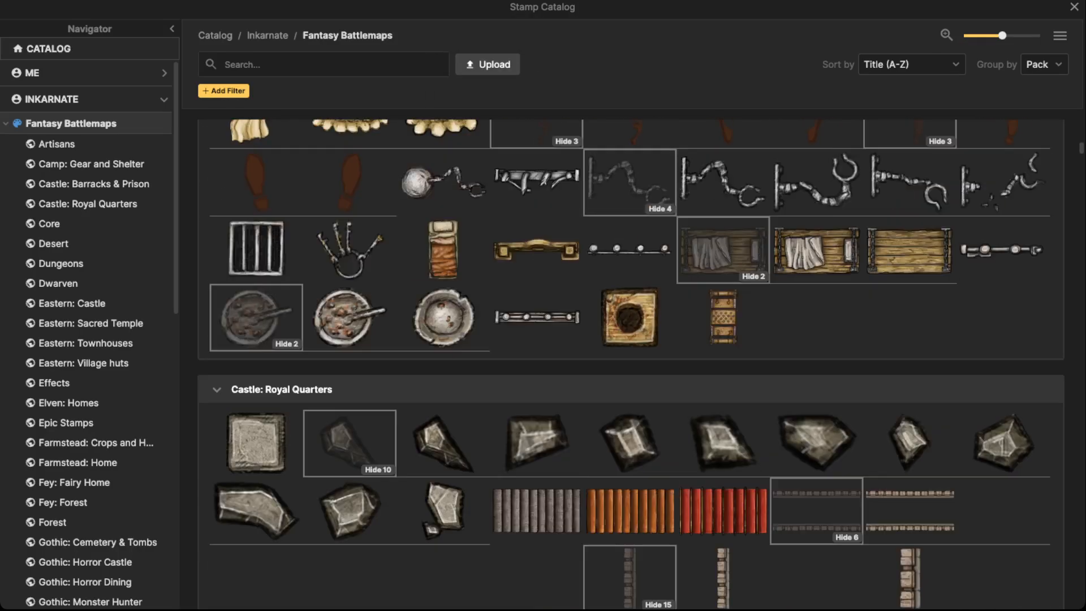
scroll(536, 441, up, 6)
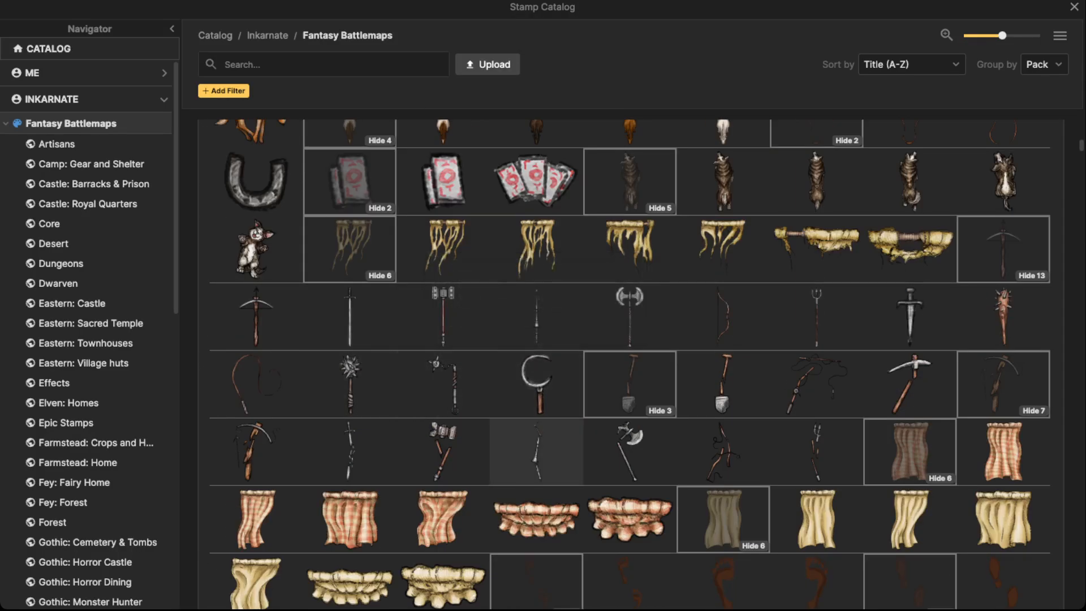
Search the stamp catalog for "tools" and choose the hammer from the Core pack
click(225, 64)
text(tools)
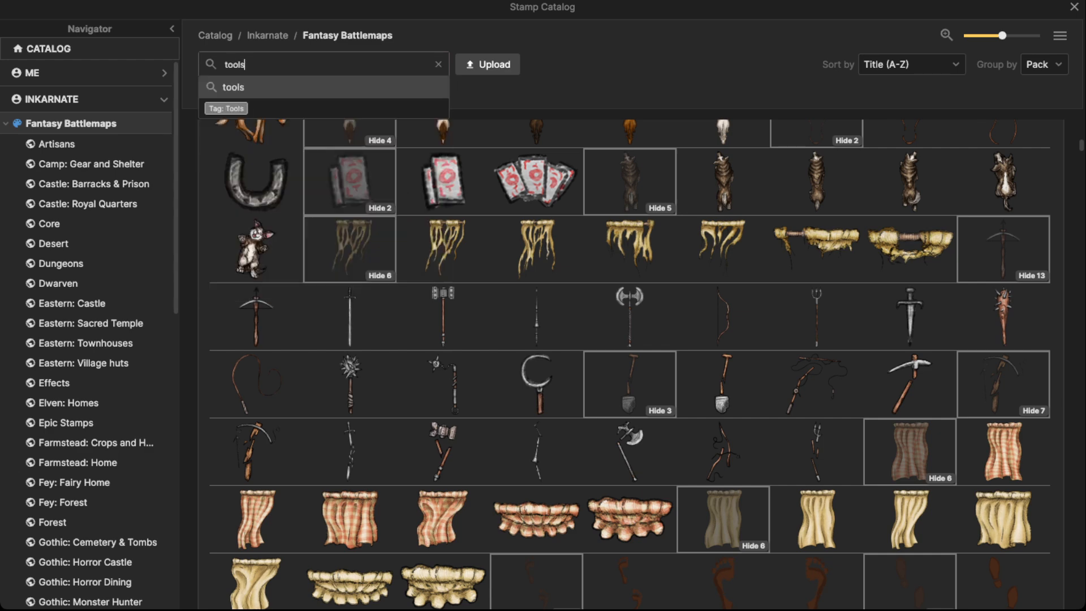
key(Return)
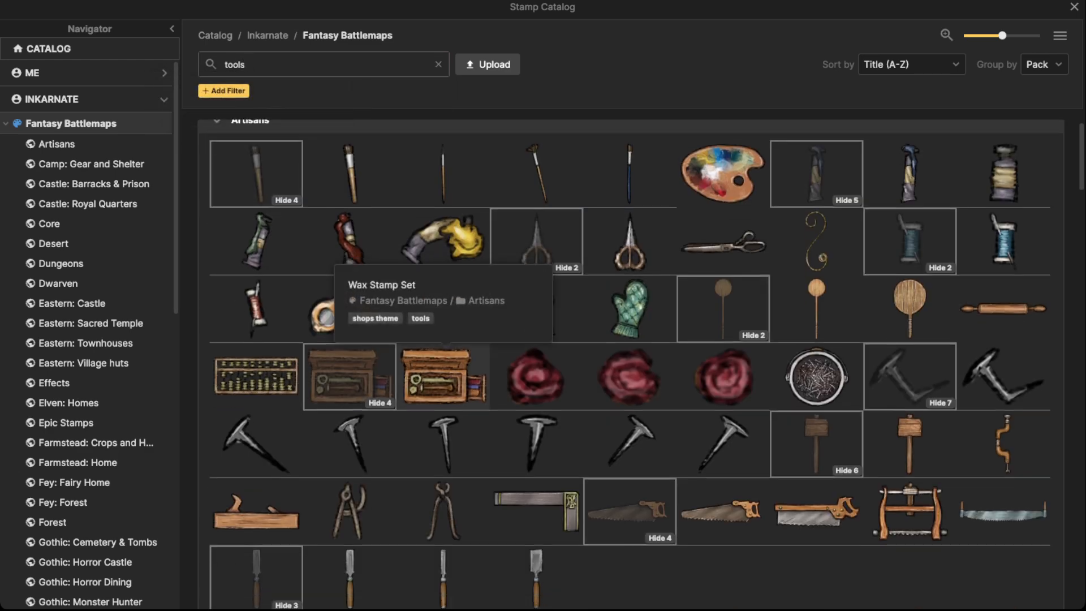
scroll(443, 362, down, 4)
scroll(443, 362, down, 5)
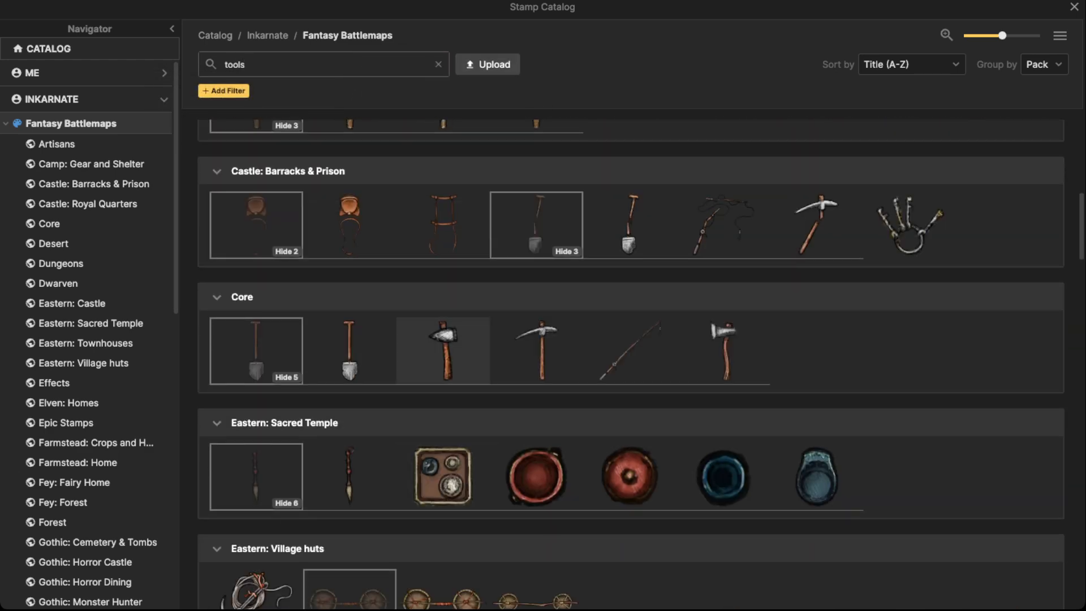
click(443, 355)
Place the hammer on the red-cloth table at scale 72 and rotation 330
drag(349, 273, 558, 375)
scroll(373, 297, up, 5)
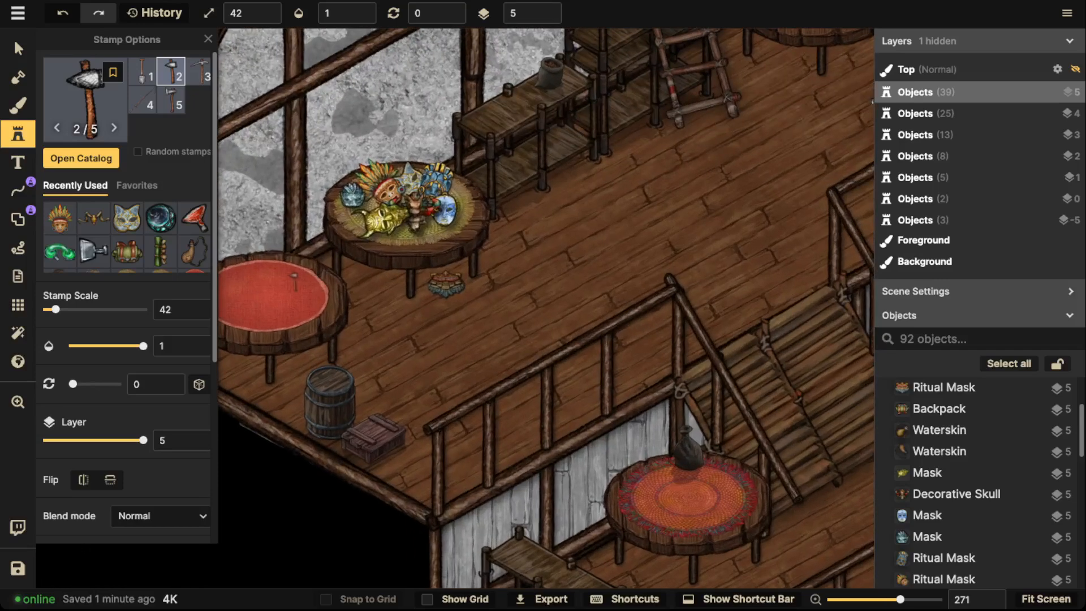
drag(294, 282, 389, 291)
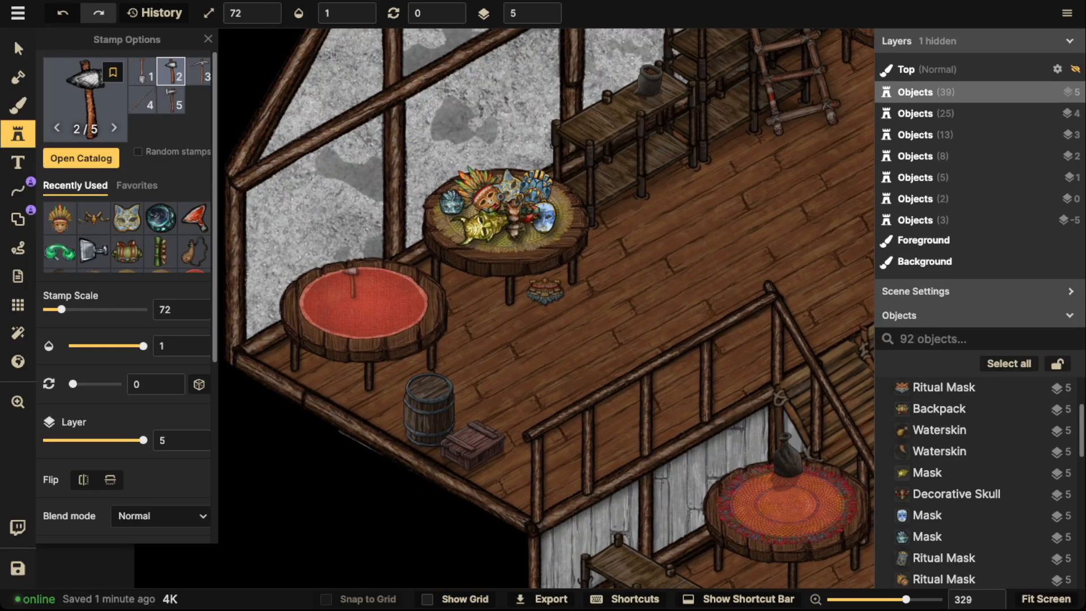
scroll(344, 276, down, 5)
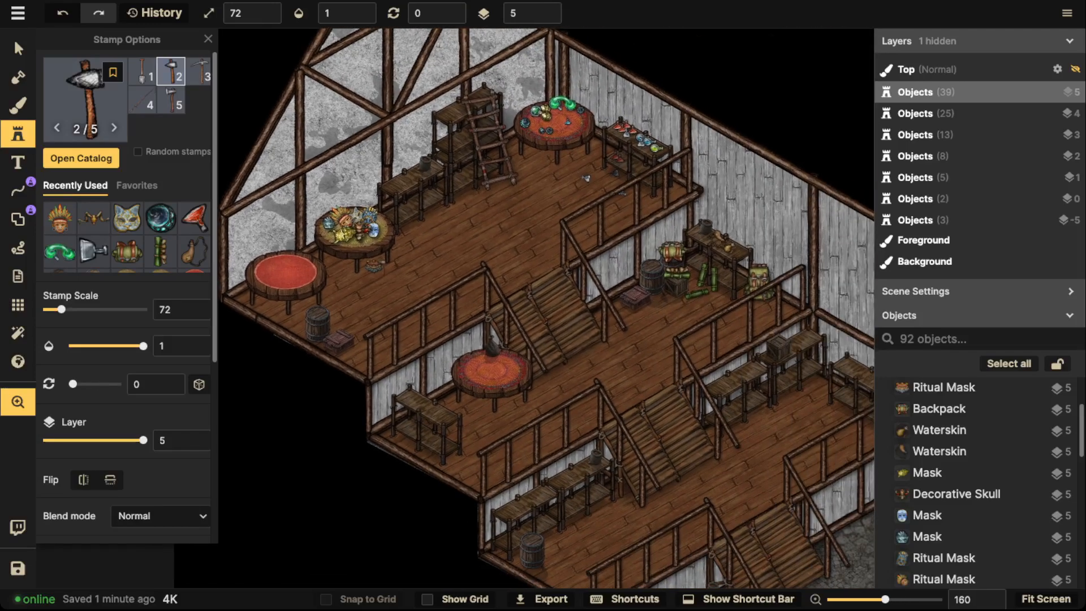
drag(626, 343, 567, 294)
scroll(577, 329, down, 2)
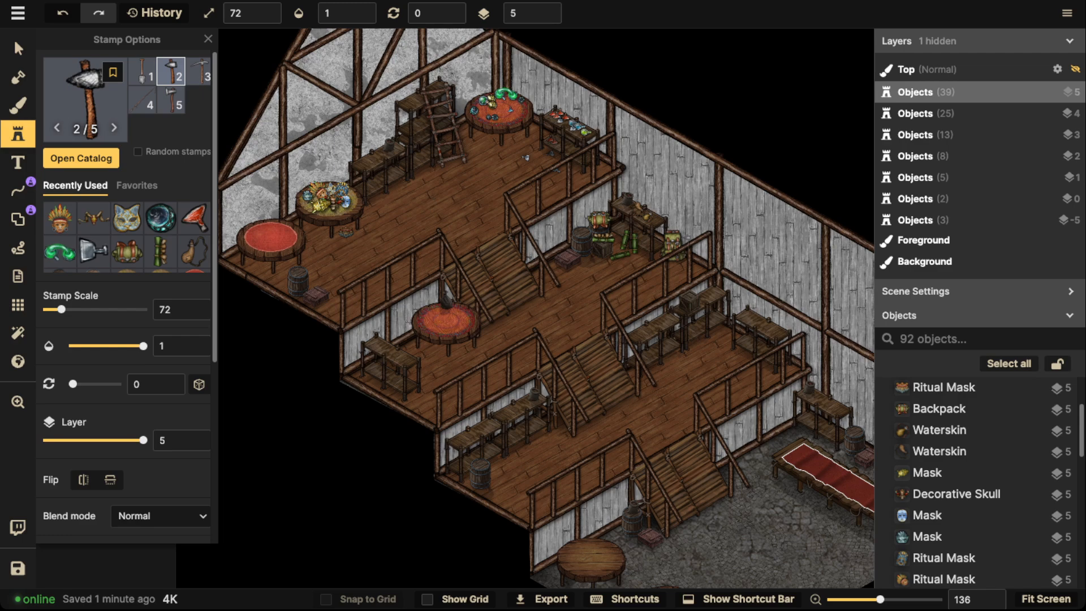
scroll(547, 309, up, 10)
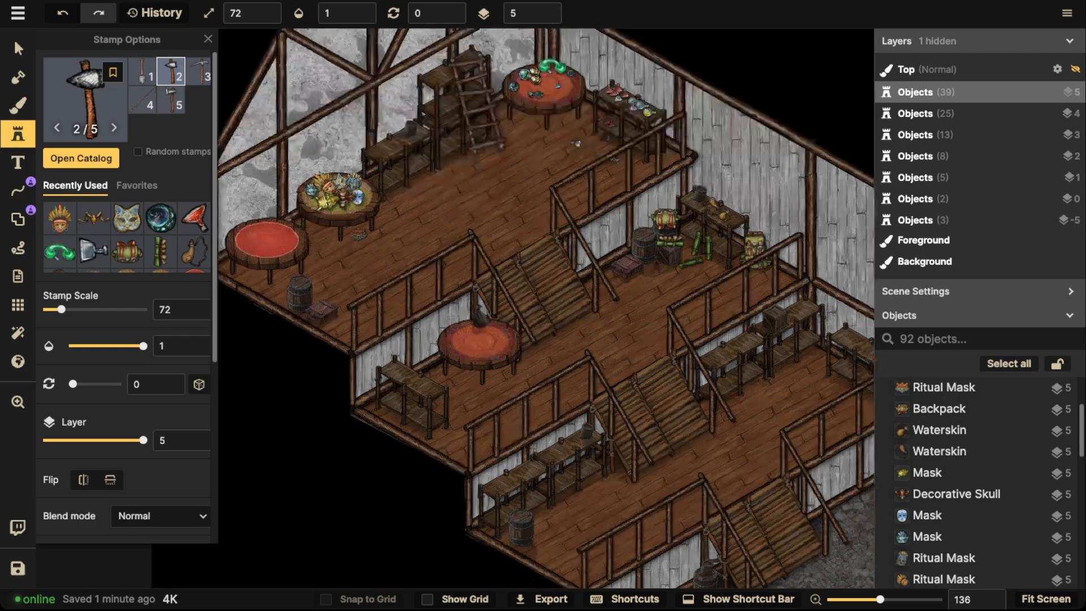
scroll(547, 308, up, 3)
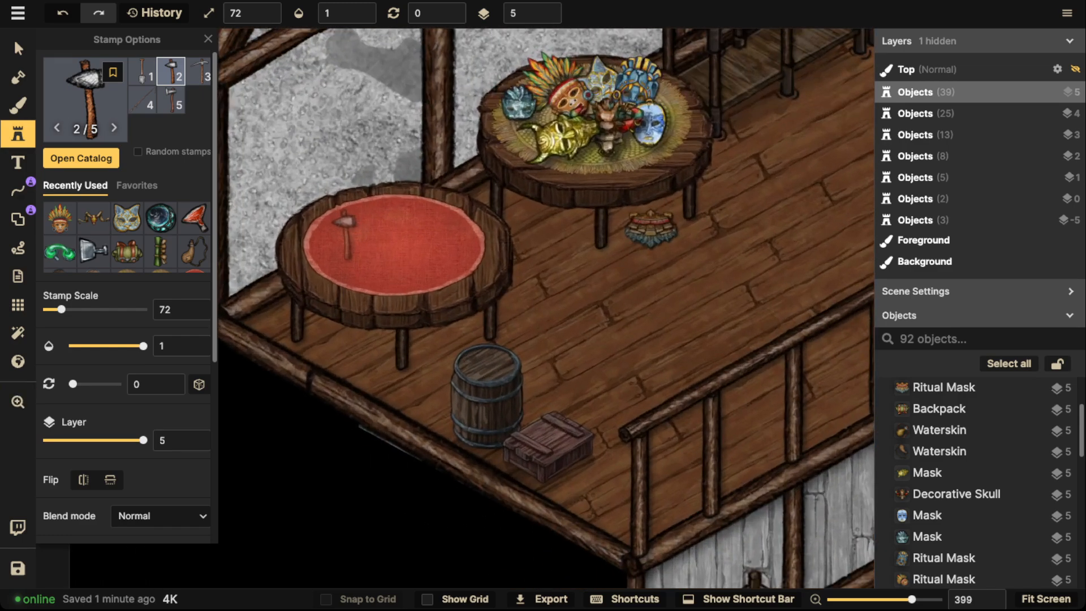
click(419, 223)
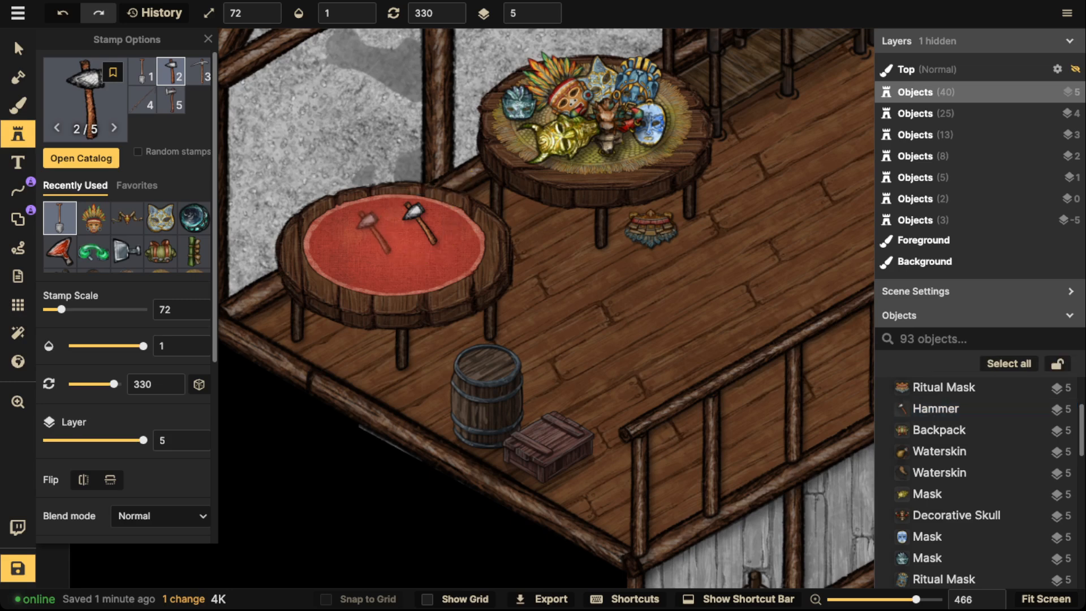
Place the shovel upright against the front of the red-cloth table, beside the barrel, at scale 72 and rotation 0
key(1)
scroll(368, 231, down, 7)
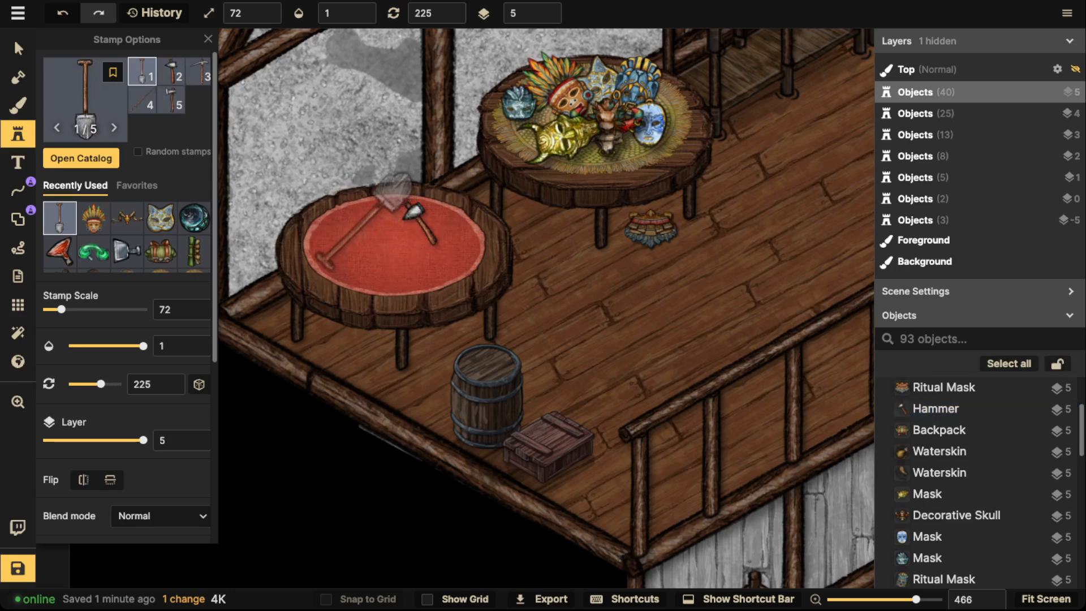
click(365, 218)
scroll(365, 218, up, 3)
scroll(365, 218, up, 5)
drag(365, 218, 417, 346)
scroll(431, 357, up, 4)
scroll(432, 357, down, 1)
scroll(524, 388, down, 4)
scroll(415, 325, up, 3)
scroll(389, 321, down, 1)
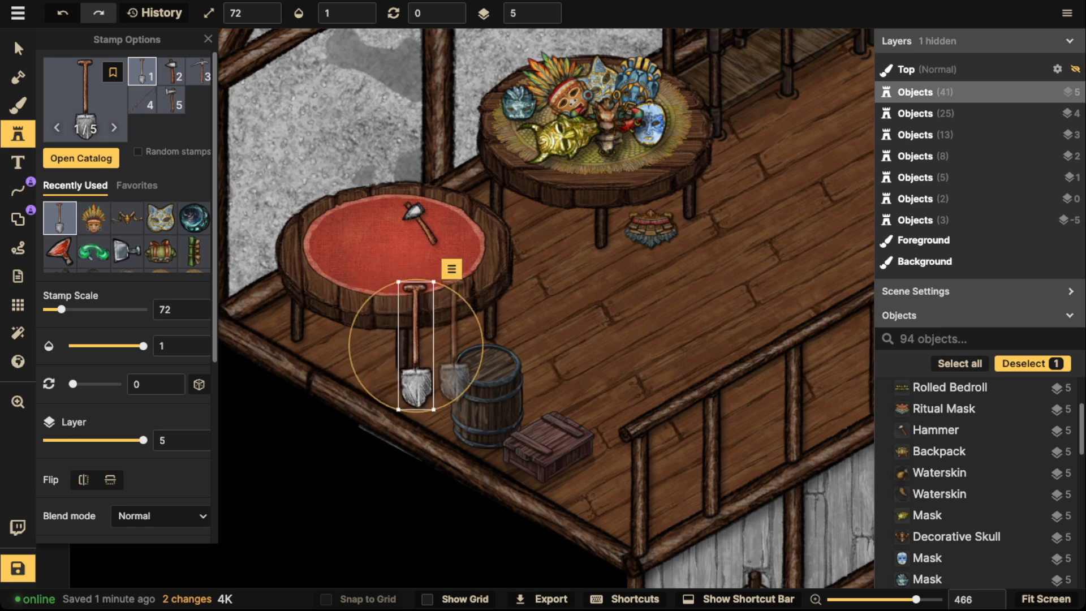
Tilt the shovel to rotation 353 and reduce its brightness to 70
drag(485, 337, 483, 329)
scroll(127, 294, down, 5)
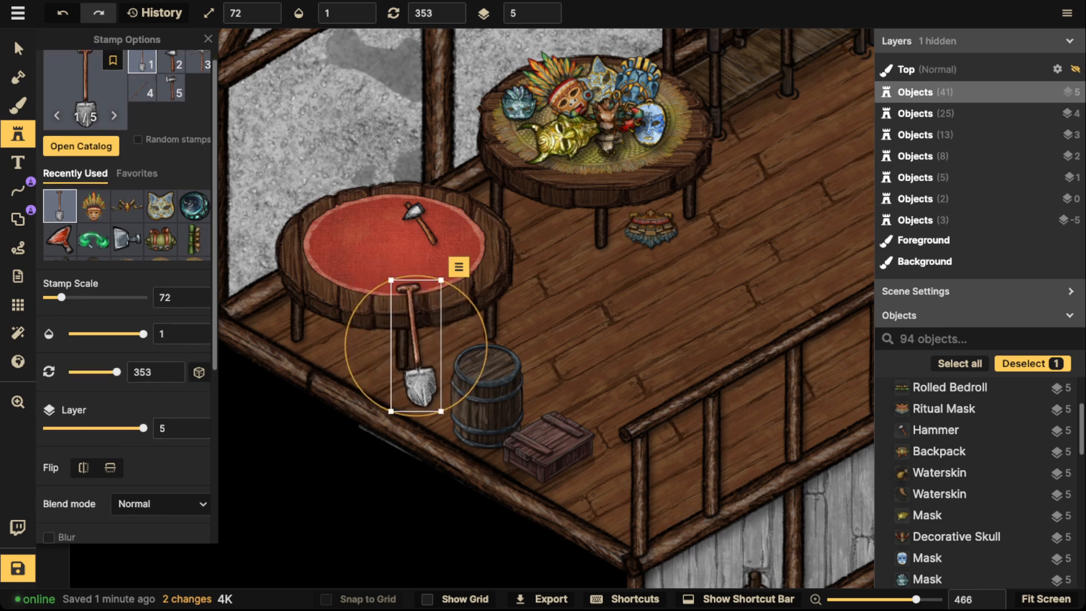
drag(98, 467, 82, 468)
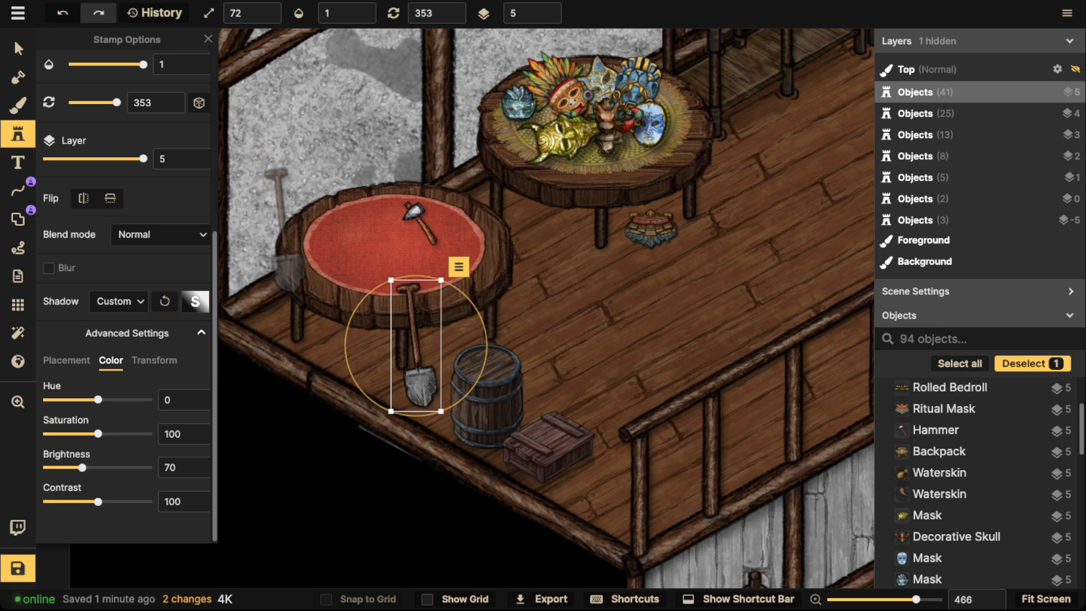
key(Escape)
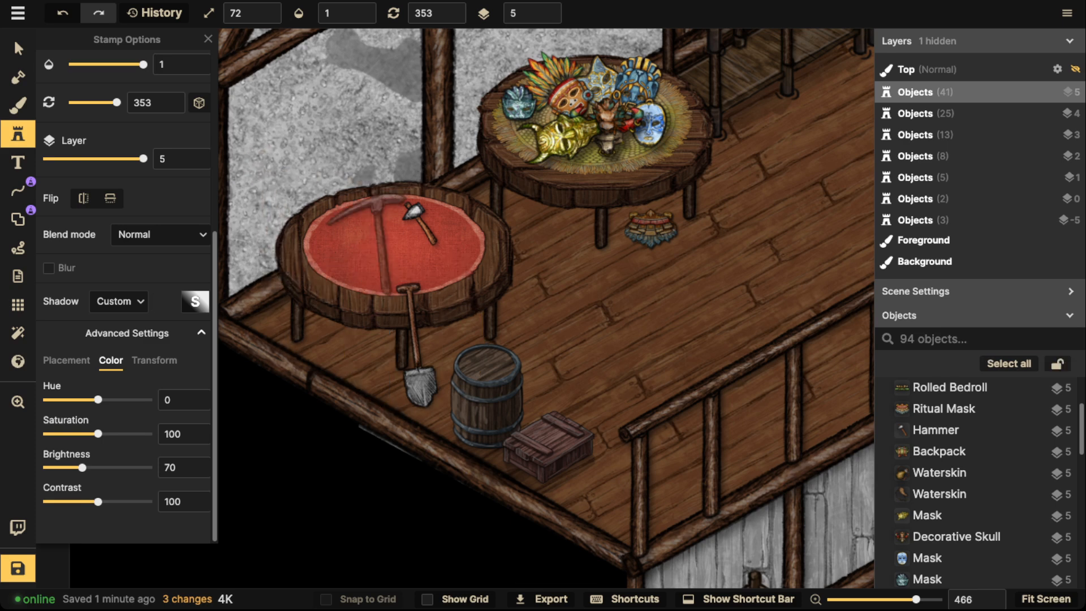
Place the pickaxe across the far side of the red-cloth table at scale 62 and rotation 278
scroll(366, 244, down, 2)
scroll(357, 230, down, 6)
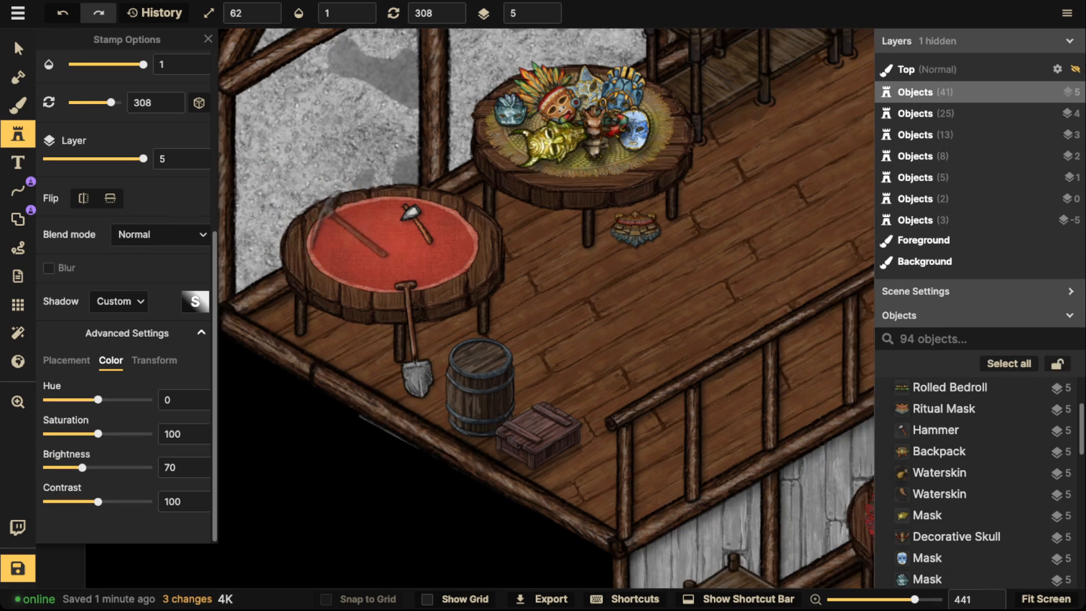
click(349, 229)
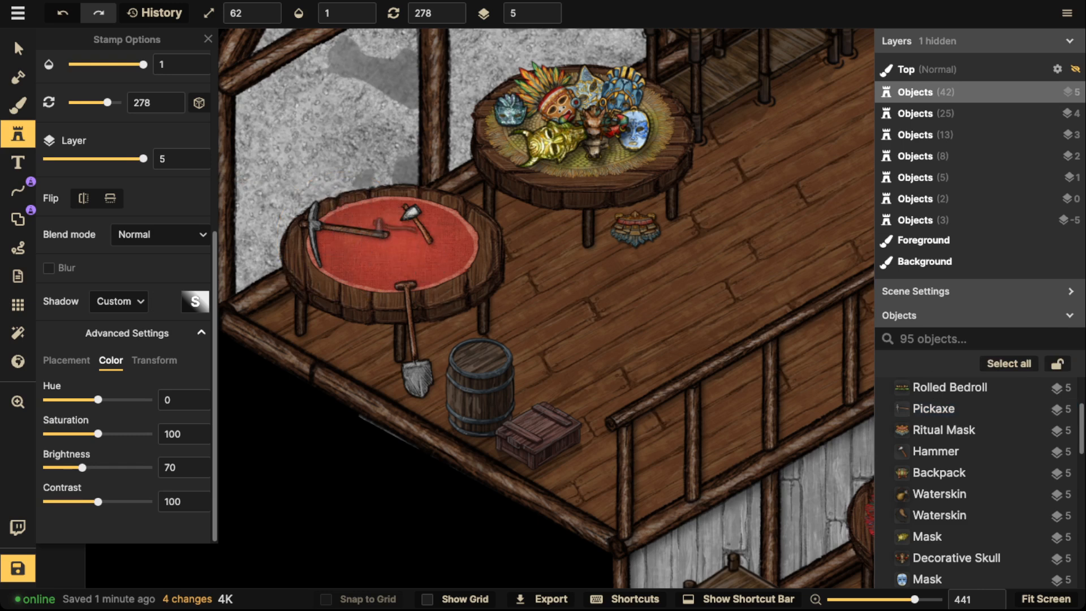
Place the fishing rod diagonally over the pickaxe on the red-cloth table at scale 62 and rotation 353
key(Right)
scroll(394, 225, up, 6)
scroll(362, 243, down, 2)
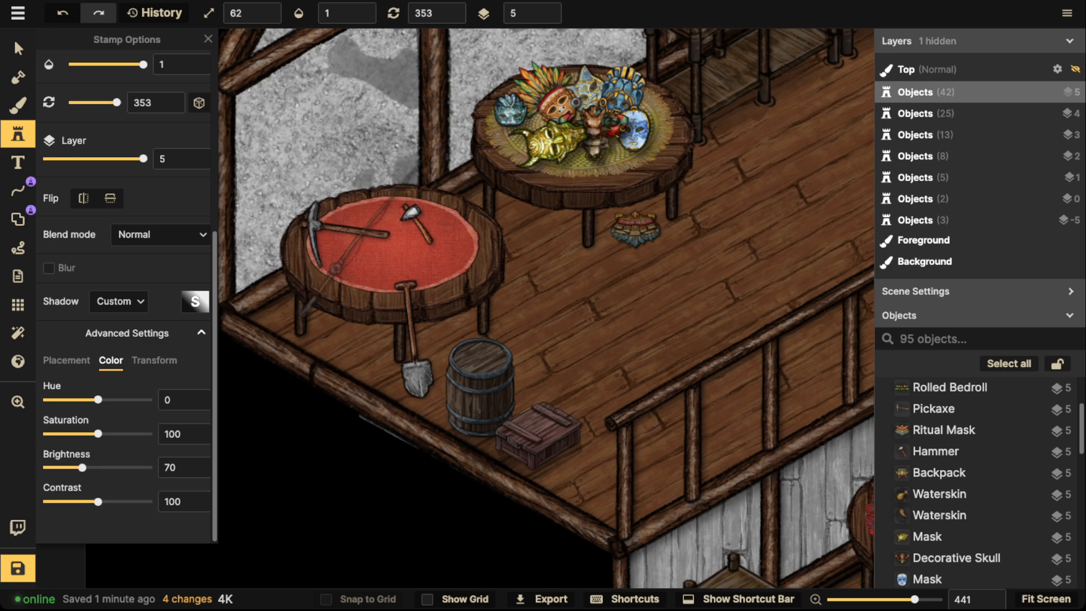
click(385, 229)
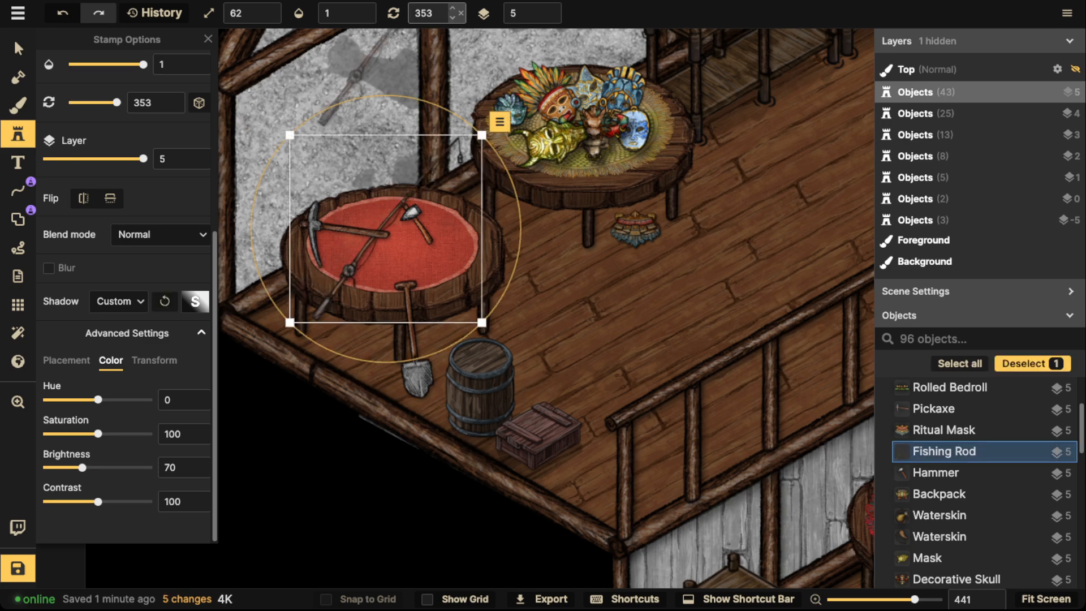
click(17, 134)
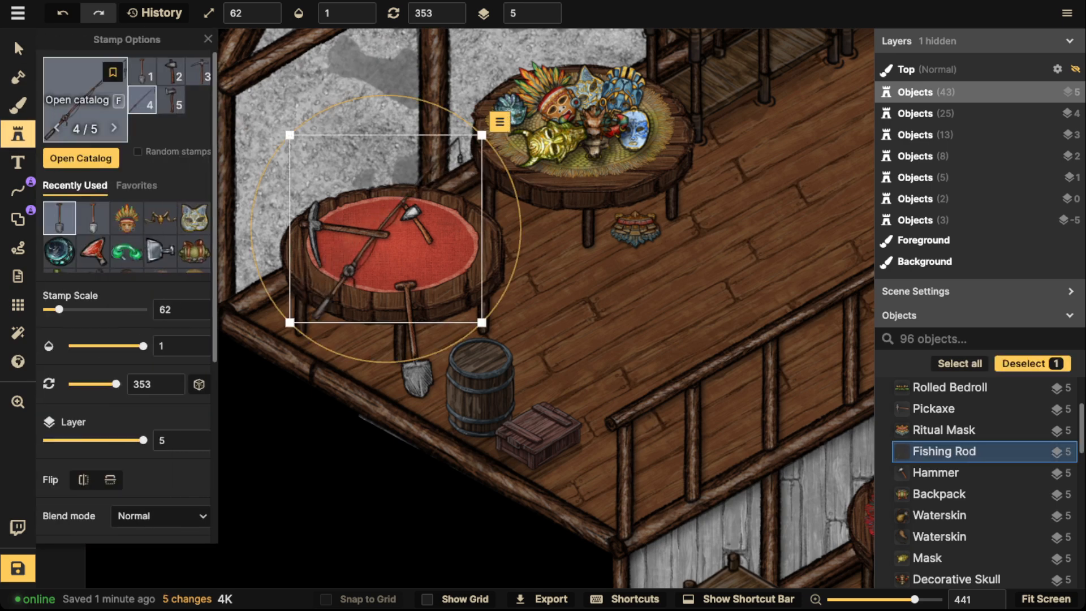
Place the axe, flipped horizontally, on the red-cloth table beside the hammer at scale 102 and rotation 38
key(f)
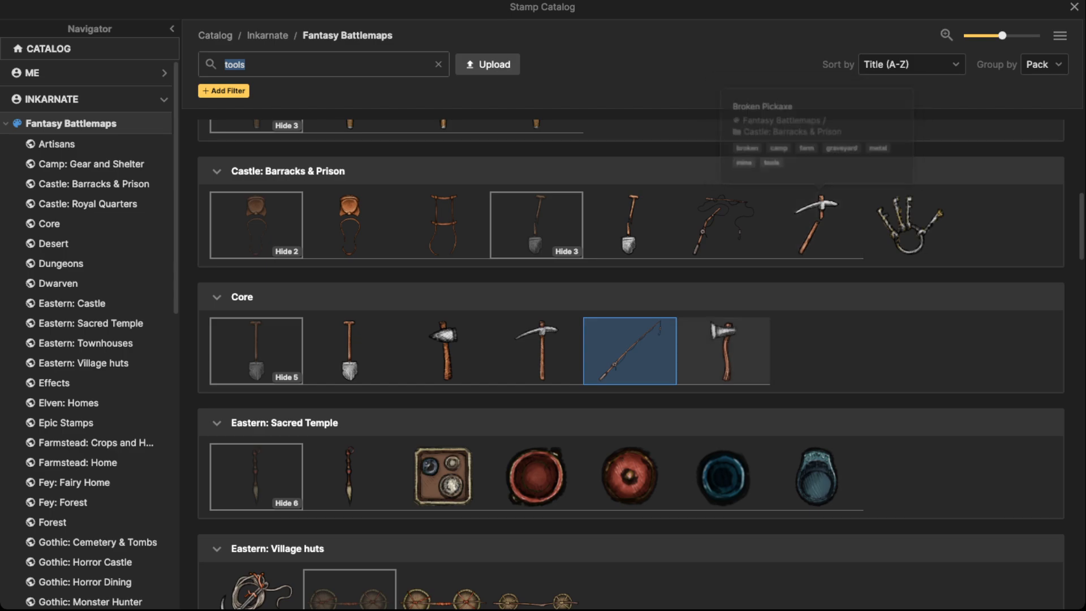
click(724, 350)
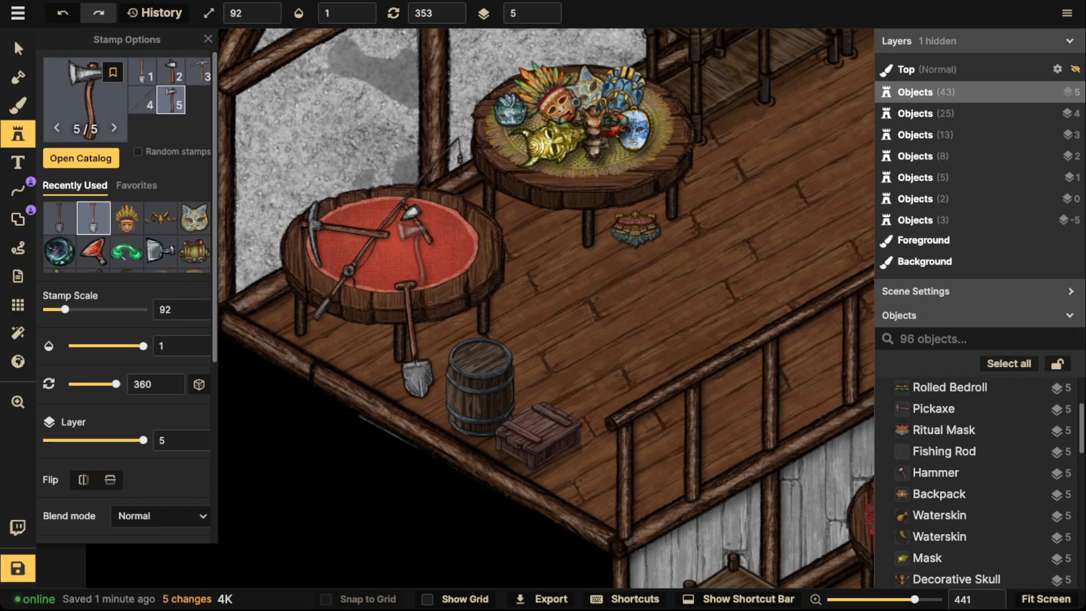
scroll(412, 254, up, 1)
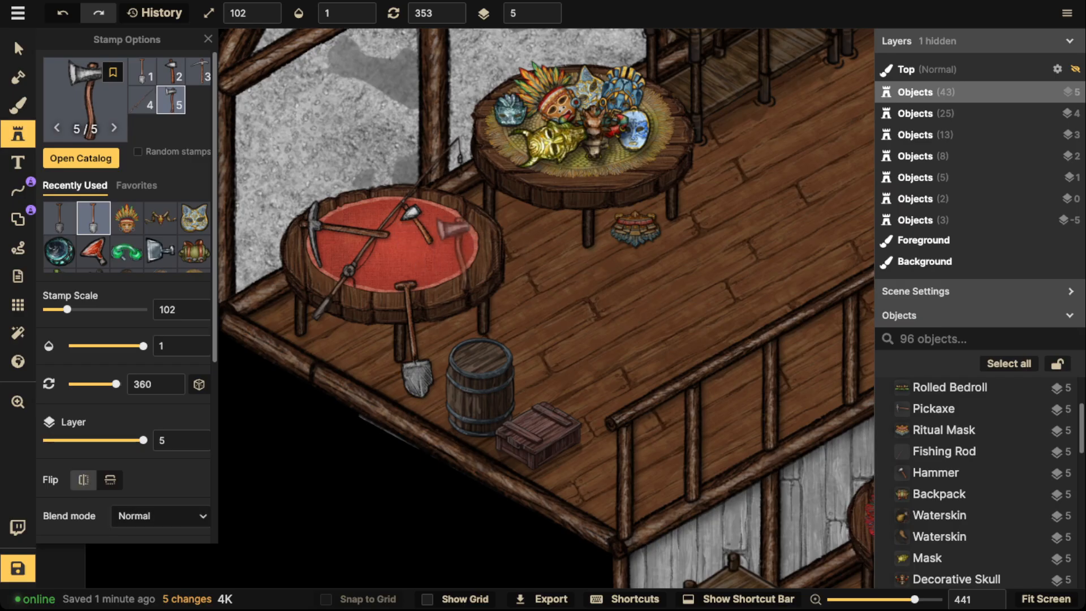
key(x)
scroll(454, 251, up, 3)
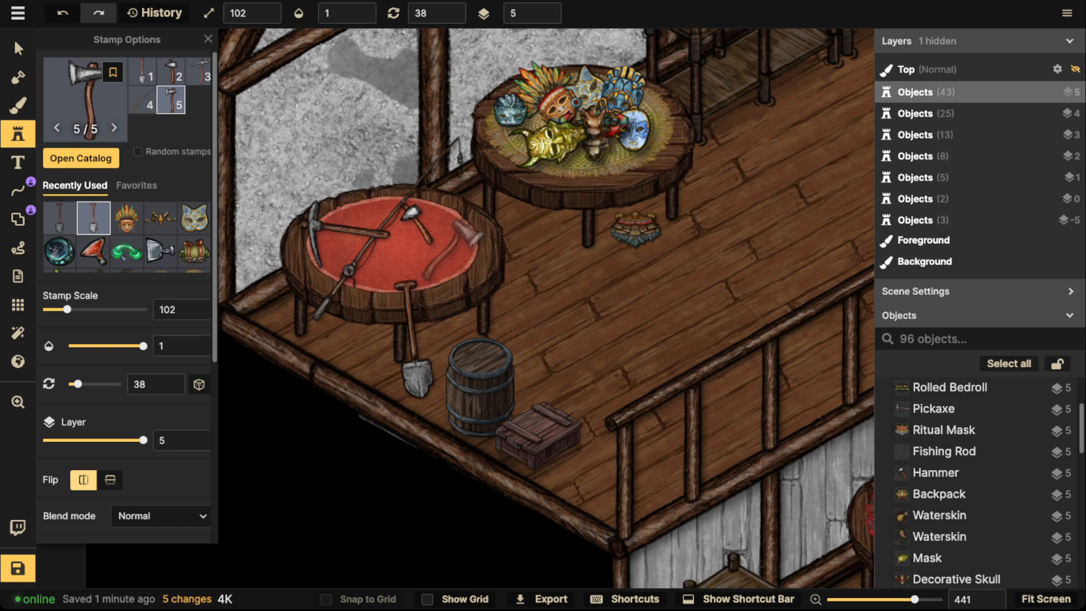
click(459, 243)
Place the key ring from the tools stamps on the red runner of the long ground-floor table at scale 52 and rotation 210
key(f)
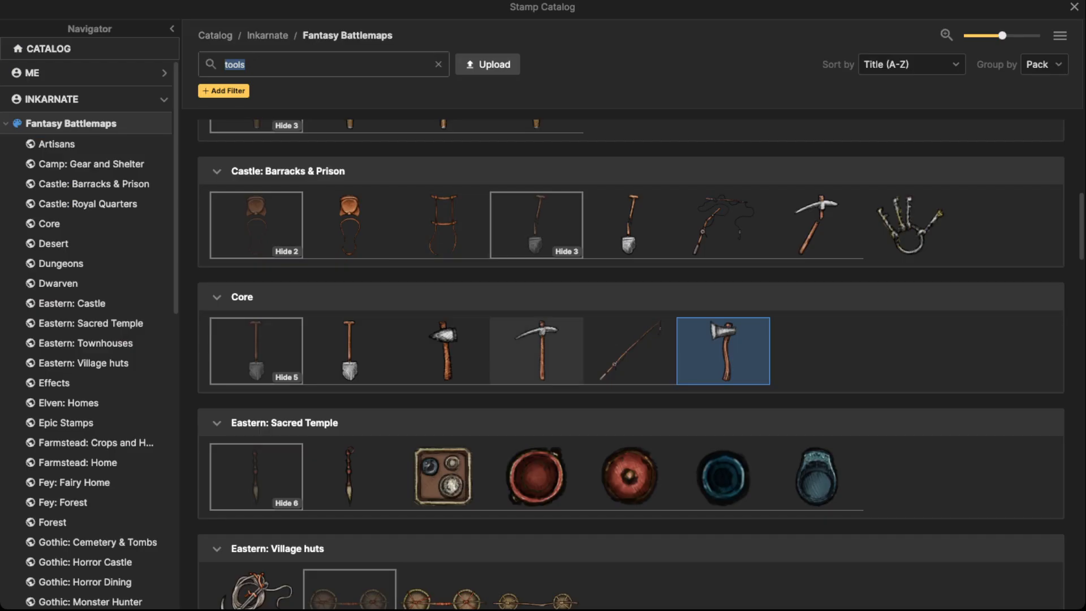
scroll(443, 481, down, 2)
scroll(443, 484, up, 5)
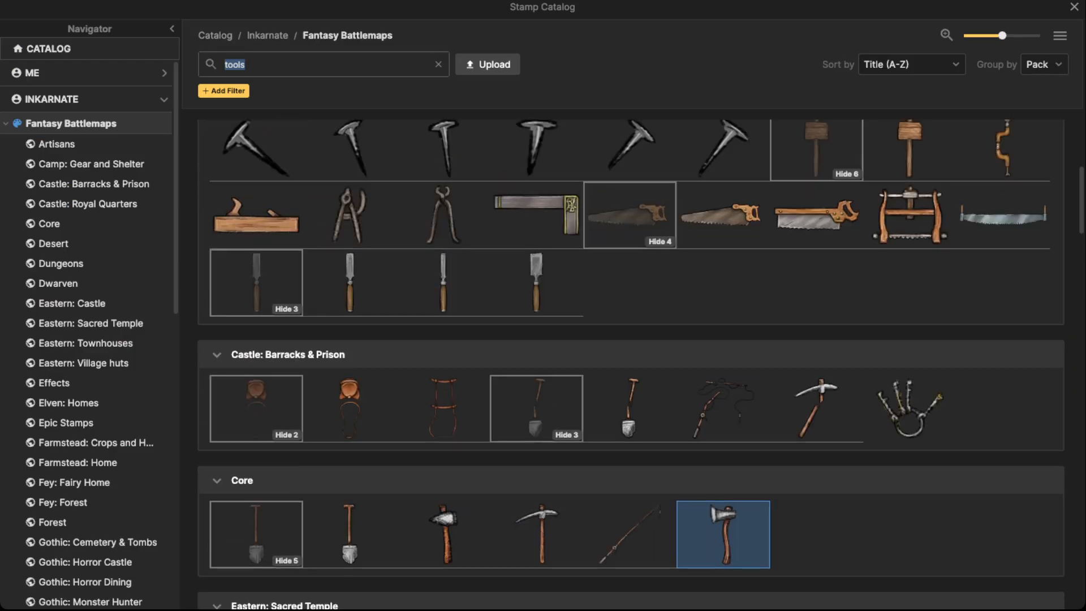
click(909, 408)
scroll(524, 308, down, 2)
drag(792, 362, 249, 295)
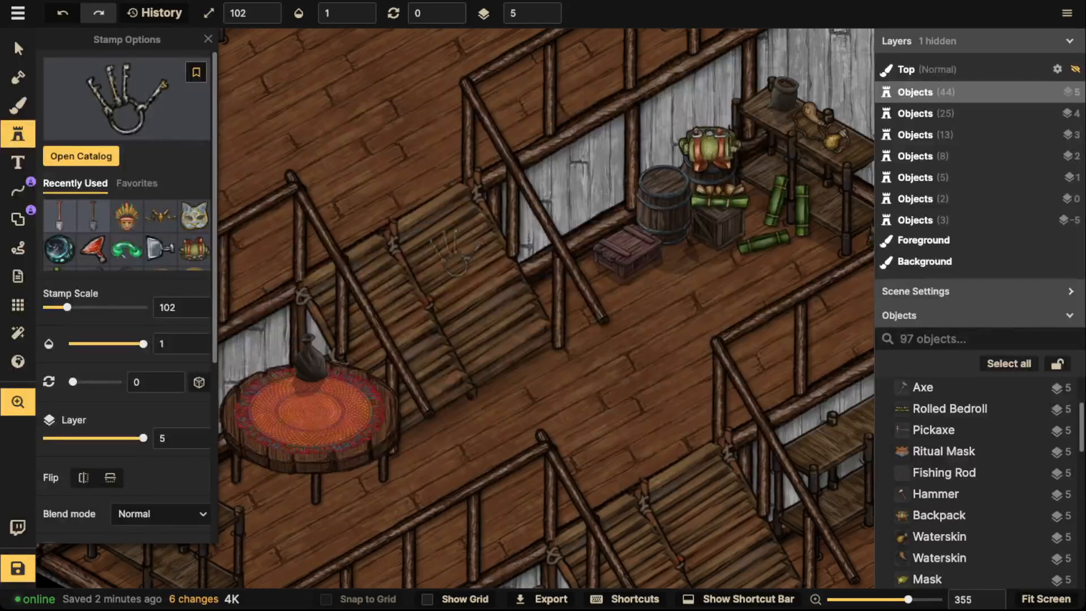
drag(792, 396, 294, 209)
drag(708, 481, 367, 232)
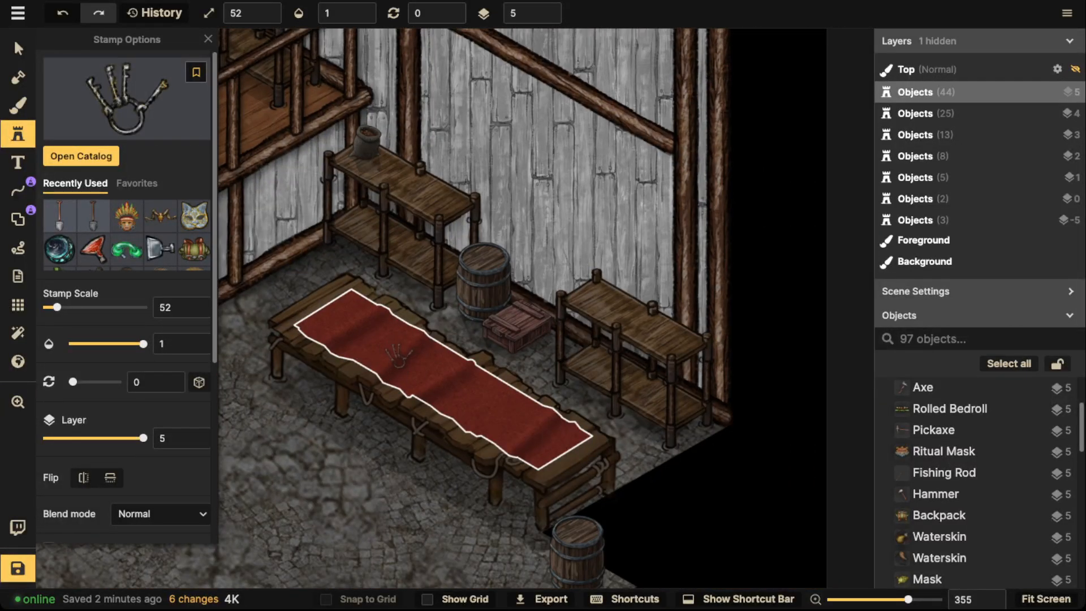
click(373, 346)
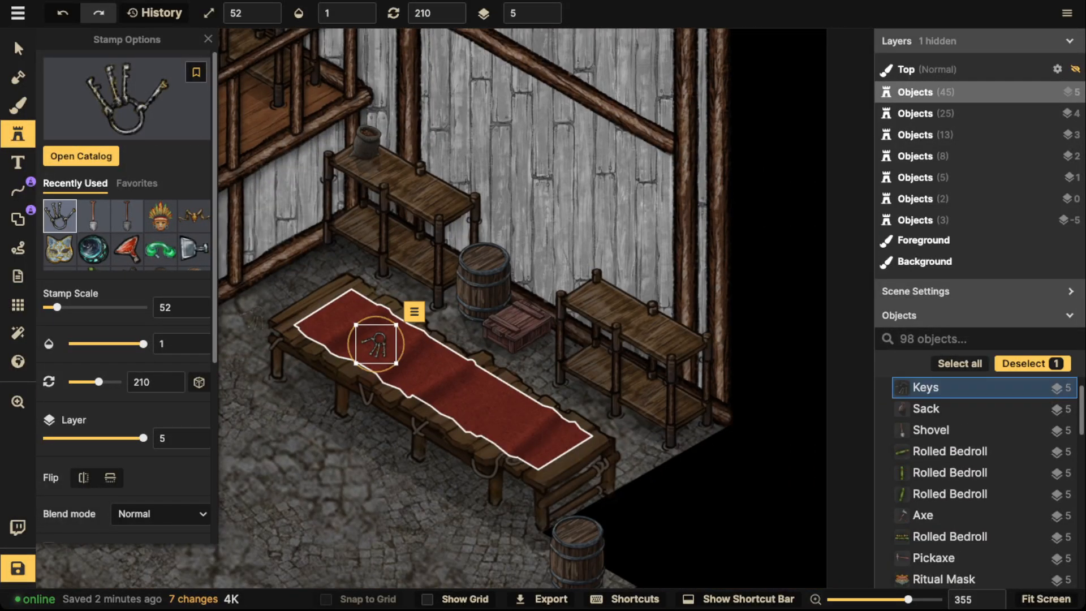
key(Escape)
Place four wood chisels at scale 52: two crossed on the barrel, one on the crate and one on the open floor
key(f)
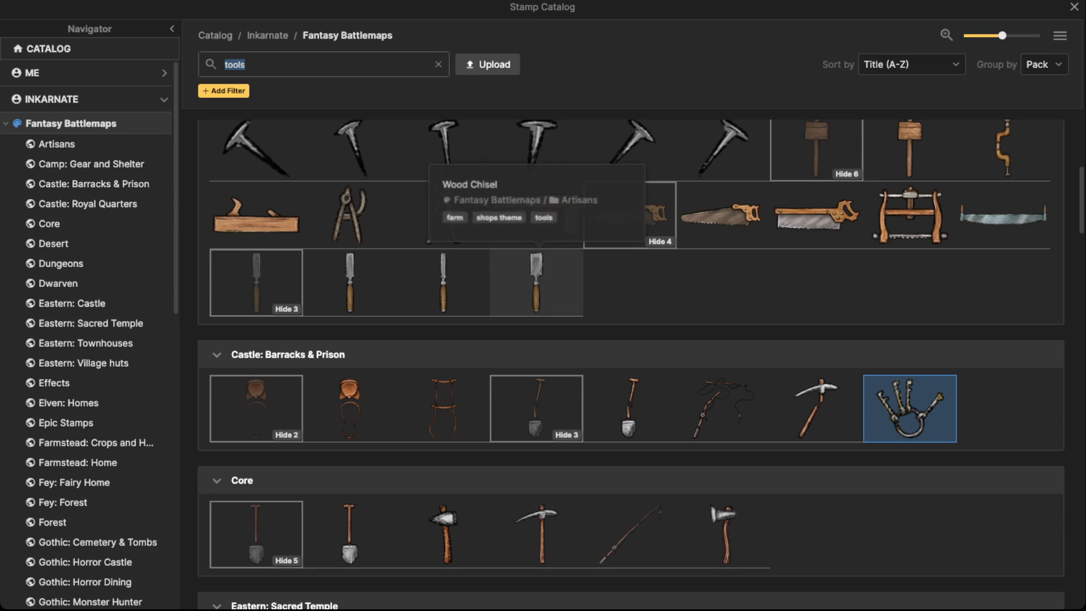
click(350, 283)
drag(362, 68, 740, 563)
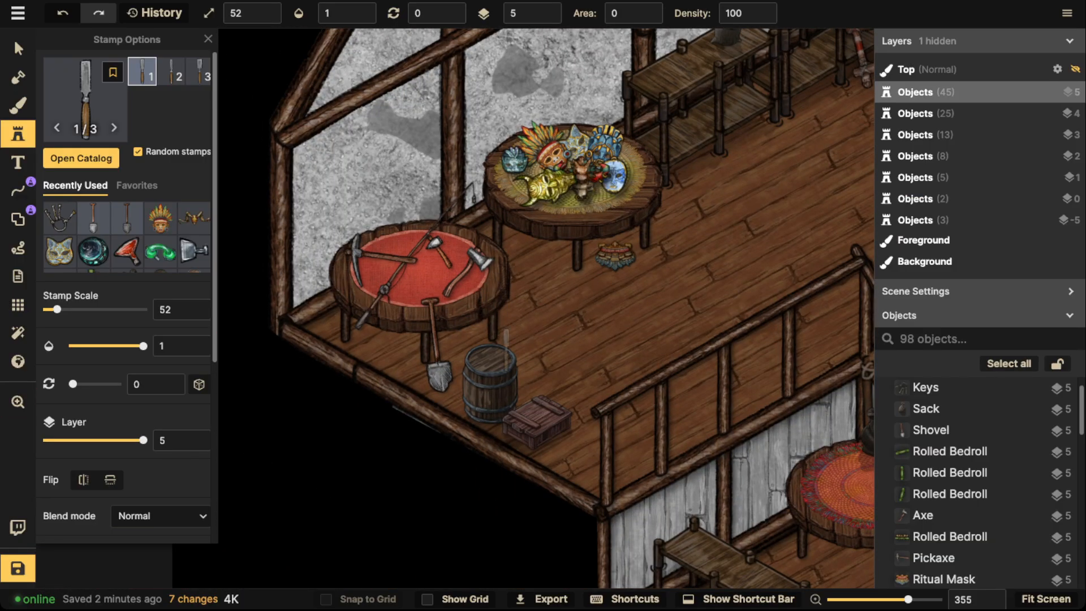
scroll(507, 353, up, 3)
click(474, 354)
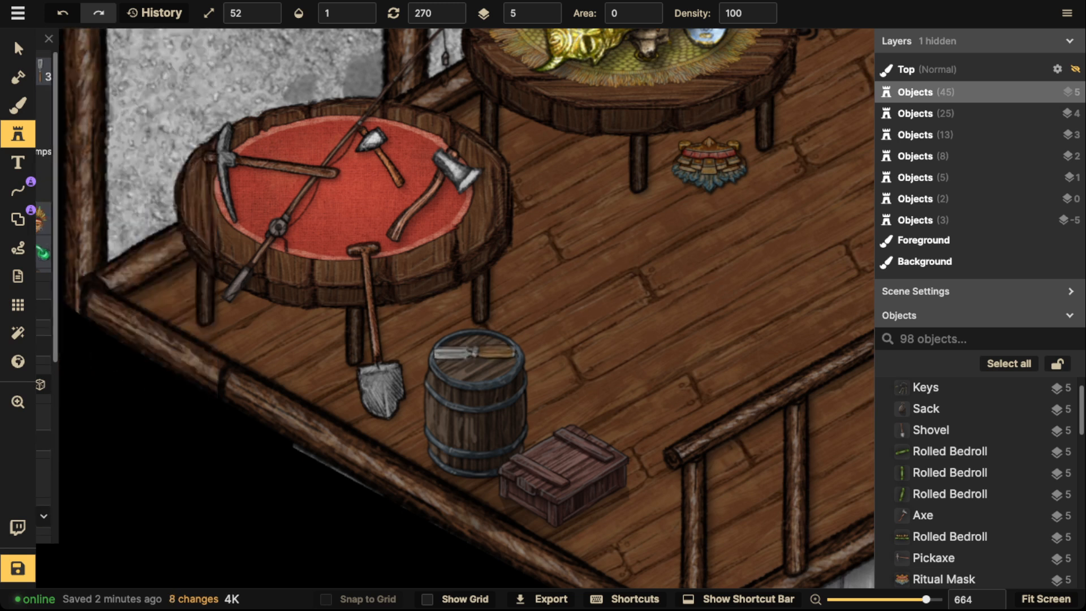
key(r)
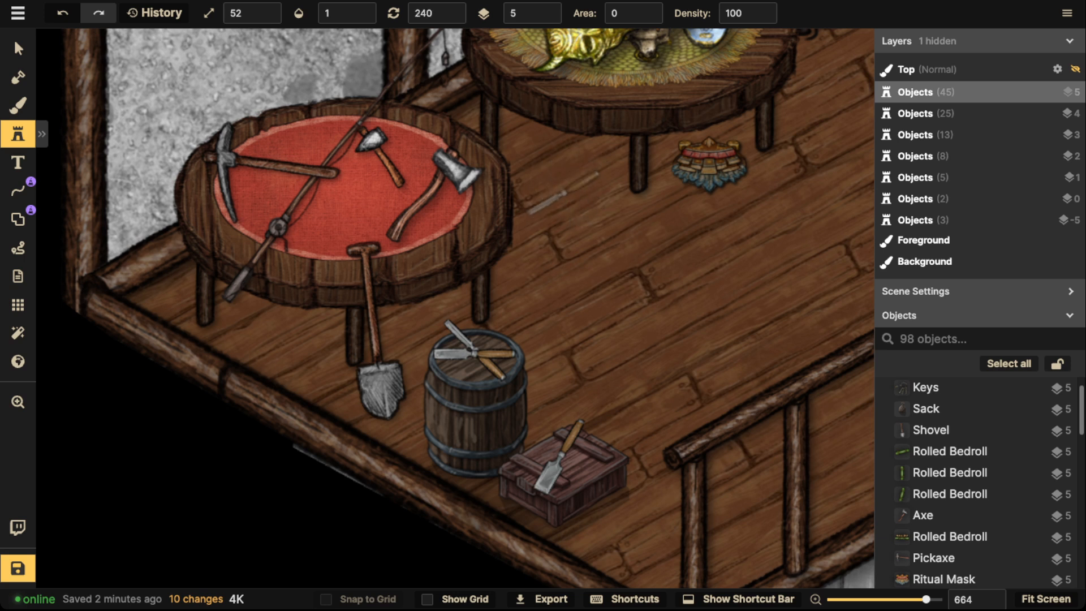
Move the floor chisel beneath the red-cloth table on layer 2, rotate it to 281 and set its brightness to 69
click(18, 49)
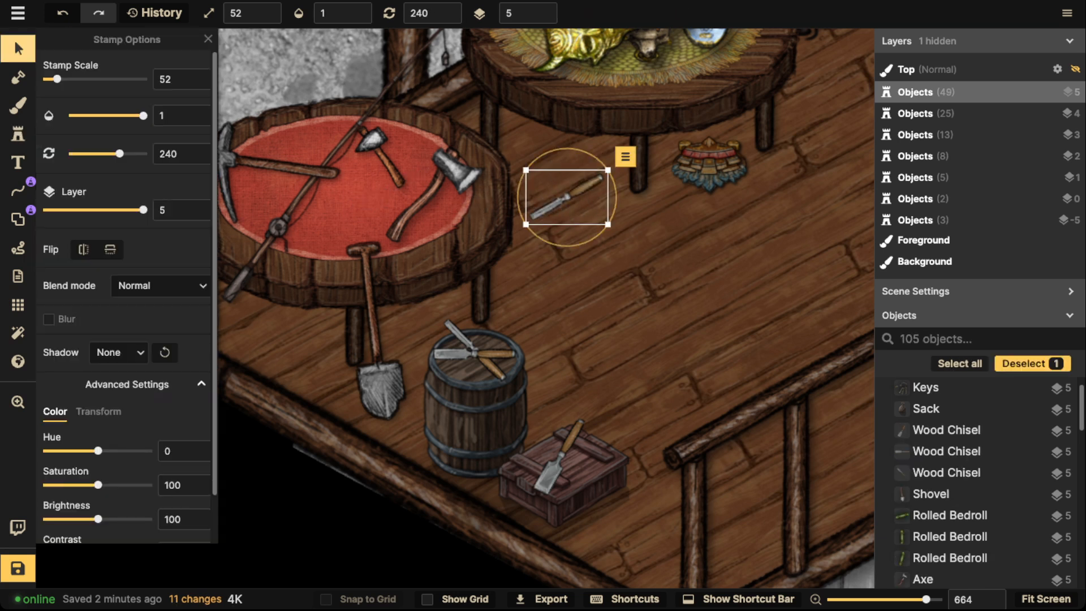
drag(567, 197, 469, 300)
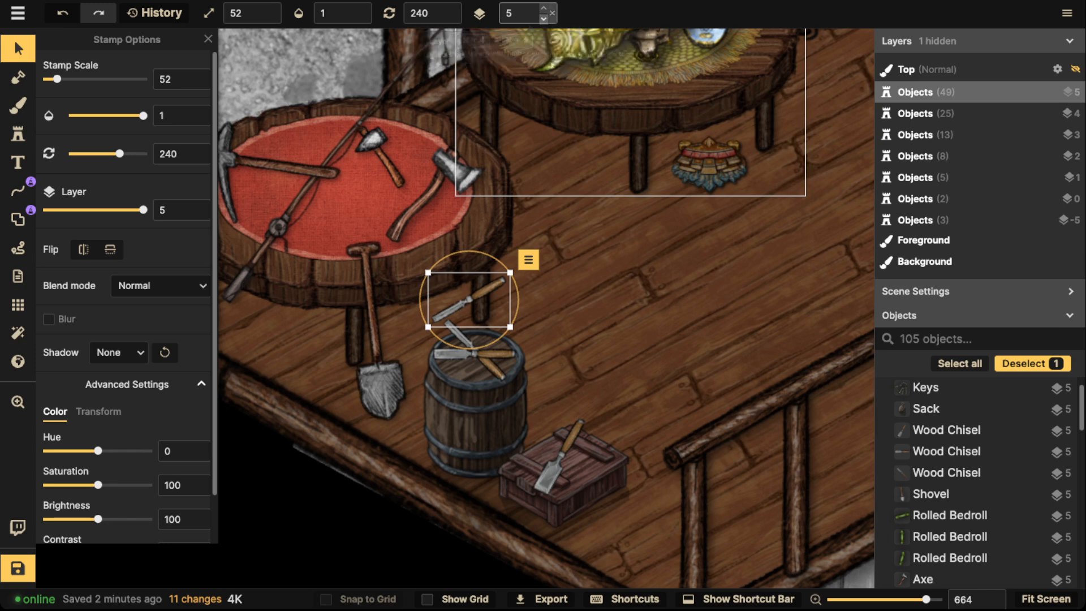
click(544, 19)
click(544, 18)
click(544, 18)
drag(498, 259, 511, 283)
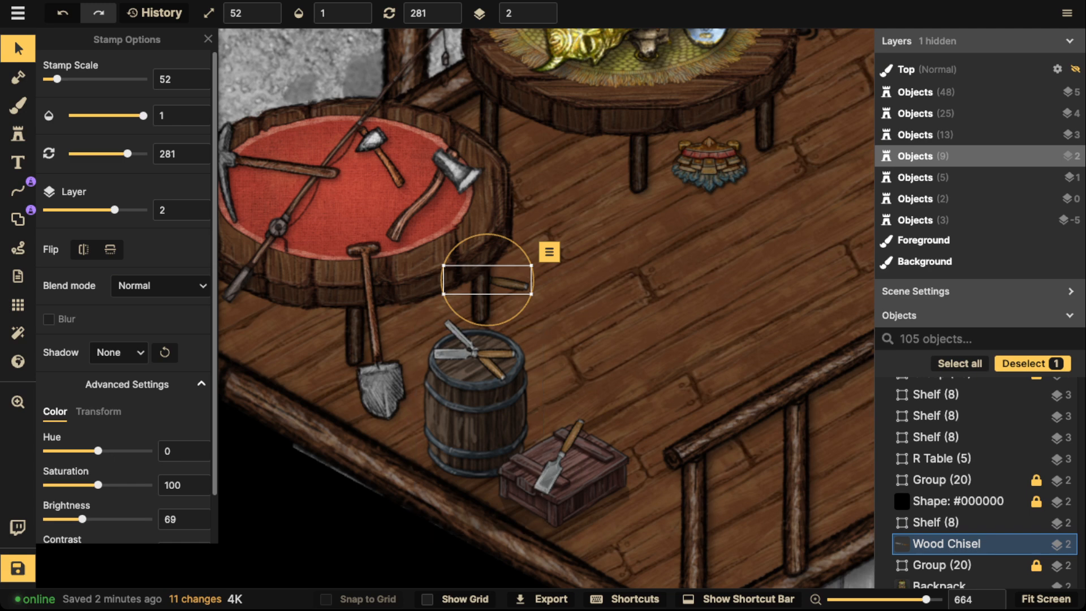
key(Escape)
Clear the tools search in the stamp catalog and choose the brown three-cornered pirate hat from the hat stamps
scroll(428, 250, down, 5)
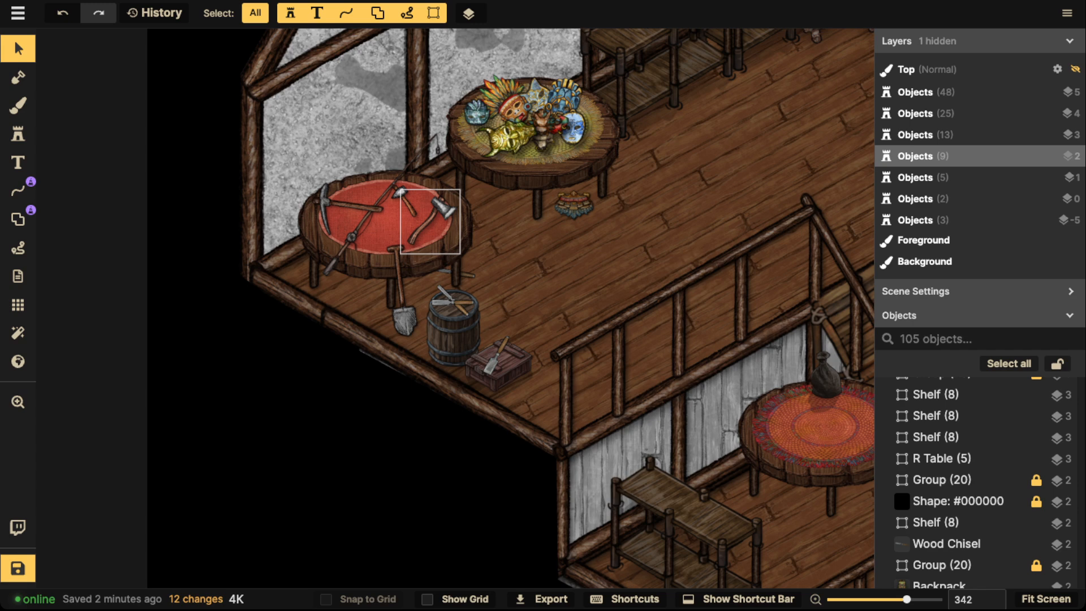
scroll(540, 170, down, 4)
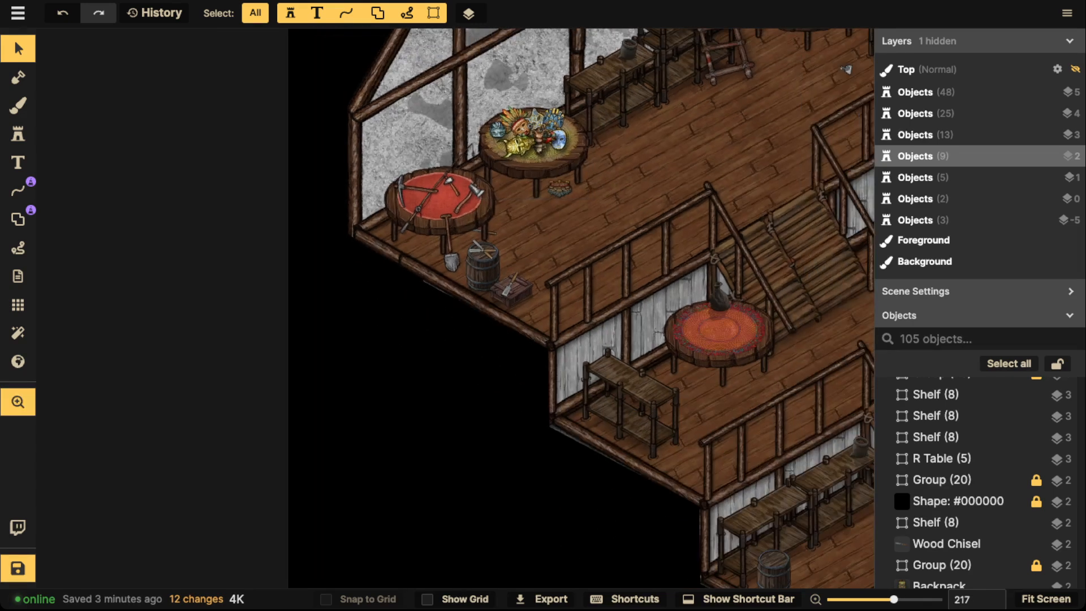
drag(540, 169, 240, 324)
scroll(243, 215, down, 2)
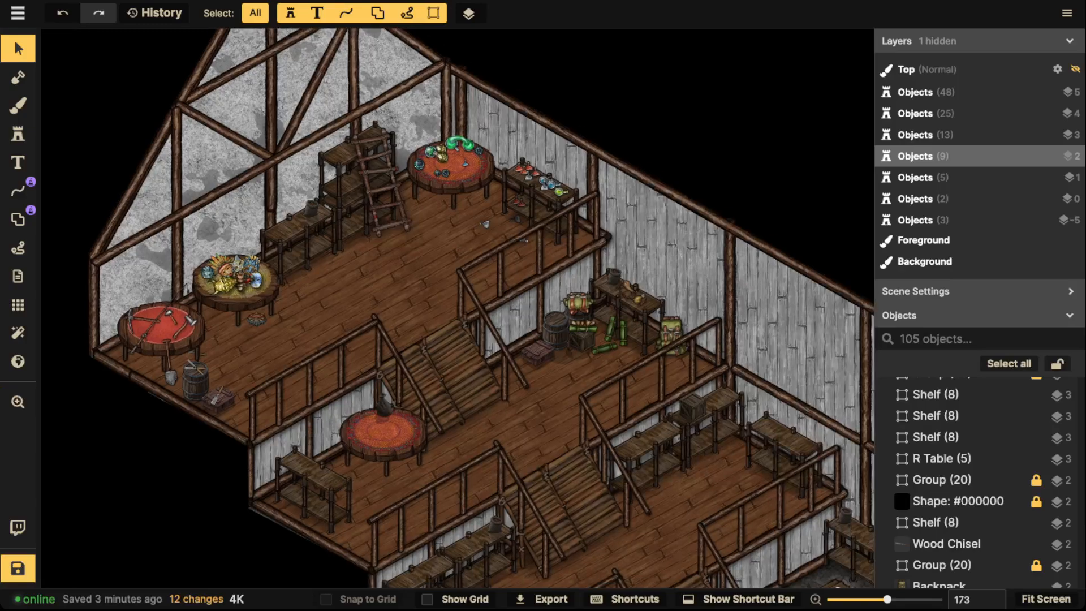
click(18, 134)
key(f)
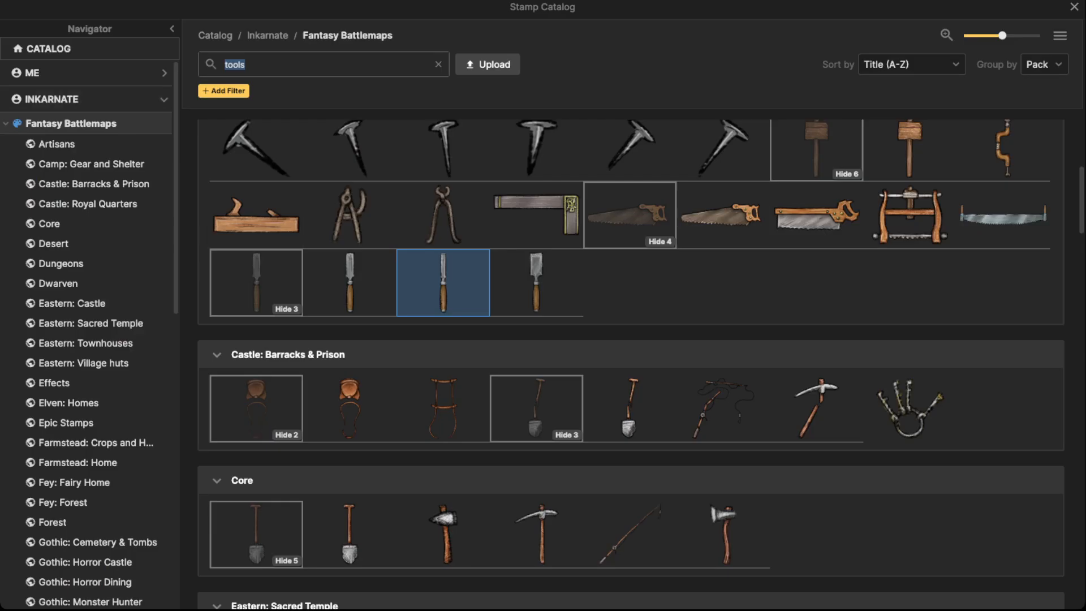
scroll(631, 305, down, 10)
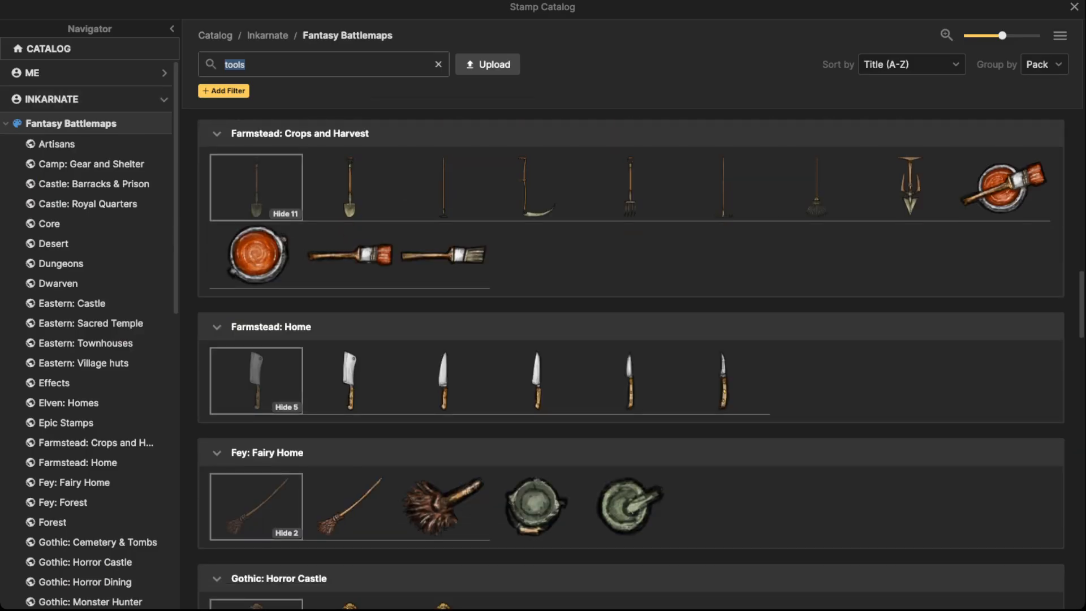
key(BackSpace)
scroll(630, 238, down, 5)
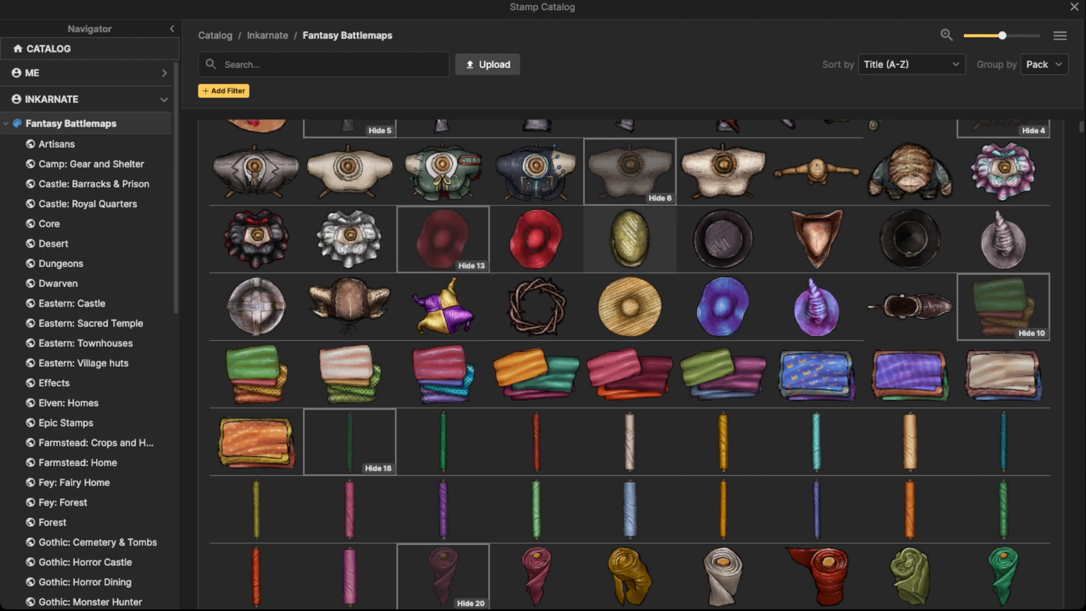
click(817, 238)
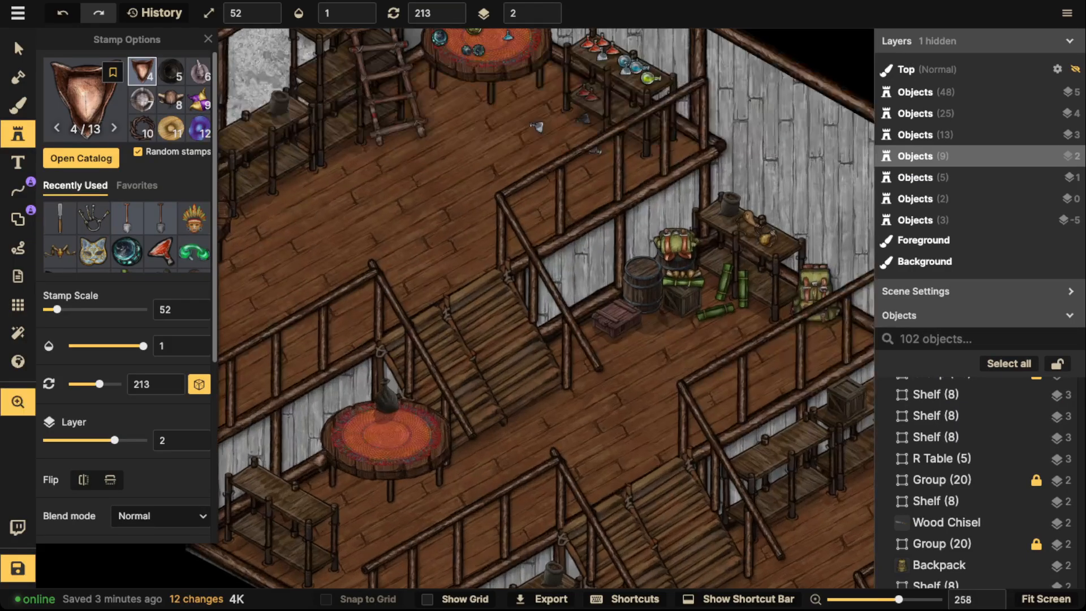
Place the pirate hat at scale 82 on the far end of the corner shelf's upper board, on layer 5, and tilt it
scroll(422, 249, up, 5)
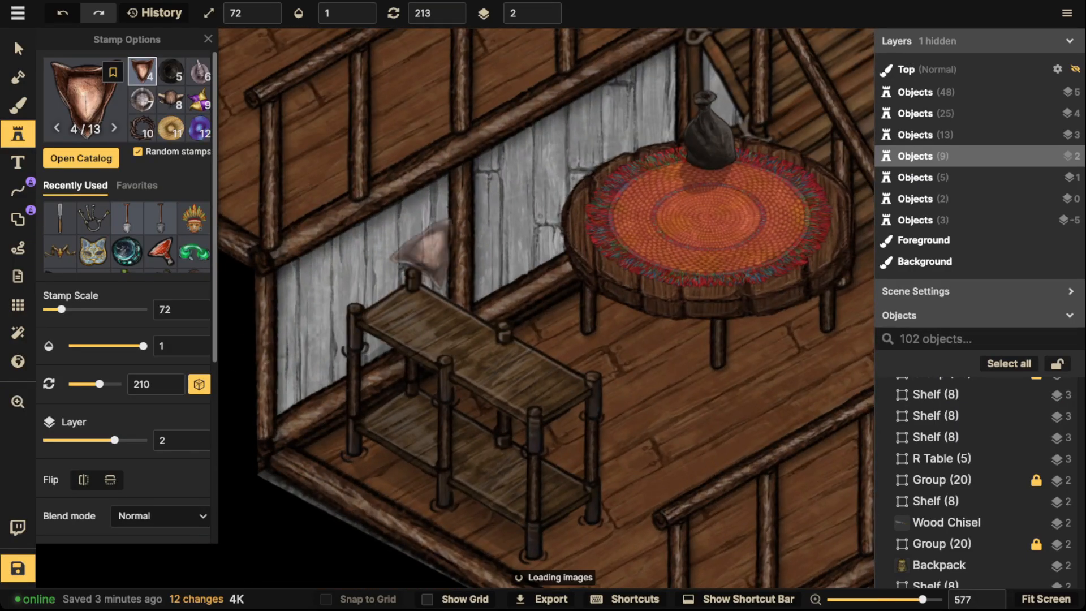
drag(426, 179, 594, 314)
scroll(601, 315, up, 10)
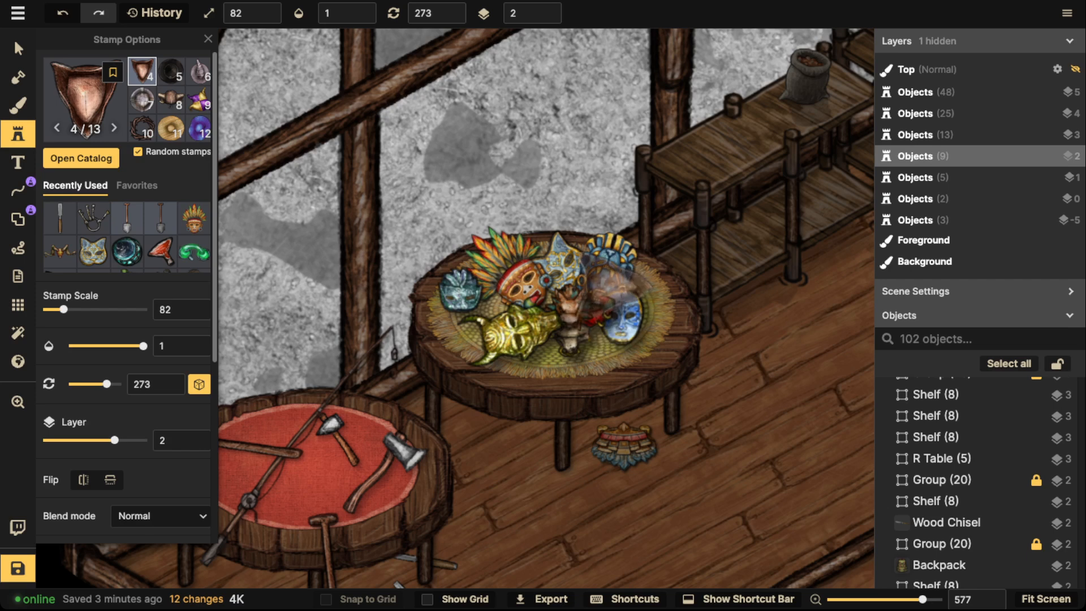
key(z)
drag(588, 340, 540, 98)
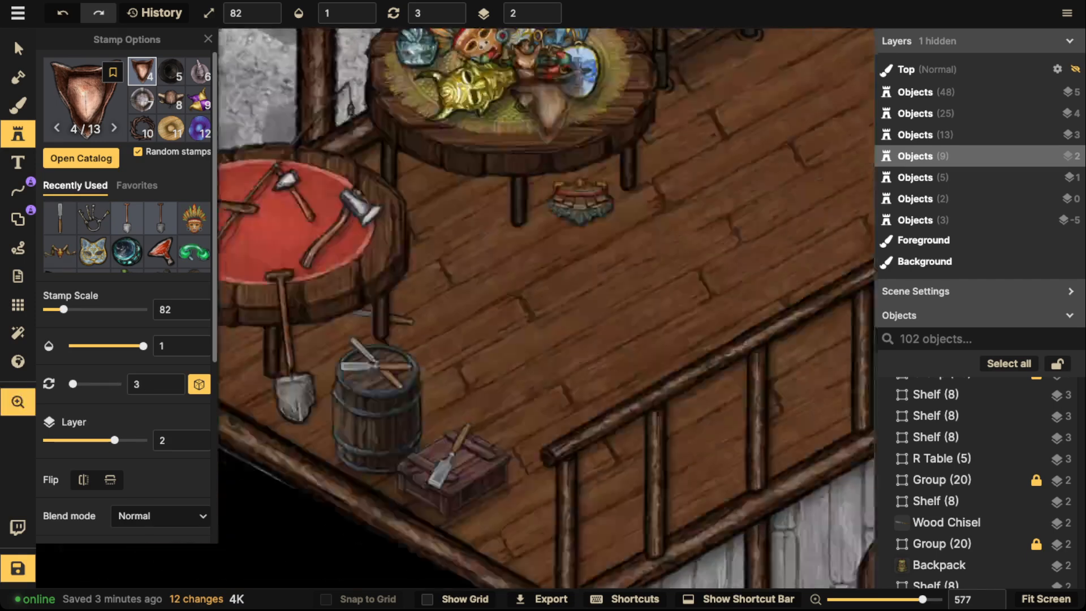
drag(715, 577, 620, 183)
scroll(616, 184, down, 4)
scroll(608, 193, down, 10)
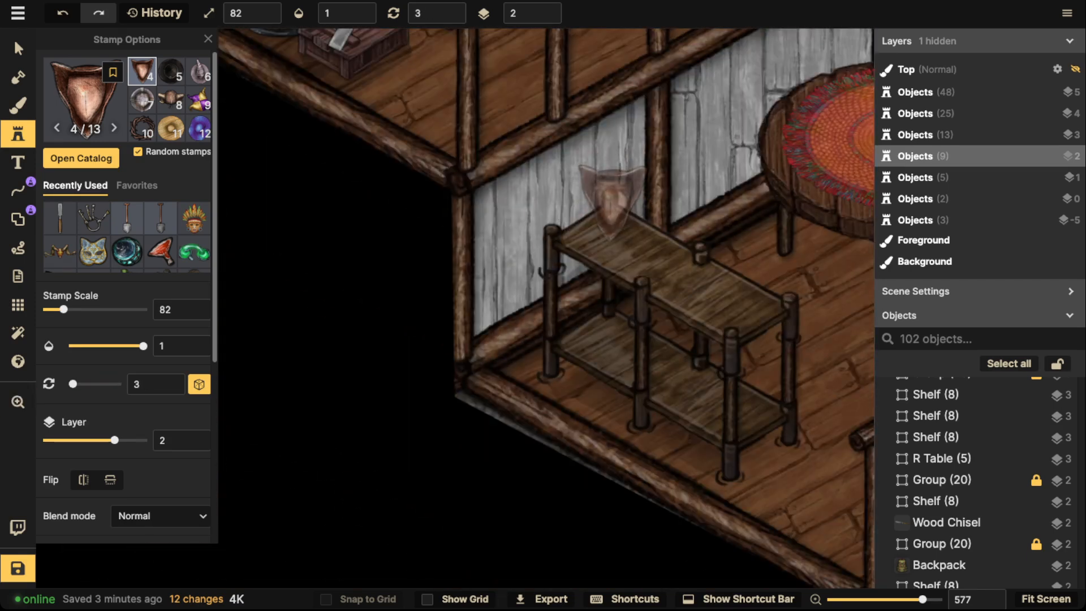
click(608, 201)
click(547, 8)
click(548, 8)
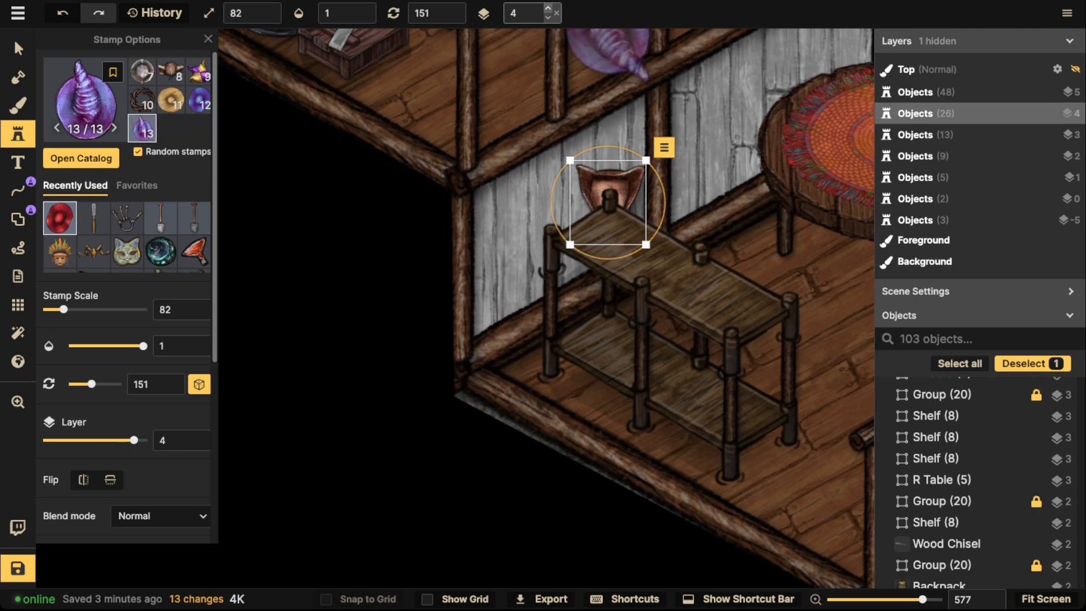
click(547, 8)
drag(608, 201, 615, 210)
Place the purple wizard hat and the jester hat beside the pirate hat on the shelf's upper board at scale 82
scroll(615, 210, up, 2)
click(699, 255)
scroll(693, 249, up, 3)
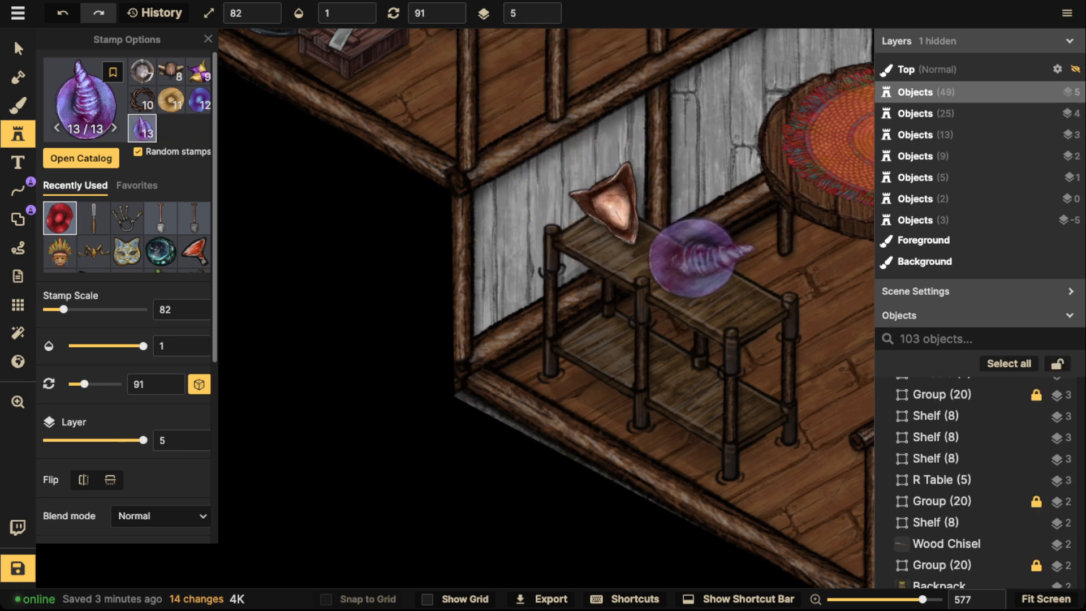
click(691, 246)
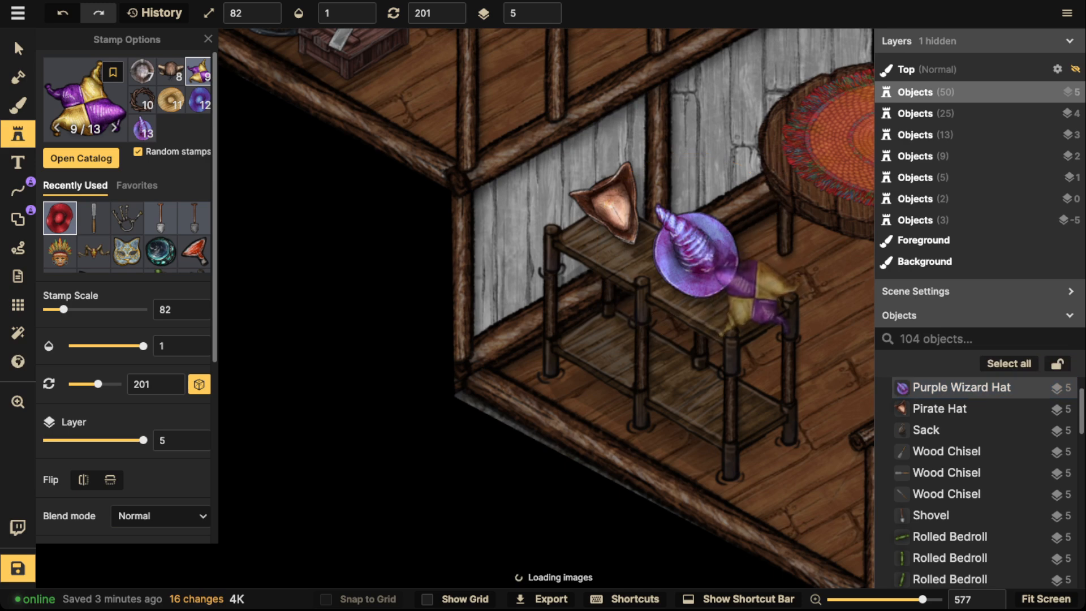
scroll(733, 297, up, 10)
click(735, 300)
Place the dark top hat on the orange-mat round table, at the edge nearest the hat shelf, at scale 82 and rotation 20
drag(756, 290, 502, 299)
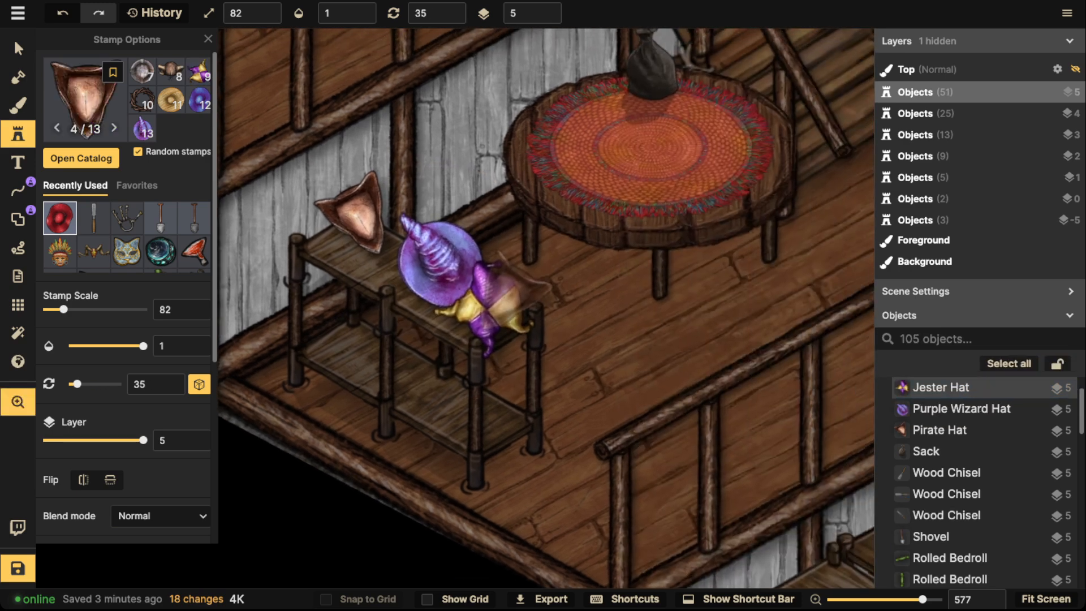
scroll(546, 124, down, 1)
key(Left)
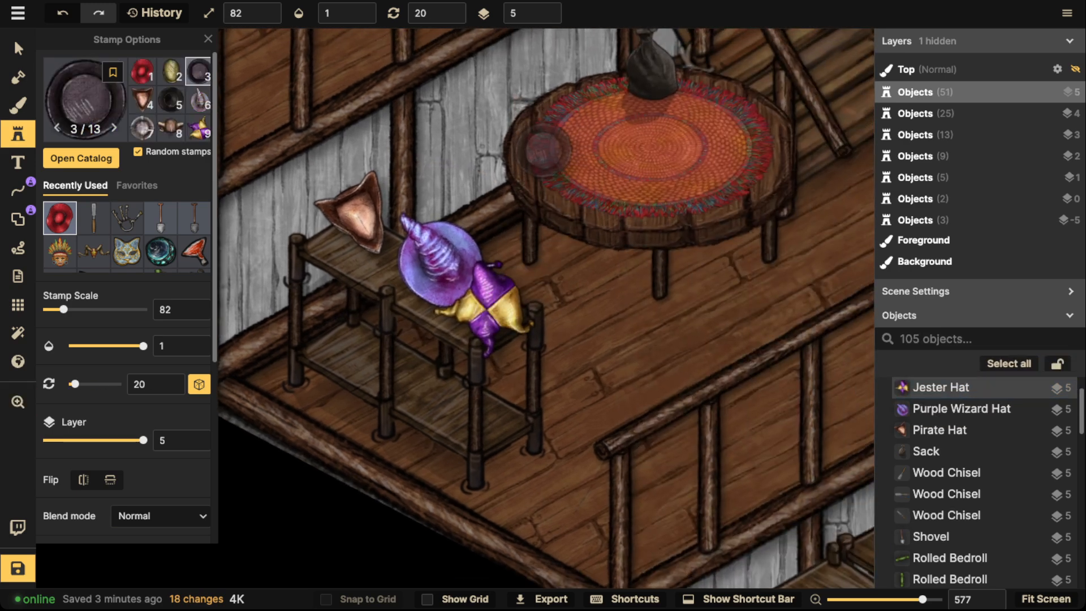
click(545, 152)
scroll(545, 151, up, 3)
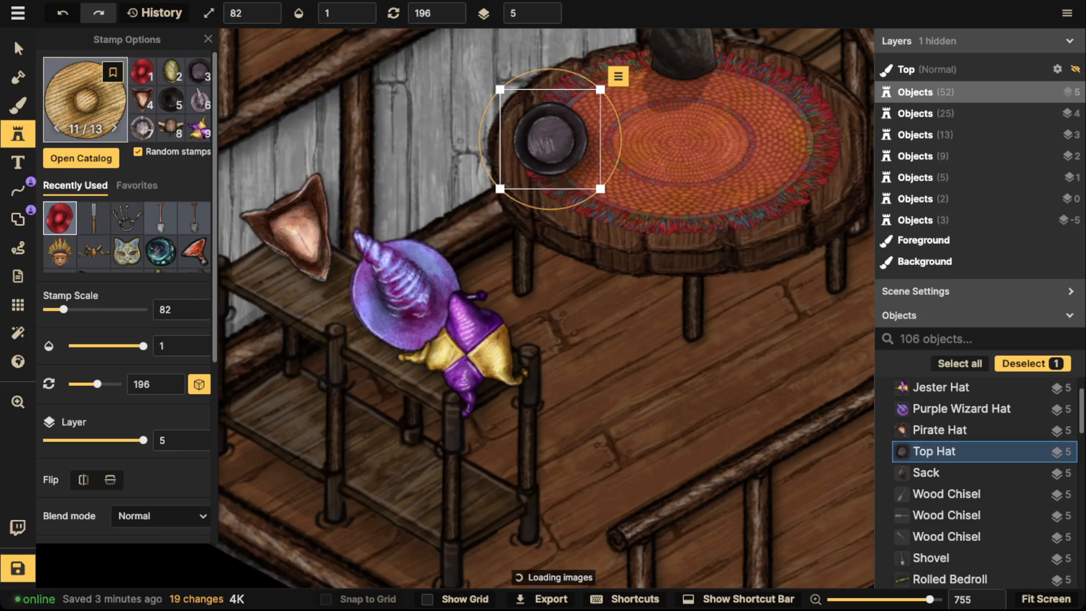
Set the top hat's rotation to 0 and enlarge it to scale 142
key(v)
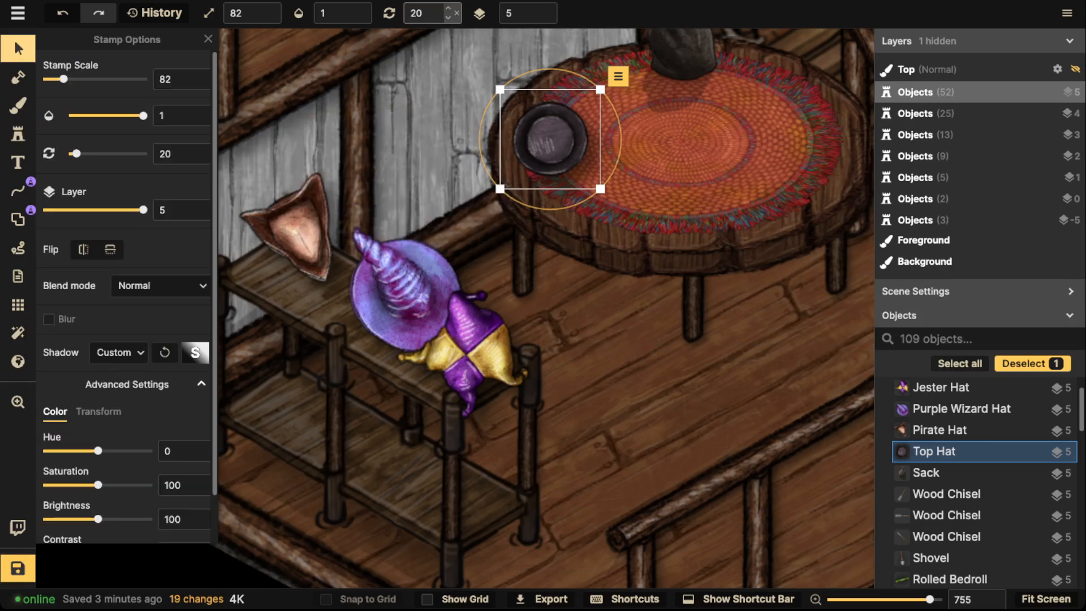
click(456, 13)
scroll(582, 194, up, 2)
key(])
key(])
key(])
key(])
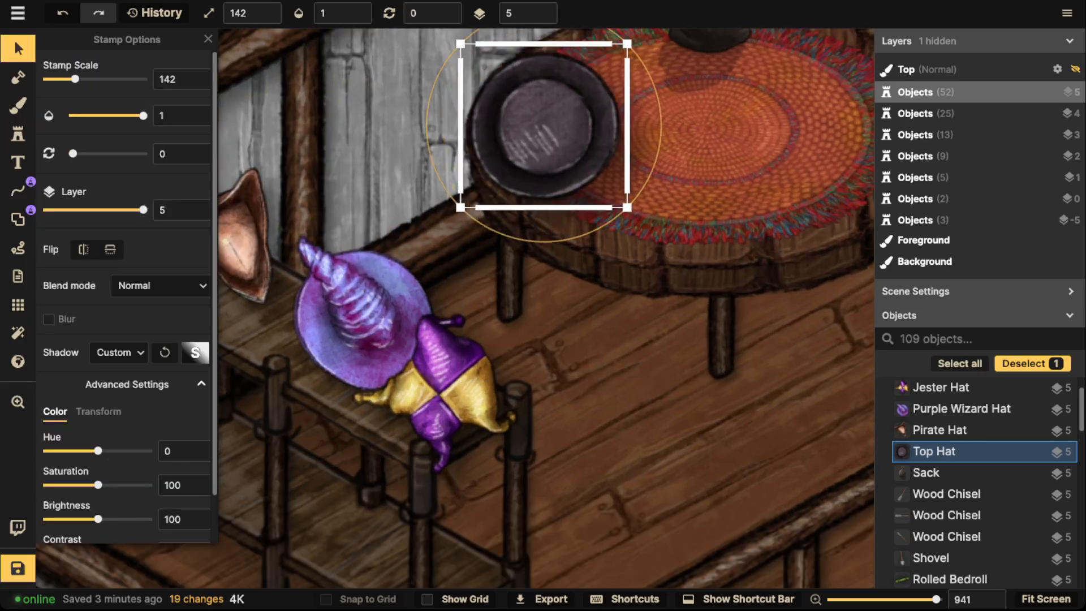
Try to flatten the top hat, shift it onto the round table's mat, reduce it to scale 132 and set its rotation to 330
drag(544, 219, 543, 150)
drag(544, 99, 574, 117)
key([)
key([)
key([)
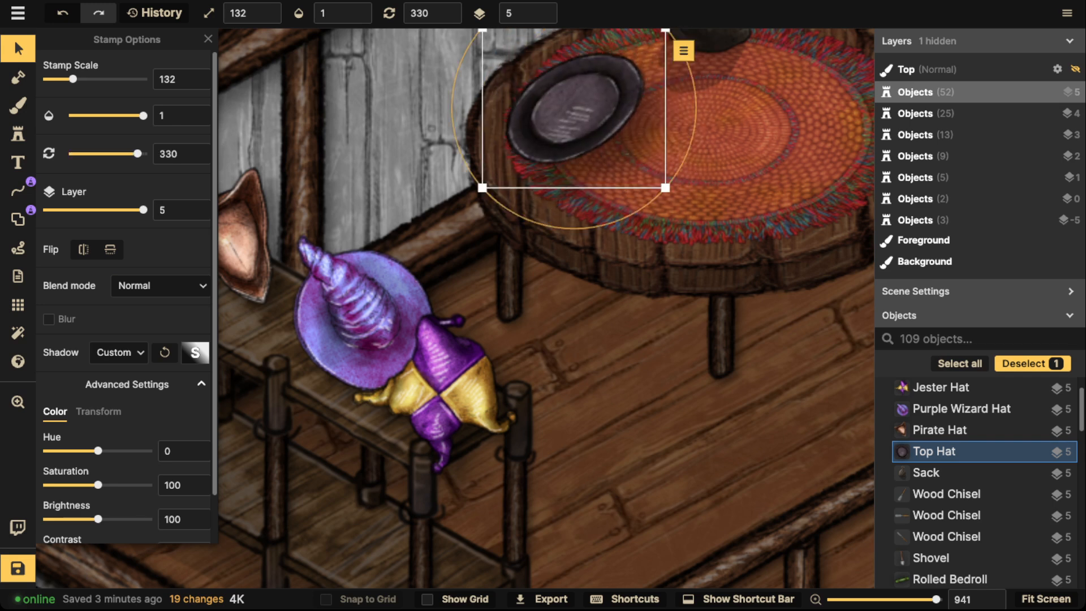
Delete the top hat from the round table with the orange mat
scroll(325, 117, down, 2)
click(18, 49)
key(Delete)
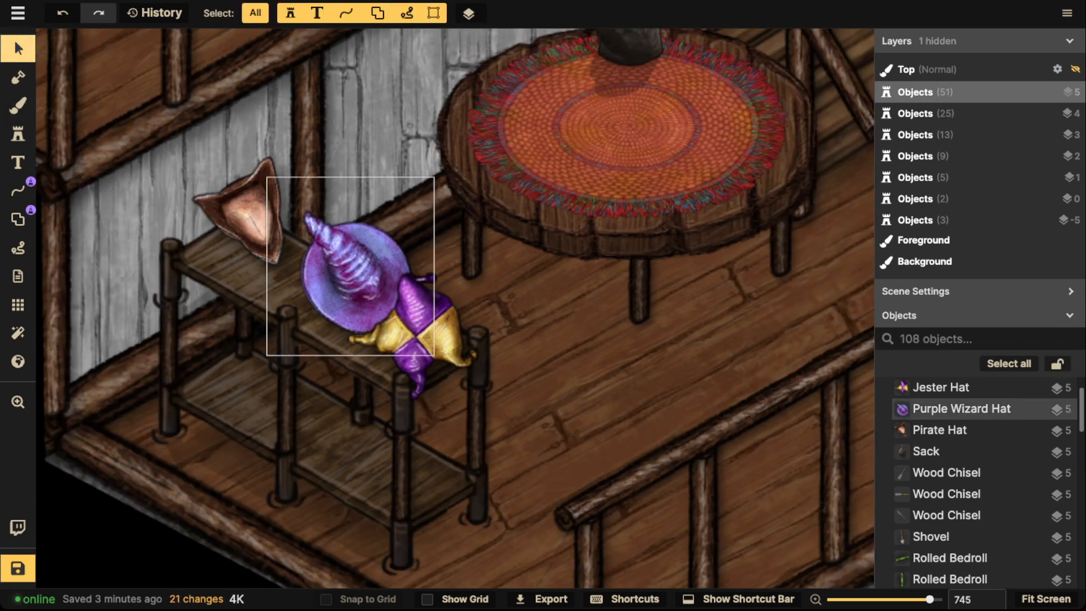
Turn the purple wizard hat to rotation 211, then move the jester hat to the near end of the shelf and rotate it
mouse_move(357, 271)
mouse_down()
mouse_move(304, 315)
mouse_move(371, 297)
mouse_move(364, 292)
mouse_up()
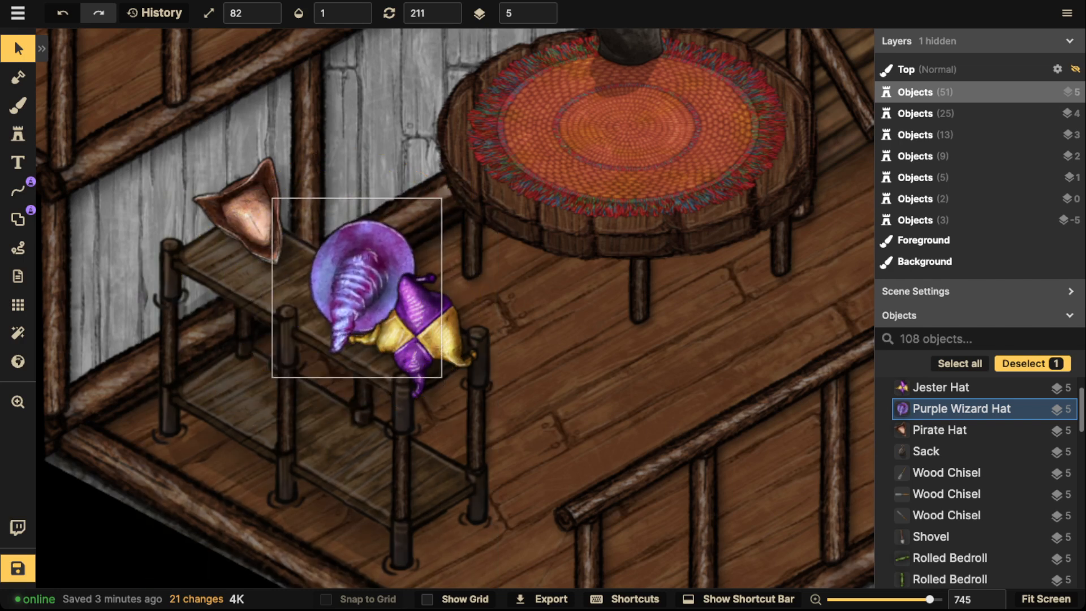
click(416, 336)
drag(416, 336, 477, 358)
key(Escape)
scroll(321, 195, down, 4)
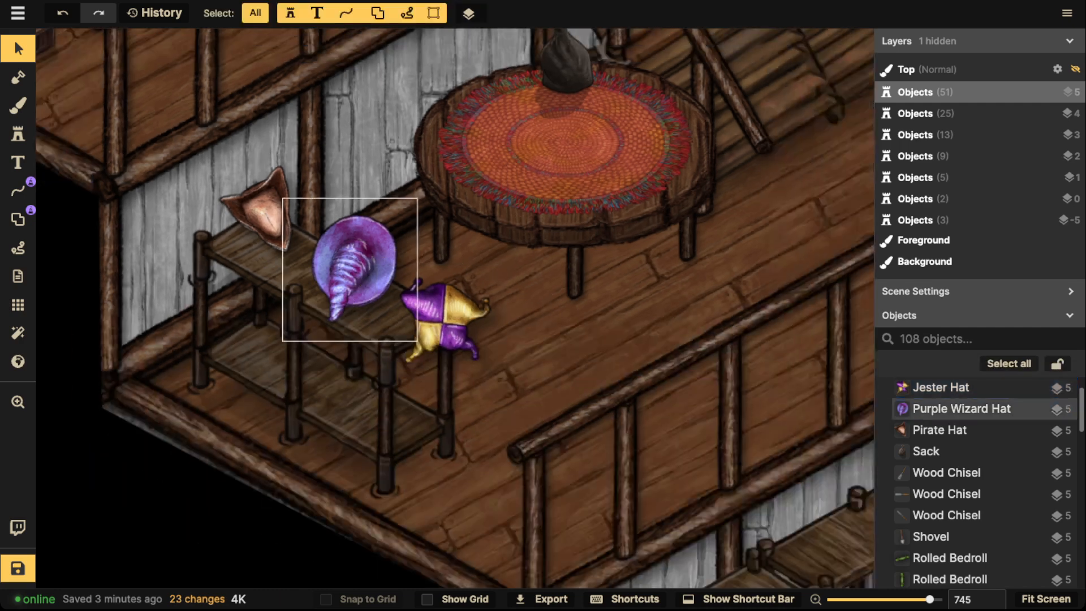
Place the Crown of Thorns stamp on the orange-mat round table, on layer 5, and enlarge it to scale 182
click(18, 134)
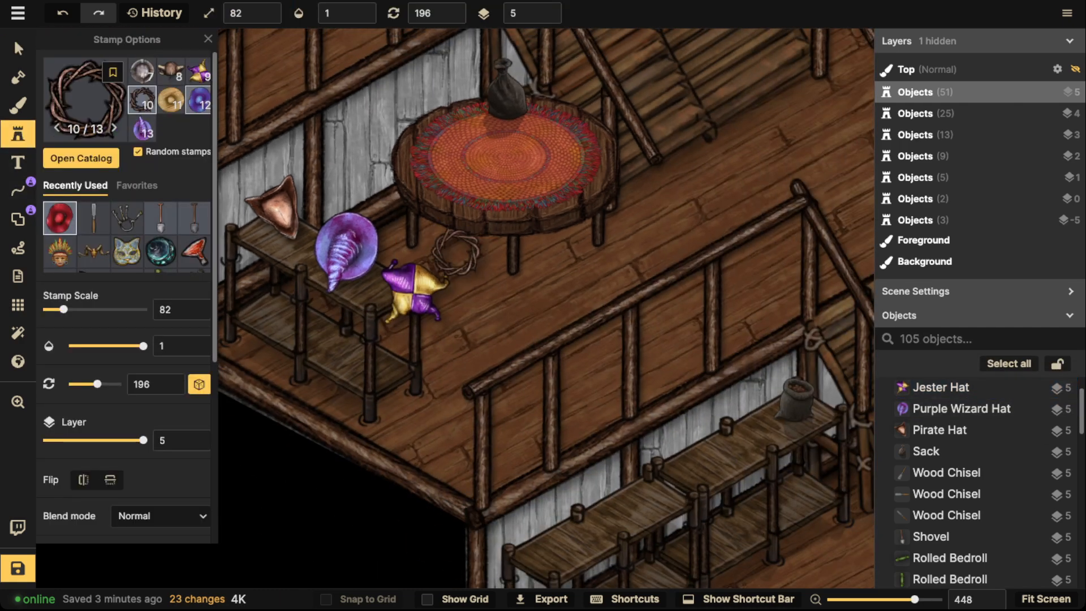
click(436, 158)
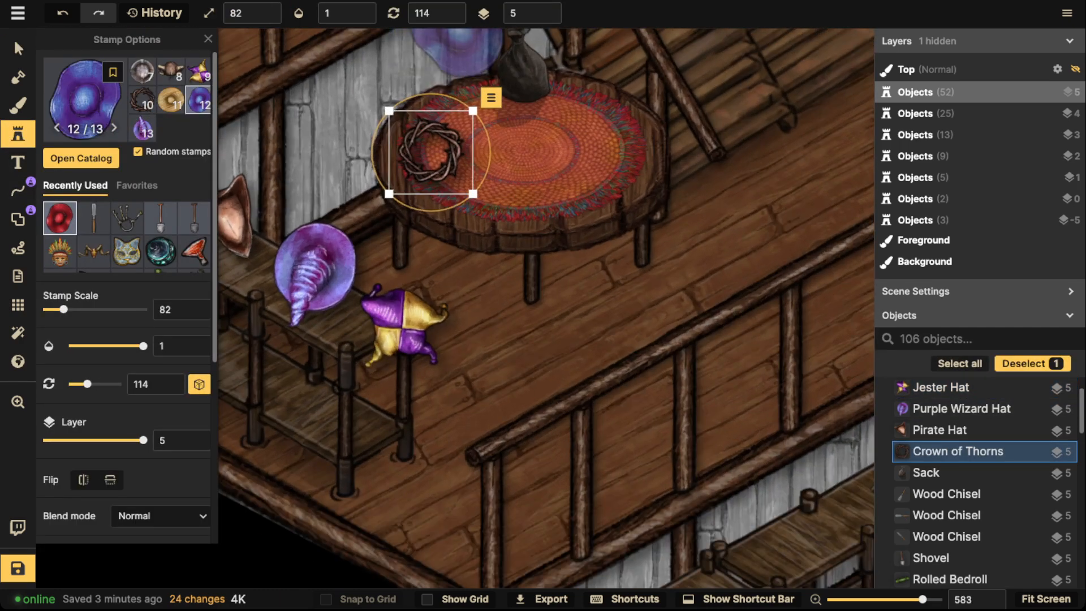
scroll(432, 152, up, 5)
key(bracketright)
key(bracketright)
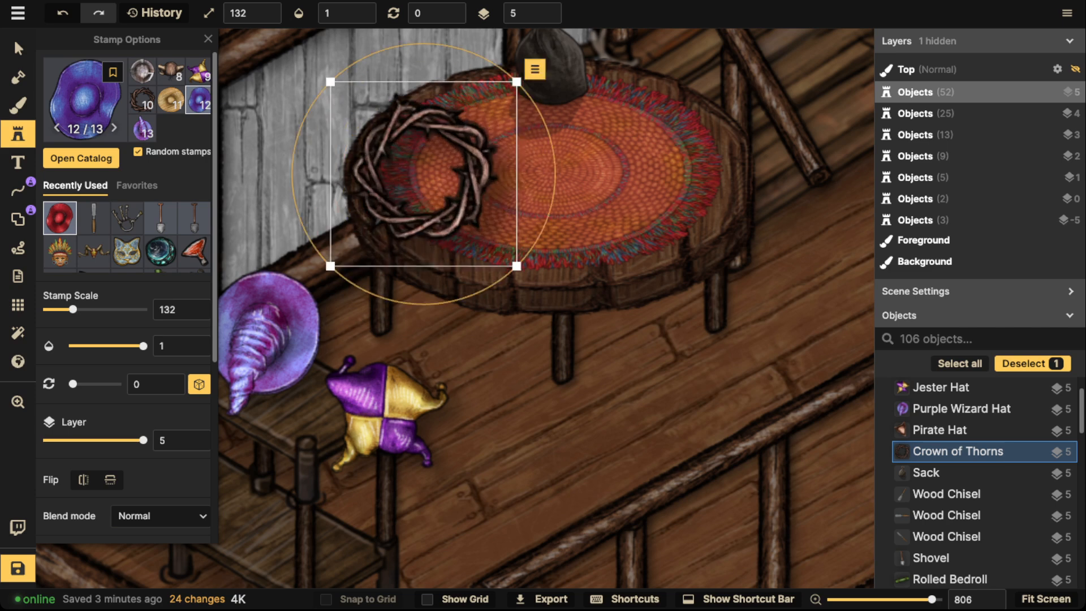
click(18, 49)
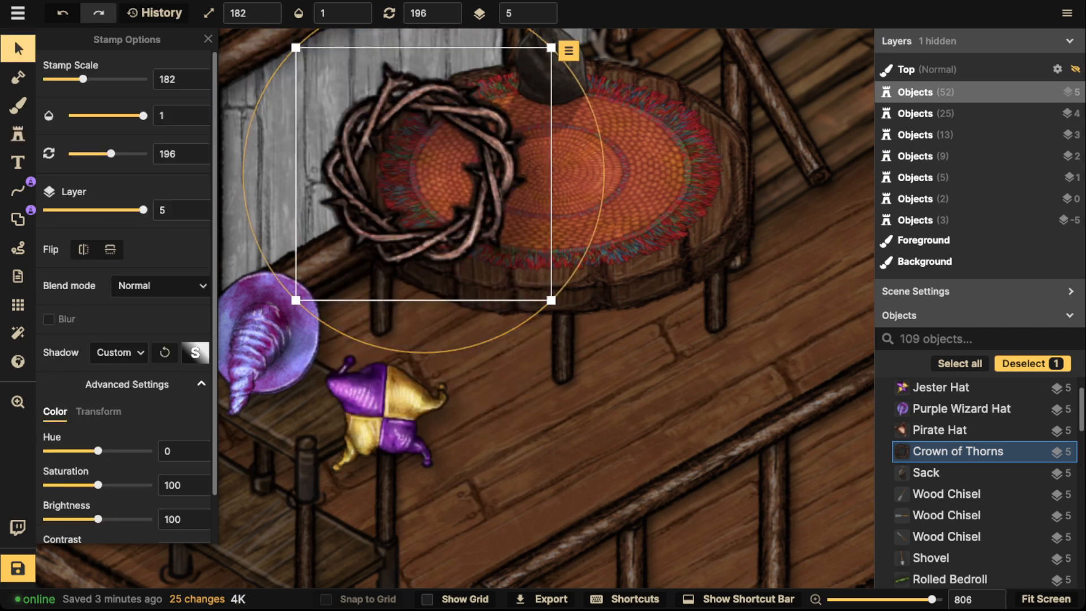
Shift the crown of thorns onto the mat, set its rotation to 0, flatten it vertically and reduce it to scale 142
drag(423, 174, 452, 179)
key(r)
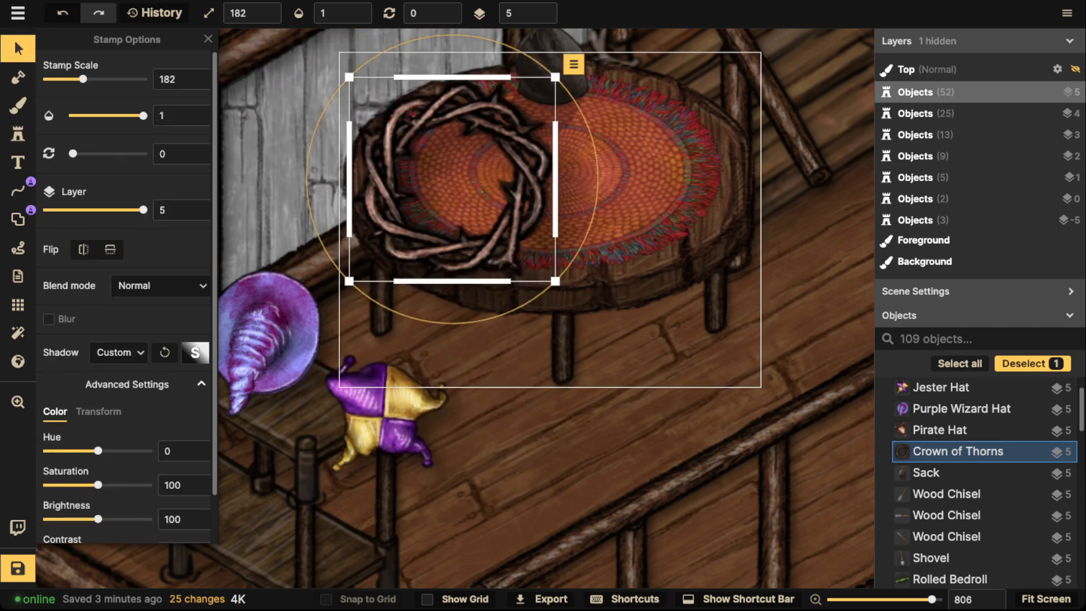
key(bracketleft)
key(bracketleft)
key(bracketleft)
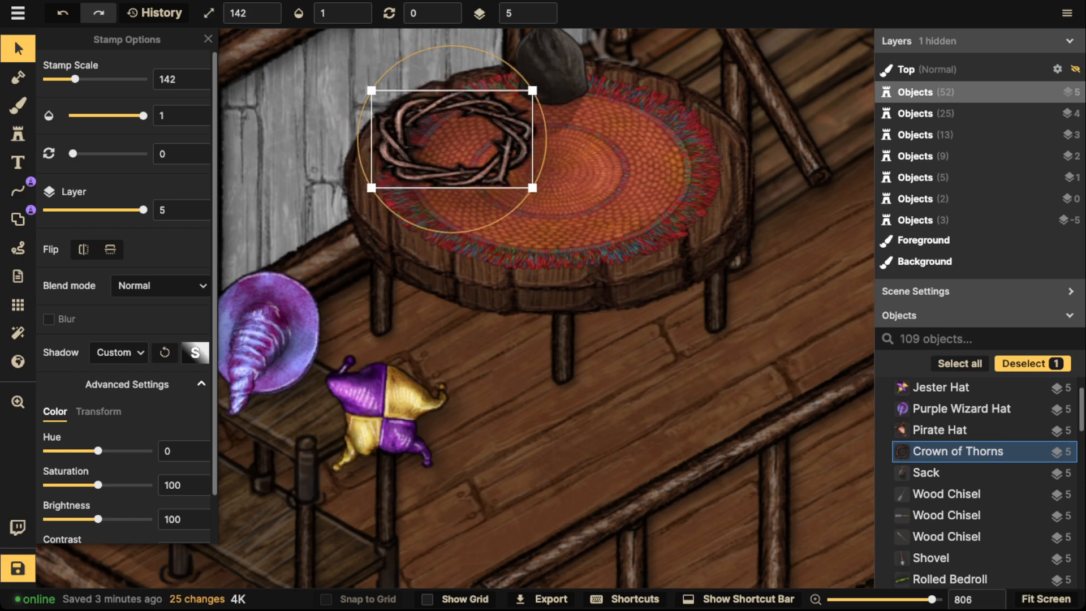
Reduce the crown of thorns to scale 72 and move it onto the lower board of the hat shelf
key(bracketleft)
key(bracketleft)
key(bracketleft)
key(bracketleft)
key(bracketleft)
key(comma)
key(period)
drag(452, 139, 394, 321)
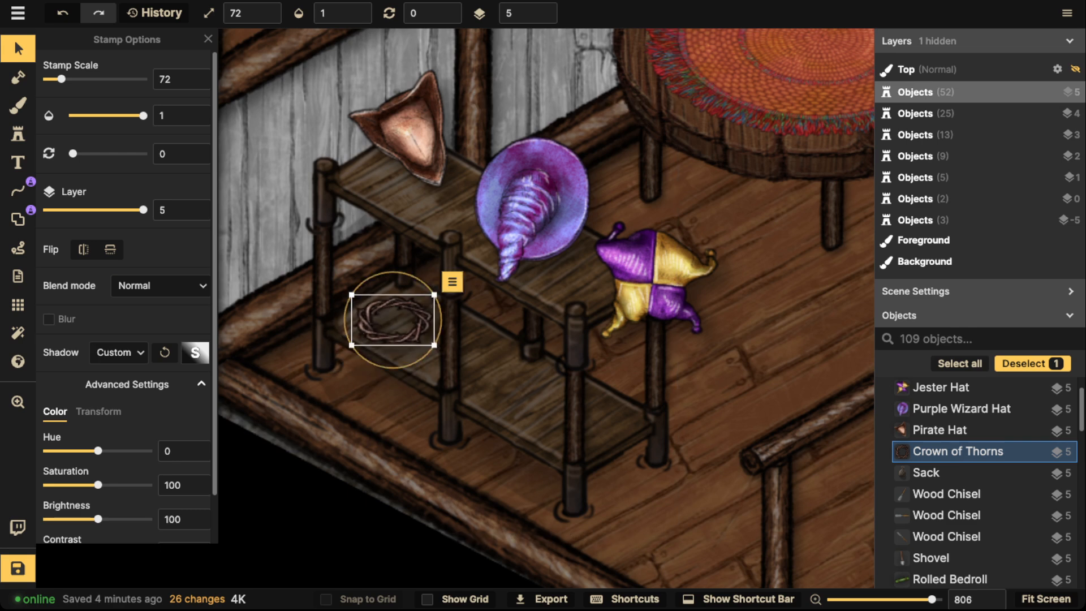
key(Escape)
Examine the whole shop interior, including the red-draped long table and the shelves on the middle floor, for areas still lacking goods
scroll(367, 181, down, 6)
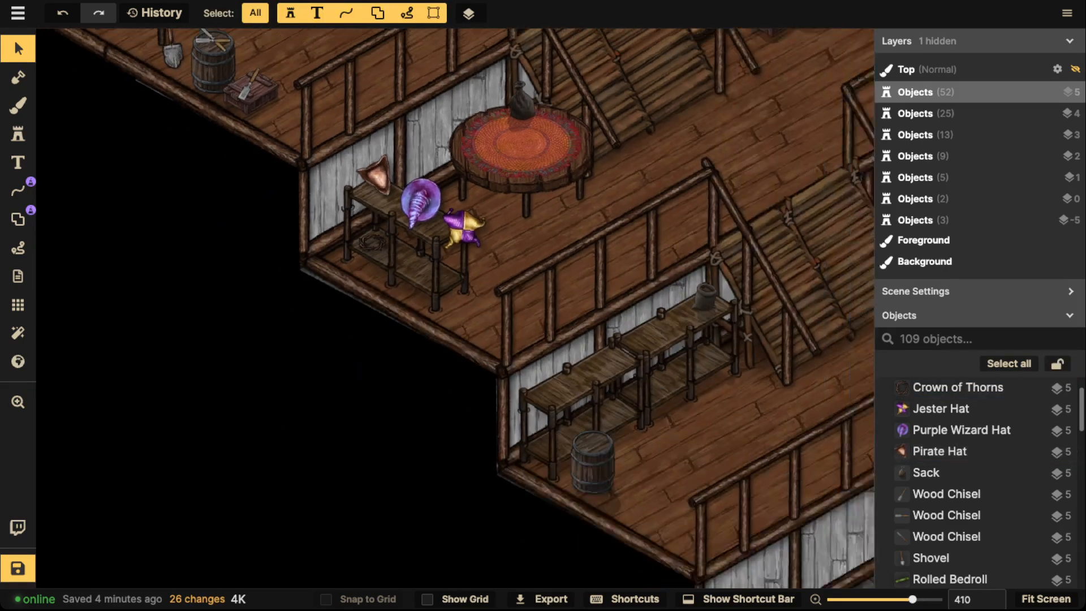
key(space)
scroll(455, 308, down, 8)
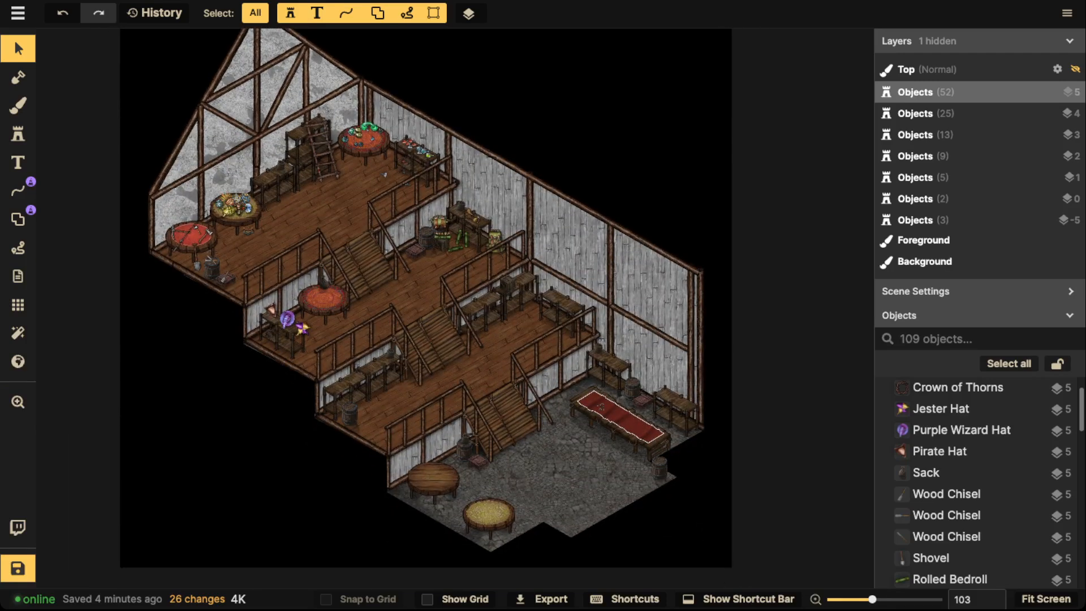
scroll(749, 487, up, 6)
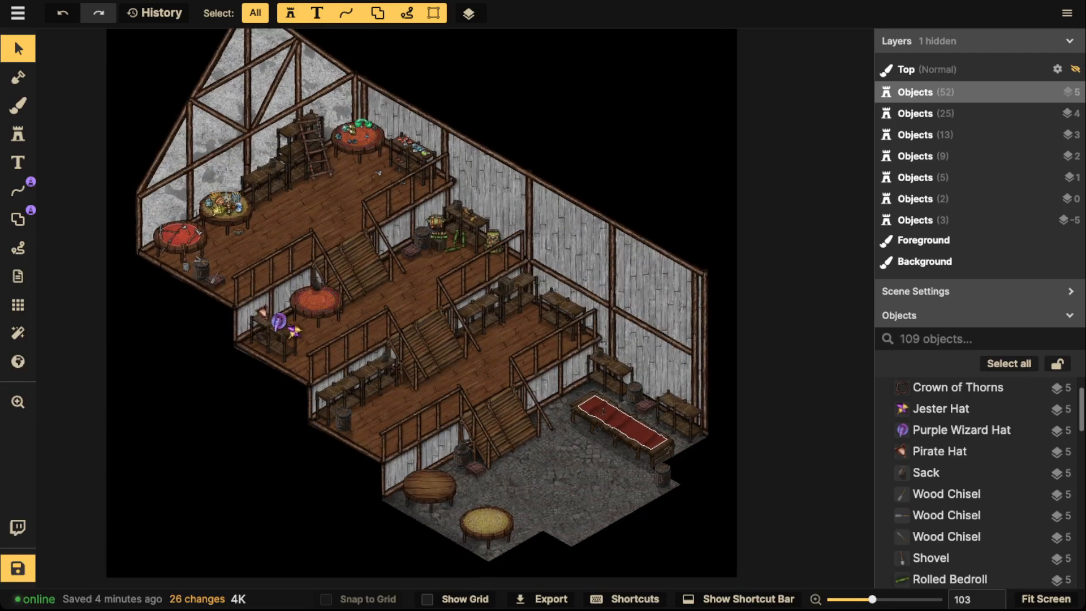
key(space)
scroll(386, 350, up, 4)
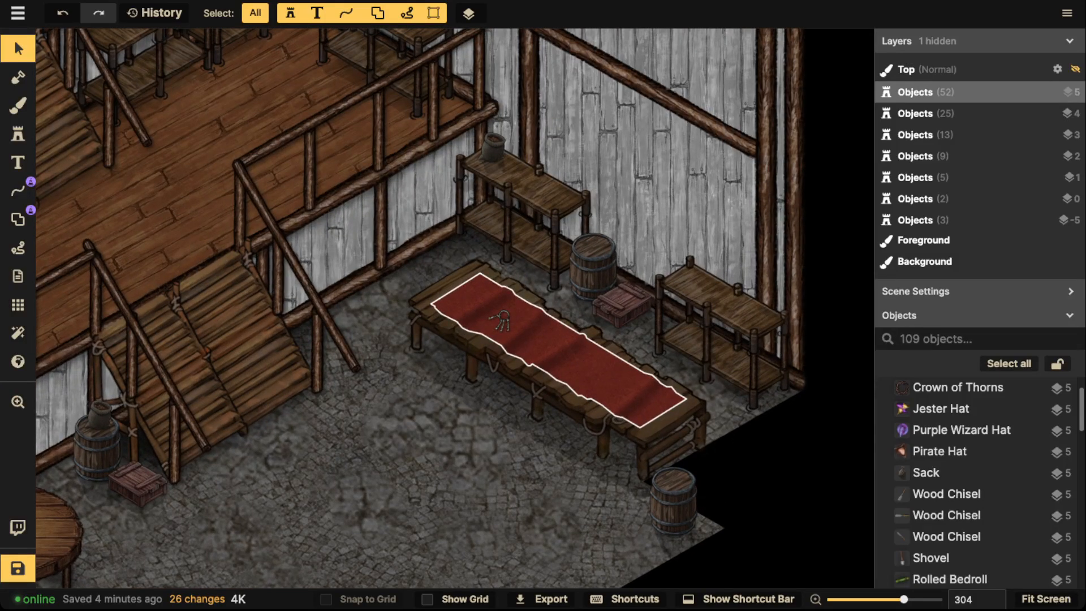
key(space)
drag(501, 321, 730, 448)
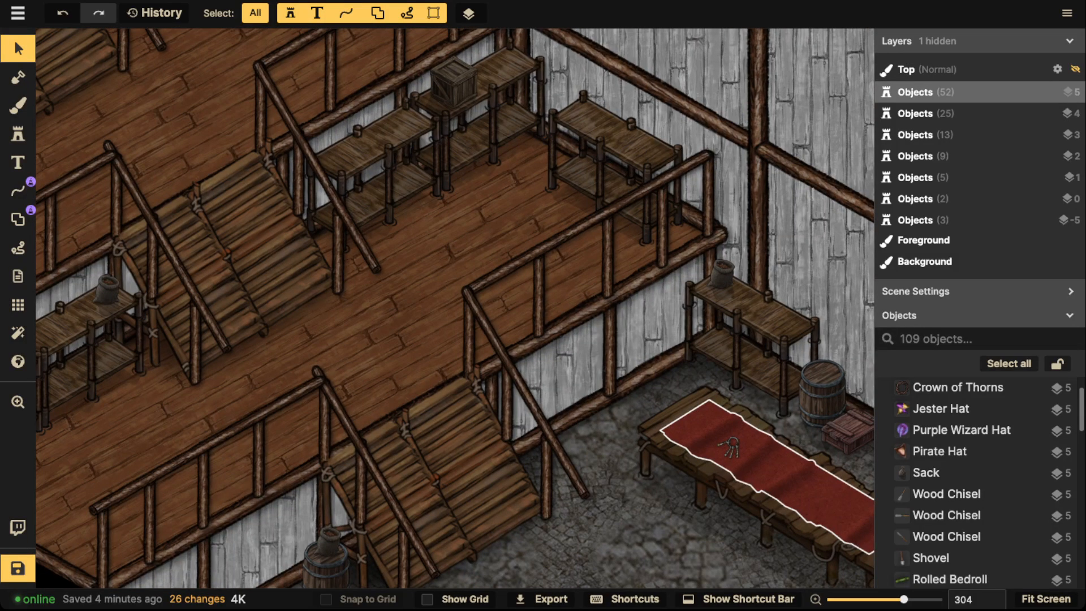
scroll(375, 177, down, 2)
key(space)
drag(376, 177, 476, 294)
Browse the Fantasy Battlemaps stamp catalog down to the Desert pack and pick the blue gem stamp
click(17, 133)
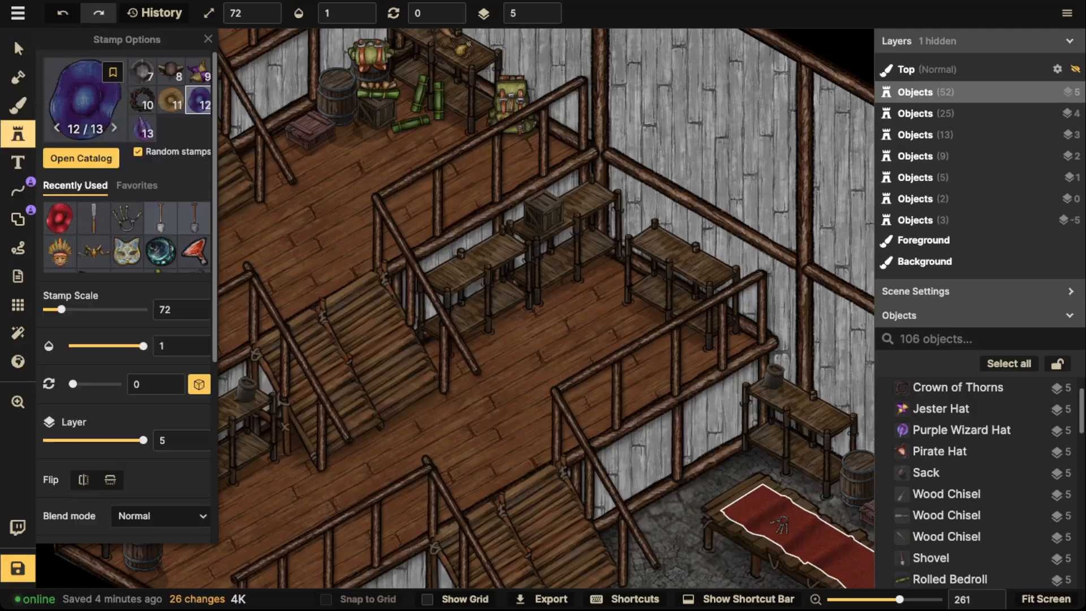
key(f)
scroll(445, 283, down, 20)
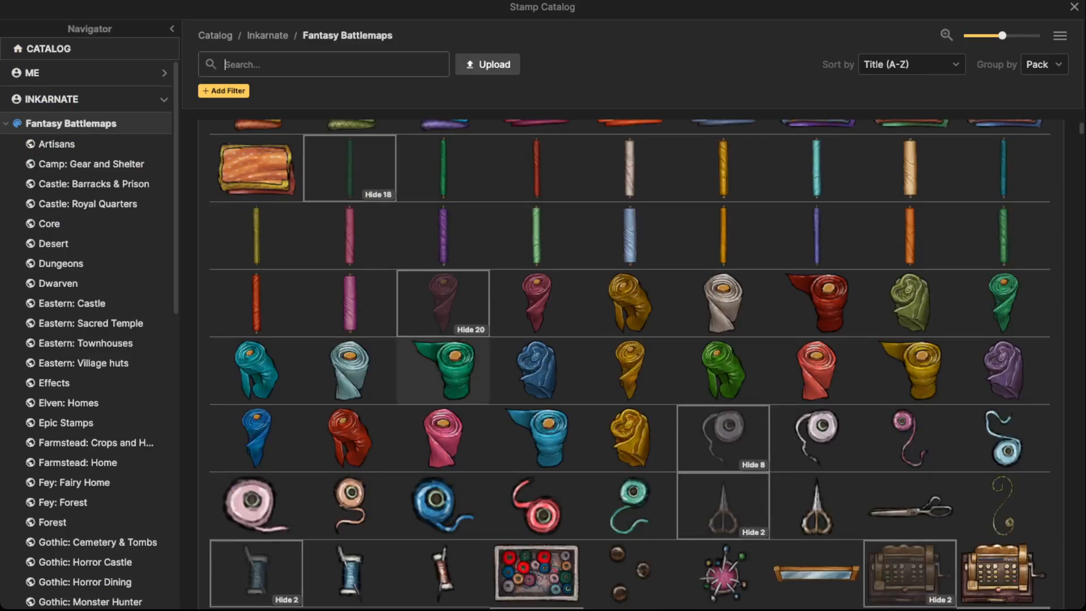
scroll(631, 362, down, 20)
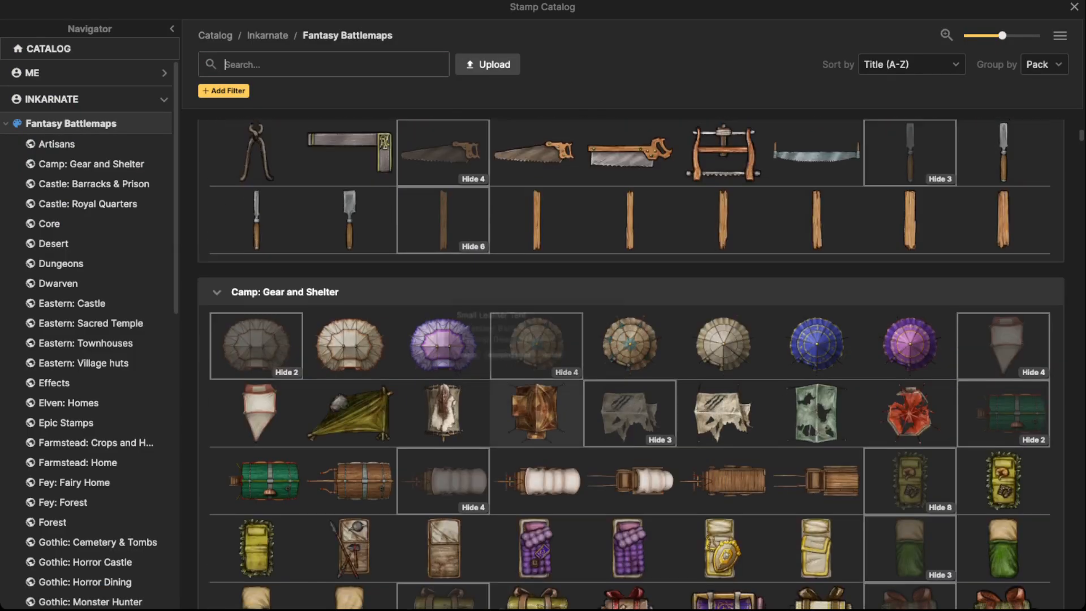
scroll(631, 362, down, 20)
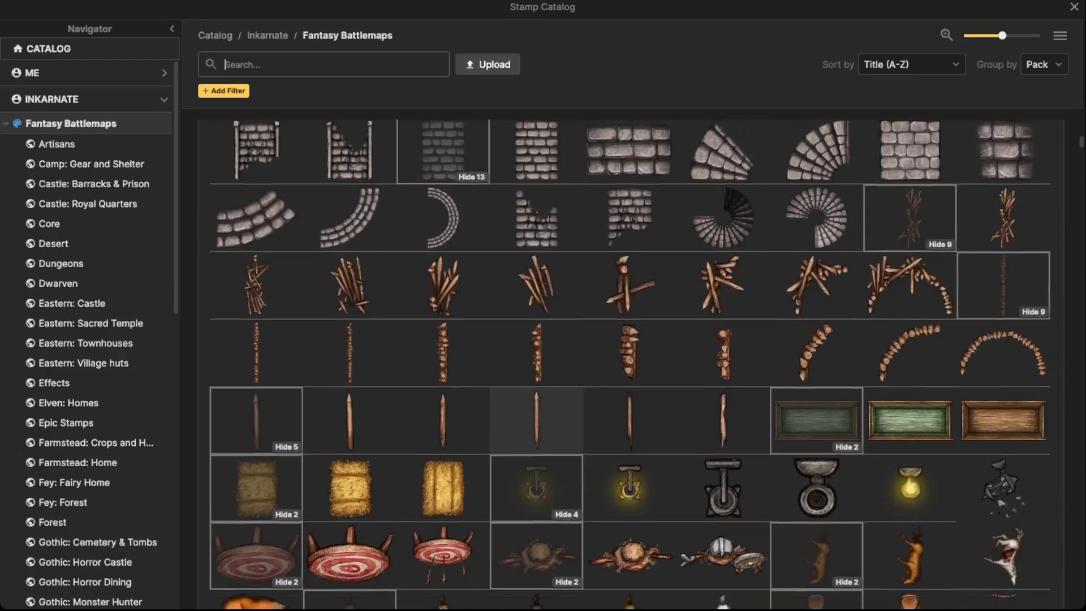
scroll(631, 362, down, 5)
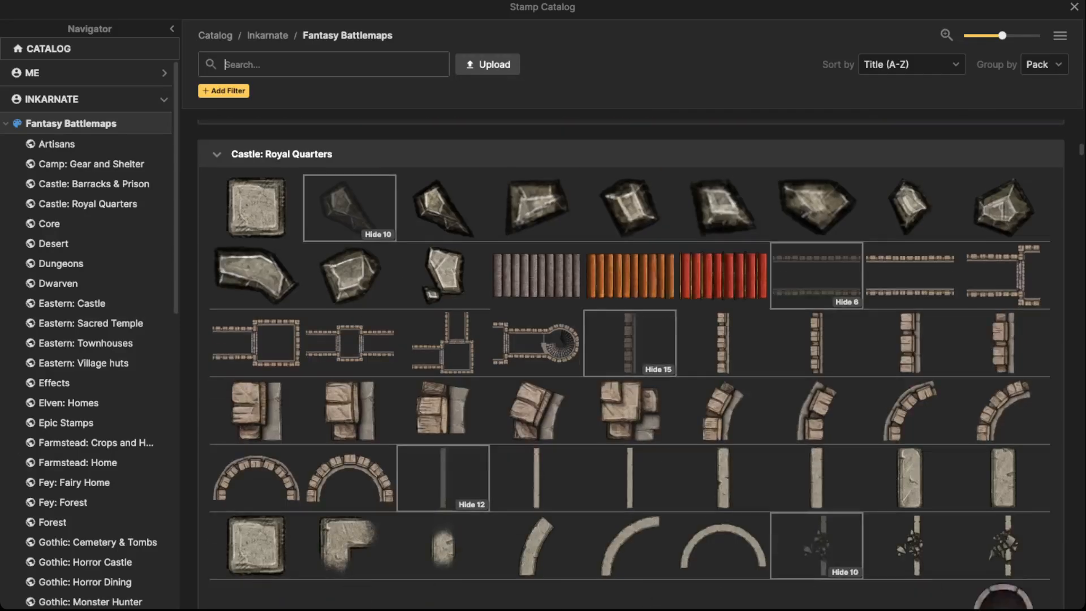
scroll(447, 297, down, 20)
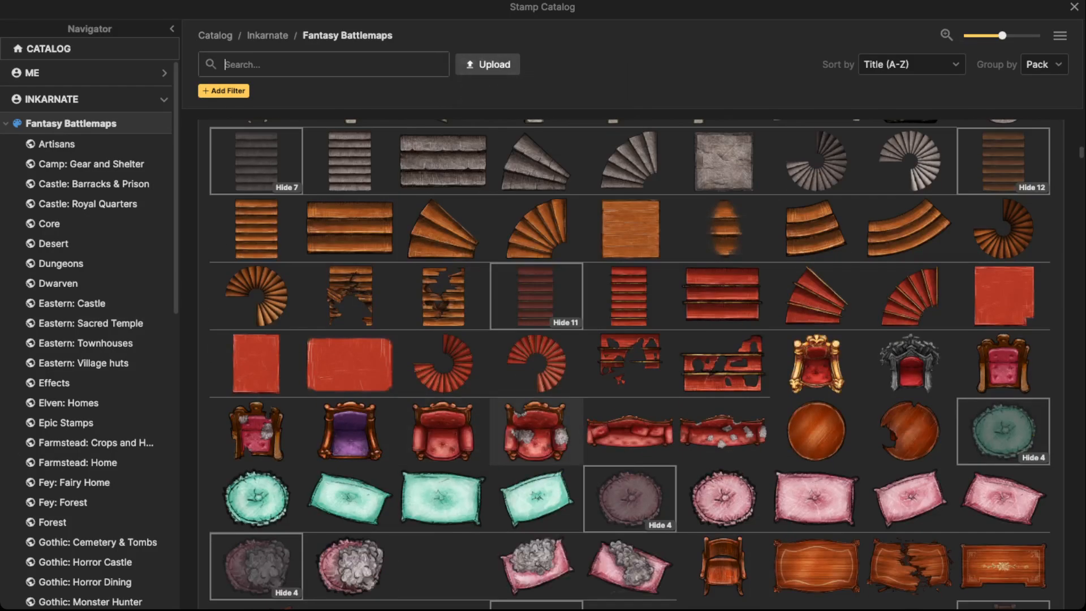
scroll(537, 436, down, 20)
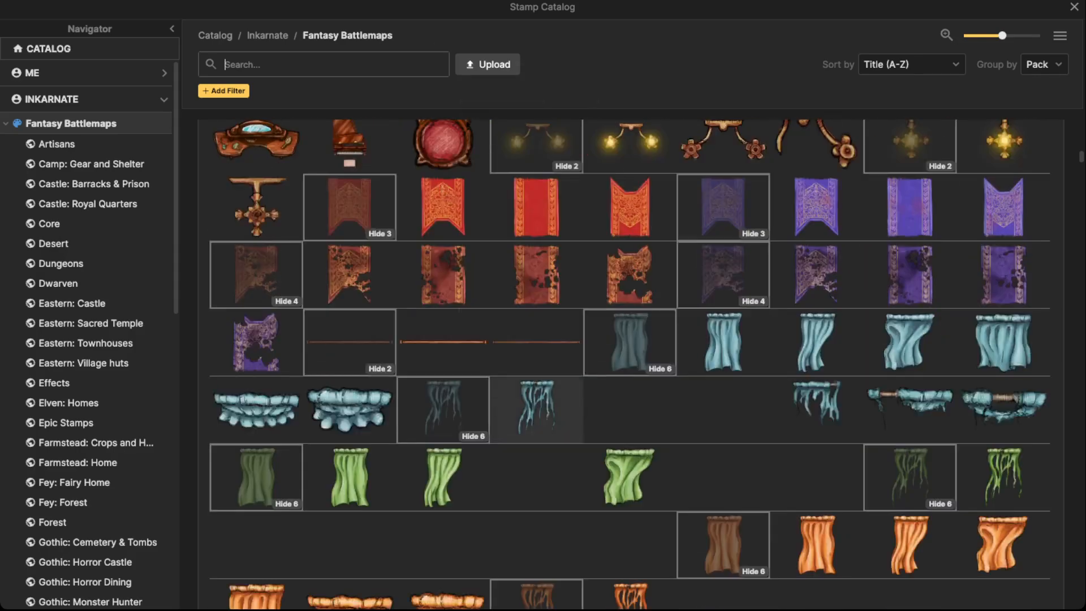
scroll(536, 419, down, 20)
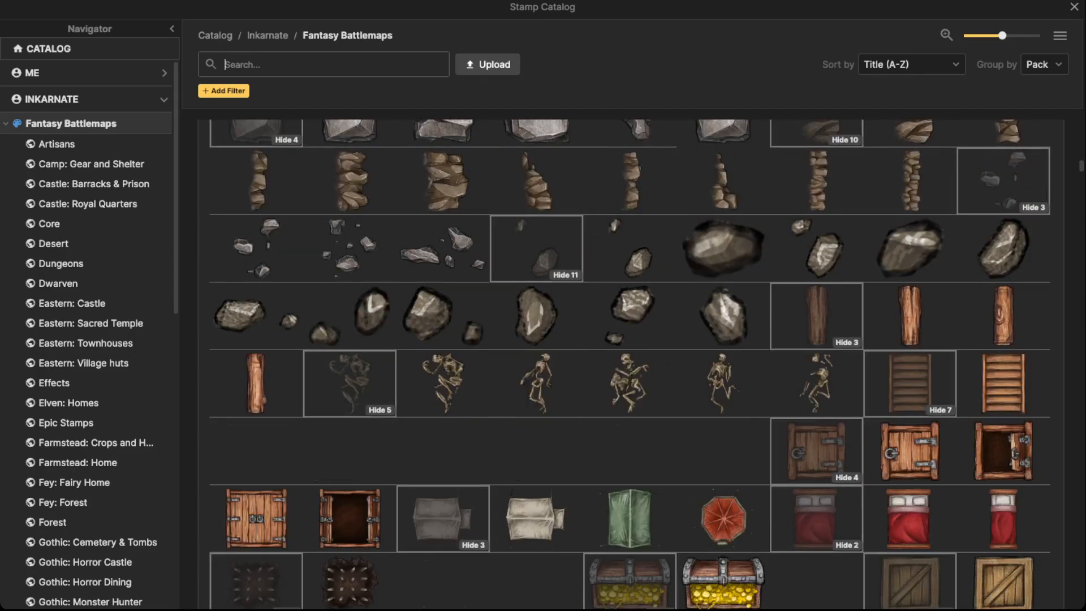
scroll(537, 418, down, 20)
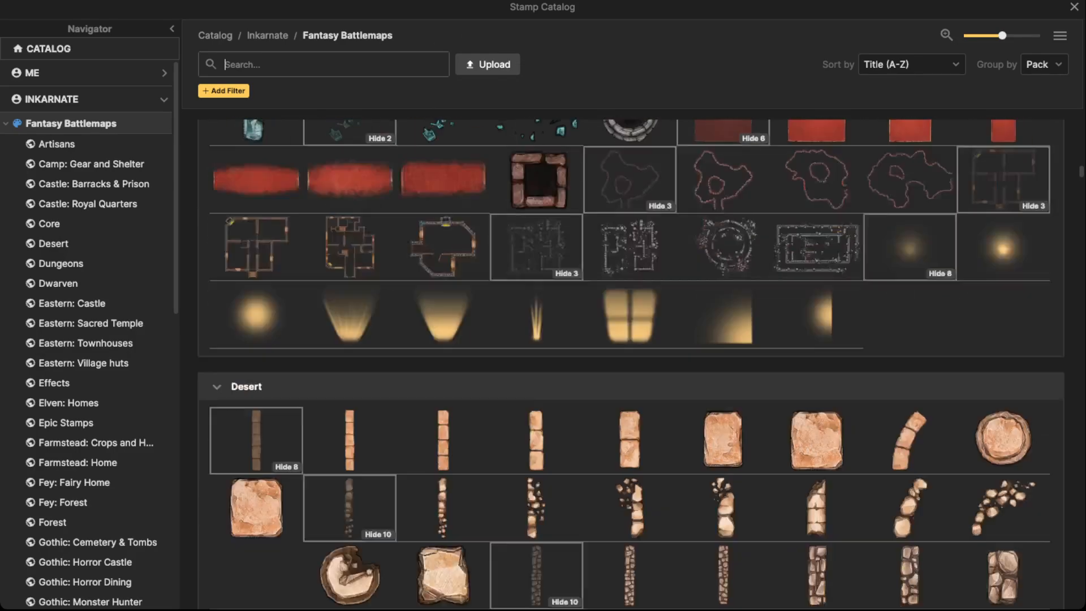
scroll(537, 419, down, 20)
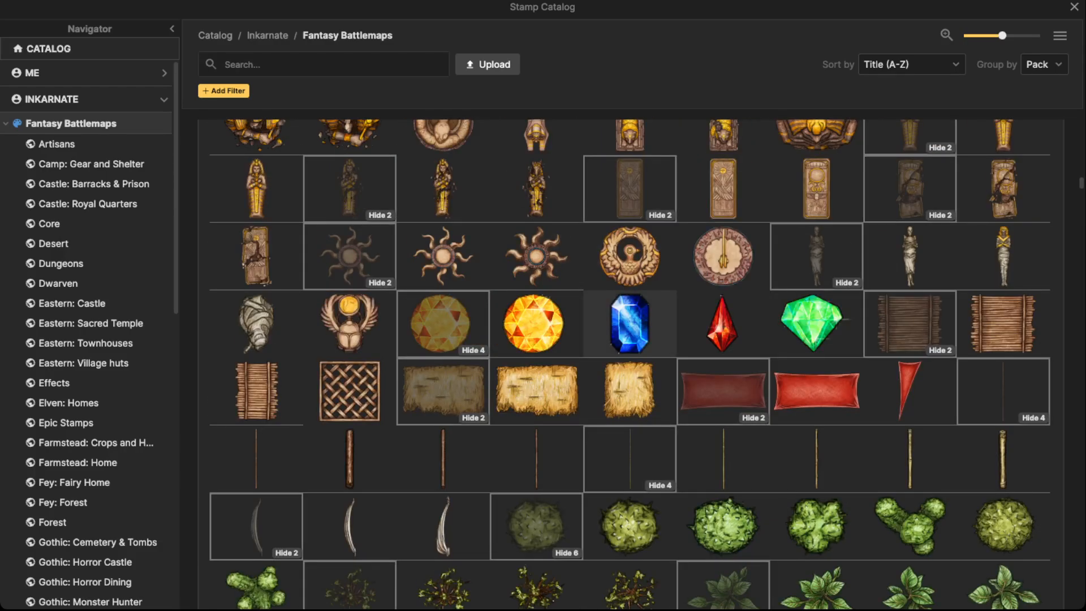
click(637, 317)
Place a blue, a green and a red gem at scale 22 beside the keys on the red-draped long table, on layer 5
scroll(637, 260, up, 5)
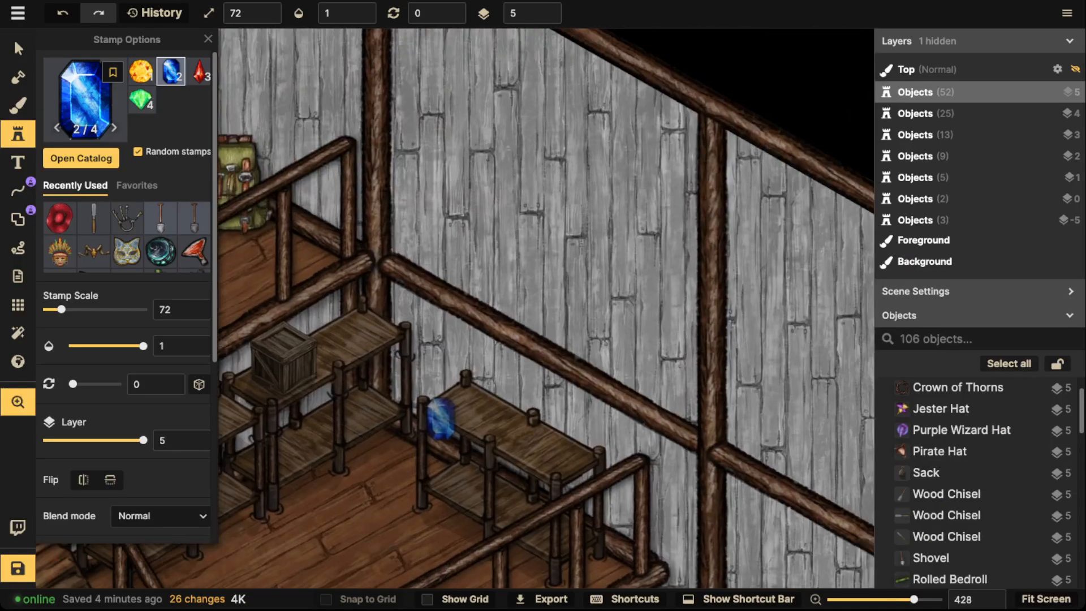
scroll(464, 551, up, 6)
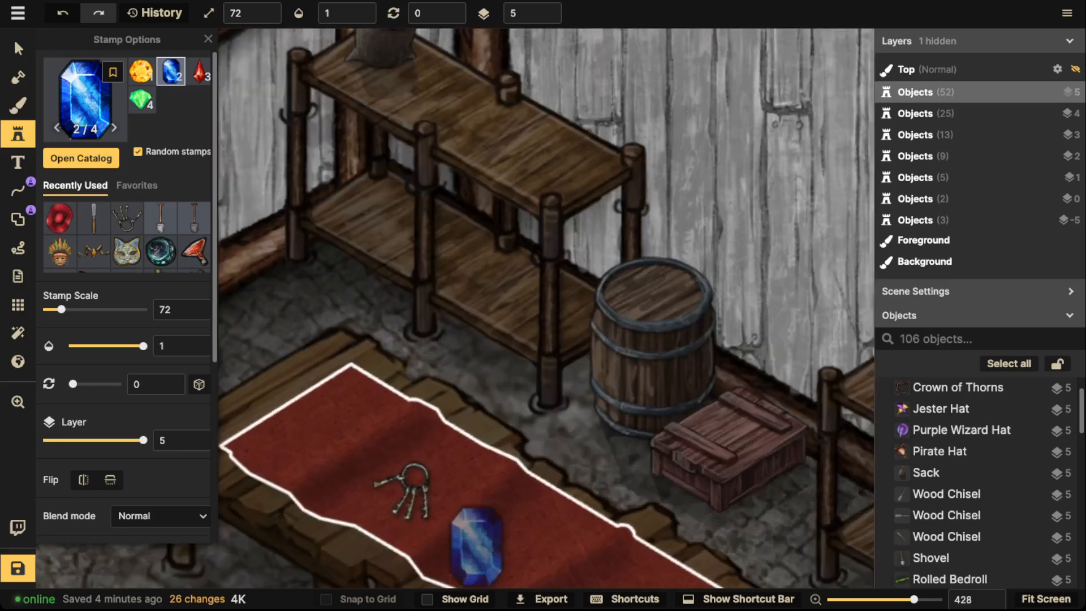
click(512, 531)
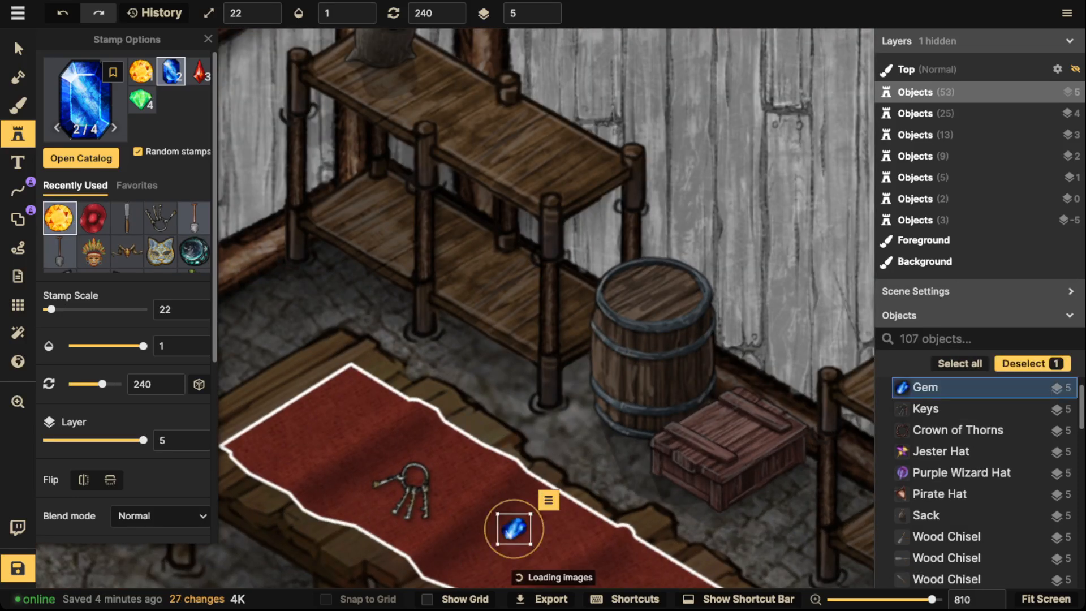
click(535, 530)
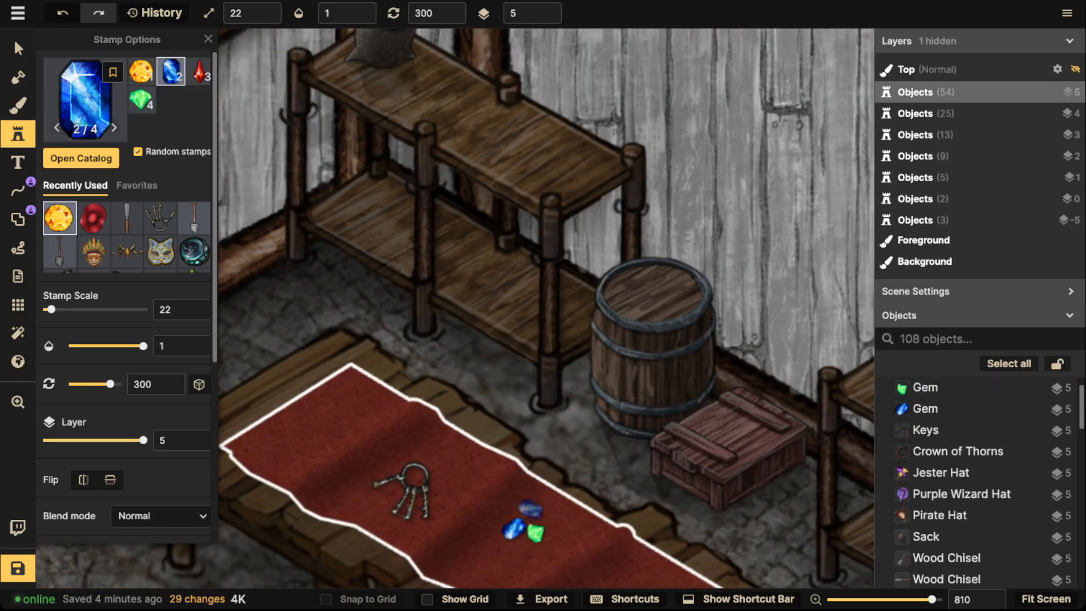
key(3)
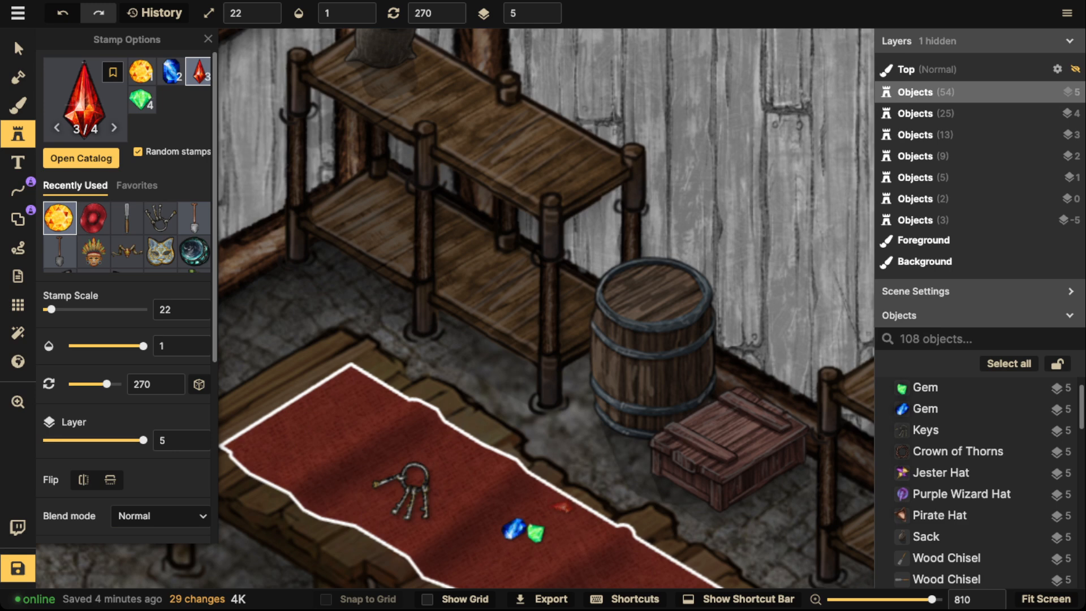
click(563, 520)
Select the three gems on the red cloth together and set their brightness to 60
click(18, 49)
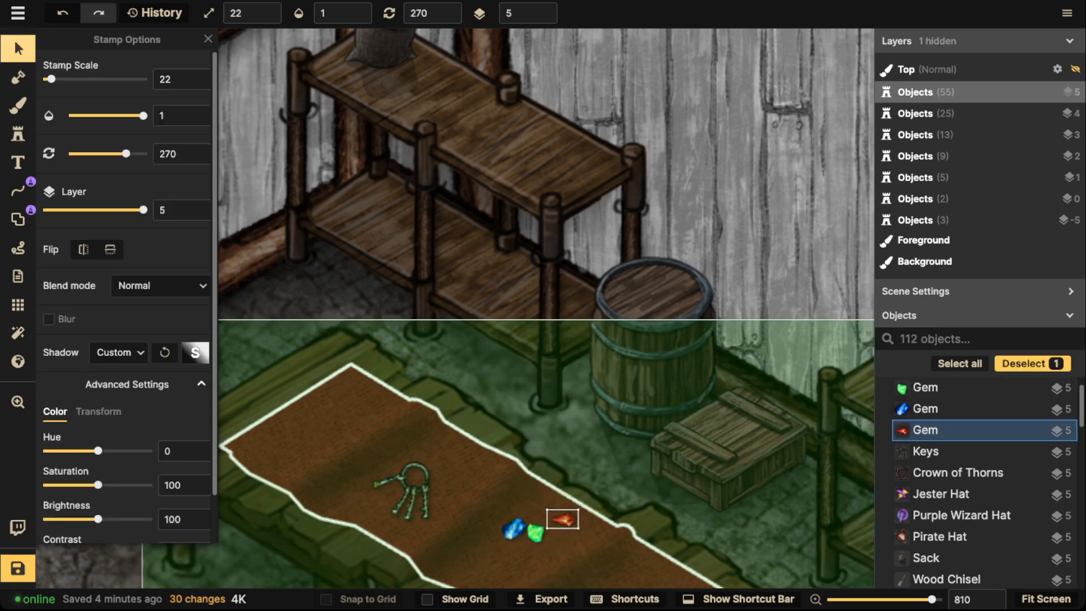
shift+click(535, 532)
shift+click(513, 529)
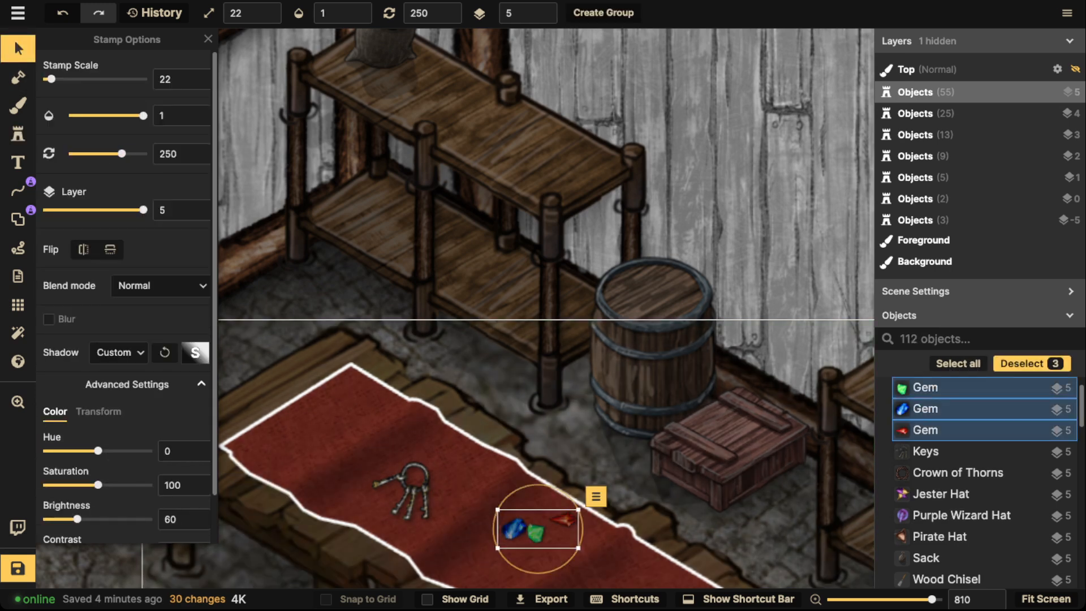
Search the stamp catalog for coin and pick the gold coin stamp
click(17, 133)
click(81, 97)
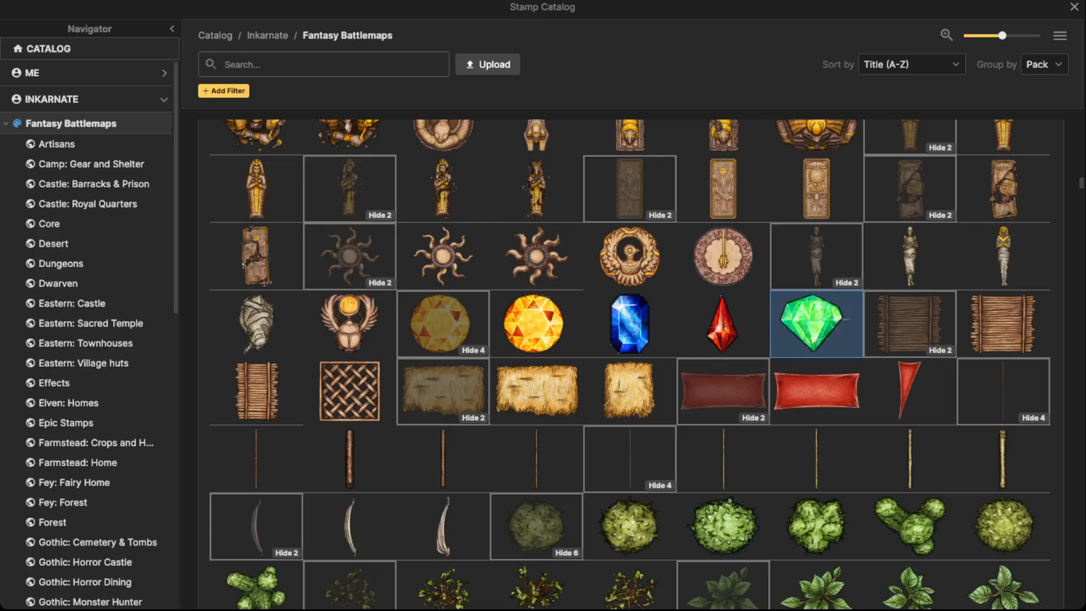
text(coin)
key(Return)
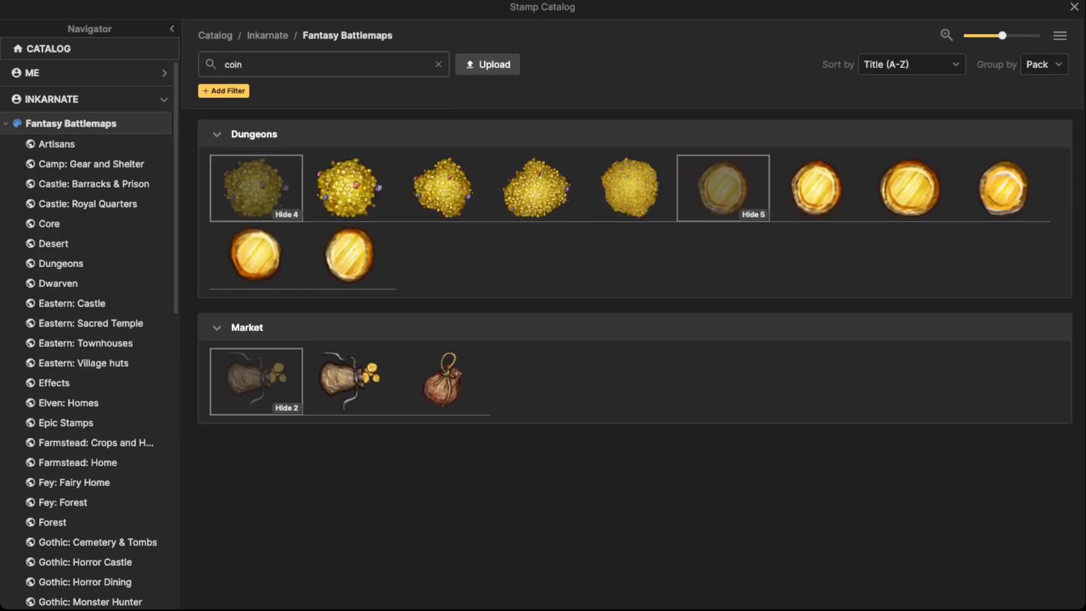
click(349, 251)
scroll(485, 371, up, 2)
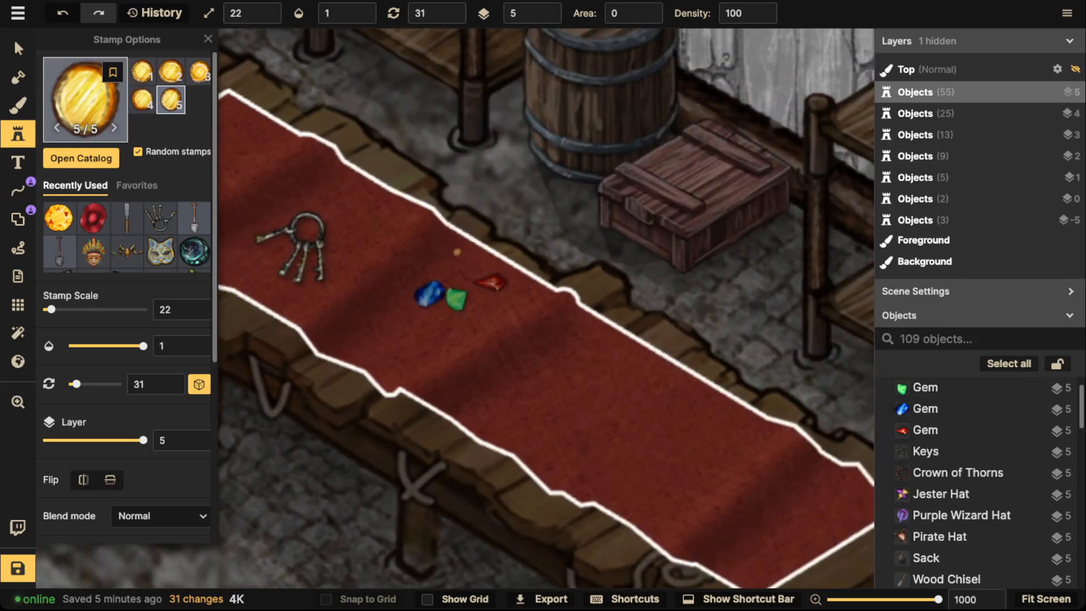
Place an open coin pouch beyond the gems and a closed one at the red cloth's far corner, scale 32, layer 5
click(81, 158)
click(257, 380)
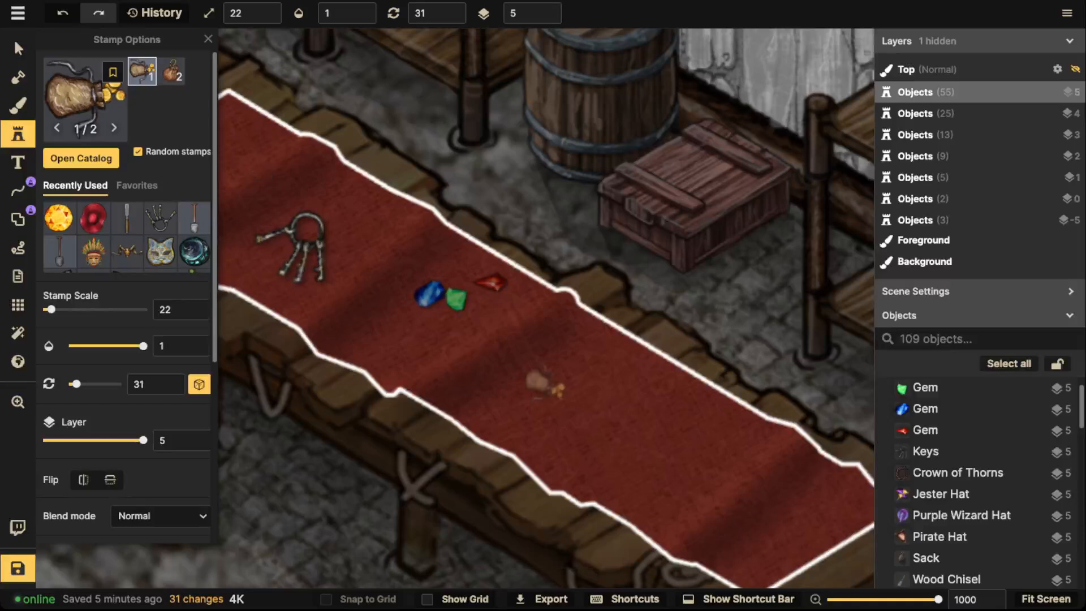
scroll(544, 385, up, 3)
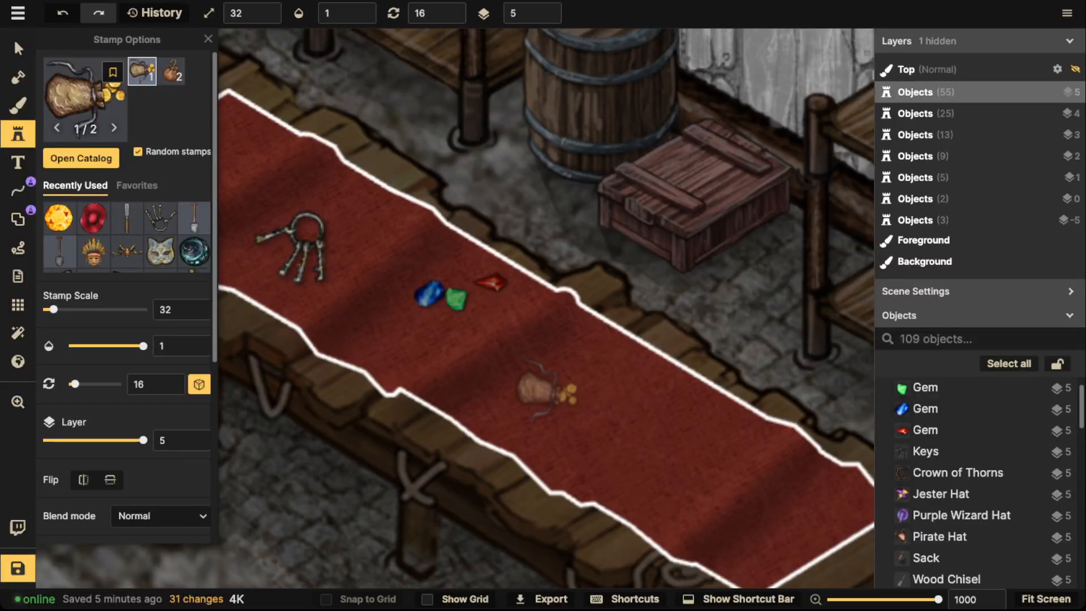
click(574, 389)
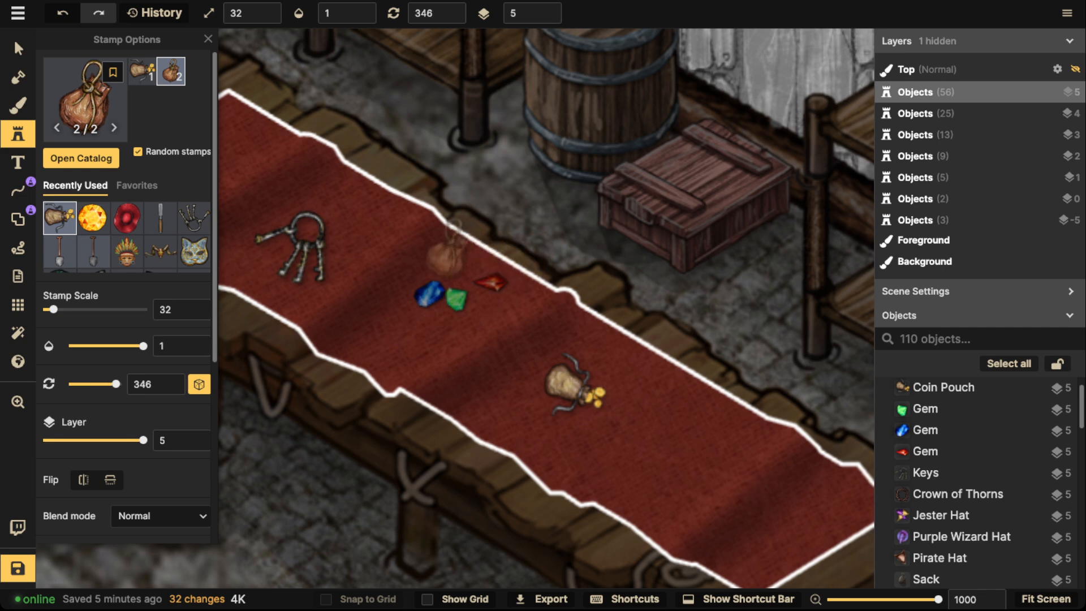
drag(317, 157, 527, 283)
click(439, 241)
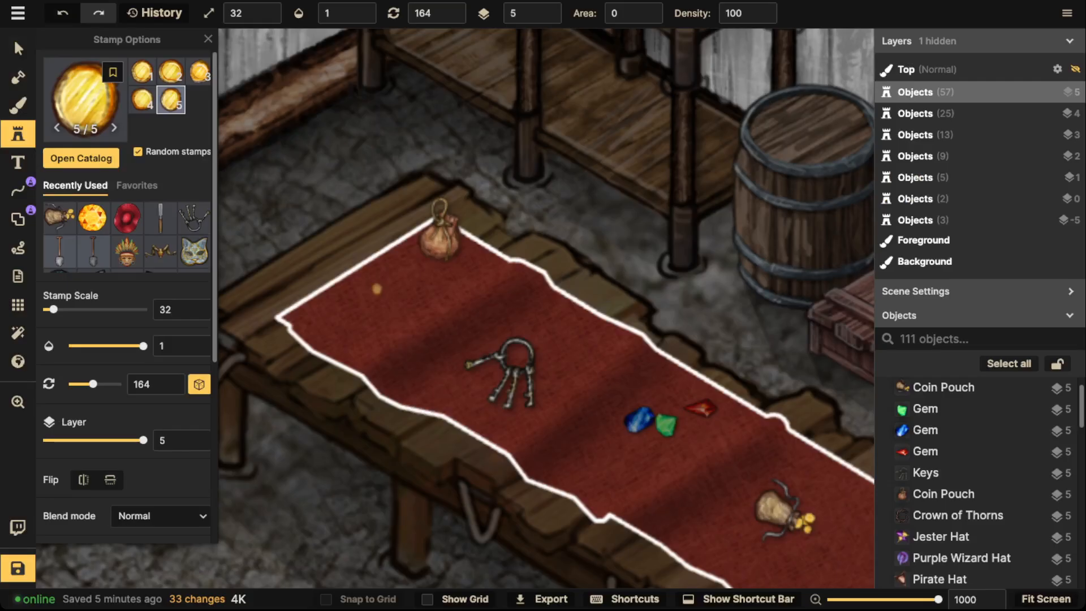
Scatter several gold coins at scale 32 around the open coin pouch on the red cloth
drag(648, 388, 457, 252)
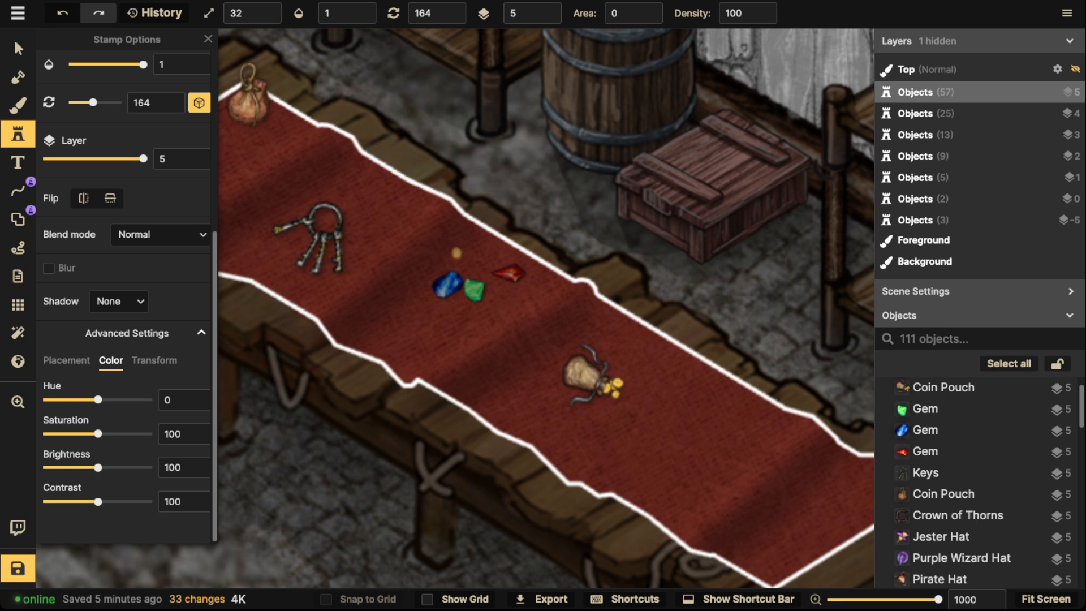
click(154, 361)
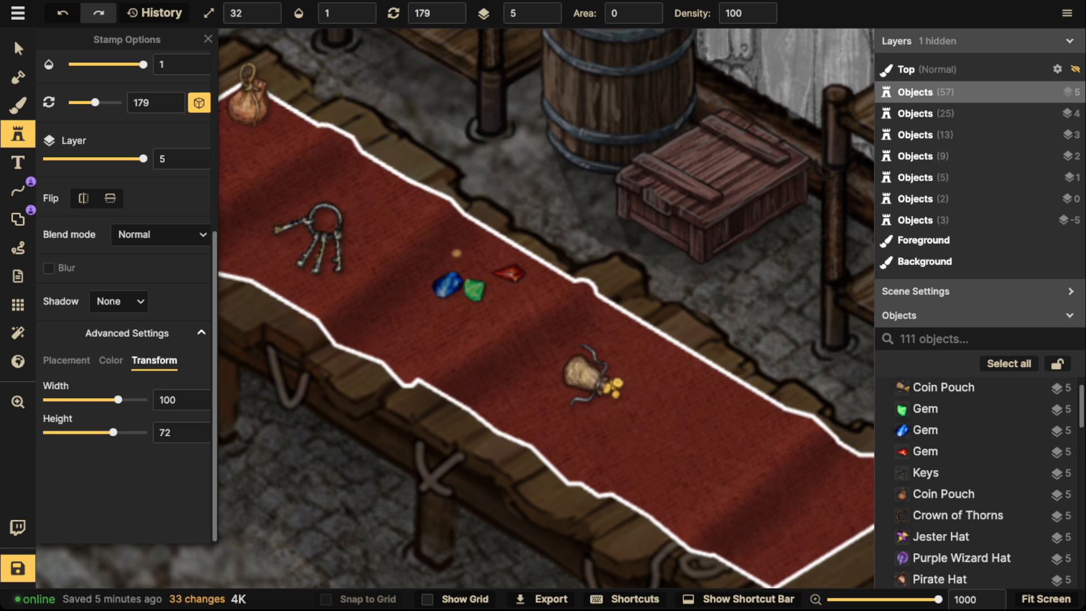
scroll(207, 283, up, 3)
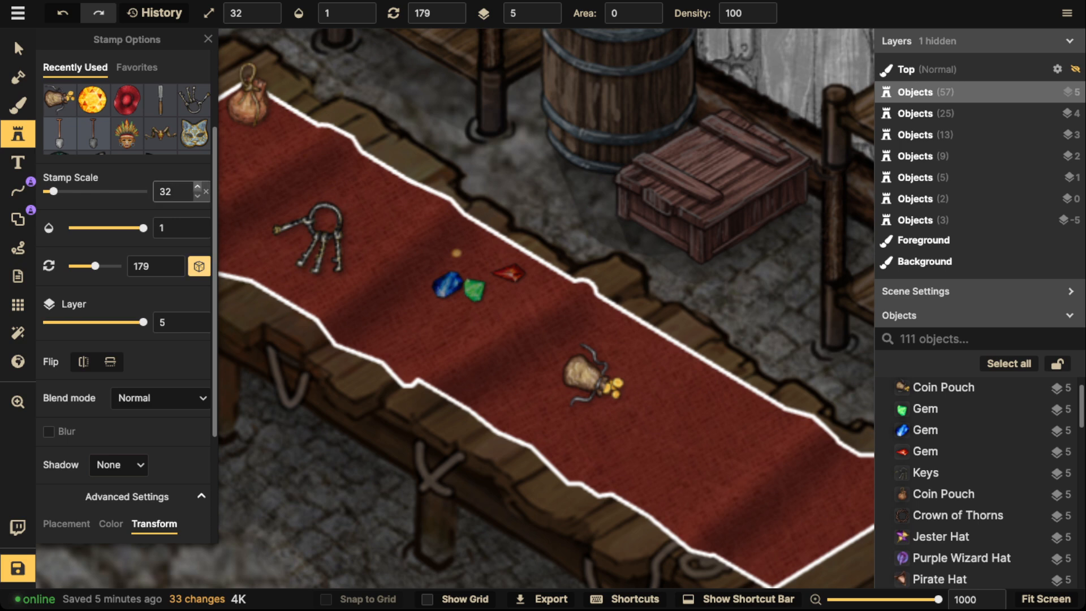
scroll(181, 192, up, 2)
click(528, 380)
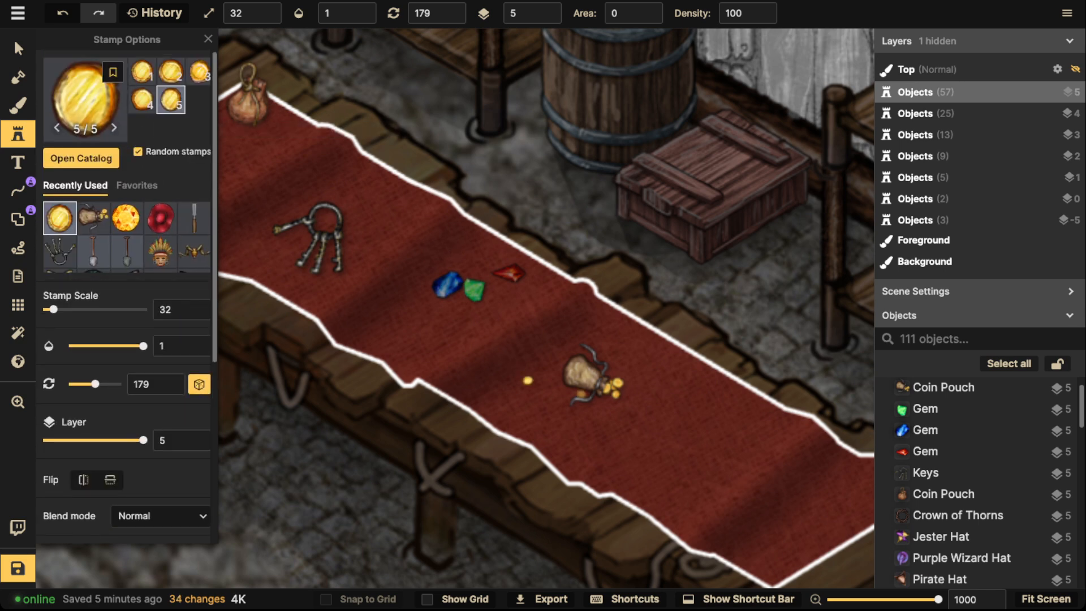
click(635, 414)
click(669, 403)
click(721, 444)
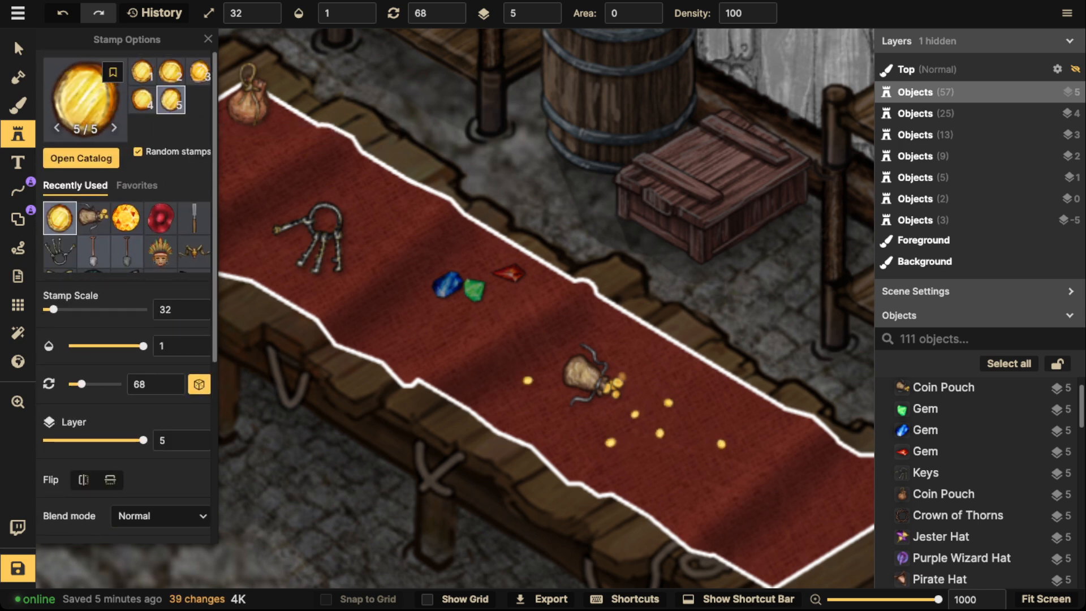
Set the gold coin stamp's brightness to 56 and scatter coins on the stone floor in front of the long table
scroll(393, 429, down, 2)
drag(392, 428, 456, 252)
scroll(125, 283, down, 5)
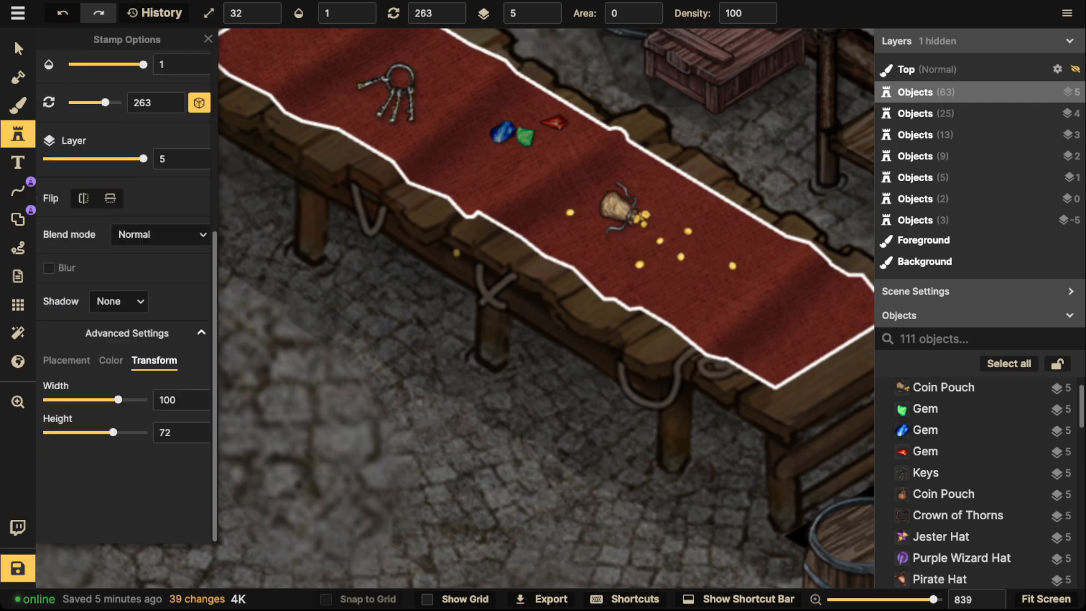
click(110, 361)
click(75, 467)
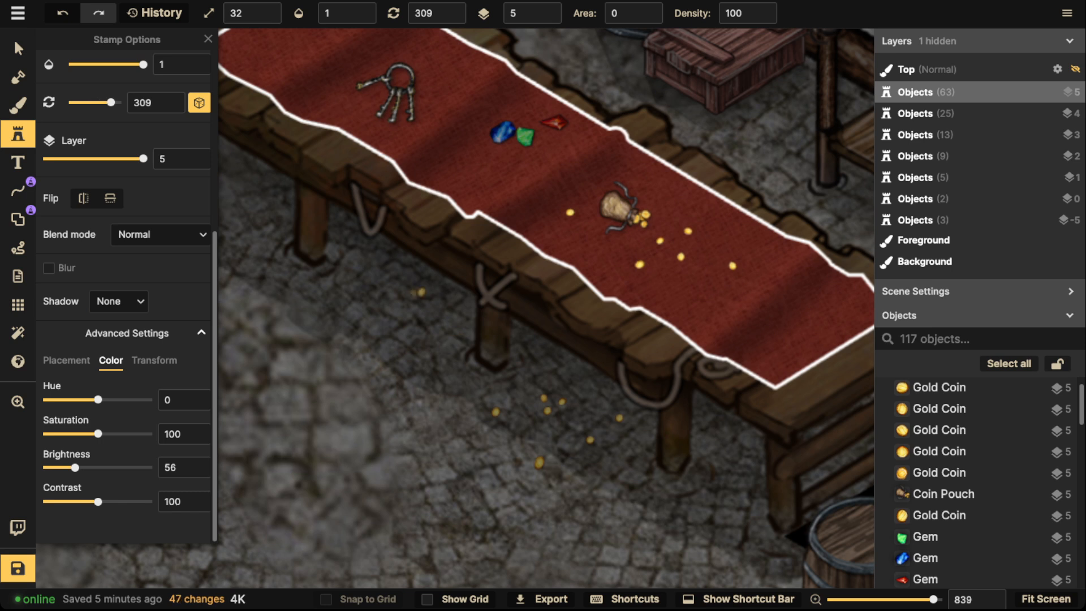
Thin out the gold coins on the stone floor and move a remaining one closer to the central cluster
key(v)
click(422, 292)
click(590, 439)
key(Delete)
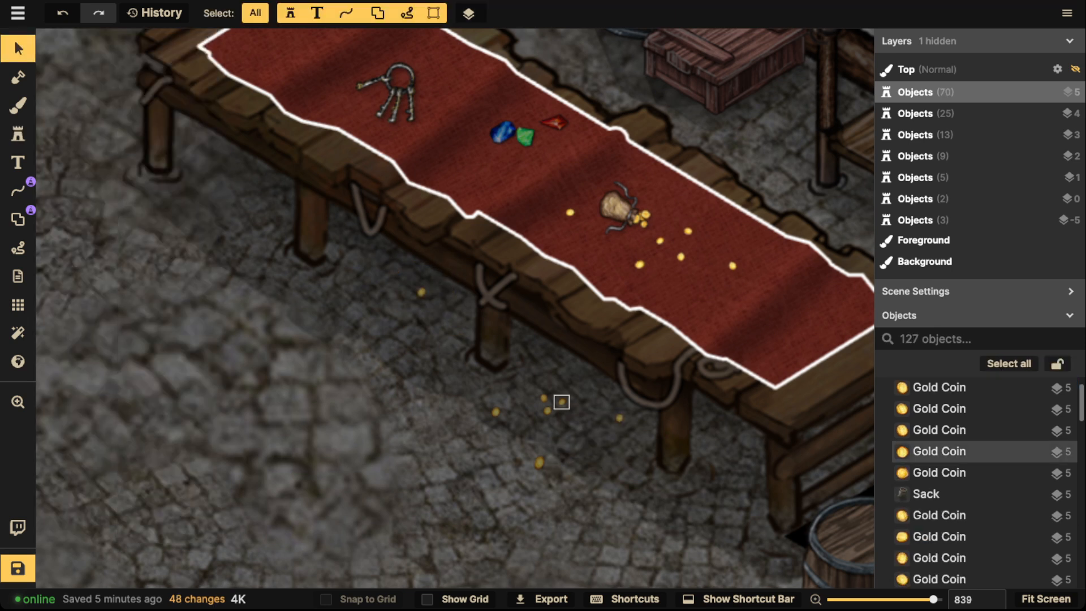
click(555, 400)
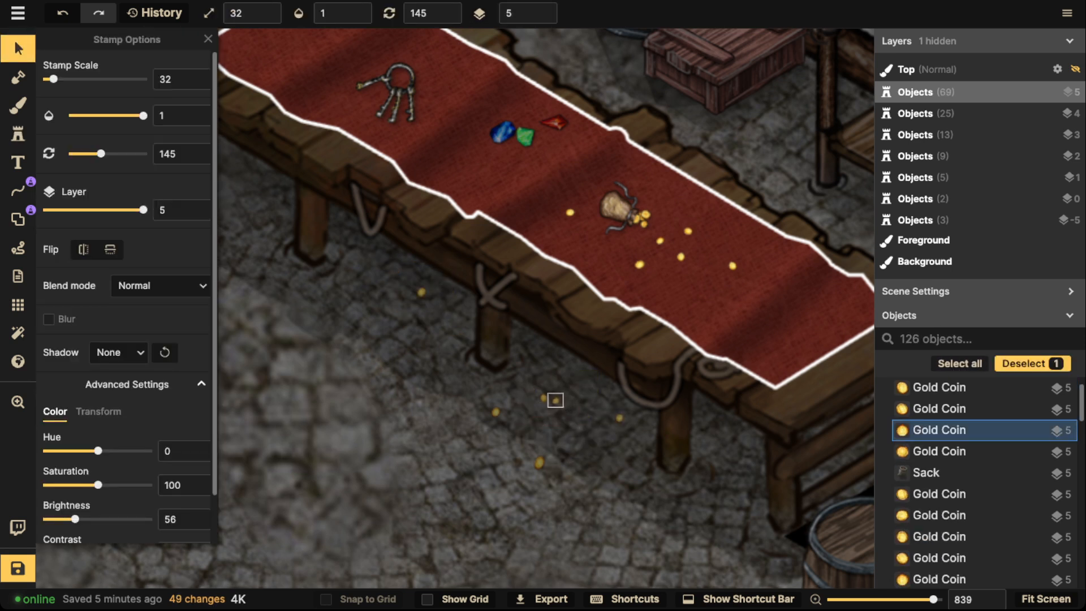
drag(539, 463, 548, 408)
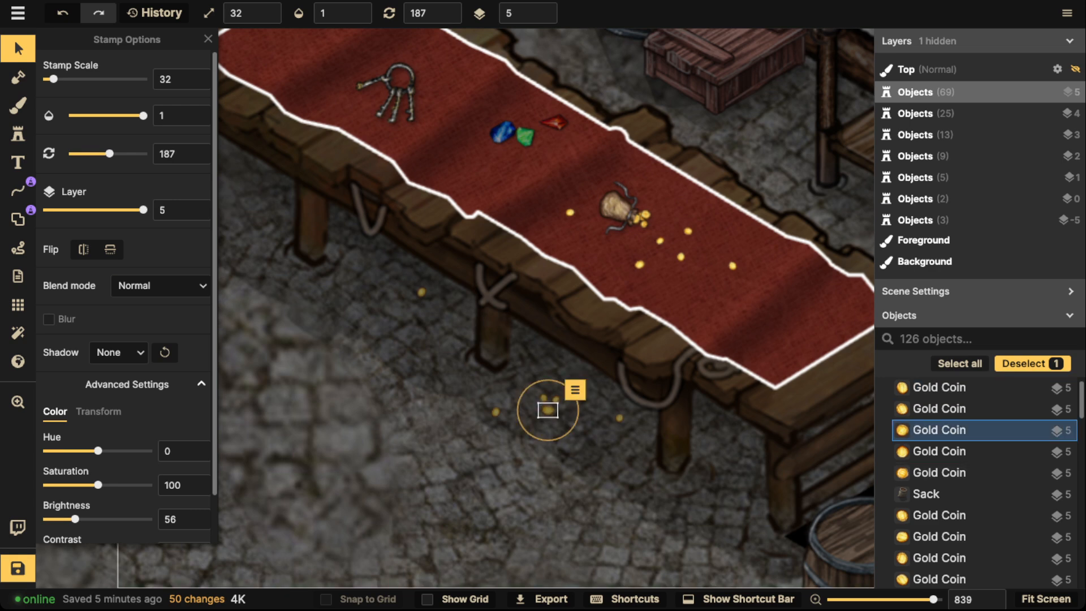
key(Escape)
Check the dressed table within the whole shop interior and save the map
scroll(678, 255, down, 6)
scroll(518, 249, down, 3)
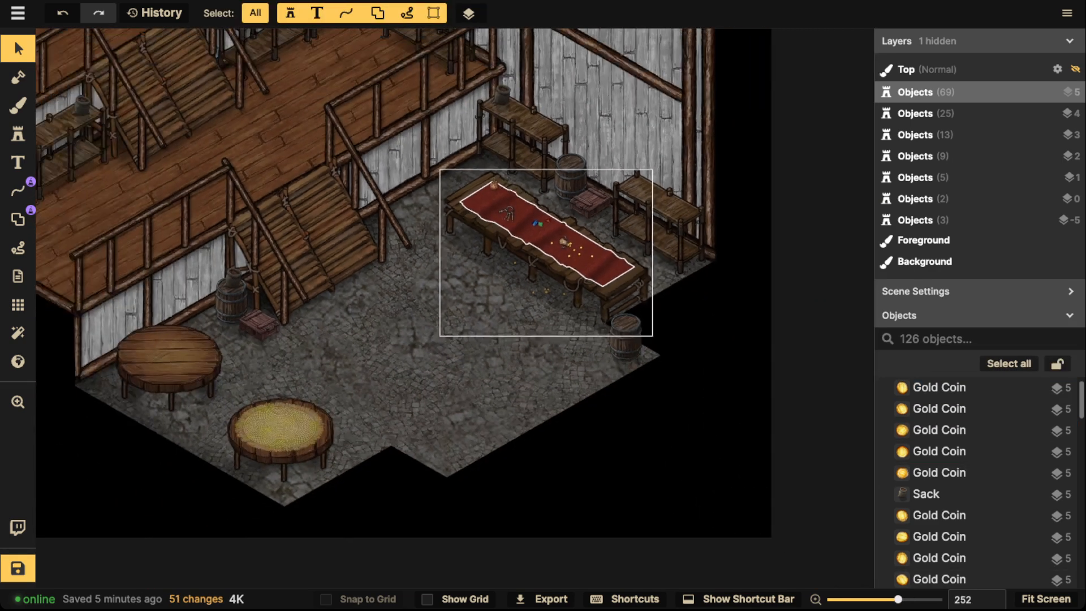
drag(519, 192, 638, 350)
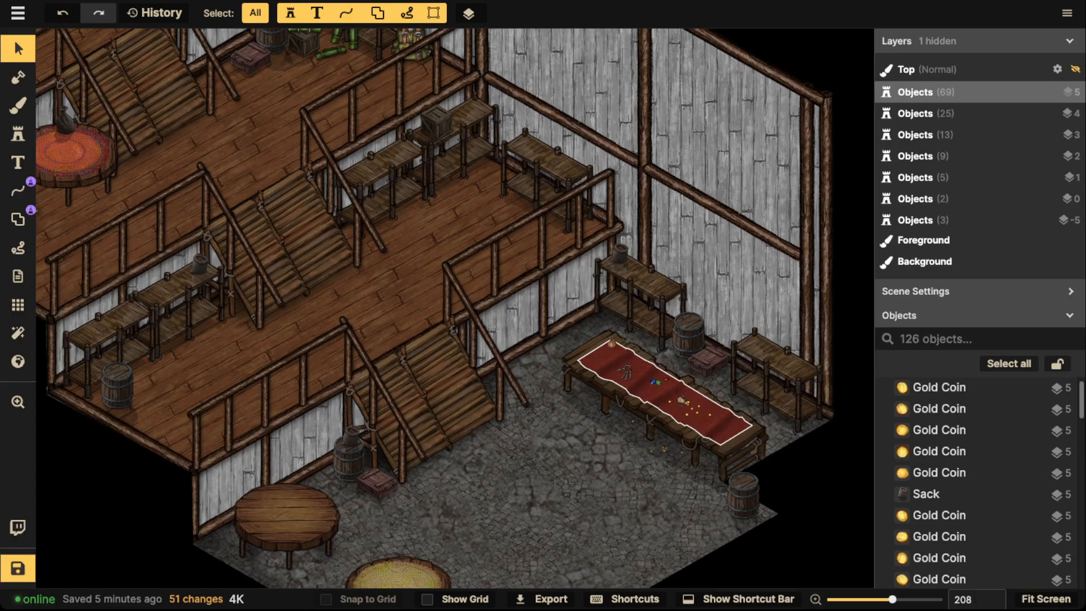
scroll(342, 257, down, 2)
drag(362, 221, 399, 319)
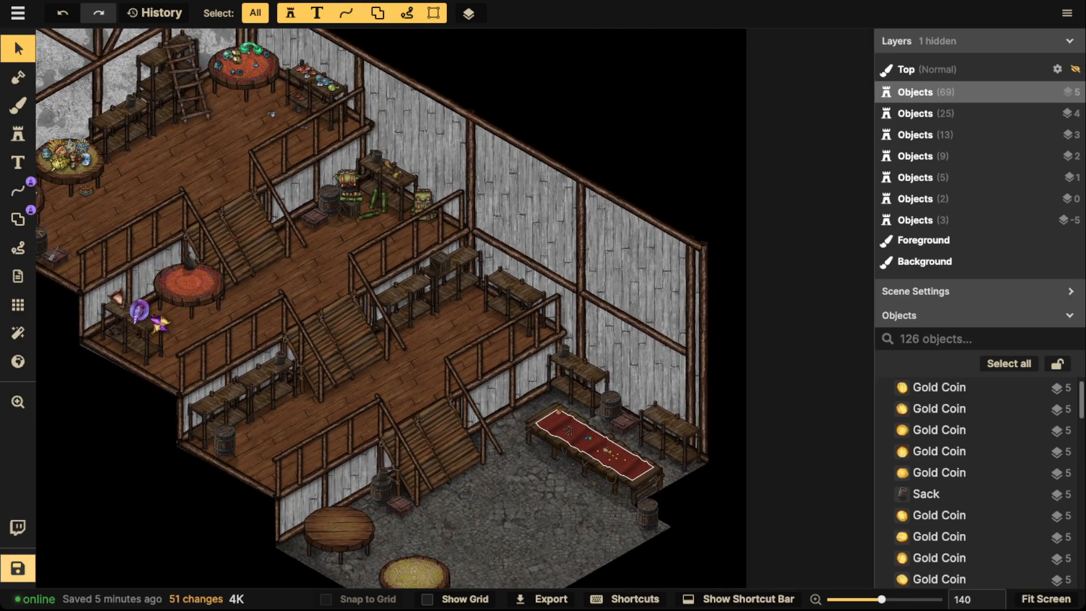
key(ctrl+s)
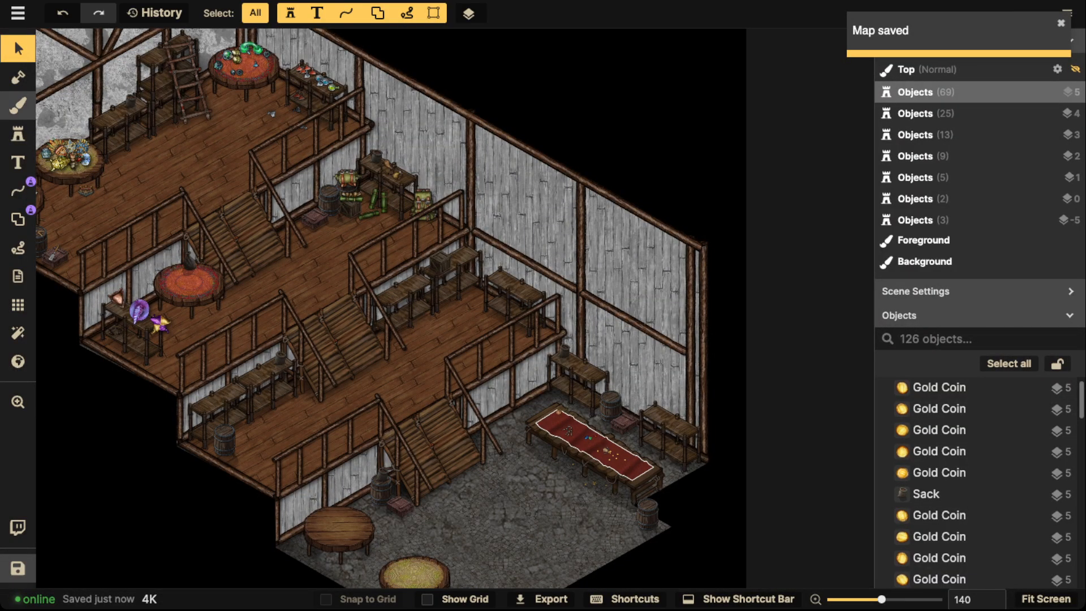
Search the stamp catalog for rug and pick the round orange patterned variant
click(189, 282)
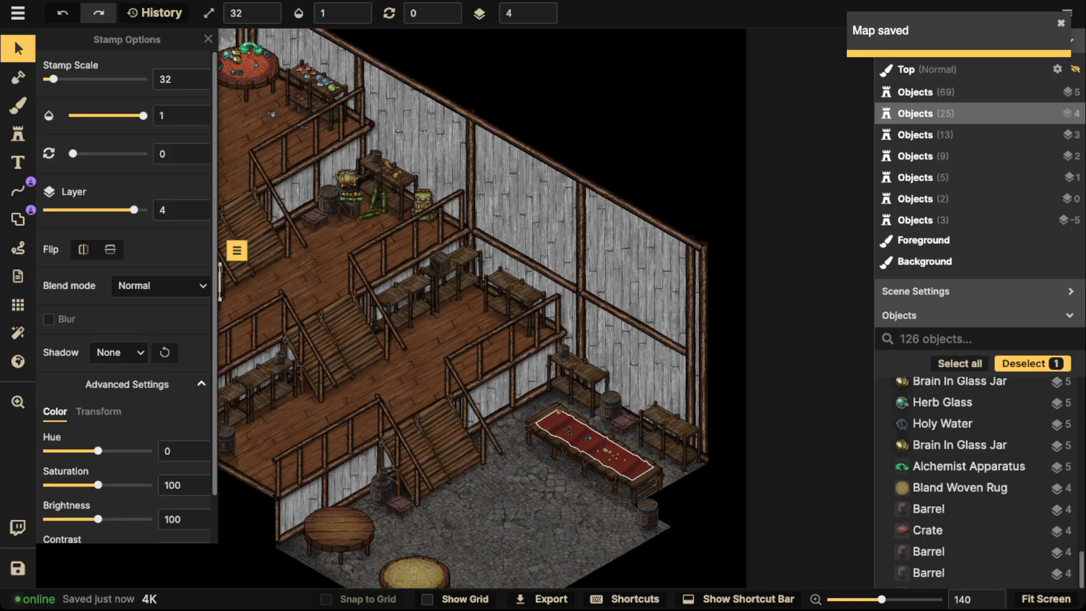
key(Escape)
click(18, 134)
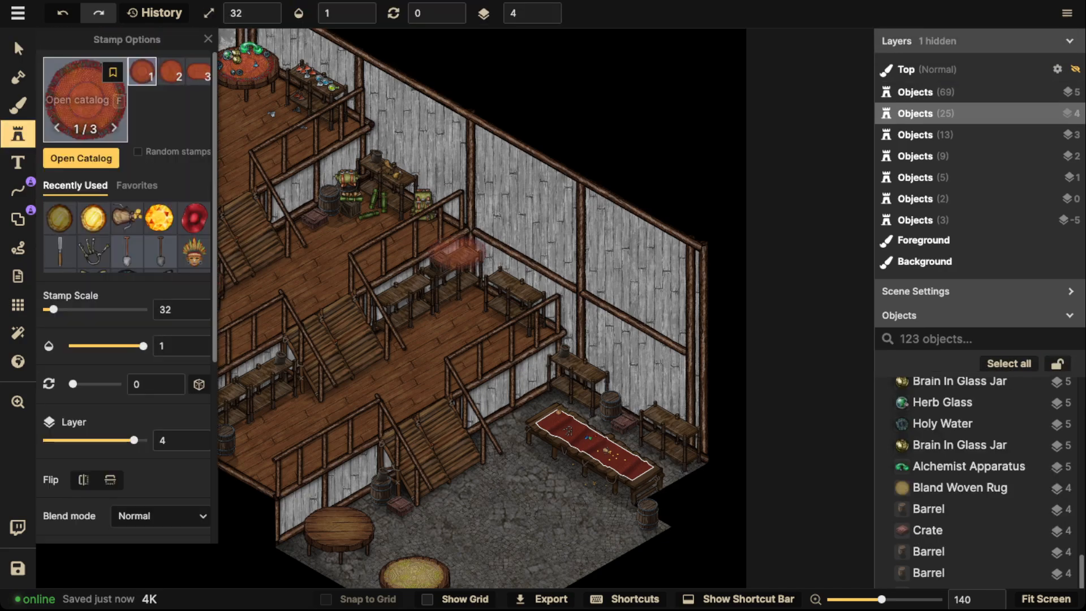
click(85, 102)
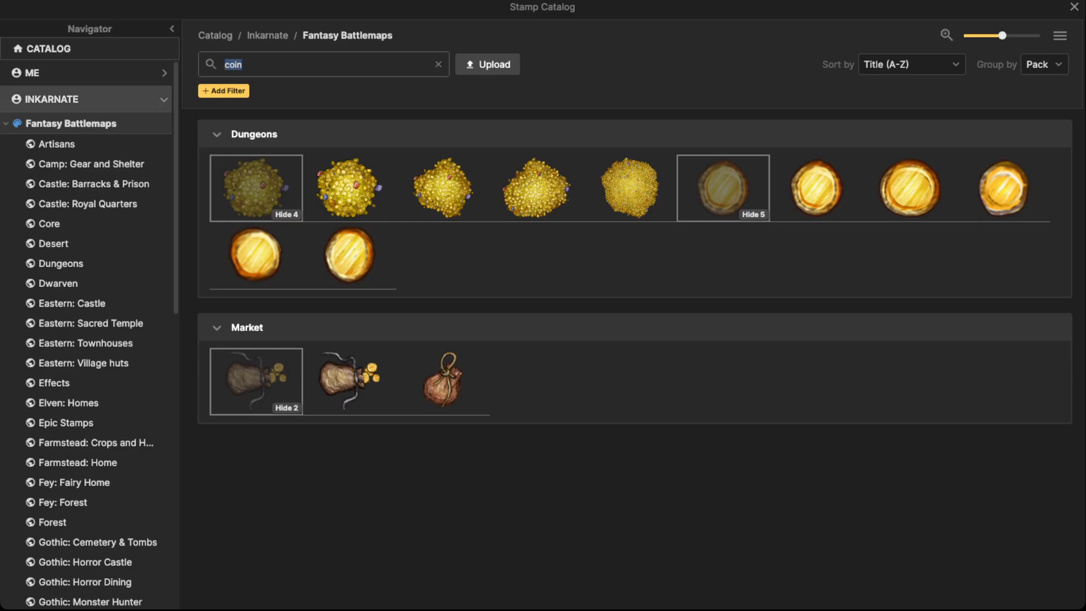
text(rug)
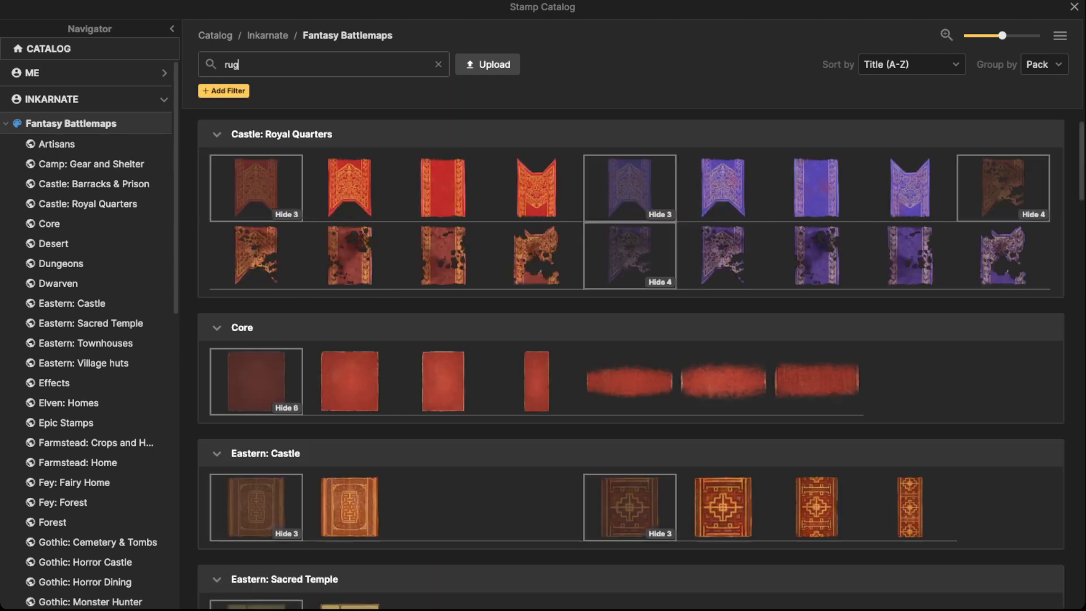
scroll(639, 362, down, 5)
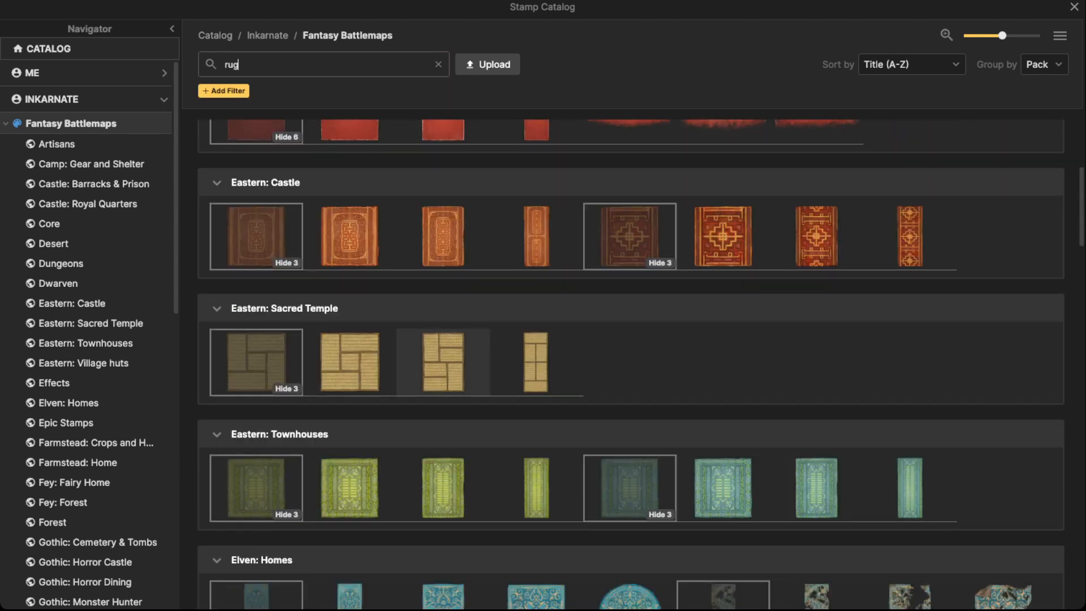
scroll(630, 362, down, 6)
click(349, 416)
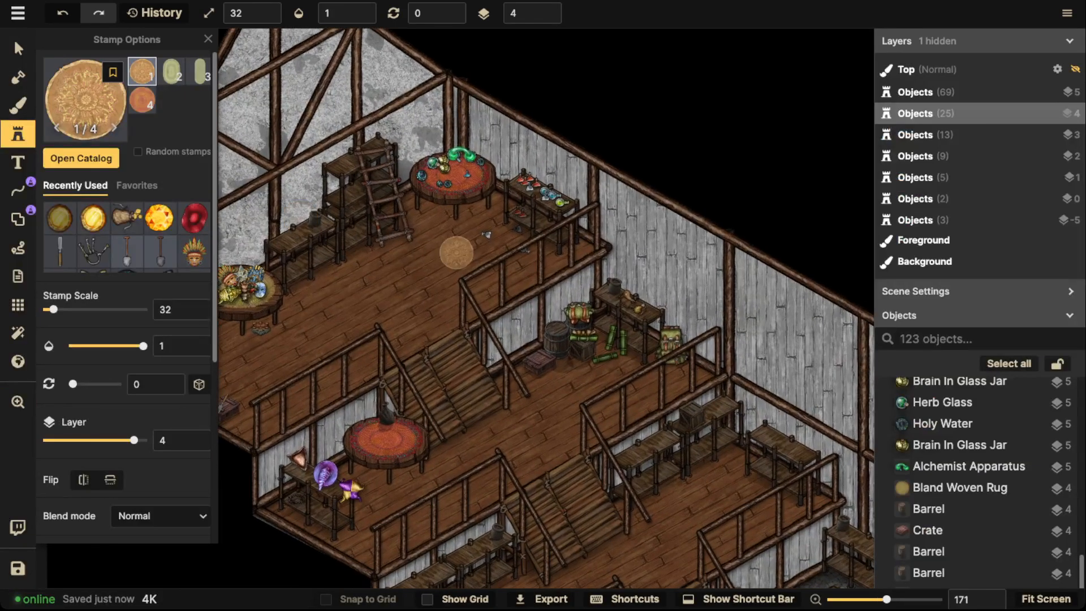
click(142, 99)
Place the round orange rug at scale 82 on the upper wooden floor near the potion table, on layer 2
scroll(365, 256, up, 5)
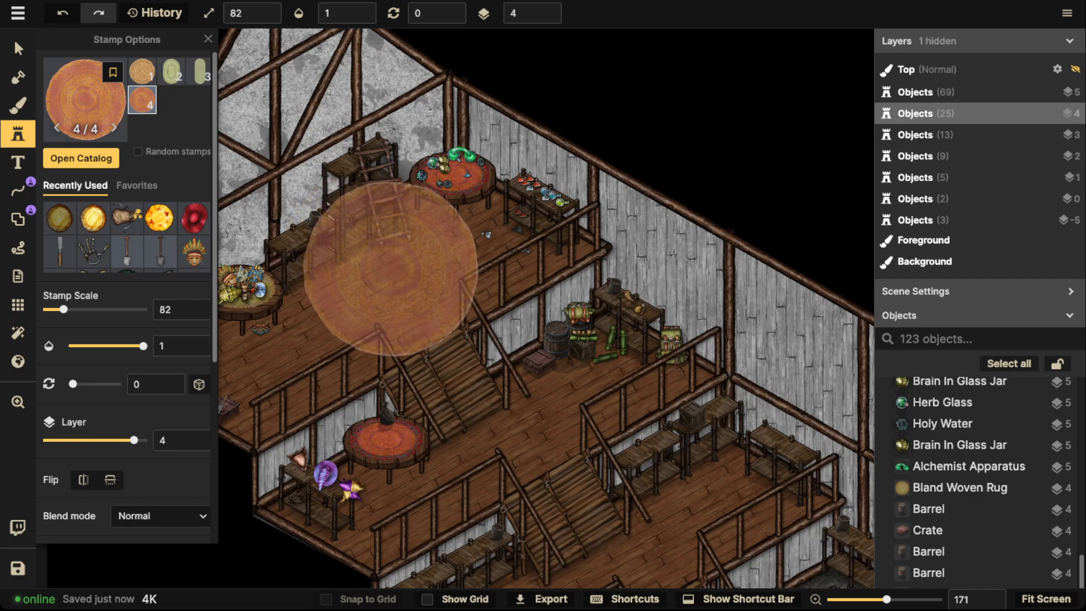
click(437, 250)
click(548, 16)
click(548, 17)
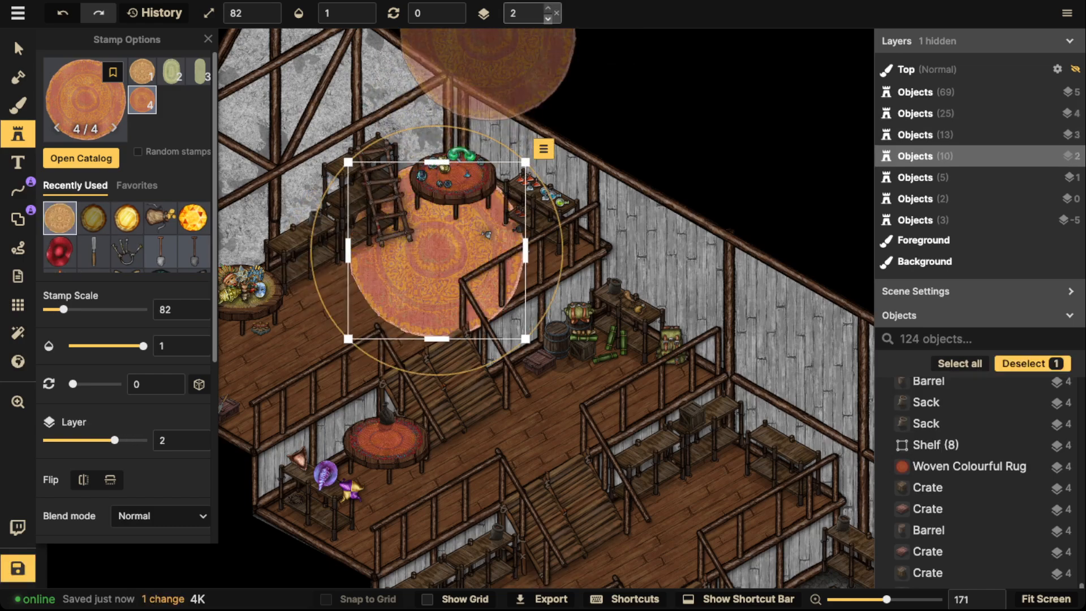
click(547, 17)
click(548, 10)
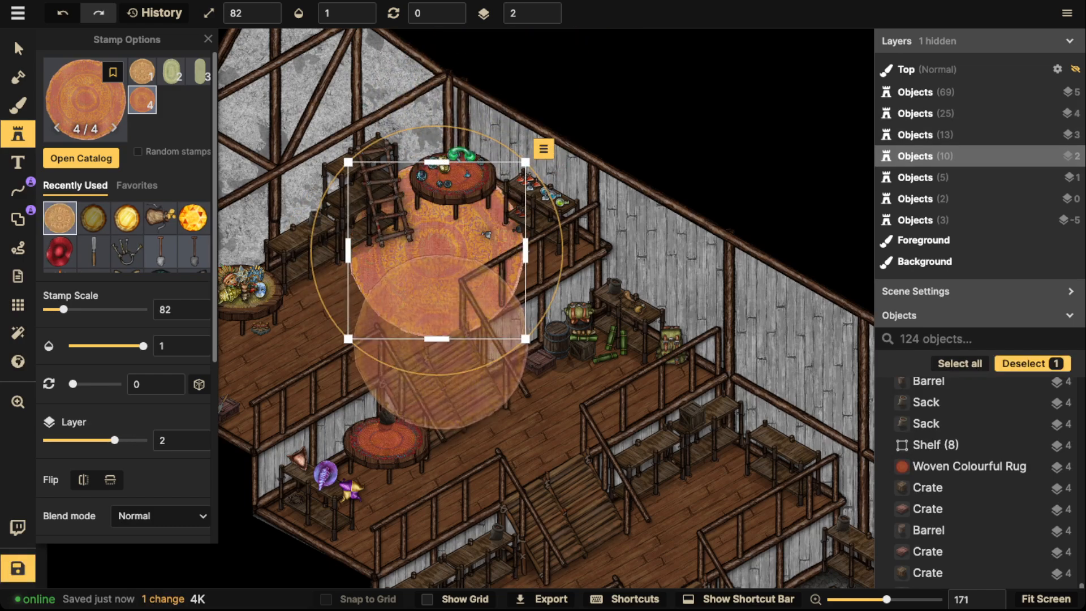
Flatten the orange rug into an oval matching the isometric floor and reposition it in front of the potion table
drag(436, 338, 436, 247)
drag(437, 204, 445, 246)
mouse_move(446, 289)
mouse_down()
mouse_move(446, 312)
mouse_move(446, 278)
mouse_up()
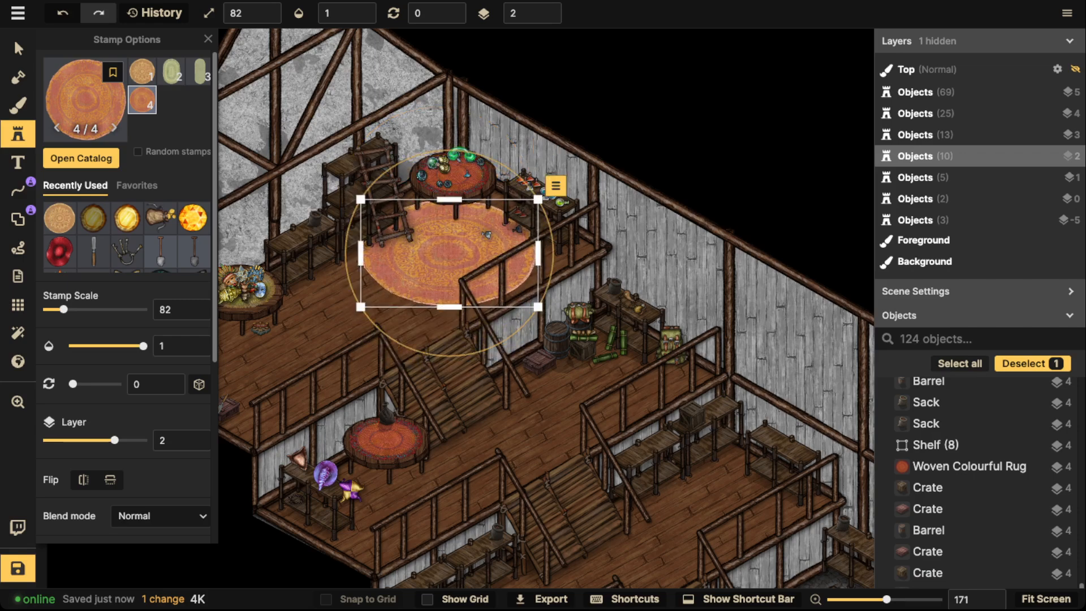
Set the orange rug's brightness to 57 and its contrast to 110
scroll(127, 238, down, 5)
drag(98, 468, 75, 468)
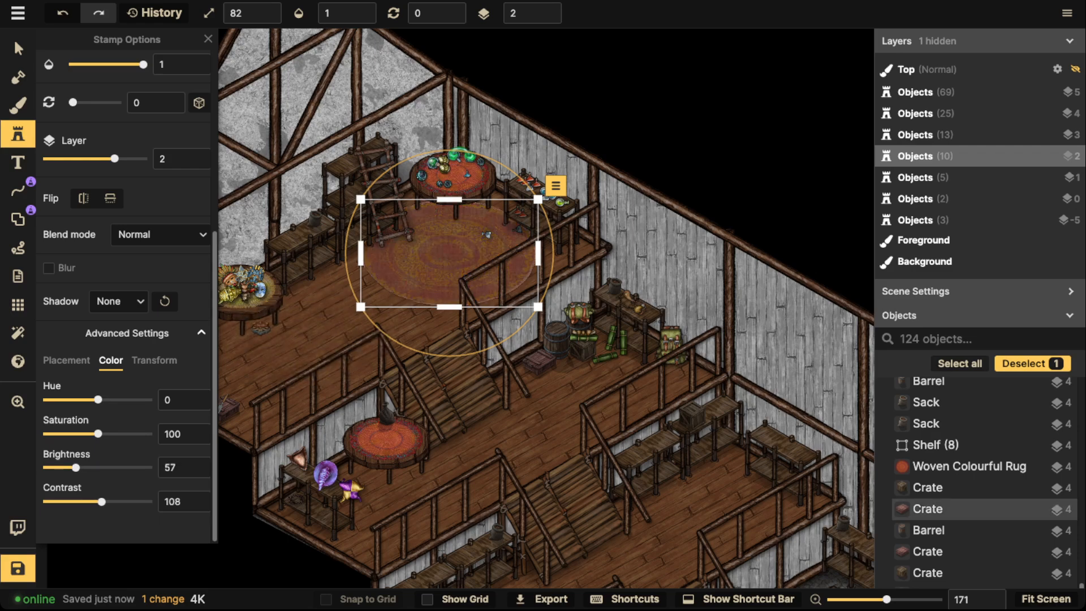
key(space)
Switch to the beige round rug variant and place it at scale 102 on the lower wooden landing beside the barrel
drag(593, 487, 529, 253)
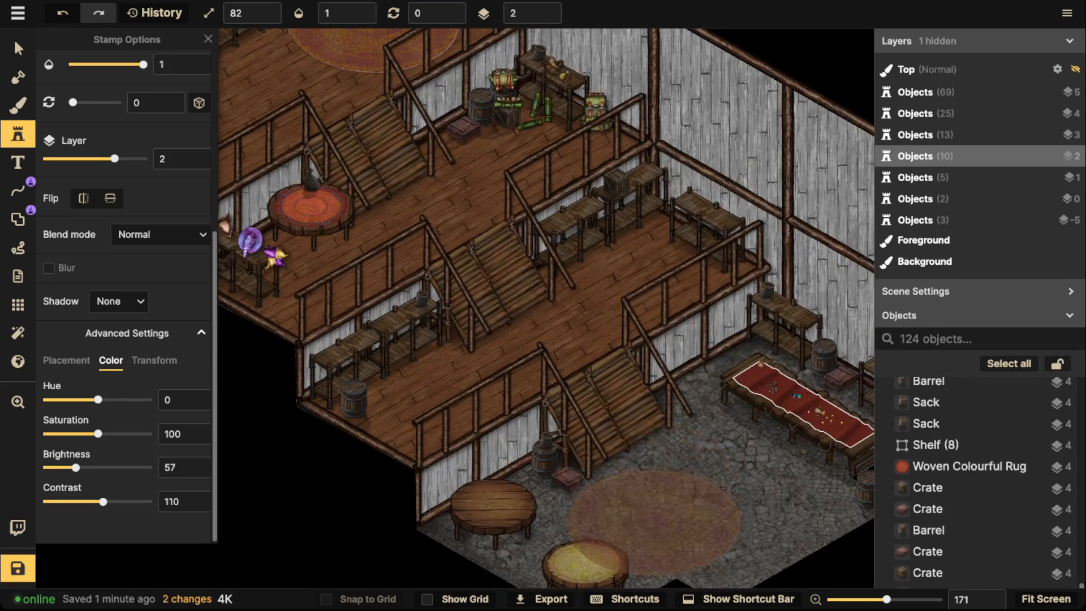
key(space)
drag(643, 554, 643, 408)
key(Right)
key(Right)
key(space)
drag(625, 269, 711, 491)
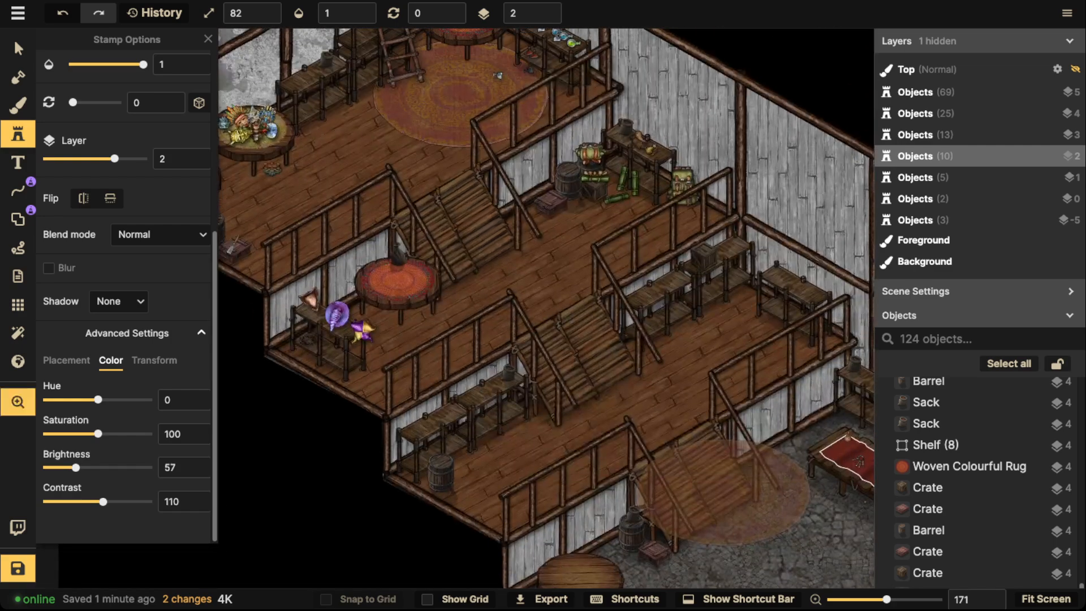
key(Right)
scroll(514, 474, up, 1)
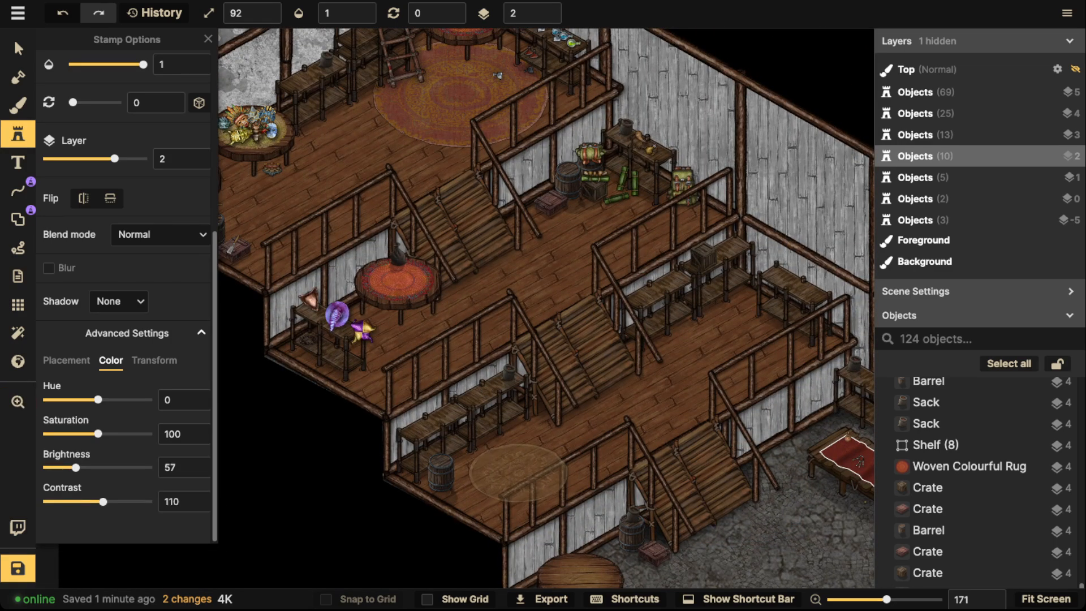
scroll(522, 469, up, 1)
click(522, 470)
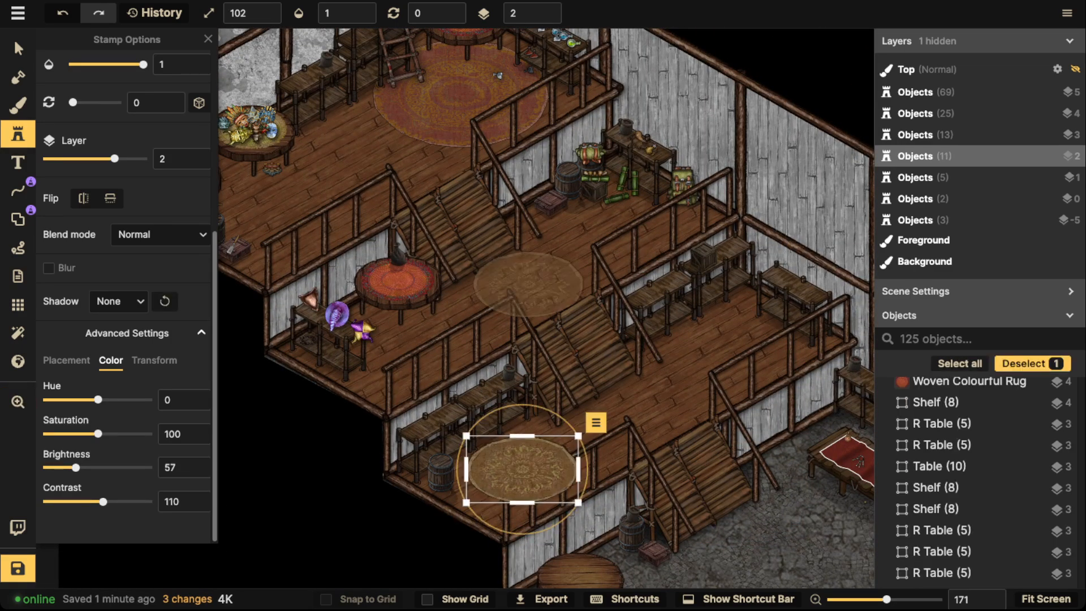
Send the beige rug to layer 1, nudge it slightly so it sits behind the railing, and deselect it
click(548, 17)
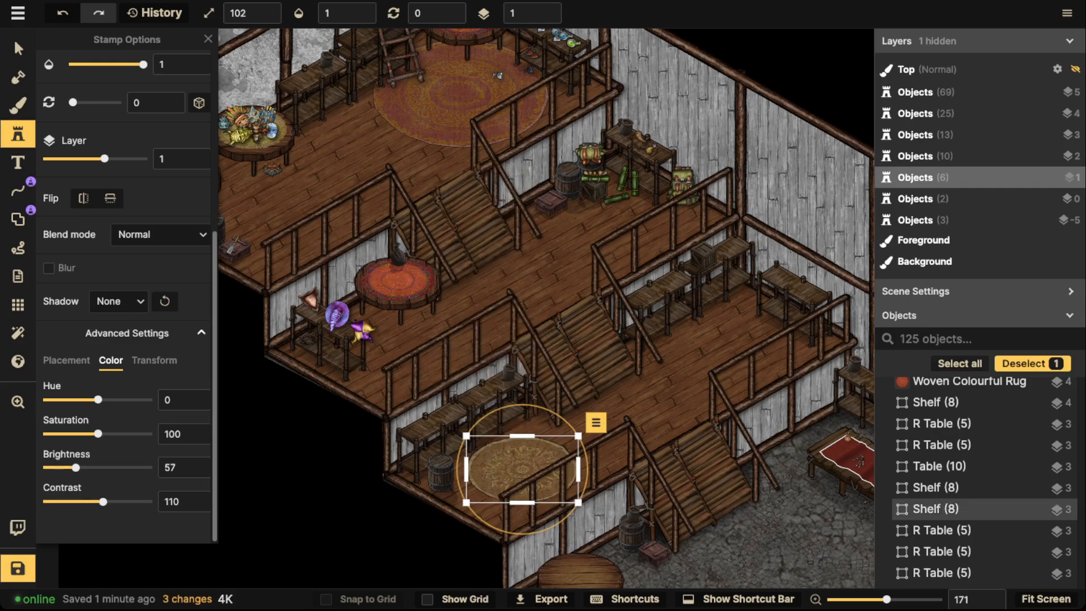
drag(522, 470, 526, 472)
key(Escape)
scroll(493, 291, down, 3)
drag(493, 291, 532, 320)
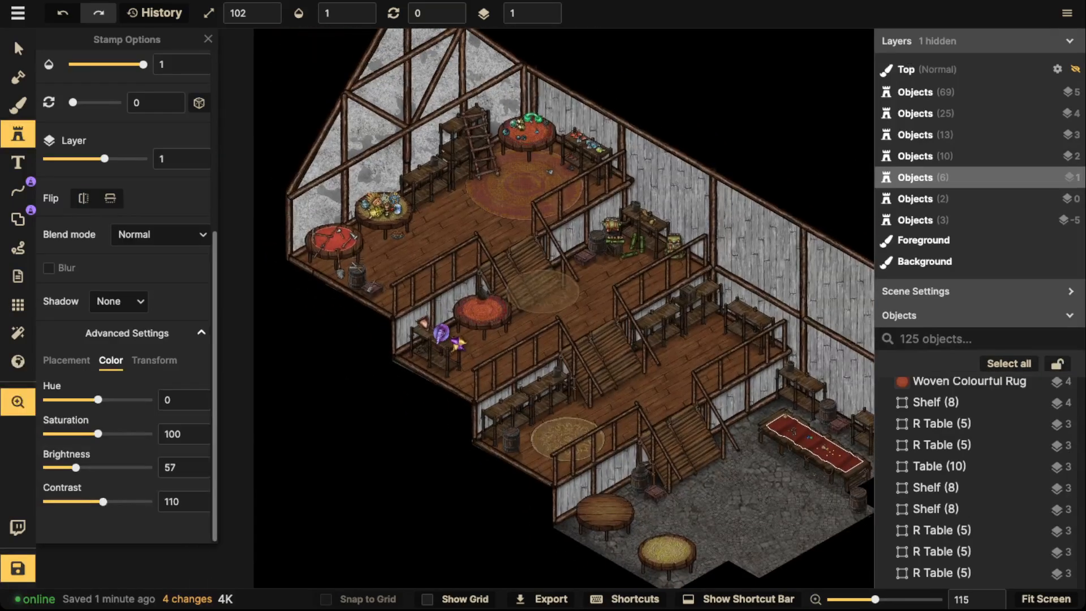
Draw a red-textured, white-outlined parallelogram rug with the shape Pen tool on the upper floor between the mask table and the stairs
click(17, 220)
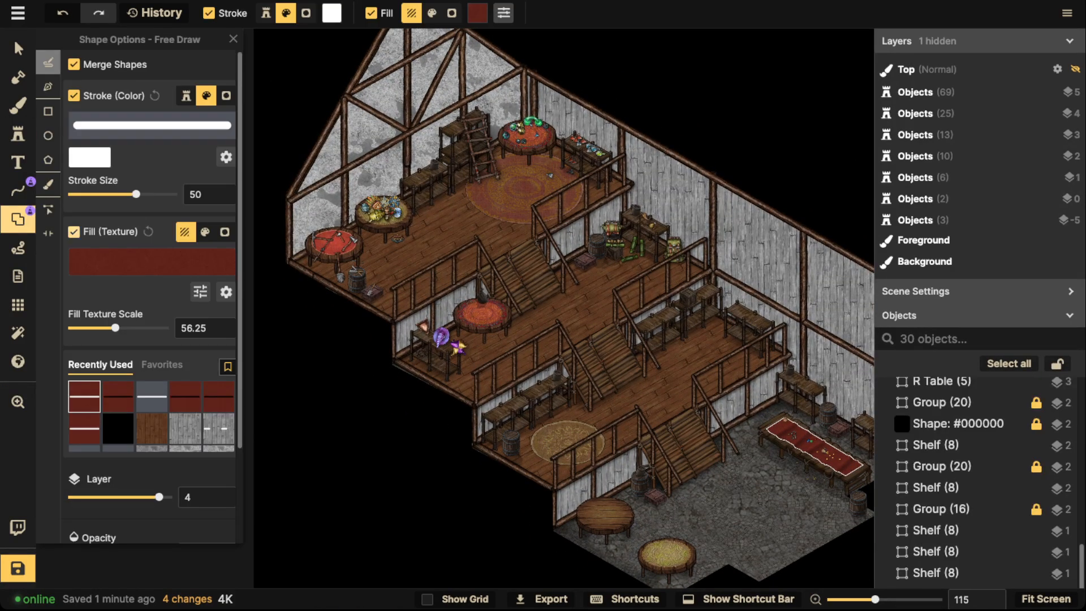
scroll(356, 181, up, 2)
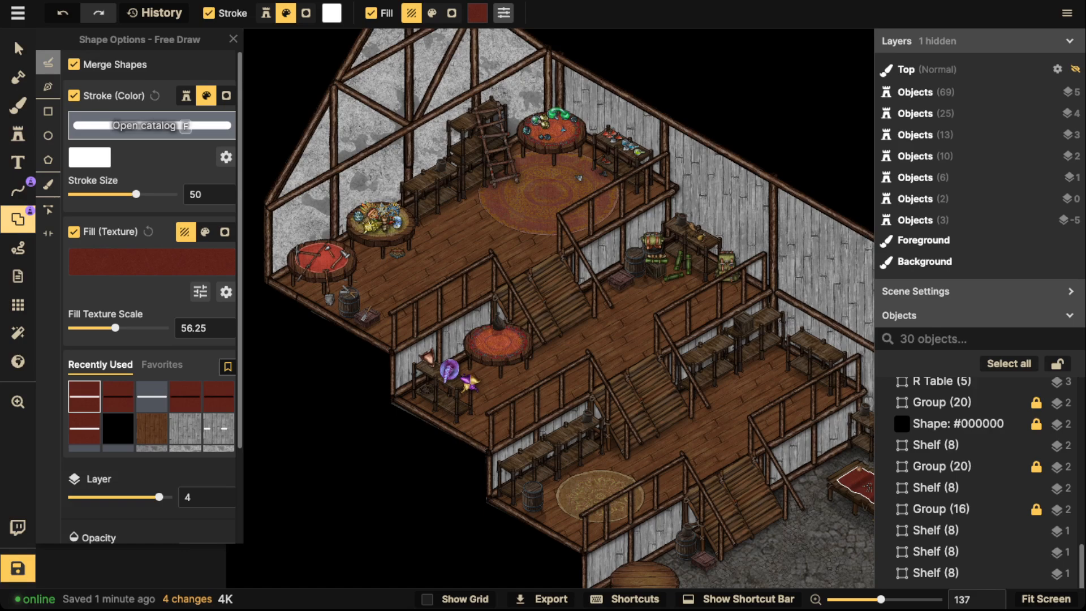
click(48, 111)
scroll(448, 283, up, 4)
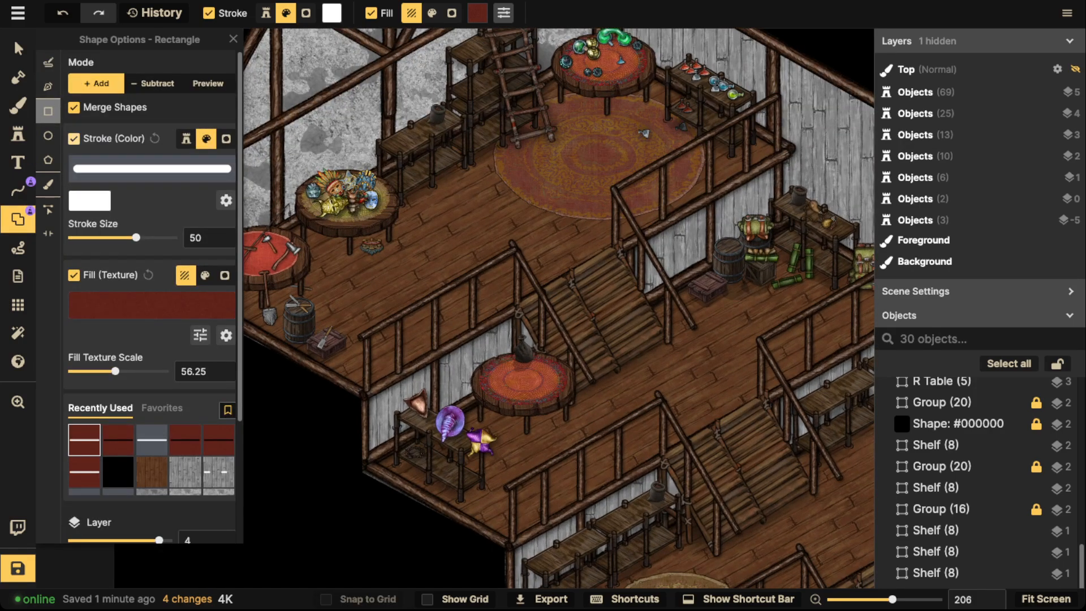
click(48, 85)
click(356, 285)
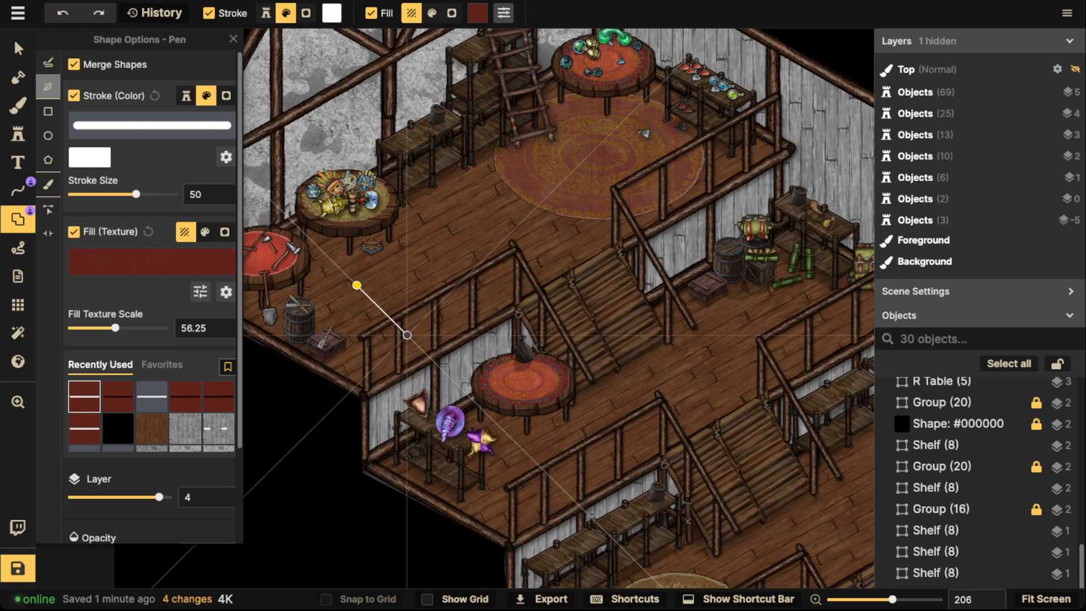
click(557, 259)
click(434, 329)
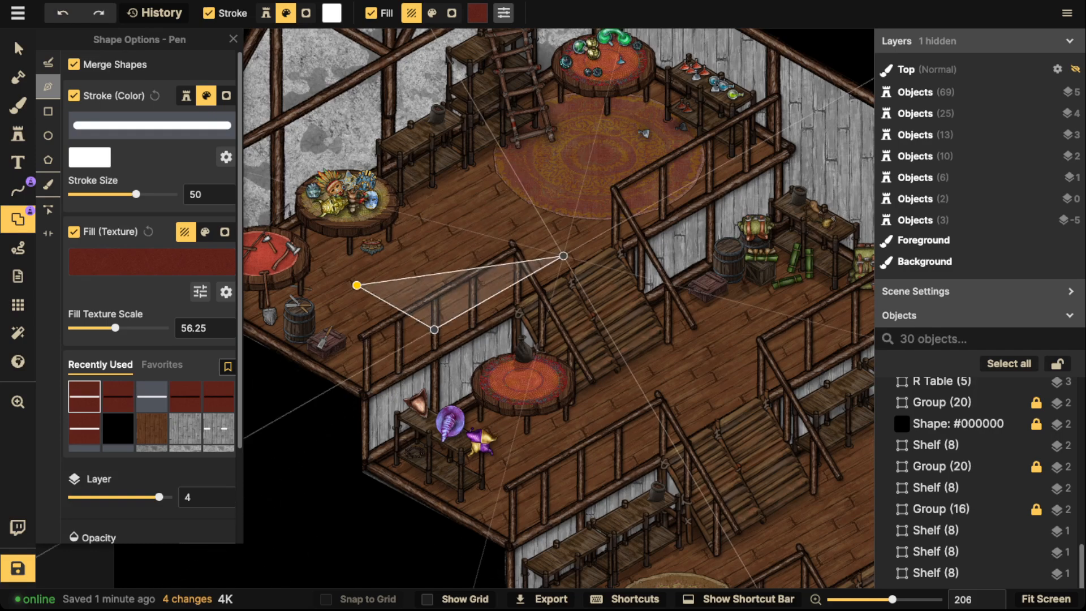
click(563, 255)
click(488, 213)
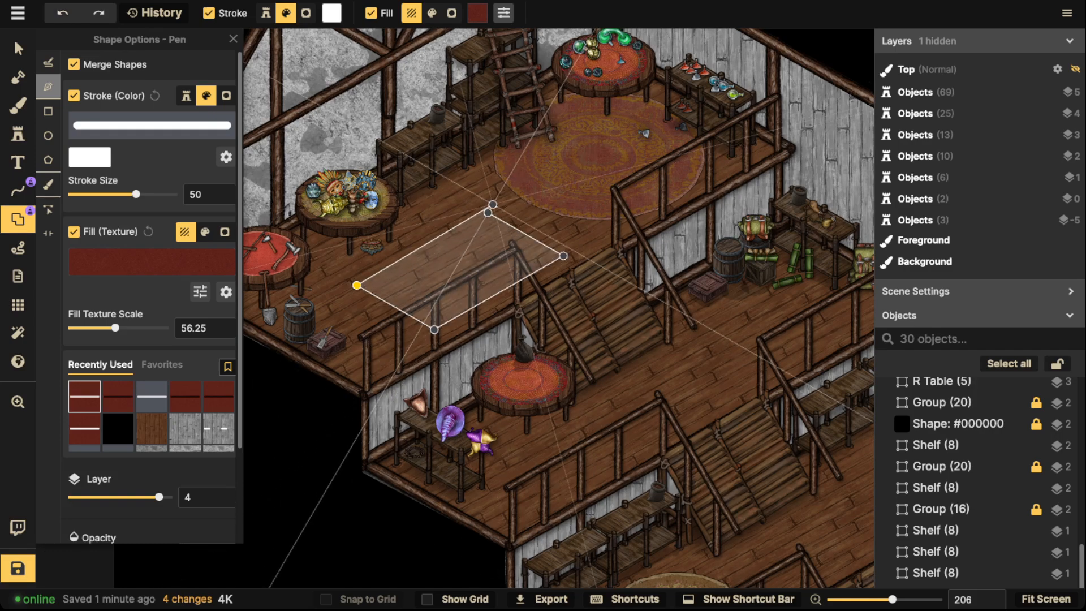
click(357, 285)
click(446, 354)
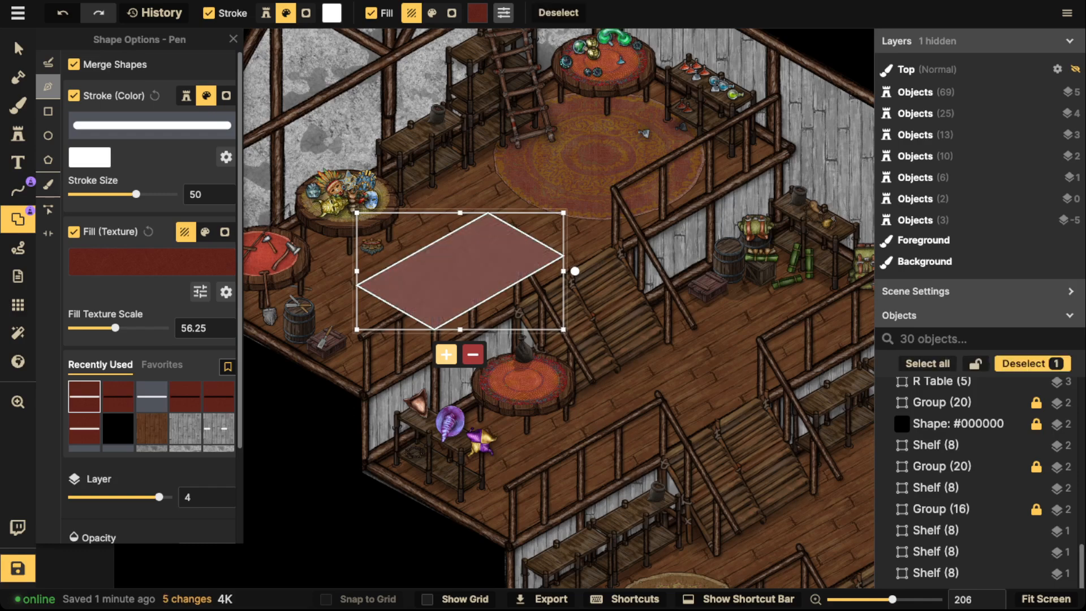
Select the red parallelogram rug and set it to layer 2 so the railing overlaps it
click(19, 49)
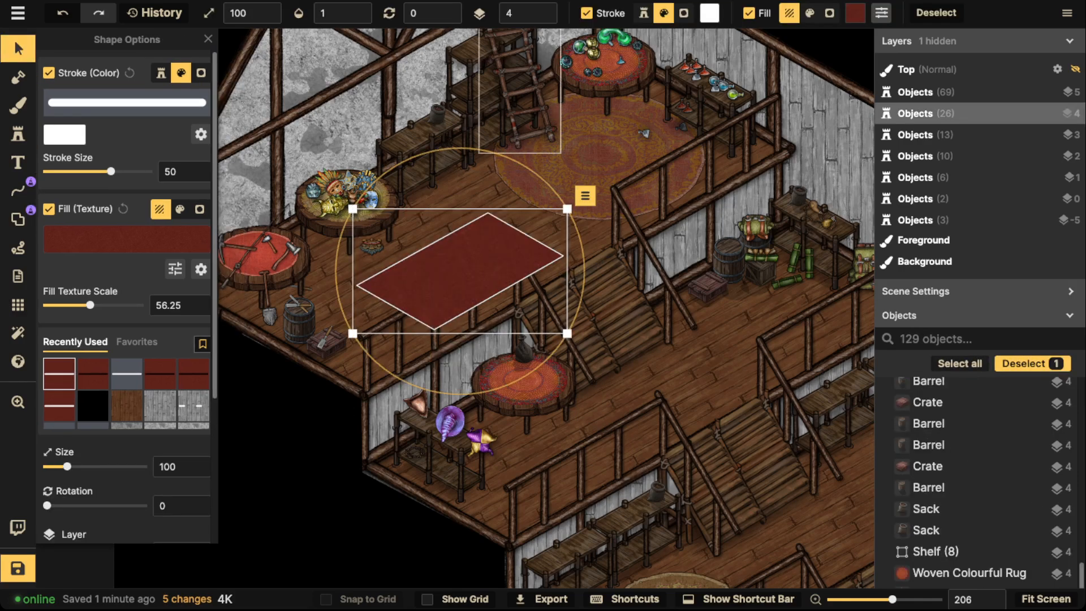
click(551, 13)
click(543, 8)
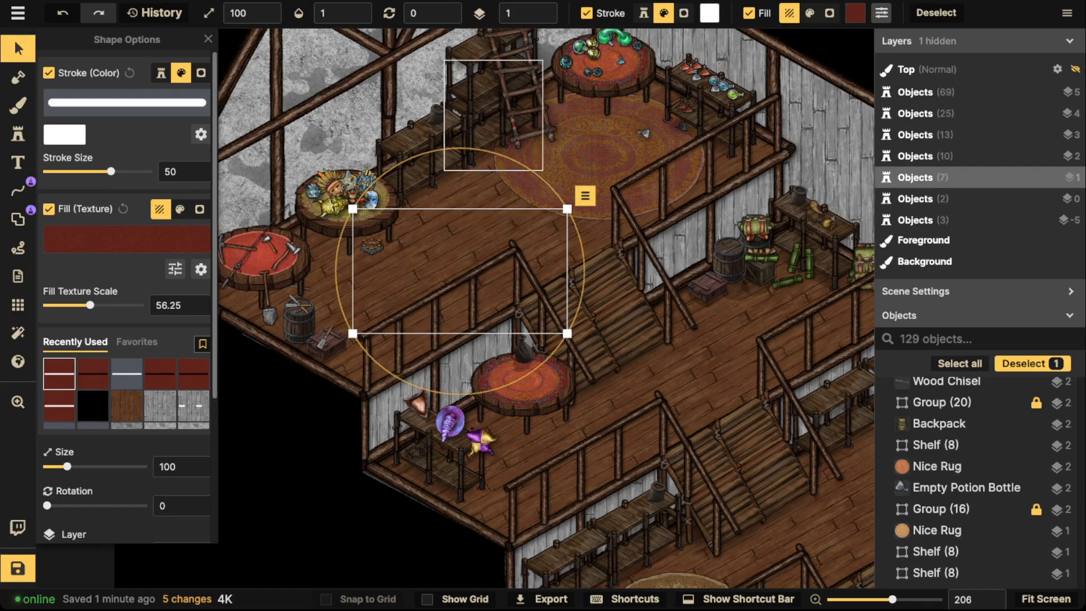
click(544, 7)
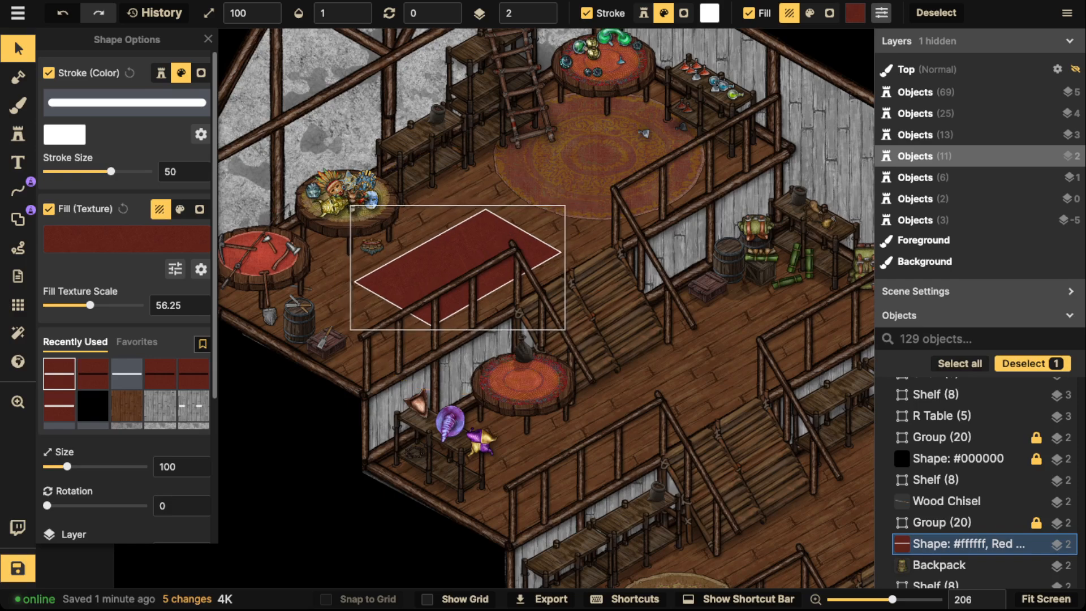
Try several carpet textures from the Castle: Royal Quarters pack as the parallelogram rug's fill
scroll(454, 271, up, 3)
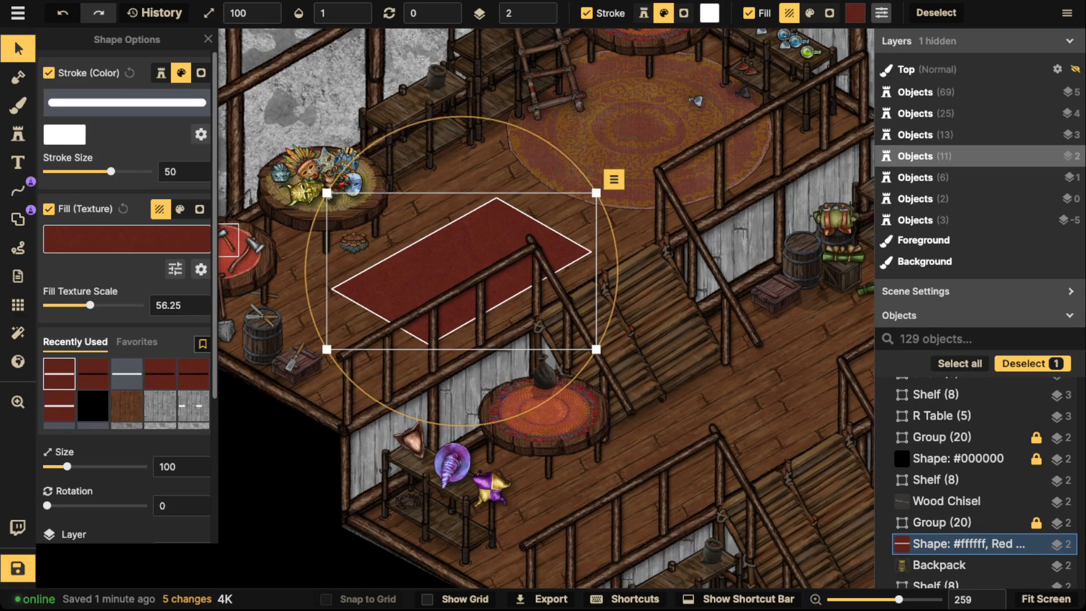
click(127, 239)
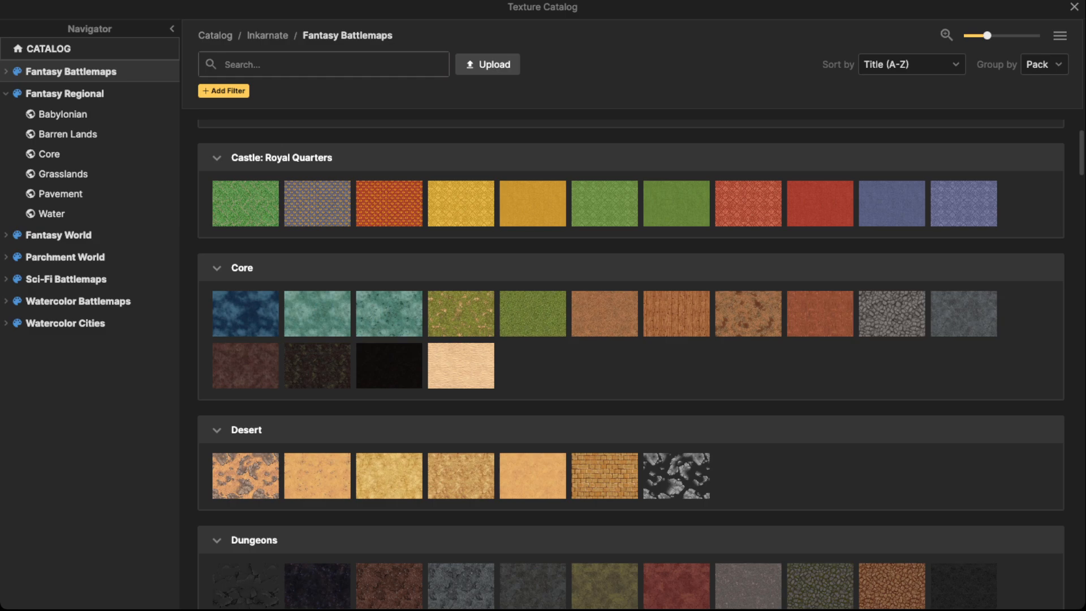
click(748, 204)
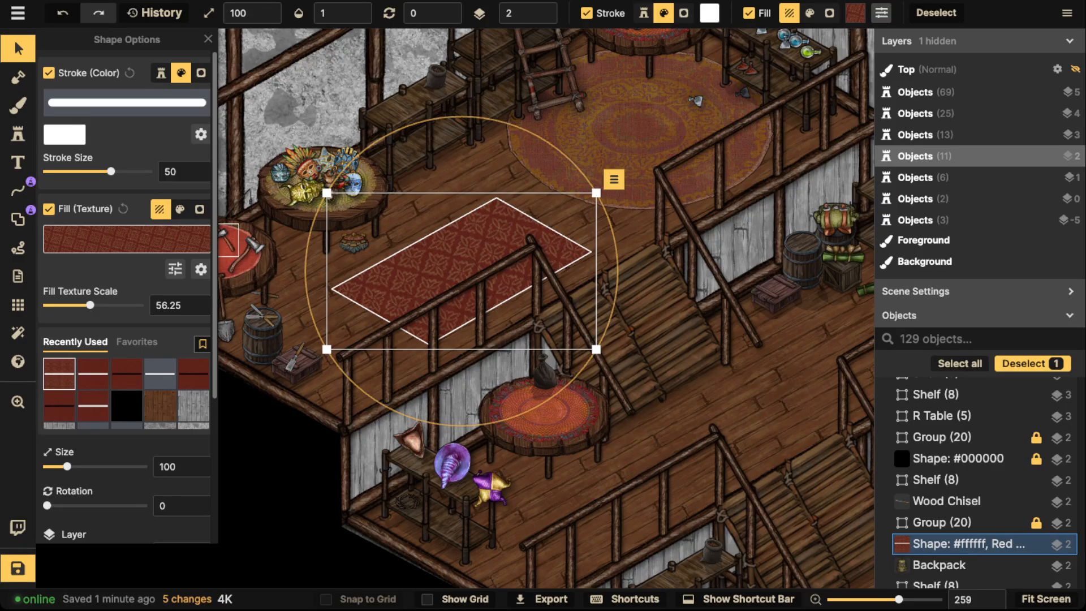
click(127, 238)
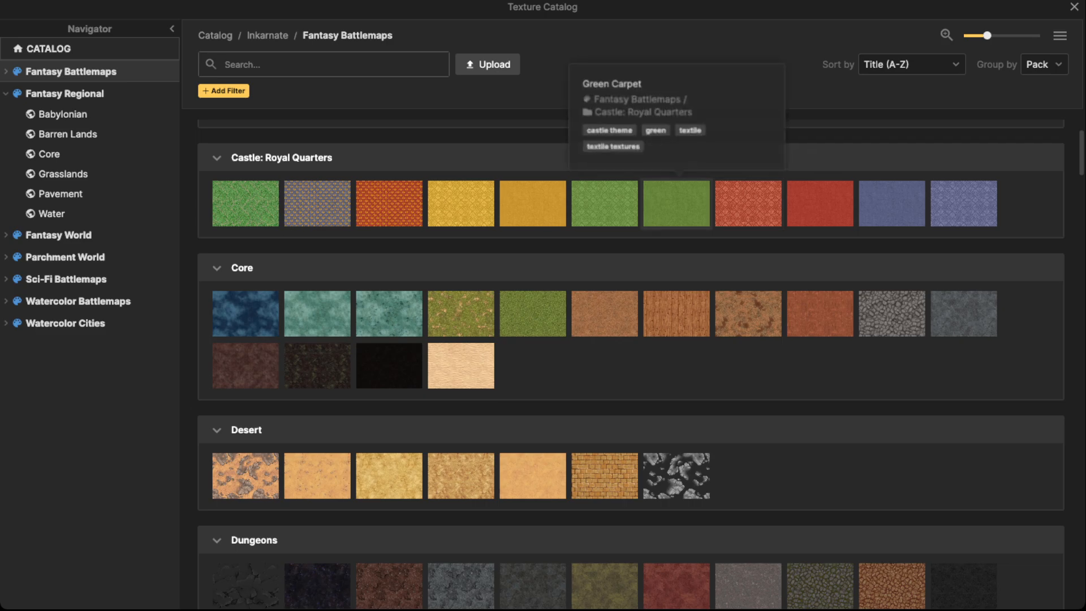
click(676, 204)
click(126, 238)
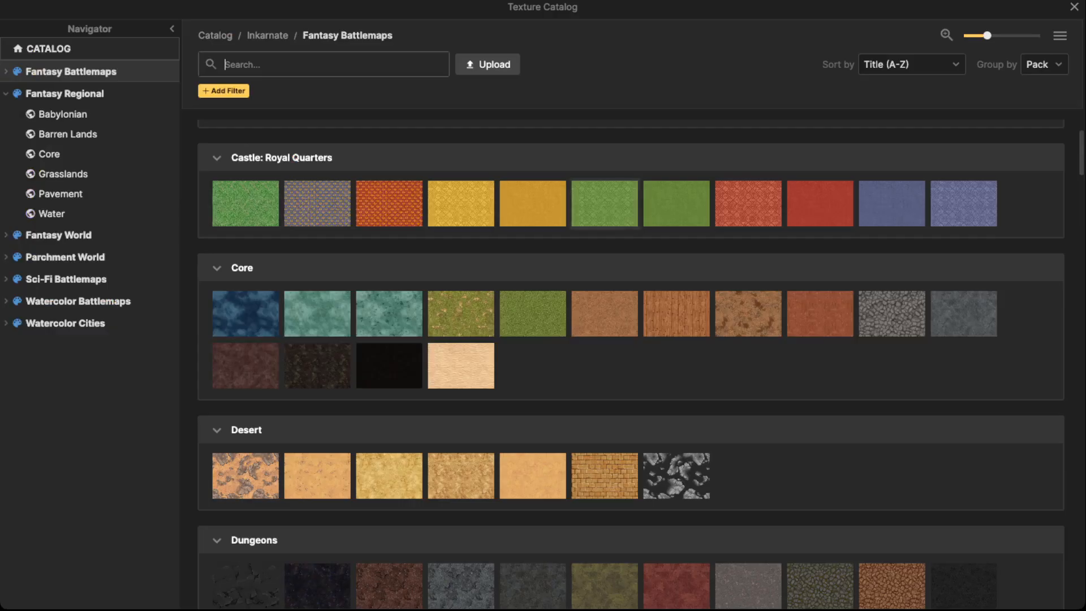
click(822, 204)
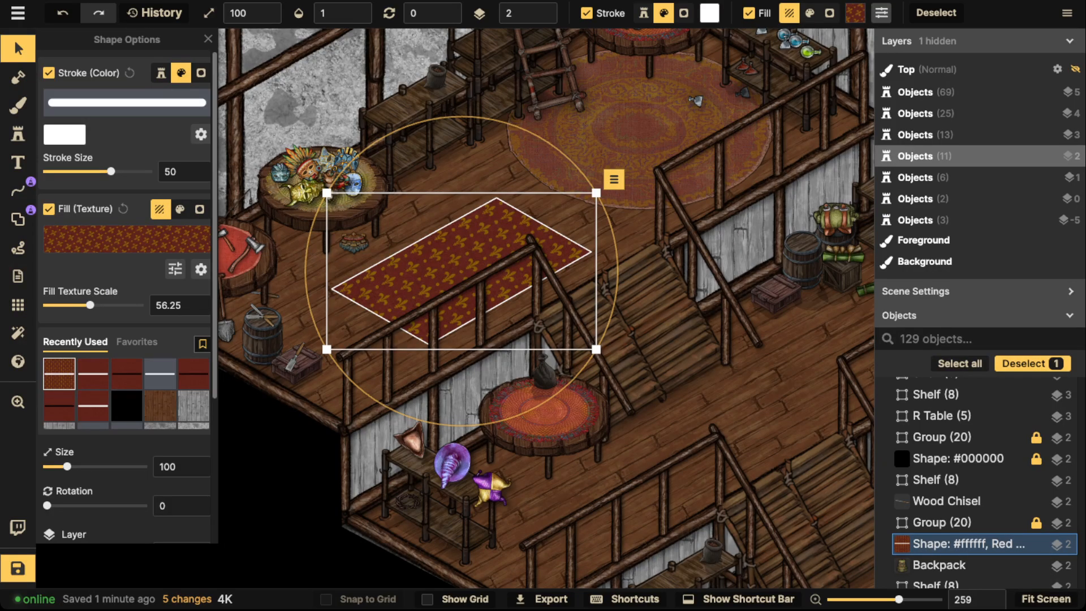
Browse the texture catalog and fill the parallelogram rug with the dark navy texture from City: Apartments in Sci-Fi Battlemaps
click(127, 239)
scroll(631, 362, down, 10)
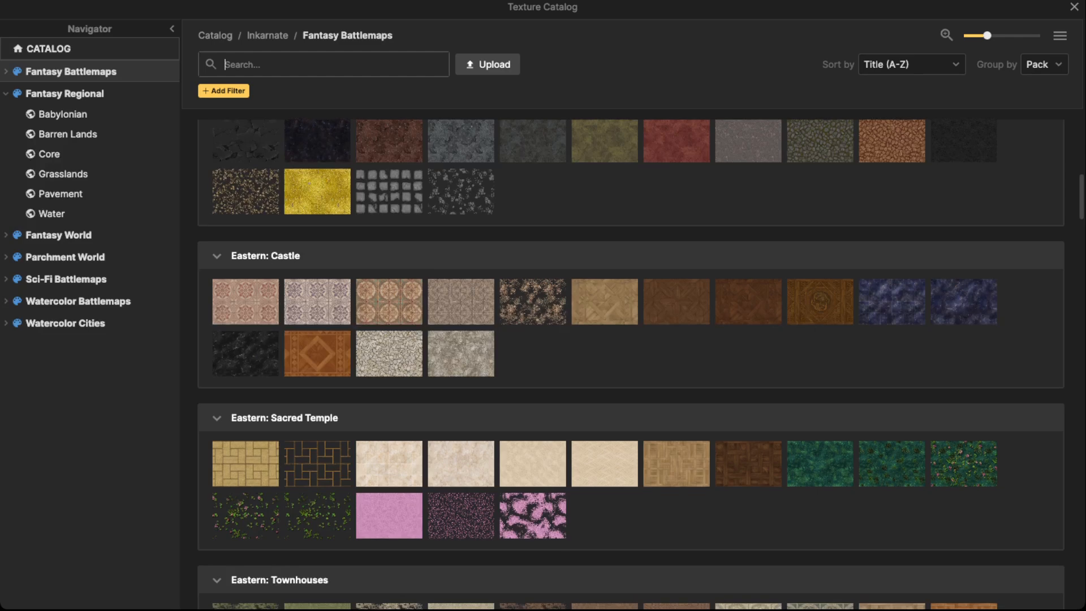
scroll(317, 193, up, 10)
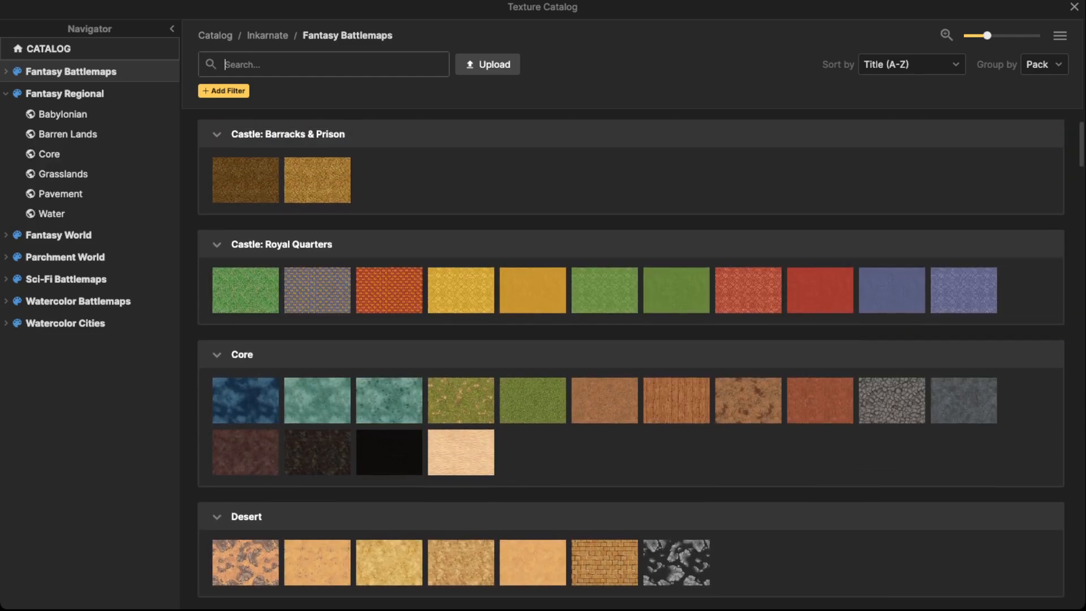
scroll(630, 362, down, 15)
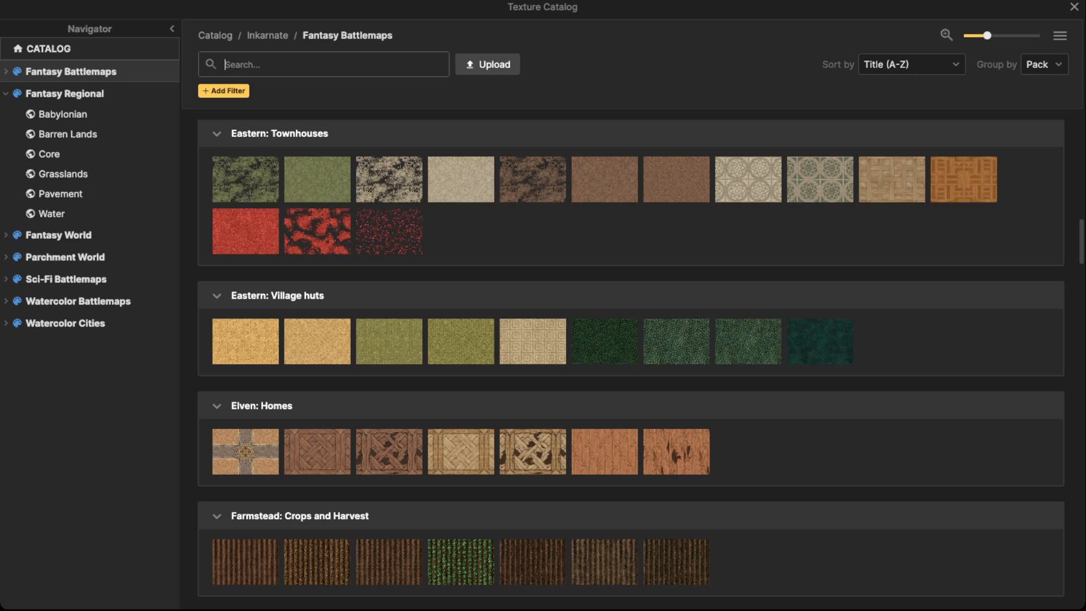
click(65, 93)
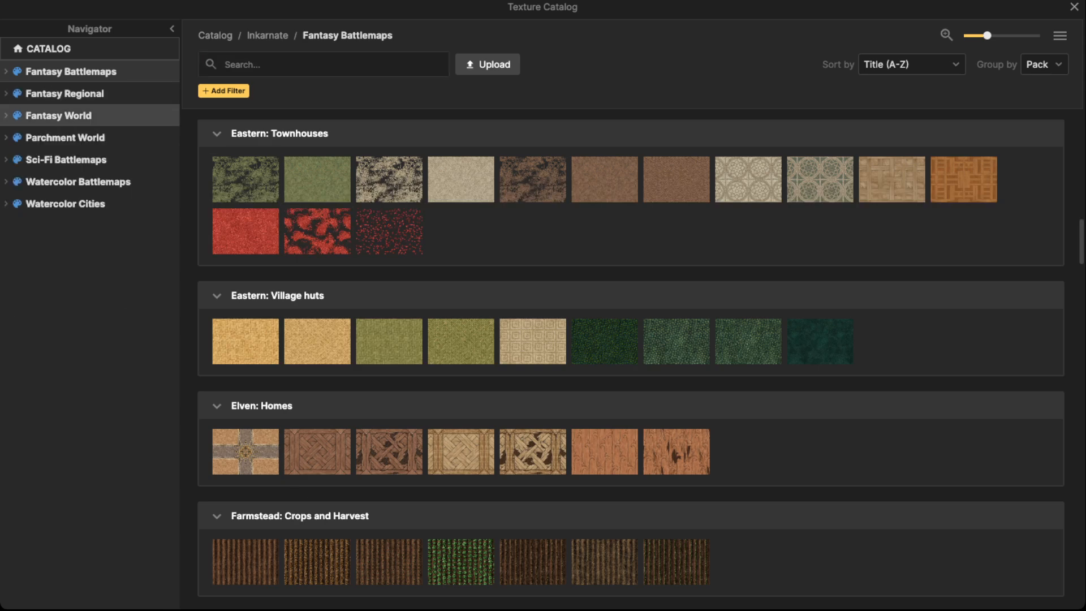
click(65, 159)
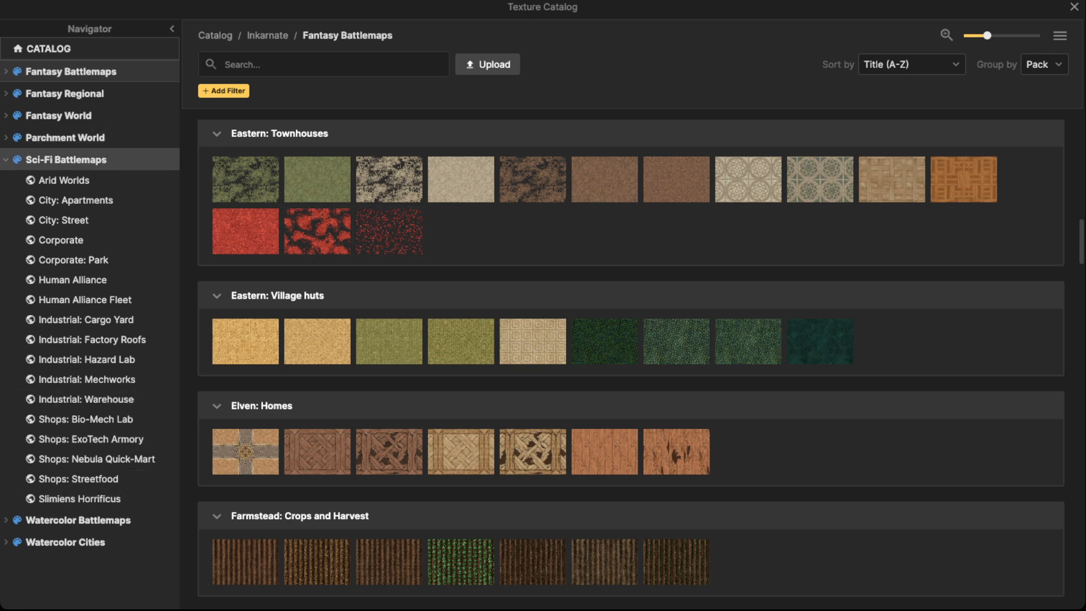
click(65, 159)
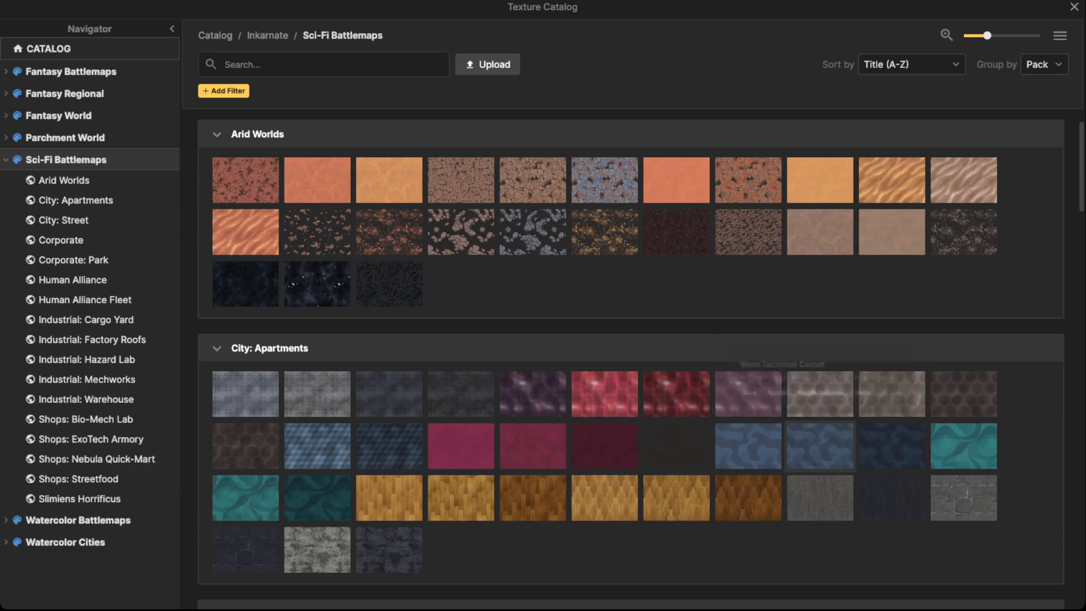
click(892, 446)
Reduce the navy rug's fill texture scale to 14.81
scroll(444, 261, up, 3)
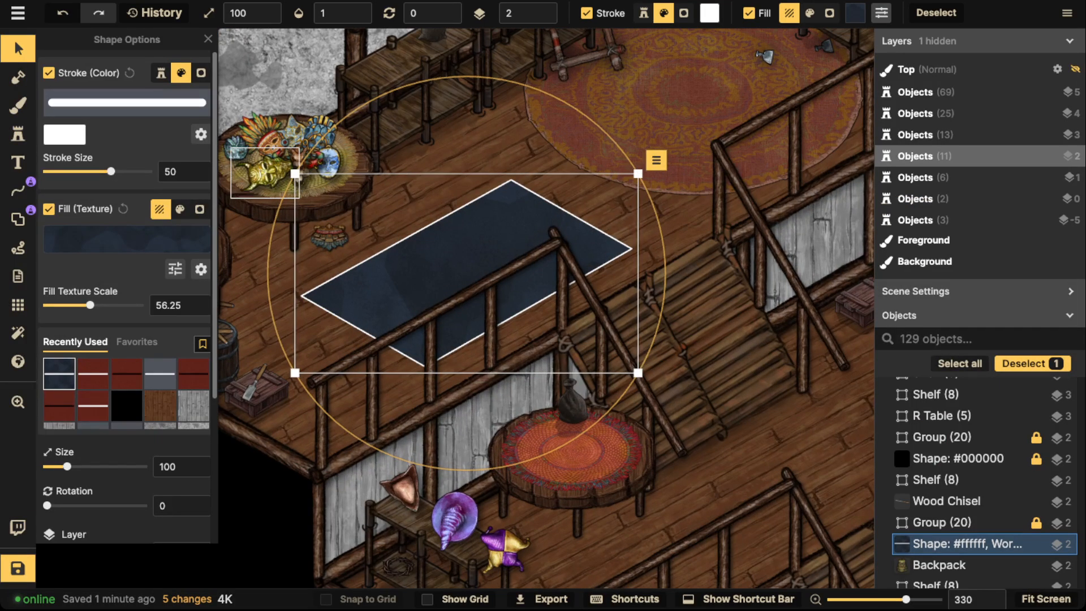
drag(90, 305, 66, 305)
scroll(389, 128, down, 3)
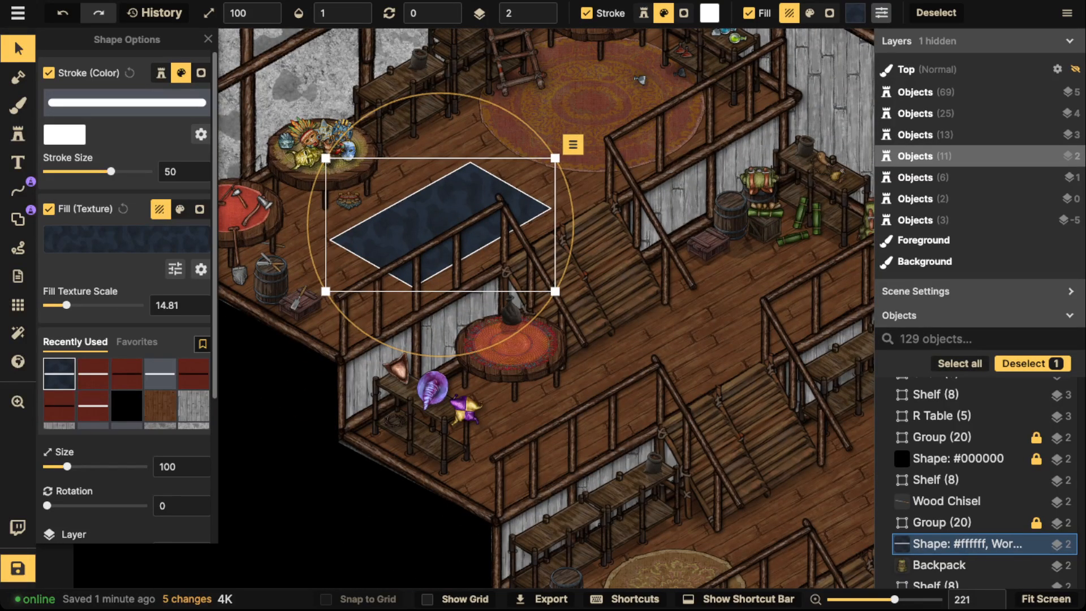
scroll(577, 266, down, 1)
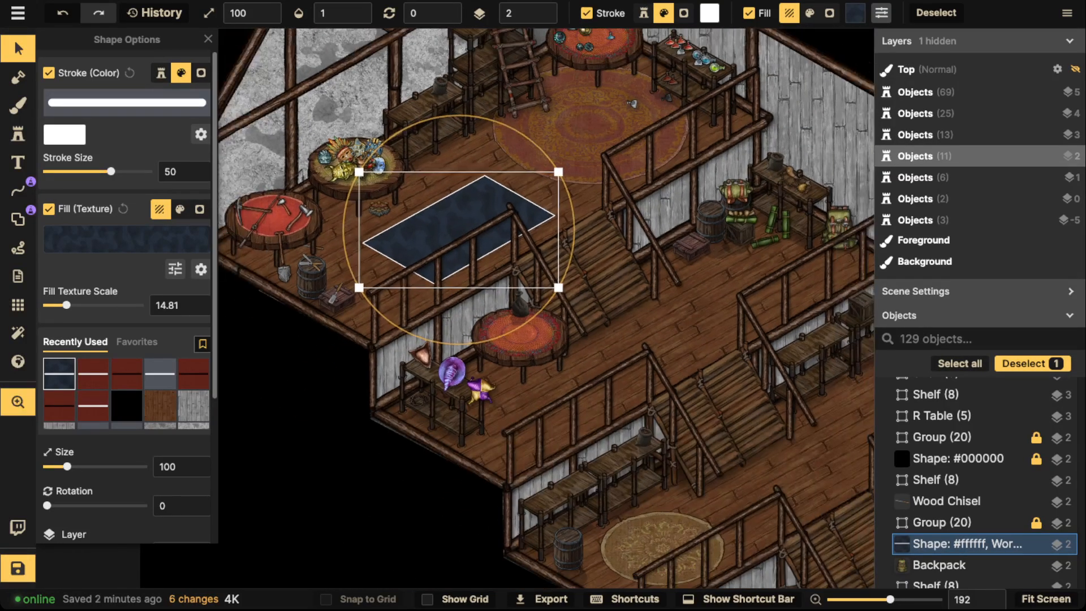
Compare the navy rug with the outlined red table cloth, and set the rug's stroke color to dark navy 02142a
drag(577, 266, 203, 234)
scroll(655, 505, up, 8)
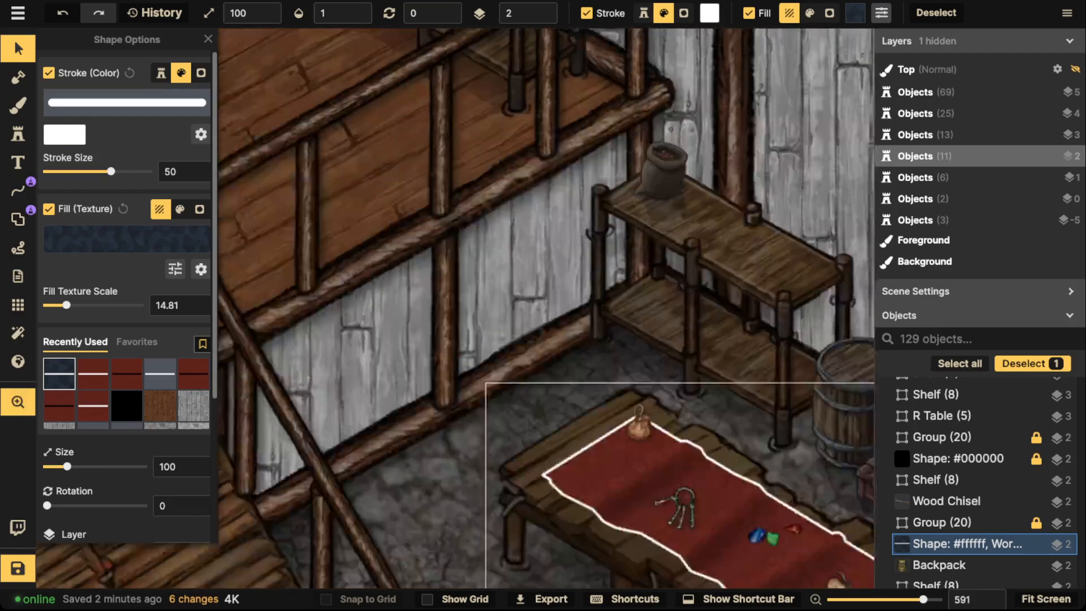
drag(655, 505, 401, 287)
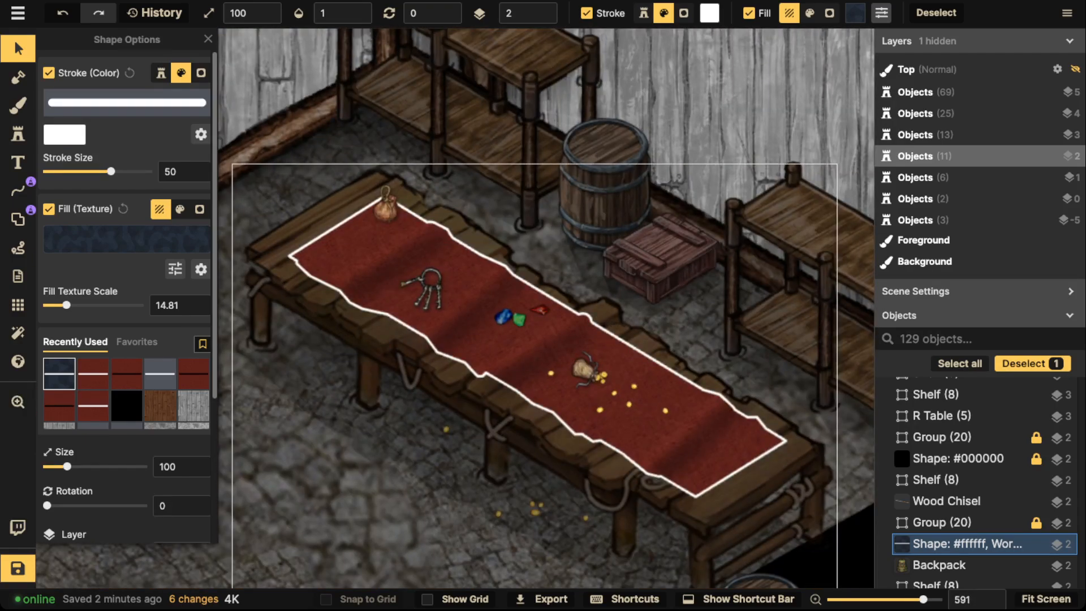
drag(249, 113, 849, 565)
drag(430, 430, 785, 471)
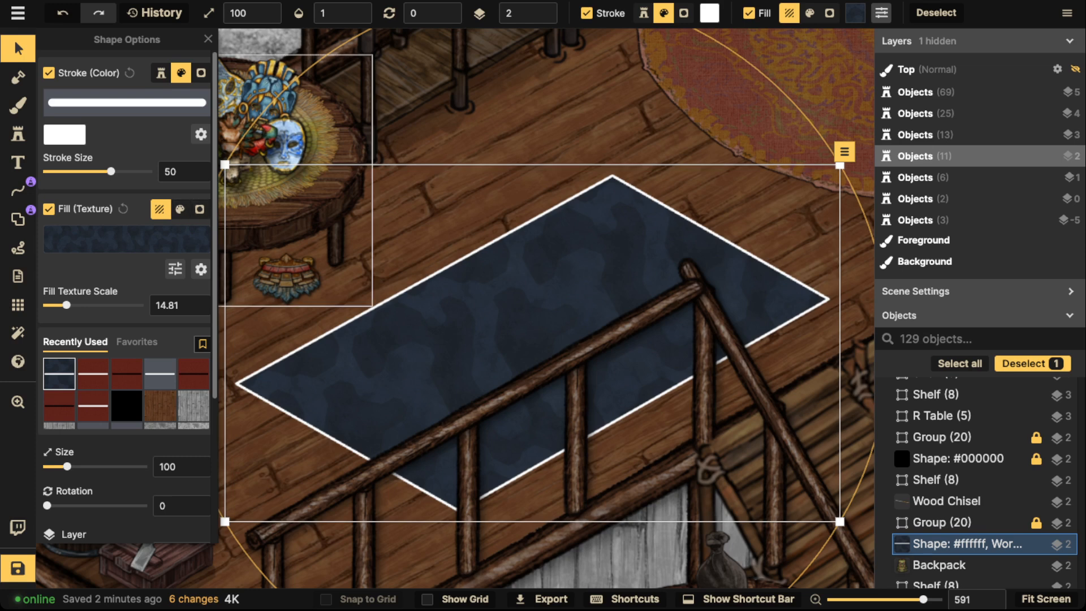
click(65, 134)
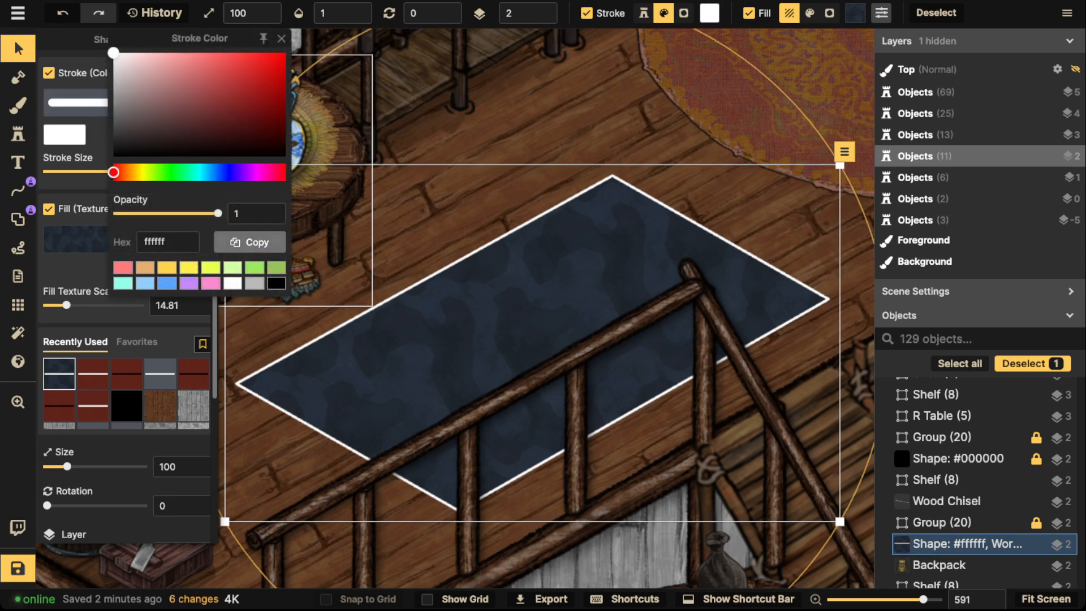
click(167, 283)
drag(255, 116, 268, 136)
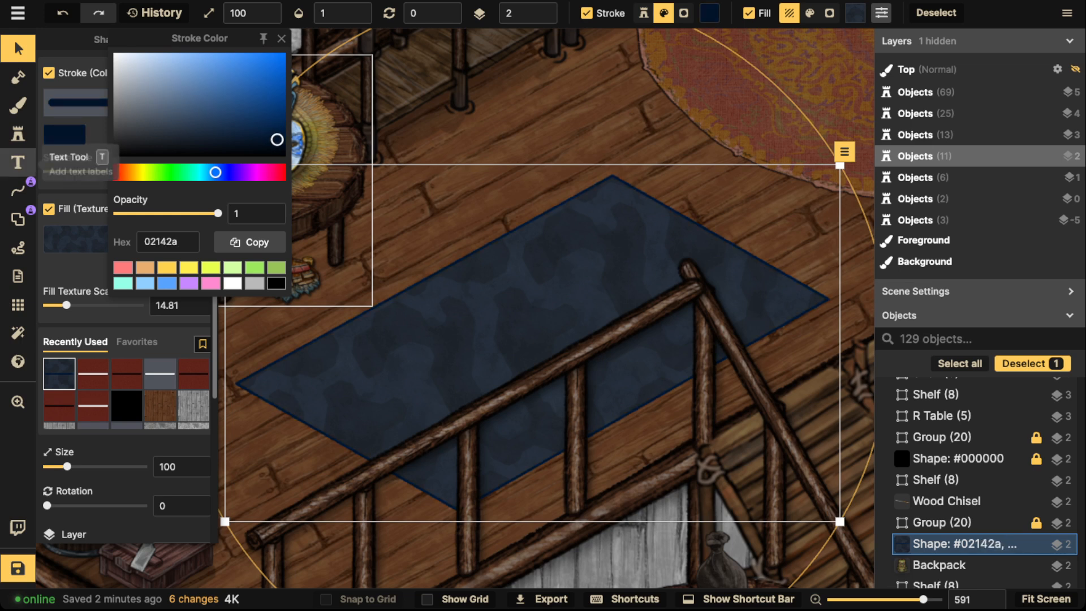
Roughen all four edges of the navy rug with the shape Brush in Add mode at brush size 5
click(18, 219)
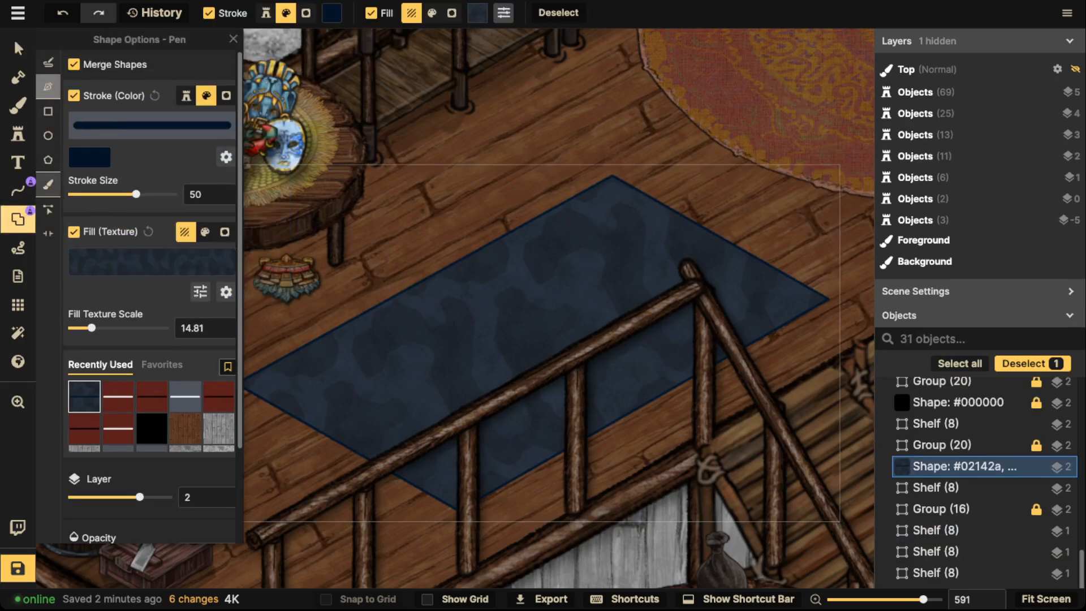
click(48, 183)
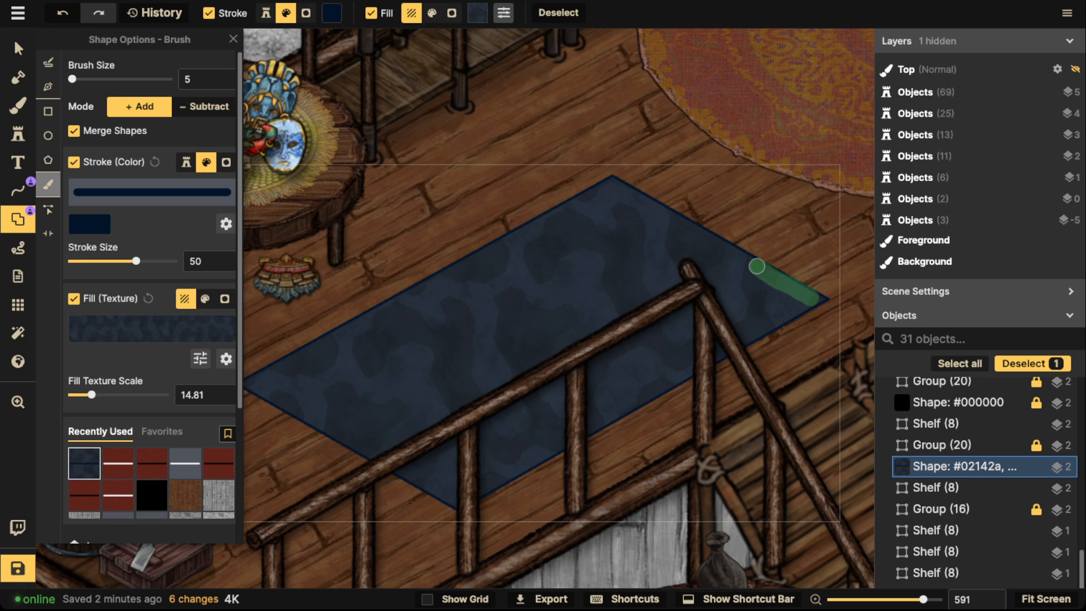
drag(660, 209, 616, 189)
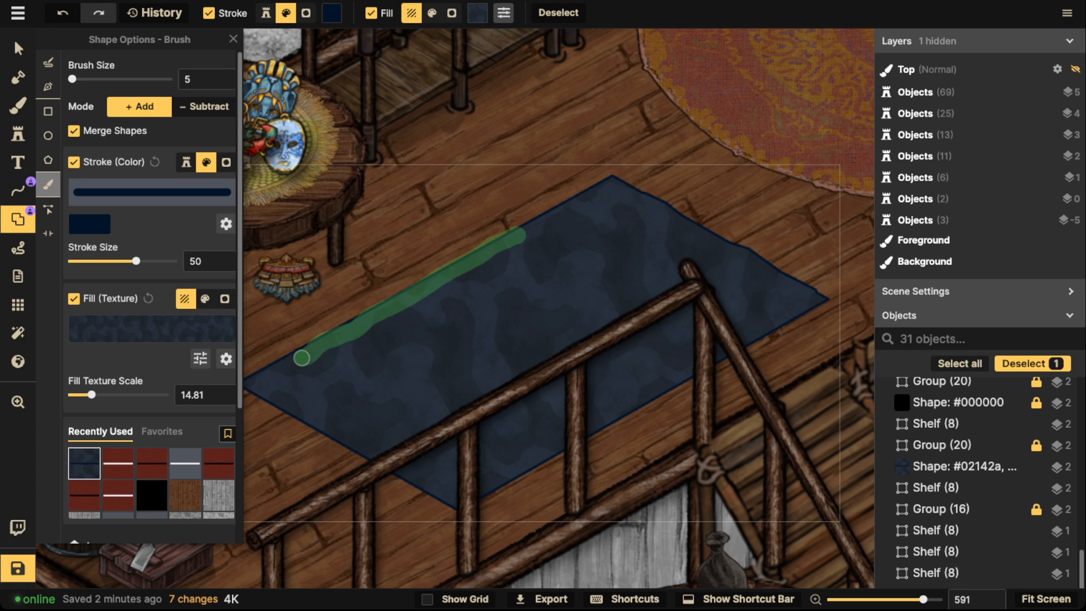
drag(302, 358, 271, 377)
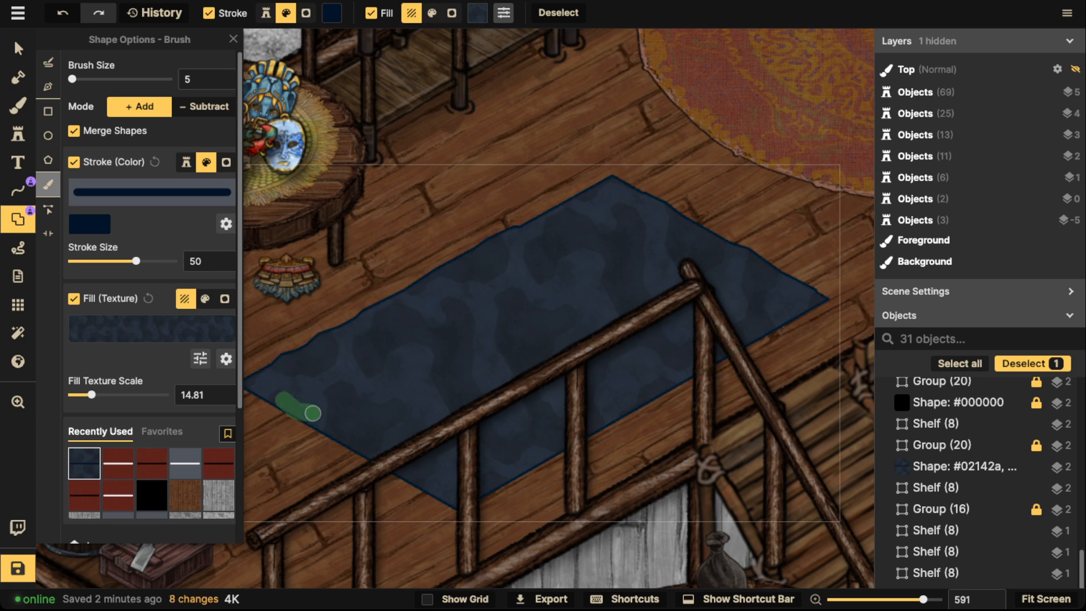
drag(313, 413, 314, 415)
drag(430, 485, 431, 485)
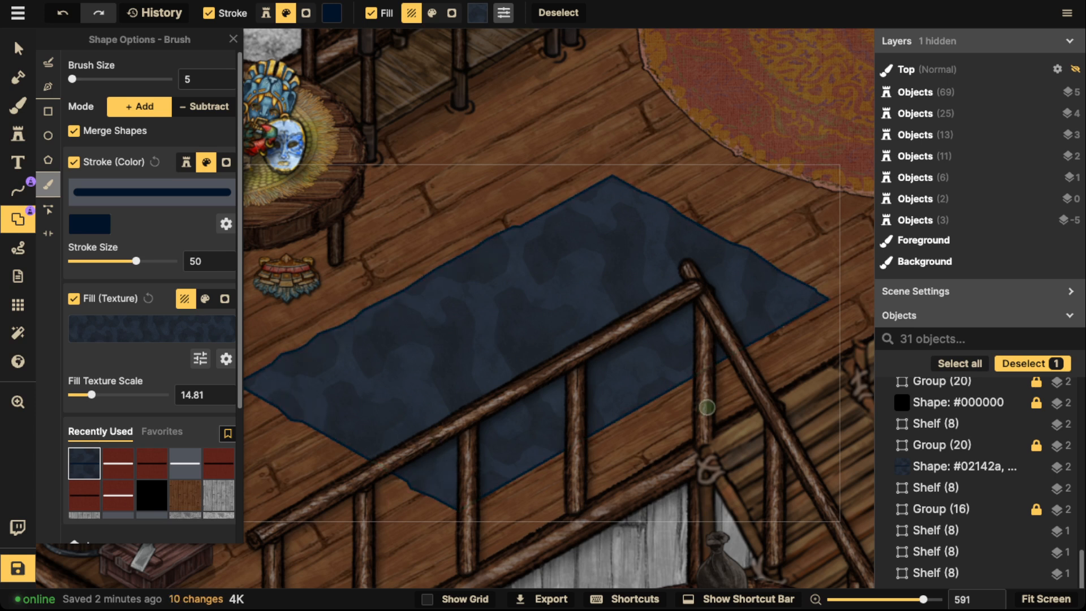
drag(645, 397, 646, 396)
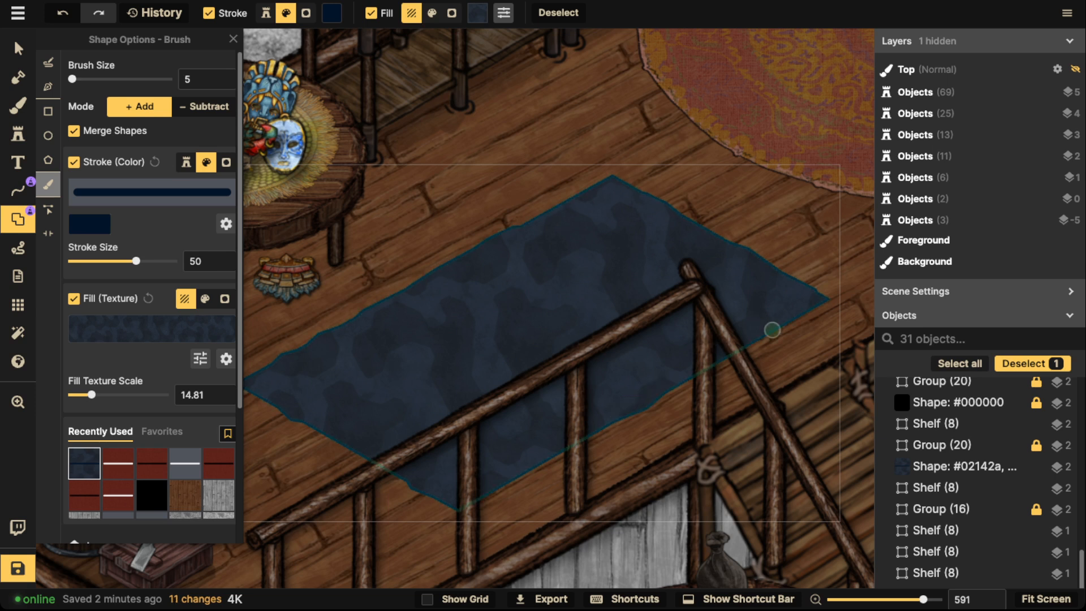
drag(772, 324, 772, 325)
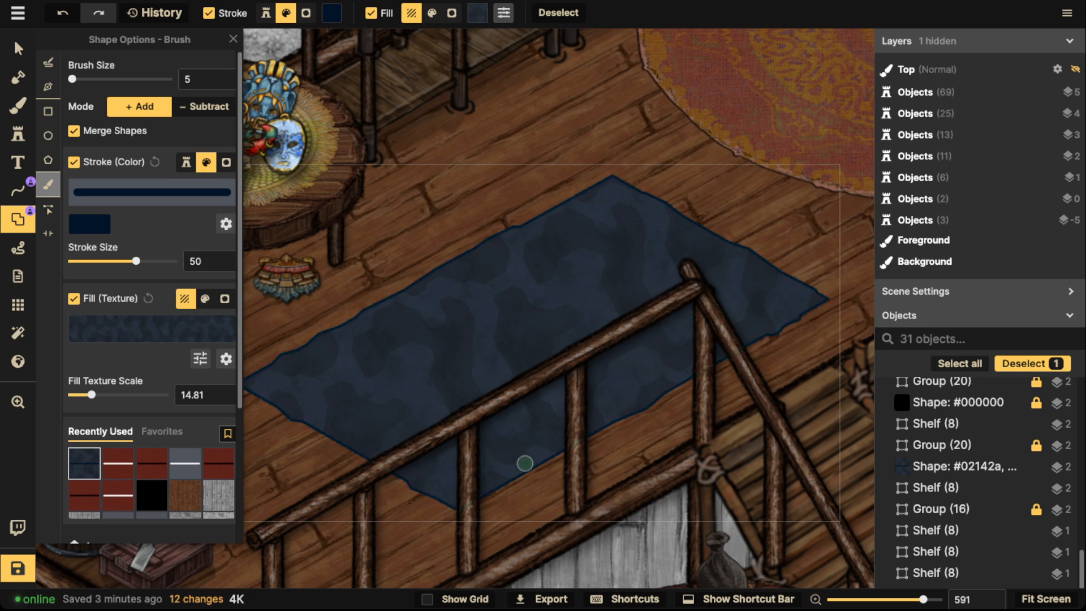
drag(502, 473, 513, 460)
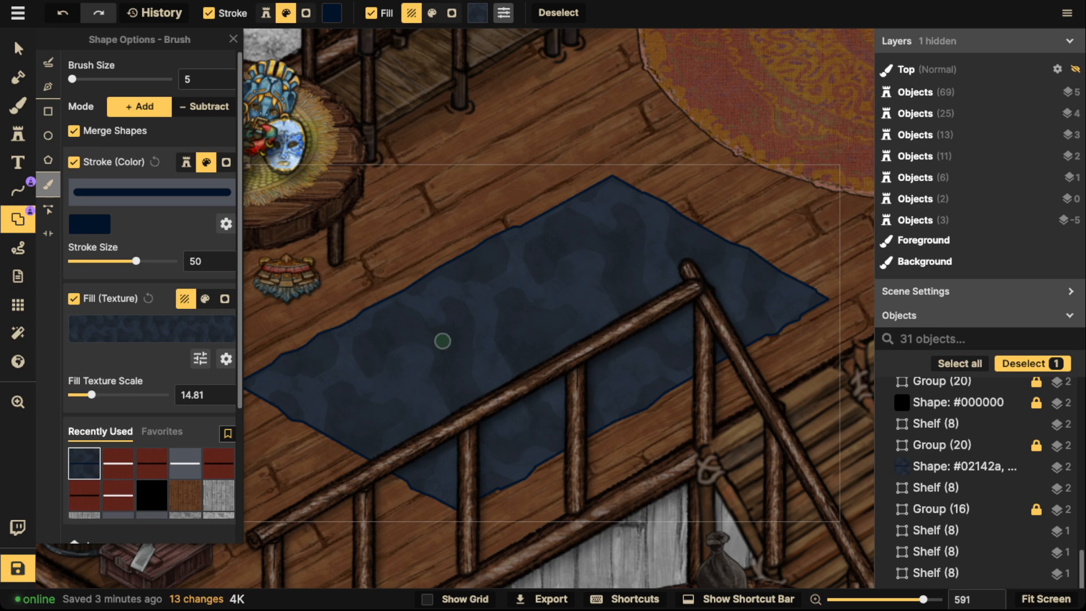
click(19, 49)
scroll(503, 327, down, 5)
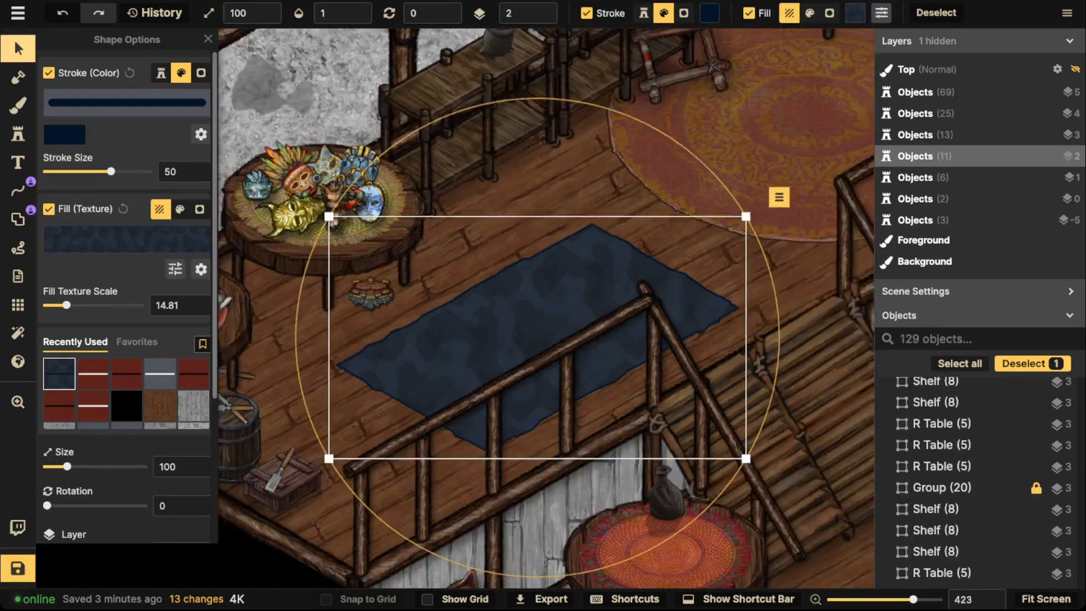
scroll(503, 328, down, 5)
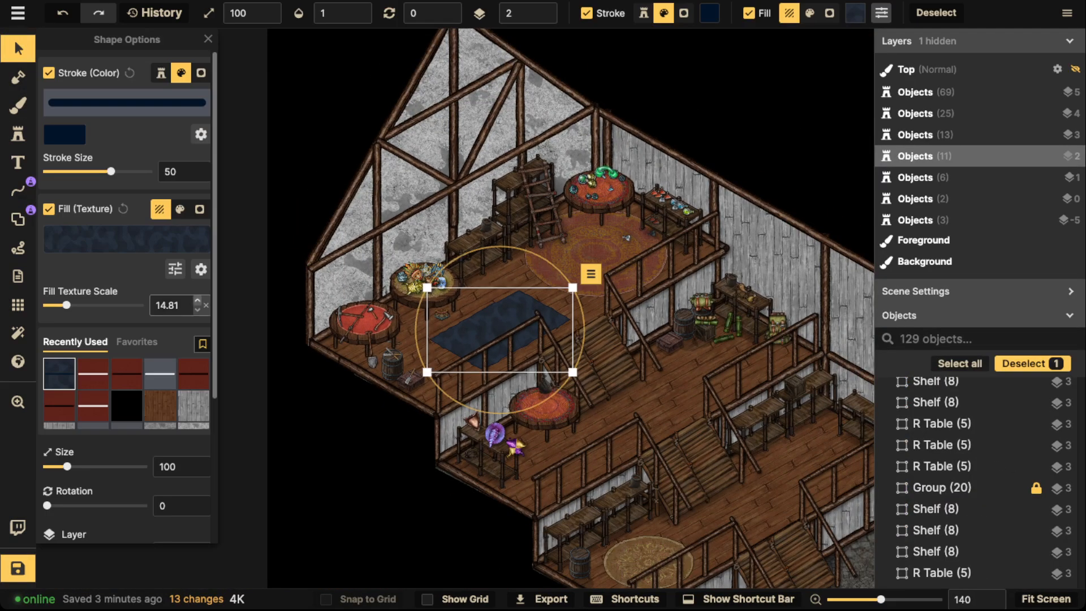
Try the dark teal texture from the City: Apartments pack as the rug's fill
click(127, 238)
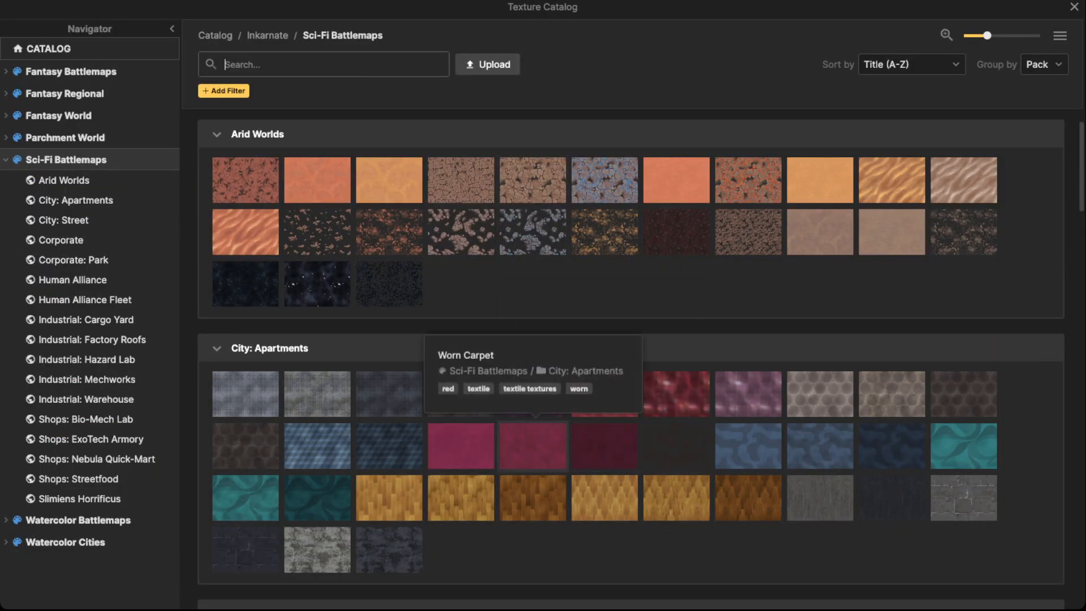
click(533, 446)
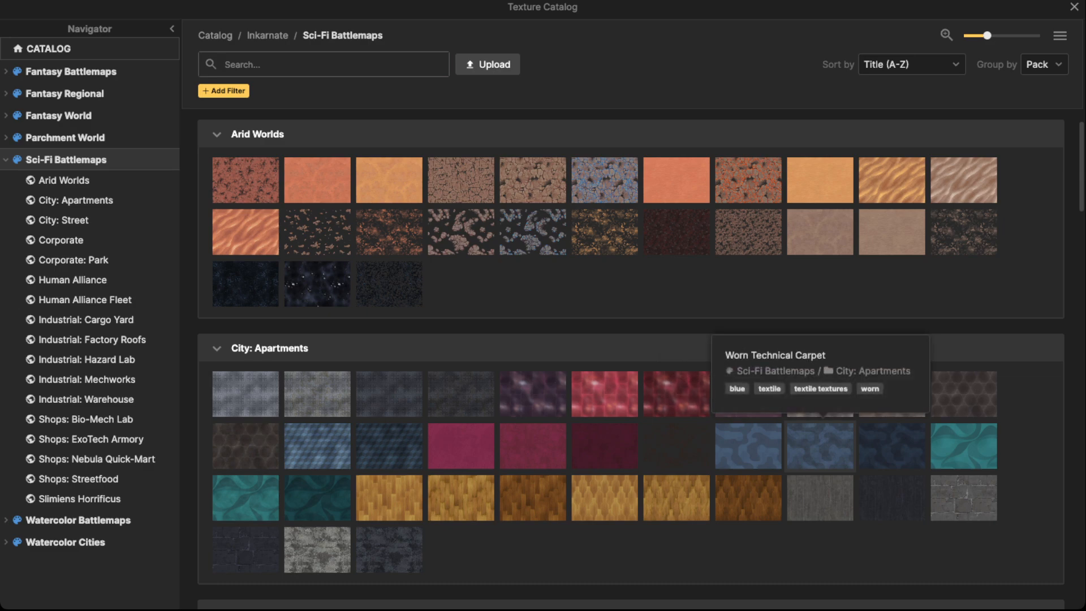
click(245, 497)
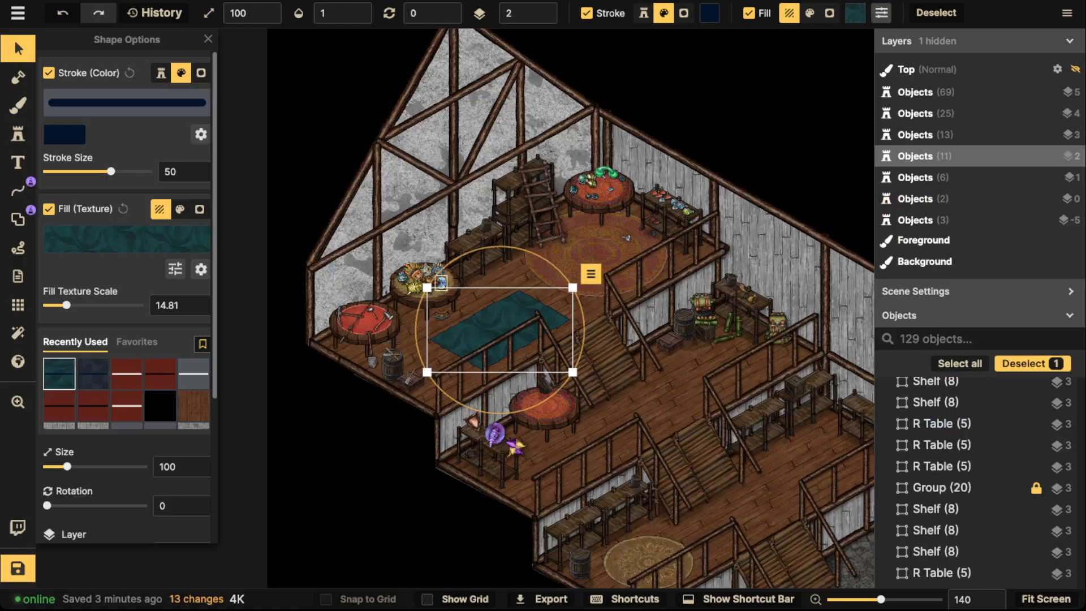
scroll(541, 327, down, 2)
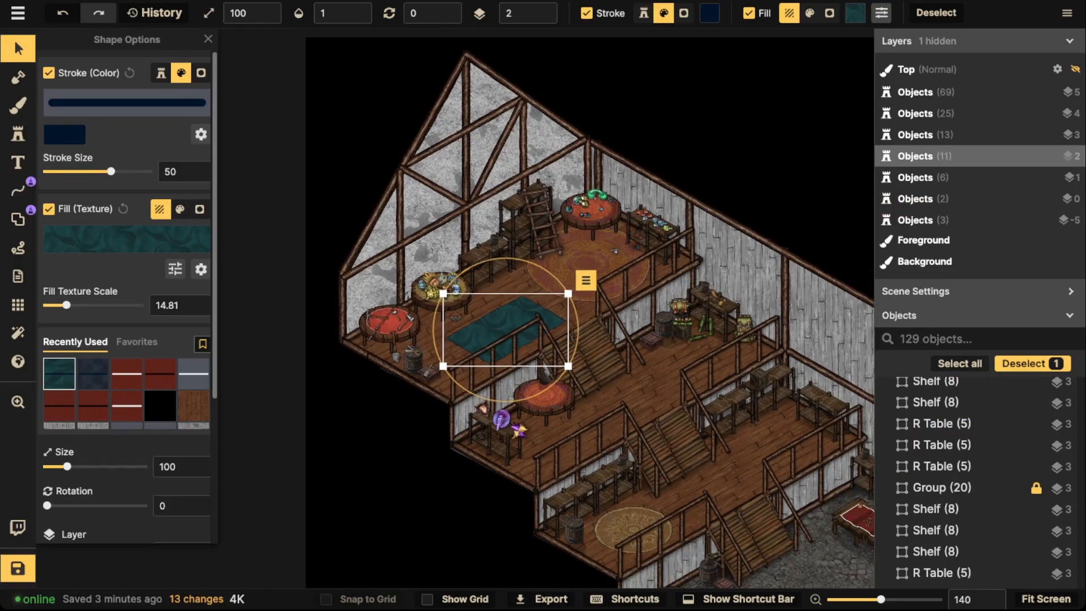
scroll(668, 328, down, 1)
drag(680, 332, 538, 293)
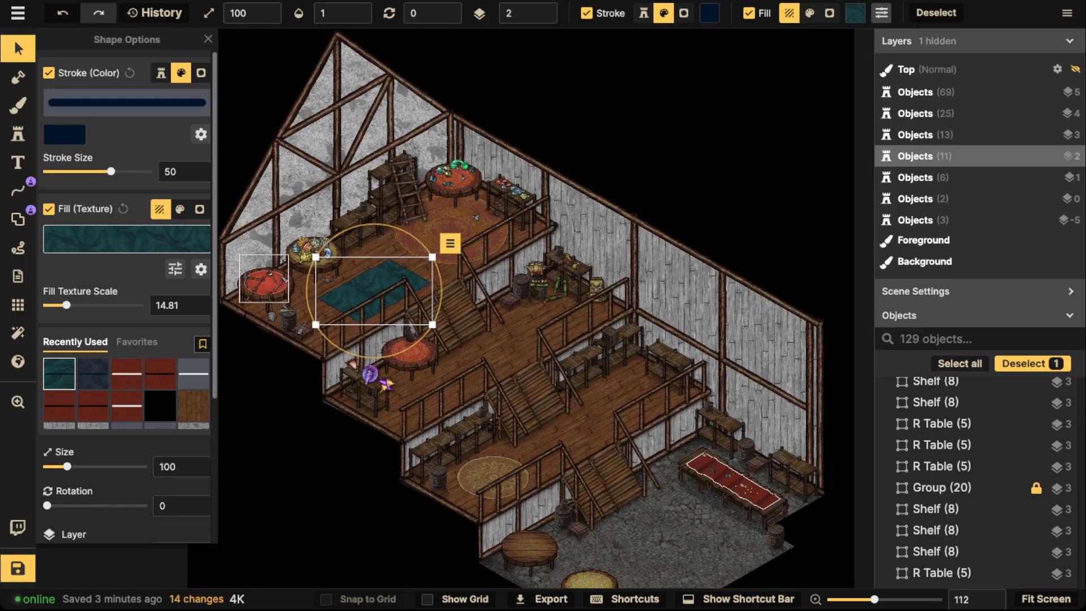
Fill the rug with the blue patterned carpet texture from City: Apartments and set the fill brightness to 67
click(127, 238)
click(820, 388)
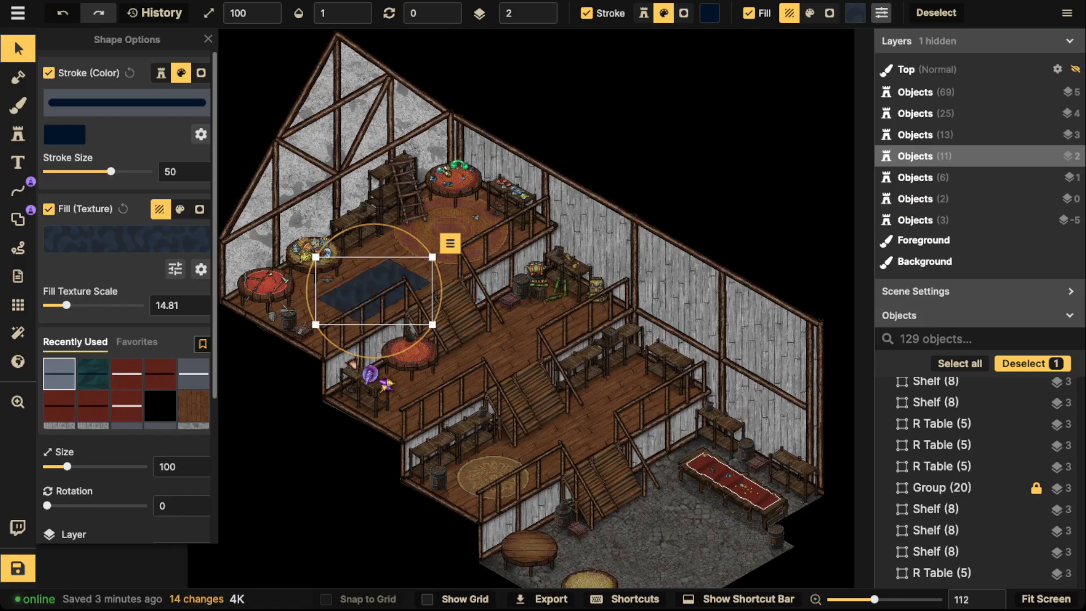
scroll(357, 286, up, 2)
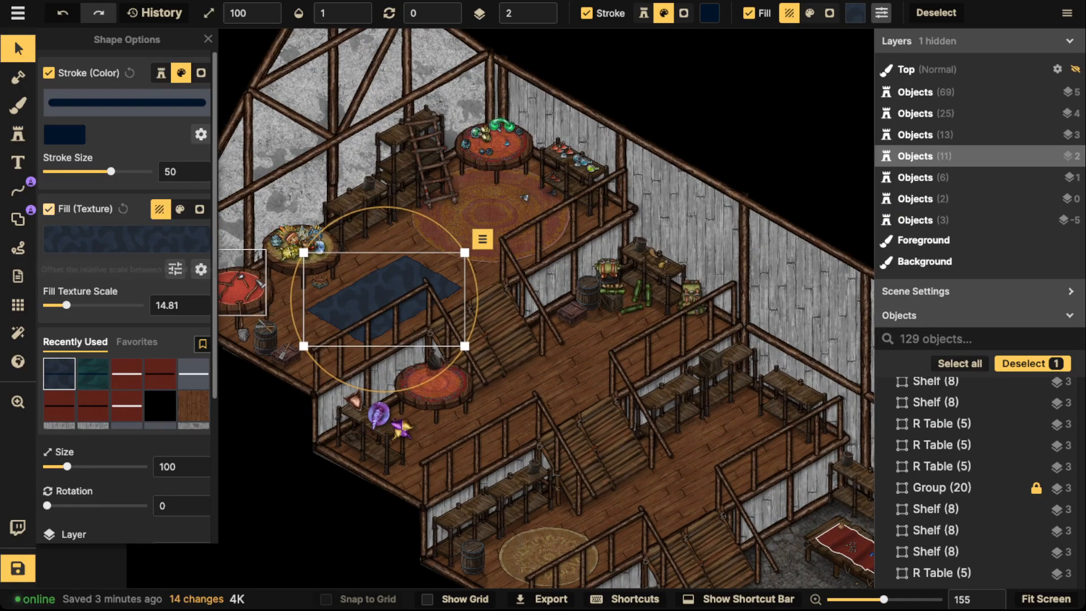
click(176, 269)
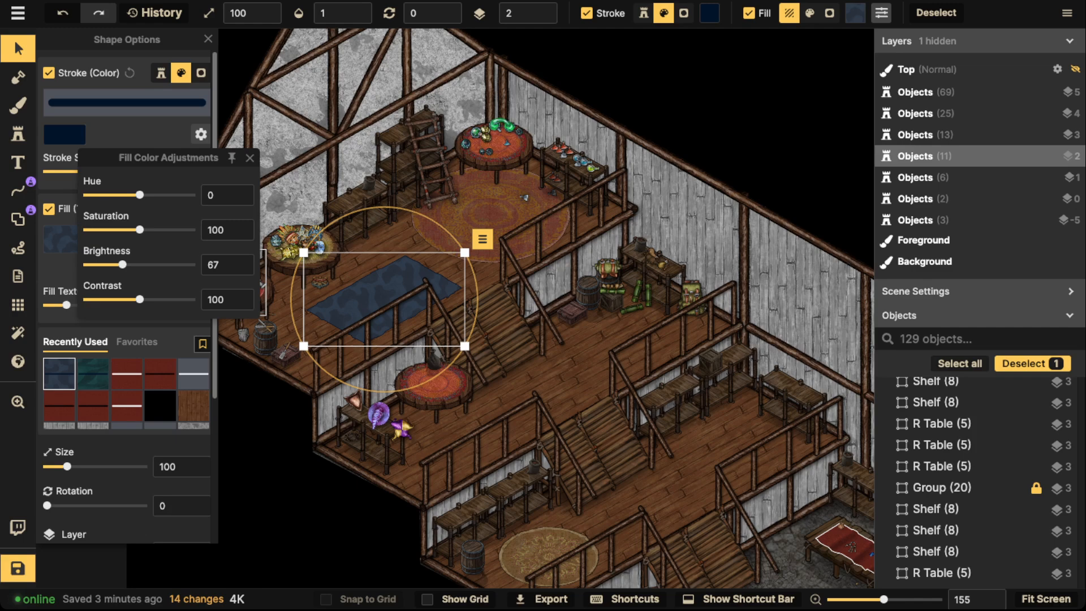
key(Escape)
Copy the blue rug onto the middle landing in front of the backpacks and barrel, and set the copy to layer 1
drag(384, 299, 382, 301)
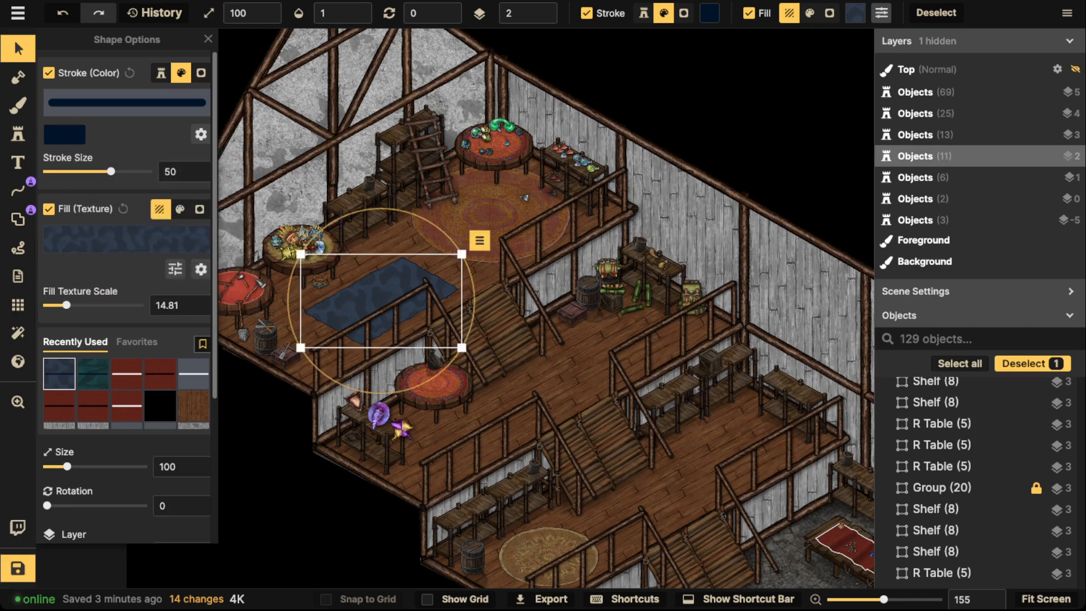
key(ctrl+c)
key(ctrl+v)
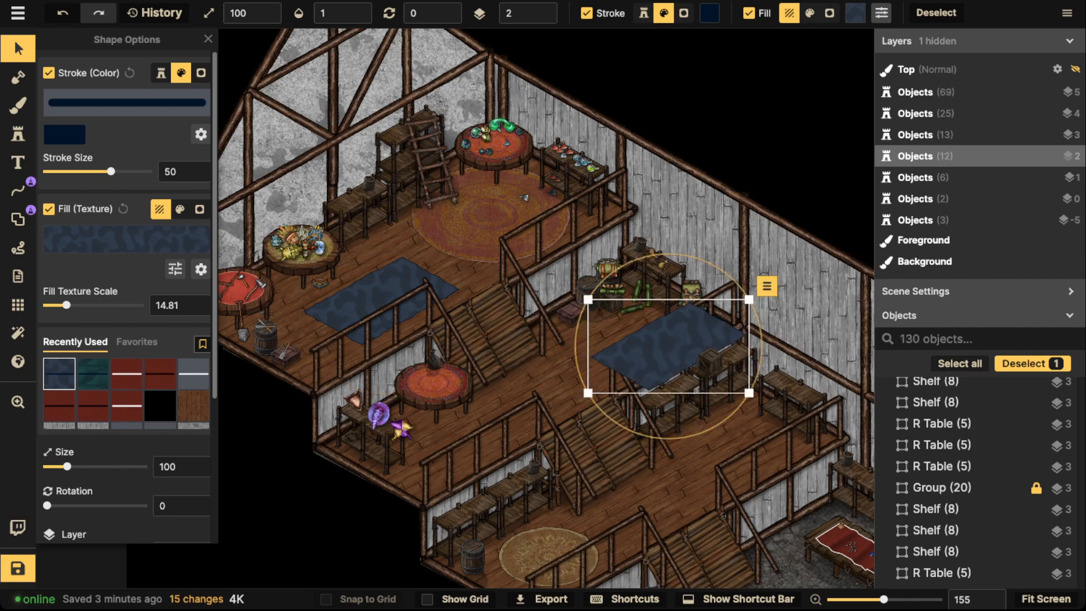
drag(670, 347, 627, 338)
click(544, 18)
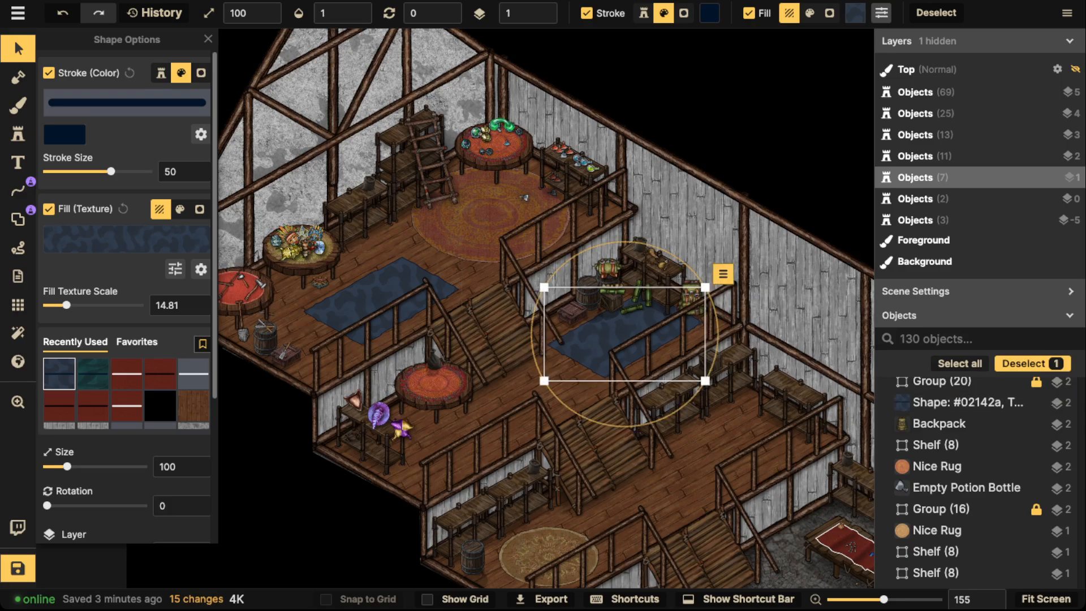
Try the plain blue and plain green carpets from Castle: Royal Quarters in Fantasy Battlemaps as the copied rug's fill
click(127, 239)
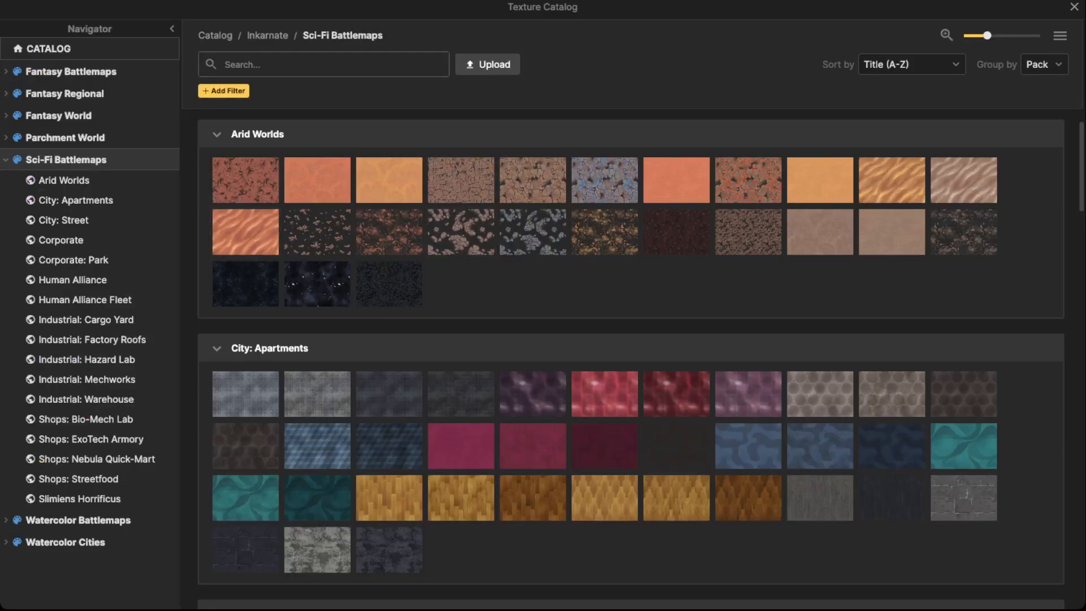
click(66, 159)
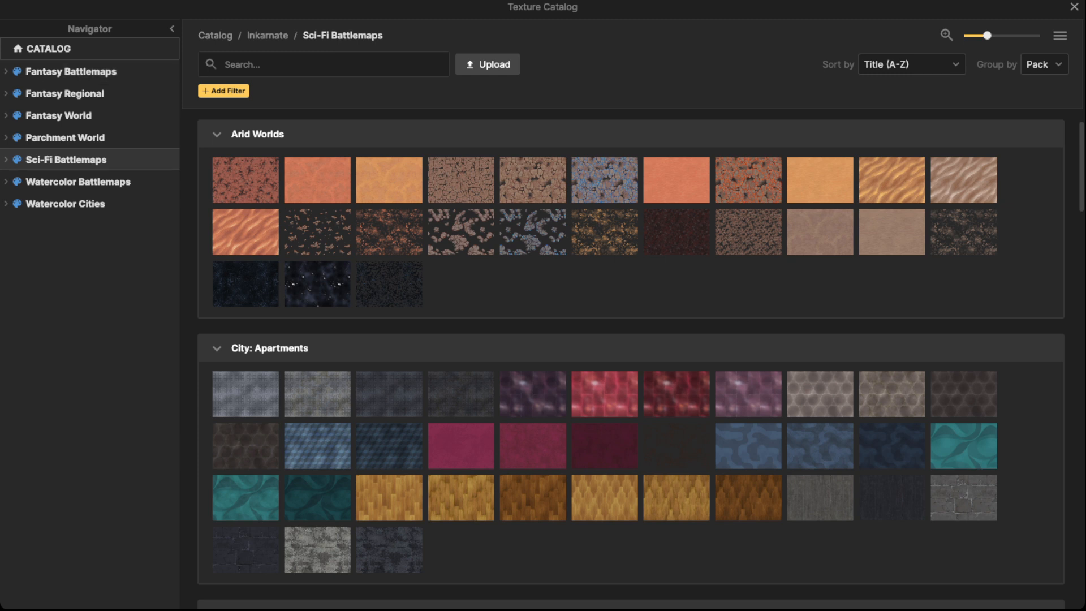
click(70, 72)
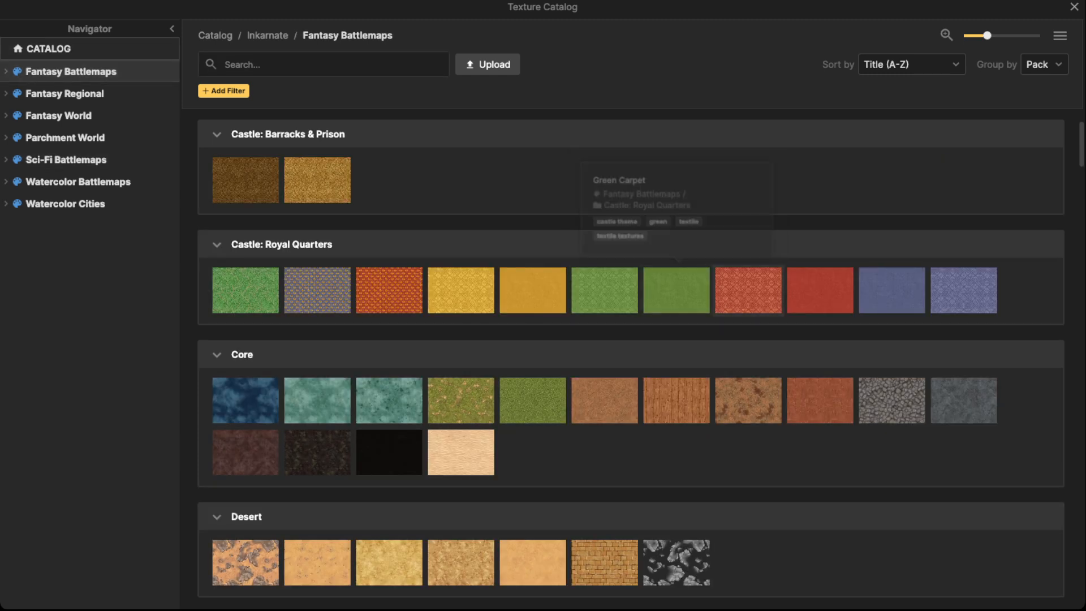
click(893, 290)
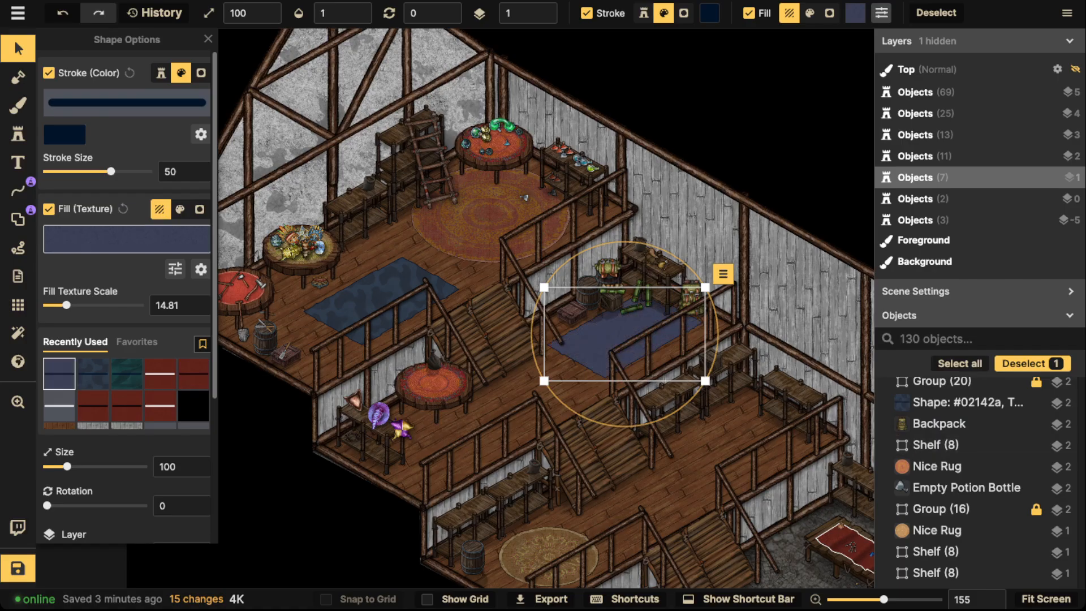
click(127, 239)
click(676, 290)
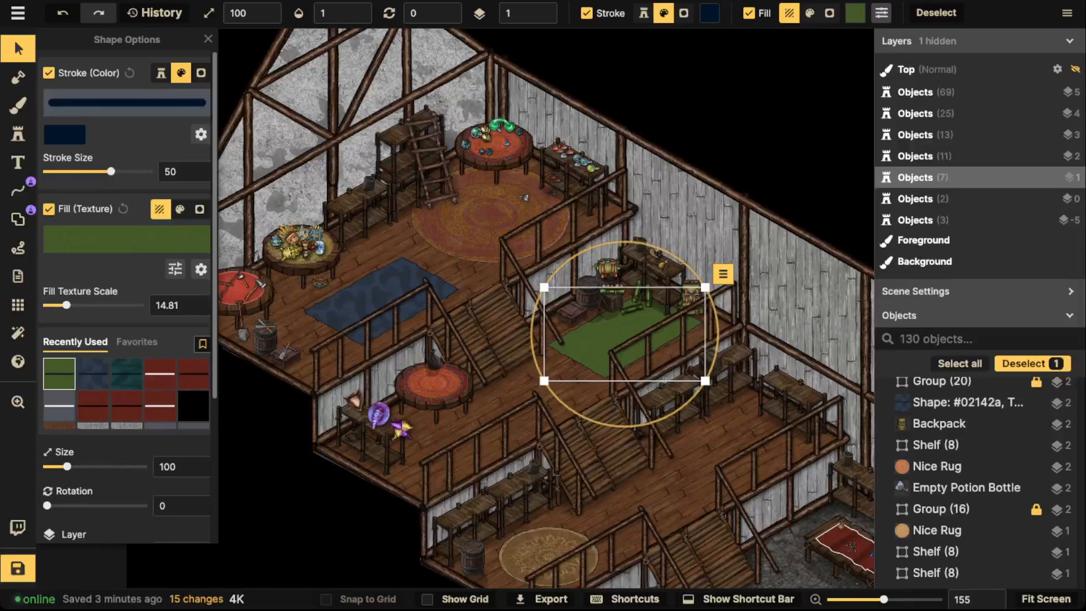
Fill the copied rug with the patterned green carpet from Castle: Royal Quarters, set its texture scale to 29.92, and deselect it
click(127, 239)
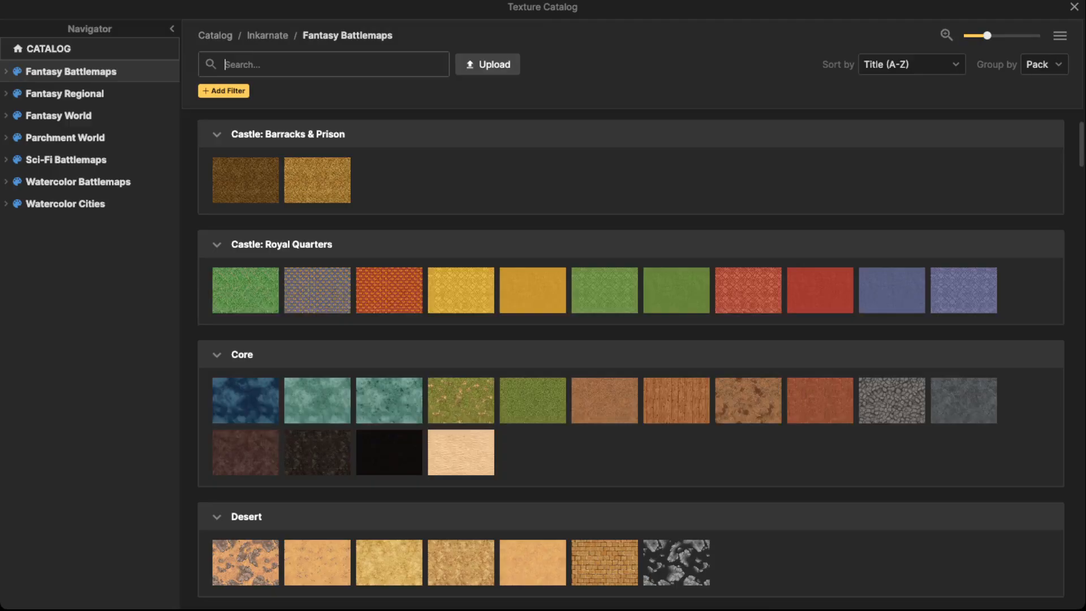
click(605, 290)
scroll(632, 337, up, 10)
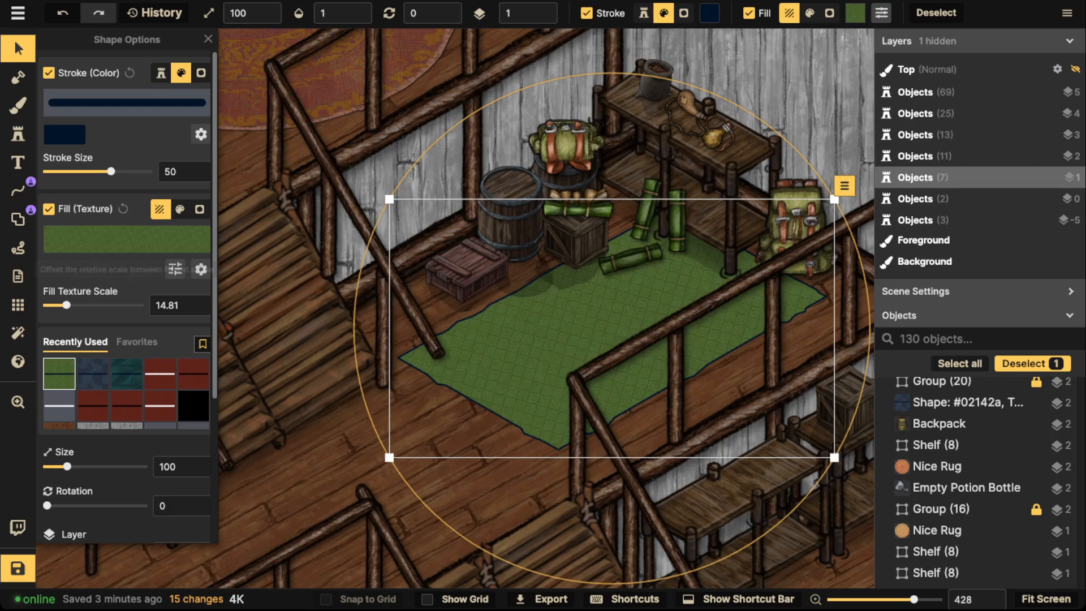
drag(66, 305, 78, 305)
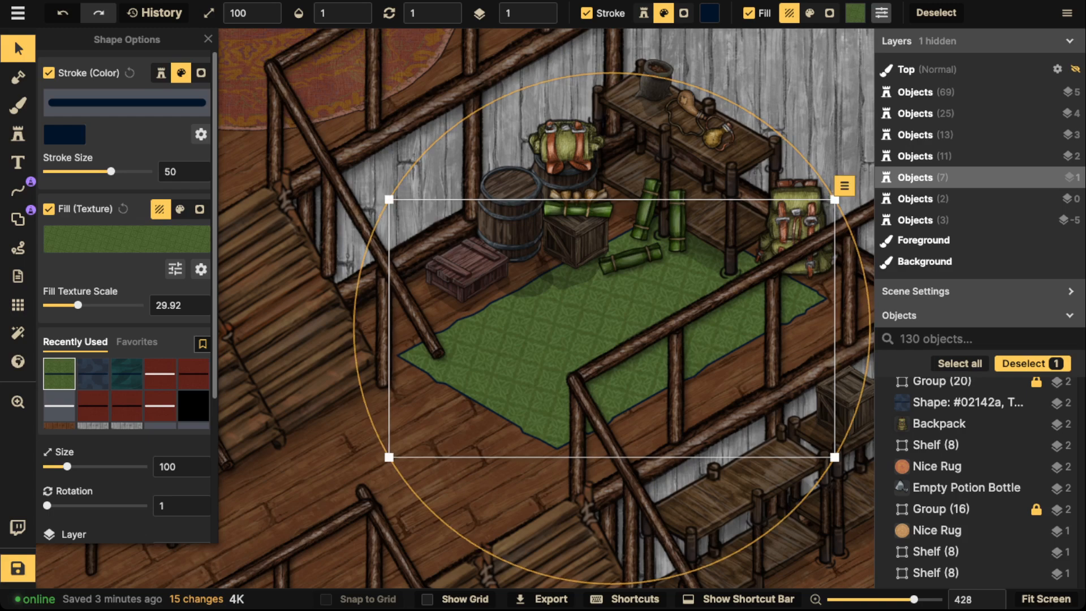
key(Escape)
scroll(464, 246, down, 8)
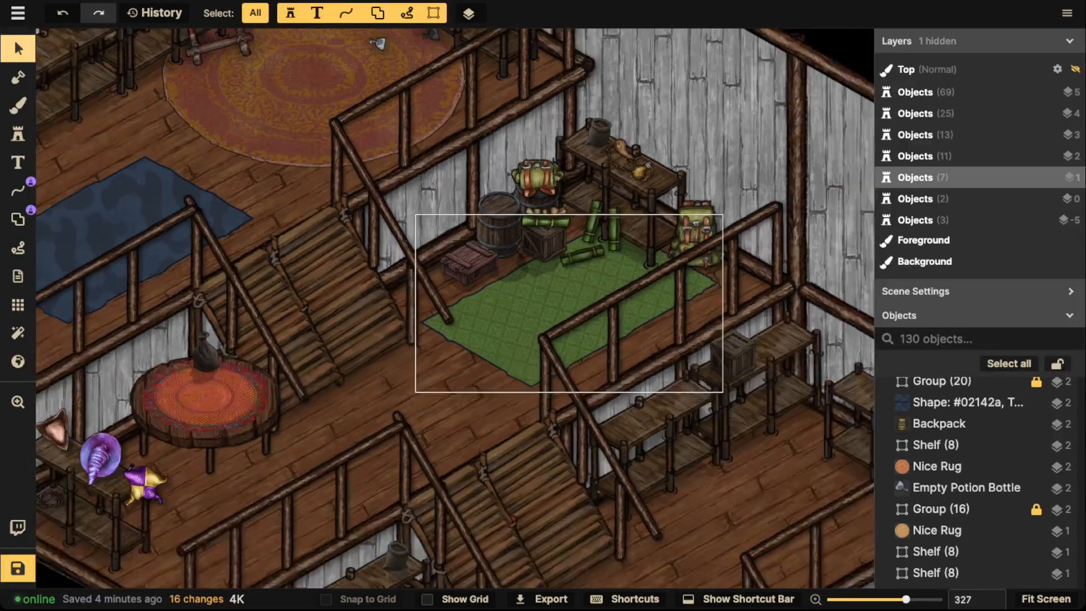
Search the Fantasy Battlemaps stamps for "light" and choose the larger soft round glow from Core
scroll(329, 262, down, 8)
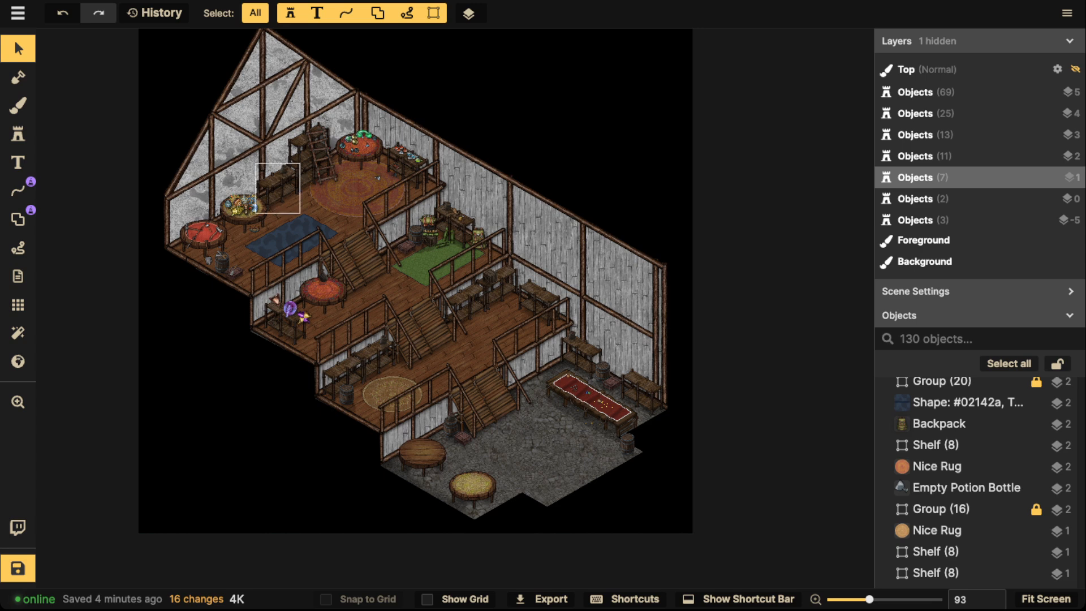
scroll(278, 188, up, 3)
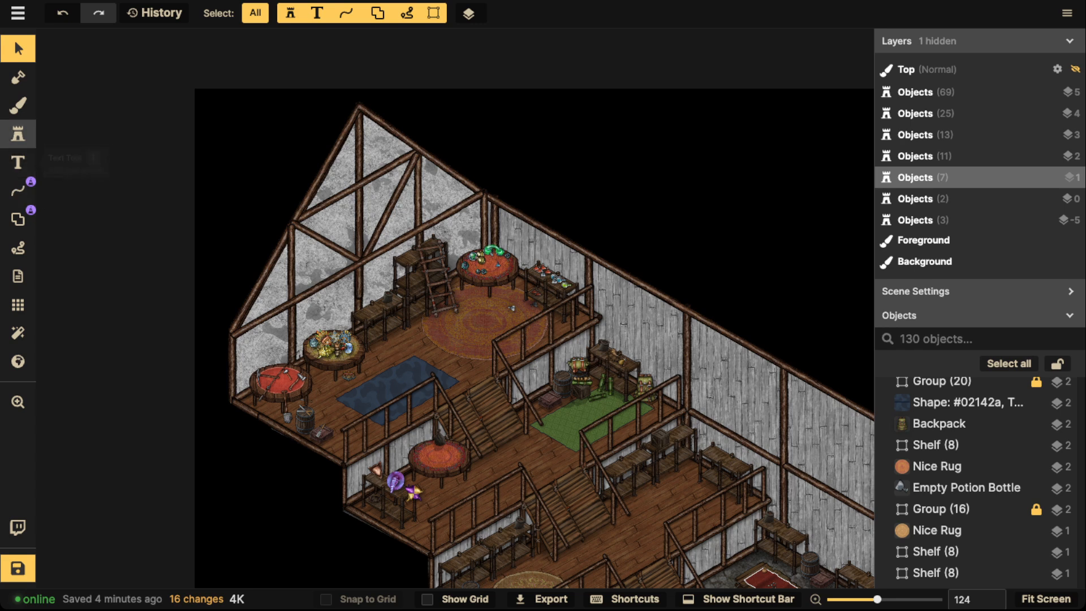
click(18, 134)
click(87, 160)
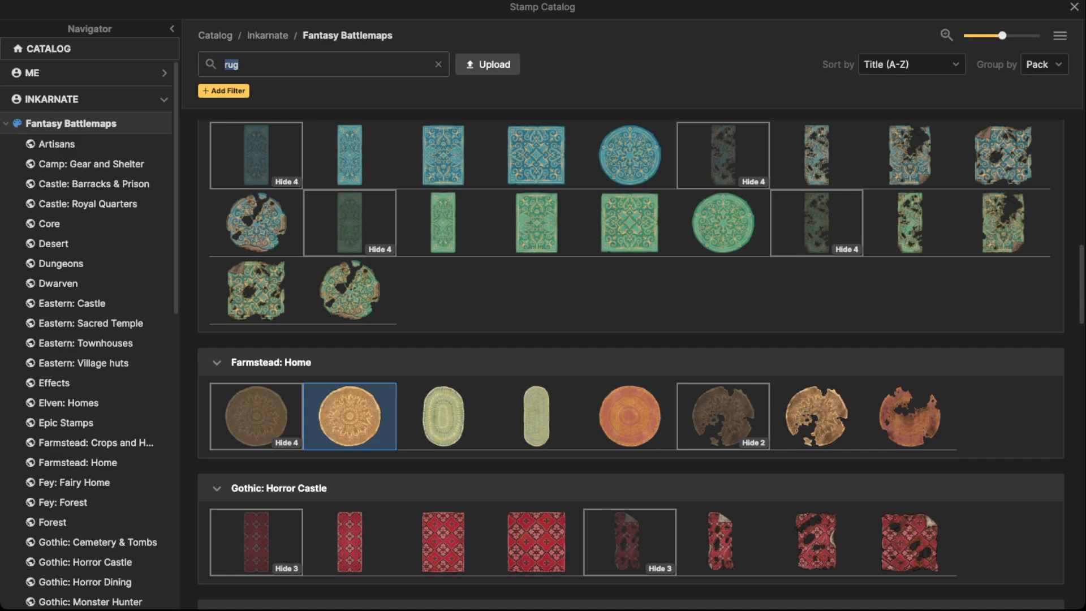
text(light)
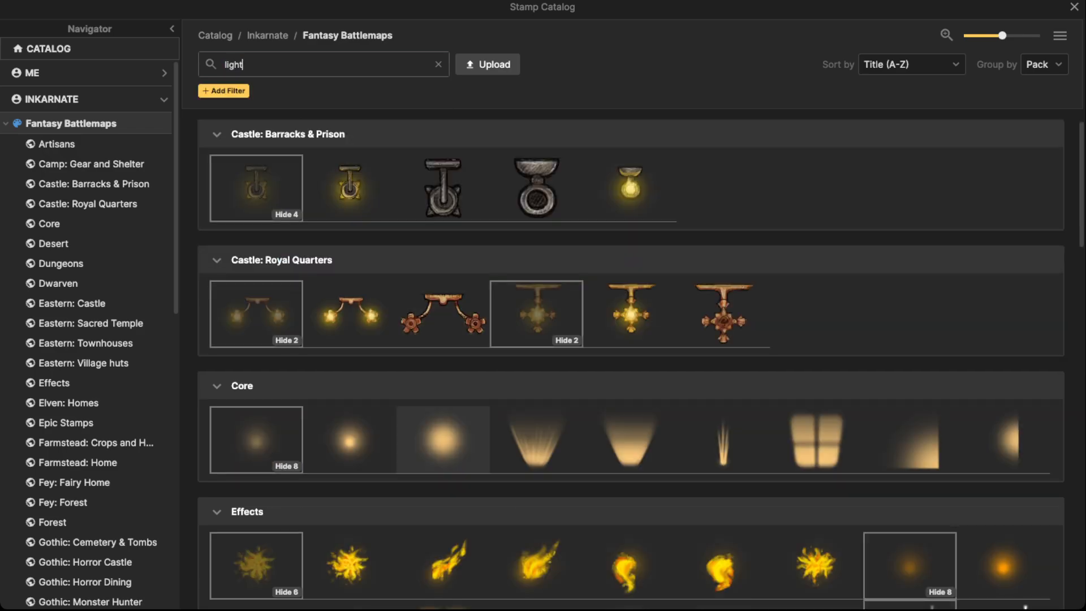
click(443, 440)
click(87, 160)
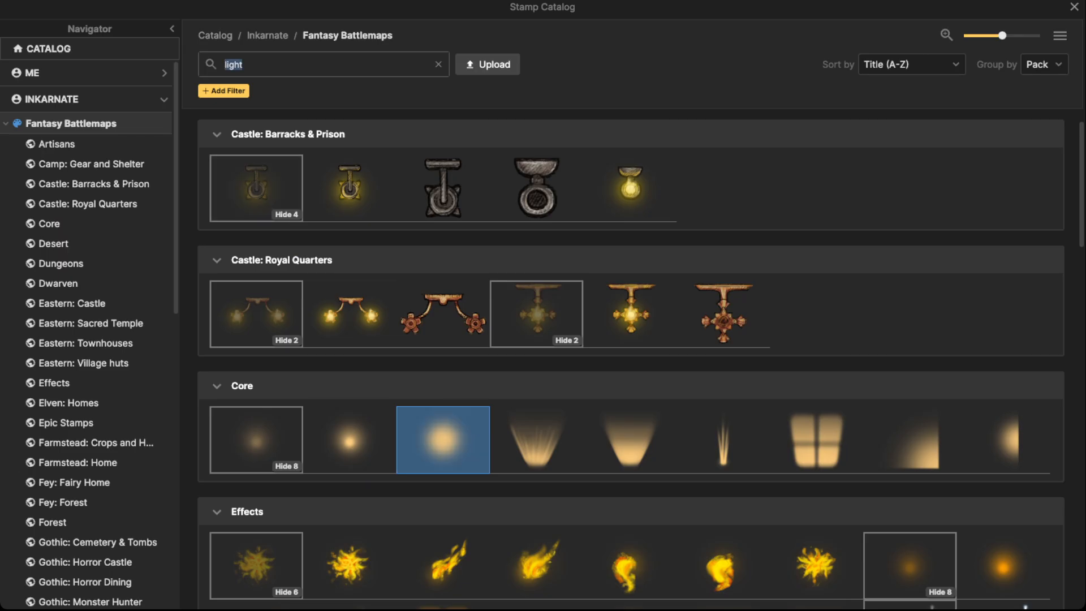
click(443, 439)
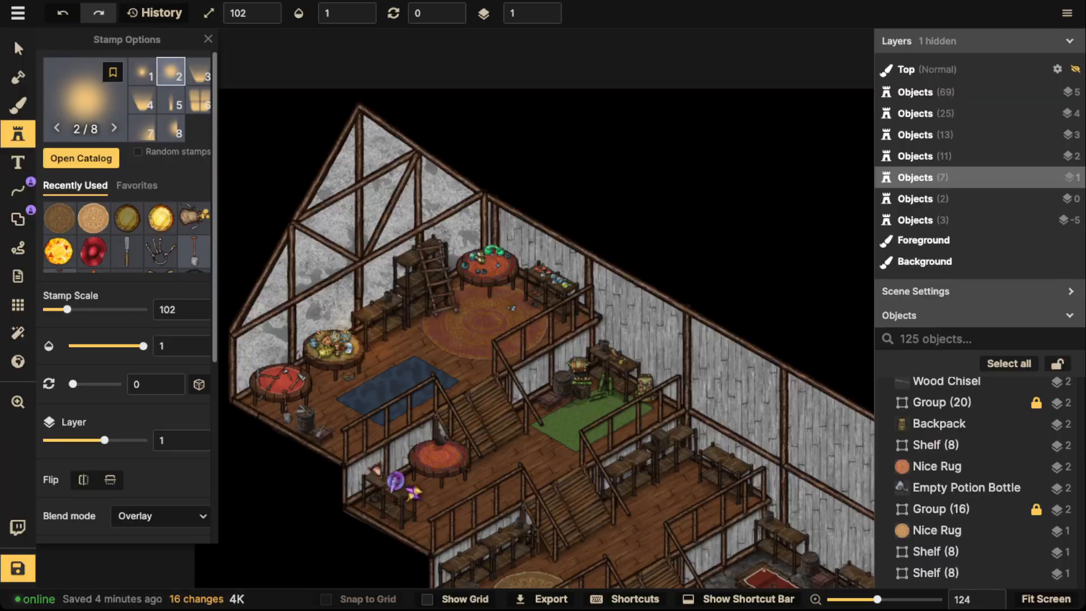
Place the light stamp at scale 132 beside the blue rug on the upper floor and raise it to layer 5
click(348, 393)
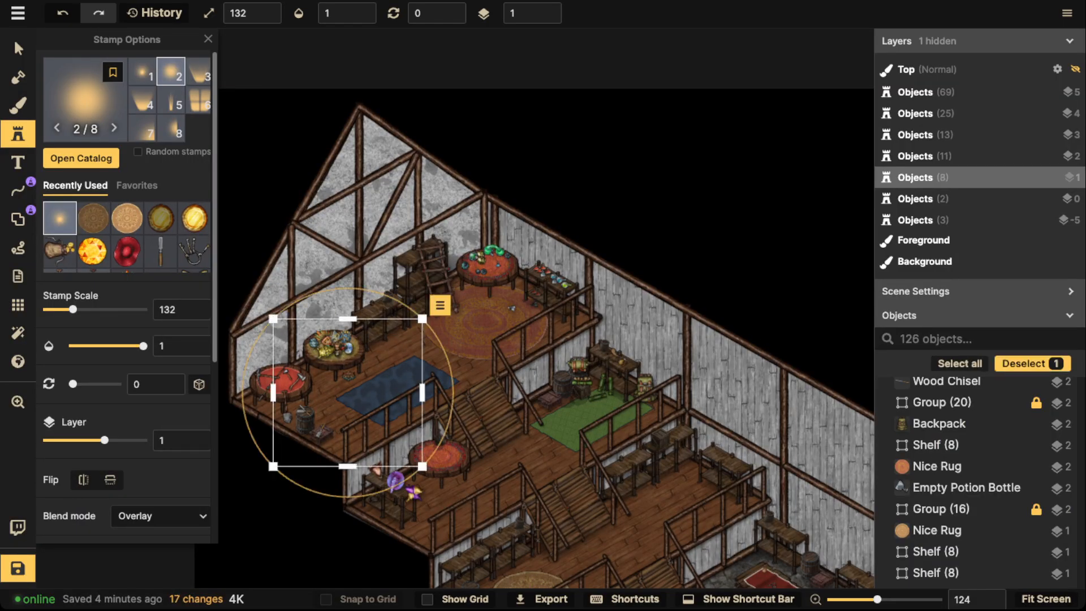
scroll(532, 12, up, 4)
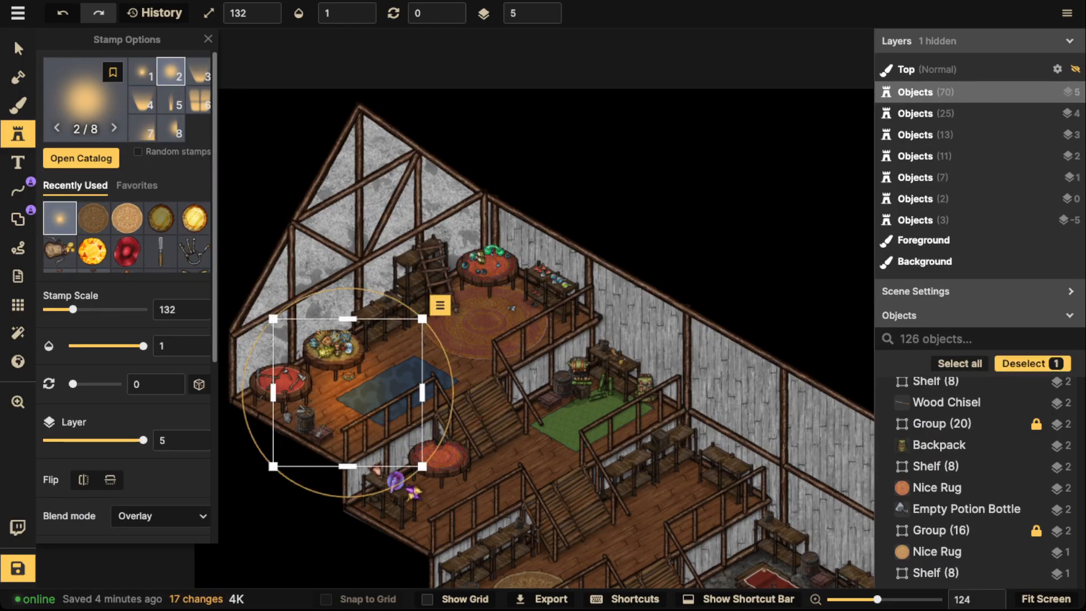
drag(348, 393, 341, 394)
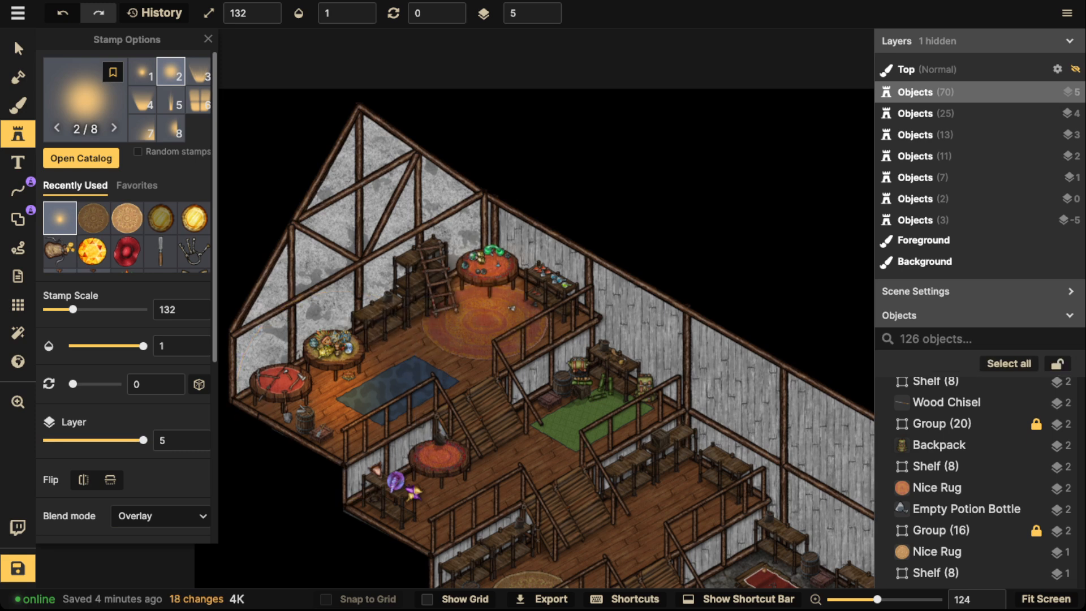
Add layer 5 lights over the orange, green and yellow rugs, the hat shelf, the lower shelf landing and the floor behind the blue rug
click(492, 297)
scroll(447, 237, down, 3)
drag(447, 237, 443, 146)
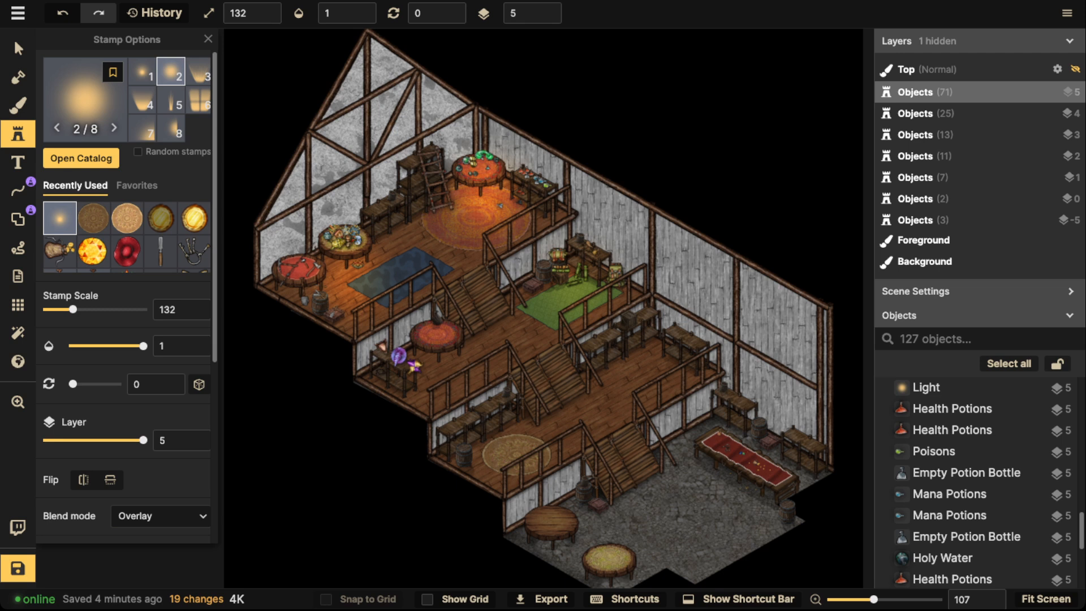
click(571, 290)
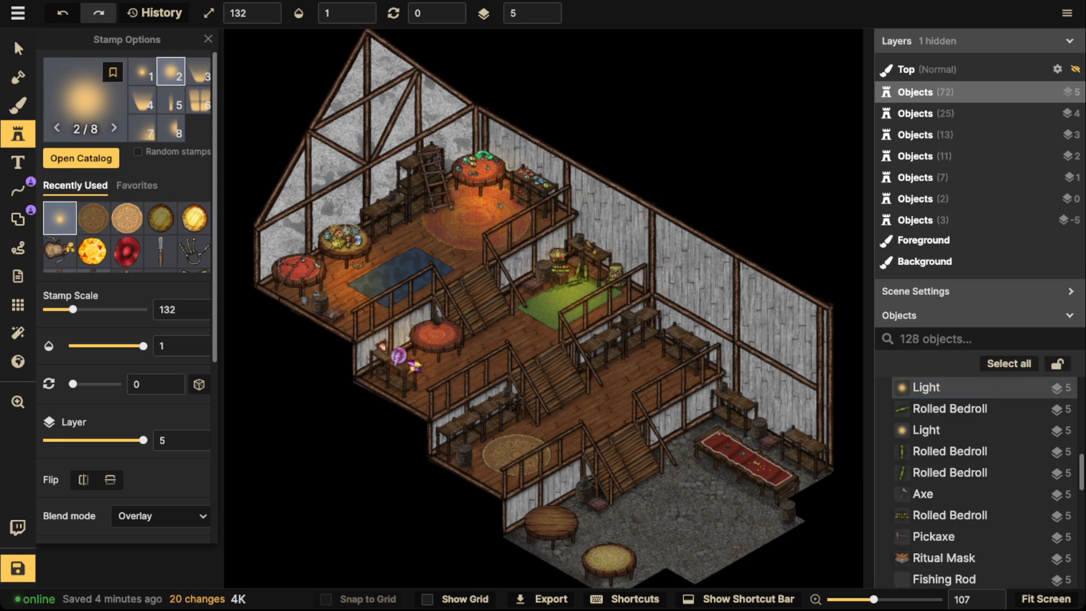
click(414, 358)
click(491, 437)
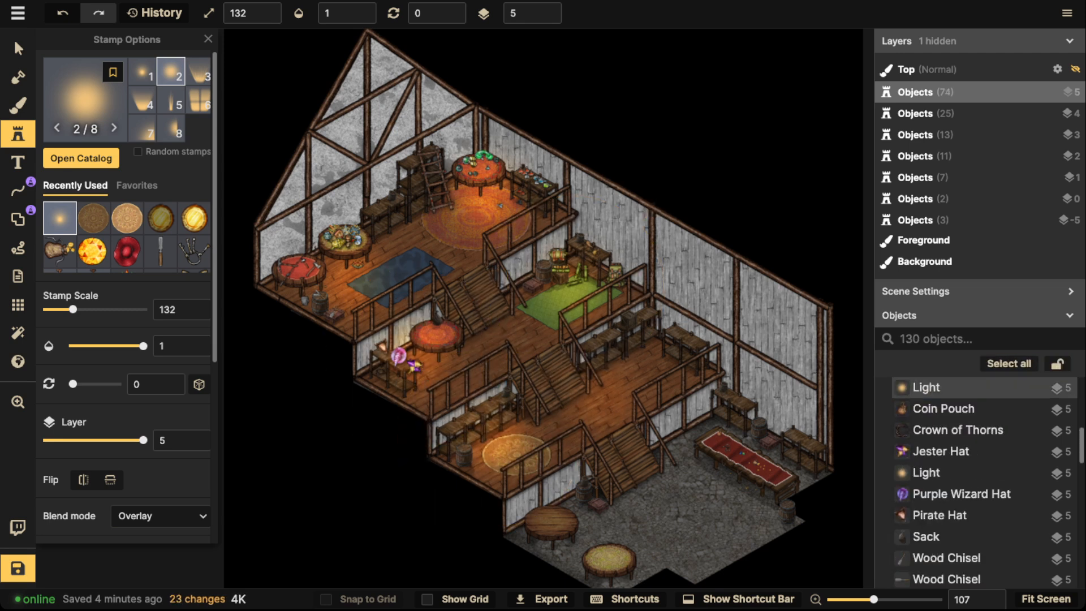
click(639, 365)
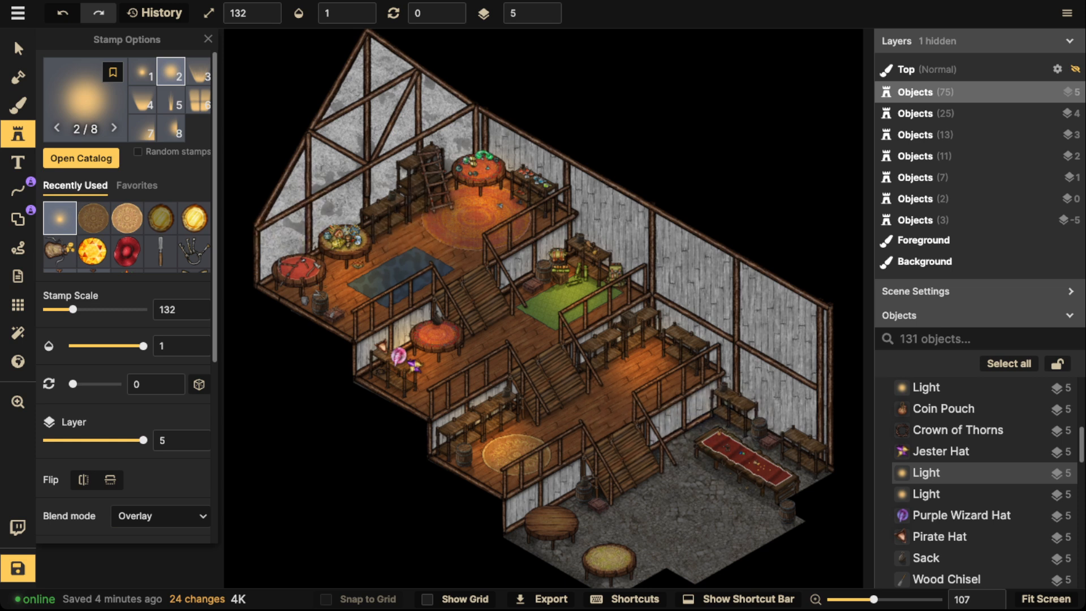
click(419, 237)
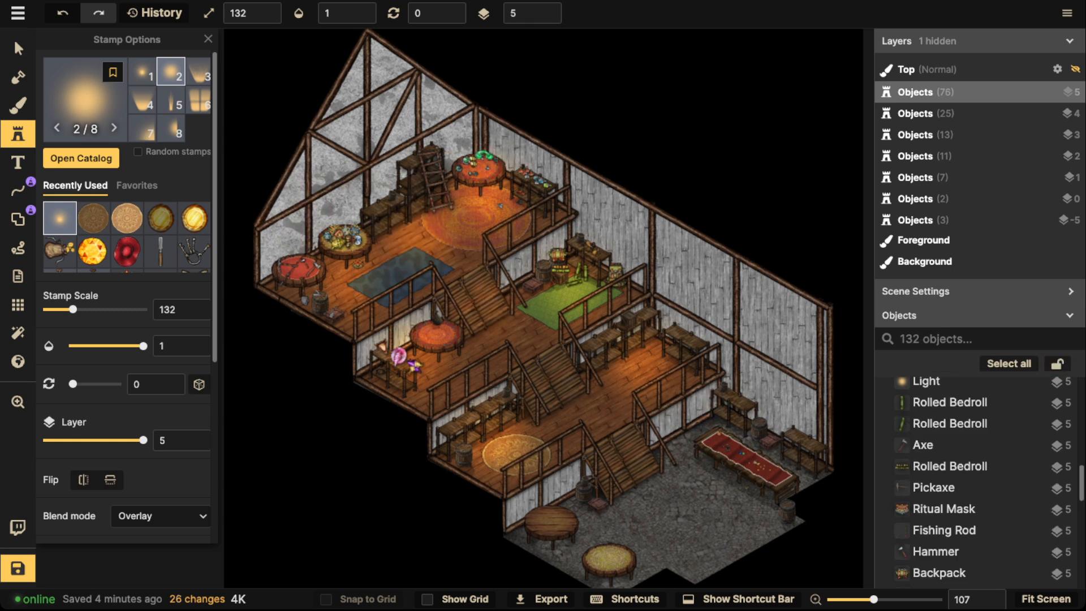
Place lights on the three staircases and over the red-clothed table on the stone floor, leaving nothing selected
click(482, 302)
click(554, 379)
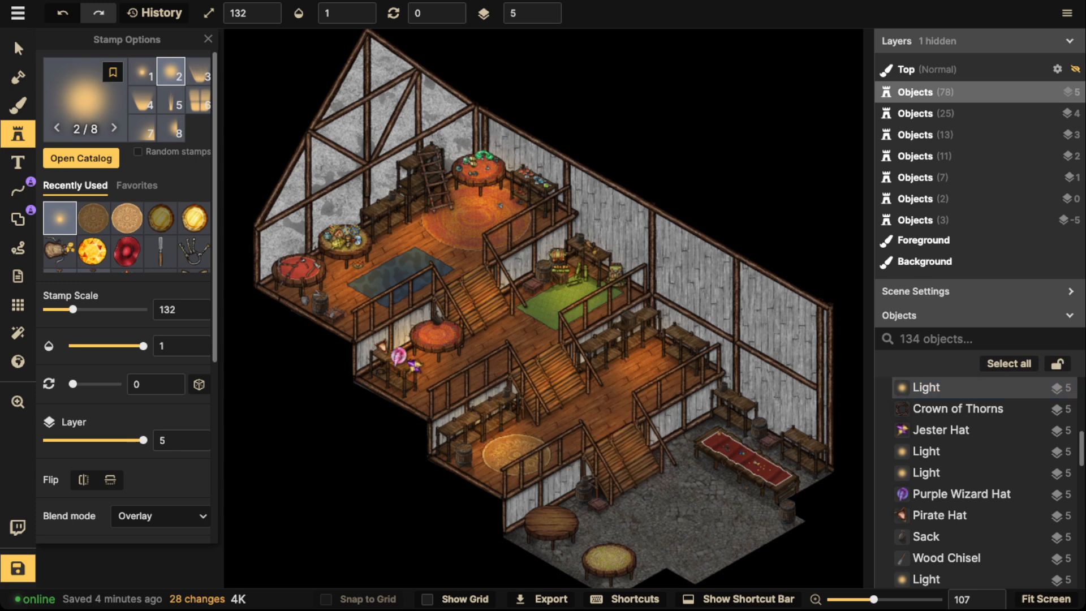
click(626, 449)
scroll(542, 380, down, 1)
drag(539, 310, 455, 275)
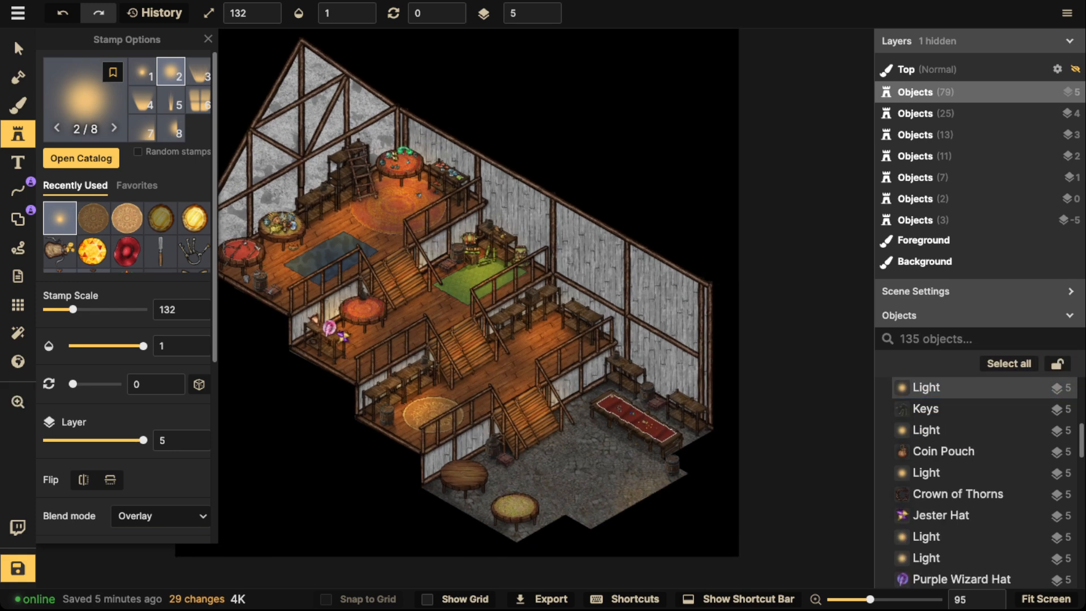
click(633, 414)
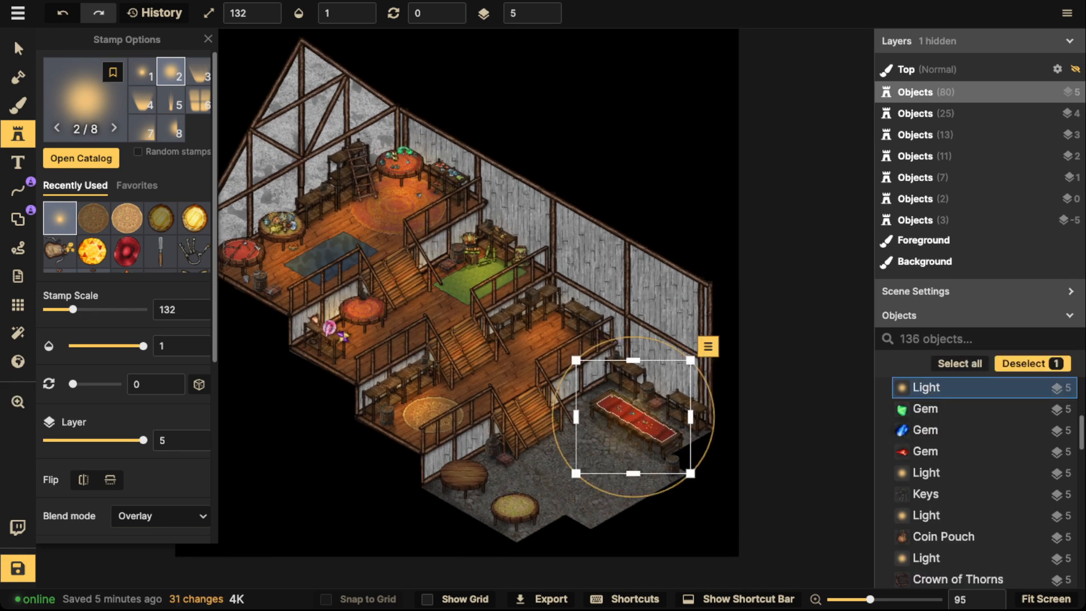
key(Escape)
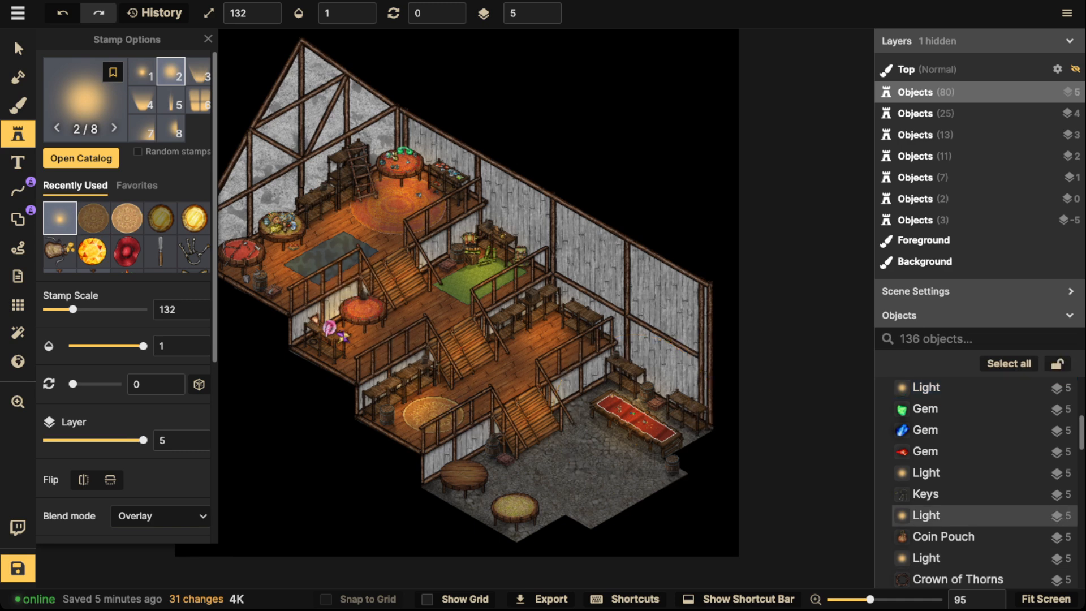
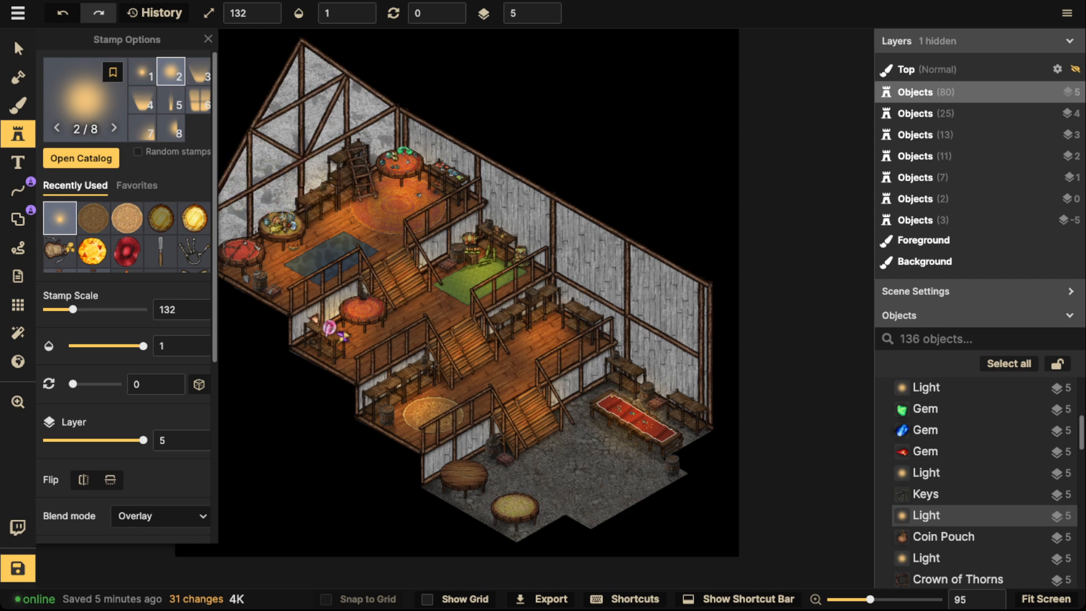
Examine the lighting across the upper floor, landings, staircases and stone ground floor
click(18, 105)
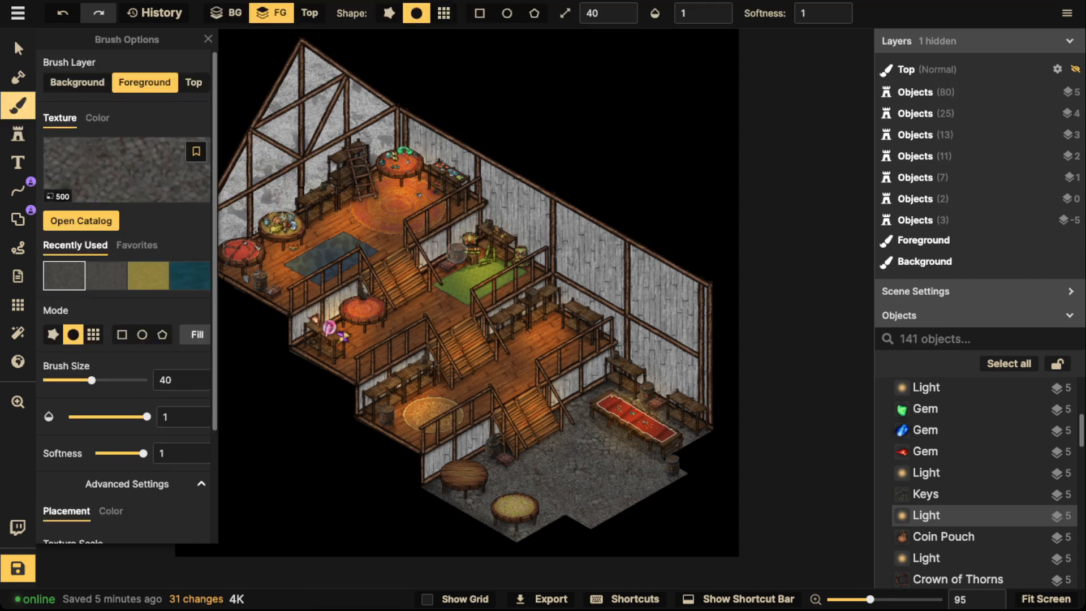
click(18, 48)
scroll(471, 281, up, 2)
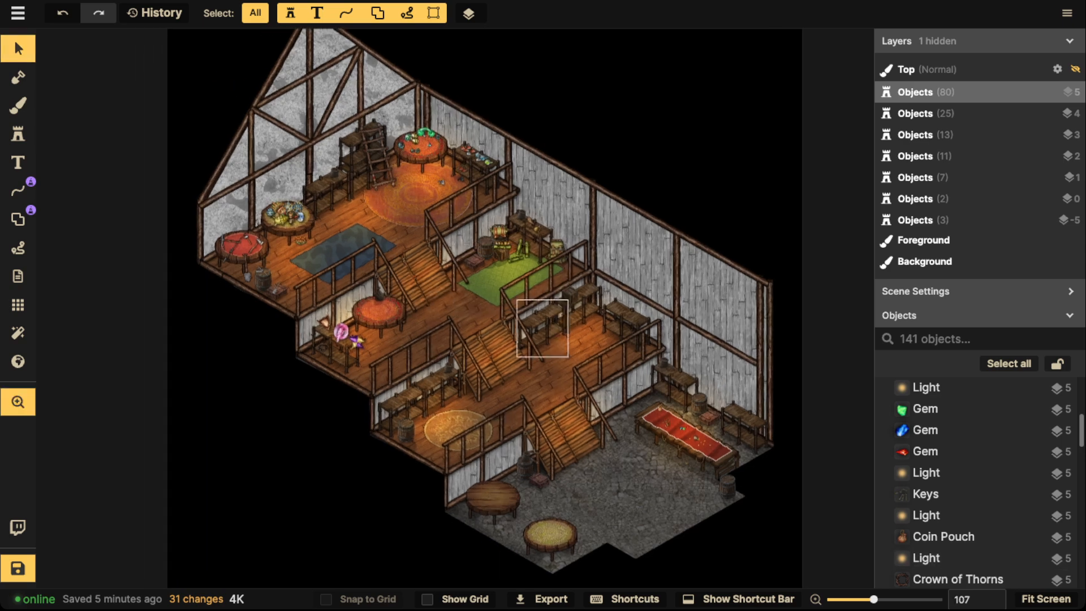
scroll(504, 311, up, 8)
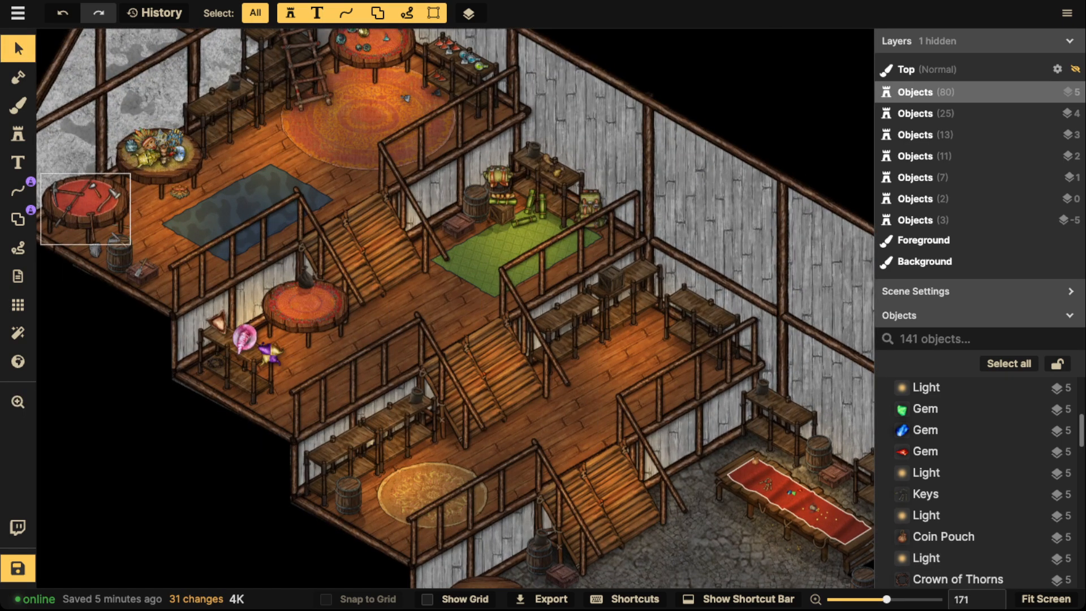
scroll(374, 291, down, 6)
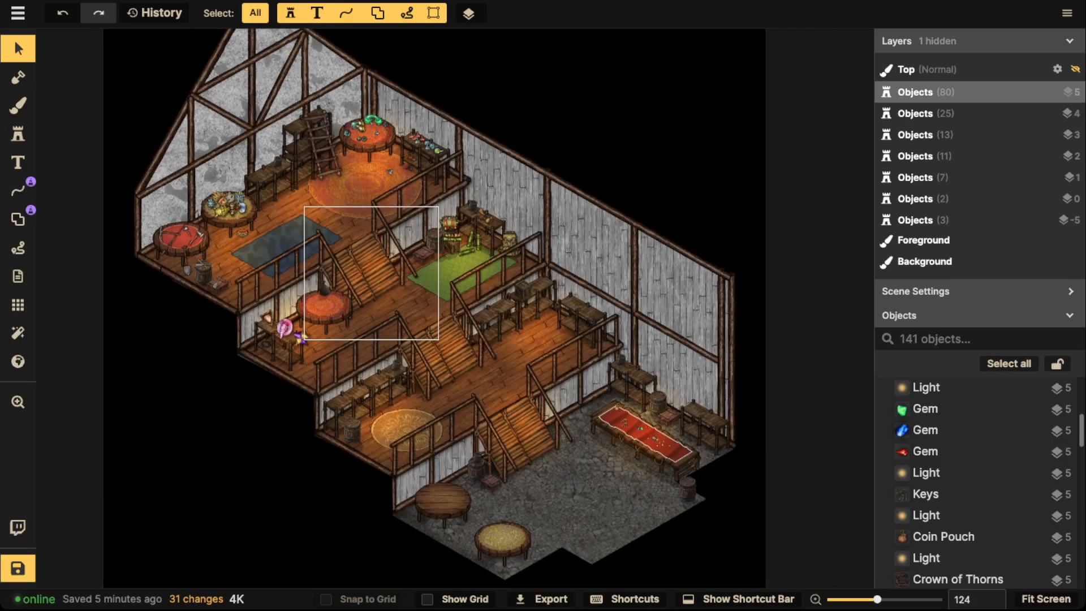
drag(513, 310, 537, 302)
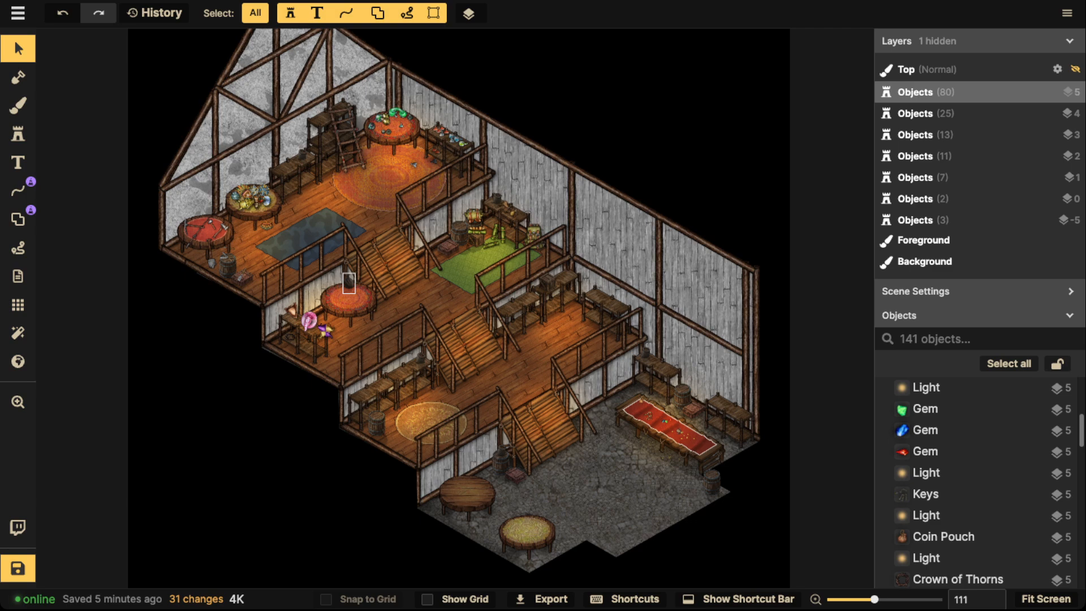
scroll(349, 283, up, 10)
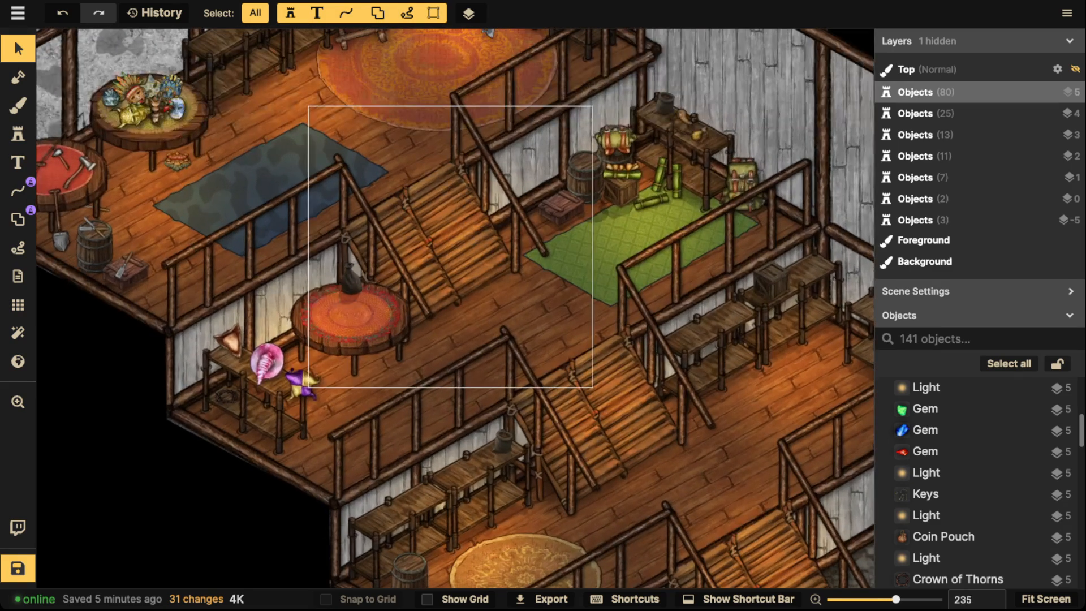
scroll(291, 82, down, 6)
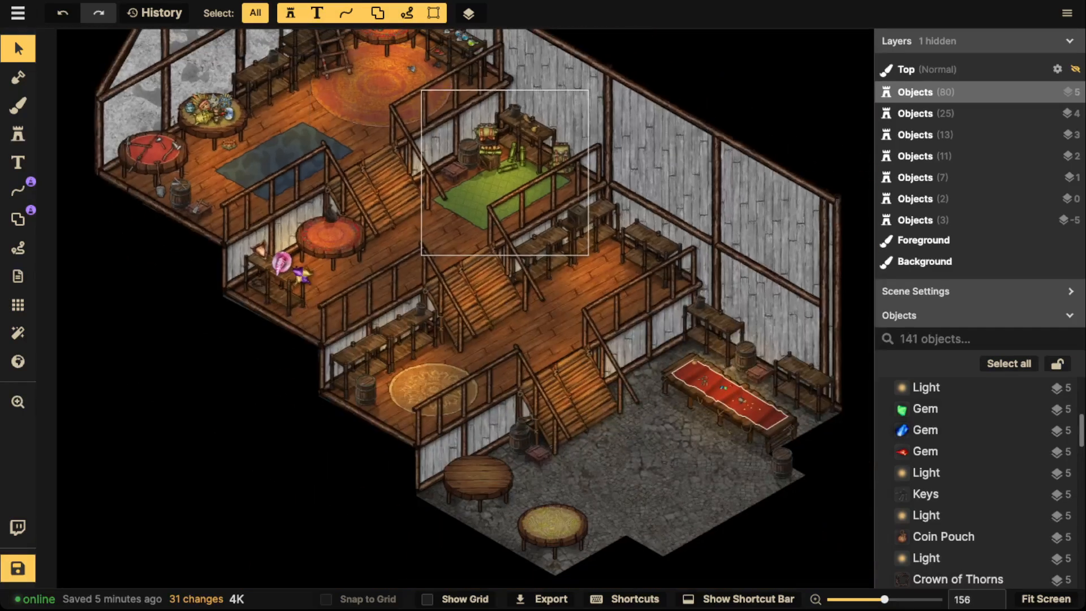
drag(505, 172, 434, 257)
drag(528, 354, 523, 308)
scroll(509, 424, up, 3)
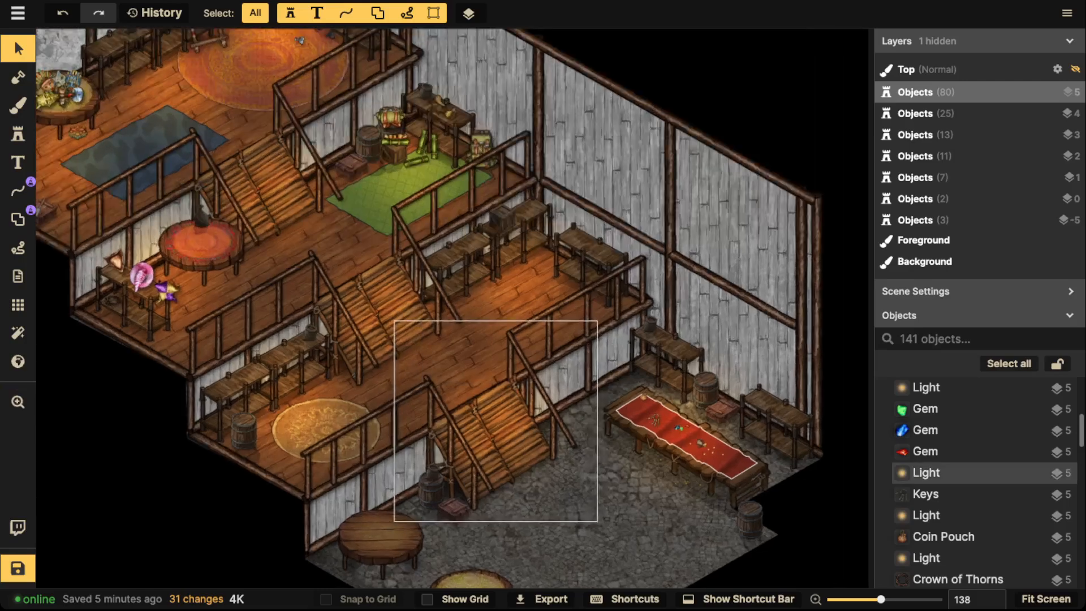
click(17, 133)
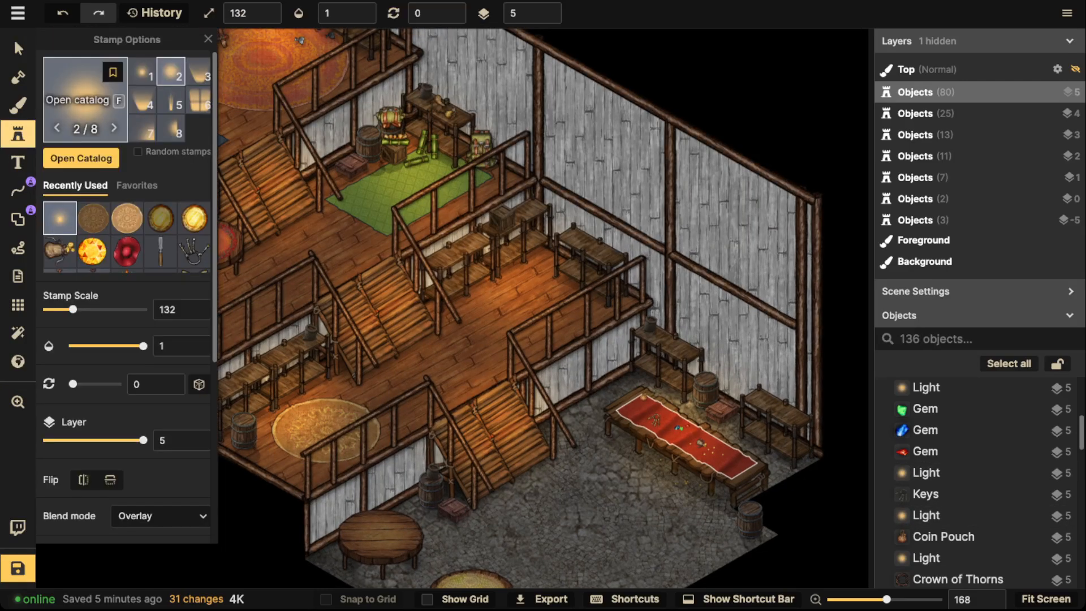
key(f)
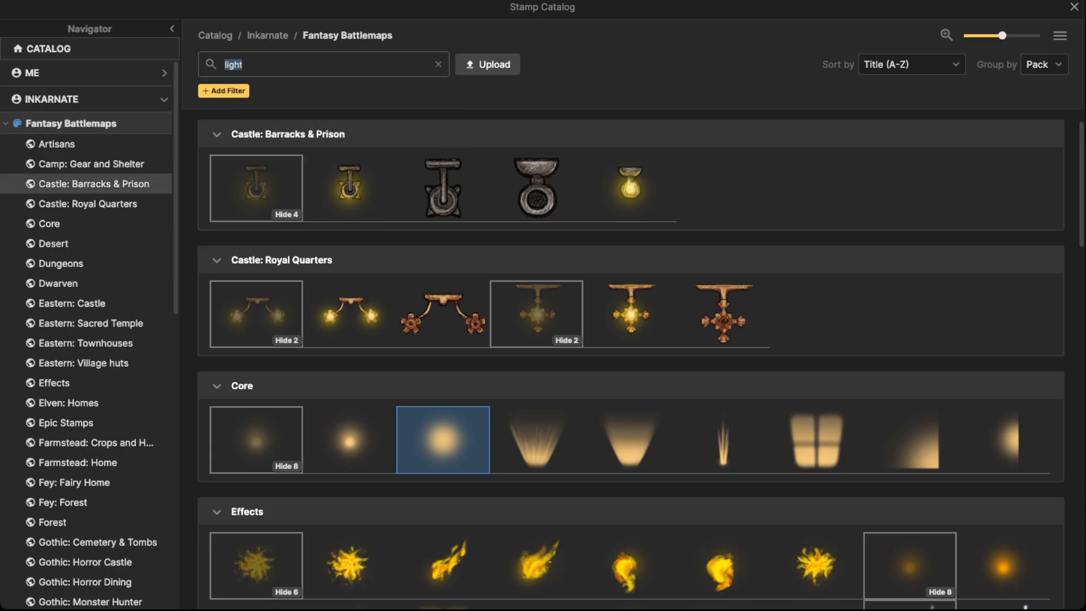
key(Escape)
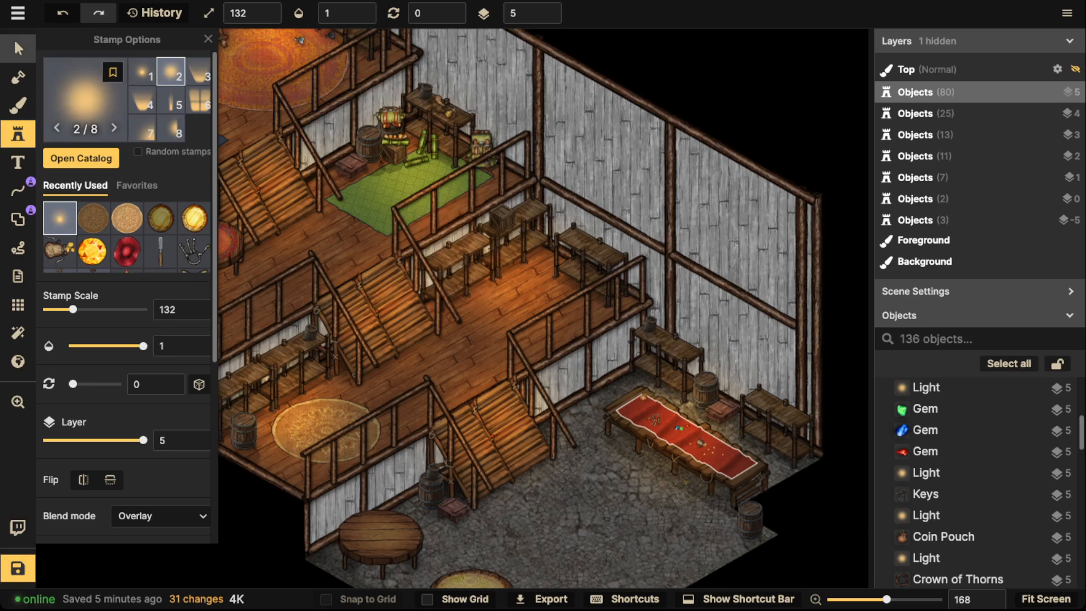
click(18, 48)
Set the free-draw line to a stamp stroke, search the path catalog for "vine" and pick the green vine from the Forest pack
click(18, 401)
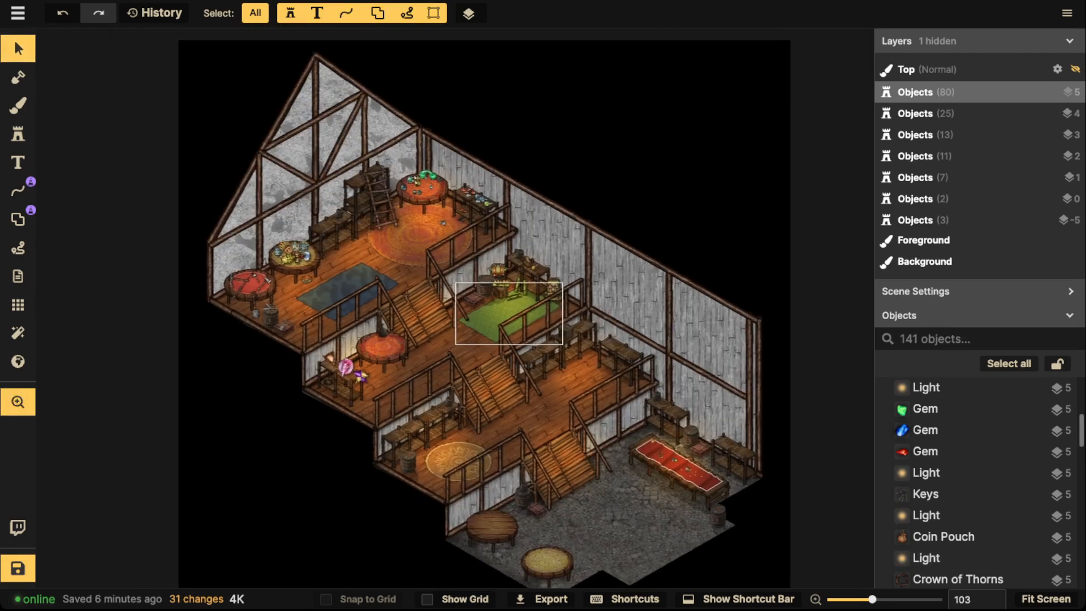
drag(501, 312, 469, 311)
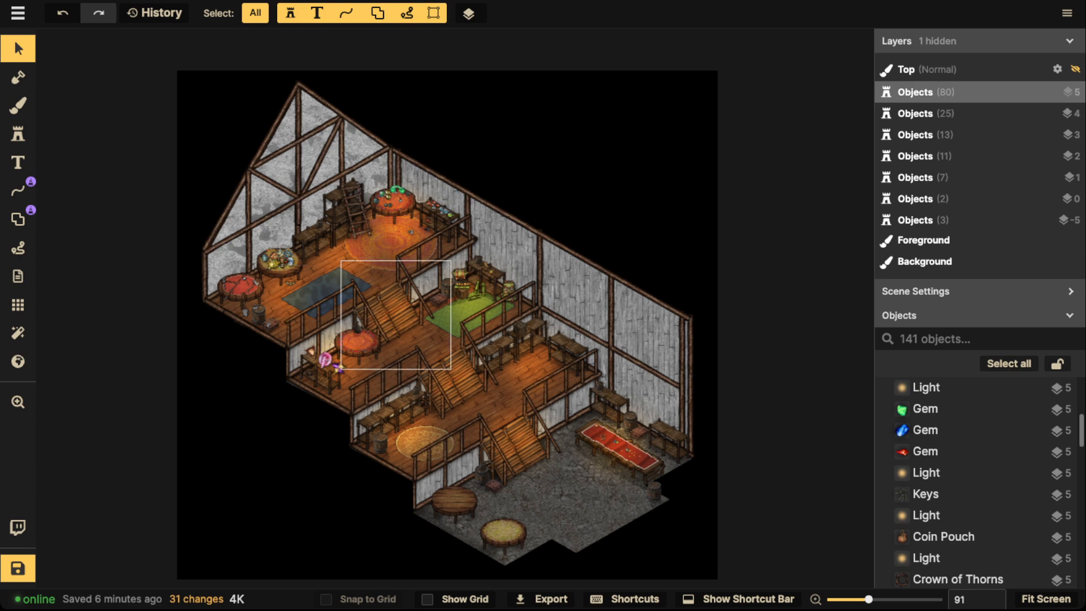
scroll(105, 314, up, 1)
click(18, 190)
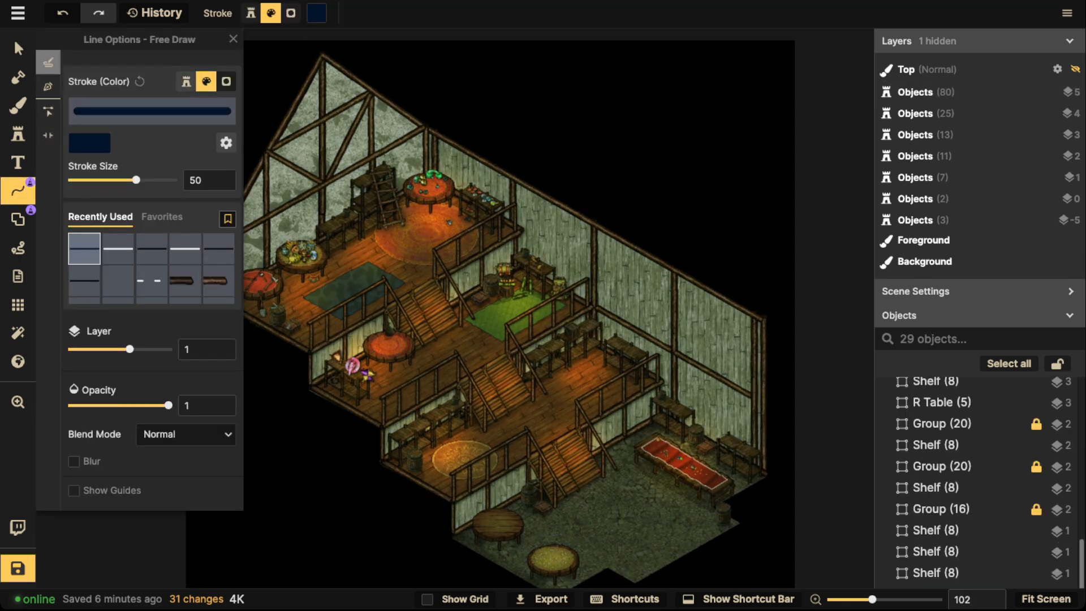
click(186, 81)
click(159, 112)
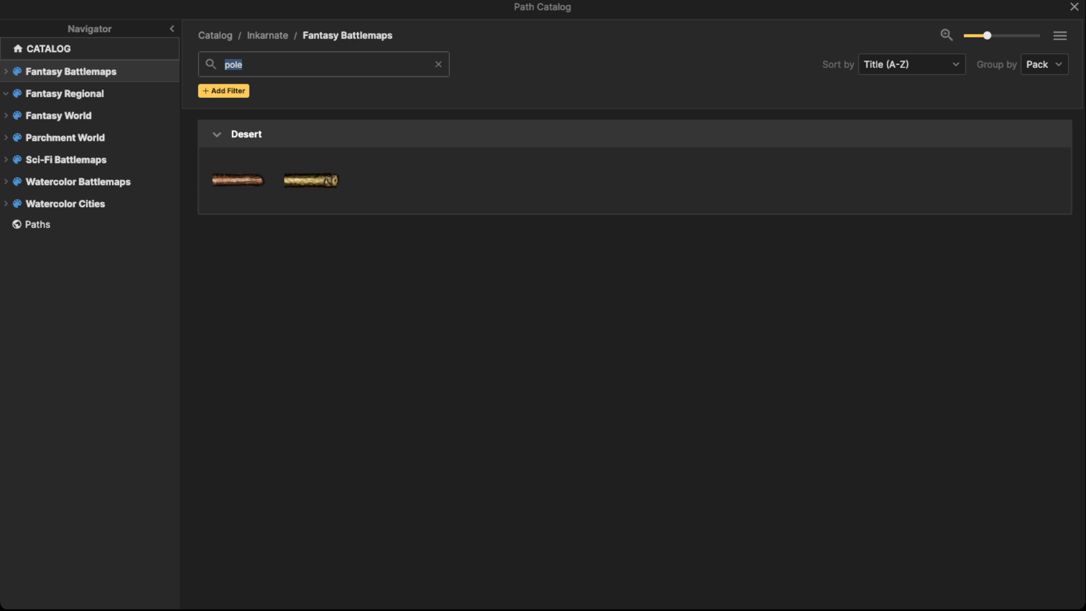
text(vine)
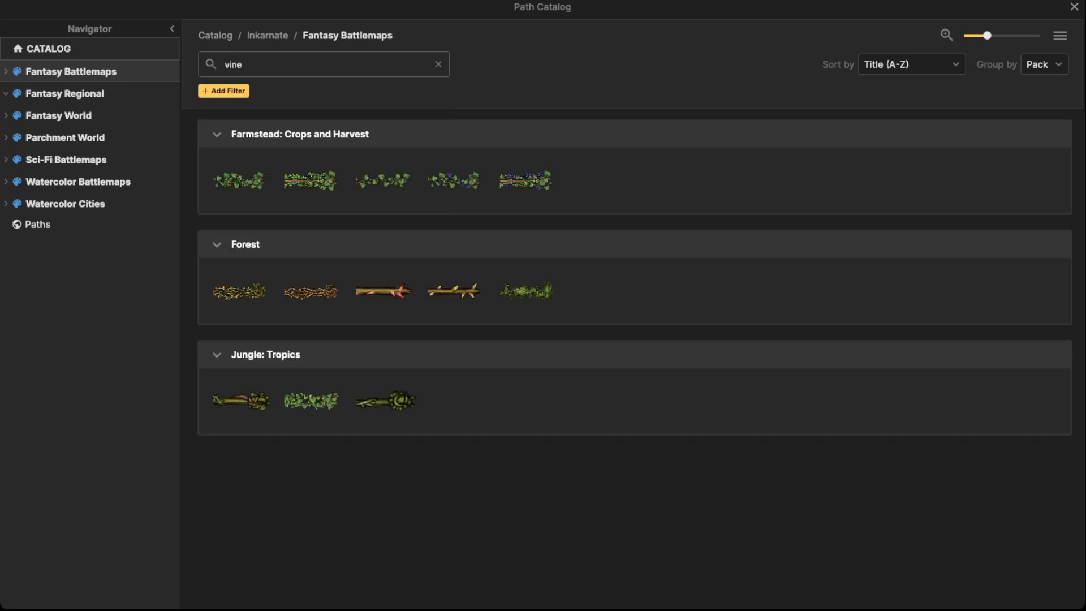
click(317, 400)
scroll(345, 283, up, 5)
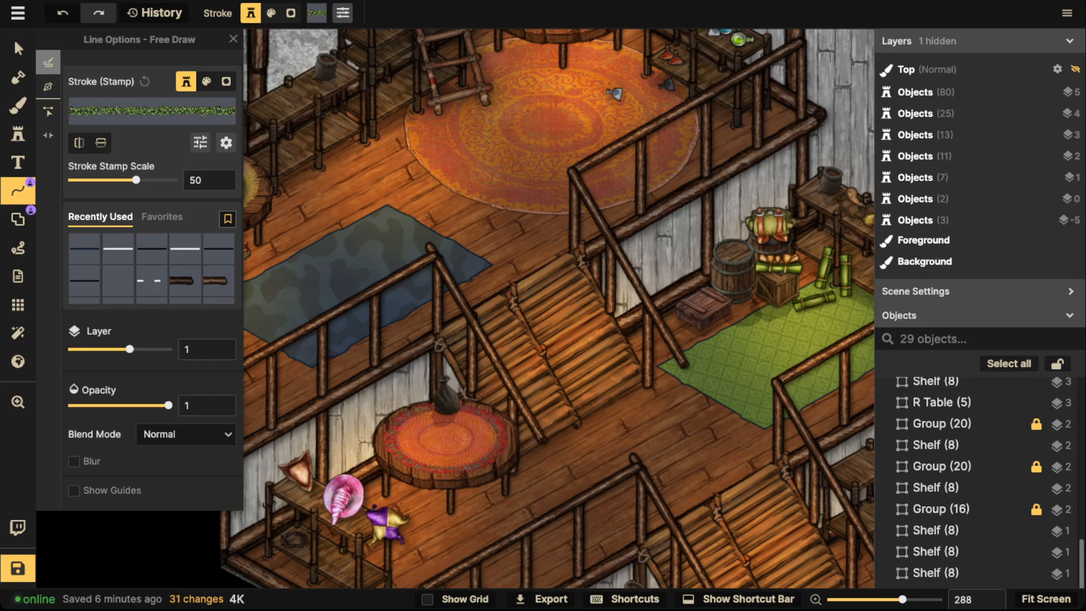
click(152, 110)
click(526, 291)
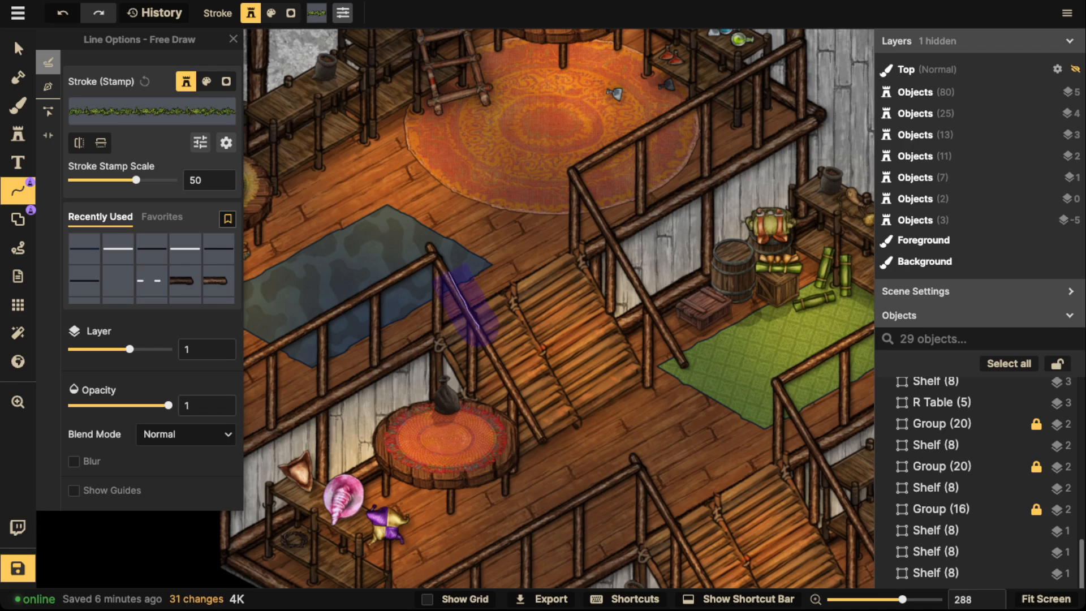
Draw a vine over the railing corner beside the blue rug, raise it to layer 3 and set its stroke stamp scale to 35
drag(479, 327, 480, 329)
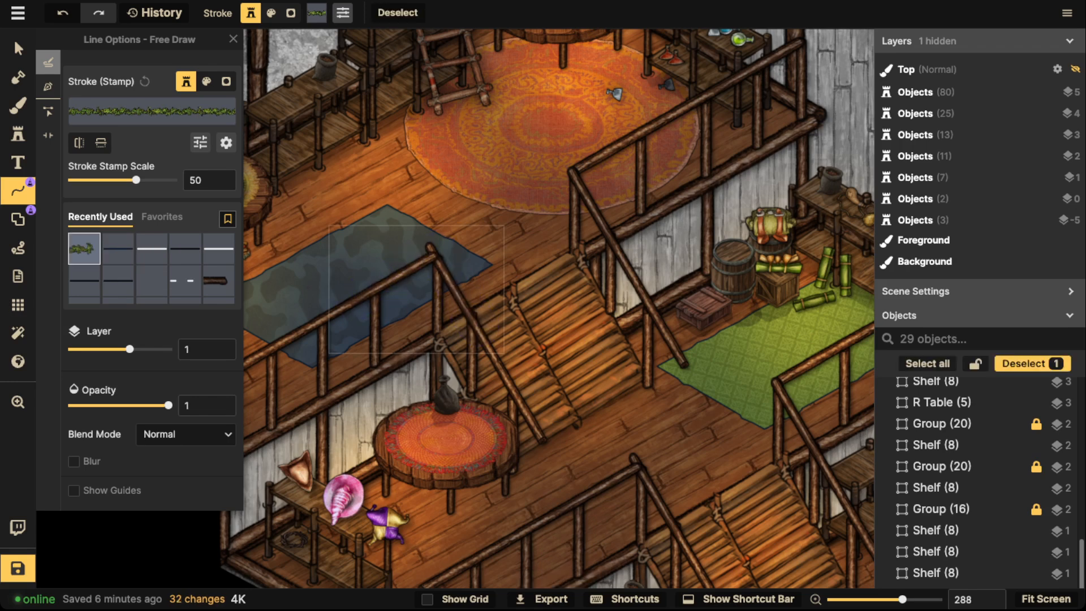
click(18, 48)
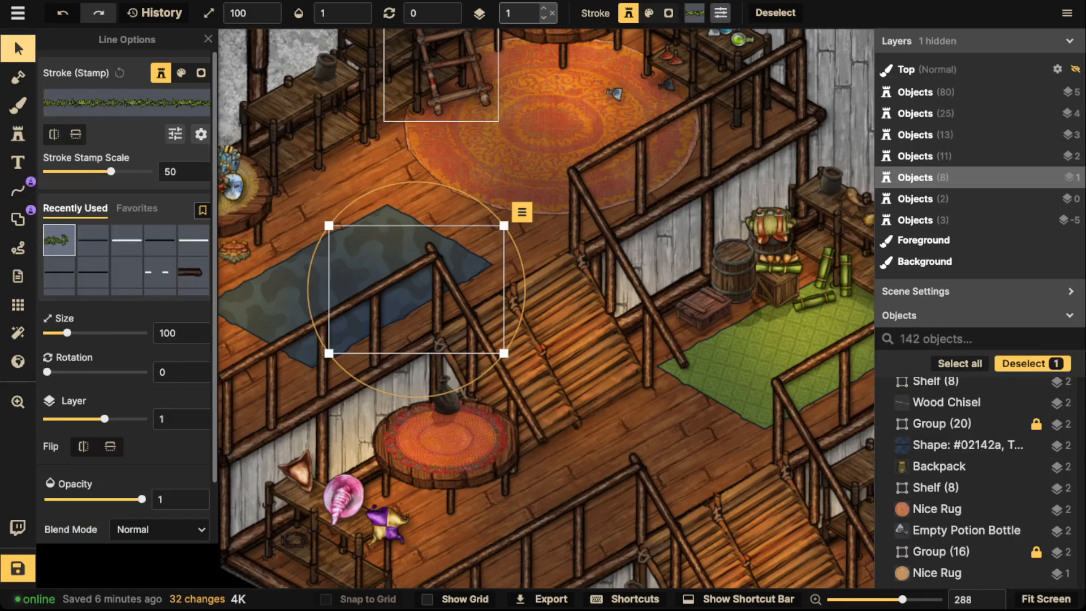
click(543, 9)
click(544, 9)
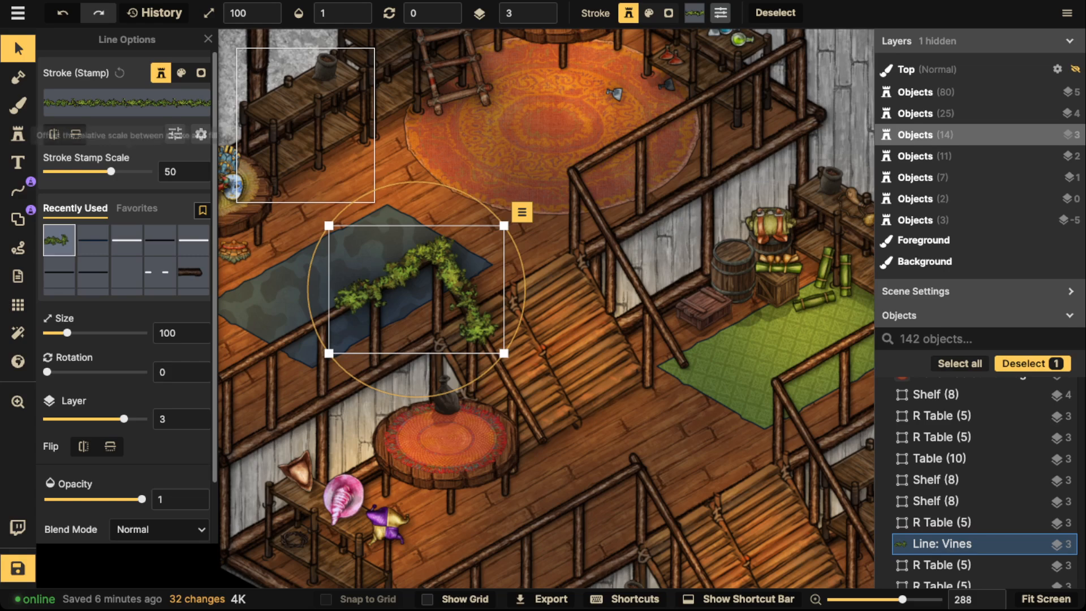
drag(111, 172, 105, 171)
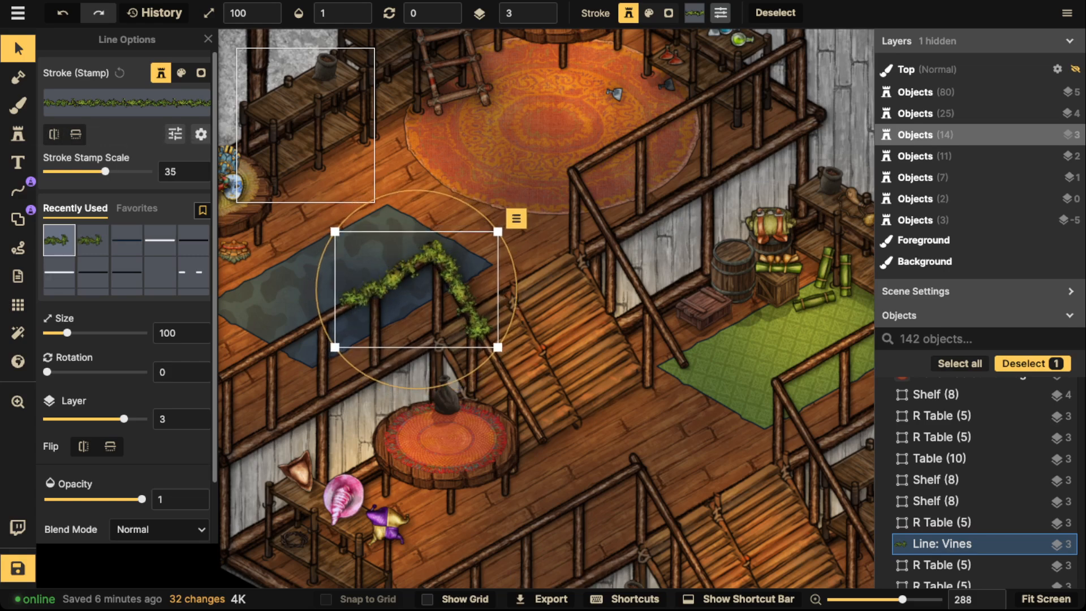
key(Escape)
Draw more vines along the outer part of the blue rug's railing and on the lower end of the adjoining stair rail
click(18, 191)
drag(396, 306, 585, 239)
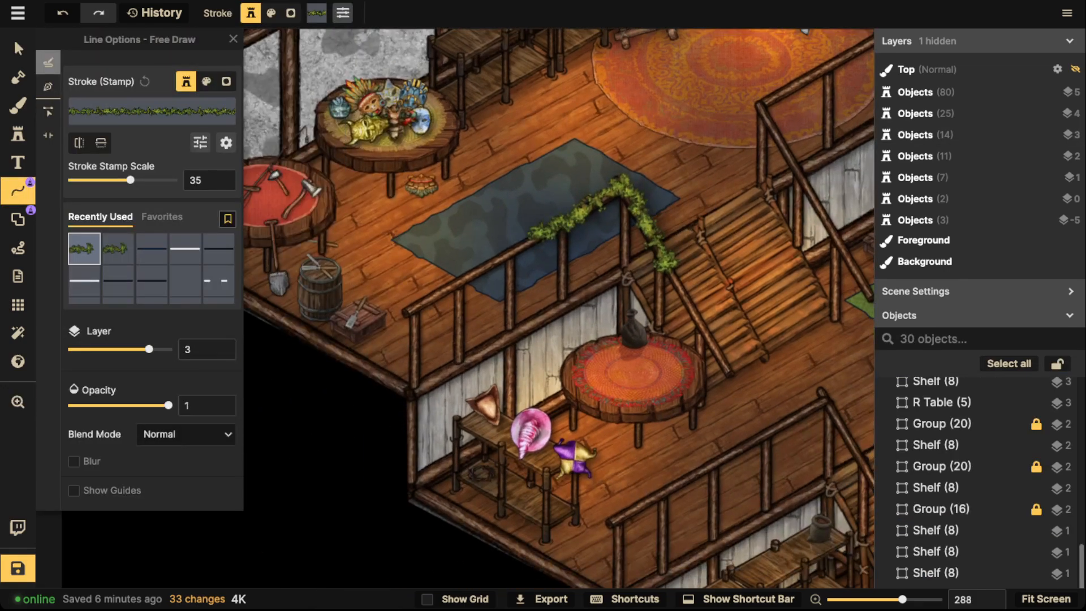
mouse_move(486, 265)
mouse_down()
mouse_move(427, 298)
mouse_move(464, 318)
mouse_move(262, 279)
mouse_up()
key(Escape)
key(Escape)
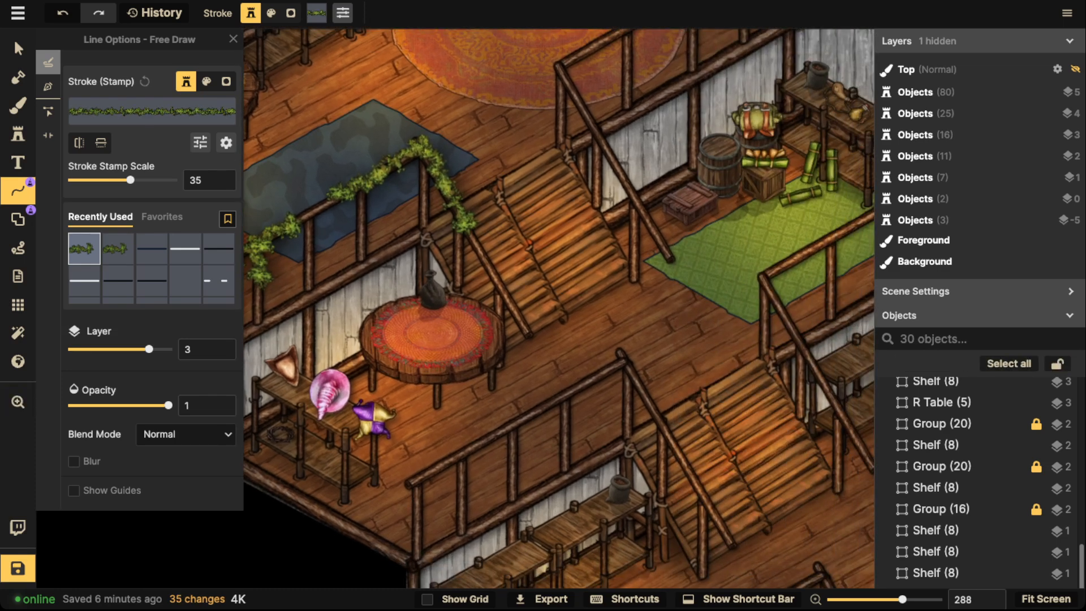
drag(508, 299, 529, 321)
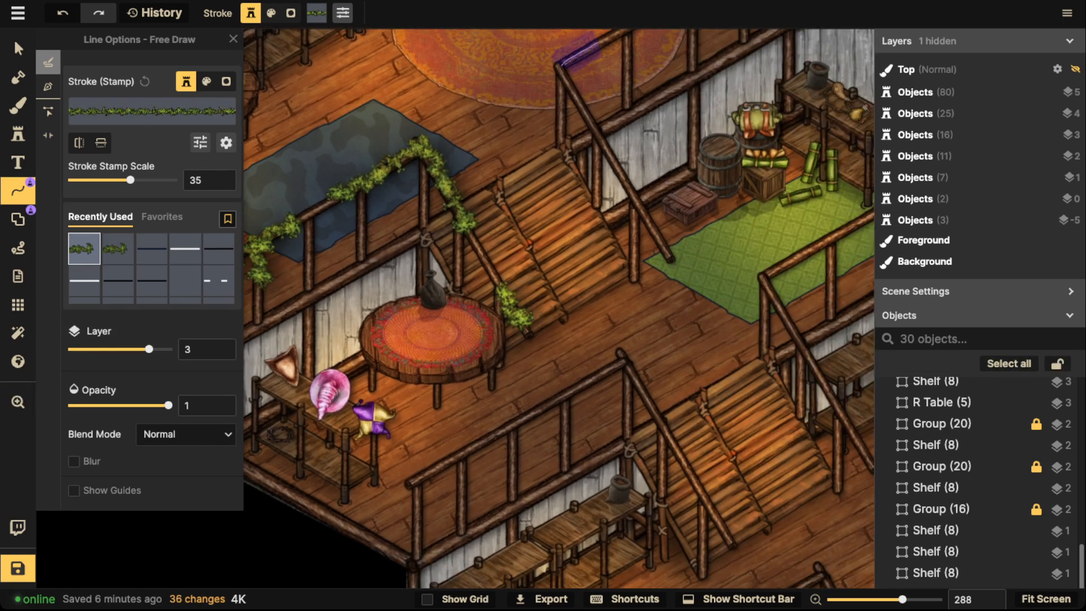
Add vines over the railing corner and stair rail by the orange rug, and along the railing beside the potion shelf
mouse_move(581, 105)
mouse_down()
mouse_move(603, 161)
mouse_move(496, 361)
mouse_up()
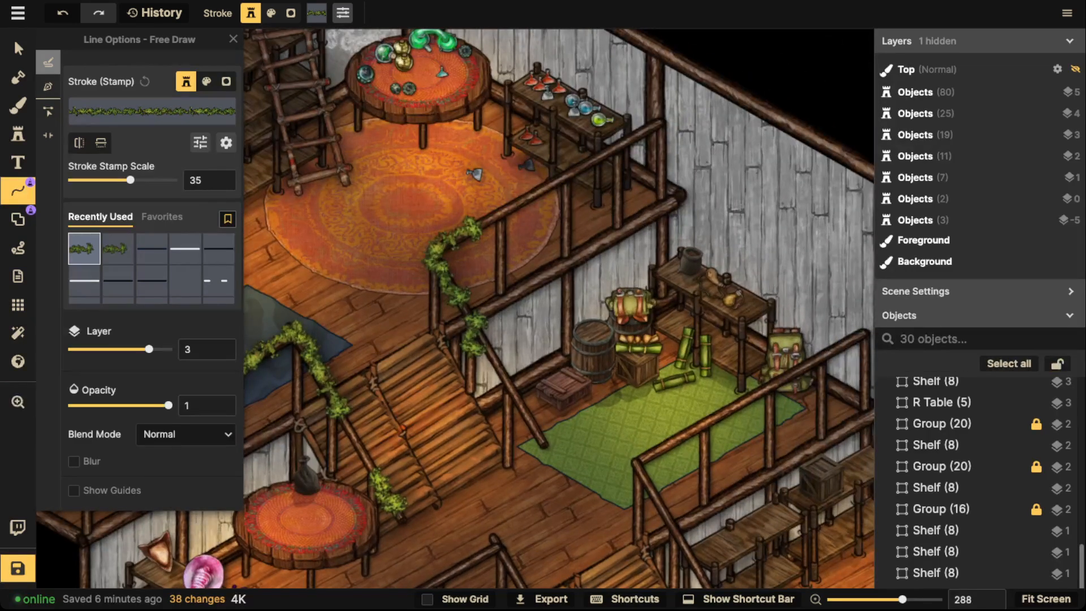
drag(585, 166, 619, 142)
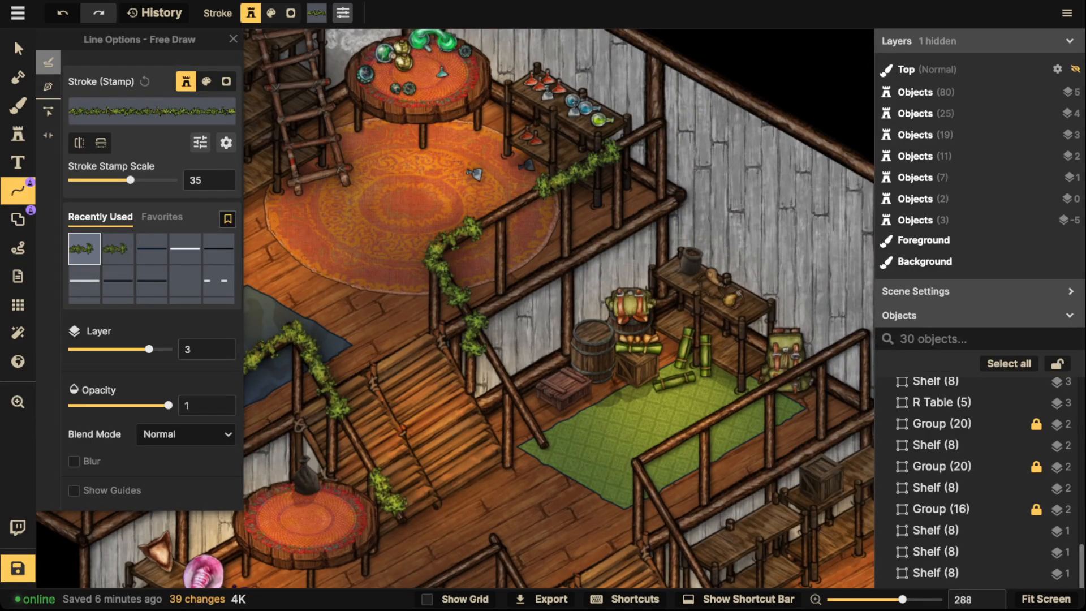
mouse_move(502, 231)
mouse_down()
mouse_move(504, 265)
mouse_move(396, 105)
mouse_up()
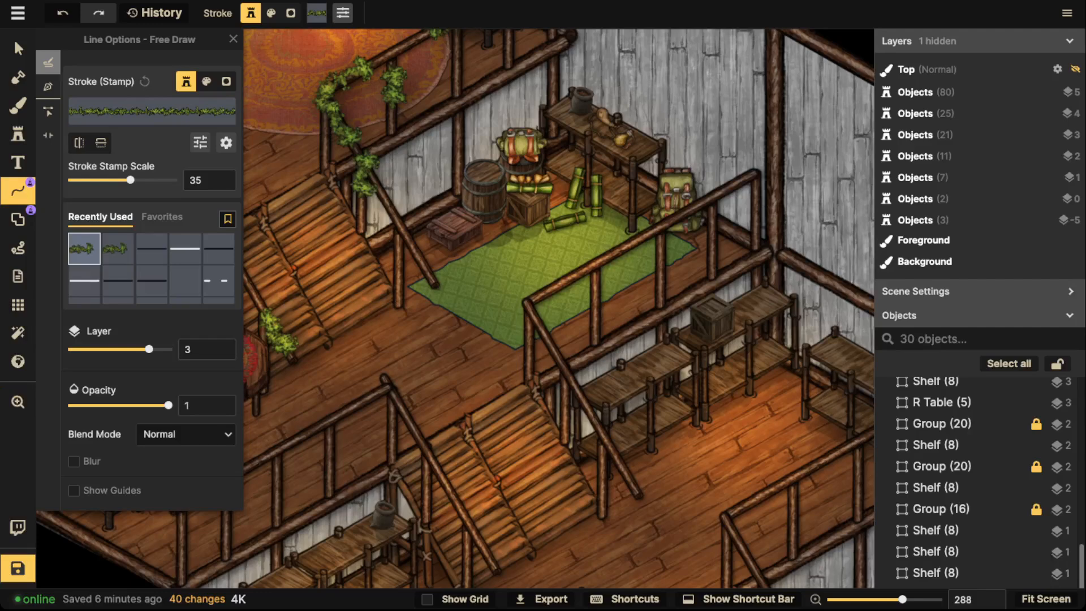
Draw vines over the railing corner beside the green rug and down the stair rail below it
drag(547, 334, 549, 338)
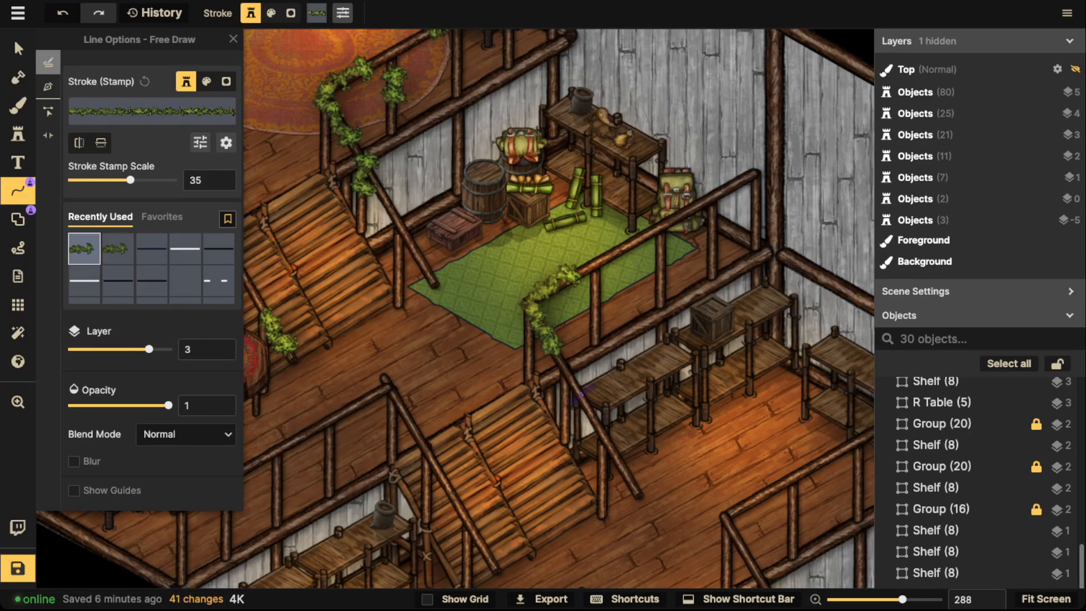
drag(609, 439, 612, 444)
mouse_move(632, 487)
mouse_down()
mouse_move(641, 499)
mouse_move(787, 388)
mouse_up()
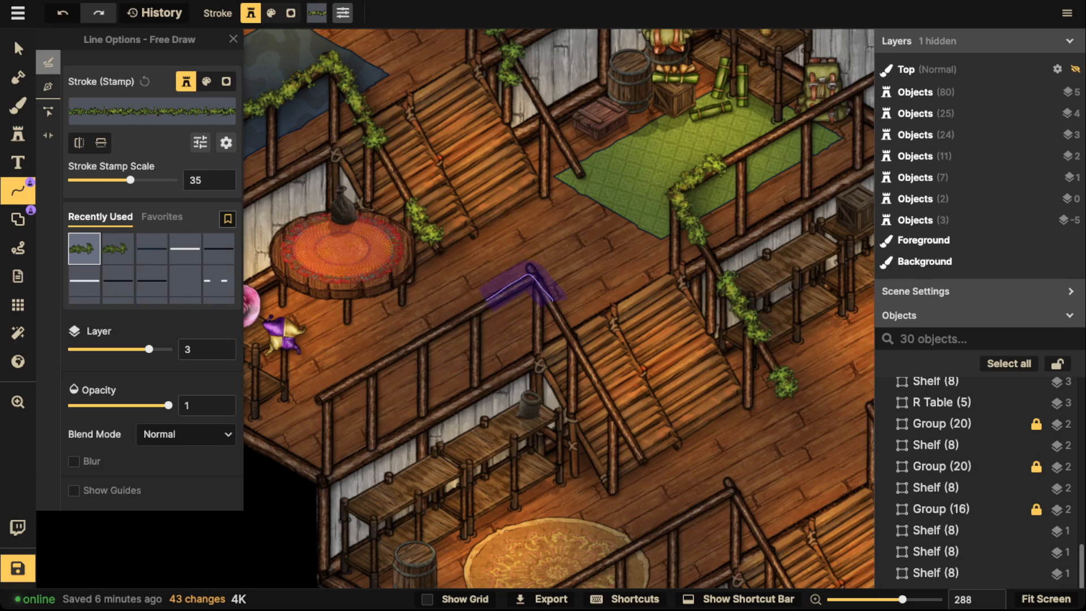
Add vines along the railing above the long lower shelves, and undo the stroke tried on the adjoining stair rail
drag(487, 301, 411, 348)
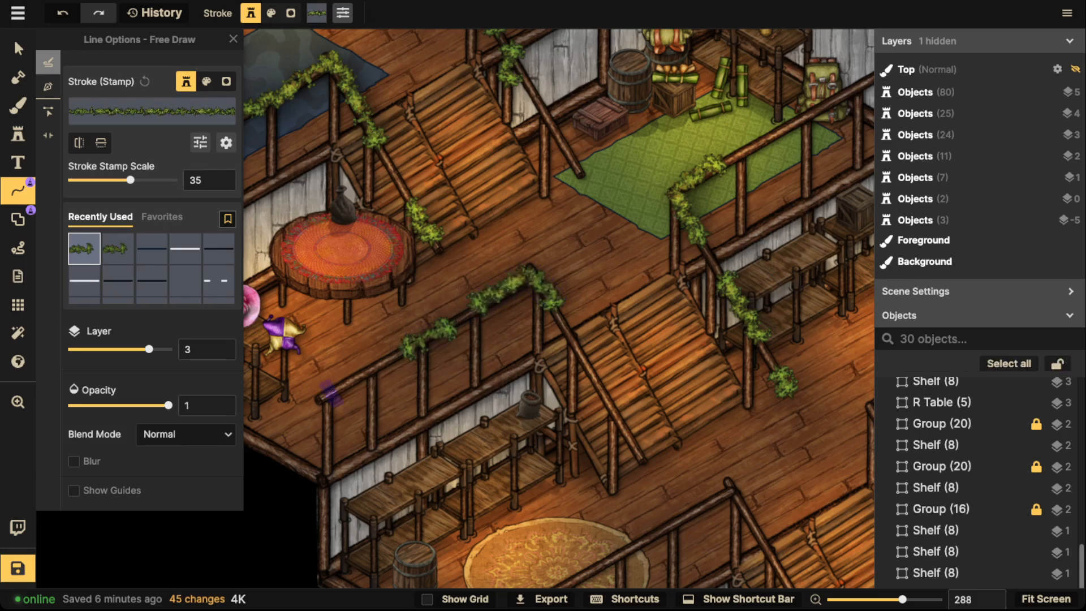
drag(331, 393, 260, 327)
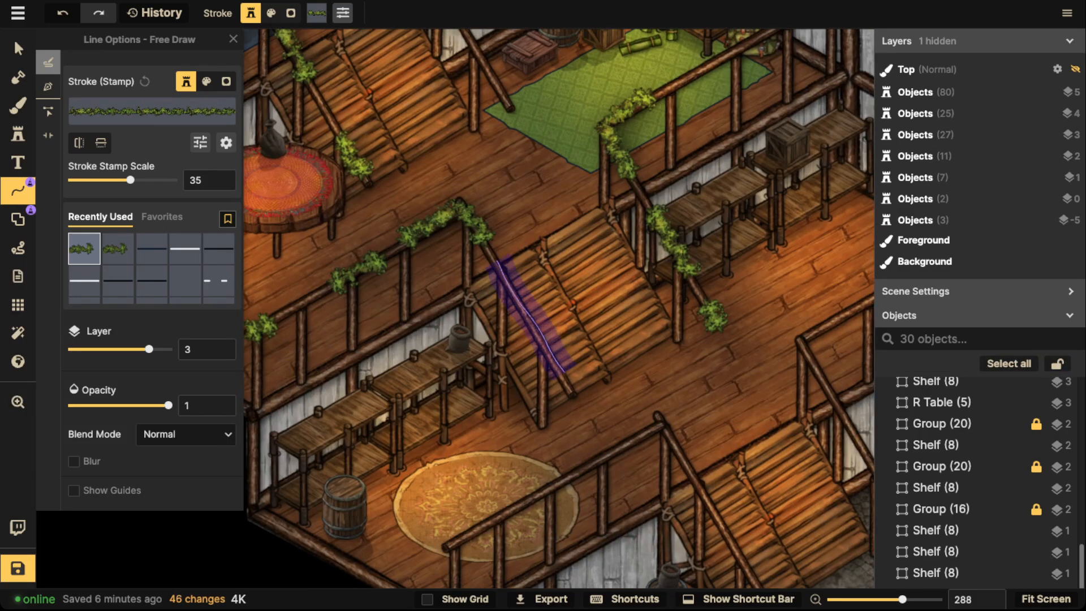
mouse_move(564, 372)
mouse_down()
mouse_move(572, 385)
mouse_move(287, 494)
mouse_up()
key(ctrl+z)
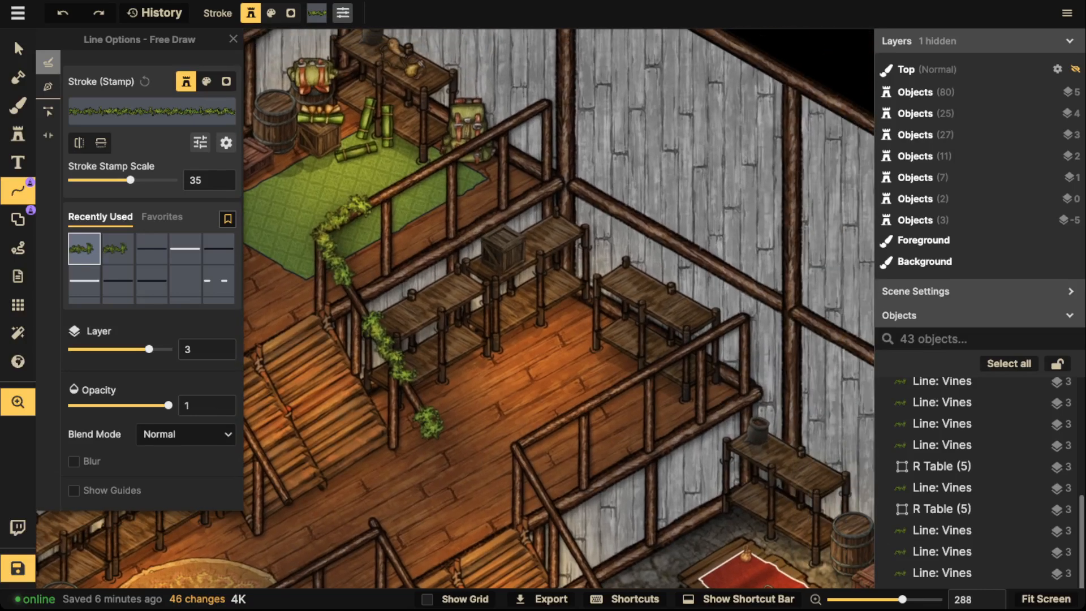
Add a vine at the far end of the green rug's railing and vines along both rails of the staircase to the stone floor
drag(537, 110, 532, 114)
drag(531, 238, 516, 116)
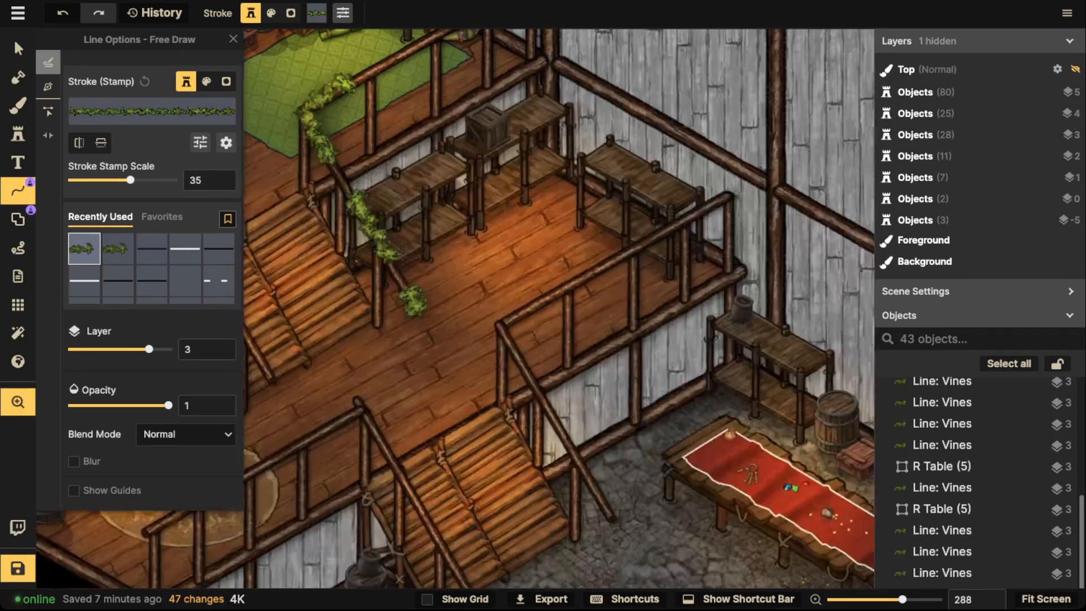
drag(498, 325, 560, 424)
drag(348, 414, 389, 445)
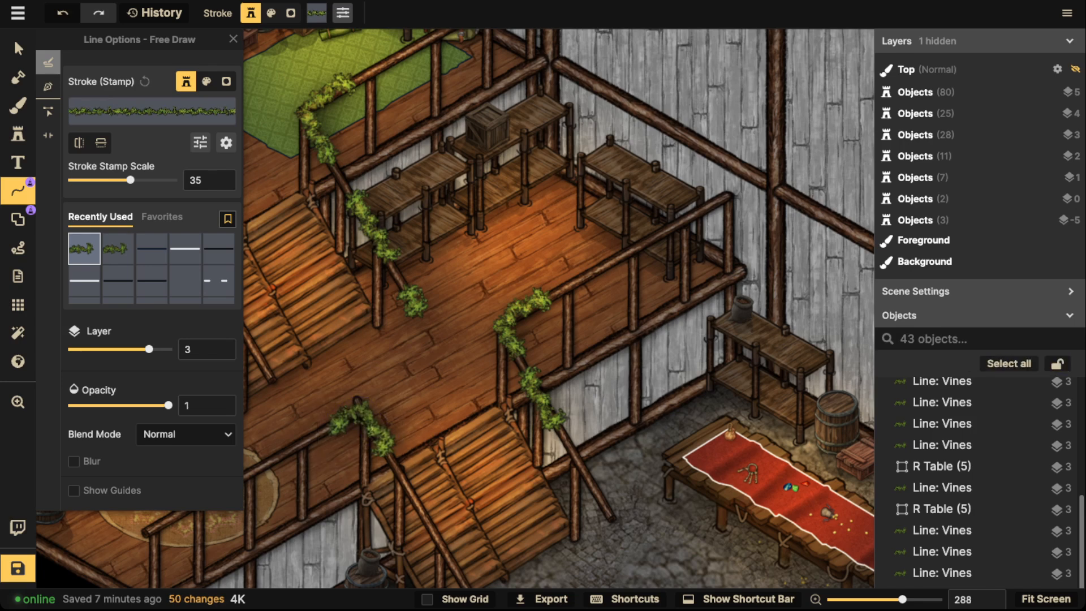
mouse_move(421, 508)
mouse_down()
mouse_move(443, 539)
mouse_move(679, 420)
mouse_up()
key(space)
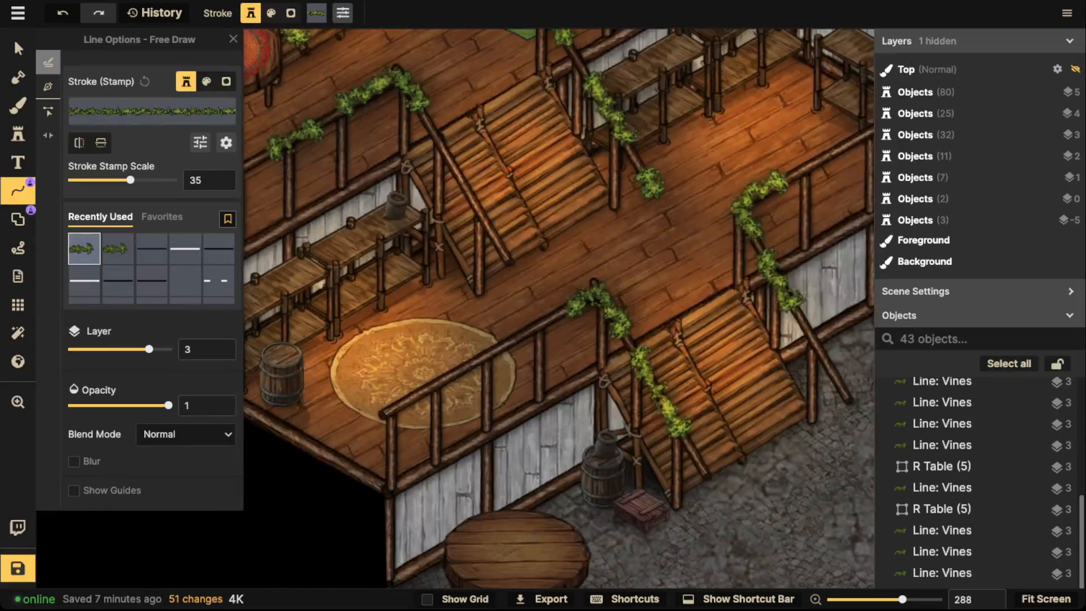
Draw vines on the railing in front of the yellow rug and on the railing above the red-clothed table's floor
drag(449, 378, 394, 413)
key(space)
drag(566, 340, 317, 429)
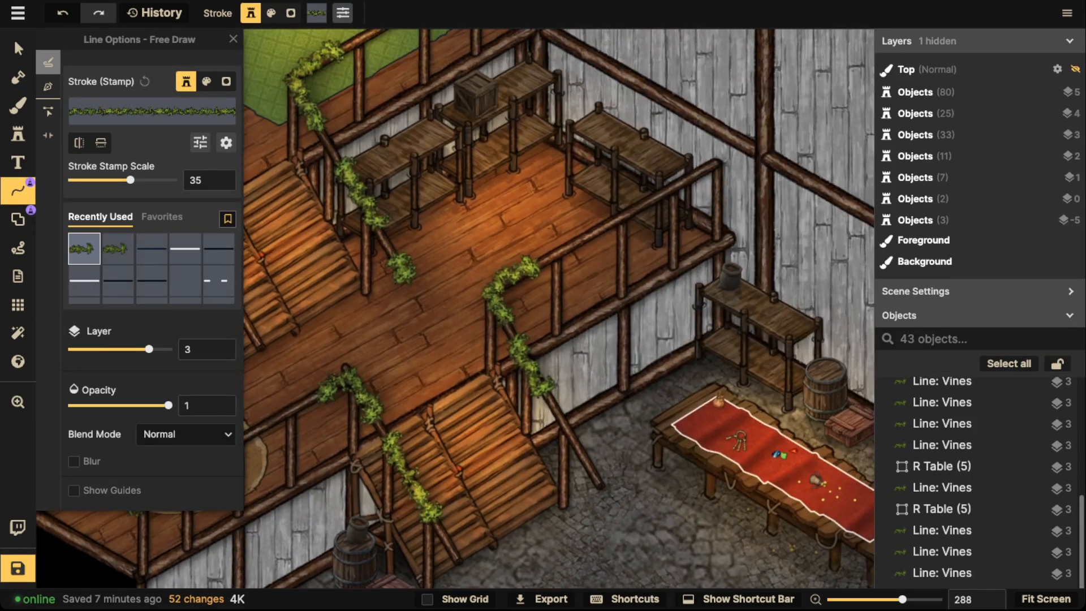
mouse_move(611, 225)
mouse_down()
mouse_move(646, 207)
mouse_move(523, 213)
mouse_move(500, 306)
mouse_move(823, 469)
mouse_up()
Examine the vine decoration on the railings and staircases across all floors of the shop
key(space)
drag(265, 266, 687, 59)
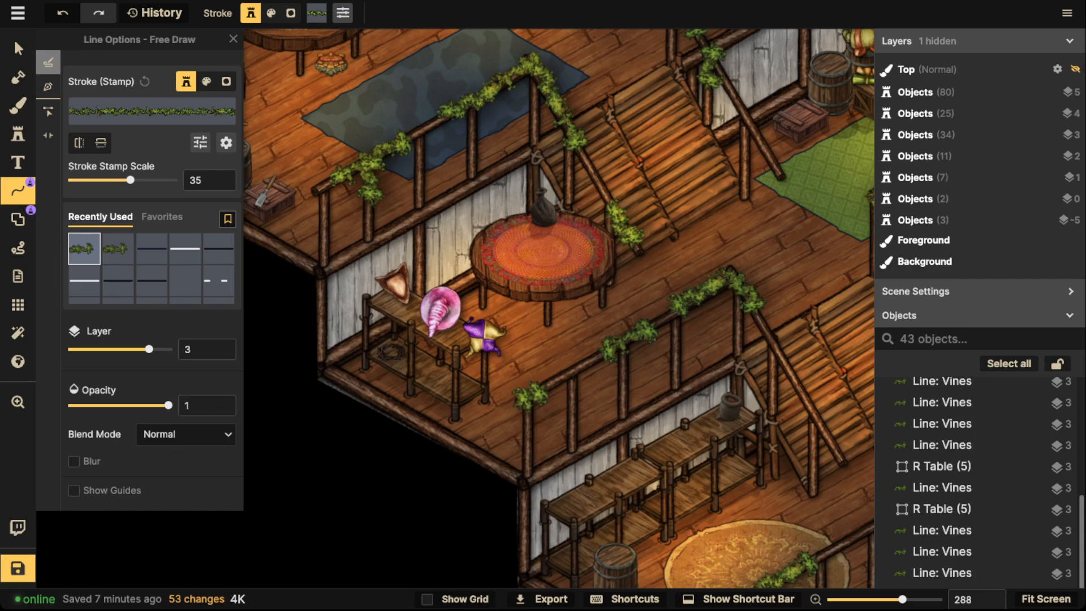
click(18, 48)
scroll(541, 226, down, 7)
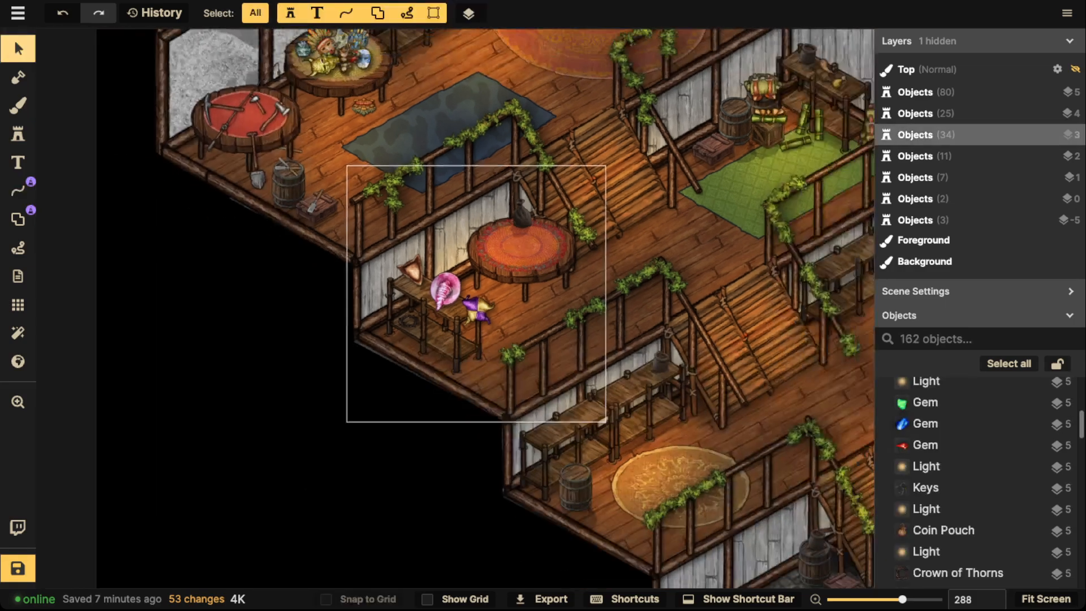
drag(571, 224, 402, 299)
scroll(405, 274, down, 2)
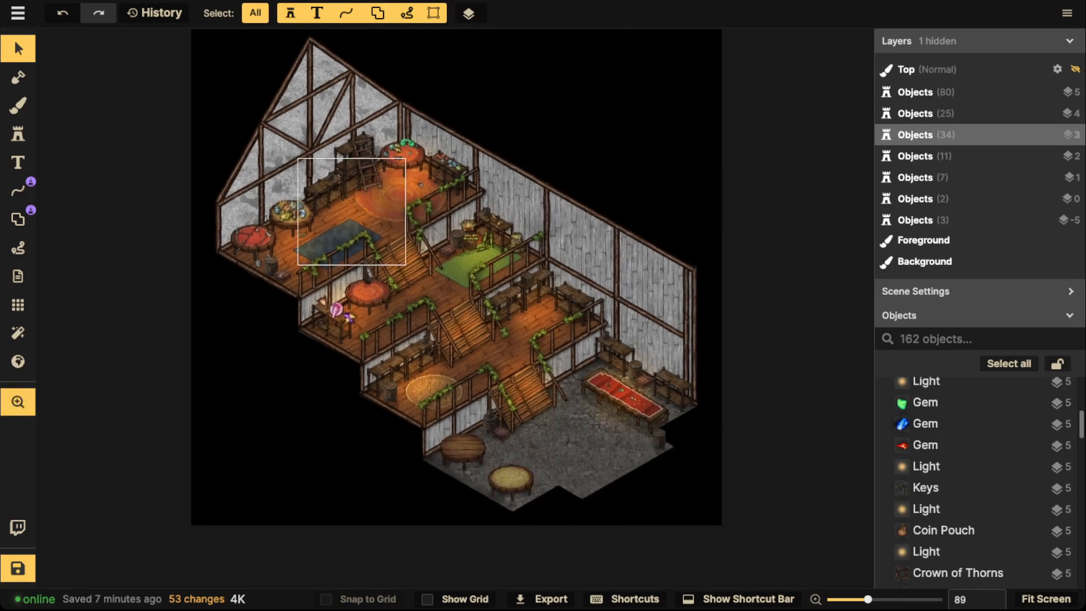
scroll(396, 305, up, 7)
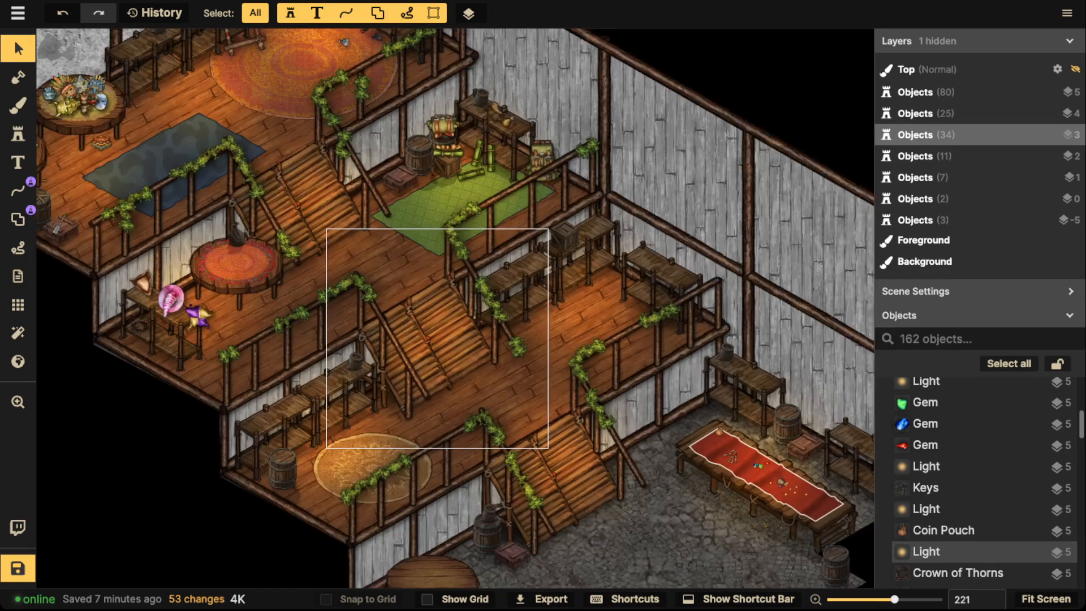
drag(484, 285, 480, 225)
scroll(444, 272, down, 2)
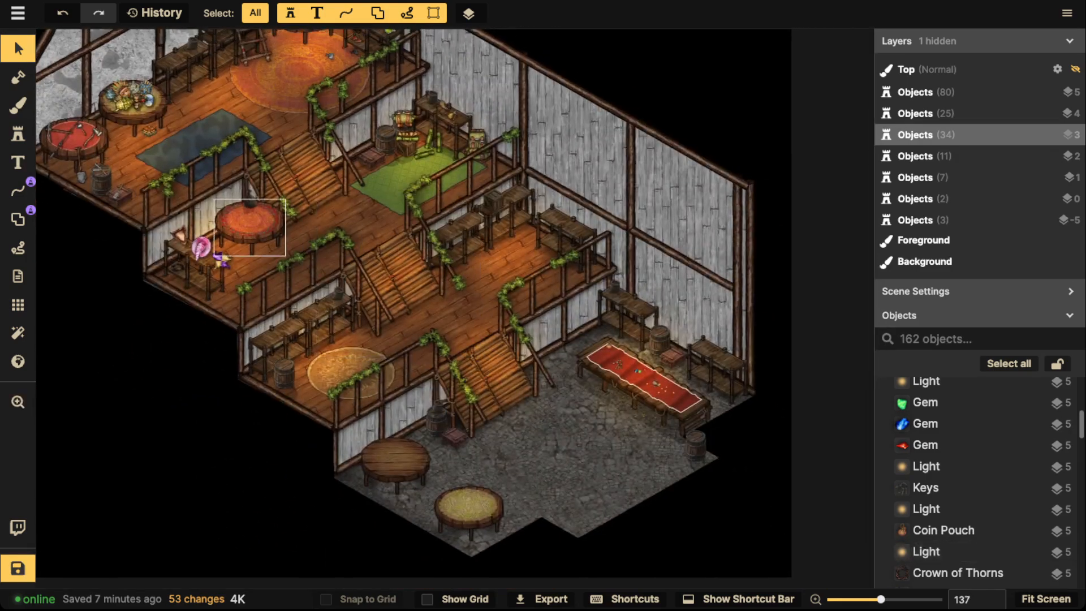
scroll(249, 222, down, 1)
drag(238, 157, 289, 197)
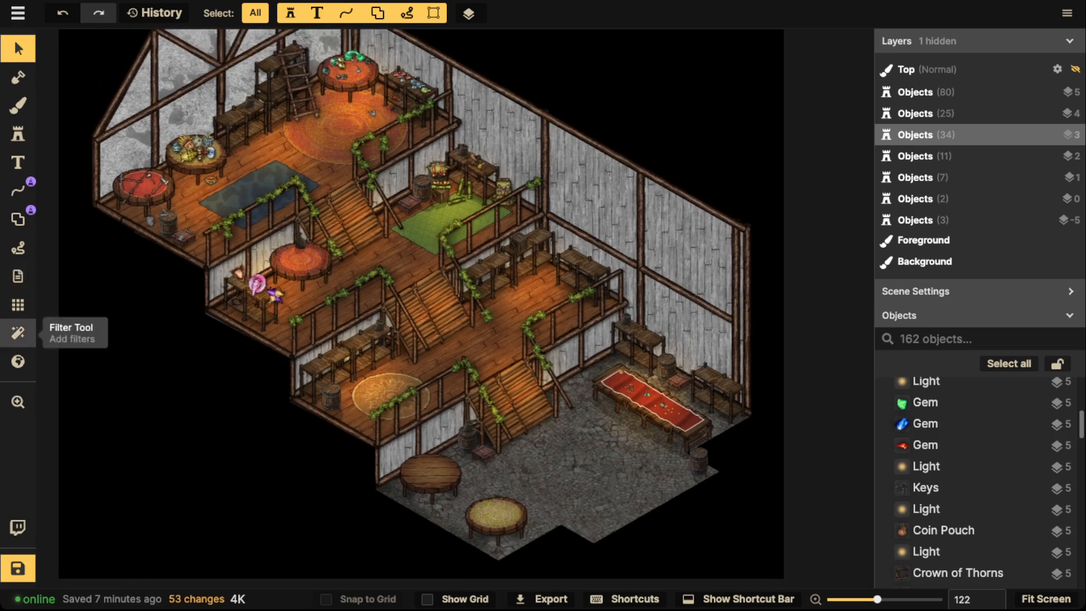
Set up the brush to paint on the Top layer with black (000000) at size 200
click(17, 105)
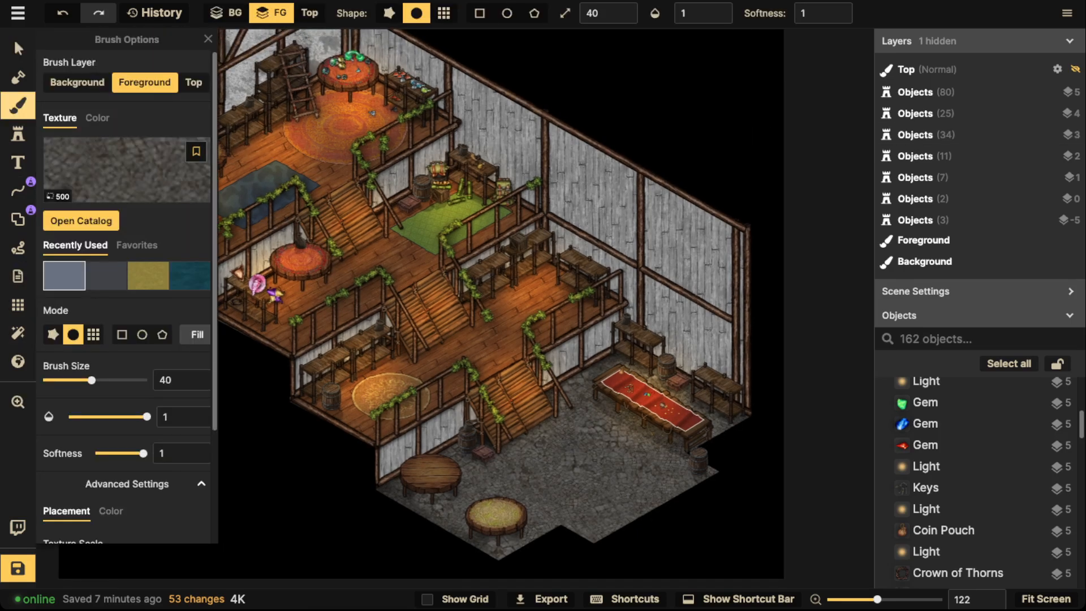
click(193, 82)
click(97, 145)
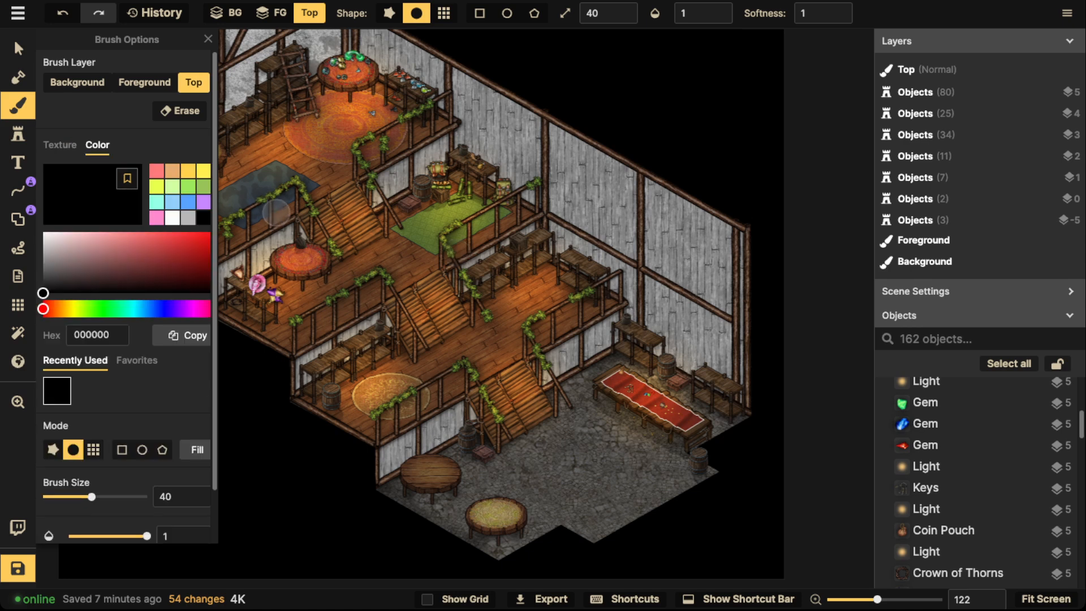
scroll(276, 213, down, 3)
drag(275, 212, 413, 219)
scroll(416, 217, up, 5)
scroll(416, 218, up, 6)
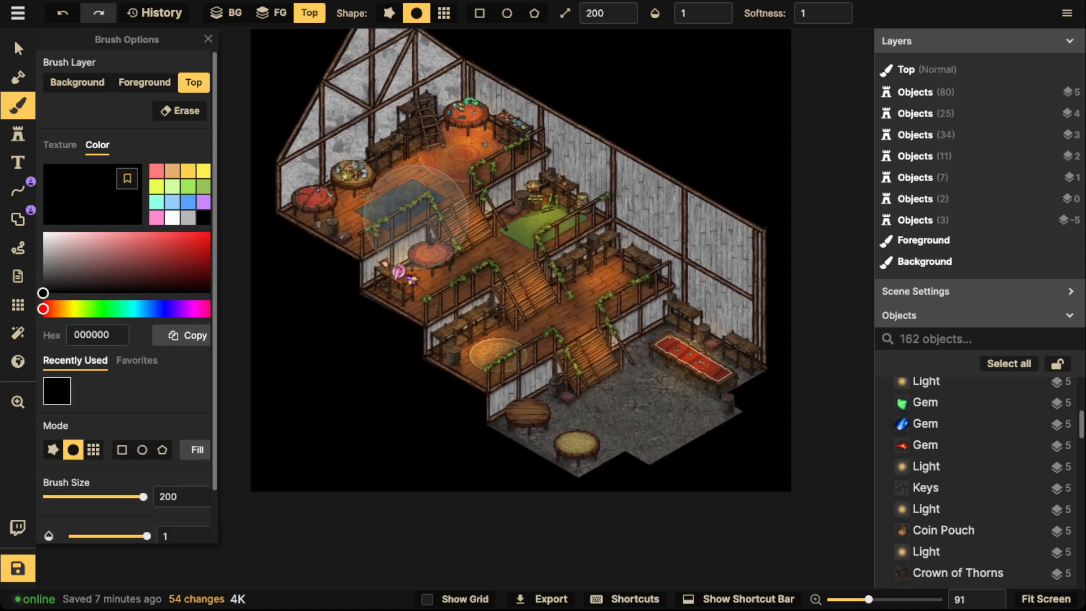
Set the brush opacity to 0.5 and fill the whole Top layer with black twice
click(684, 13)
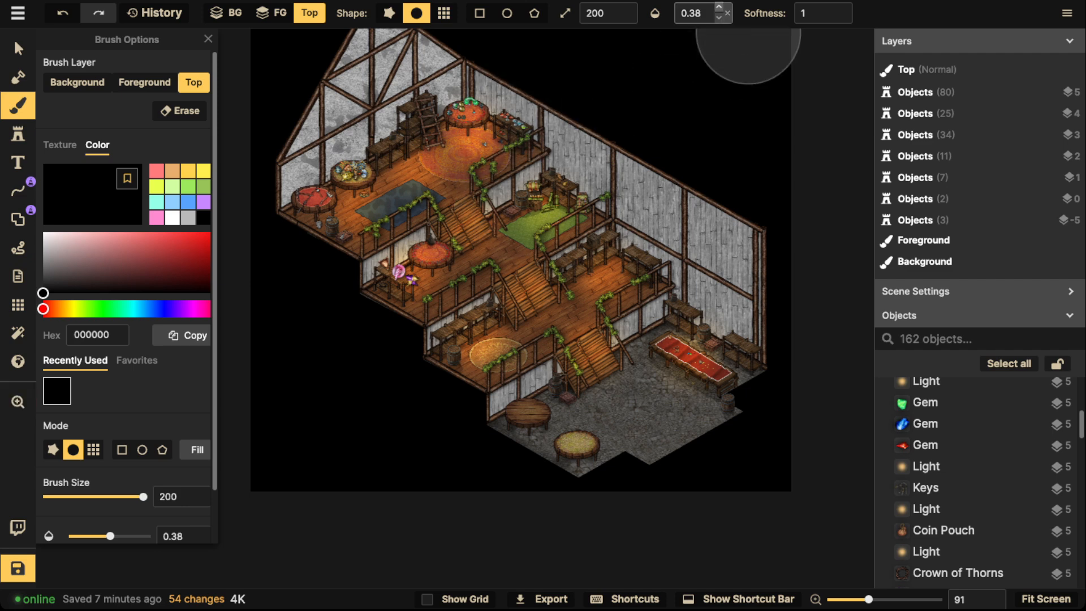
scroll(584, 109, down, 2)
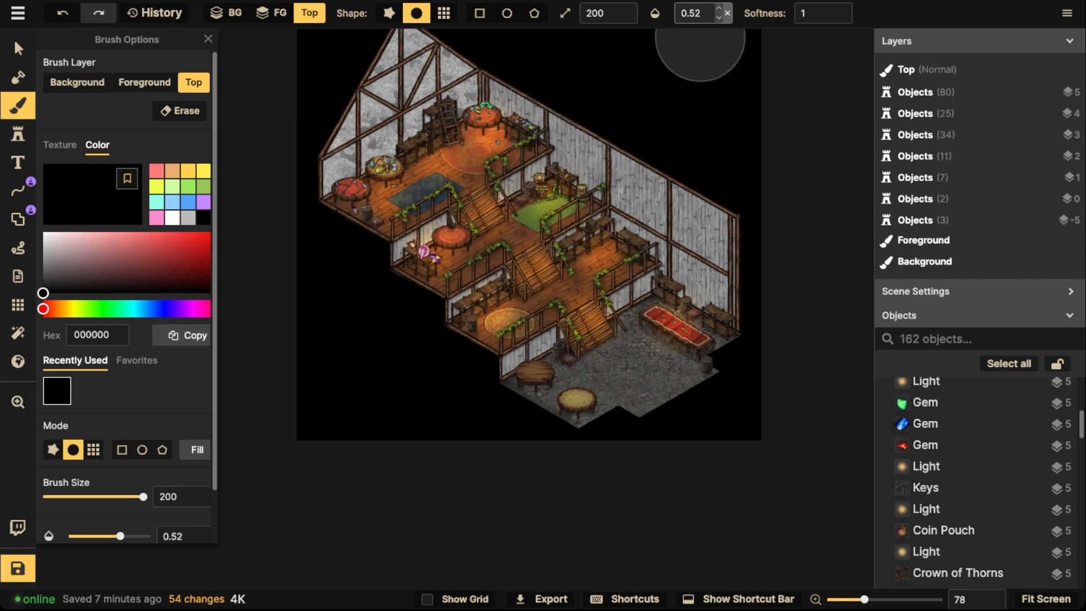
click(719, 18)
key(space)
drag(574, 145, 567, 218)
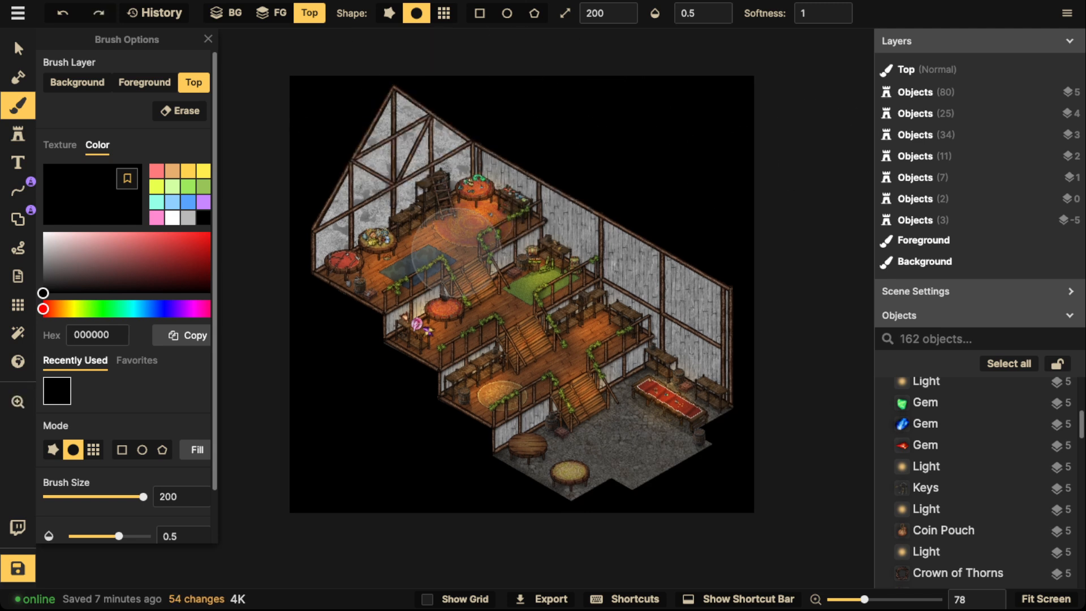
click(196, 449)
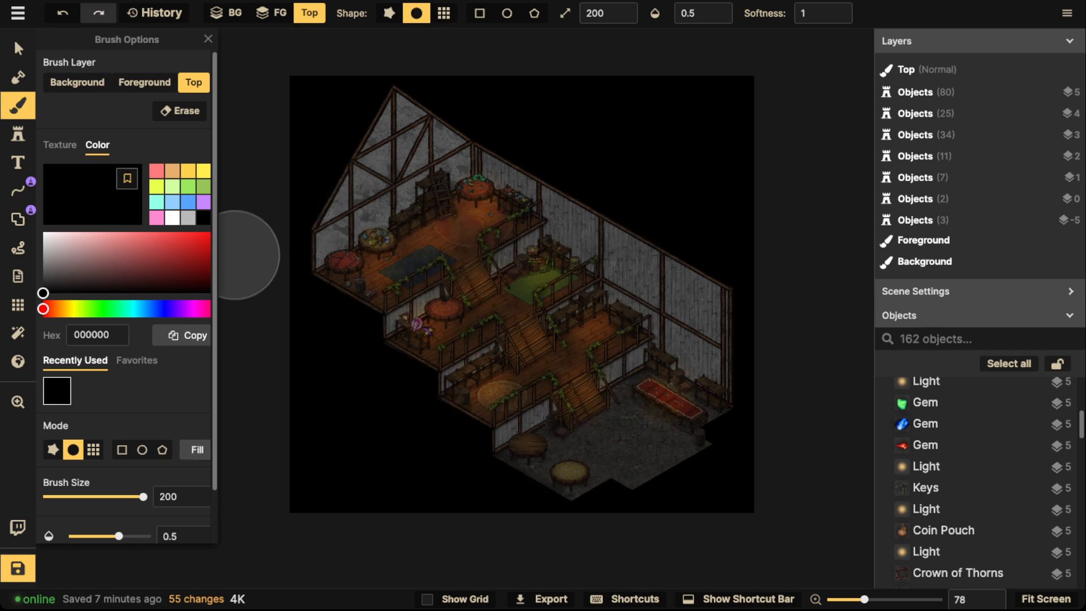
click(196, 450)
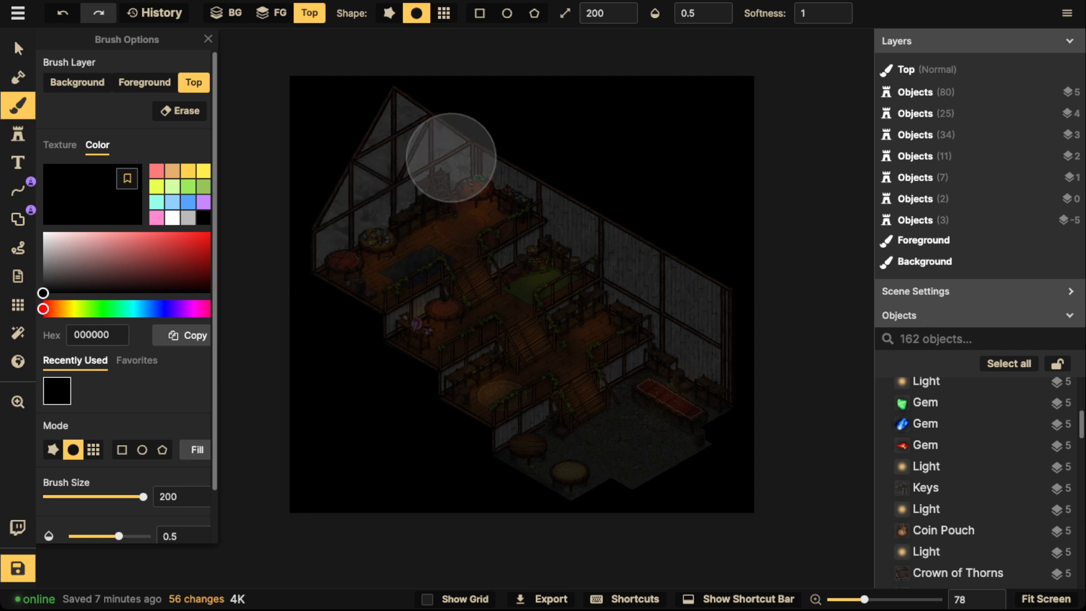
Erase Top-layer shading over the upper floor, its gable wall and the green rug area at size 90 and 0.4 opacity
key(e)
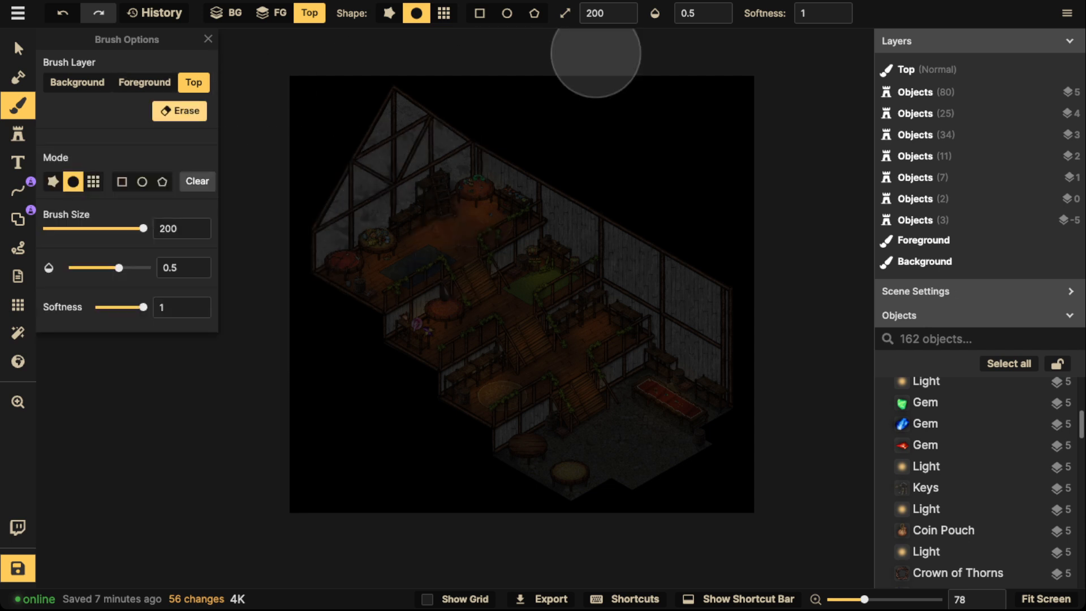
click(719, 19)
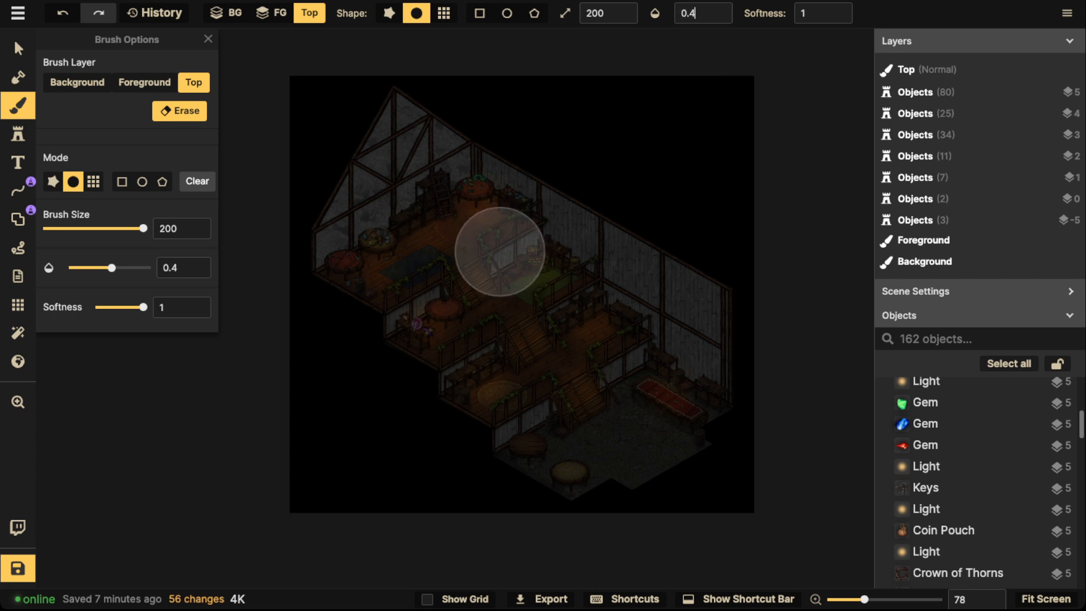
key([)
key([)
key([)
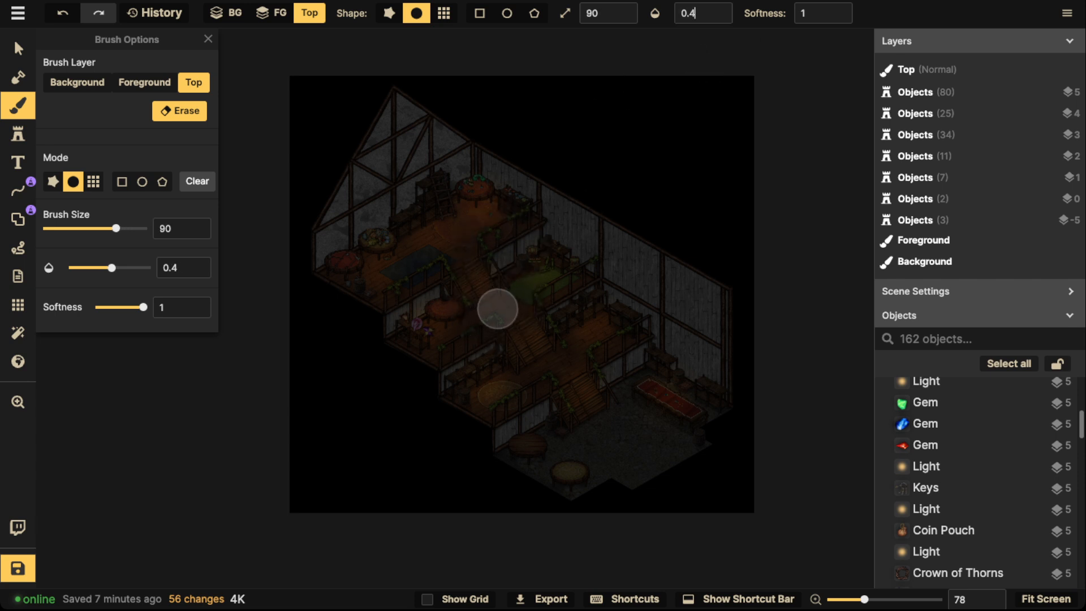
mouse_move(487, 175)
mouse_down()
mouse_move(455, 191)
mouse_move(463, 167)
mouse_move(524, 175)
mouse_move(436, 221)
mouse_move(465, 155)
mouse_move(472, 235)
mouse_move(425, 182)
mouse_move(531, 203)
mouse_move(446, 233)
mouse_move(530, 174)
mouse_move(468, 247)
mouse_move(498, 154)
mouse_move(474, 198)
mouse_move(441, 192)
mouse_move(463, 163)
mouse_move(513, 195)
mouse_move(445, 225)
mouse_move(503, 154)
mouse_move(541, 220)
mouse_move(433, 194)
mouse_move(519, 150)
mouse_move(497, 225)
mouse_move(413, 172)
mouse_move(527, 223)
mouse_move(392, 176)
mouse_move(469, 139)
mouse_move(400, 231)
mouse_move(339, 252)
mouse_move(355, 238)
mouse_move(383, 257)
mouse_move(338, 222)
mouse_move(381, 288)
mouse_move(315, 250)
mouse_move(420, 245)
mouse_move(357, 291)
mouse_move(332, 225)
mouse_move(441, 206)
mouse_move(454, 322)
mouse_move(410, 315)
mouse_move(419, 291)
mouse_move(512, 312)
mouse_move(485, 322)
mouse_move(416, 302)
mouse_move(473, 293)
mouse_move(490, 318)
mouse_move(455, 342)
mouse_move(459, 305)
mouse_up()
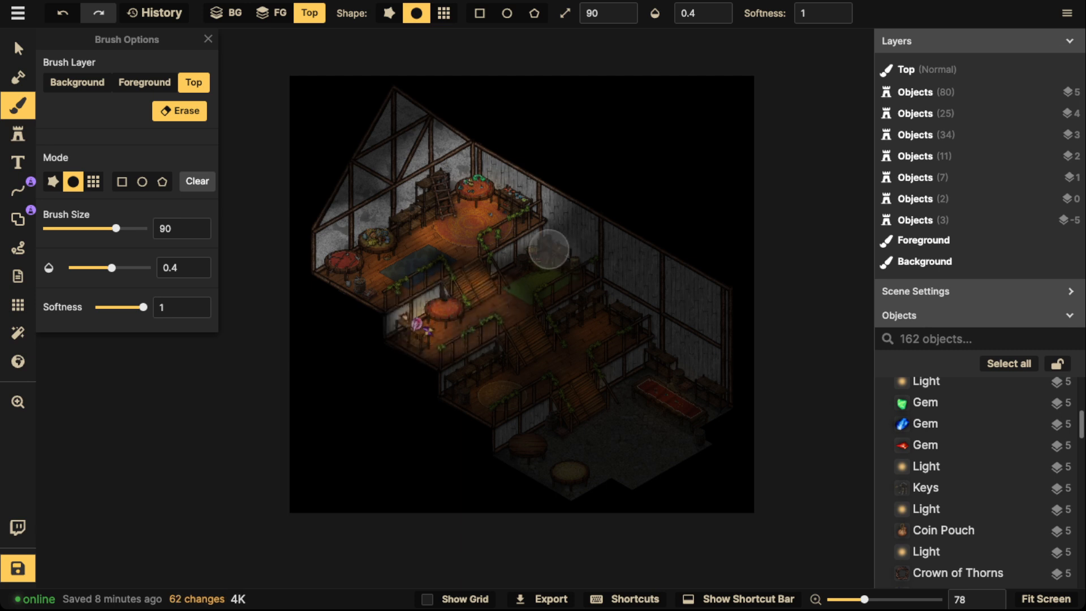
mouse_move(586, 258)
mouse_down()
mouse_move(561, 293)
mouse_move(523, 285)
mouse_move(553, 256)
mouse_move(576, 273)
mouse_move(524, 309)
mouse_move(536, 242)
mouse_move(592, 280)
mouse_move(514, 261)
mouse_up()
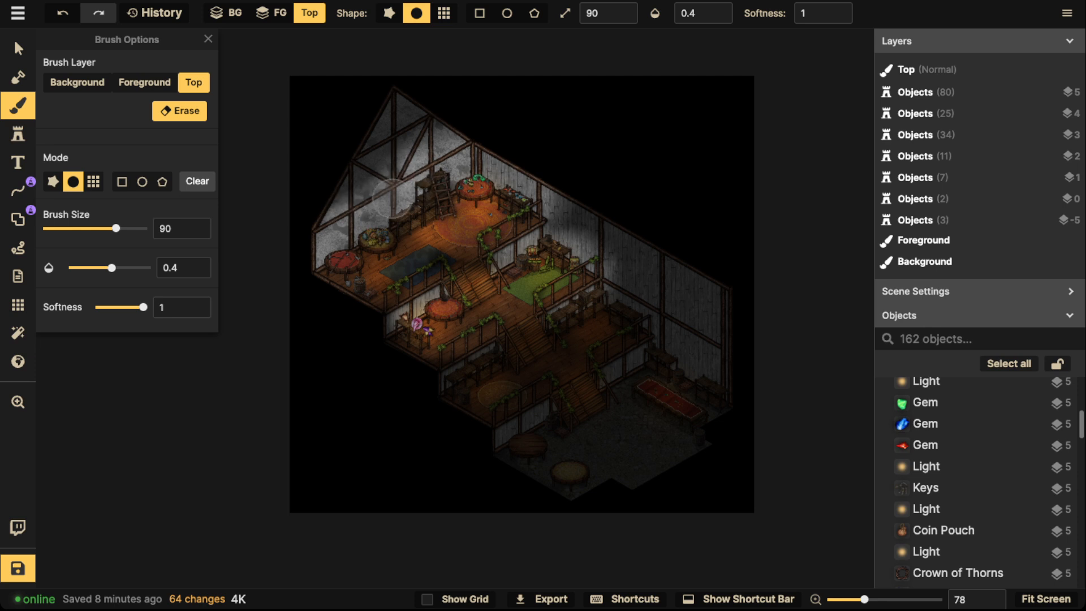
drag(387, 140, 386, 142)
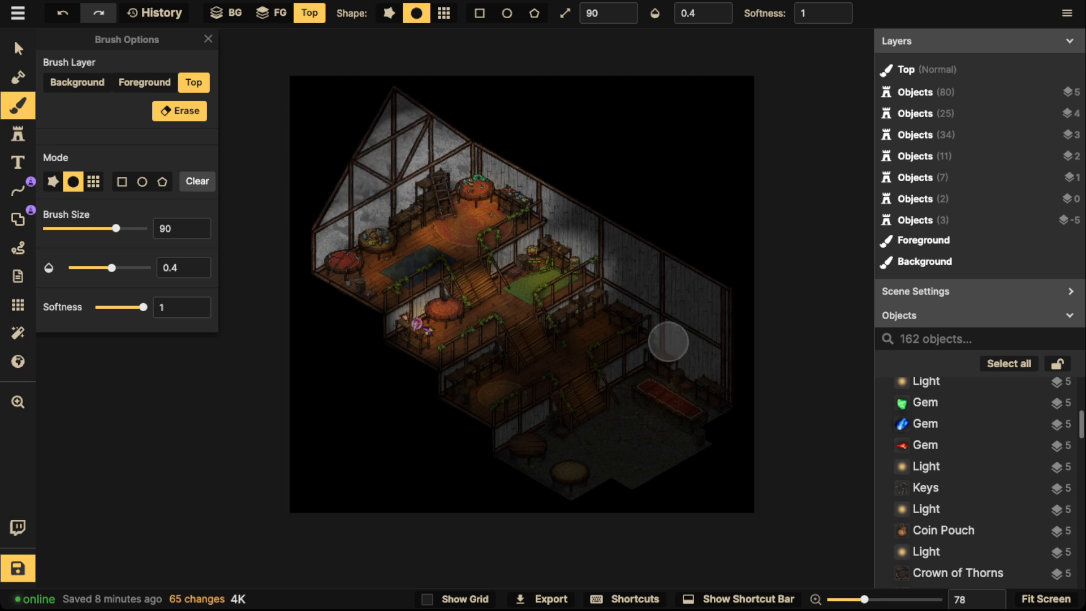
Erase the shading over the long lower shelves' floor, the green rug, the magic goods corner and the yellow rug's floor
mouse_move(588, 328)
mouse_down()
mouse_move(564, 329)
mouse_move(572, 304)
mouse_move(606, 314)
mouse_move(590, 335)
mouse_up()
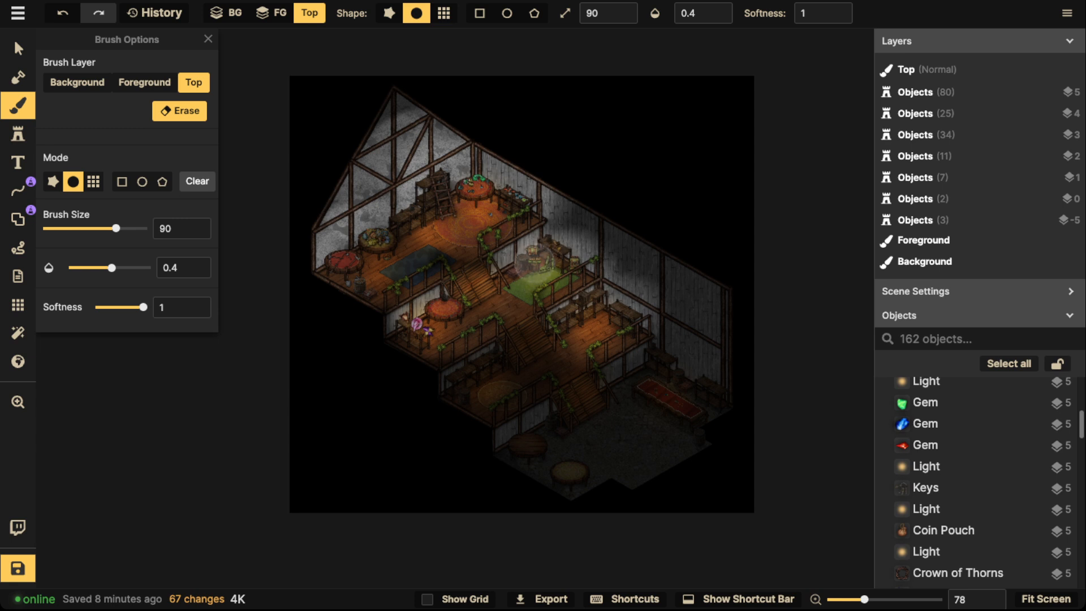
click(534, 264)
drag(424, 334, 432, 315)
mouse_move(508, 373)
mouse_down()
mouse_move(506, 415)
mouse_move(480, 370)
mouse_up()
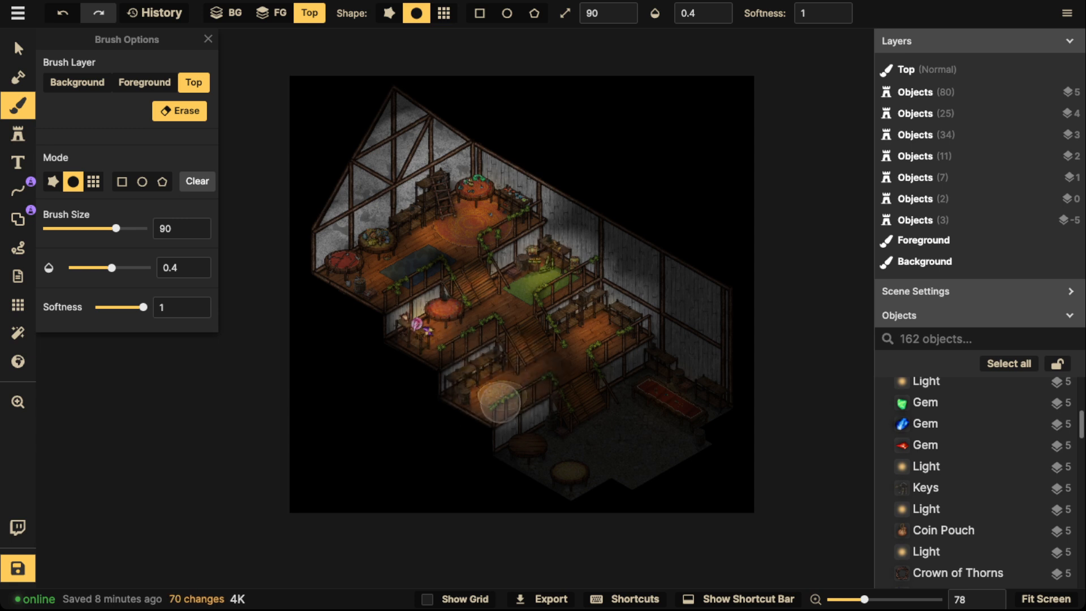
click(500, 403)
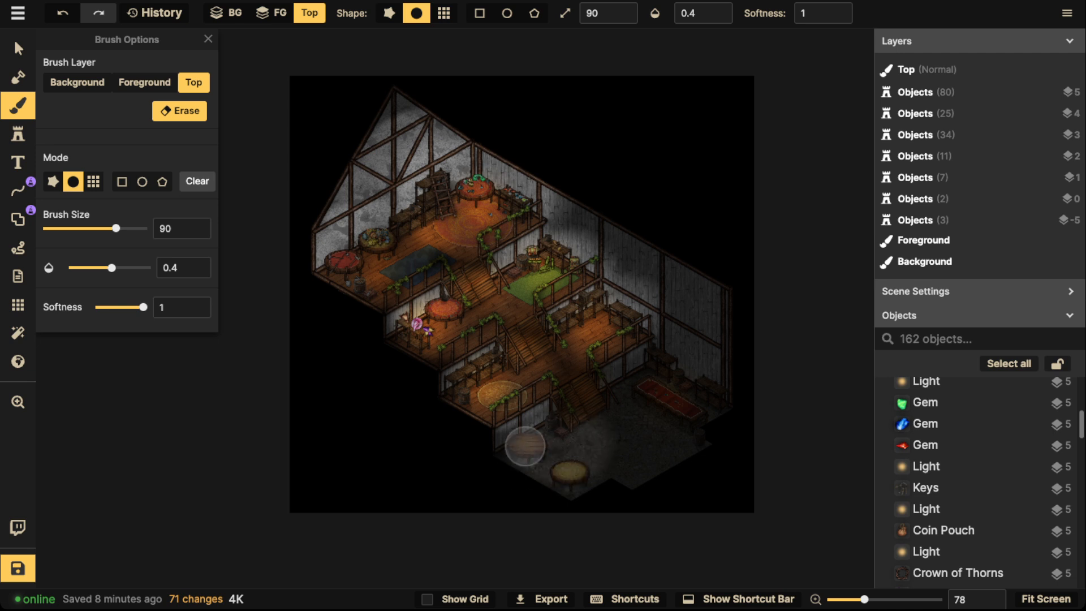
Erase the shading over the stone floor, its two round tables, the red-clothed table and the shelves behind it
mouse_move(524, 446)
mouse_down()
mouse_move(534, 479)
mouse_move(562, 478)
mouse_up()
mouse_move(653, 383)
mouse_down()
mouse_move(644, 417)
mouse_move(630, 421)
mouse_move(679, 421)
mouse_move(655, 424)
mouse_up()
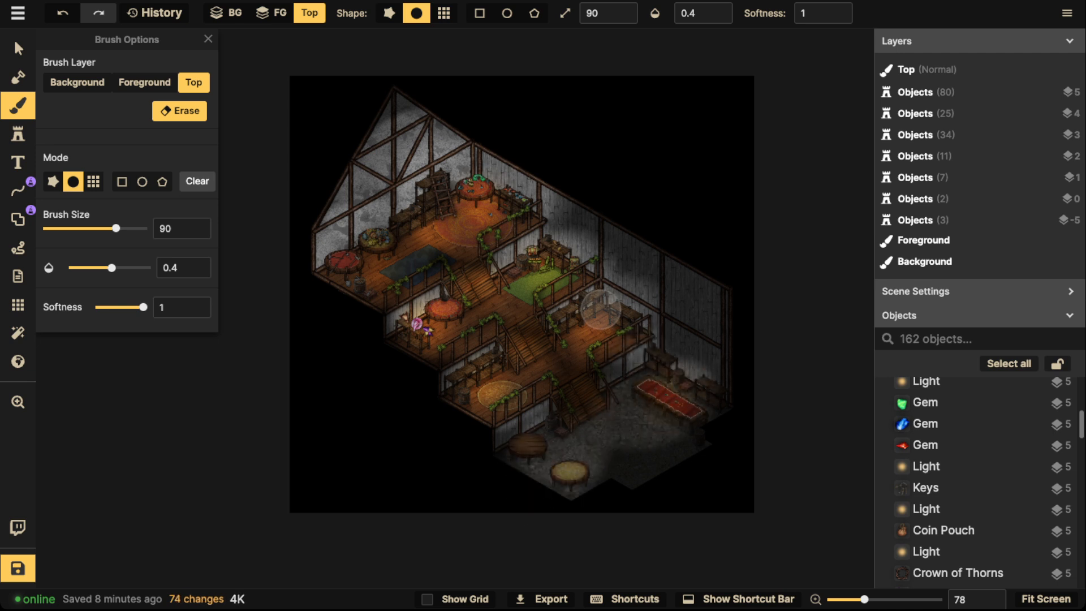
mouse_move(687, 339)
mouse_down()
mouse_move(632, 318)
mouse_move(707, 354)
mouse_up()
mouse_move(609, 434)
mouse_down()
mouse_move(634, 423)
mouse_move(654, 434)
mouse_move(629, 468)
mouse_move(681, 452)
mouse_up()
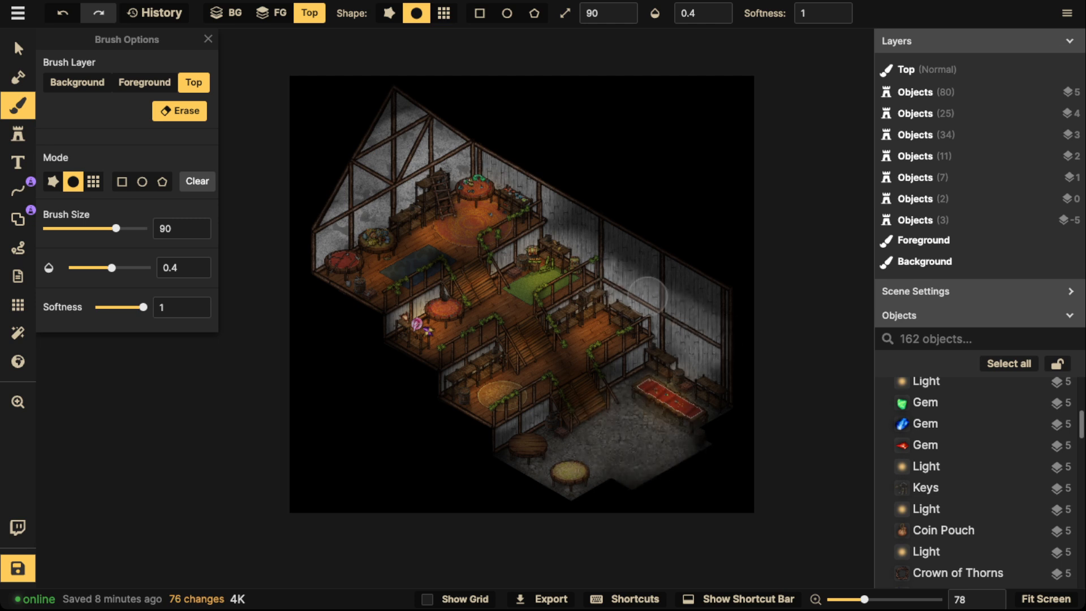
Lighten the long back wall, the upper floor's tables and rugs, and the staircases by erasing more of the shading
mouse_move(559, 228)
mouse_down()
mouse_move(633, 265)
mouse_move(655, 291)
mouse_move(542, 197)
mouse_up()
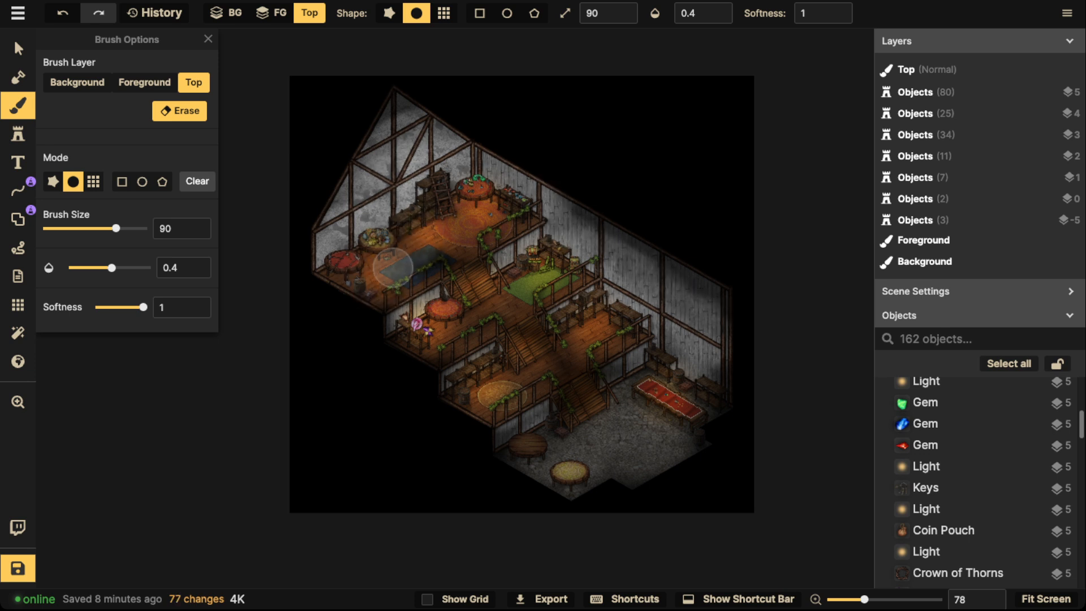
drag(448, 232, 470, 217)
mouse_move(470, 217)
mouse_down()
mouse_move(383, 253)
mouse_move(418, 264)
mouse_move(425, 216)
mouse_move(477, 188)
mouse_up()
mouse_move(471, 283)
mouse_down()
mouse_move(483, 307)
mouse_move(529, 273)
mouse_move(500, 279)
mouse_move(468, 263)
mouse_move(560, 373)
mouse_move(520, 299)
mouse_move(598, 407)
mouse_move(471, 268)
mouse_move(666, 470)
mouse_move(592, 418)
mouse_move(657, 463)
mouse_move(471, 272)
mouse_move(513, 326)
mouse_move(469, 252)
mouse_move(436, 270)
mouse_move(437, 255)
mouse_move(459, 244)
mouse_move(423, 258)
mouse_move(442, 259)
mouse_move(470, 189)
mouse_up()
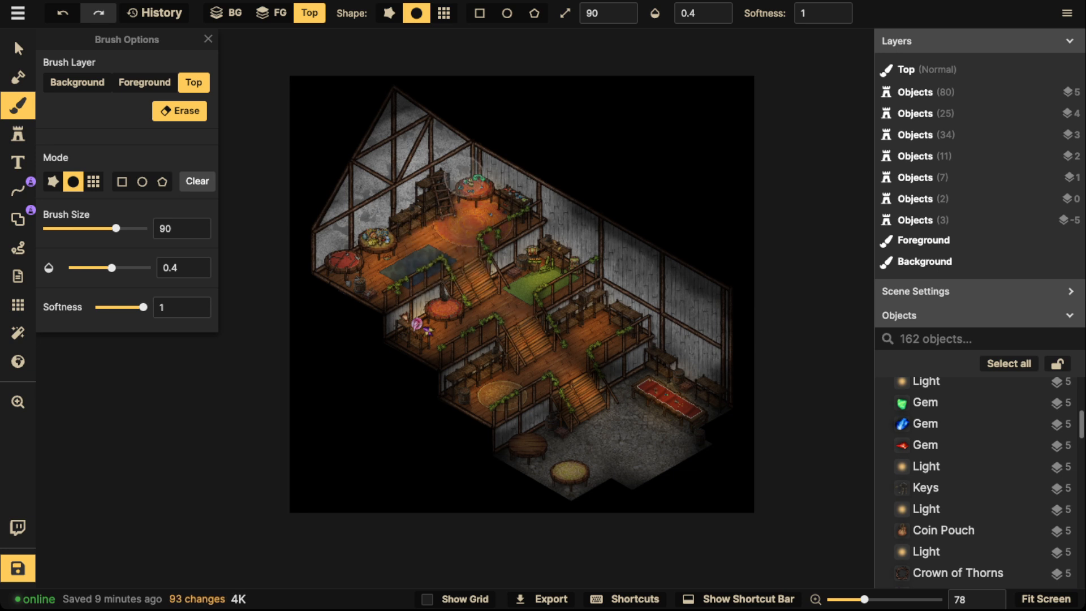
mouse_move(376, 227)
mouse_down()
mouse_move(343, 285)
mouse_move(410, 255)
mouse_move(433, 194)
mouse_move(458, 201)
mouse_move(478, 252)
mouse_up()
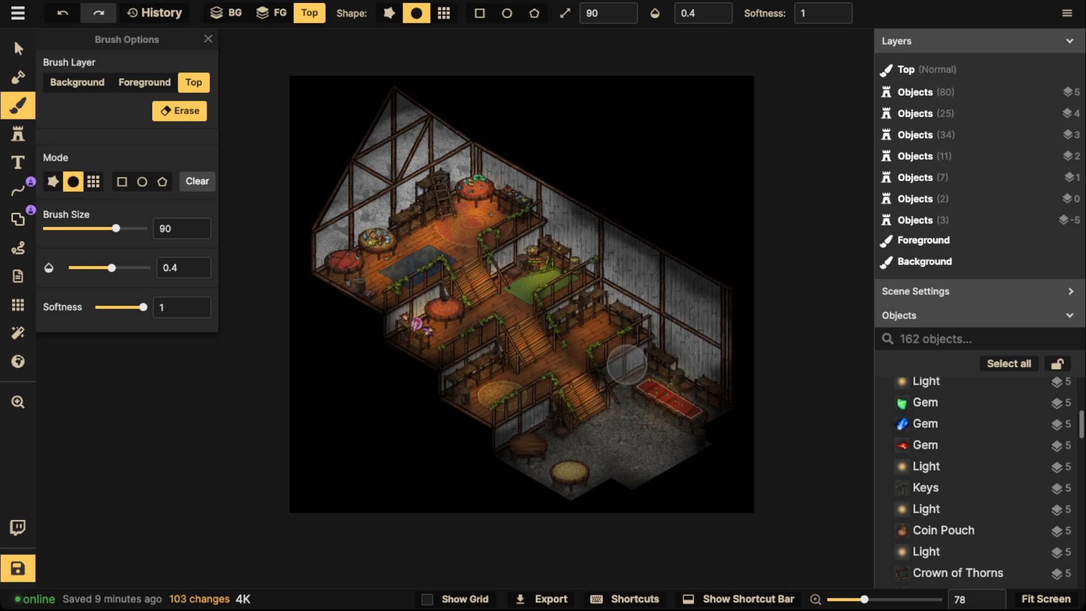
Erase more shading around the yellow rug, the long lower shelves, the magic goods corner and the green rug
mouse_move(550, 374)
mouse_down()
mouse_move(516, 370)
mouse_move(493, 406)
mouse_up()
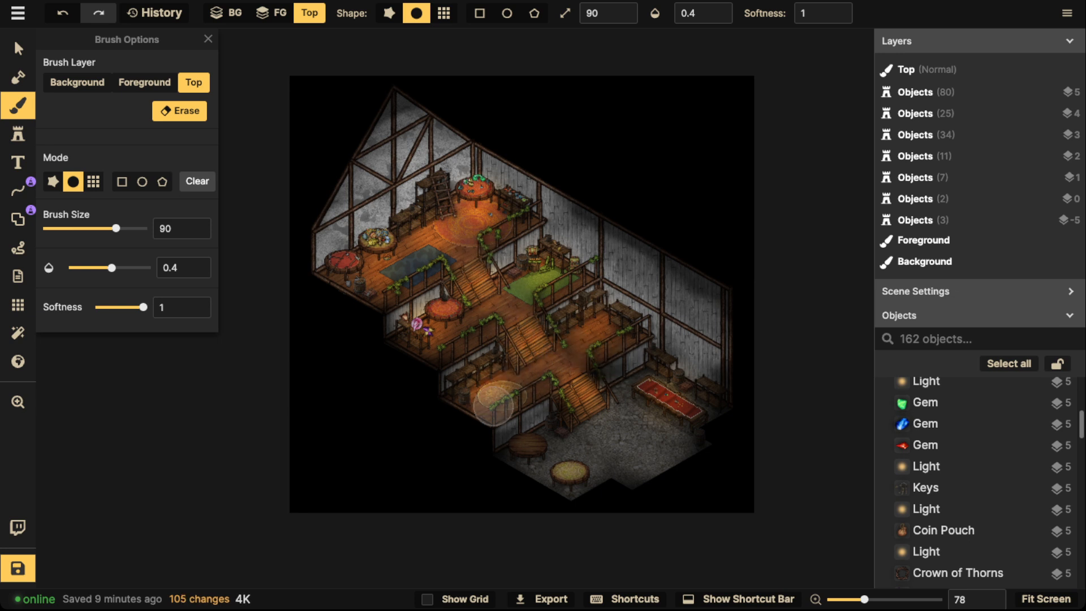
mouse_move(615, 316)
mouse_down()
mouse_move(626, 320)
mouse_move(588, 296)
mouse_up()
drag(441, 338, 406, 327)
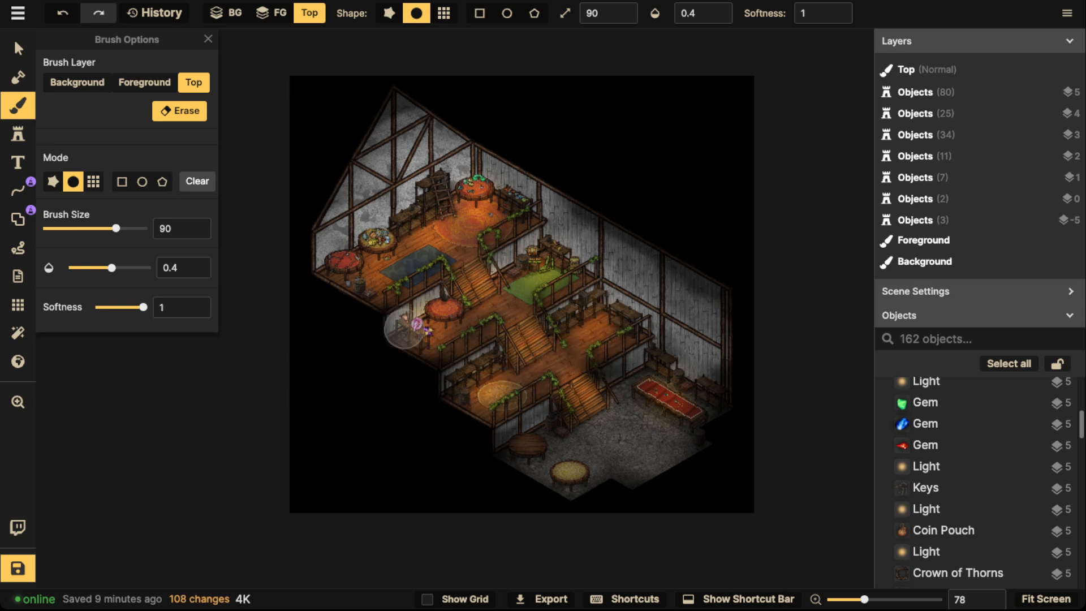
mouse_move(529, 281)
mouse_down()
mouse_move(504, 302)
mouse_move(545, 270)
mouse_up()
Brighten the stone floor around the red-clothed table and the round straw-topped table with further erasing strokes
mouse_move(604, 354)
mouse_down()
mouse_move(615, 335)
mouse_move(613, 421)
mouse_up()
mouse_move(589, 435)
mouse_down()
mouse_move(531, 460)
mouse_move(608, 470)
mouse_move(613, 440)
mouse_up()
mouse_move(679, 403)
mouse_down()
mouse_move(717, 387)
mouse_move(674, 365)
mouse_move(628, 421)
mouse_move(713, 404)
mouse_move(695, 431)
mouse_move(676, 369)
mouse_move(715, 408)
mouse_up()
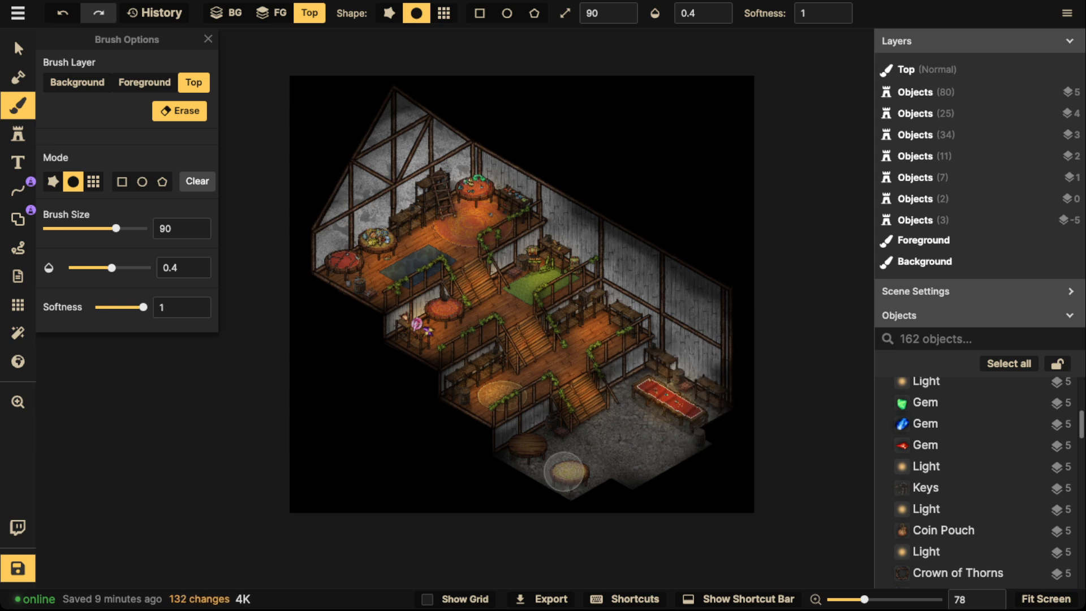
drag(564, 472, 590, 462)
mouse_move(664, 416)
mouse_down()
mouse_move(620, 421)
mouse_move(651, 379)
mouse_move(616, 411)
mouse_up()
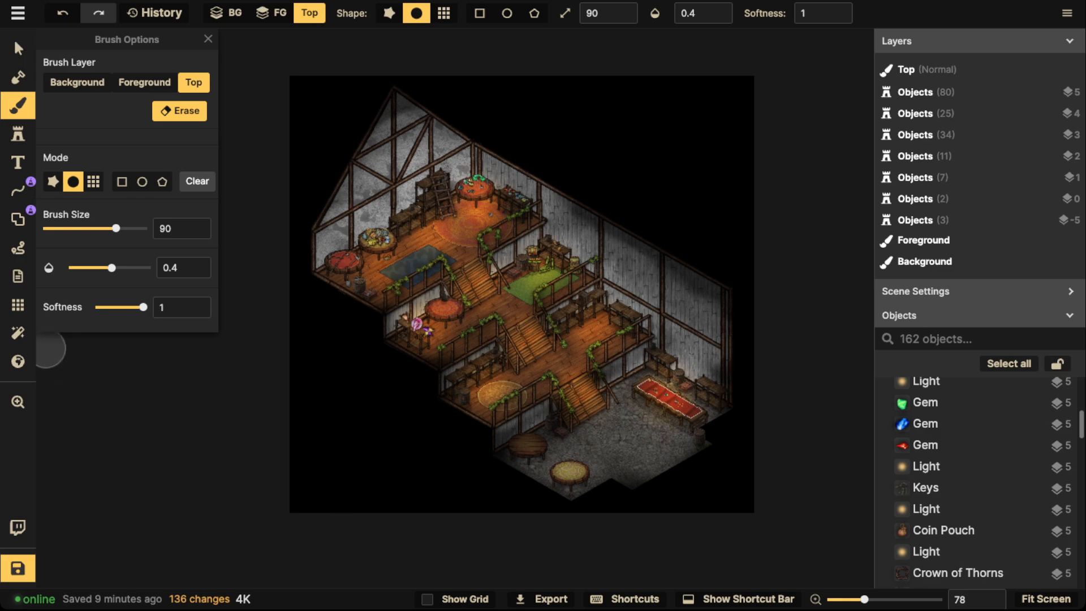
Add a custom texture filter using the Old Paper texture from Parchment World, with the blend mode set to Overlay
click(18, 334)
click(127, 91)
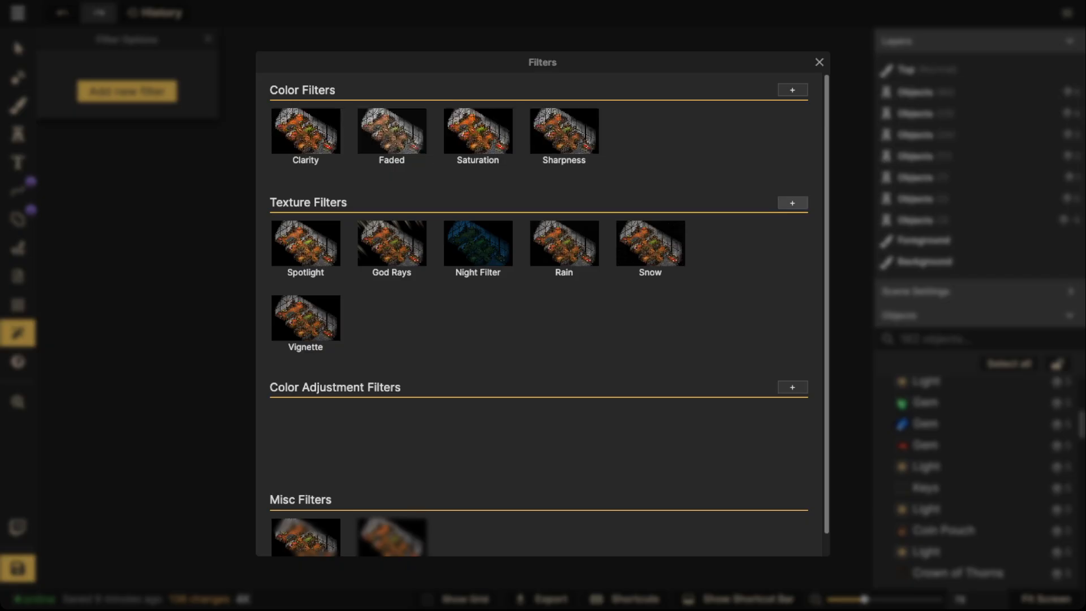
click(791, 203)
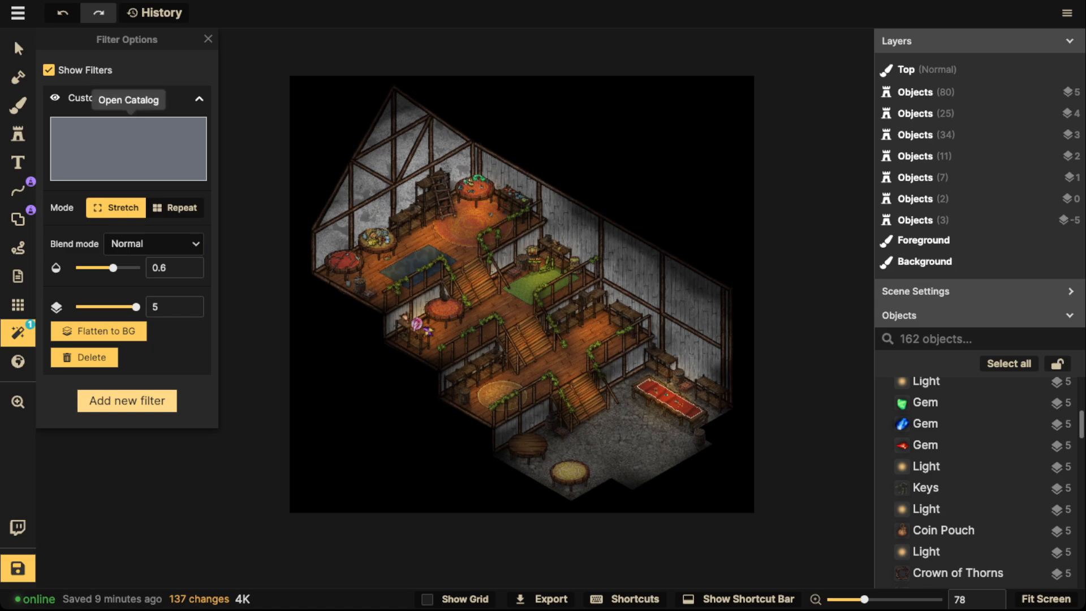
click(128, 149)
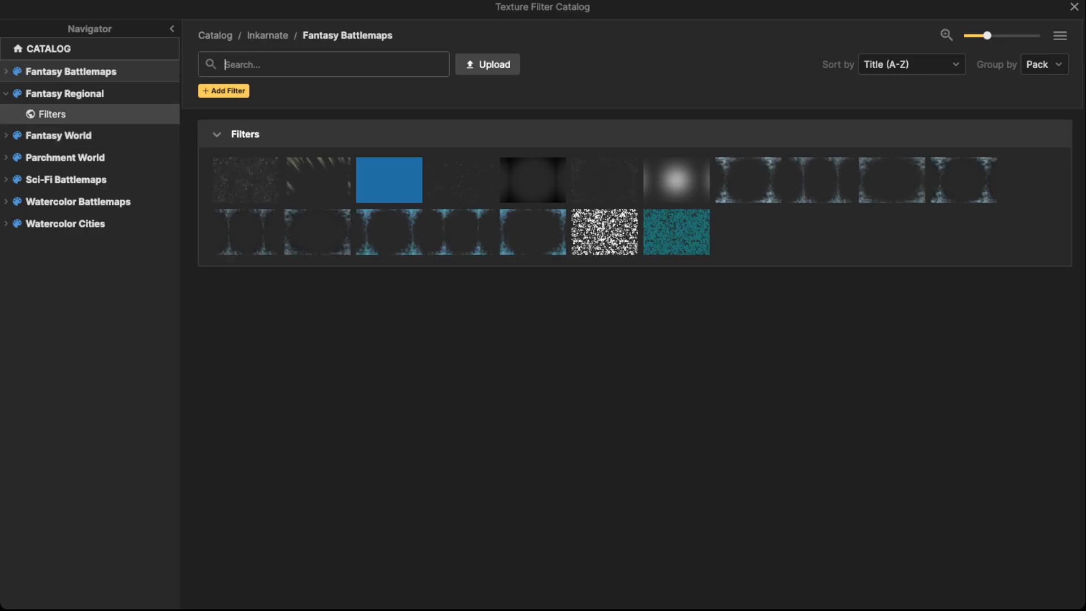
click(65, 158)
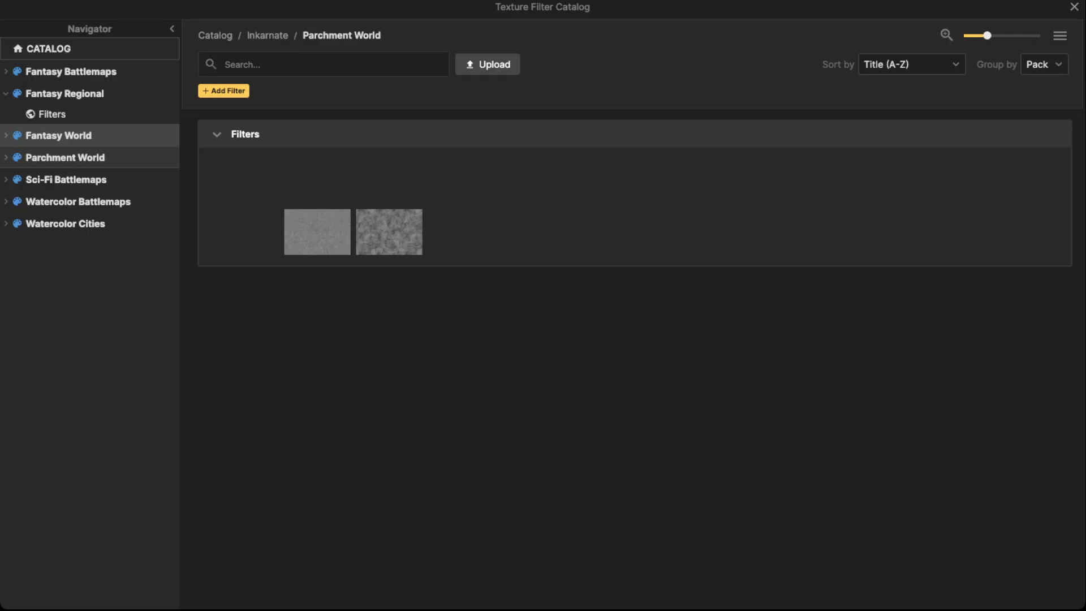
click(389, 232)
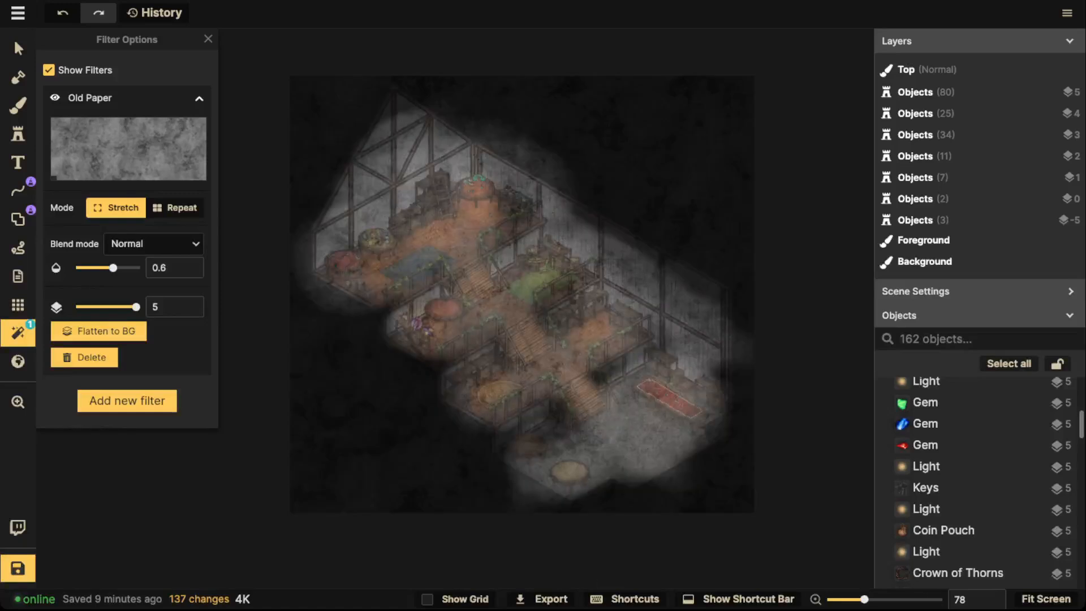
click(154, 244)
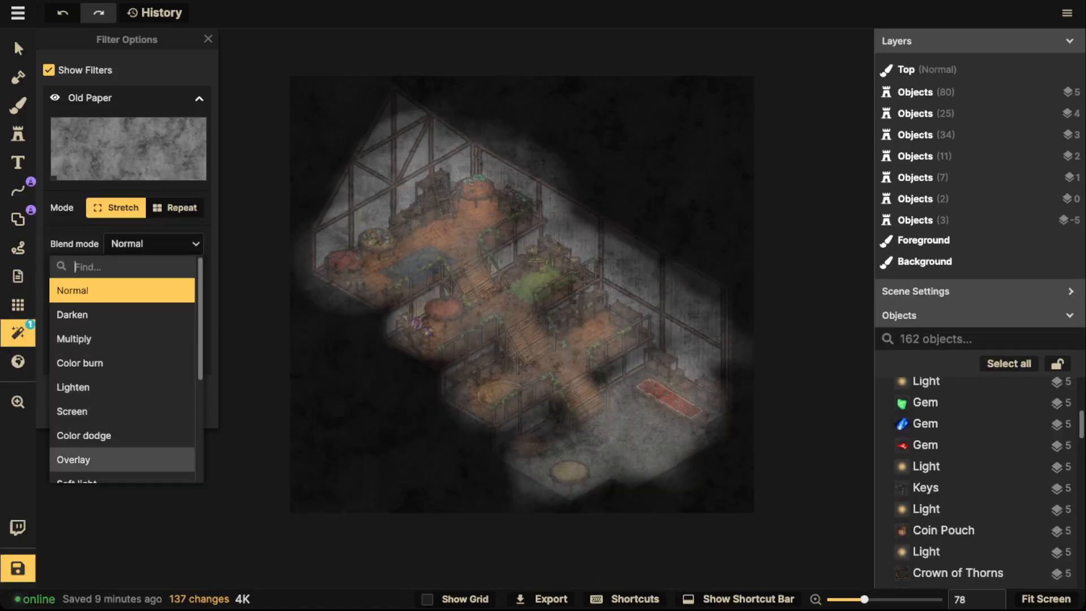
click(73, 460)
Compare the upper floor's masks and tools tables up close with the Old Paper filter off and on
drag(249, 209, 430, 447)
scroll(430, 447, up, 3)
scroll(537, 388, up, 5)
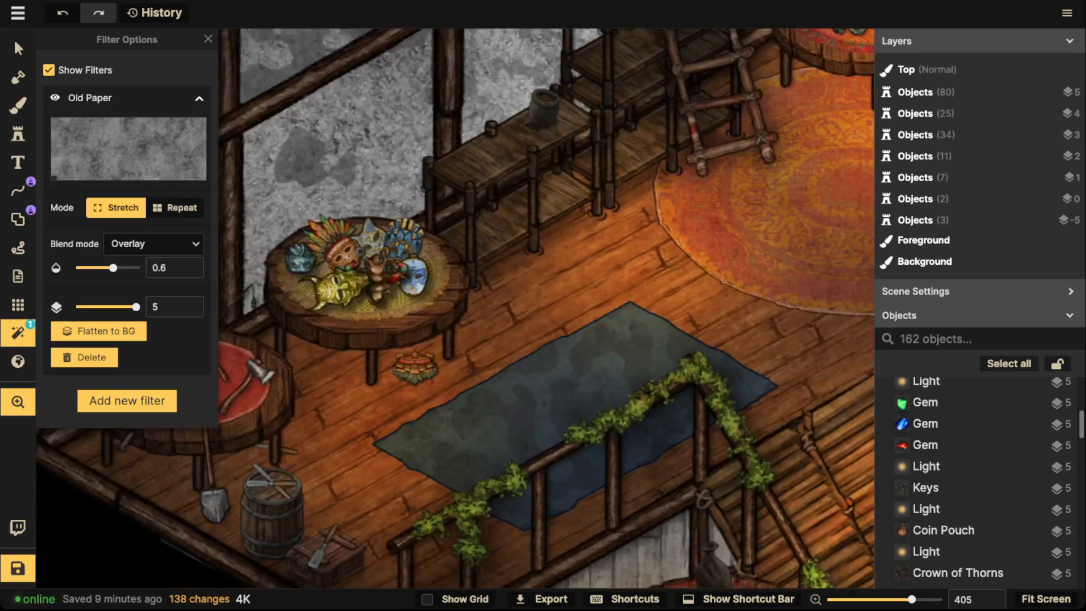
drag(367, 271, 539, 180)
click(48, 70)
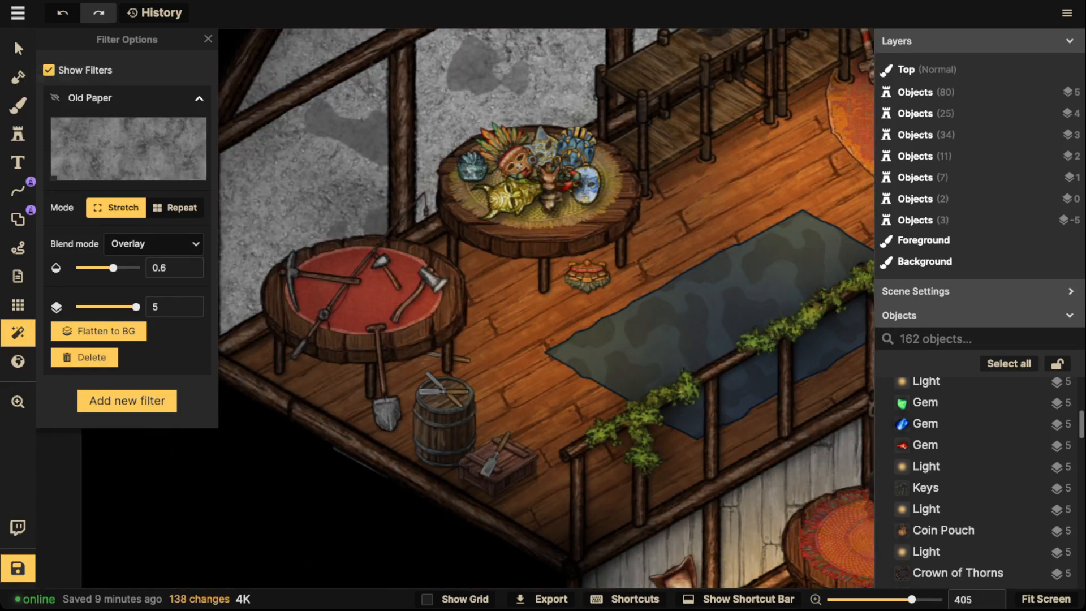
click(48, 70)
scroll(370, 246, down, 2)
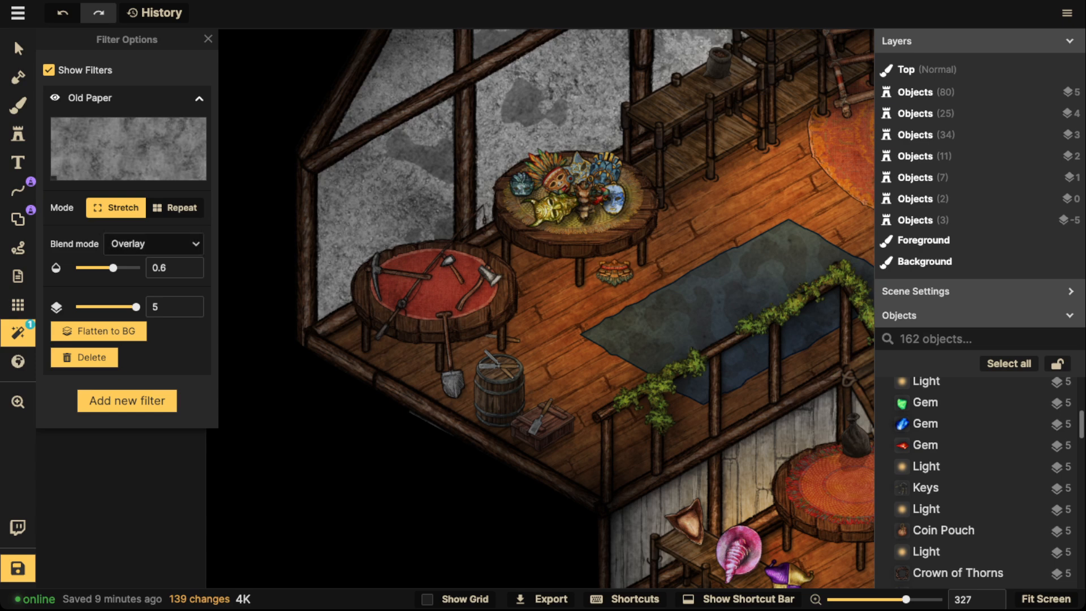
Try a 0.47 opacity on the Old Paper filter, then settle on 0.59
drag(114, 267, 105, 268)
scroll(369, 246, down, 3)
drag(755, 161, 573, 249)
scroll(573, 249, down, 2)
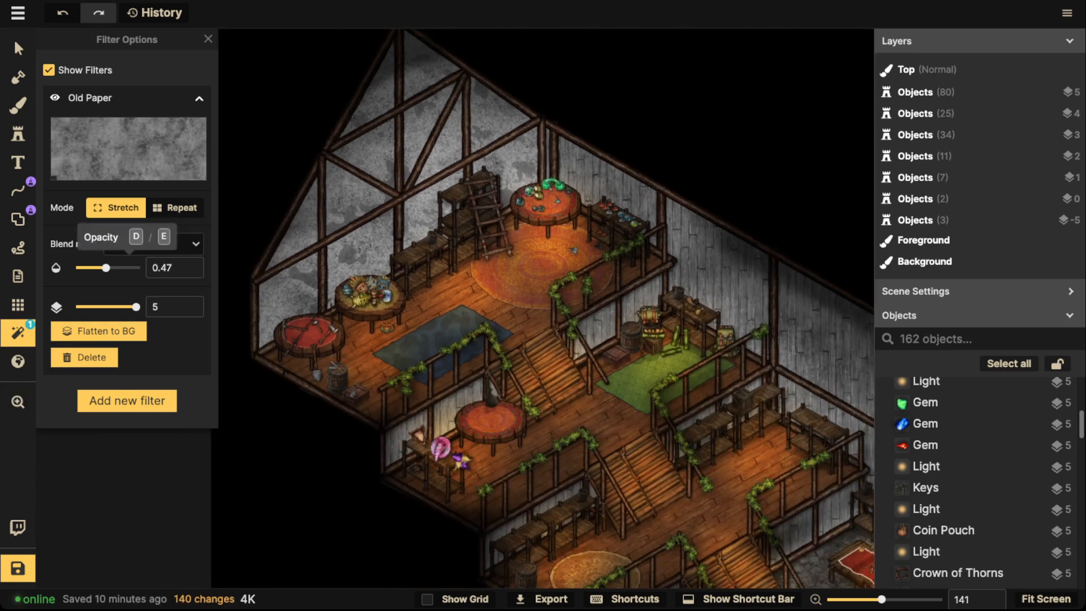
drag(105, 267, 114, 267)
scroll(402, 286, down, 2)
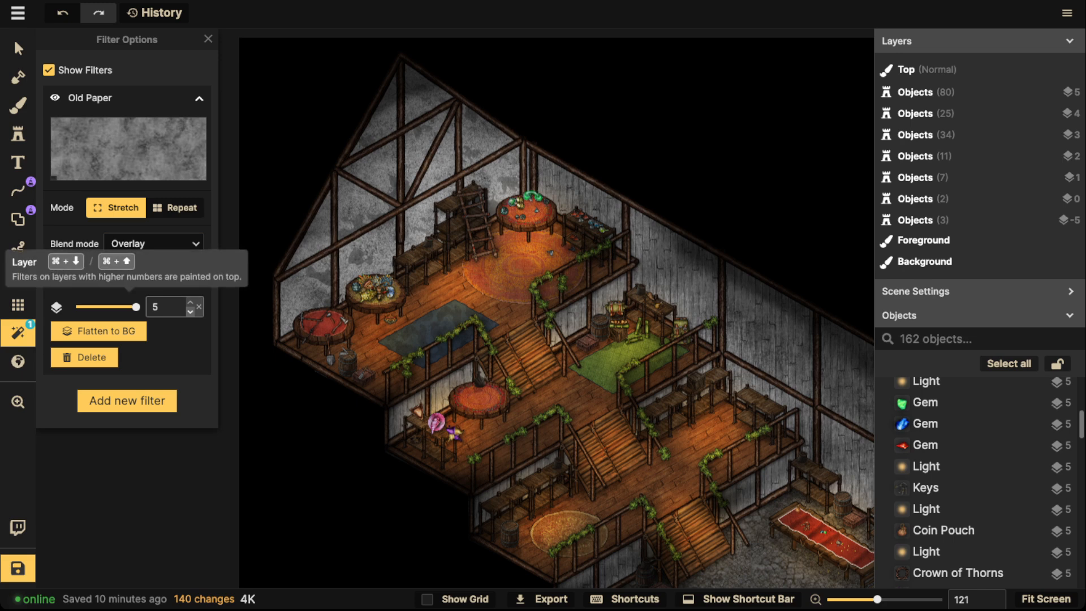
Lower the Old Paper filter to layer 4 and check its effect on the upper floor
click(190, 311)
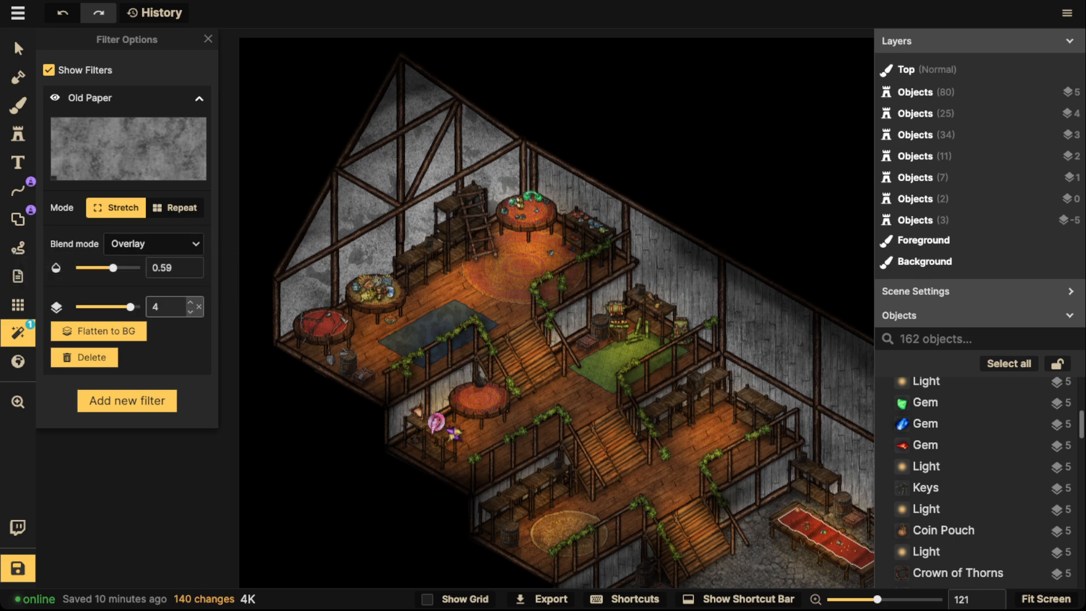
scroll(344, 281, up, 3)
scroll(401, 232, up, 3)
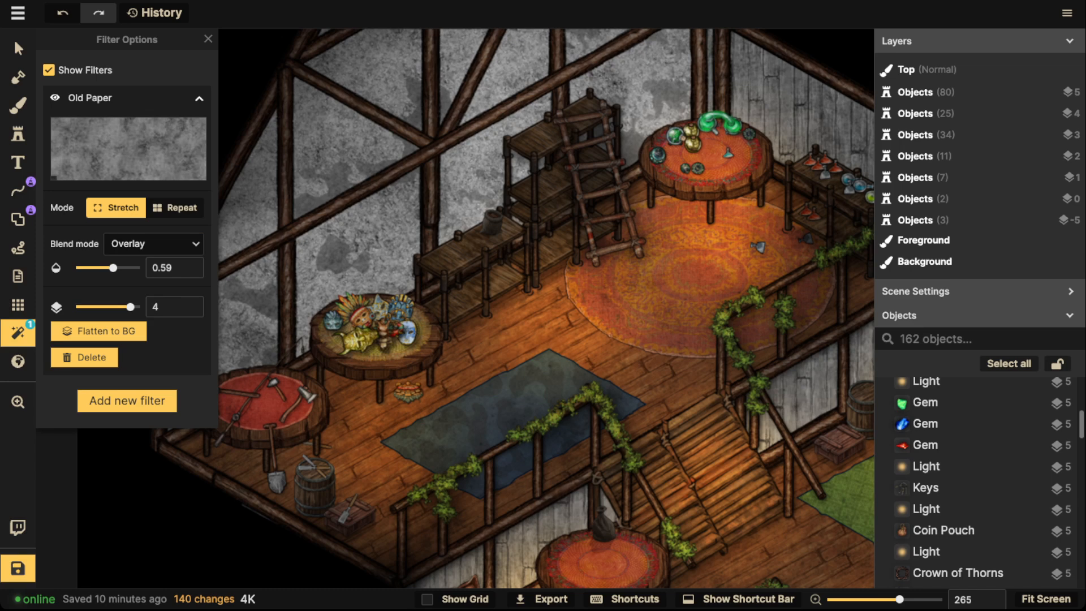
scroll(560, 266, down, 4)
drag(560, 266, 469, 185)
scroll(502, 456, down, 2)
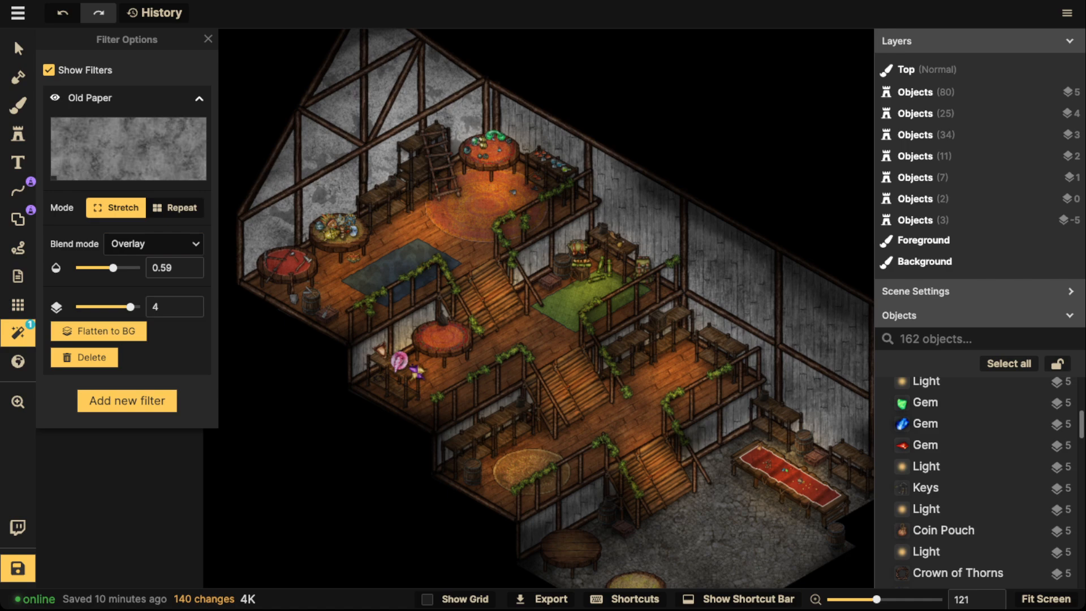
Add the Clarity color filter to the whole map
scroll(544, 309, down, 2)
click(127, 401)
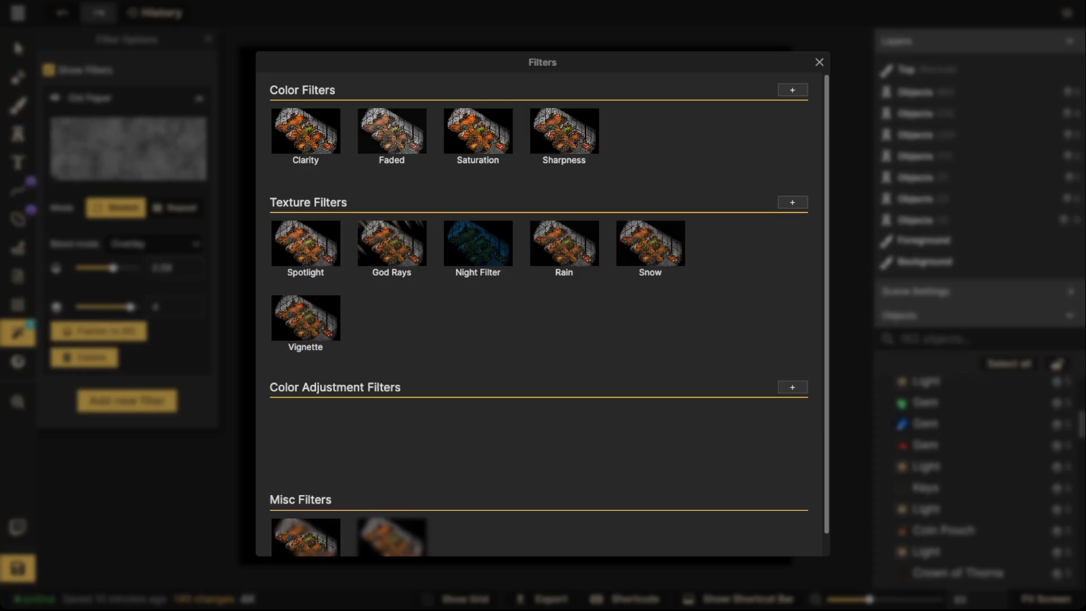
click(305, 130)
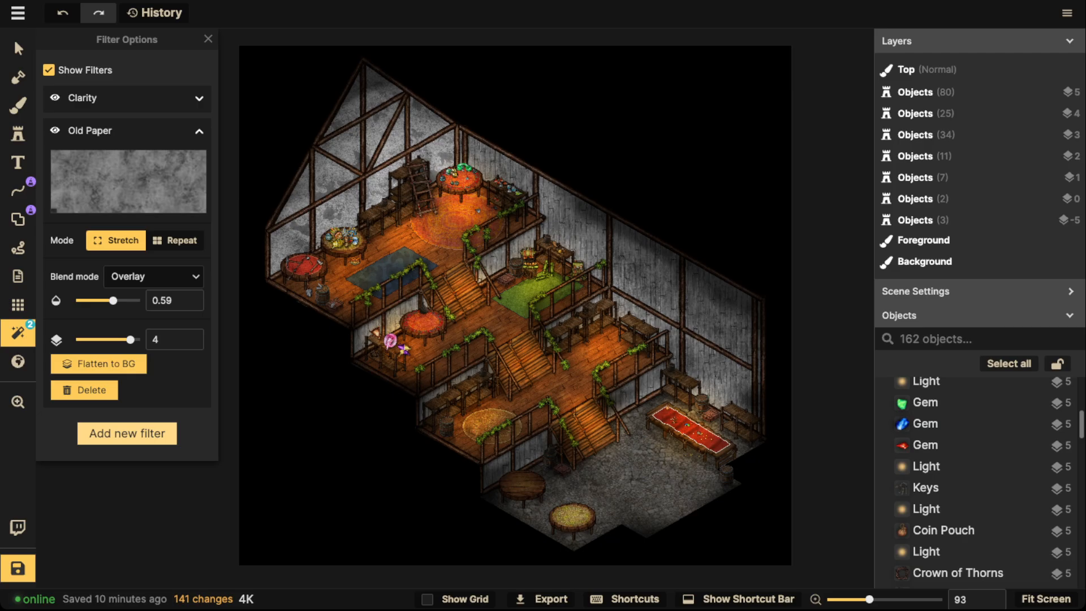
Add a Color Adjustment filter with saturation 107, brightness 118 and contrast 108
click(127, 433)
scroll(543, 315, down, 1)
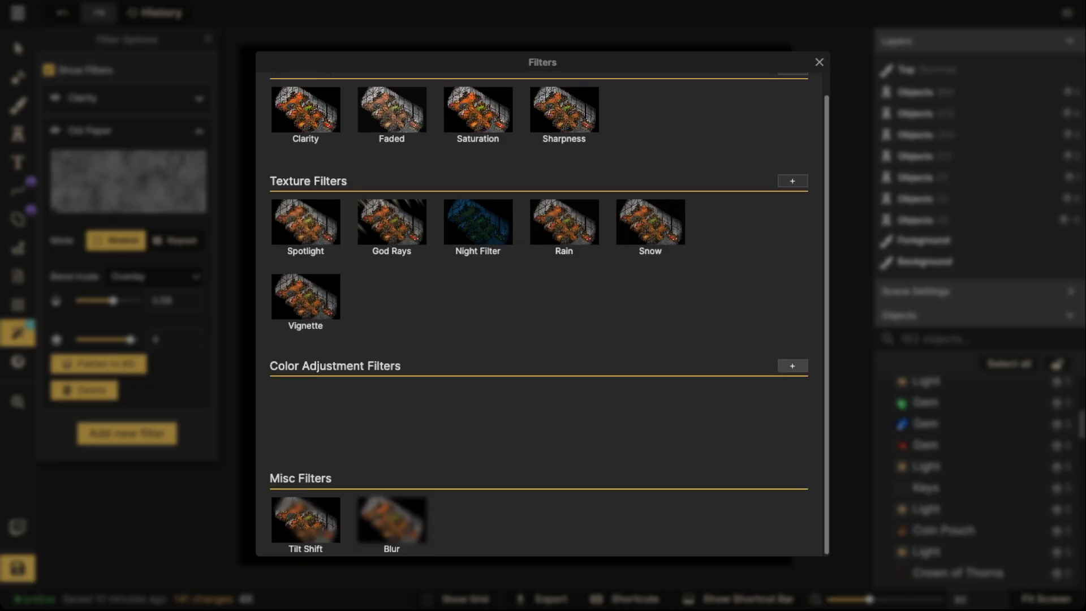
click(792, 366)
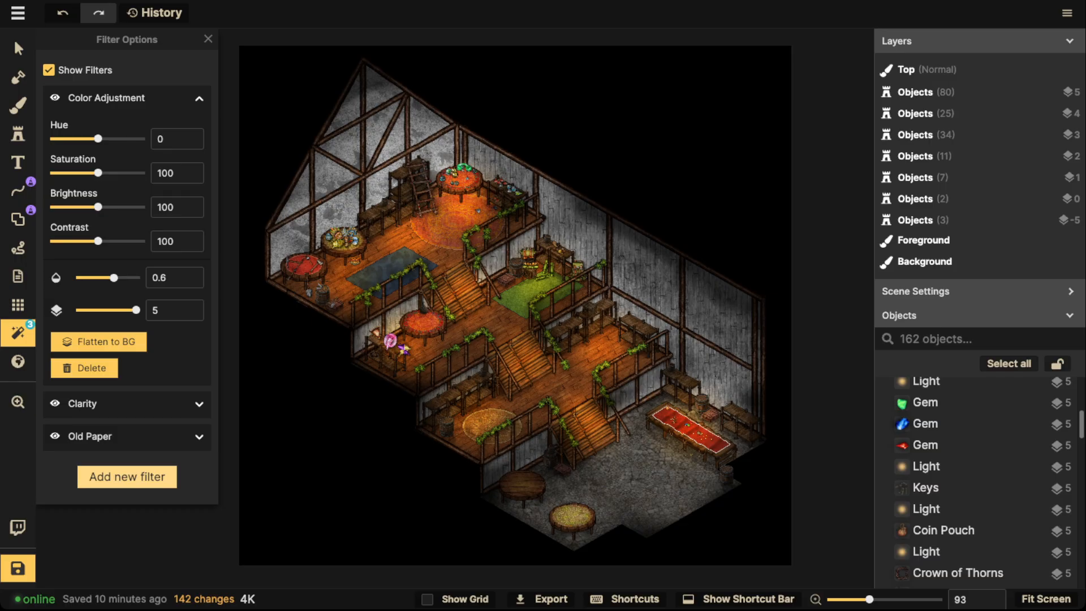
drag(98, 207, 101, 172)
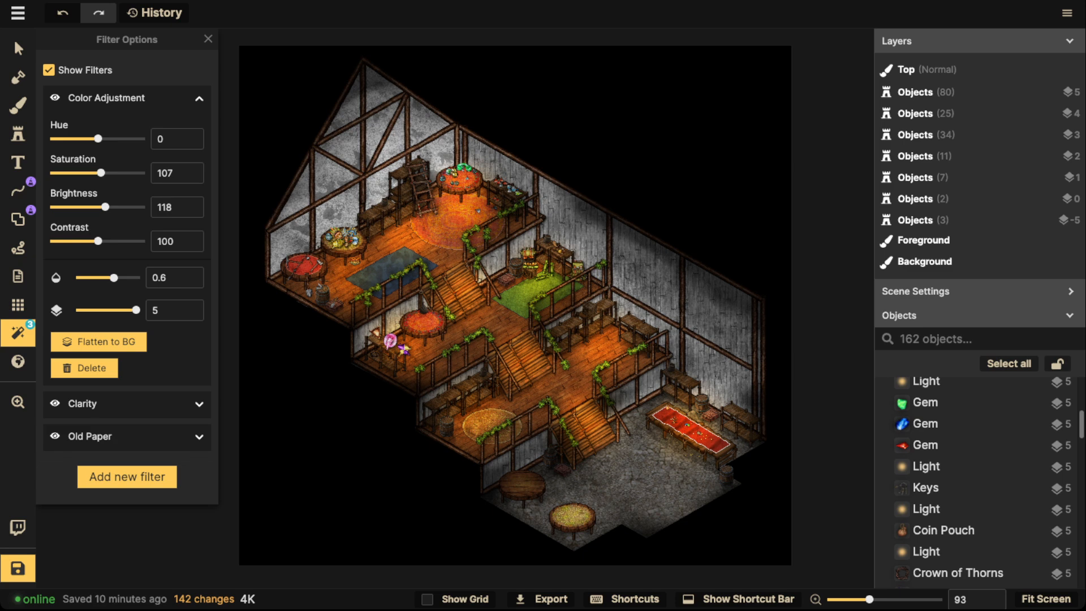
drag(98, 241, 100, 241)
Inspect the filtered colors up close from the upper floor down to the stone floor, and save the map
scroll(425, 191, up, 7)
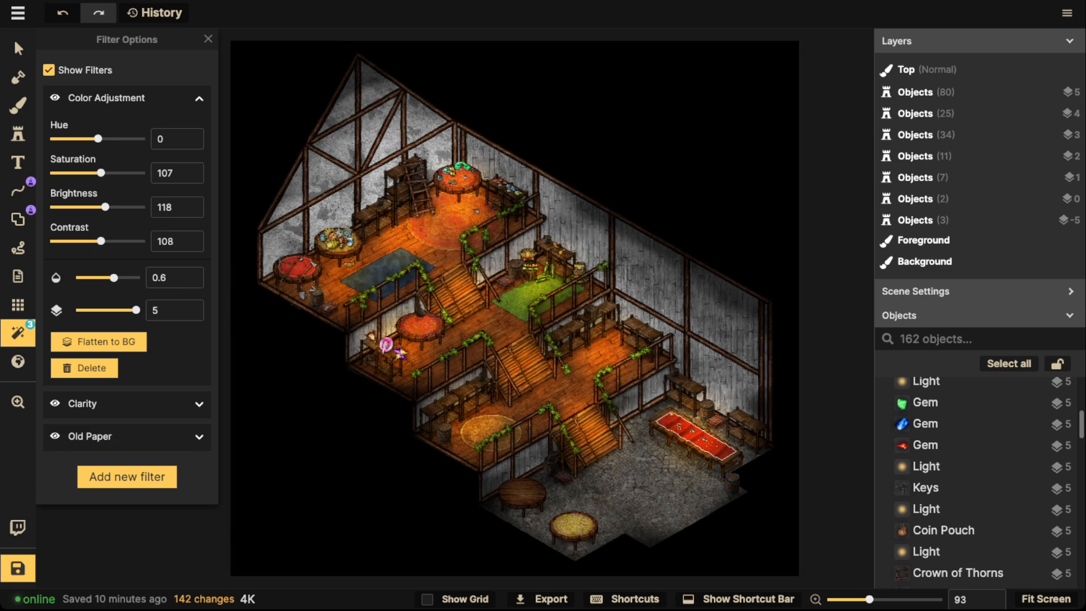
scroll(417, 222, up, 7)
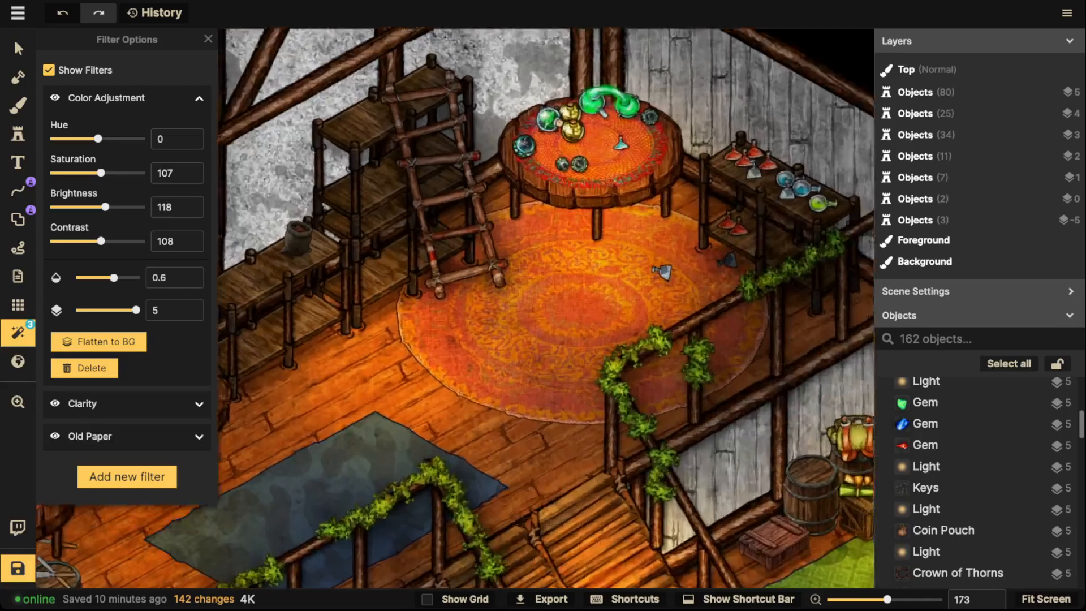
drag(396, 424, 767, 46)
scroll(577, 254, down, 4)
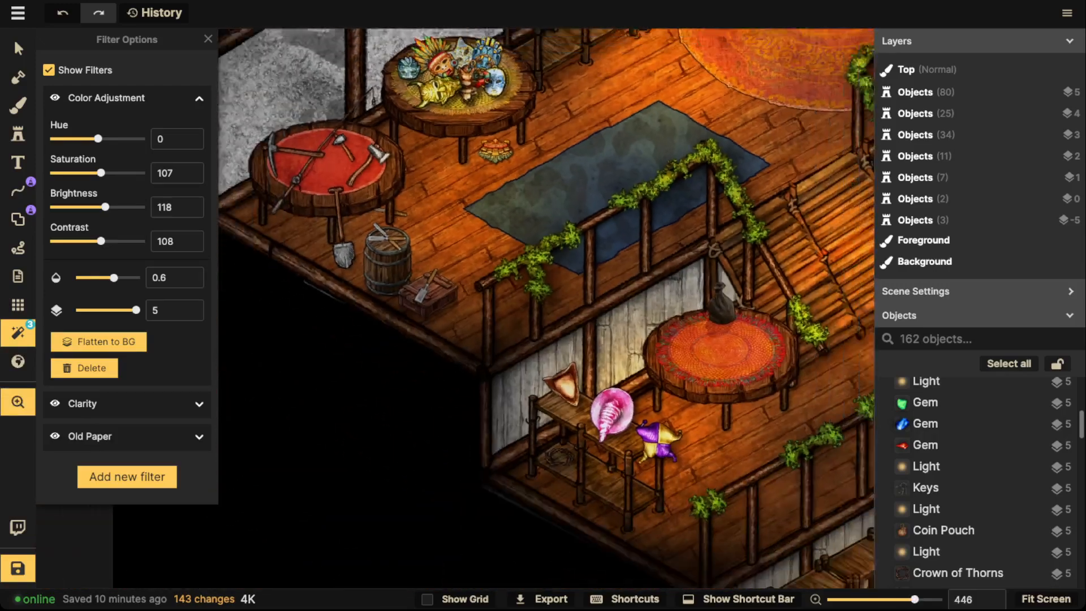
drag(792, 430, 224, 133)
scroll(538, 345, down, 8)
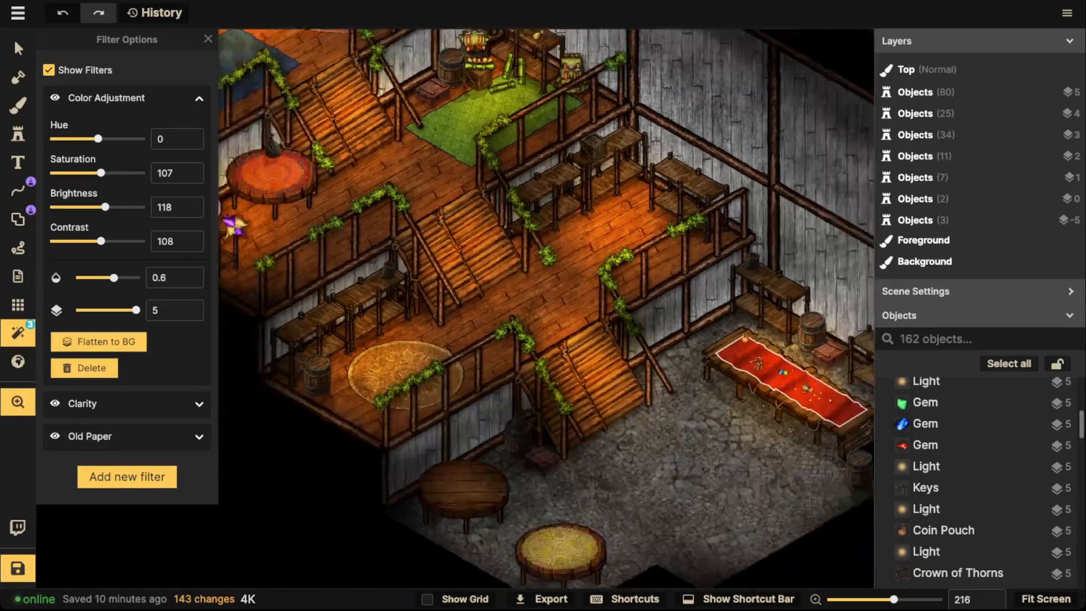
scroll(515, 283, down, 3)
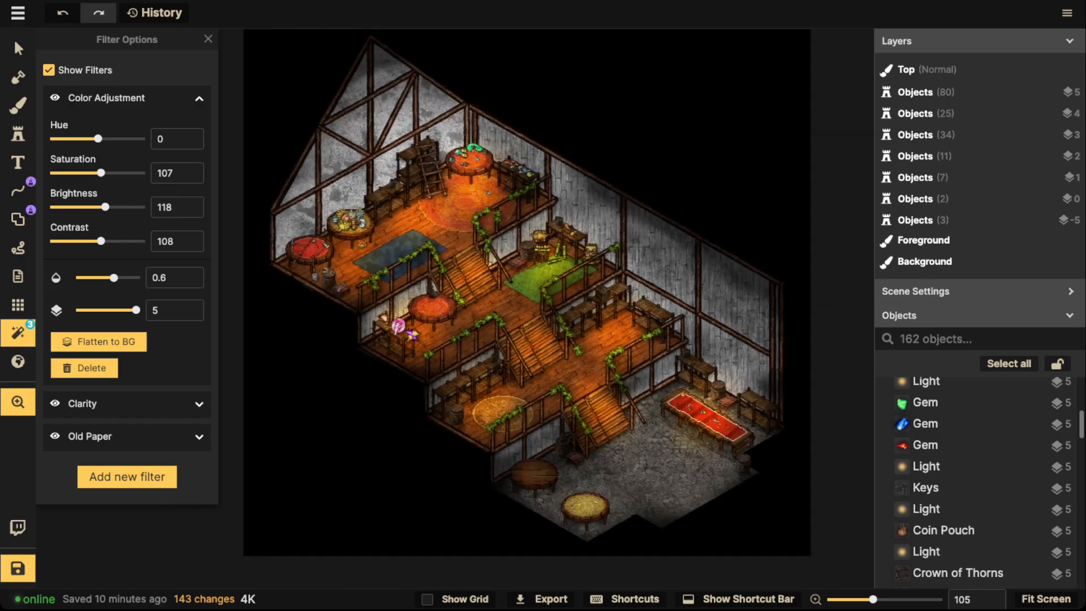
click(19, 568)
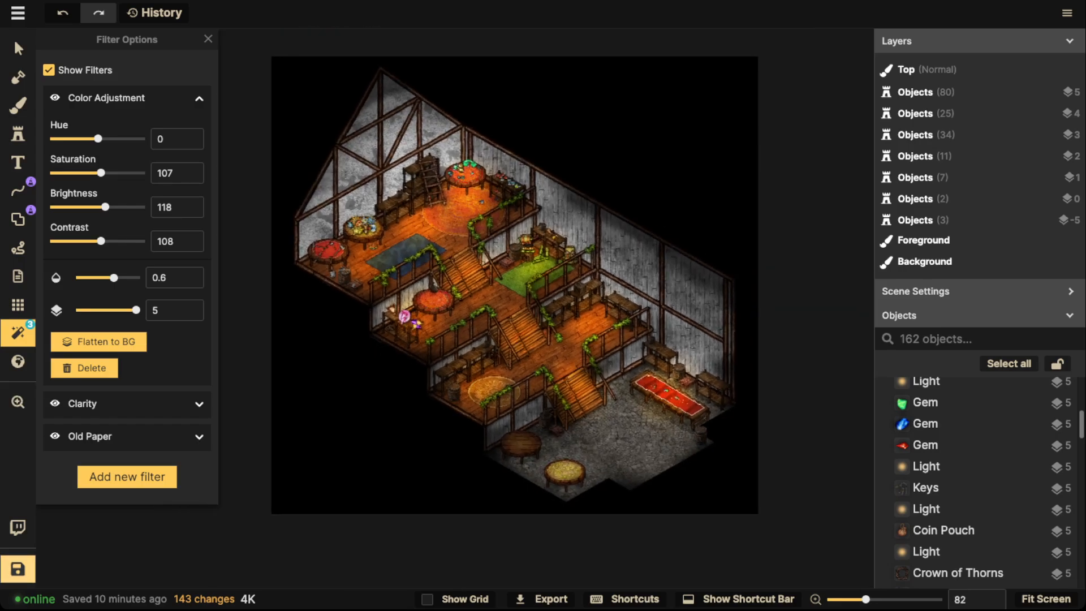